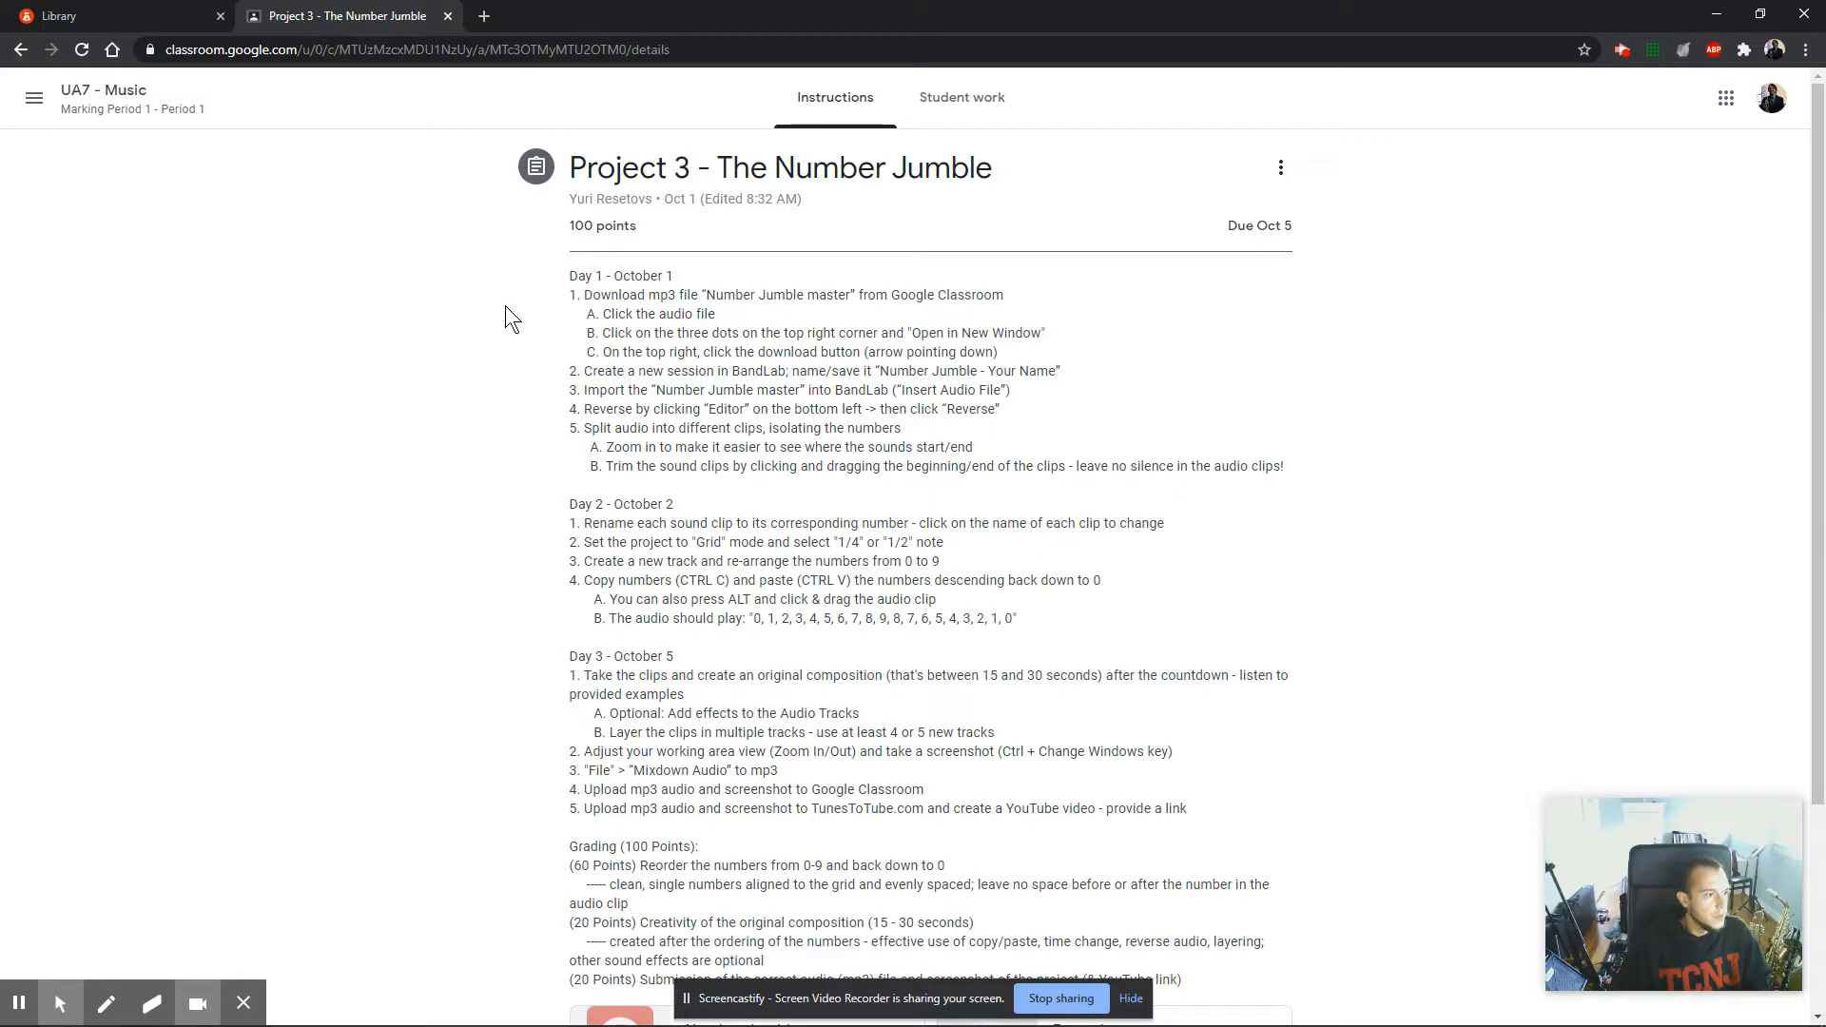
# Review the Day 1 and Day 2 instructions and the attached materials of the Number Jumble assignment.
pyautogui.moveTo(569, 276); pyautogui.dragTo(1315, 476)
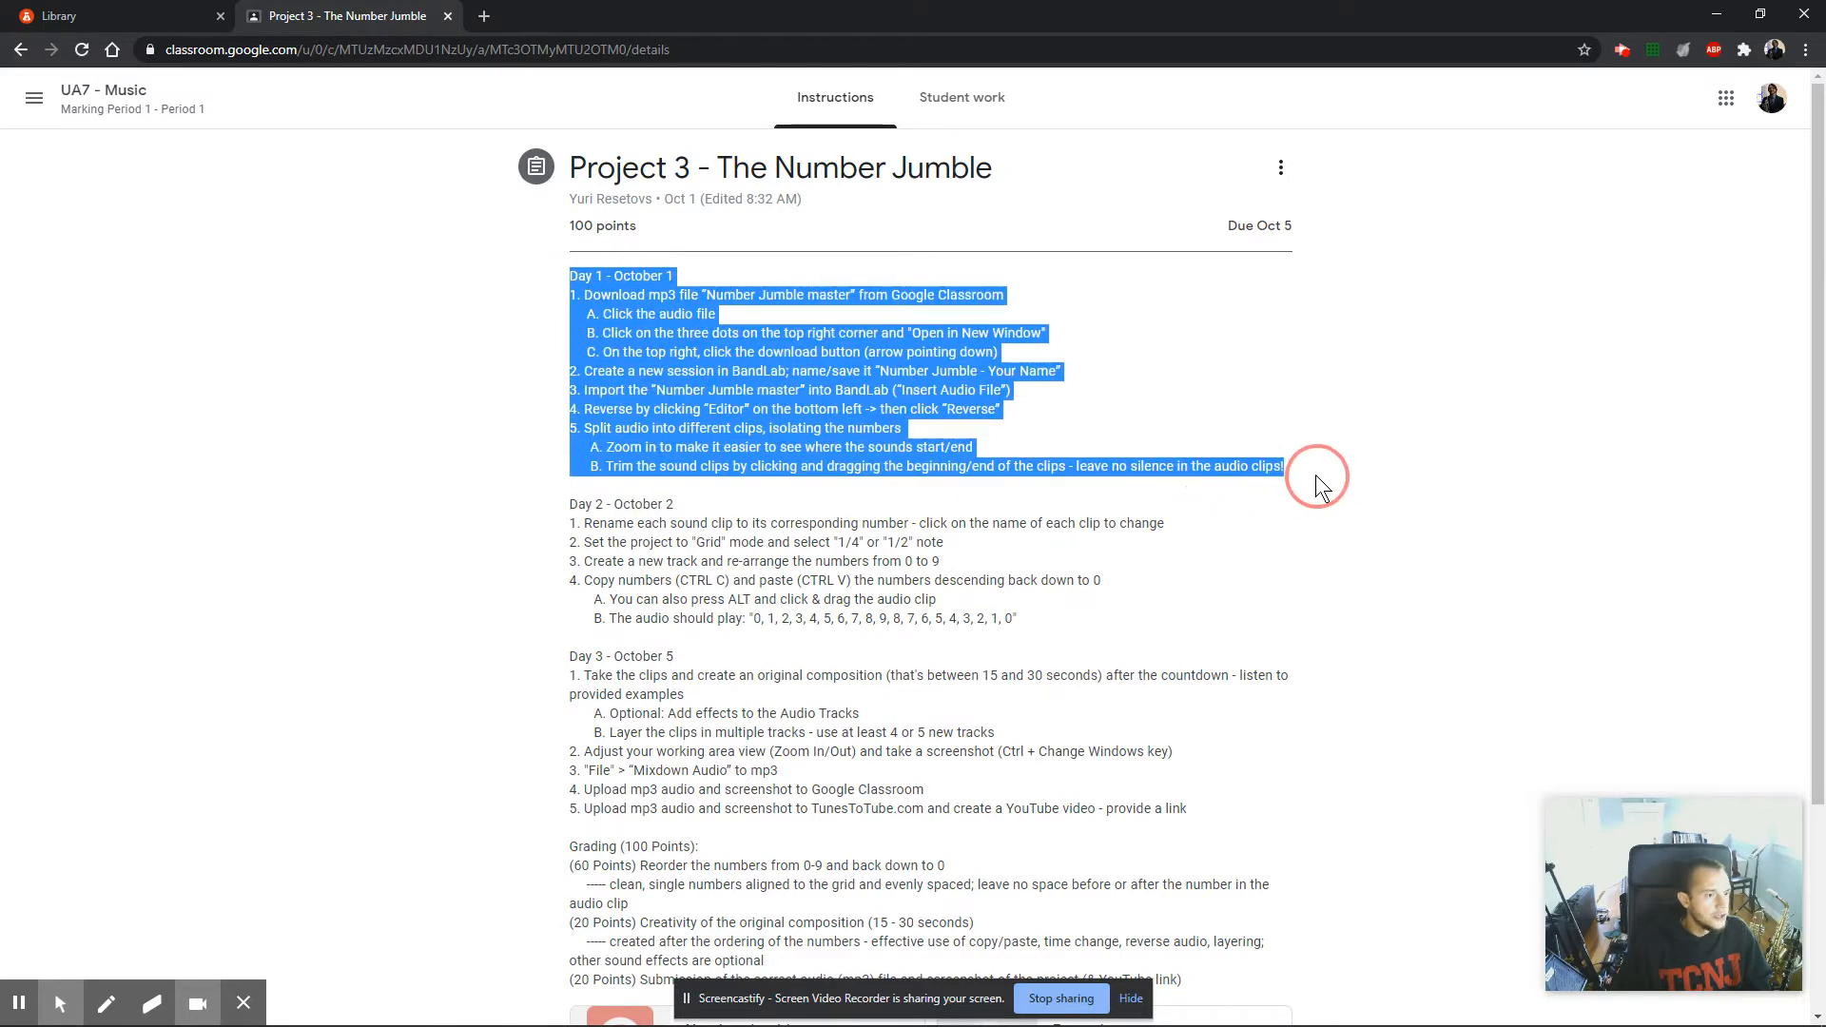
pyautogui.moveTo(561, 511); pyautogui.dragTo(1048, 613)
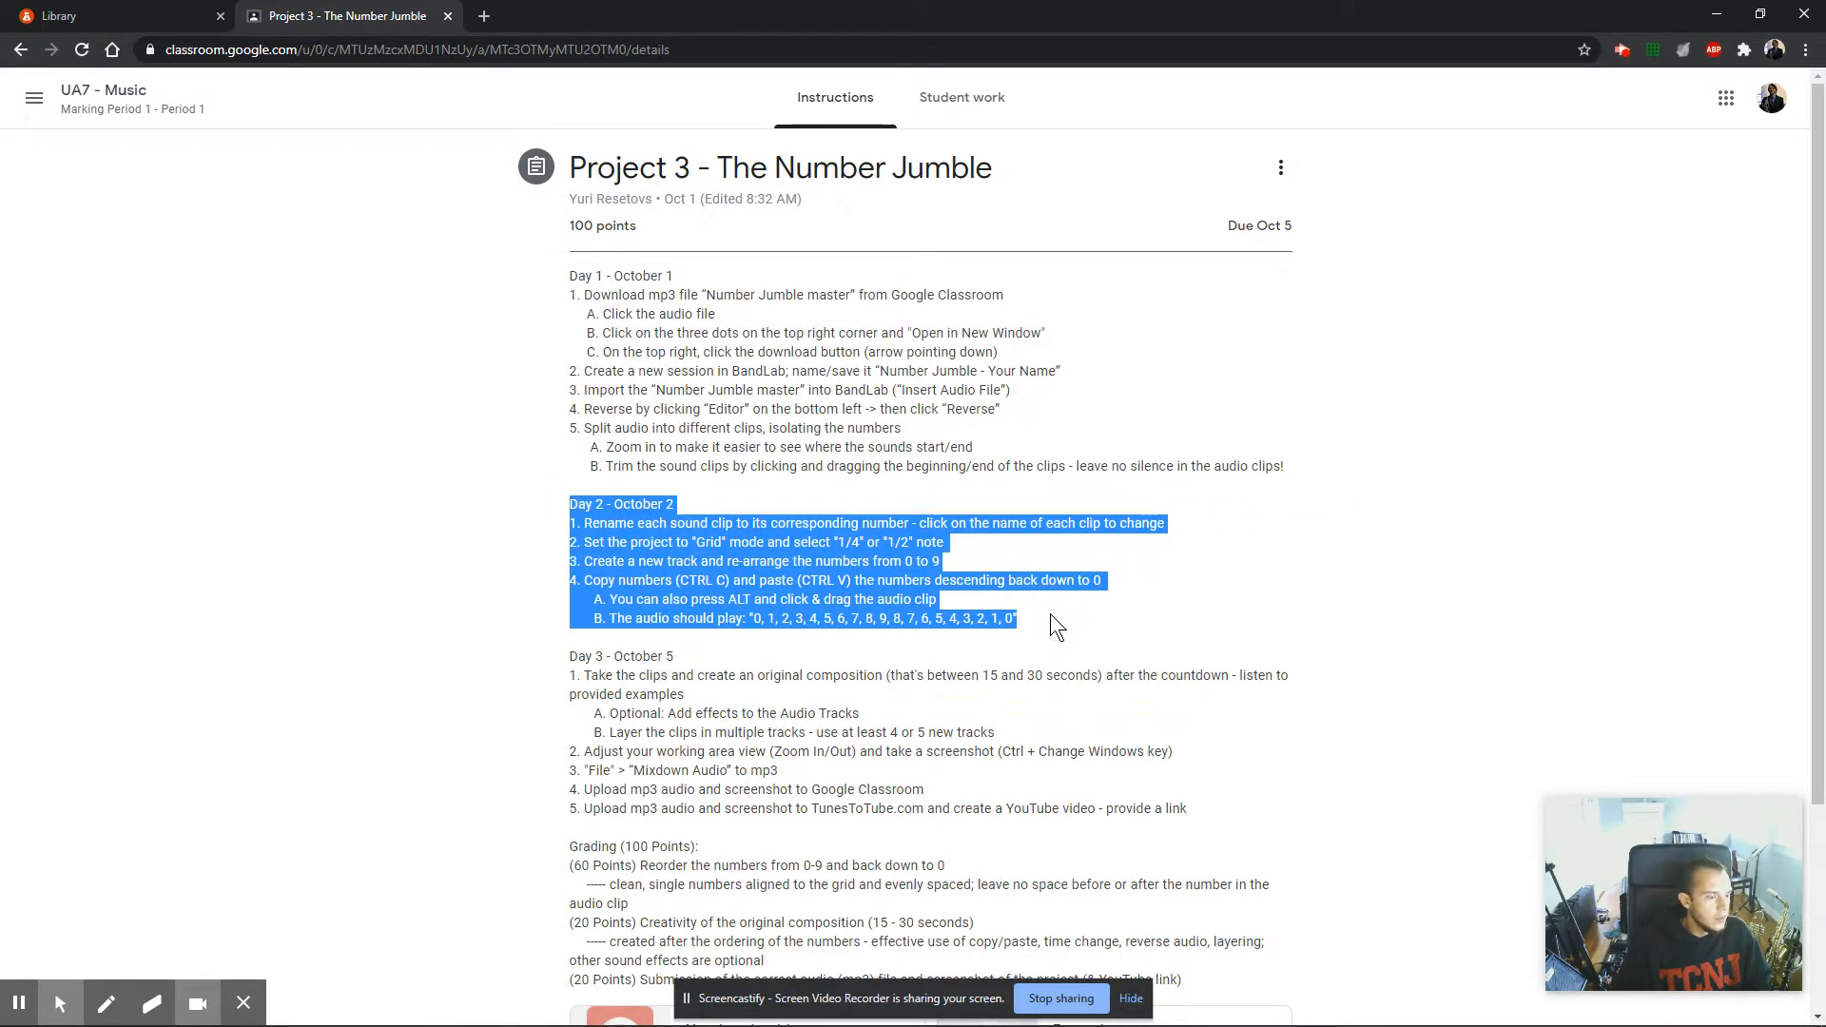
pyautogui.click(669, 476)
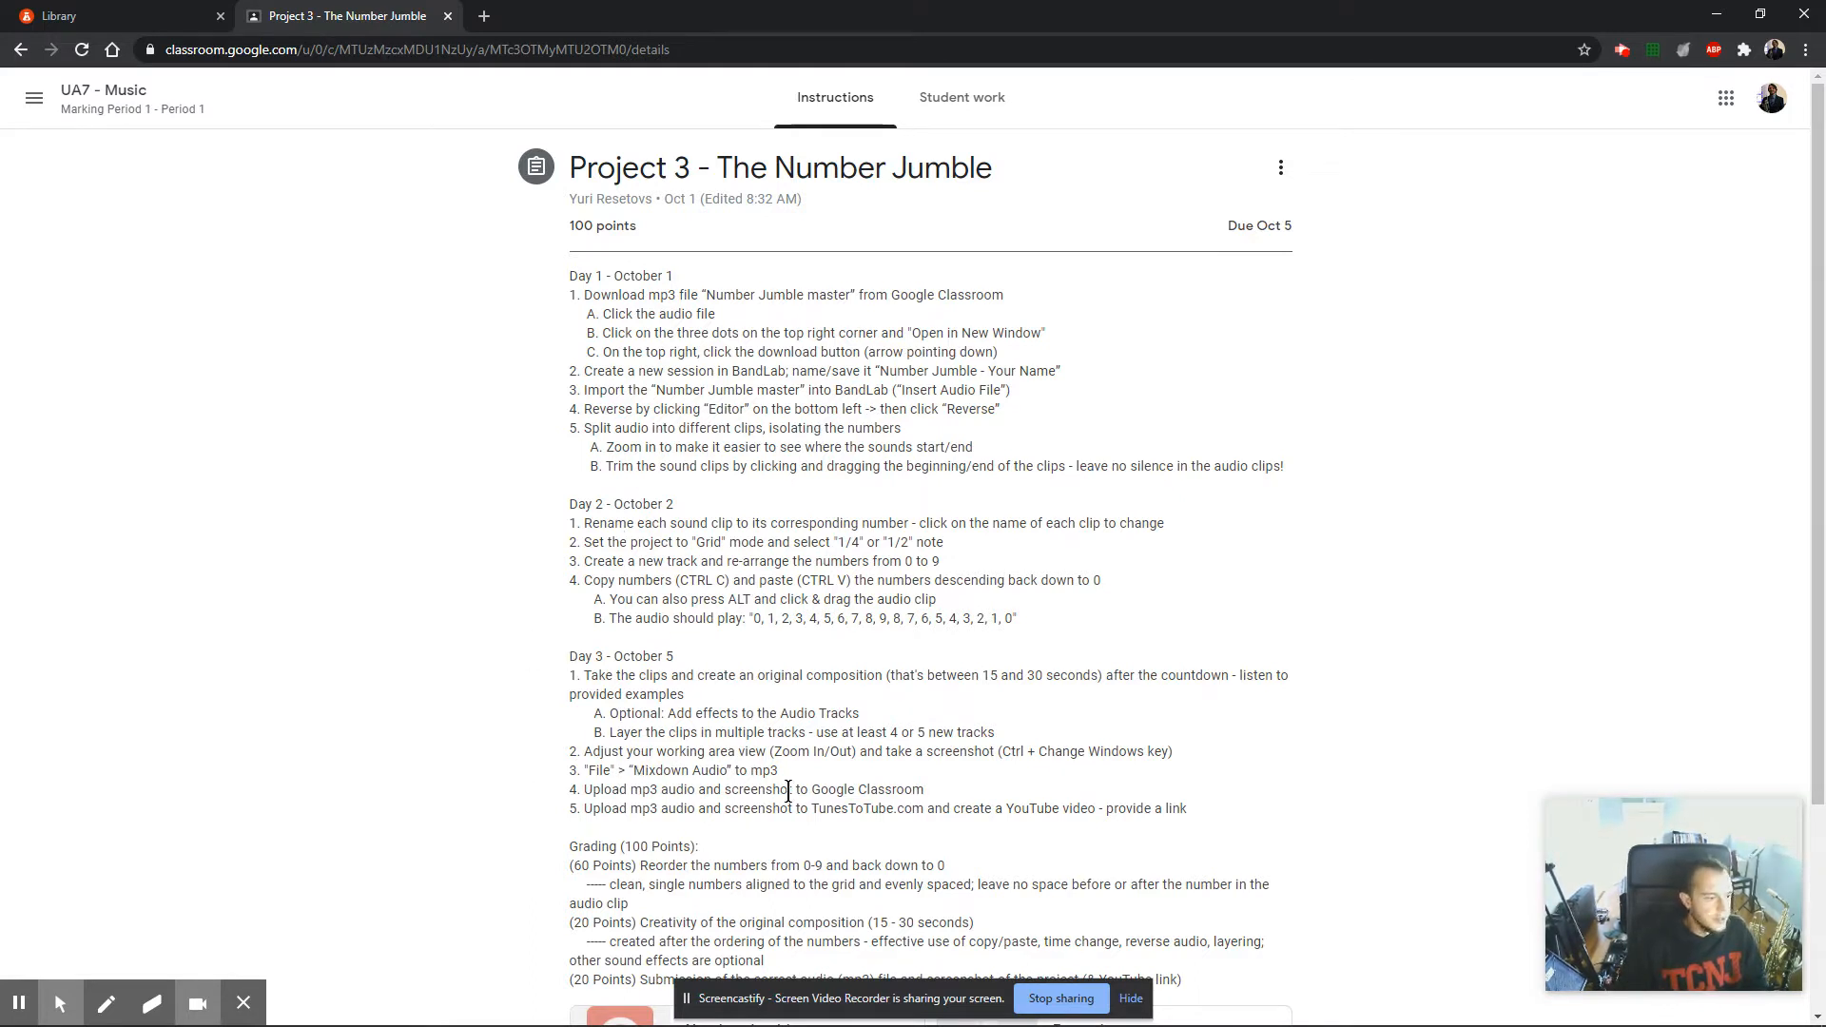
pyautogui.scroll(-3, 423, 769)
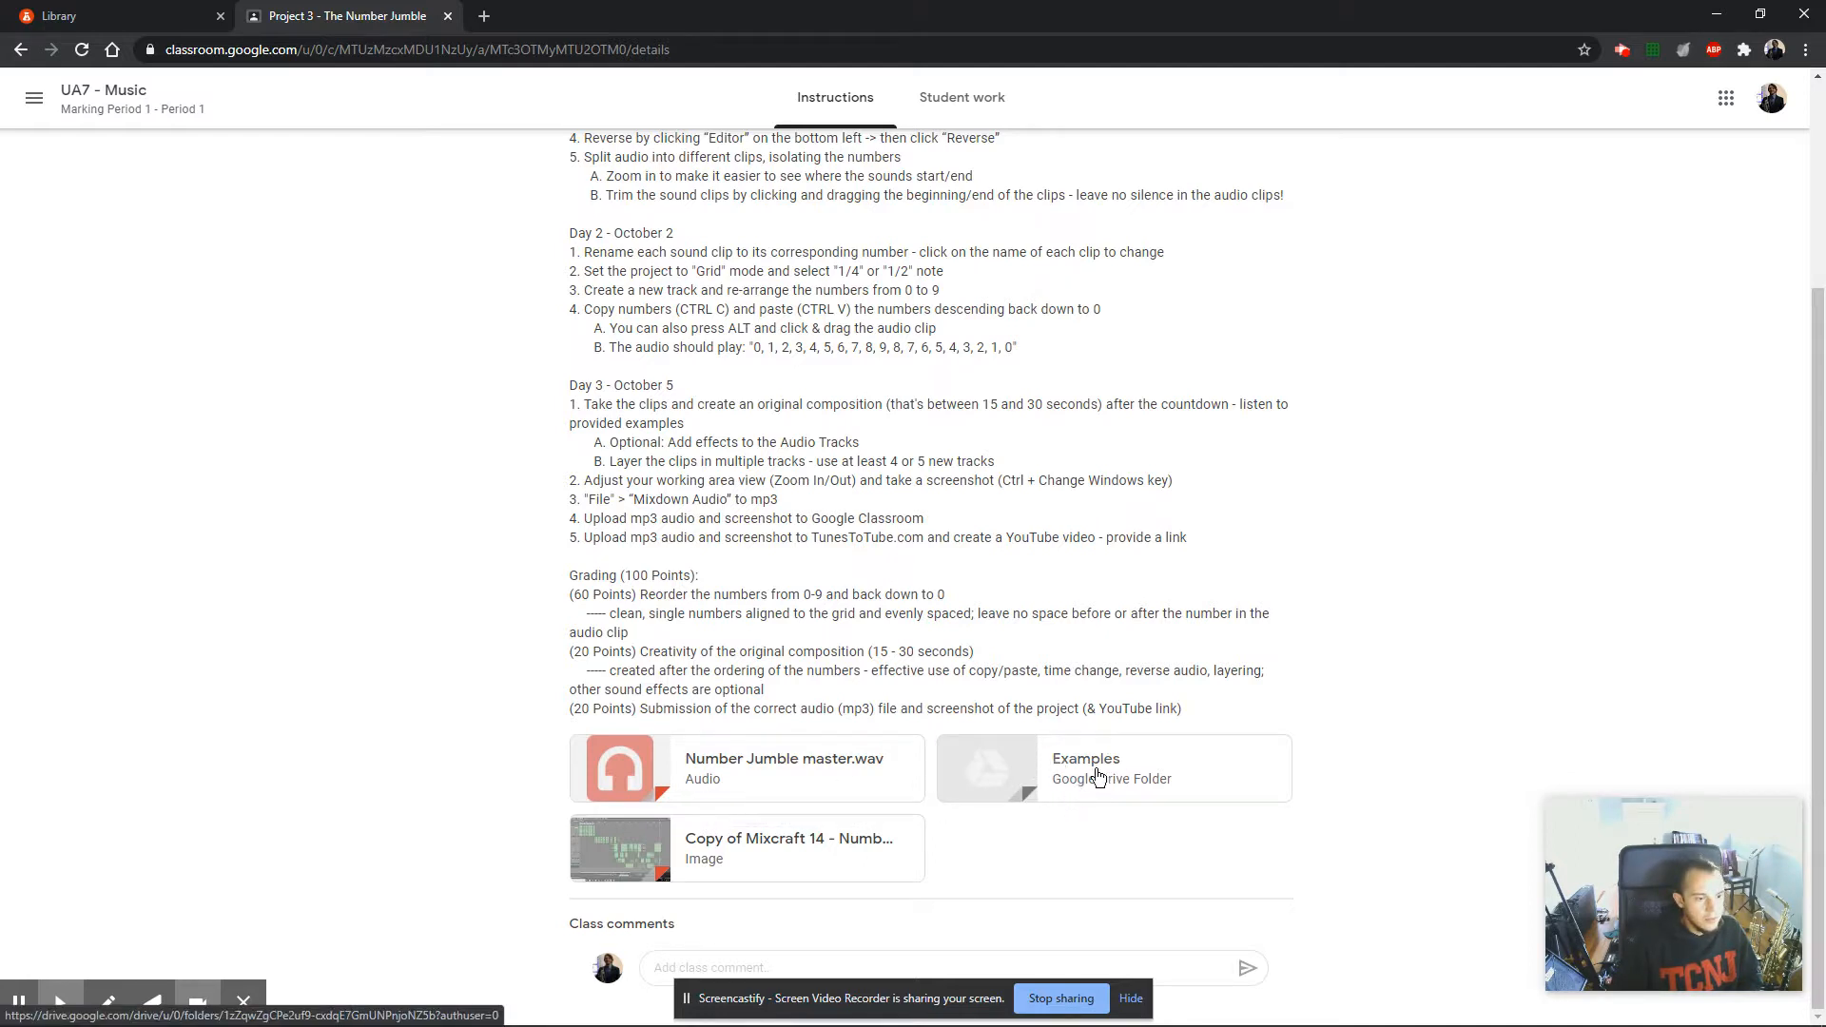
# Open the assignment's Examples folder in Google Drive and look through its files.
pyautogui.click(999, 786)
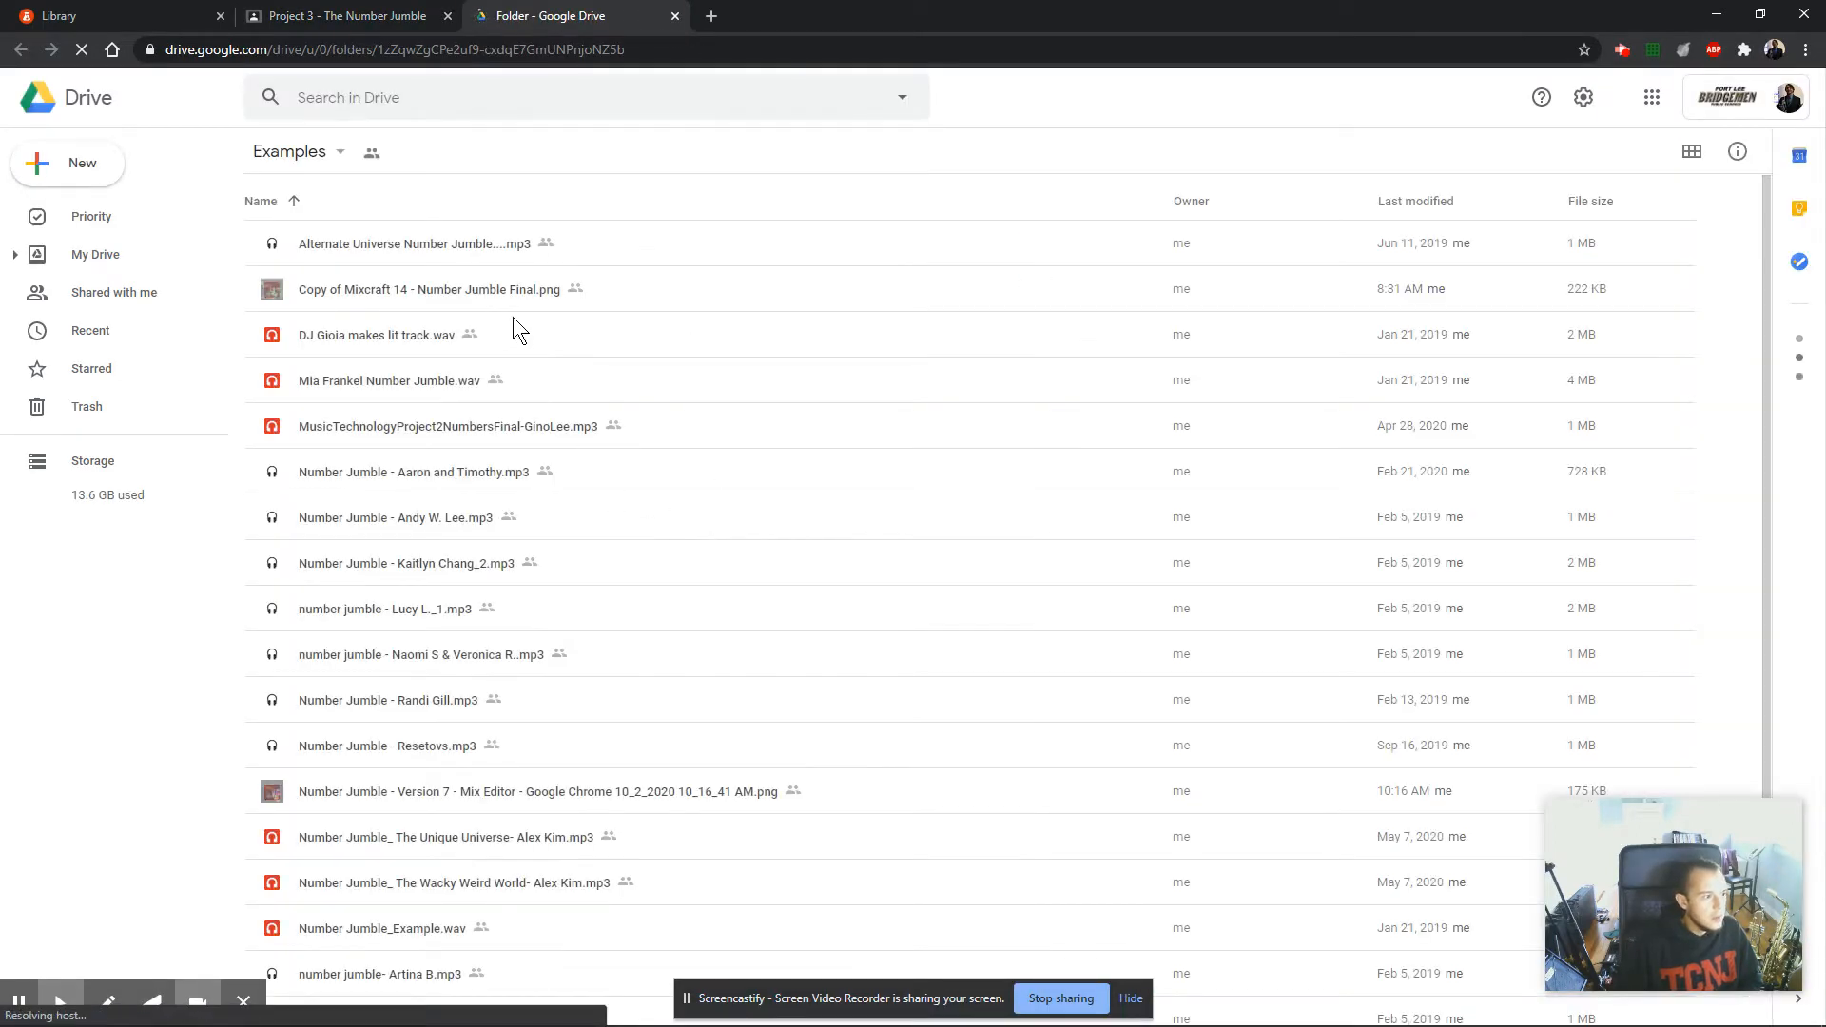
pyautogui.scroll(-1, 519, 375)
pyautogui.scroll(-1, 522, 403)
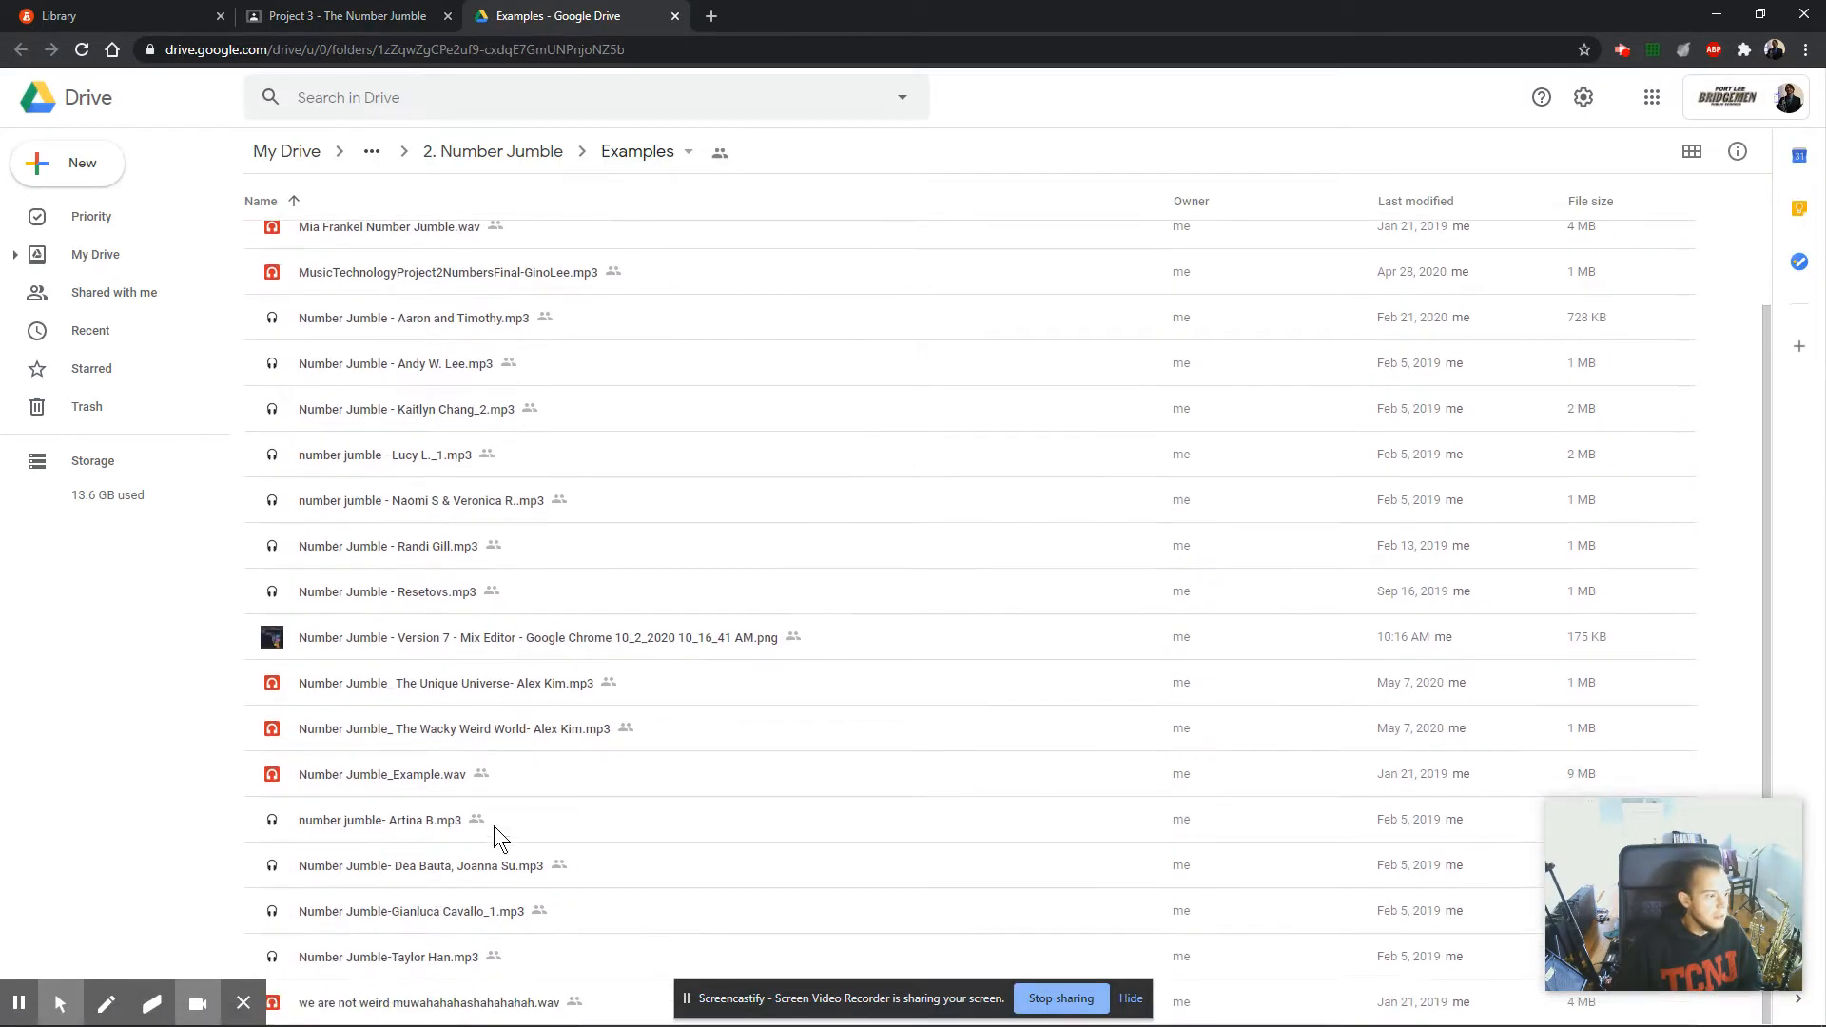
pyautogui.scroll(3, 441, 770)
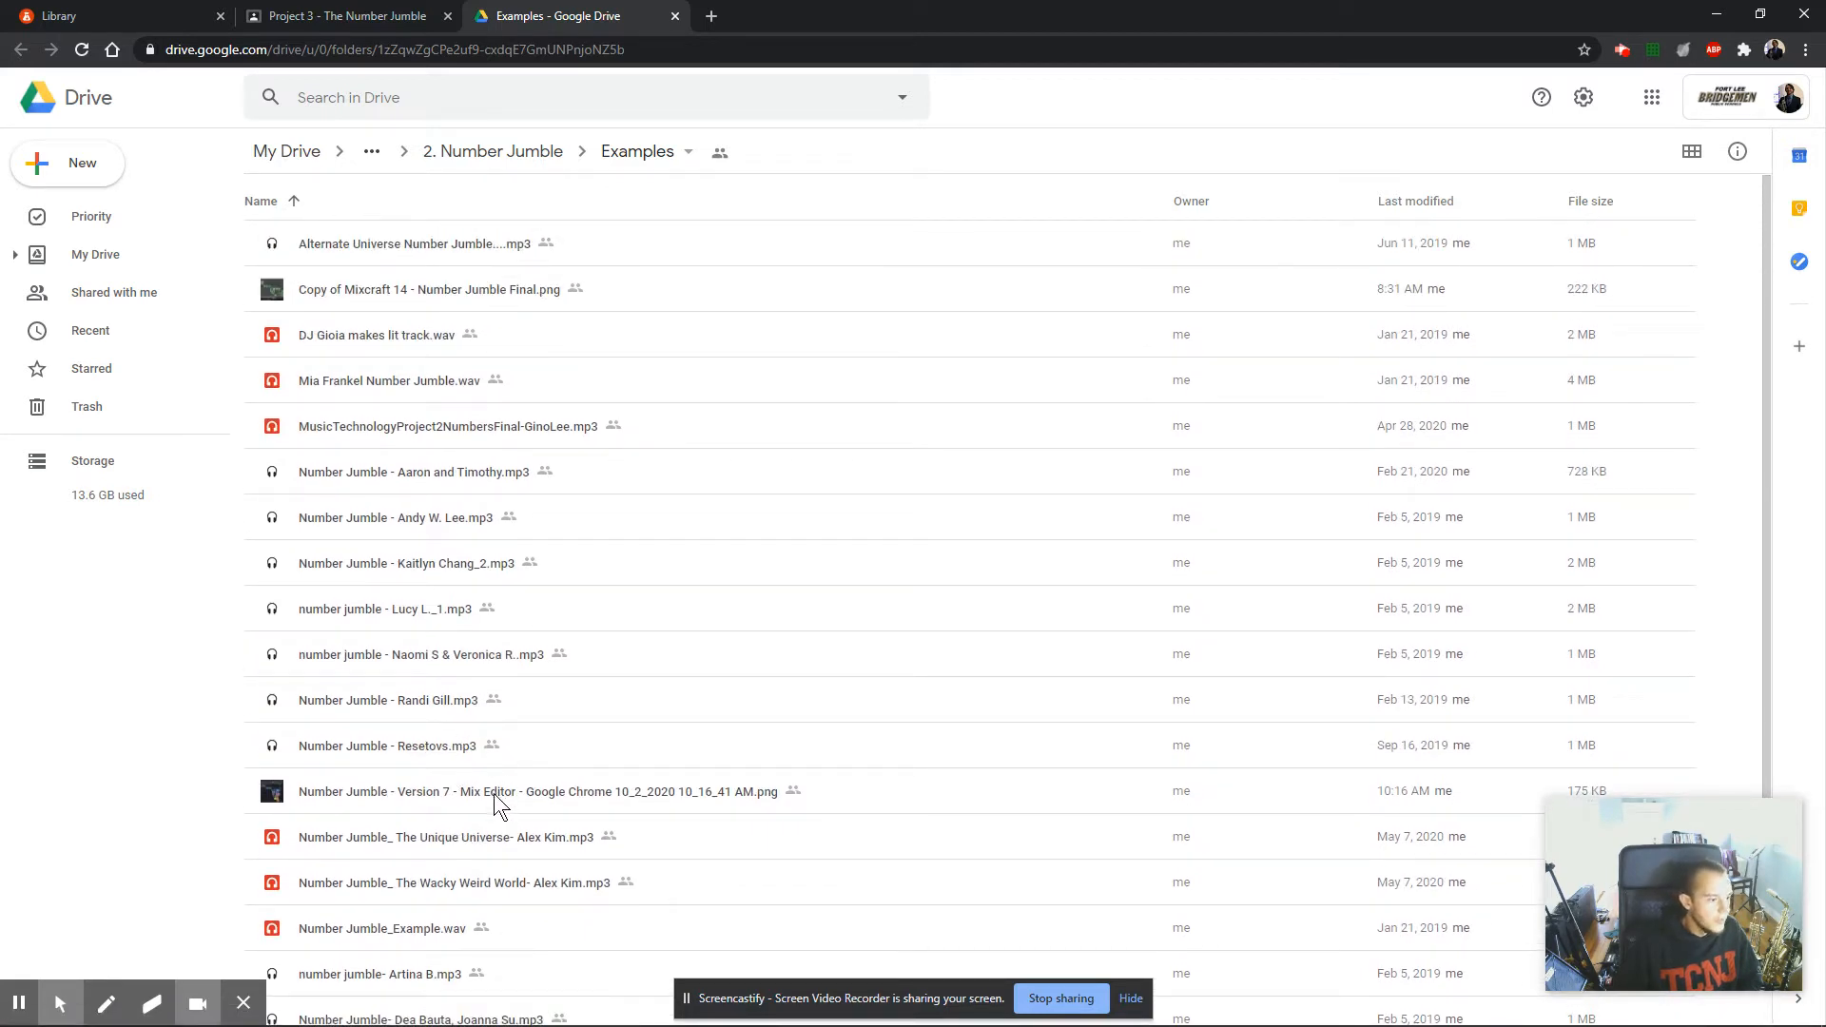
pyautogui.click(321, 788)
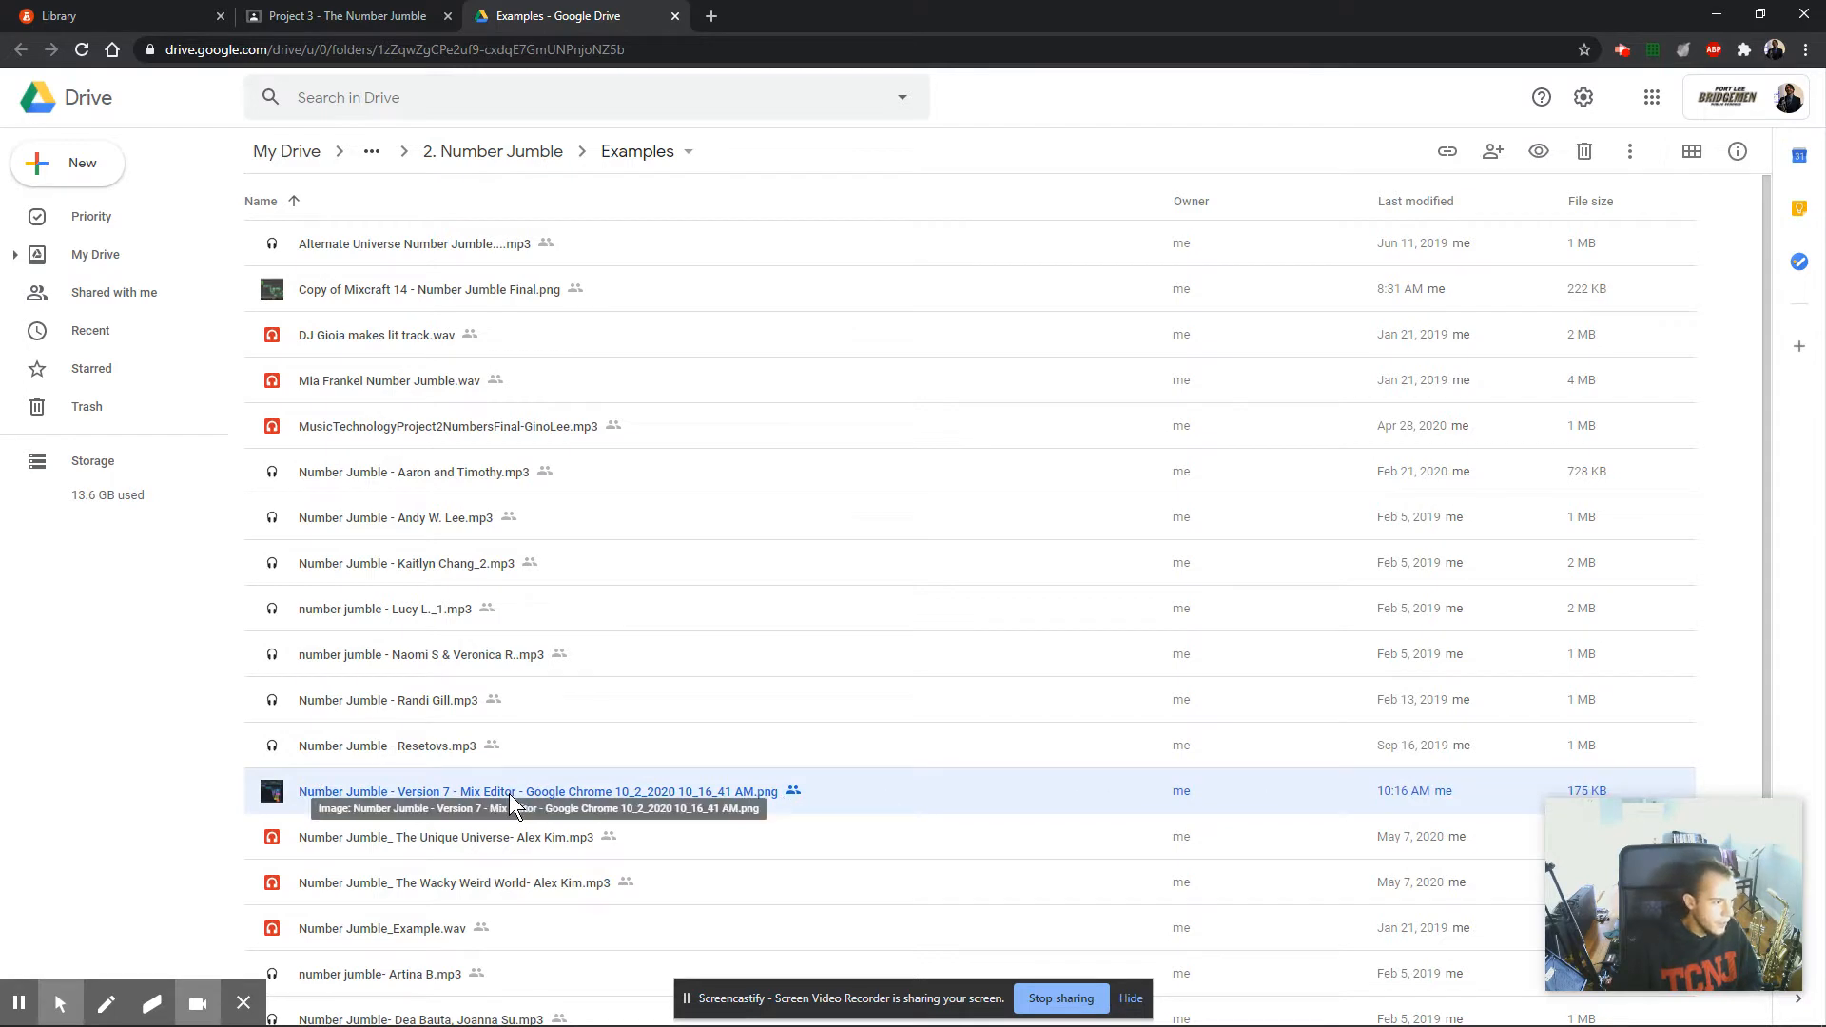
# View Copy of Mixcraft 14 - Number Jumble Final.png, examine its number clips up close, and return to the Examples folder.
pyautogui.click(356, 282)
pyautogui.doubleClick(356, 279)
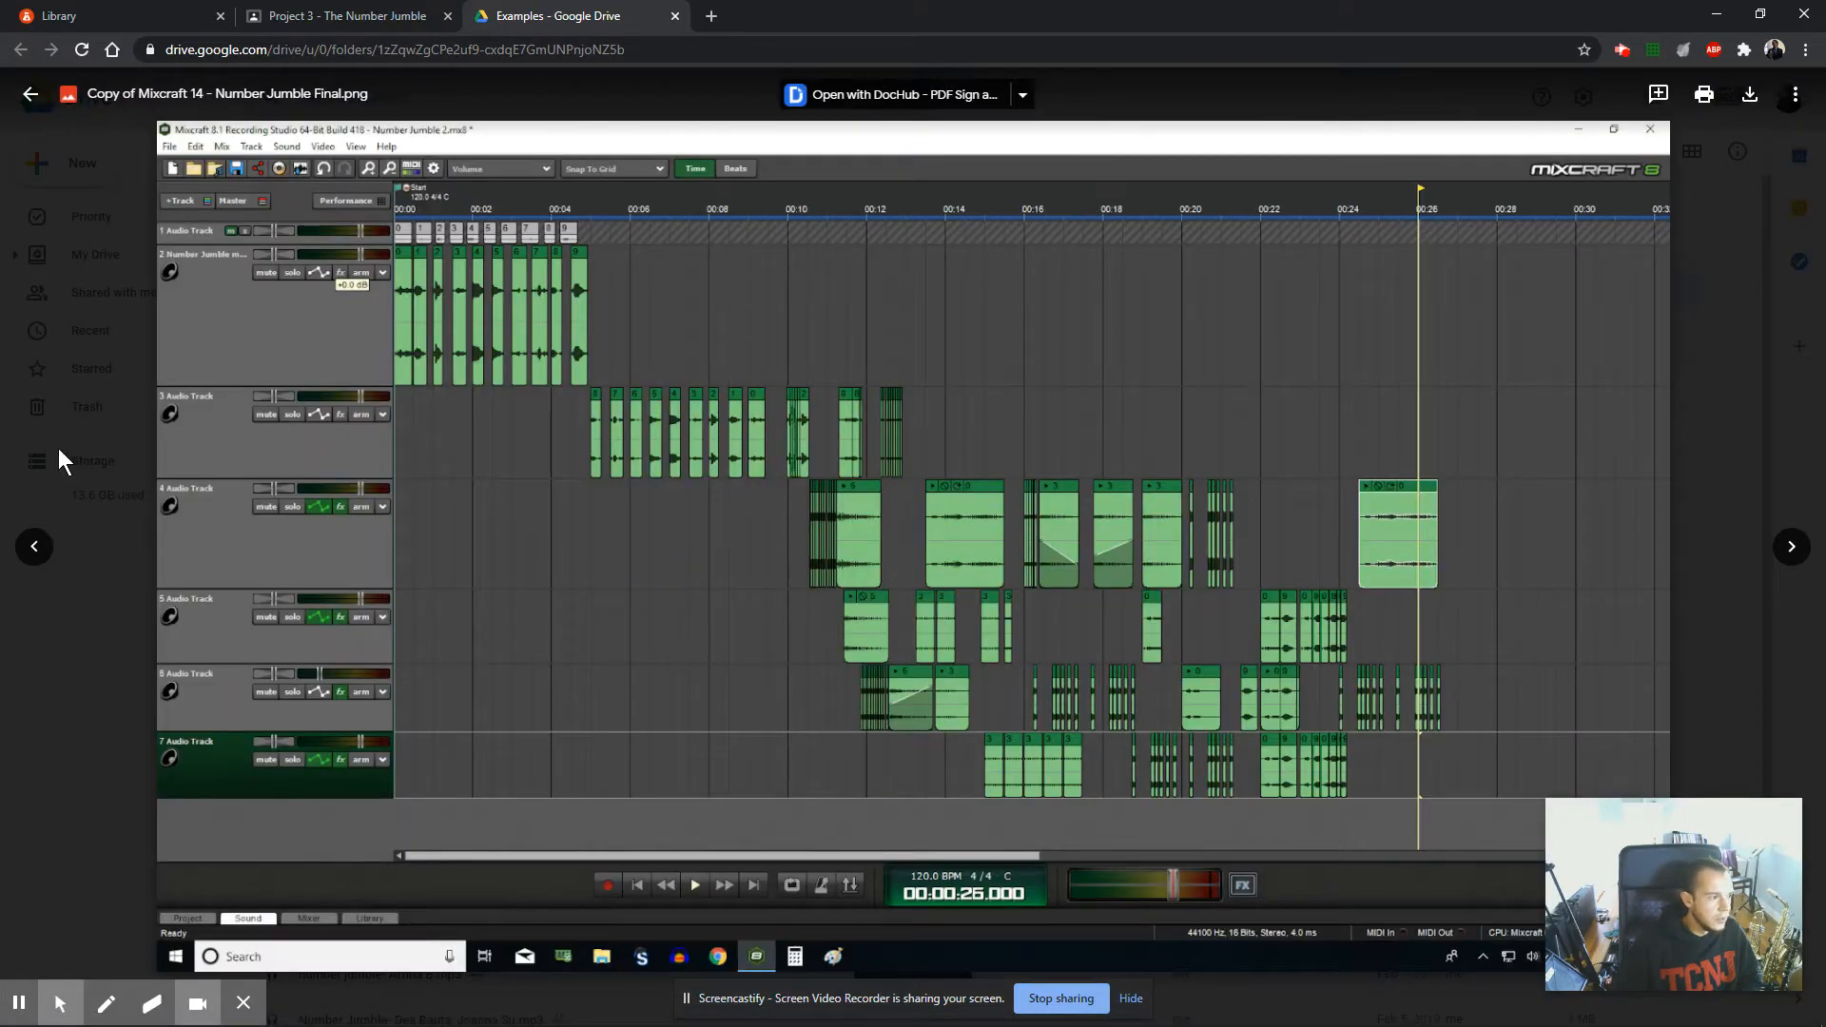
pyautogui.scroll(5, 580, 453)
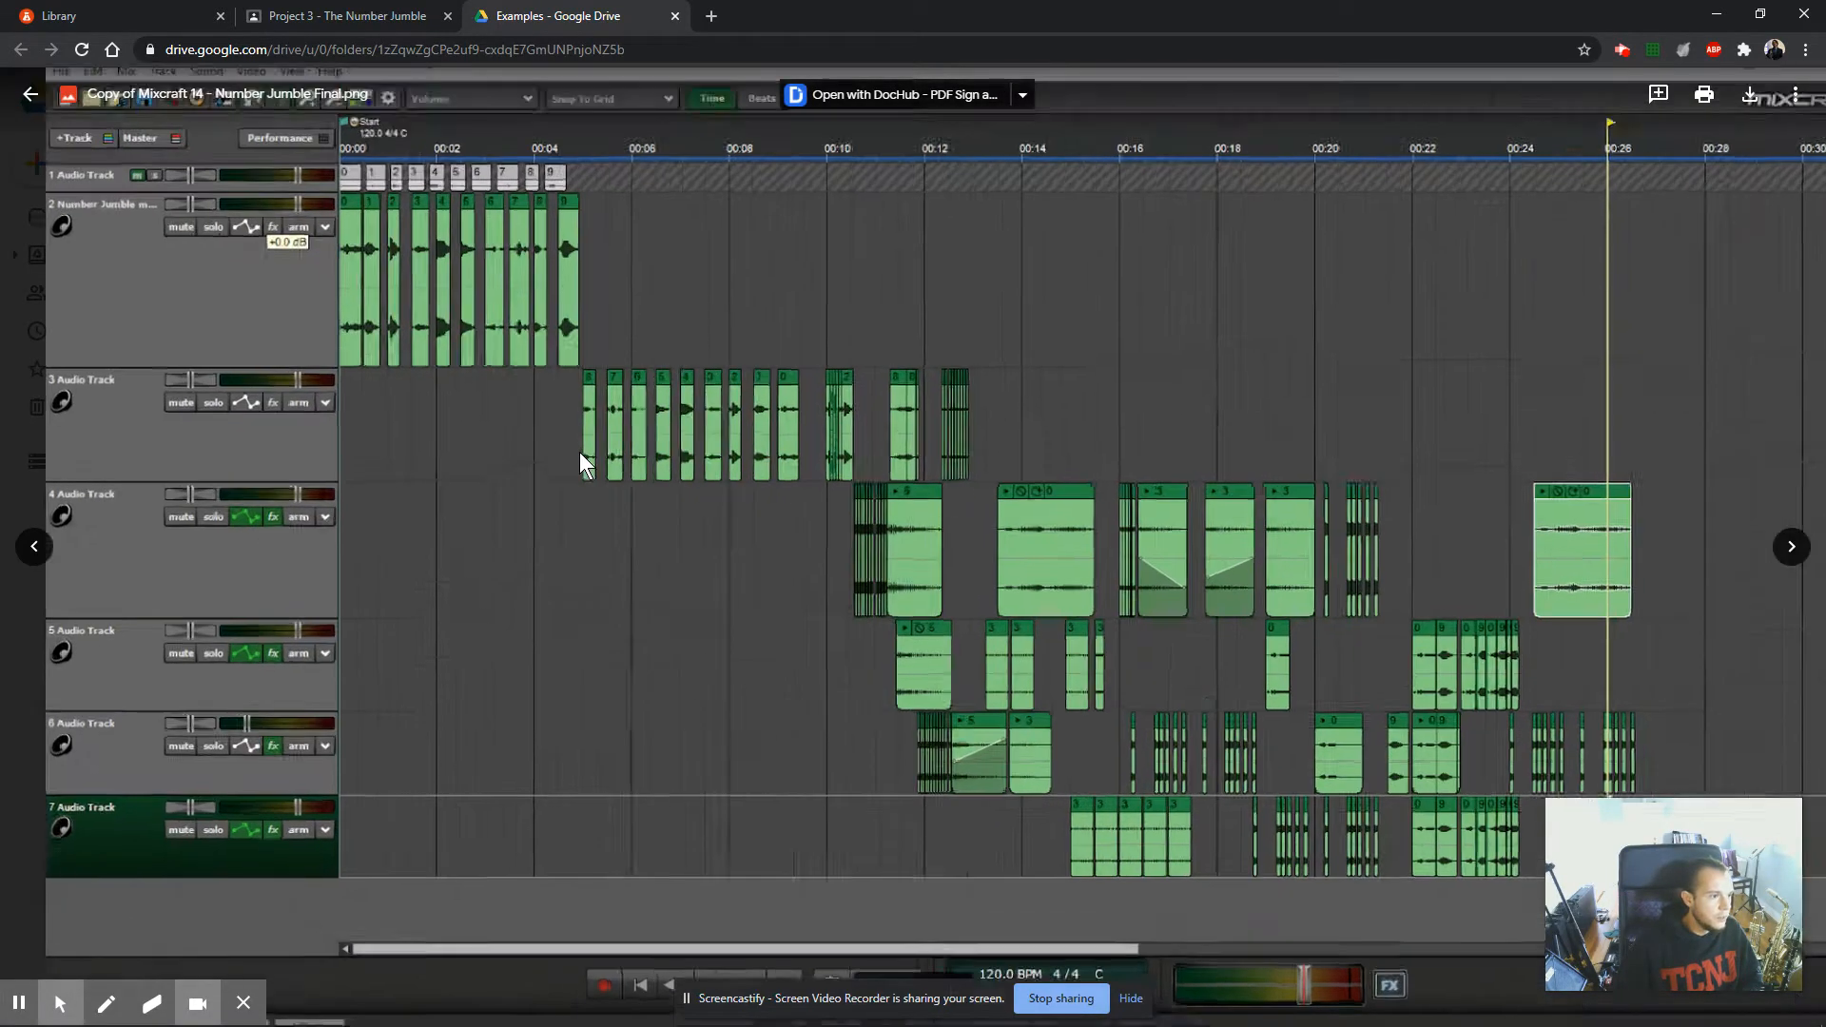
pyautogui.moveTo(550, 406); pyautogui.dragTo(904, 766)
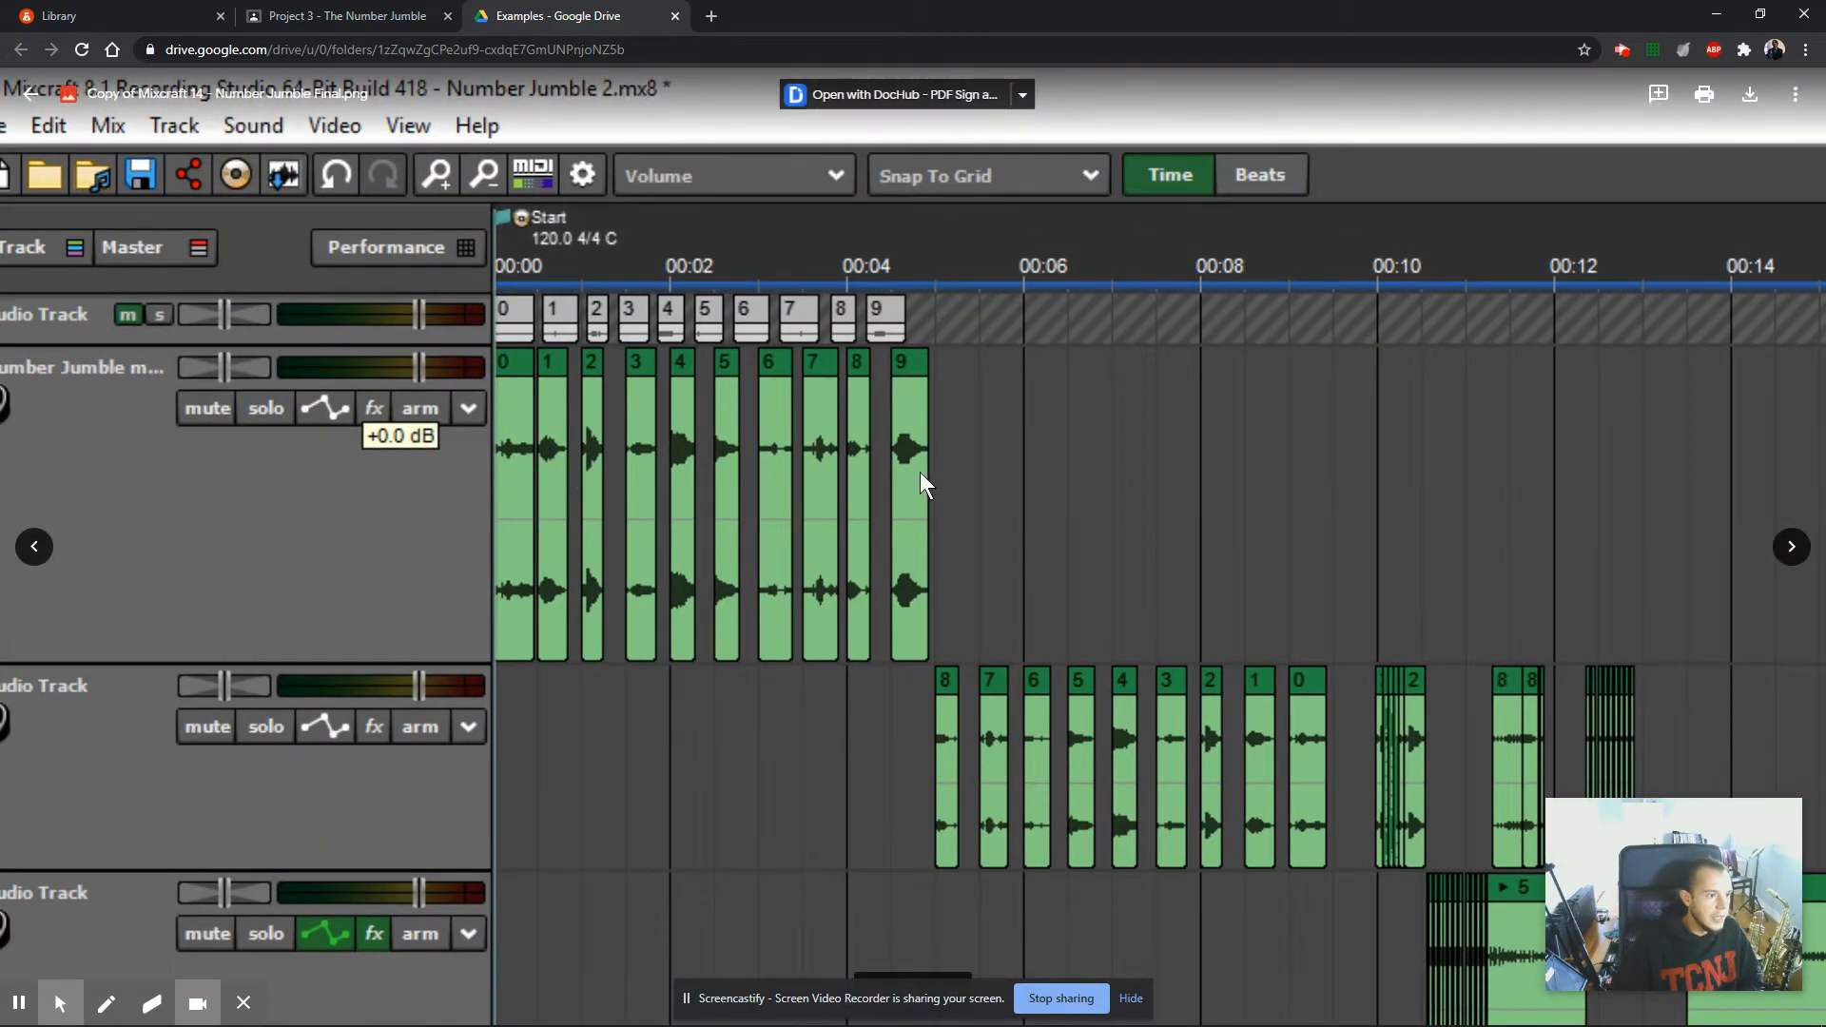
pyautogui.scroll(-5, 785, 711)
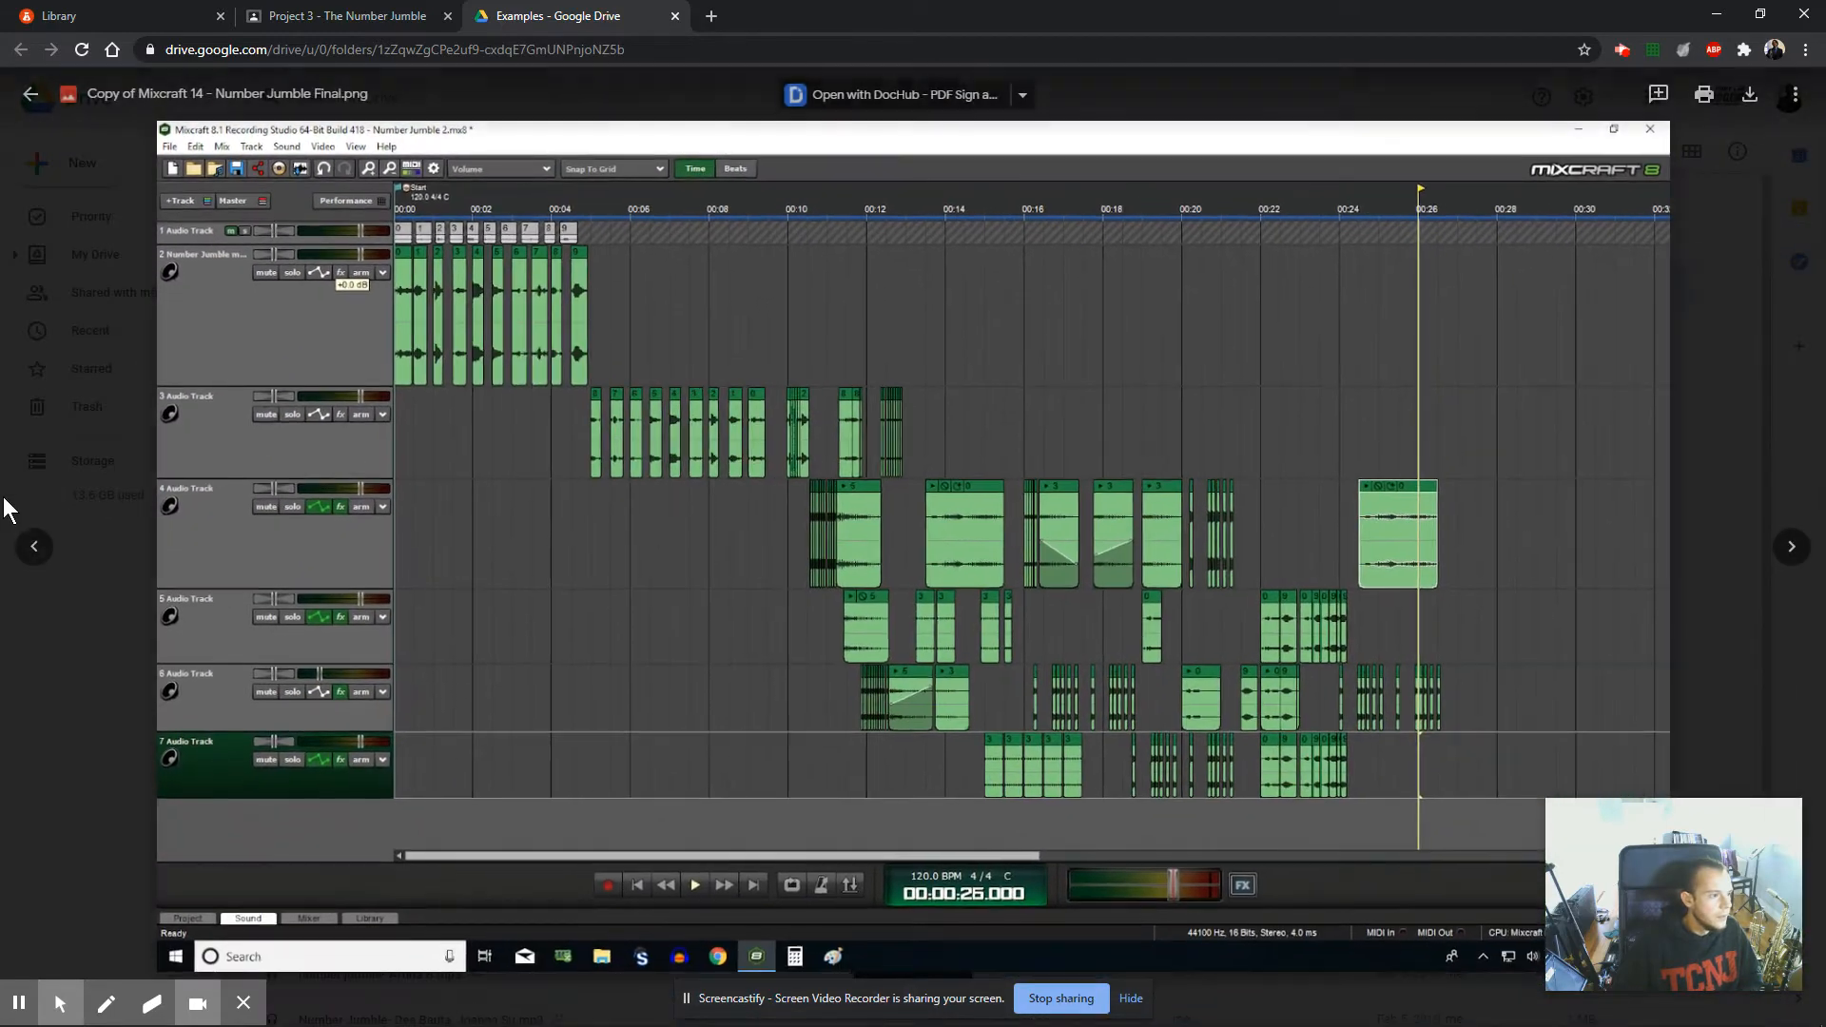
pyautogui.click(94, 453)
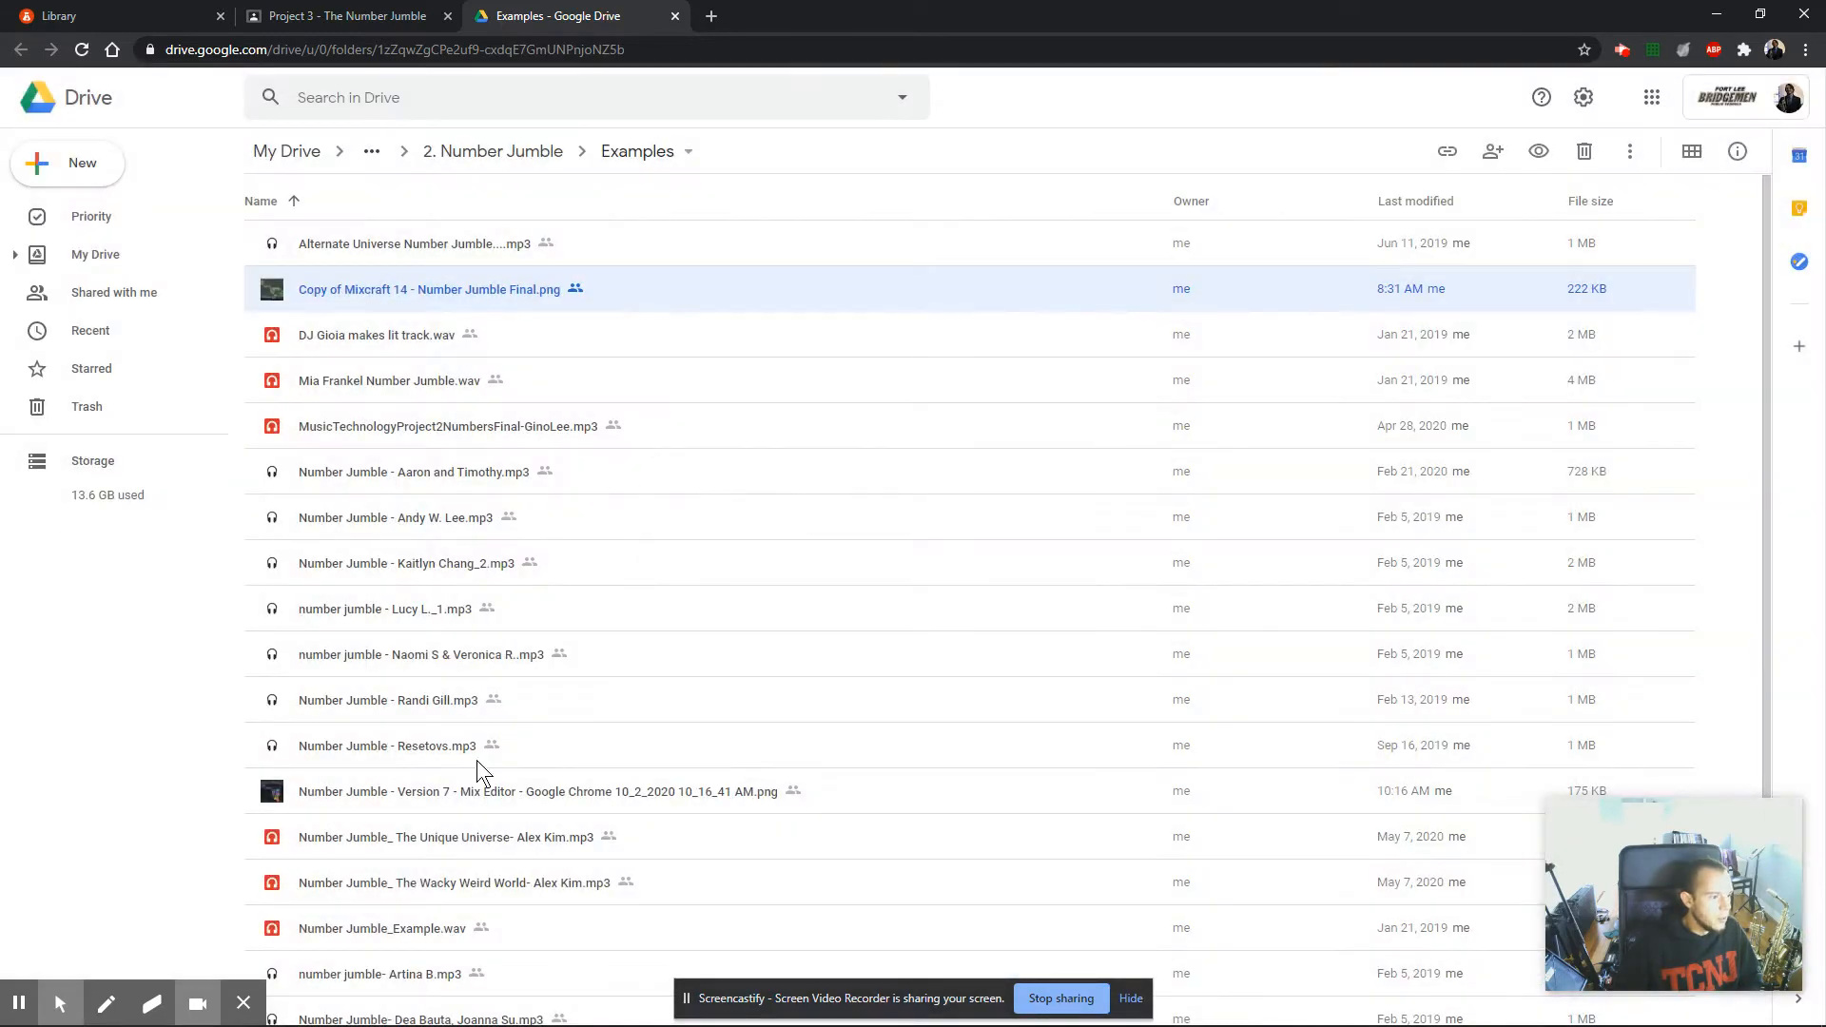
# View the Number Jumble - Version 7 - Mix Editor screenshot, examine its clip arrangement up close, and close the preview.
pyautogui.doubleClick(471, 793)
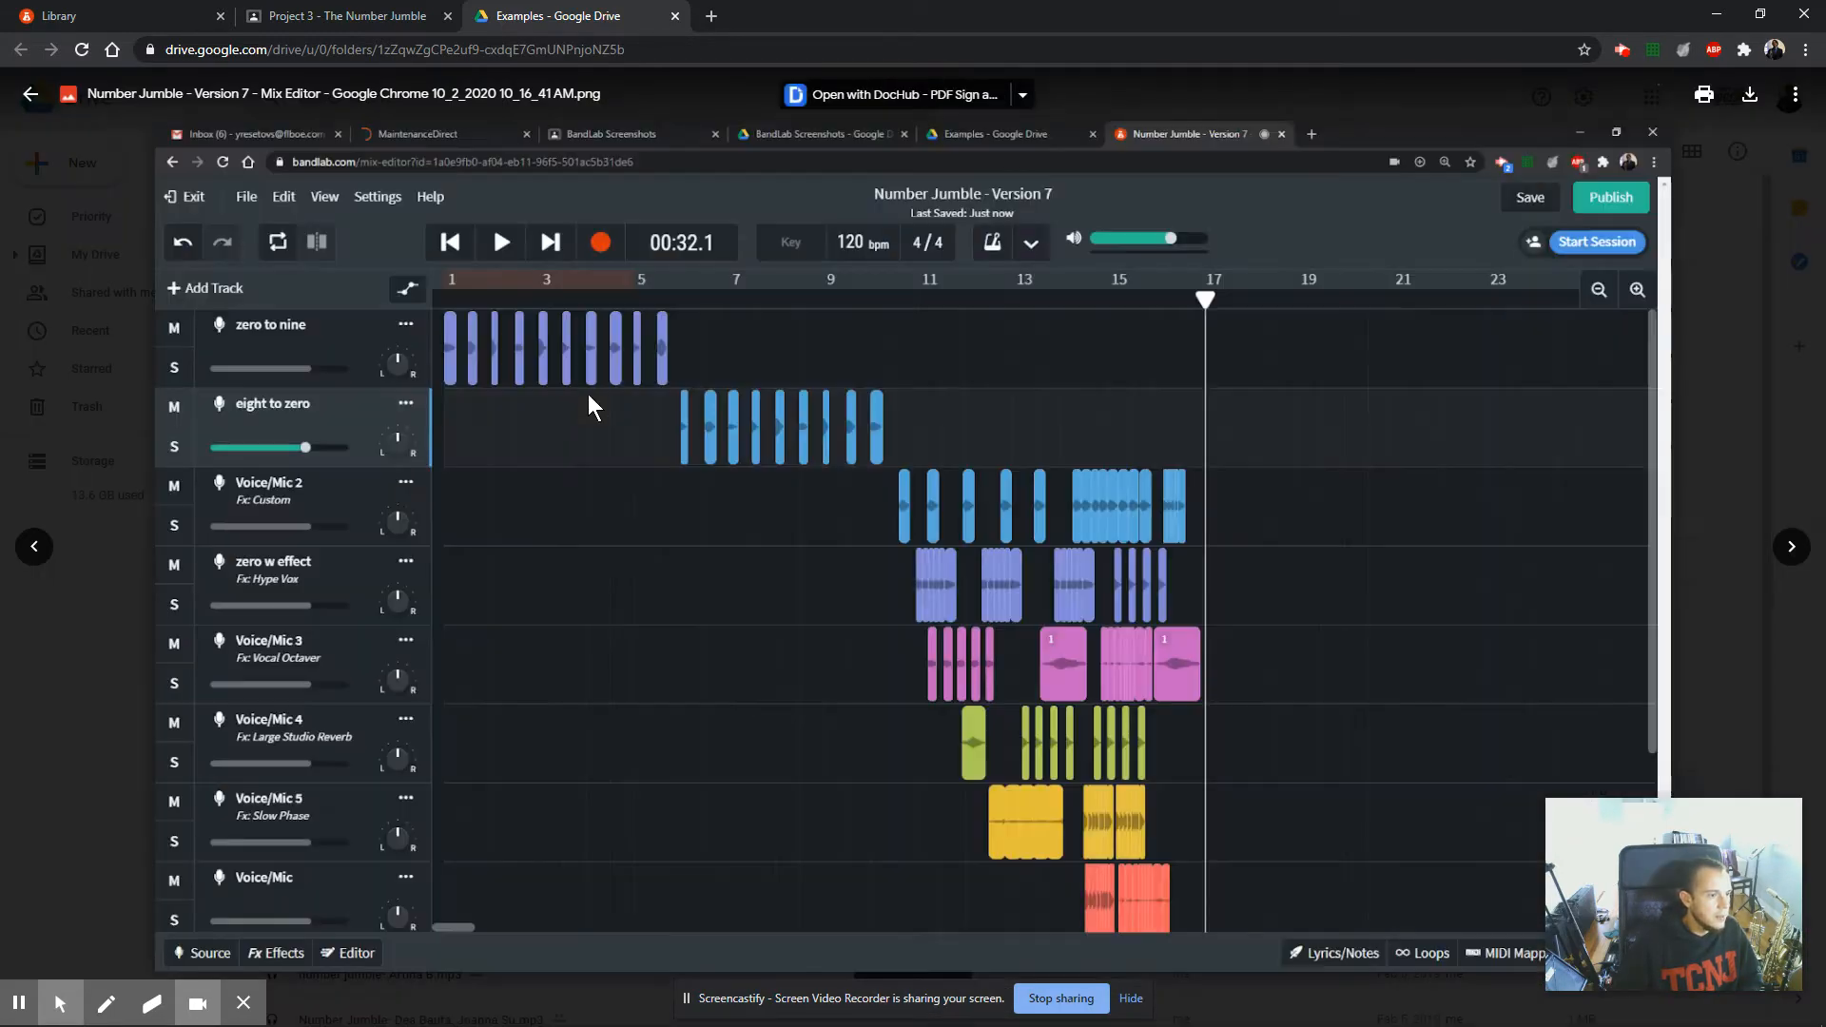
pyautogui.scroll(5, 620, 437)
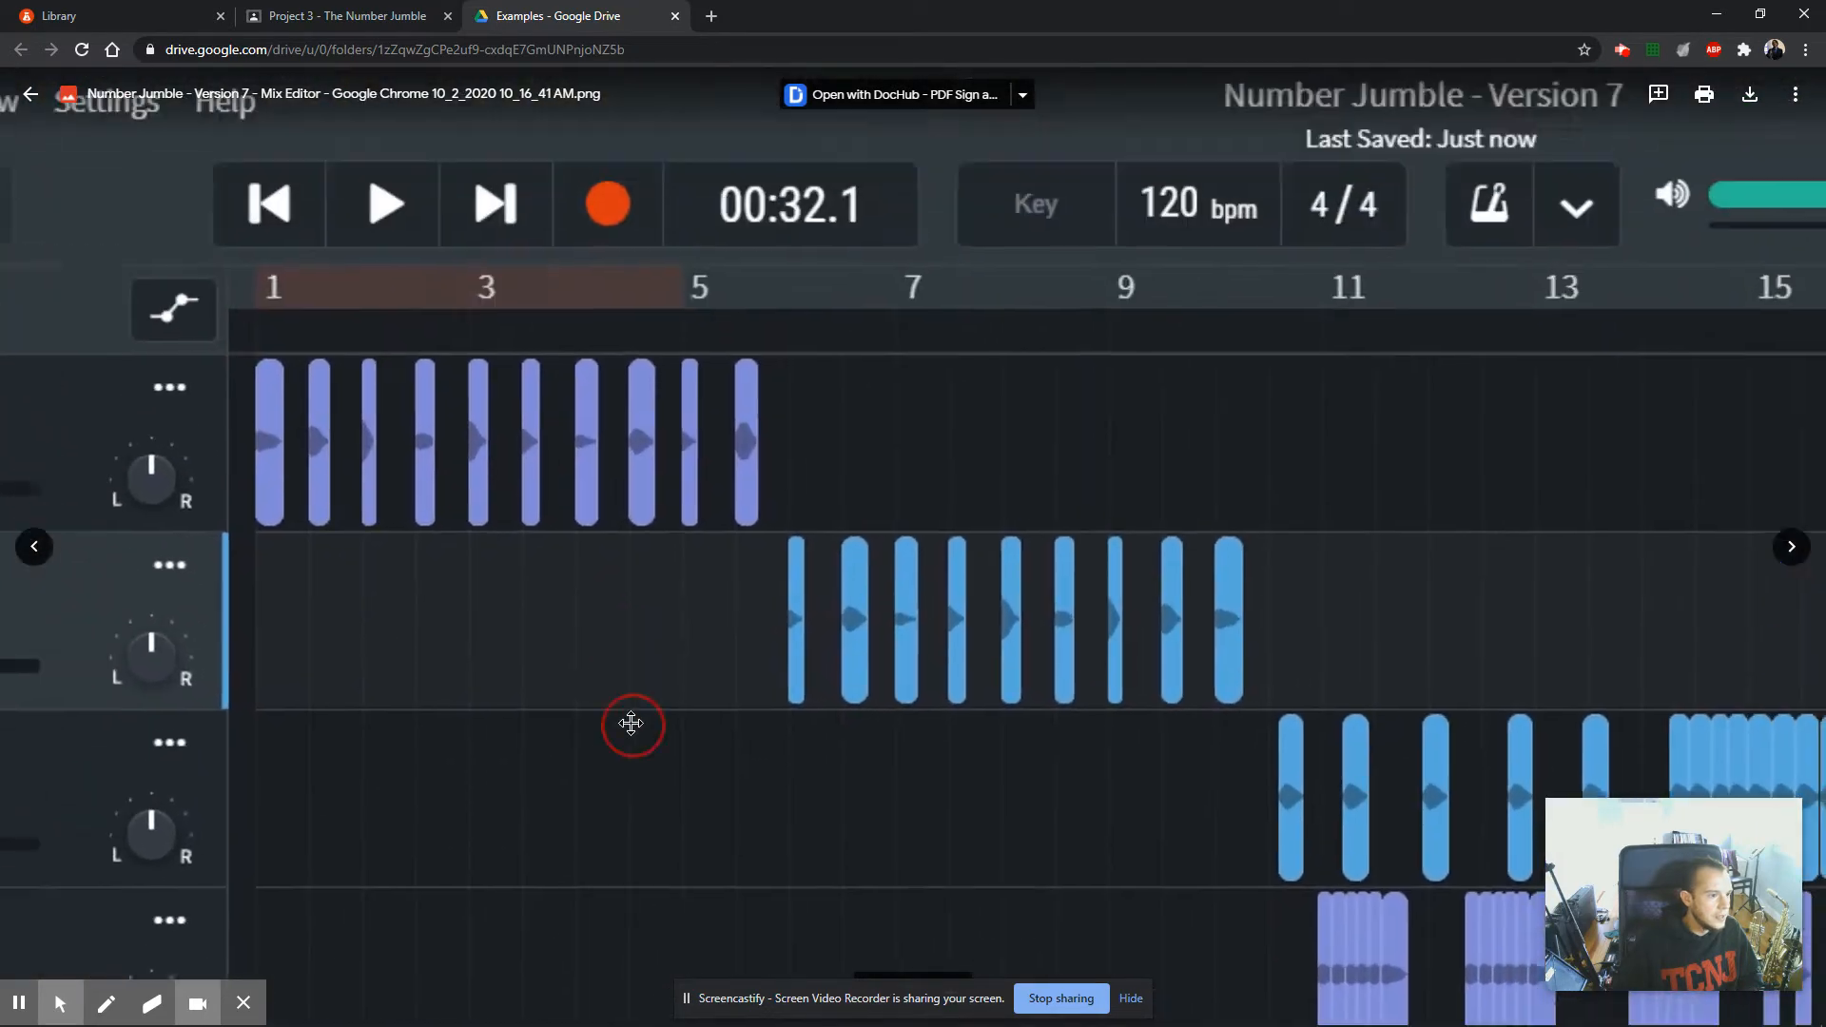
pyautogui.scroll(2, 327, 540)
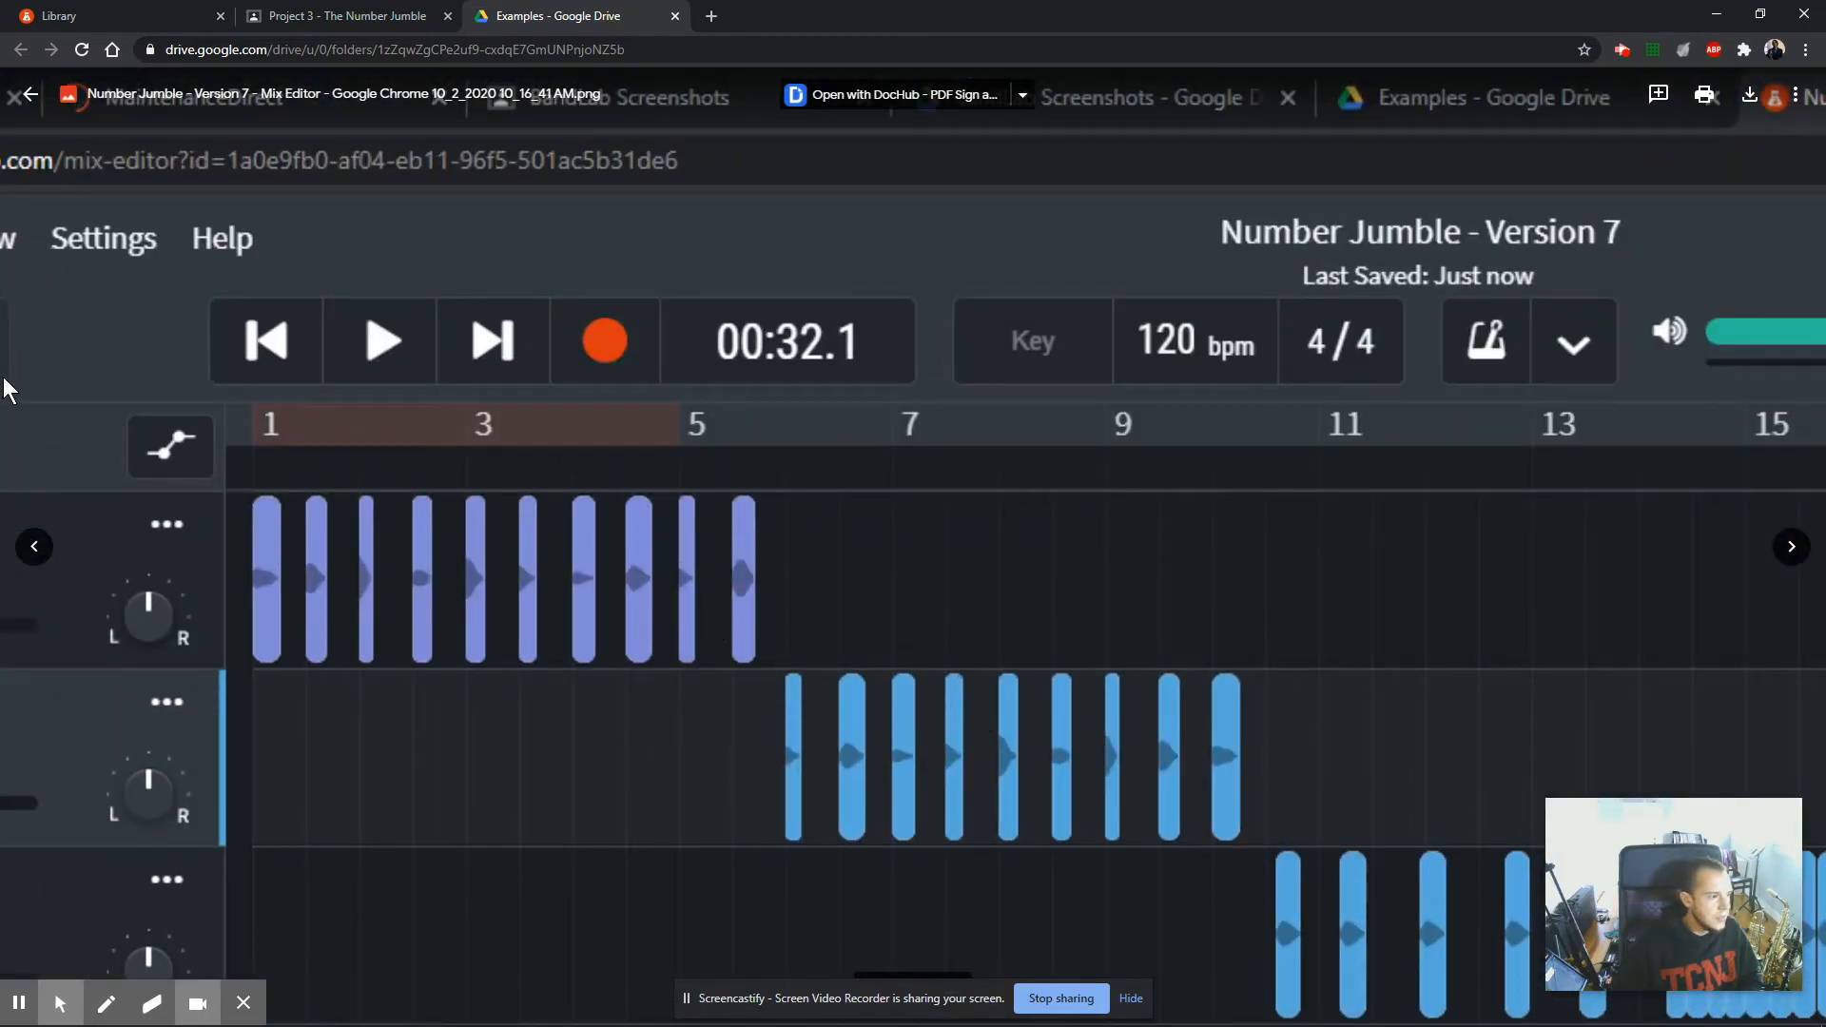
pyautogui.scroll(-7, 48, 339)
pyautogui.press('Escape')
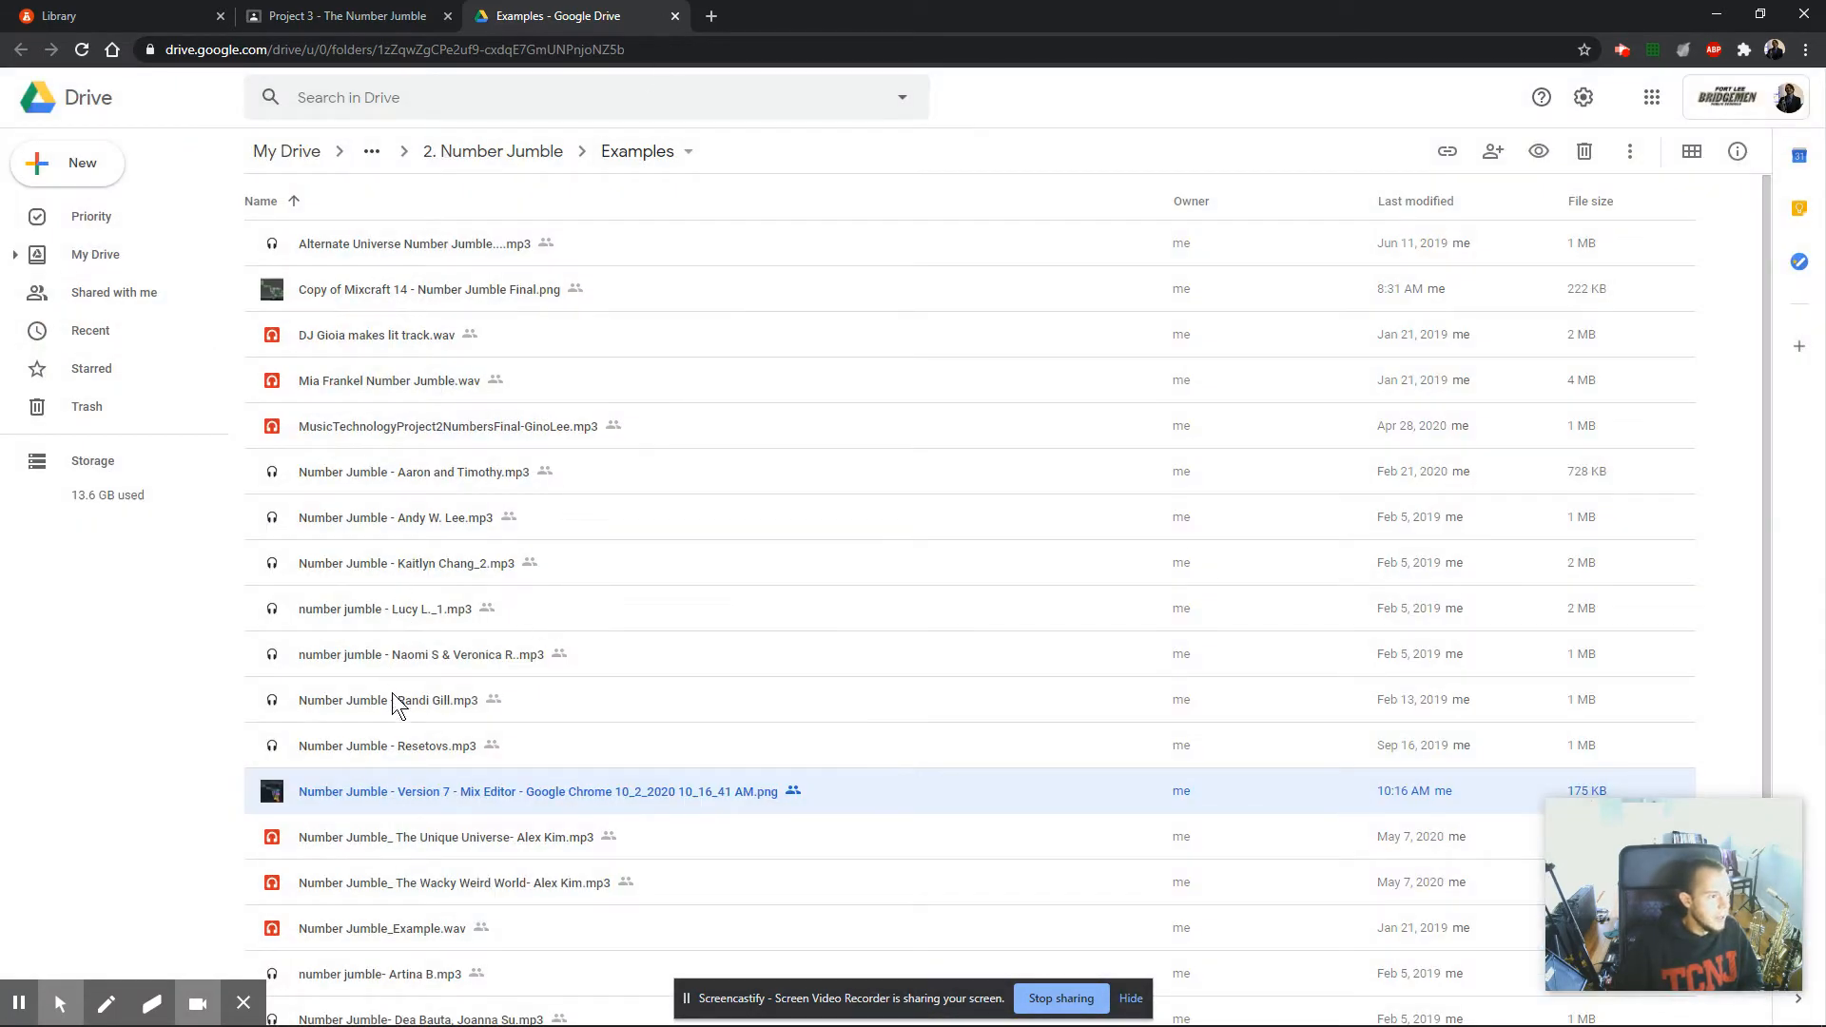
# Look over the remaining example files and close the Examples folder to return to the assignment.
pyautogui.scroll(-2, 393, 733)
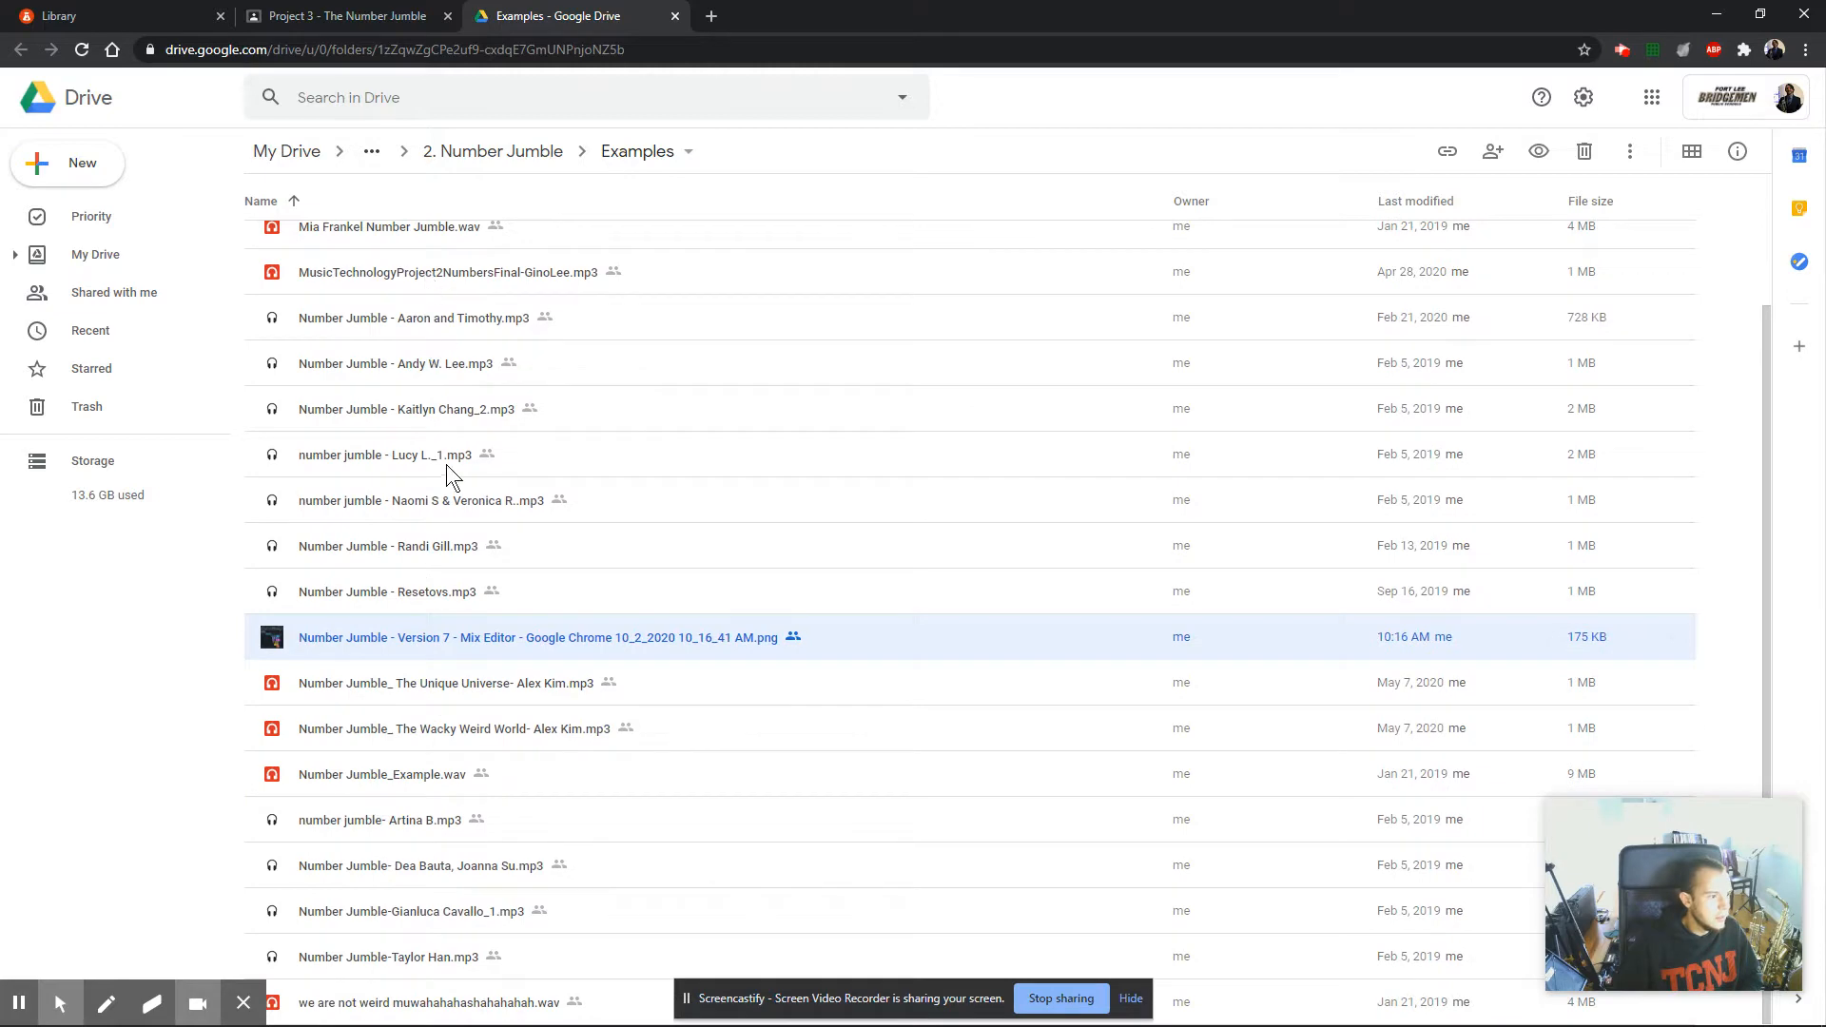
pyautogui.scroll(2, 447, 466)
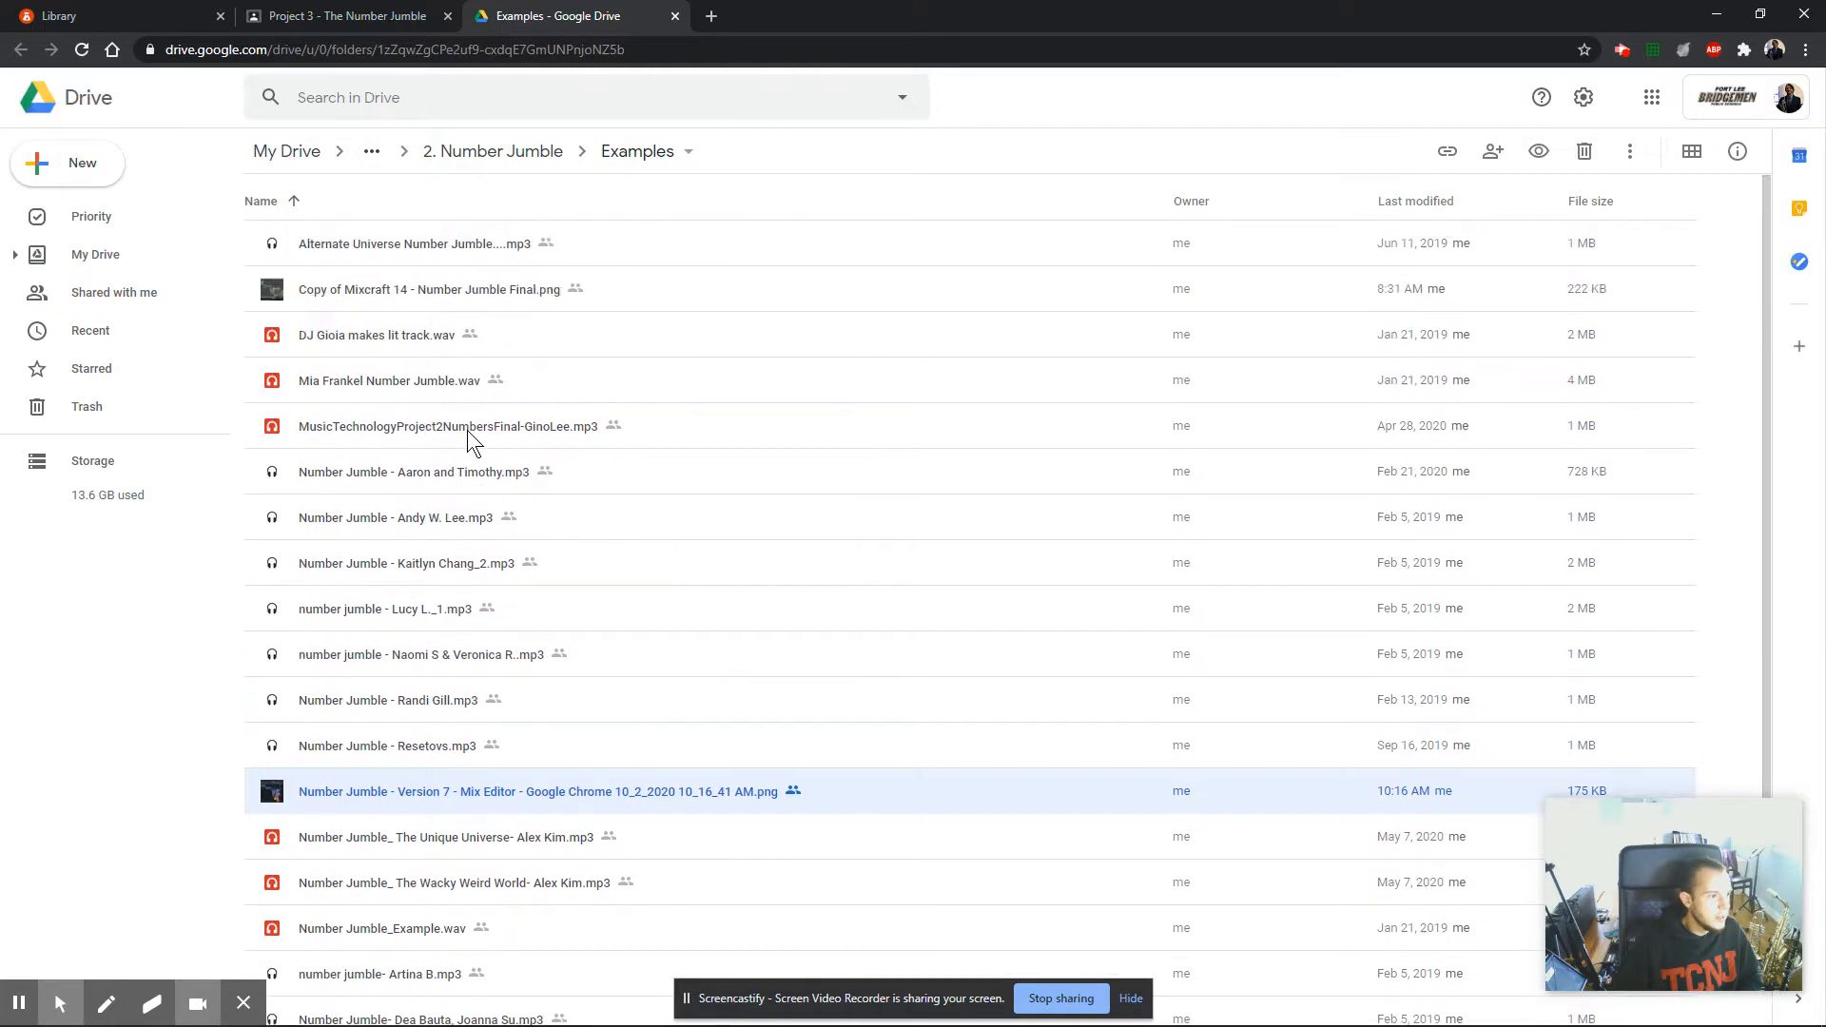
pyautogui.click(675, 18)
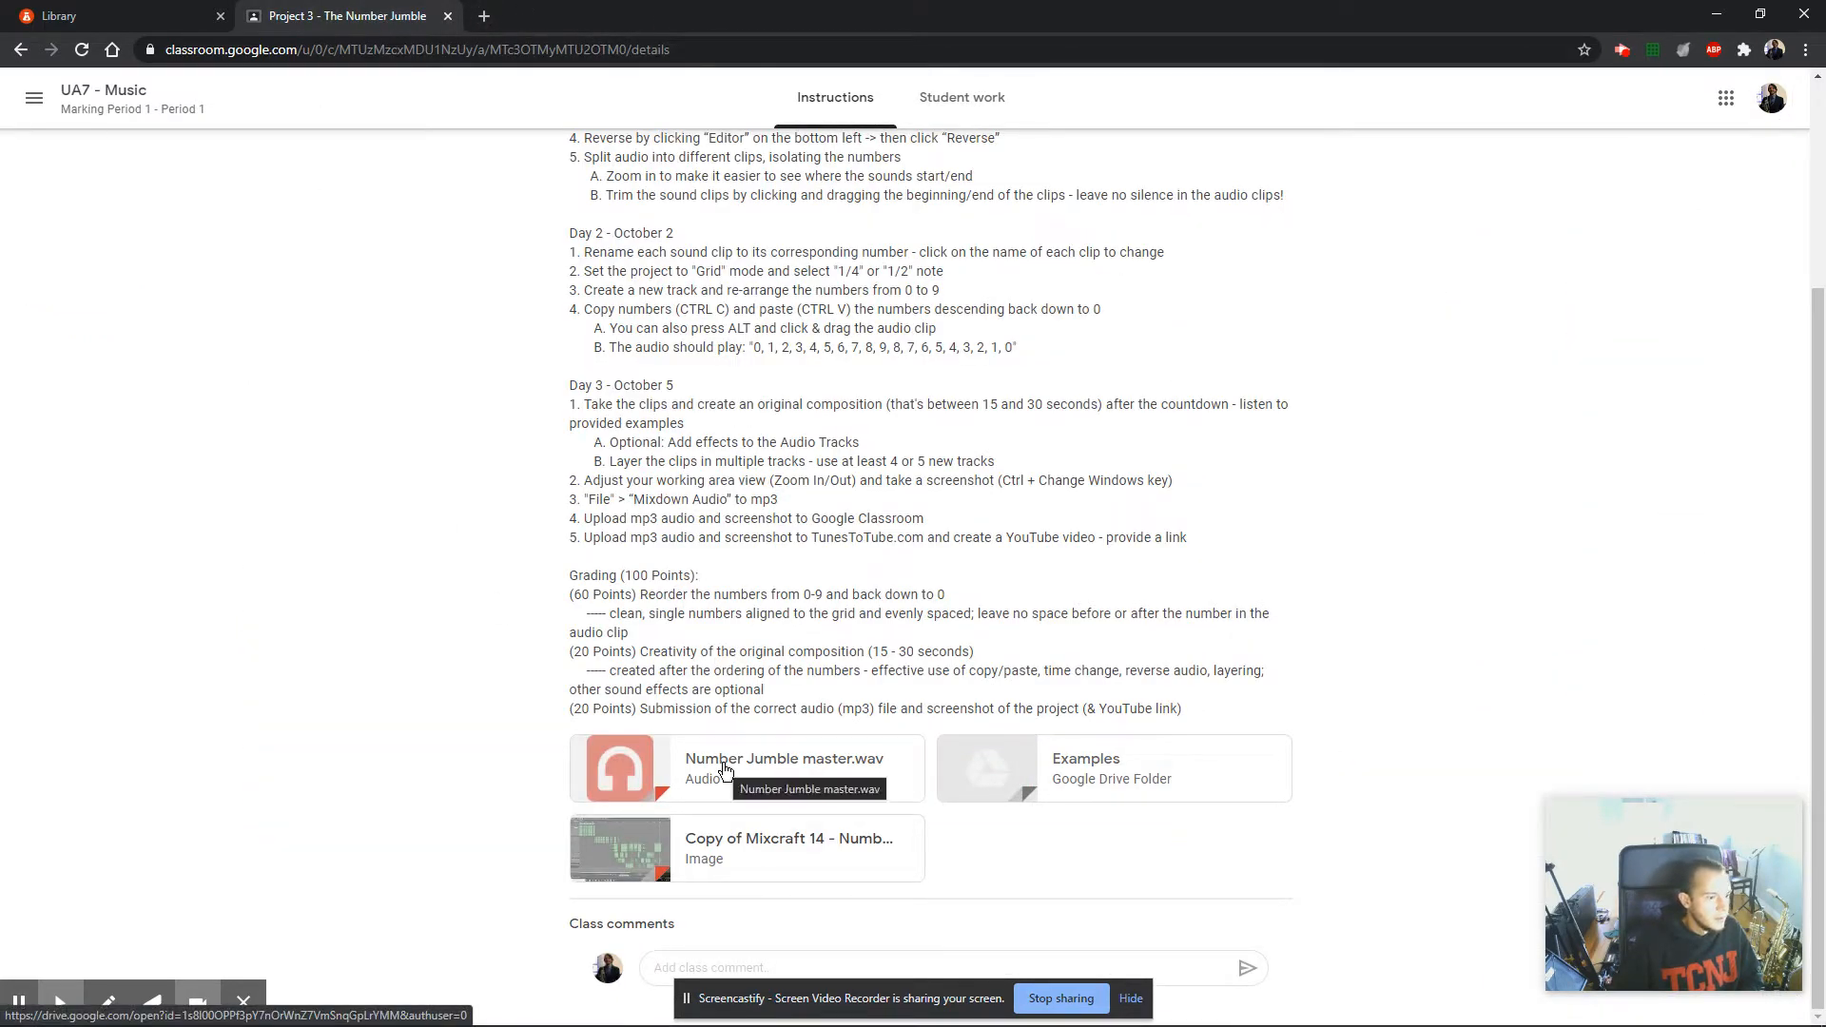
# Preview the attached Number Jumble master.wav and pause its playback.
pyautogui.click(661, 778)
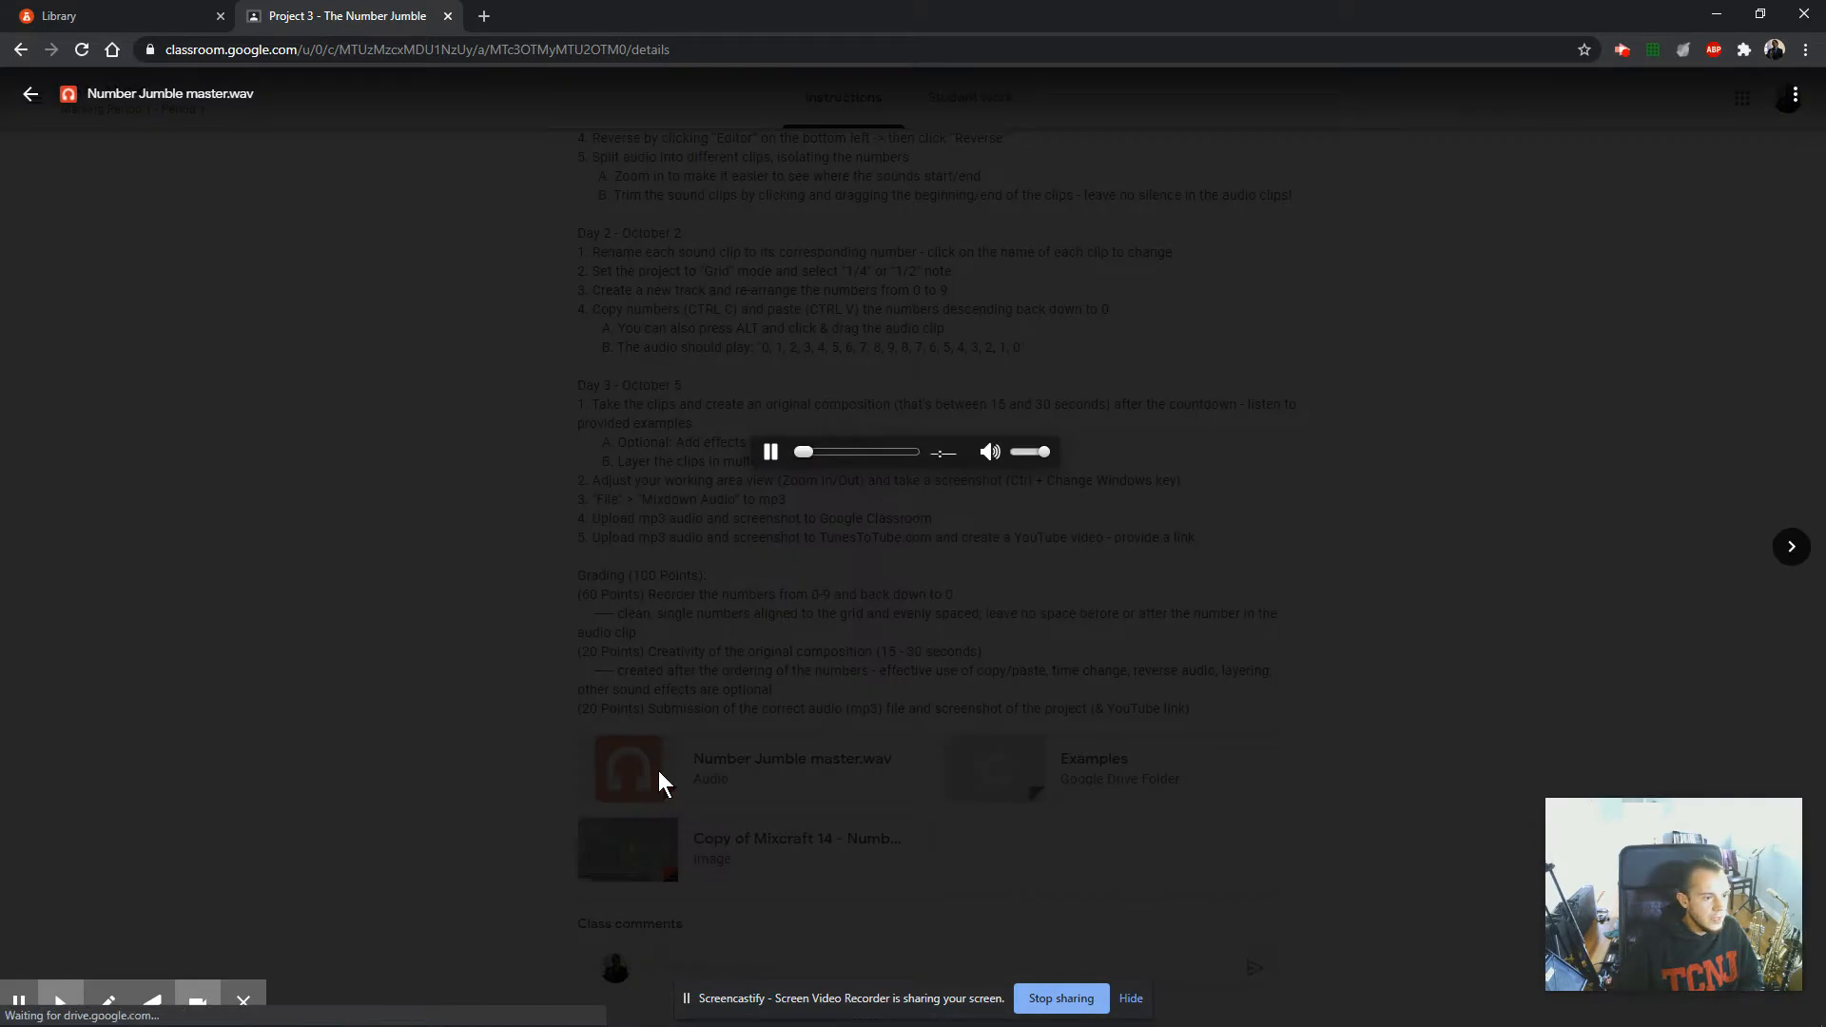
pyautogui.click(771, 453)
pyautogui.click(771, 454)
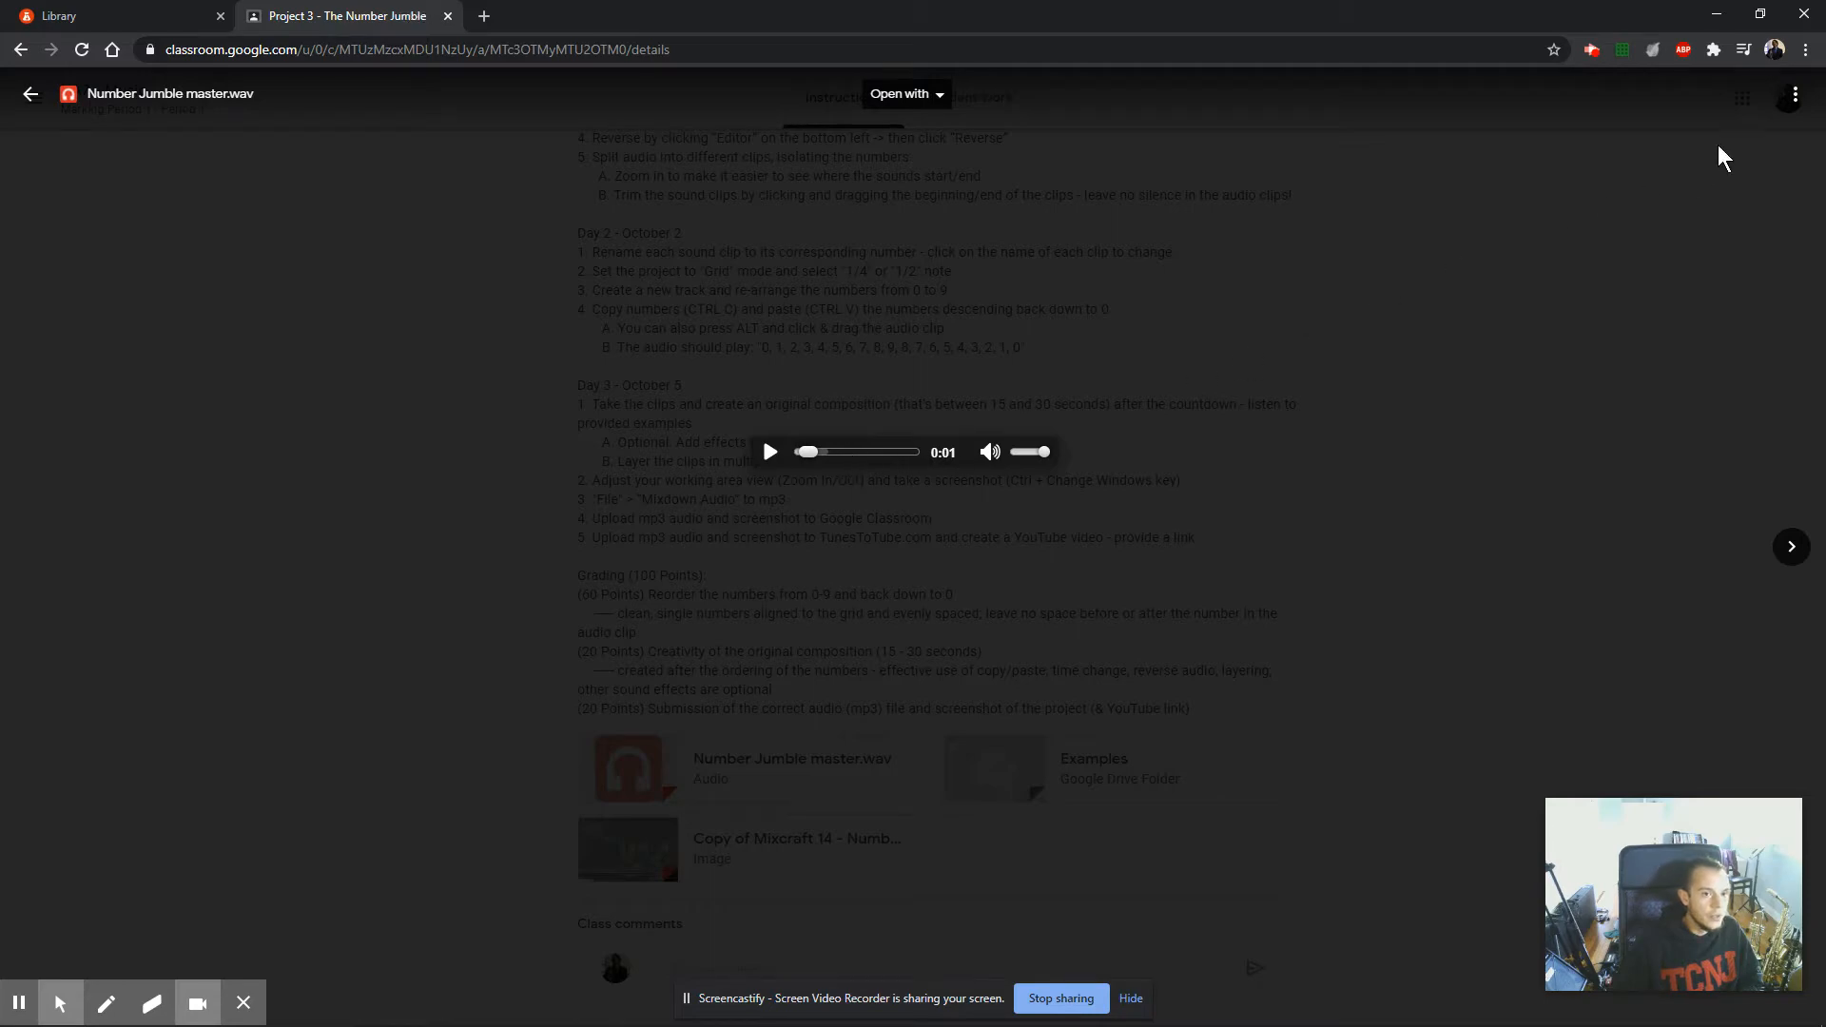
# Reopen the Number Jumble master.wav preview, pause it, and open the file in a new window.
pyautogui.click(1775, 161)
pyautogui.click(794, 761)
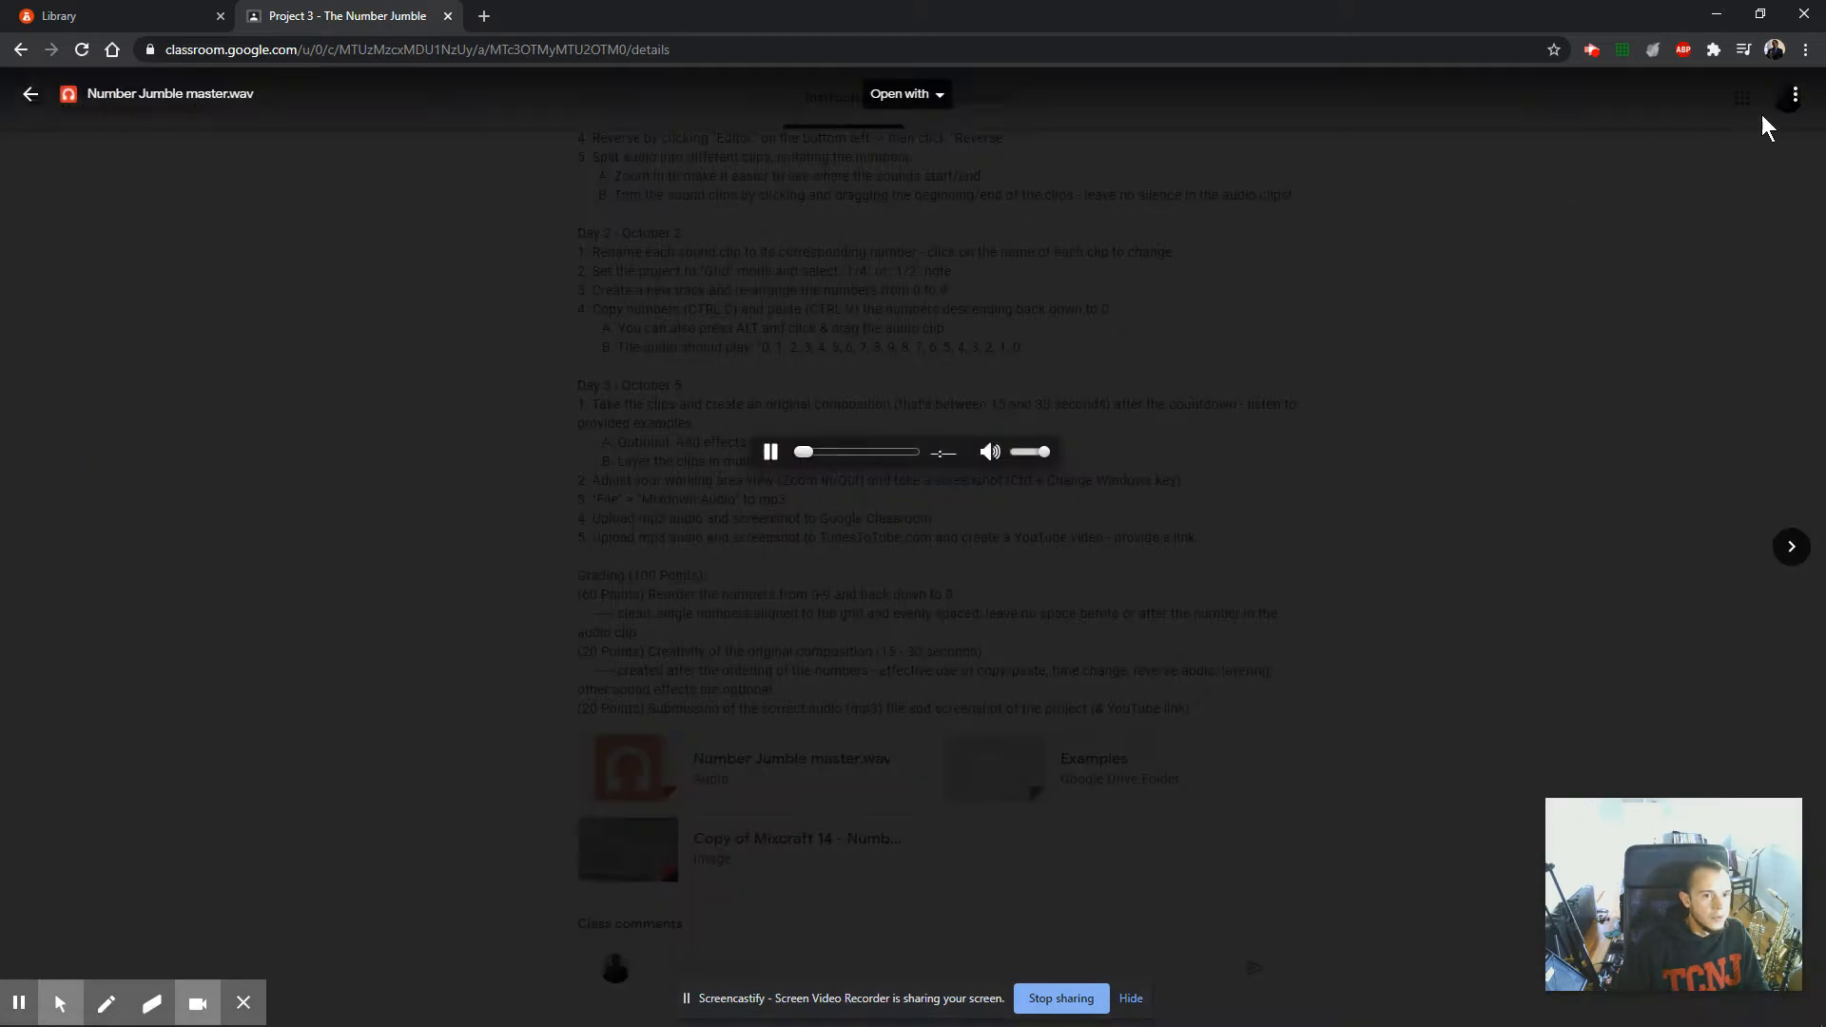
pyautogui.click(1797, 99)
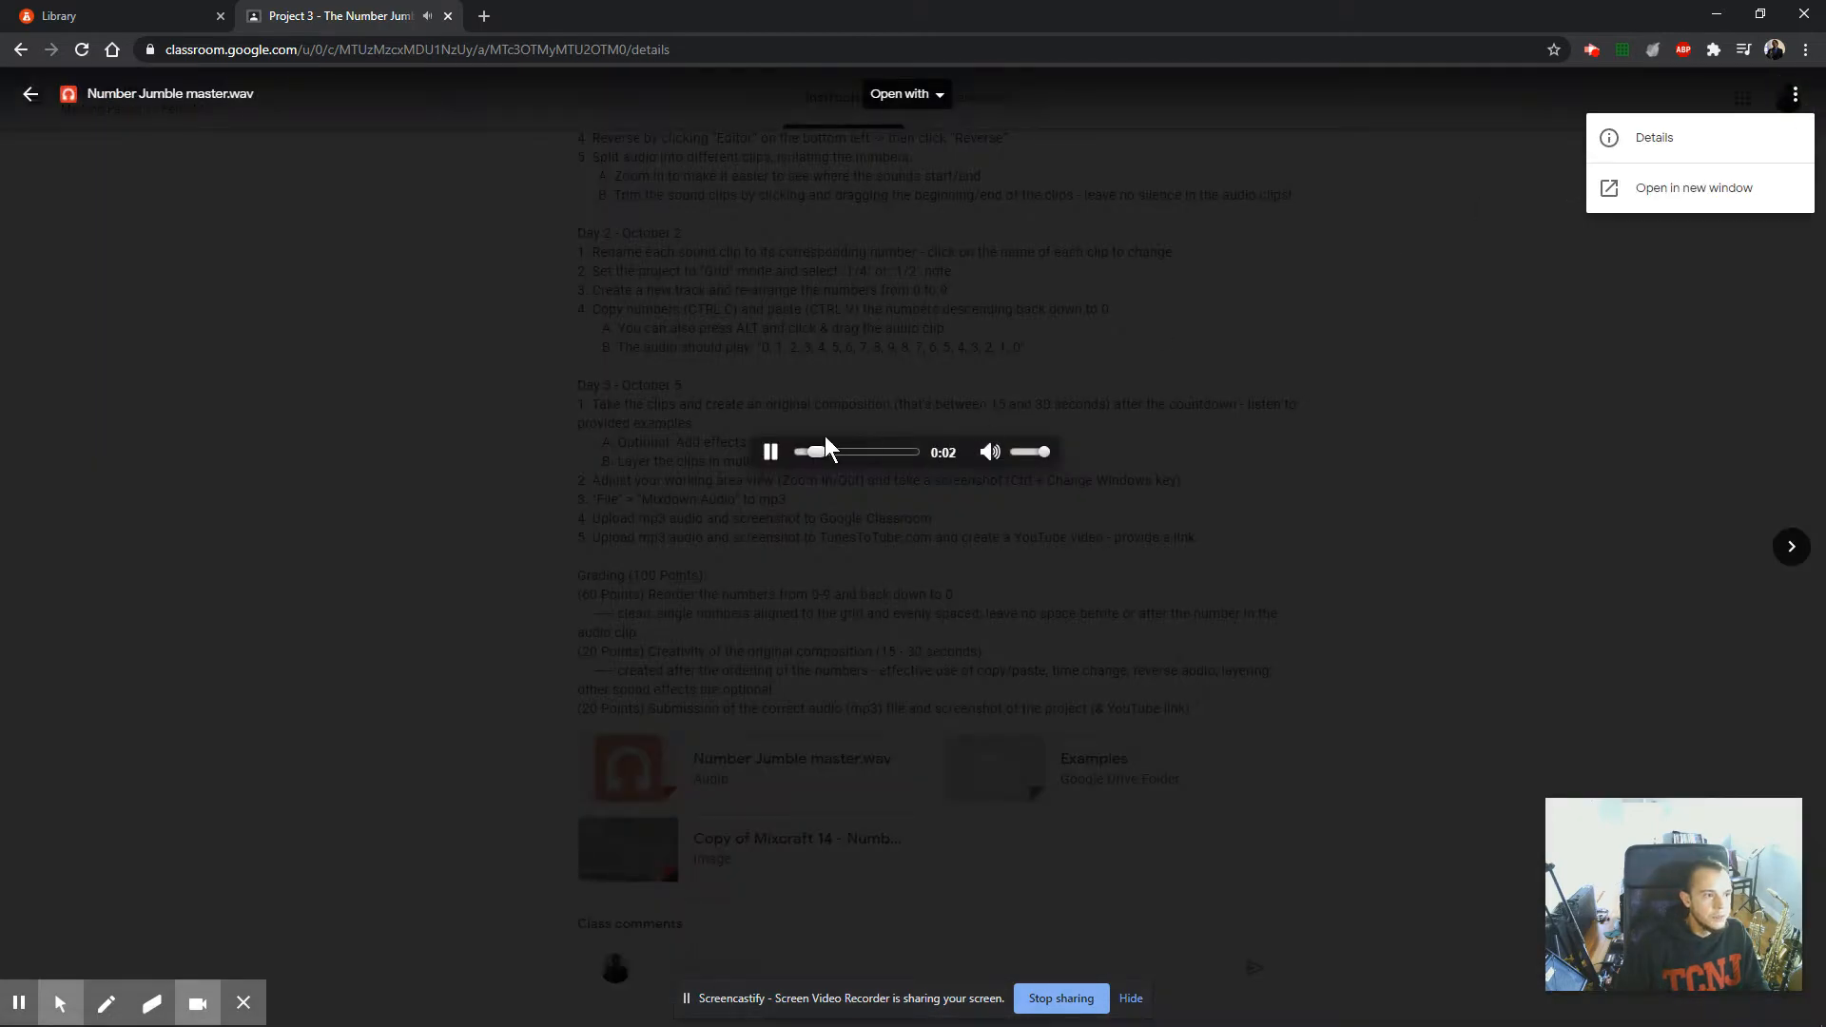
pyautogui.click(768, 452)
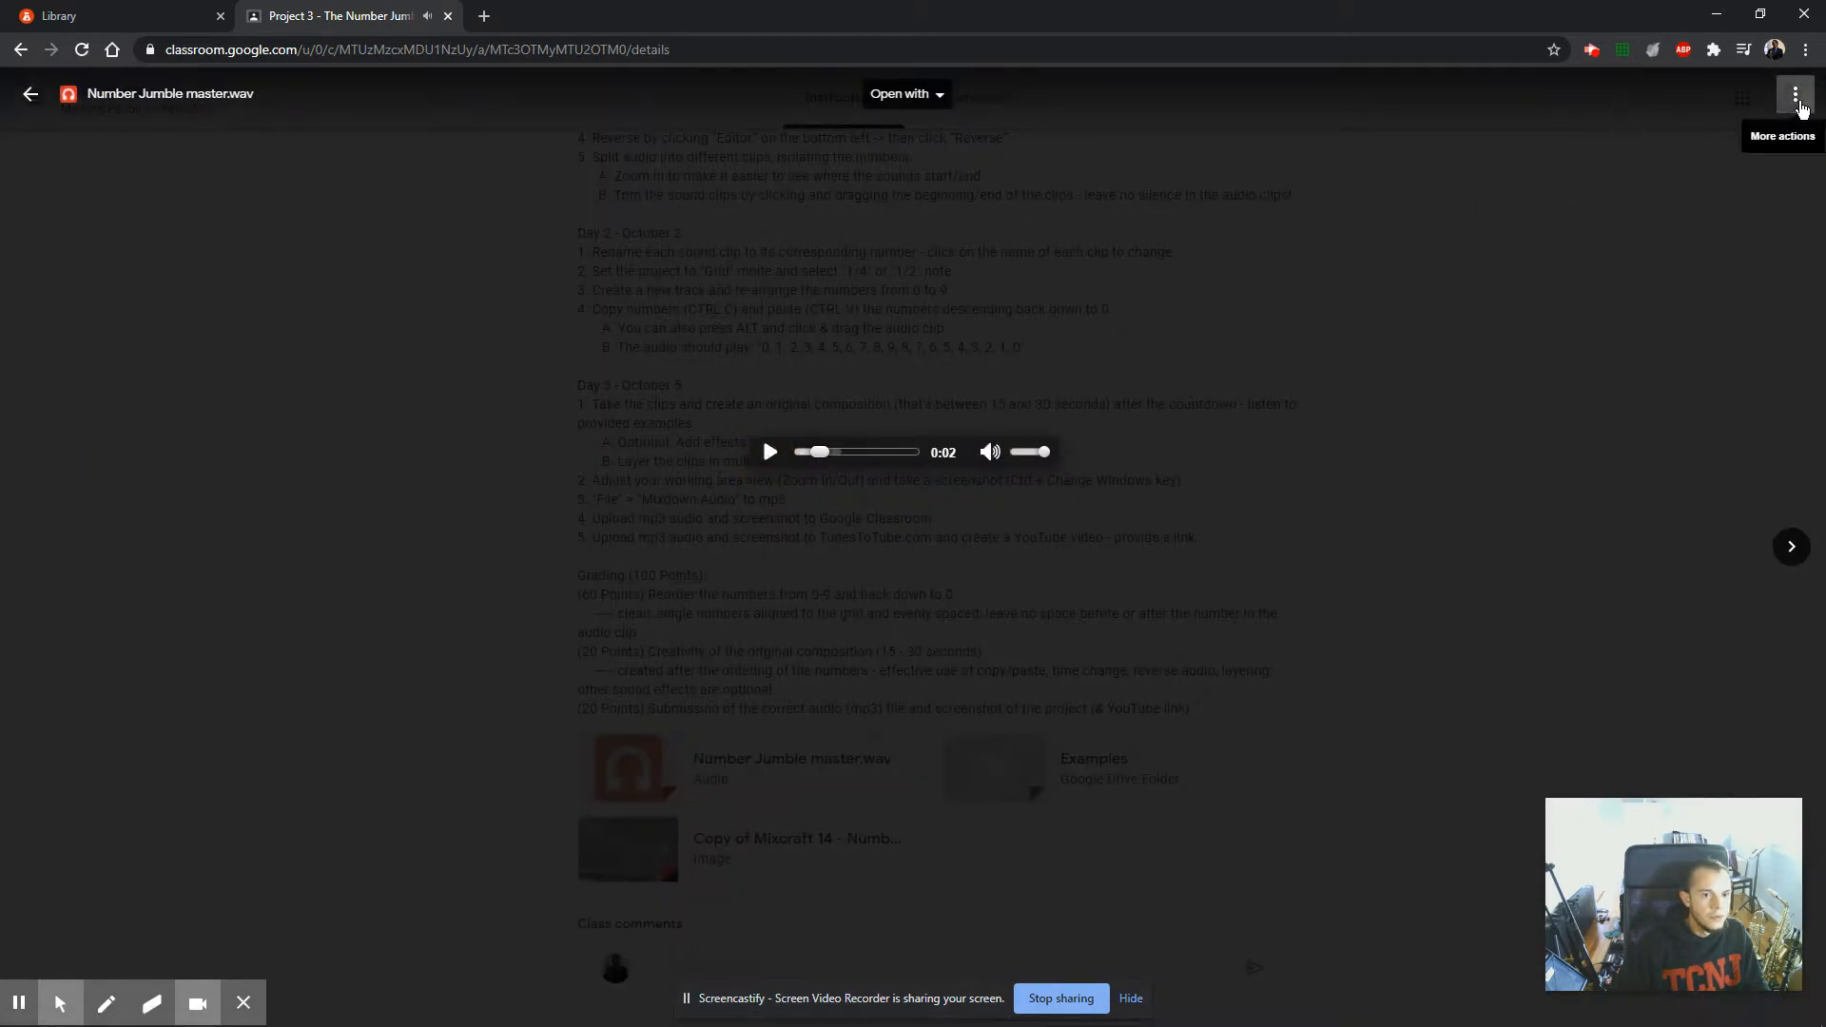
pyautogui.click(1800, 105)
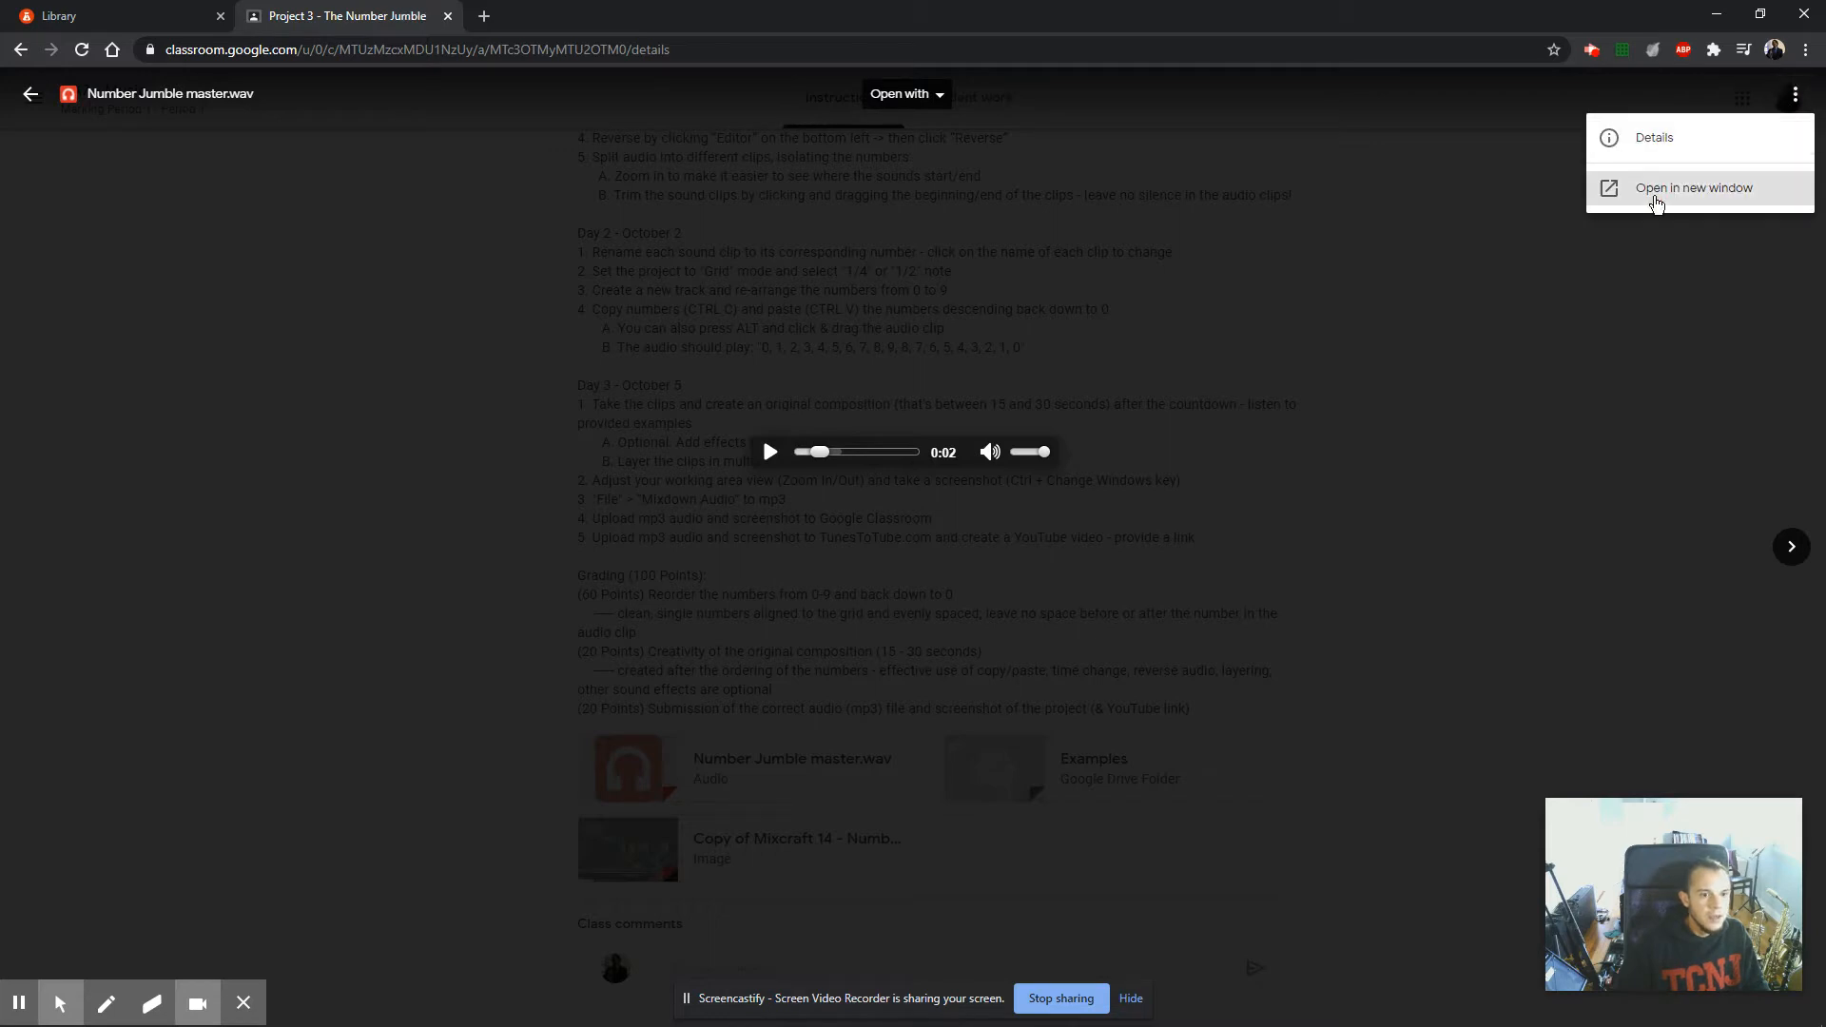
pyautogui.click(1656, 205)
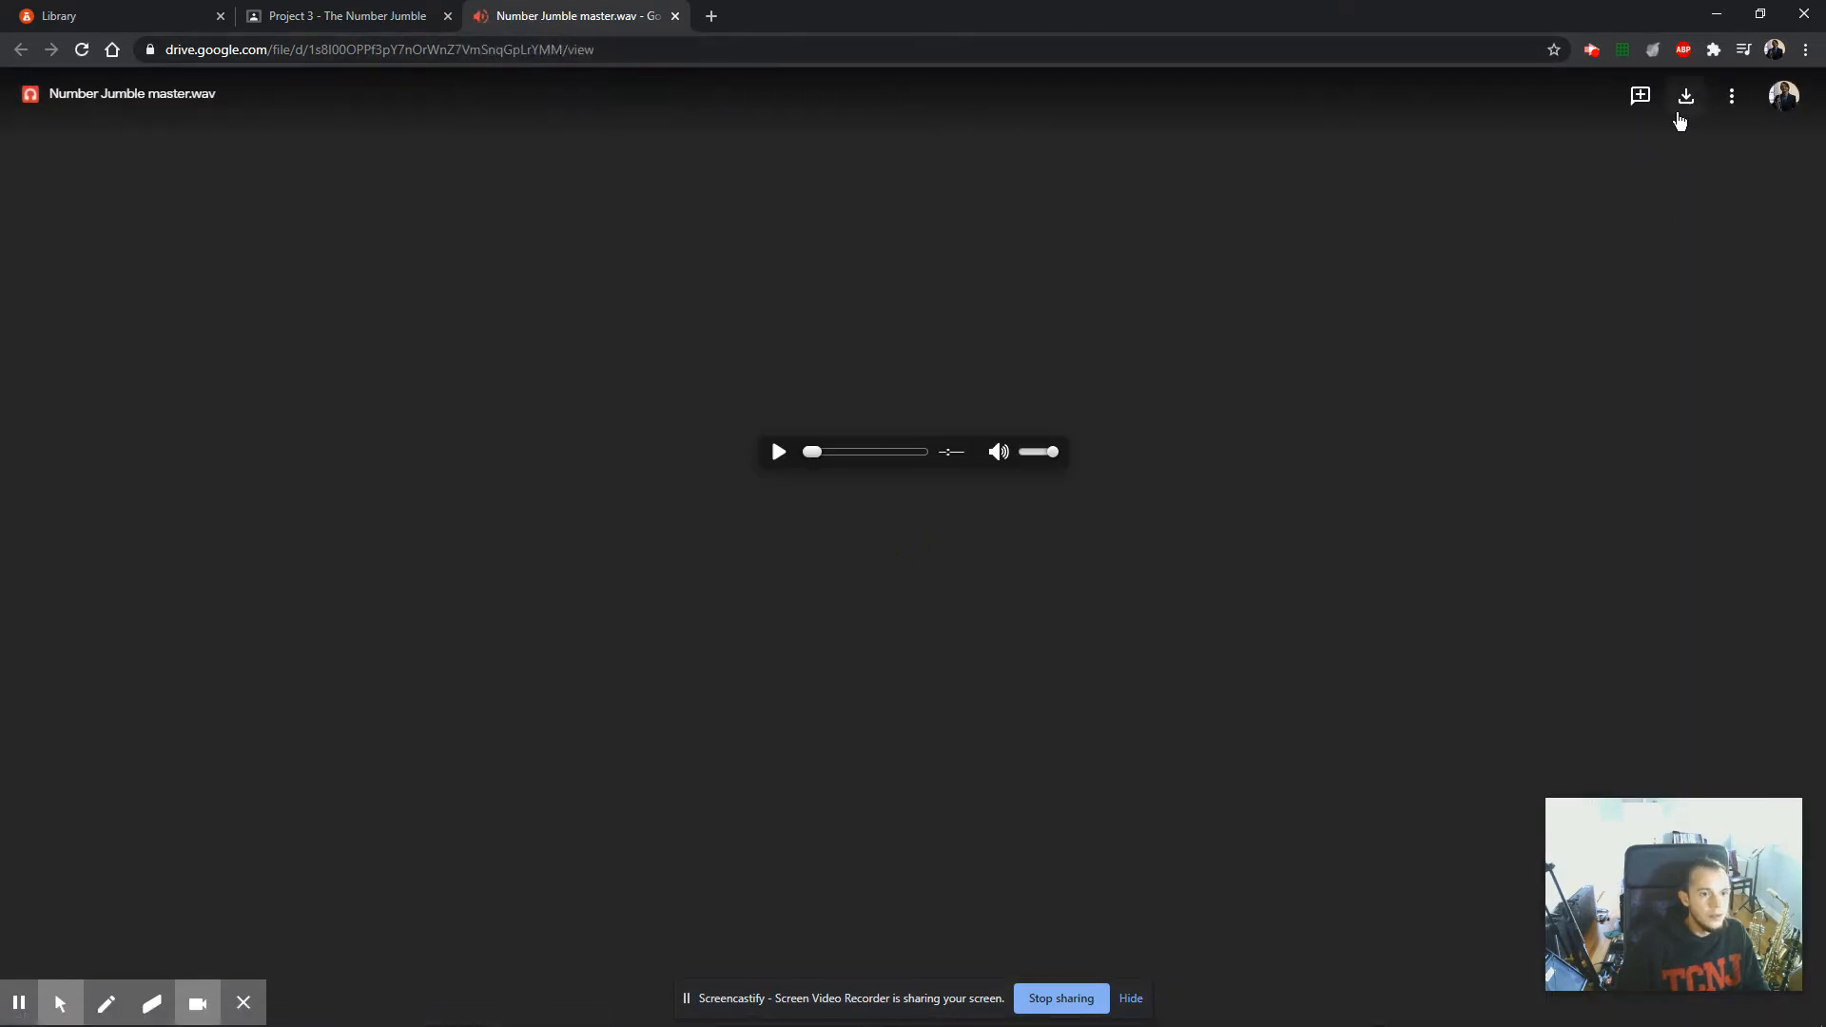
# Revisit the audio preview's additional actions in the assignment and return to the separately opened Number Jumble master.wav.
pyautogui.click(359, 20)
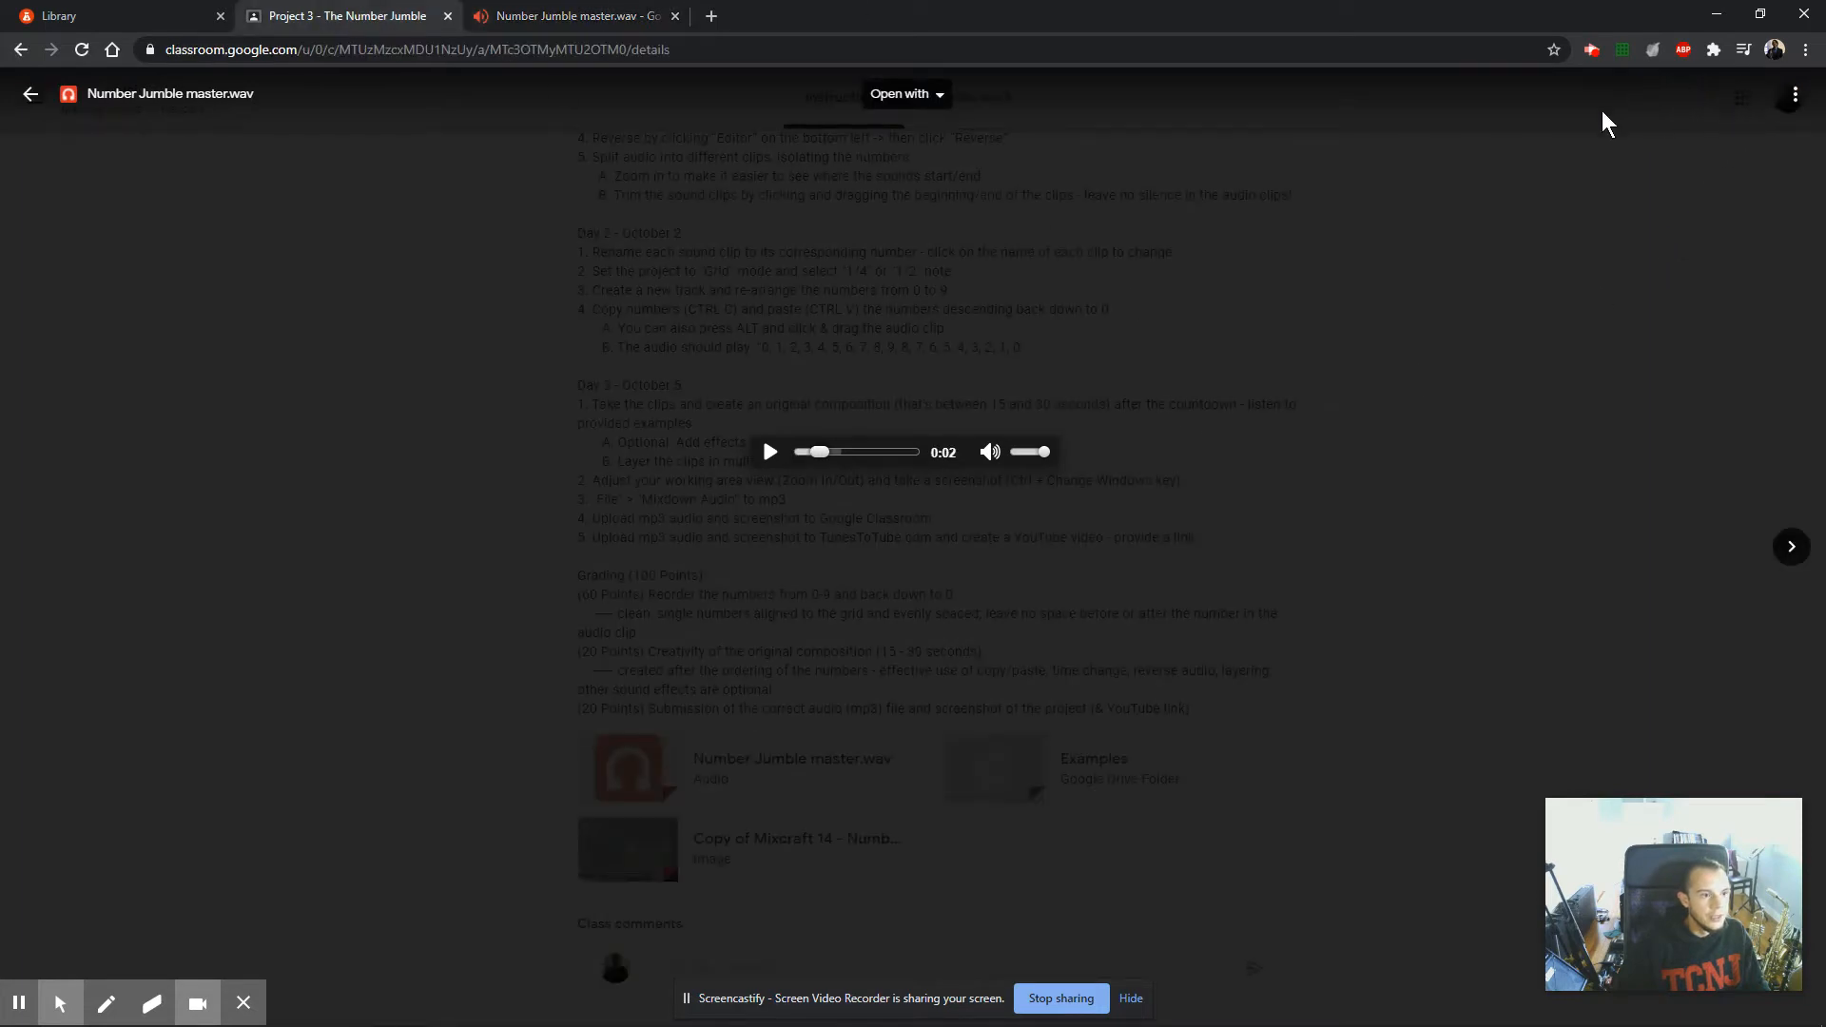
pyautogui.click(1795, 94)
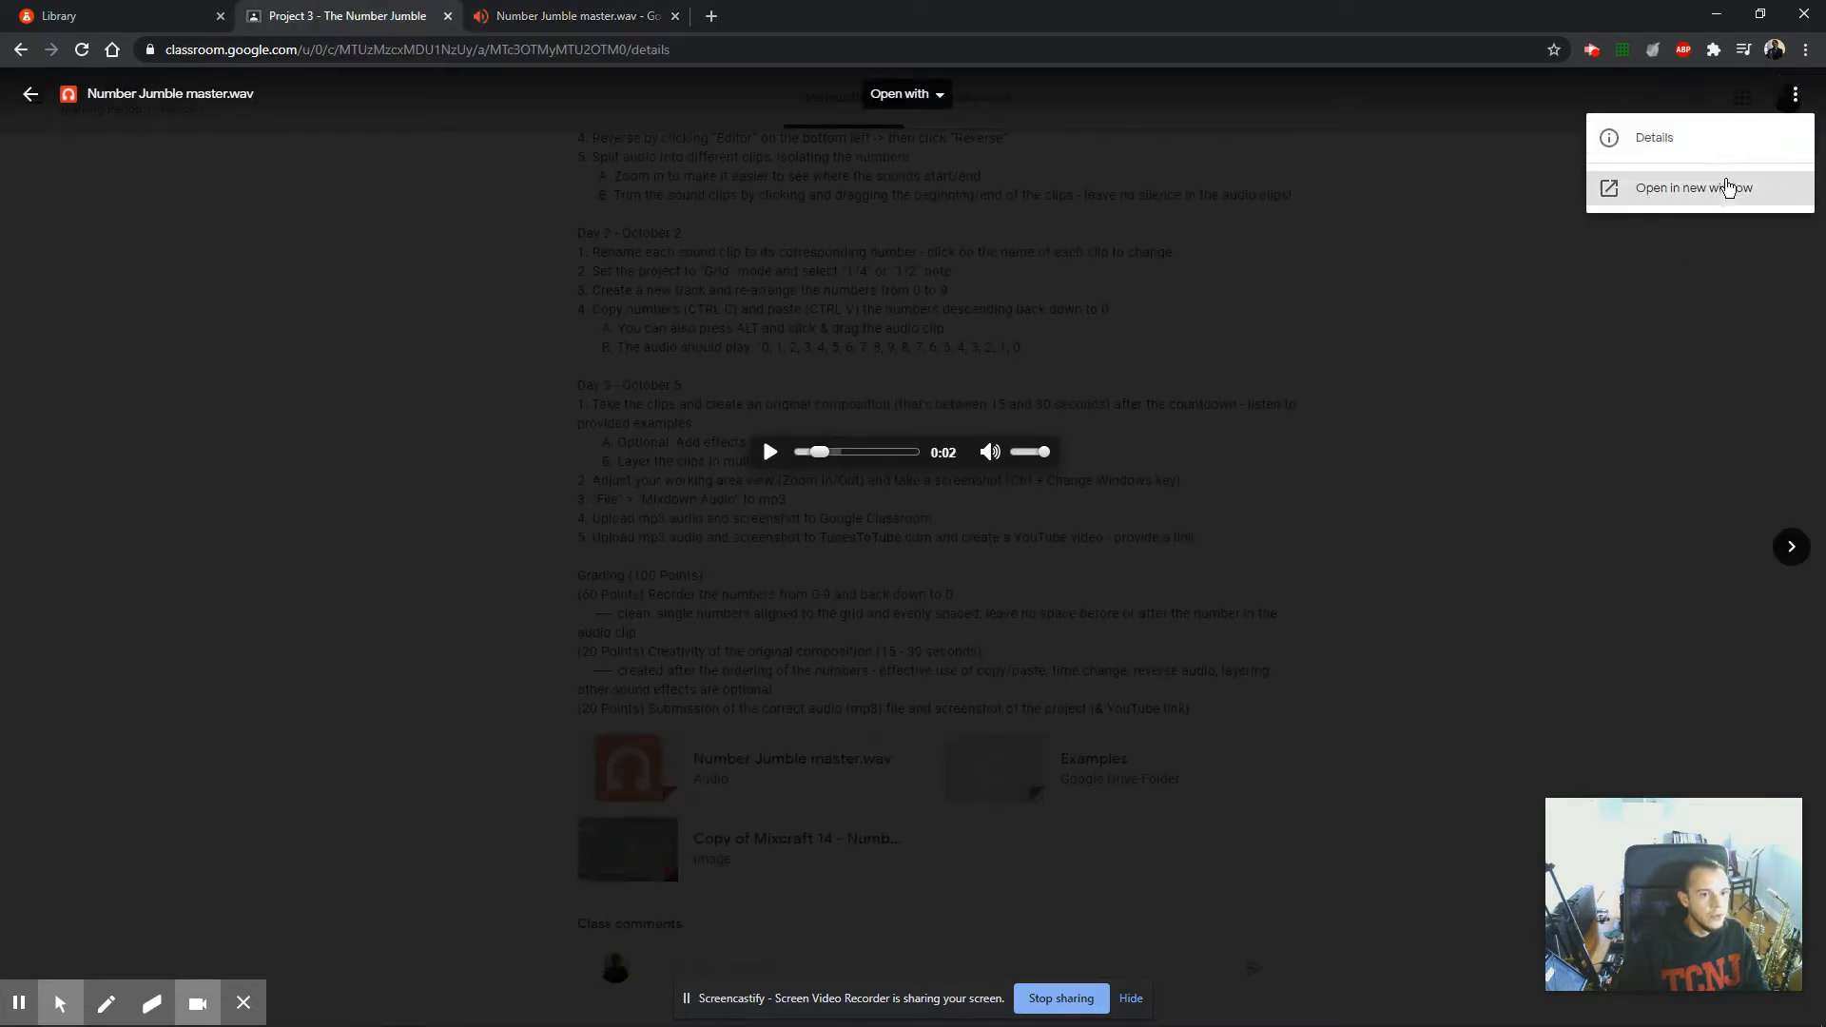
pyautogui.click(588, 21)
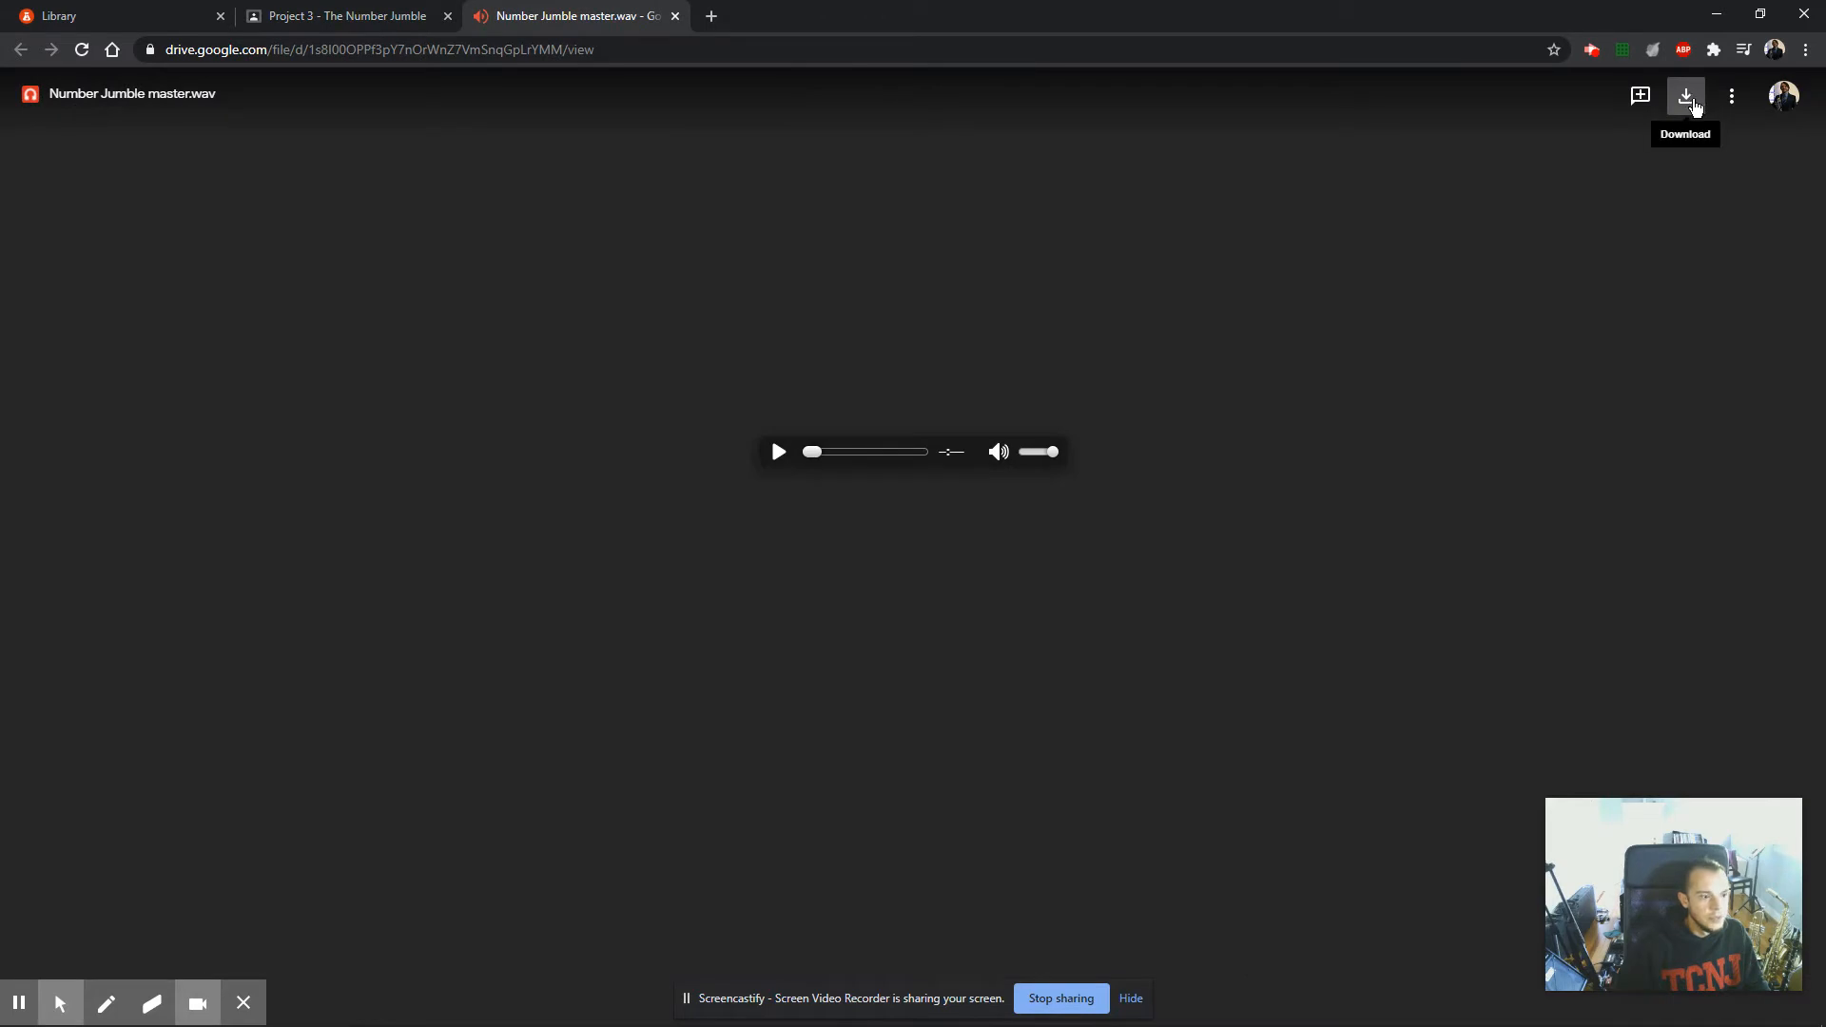
# Download Number Jumble master.wav and show the downloaded file in its folder.
pyautogui.click(1693, 101)
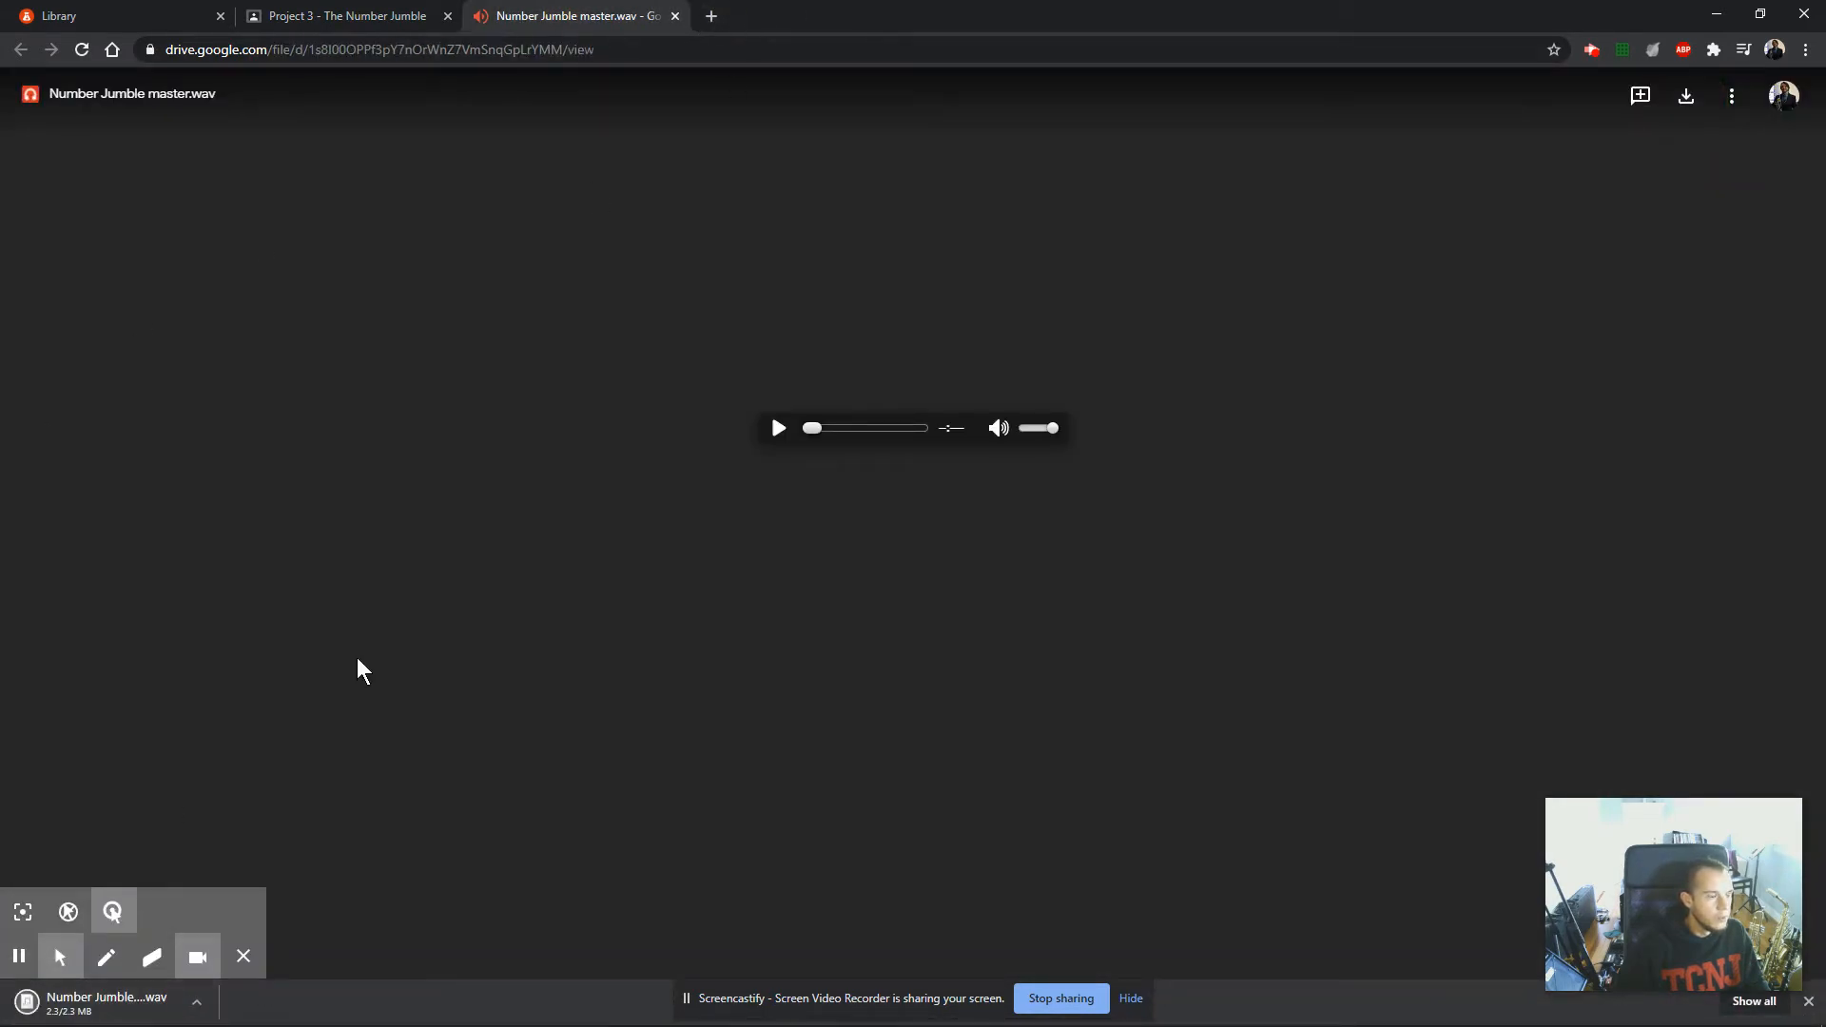
pyautogui.click(196, 1004)
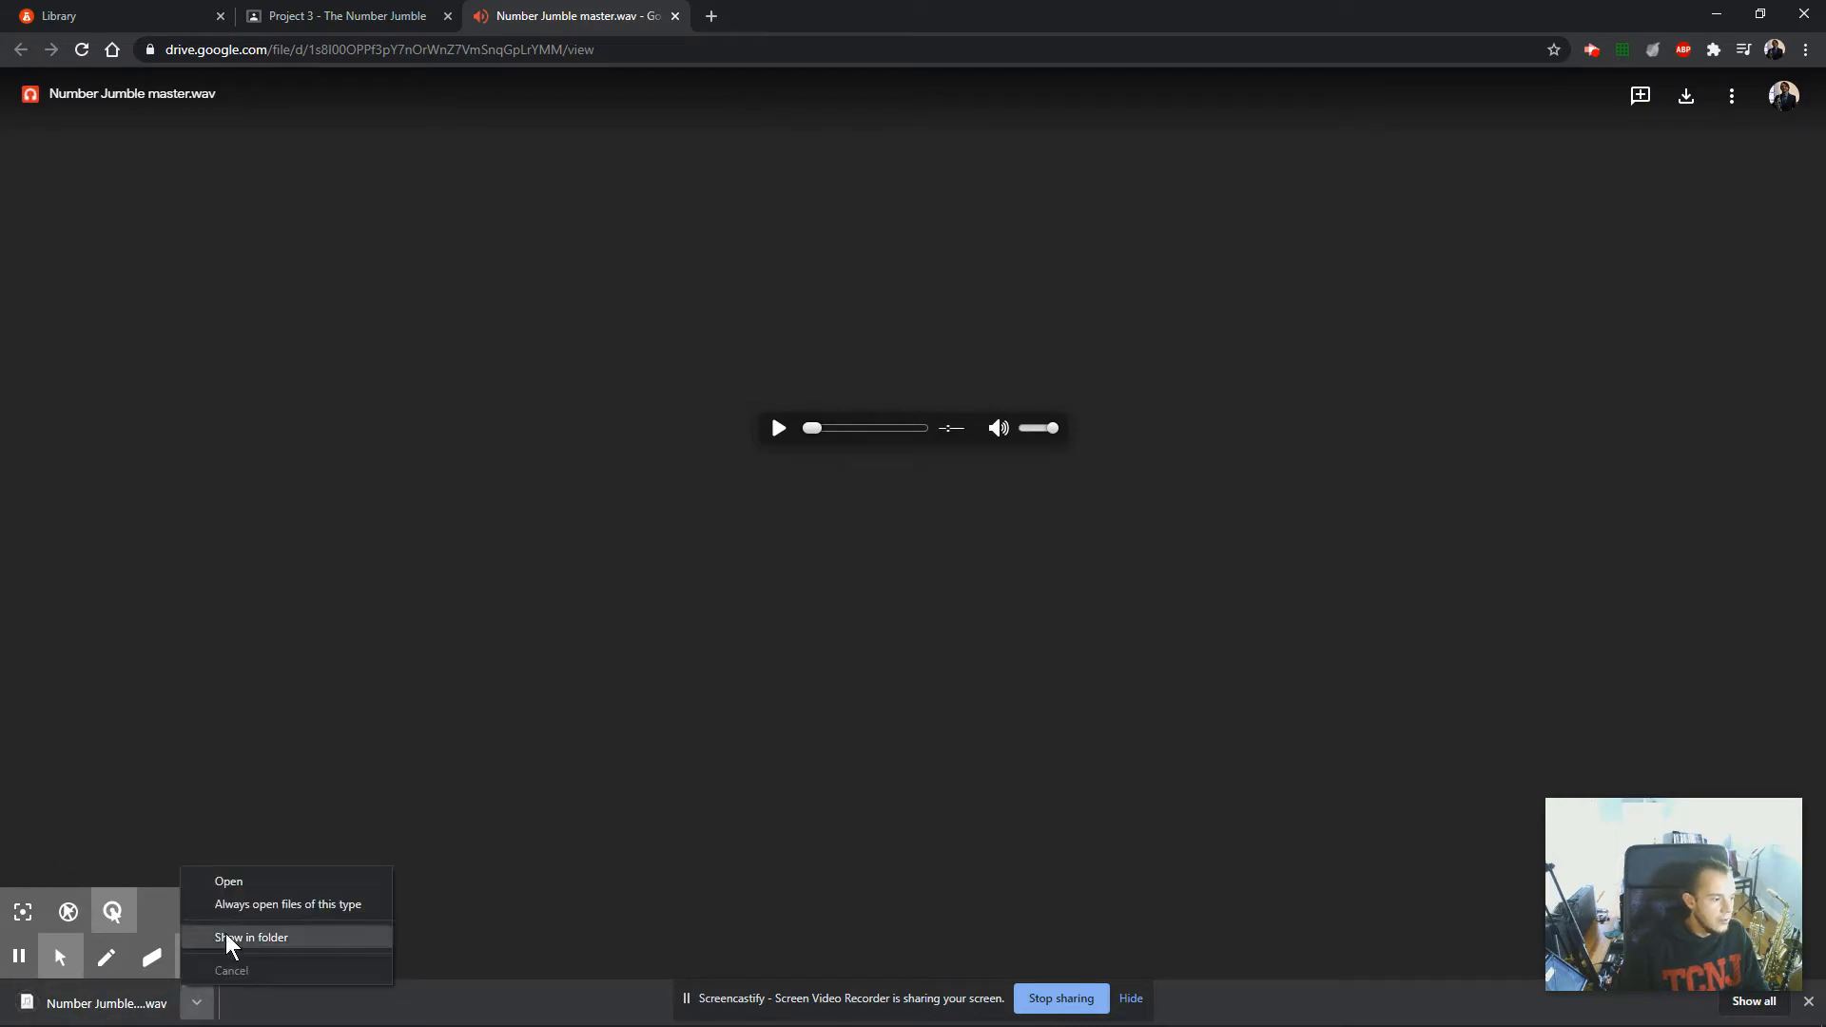
pyautogui.click(231, 938)
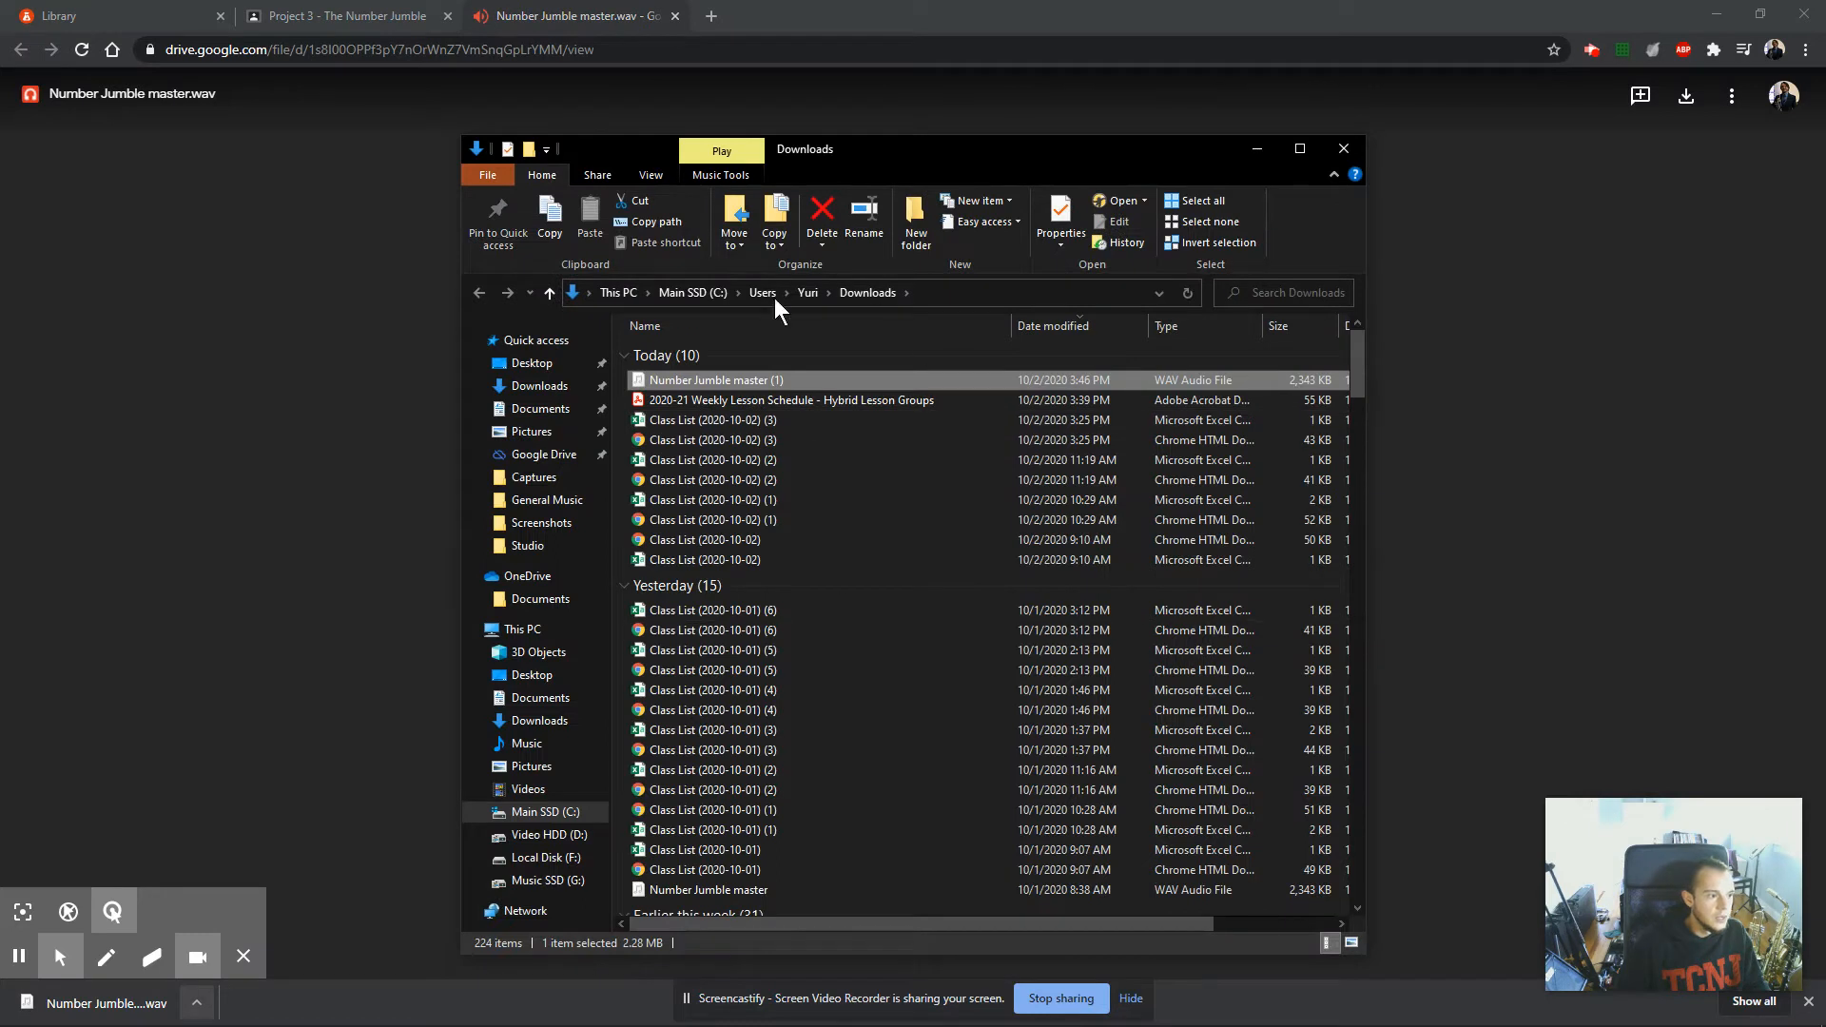
# Delete the duplicate Number Jumble master (1) from the Downloads folder and close the audio file's browser tab.
pyautogui.click(759, 889)
pyautogui.click(719, 378)
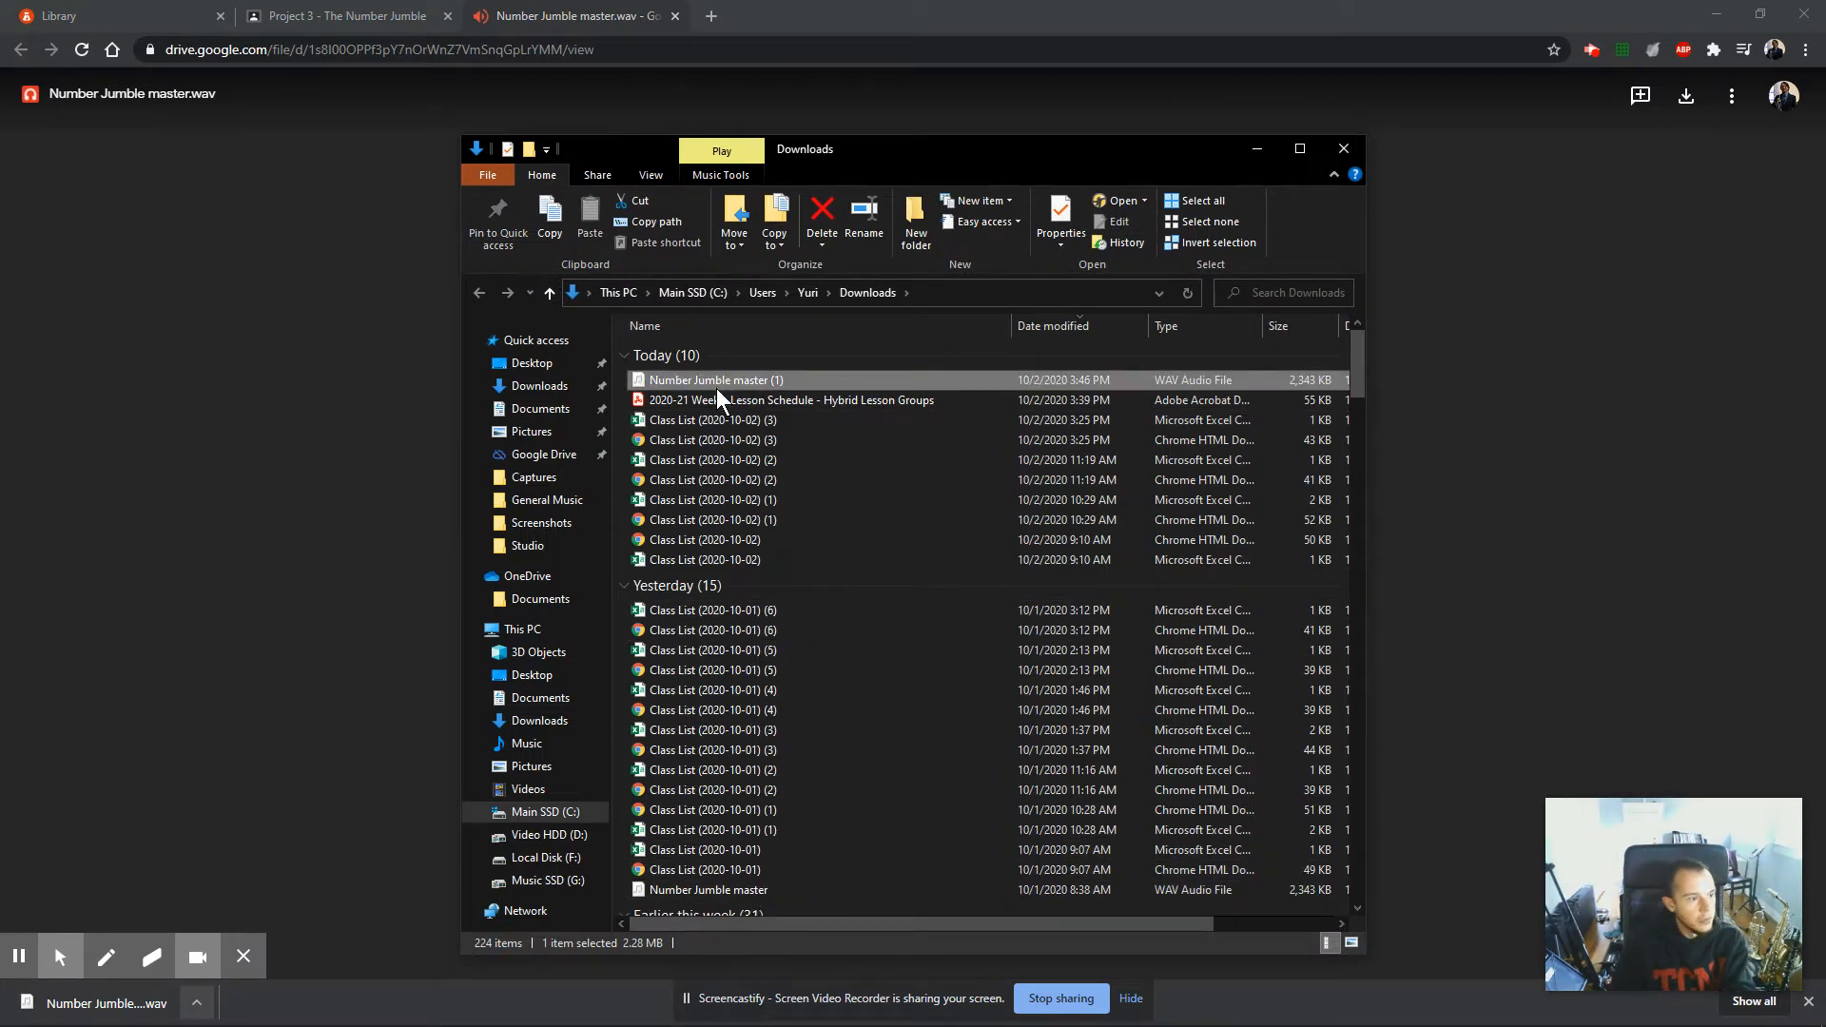
pyautogui.press('Delete')
pyautogui.click(414, 365)
pyautogui.click(676, 16)
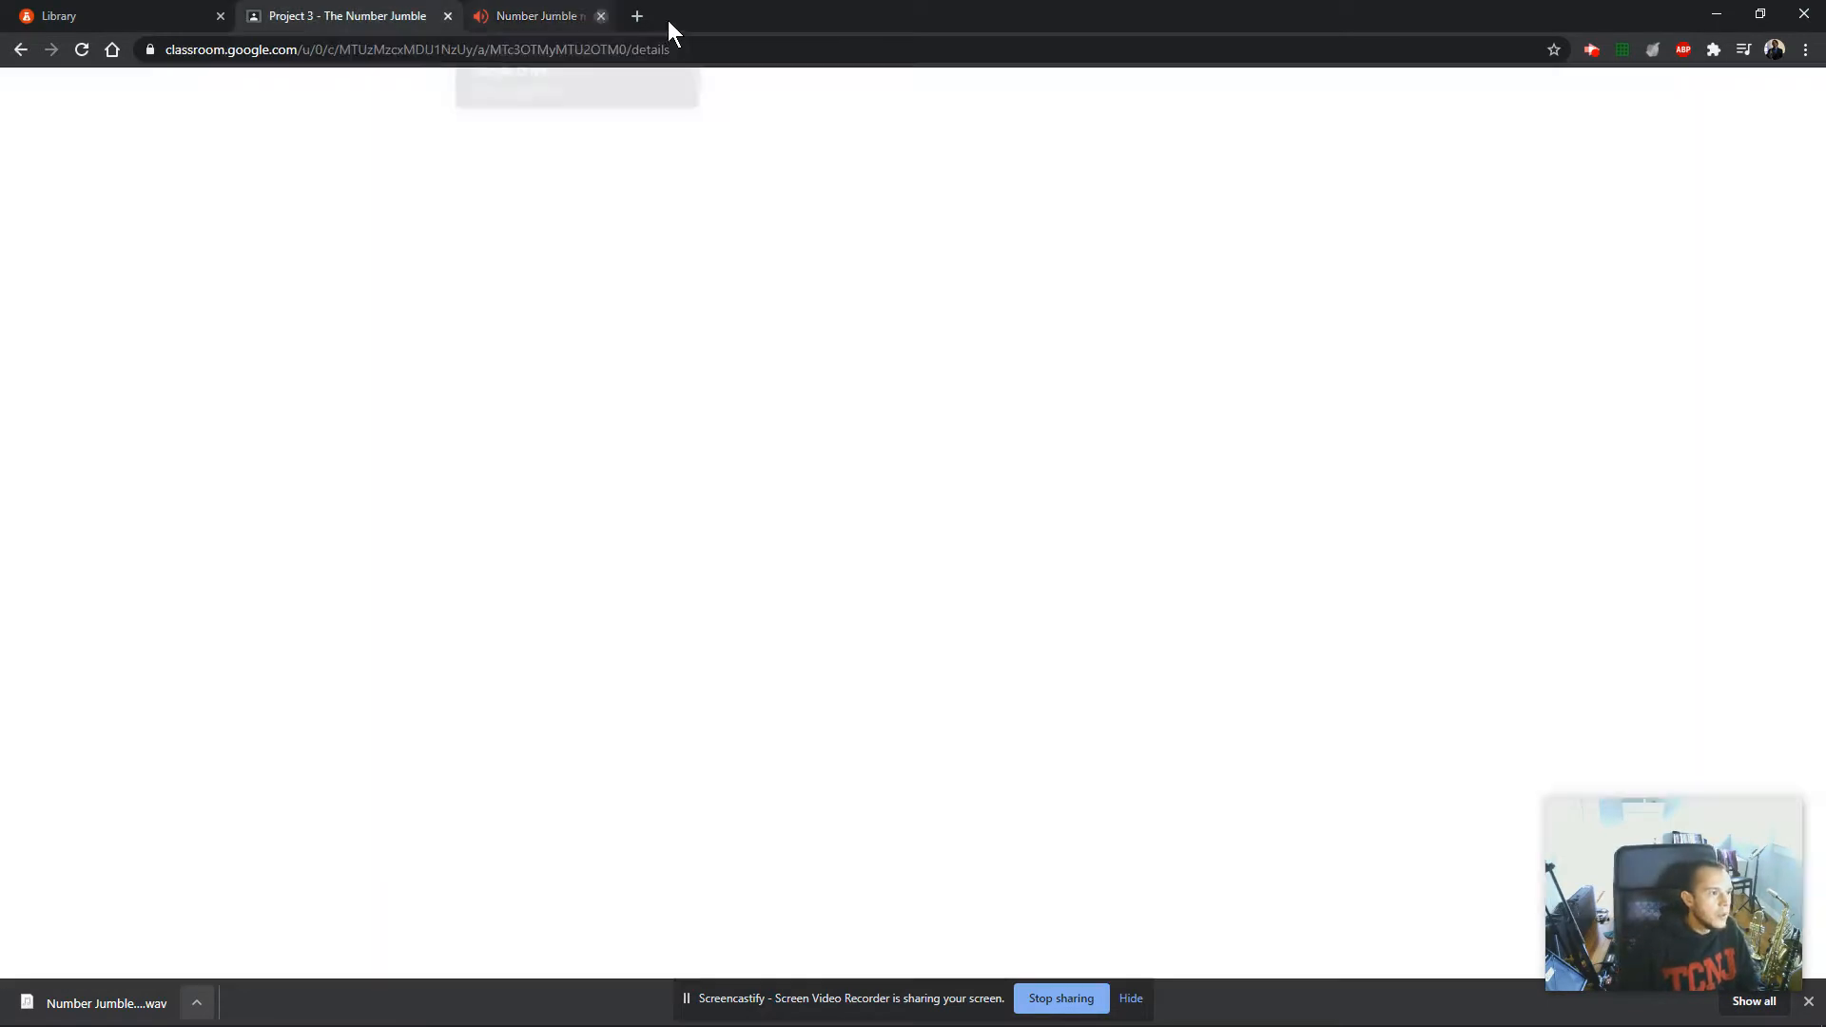
# Review the Day 1 instructions for downloading Number Jumble master and creating a new BandLab session in the assignment.
pyautogui.click(31, 94)
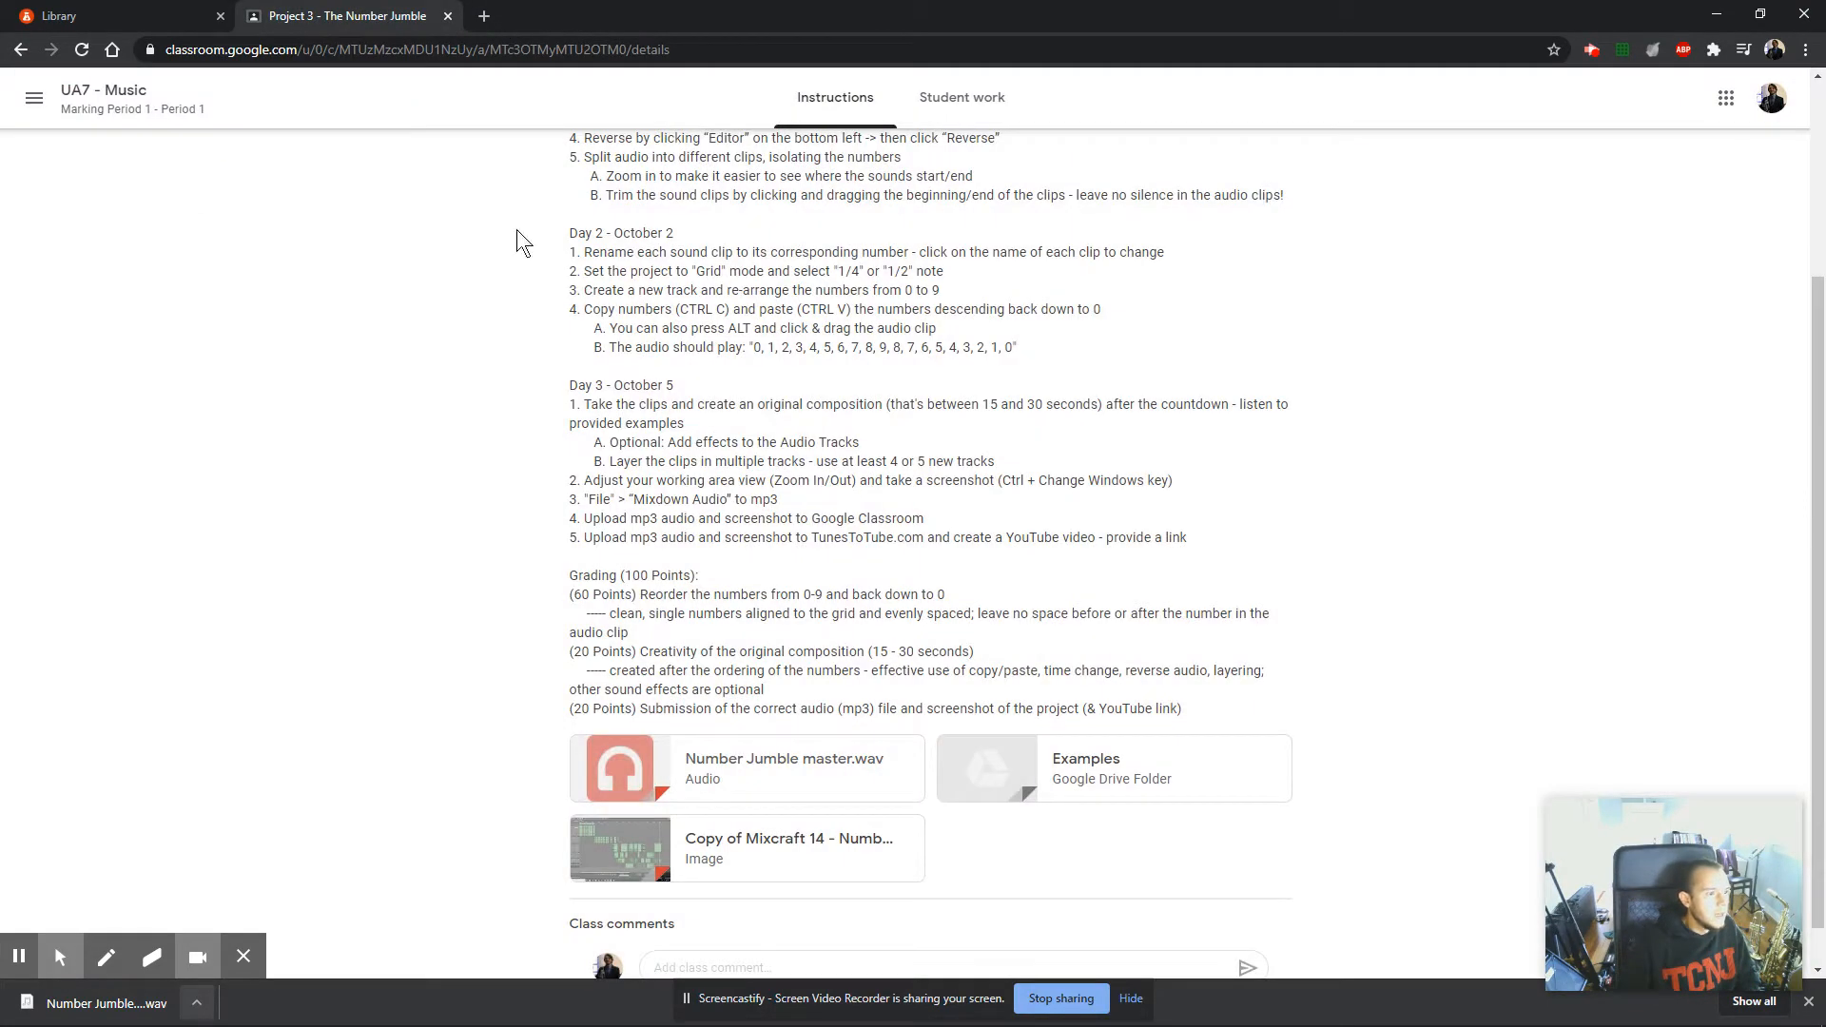
pyautogui.scroll(3, 665, 685)
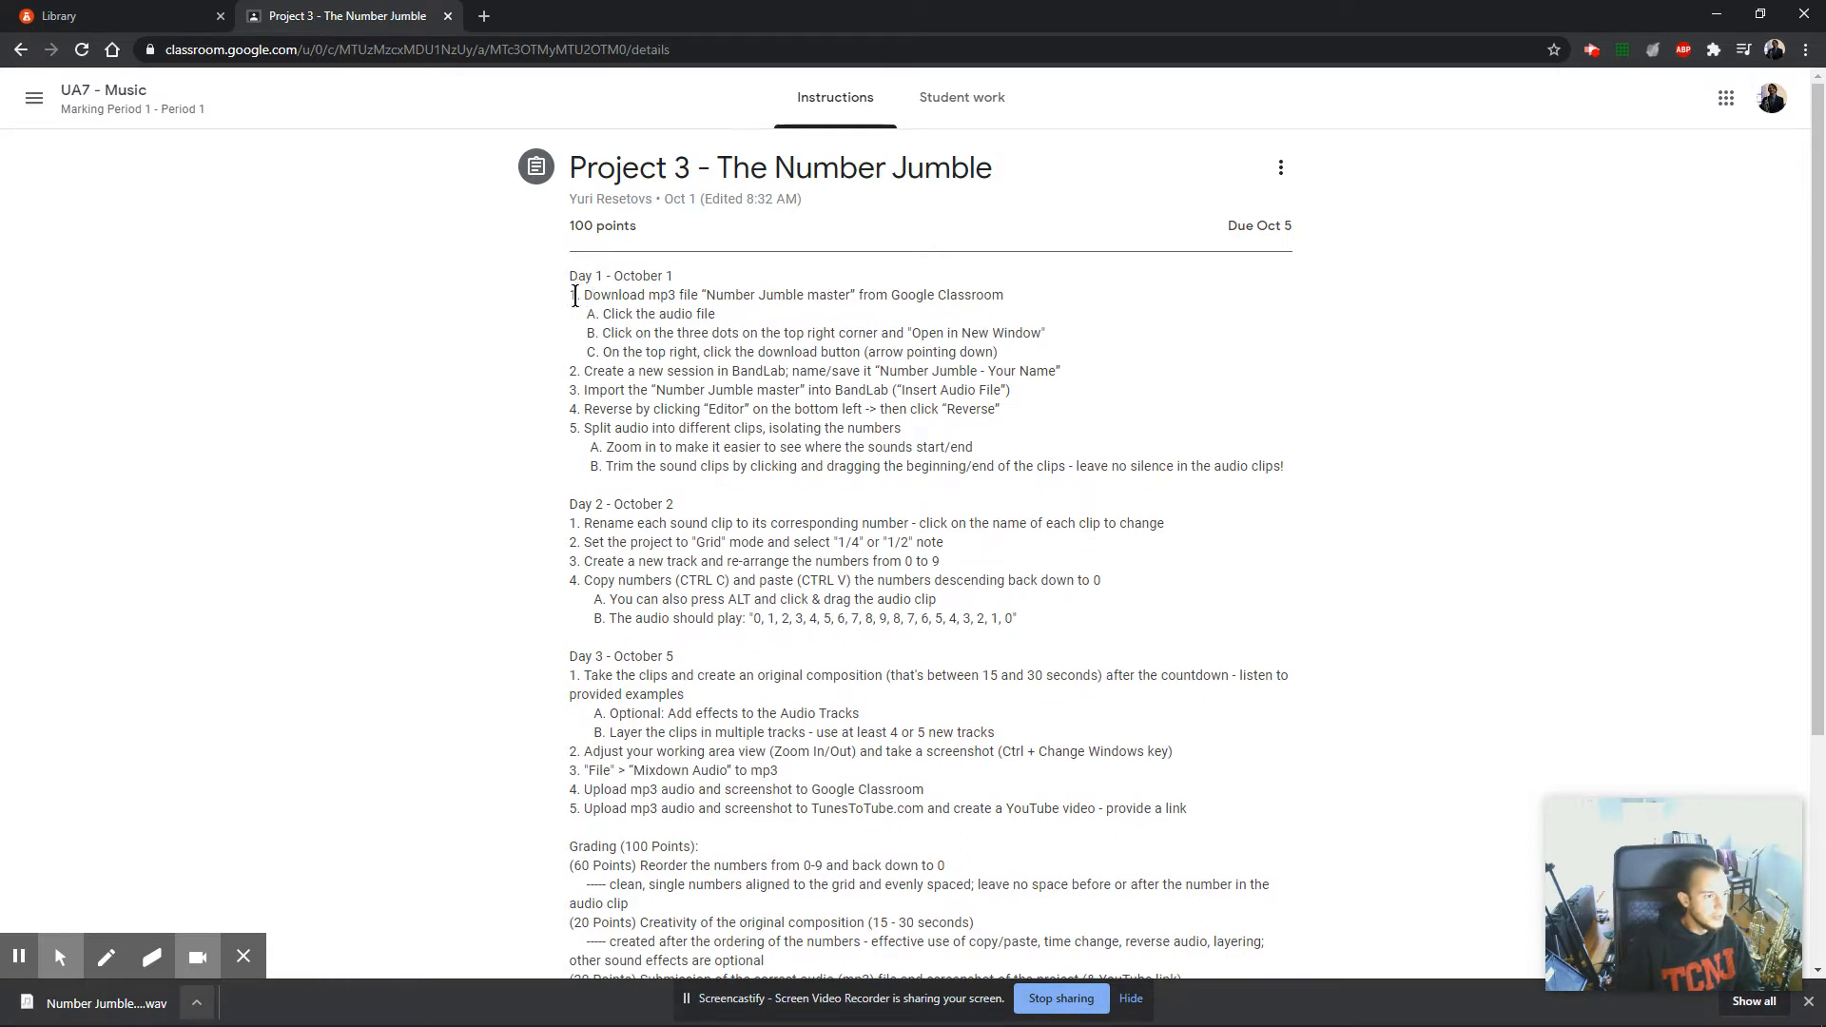
pyautogui.moveTo(582, 295); pyautogui.dragTo(984, 294)
pyautogui.moveTo(602, 314); pyautogui.dragTo(999, 354)
pyautogui.moveTo(585, 371); pyautogui.dragTo(1048, 371)
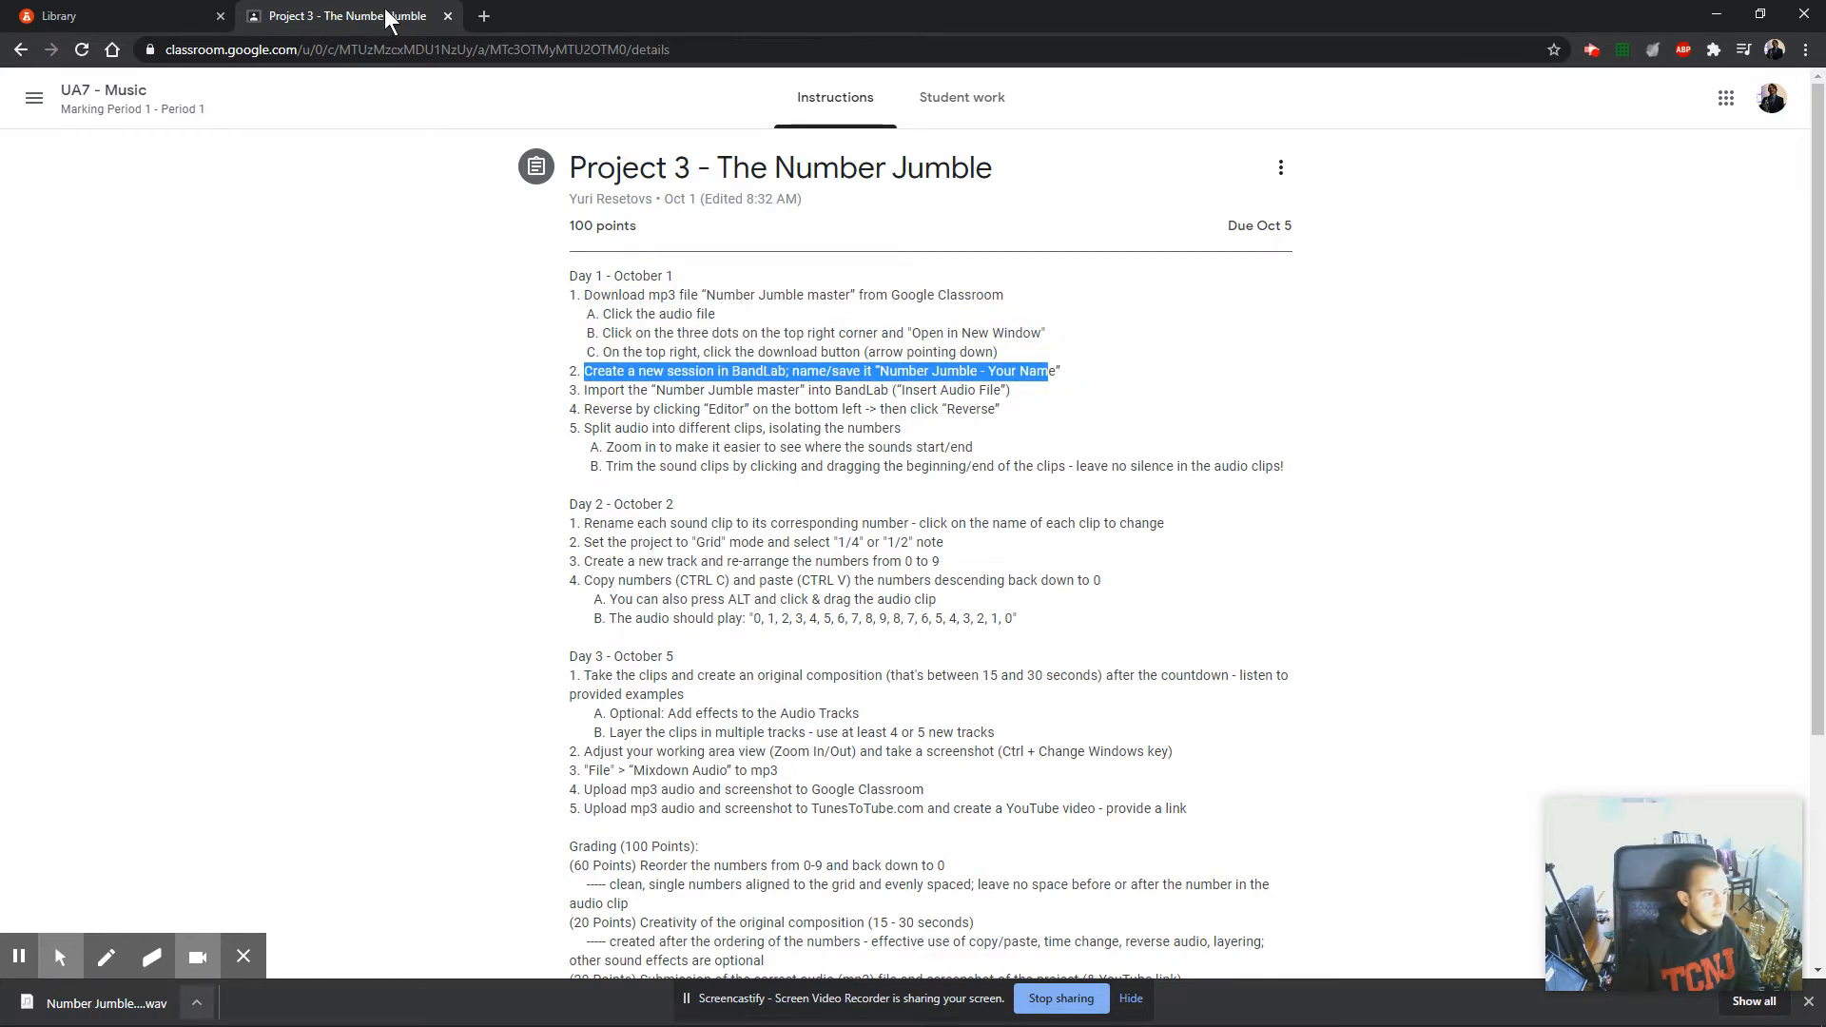
# Switch to BandLab, create a new project, and import the Number Jumble master audio file from Downloads.
pyautogui.click(114, 16)
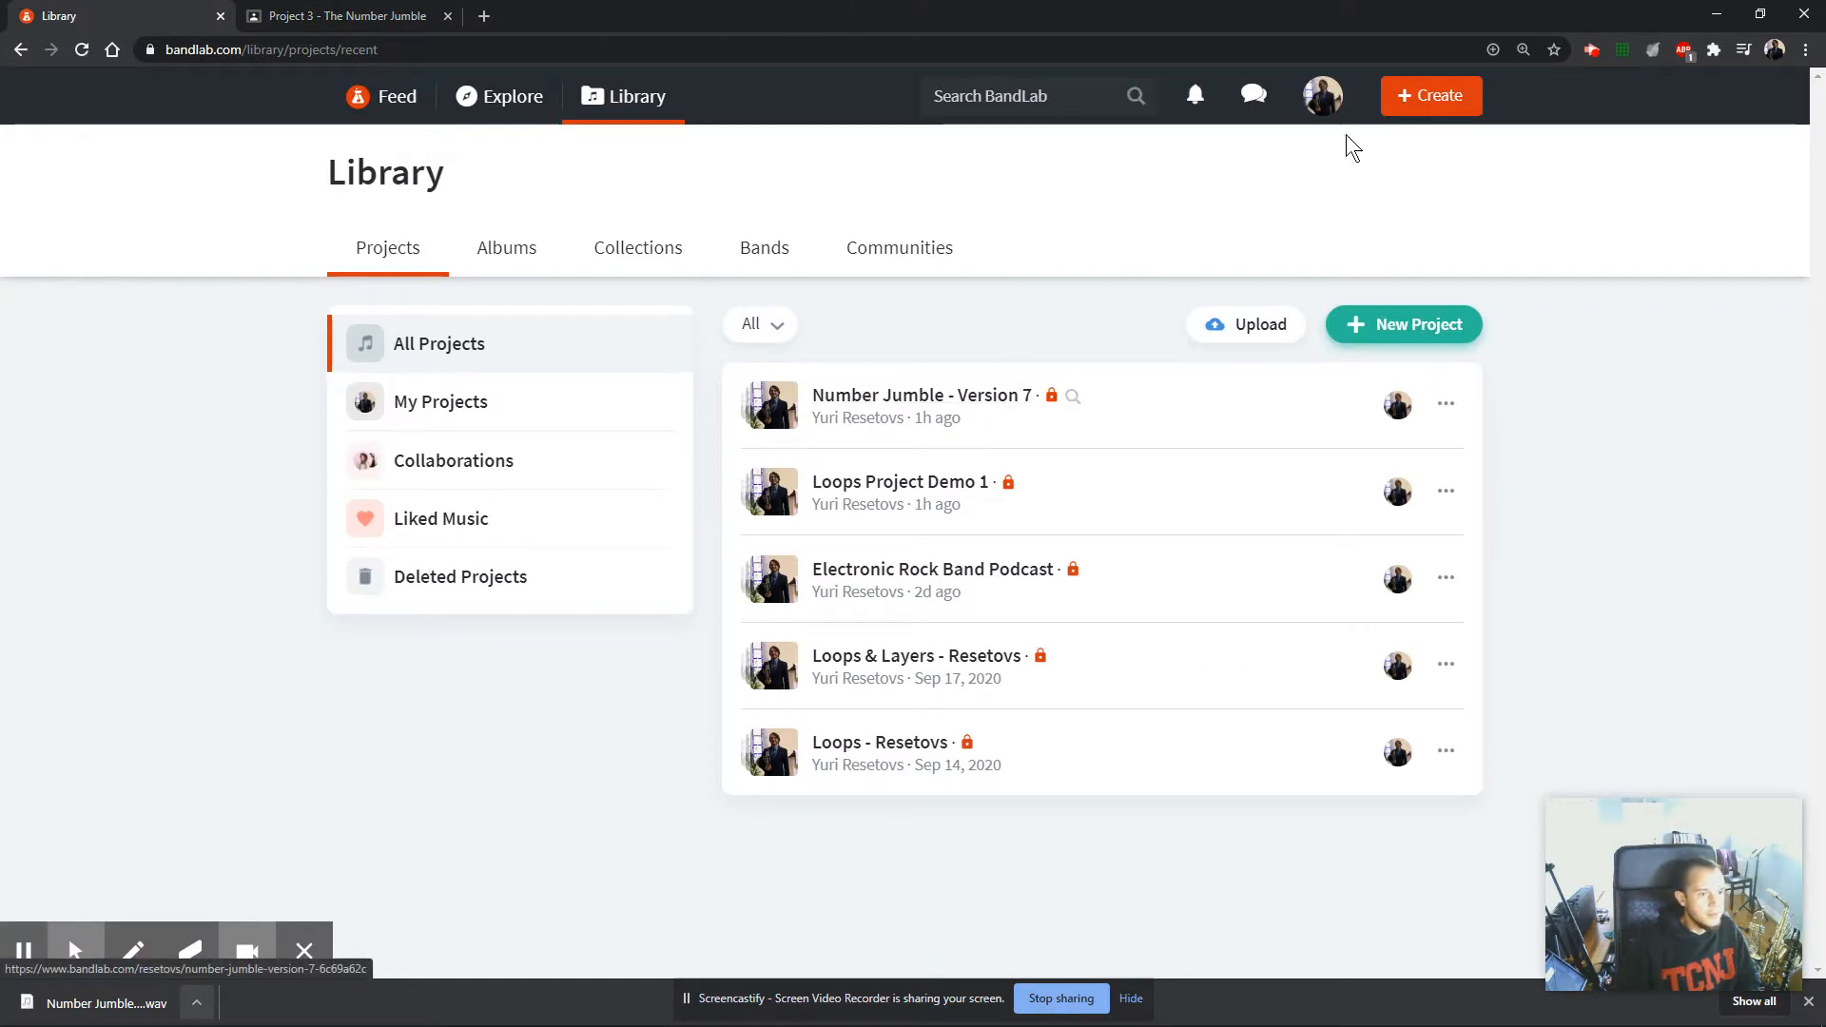
pyautogui.click(1431, 95)
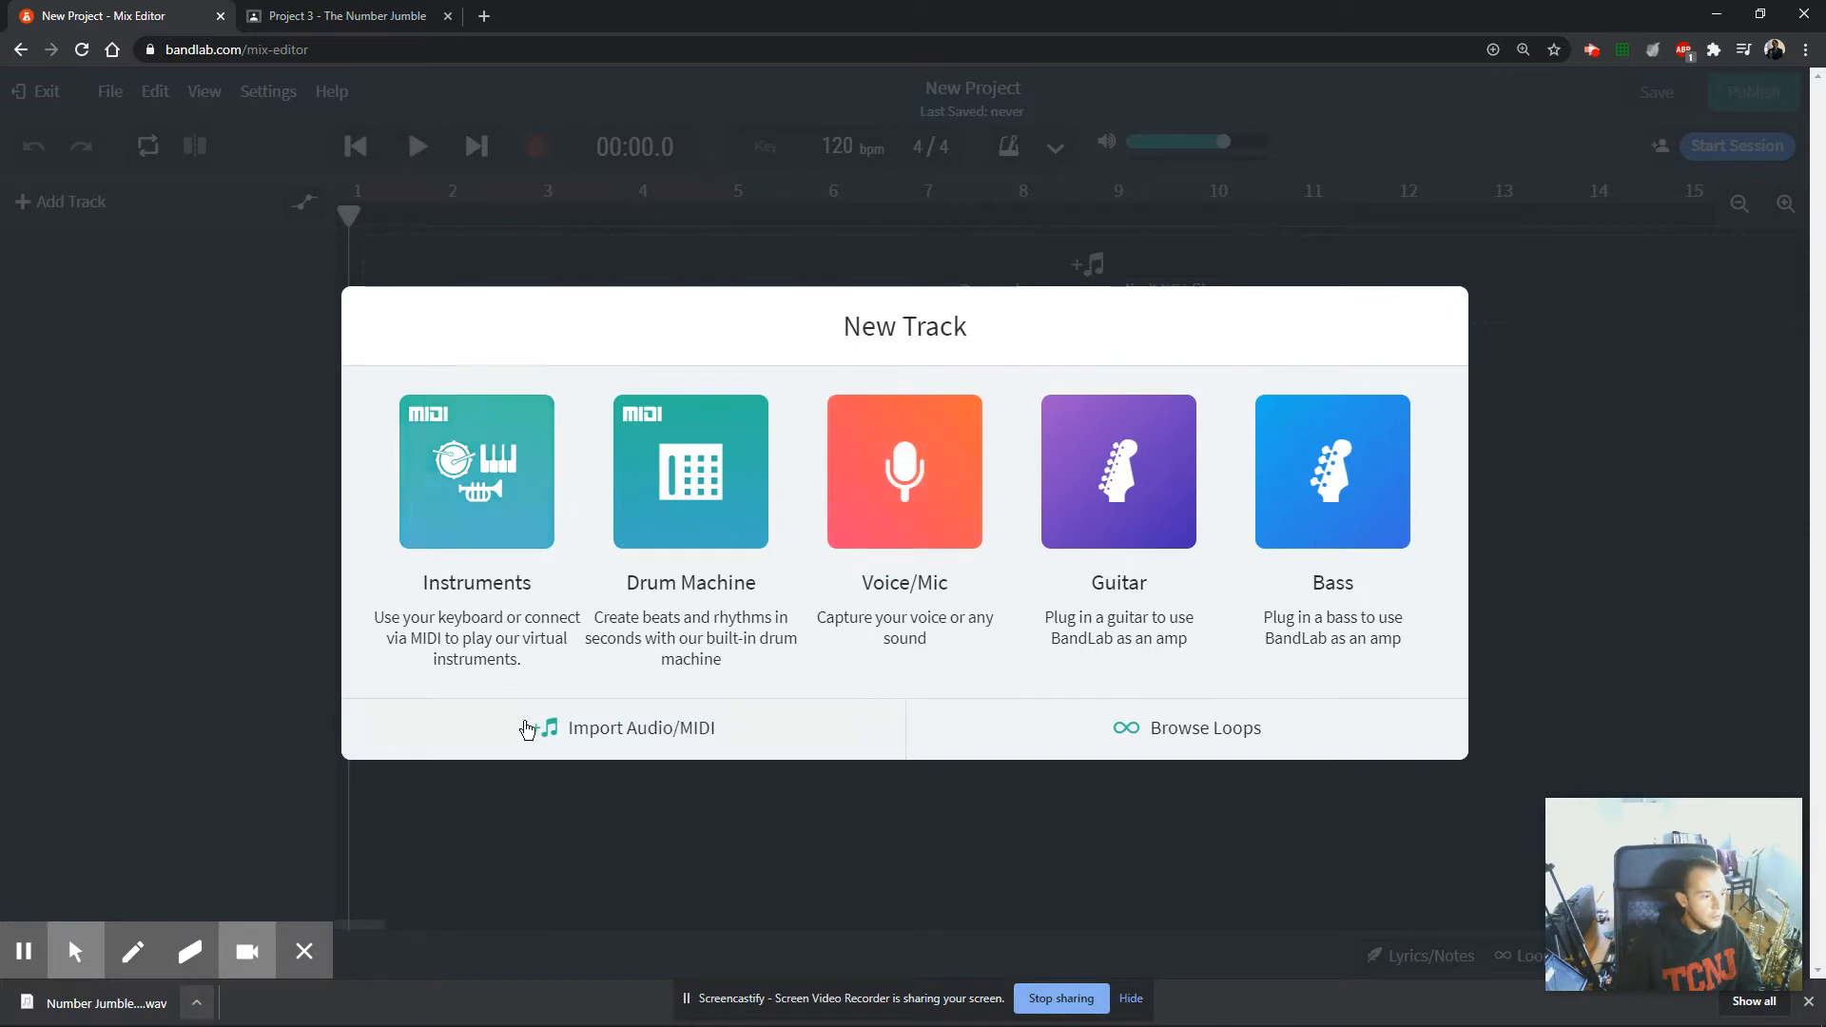
pyautogui.click(655, 743)
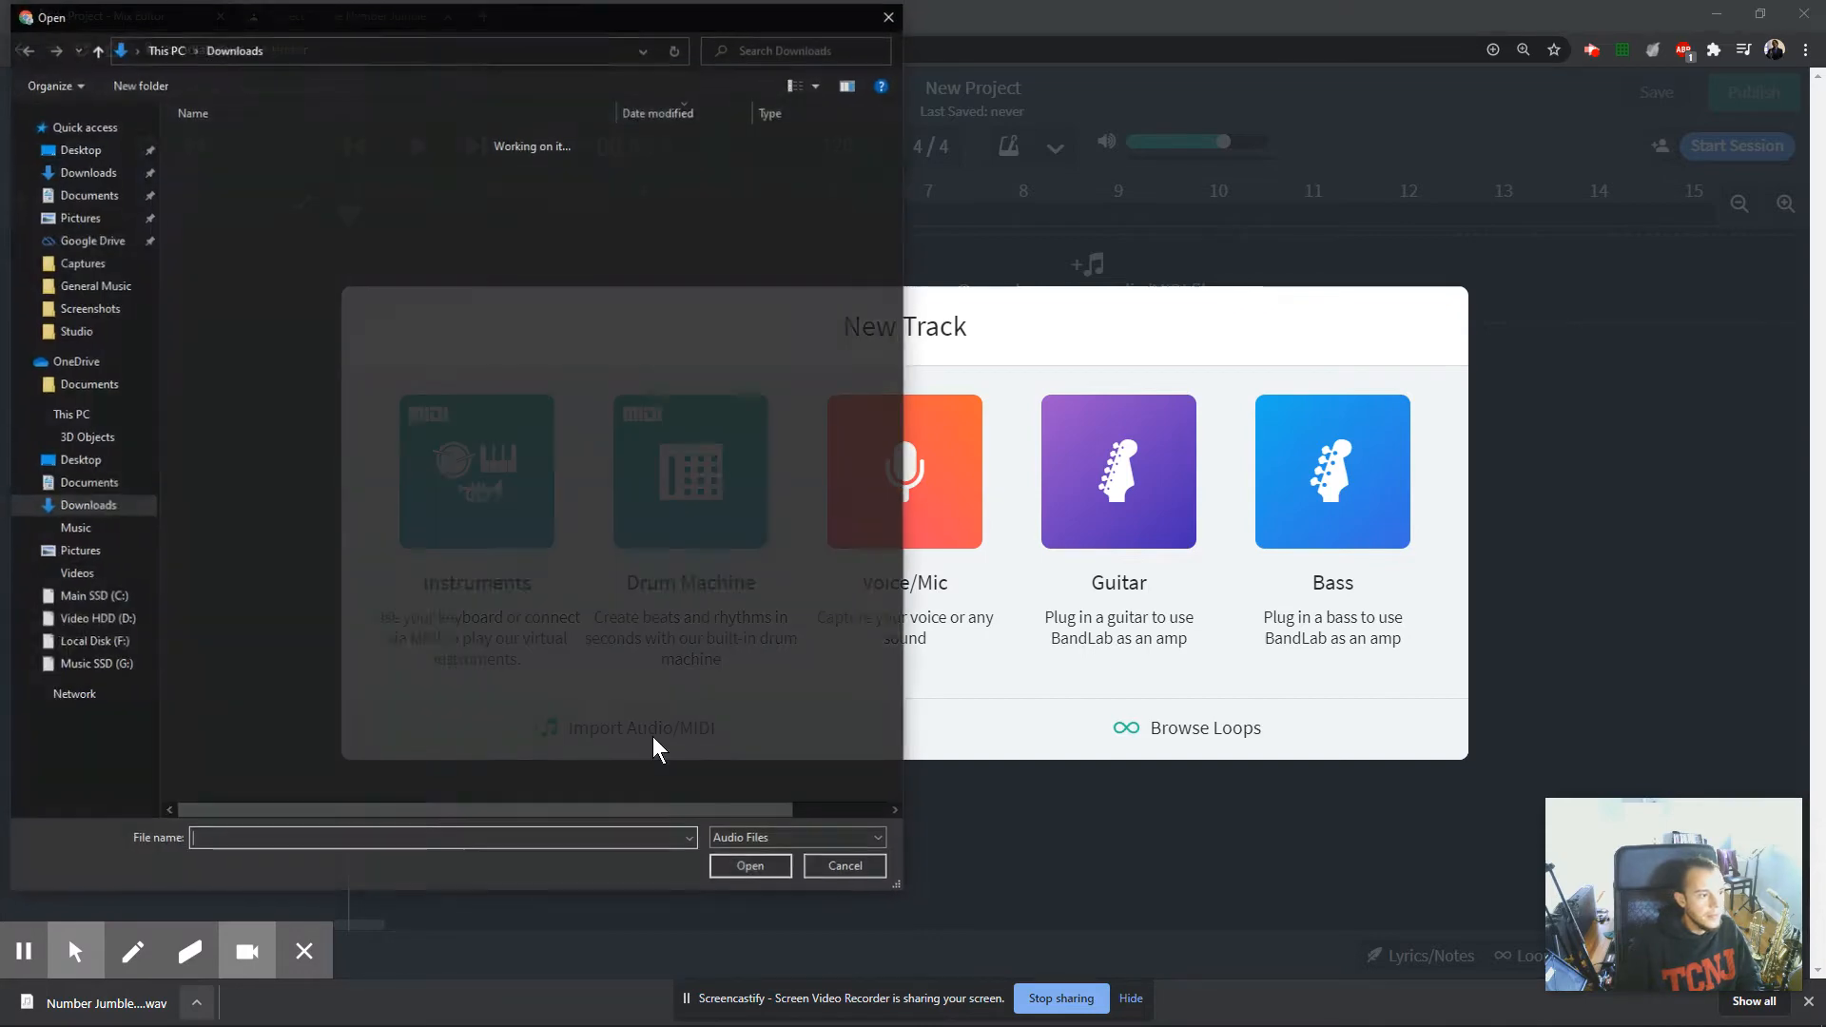
pyautogui.click(285, 167)
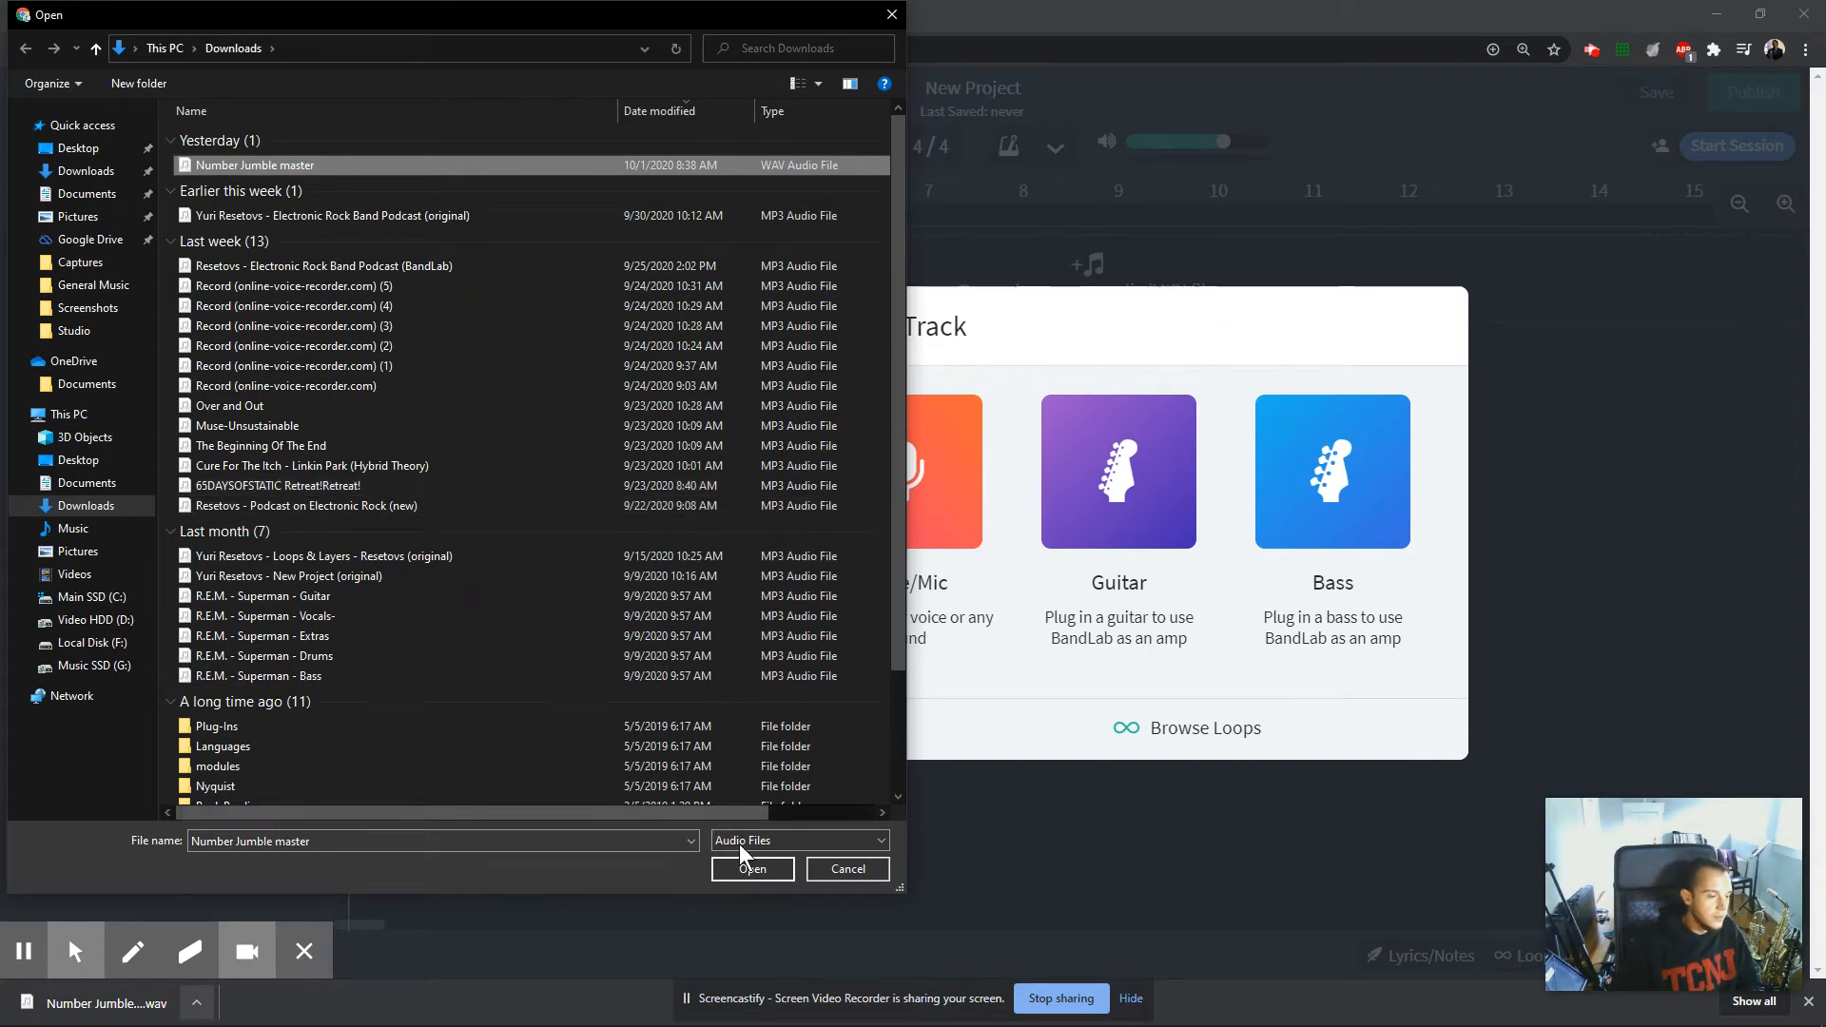
pyautogui.click(754, 869)
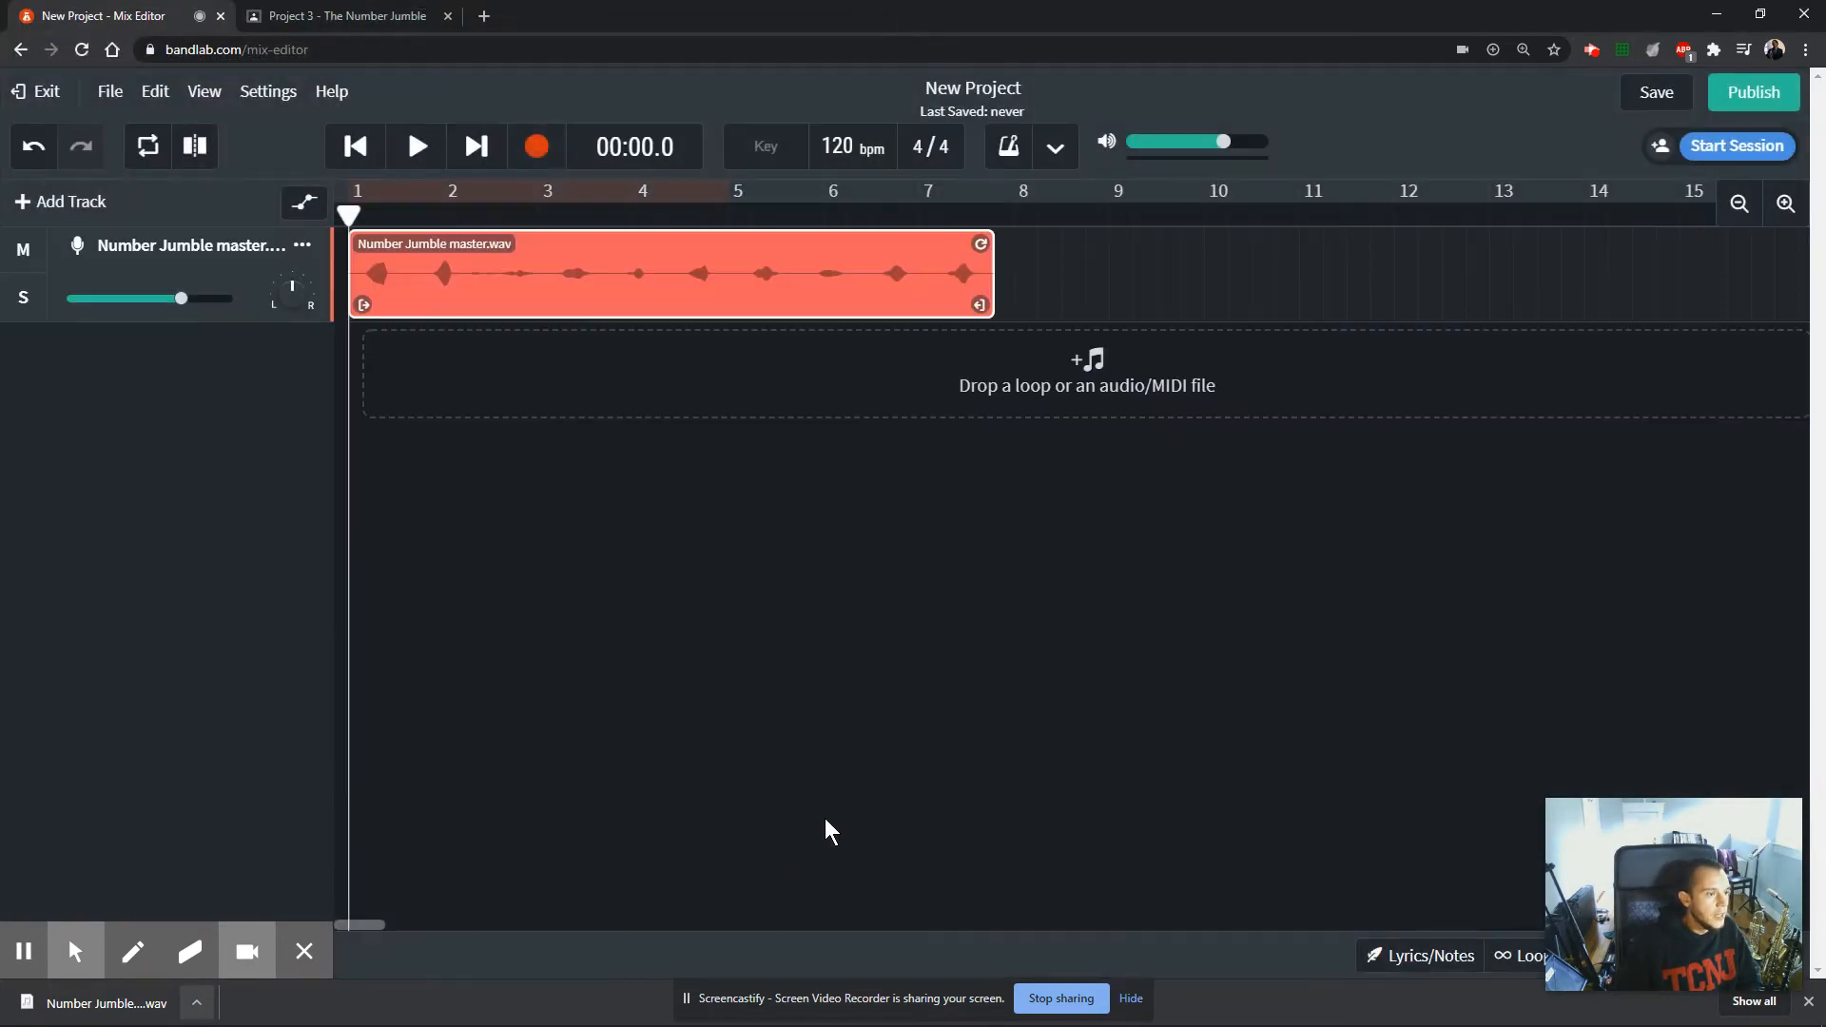
# Play the imported Number Jumble master clip, stop it, and return the playhead to the start.
pyautogui.click(416, 147)
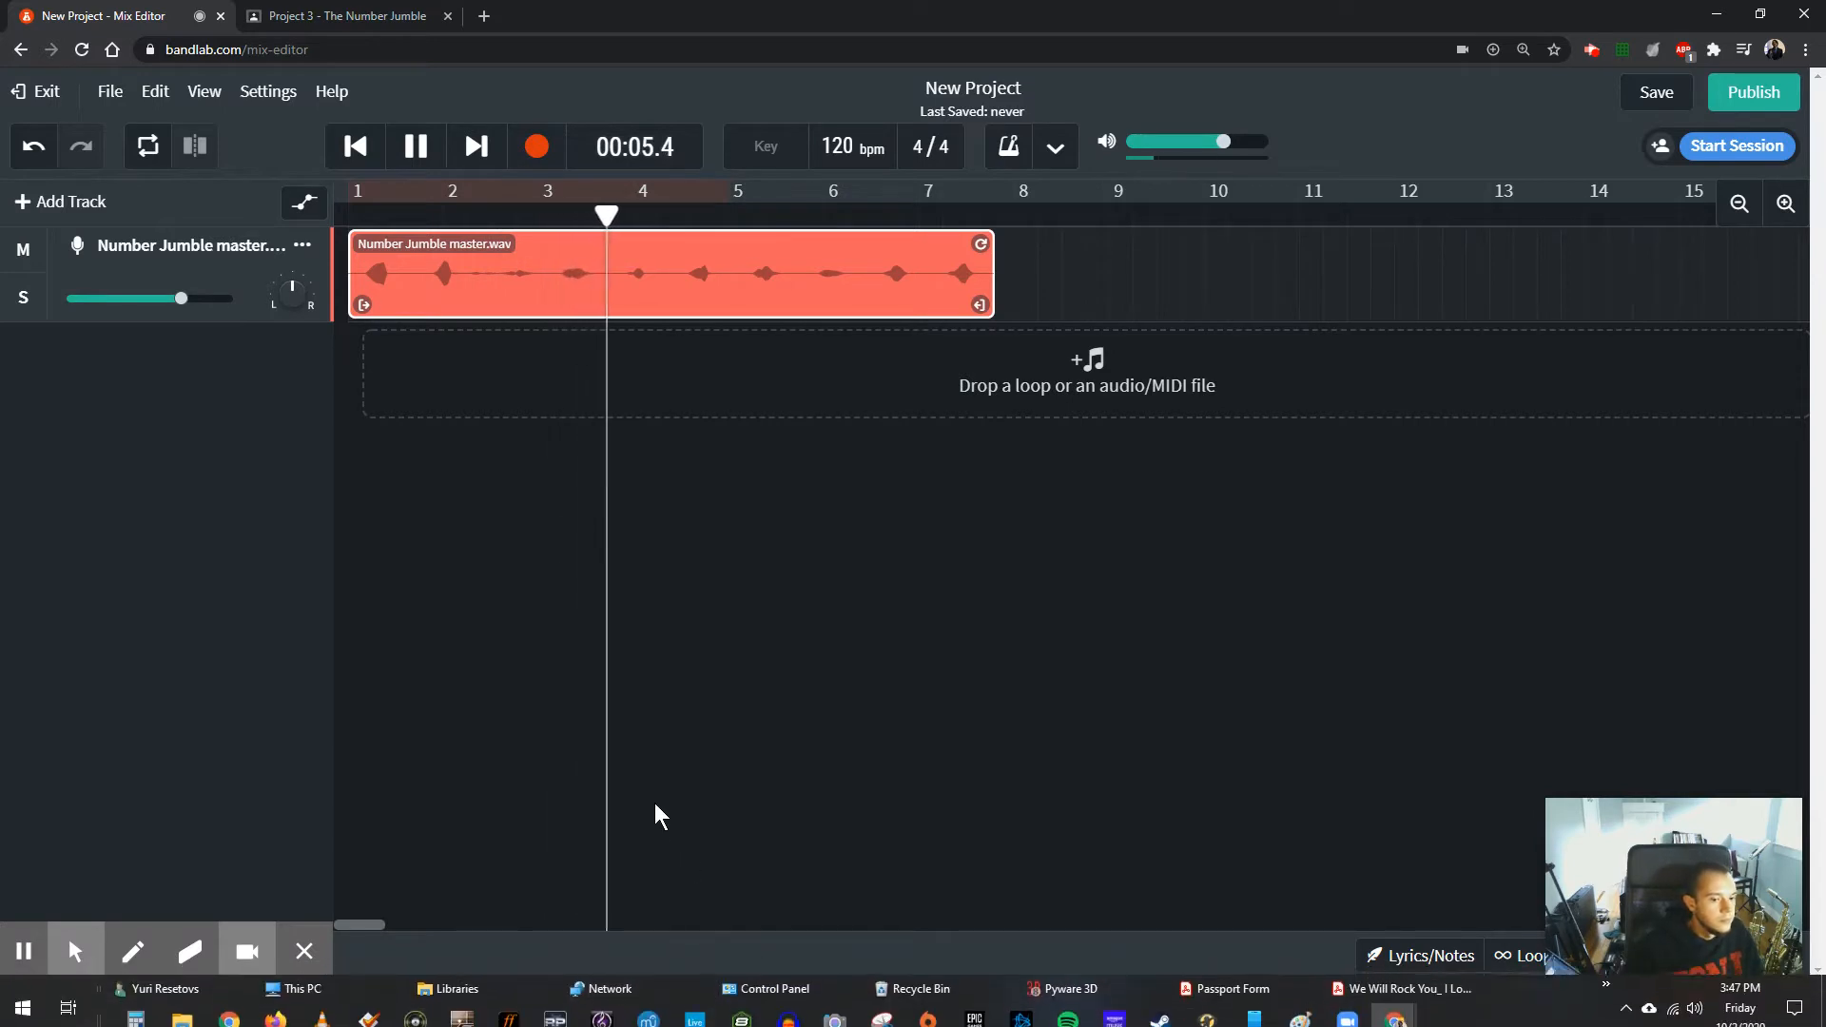
pyautogui.press('space')
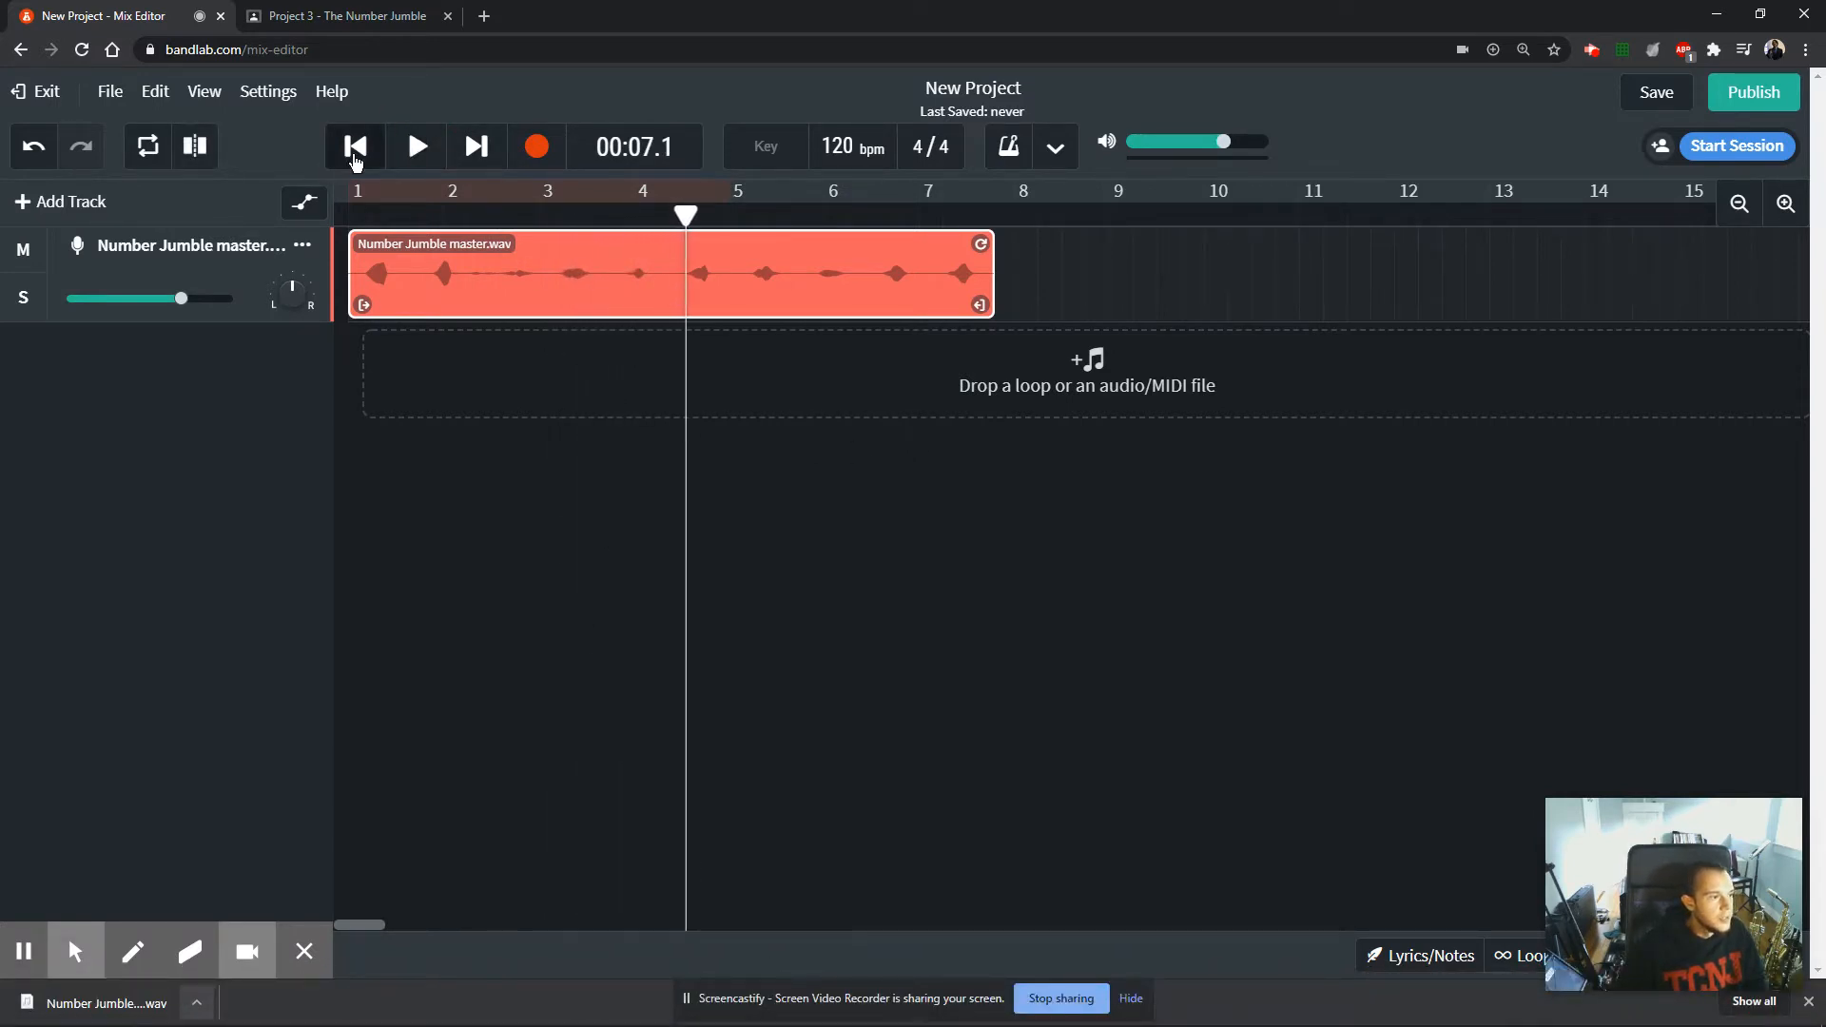
pyautogui.click(354, 146)
# Return to the assignment, enlarge the page to 175%, and review the Day 1 instructions for importing and reversing the audio.
pyautogui.click(348, 17)
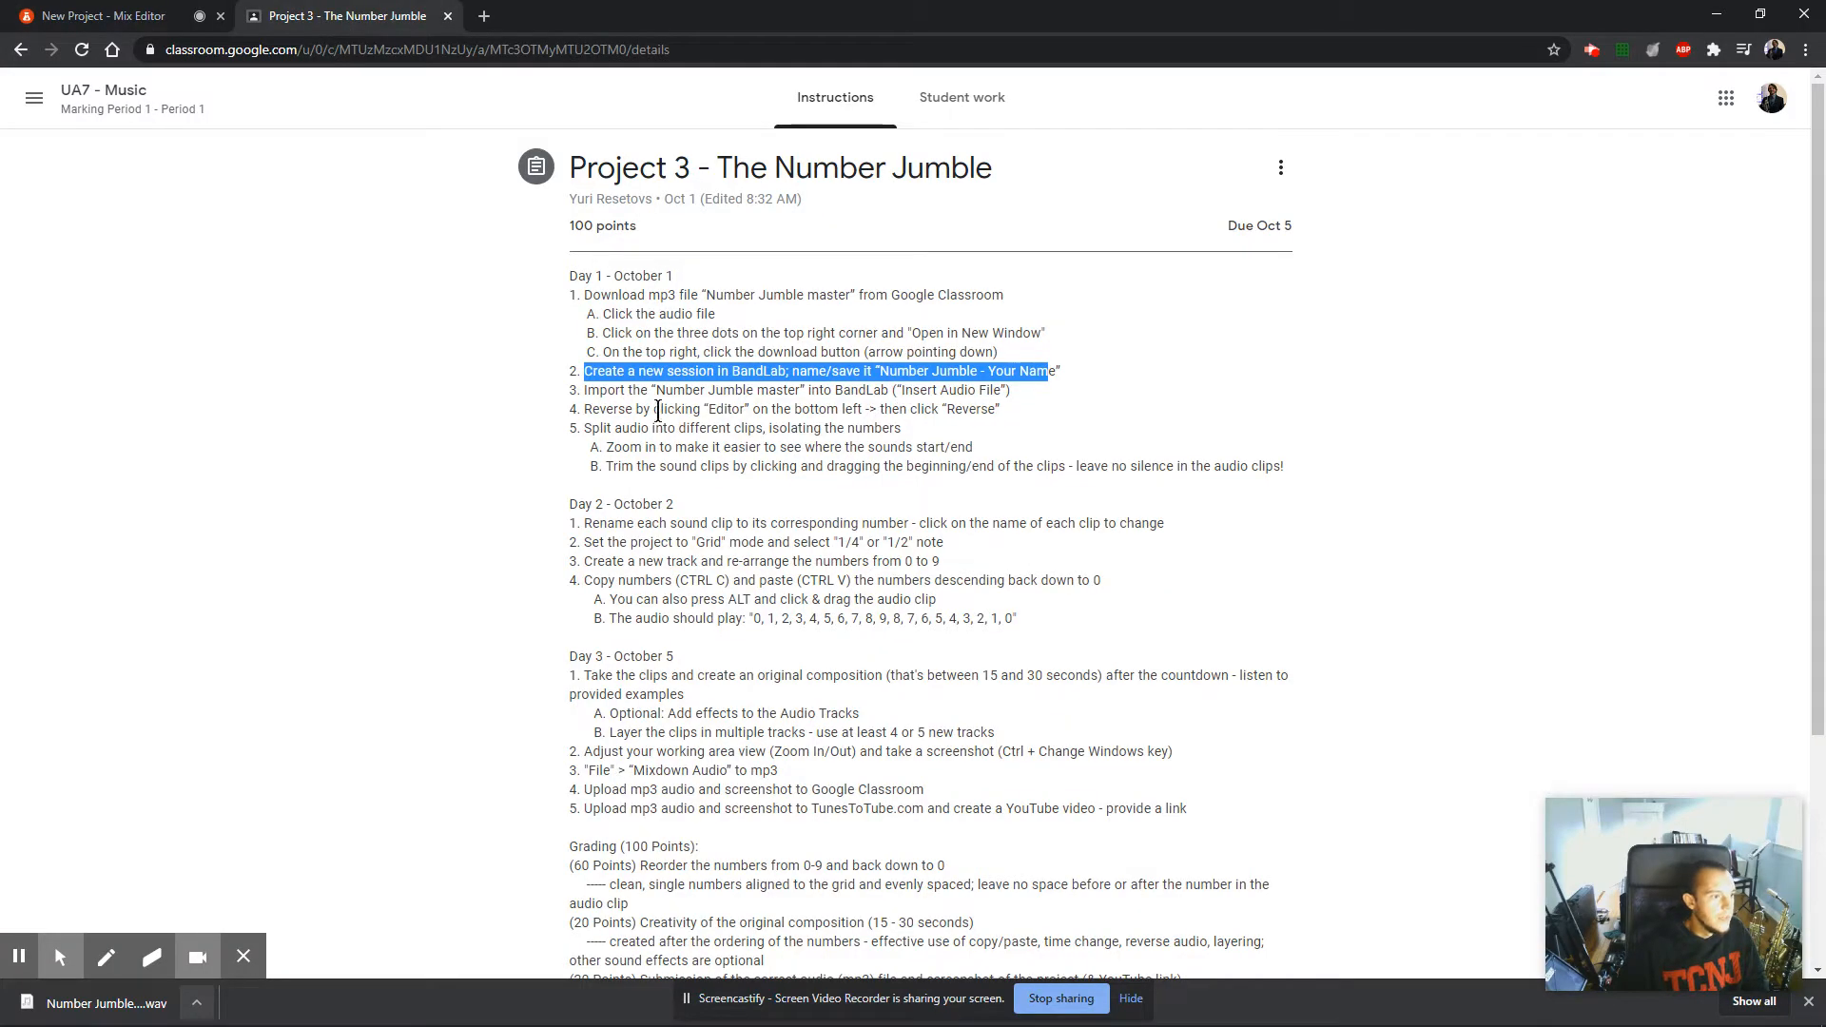
pyautogui.moveTo(585, 392); pyautogui.dragTo(1044, 396)
pyautogui.moveTo(589, 411); pyautogui.dragTo(1018, 409)
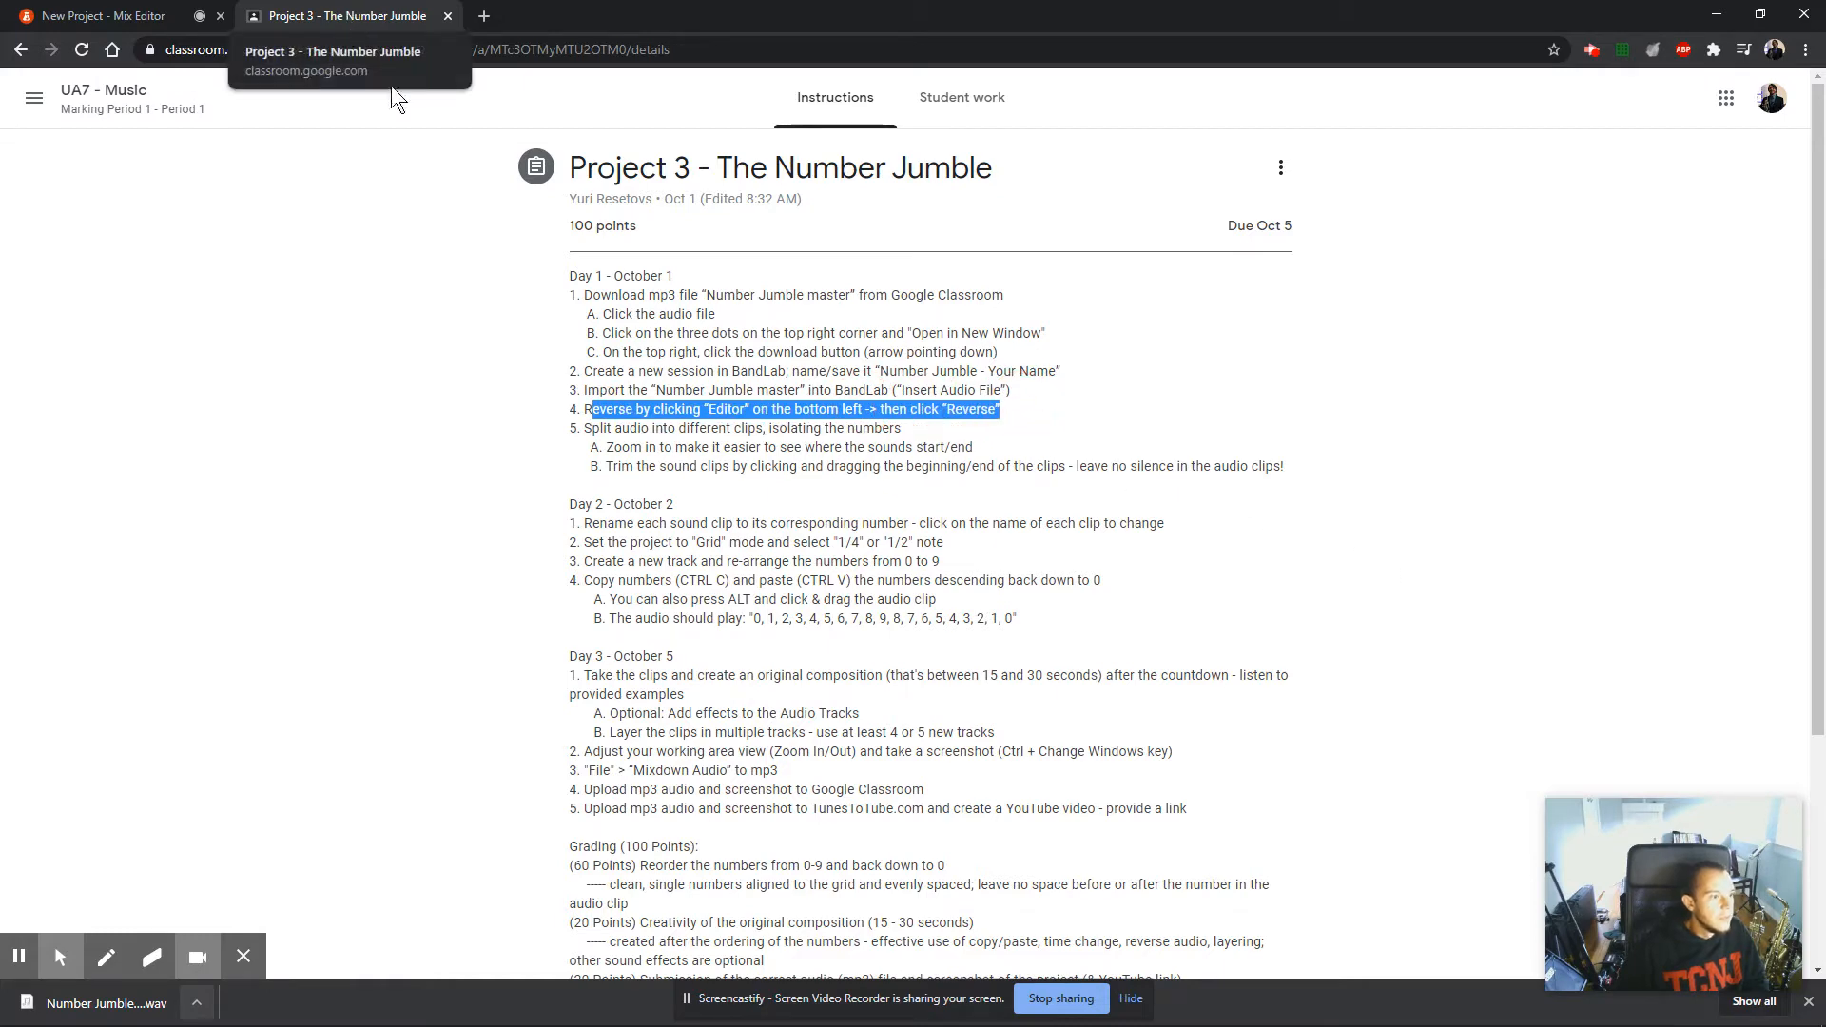
pyautogui.hotkey('ctrl', '+')
pyautogui.hotkey('ctrl', '+')
pyautogui.hotkey('ctrl', '+')
pyautogui.hotkey('ctrl', '+')
pyautogui.scroll(-1, 732, 589)
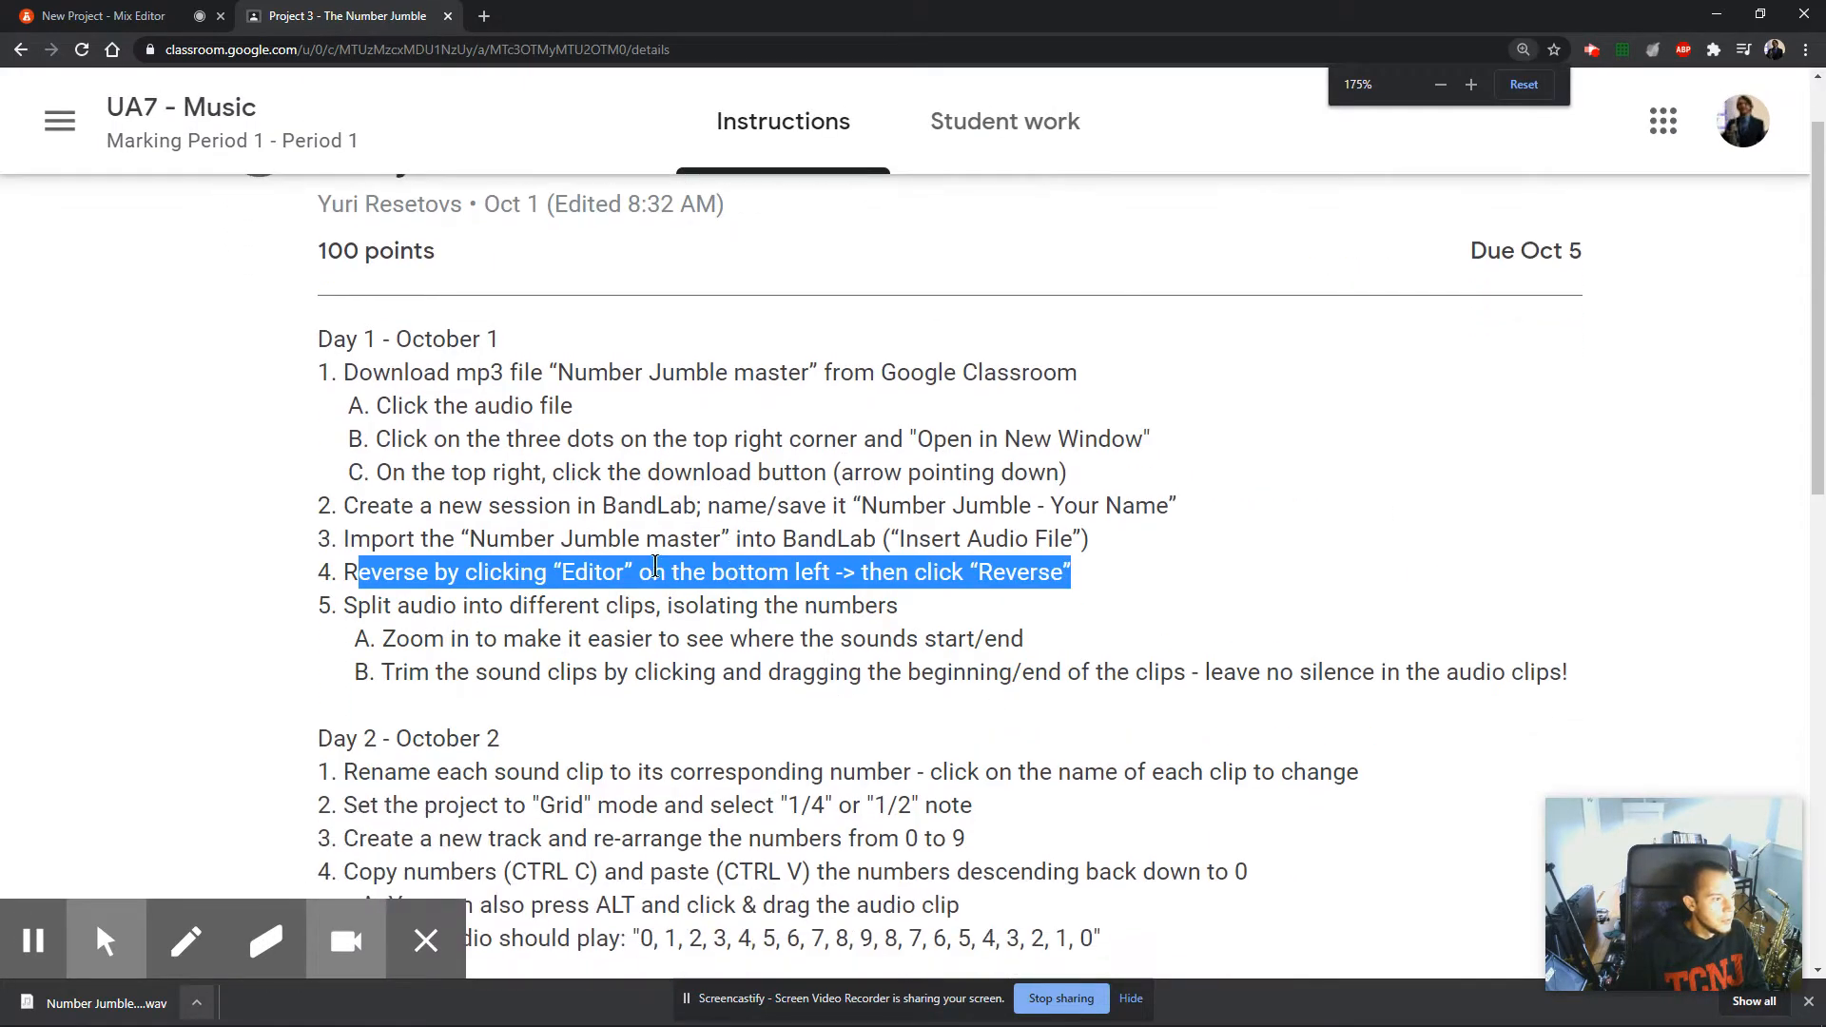
pyautogui.click(342, 572)
pyautogui.moveTo(343, 571); pyautogui.dragTo(632, 572)
pyautogui.click(713, 581)
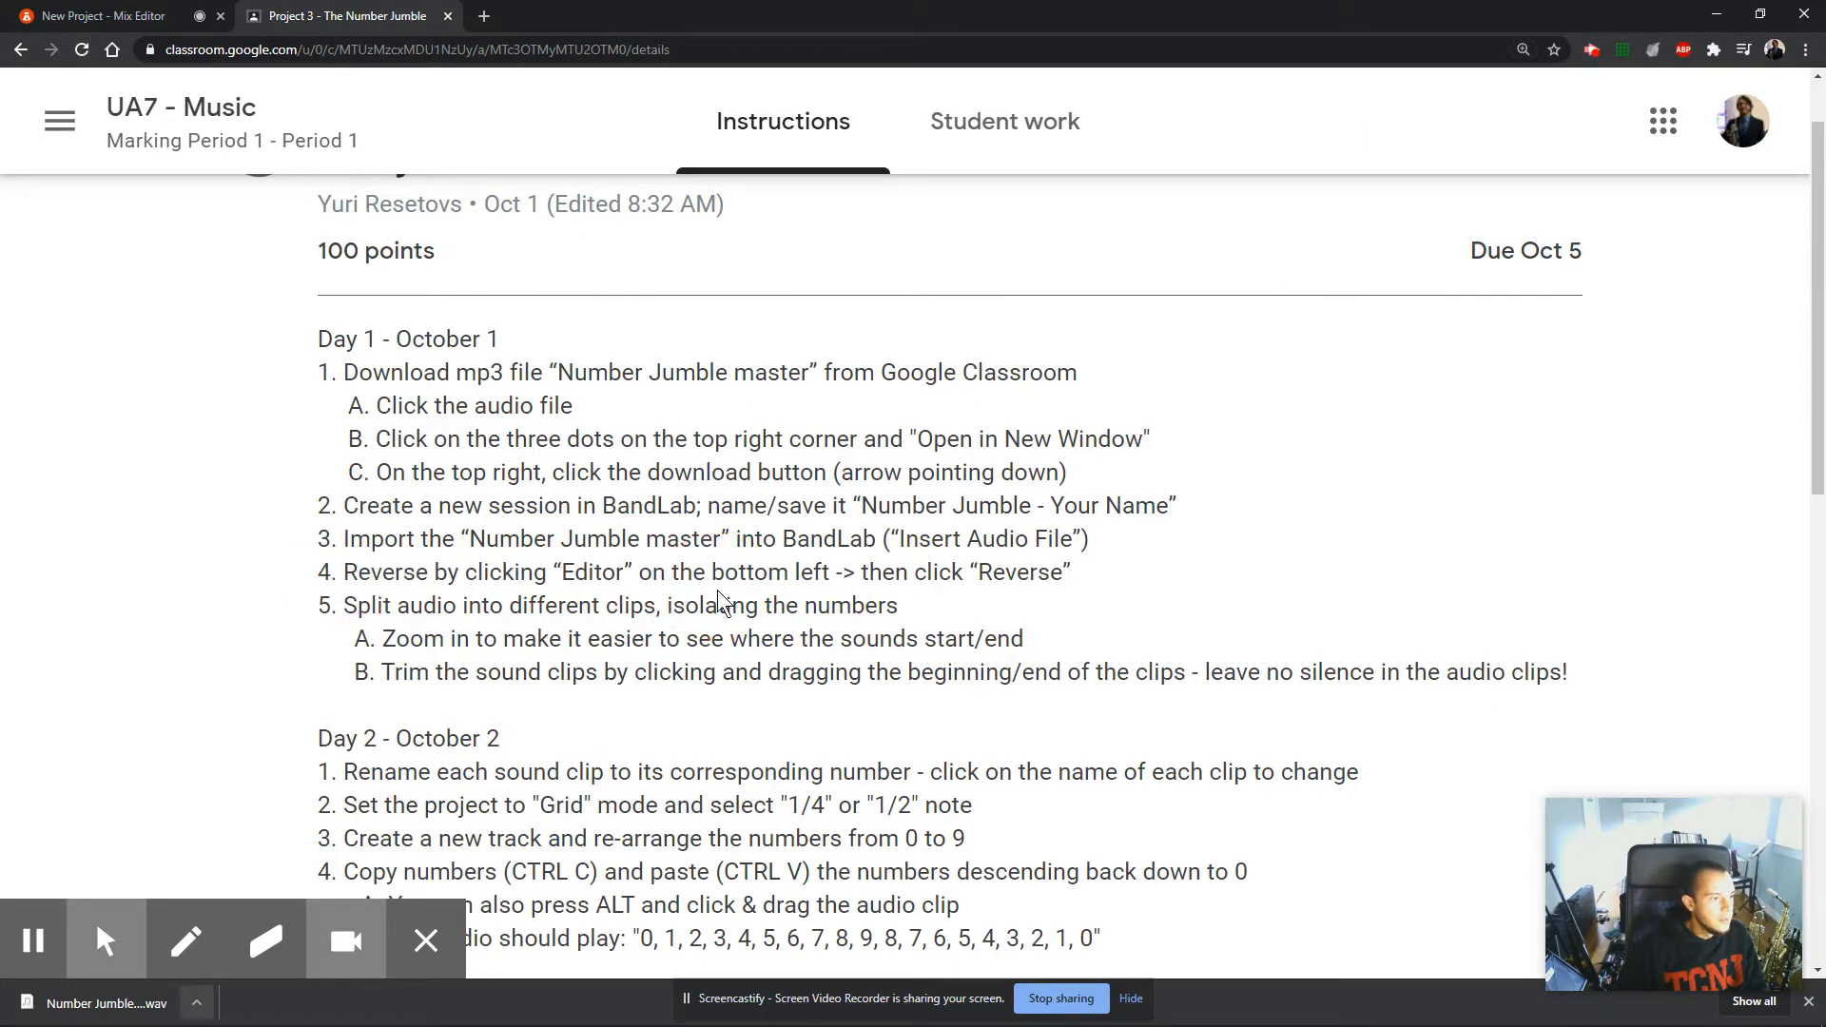
# Switch back to BandLab and reverse the Number Jumble master clip in the audio editor.
pyautogui.click(59, 14)
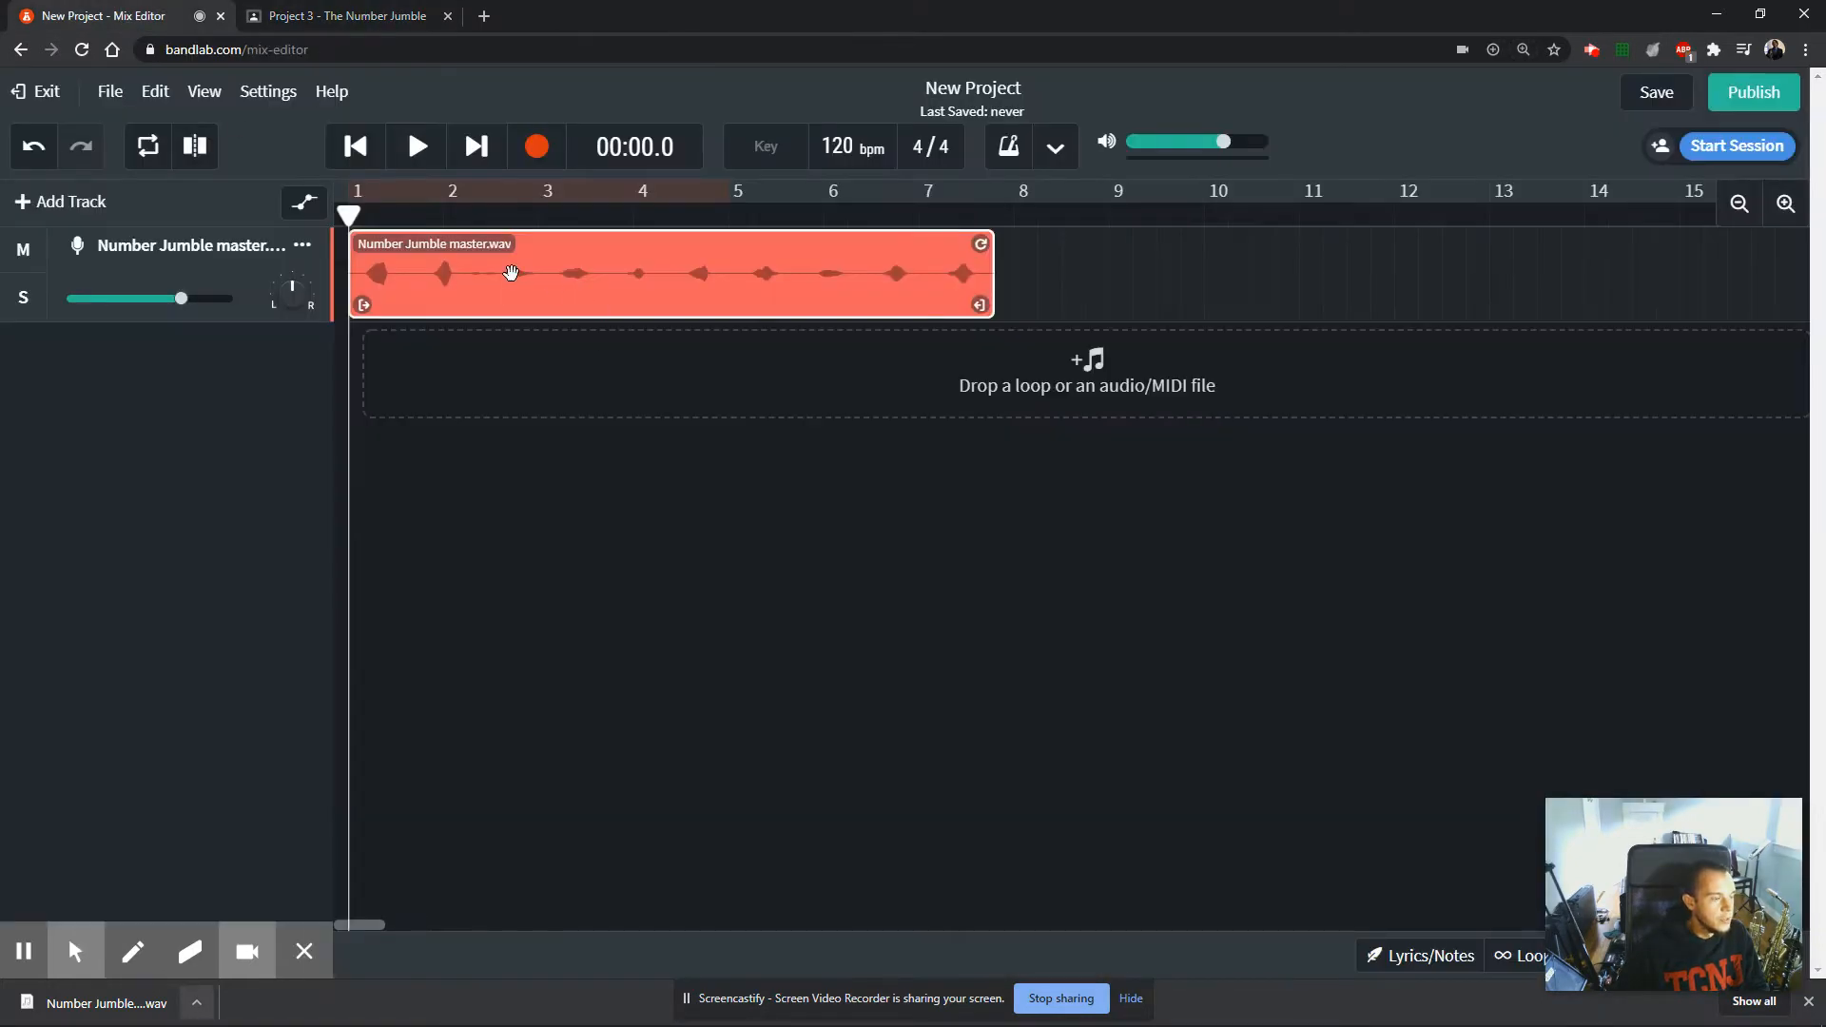
pyautogui.click(501, 290)
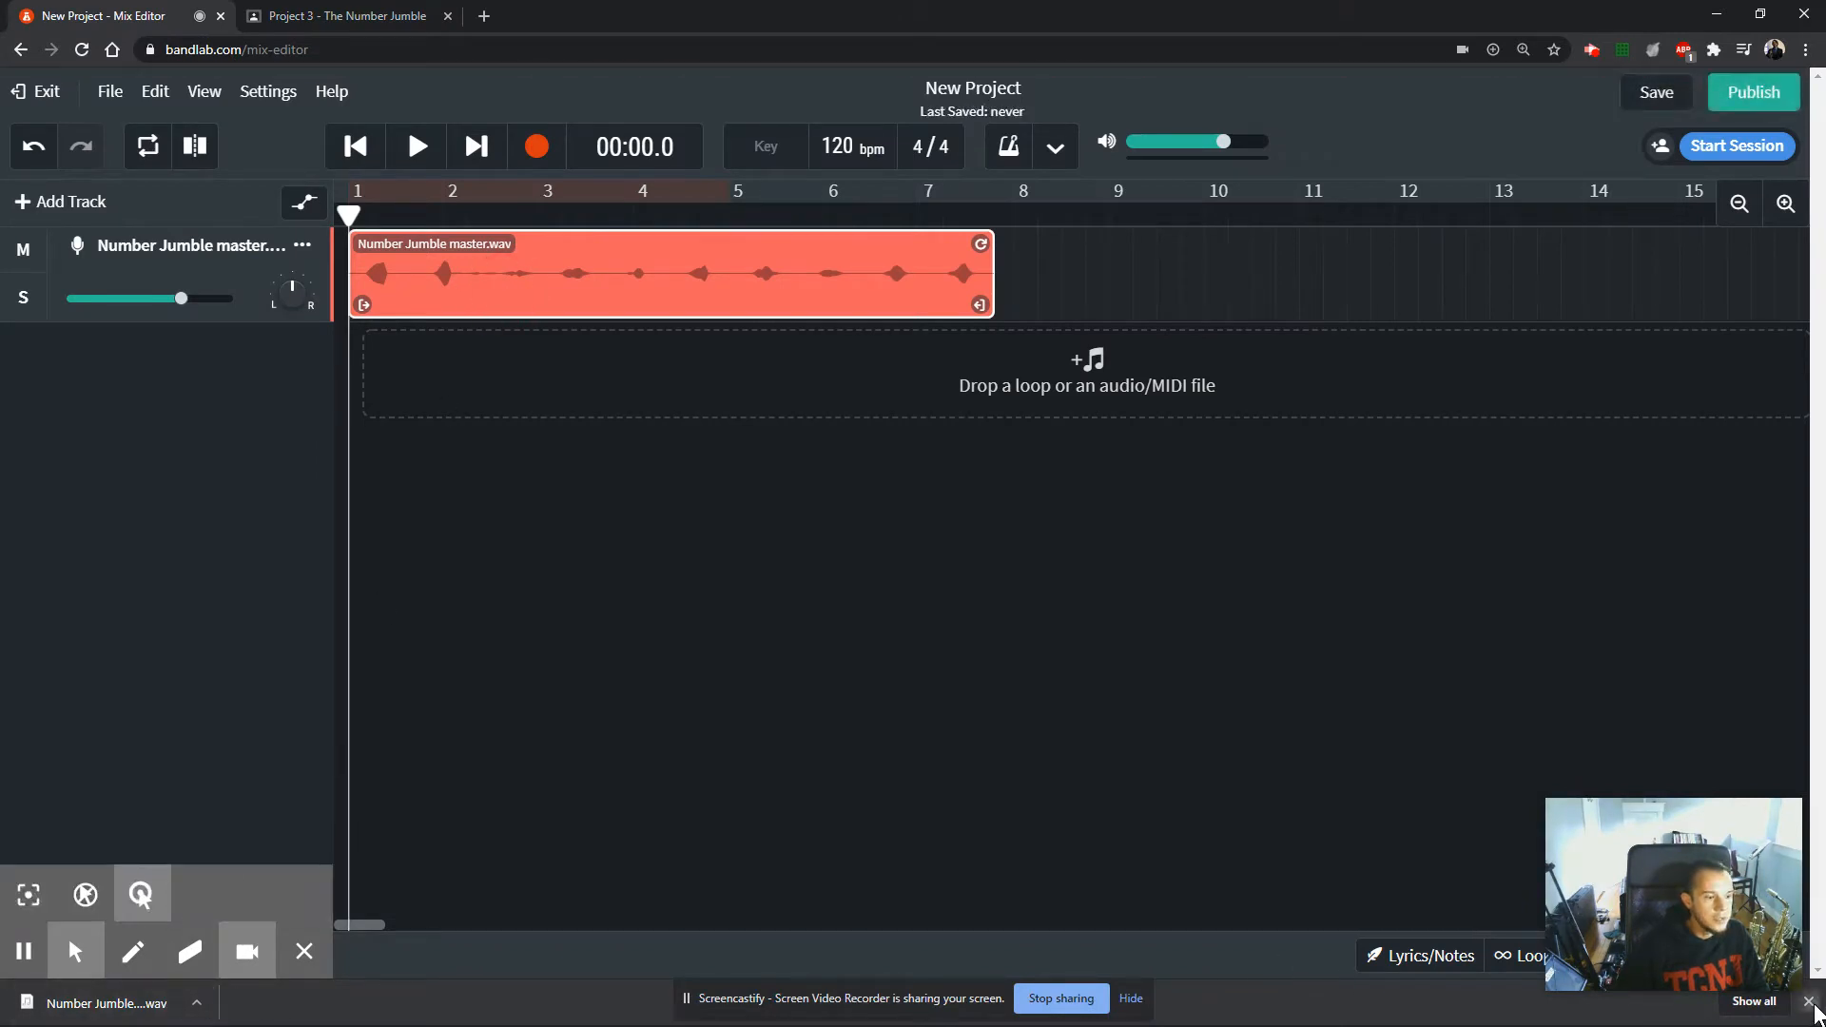
pyautogui.click(1809, 1002)
pyautogui.click(306, 998)
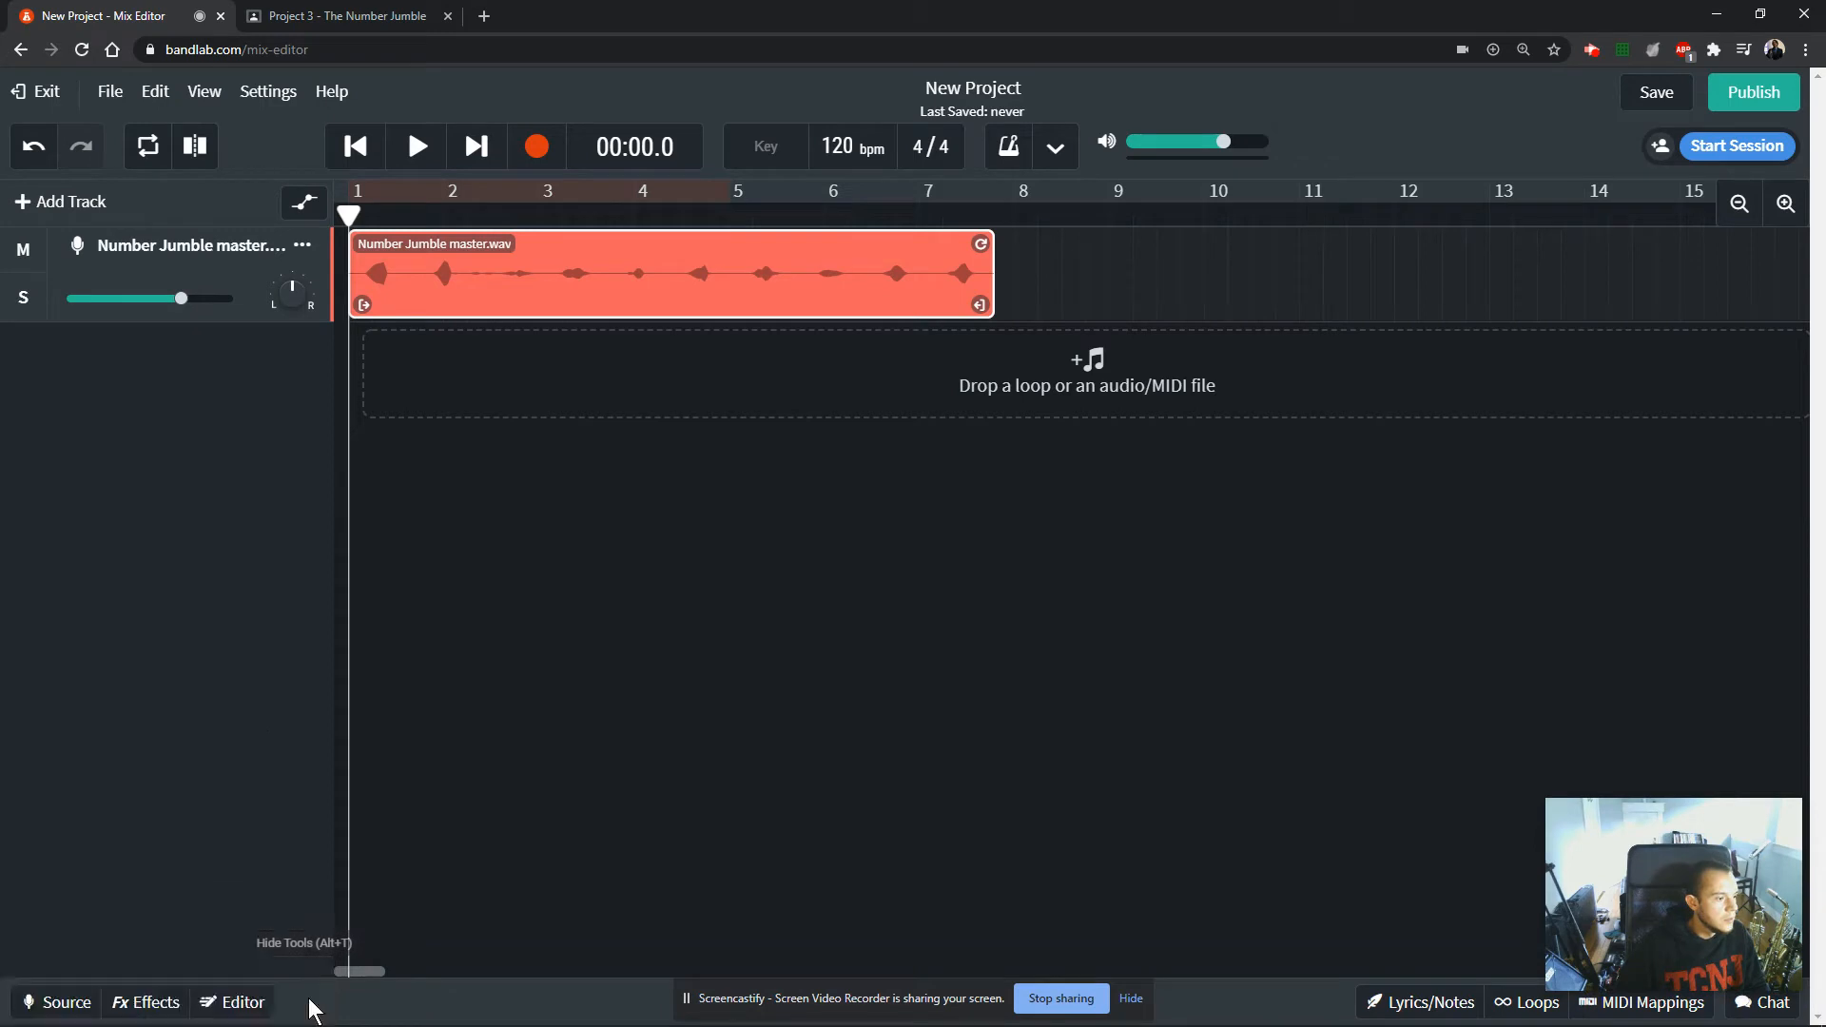
pyautogui.click(228, 1007)
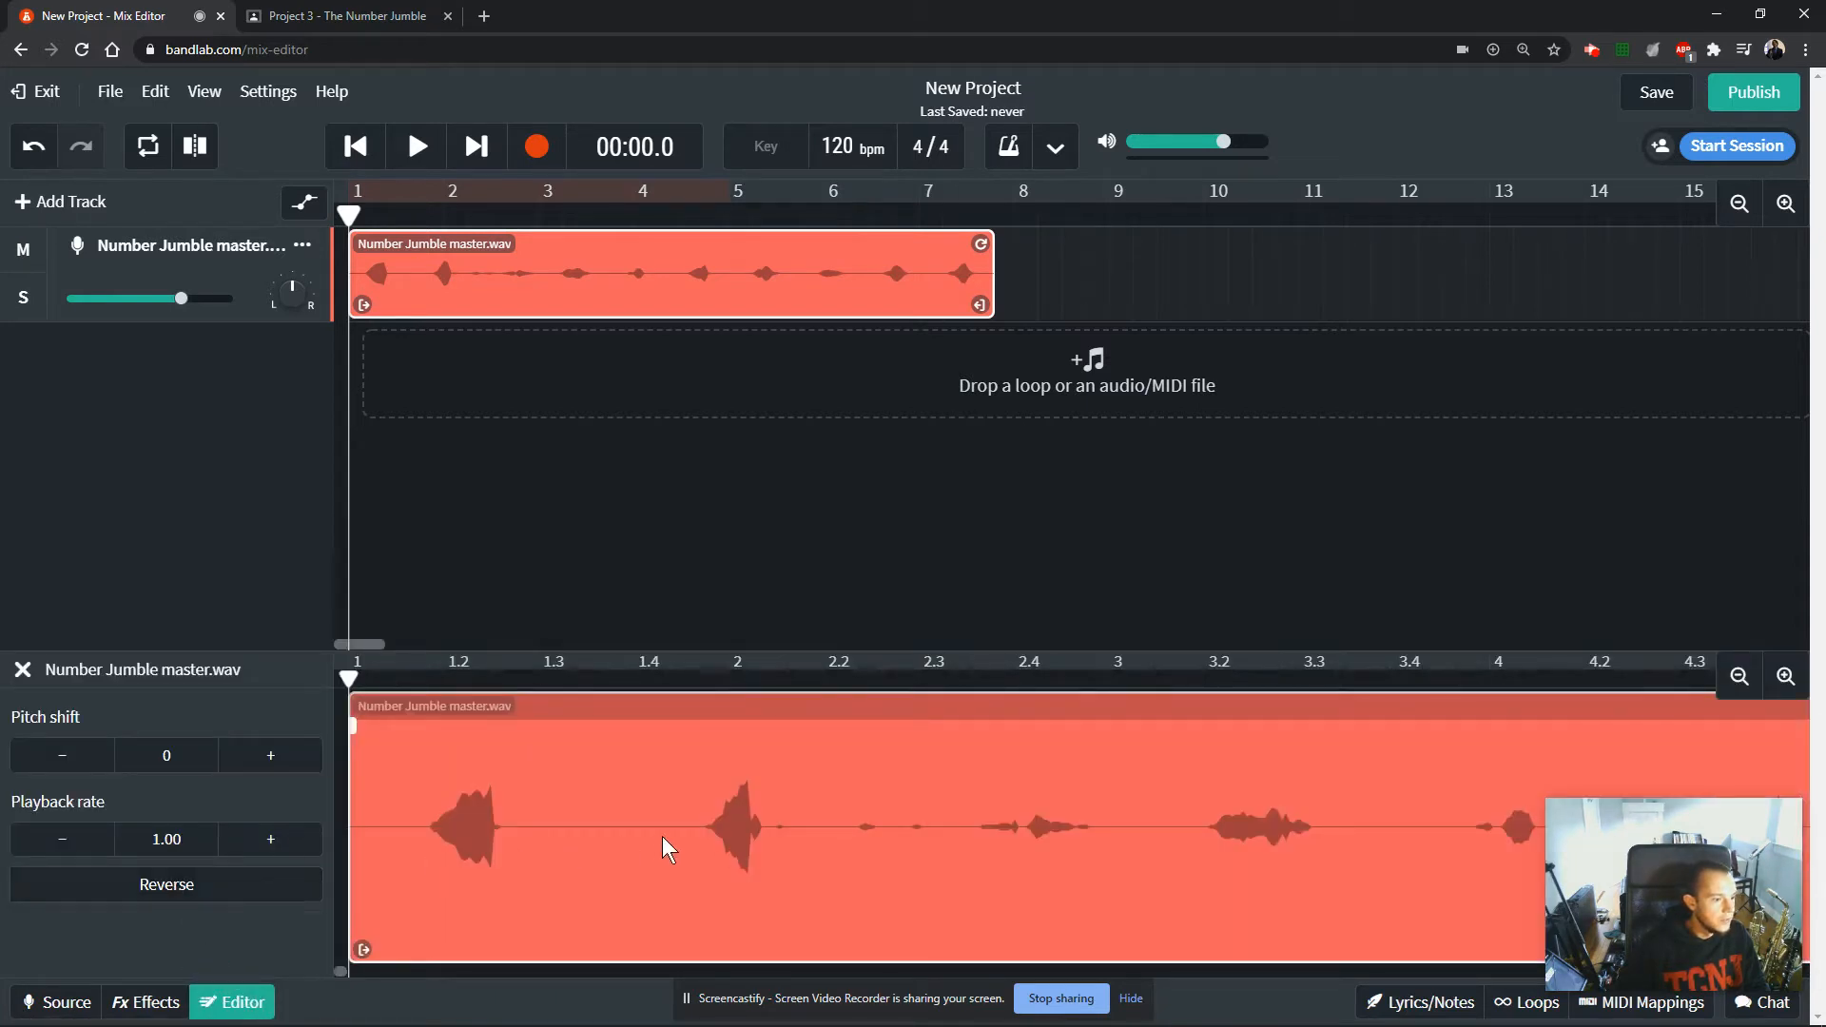
pyautogui.click(141, 888)
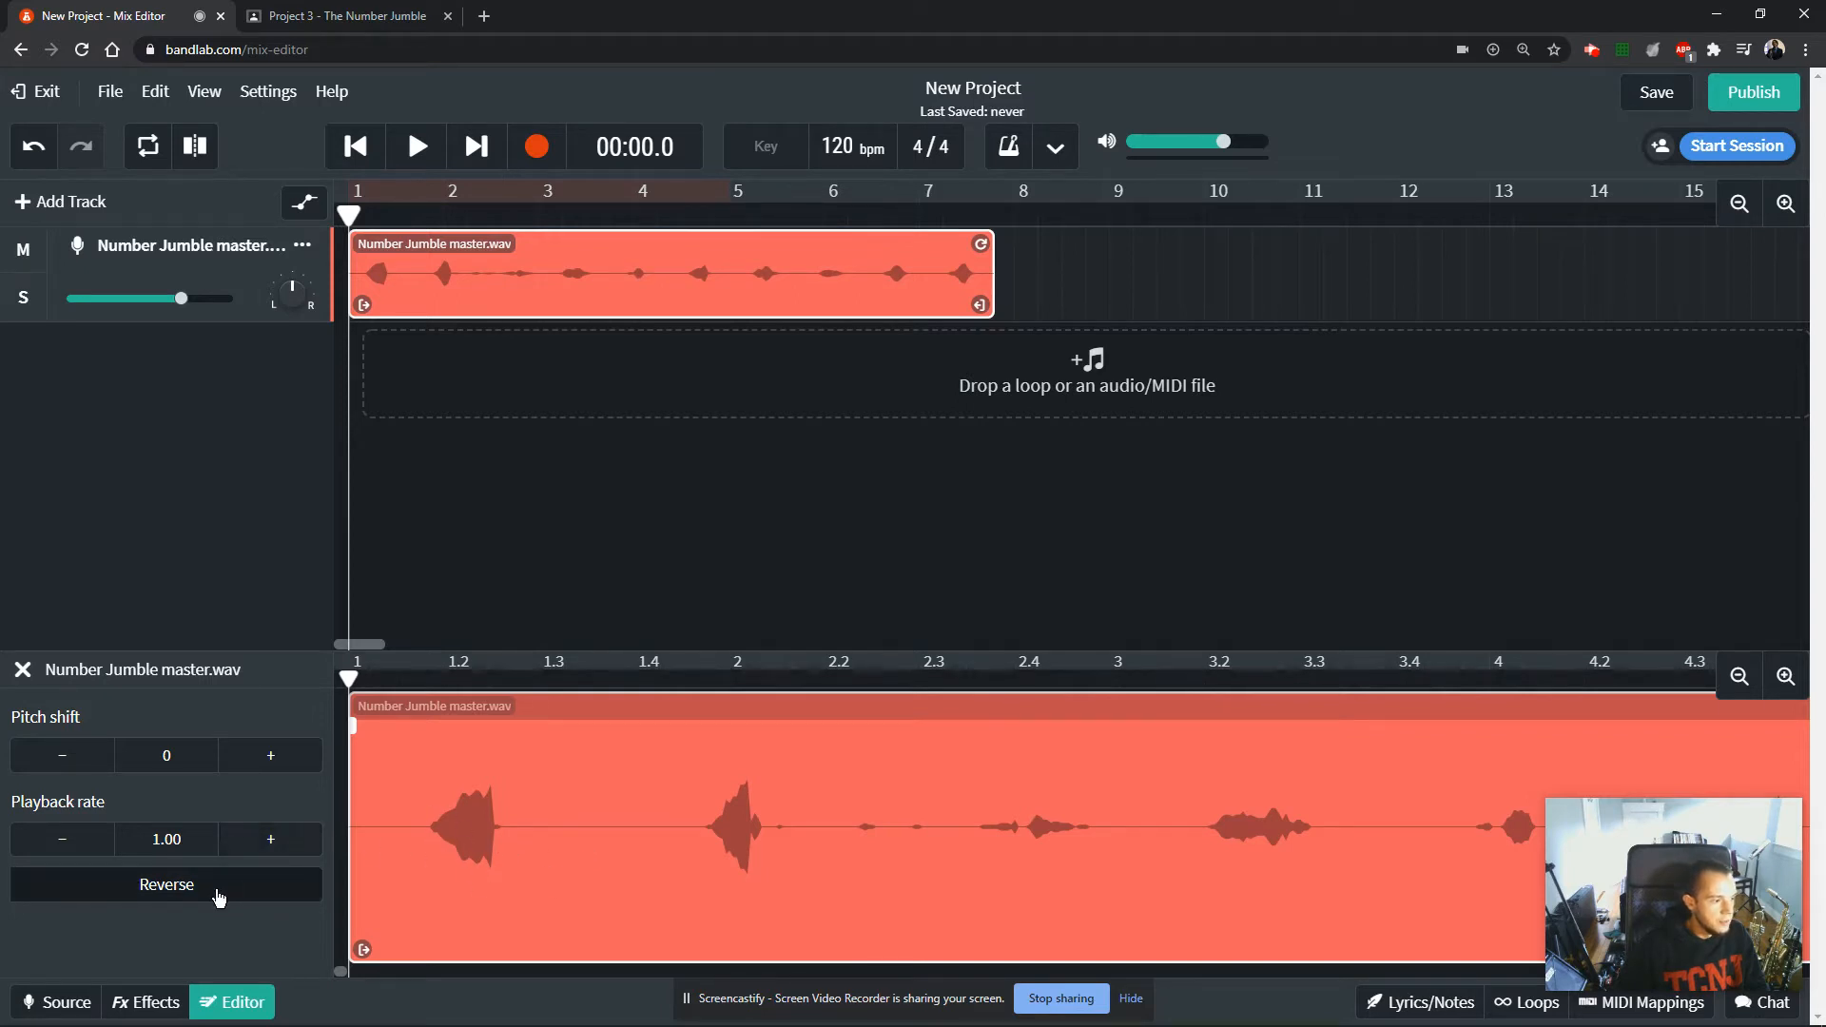
pyautogui.click(218, 898)
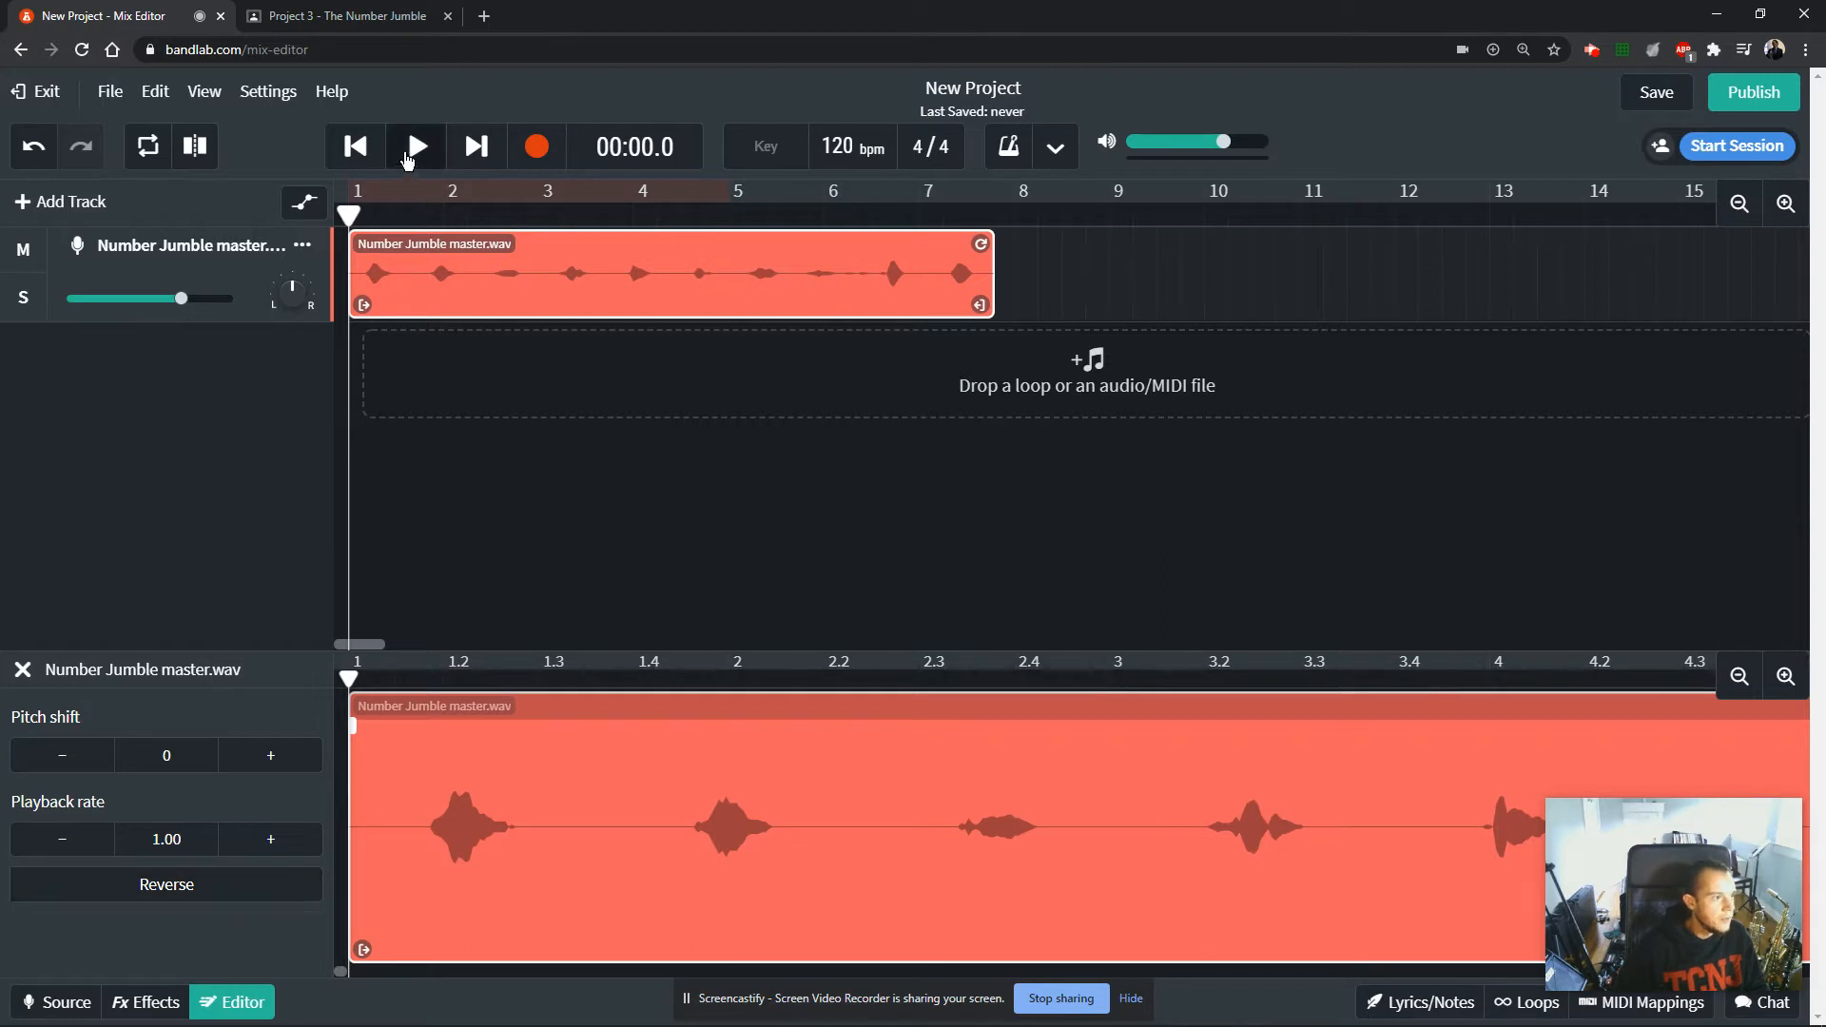
# Play part of the reversed clip, close the audio editor, and return the playhead to the start.
pyautogui.click(414, 150)
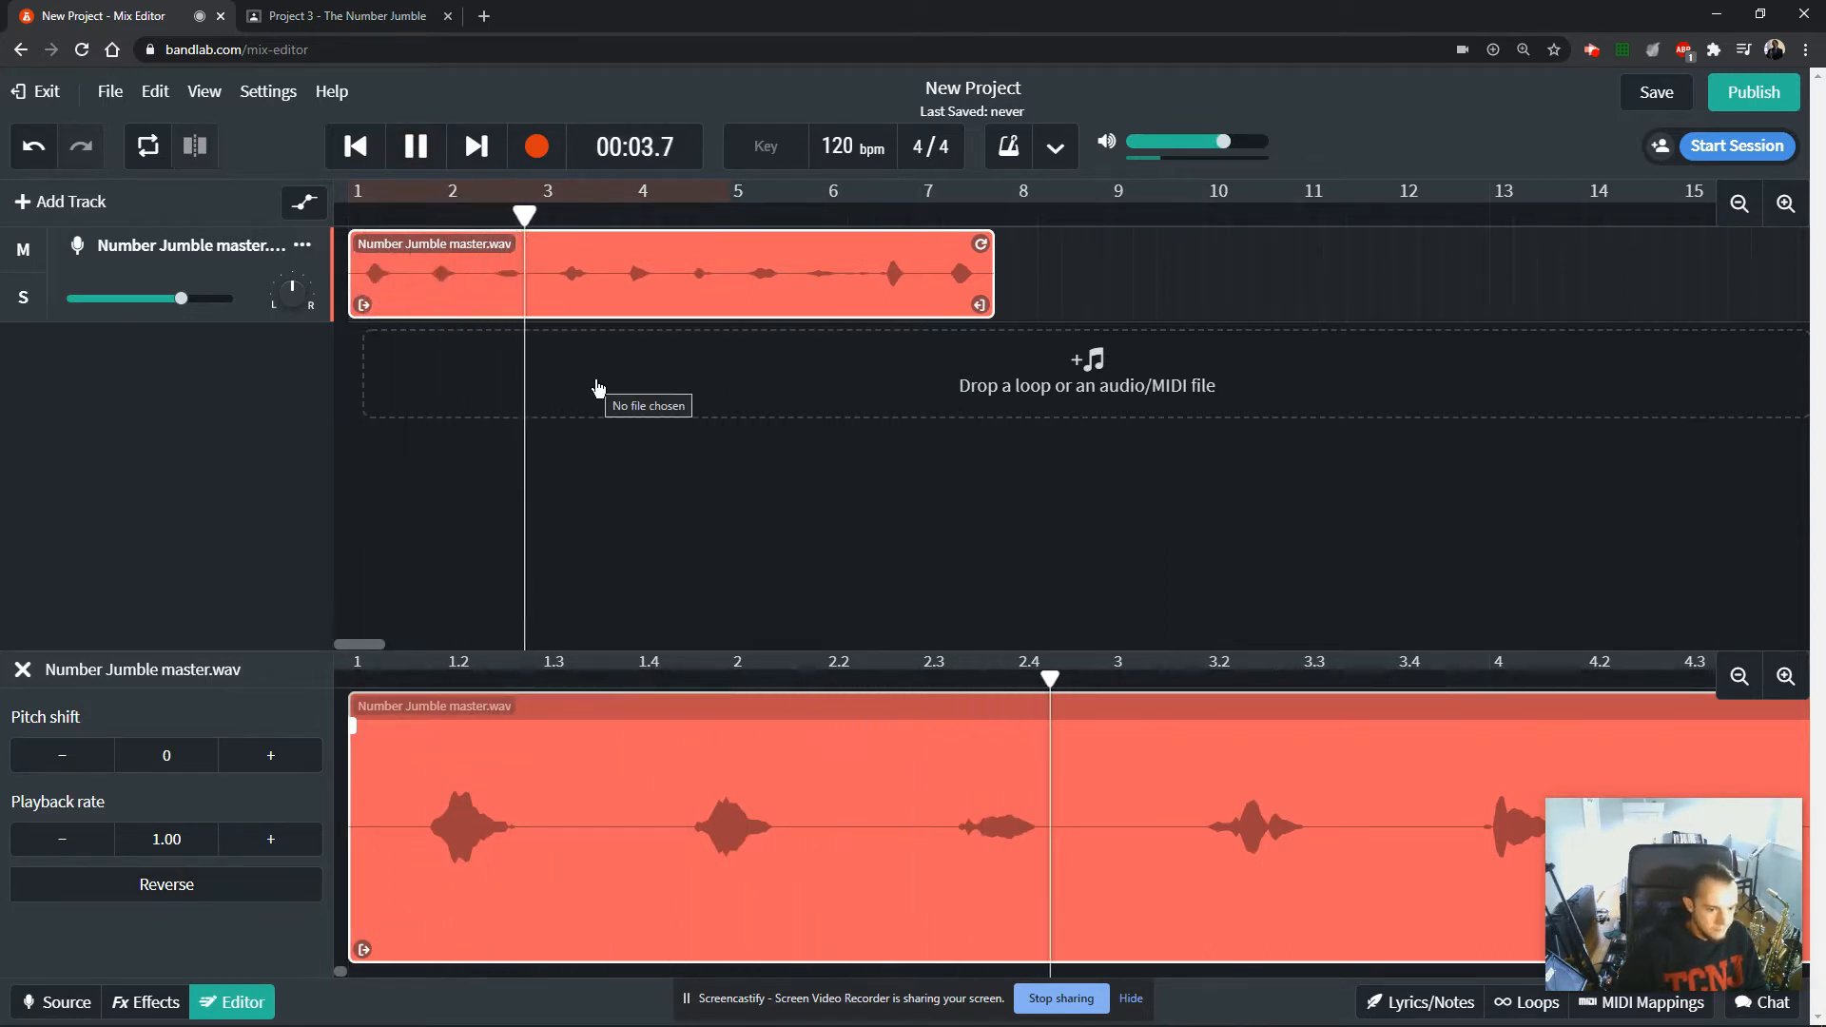
pyautogui.press('space')
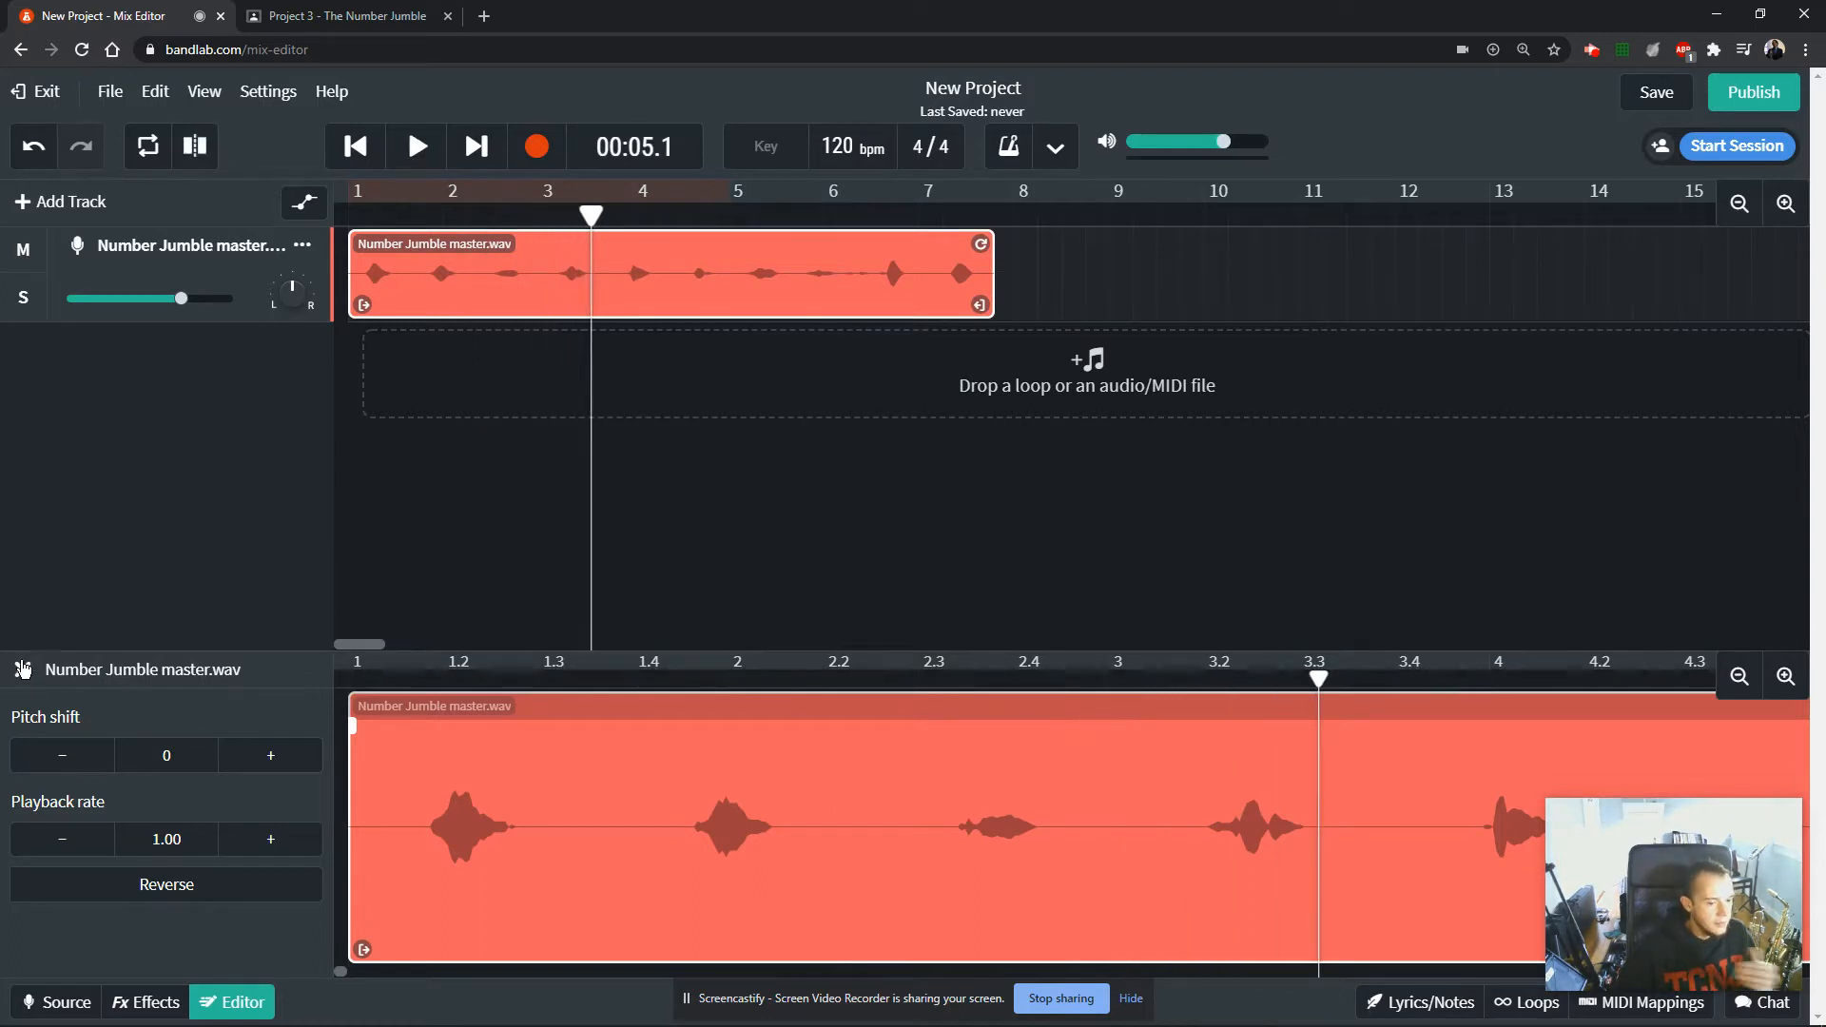
pyautogui.click(21, 671)
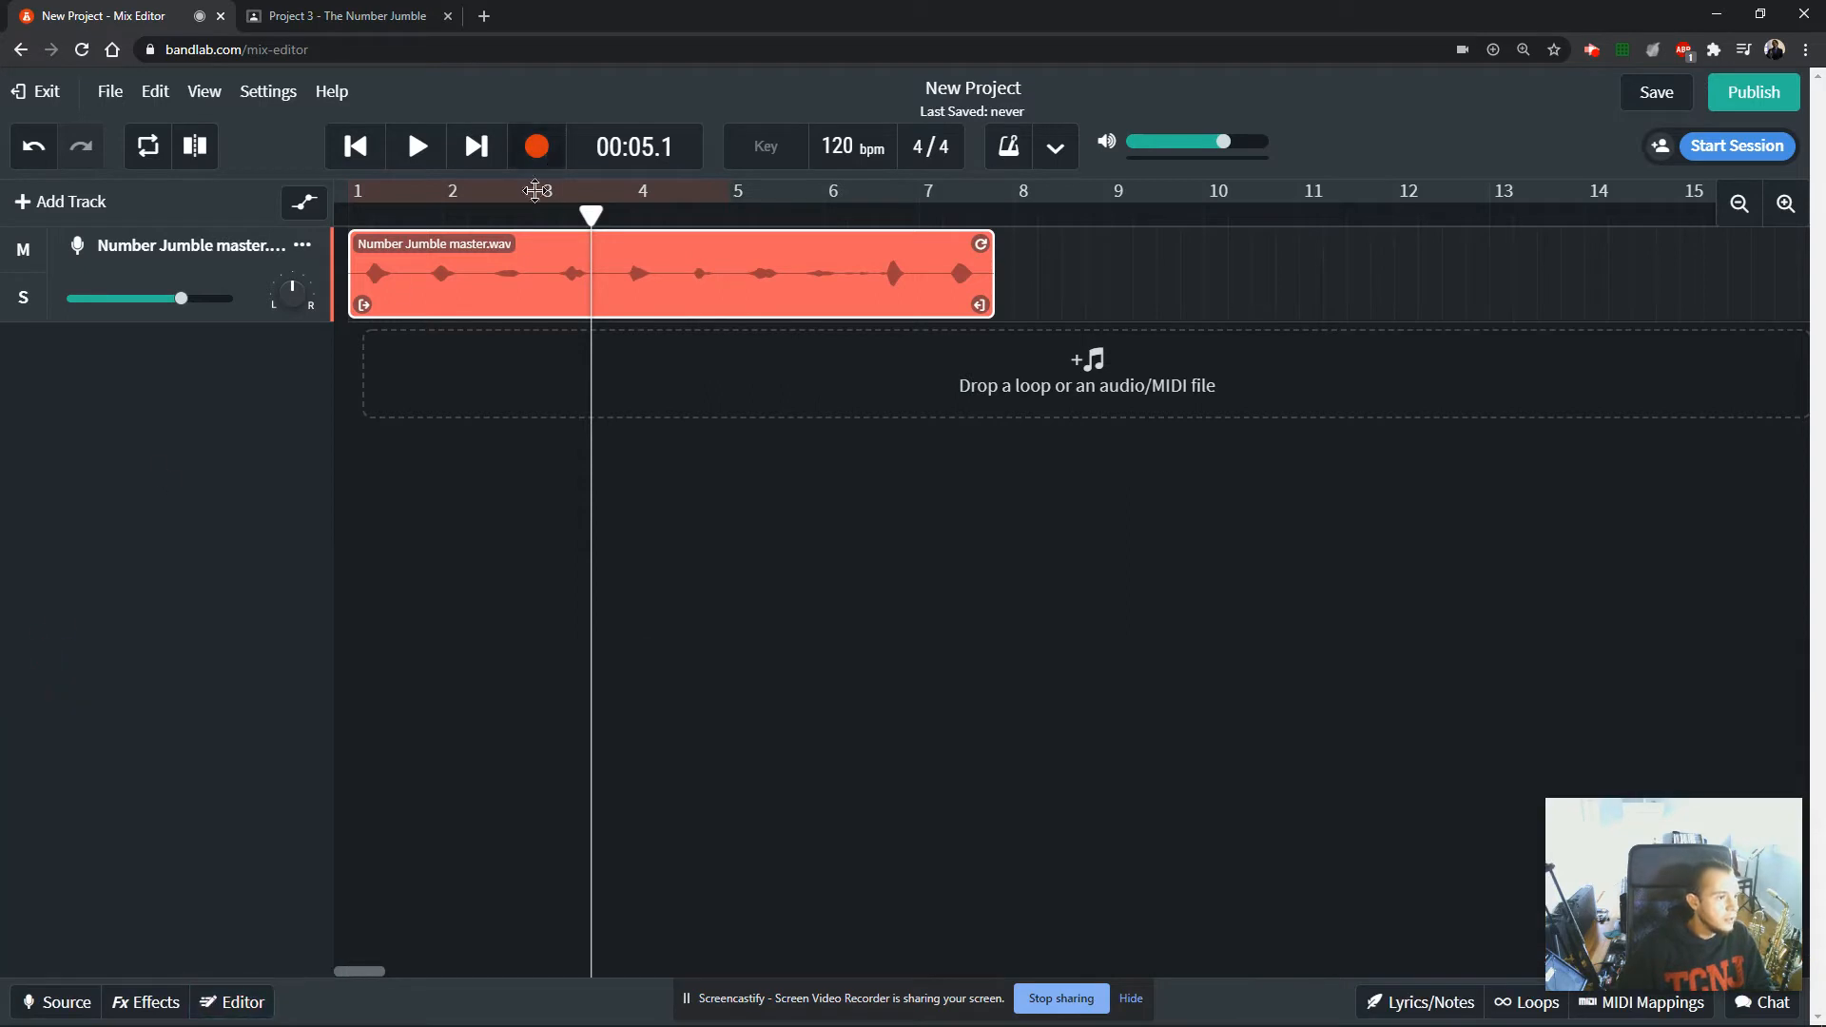
pyautogui.click(200, 222)
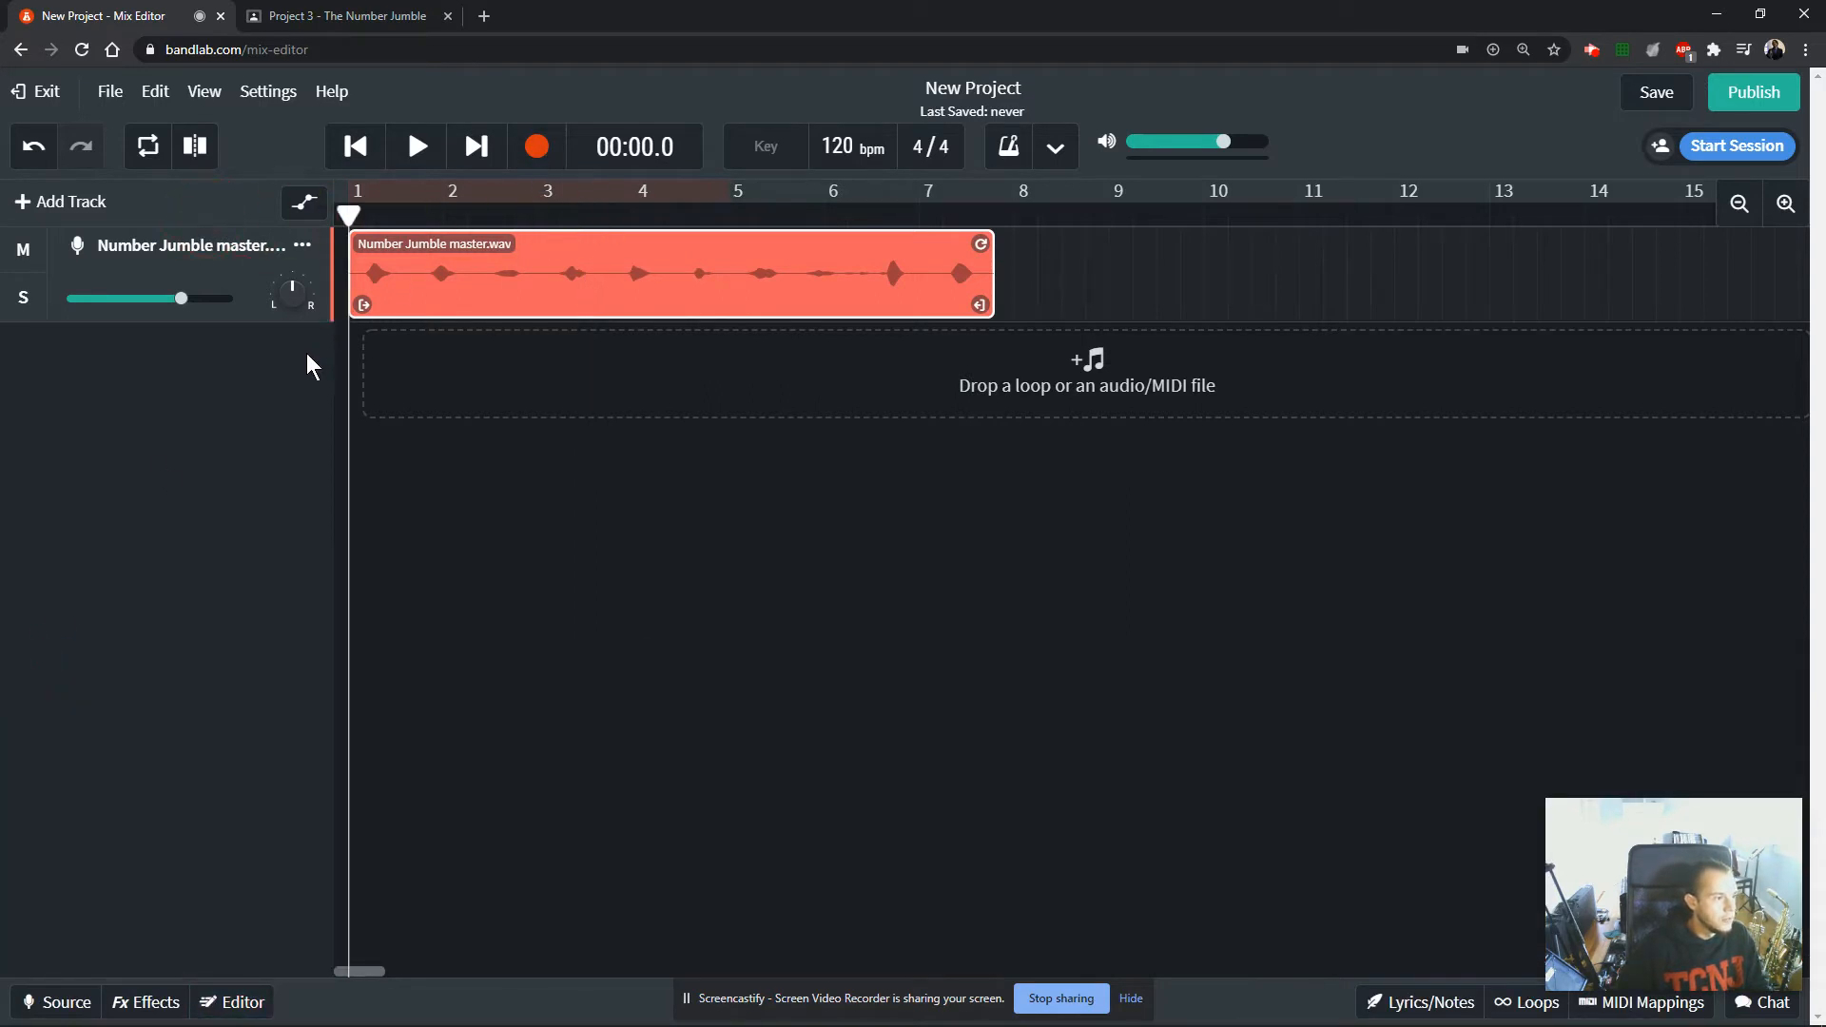
# Replay the opening numbers of the reversed clip, stop playback, and move the playhead back to the project start.
pyautogui.press('space')
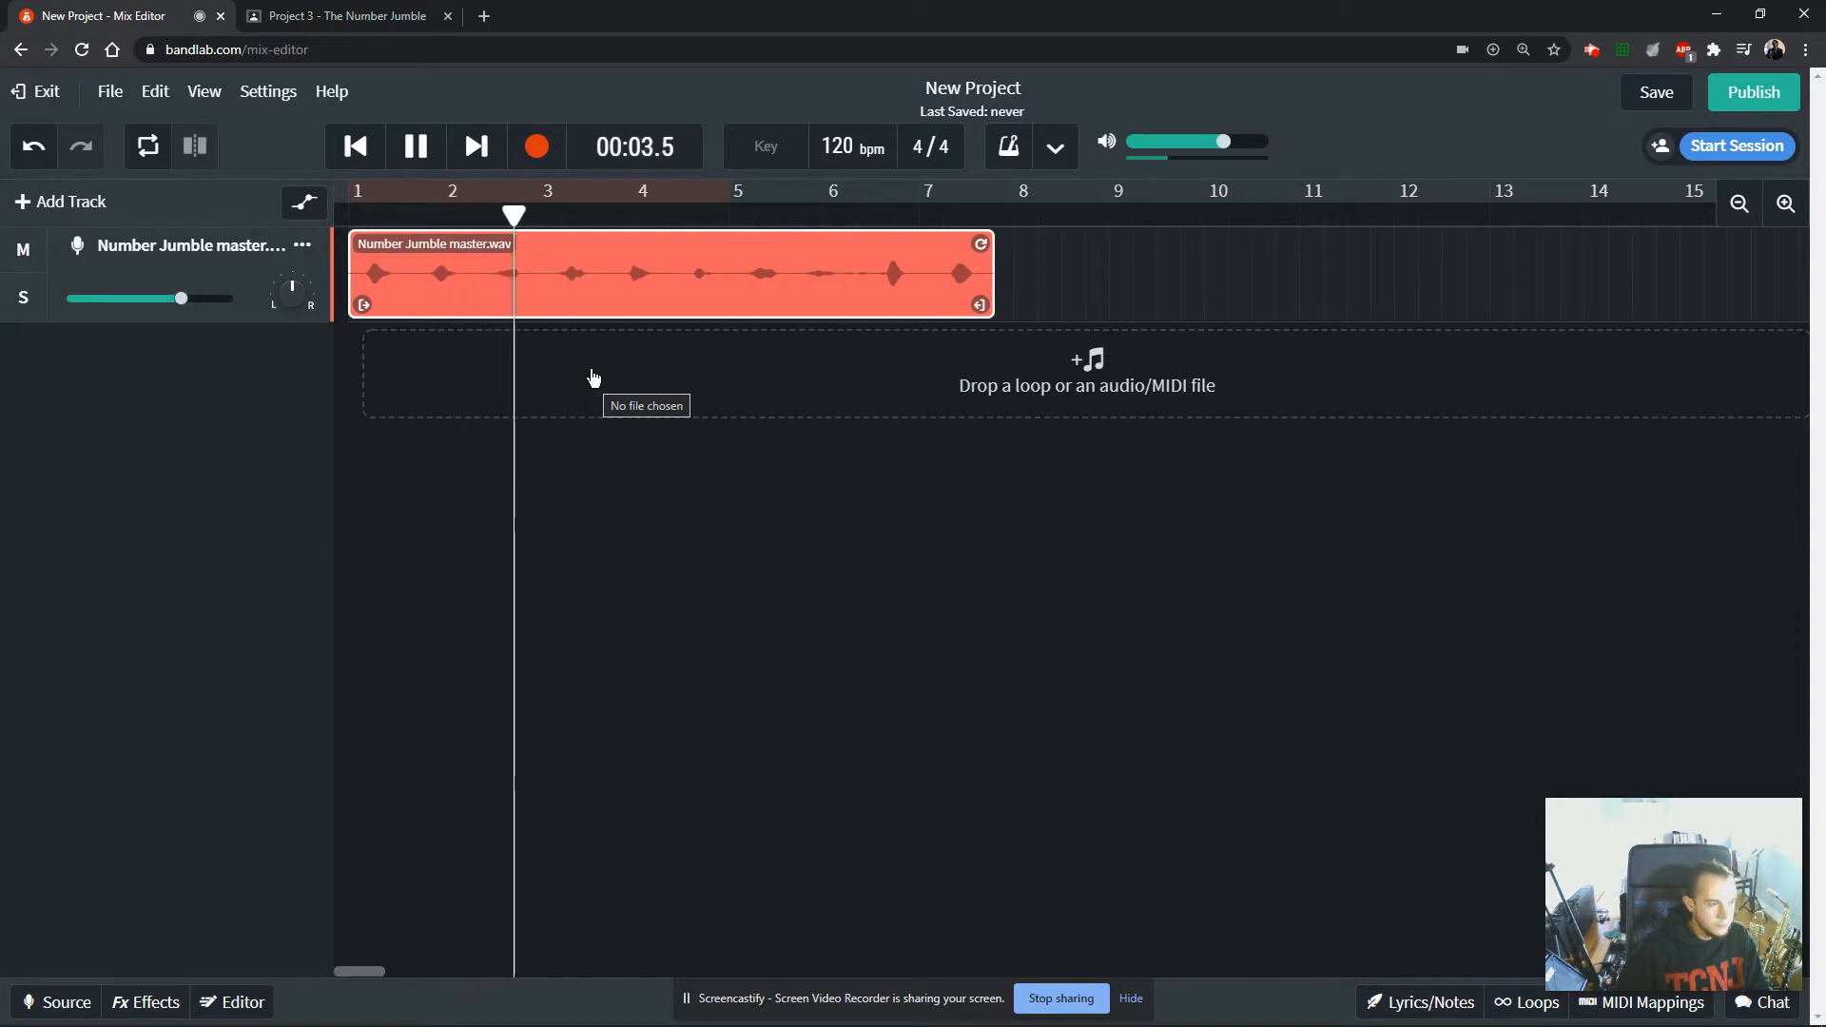
pyautogui.press('space')
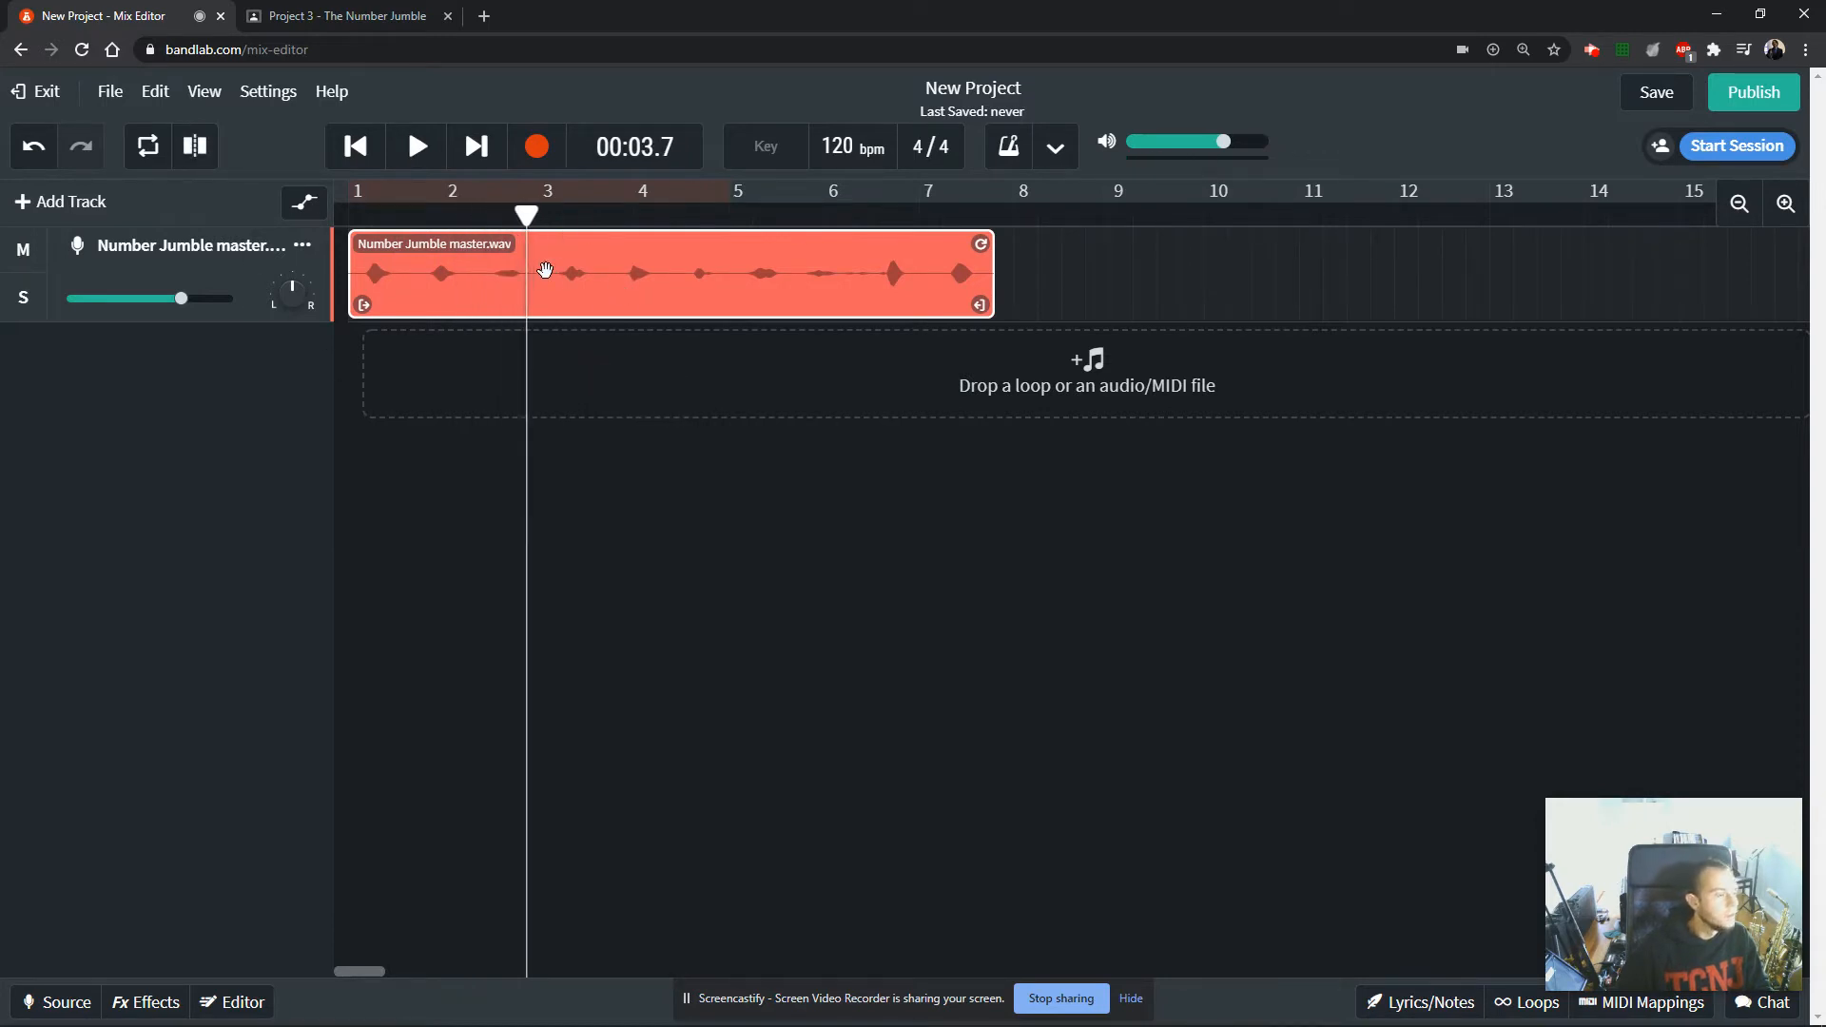
pyautogui.moveTo(468, 289)
pyautogui.mouseDown()
pyautogui.moveTo(702, 295)
pyautogui.moveTo(472, 297)
pyautogui.mouseUp()
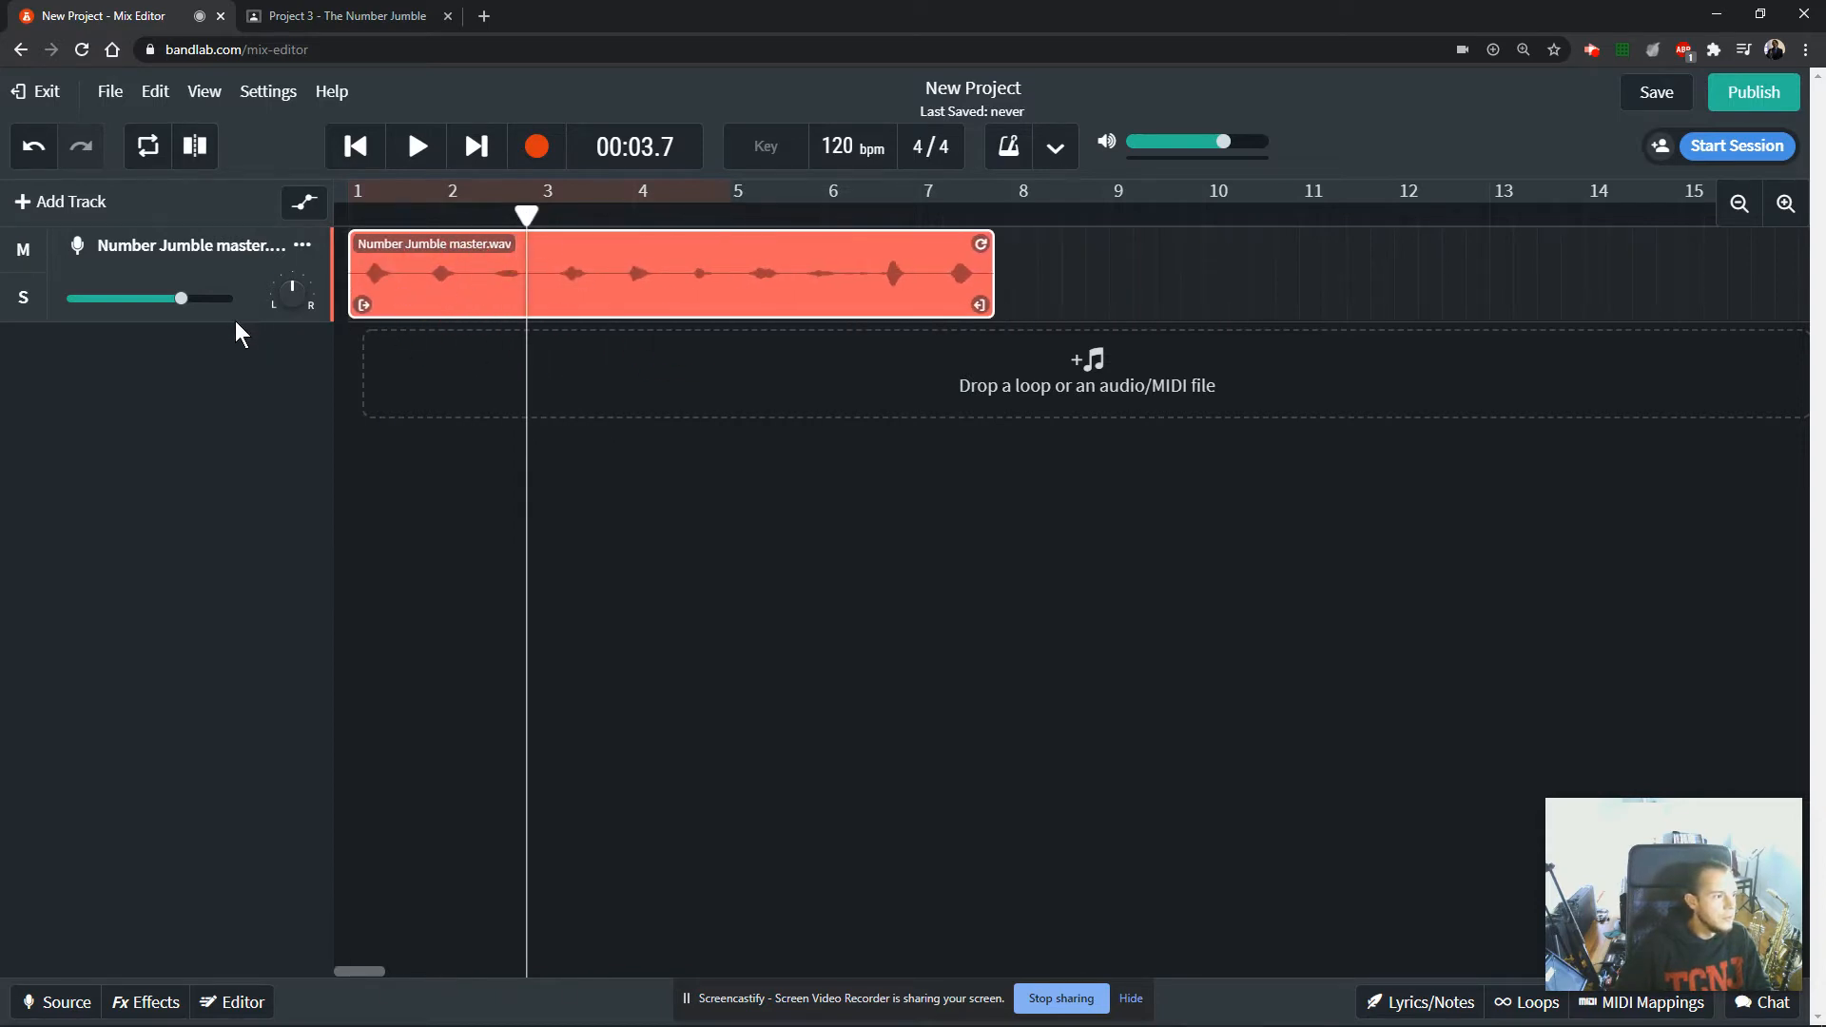
pyautogui.moveTo(528, 215); pyautogui.dragTo(350, 215)
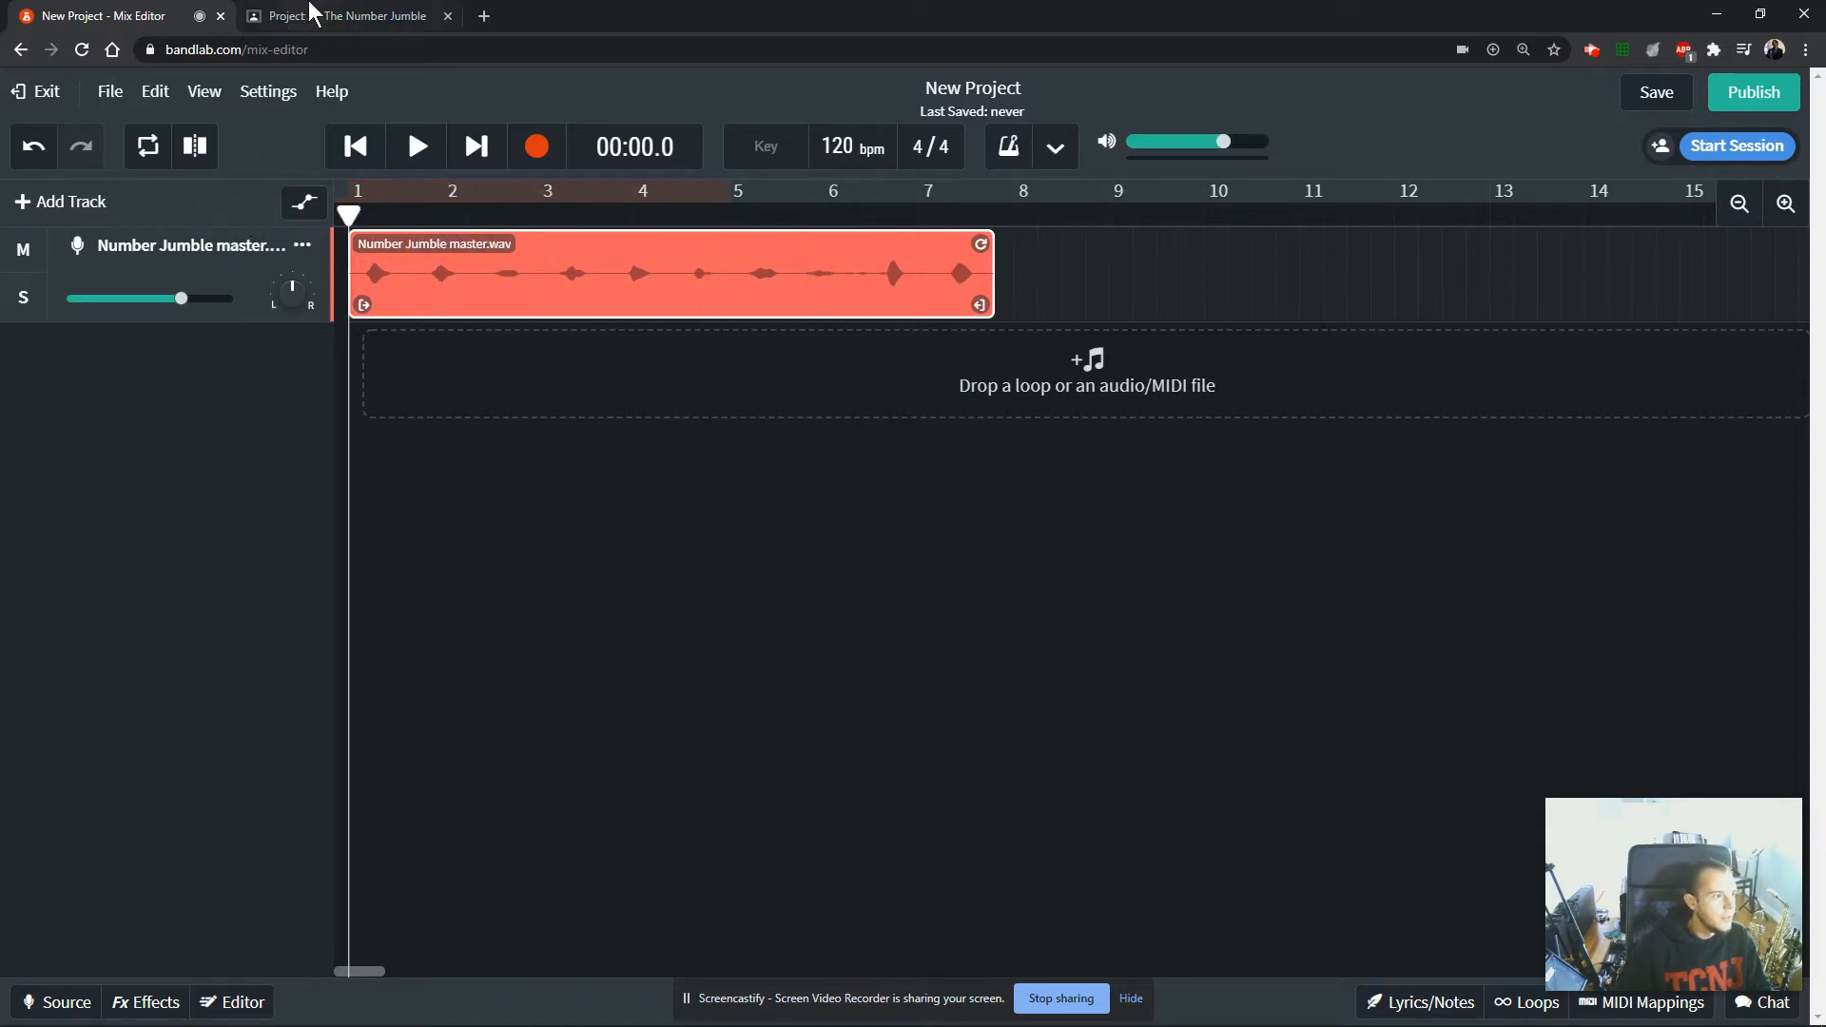
# Review Day 1 instruction 5 in the assignment about splitting the audio into separate number clips.
pyautogui.click(333, 16)
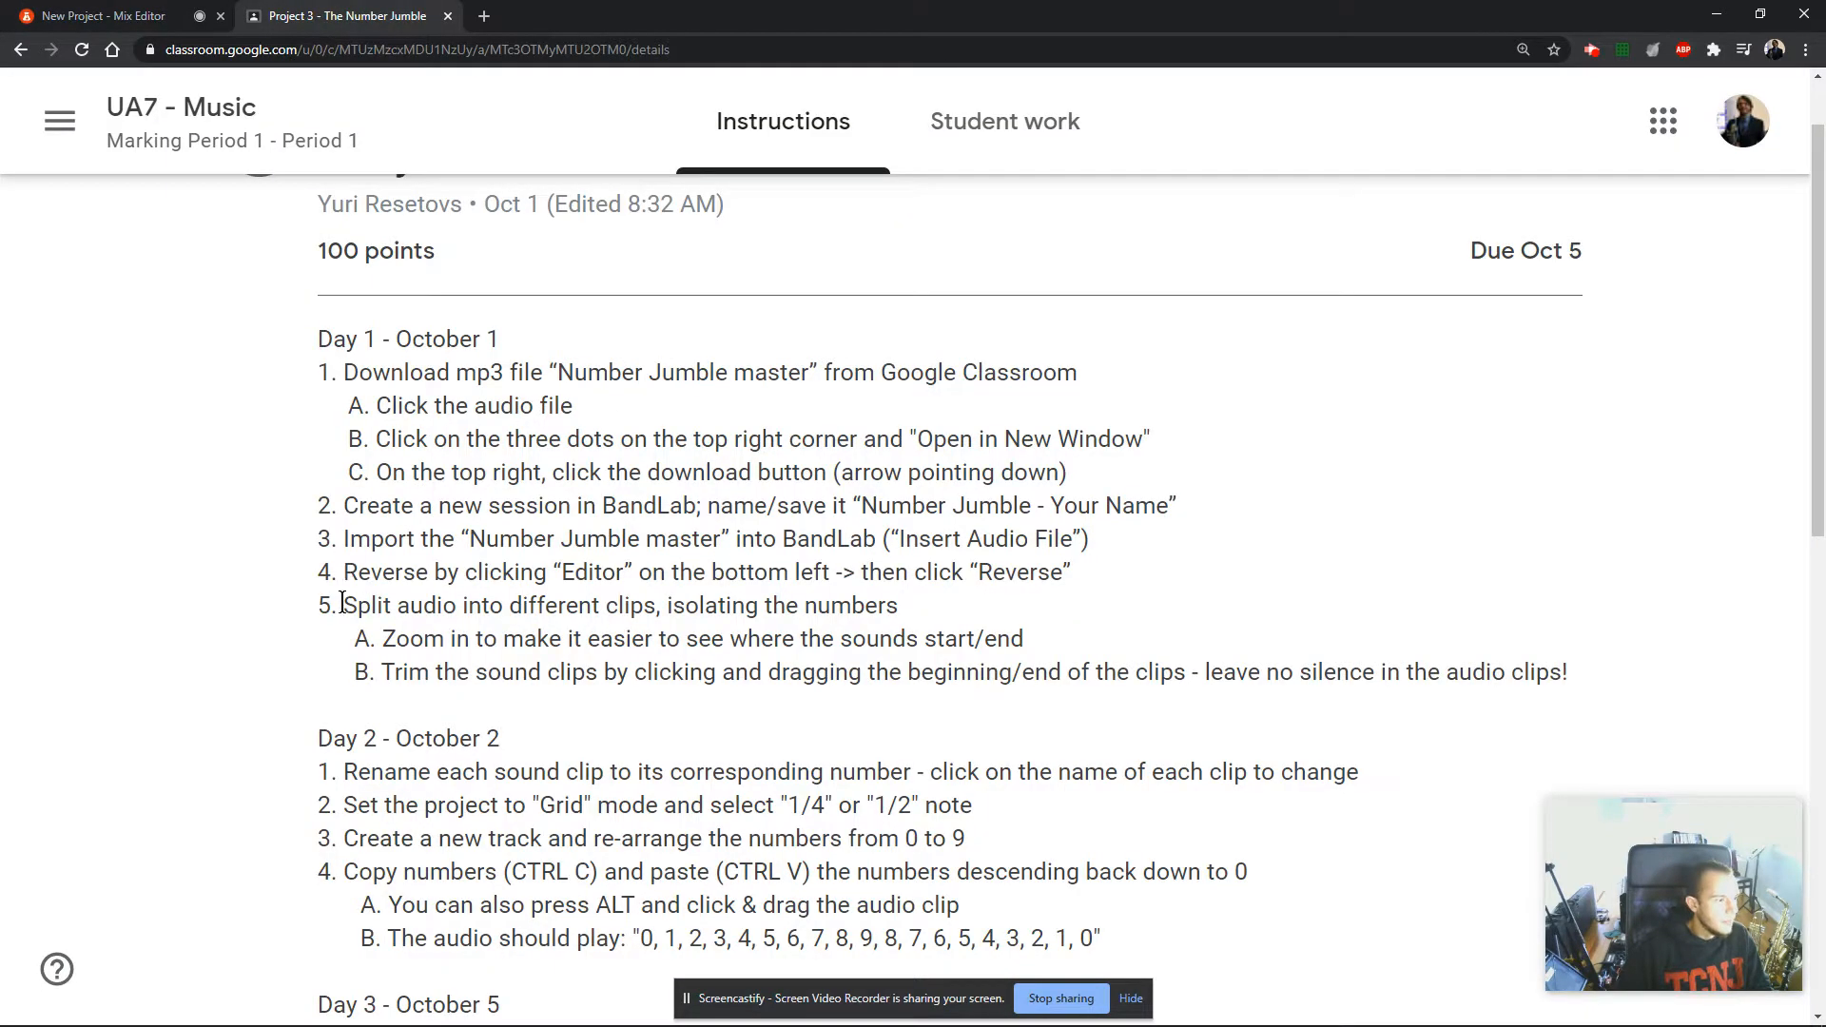
pyautogui.moveTo(342, 605)
pyautogui.mouseDown()
pyautogui.moveTo(863, 606)
pyautogui.moveTo(316, 607)
pyautogui.mouseUp()
pyautogui.click(495, 607)
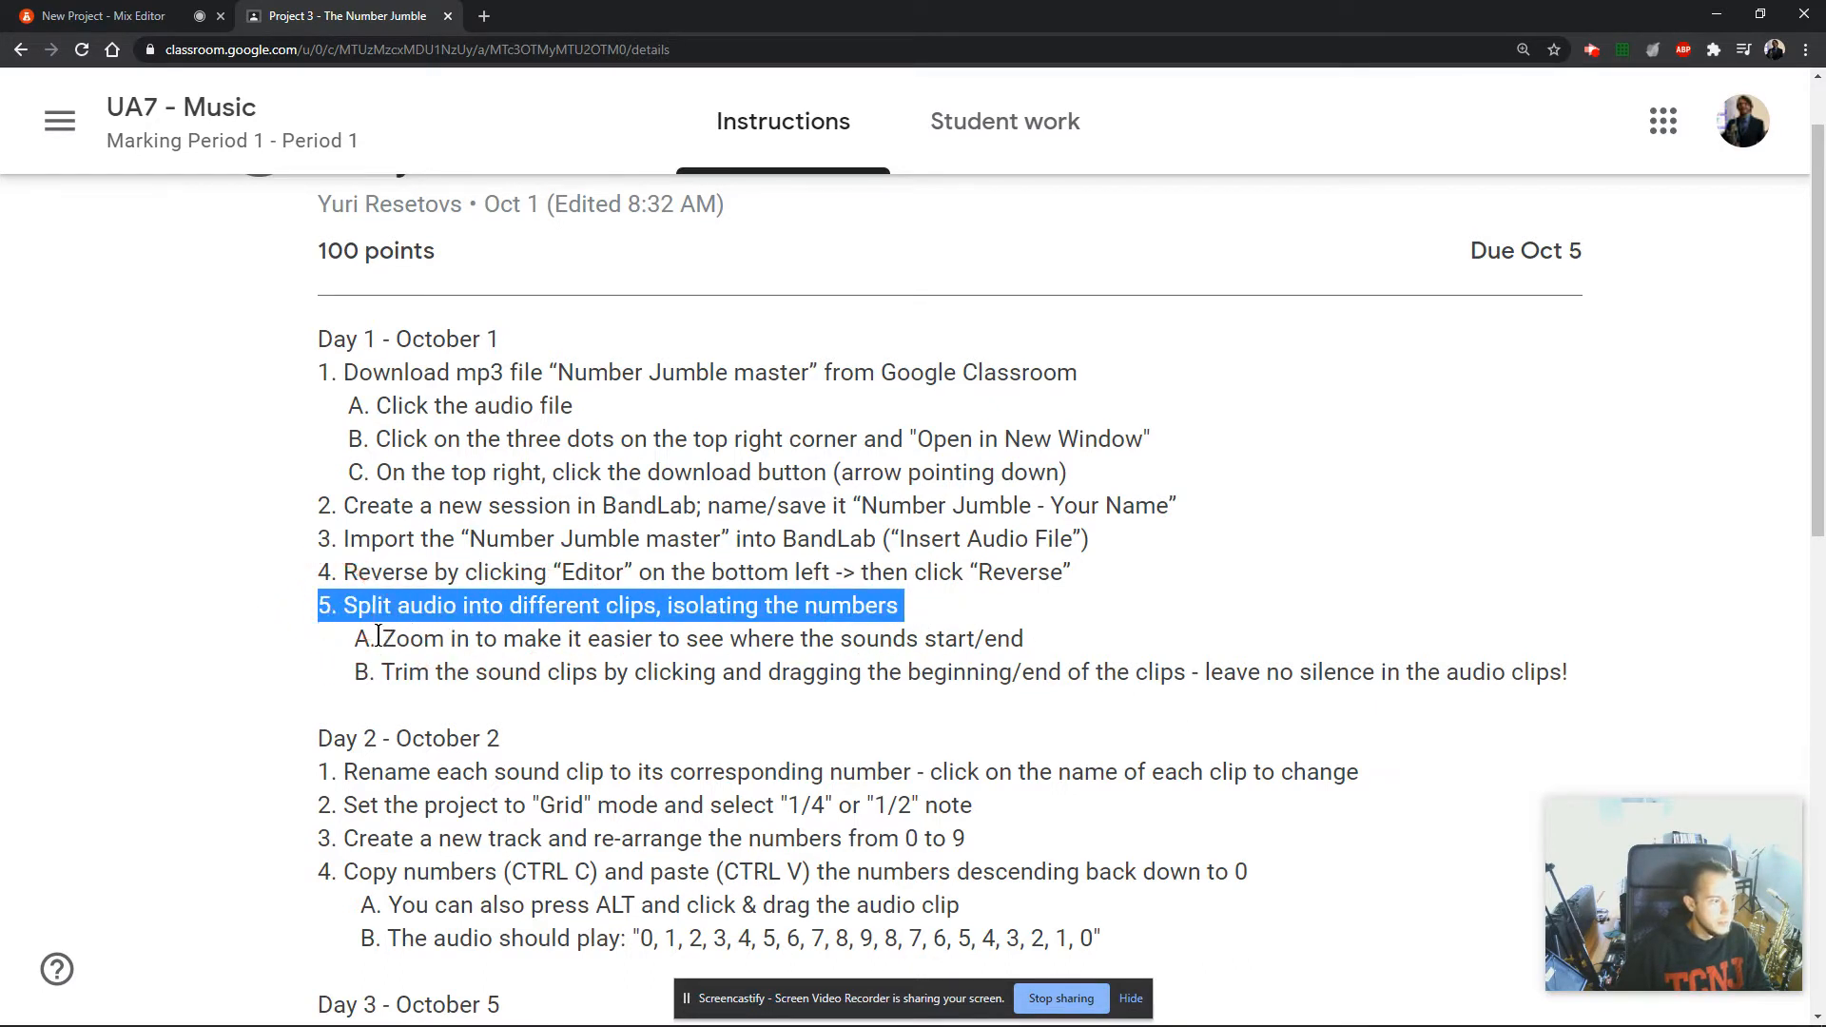
# Return to the BandLab project and set the view density to Large.
pyautogui.click(142, 16)
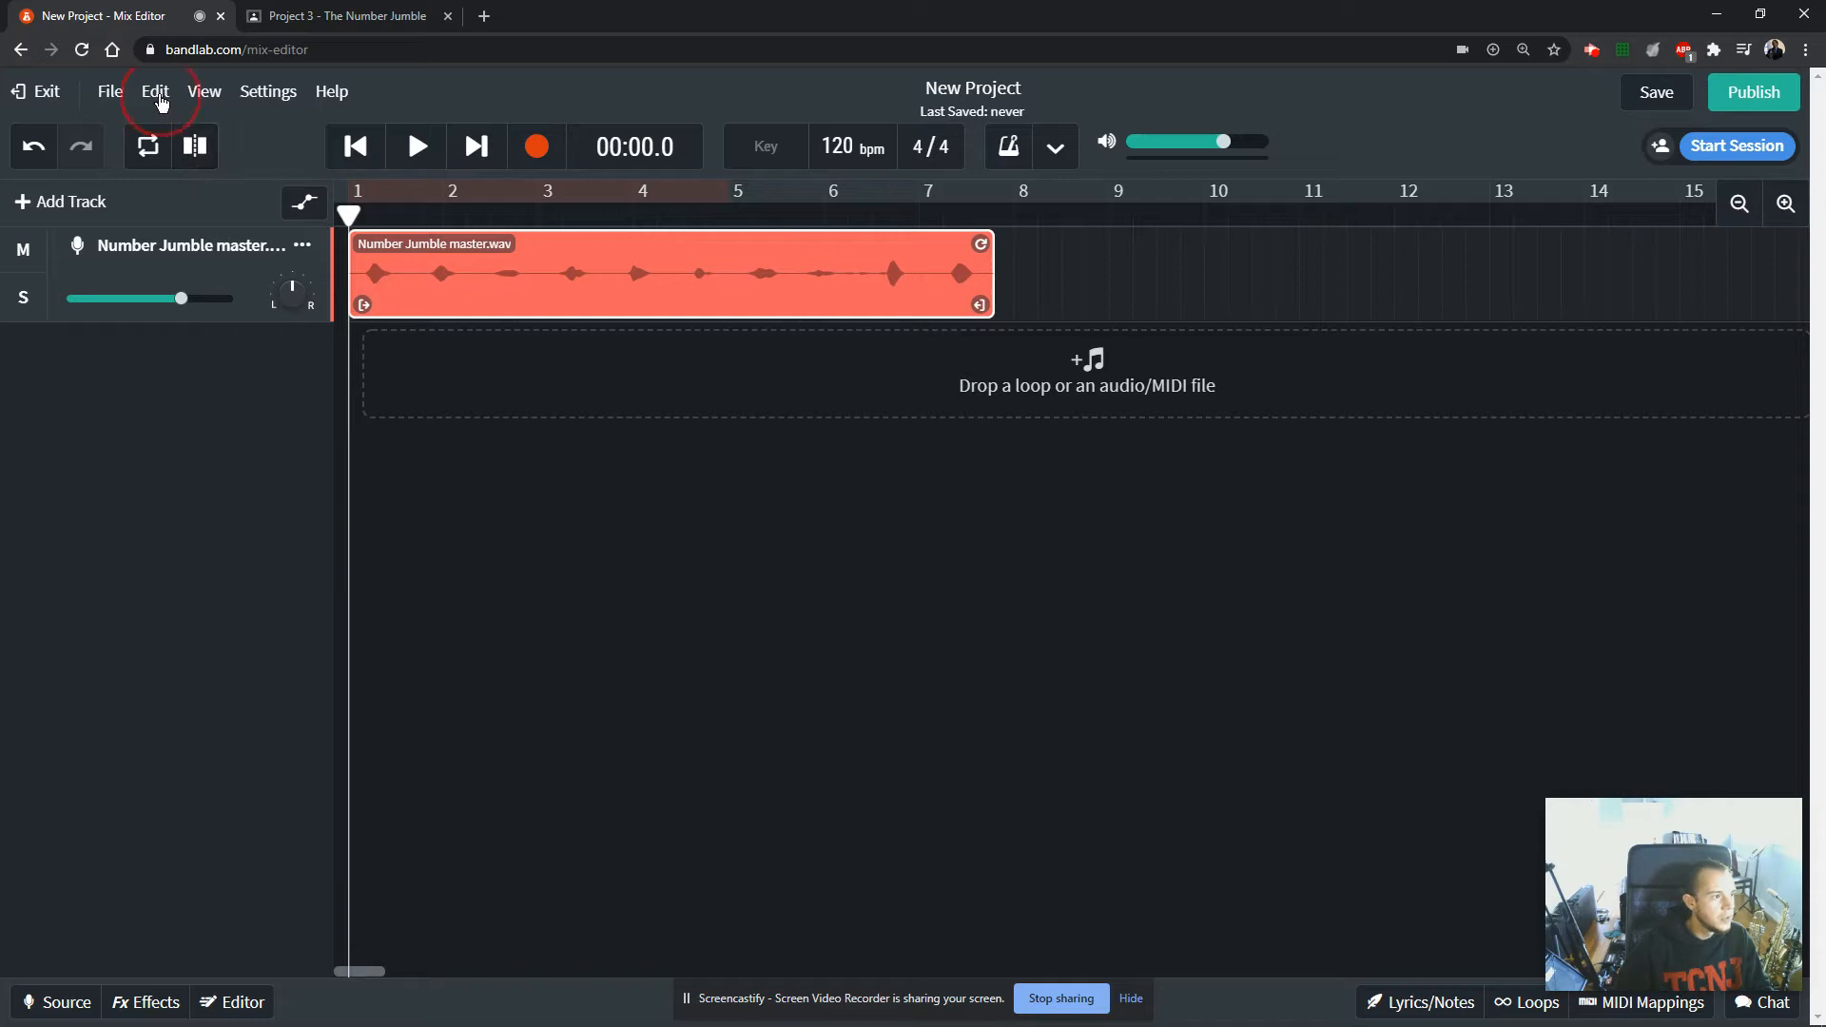
pyautogui.click(157, 94)
pyautogui.click(164, 99)
pyautogui.click(193, 102)
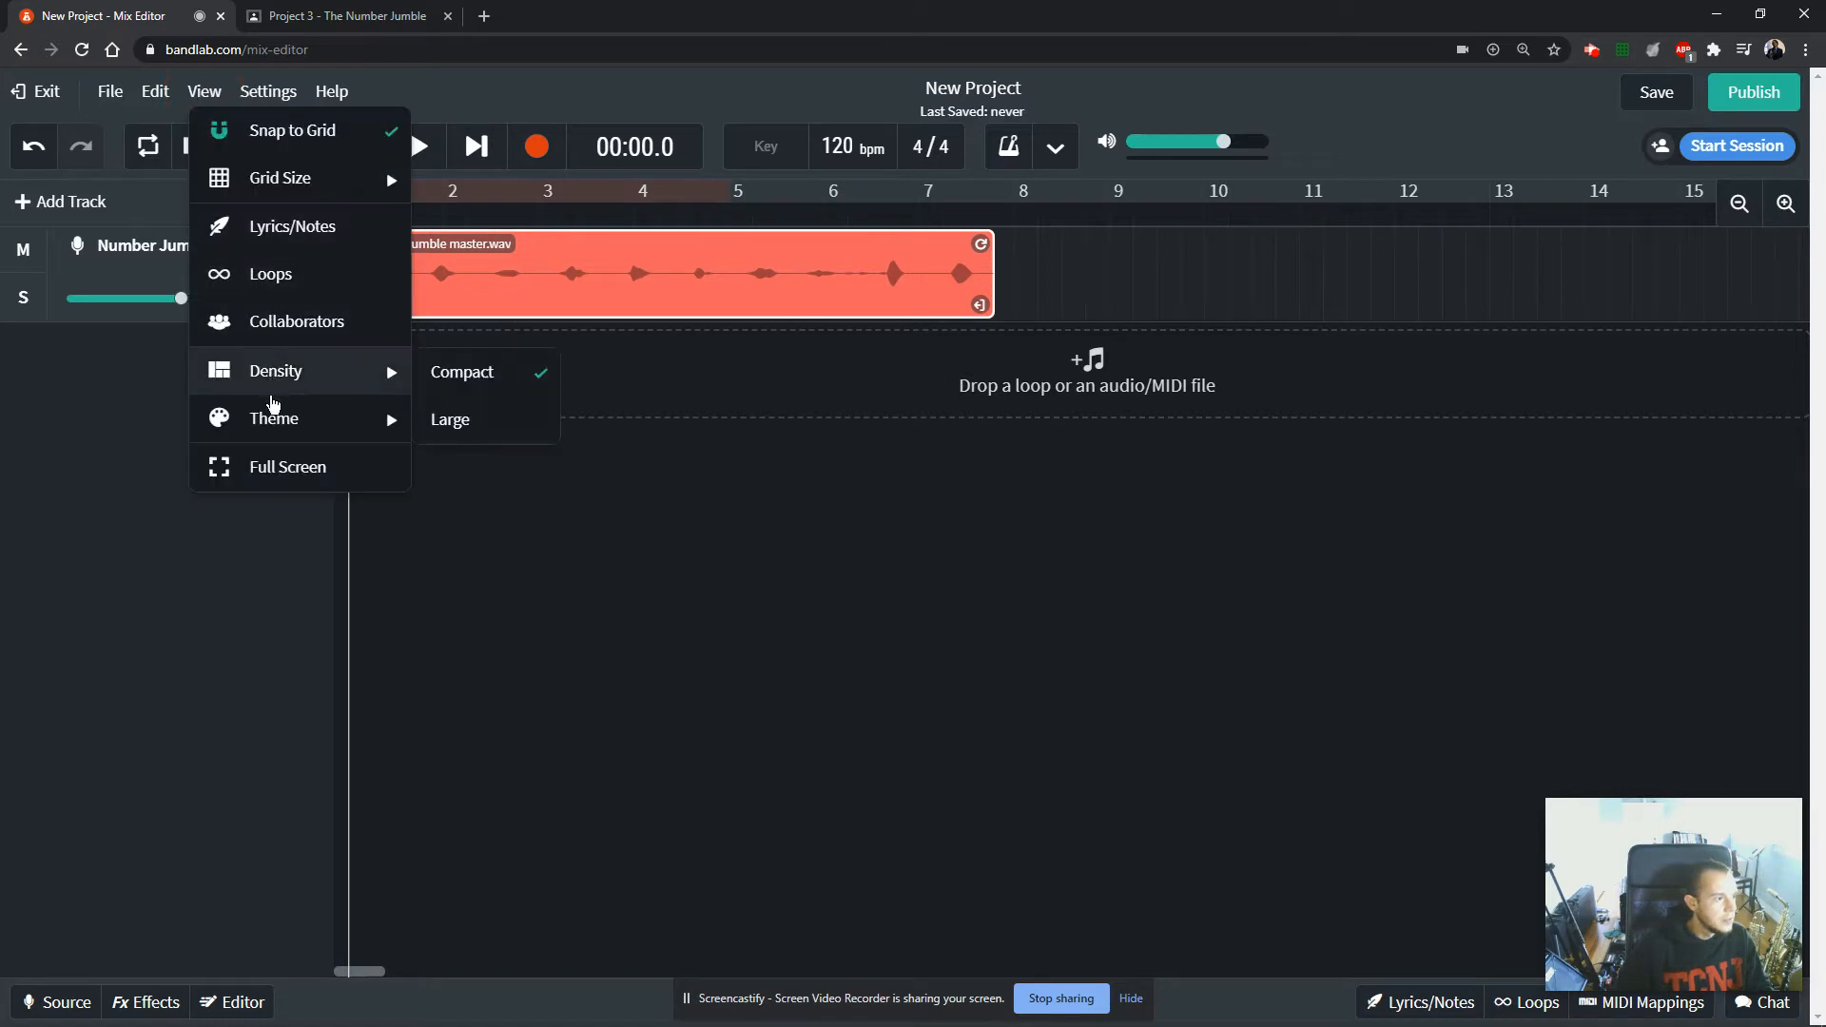
pyautogui.moveTo(283, 397)
pyautogui.click(491, 421)
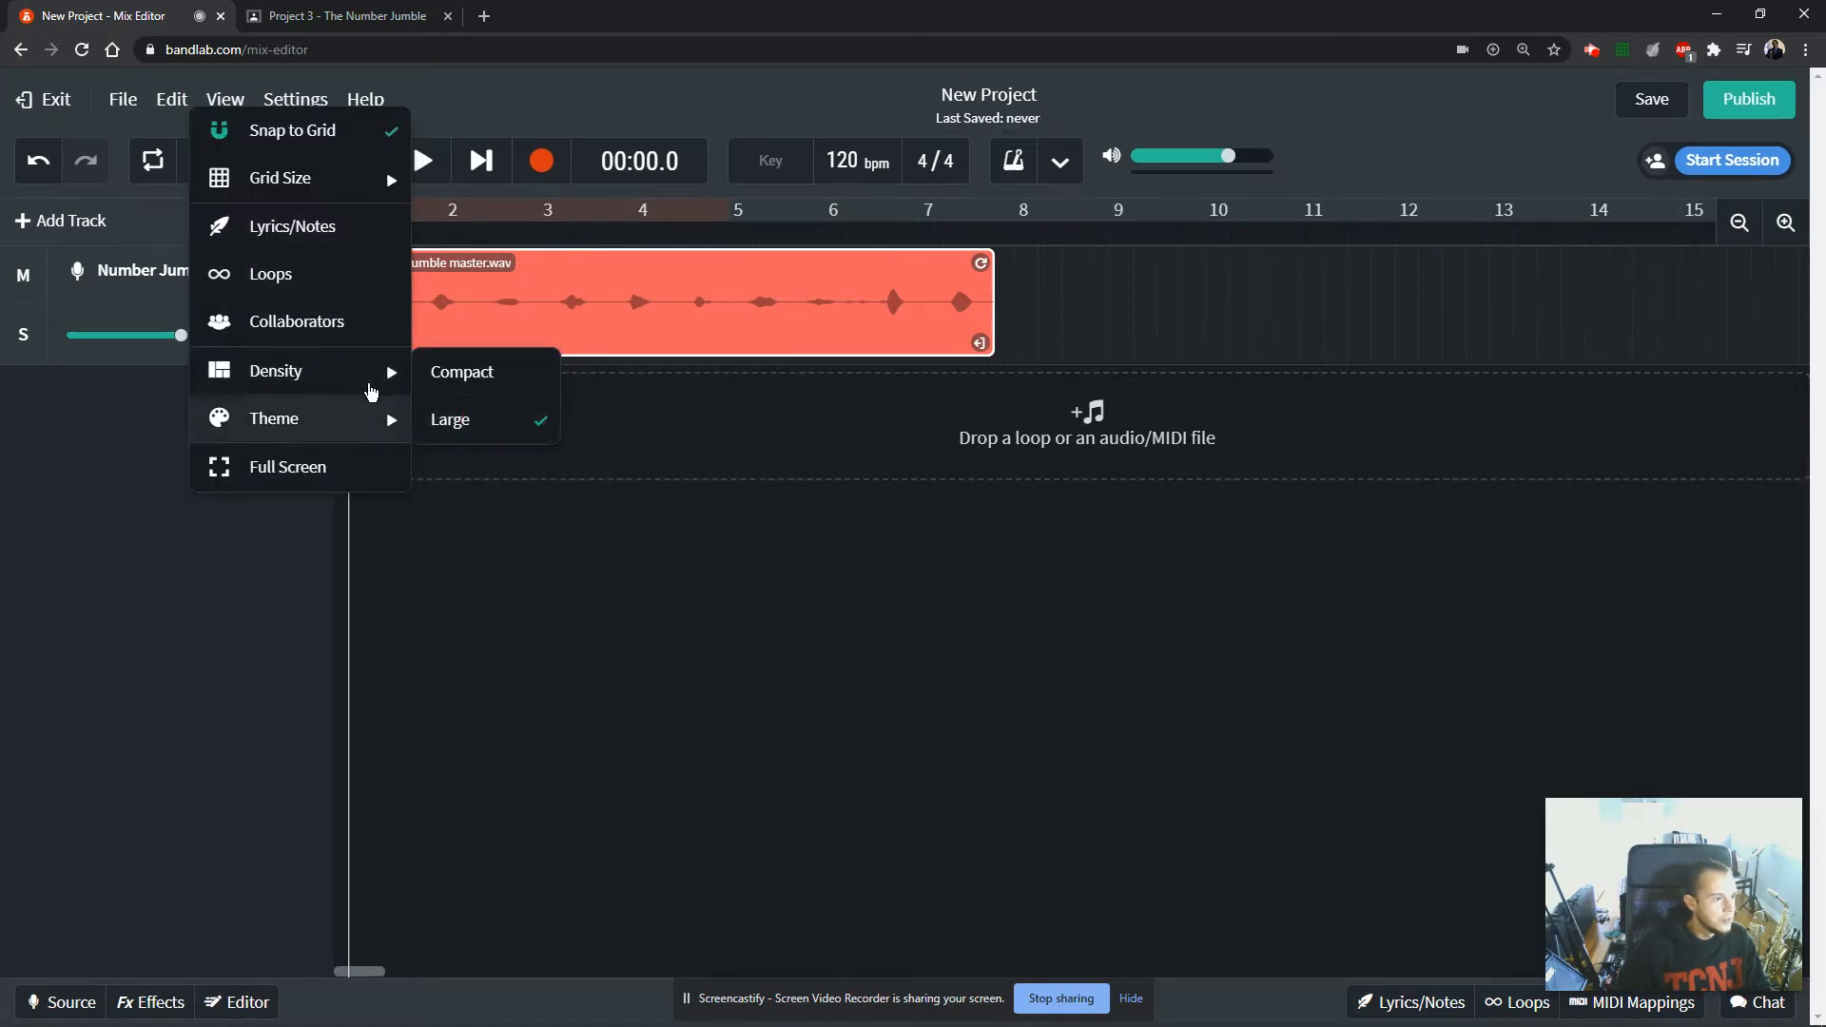
pyautogui.click(466, 542)
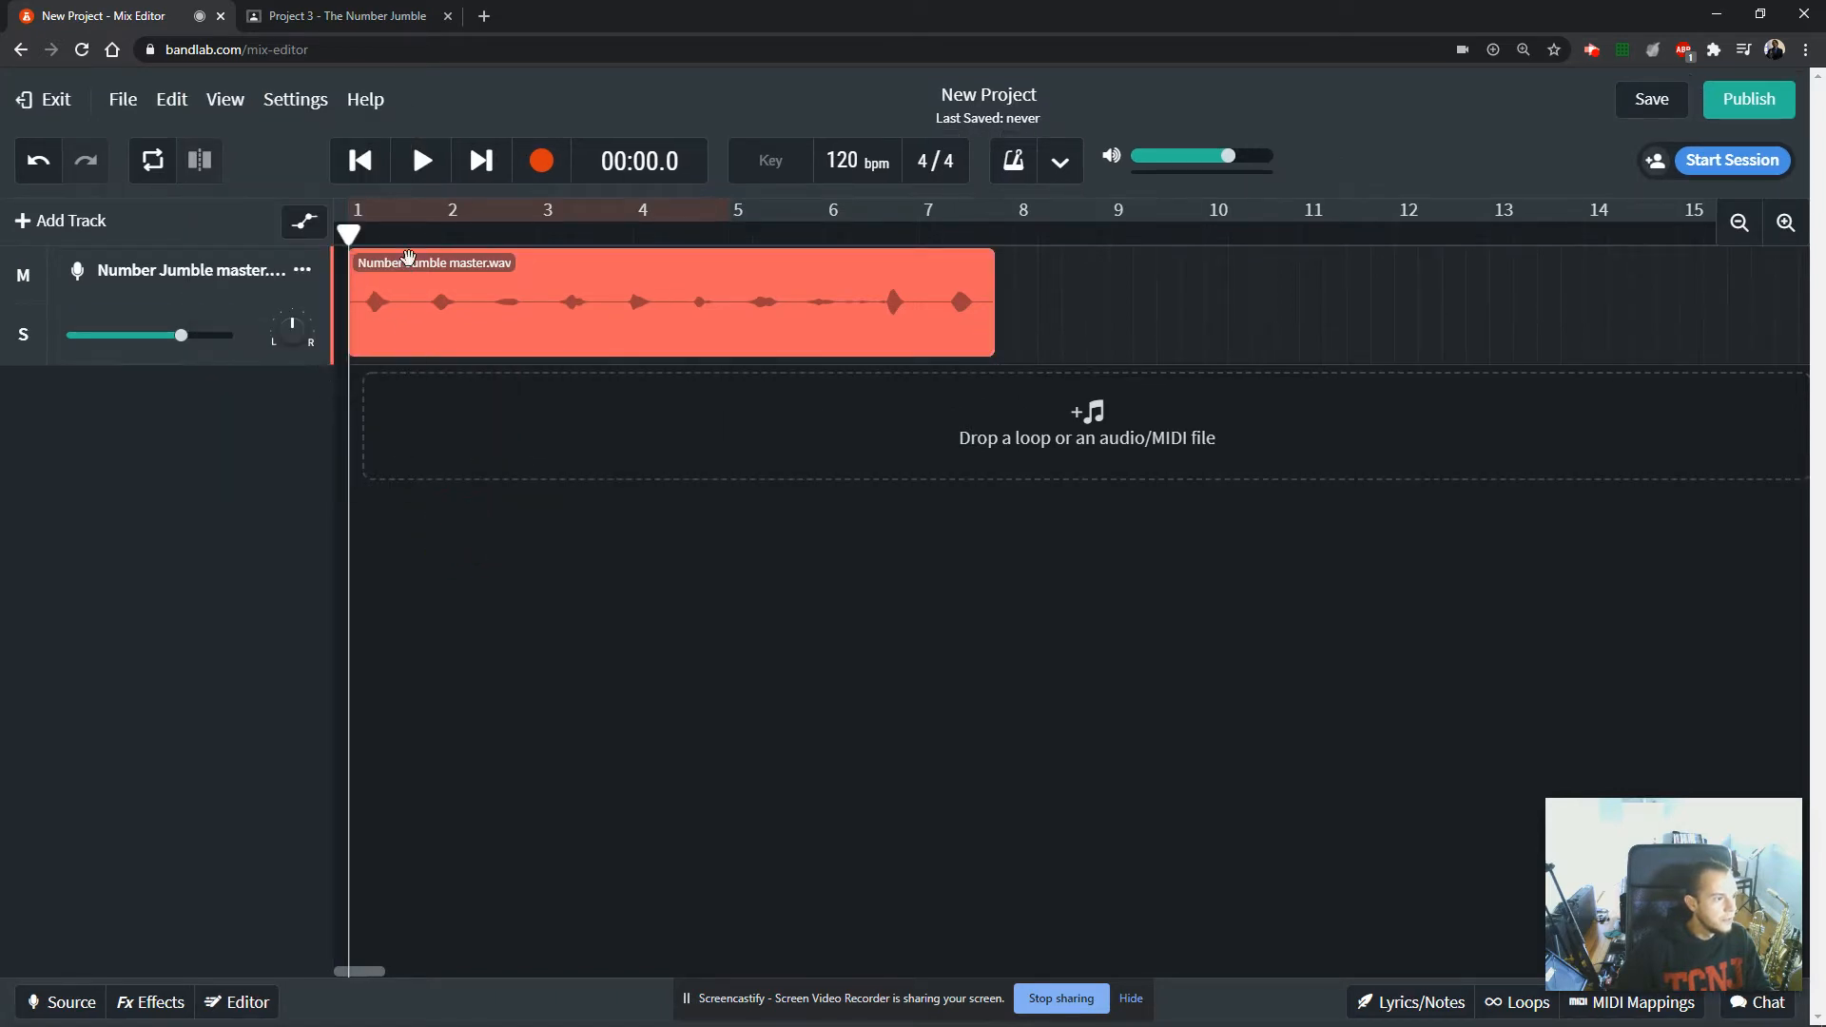
# Play the last part of the reversed clip, from beyond bar 5 through to its end.
pyautogui.moveTo(347, 232); pyautogui.dragTo(765, 238)
pyautogui.click(423, 161)
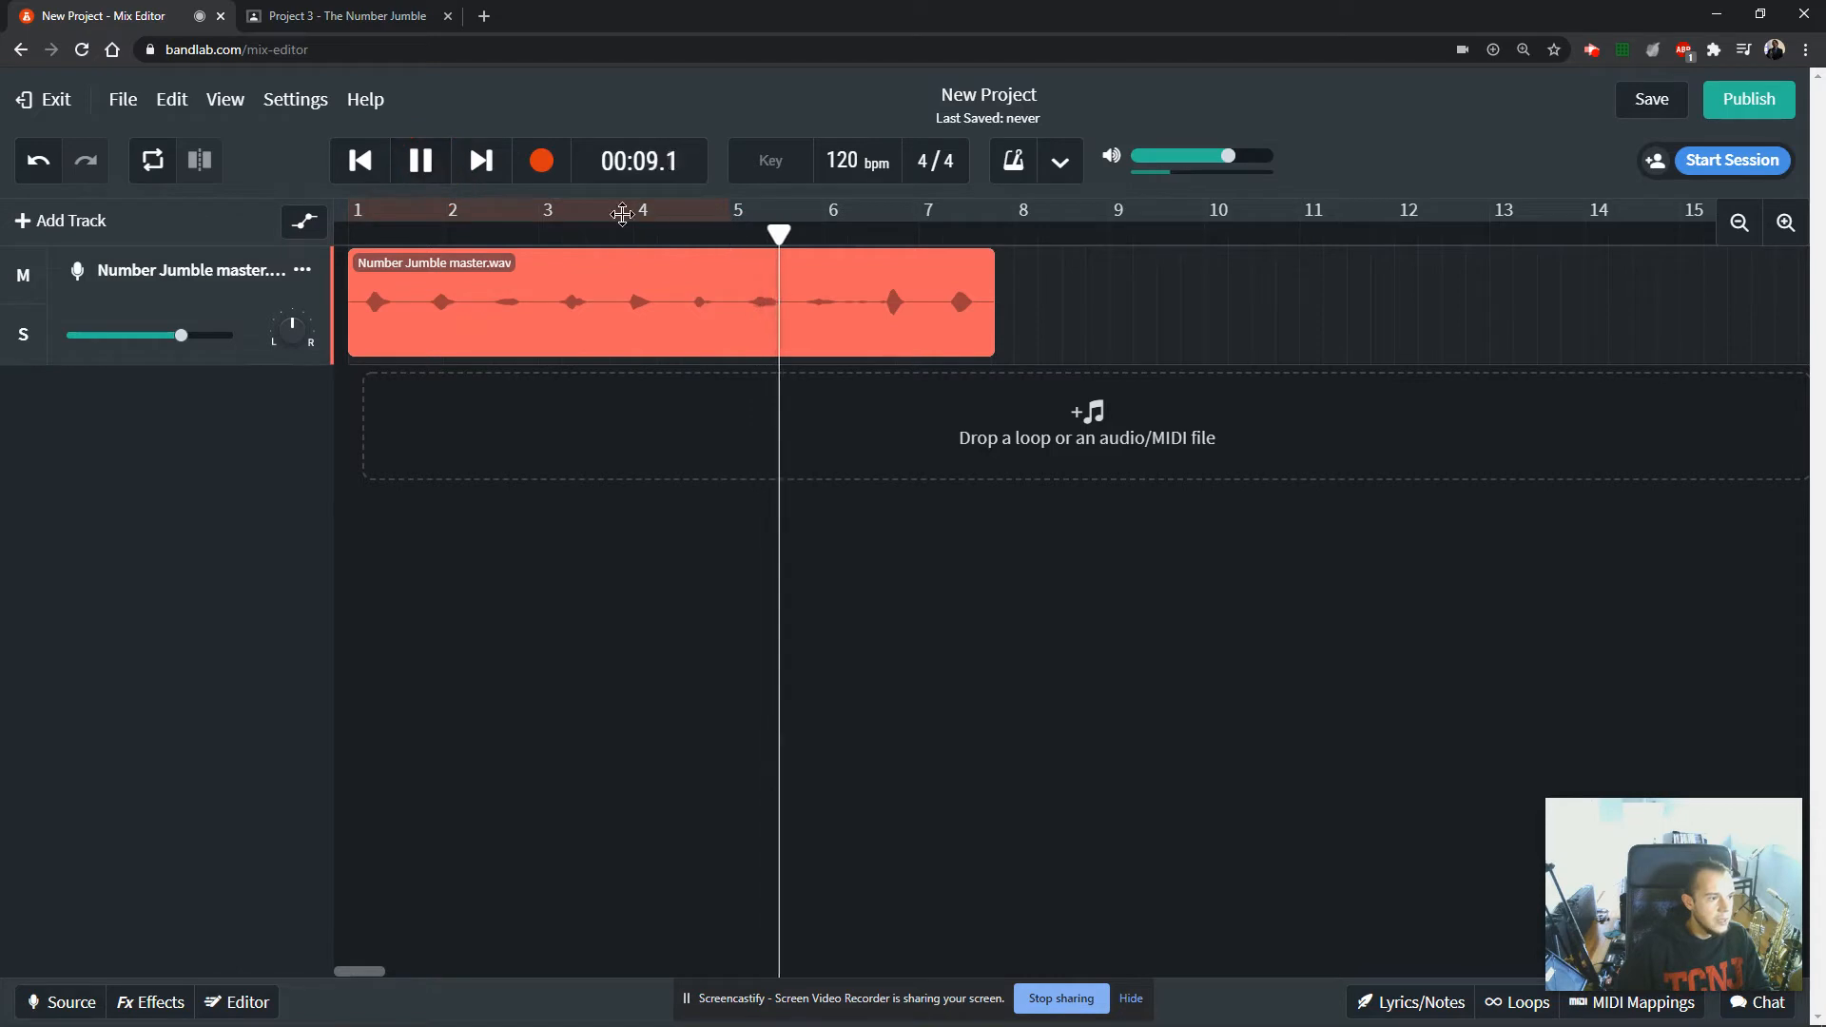
pyautogui.click(423, 161)
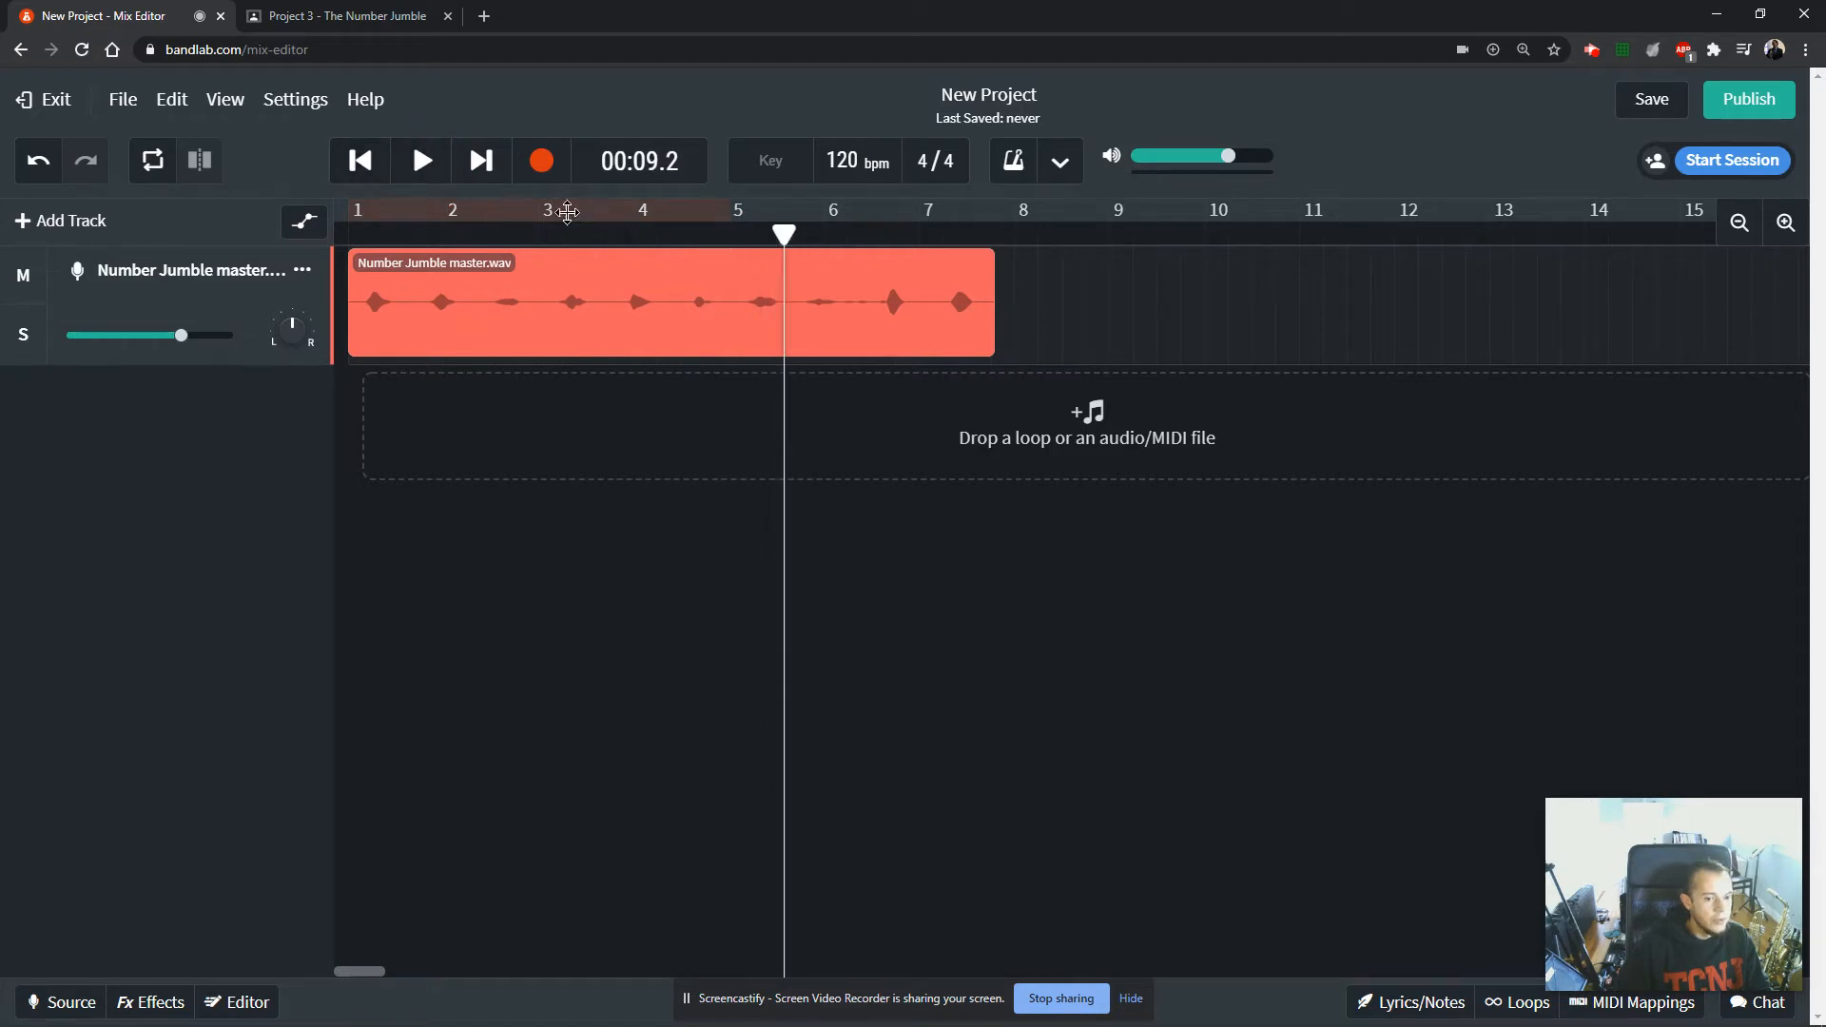
pyautogui.press('space')
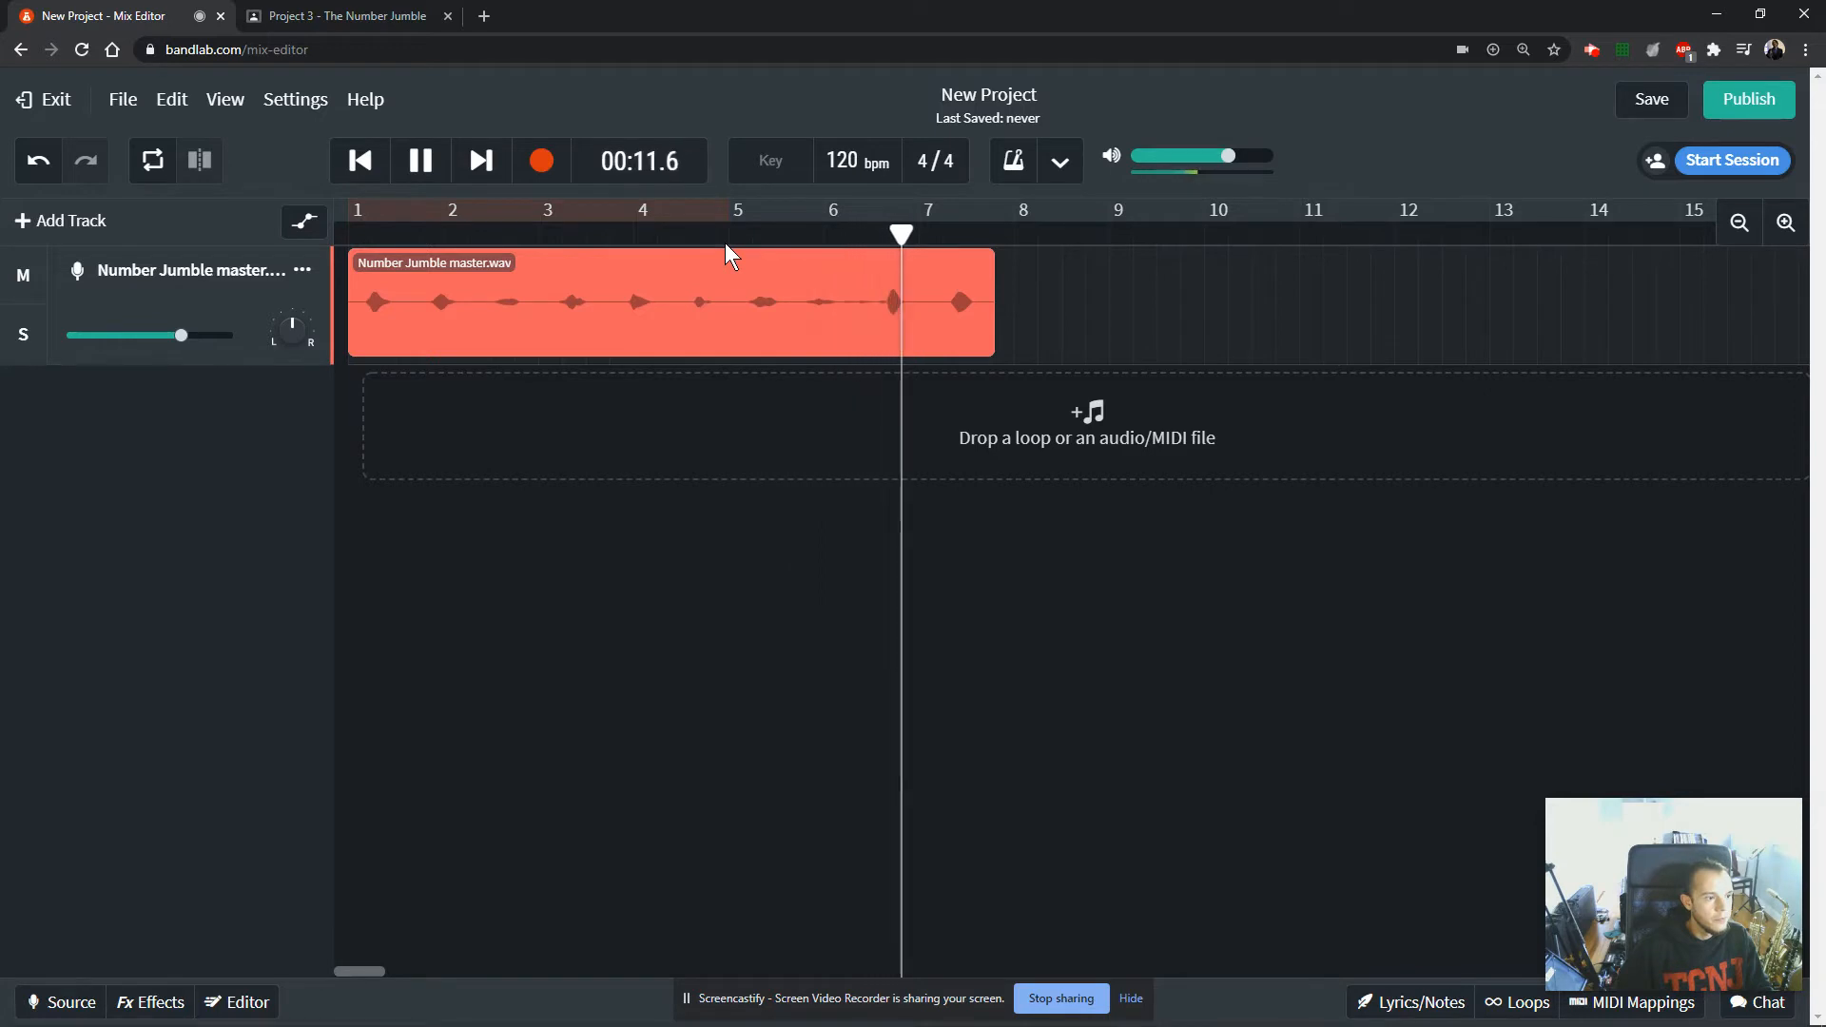
pyautogui.press('space')
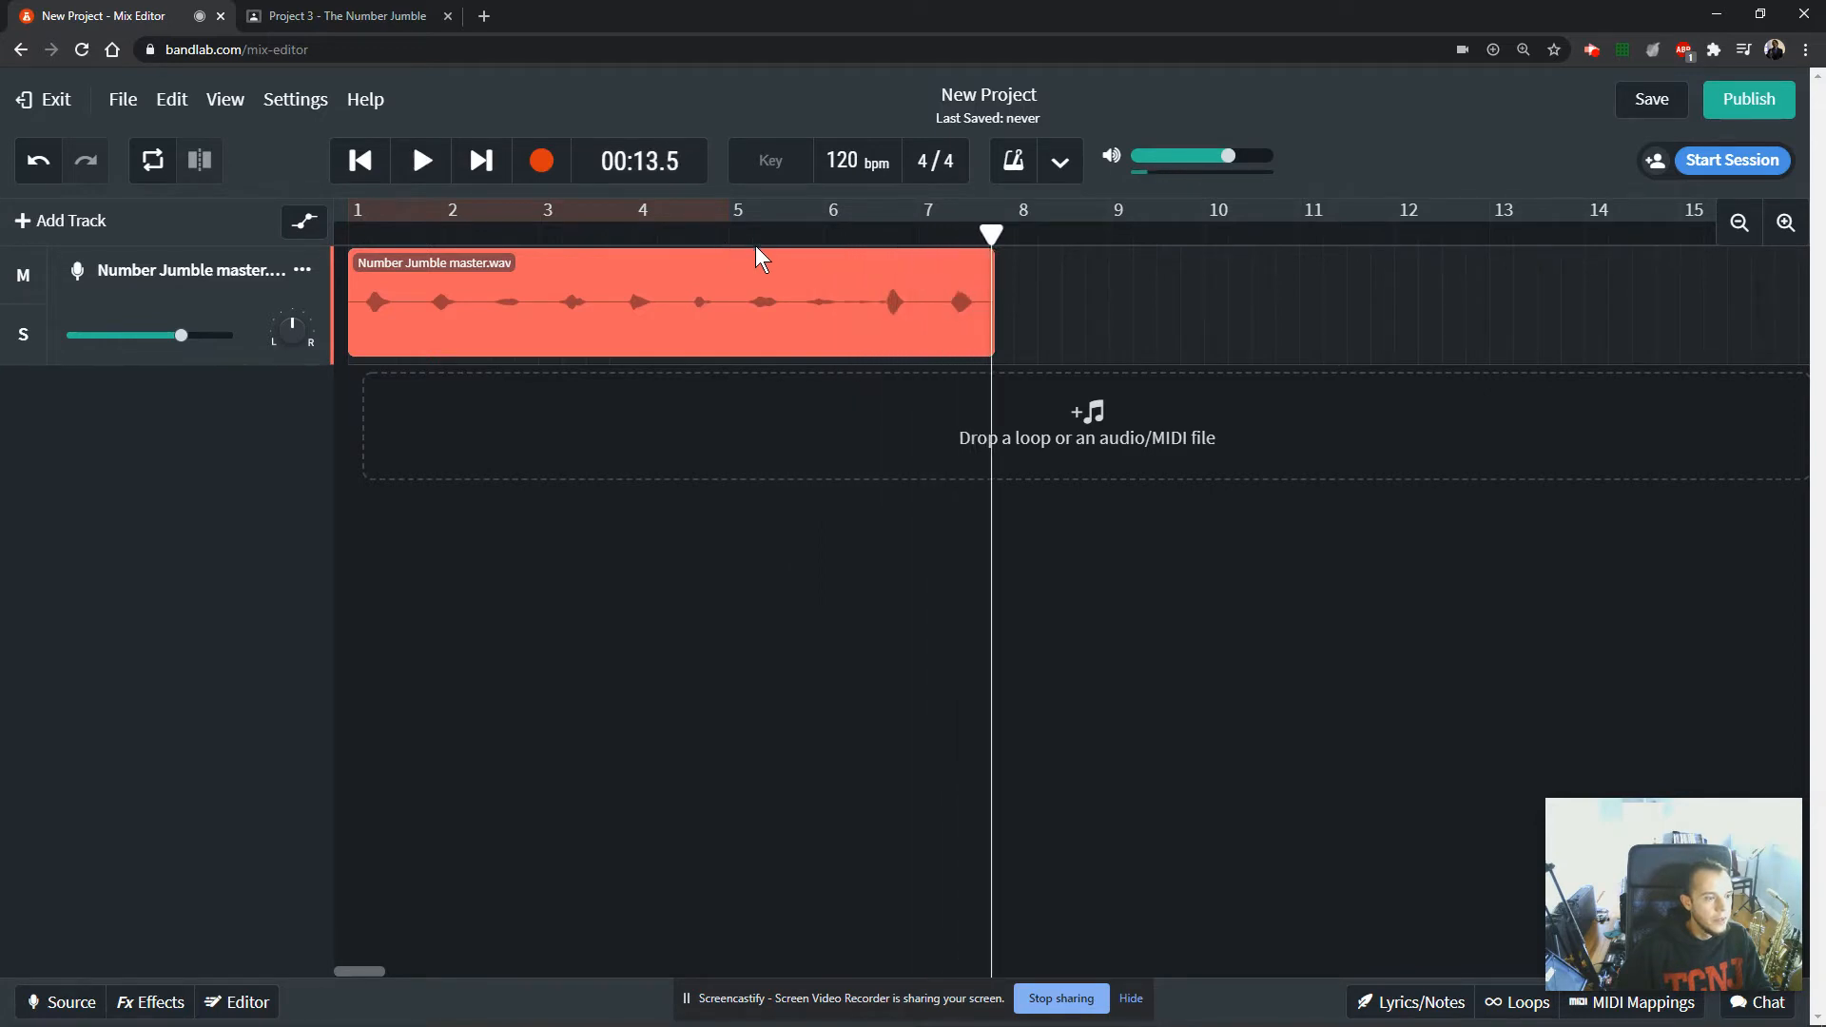
# Split the reversed clip after each of its first four spoken numbers, starting at 00:01.3.
pyautogui.moveTo(994, 229); pyautogui.dragTo(407, 253)
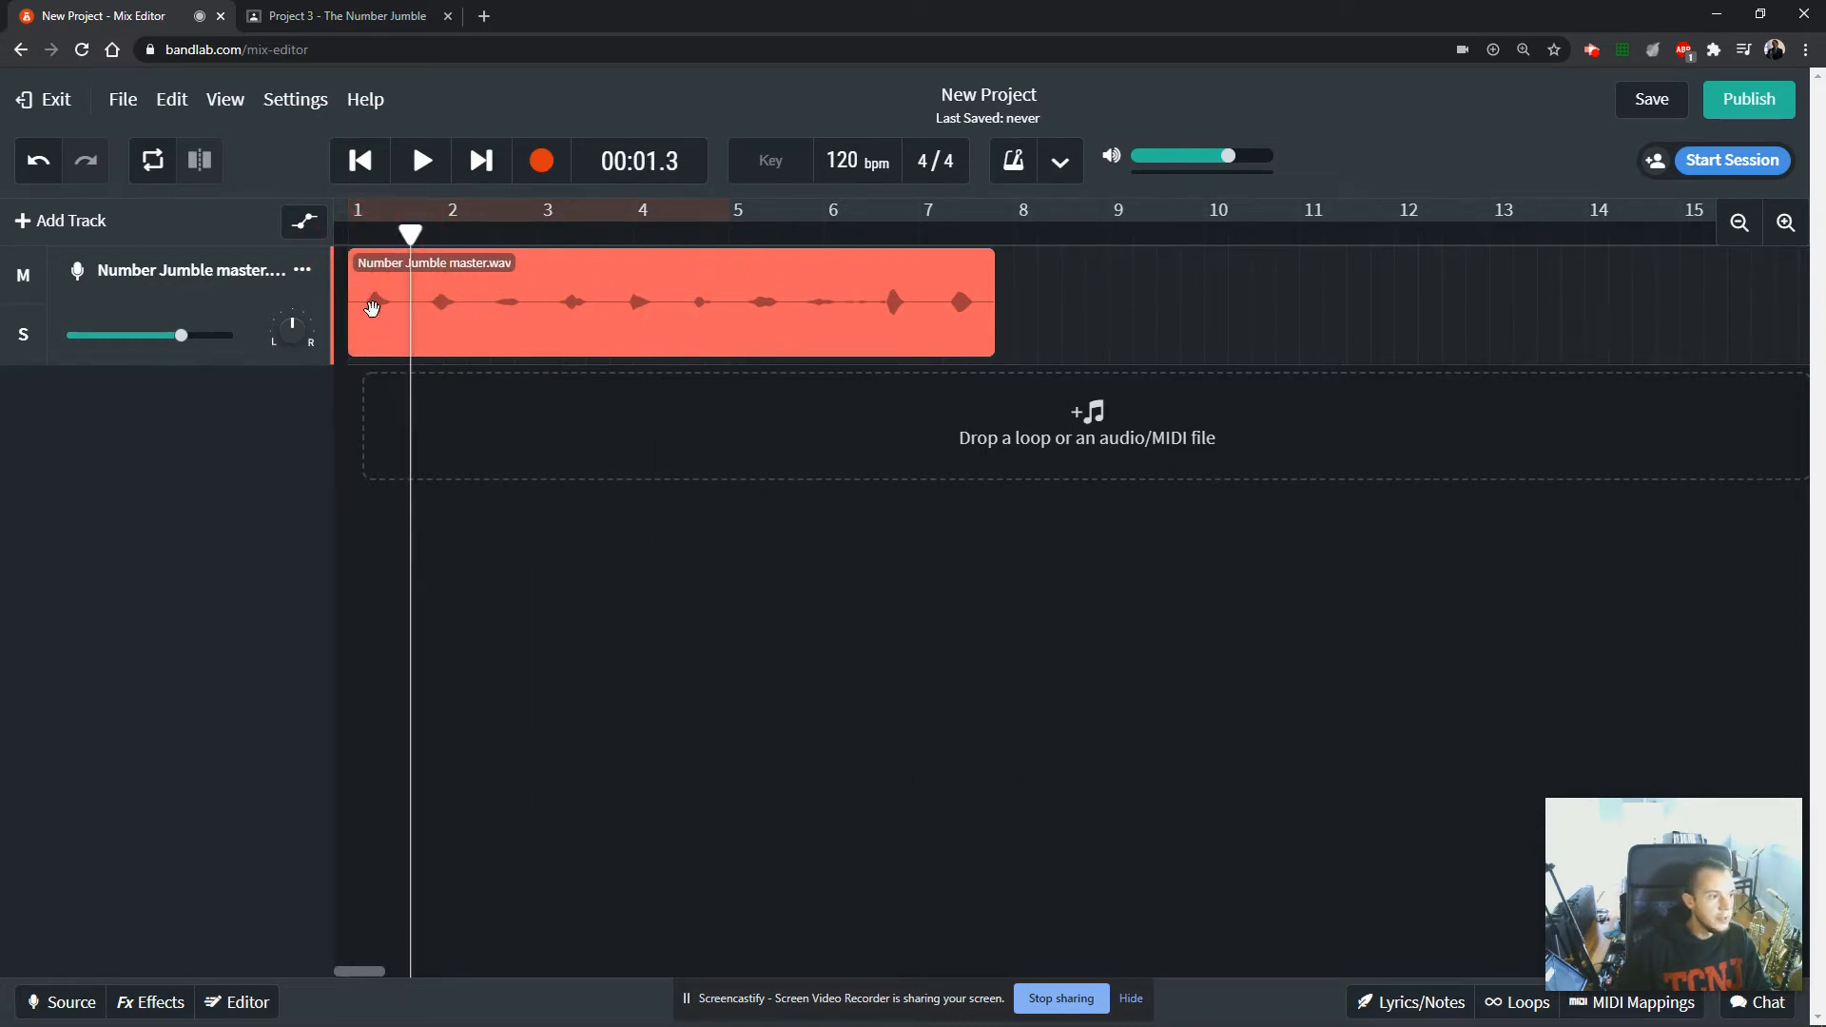
pyautogui.click(380, 307)
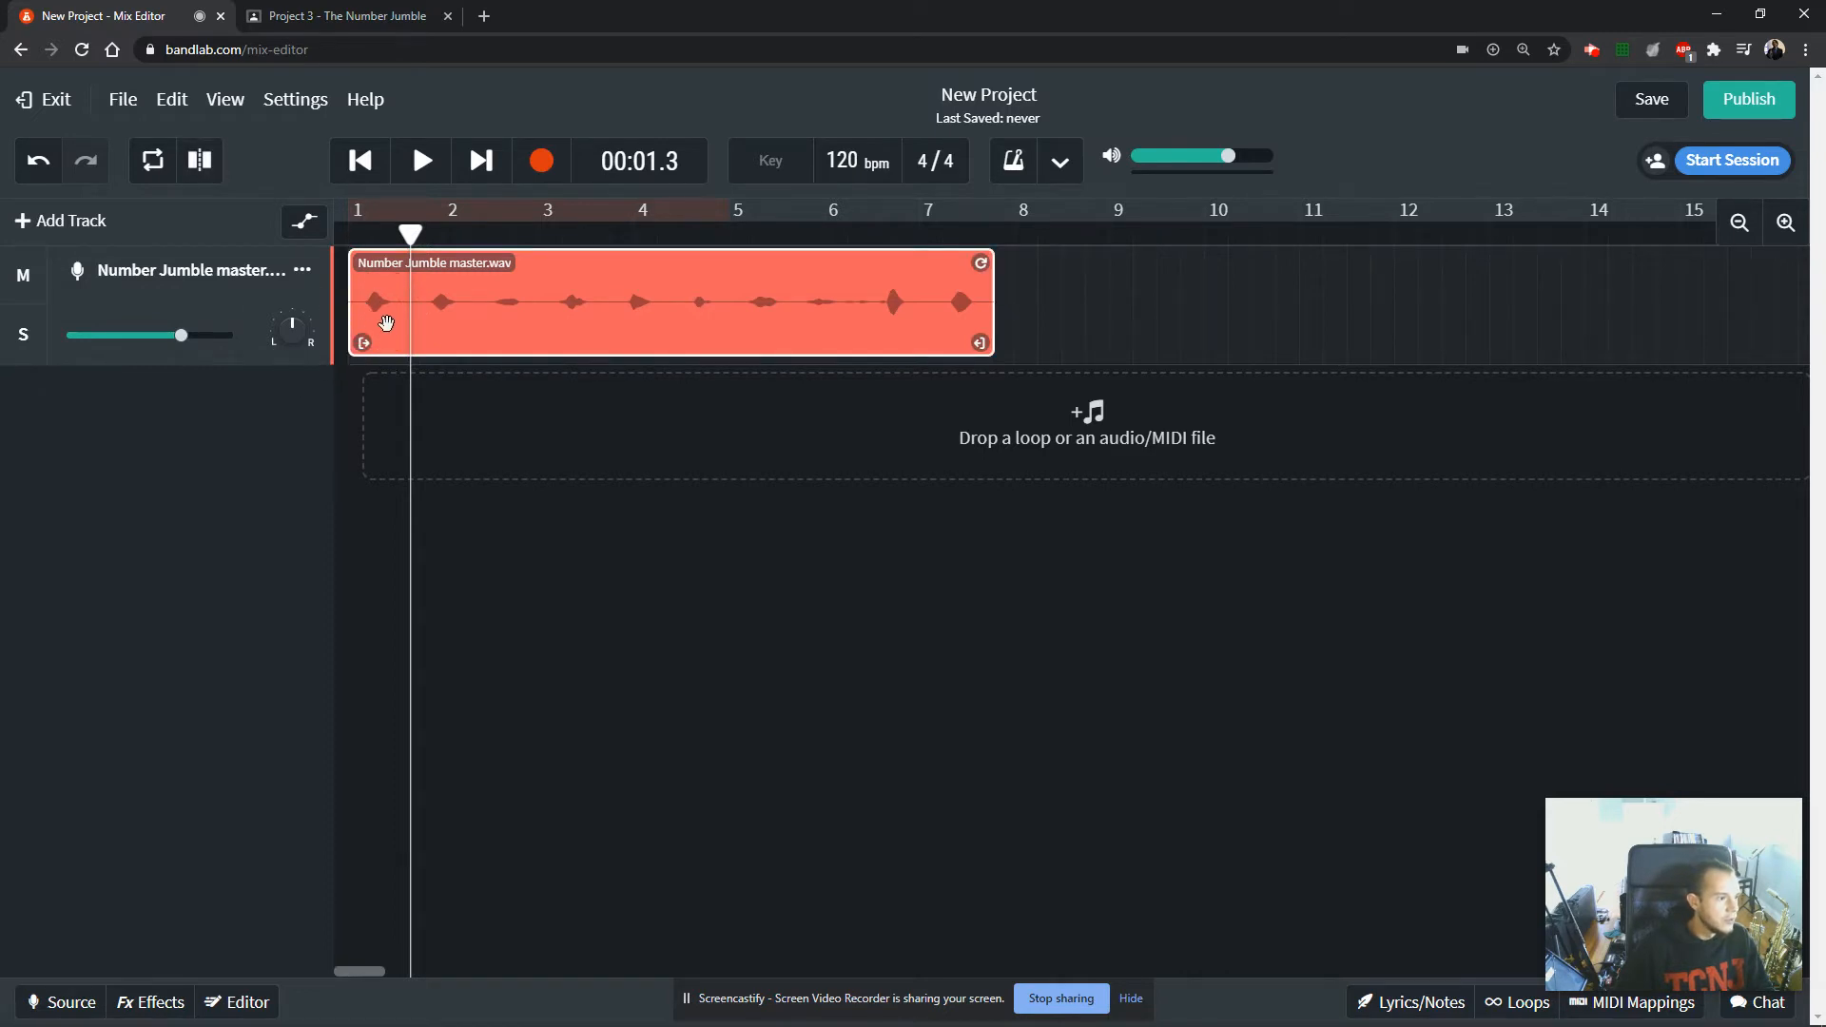
pyautogui.scroll(3, 391, 306)
pyautogui.scroll(2, 391, 314)
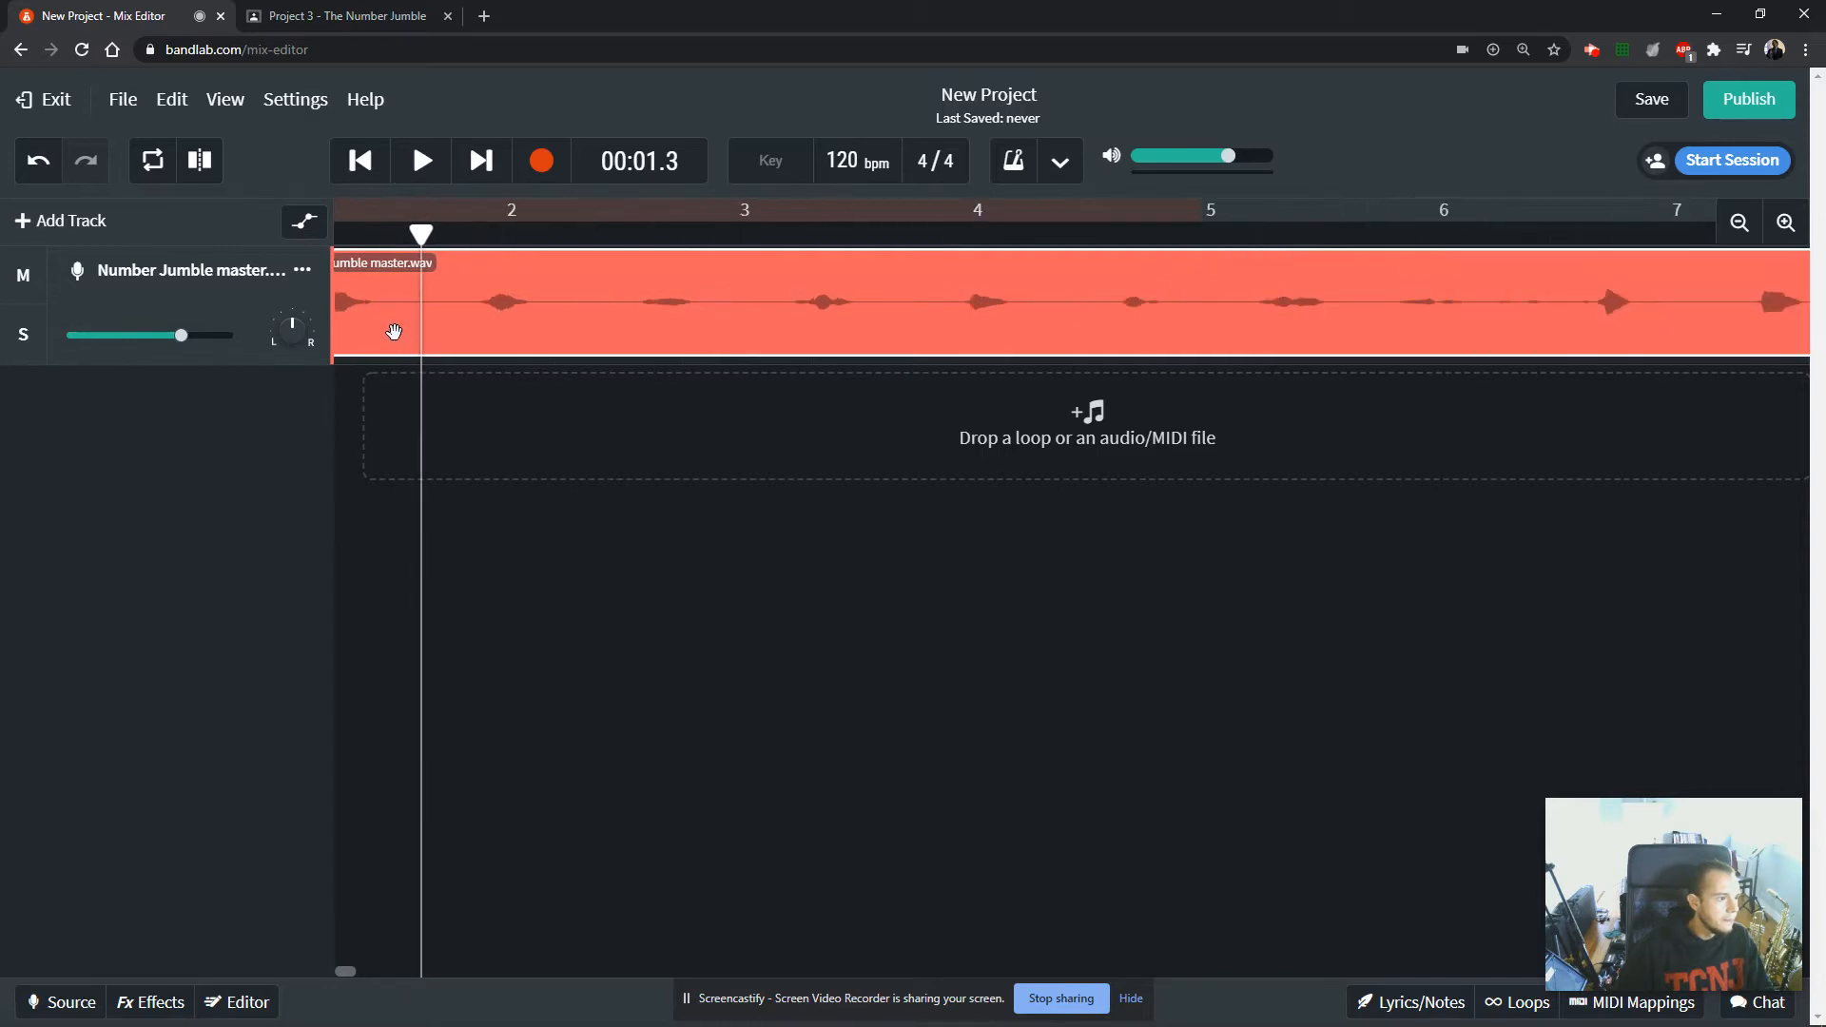
pyautogui.click(336, 971)
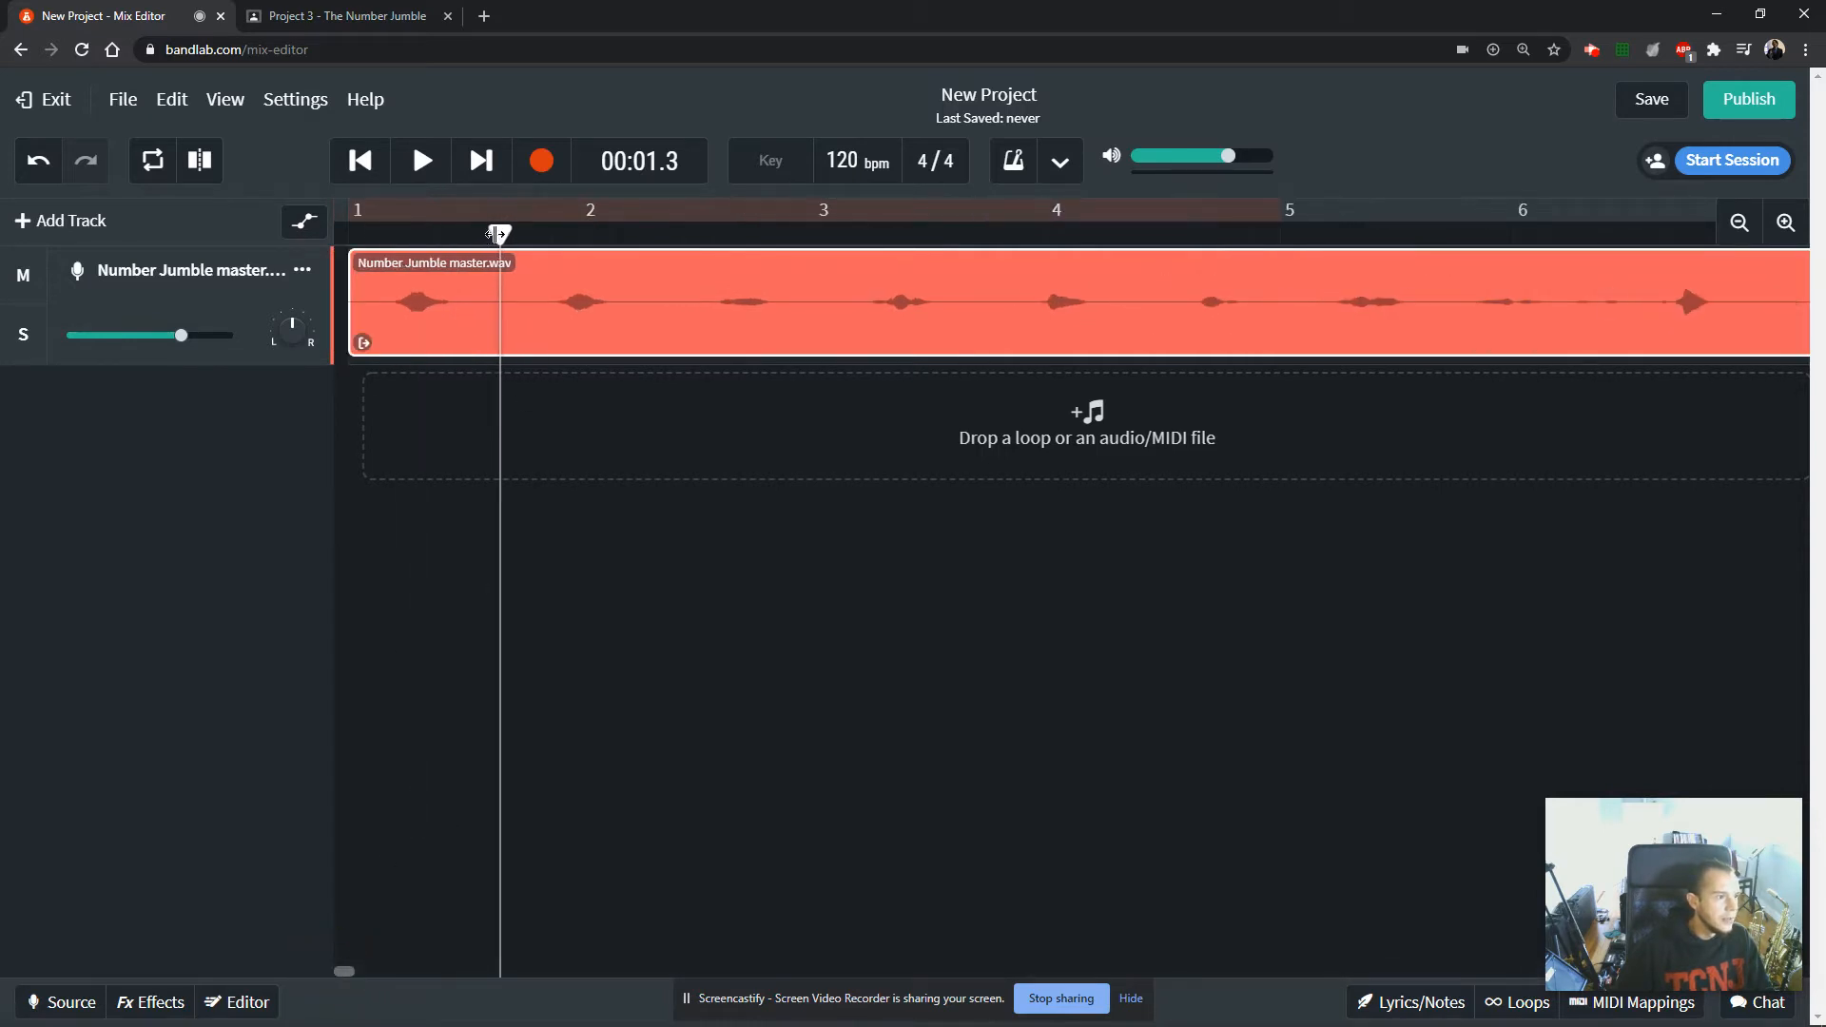
pyautogui.moveTo(500, 233); pyautogui.dragTo(844, 233)
pyautogui.click(198, 160)
pyautogui.click(202, 162)
pyautogui.click(199, 162)
pyautogui.click(200, 162)
# Select the first four number clips one by one to check that each is a separate region.
pyautogui.click(683, 312)
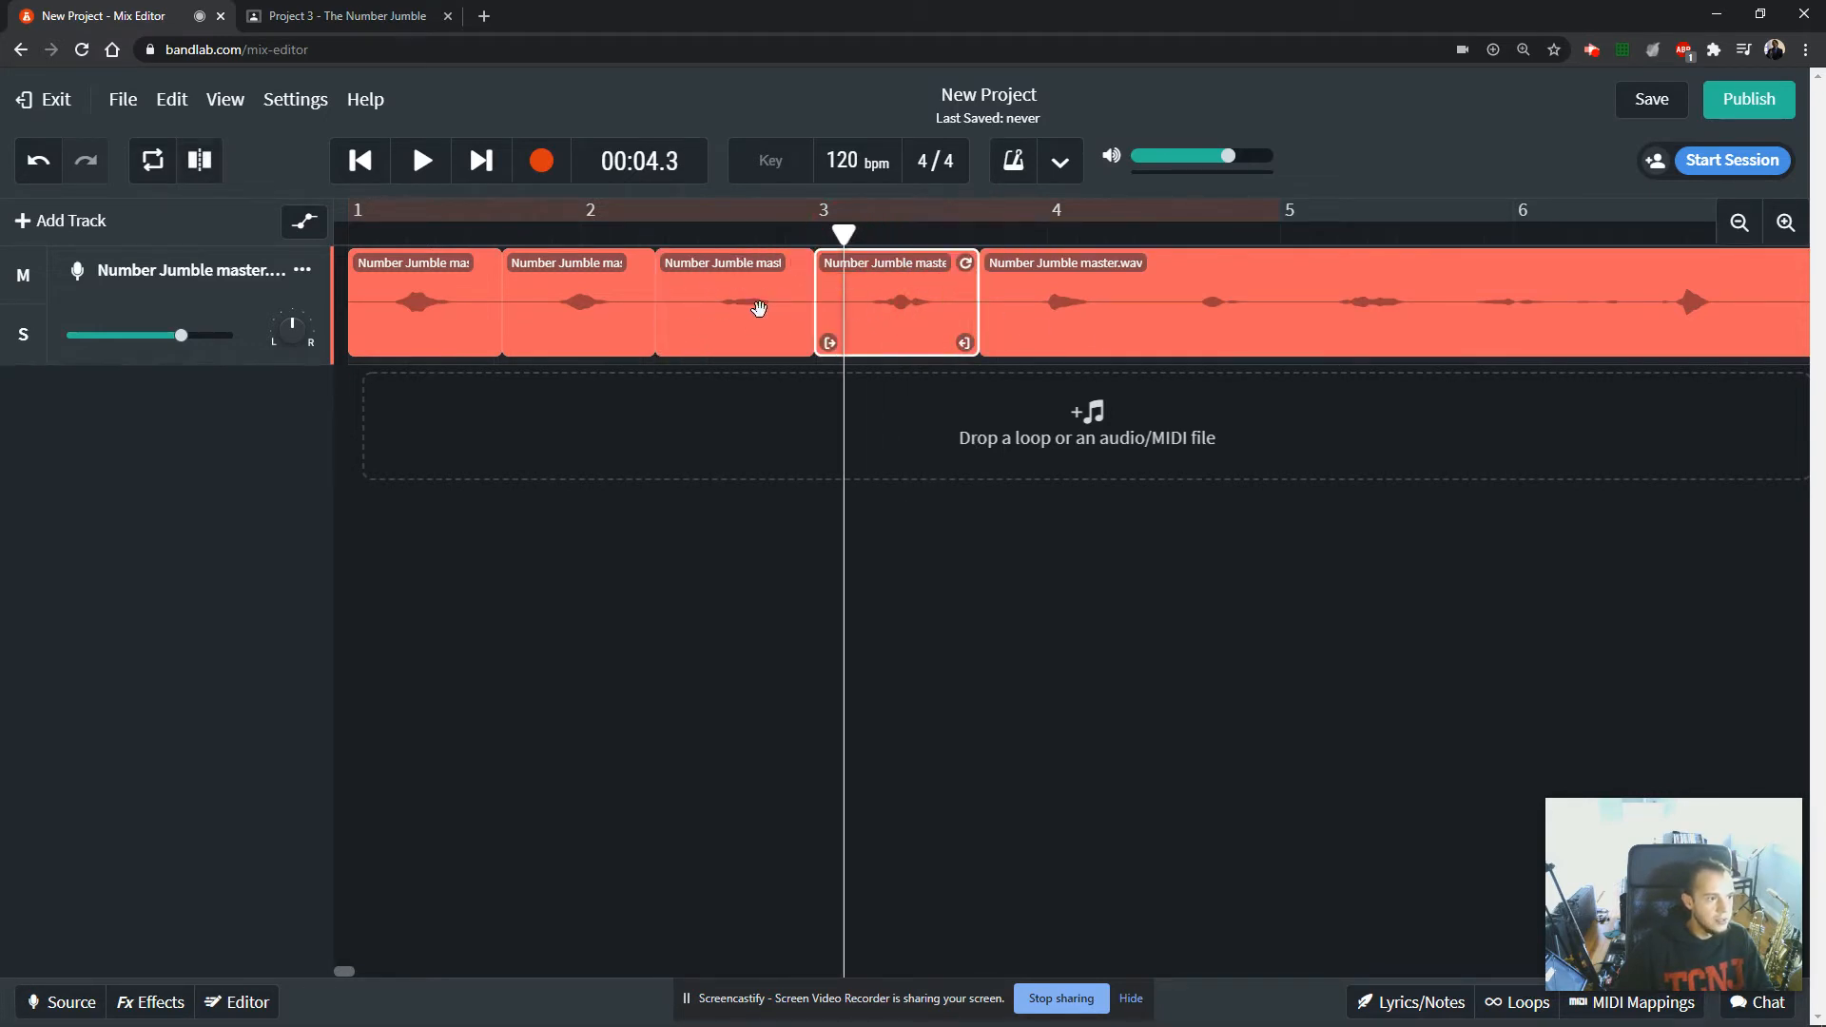
pyautogui.click(616, 319)
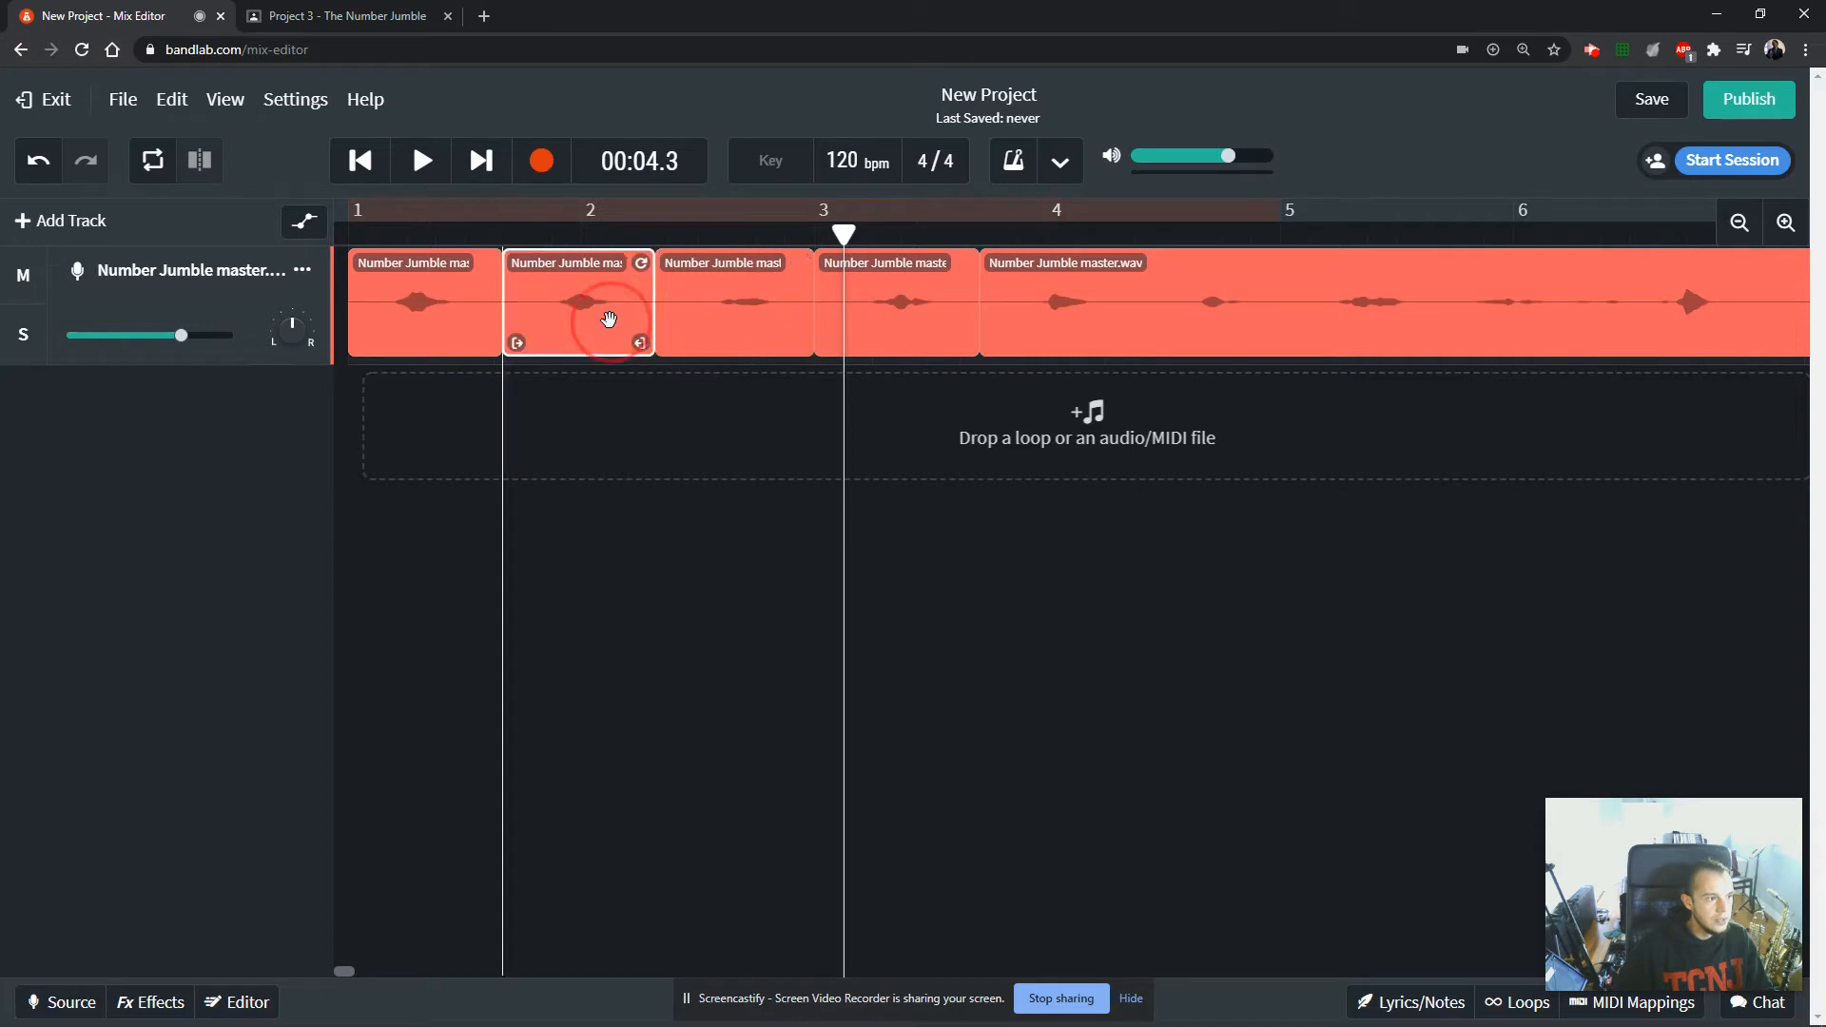
pyautogui.click(440, 315)
pyautogui.click(565, 317)
pyautogui.click(726, 313)
pyautogui.click(928, 307)
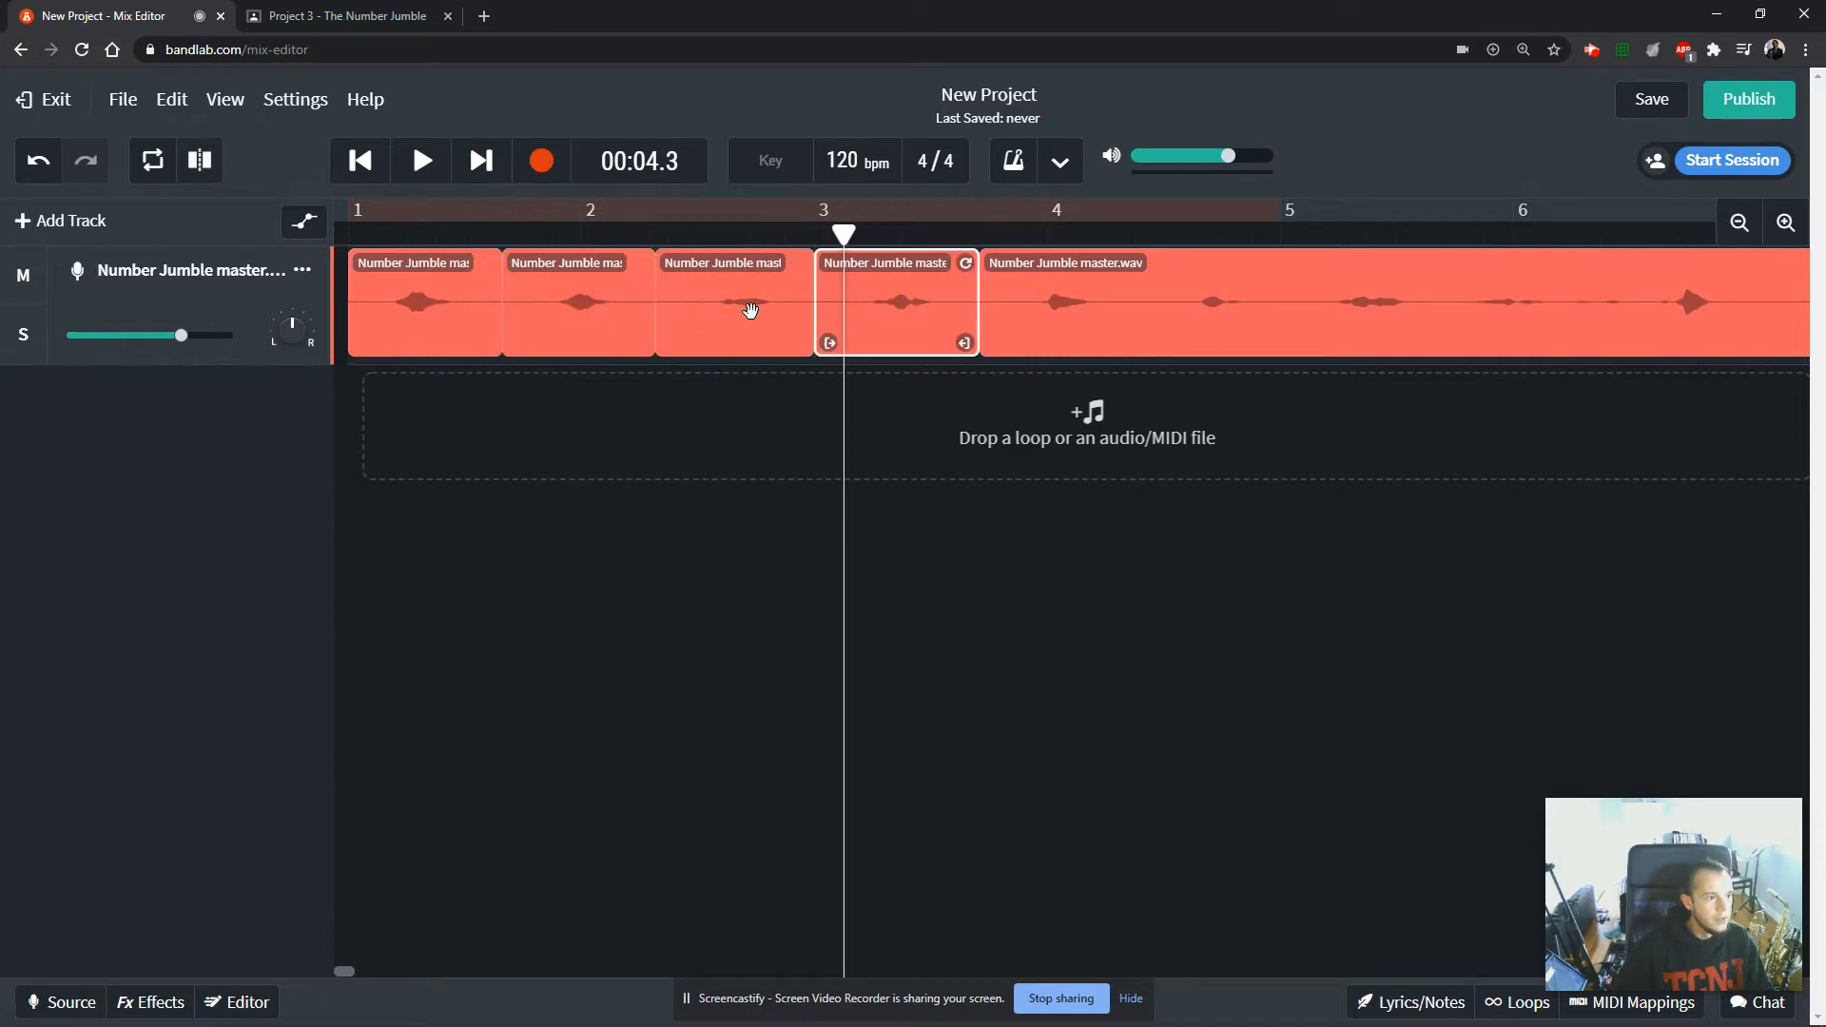
pyautogui.click(746, 300)
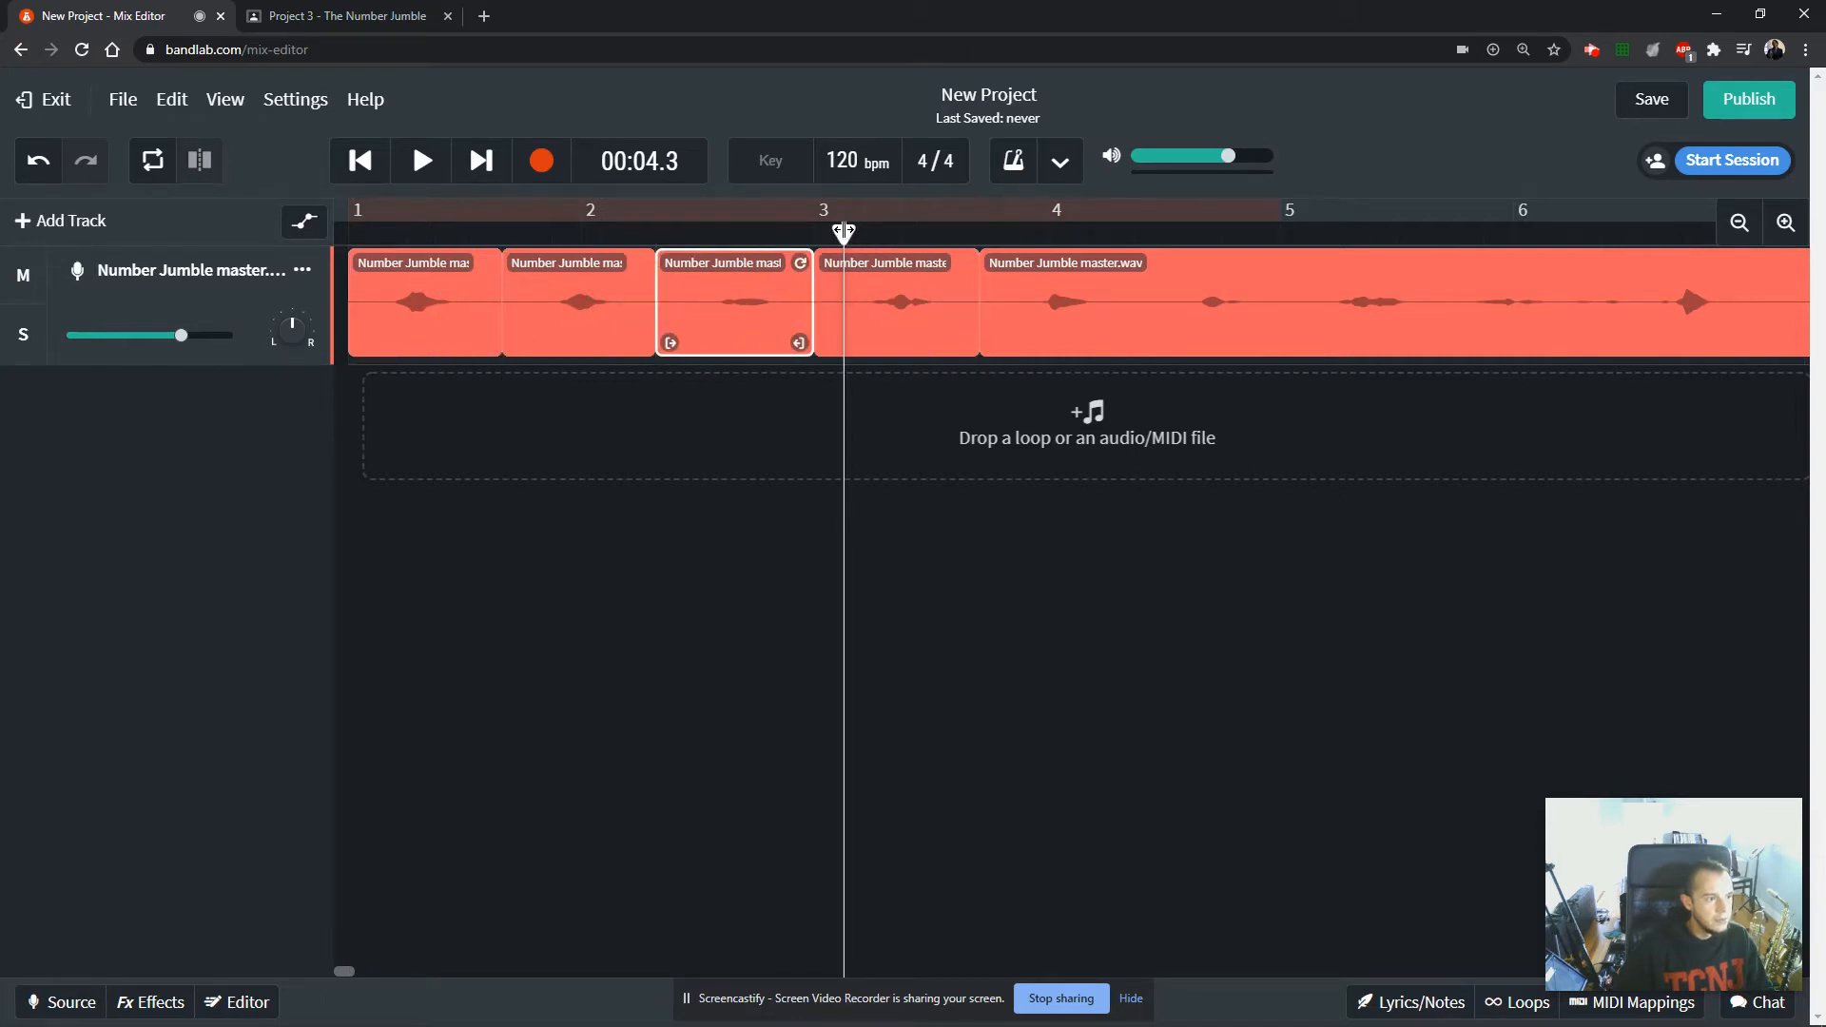
# Split the remaining audio at 00:06.8, in the silence after the fifth number.
pyautogui.moveTo(844, 231); pyautogui.dragTo(1154, 233)
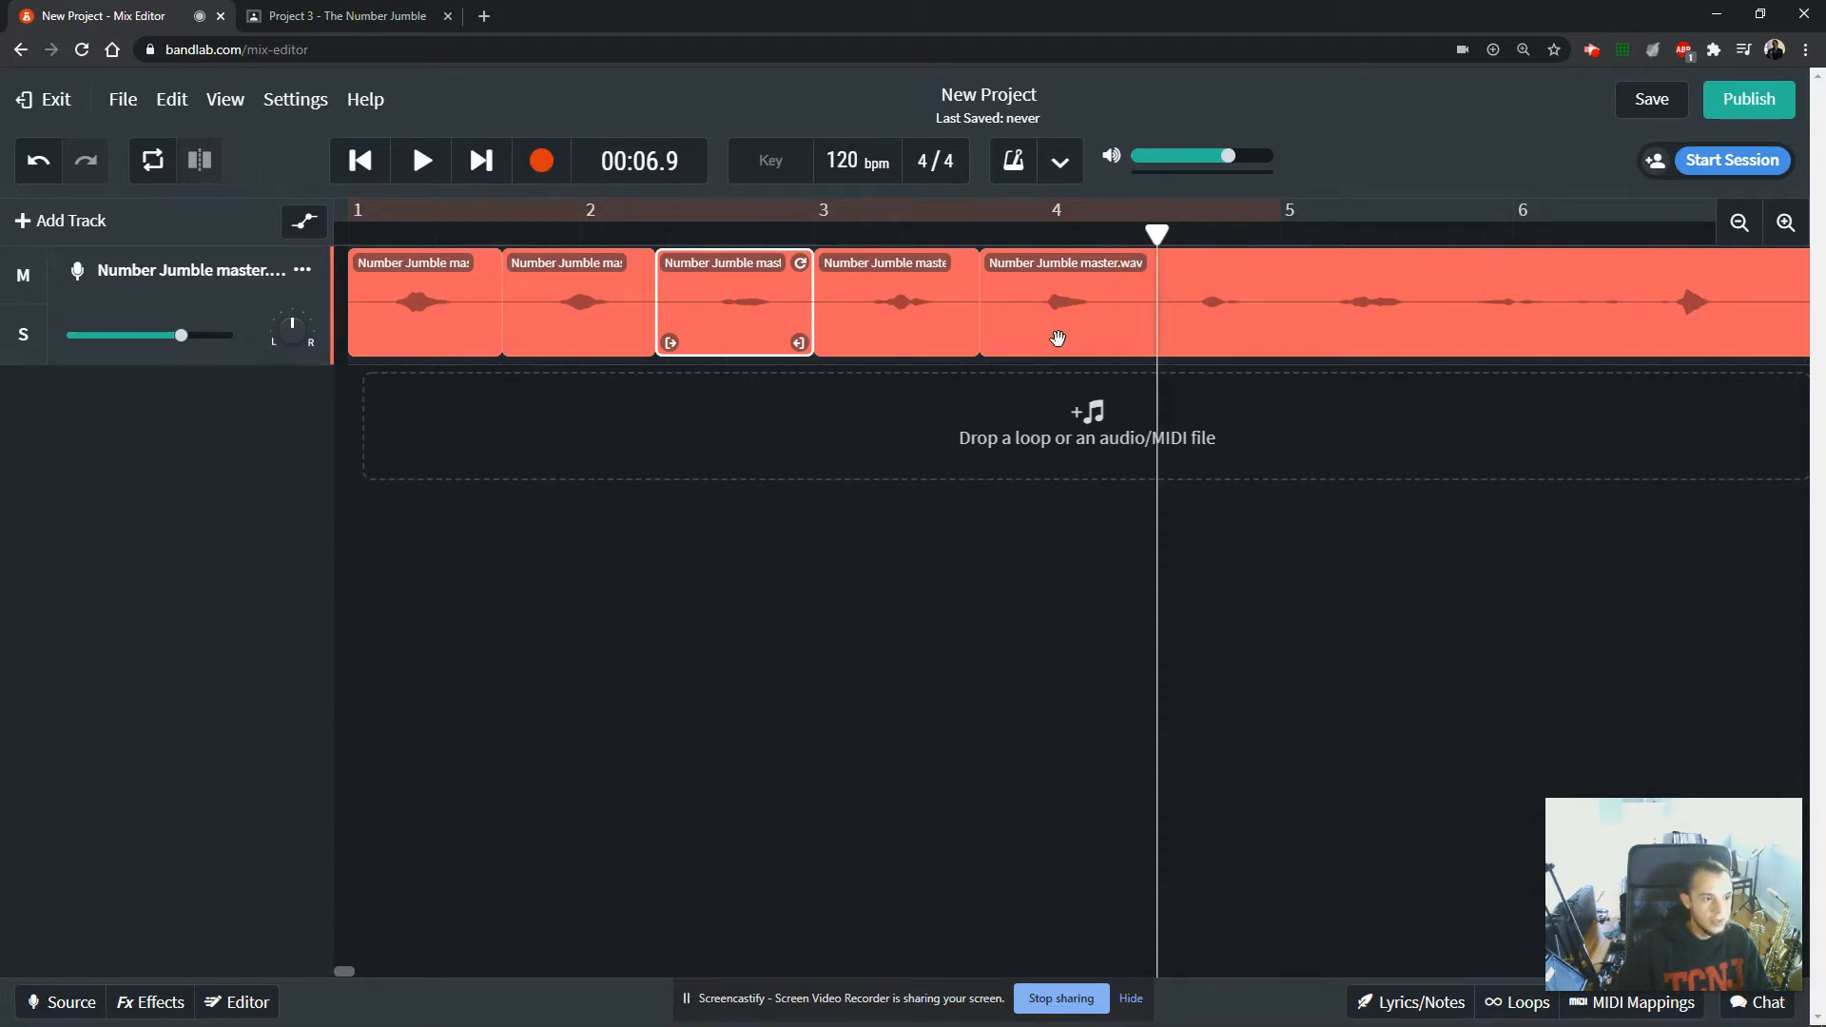
pyautogui.click(1057, 339)
pyautogui.moveTo(1081, 327)
pyautogui.mouseDown()
pyautogui.moveTo(1114, 330)
pyautogui.moveTo(1080, 327)
pyautogui.mouseUp()
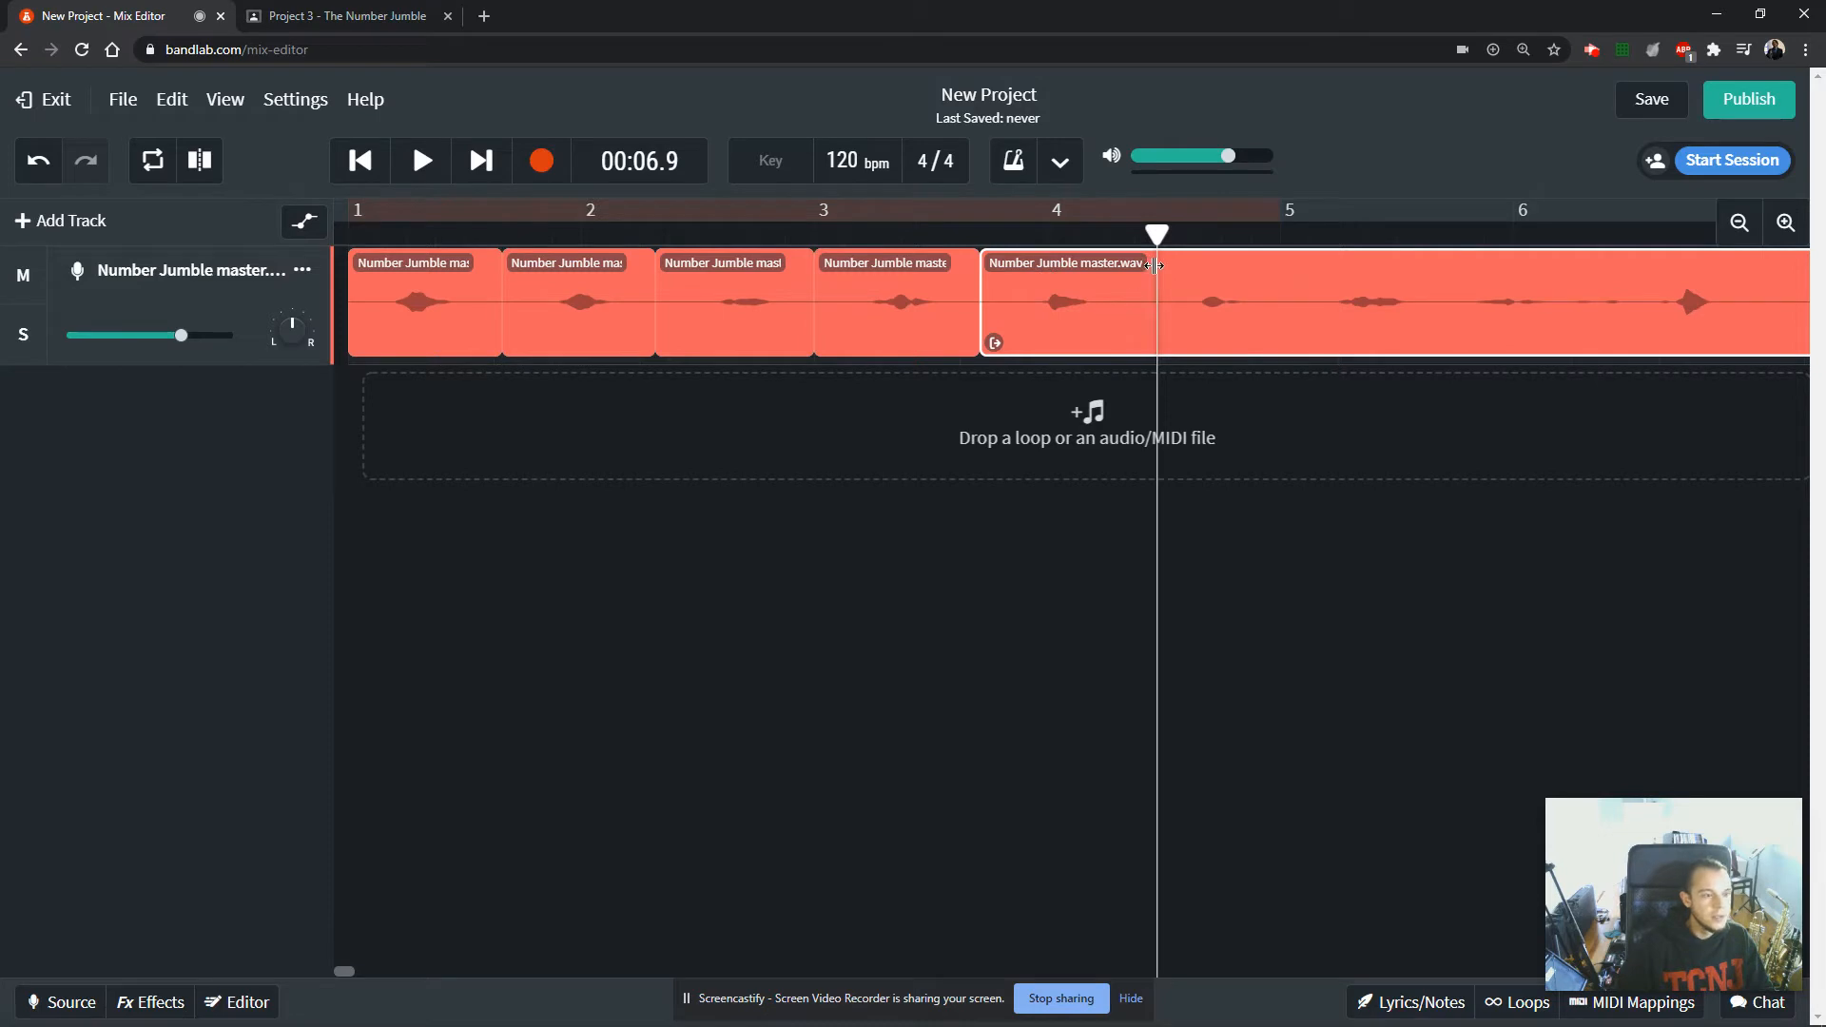
pyautogui.moveTo(1156, 235); pyautogui.dragTo(1133, 236)
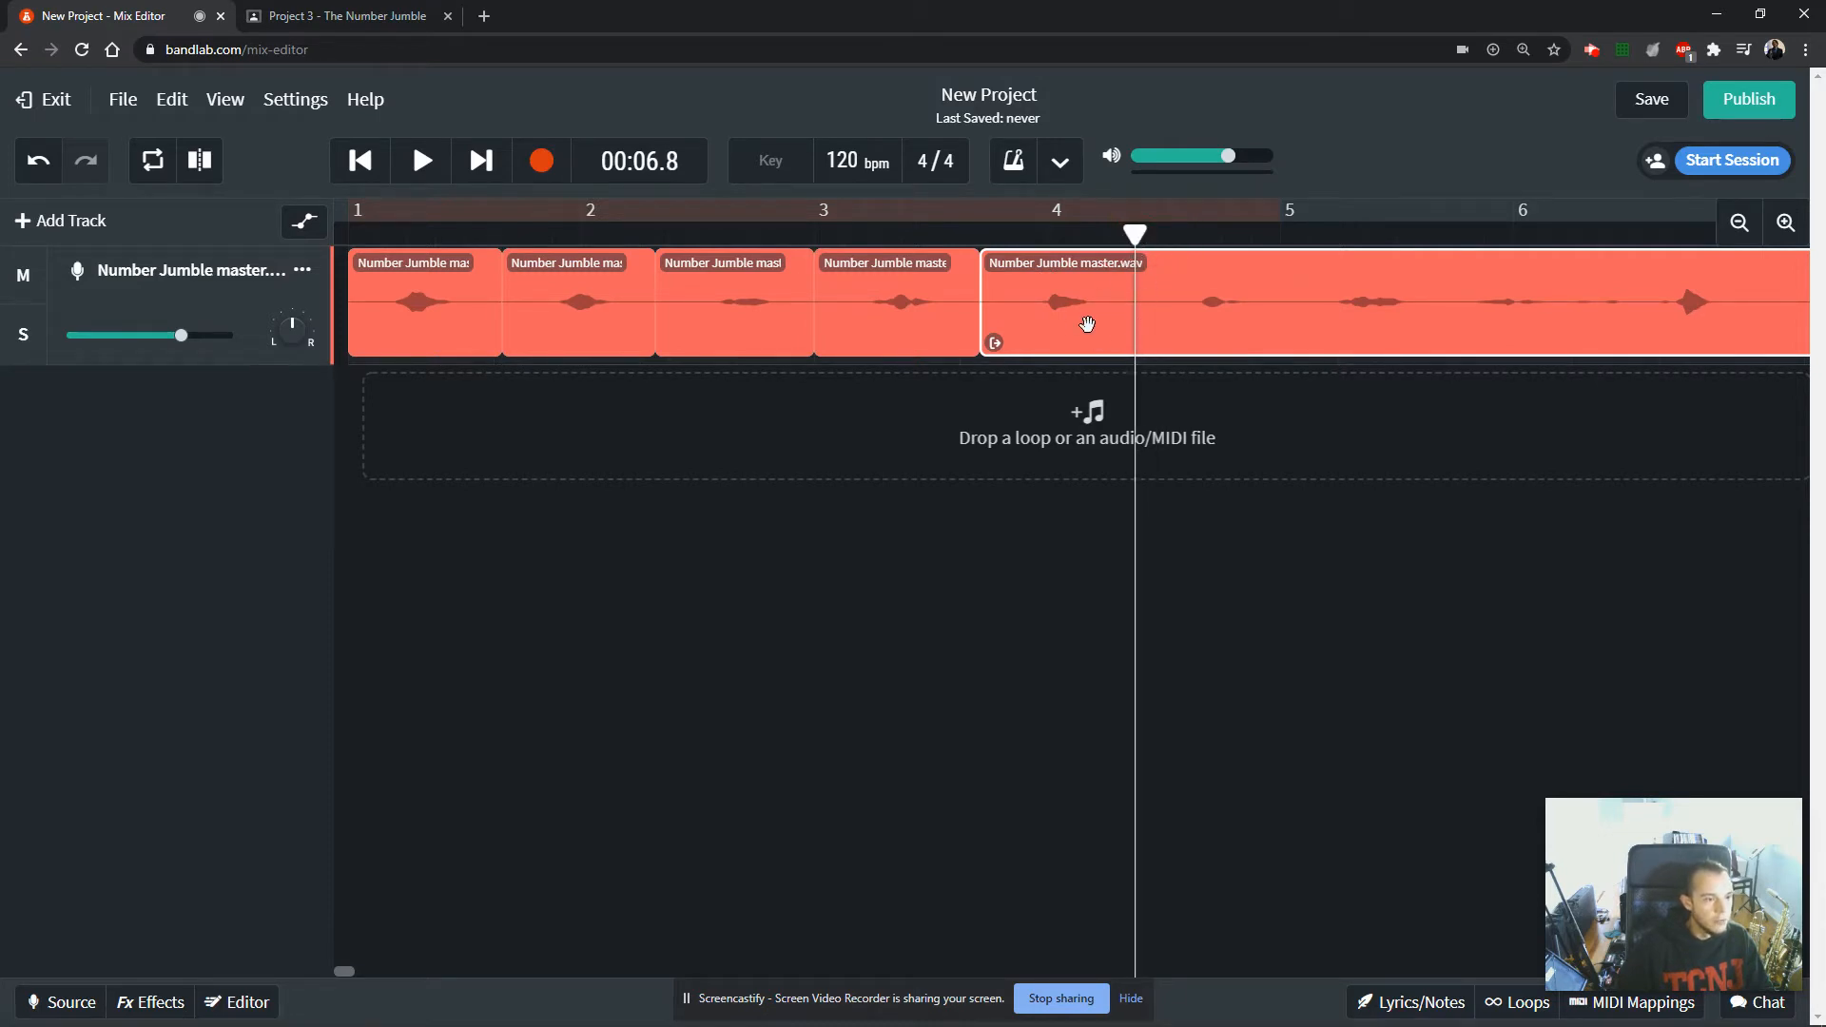
pyautogui.click(204, 167)
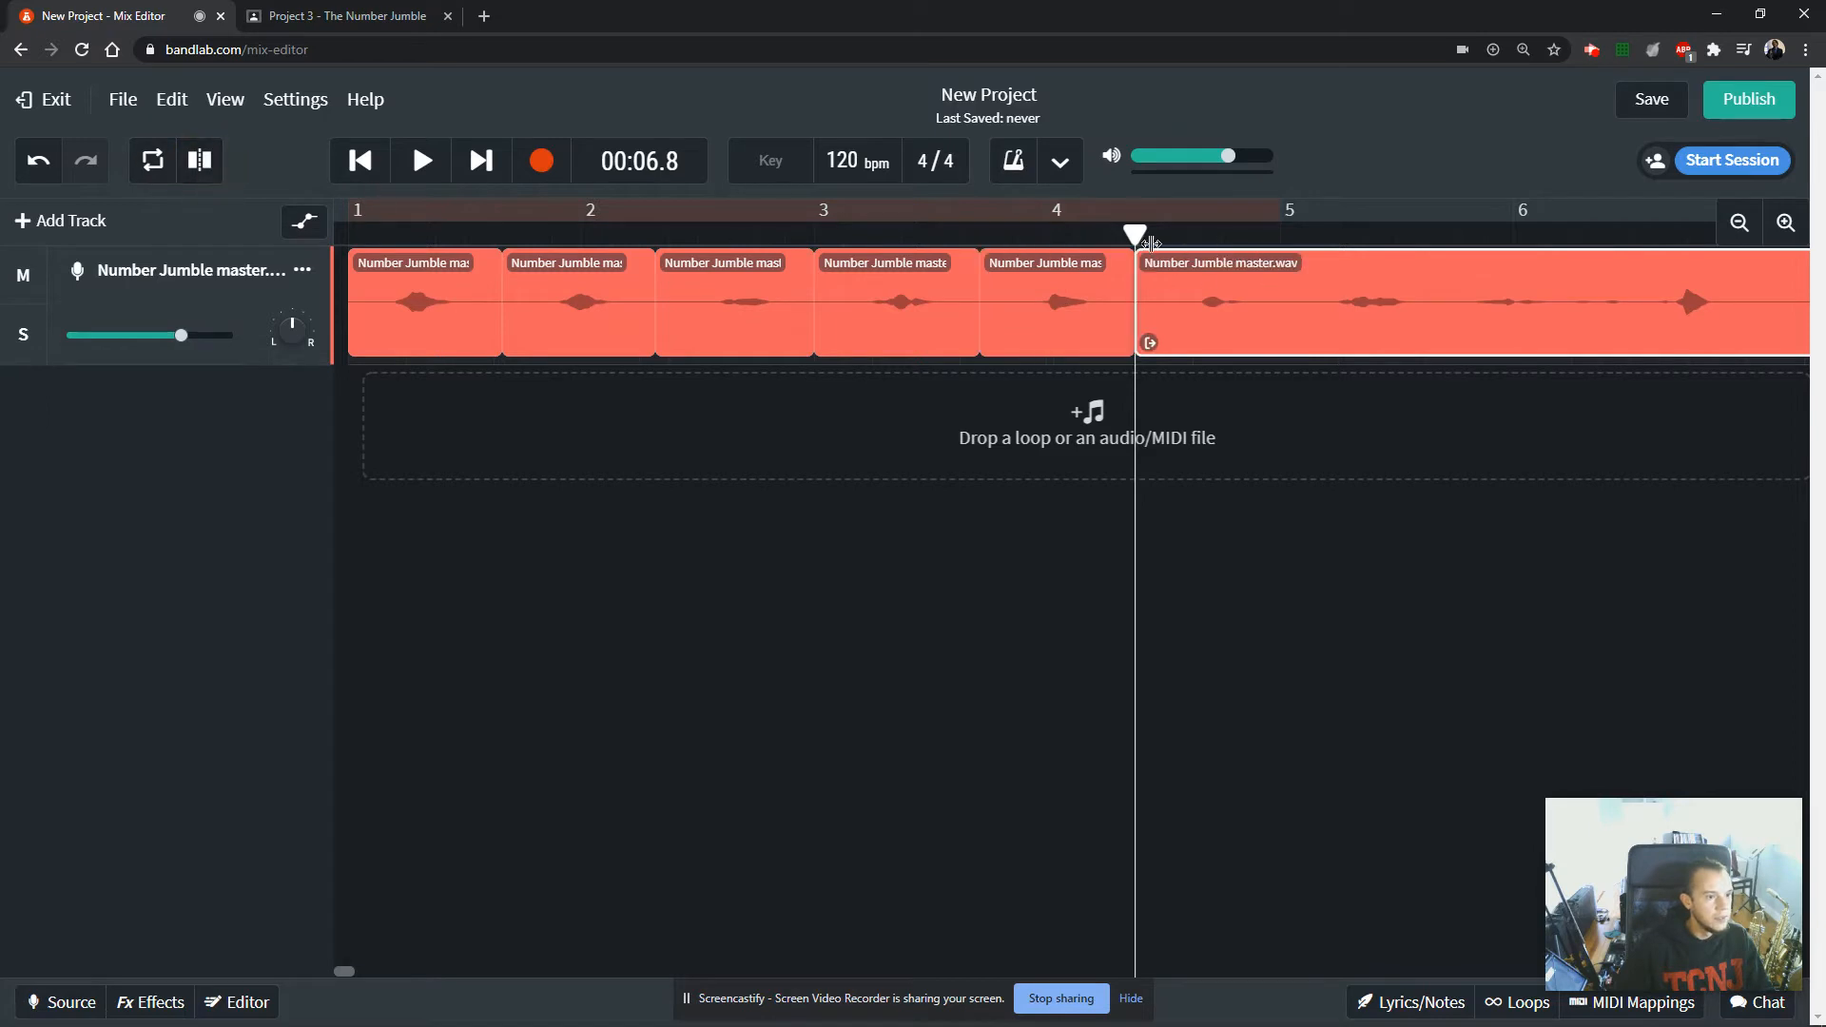
# Split the remaining audio in the silences after the sixth and seventh numbers.
pyautogui.moveTo(1134, 235); pyautogui.dragTo(1461, 235)
pyautogui.click(204, 159)
pyautogui.click(202, 160)
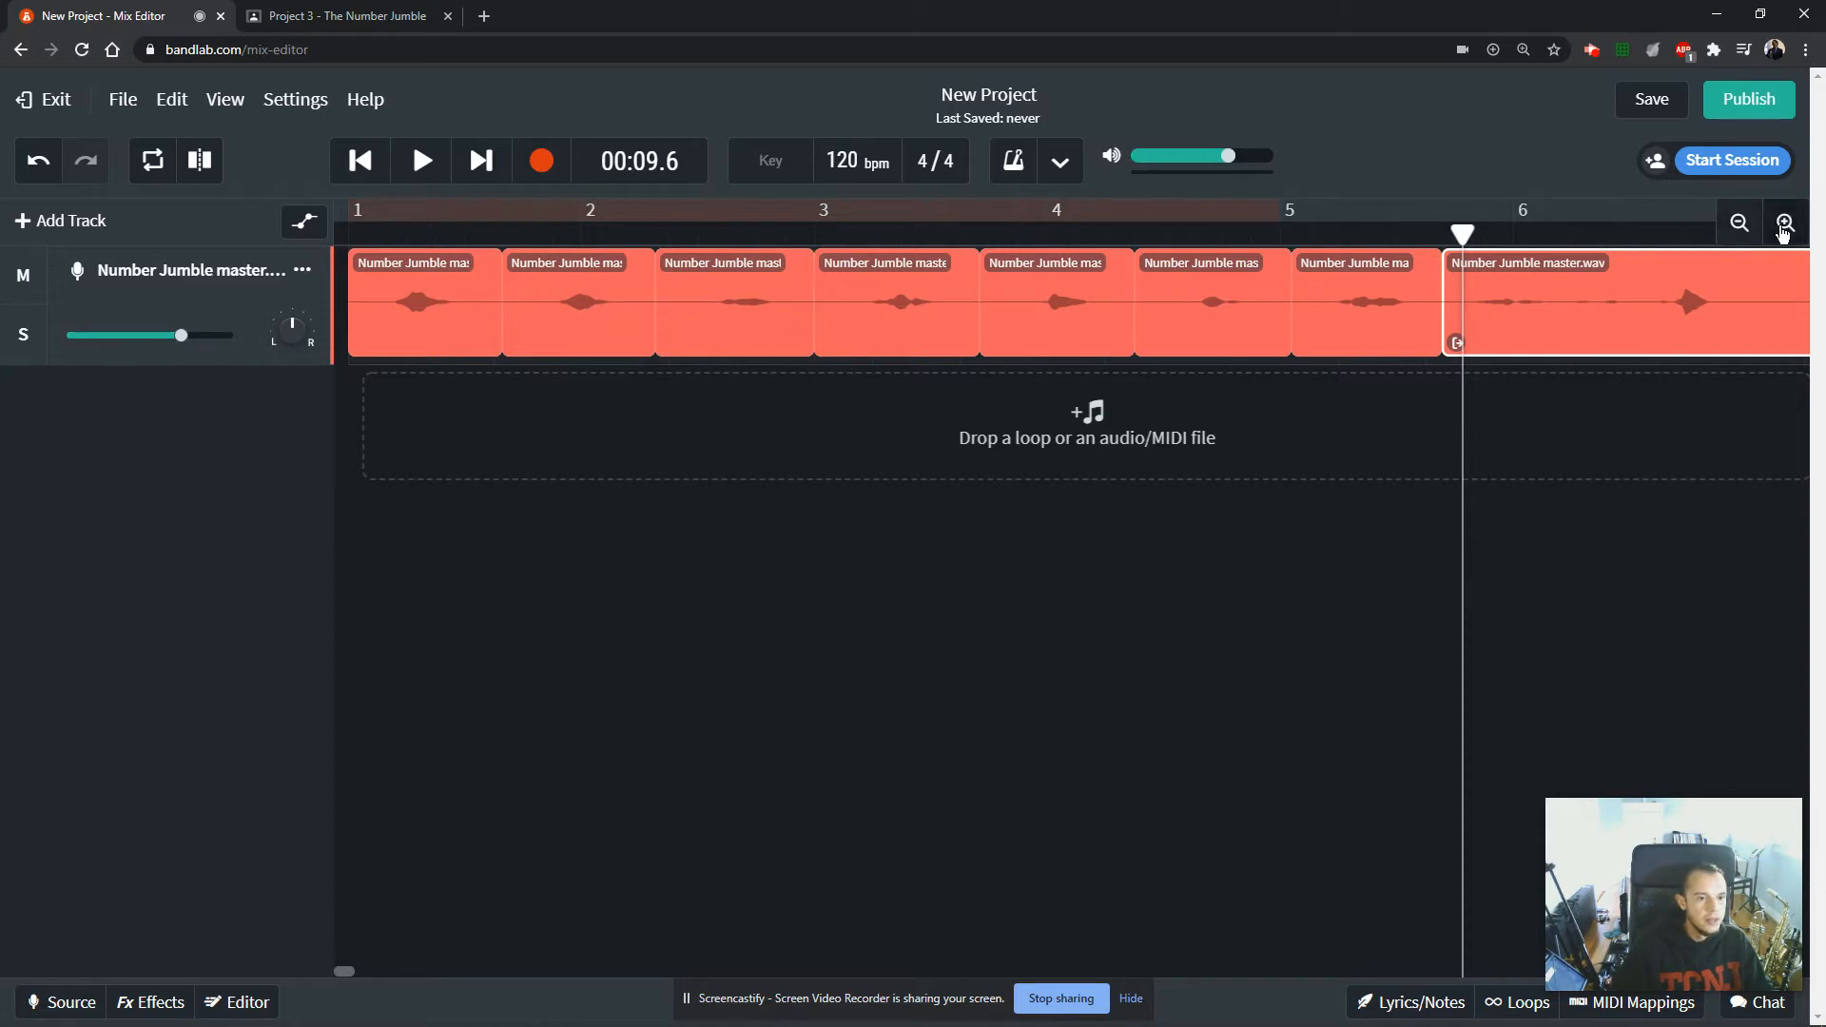
# Play the quiet eighth number to find where it ends, and split the remaining audio after it at 00:10.8.
pyautogui.click(1784, 224)
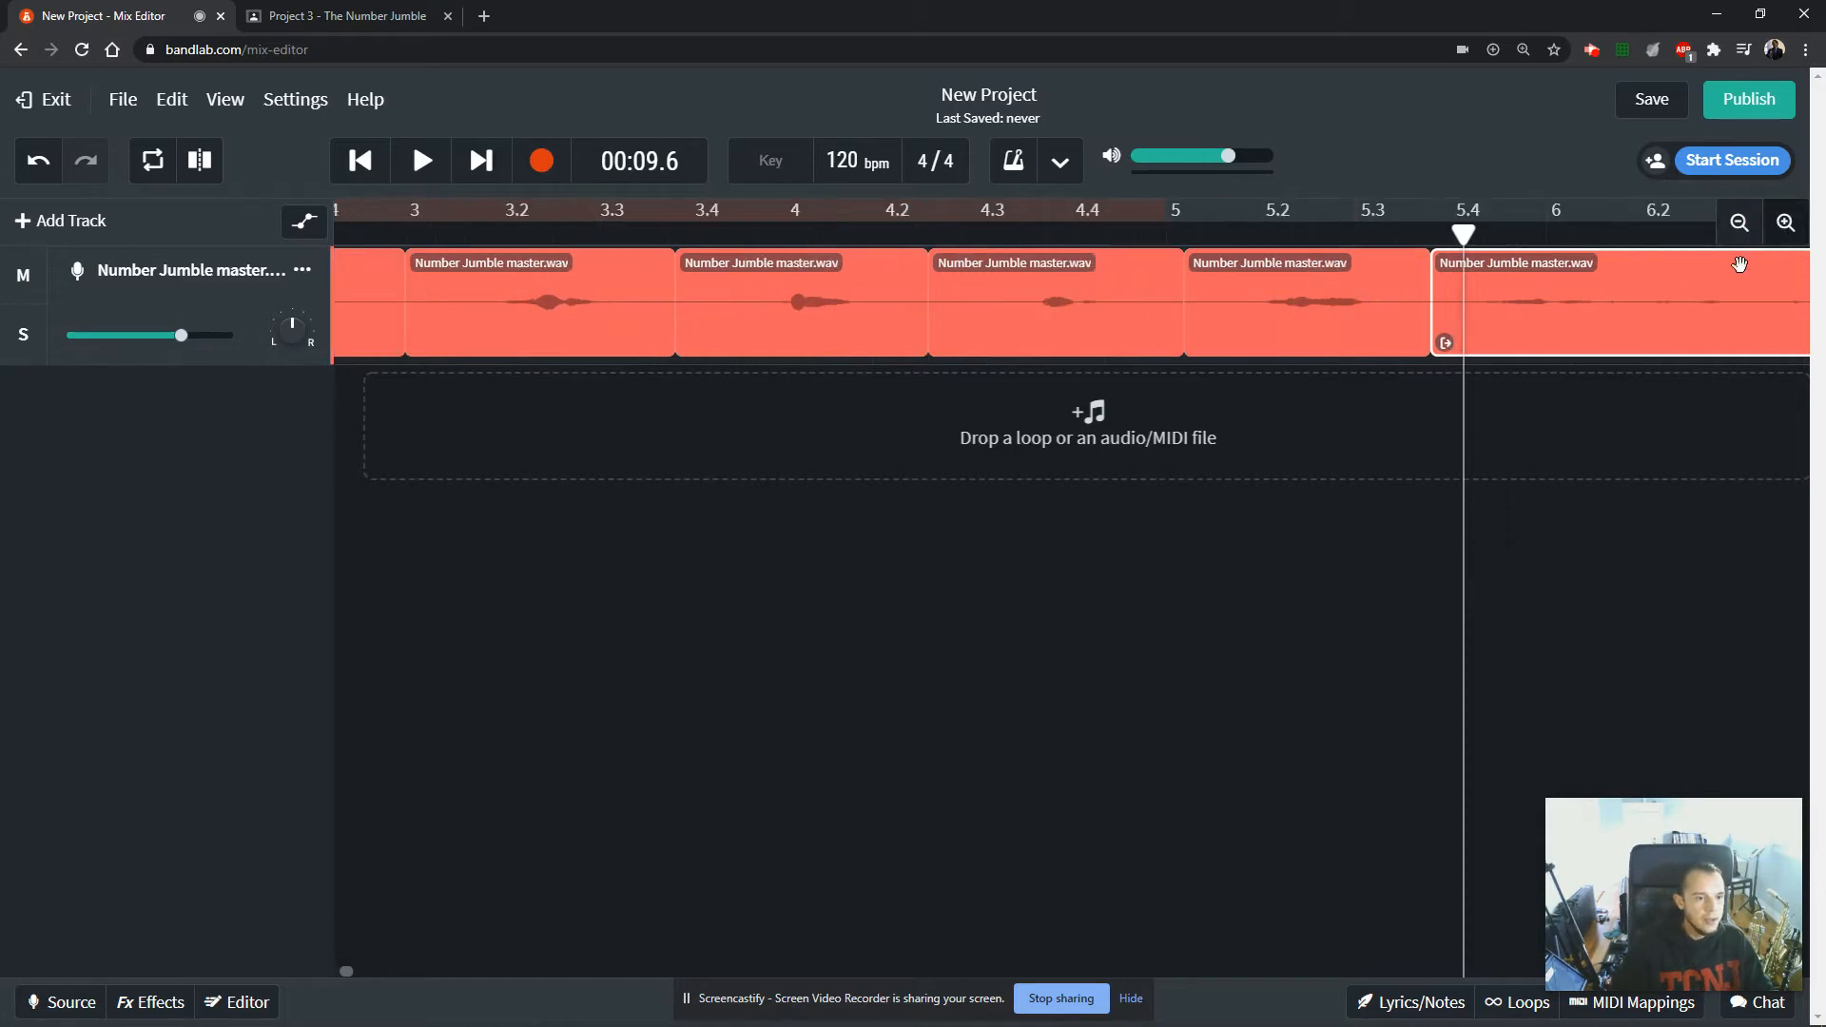
pyautogui.click(349, 971)
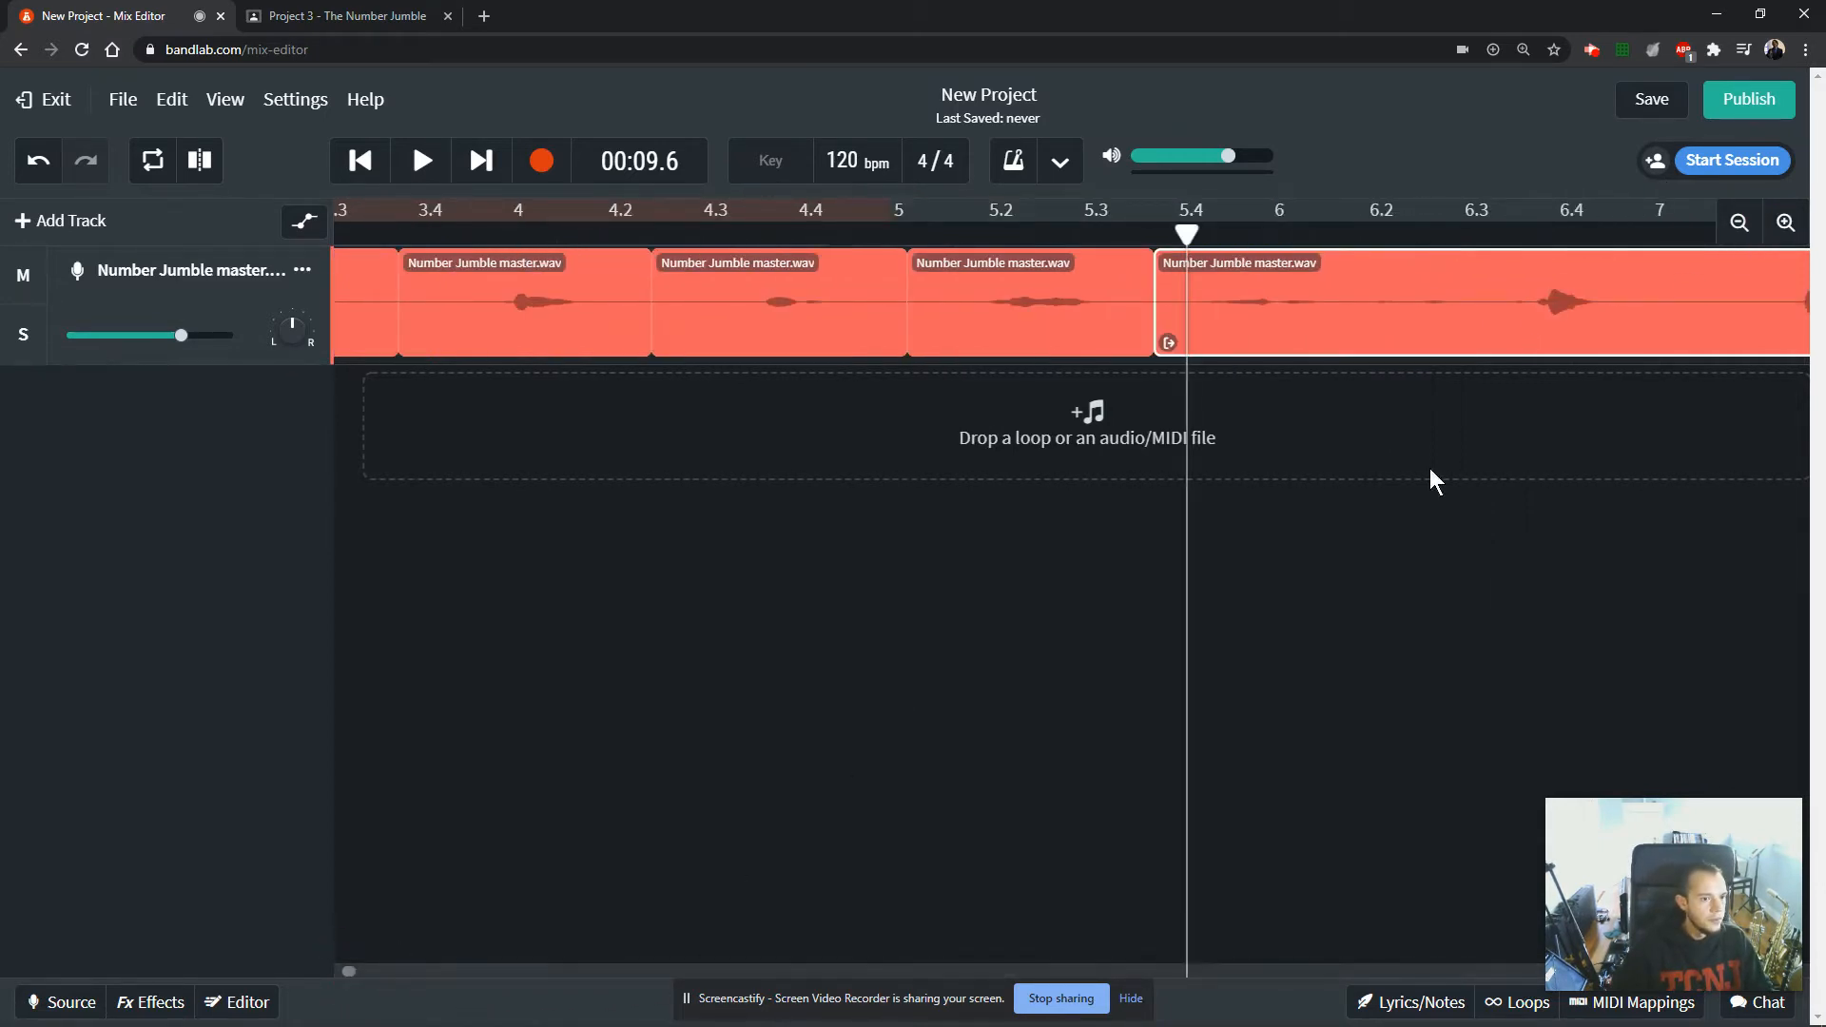
pyautogui.press('space')
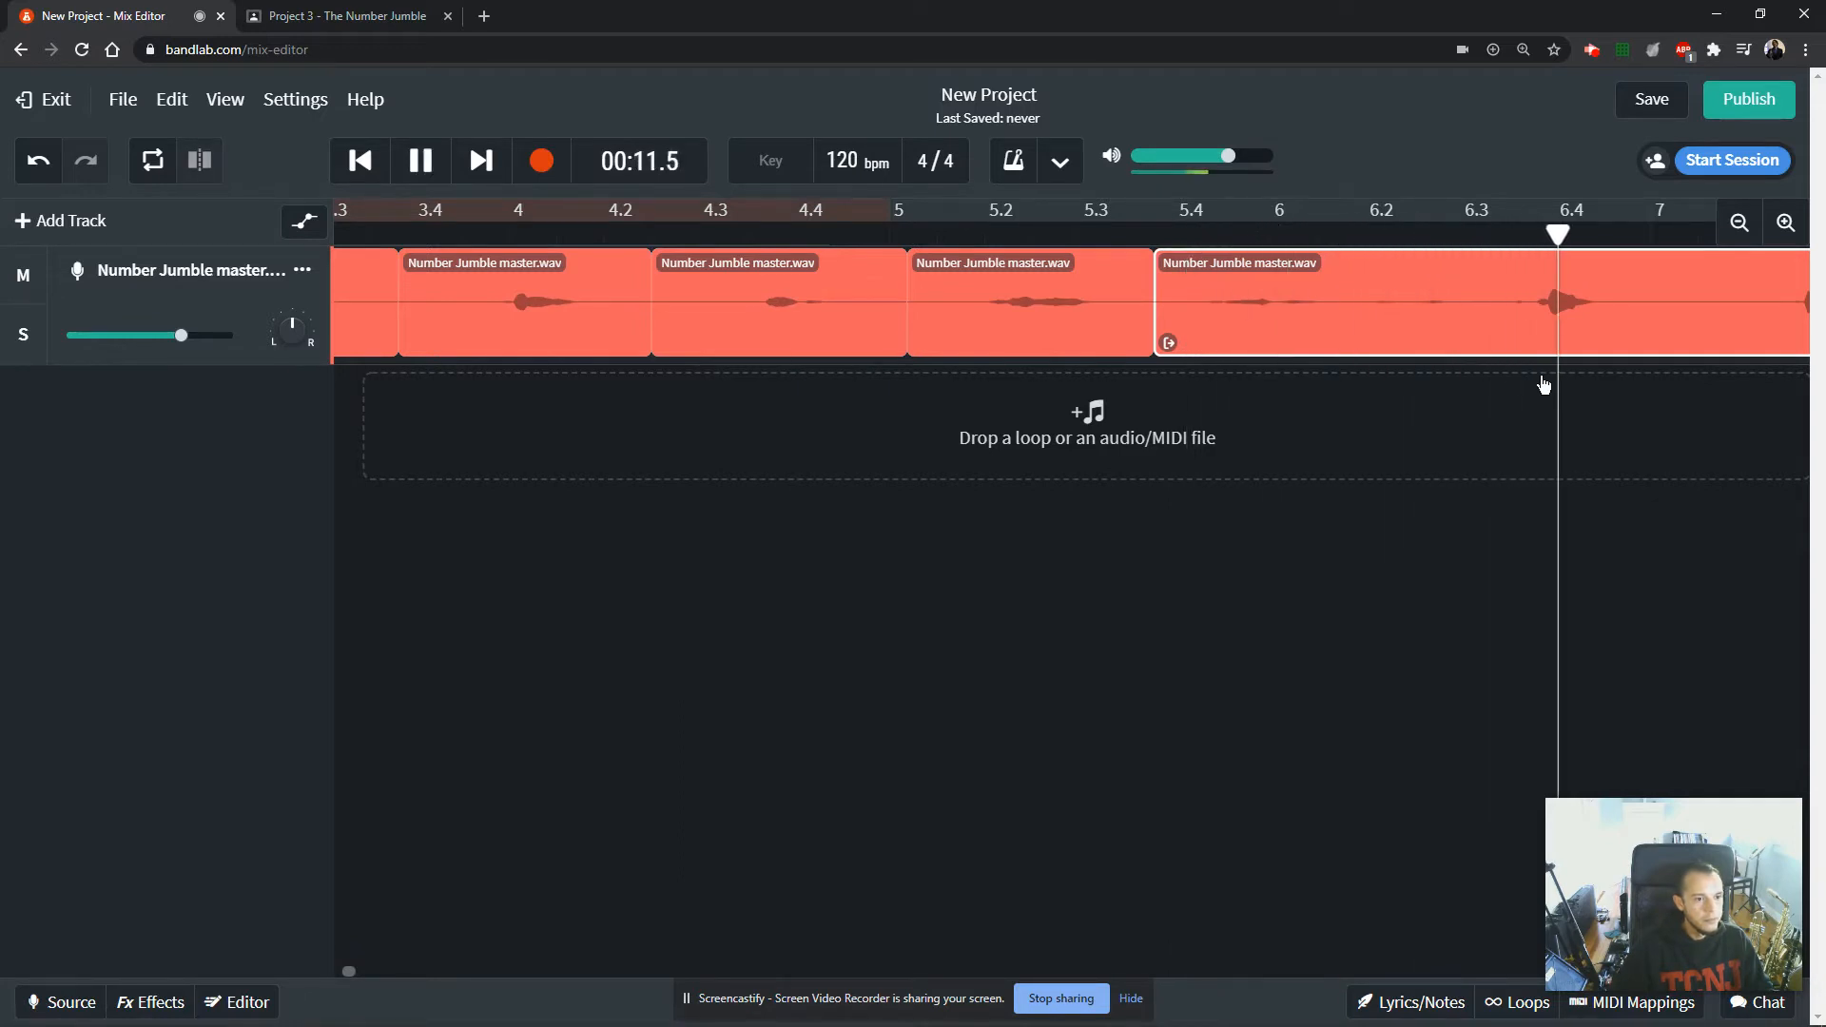
pyautogui.moveTo(1602, 234); pyautogui.dragTo(1446, 249)
pyautogui.click(208, 175)
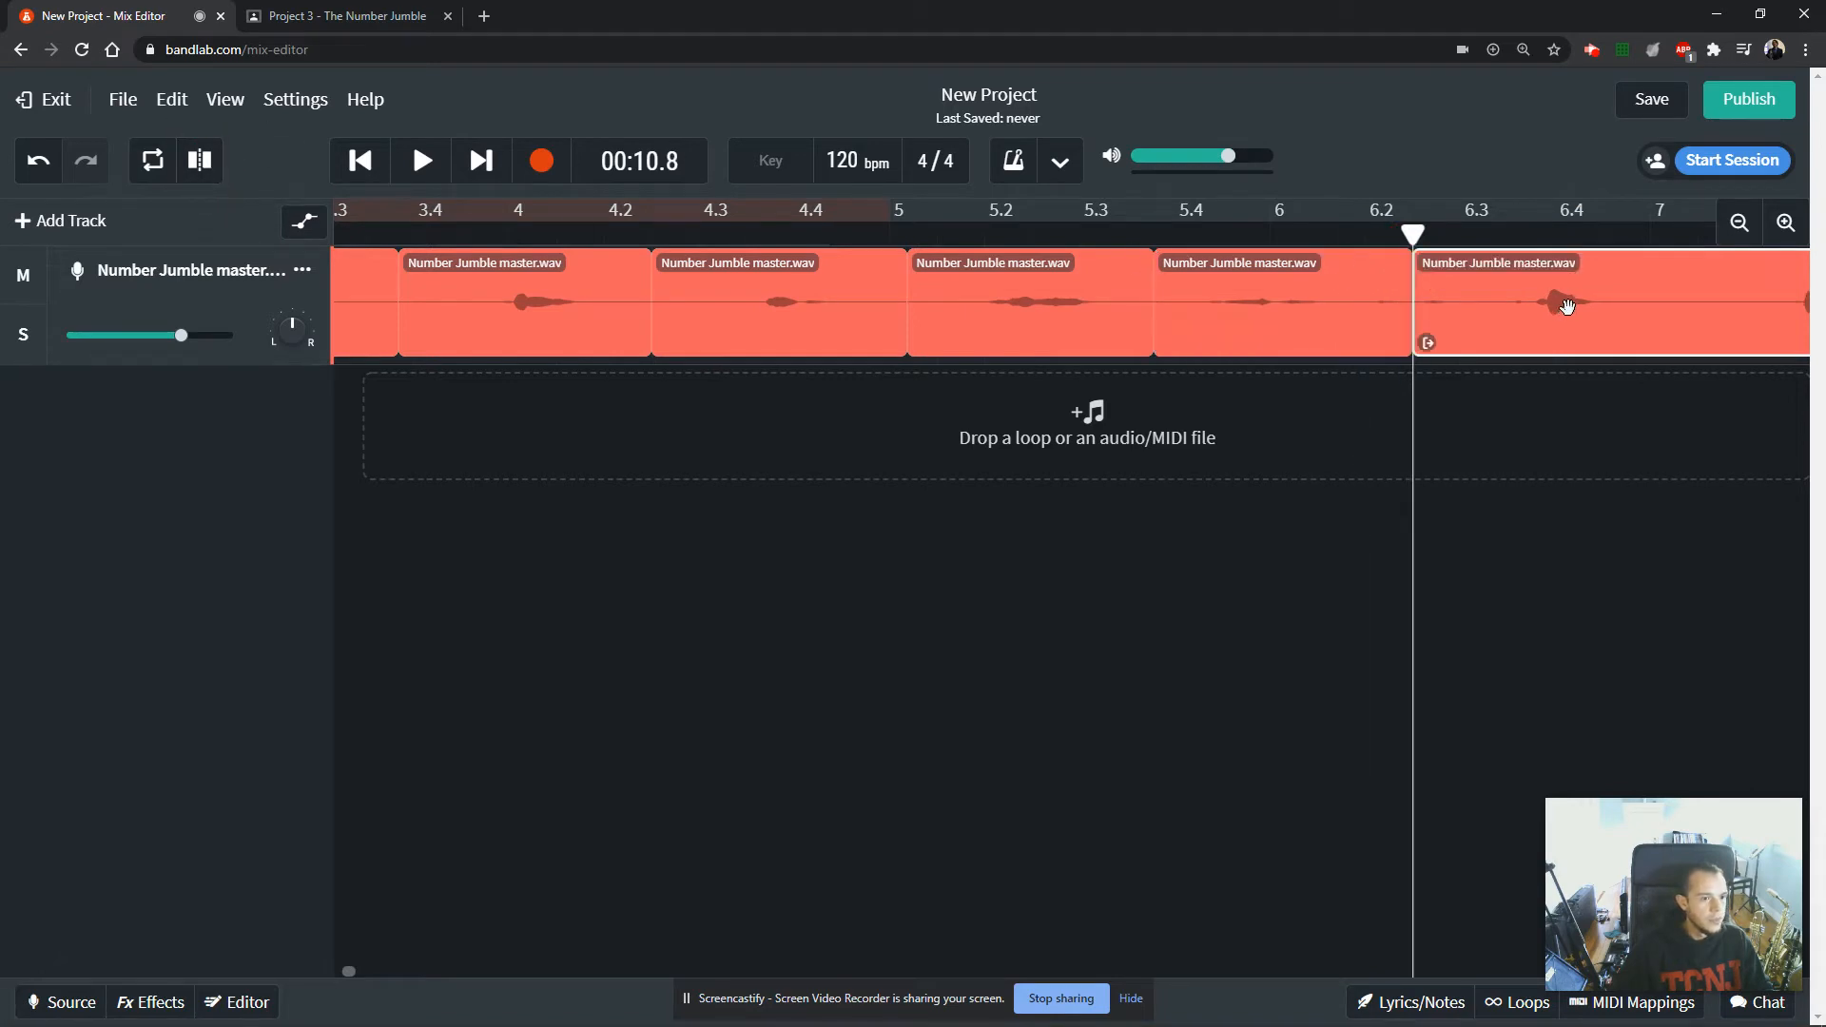
# Play through the ninth number and split the audio at 00:12.4 to separate it from the last one.
pyautogui.press('space')
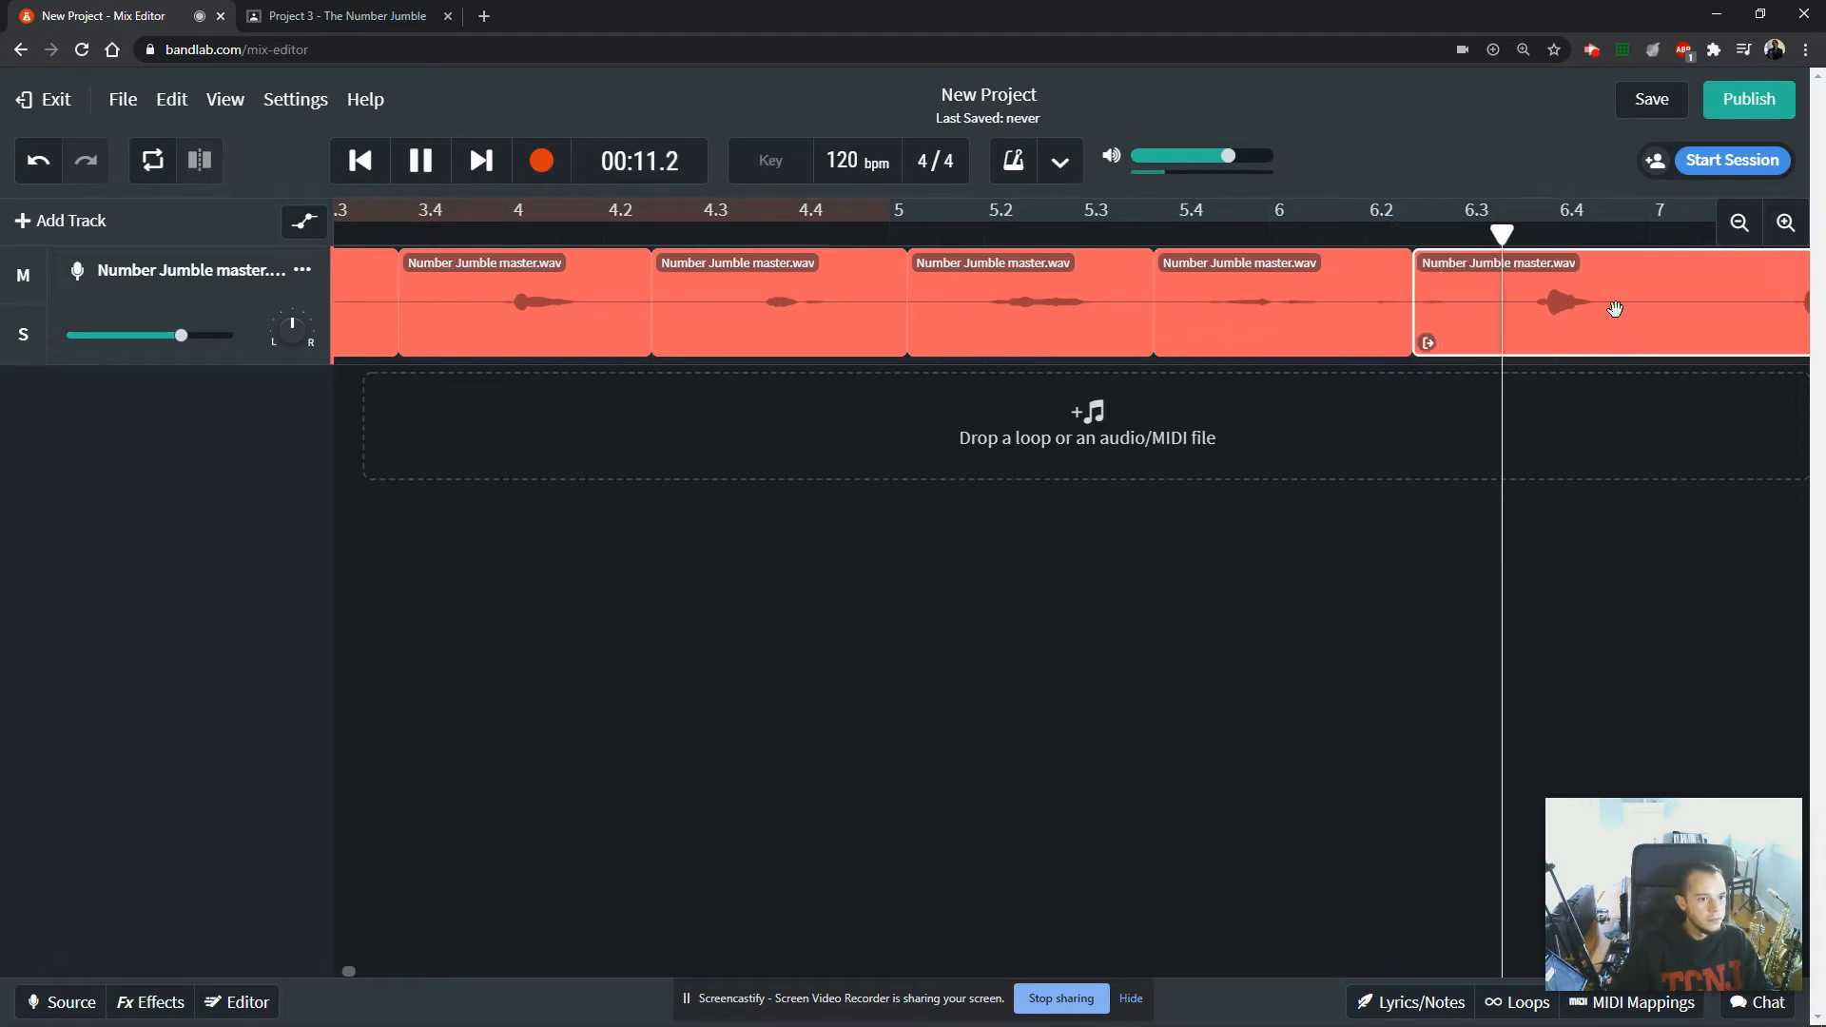
pyautogui.press('space')
pyautogui.click(200, 161)
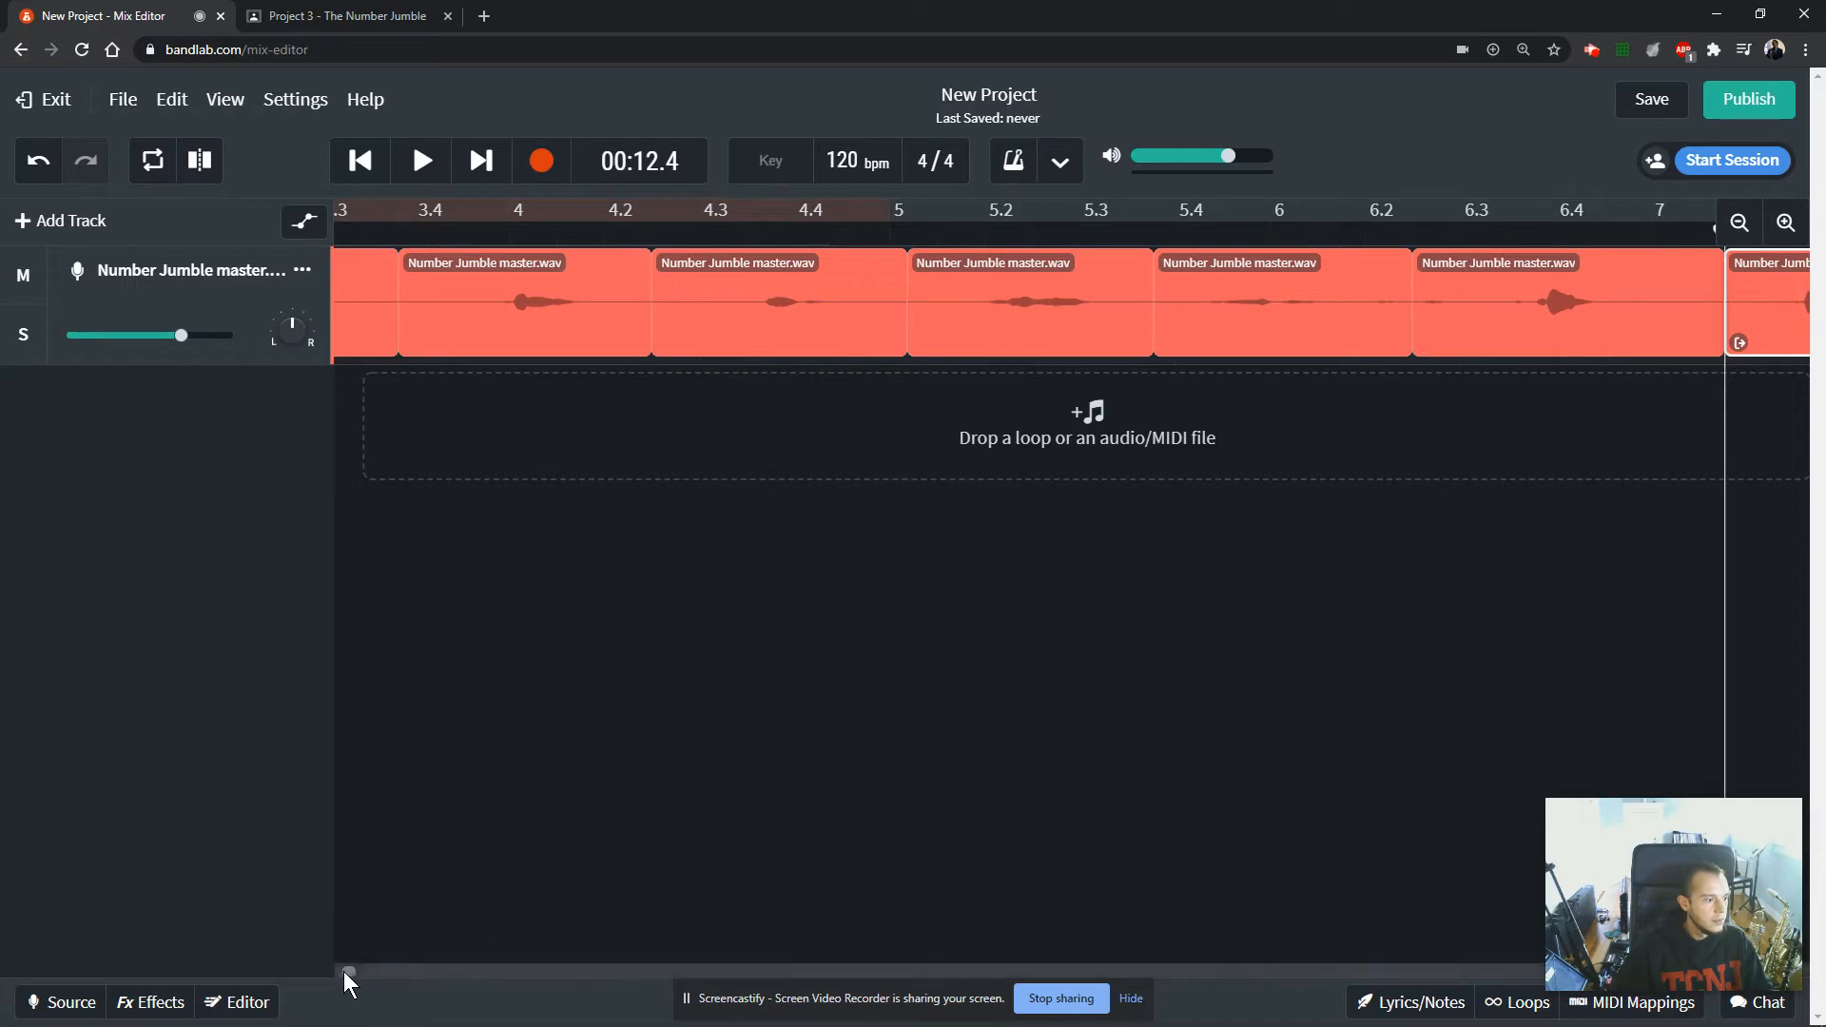
# Show the whole row of split clips and return the playhead to the project start.
pyautogui.moveTo(344, 972); pyautogui.dragTo(286, 974)
pyautogui.click(1739, 222)
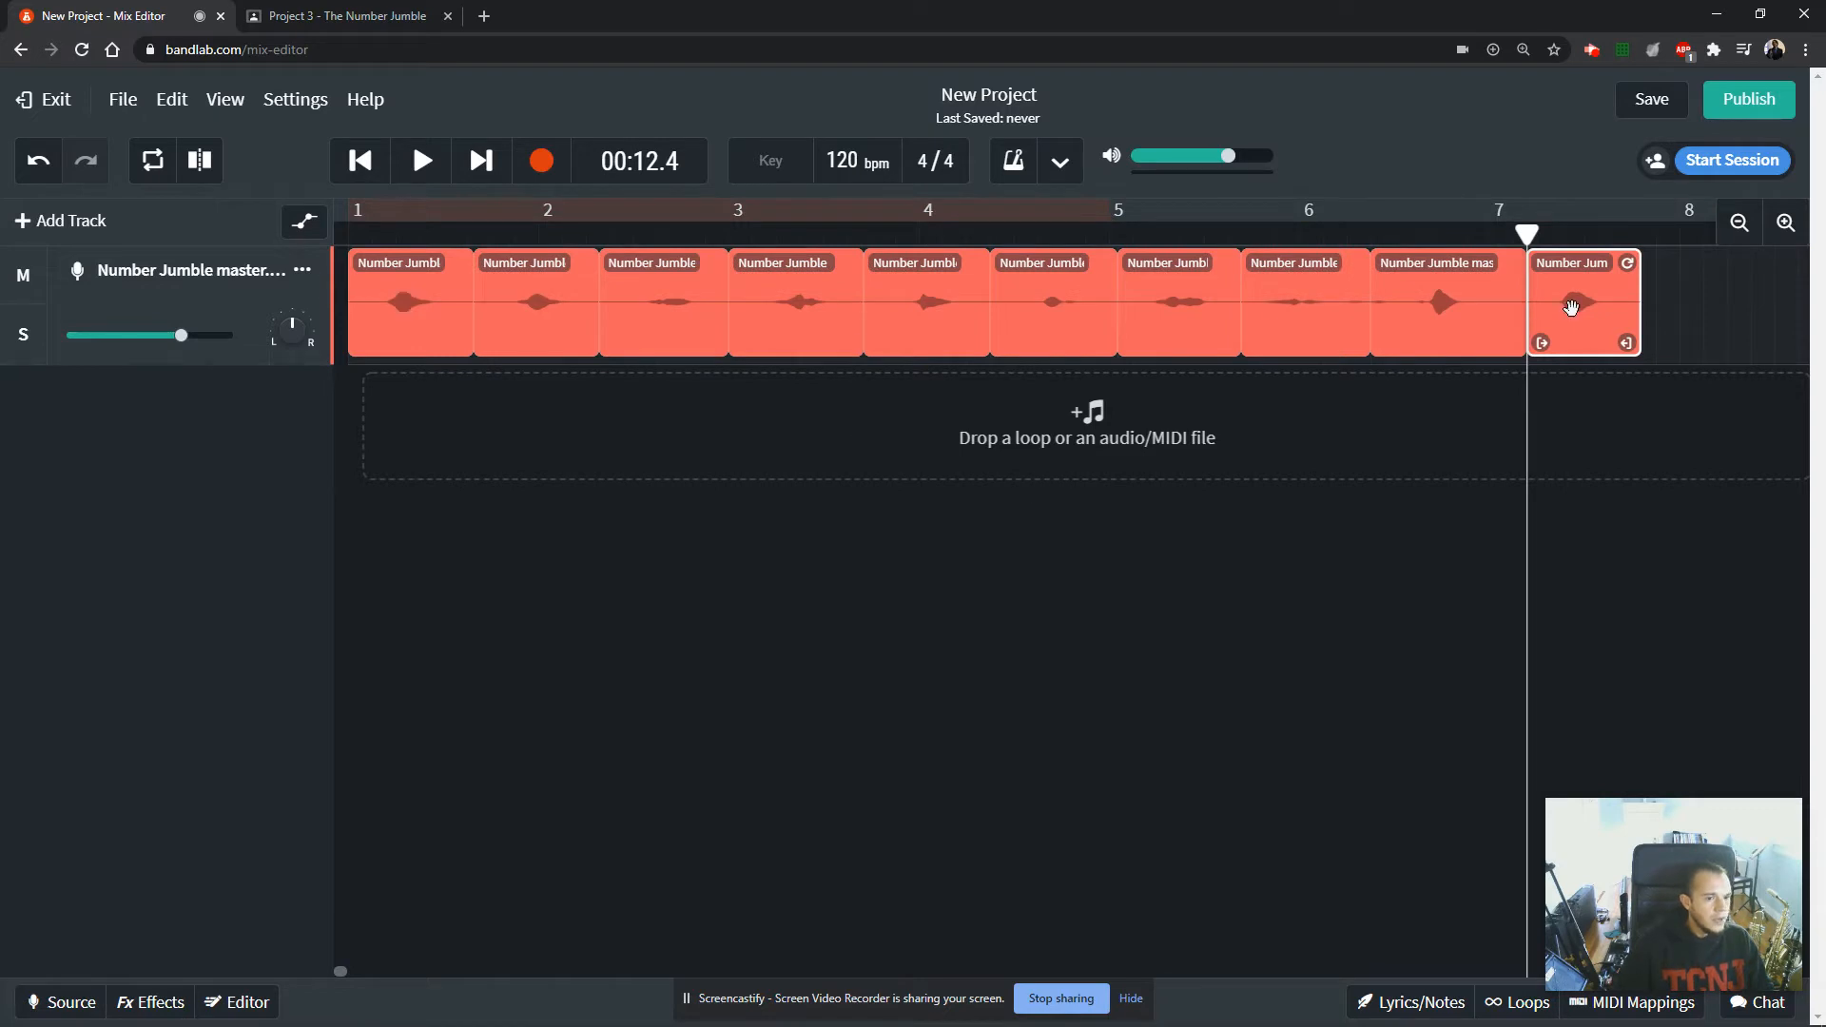
pyautogui.click(359, 162)
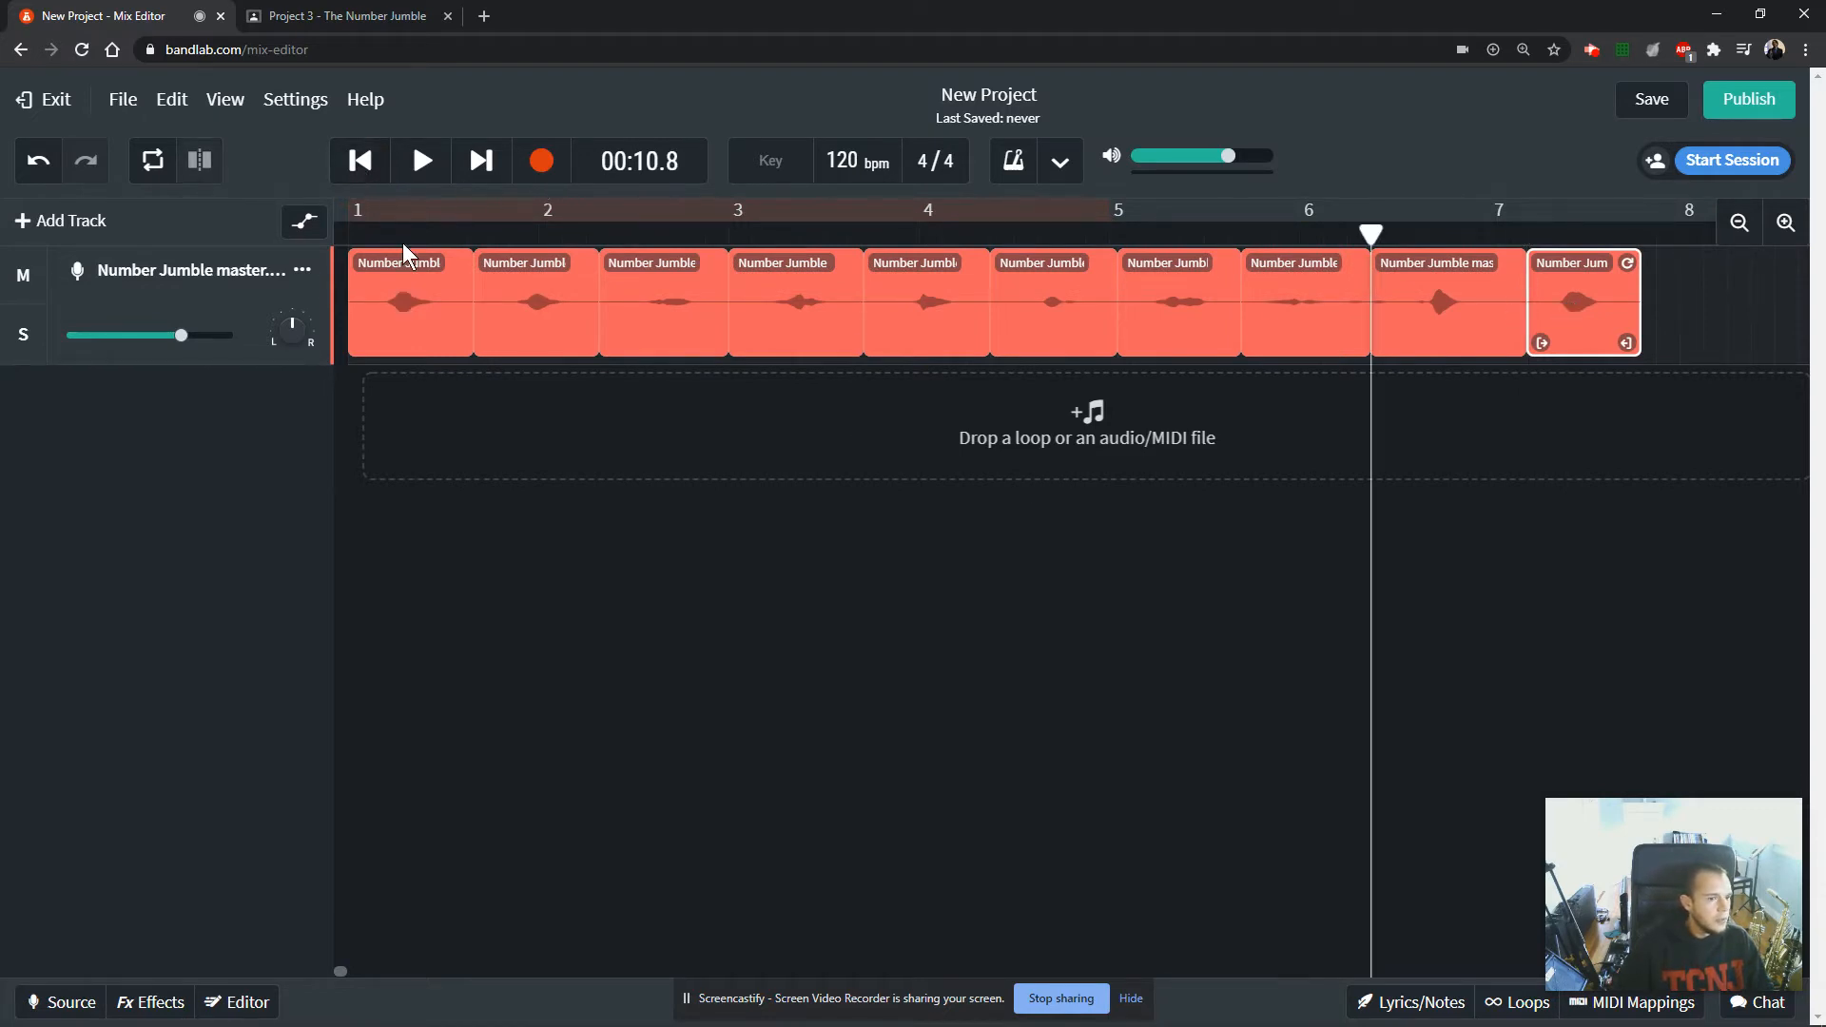
pyautogui.click(359, 163)
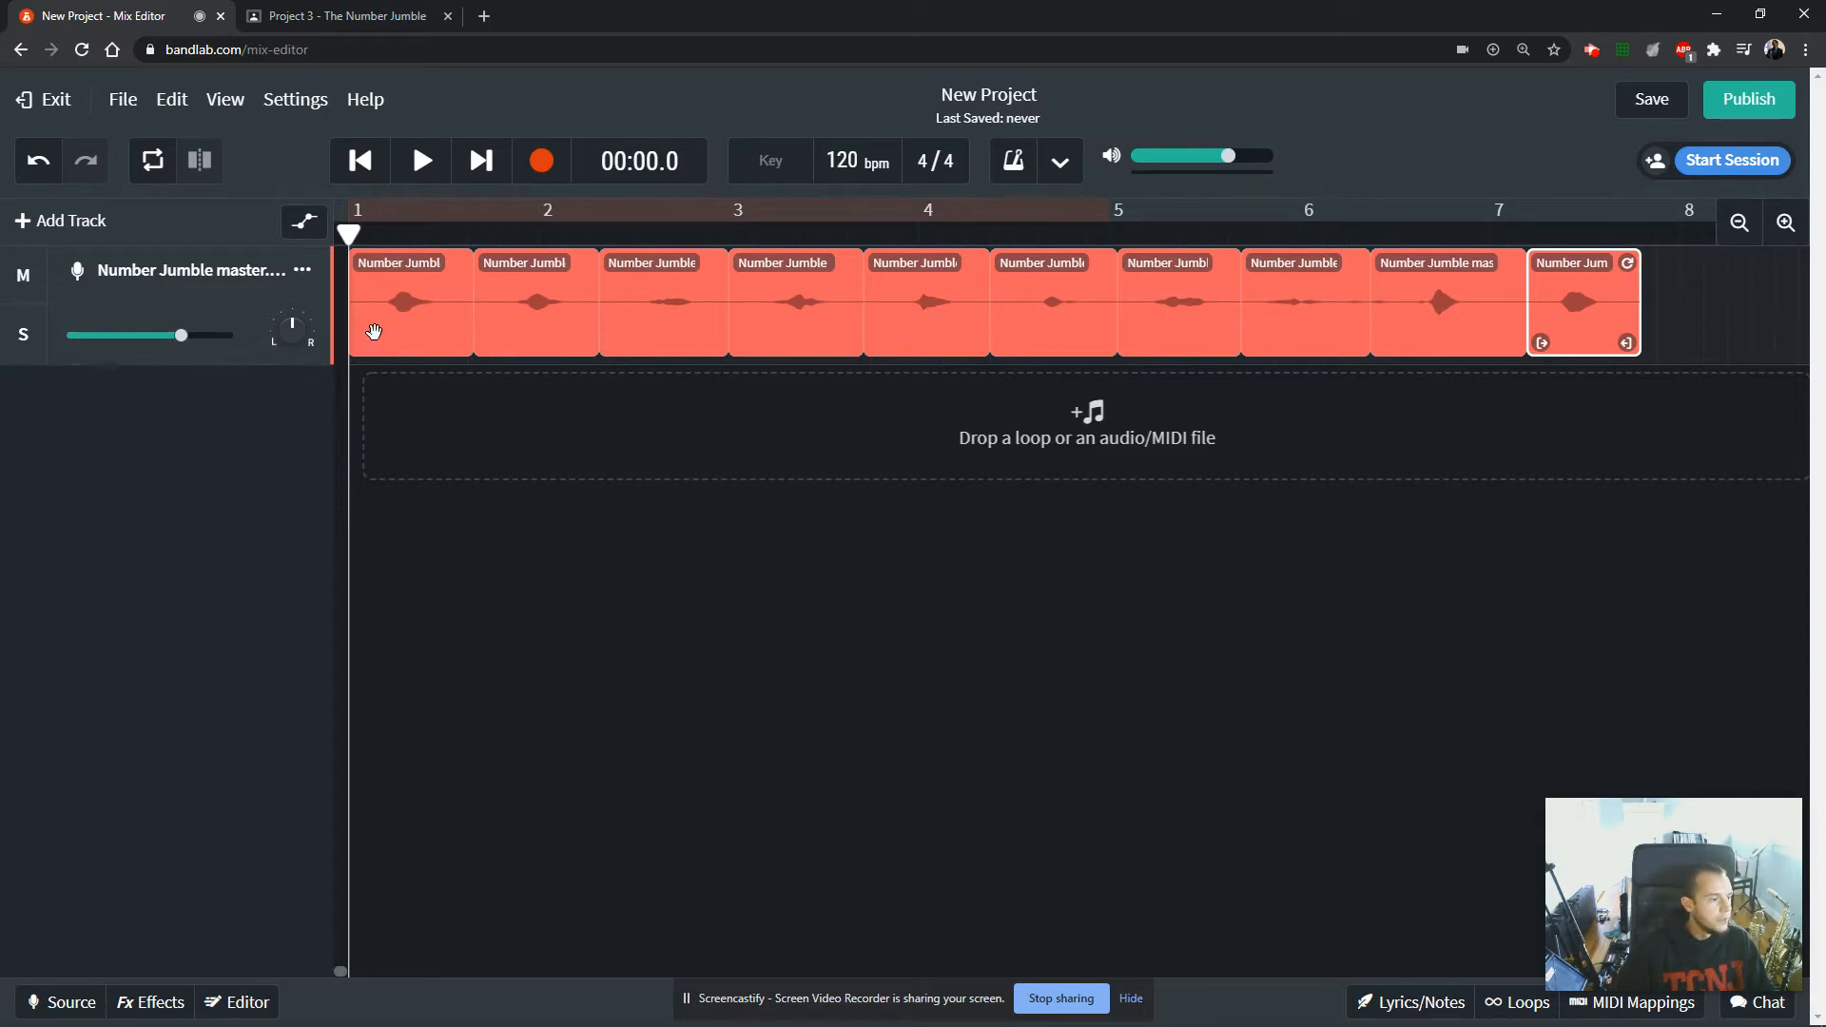
# Review the assignment's instruction 5 on trimming clips to leave no silence, then return to the BandLab project.
pyautogui.click(352, 16)
pyautogui.moveTo(382, 639); pyautogui.dragTo(1589, 685)
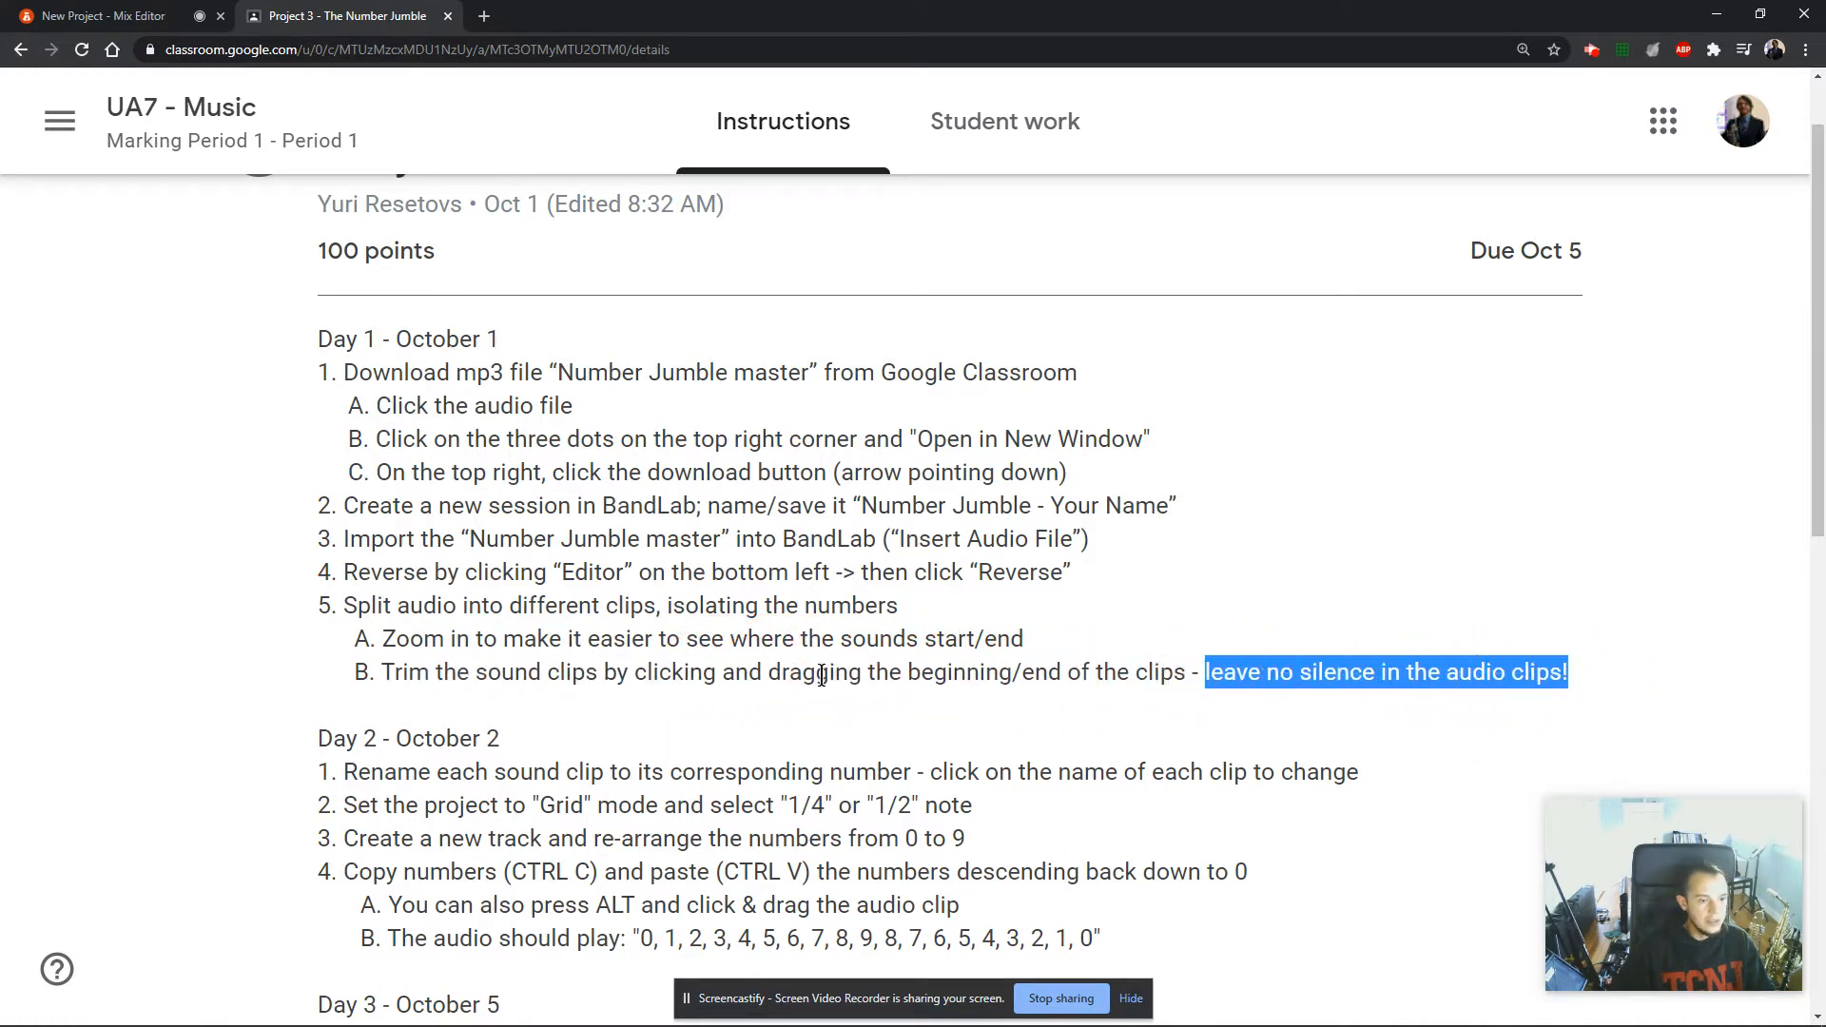
pyautogui.click(112, 17)
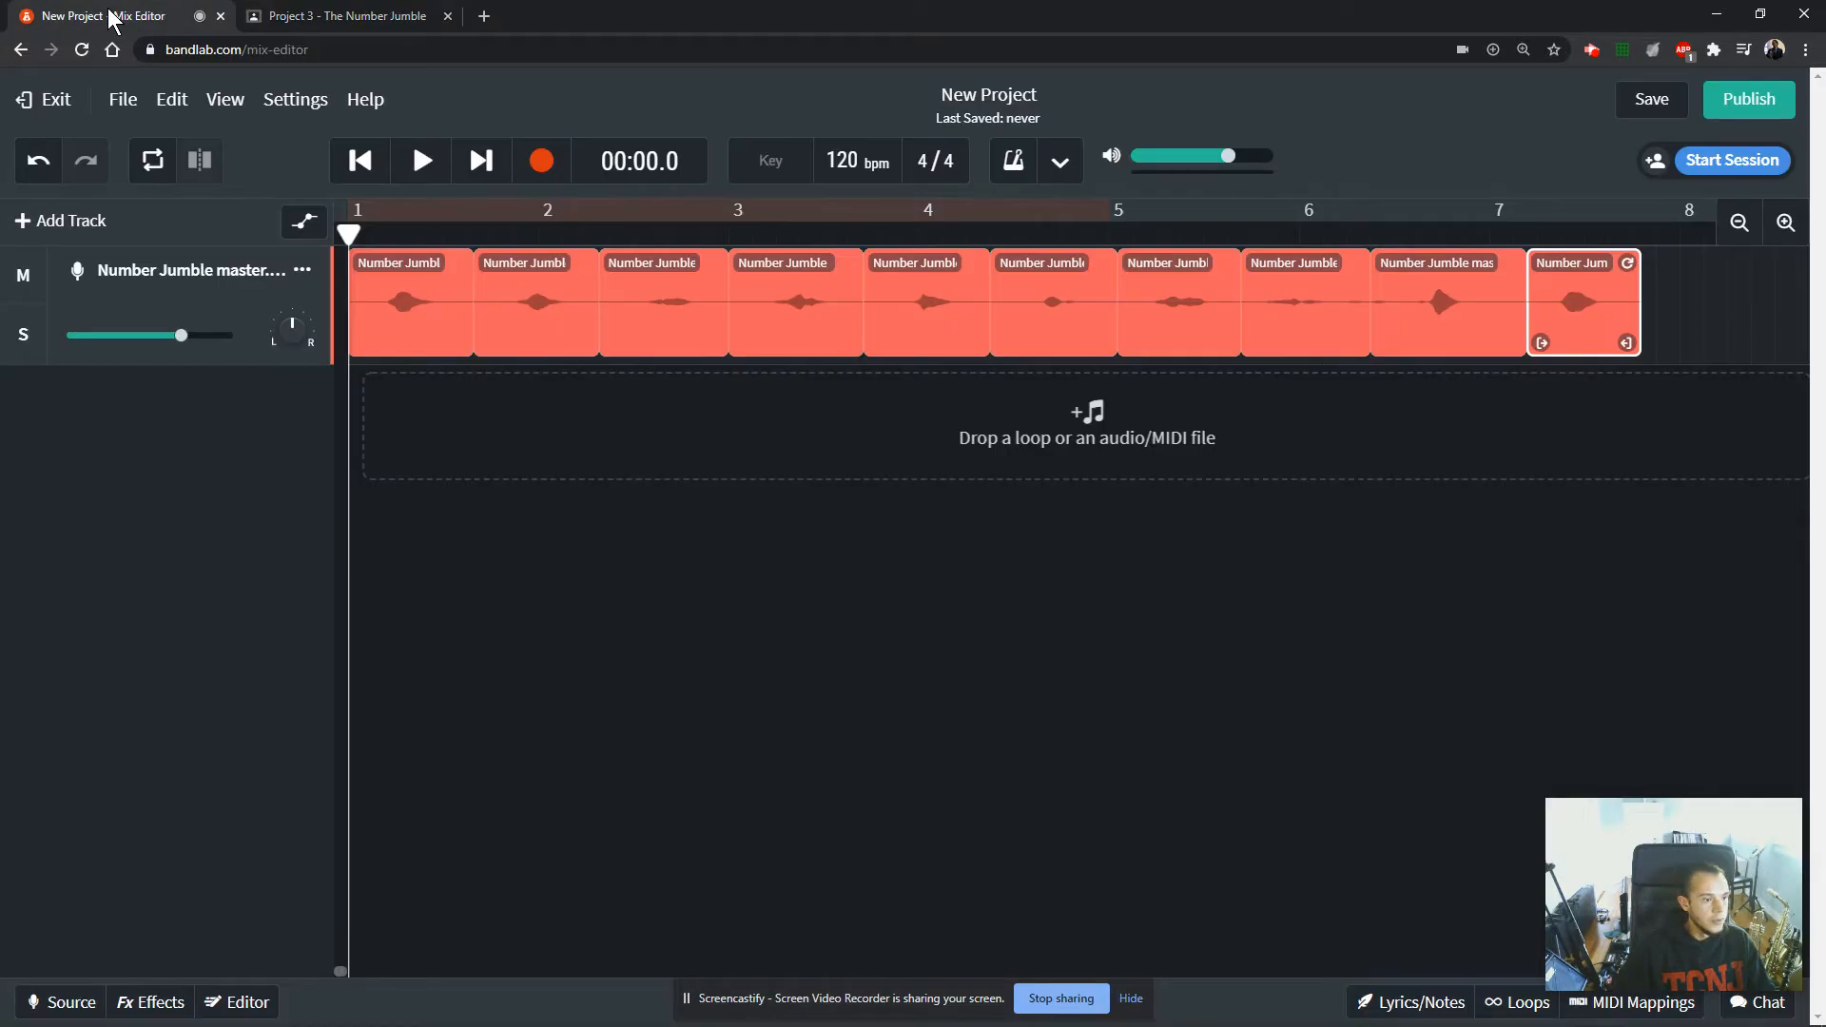
# Examine the first number clips' waveforms up close to see where each sound starts and ends.
pyautogui.click(1788, 228)
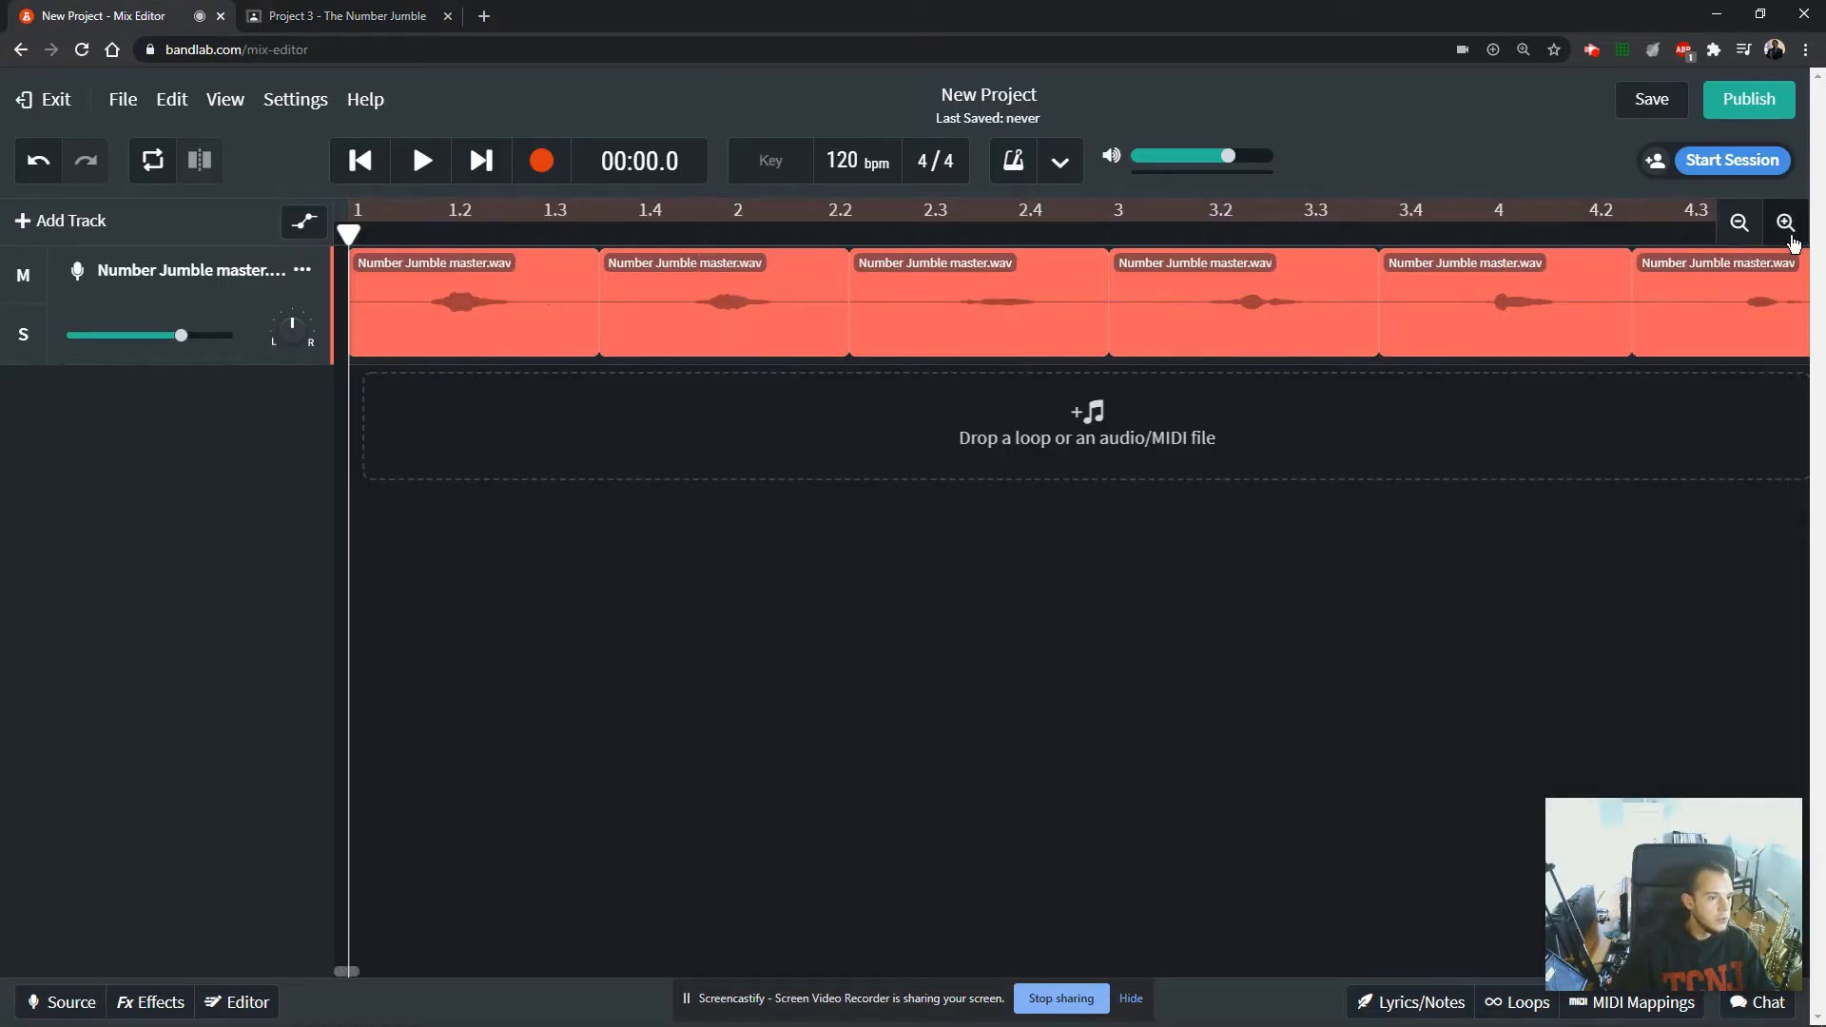
pyautogui.click(1788, 228)
pyautogui.click(1788, 228)
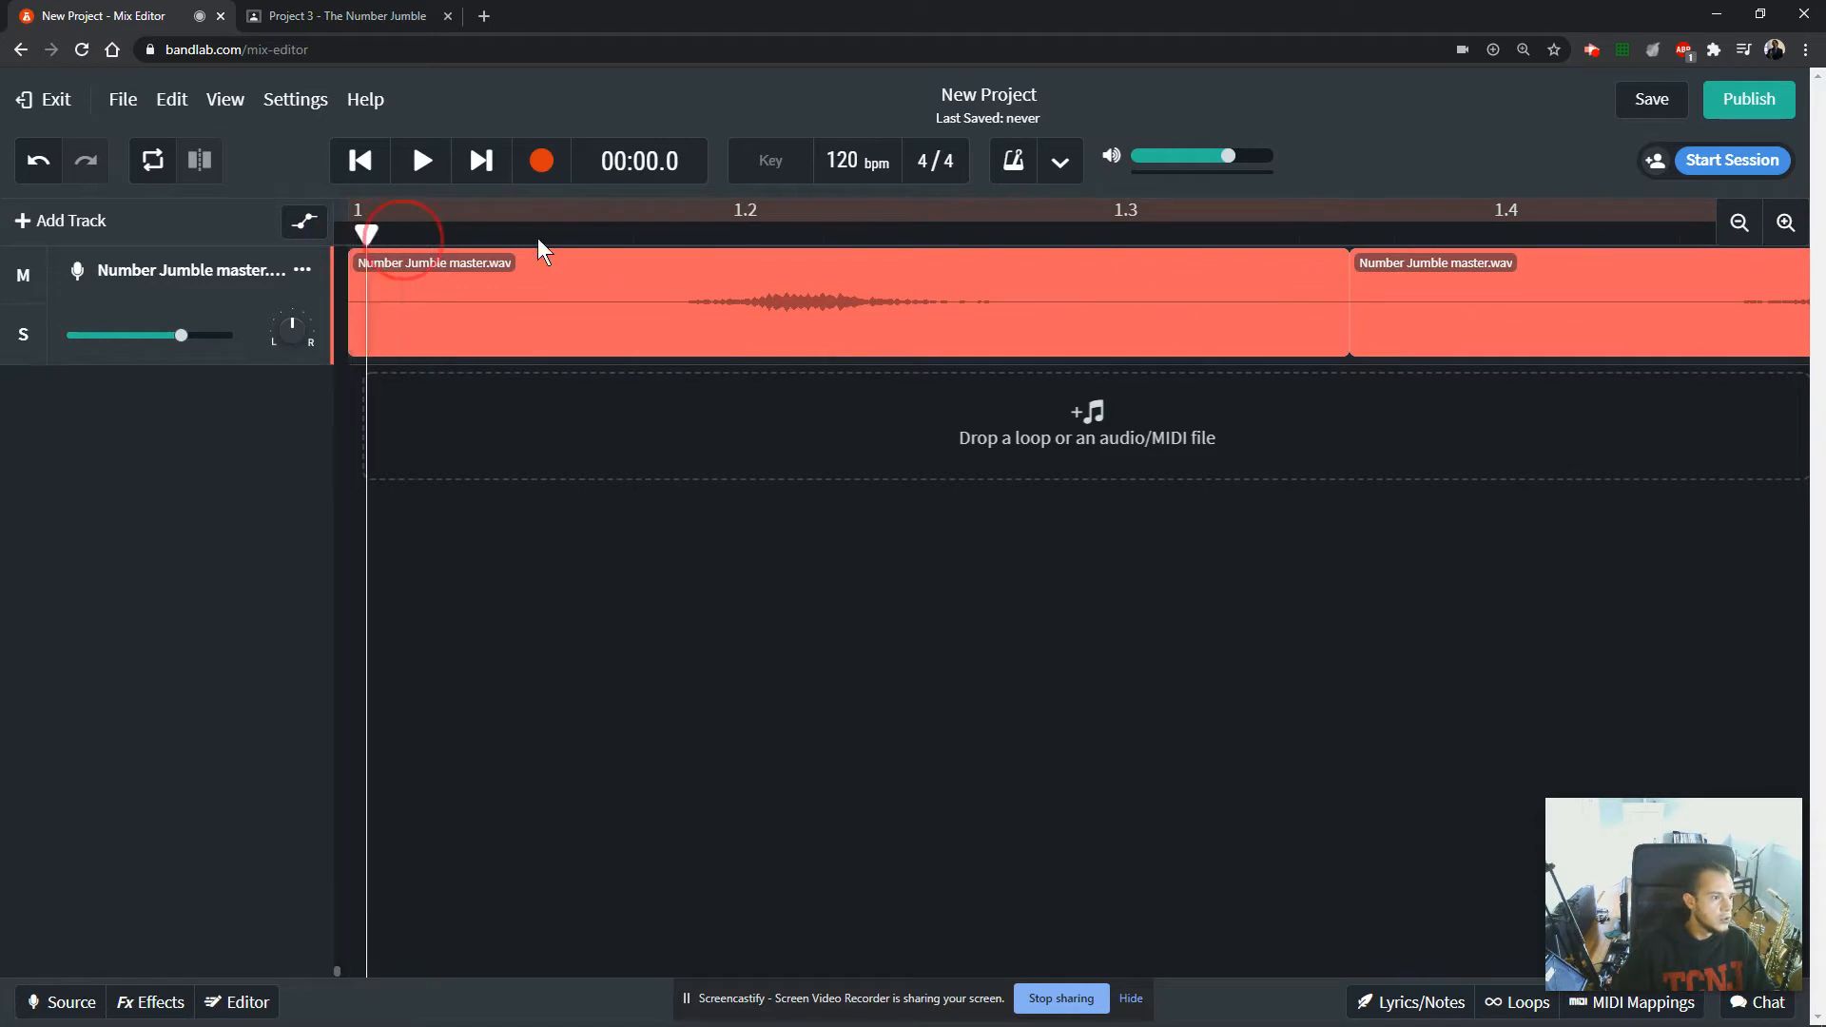
pyautogui.click(806, 236)
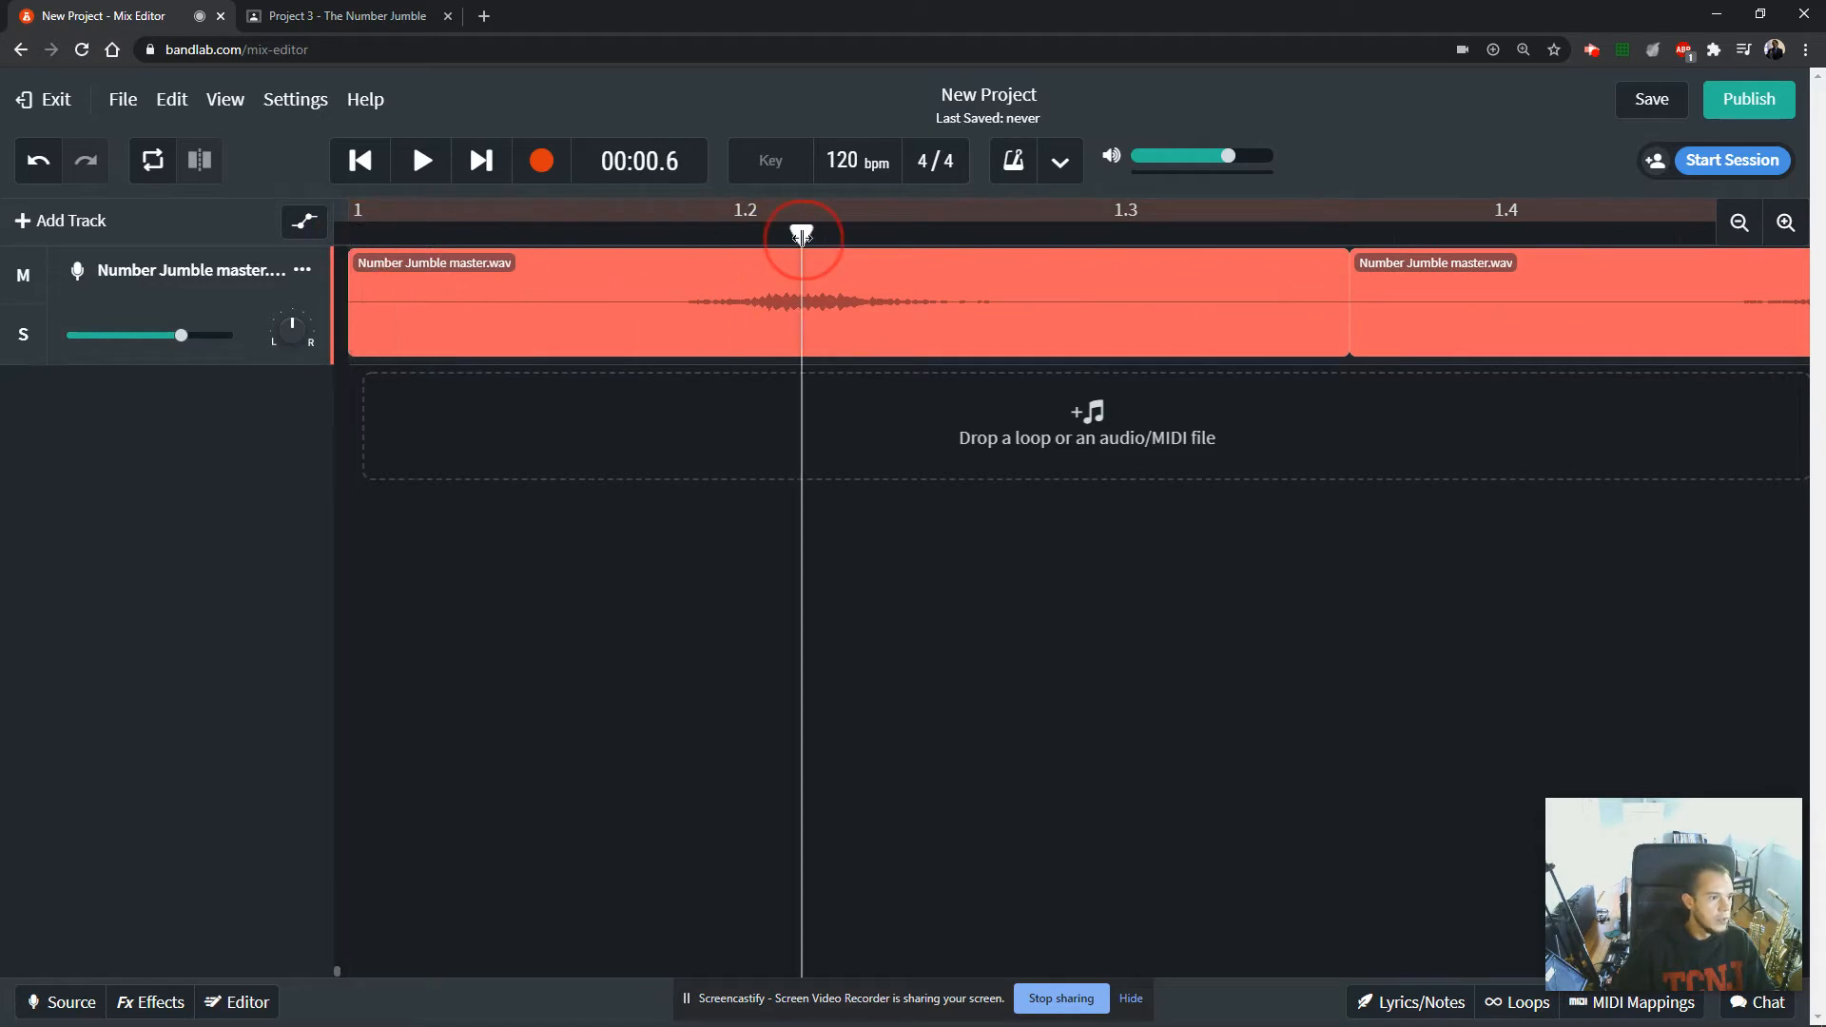
pyautogui.click(1784, 225)
pyautogui.click(1784, 224)
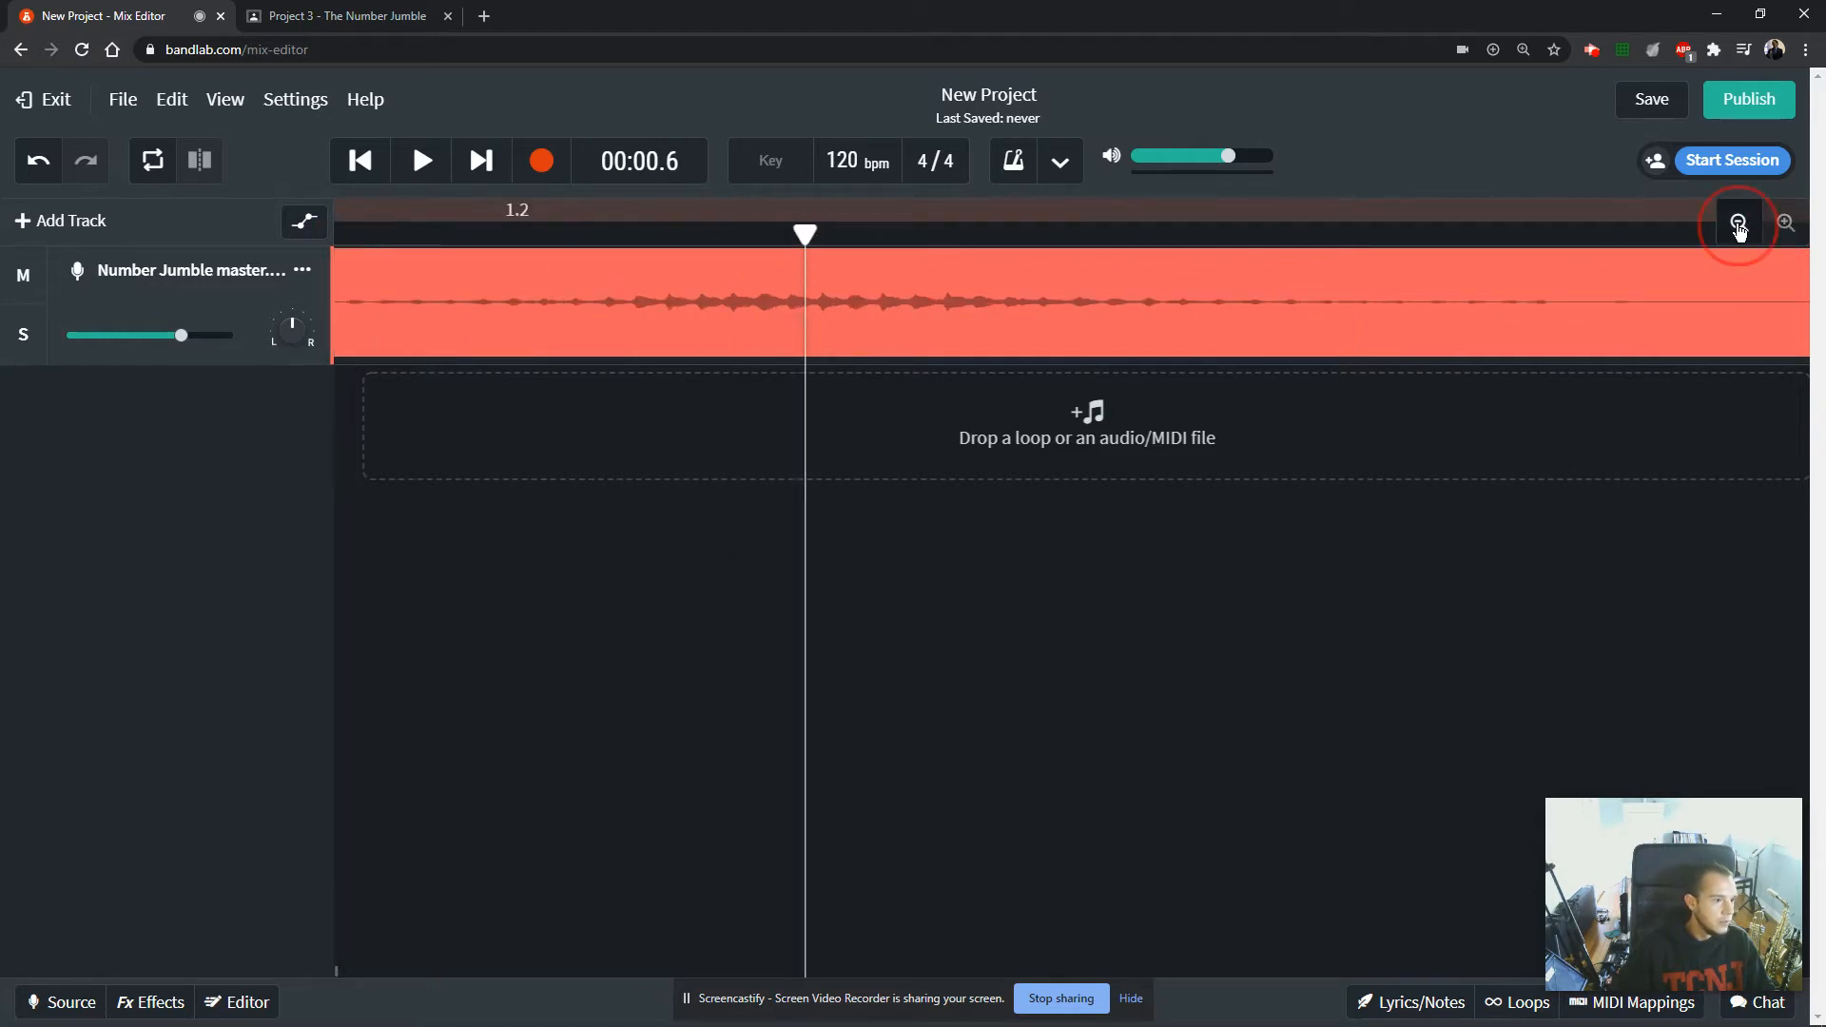
pyautogui.click(1738, 226)
pyautogui.click(1739, 226)
pyautogui.click(1738, 225)
pyautogui.click(1739, 225)
pyautogui.click(1739, 226)
pyautogui.moveTo(405, 235); pyautogui.dragTo(637, 243)
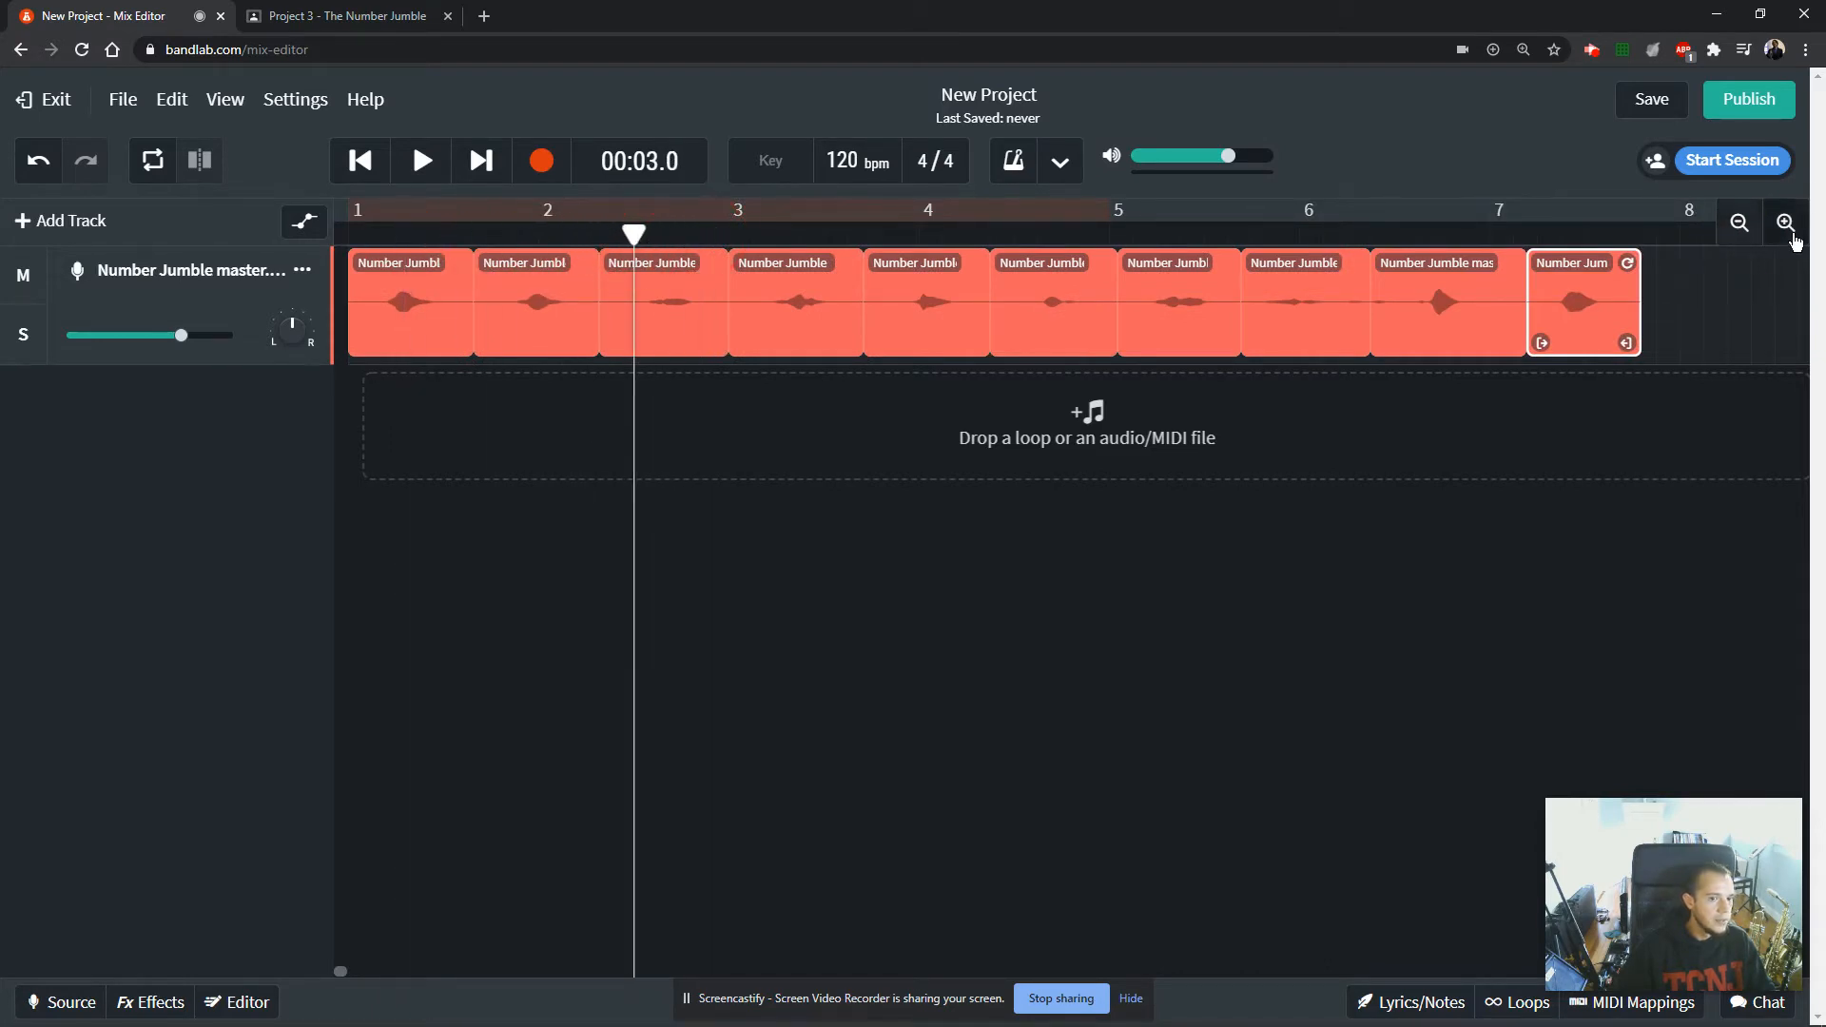
pyautogui.click(1785, 223)
pyautogui.click(1784, 224)
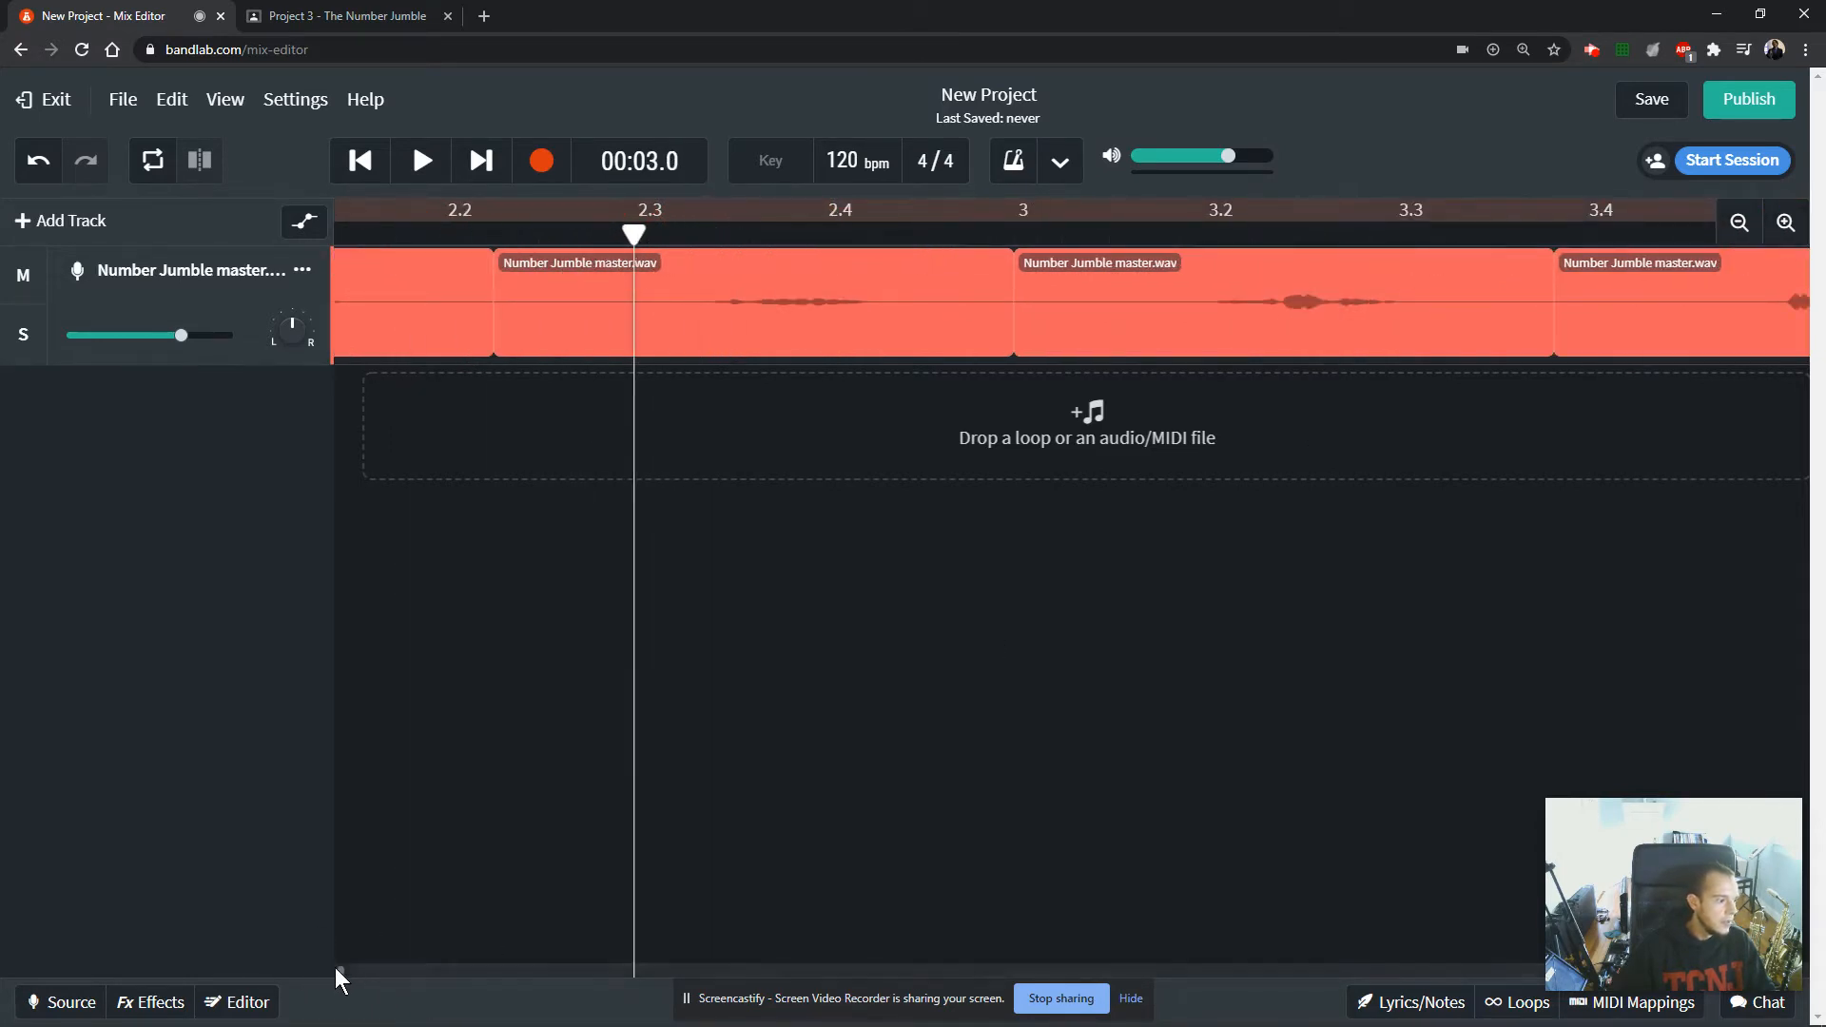
pyautogui.moveTo(336, 968); pyautogui.dragTo(294, 974)
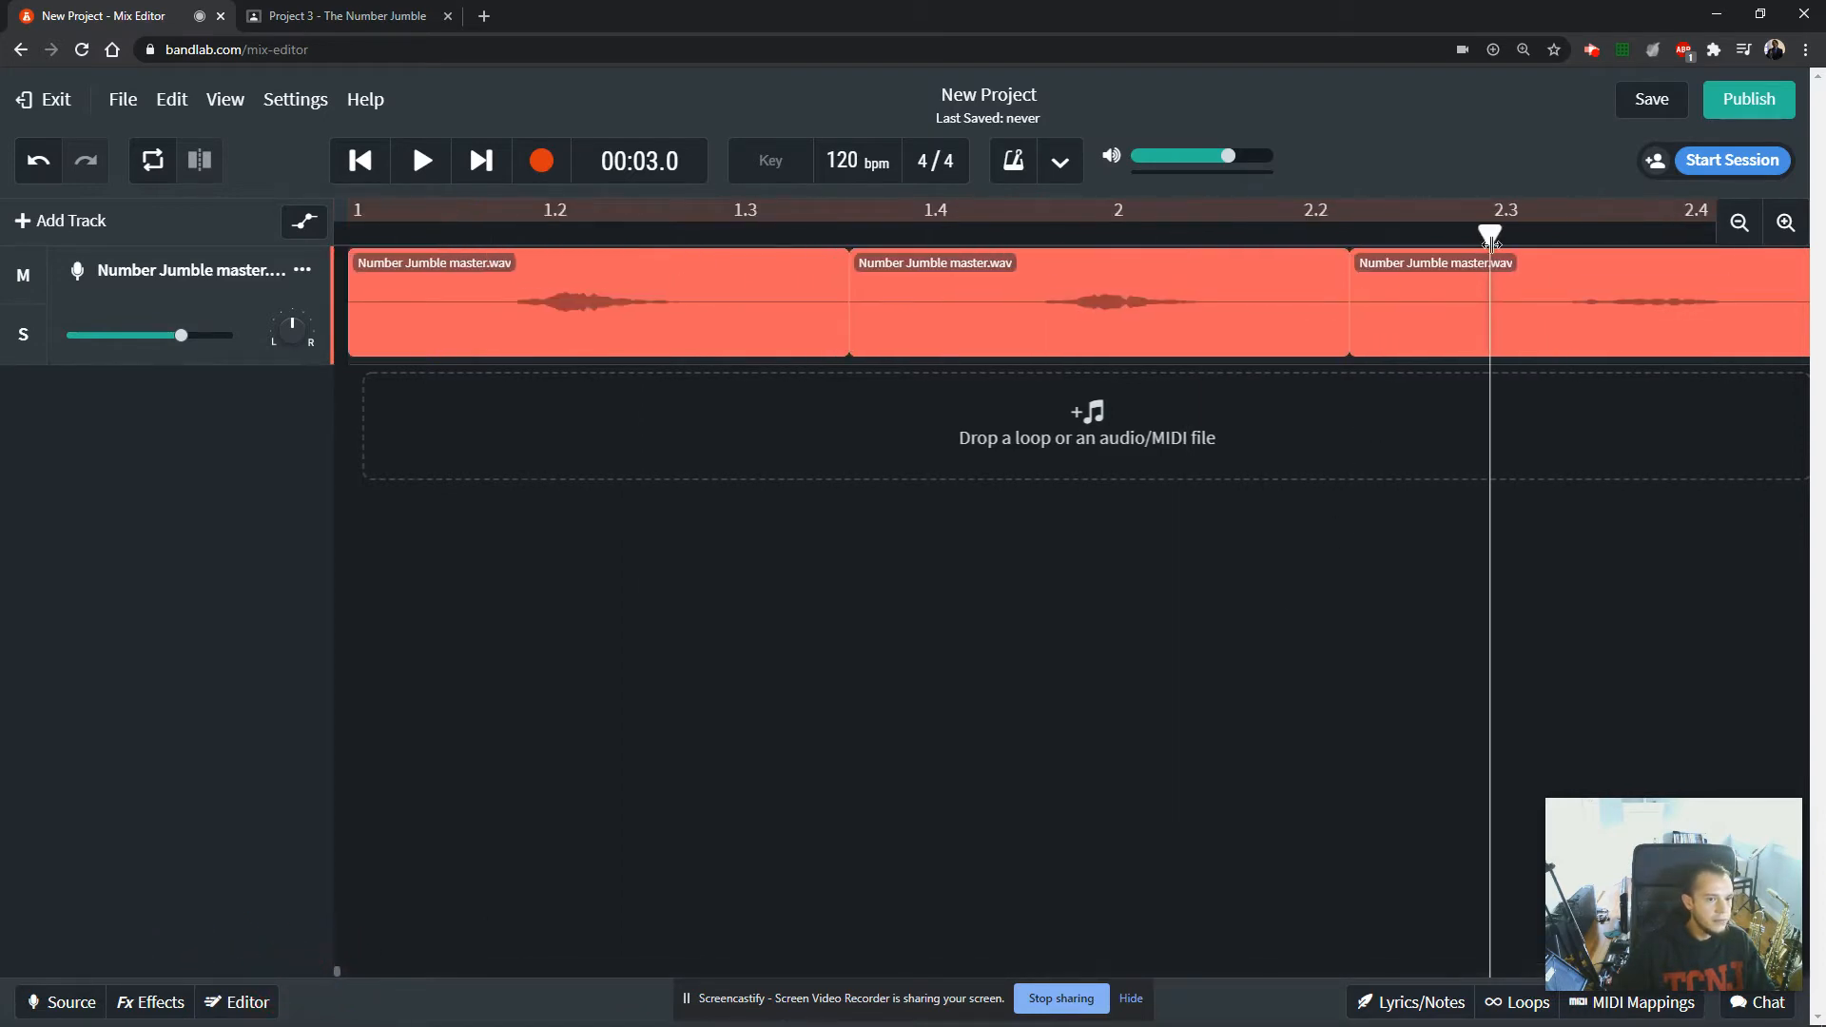
# Trim the silence off the end and the start of the first number clip, leaving only its sound.
pyautogui.moveTo(1490, 238); pyautogui.dragTo(111, 193)
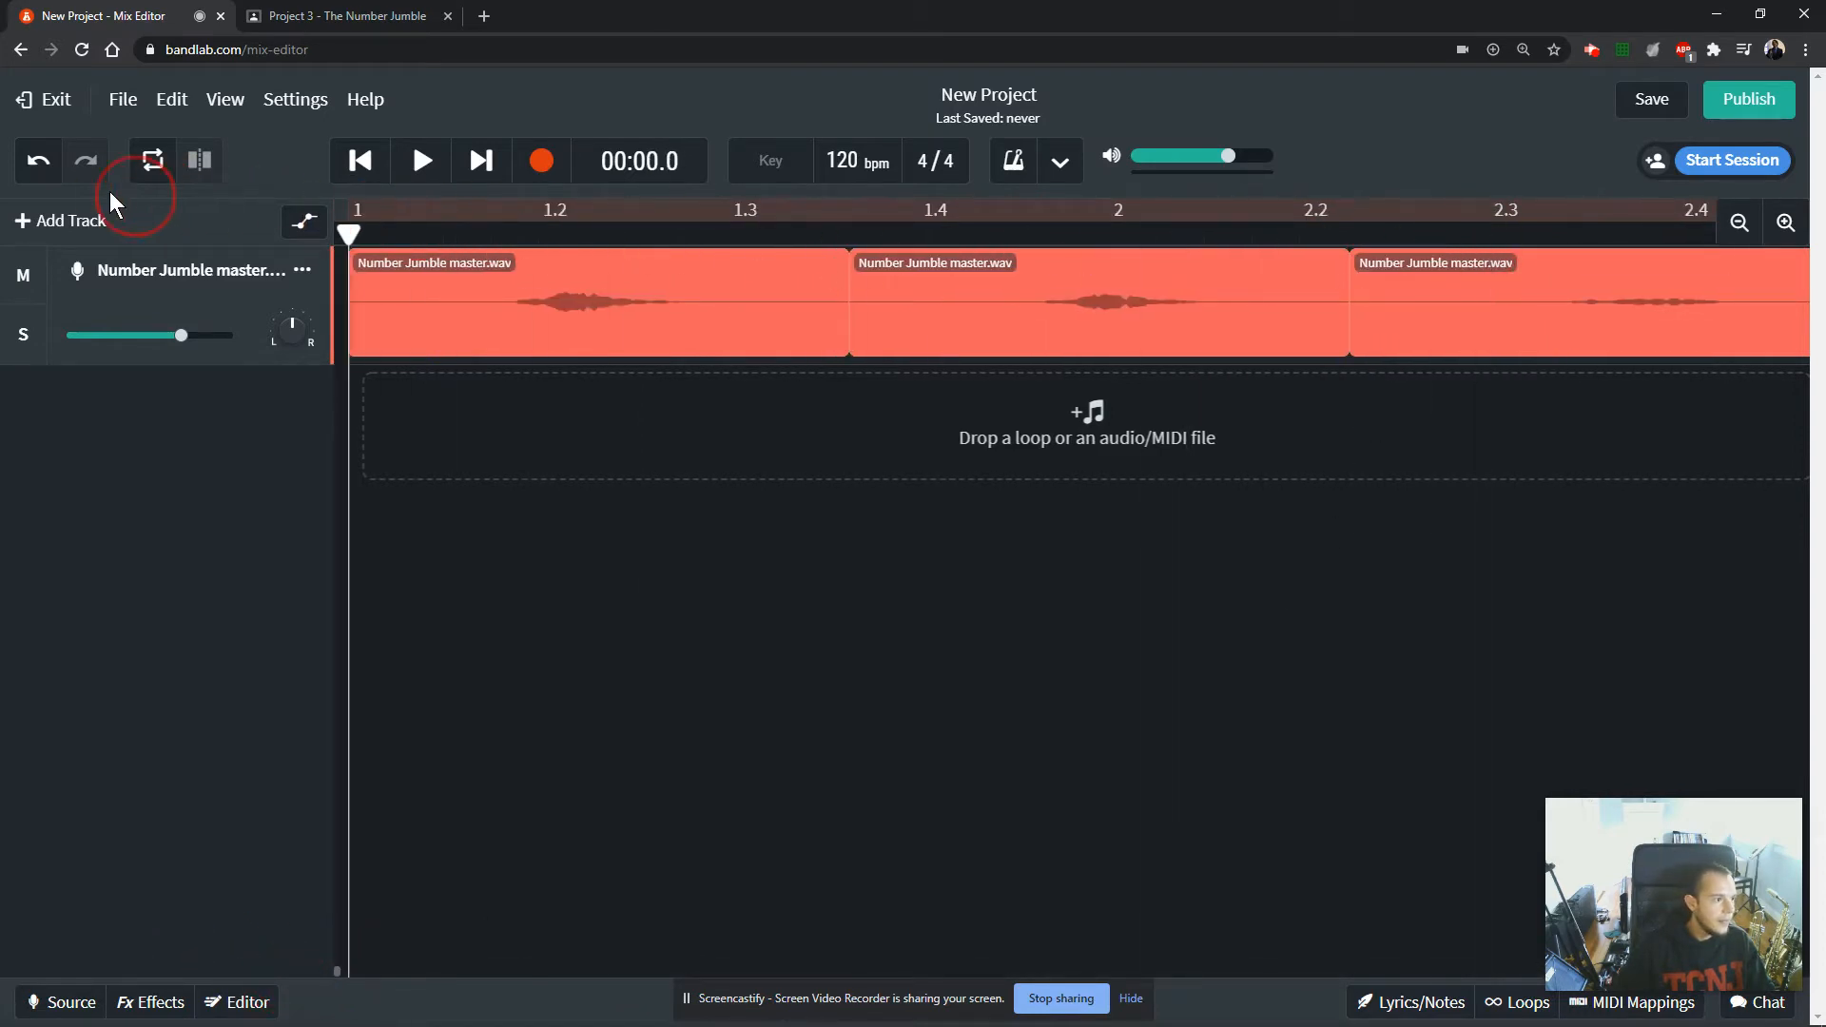
pyautogui.click(513, 328)
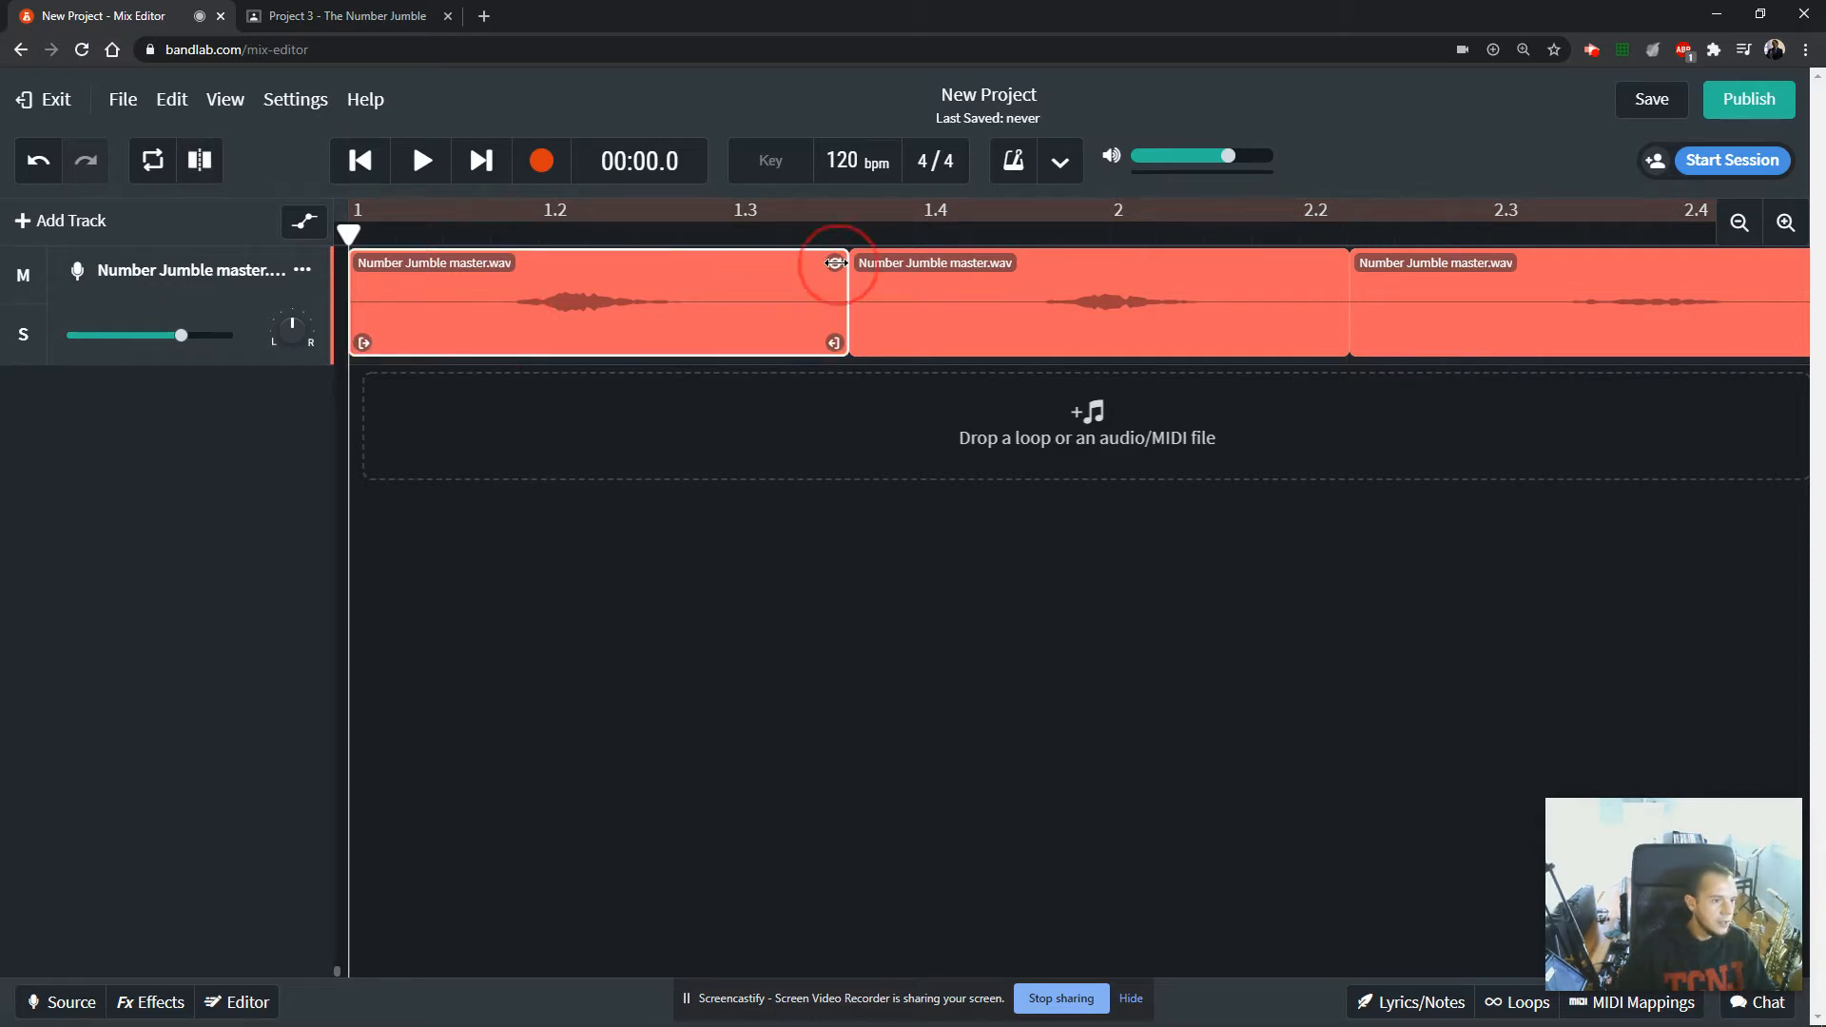
pyautogui.moveTo(835, 263); pyautogui.dragTo(671, 255)
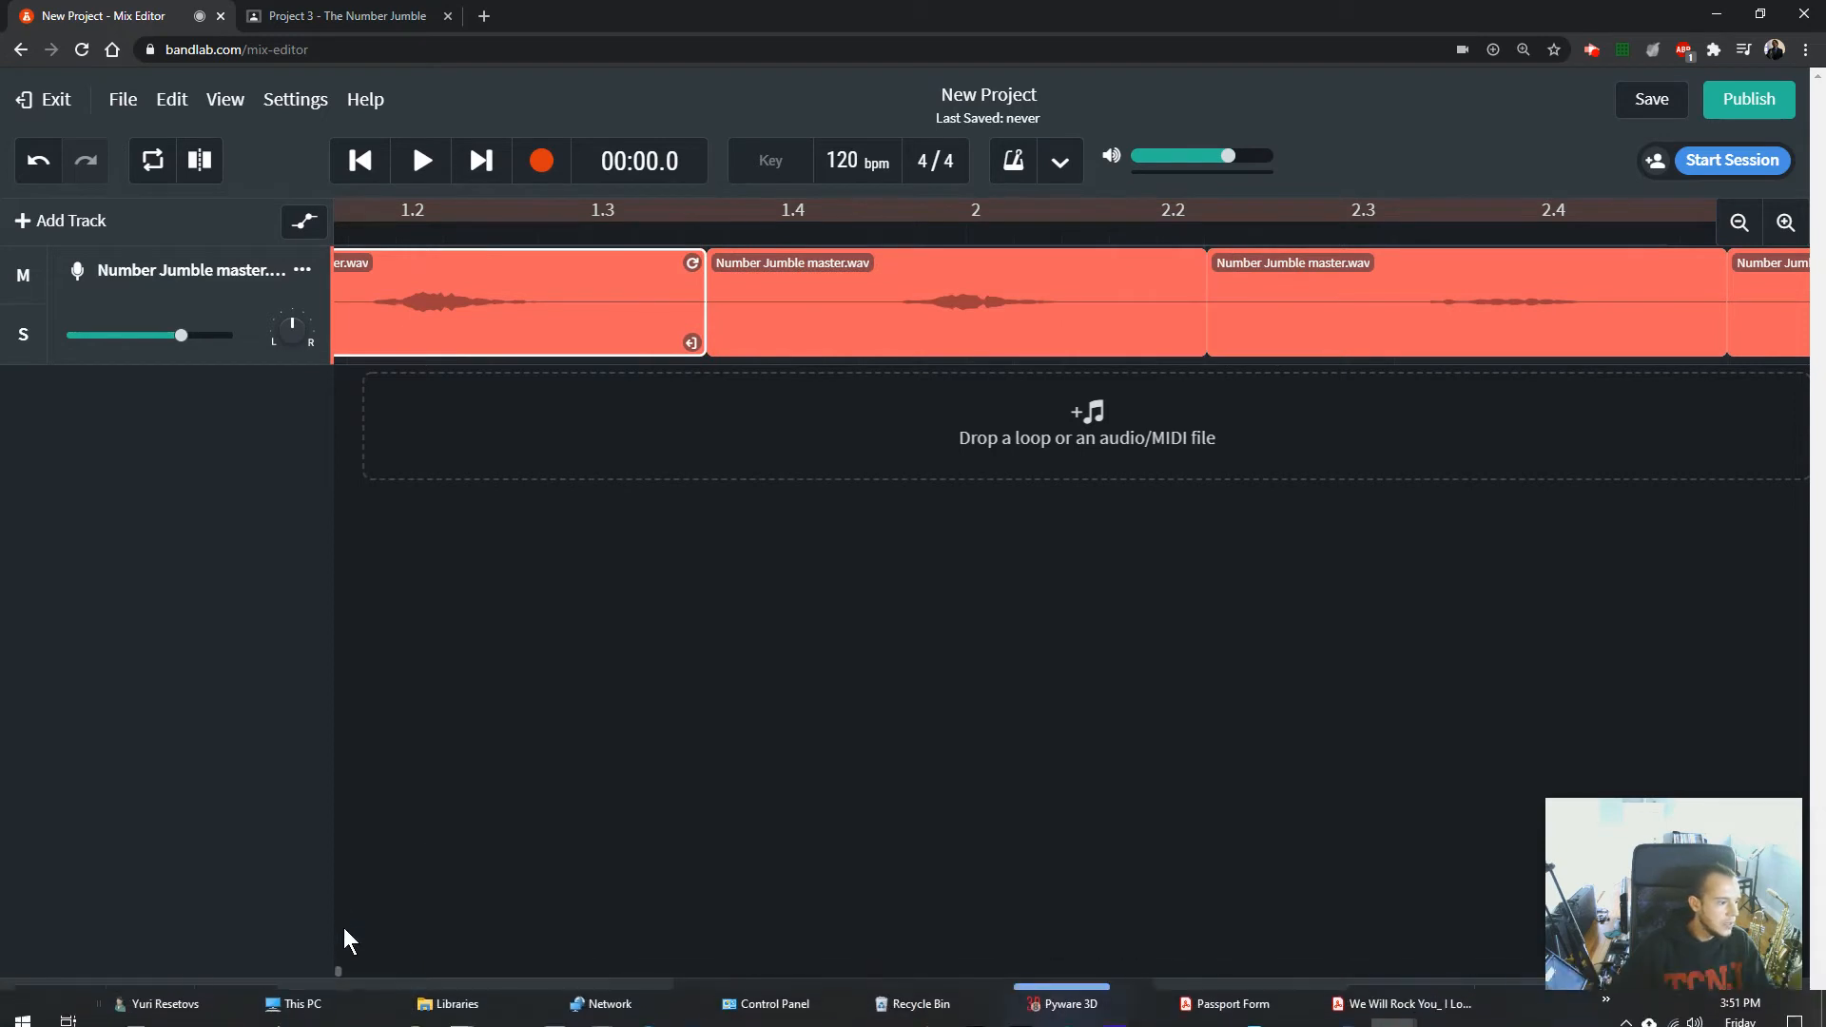
pyautogui.moveTo(339, 970); pyautogui.dragTo(295, 973)
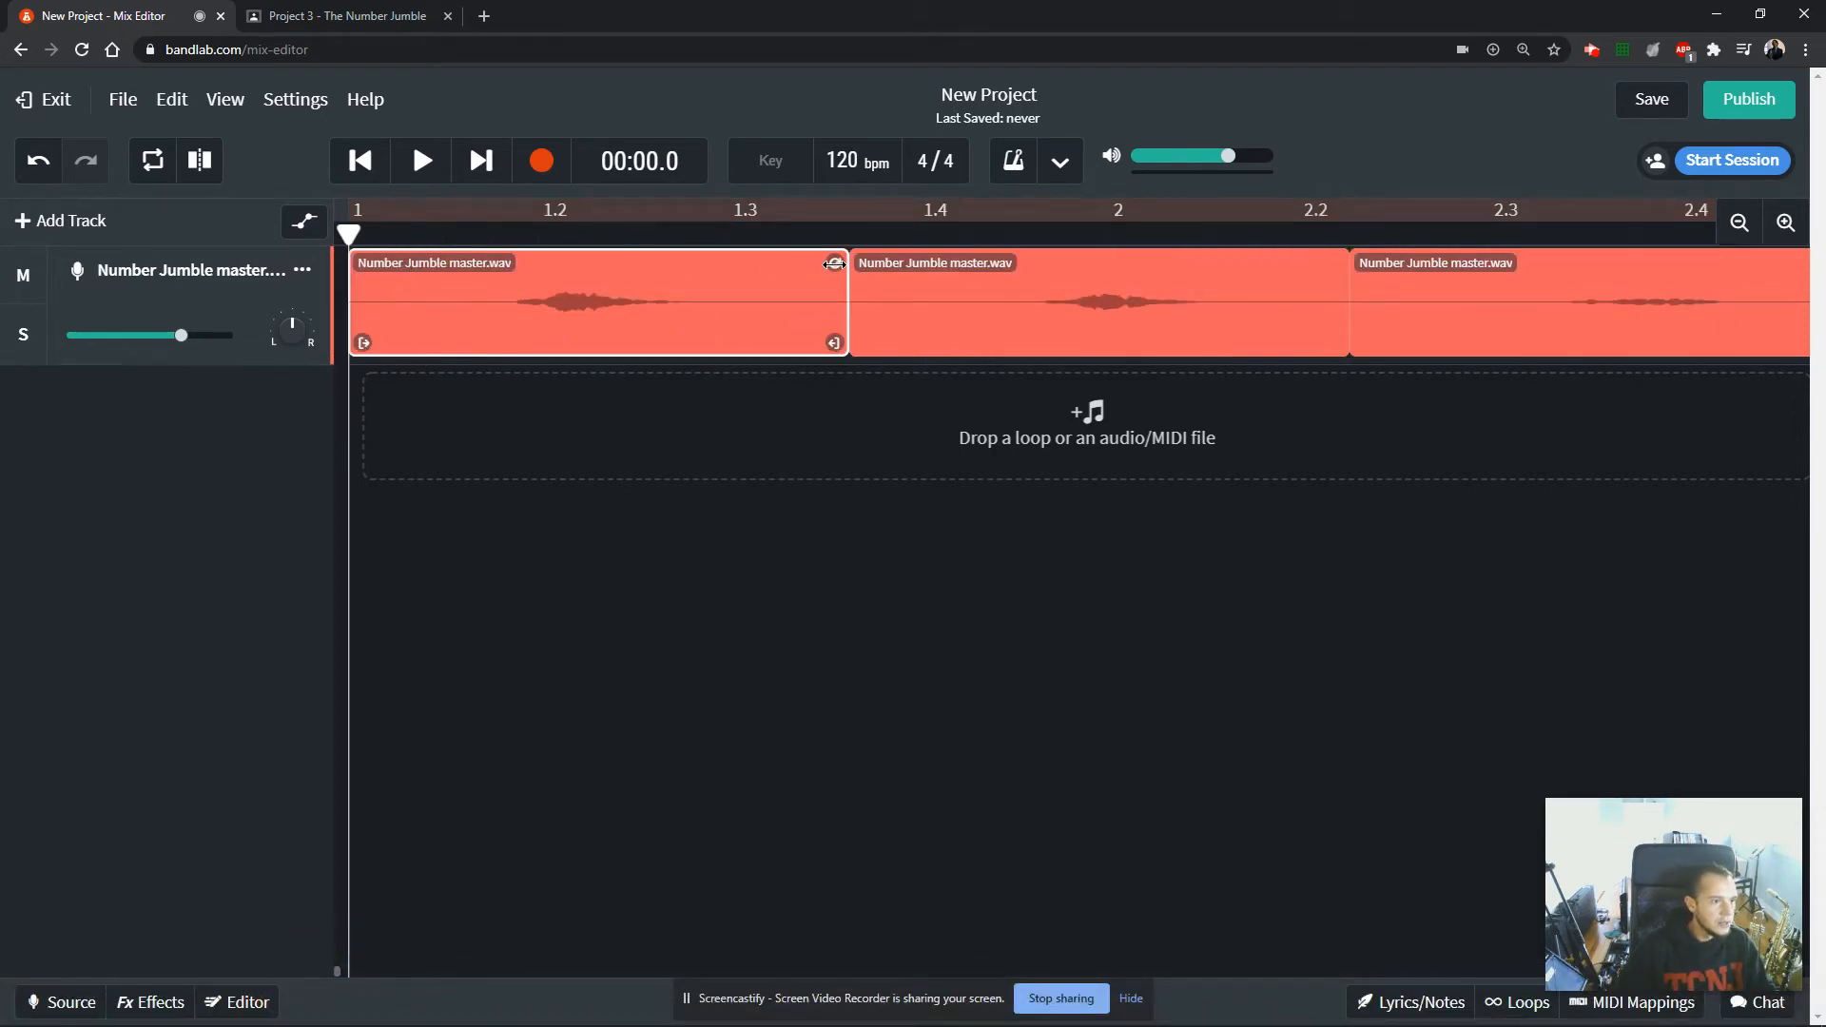
pyautogui.click(834, 344)
pyautogui.moveTo(834, 343); pyautogui.dragTo(656, 345)
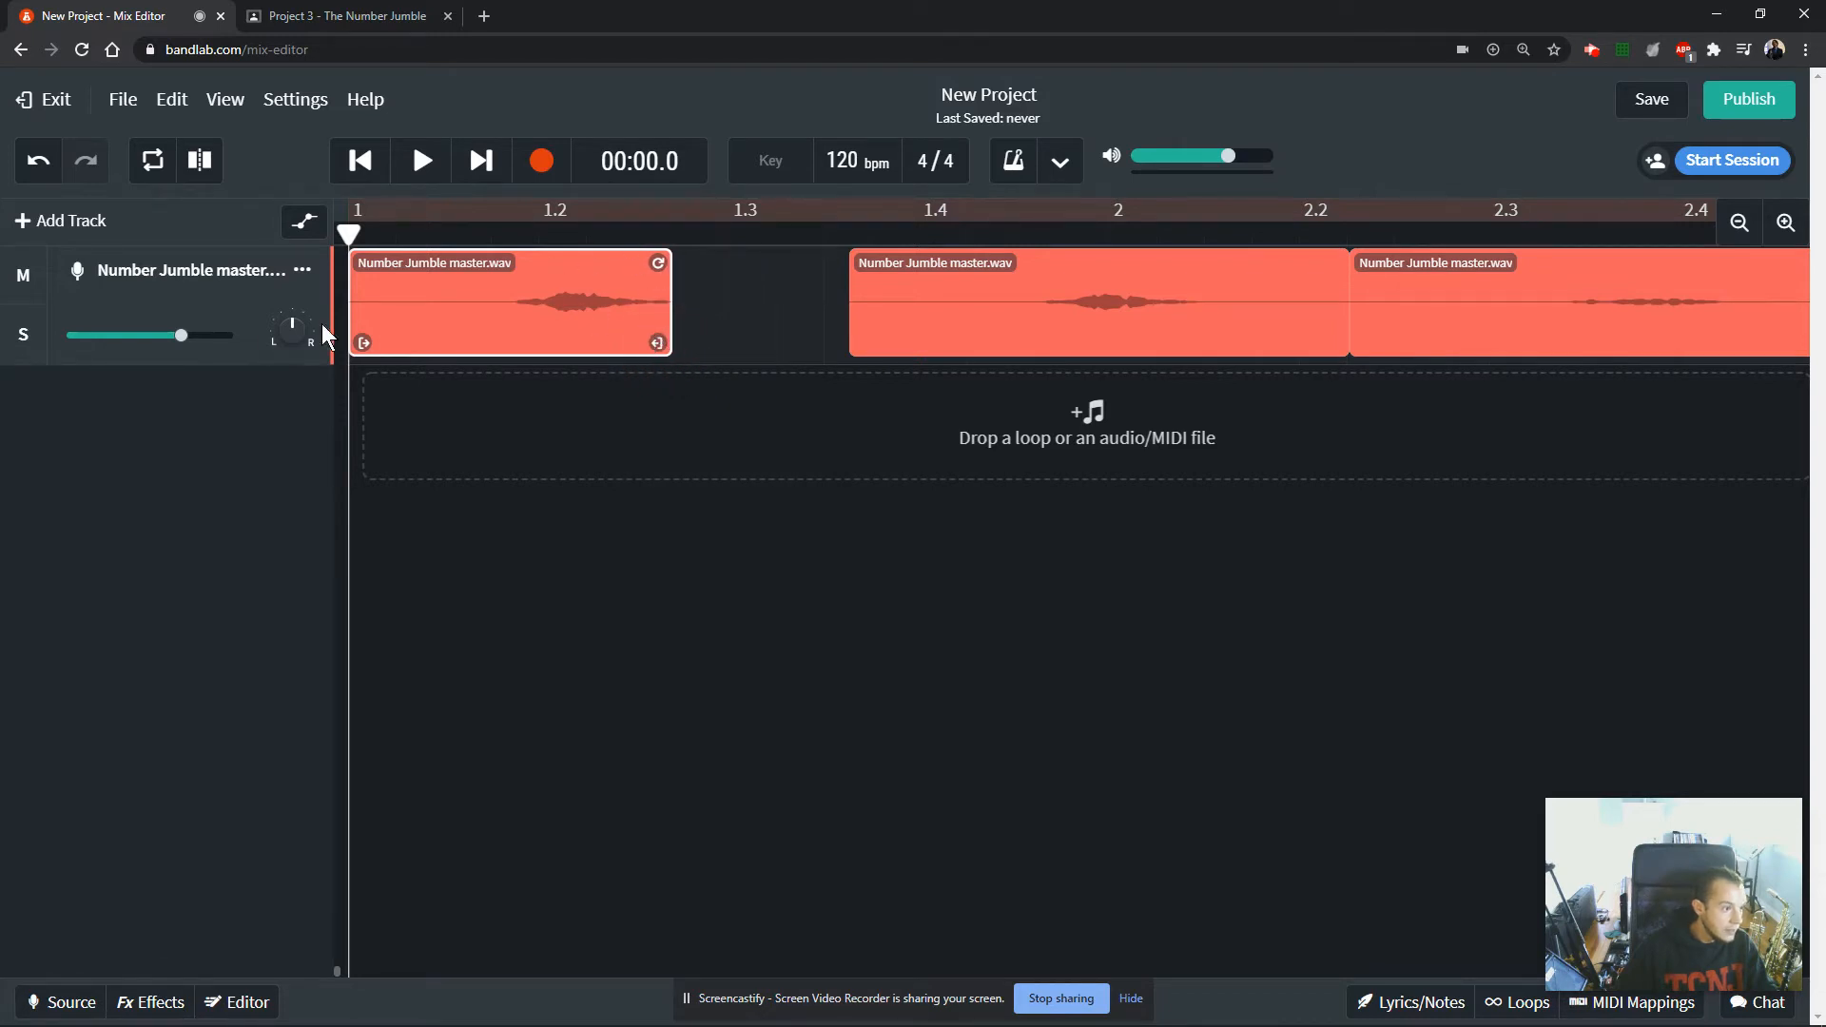
pyautogui.moveTo(363, 342); pyautogui.dragTo(530, 343)
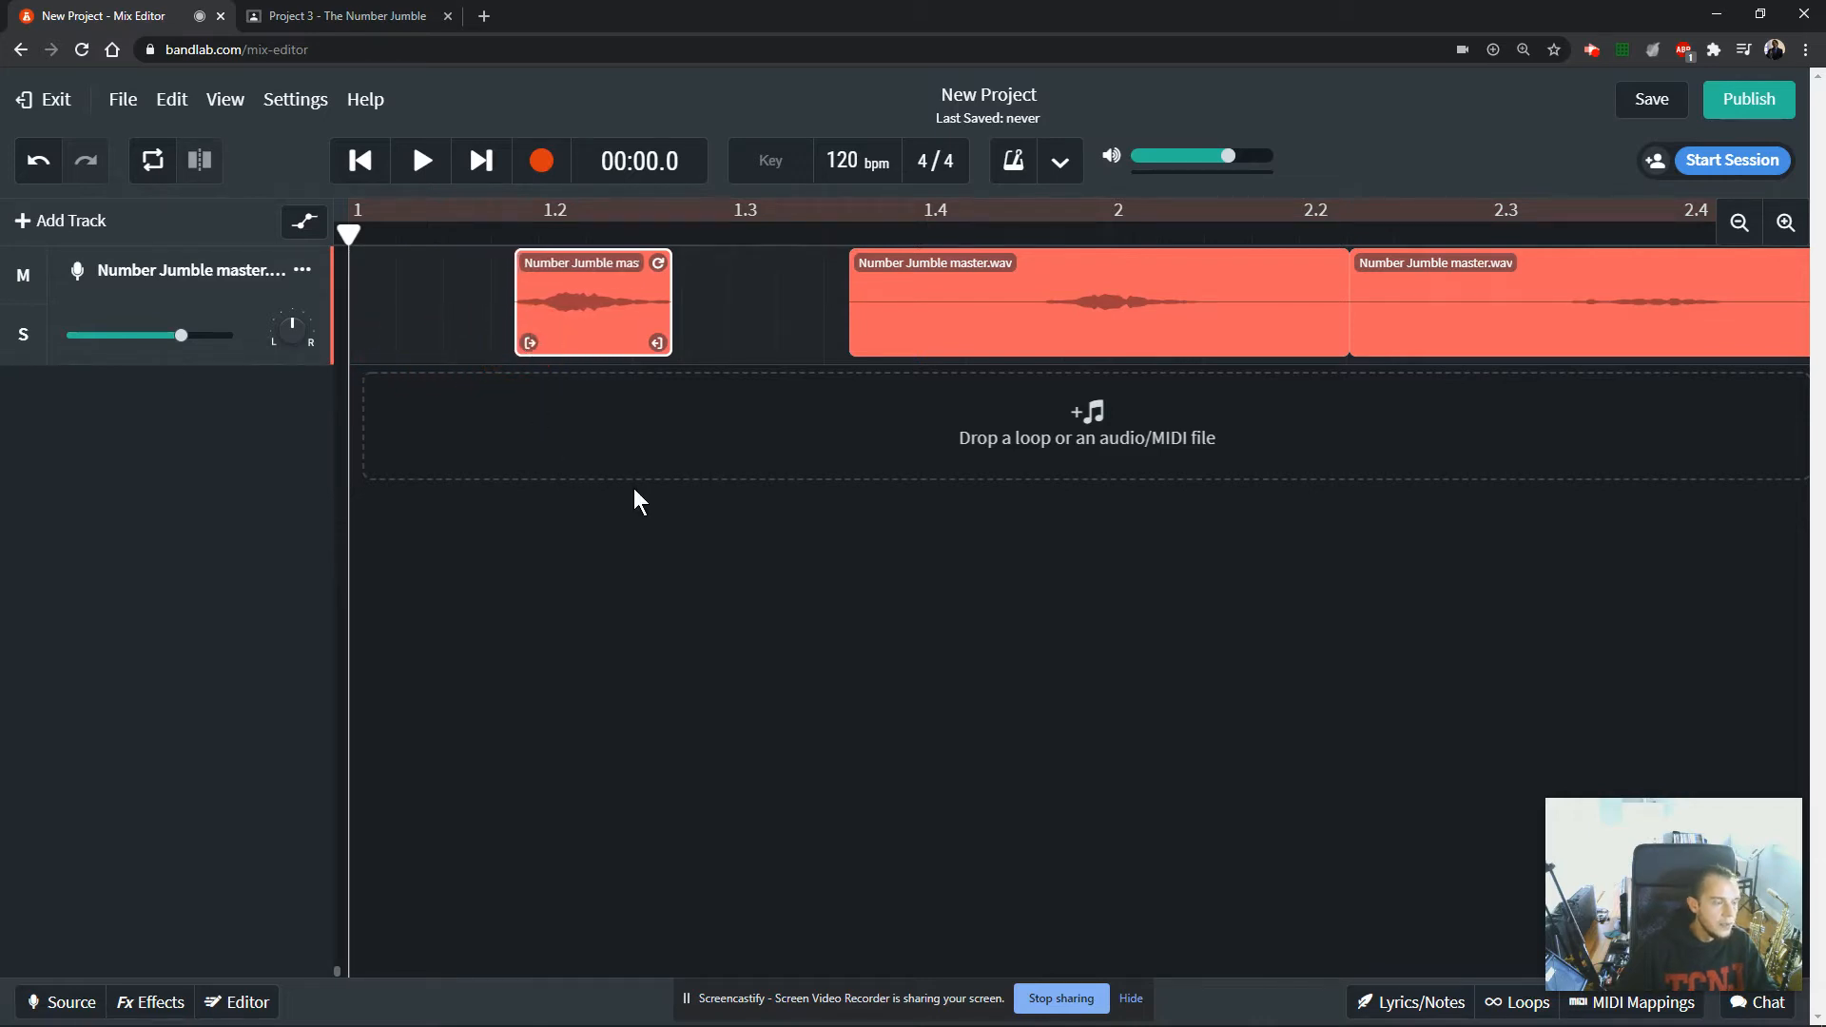
# Split the second number clip at 00:01.8, where its sound starts, and delete the silent leading piece.
pyautogui.click(913, 283)
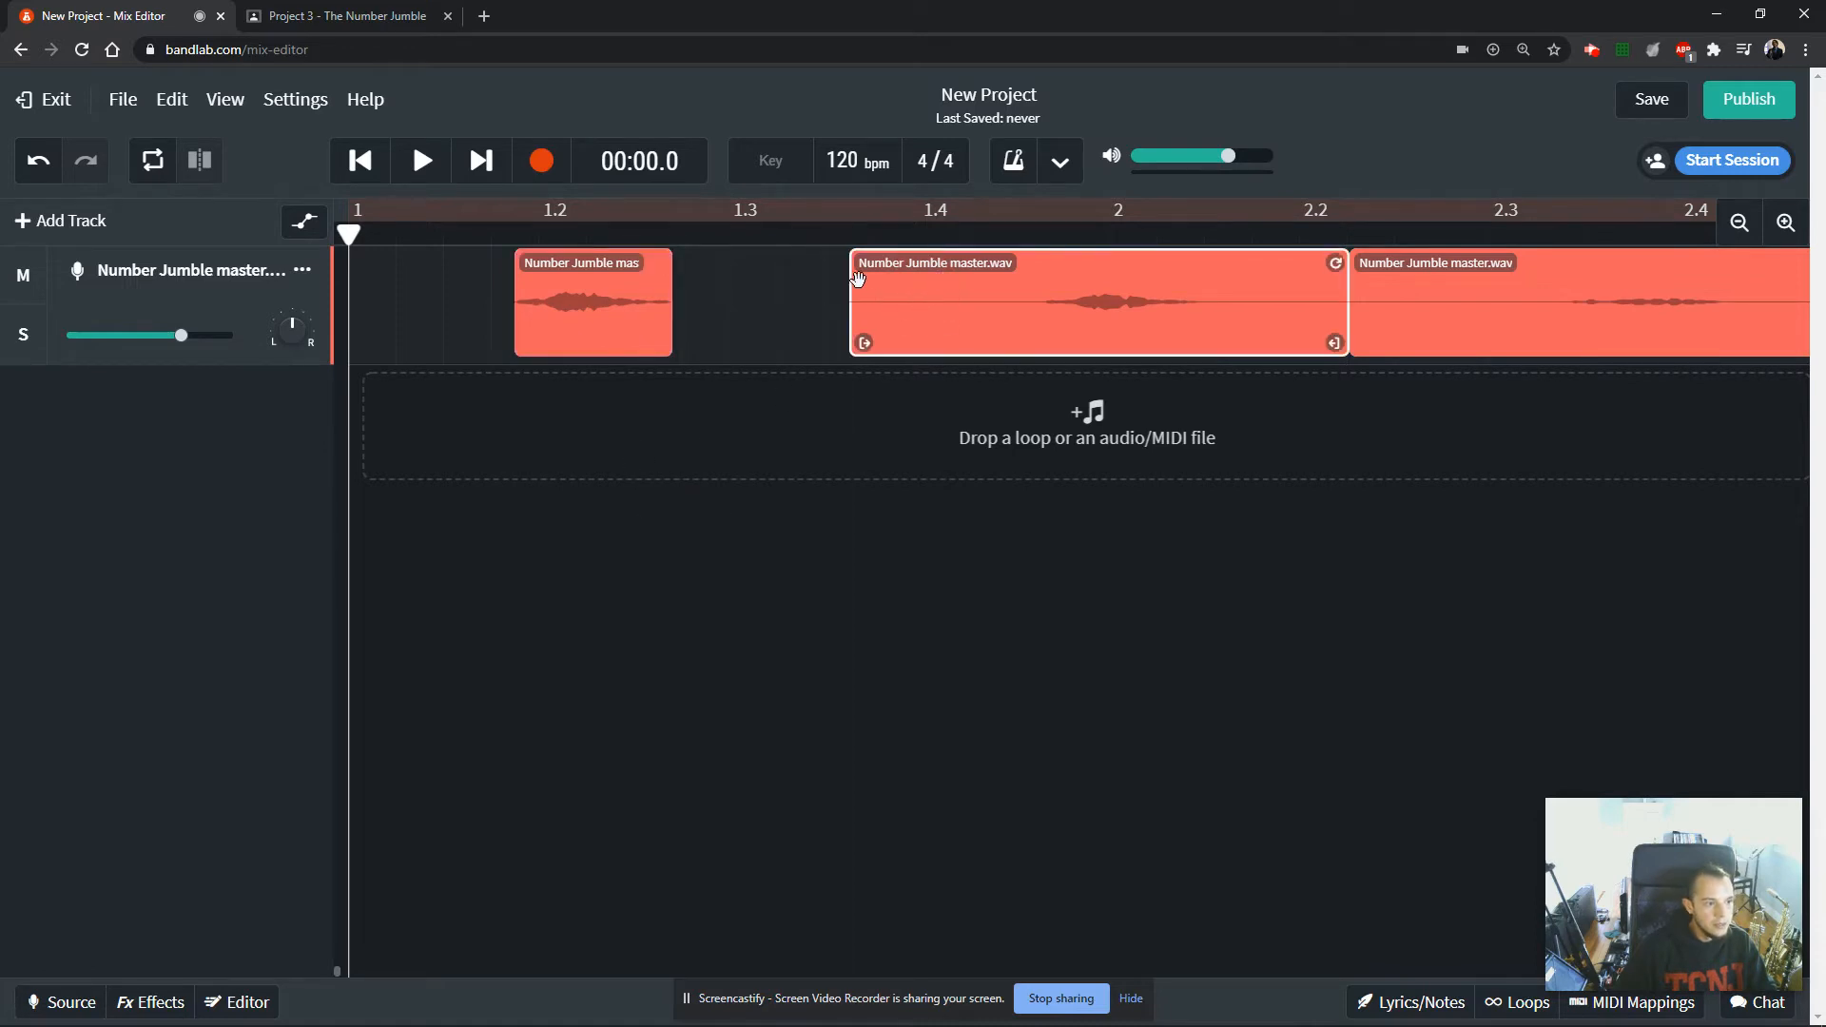
pyautogui.moveTo(405, 231); pyautogui.dragTo(1044, 234)
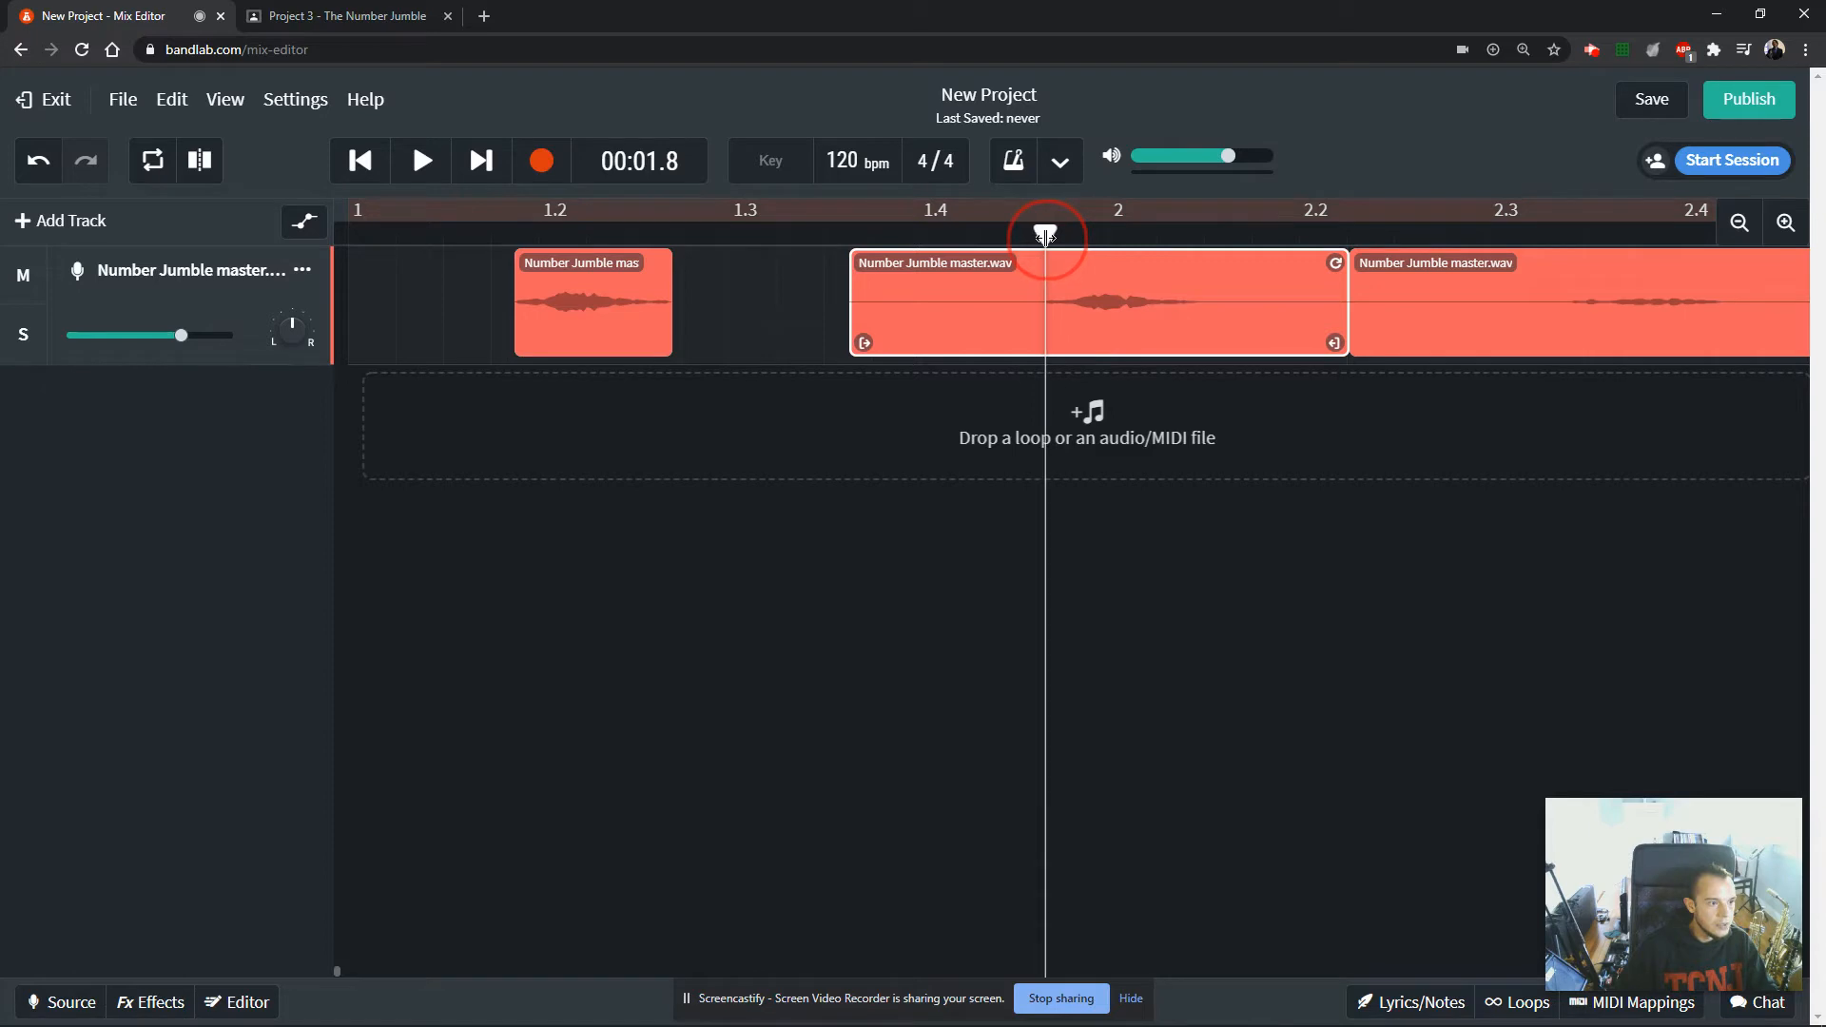
pyautogui.click(201, 160)
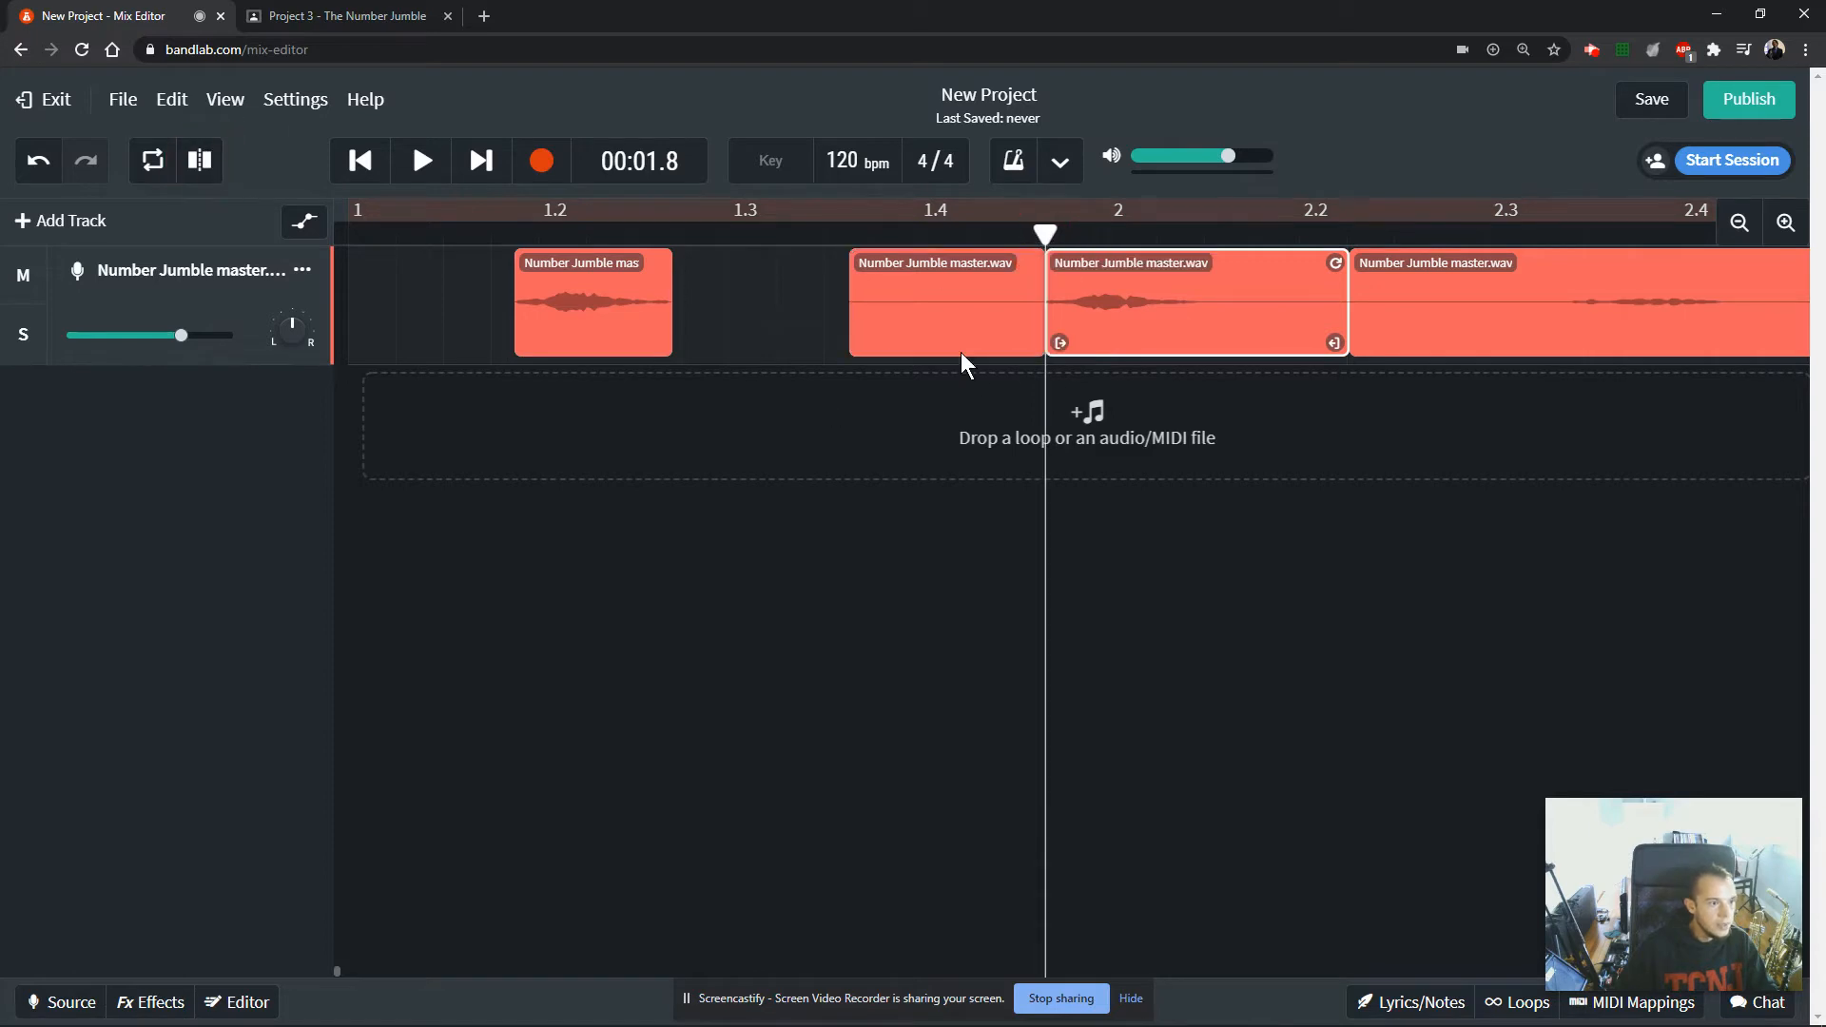
pyautogui.moveTo(961, 328); pyautogui.dragTo(889, 318)
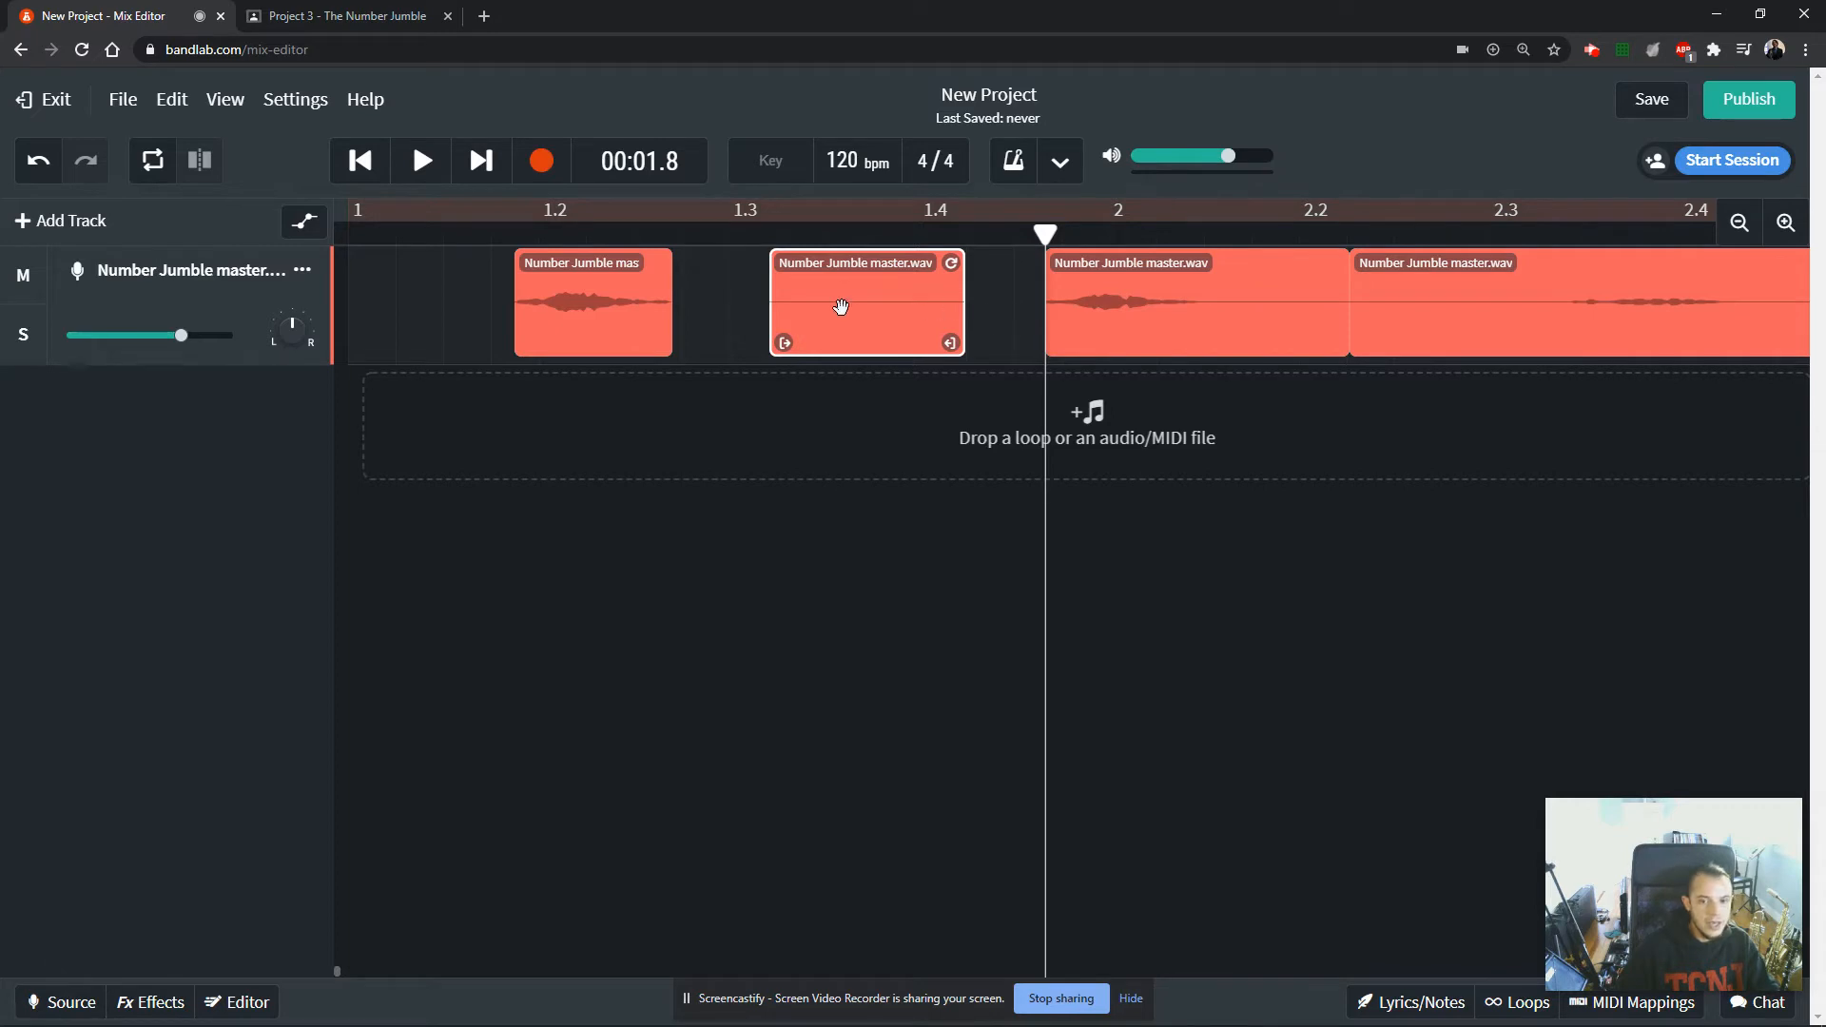
pyautogui.press('Delete')
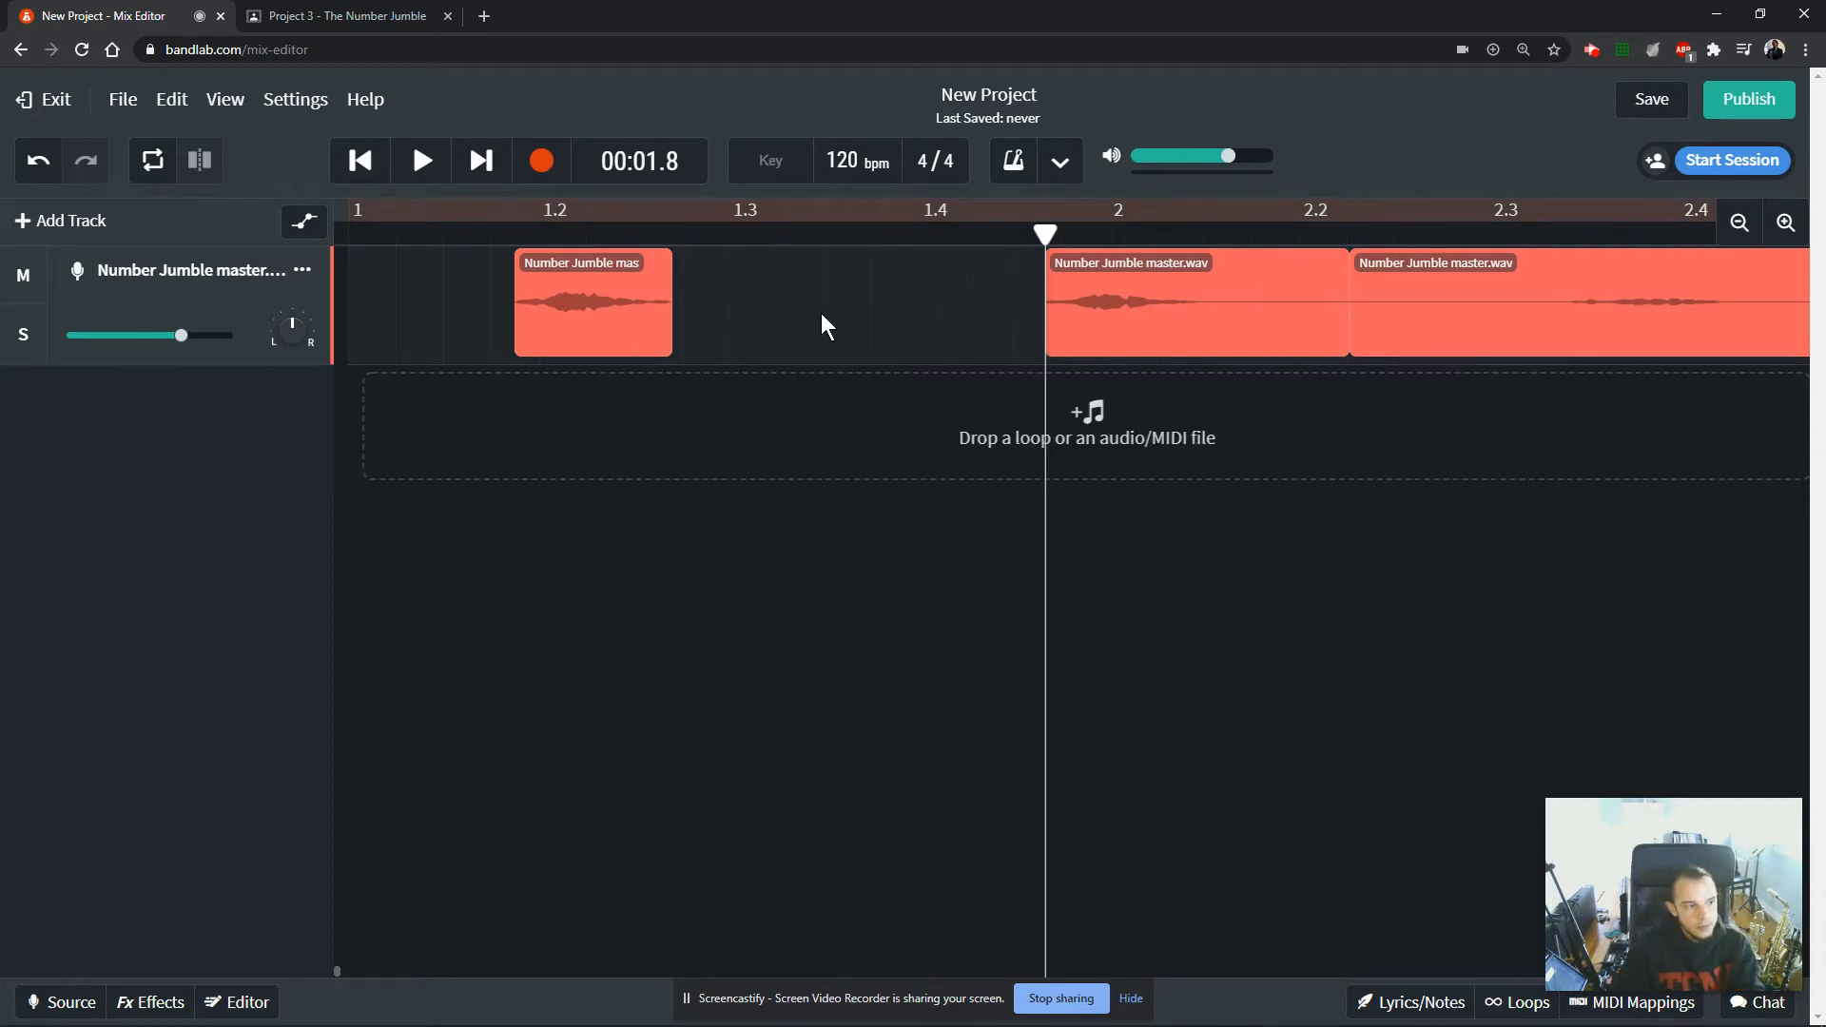
# Move the second number clip closer to the first and trim the silence after its sound.
pyautogui.moveTo(1242, 339); pyautogui.dragTo(949, 310)
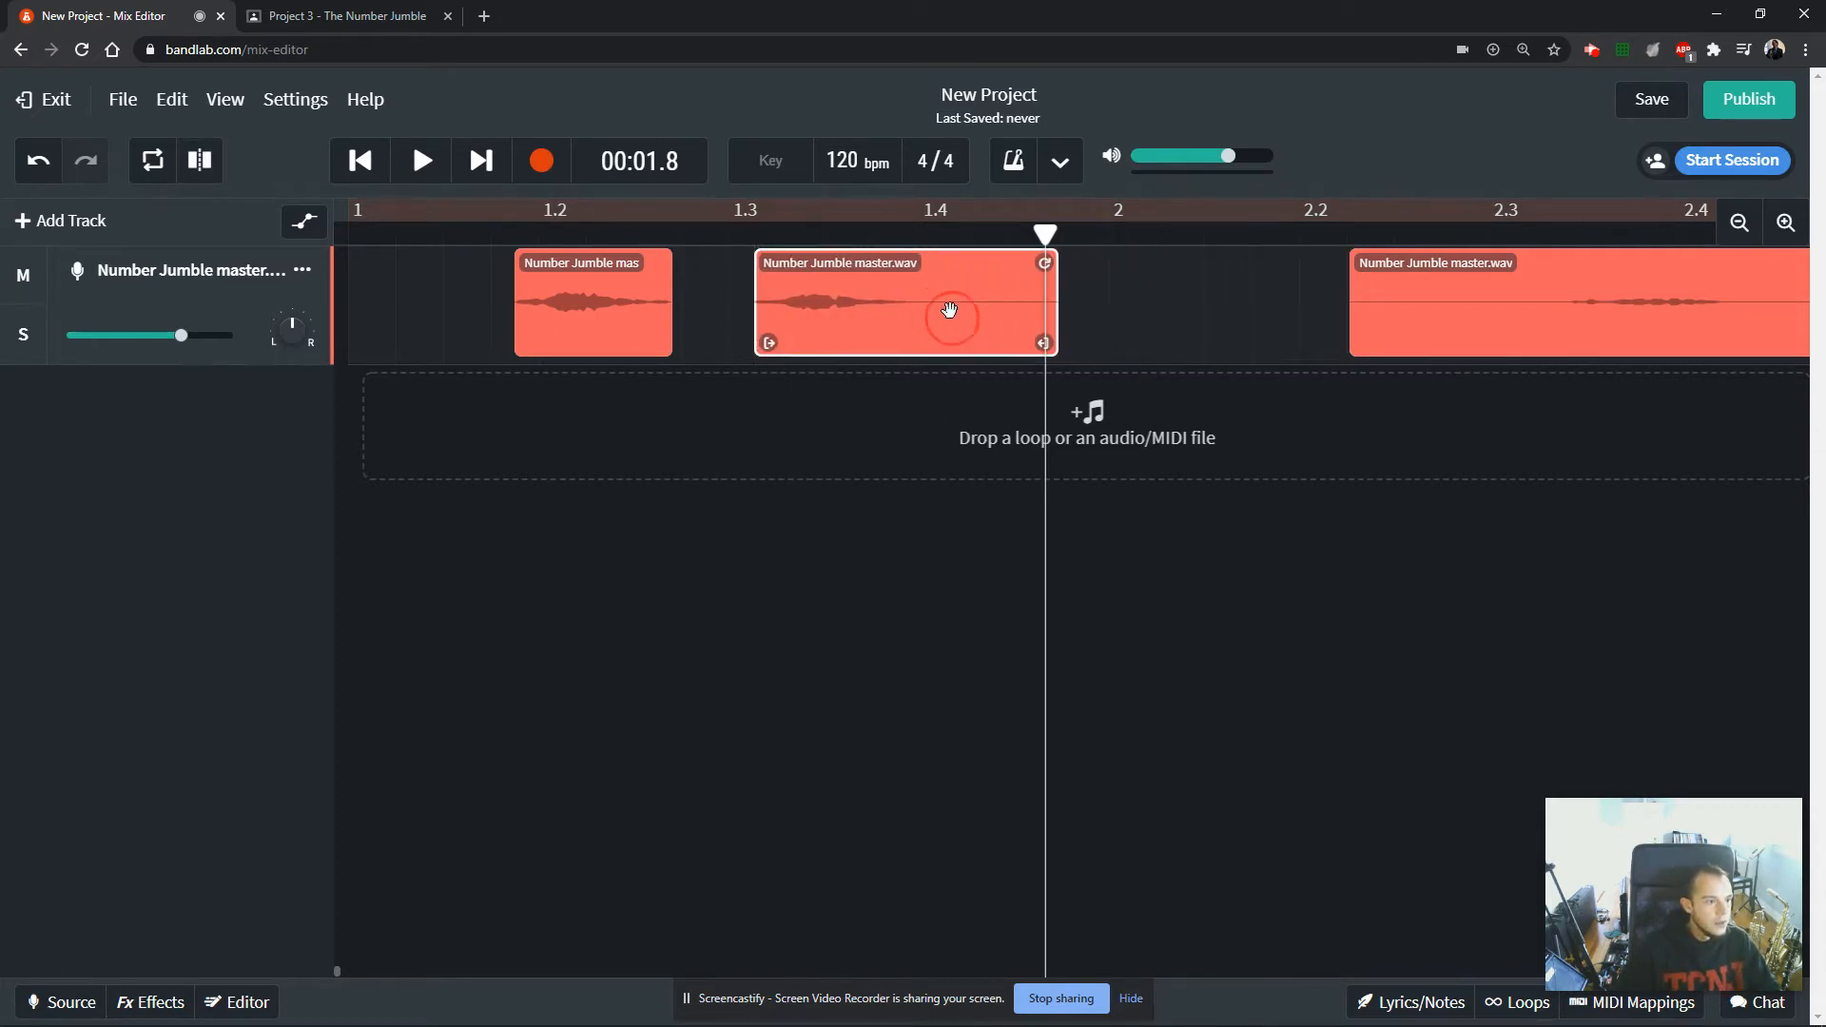
pyautogui.moveTo(1046, 347); pyautogui.dragTo(912, 342)
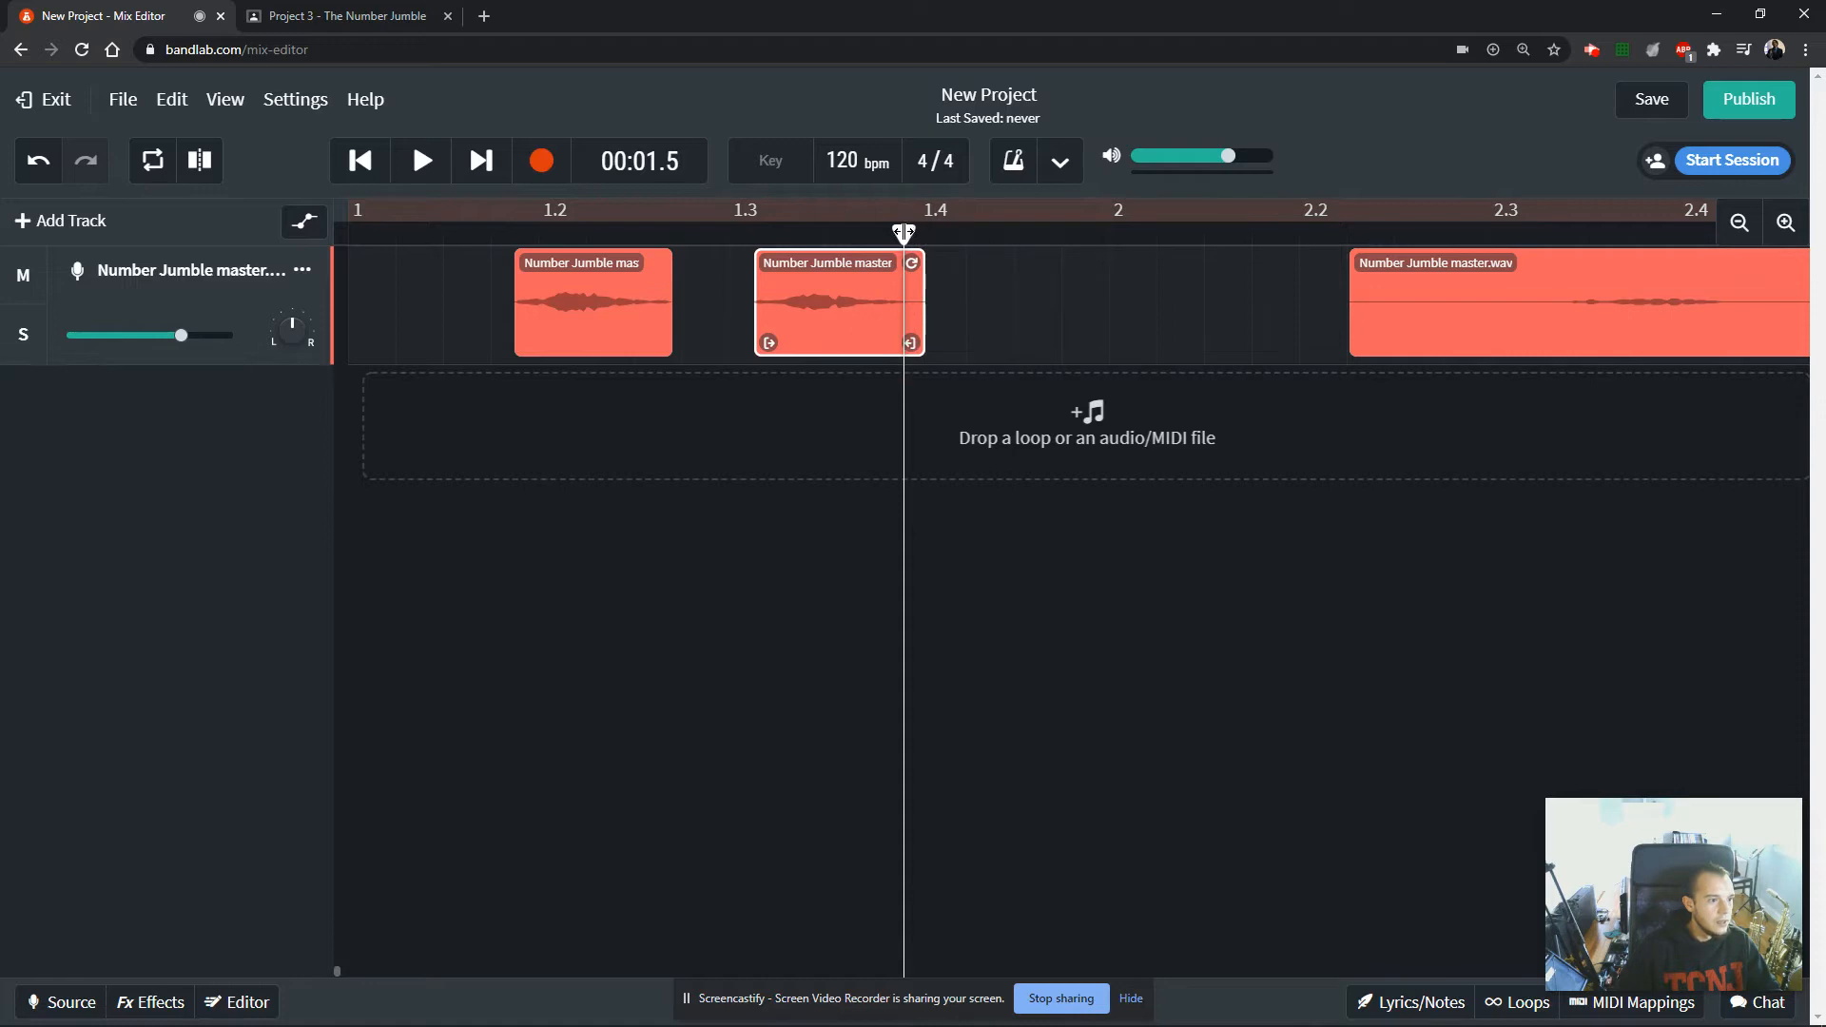
pyautogui.moveTo(904, 232); pyautogui.dragTo(1189, 233)
pyautogui.moveTo(908, 343)
pyautogui.mouseDown()
pyautogui.moveTo(932, 343)
pyautogui.moveTo(837, 357)
pyautogui.moveTo(950, 347)
pyautogui.moveTo(885, 347)
pyautogui.mouseUp()
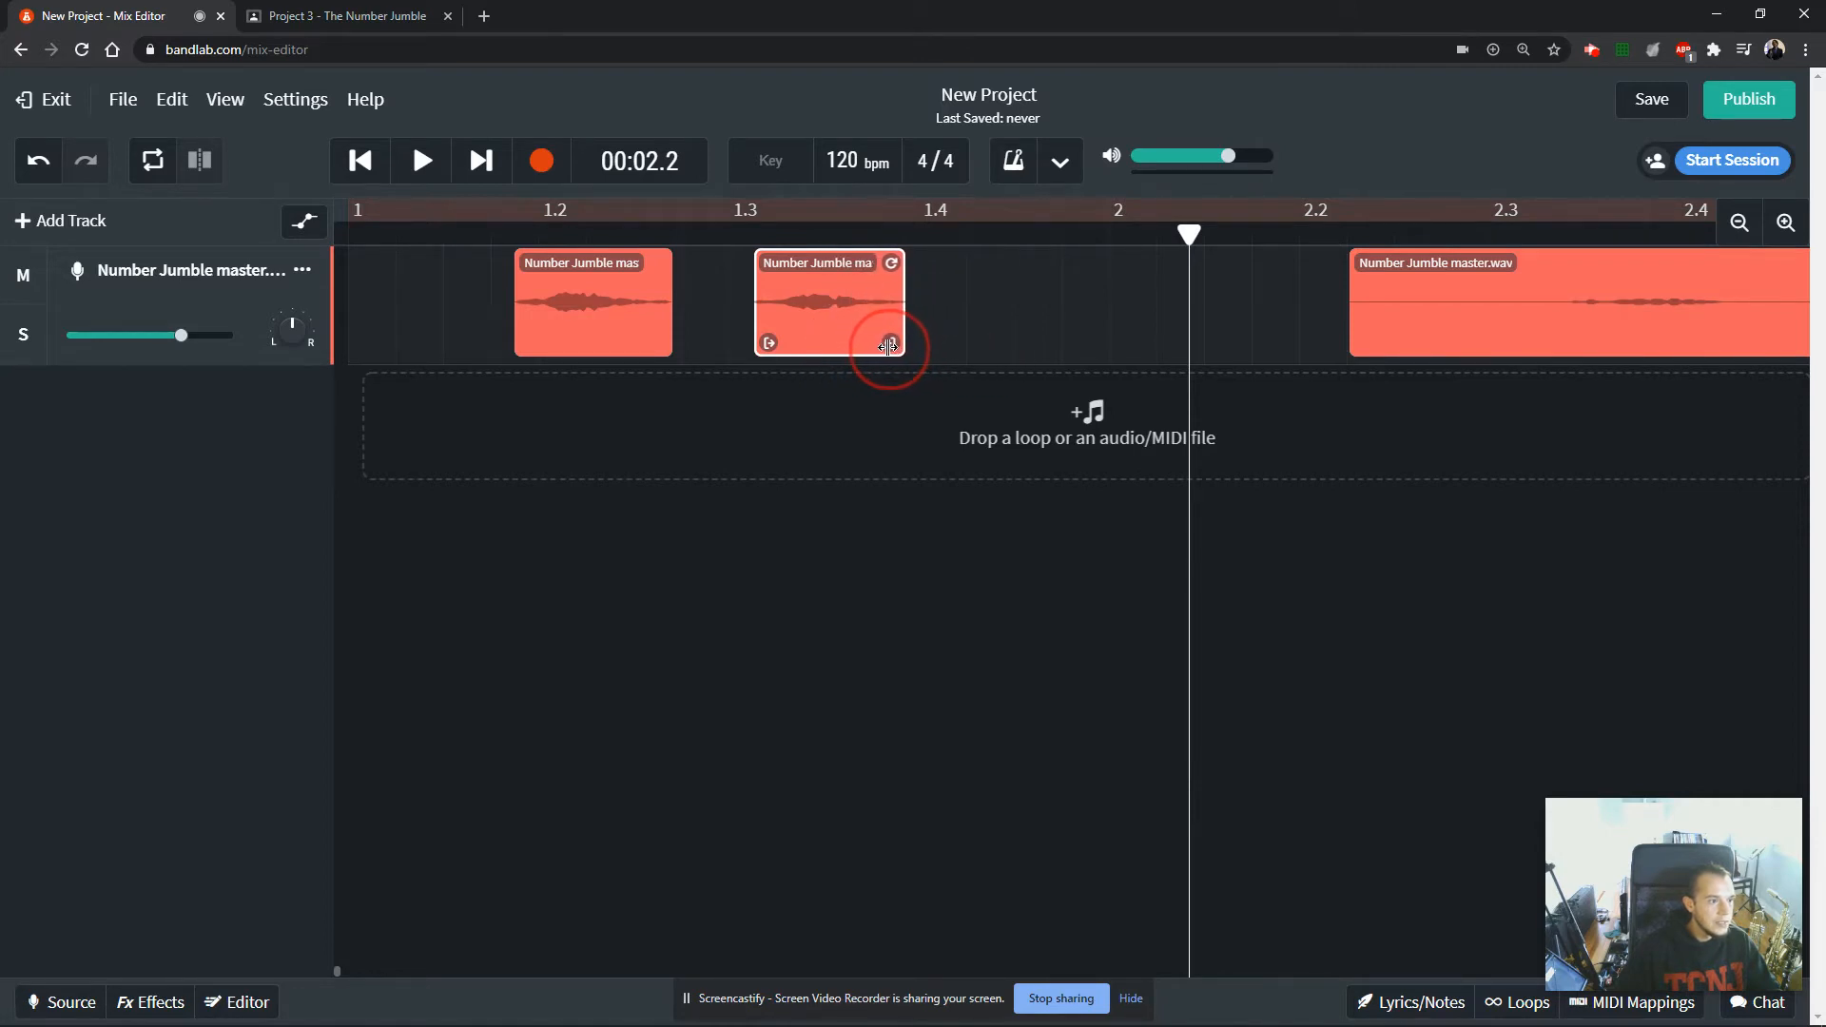
# Trim the silence from both ends of the third number clip and place it just after the second clip.
pyautogui.moveTo(1617, 317); pyautogui.dragTo(1288, 329)
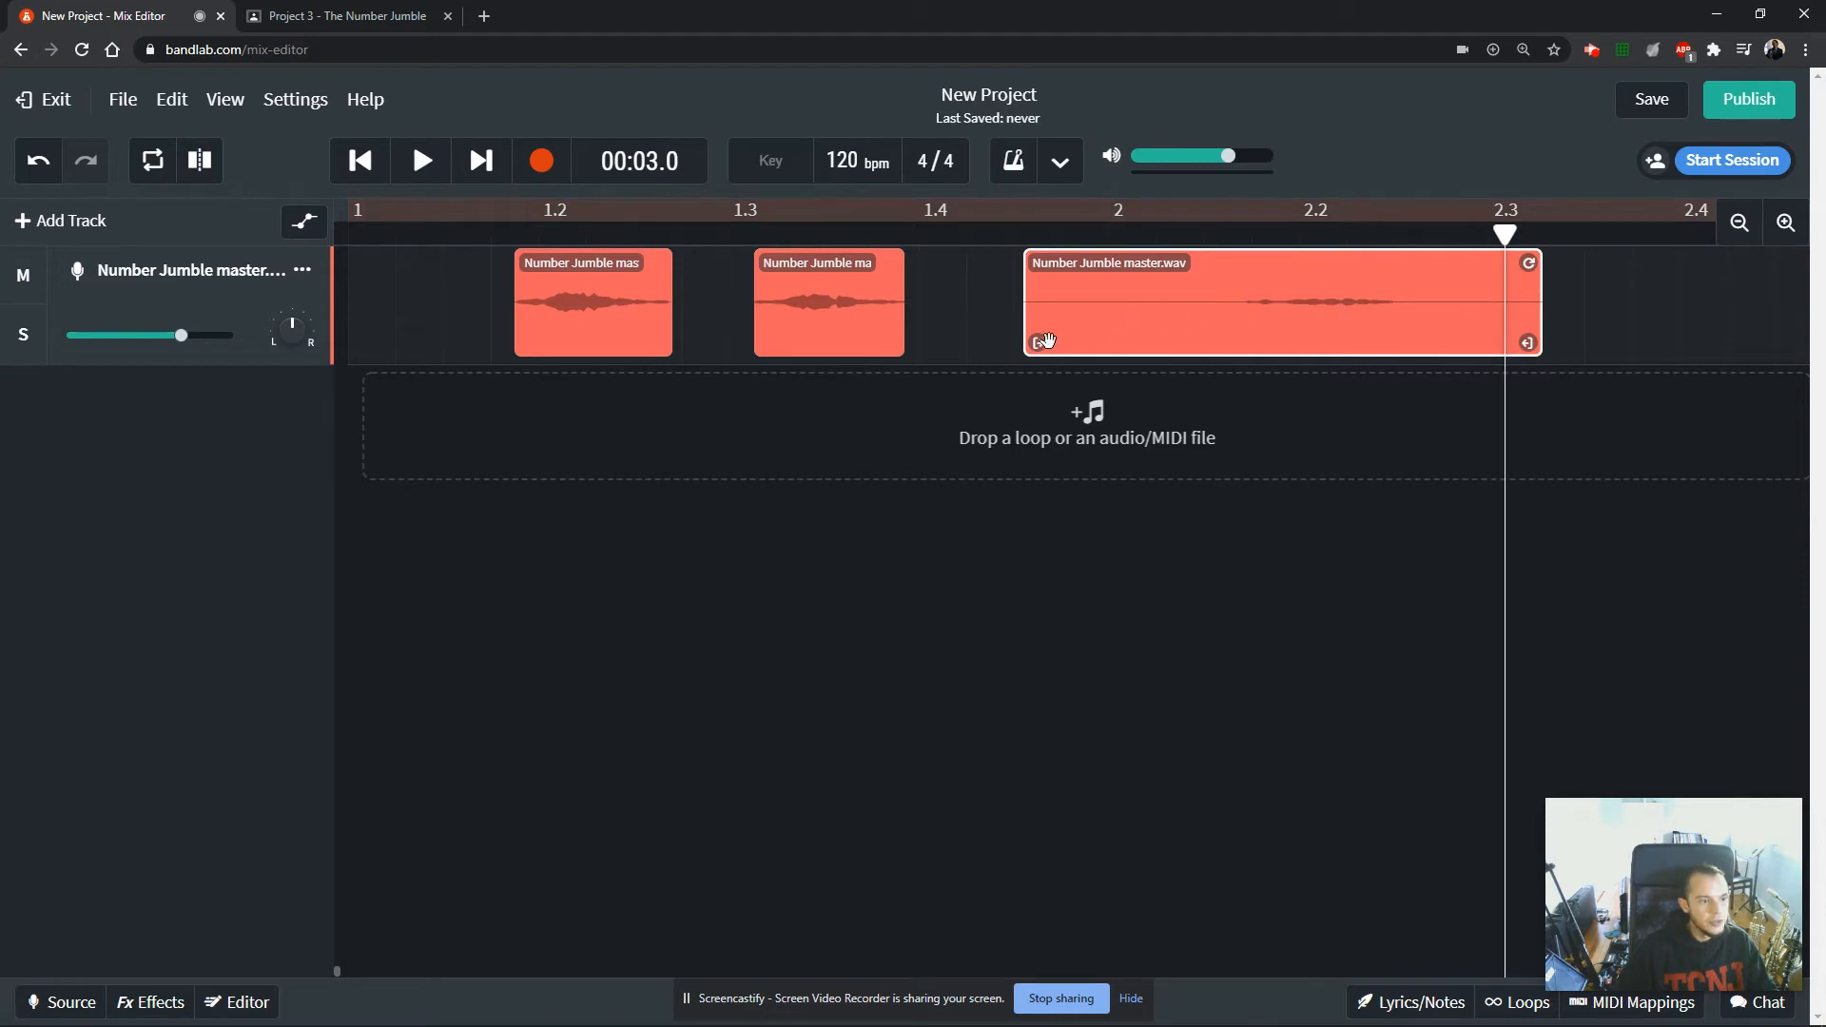
pyautogui.moveTo(1036, 342); pyautogui.dragTo(1257, 368)
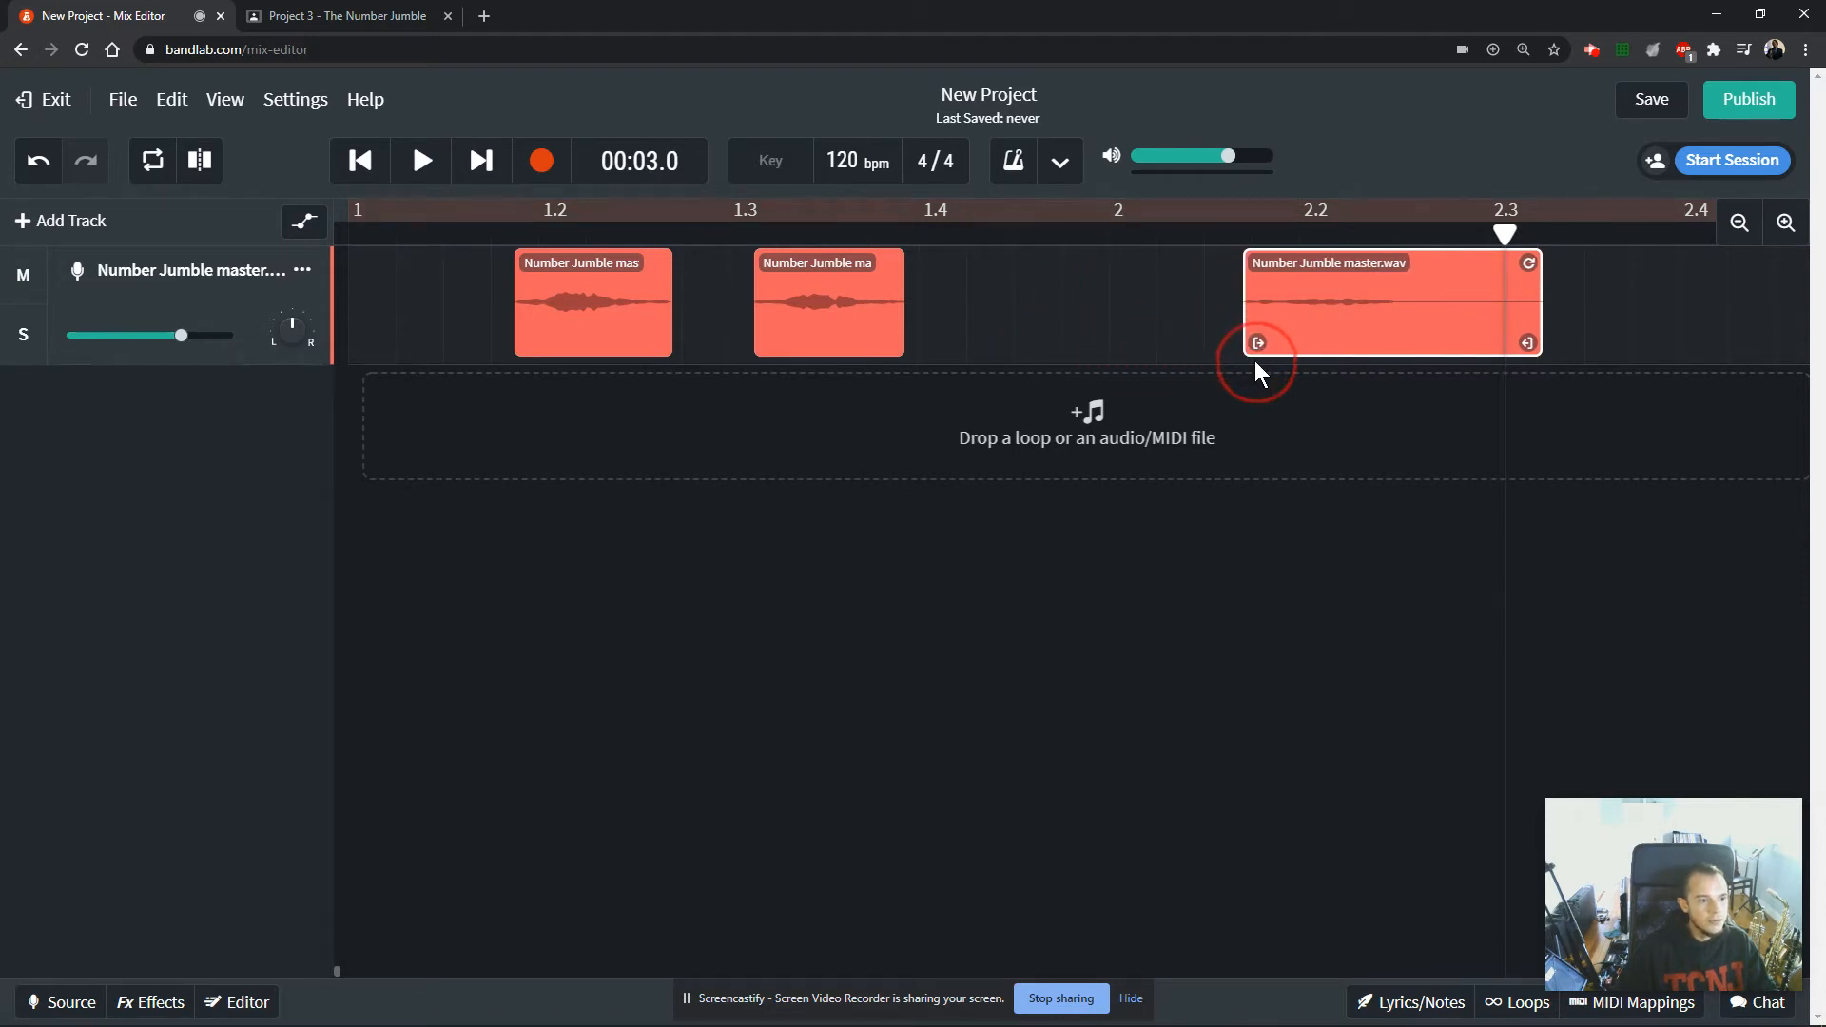
pyautogui.moveTo(1527, 343); pyautogui.dragTo(1053, 337)
# Play the first number clip to identify it and rename the clip as 9.
pyautogui.click(517, 273)
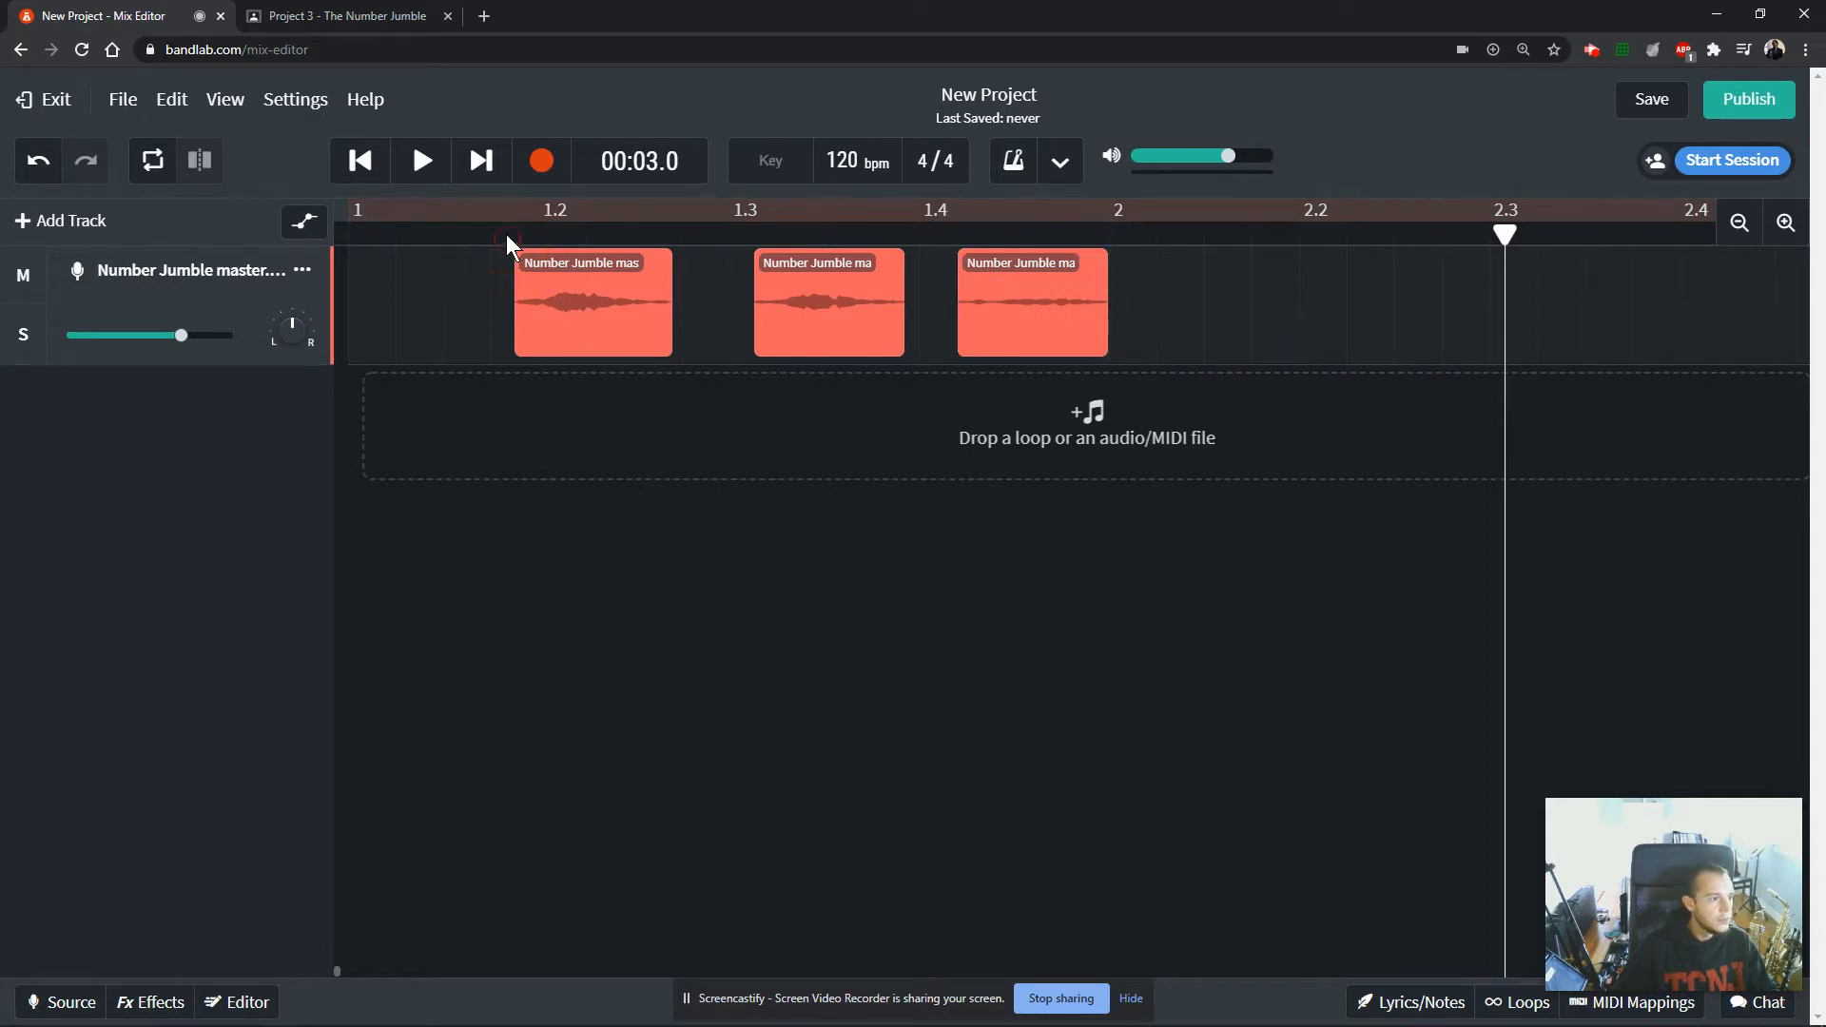
pyautogui.click(506, 234)
pyautogui.press('space')
pyautogui.press('space')
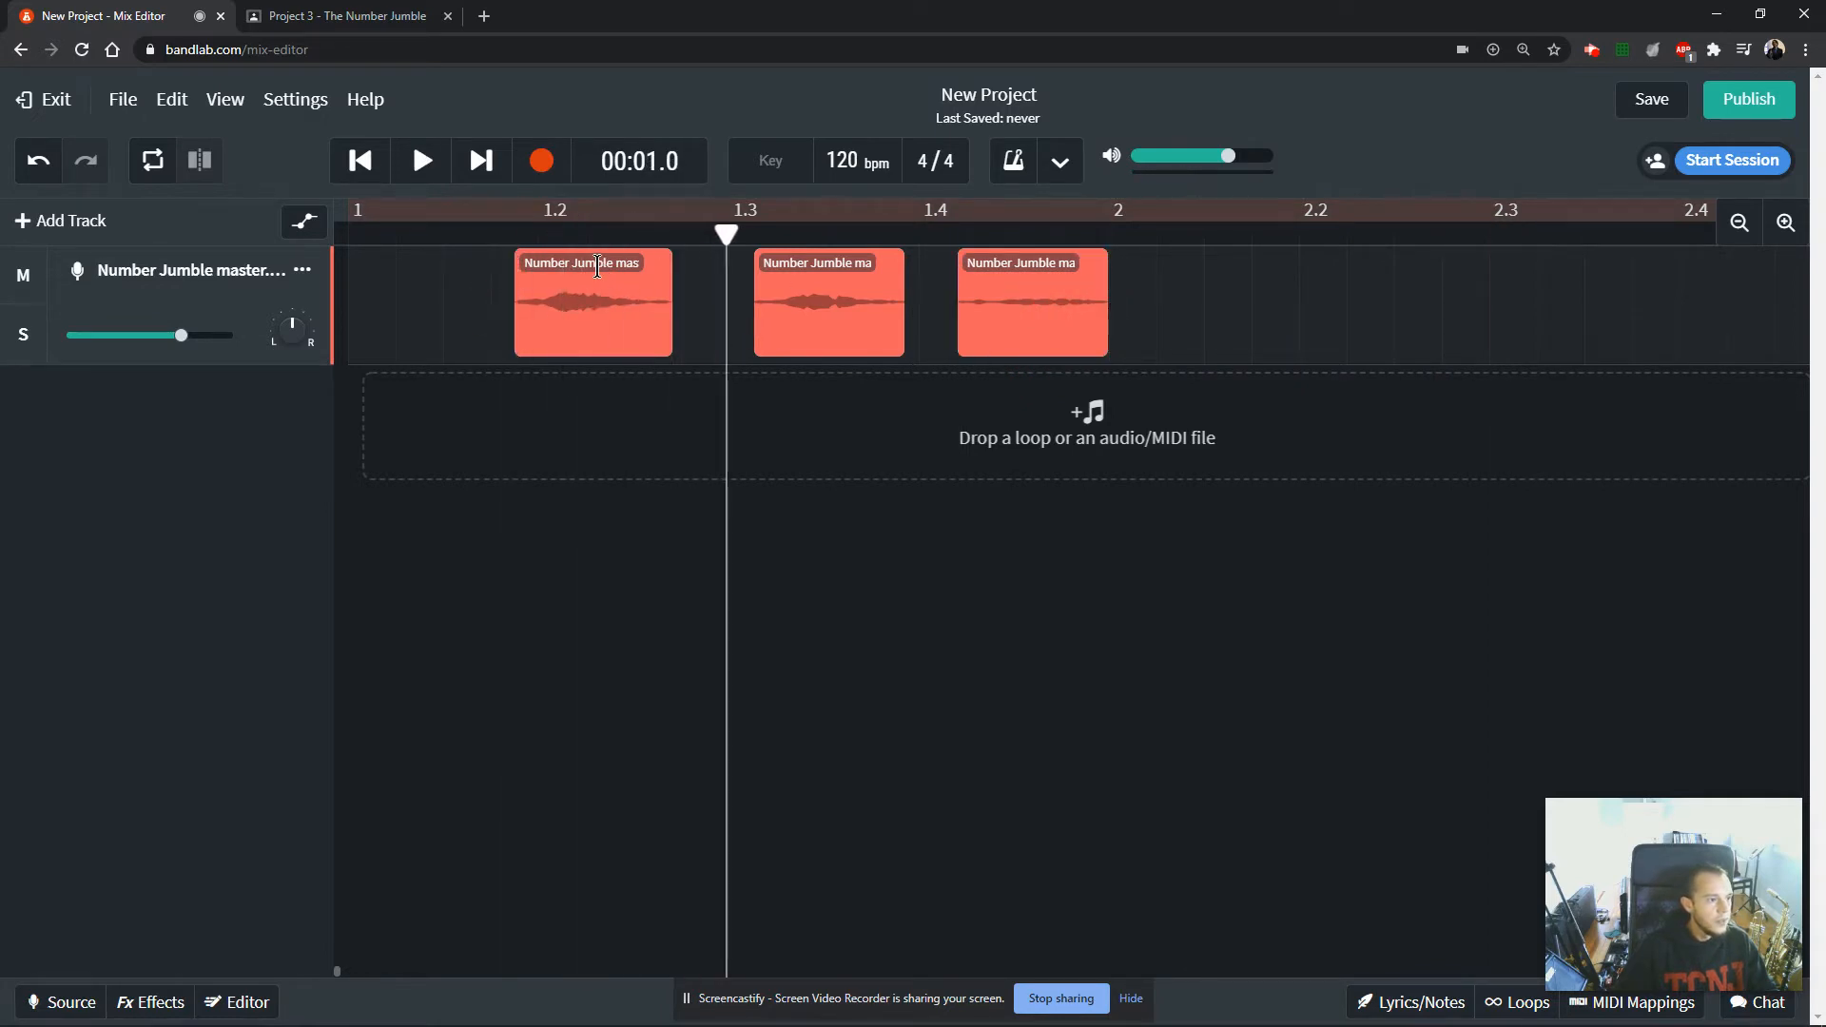
pyautogui.doubleClick(598, 266)
pyautogui.doubleClick(597, 266)
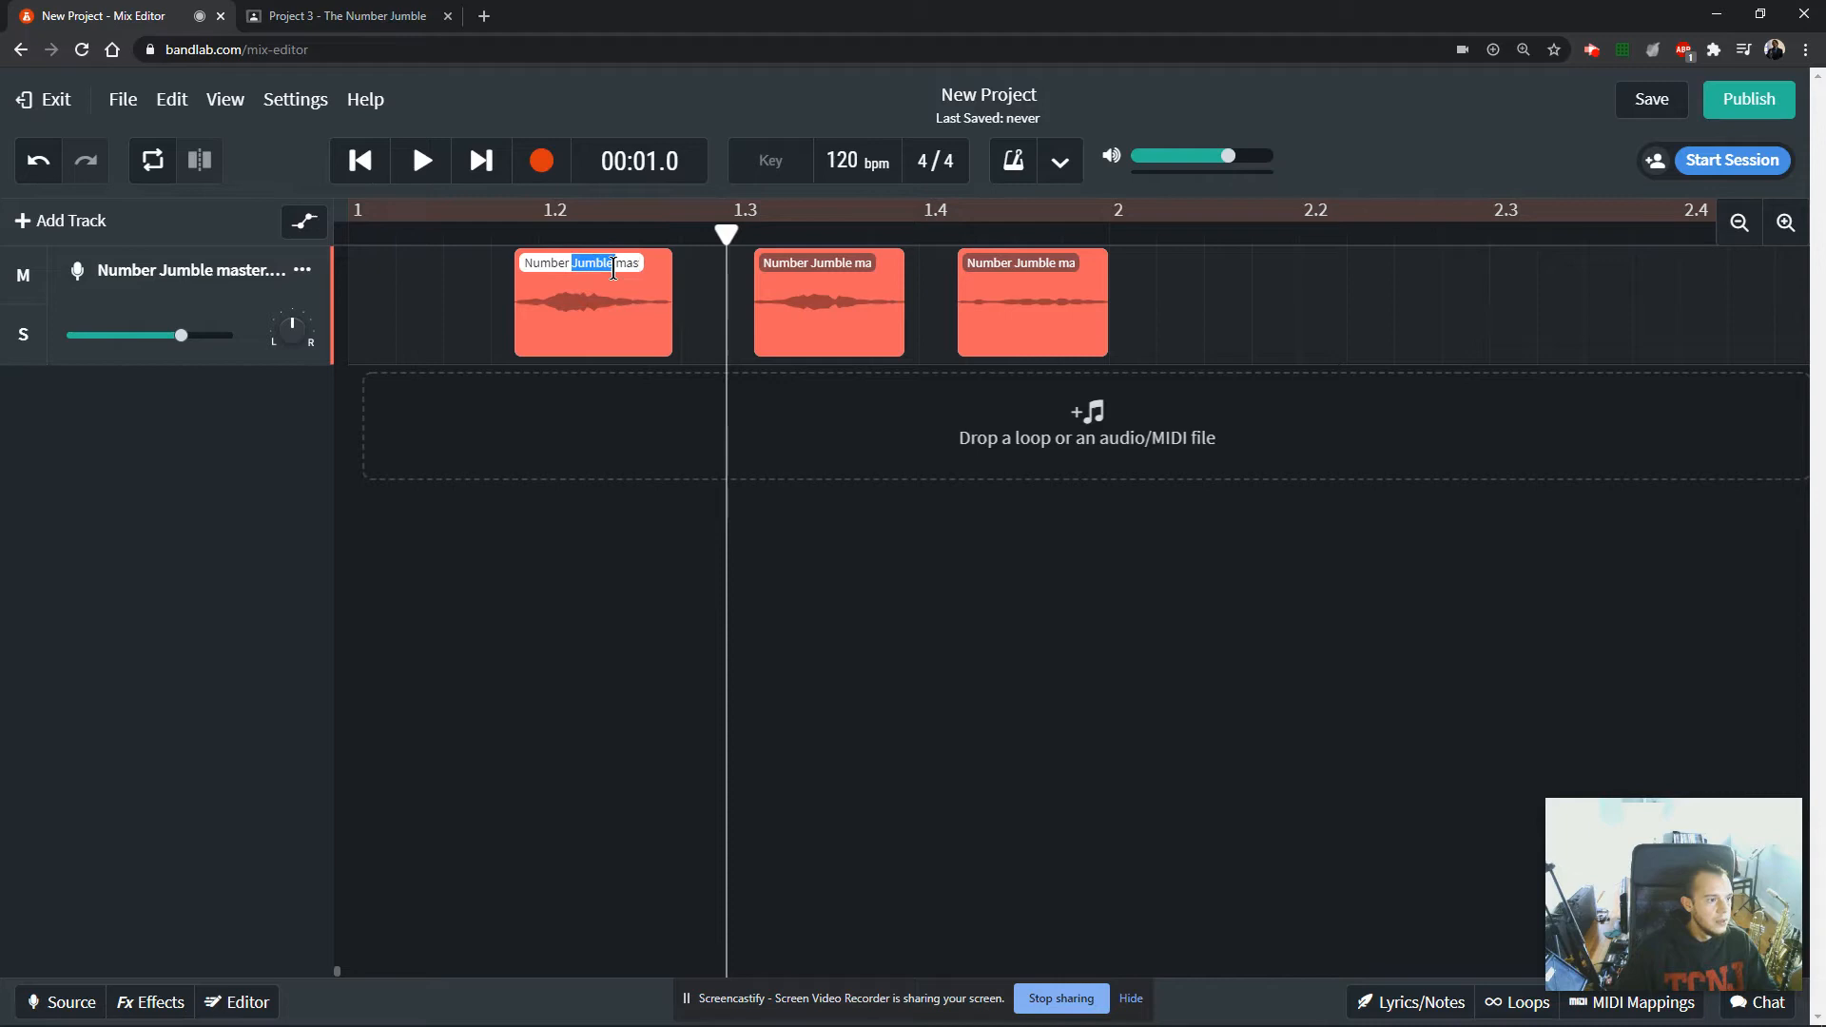
pyautogui.tripleClick(558, 264)
pyautogui.write('g')
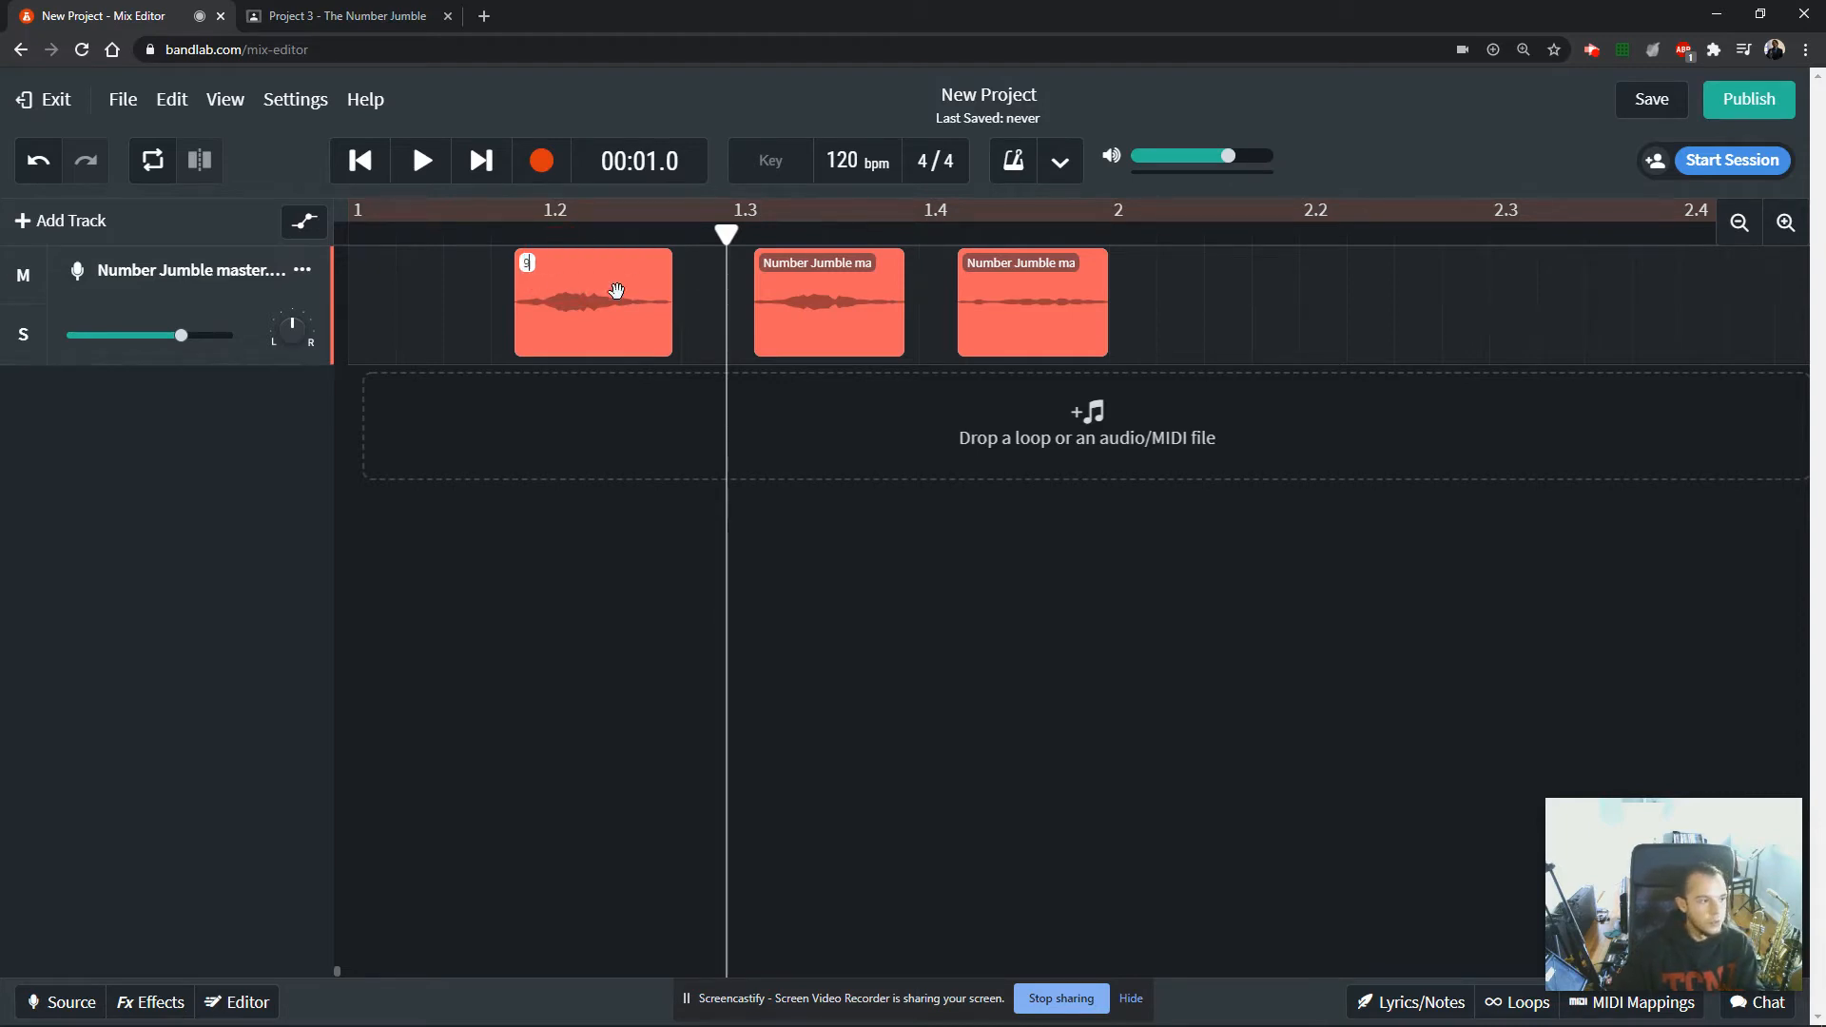
# Play the second number clip to identify it and rename the clip as 1.
pyautogui.click(806, 294)
pyautogui.press('space')
pyautogui.press('space')
pyautogui.tripleClick(813, 266)
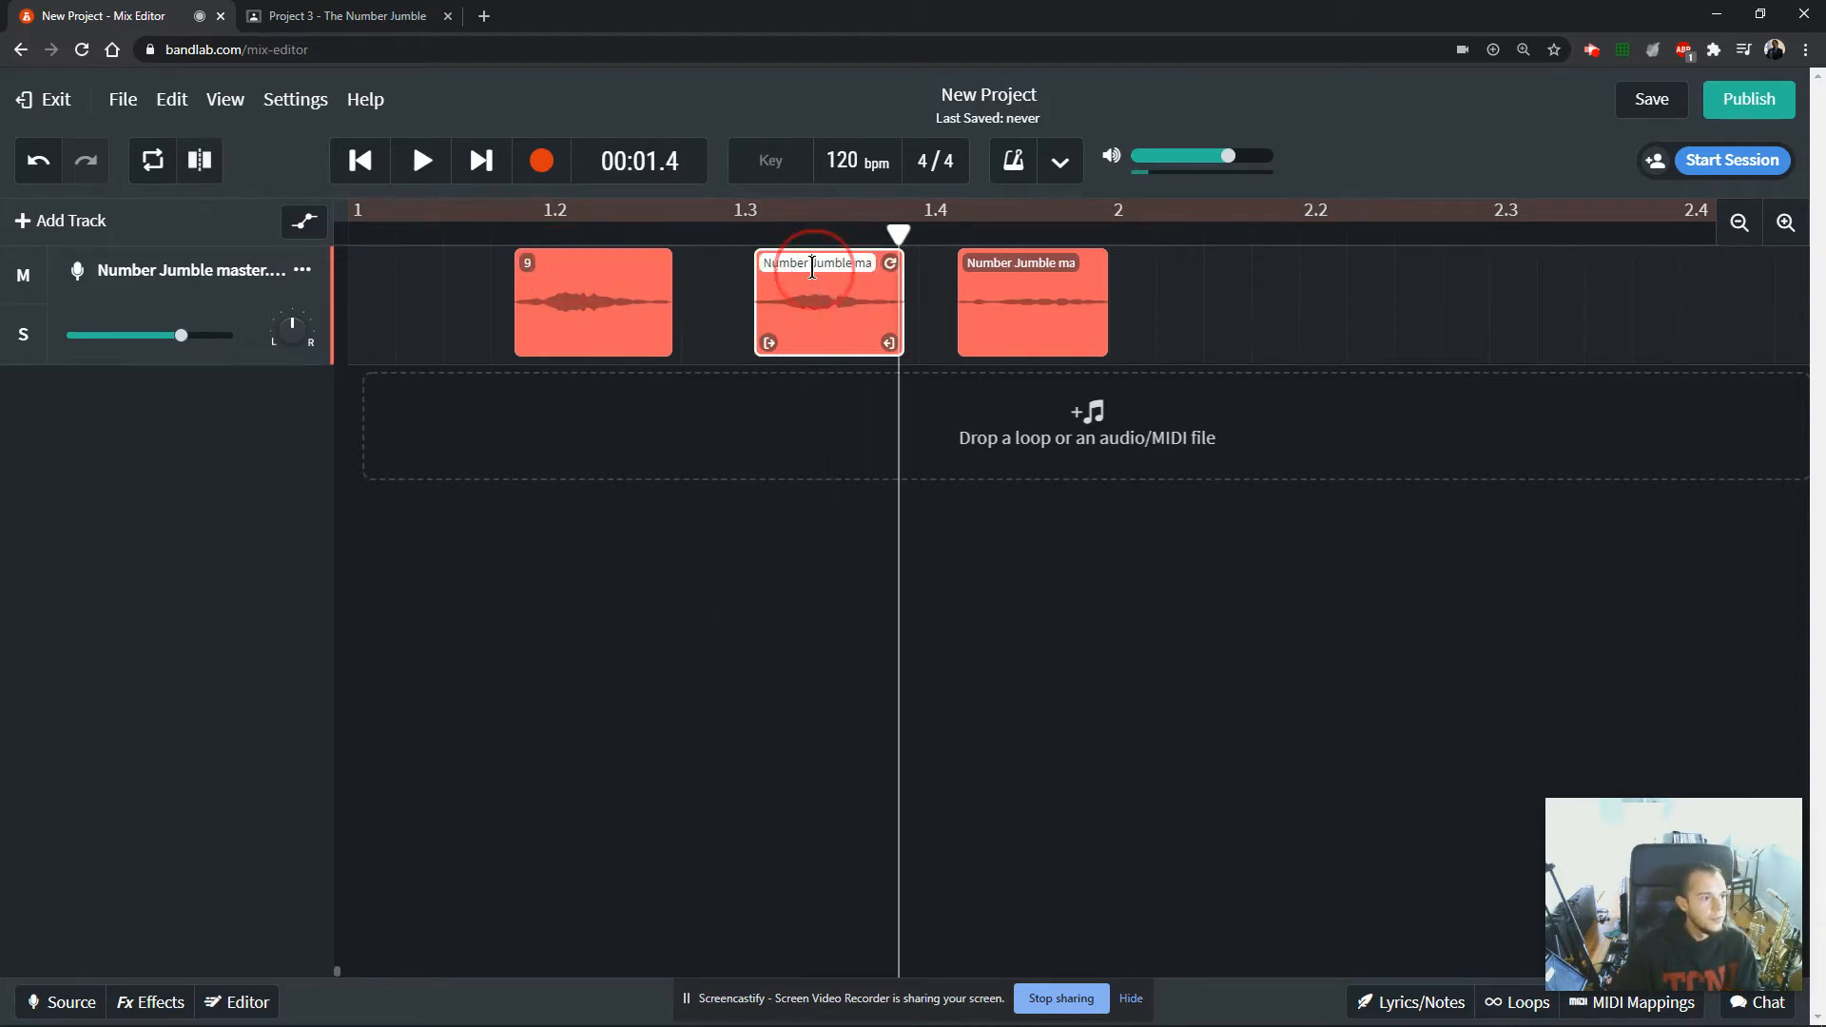
pyautogui.write('1')
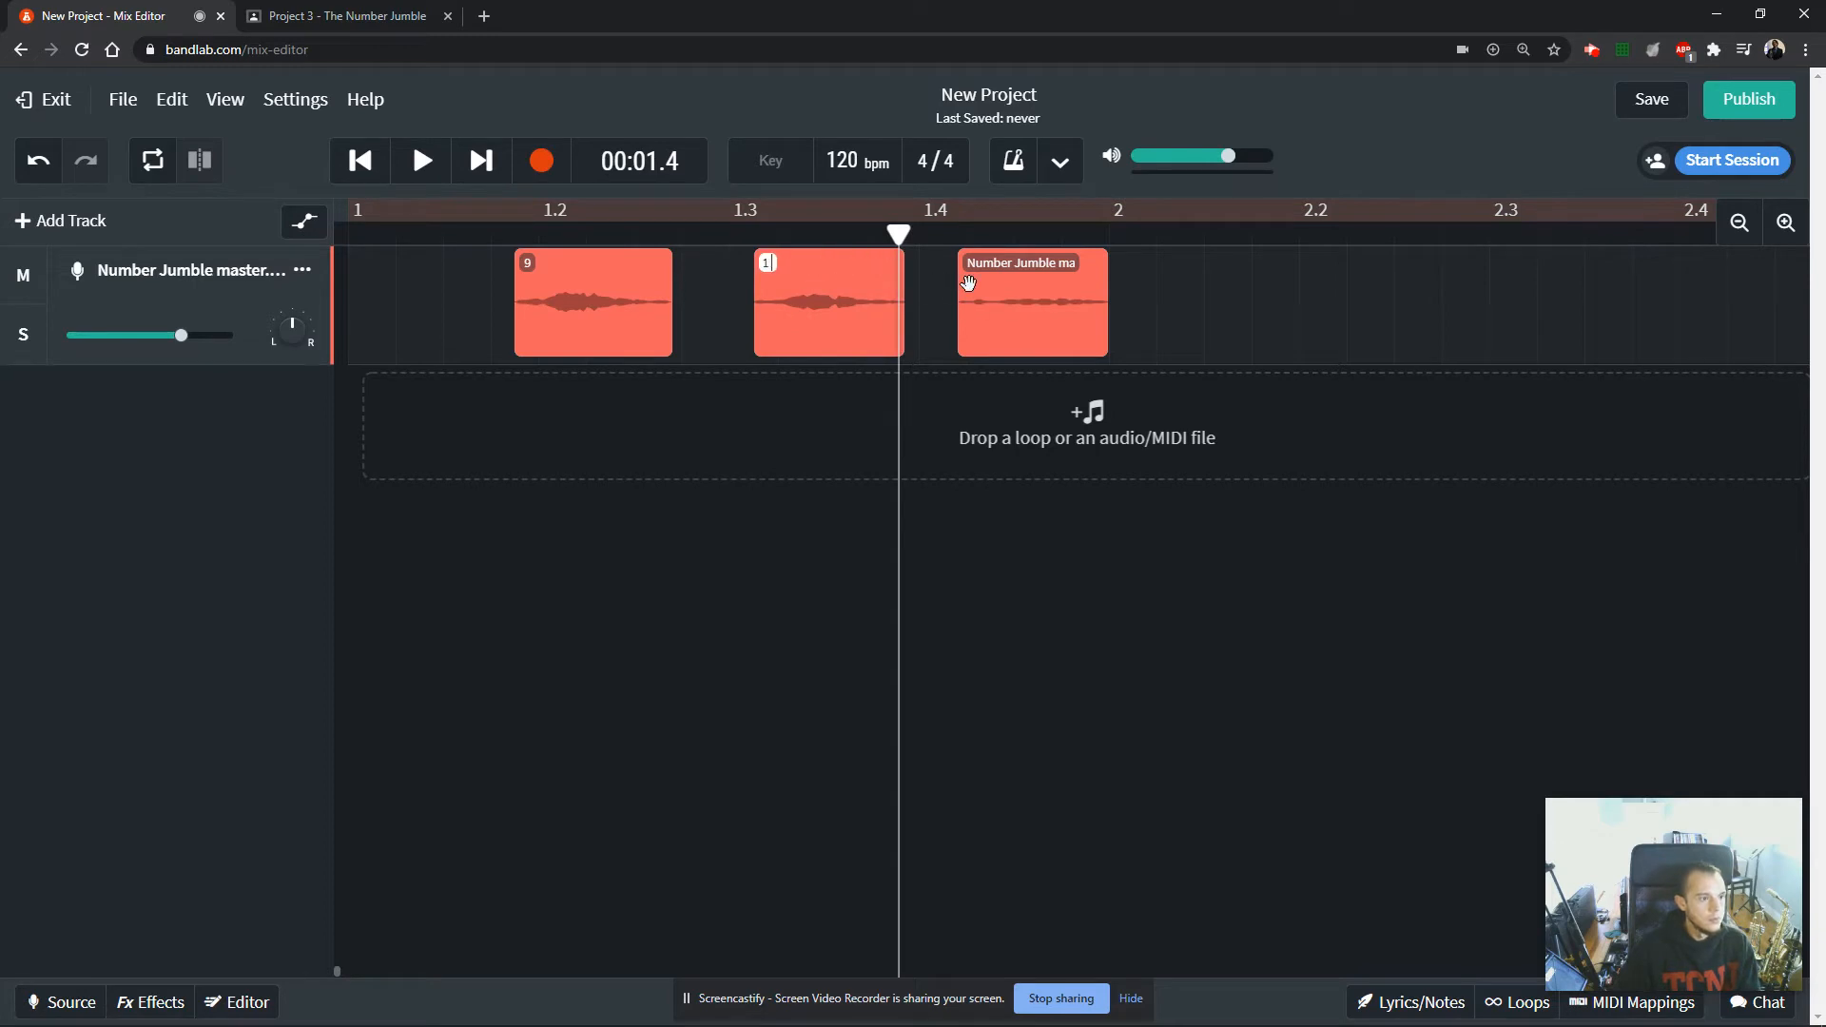
pyautogui.press('Return')
# Play the third number clip to identify it and rename the clip as 3.
pyautogui.press('space')
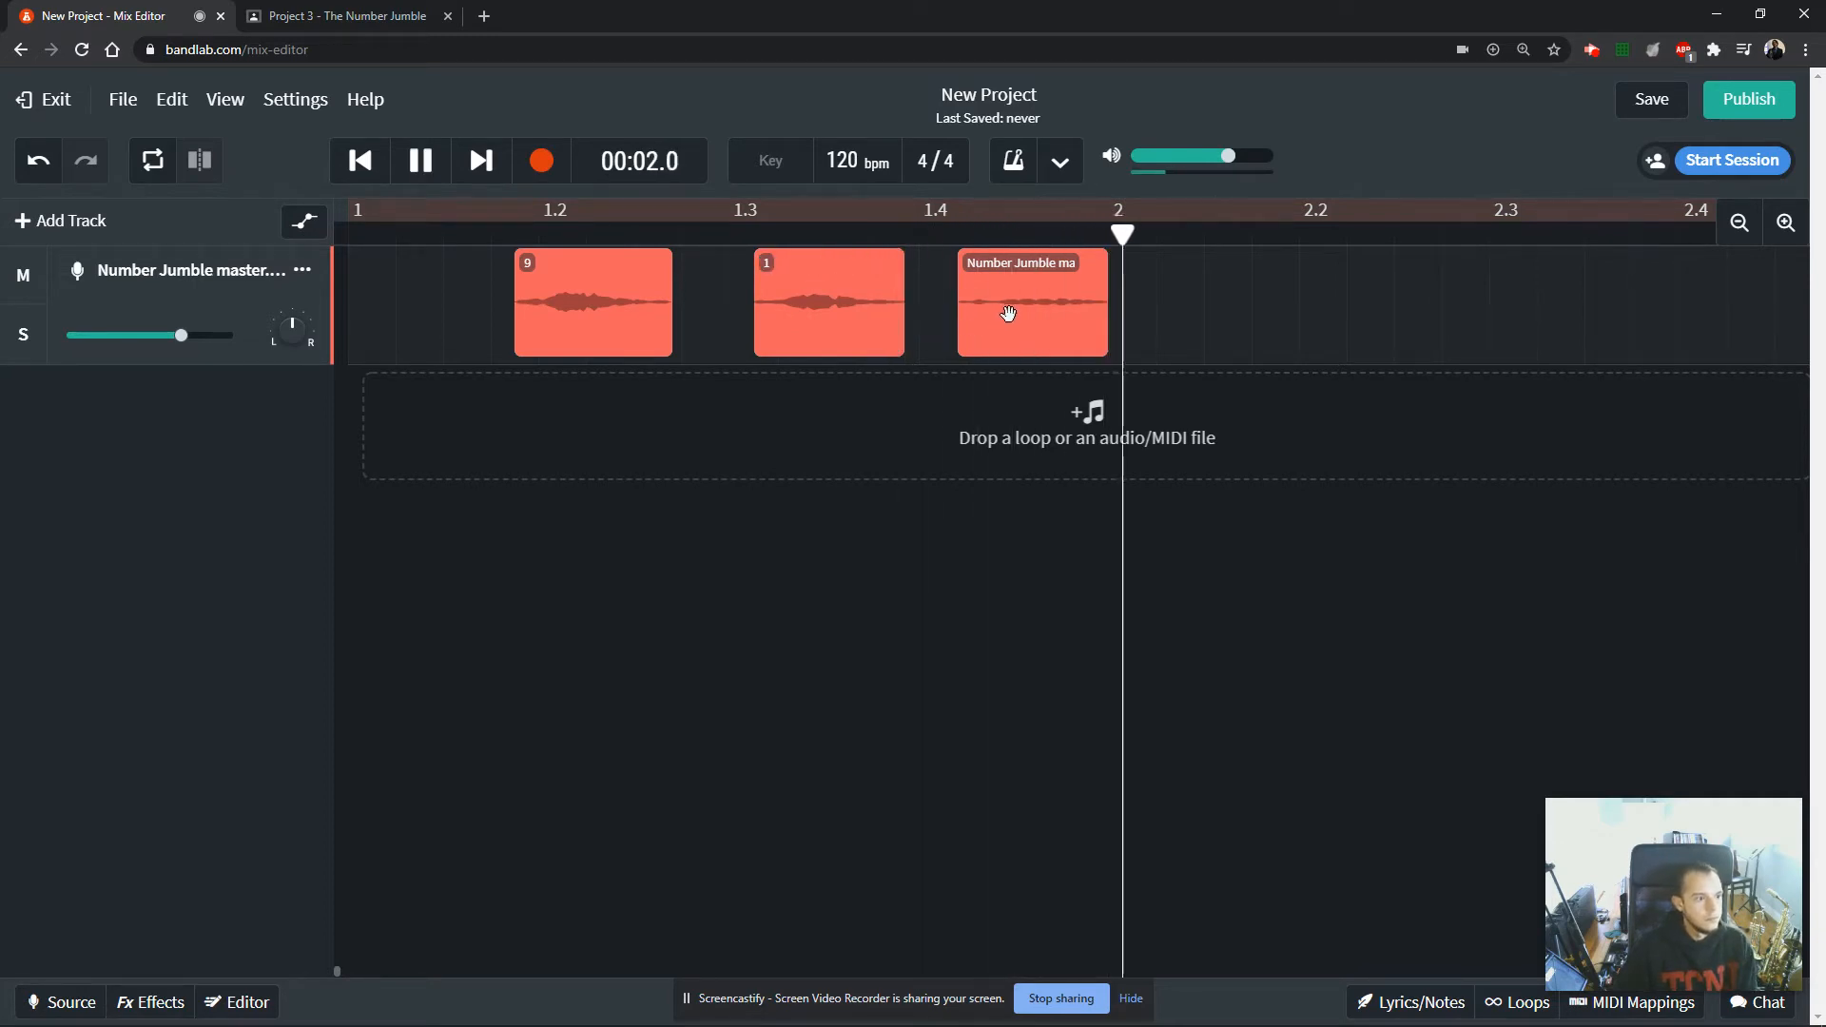
pyautogui.press('space')
pyautogui.doubleClick(1006, 267)
pyautogui.write('3')
pyautogui.press('Return')
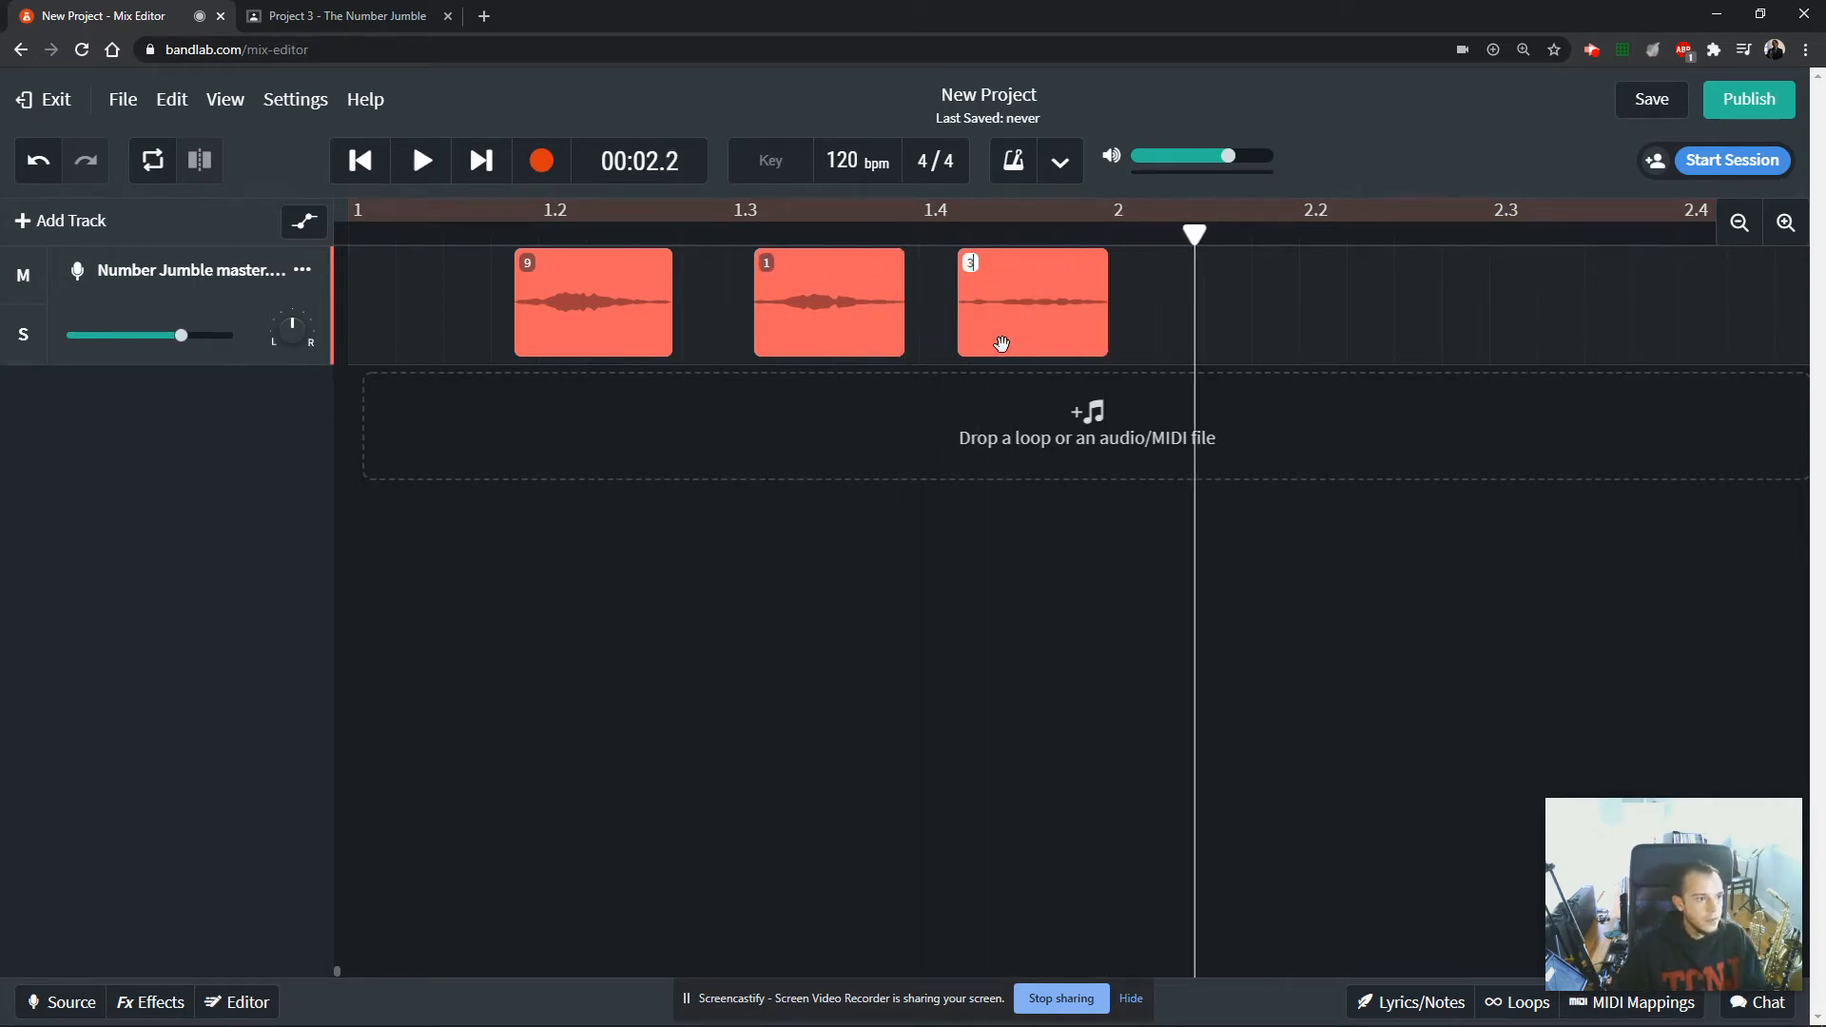
pyautogui.click(1176, 295)
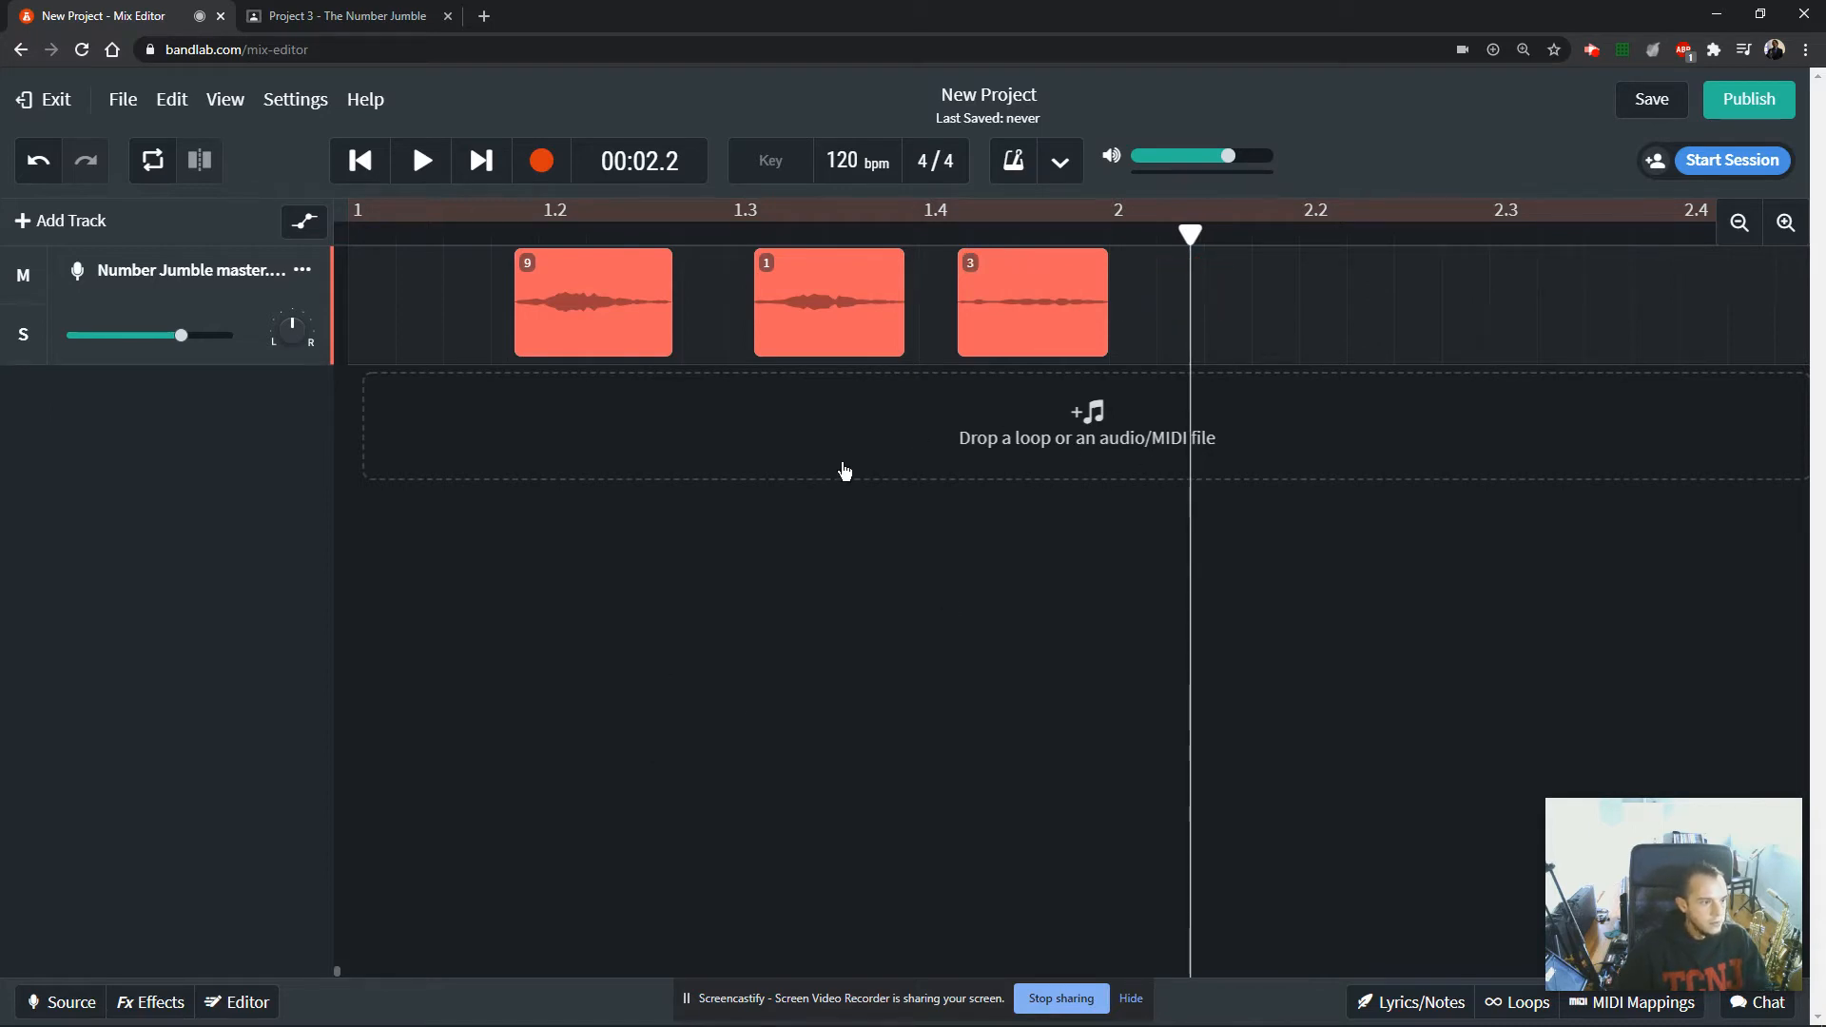
# Move the fourth number clip nearer to clip 3, trim its leading silence and play it back.
pyautogui.moveTo(338, 966); pyautogui.dragTo(352, 961)
pyautogui.press('space')
pyautogui.moveTo(1482, 326); pyautogui.dragTo(896, 351)
pyautogui.moveTo(749, 346); pyautogui.dragTo(956, 332)
pyautogui.click(916, 234)
pyautogui.press('space')
pyautogui.press('space')
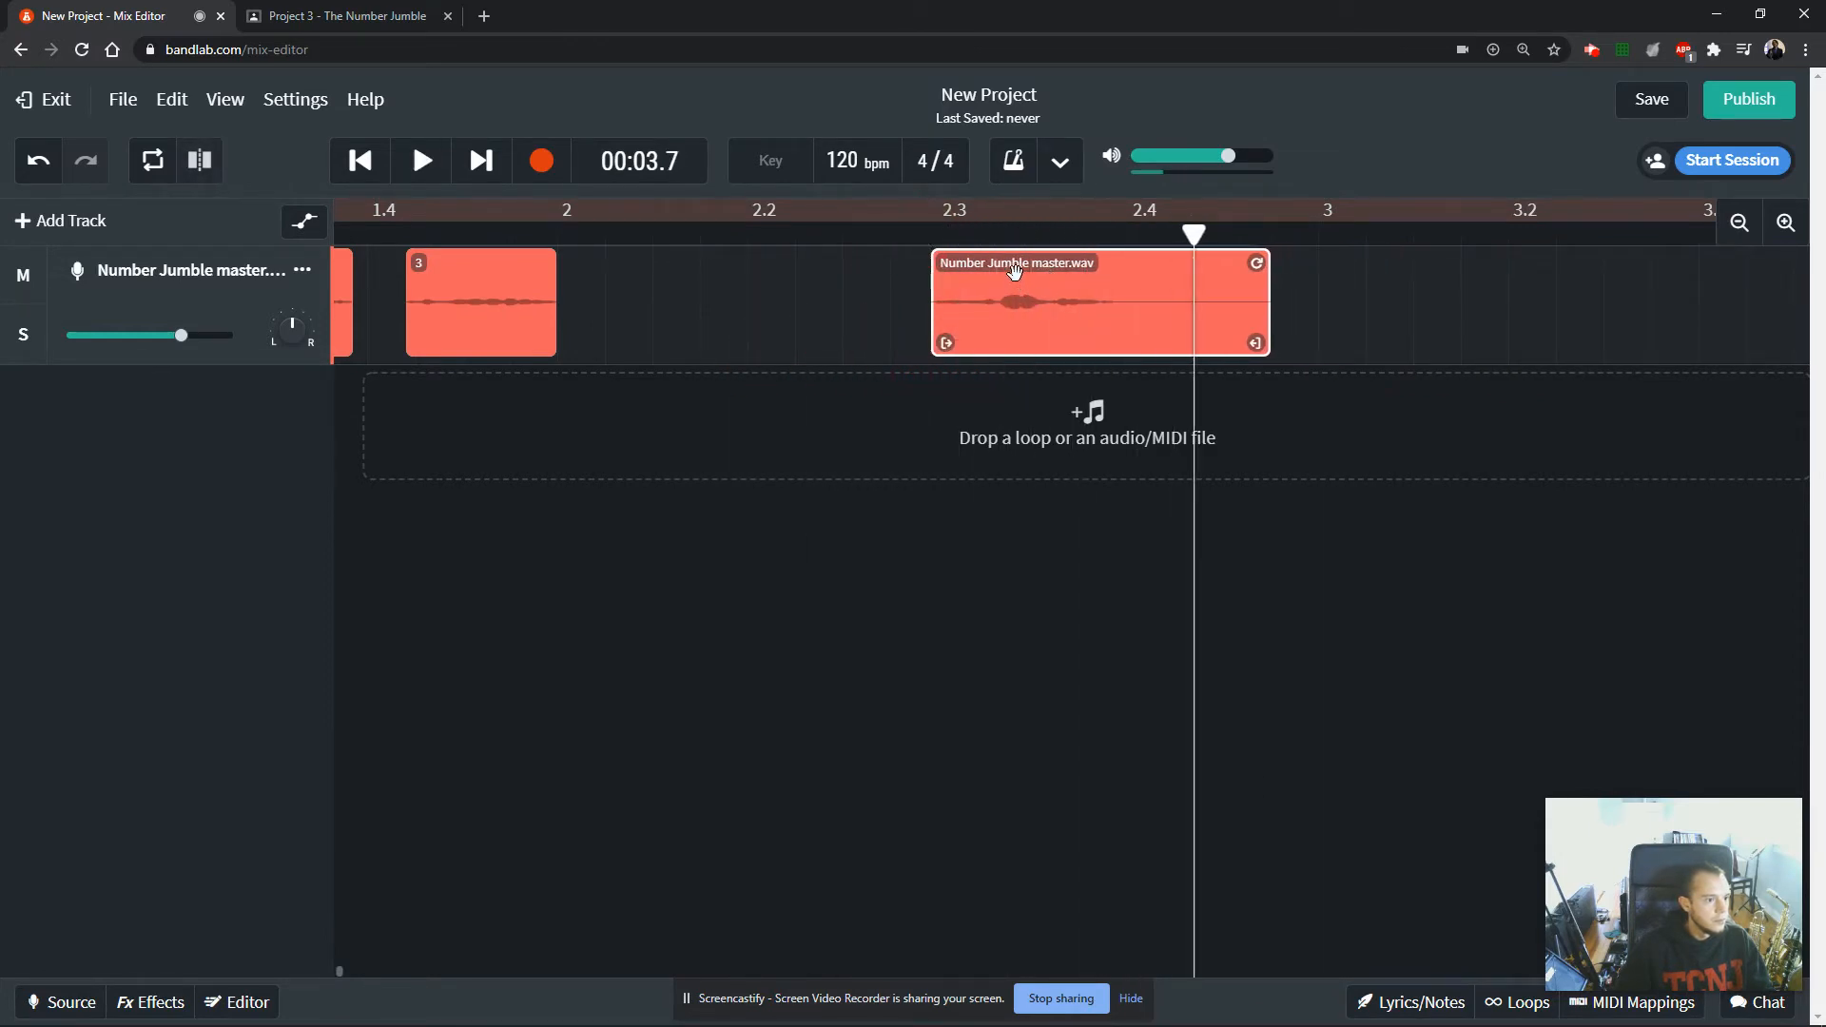
# Rename the fourth number clip as 7 and trim the silence after its sound.
pyautogui.doubleClick(1014, 267)
pyautogui.hotkey('ctrl', 'a')
pyautogui.write('7')
pyautogui.press('Return')
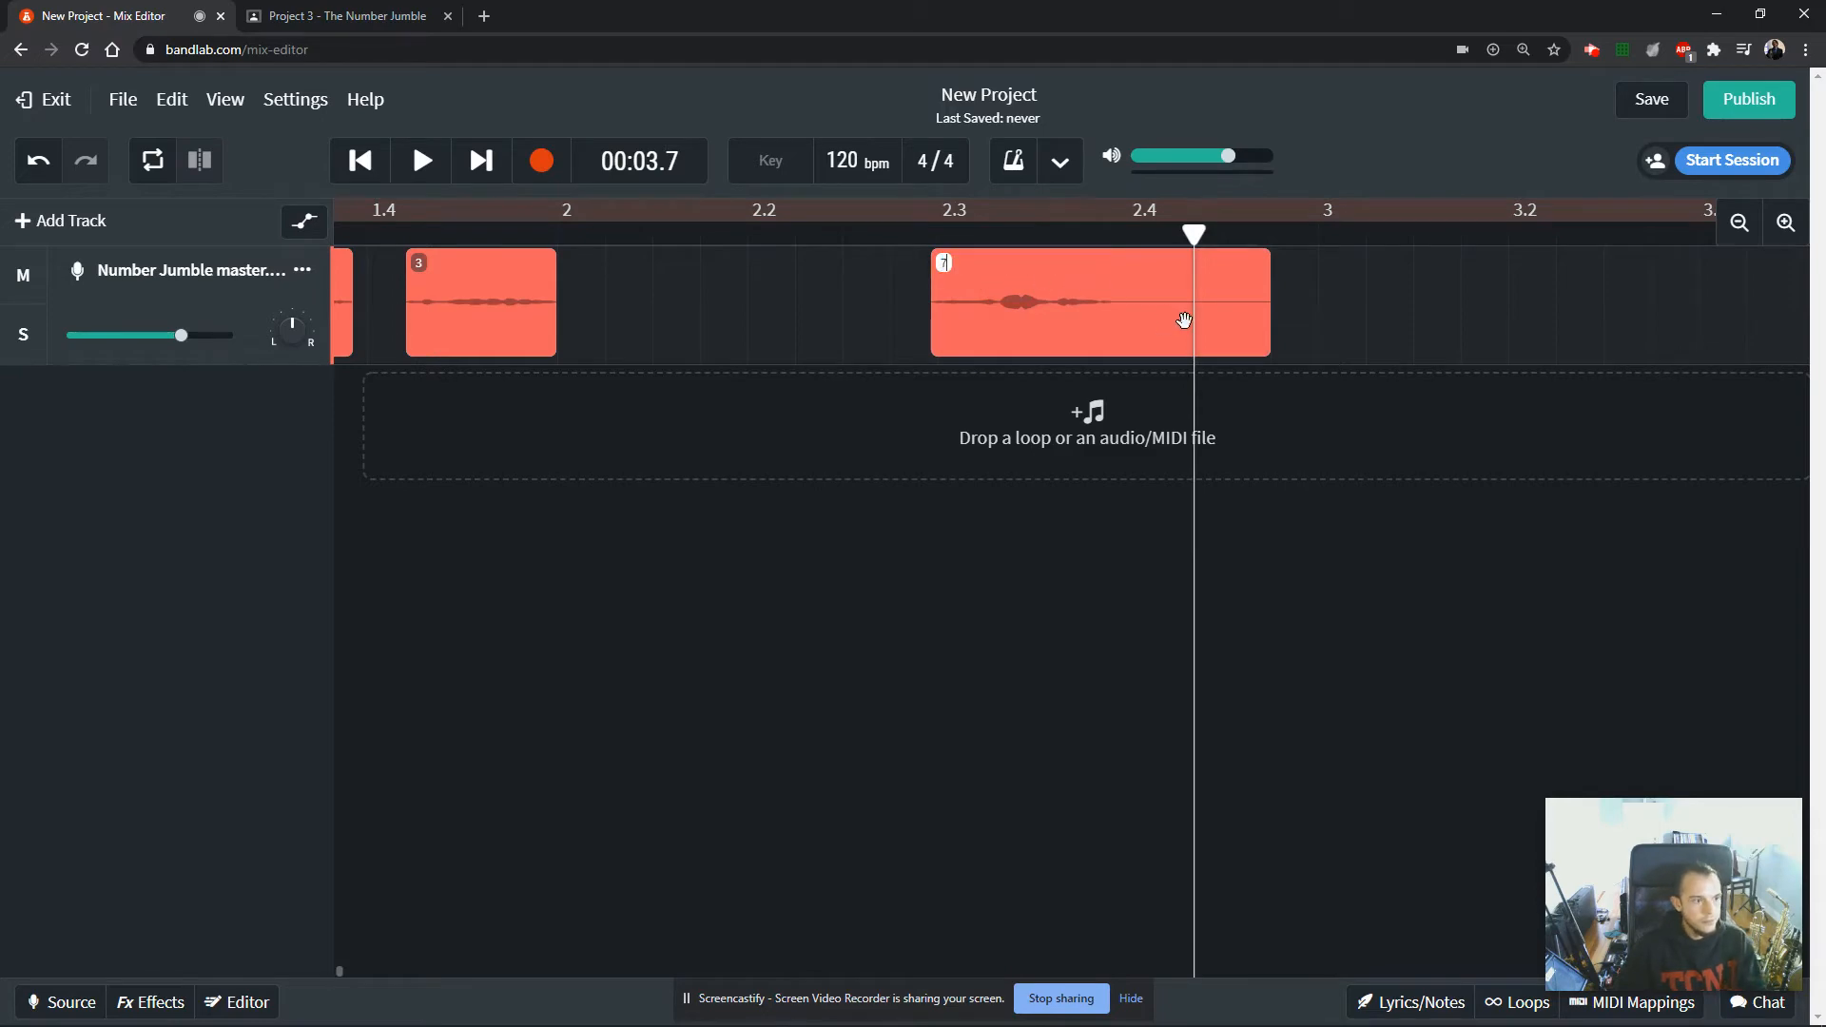
pyautogui.click(1084, 414)
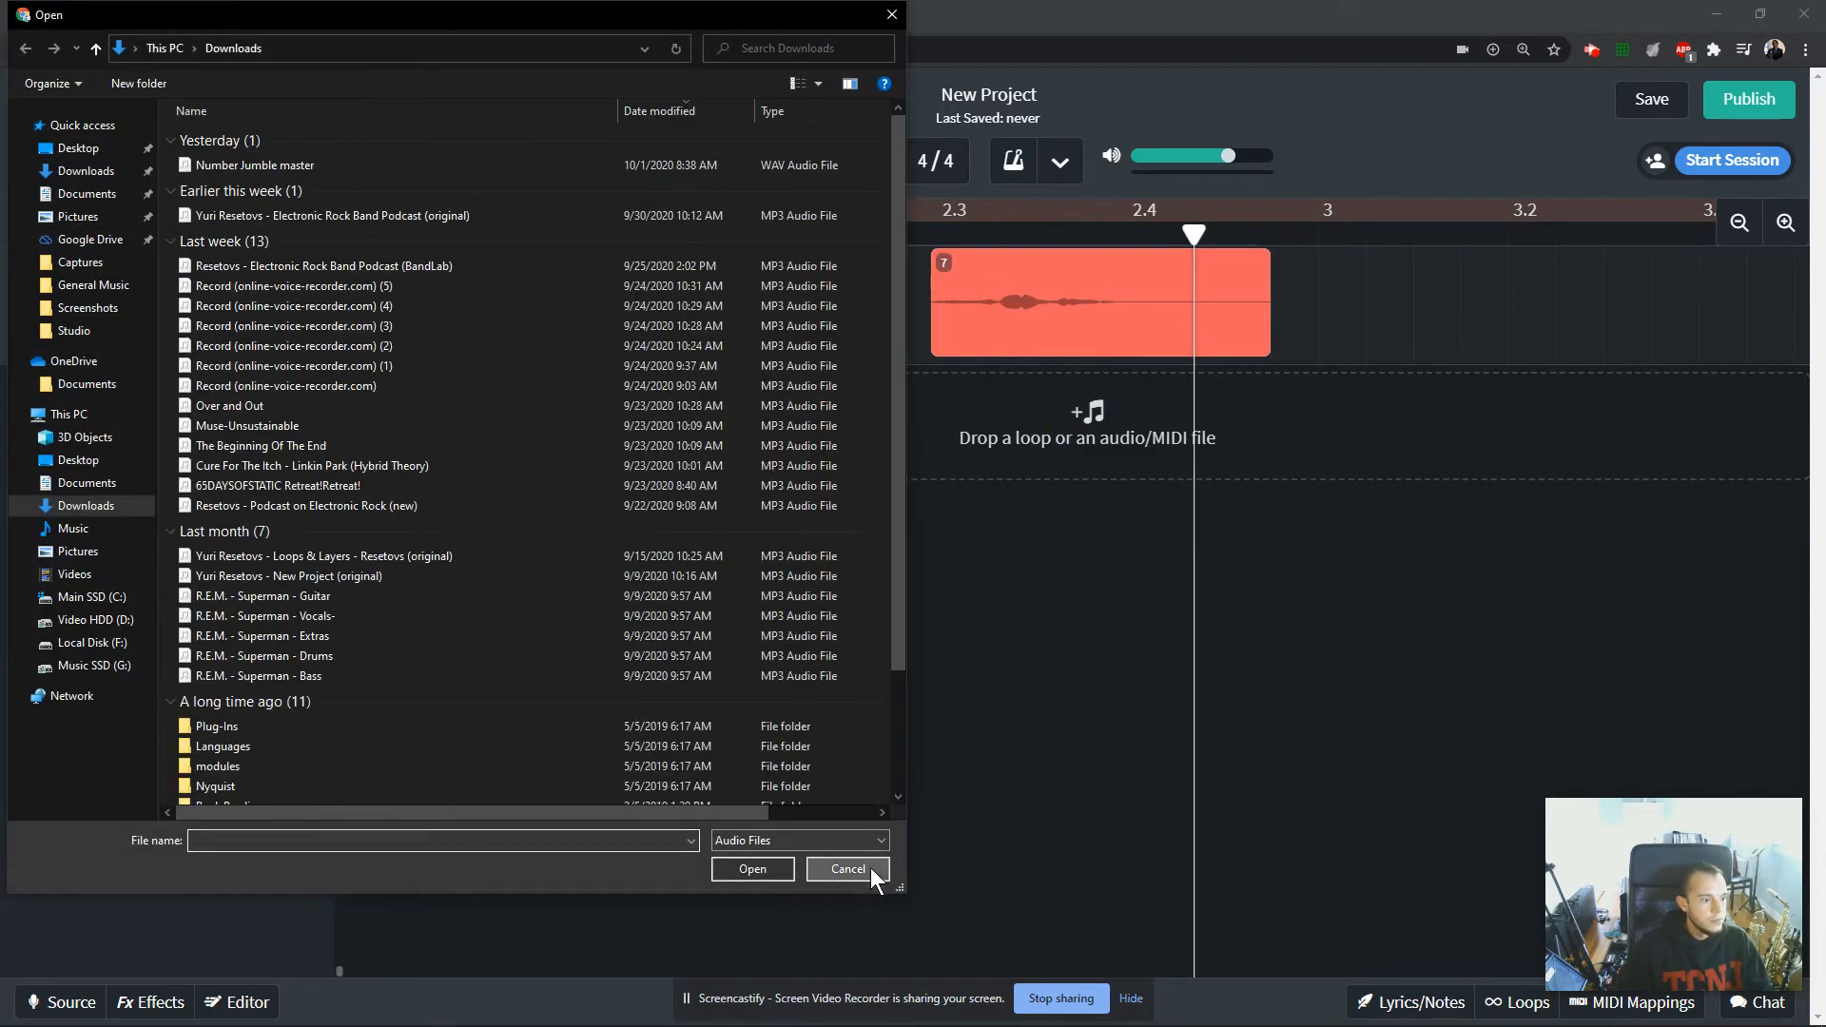
pyautogui.click(861, 868)
pyautogui.moveTo(1259, 345); pyautogui.dragTo(693, 344)
# Trim the silence off both ends of the fifth and sixth number clips.
pyautogui.click(385, 968)
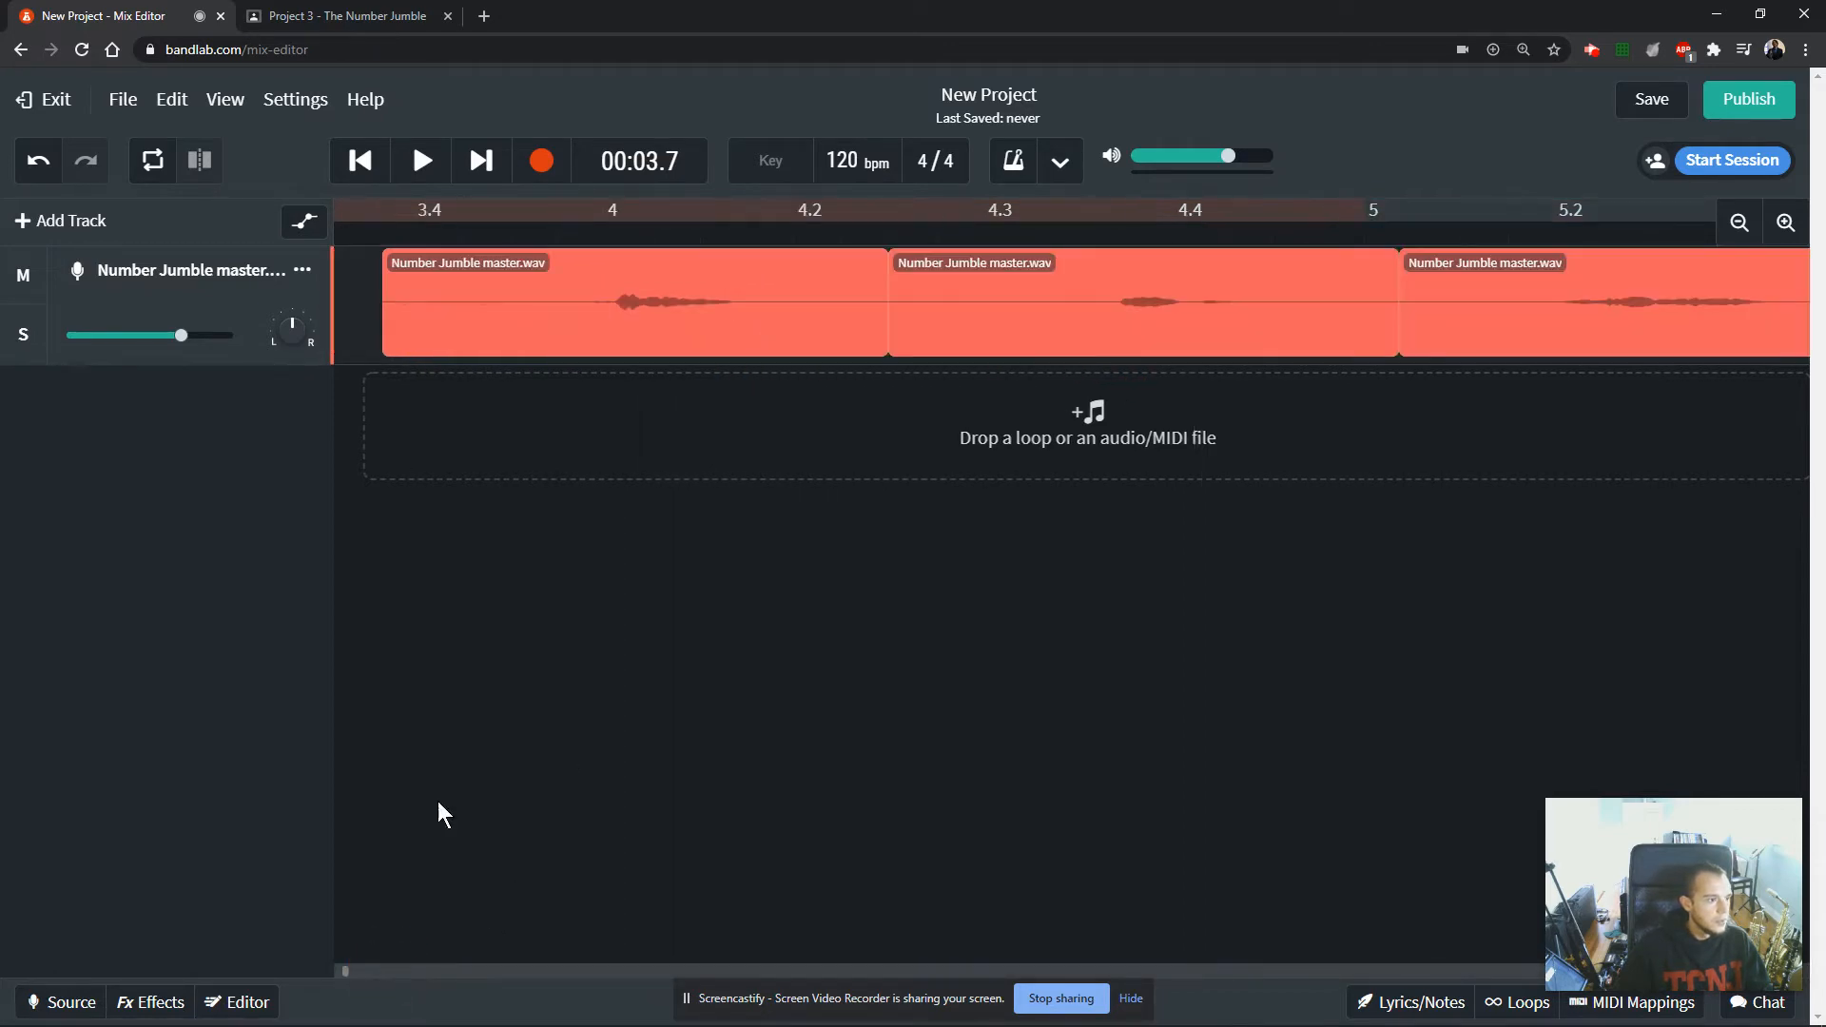
pyautogui.click(381, 231)
pyautogui.moveTo(392, 343); pyautogui.dragTo(625, 347)
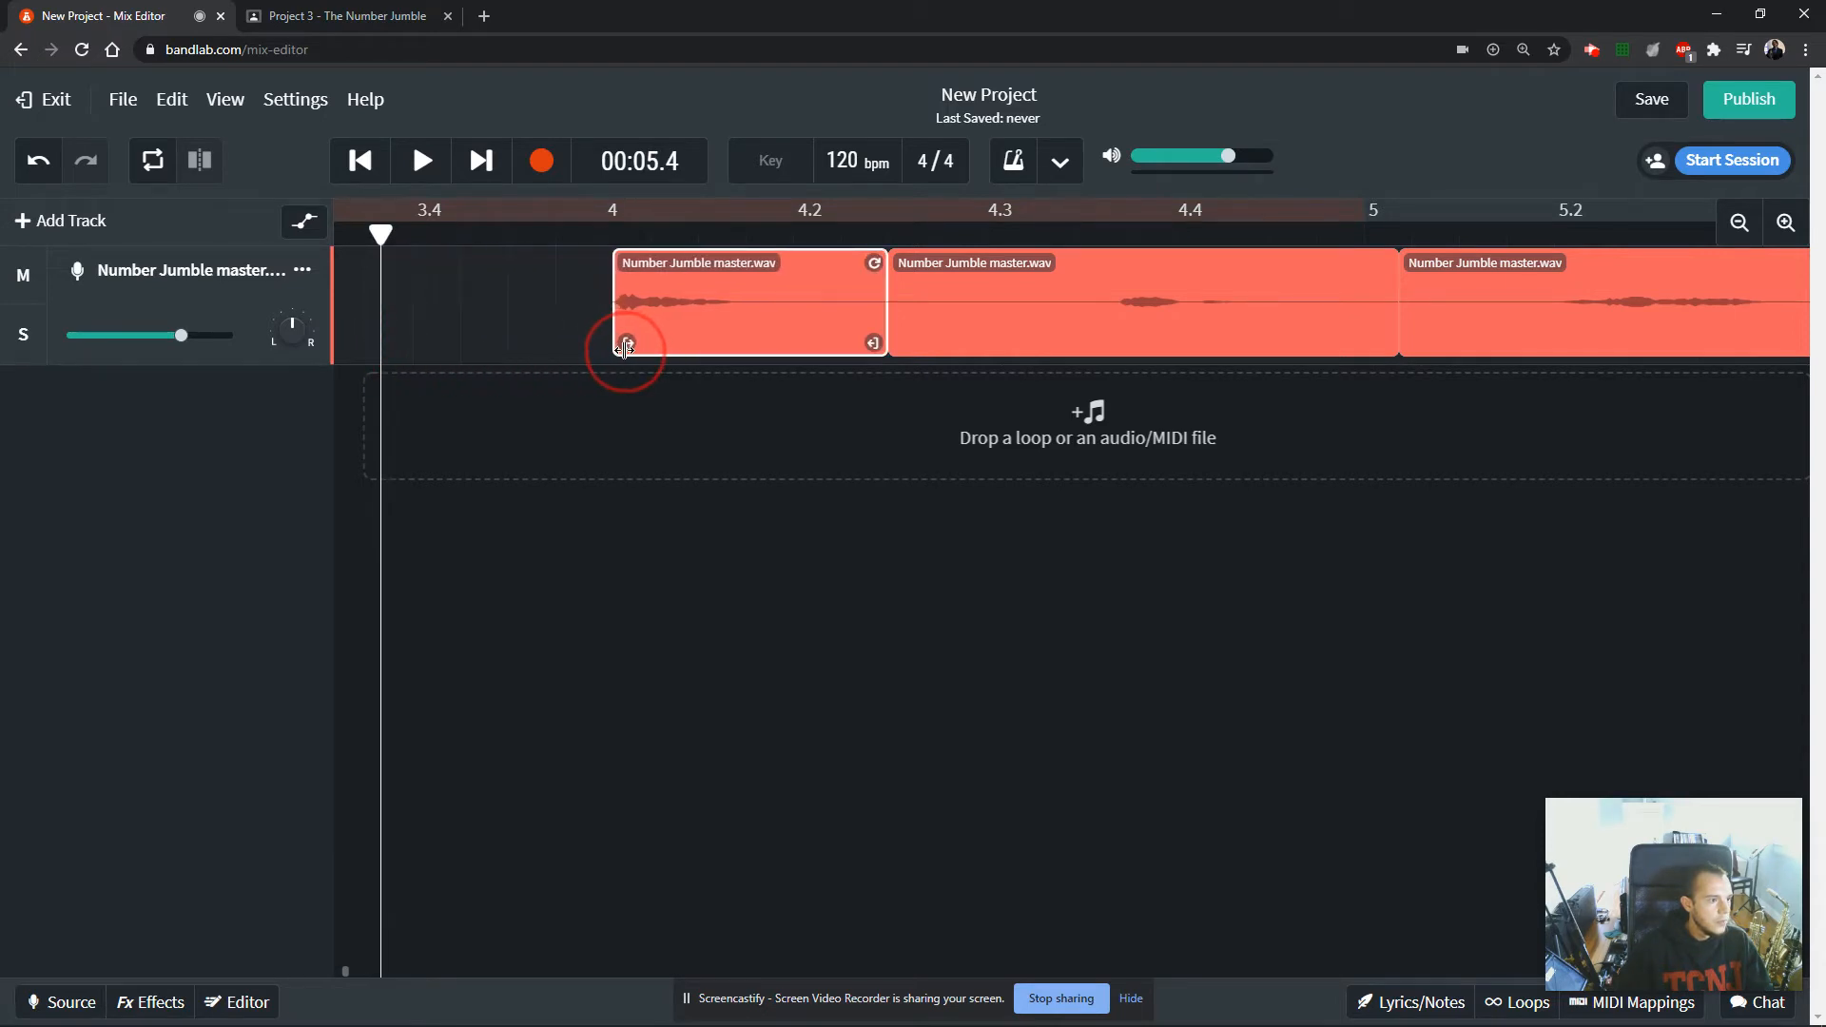
pyautogui.moveTo(873, 344); pyautogui.dragTo(729, 346)
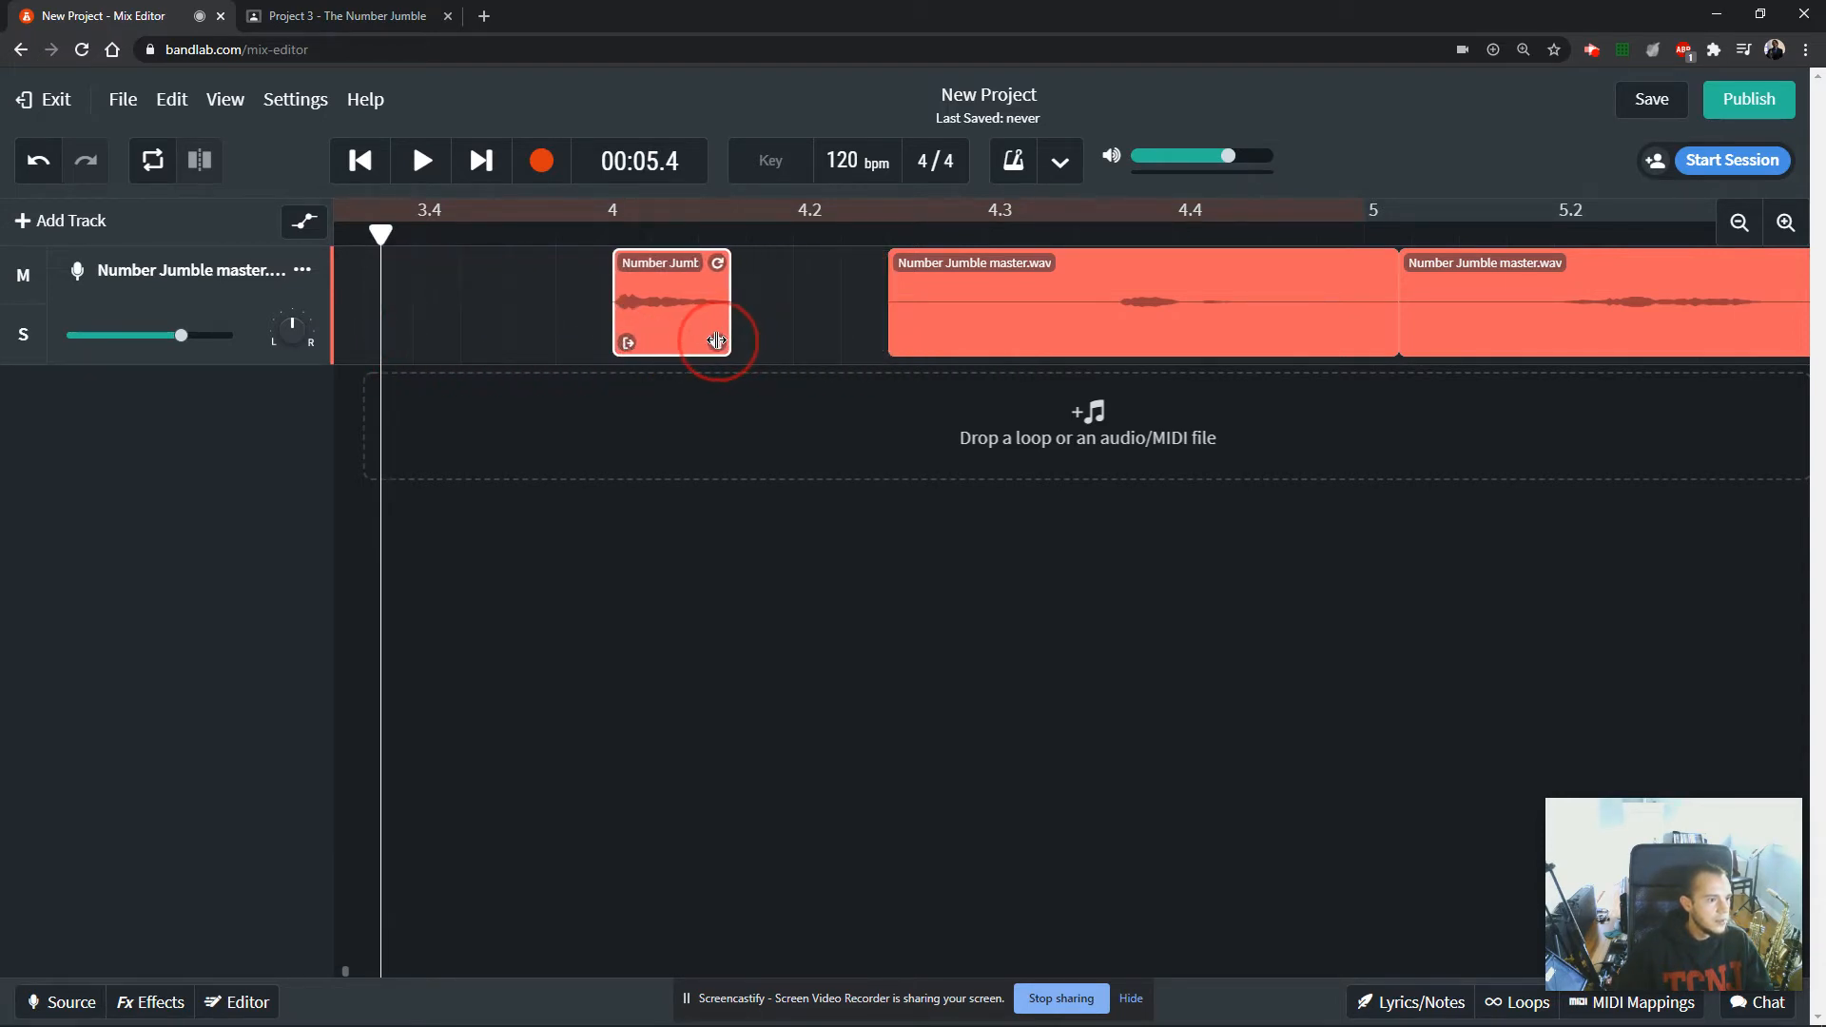
pyautogui.moveTo(894, 344); pyautogui.dragTo(1130, 347)
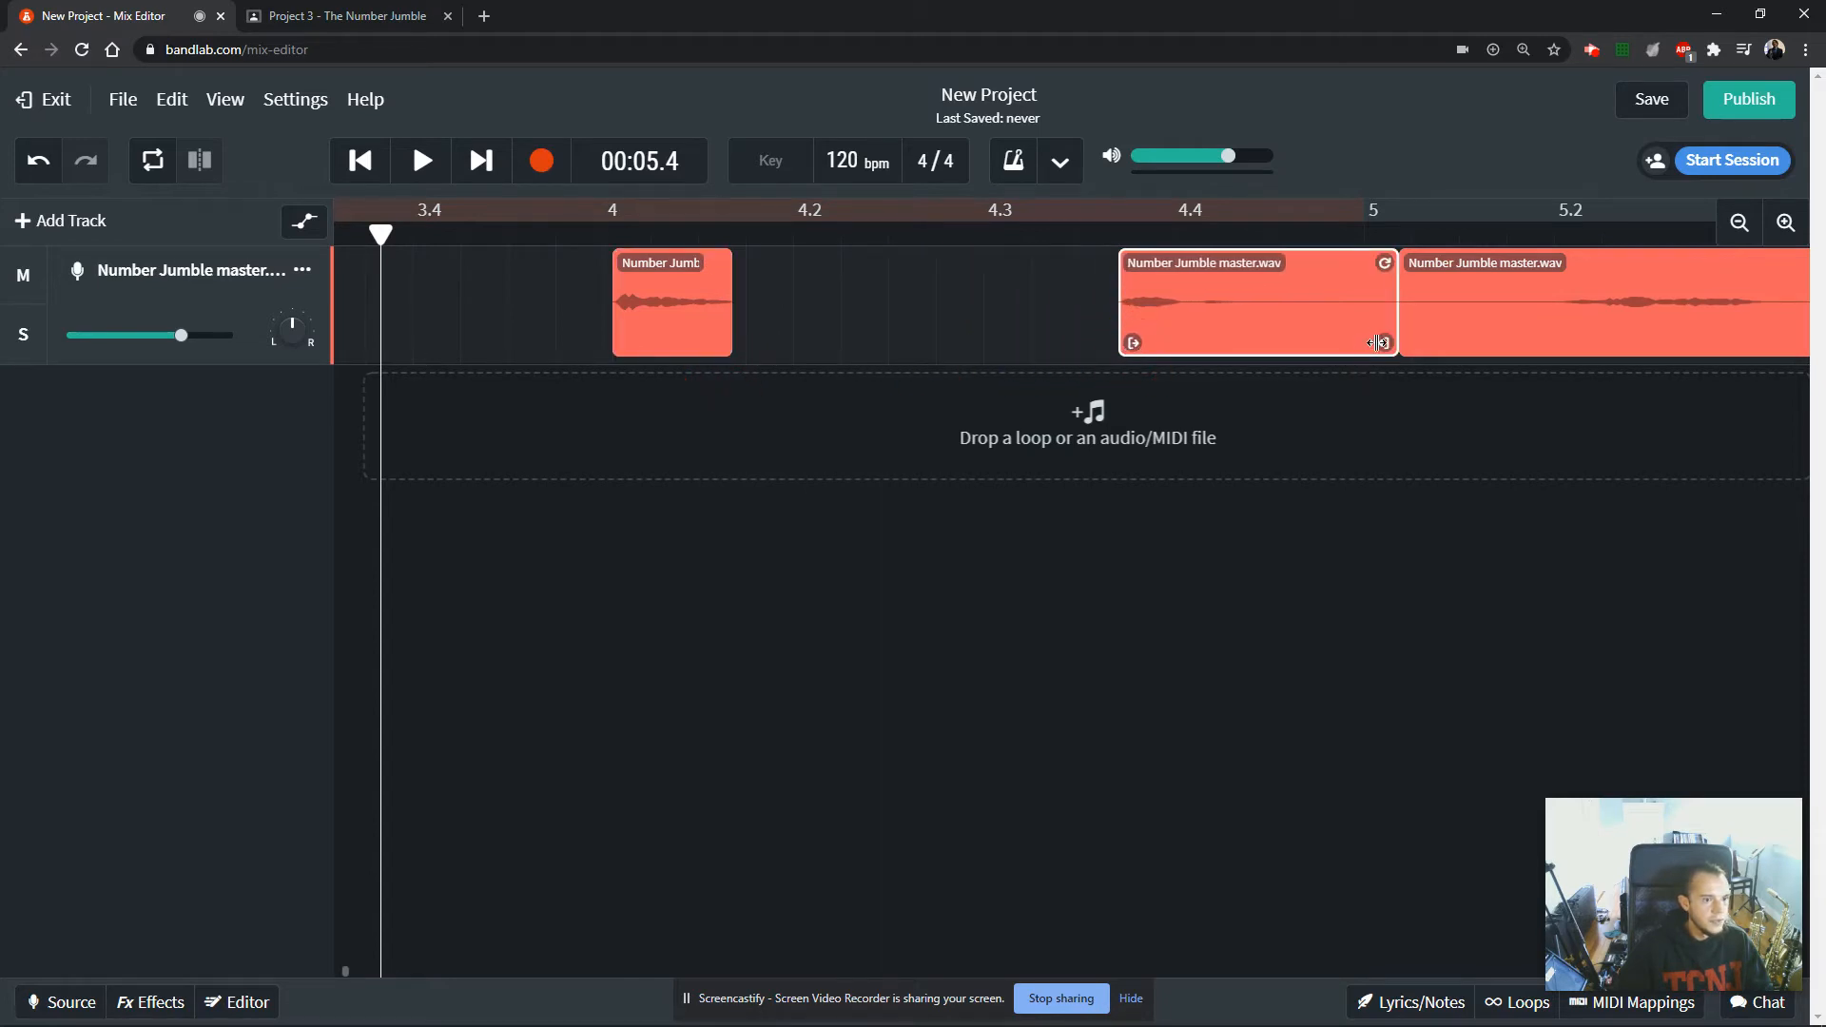
pyautogui.moveTo(1384, 344); pyautogui.dragTo(1225, 354)
# Play the sixth number clip from its start to hear which number it contains.
pyautogui.click(1104, 310)
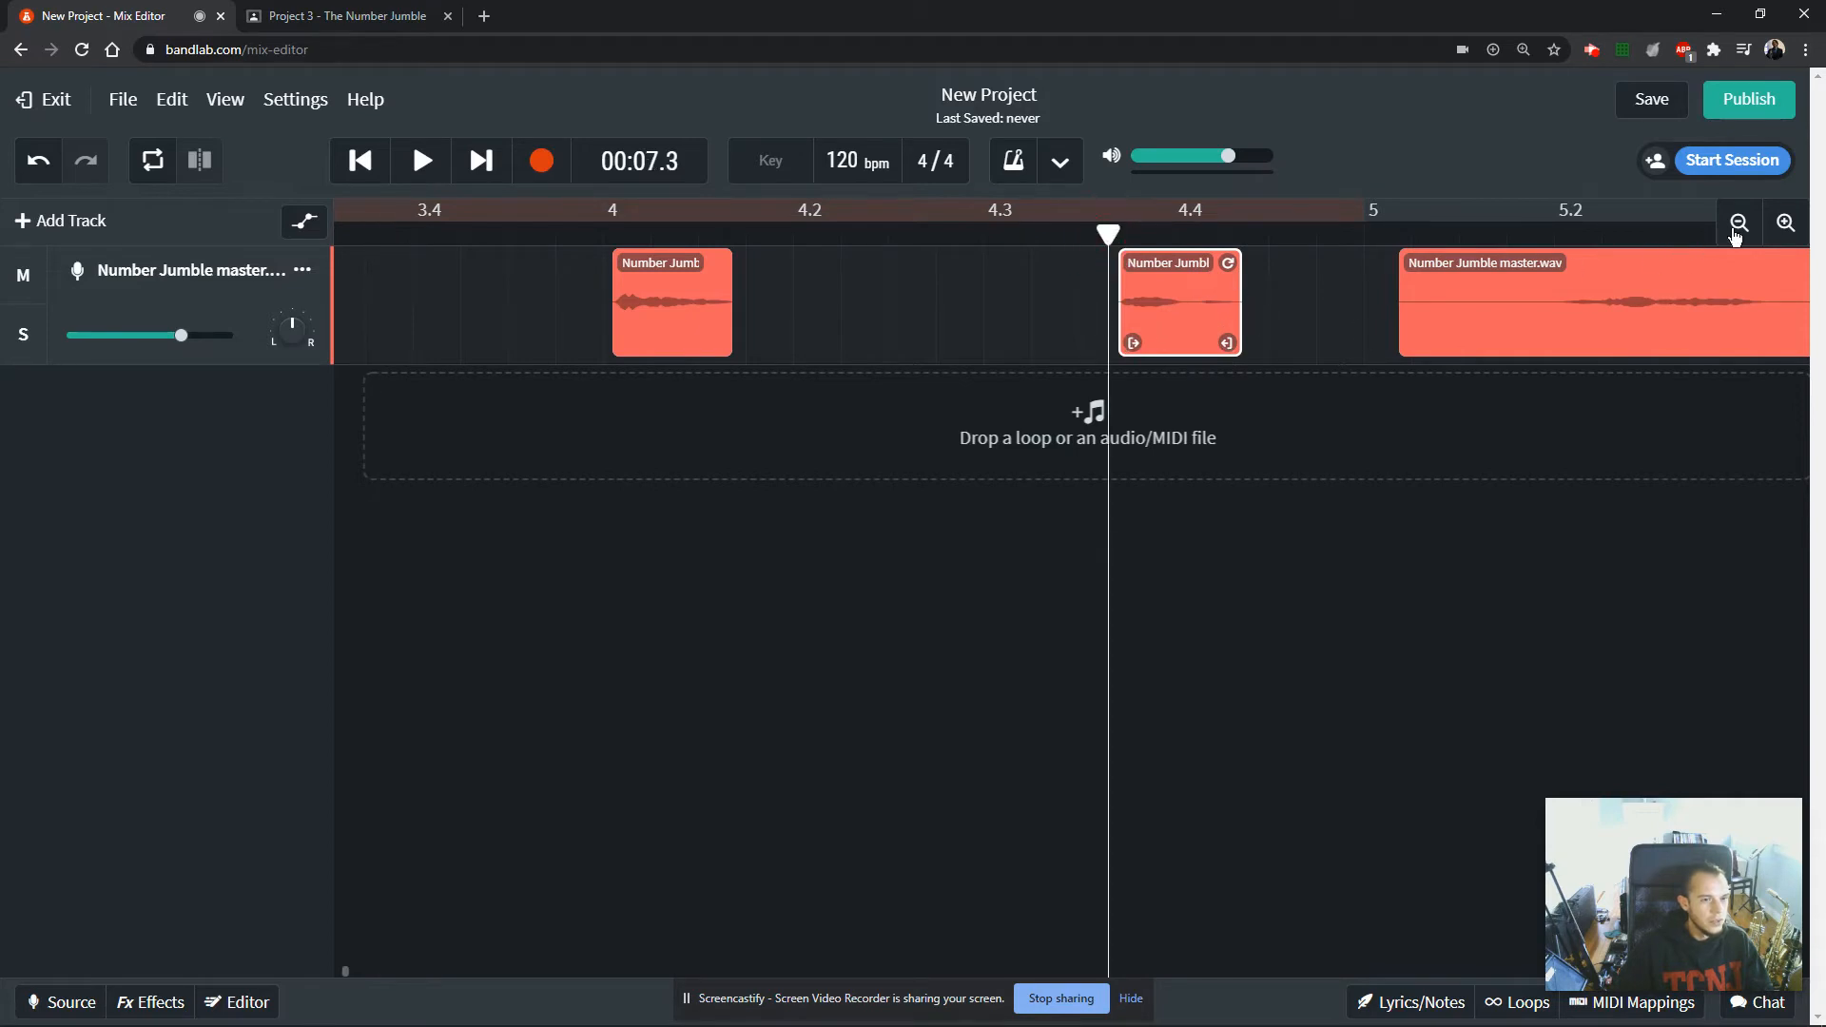
pyautogui.click(1785, 222)
pyautogui.press('space')
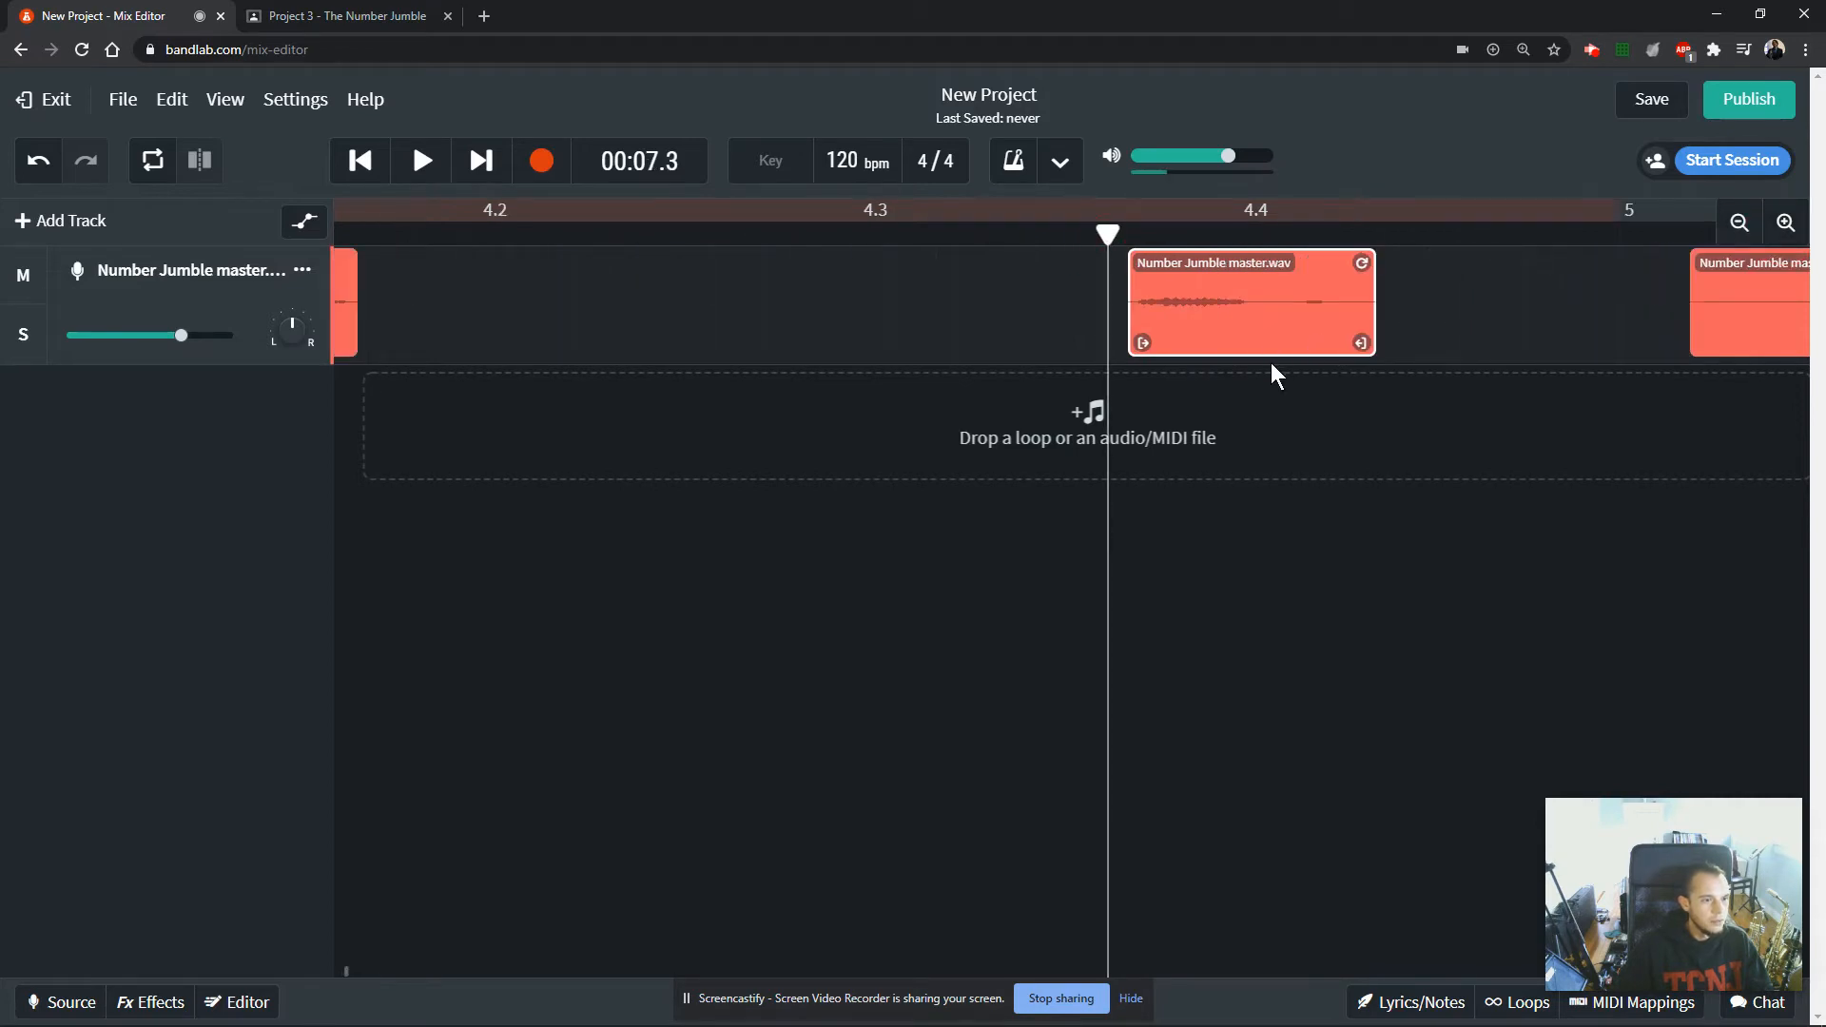
pyautogui.press('space')
pyautogui.click(1140, 261)
pyautogui.press('space')
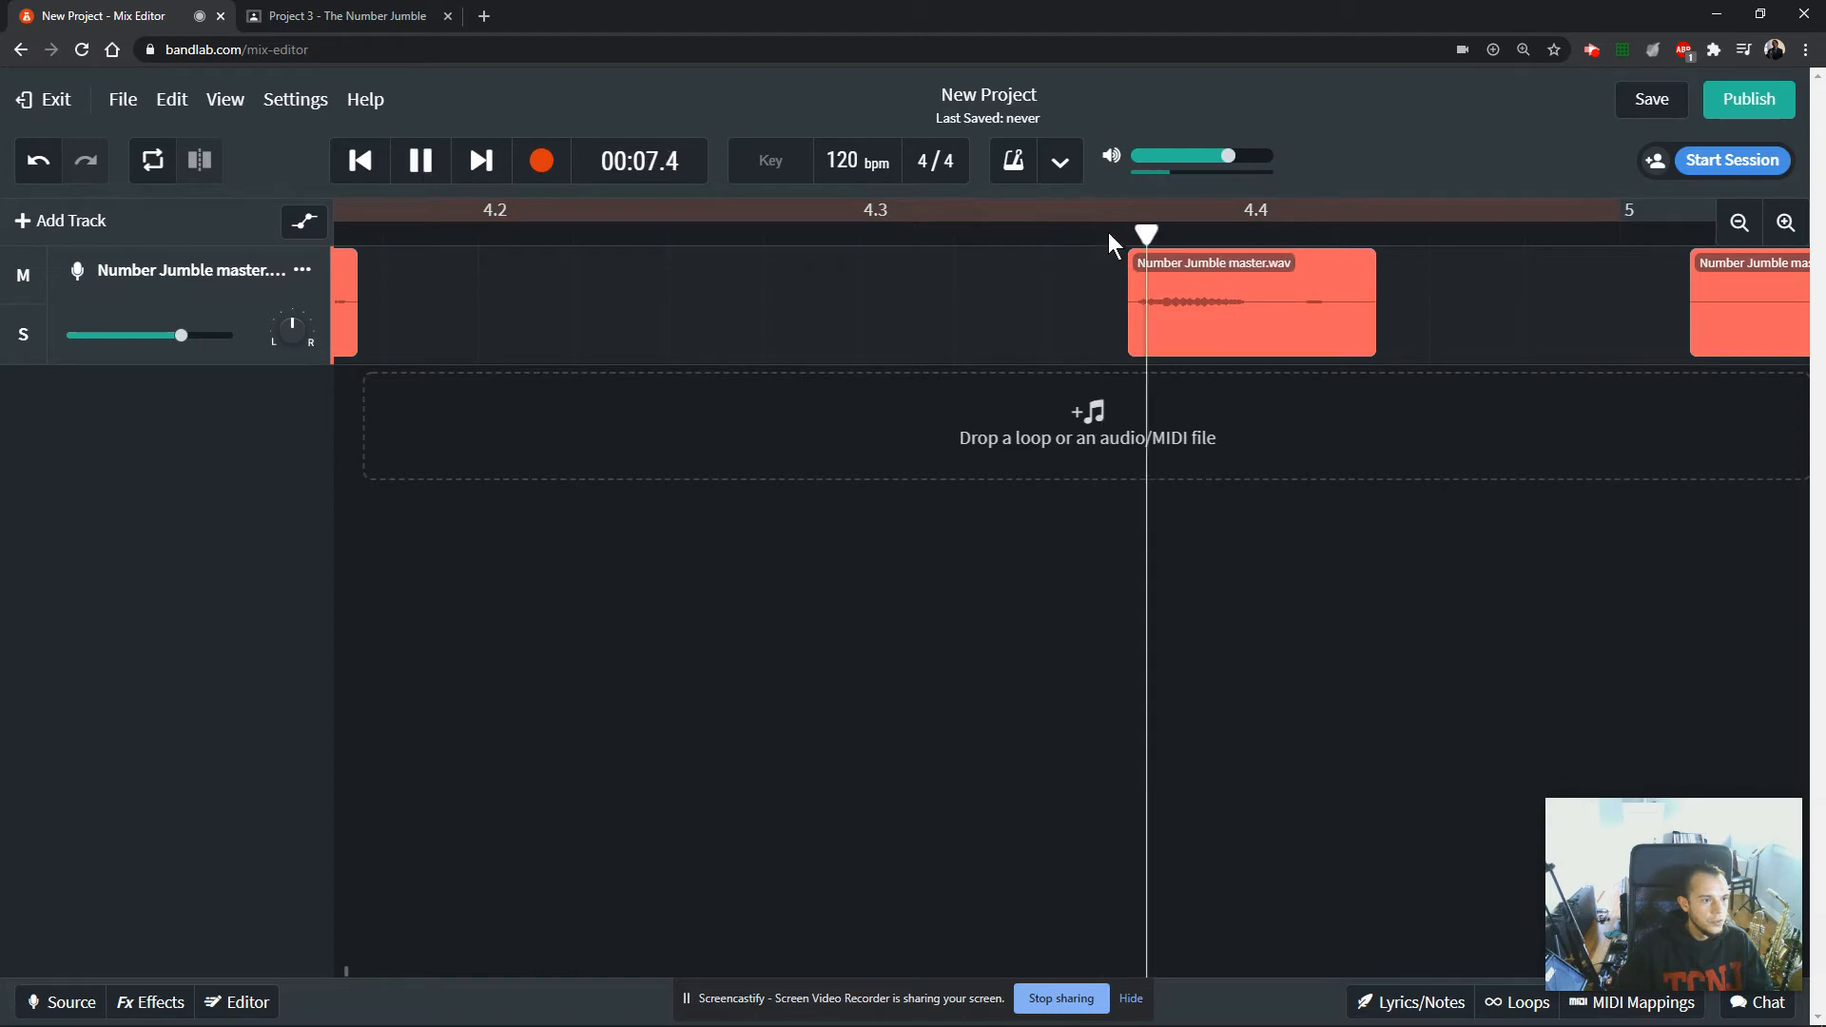
pyautogui.press('space')
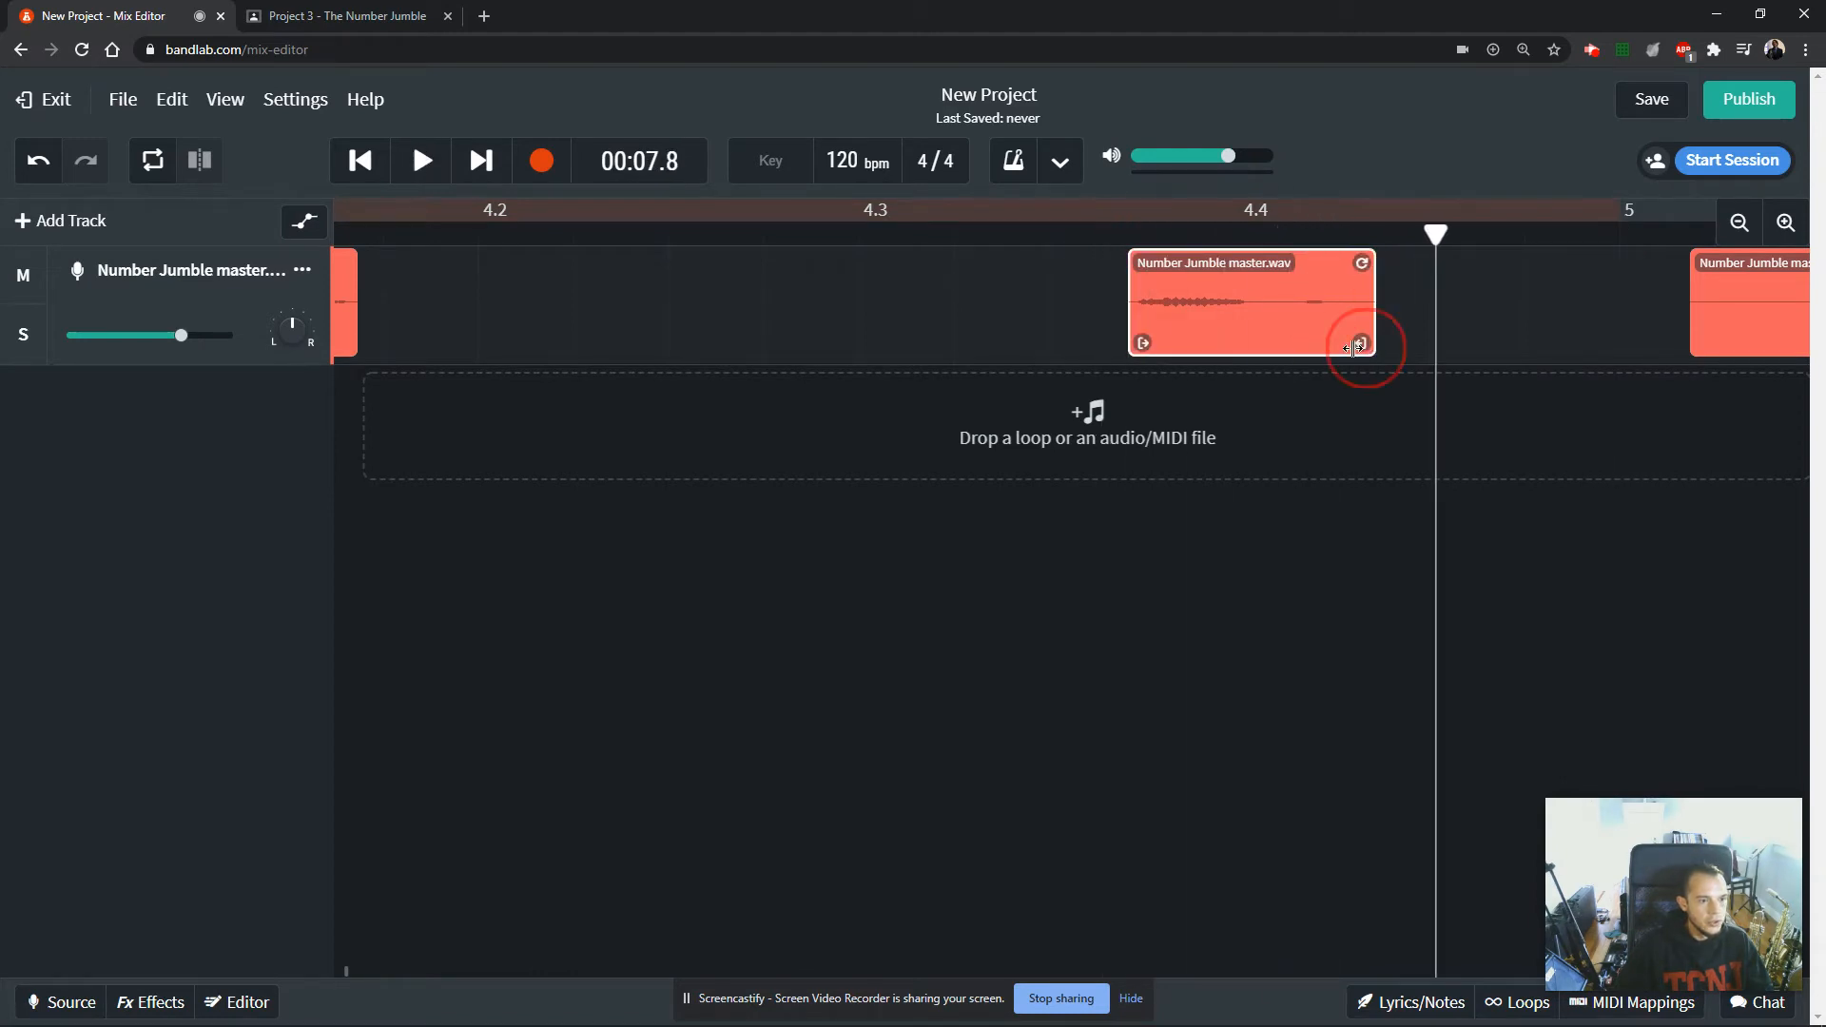
# Try trimming the sixth number clip's end to right after its main sound and play it back.
pyautogui.moveTo(1356, 347); pyautogui.dragTo(1237, 346)
pyautogui.click(1125, 233)
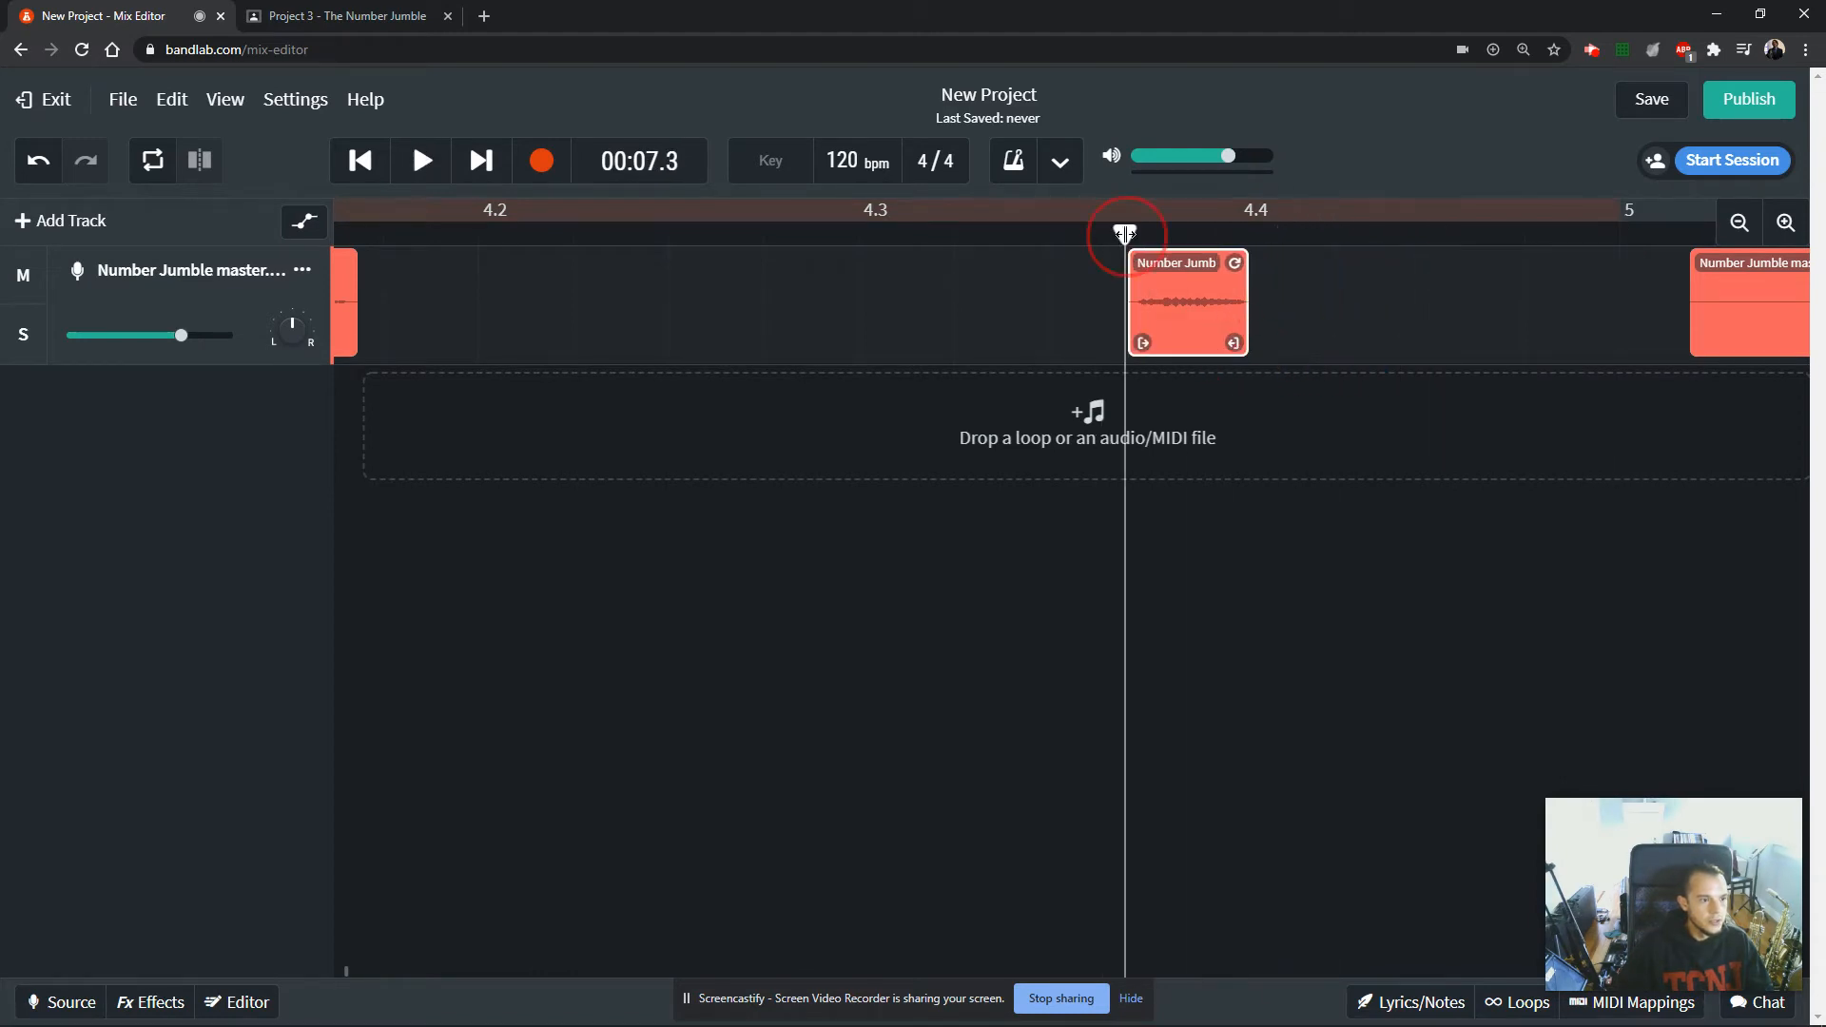
pyautogui.press('space')
pyautogui.press('space')
pyautogui.click(1121, 248)
pyautogui.press('space')
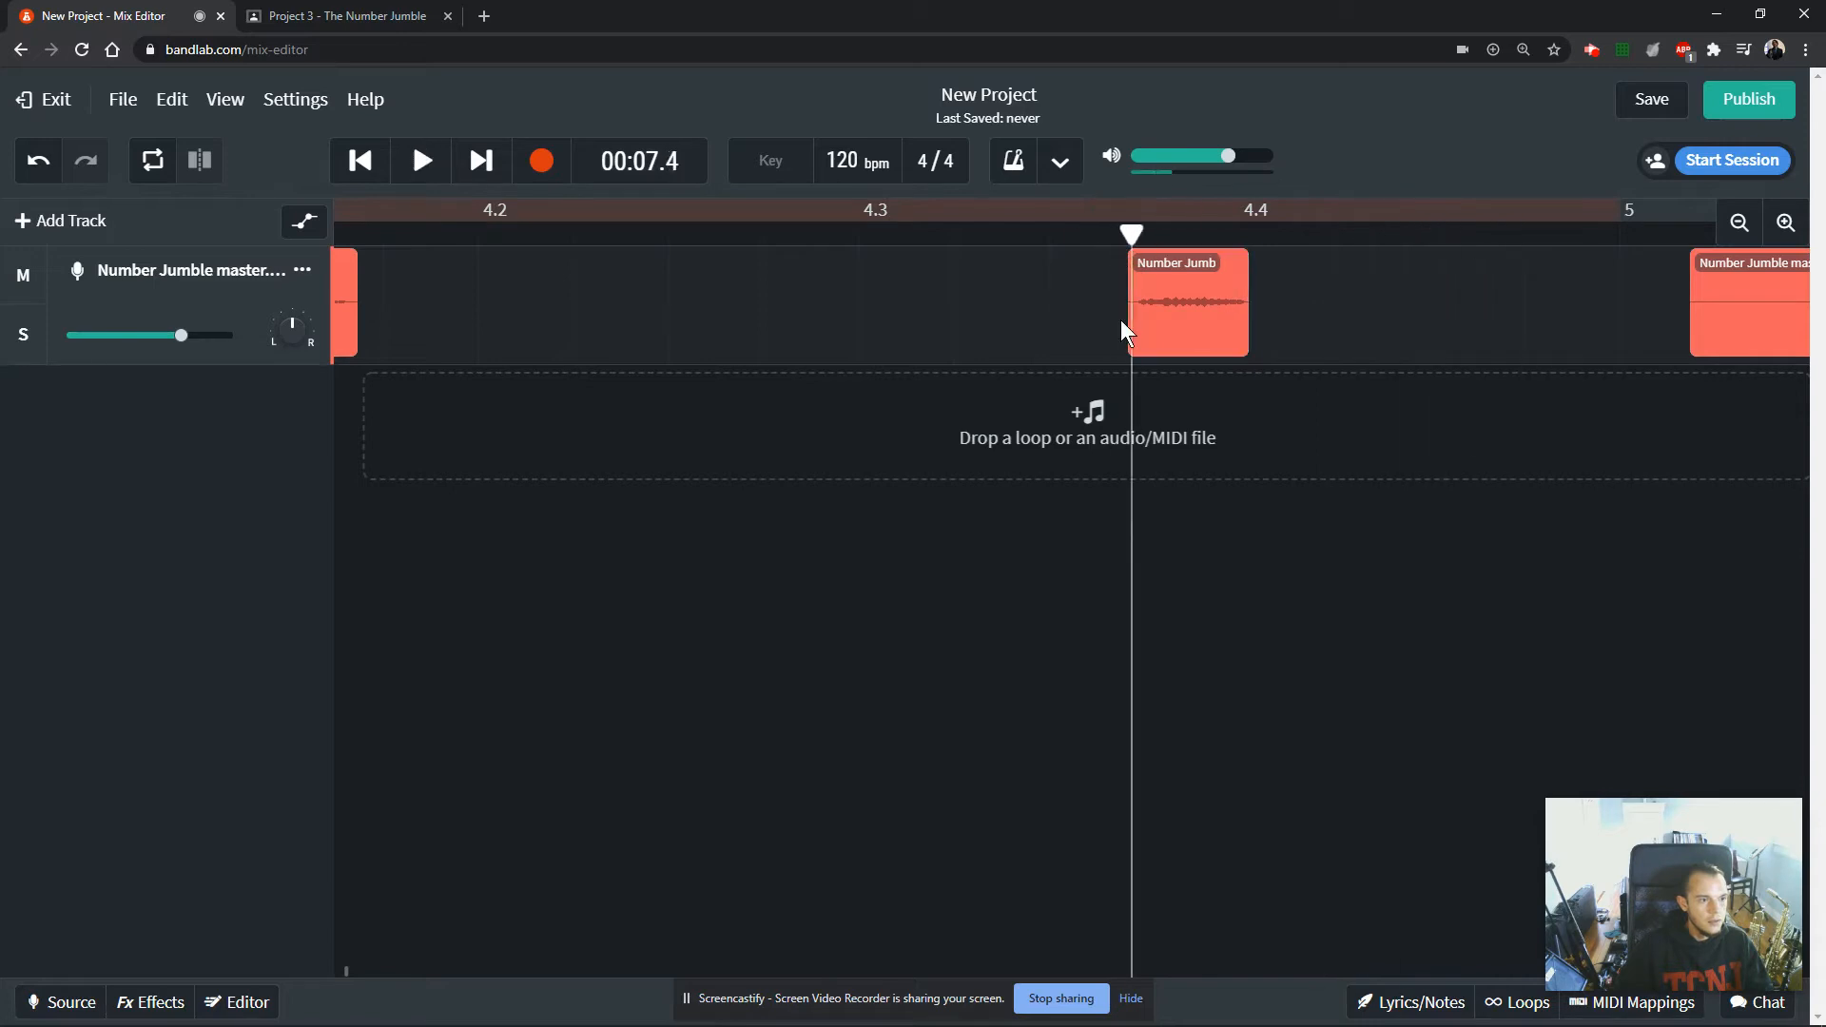
pyautogui.press('space')
# Extend the sixth clip's end to include its final short sound, trim its leading silence slightly and play it back.
pyautogui.moveTo(1234, 342); pyautogui.dragTo(1314, 367)
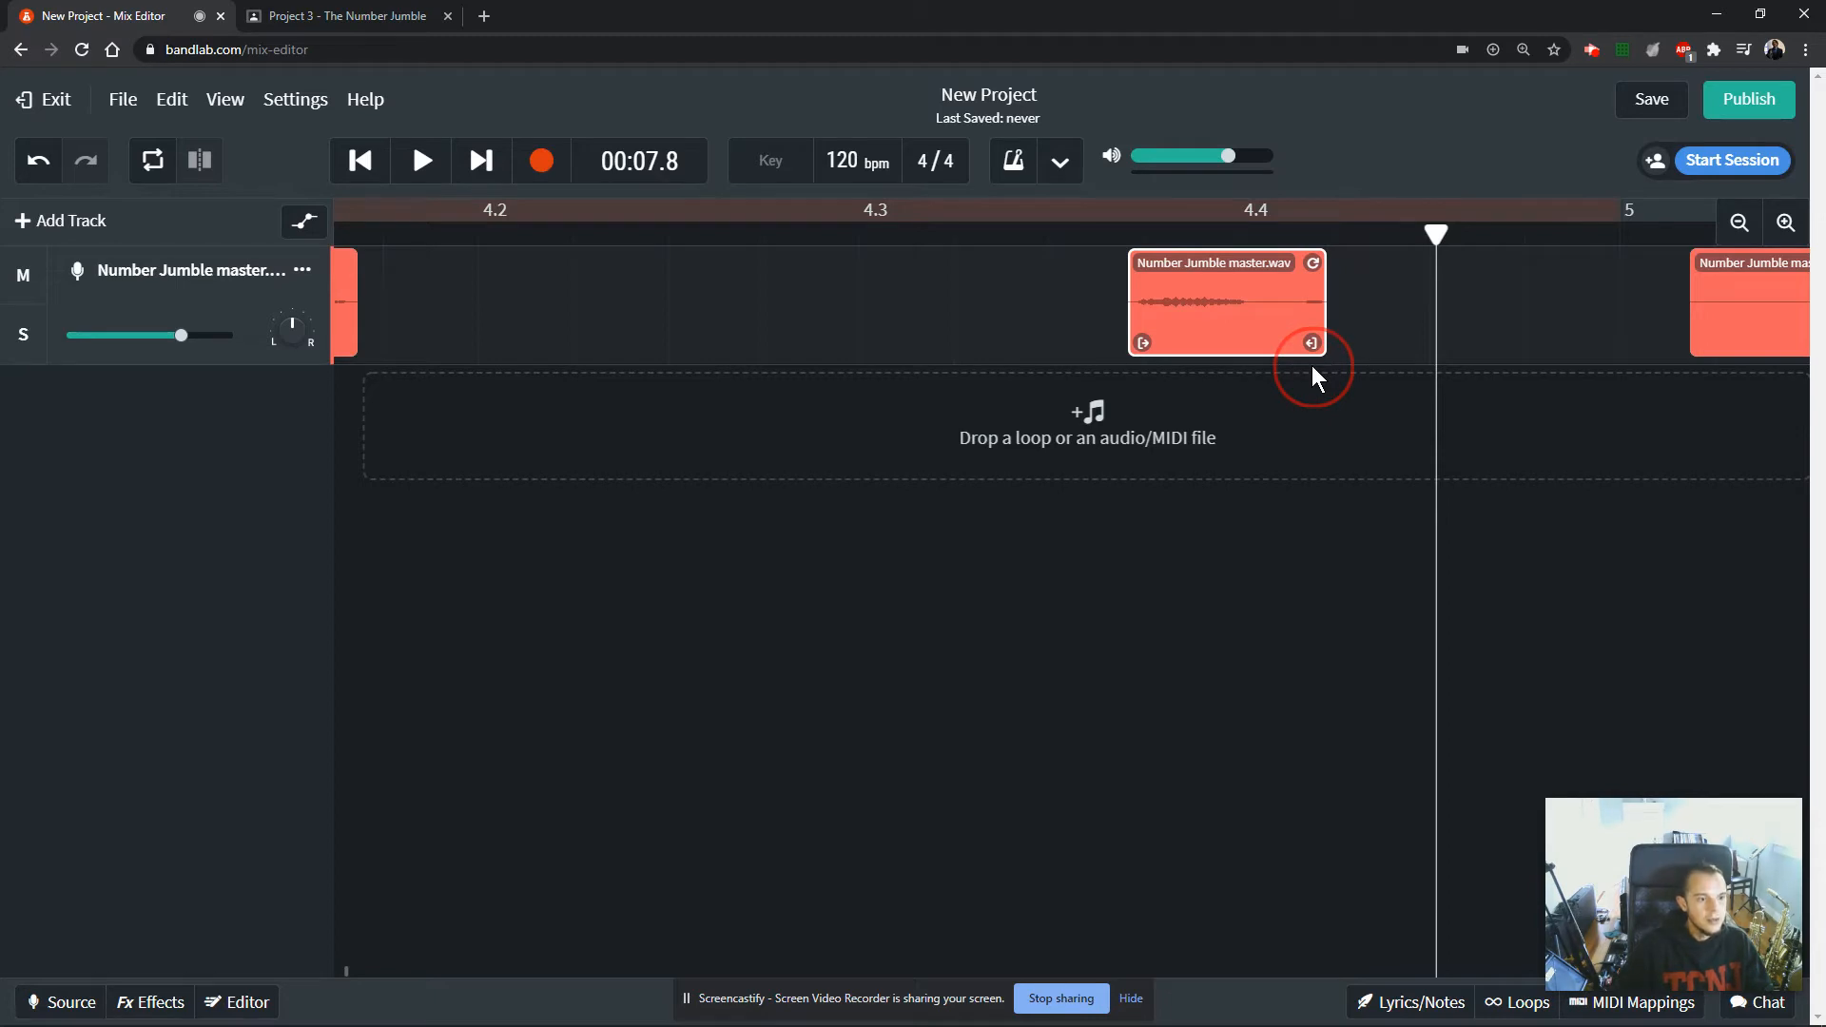
pyautogui.moveTo(1312, 367); pyautogui.dragTo(1311, 368)
pyautogui.moveTo(1147, 348); pyautogui.dragTo(1151, 347)
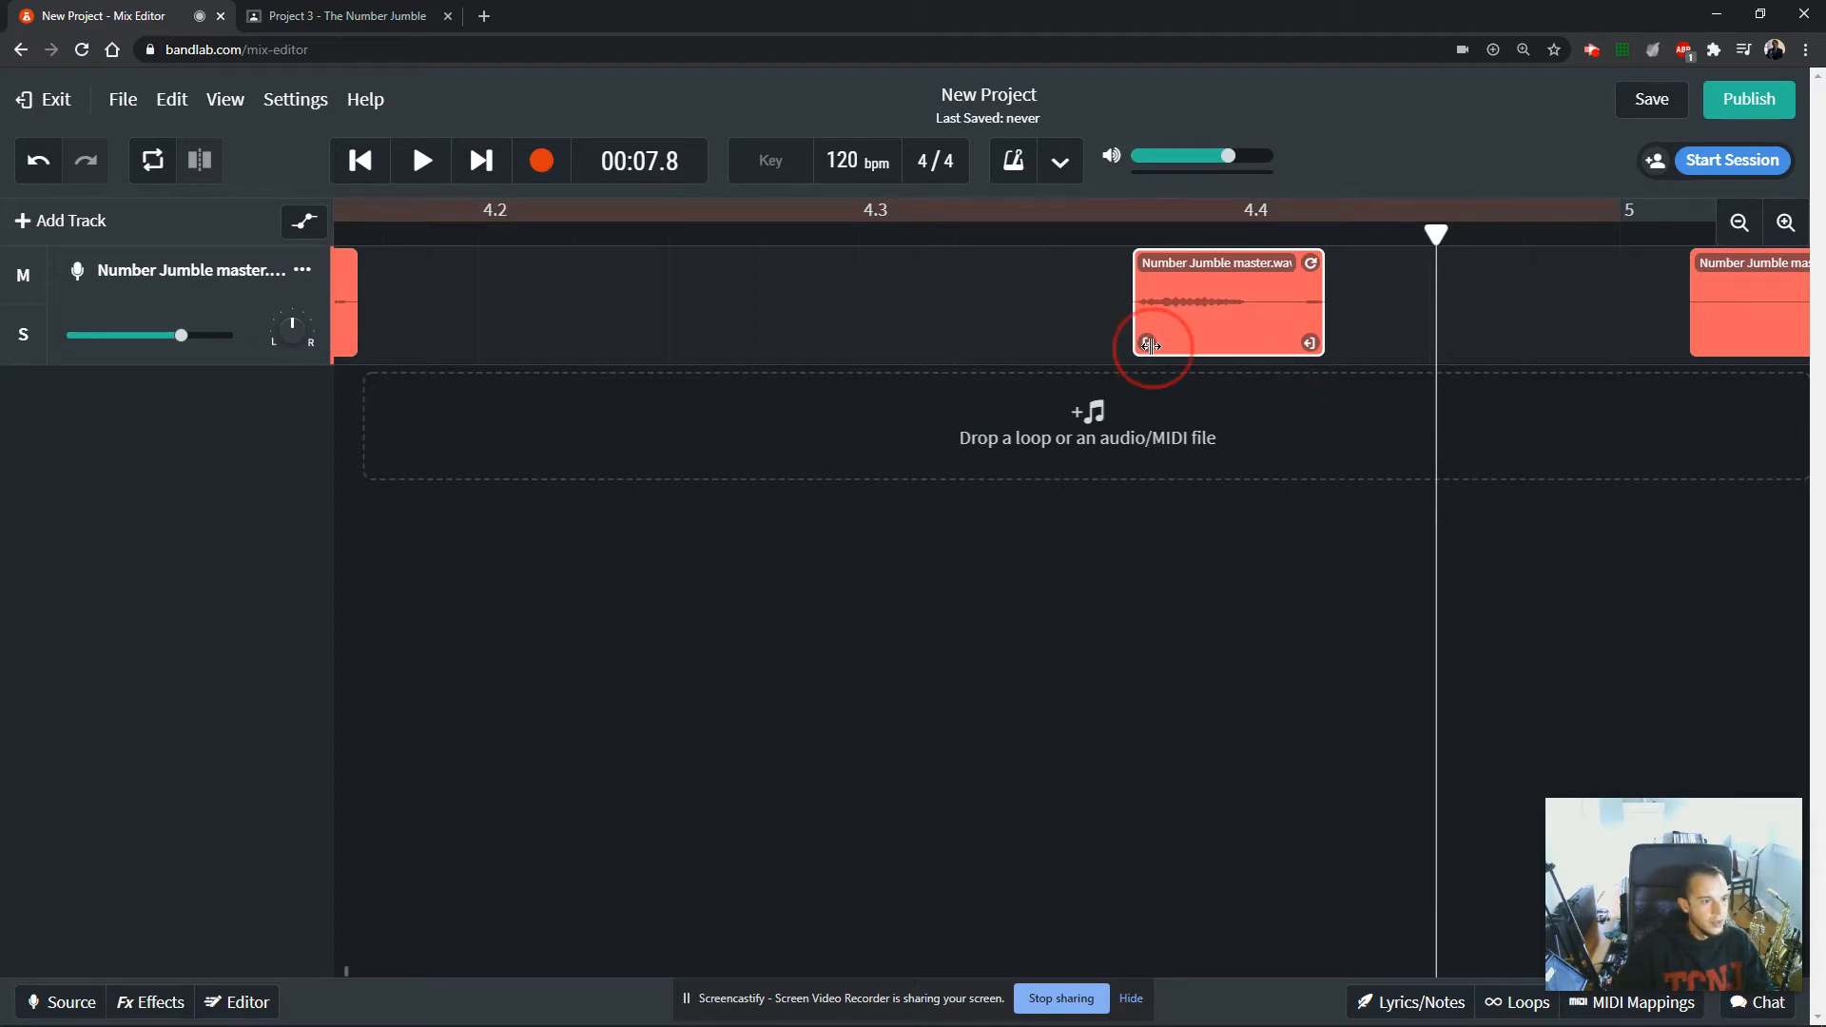
pyautogui.moveTo(1436, 236); pyautogui.dragTo(1117, 238)
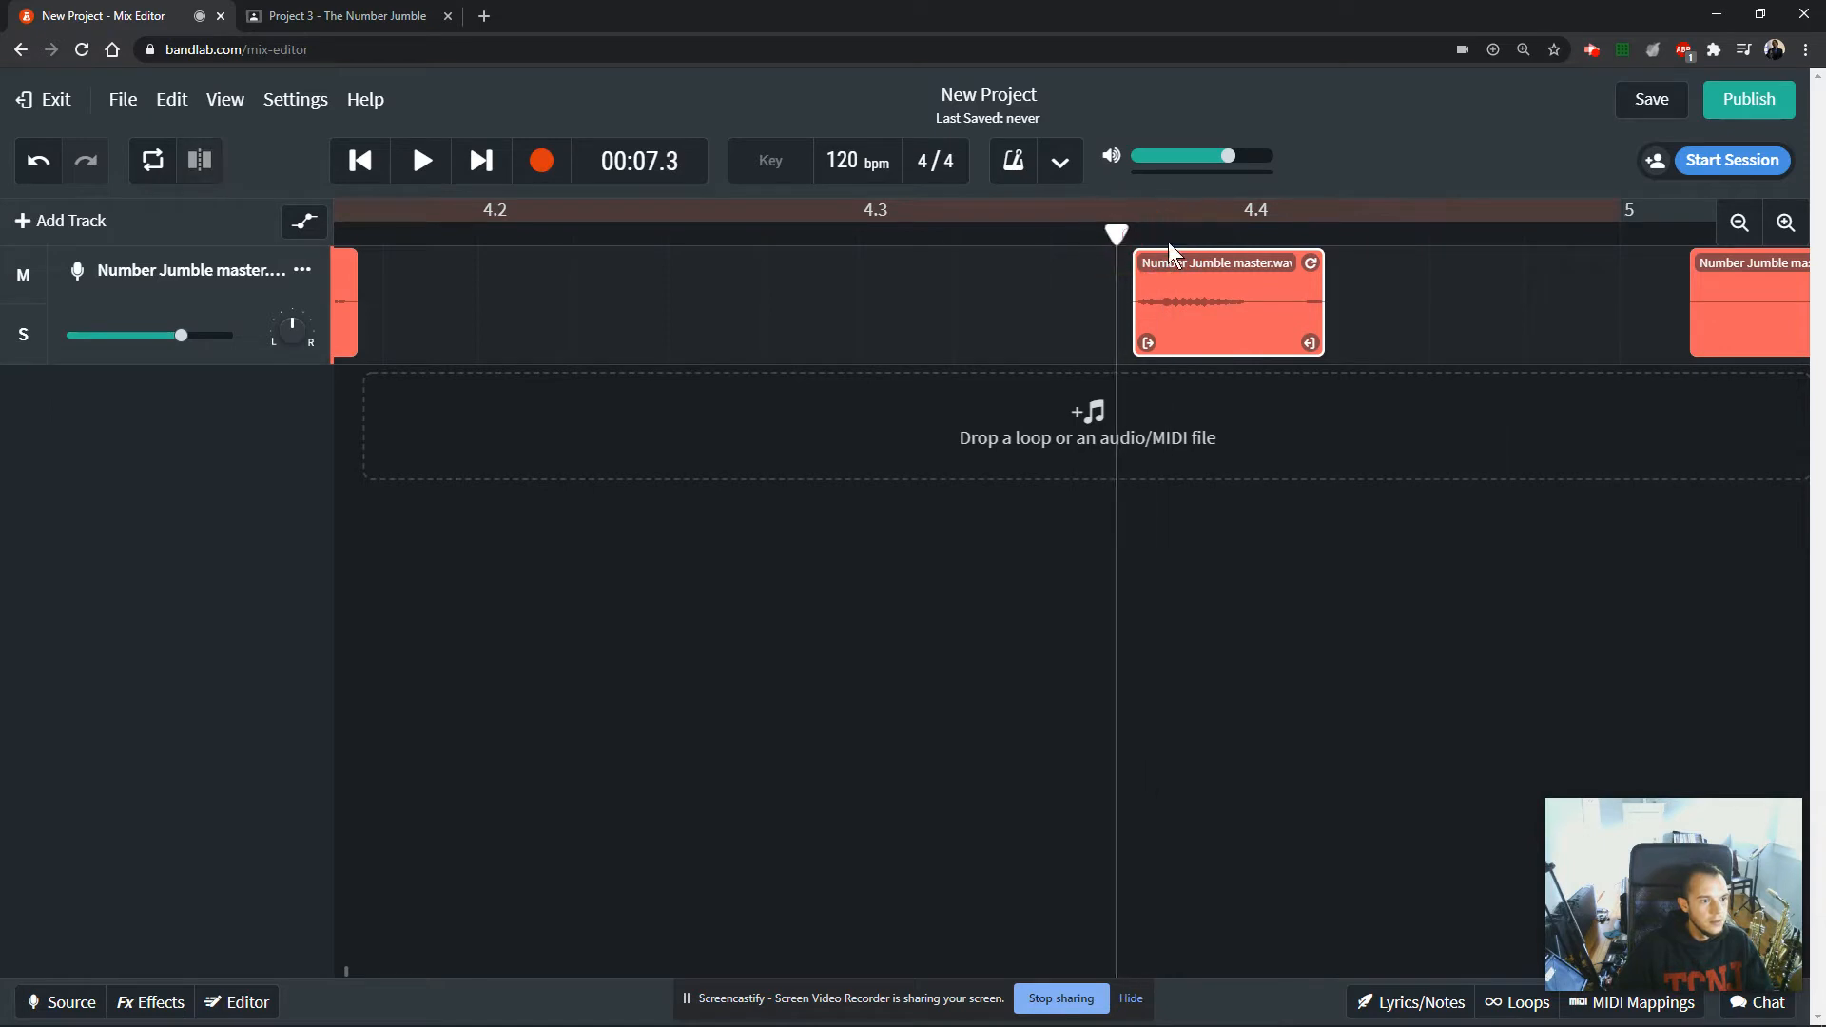
pyautogui.press('space')
pyautogui.press('space')
pyautogui.click(1131, 237)
pyautogui.press('space')
pyautogui.press('space')
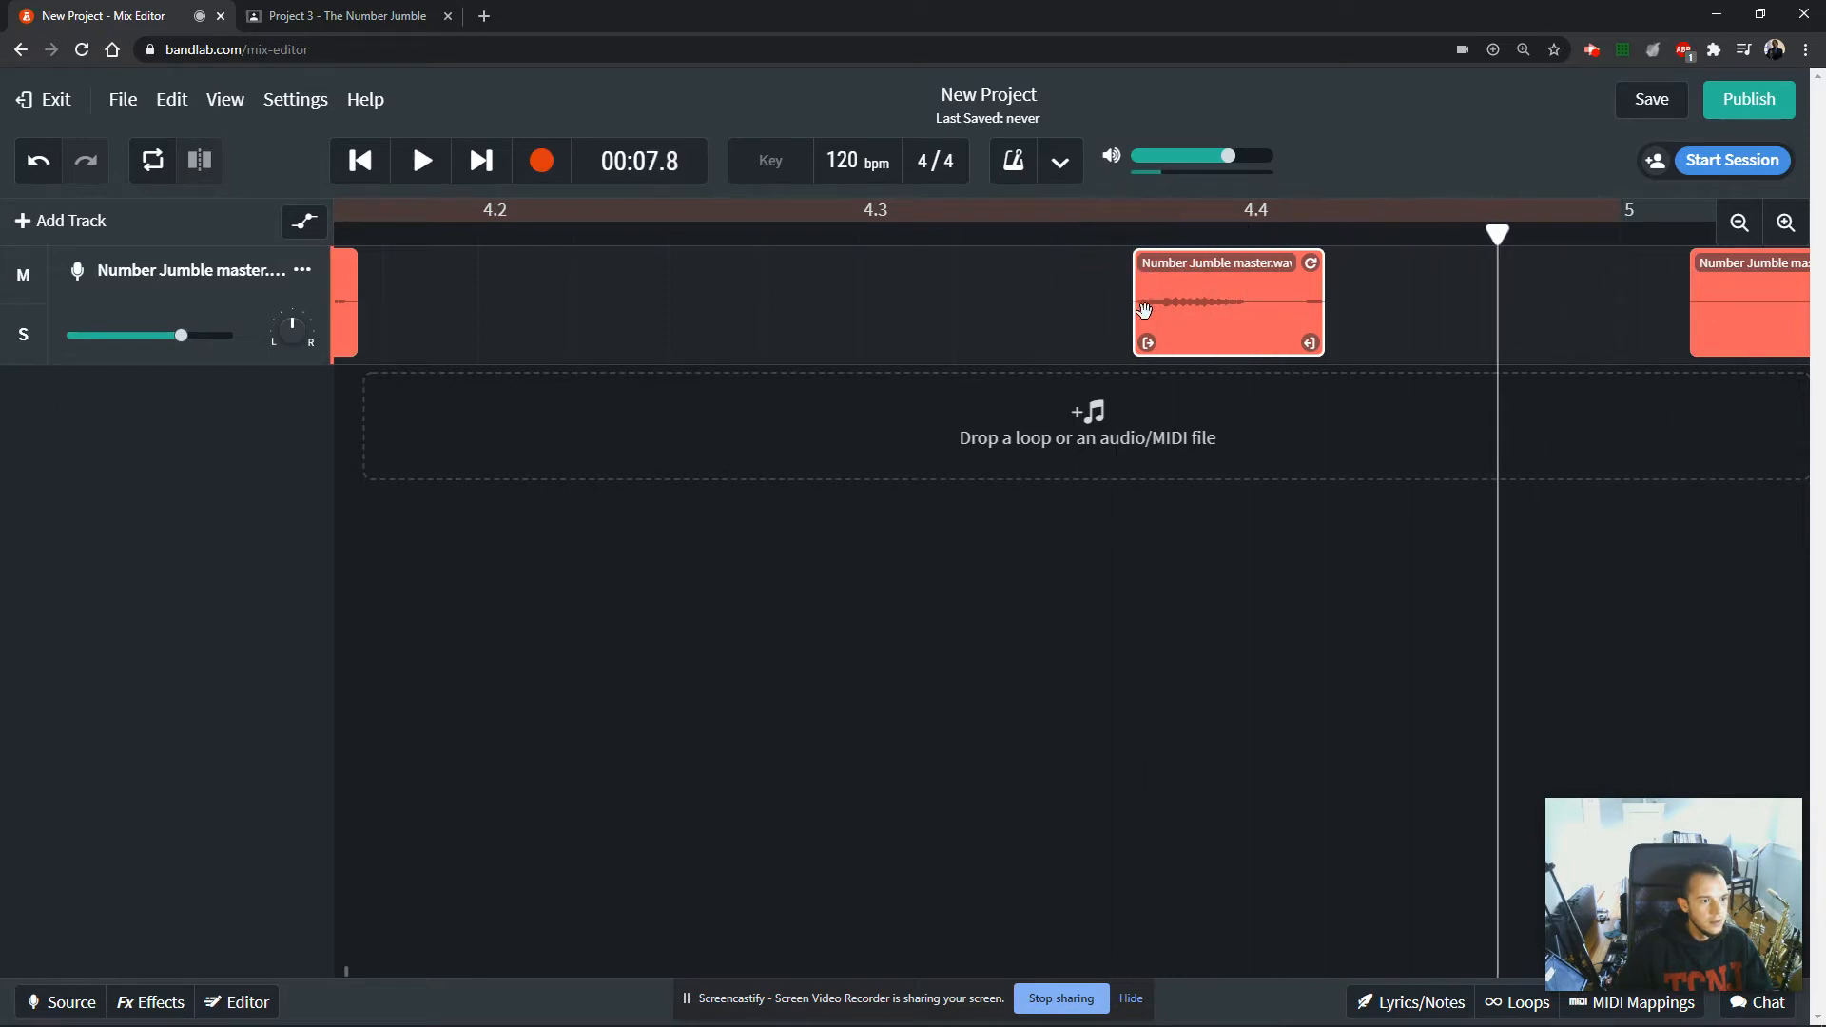
# Move the sixth number clip closer to the fifth, and trim the seventh clip's silence and place it just after the sixth.
pyautogui.moveTo(1228, 317); pyautogui.dragTo(551, 324)
pyautogui.moveTo(1755, 316); pyautogui.dragTo(1127, 352)
pyautogui.moveTo(1699, 348); pyautogui.dragTo(1417, 345)
pyautogui.moveTo(1302, 318); pyautogui.dragTo(1042, 325)
# Rename the sixth number clip as 8.
pyautogui.doubleClick(559, 264)
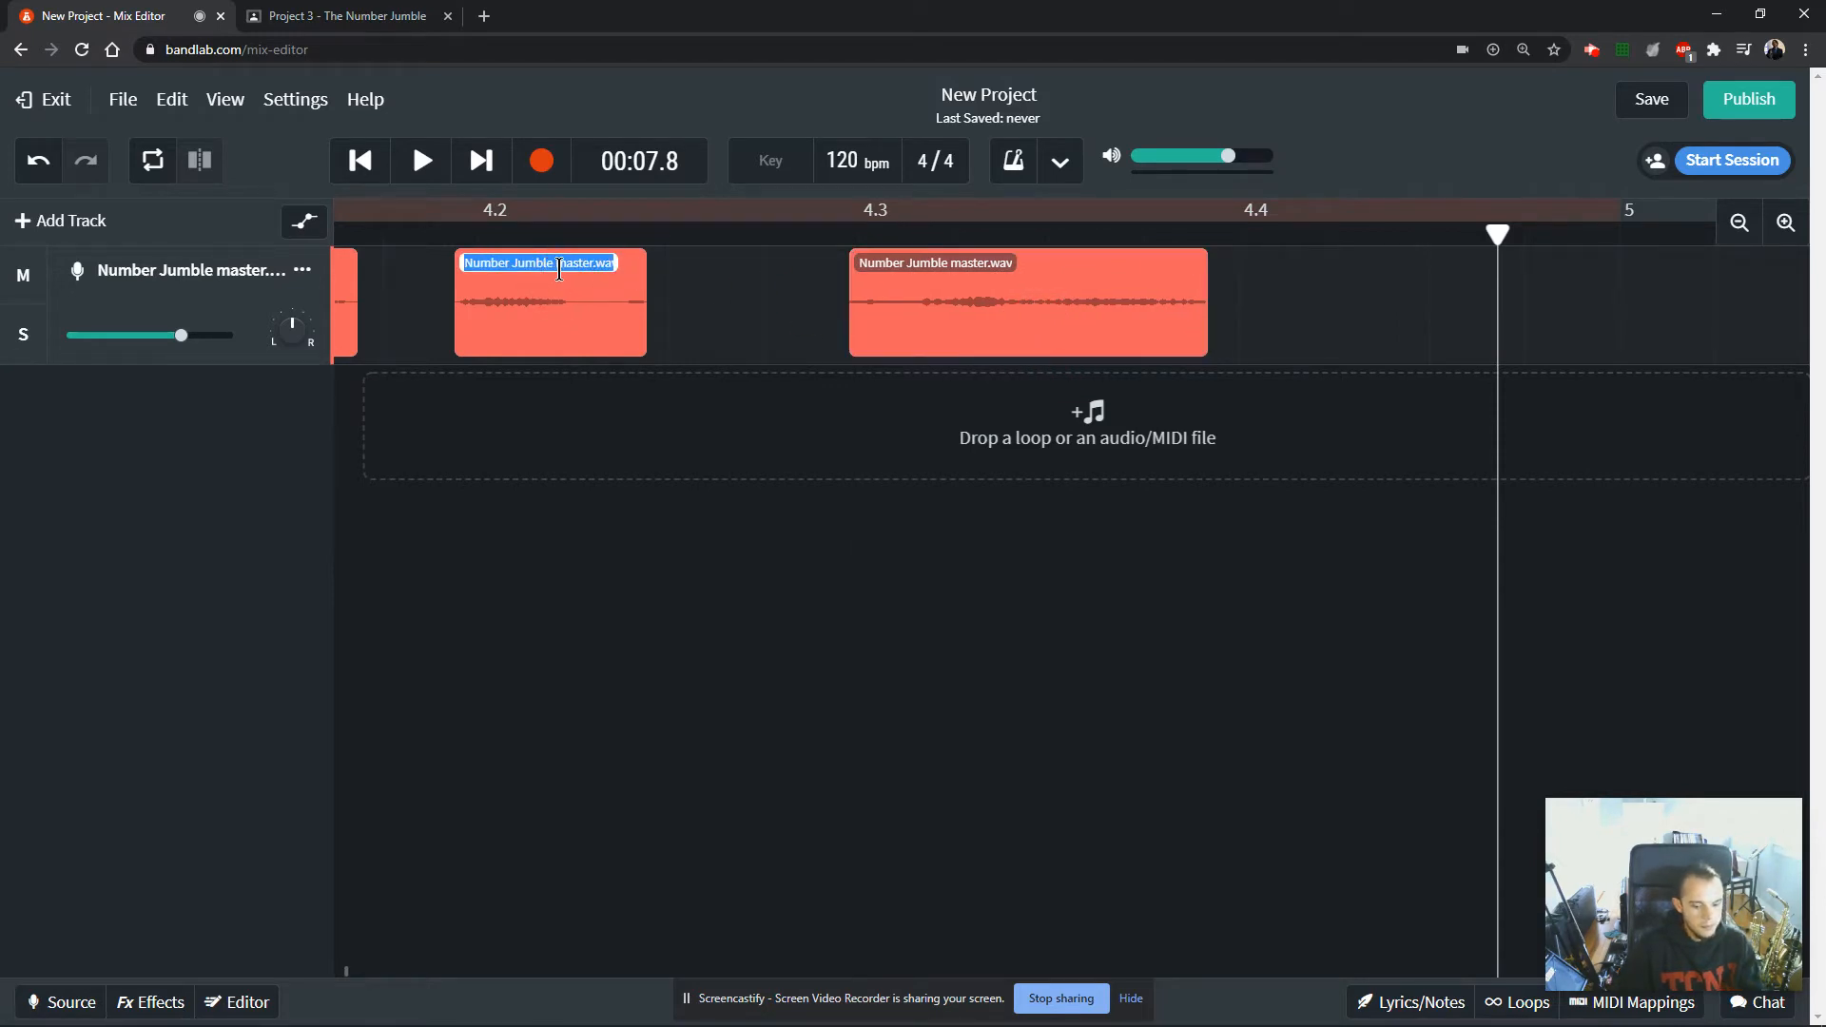
pyautogui.write('8')
# Play the seventh number clip from just before its start to identify its number.
pyautogui.doubleClick(875, 261)
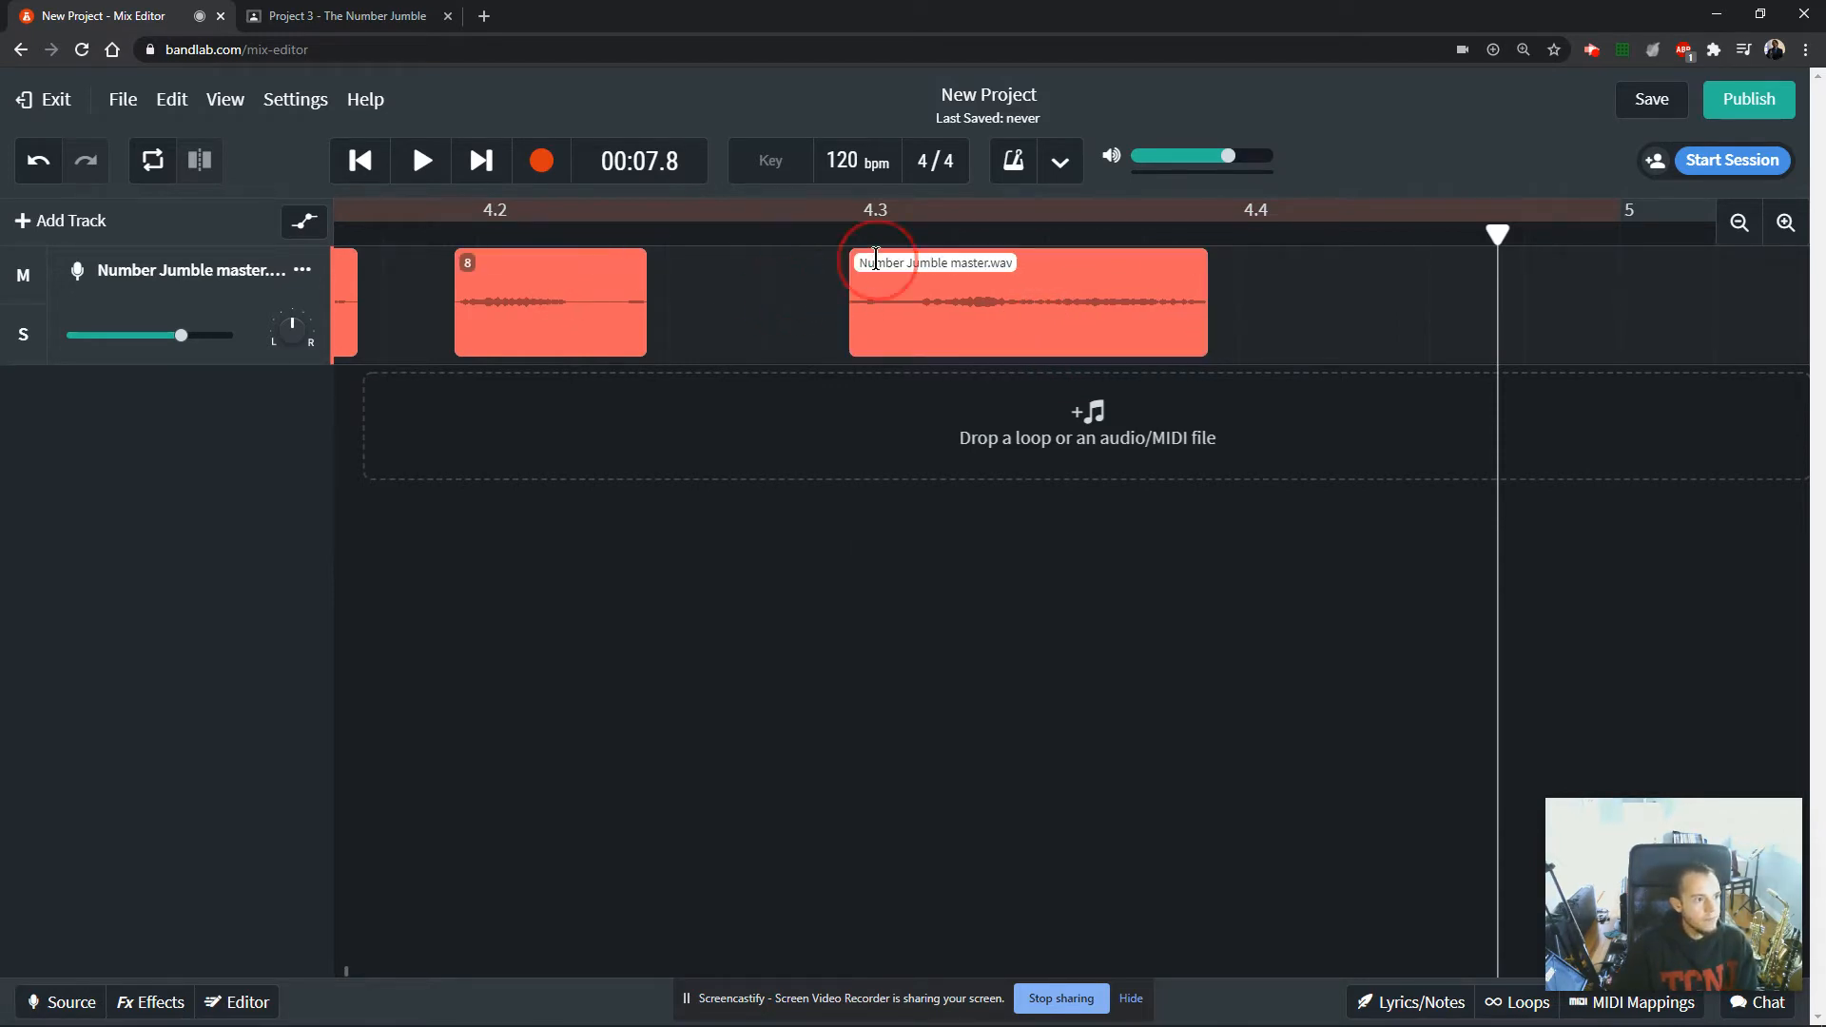
pyautogui.click(861, 306)
pyautogui.press('space')
pyautogui.press('space')
pyautogui.click(824, 228)
pyautogui.press('space')
pyautogui.press('space')
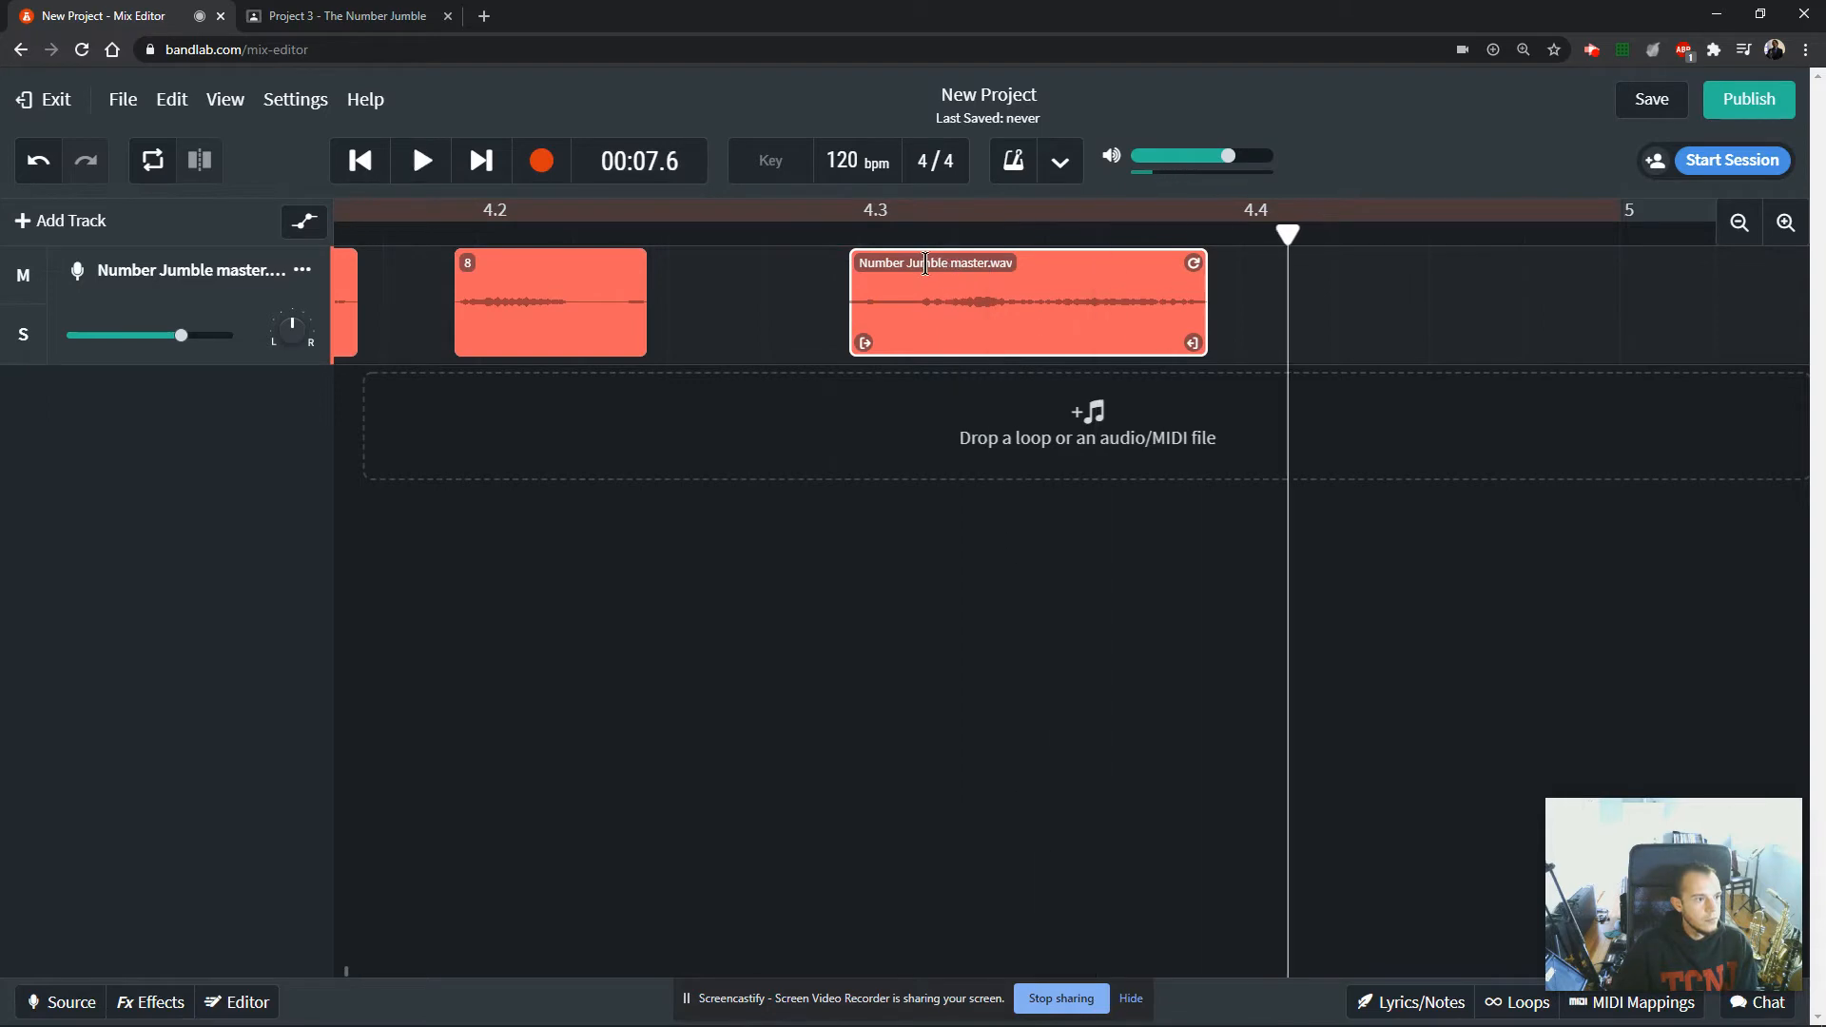
# Rename the seventh number clip as 0 and move it closer to clip 8.
pyautogui.tripleClick(926, 264)
pyautogui.write('0')
pyautogui.press('Return')
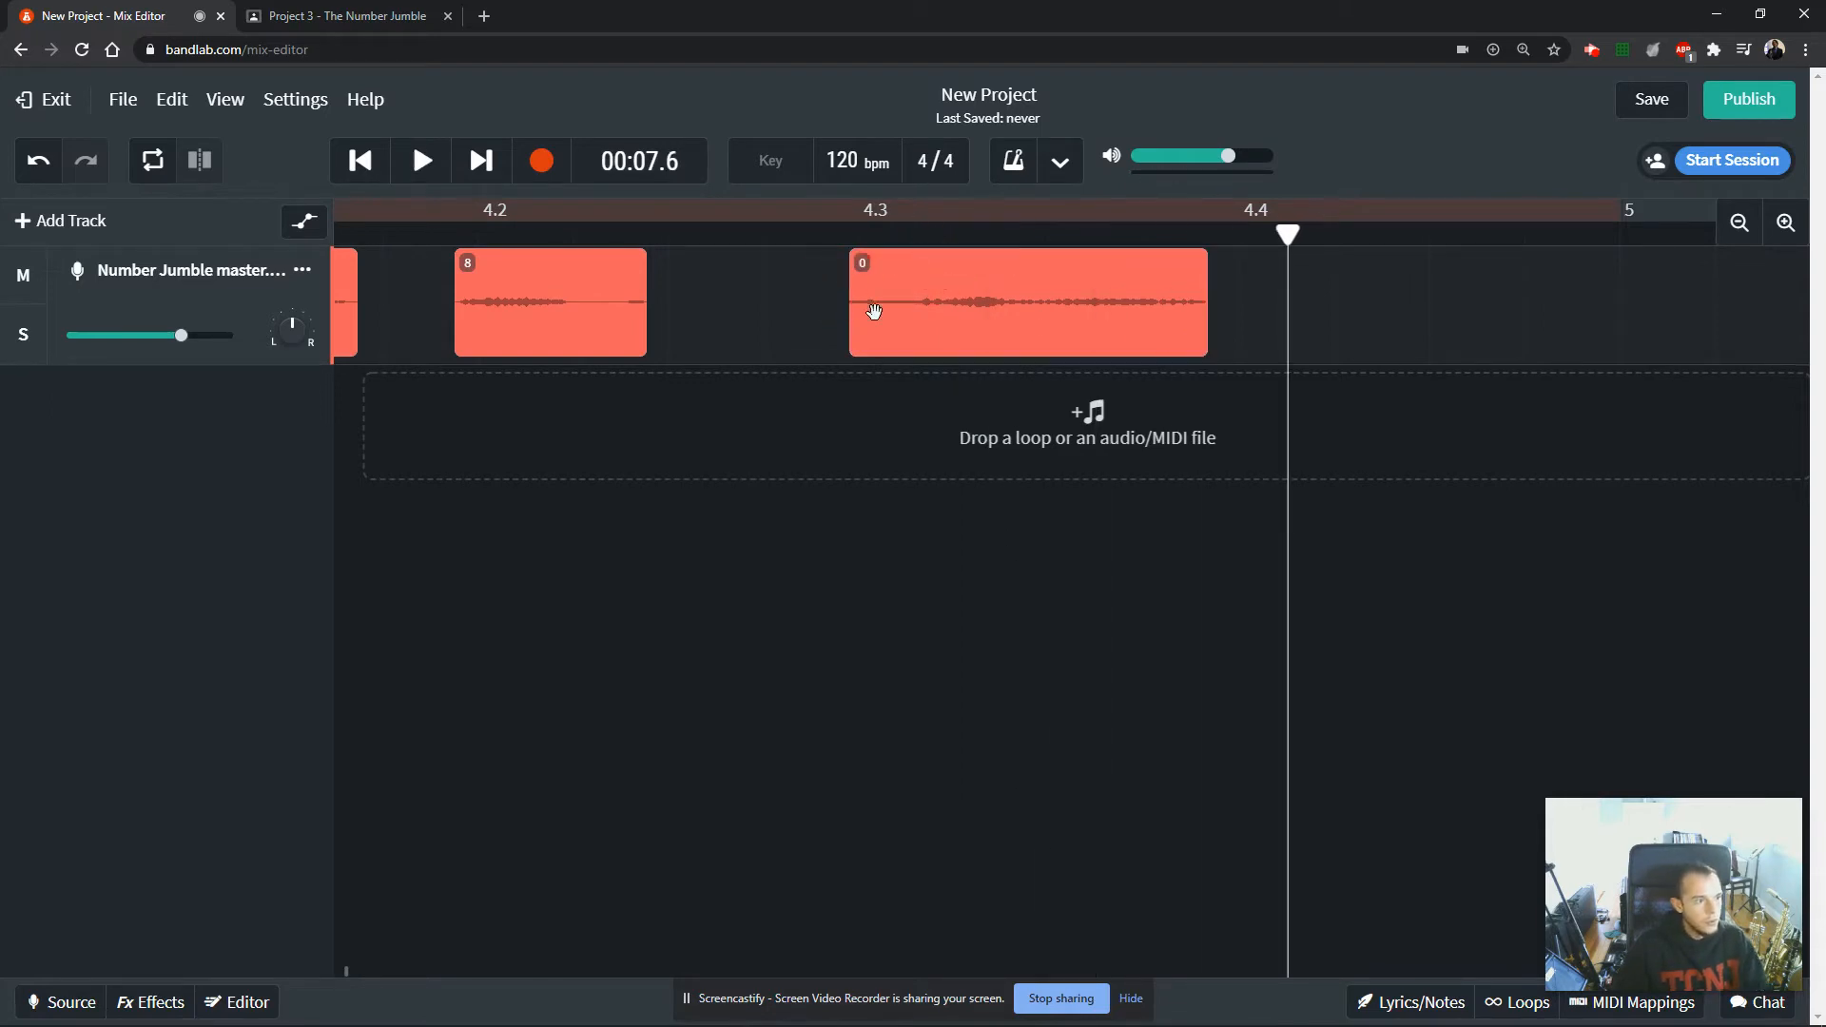
pyautogui.moveTo(874, 311); pyautogui.dragTo(740, 311)
# Play the unnamed fifth number clip, just before clip 8, to identify its number.
pyautogui.click(1740, 222)
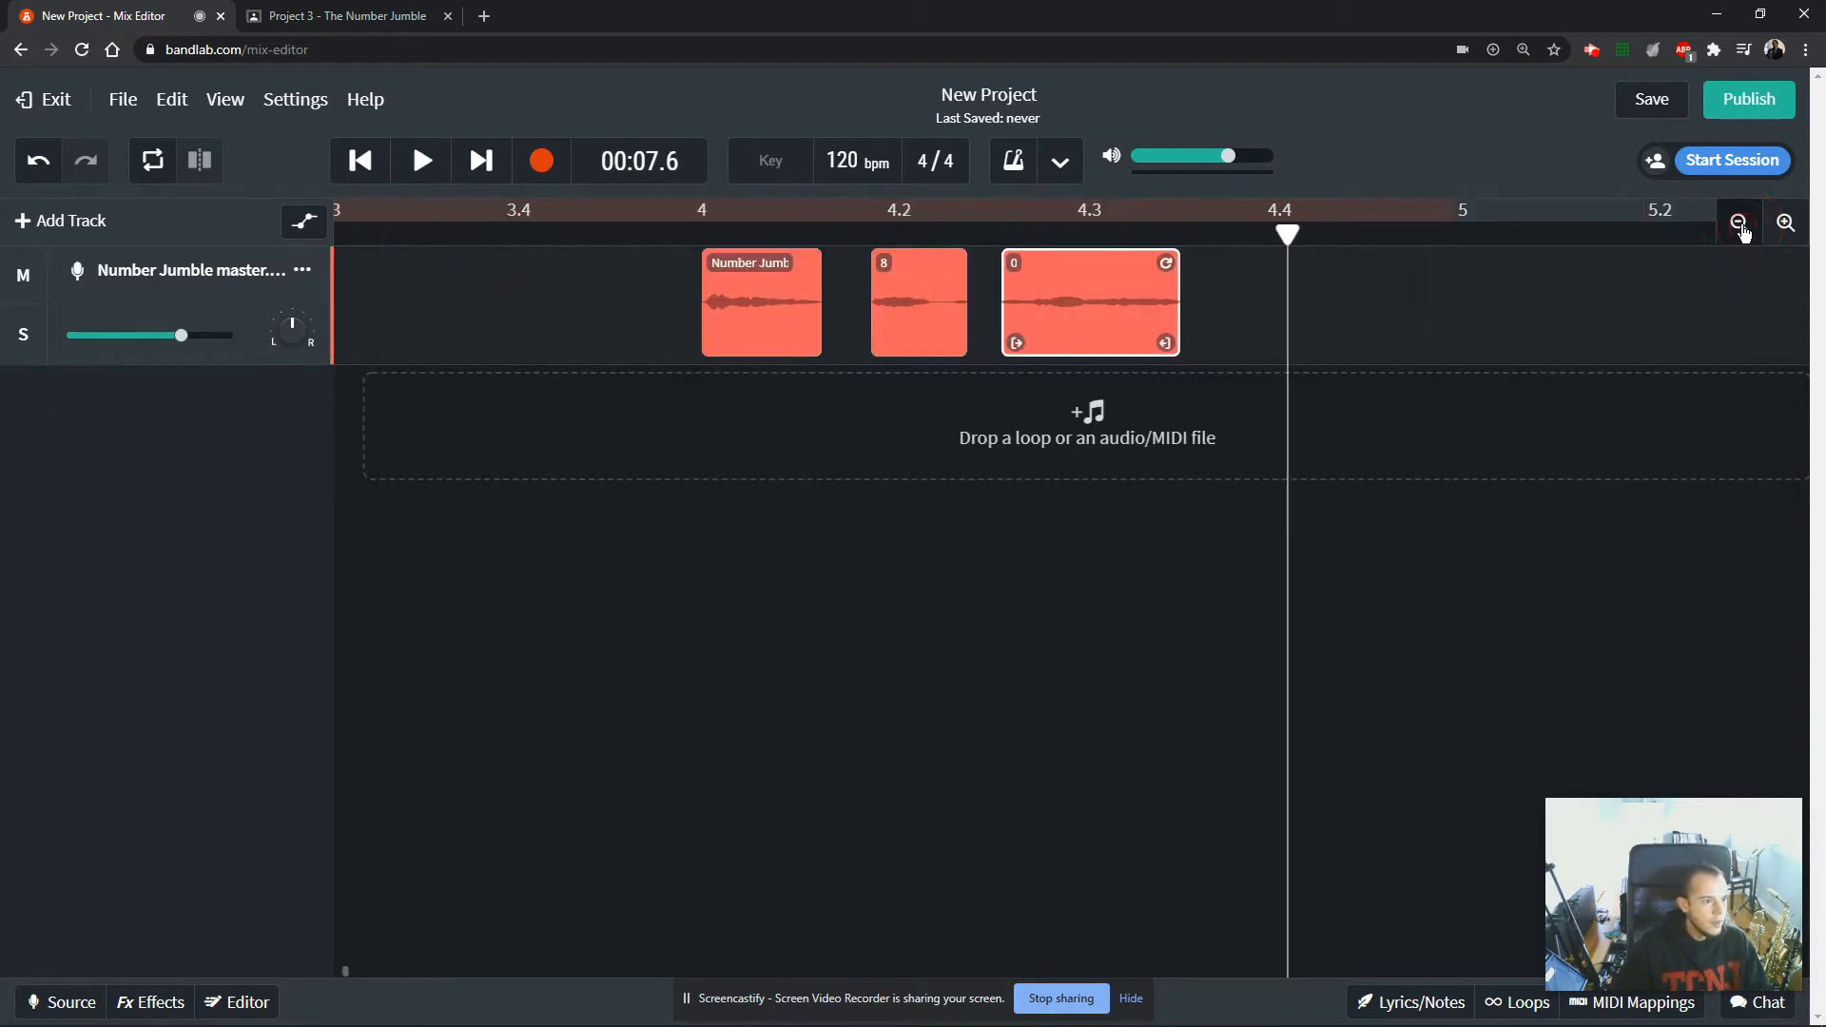
pyautogui.click(1740, 221)
pyautogui.click(1739, 222)
pyautogui.click(931, 335)
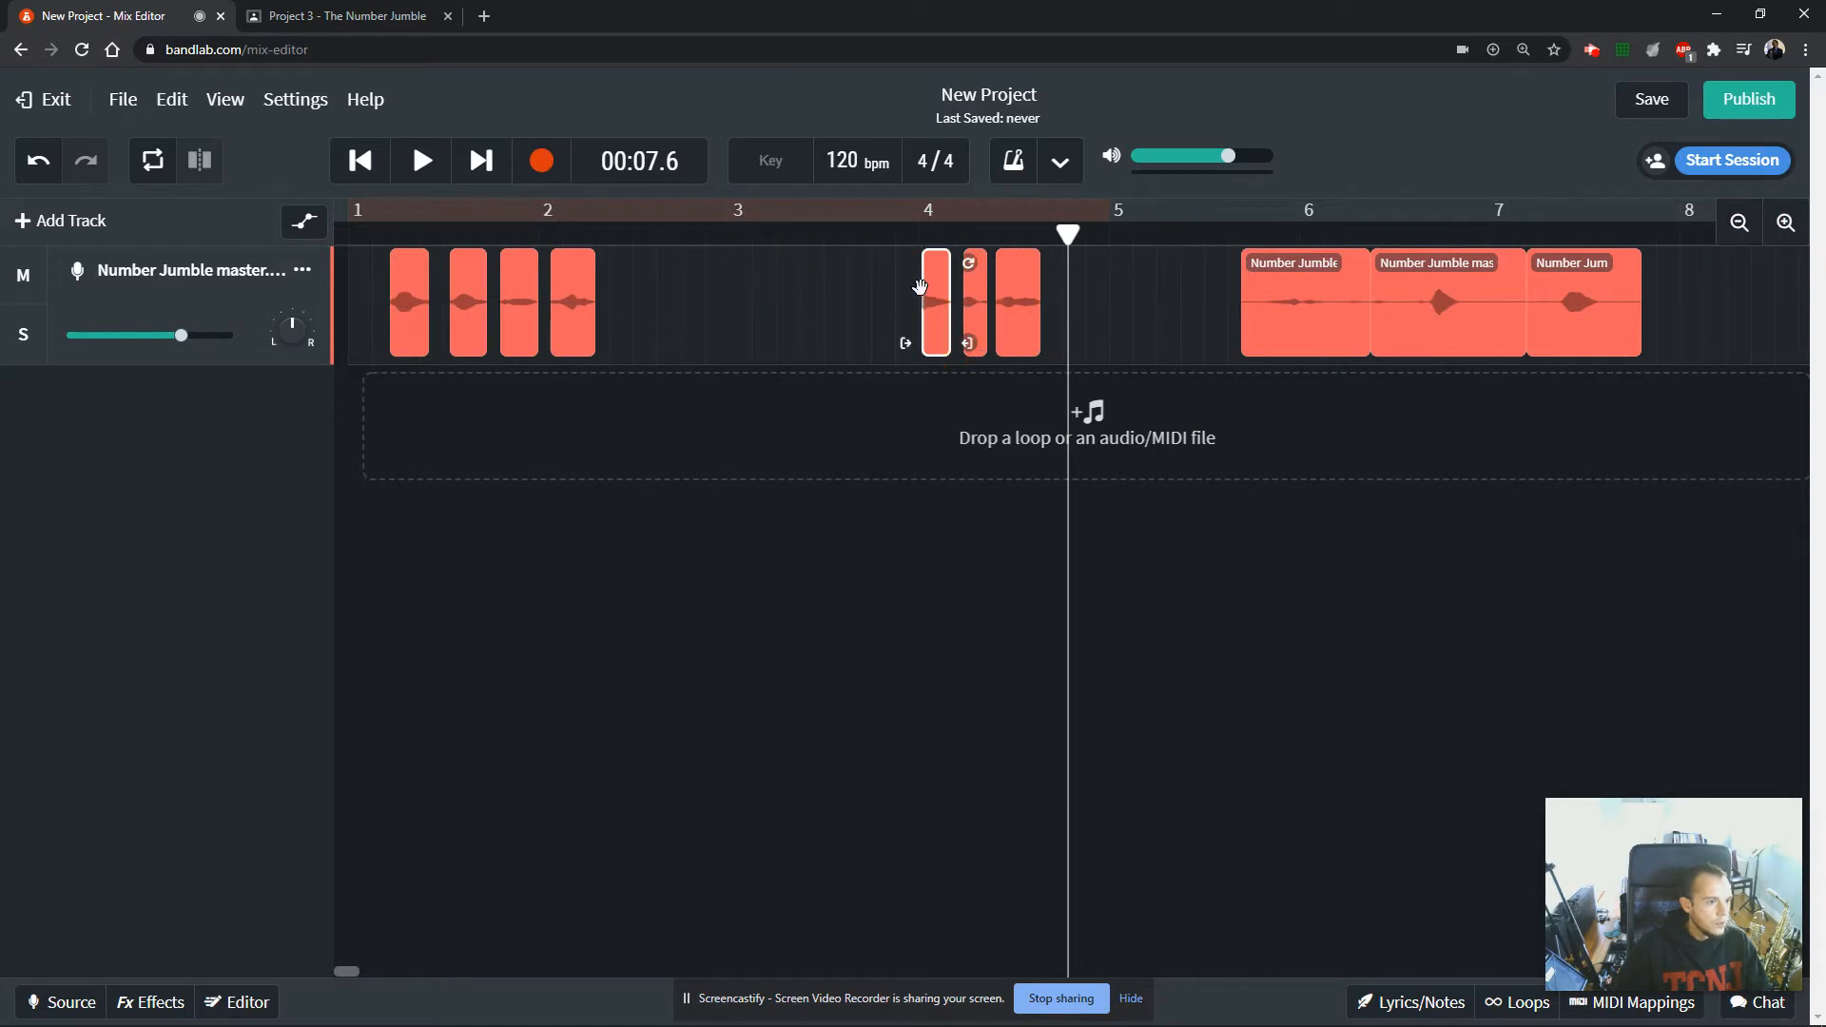
pyautogui.press('space')
pyautogui.press('space')
pyautogui.click(894, 234)
pyautogui.press('space')
pyautogui.press('space')
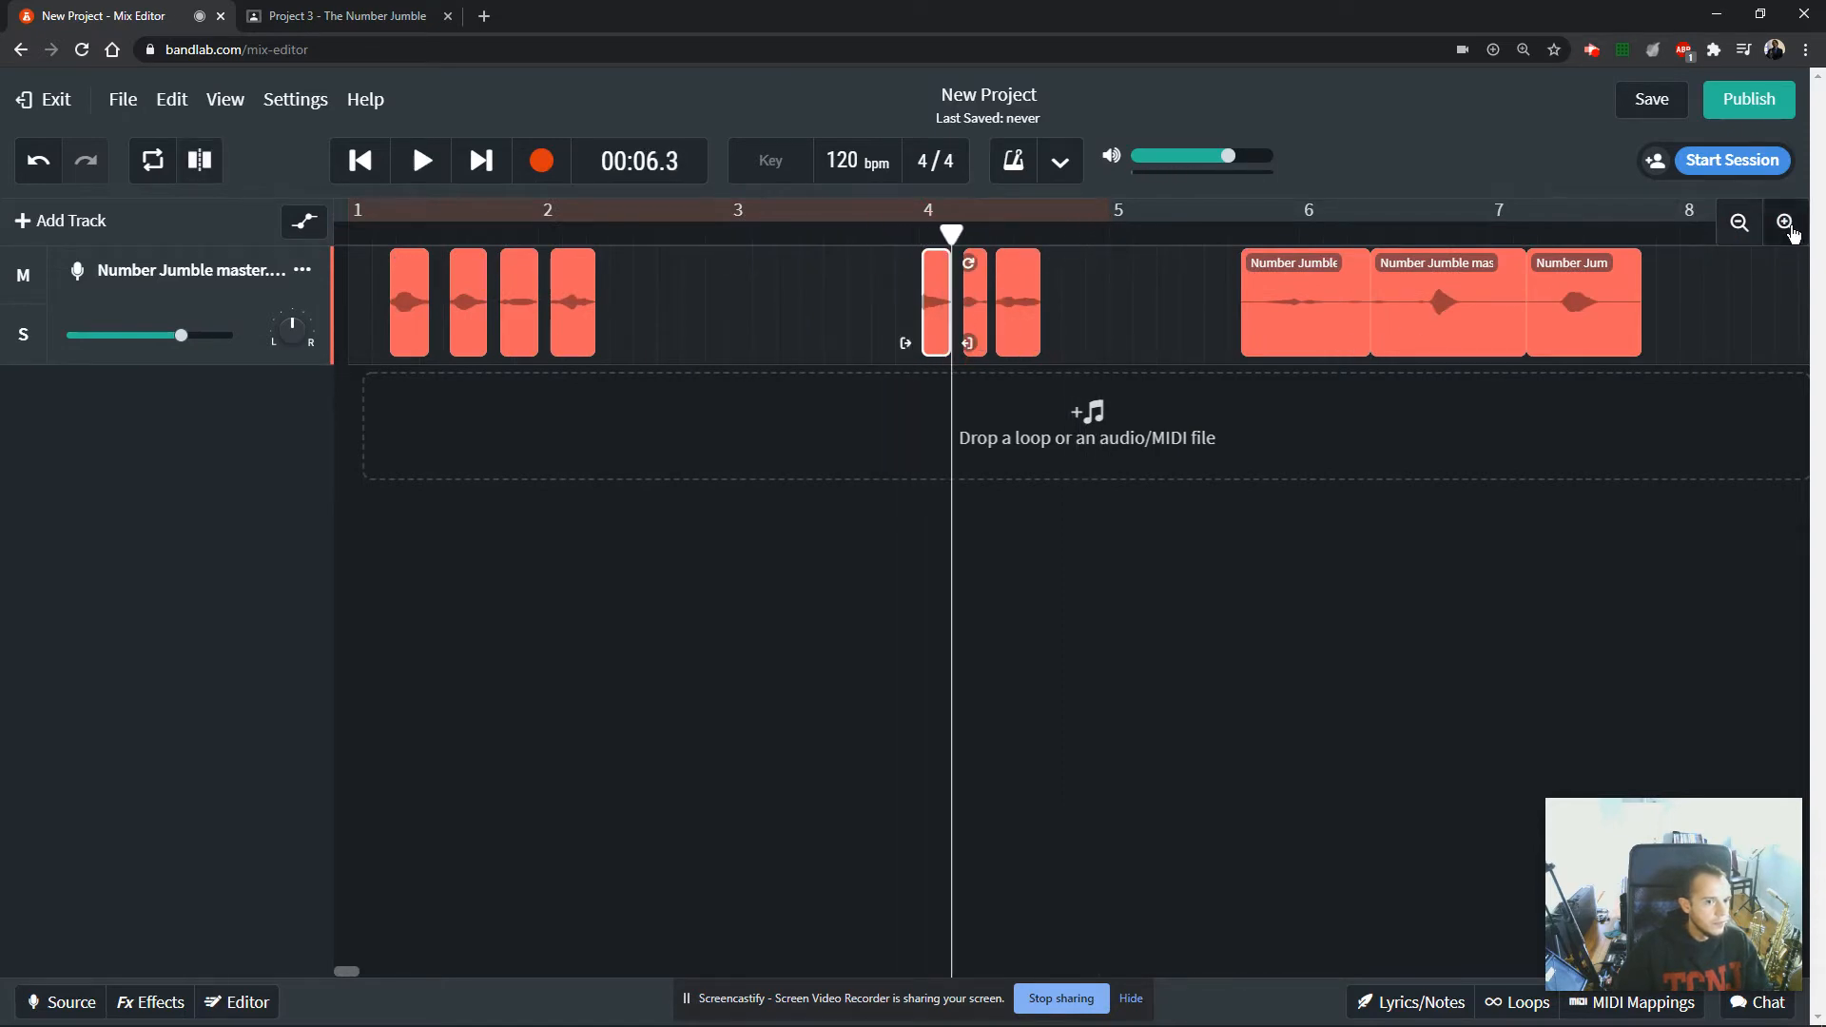
# Rename the fifth number clip as 5.
pyautogui.click(1786, 222)
pyautogui.click(1786, 222)
pyautogui.click(888, 261)
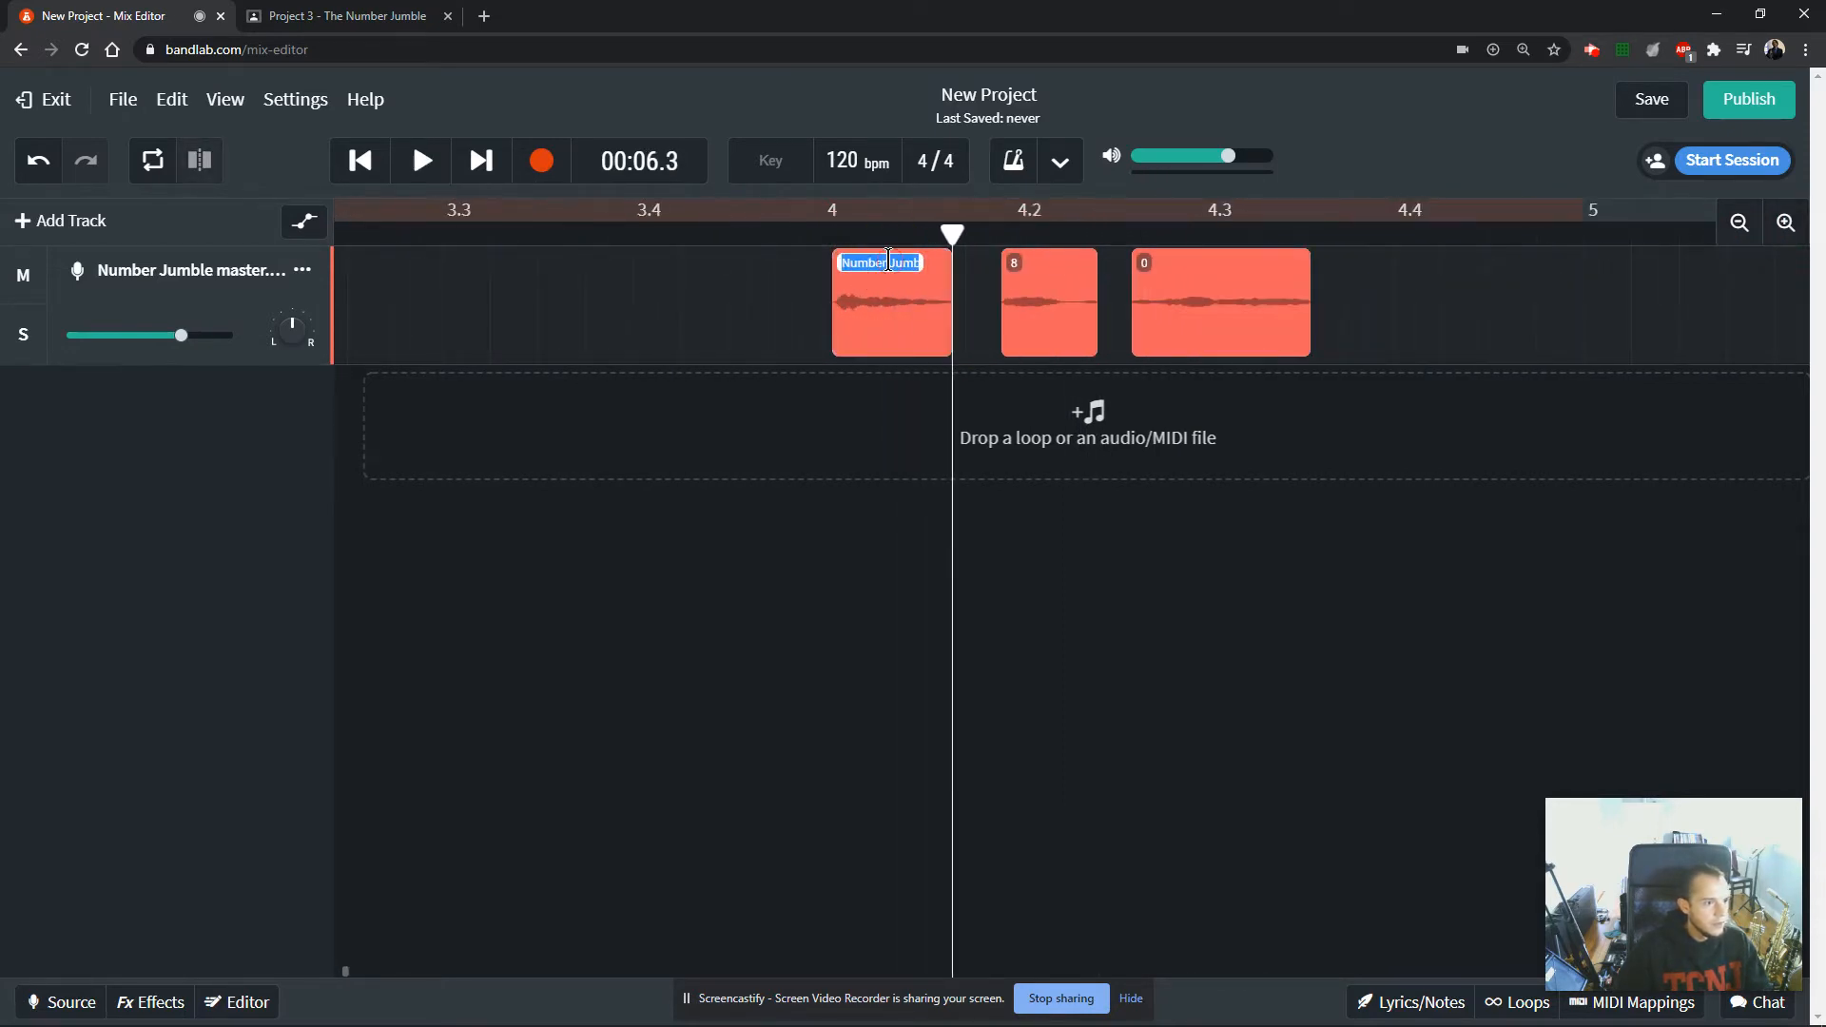
pyautogui.write('5')
pyautogui.press('Return')
# Move clips 5, 8 and 0 earlier on the track, keeping them close together in that order.
pyautogui.moveTo(879, 322); pyautogui.dragTo(445, 336)
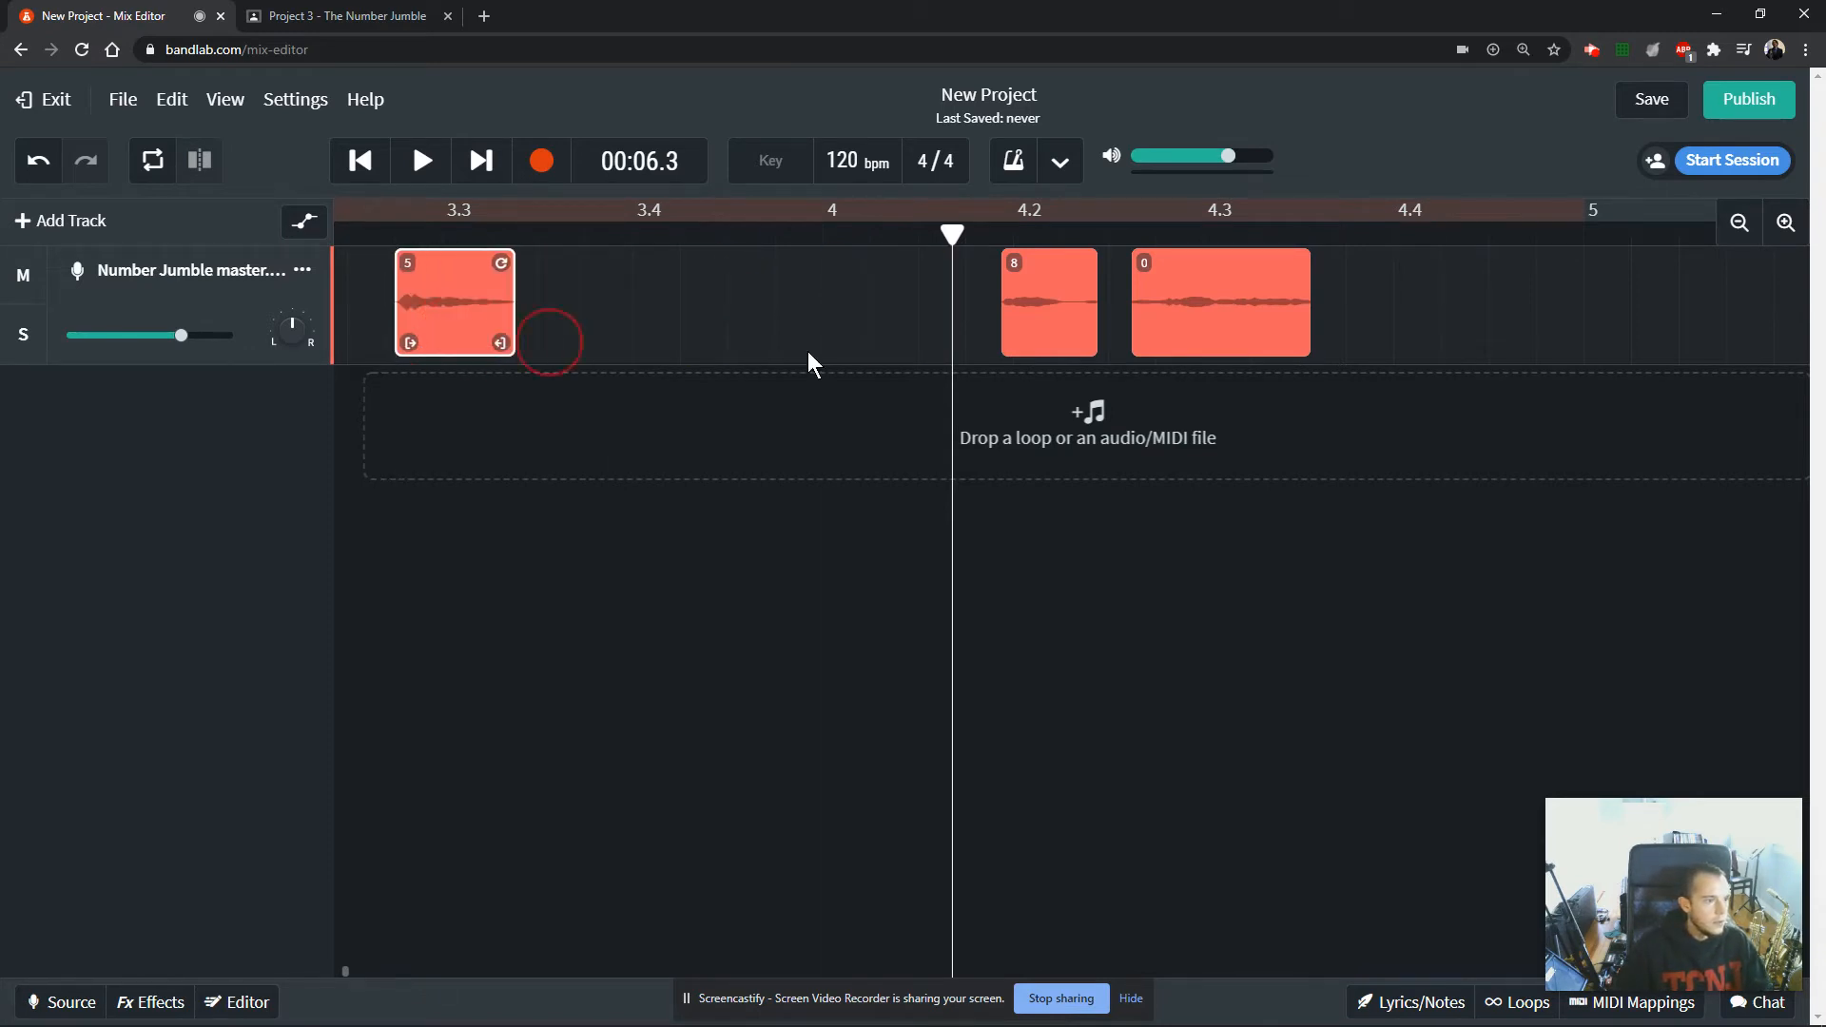
pyautogui.moveTo(1068, 307); pyautogui.dragTo(628, 332)
pyautogui.moveTo(1219, 341); pyautogui.dragTo(801, 328)
# Trim the leading silence off the eighth number clip and play it back to identify its number.
pyautogui.moveTo(348, 970); pyautogui.dragTo(355, 965)
pyautogui.click(673, 350)
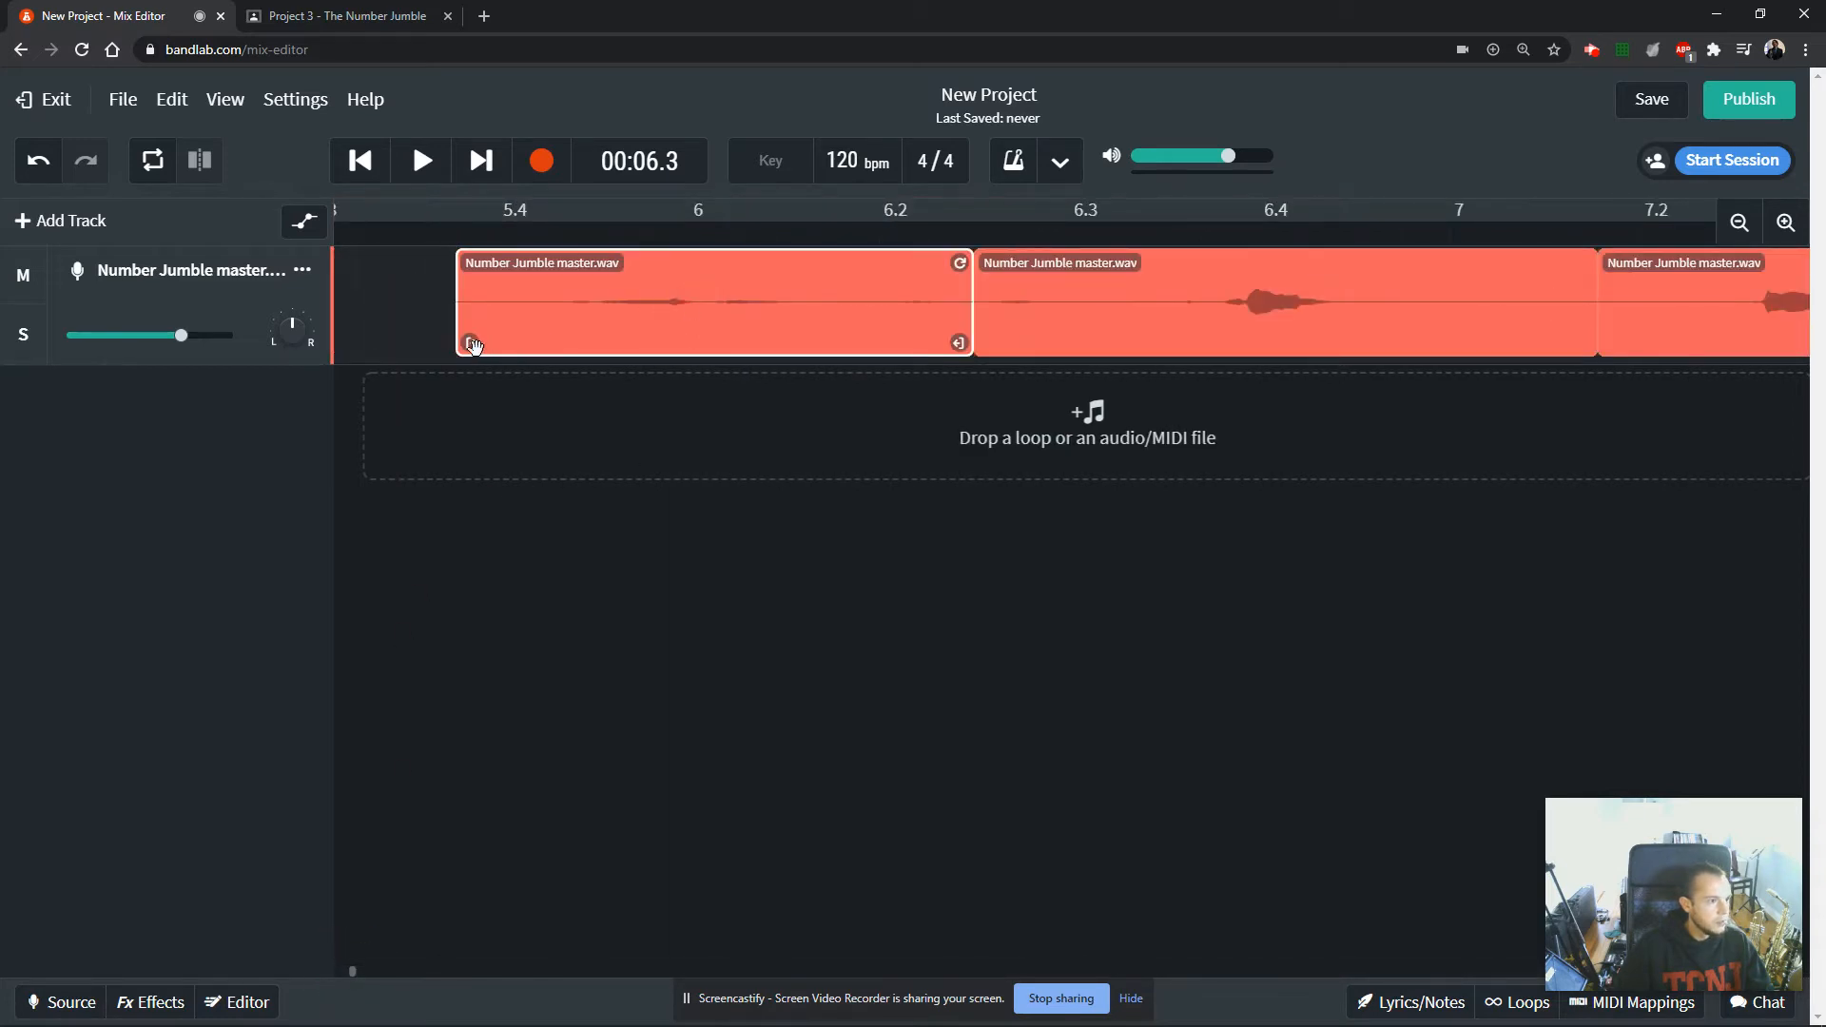
pyautogui.moveTo(472, 344); pyautogui.dragTo(580, 347)
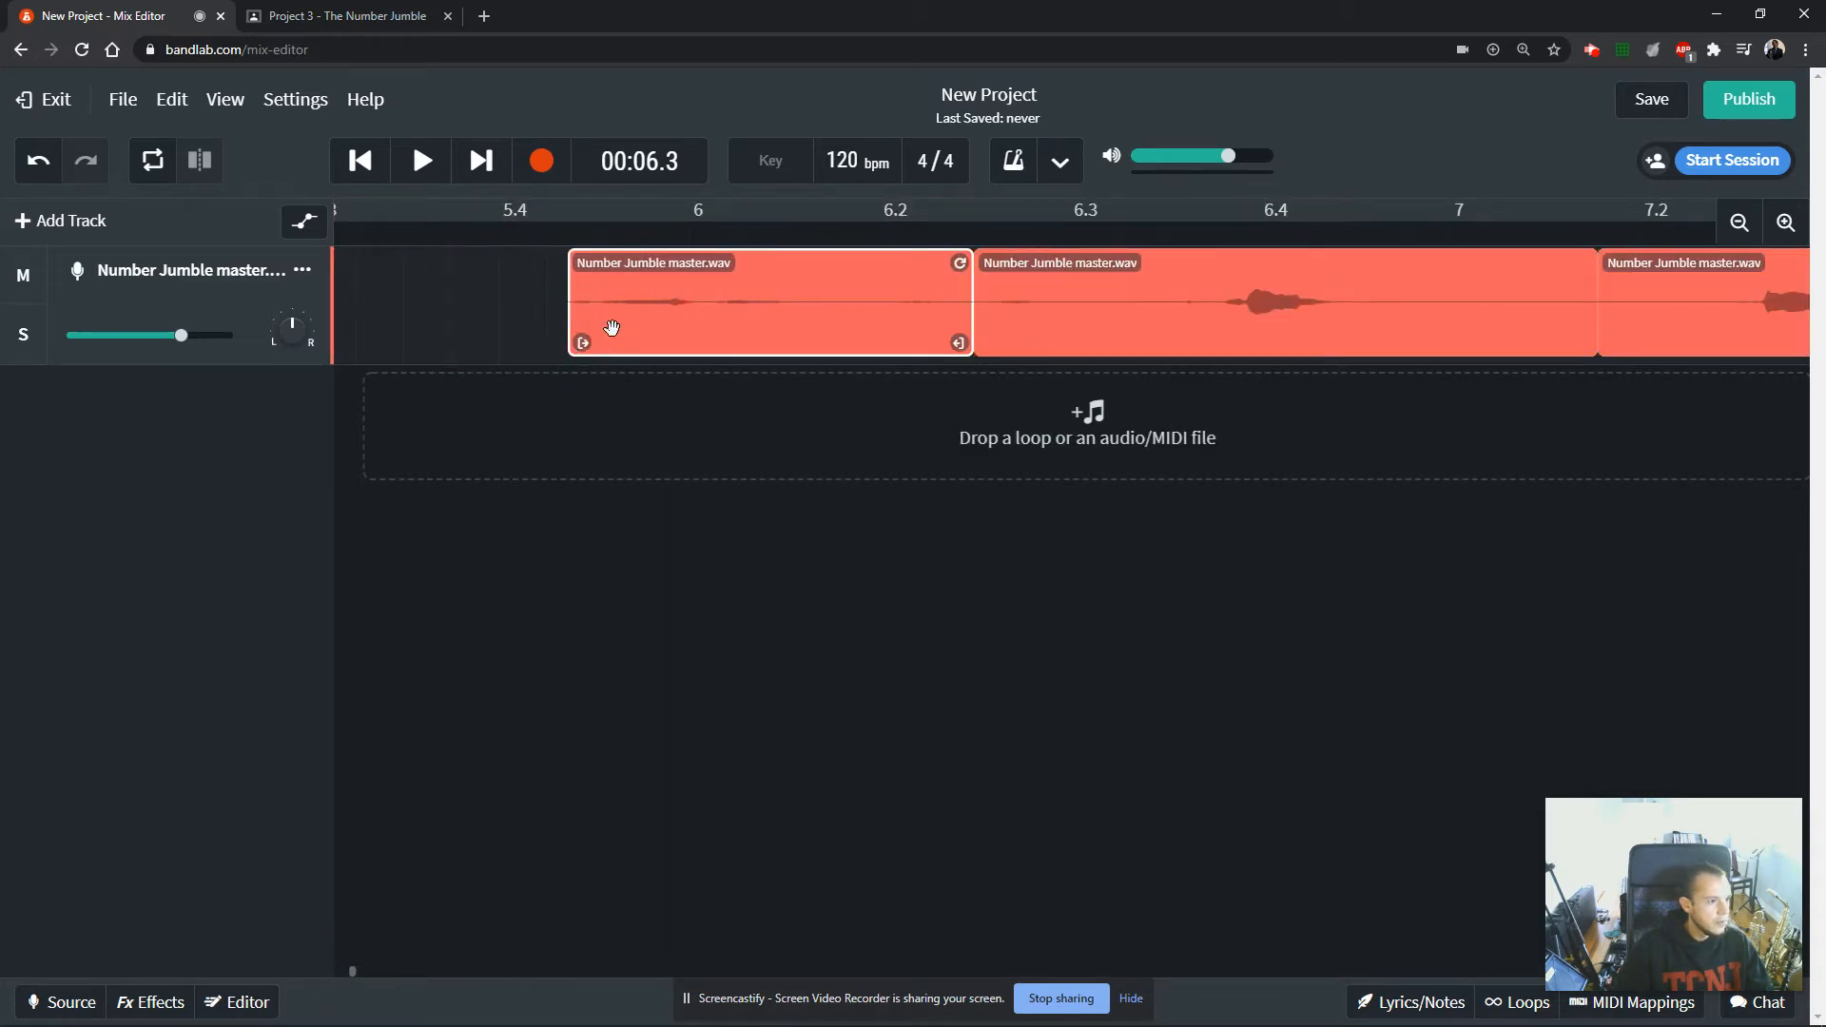
pyautogui.click(555, 255)
pyautogui.click(546, 229)
pyautogui.press('space')
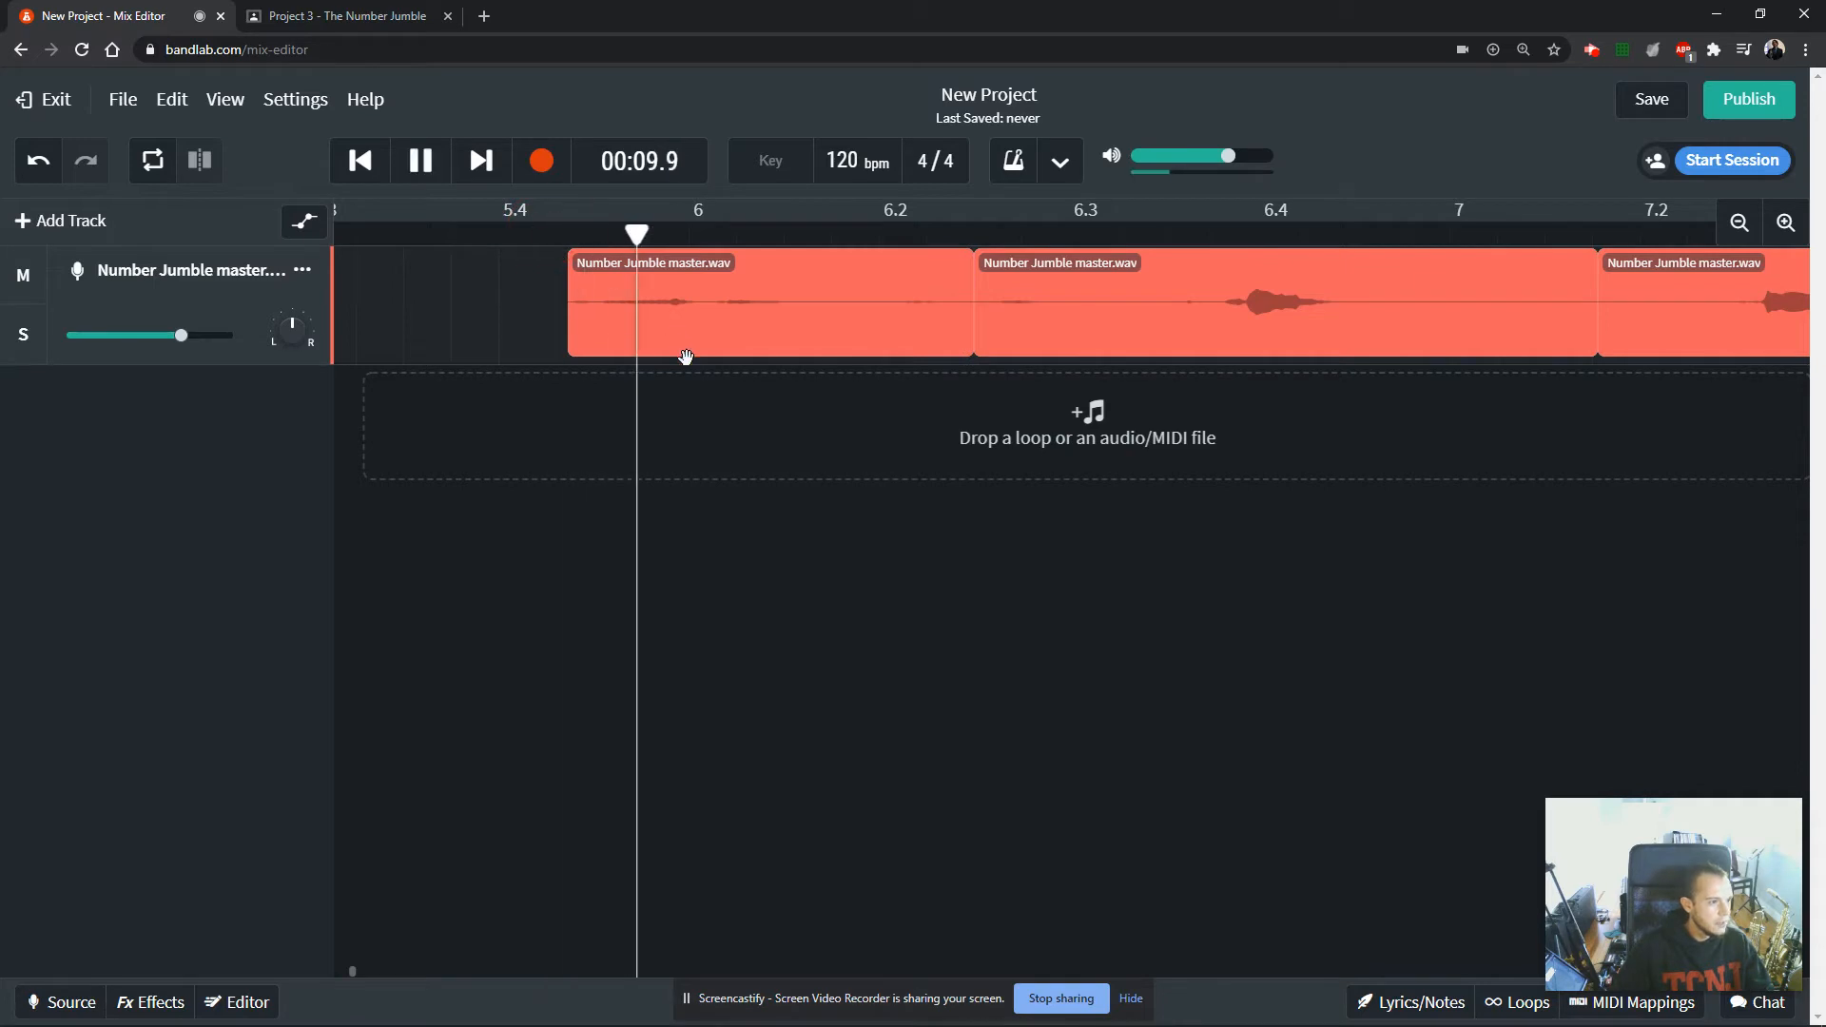
pyautogui.click(562, 229)
pyautogui.press('space')
pyautogui.click(851, 328)
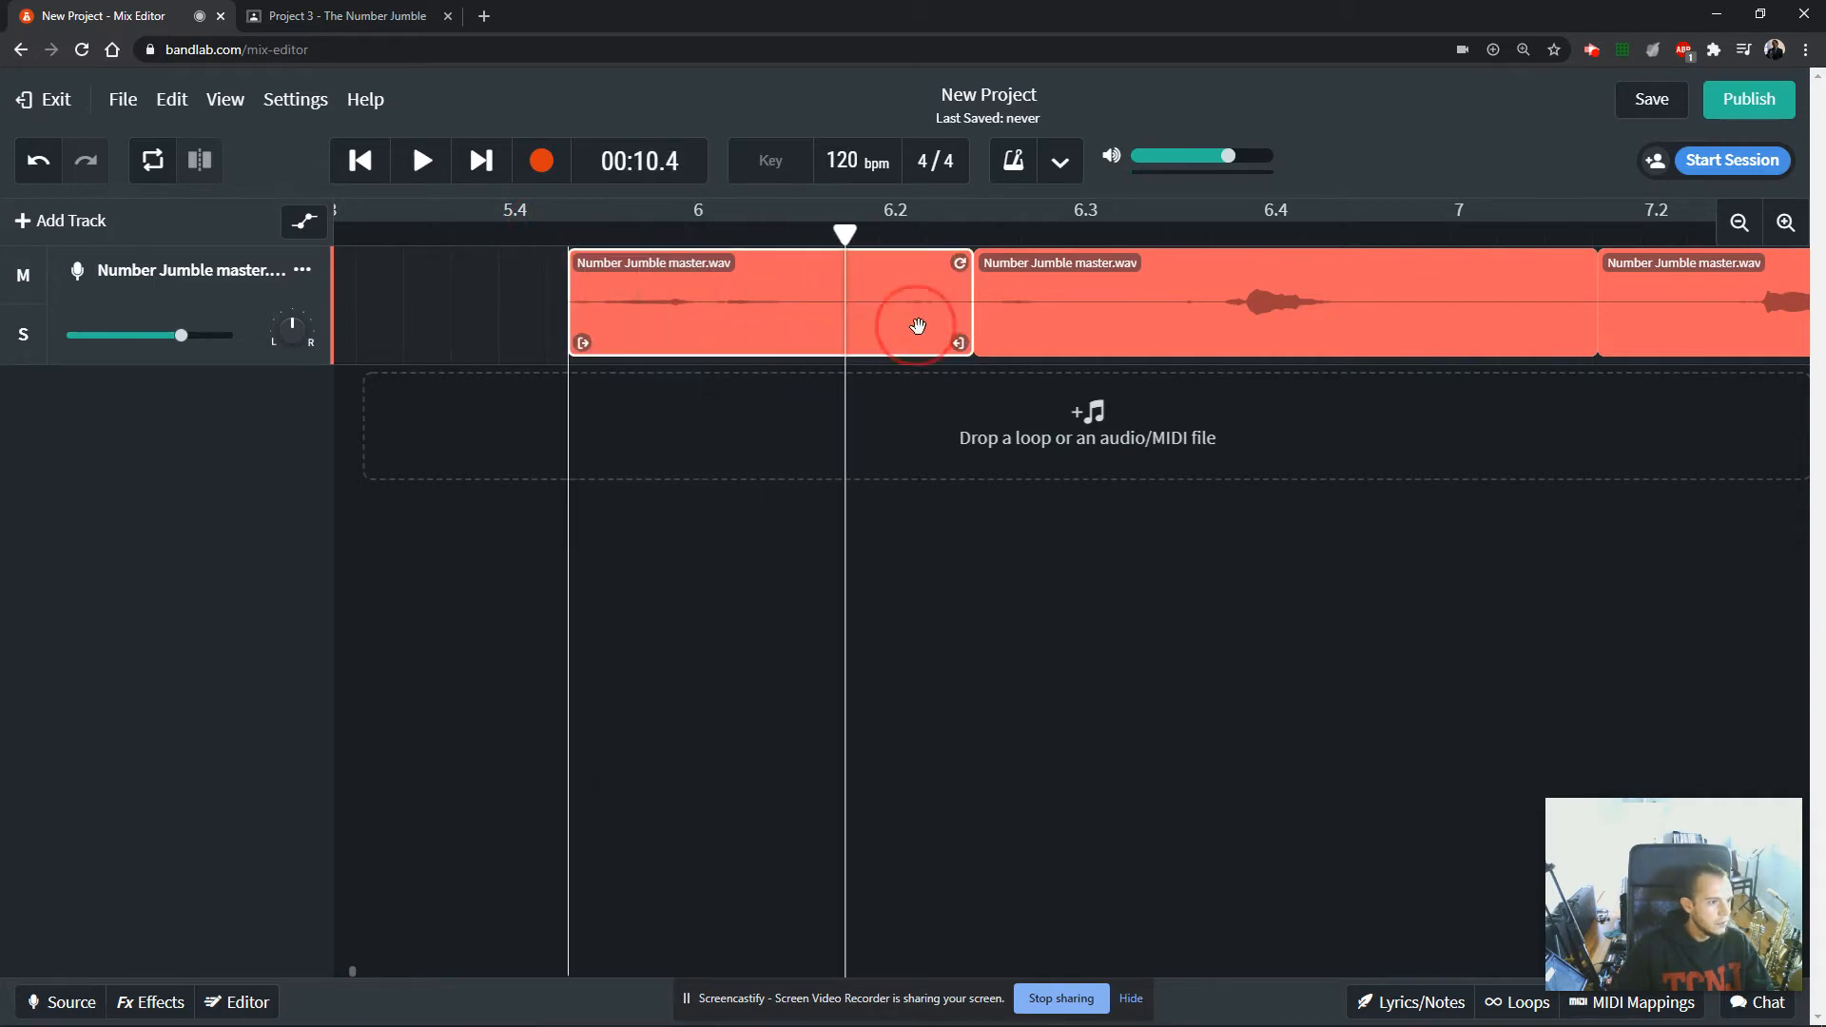
# Trim the eighth clip's trailing silence and both ends of the ninth clip, placing the ninth shortly after the eighth.
pyautogui.moveTo(961, 344); pyautogui.dragTo(763, 344)
pyautogui.click(992, 339)
pyautogui.moveTo(986, 344); pyautogui.dragTo(1244, 342)
pyautogui.moveTo(1597, 342); pyautogui.dragTo(927, 314)
# Rename the eighth number clip as 6.
pyautogui.doubleClick(686, 262)
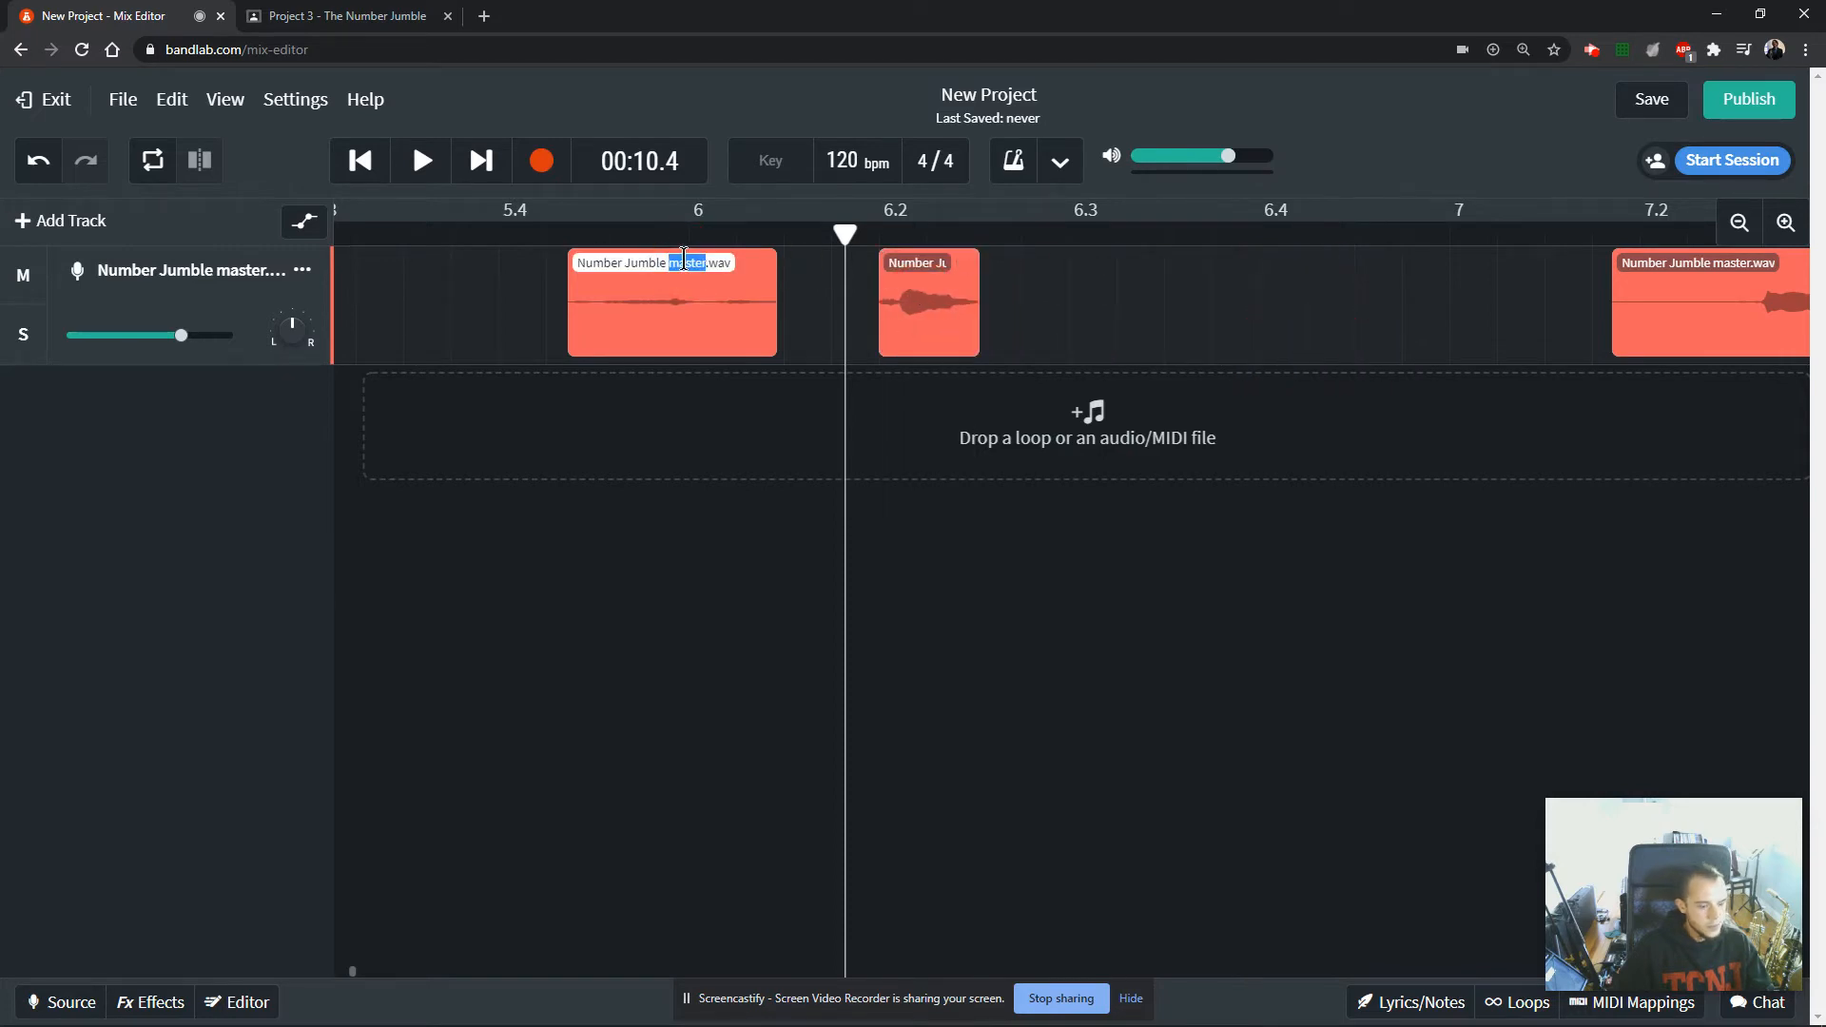
pyautogui.hotkey('ctrl', 'a')
pyautogui.write('6')
pyautogui.press('Return')
# Play the ninth number clip to identify it and rename the clip as 2.
pyautogui.press('space')
pyautogui.press('space')
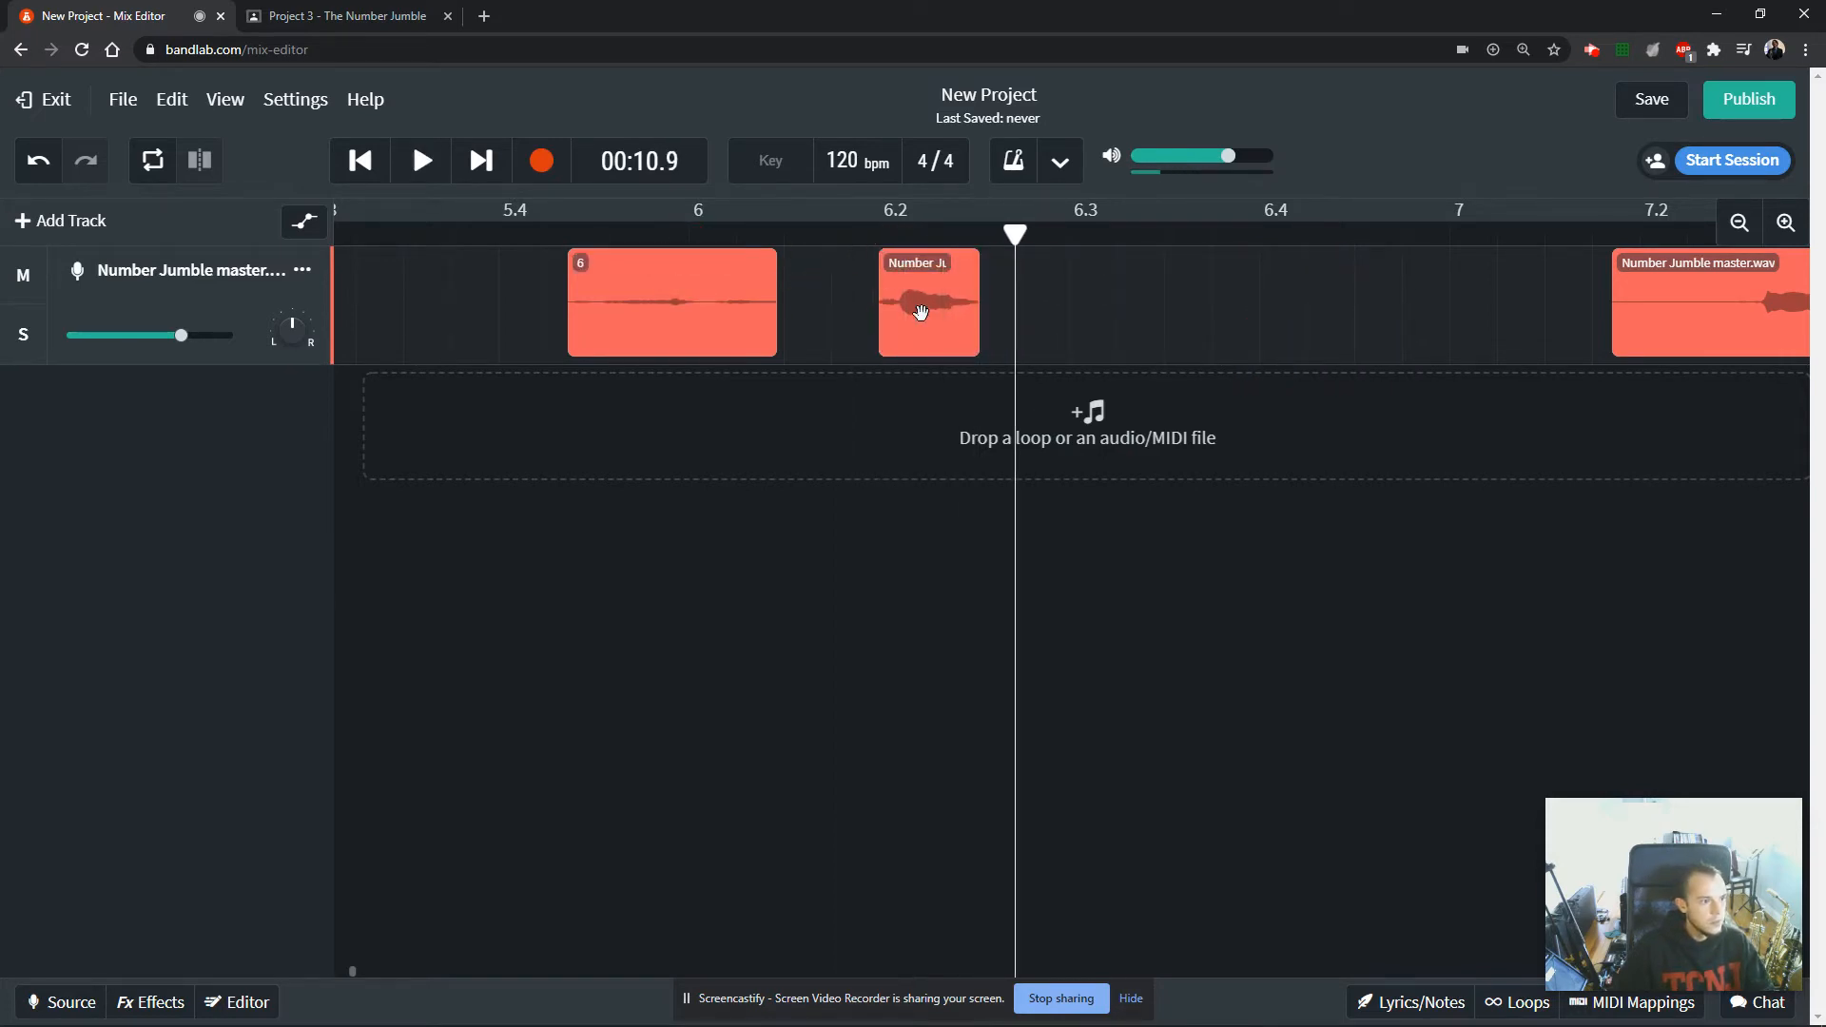
pyautogui.doubleClick(914, 264)
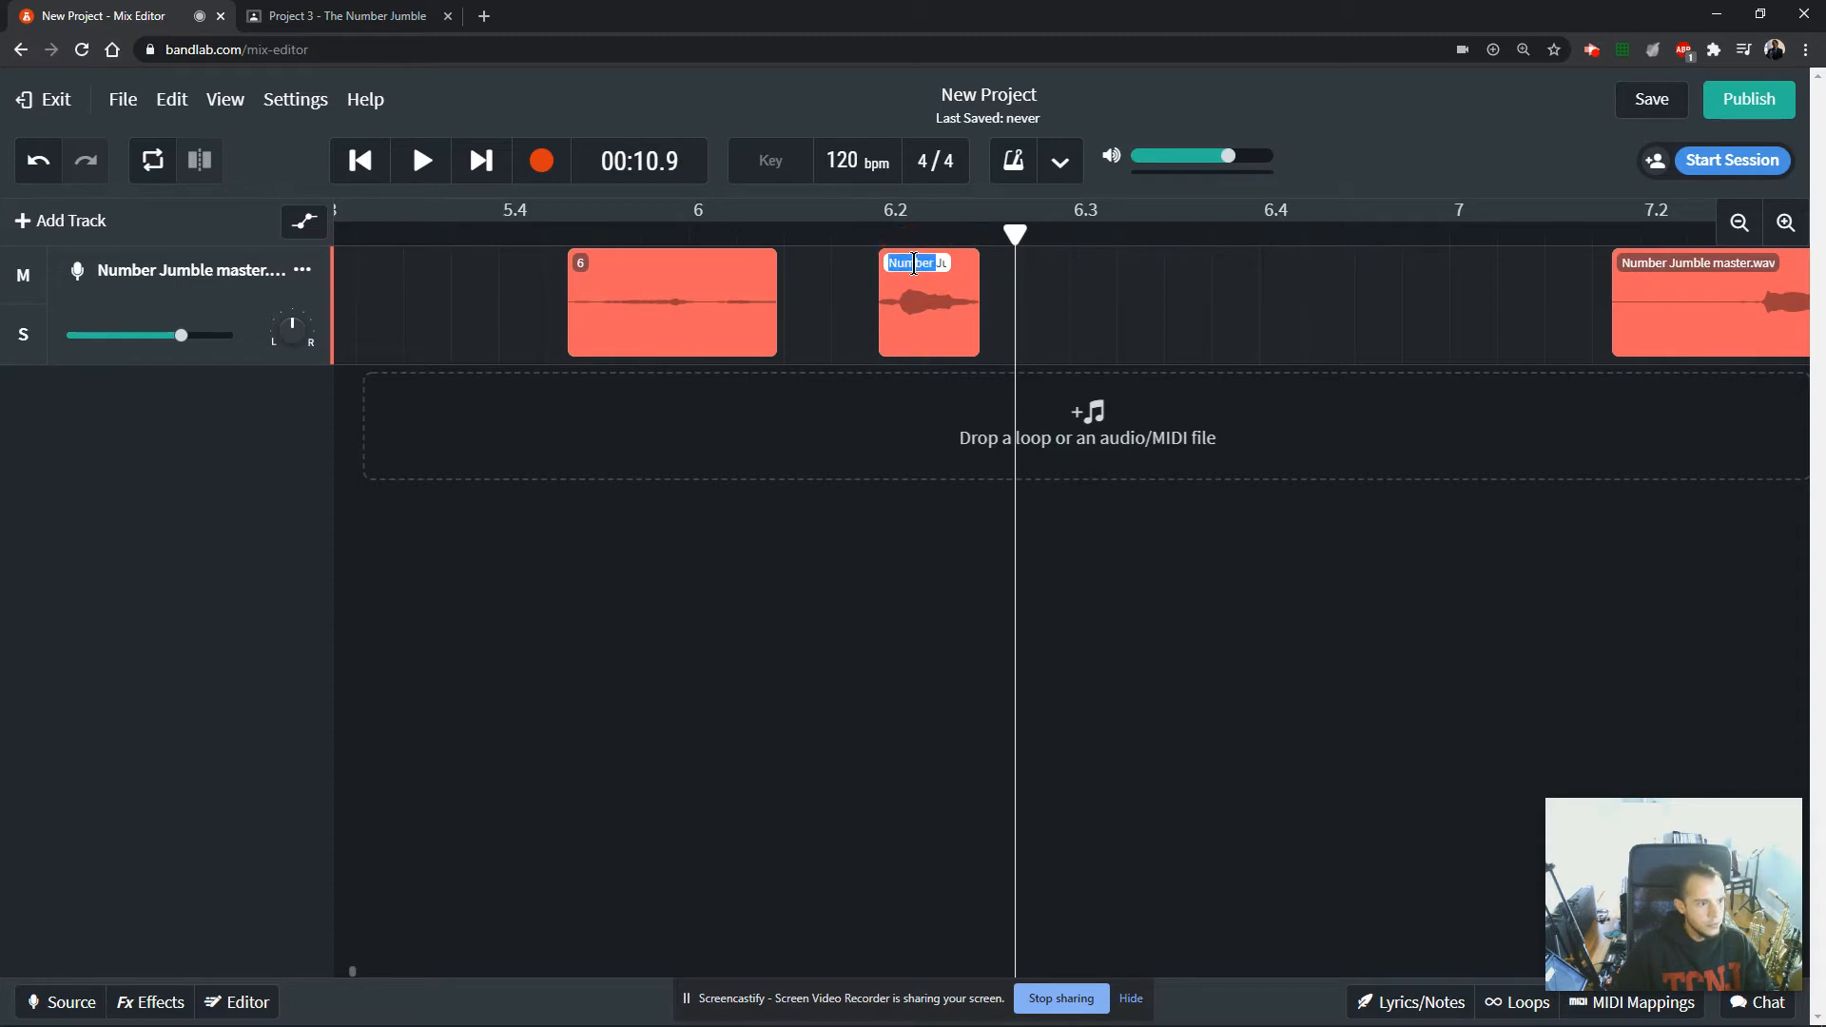
pyautogui.write('2')
pyautogui.press('Return')
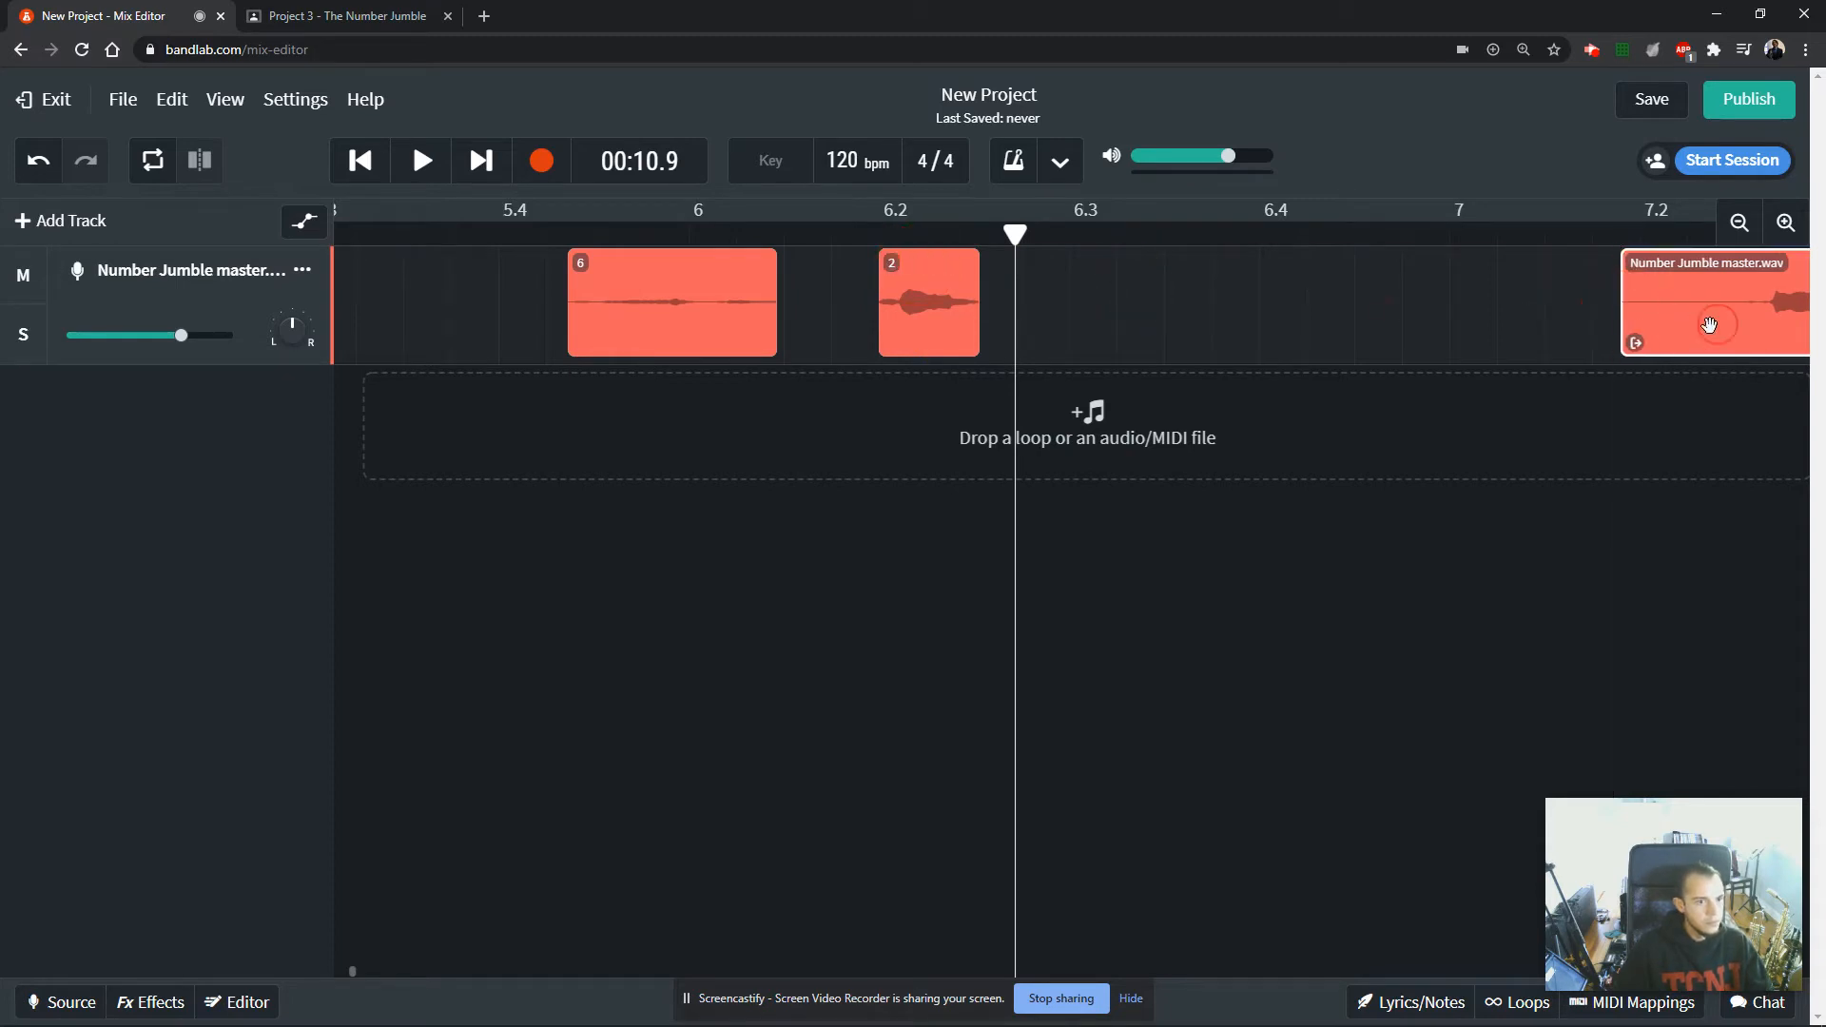
# Move the last number clip closer to clip 2 and trim the silence off both of its ends.
pyautogui.moveTo(1712, 323); pyautogui.dragTo(1186, 344)
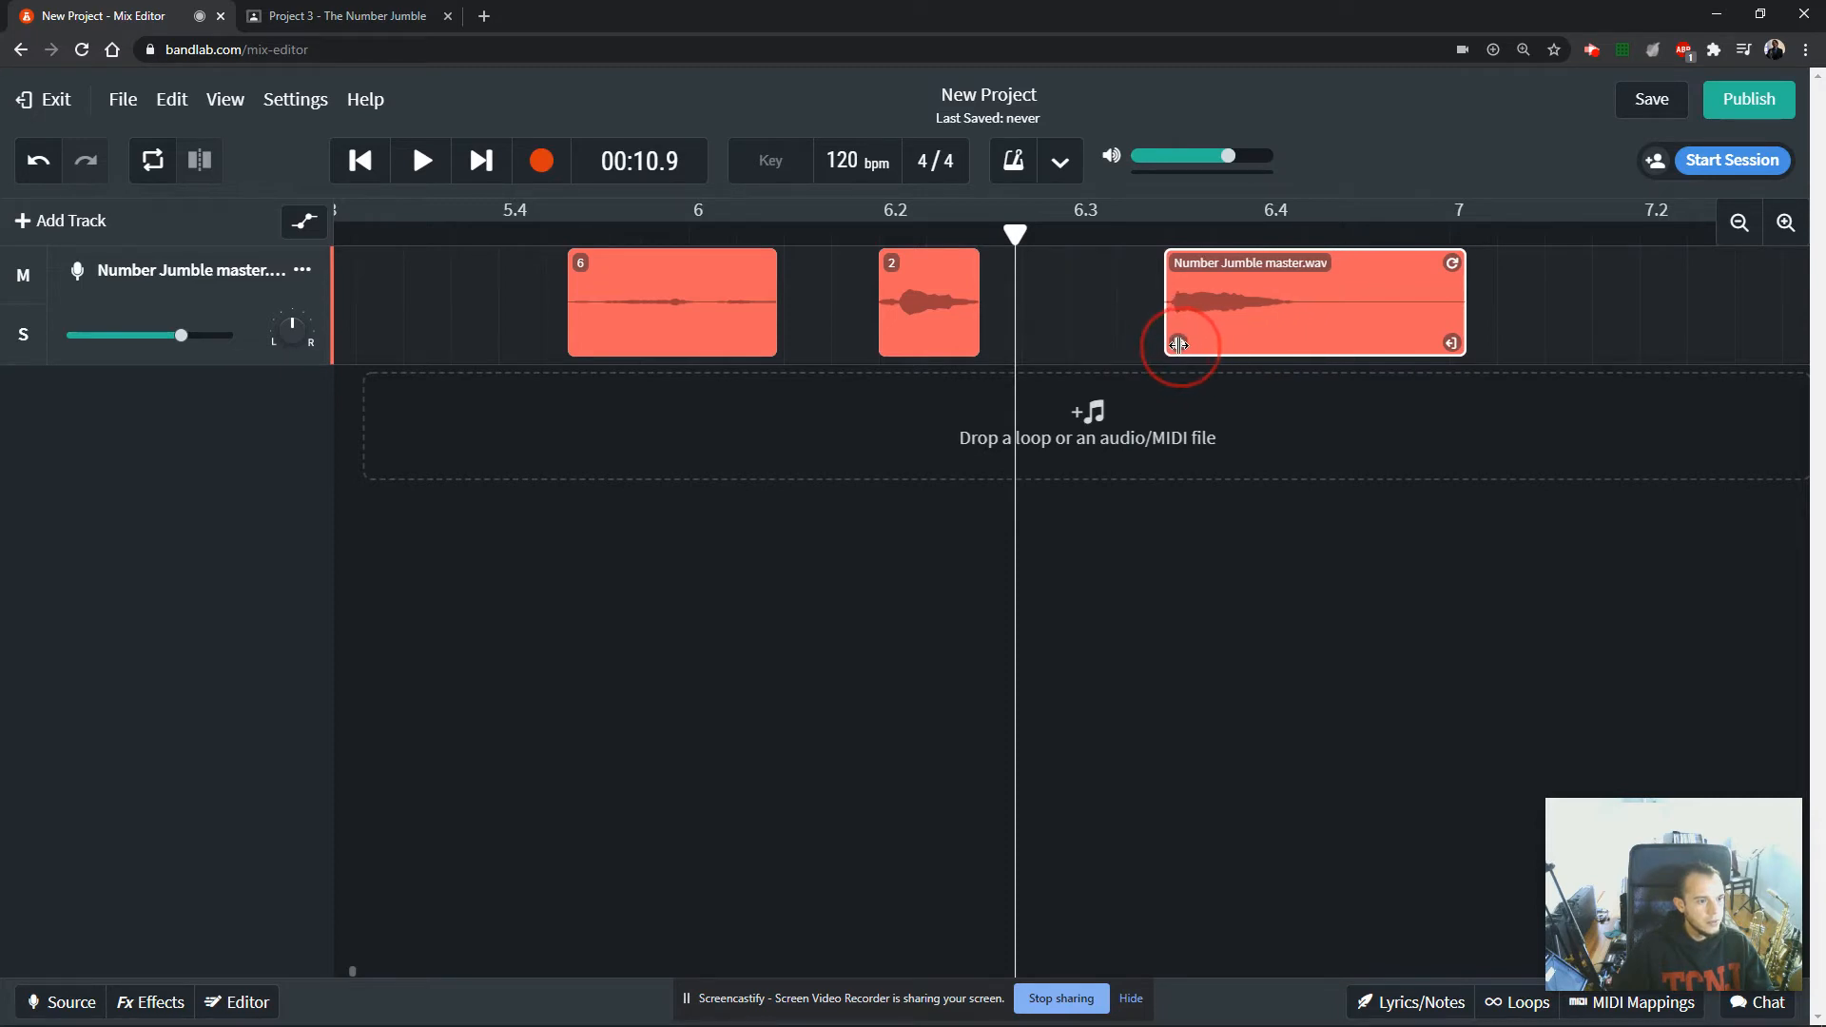
pyautogui.moveTo(1446, 343); pyautogui.dragTo(1152, 347)
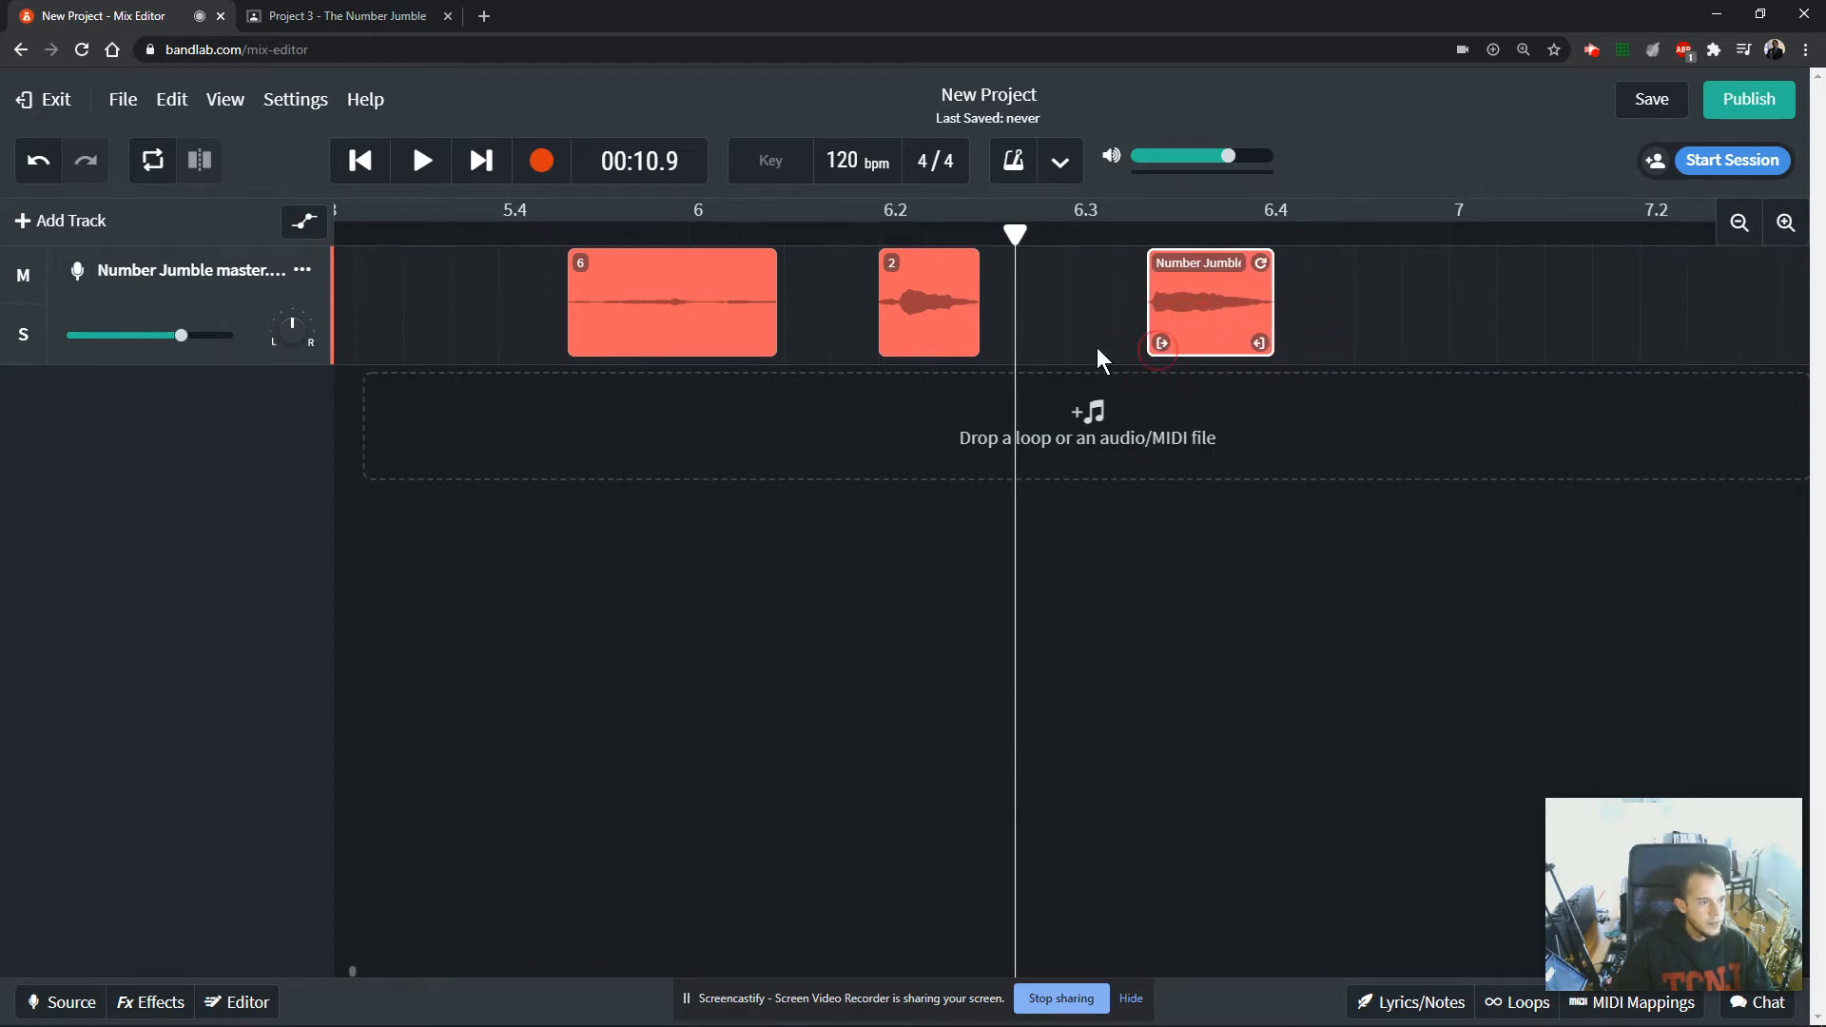
# Play the last number clip to identify it and rename the clip as 4.
pyautogui.click(605, 323)
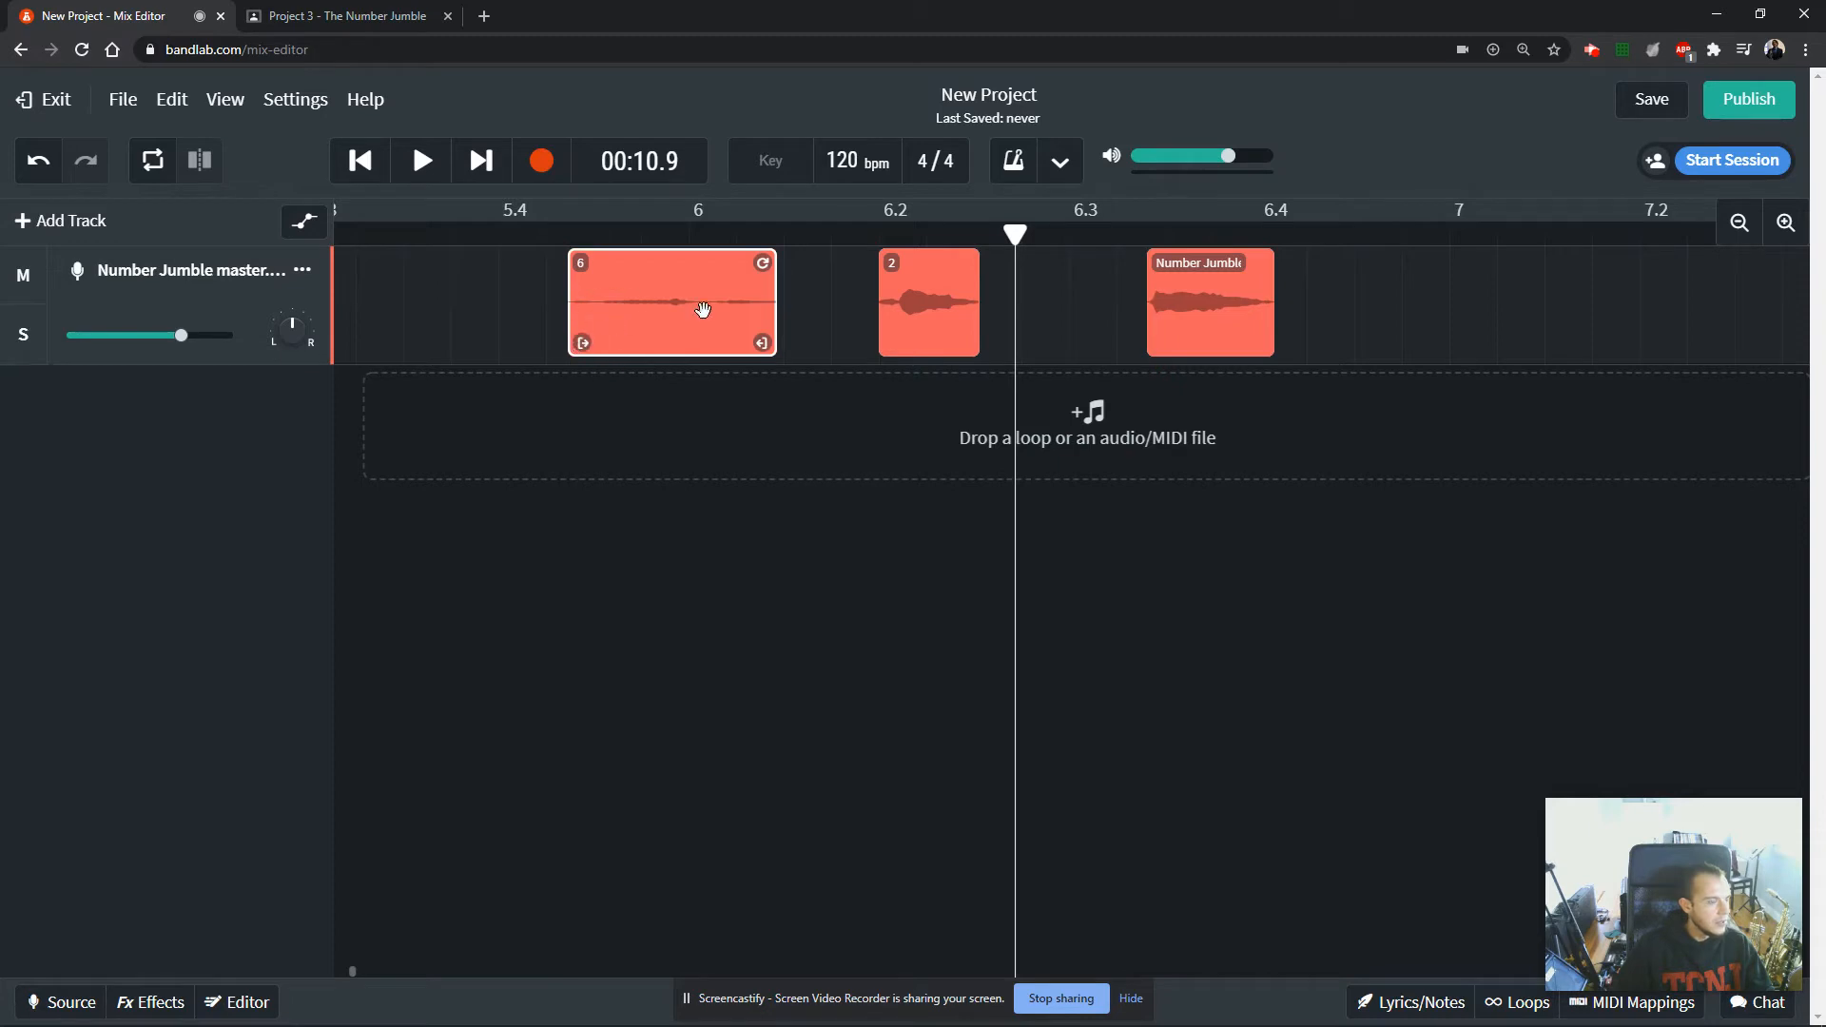
pyautogui.click(1186, 328)
pyautogui.press('space')
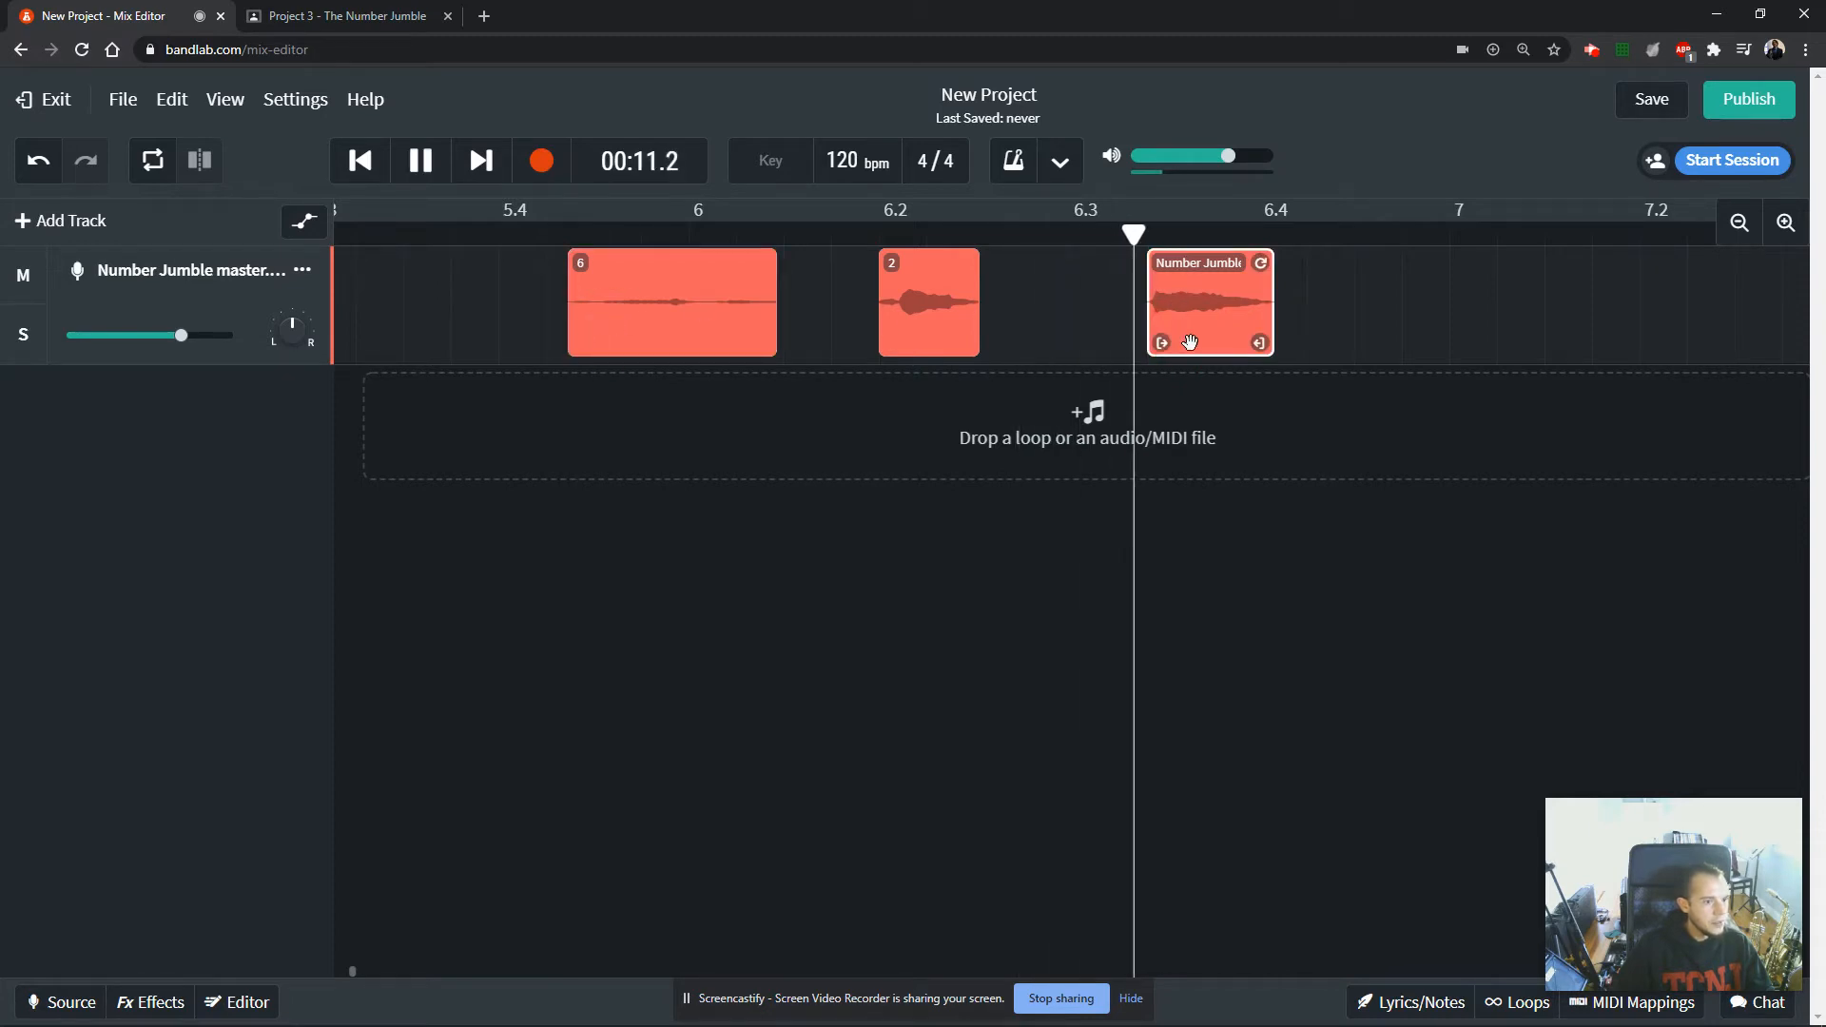
pyautogui.press('space')
pyautogui.doubleClick(1180, 263)
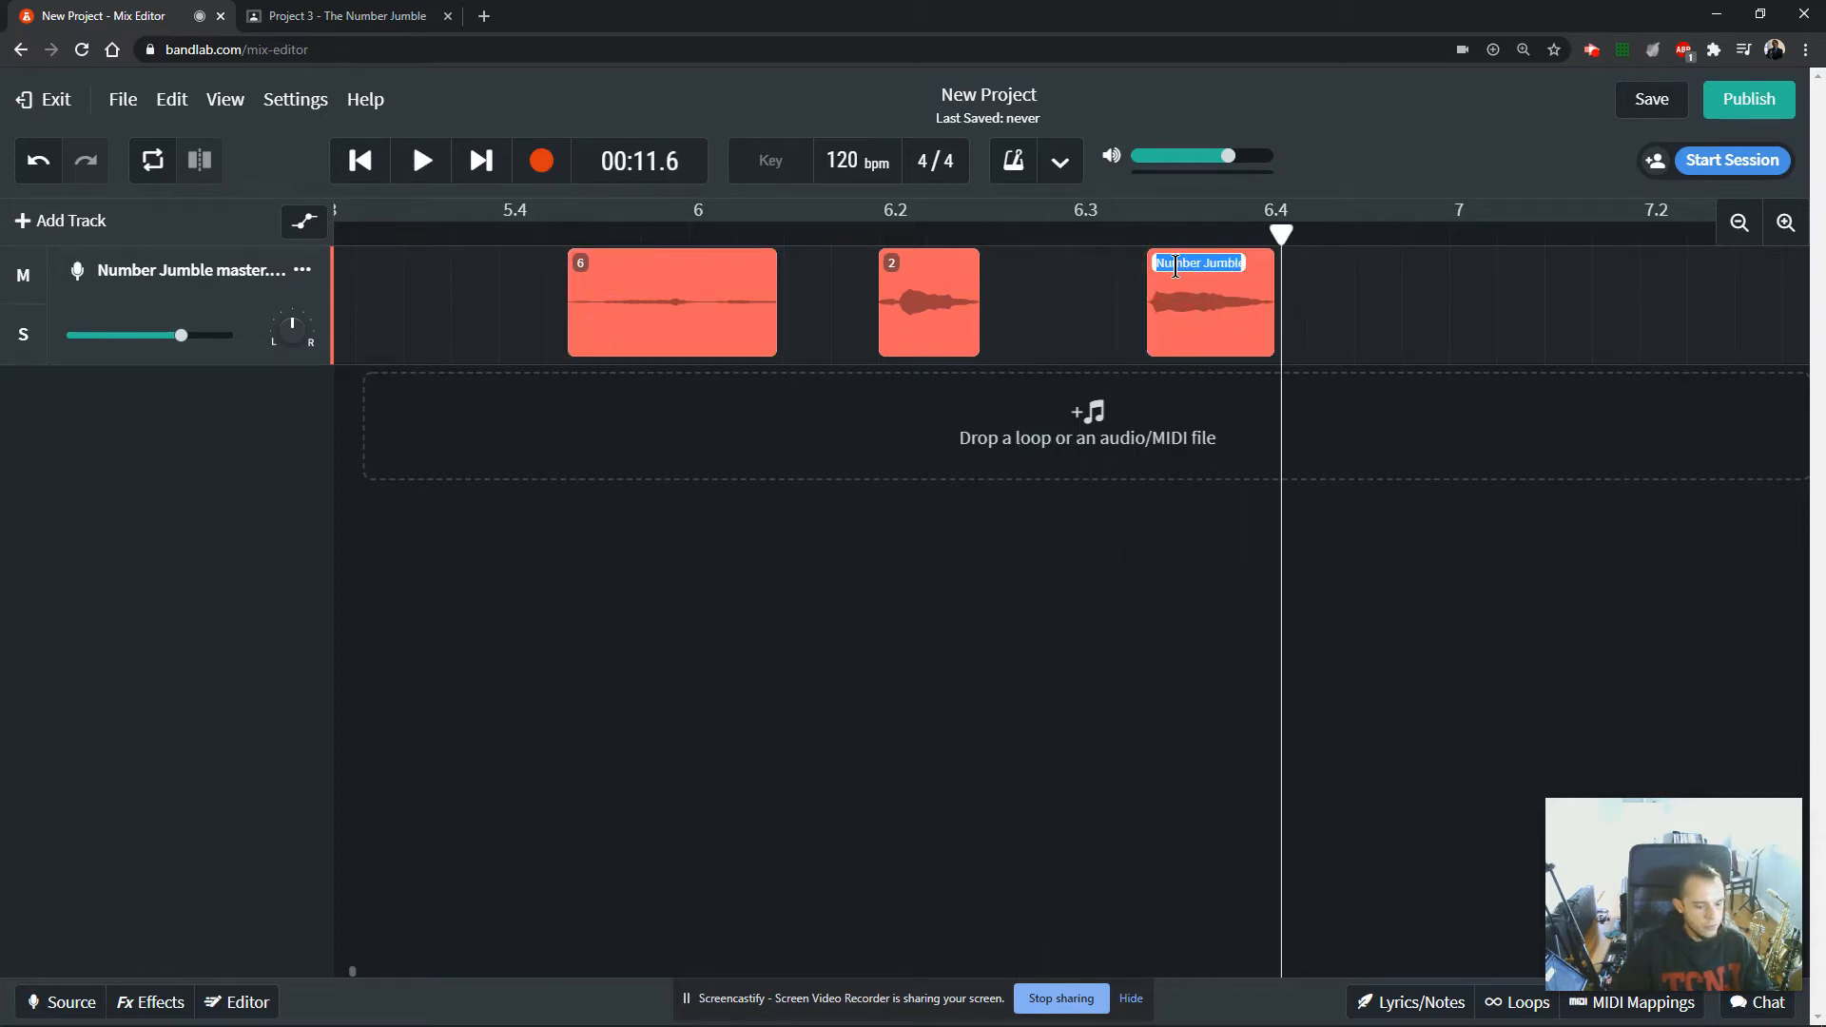
pyautogui.write('4')
pyautogui.press('Return')
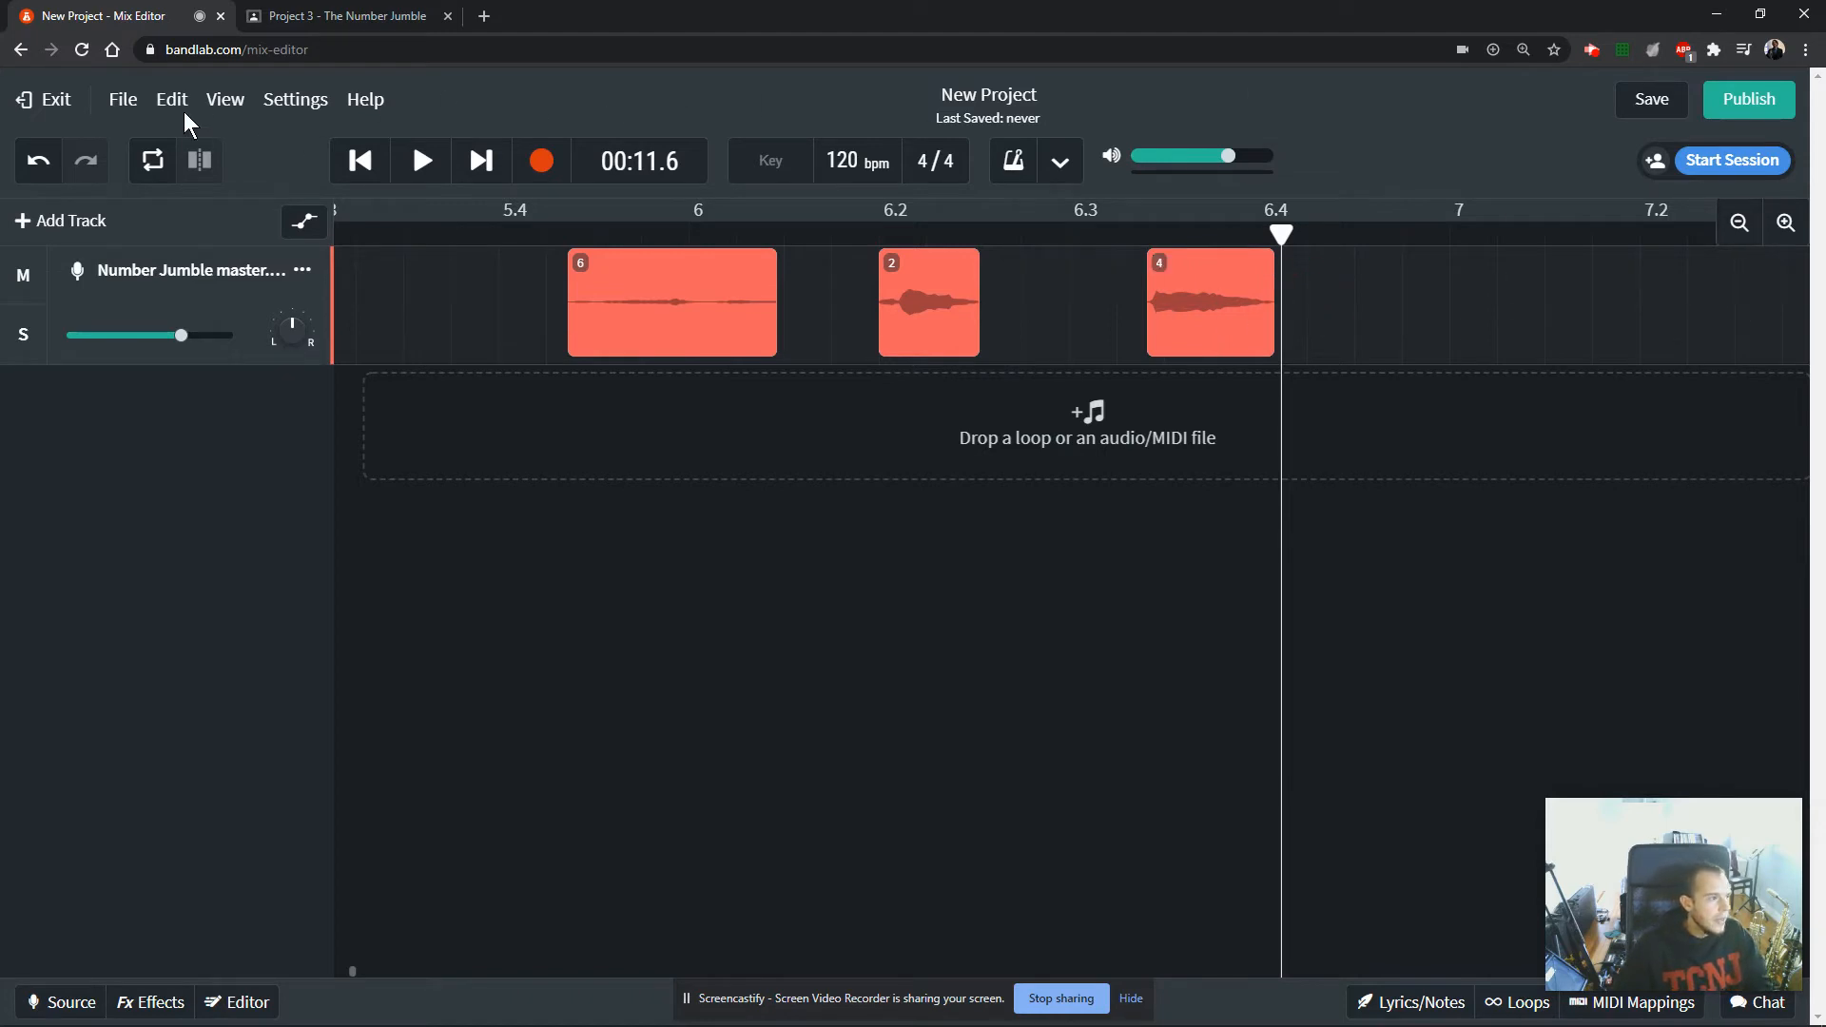
# Check the Snap to Grid option and move the playhead past the end of clip 4.
pyautogui.click(214, 103)
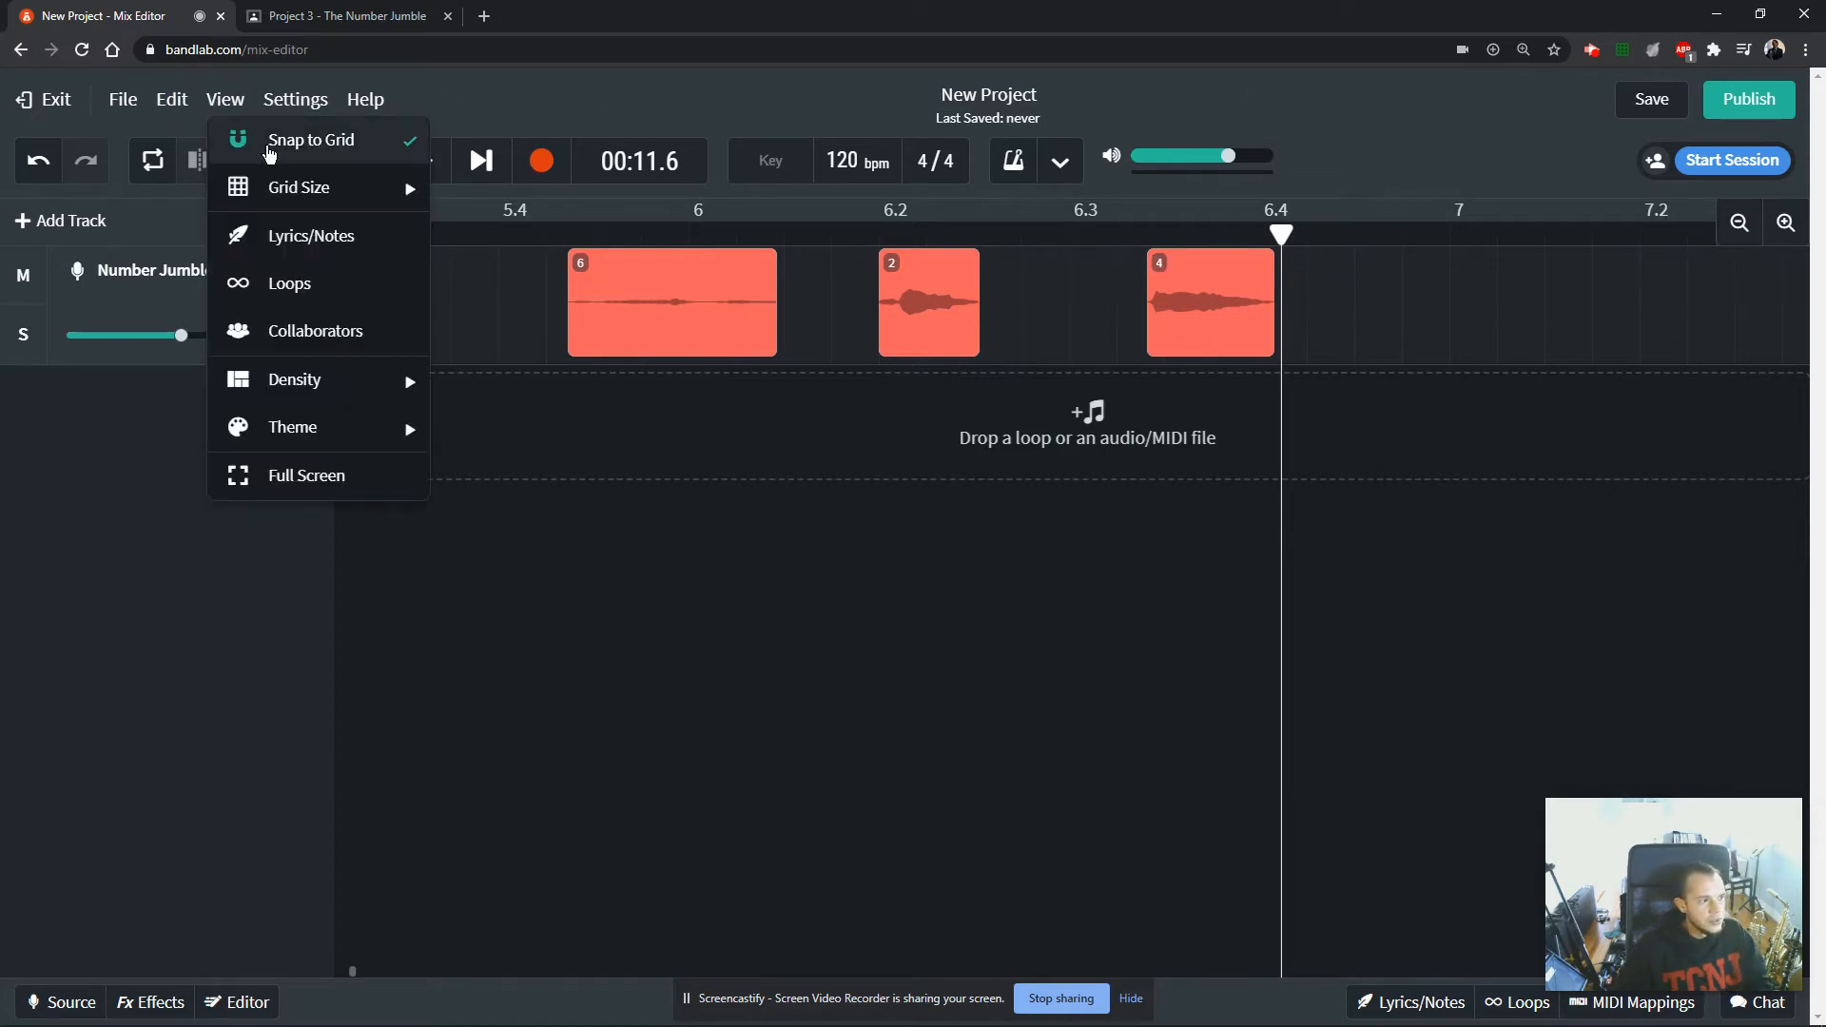
pyautogui.moveTo(1281, 233); pyautogui.dragTo(1418, 238)
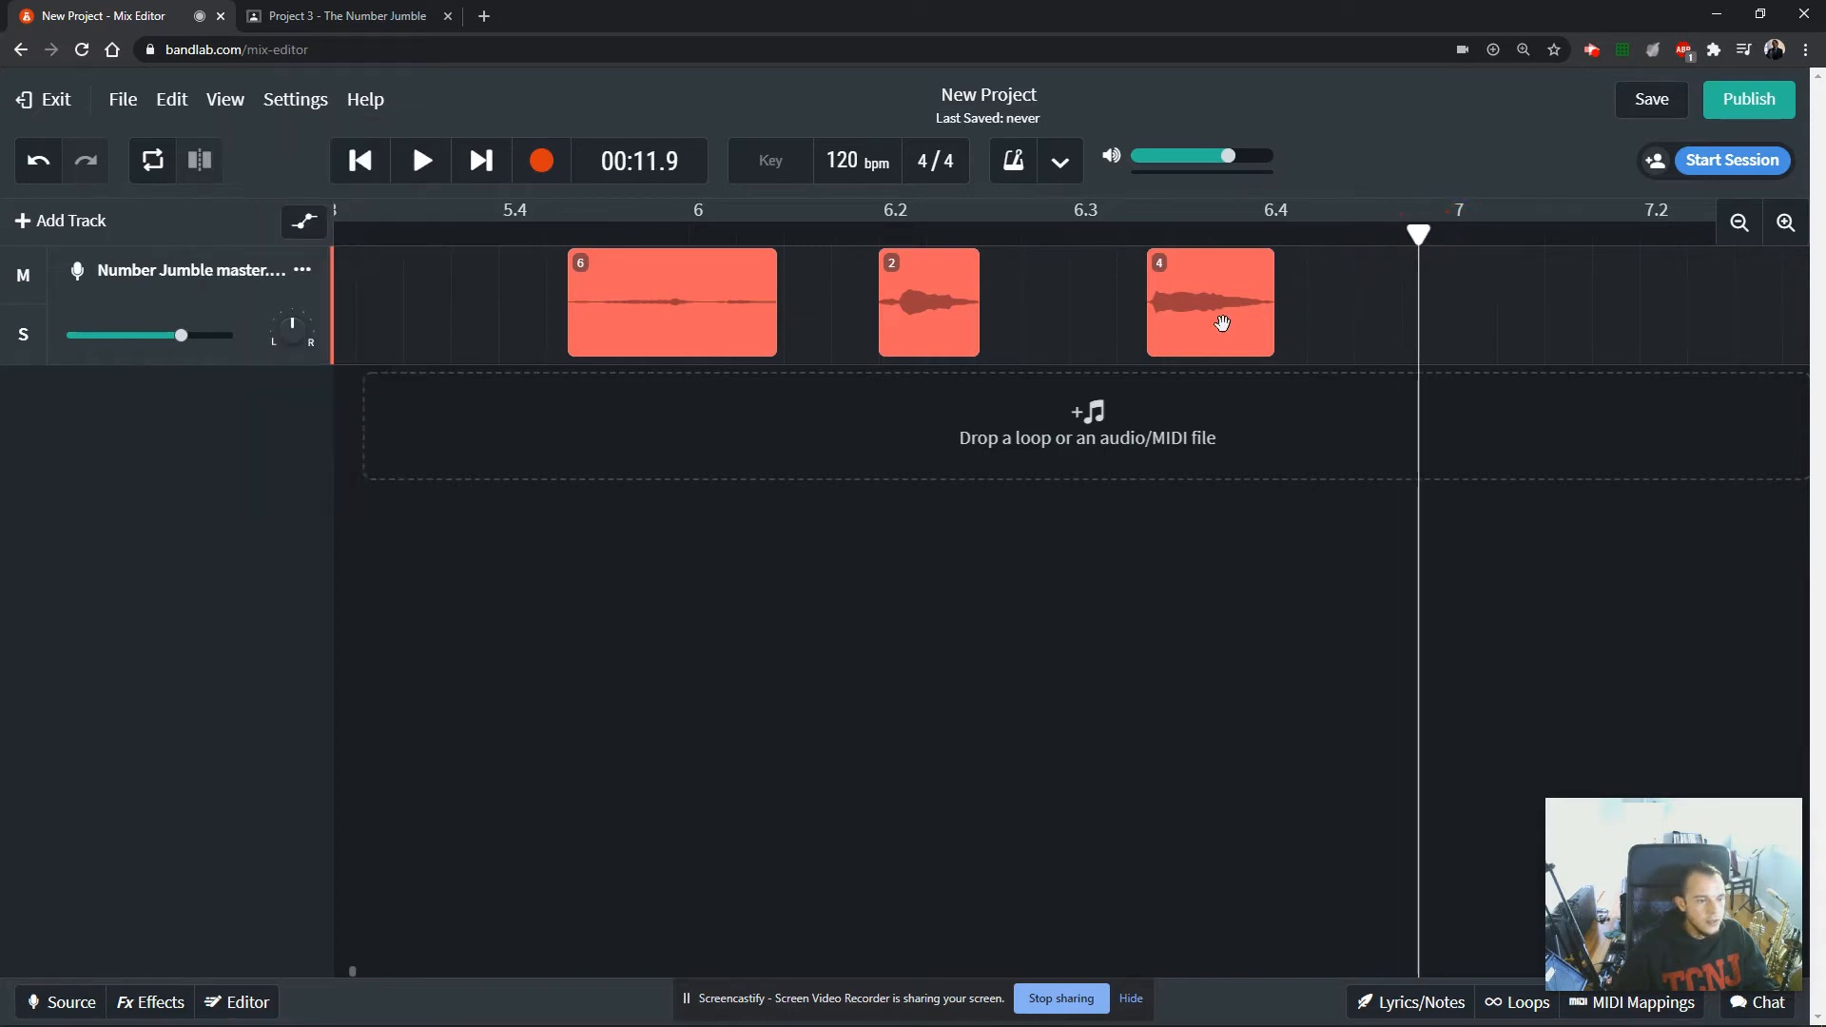
# Turn off Snap to Grid so the clips can be moved and trimmed freely.
pyautogui.moveTo(1226, 323)
pyautogui.mouseDown()
pyautogui.moveTo(1262, 324)
pyautogui.moveTo(1219, 324)
pyautogui.mouseUp()
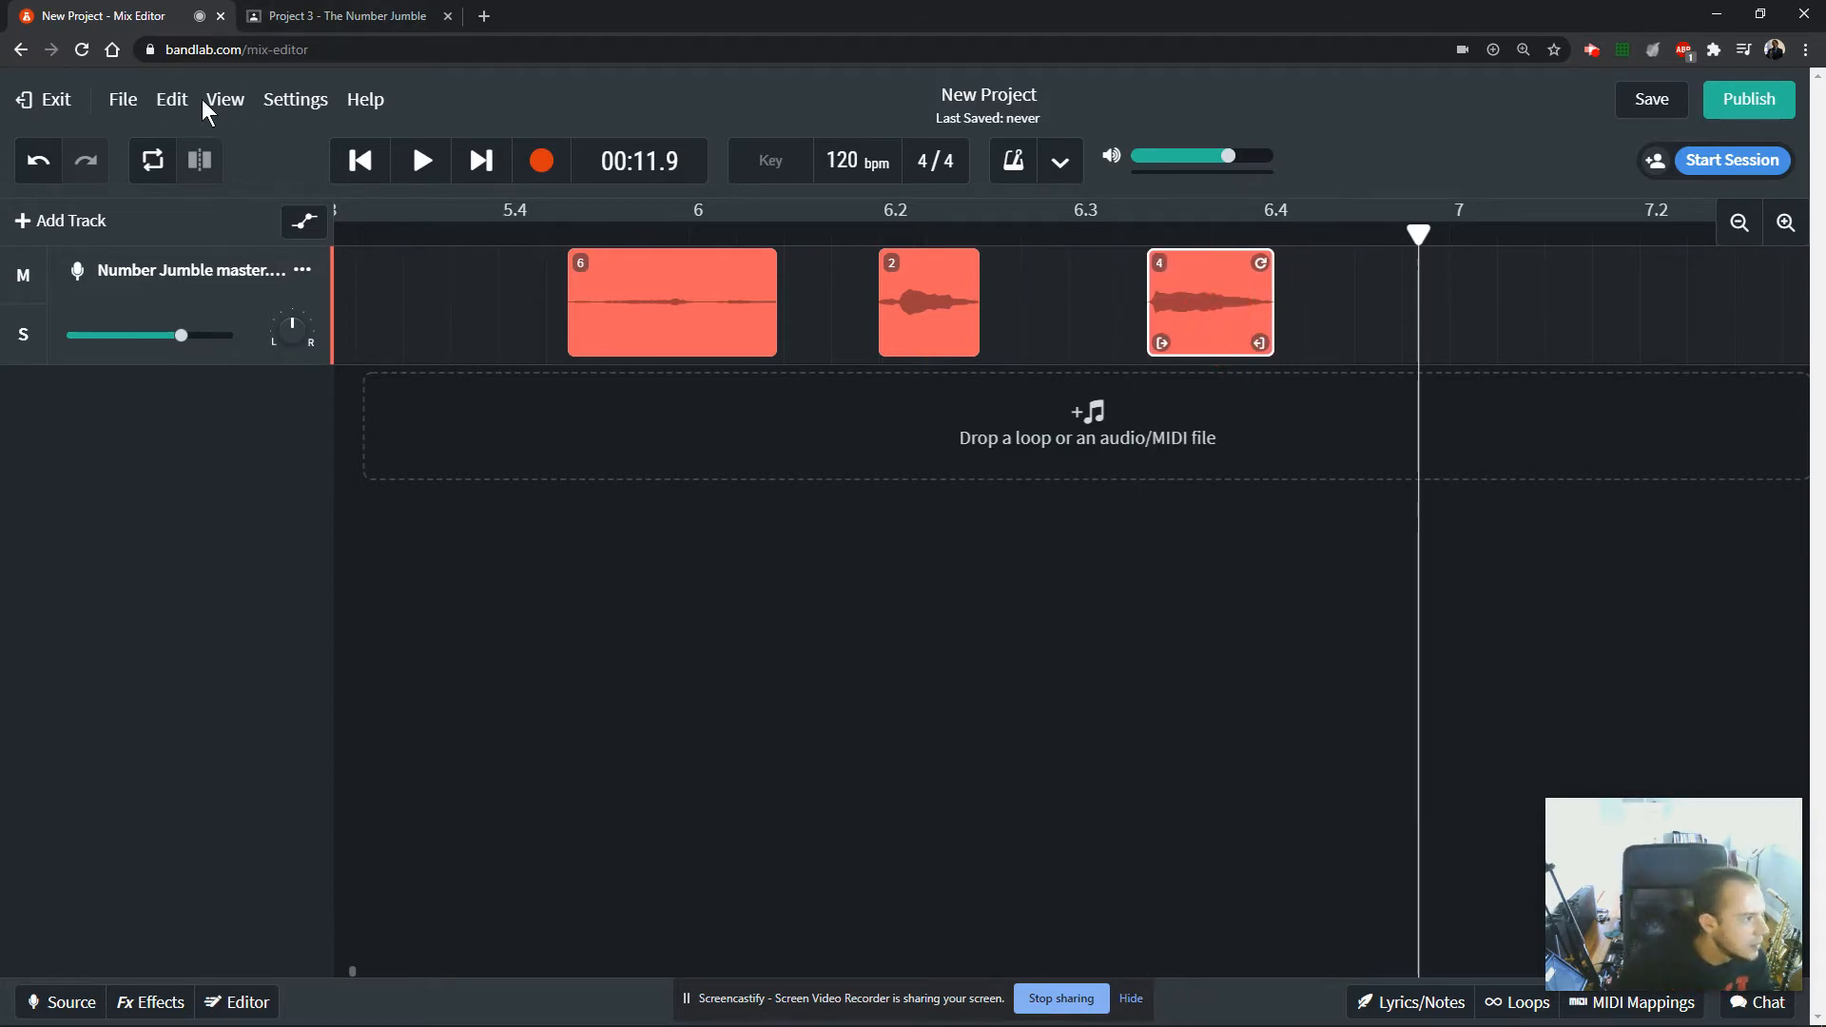
pyautogui.click(228, 101)
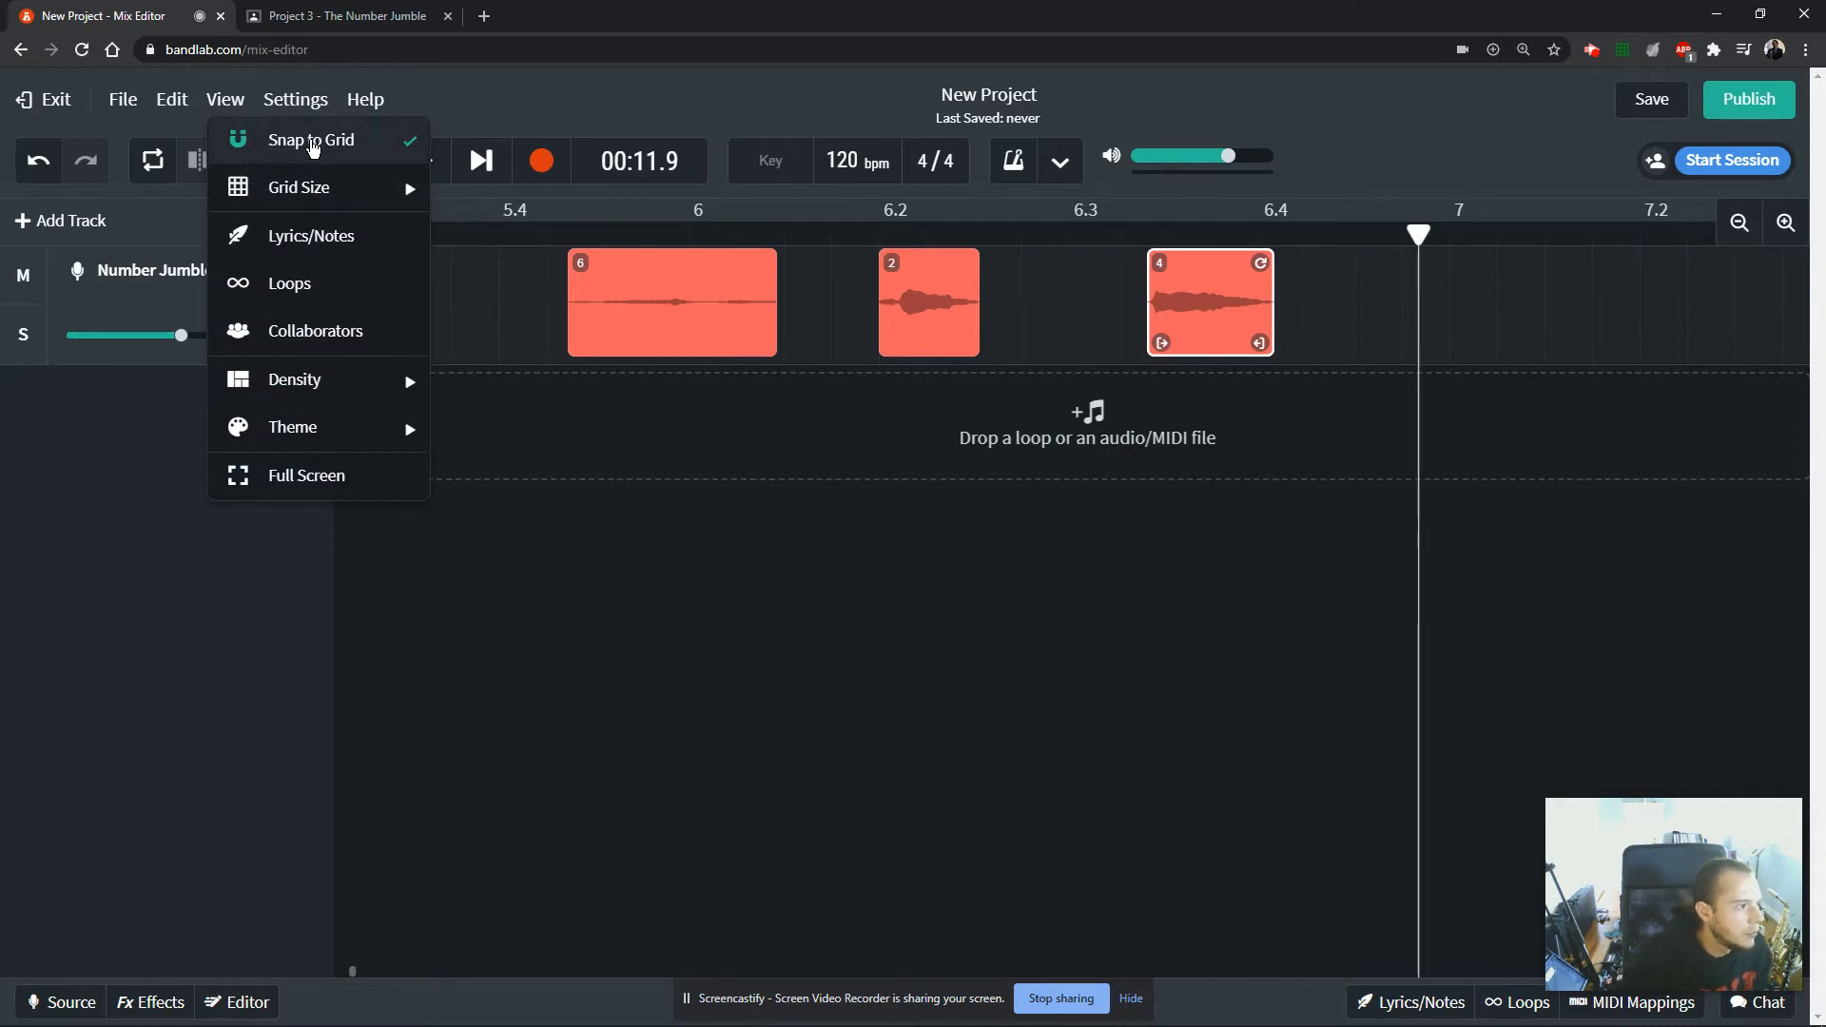
pyautogui.moveTo(310, 186)
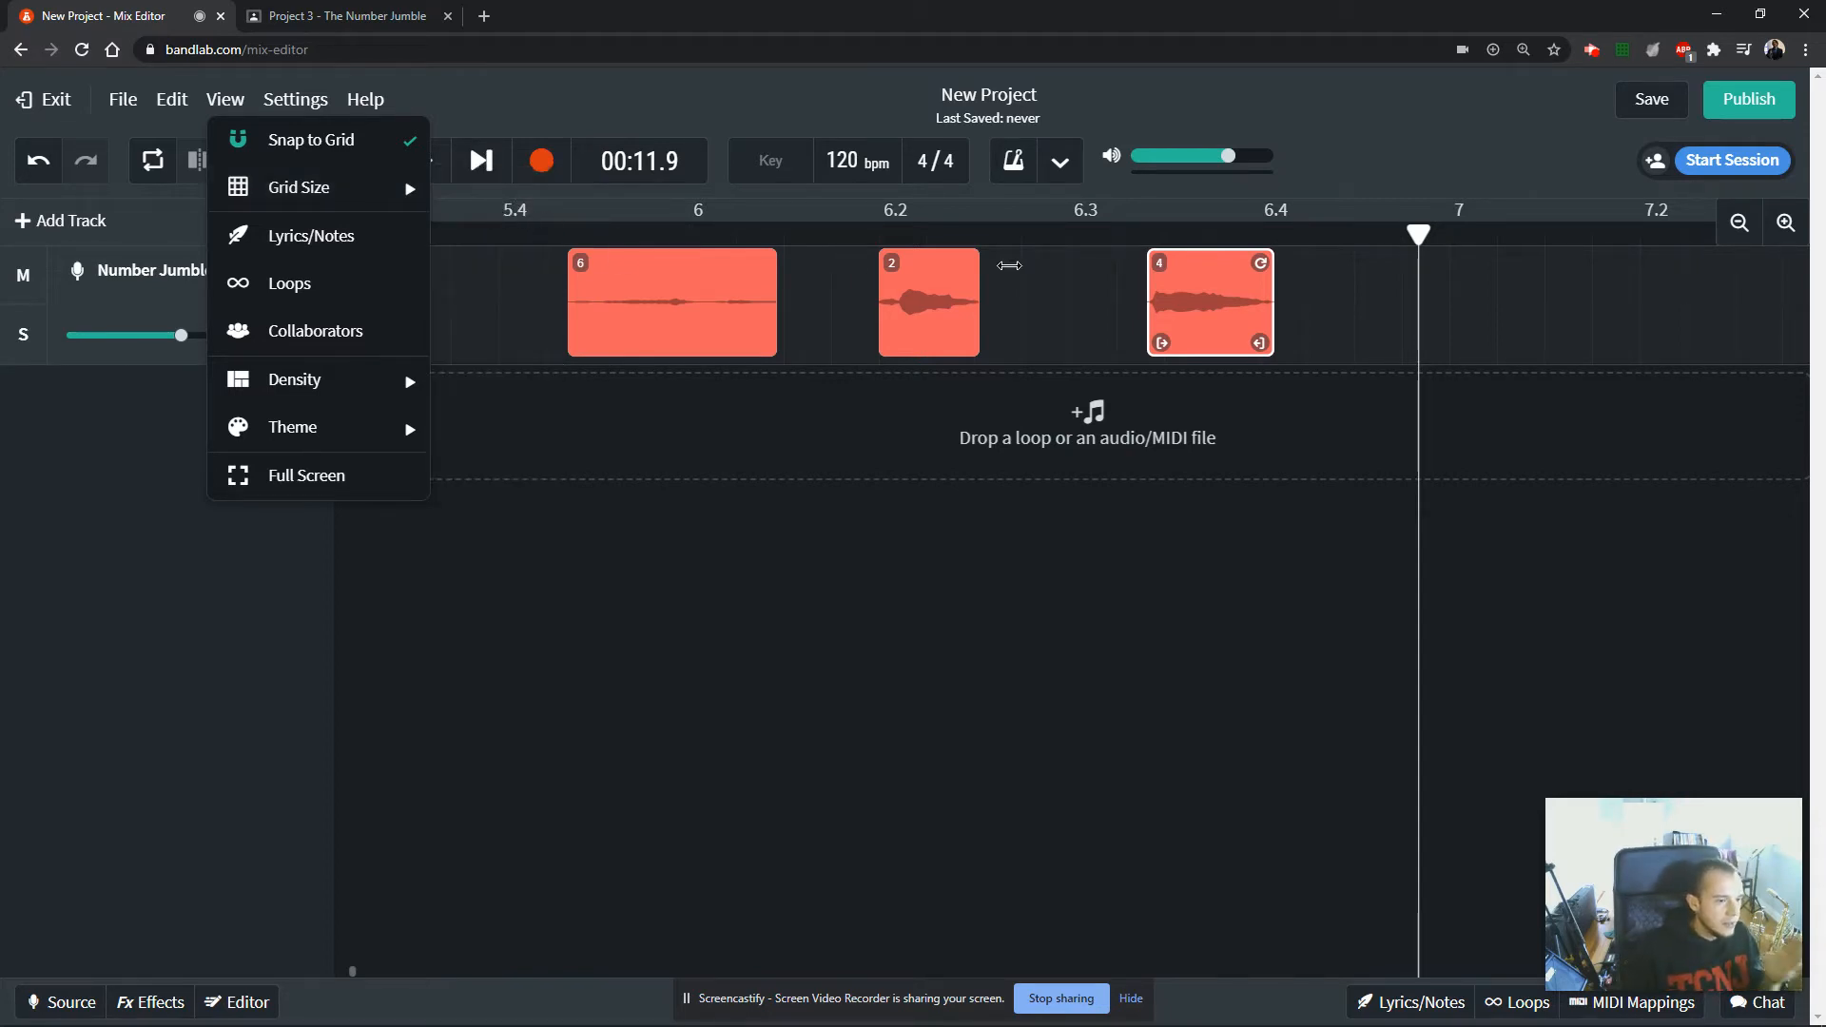
pyautogui.click(317, 145)
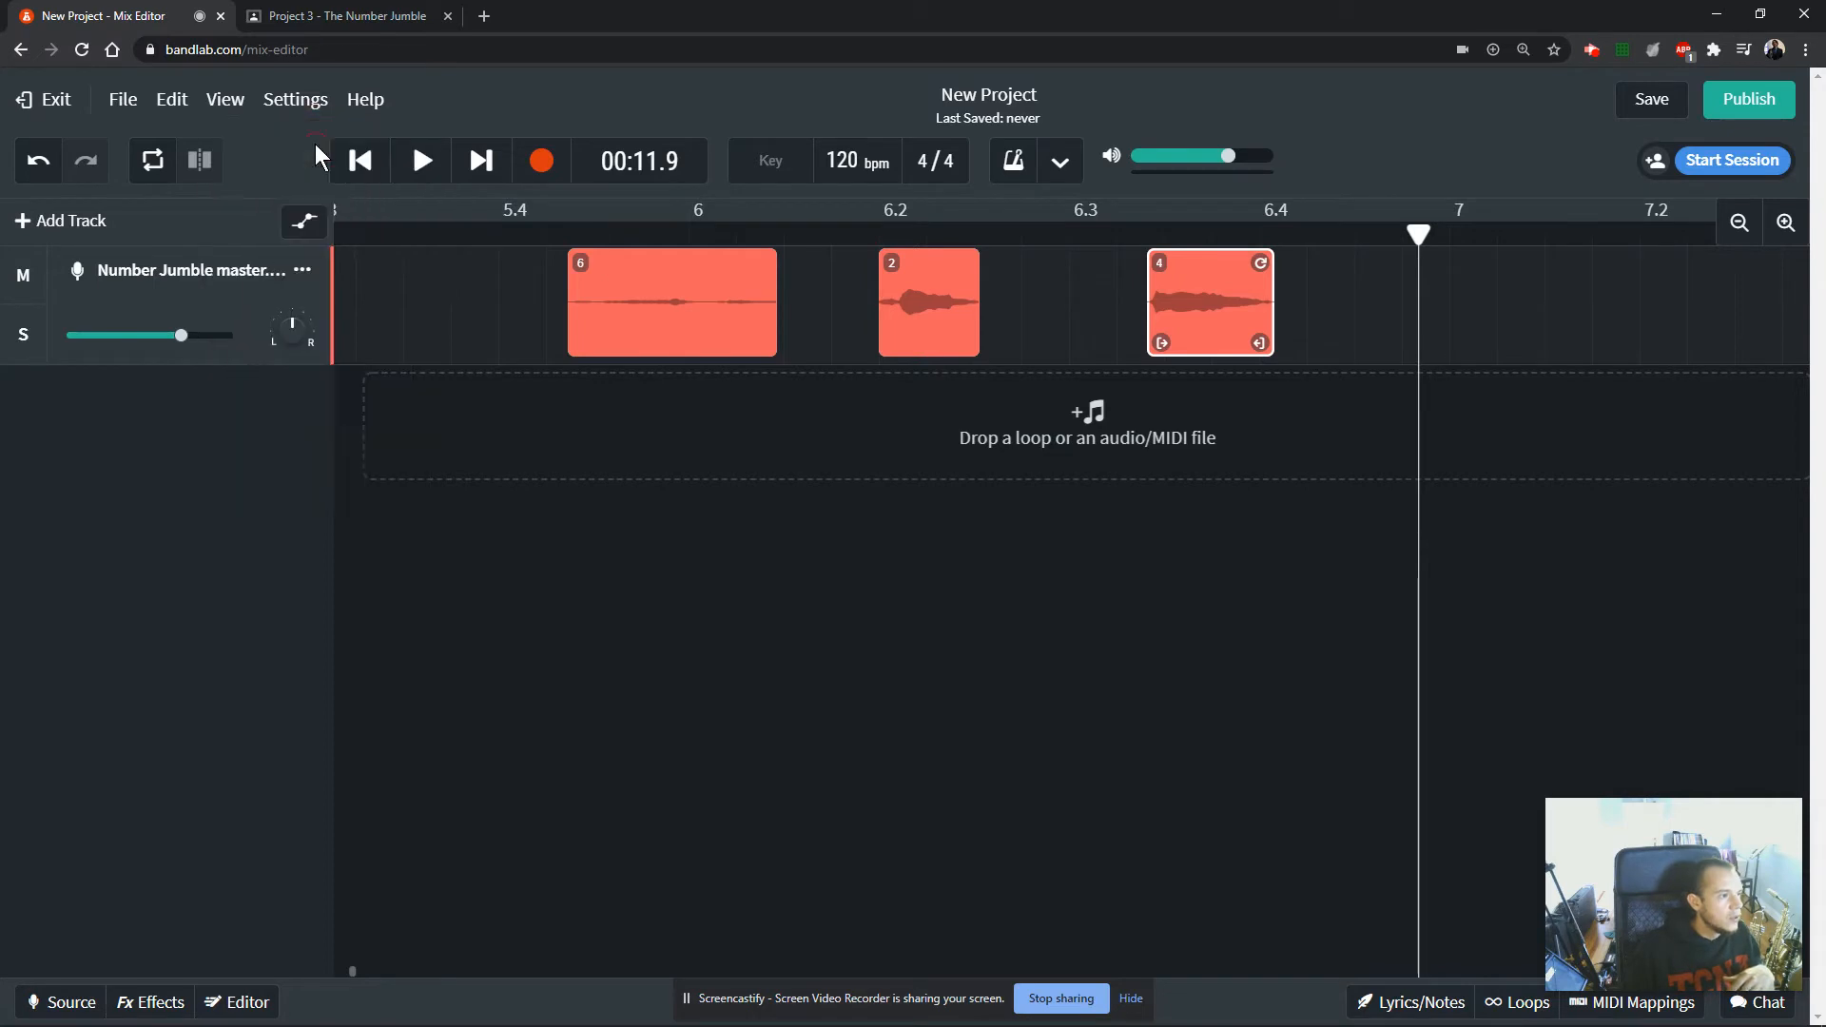
# Trim a little off both ends of clip 4 and move clip 2 closer to its start.
pyautogui.click(922, 317)
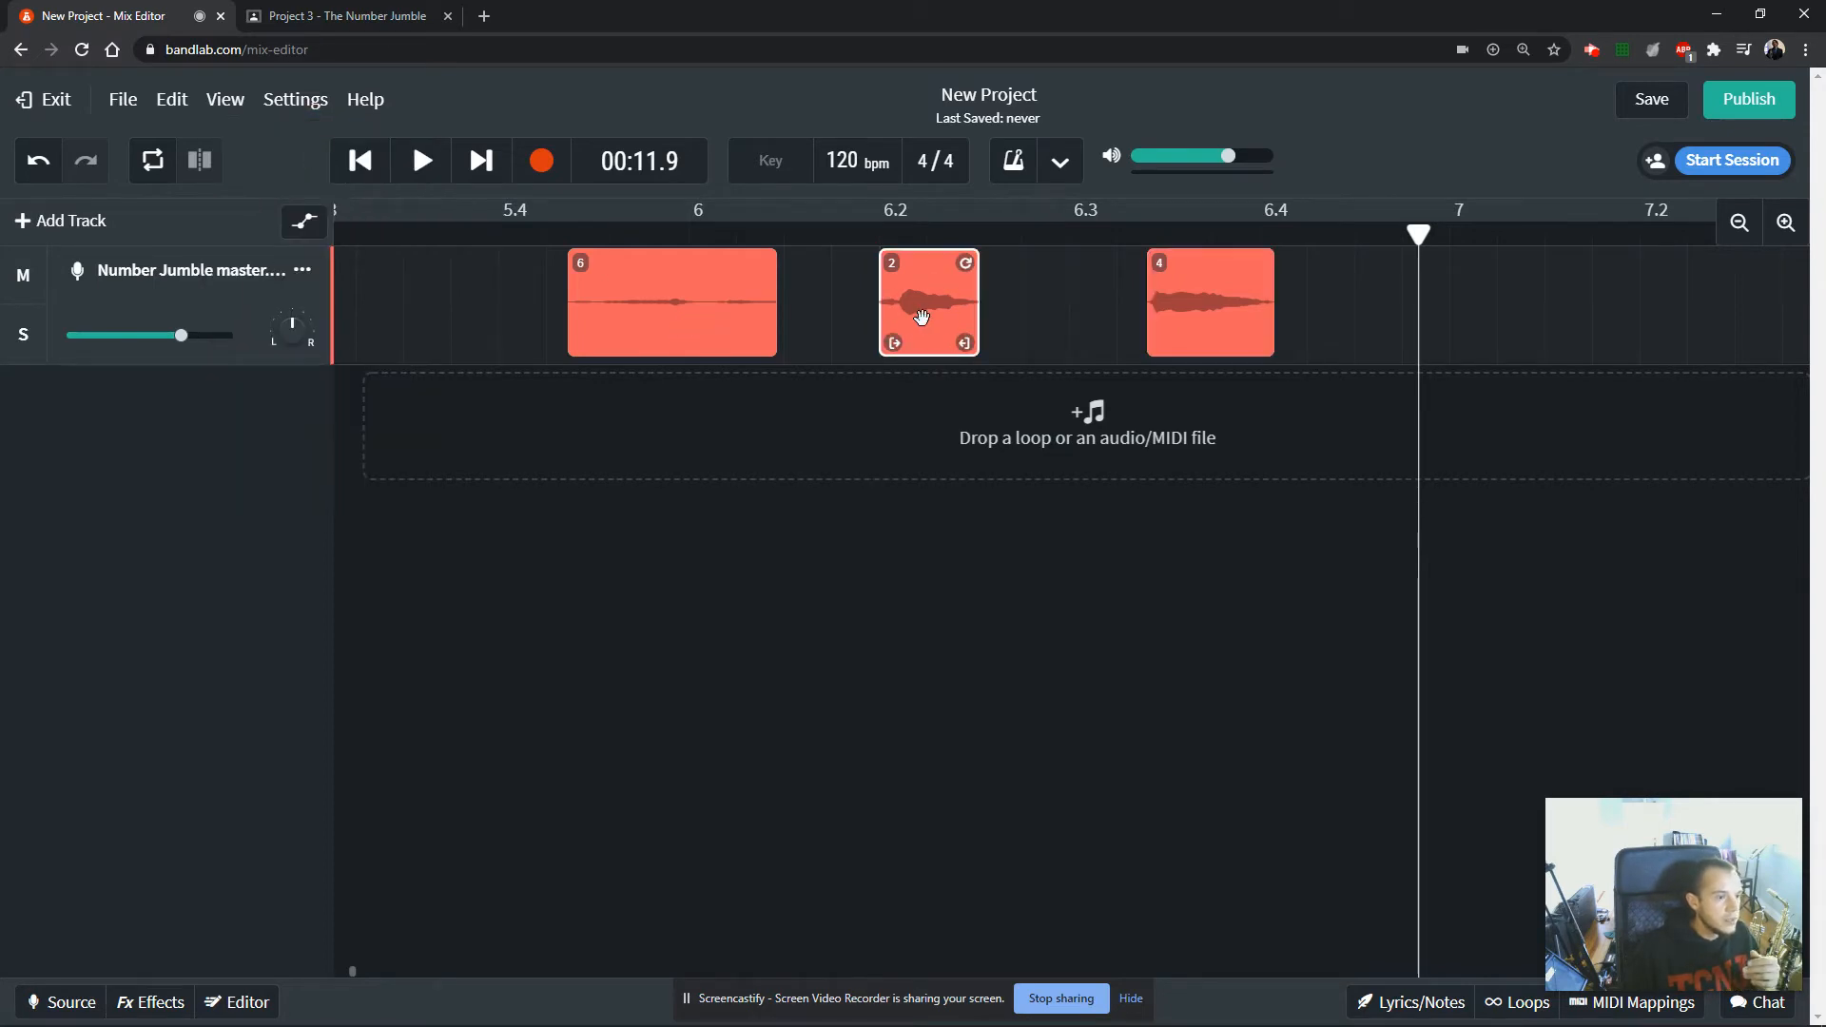
pyautogui.click(1785, 223)
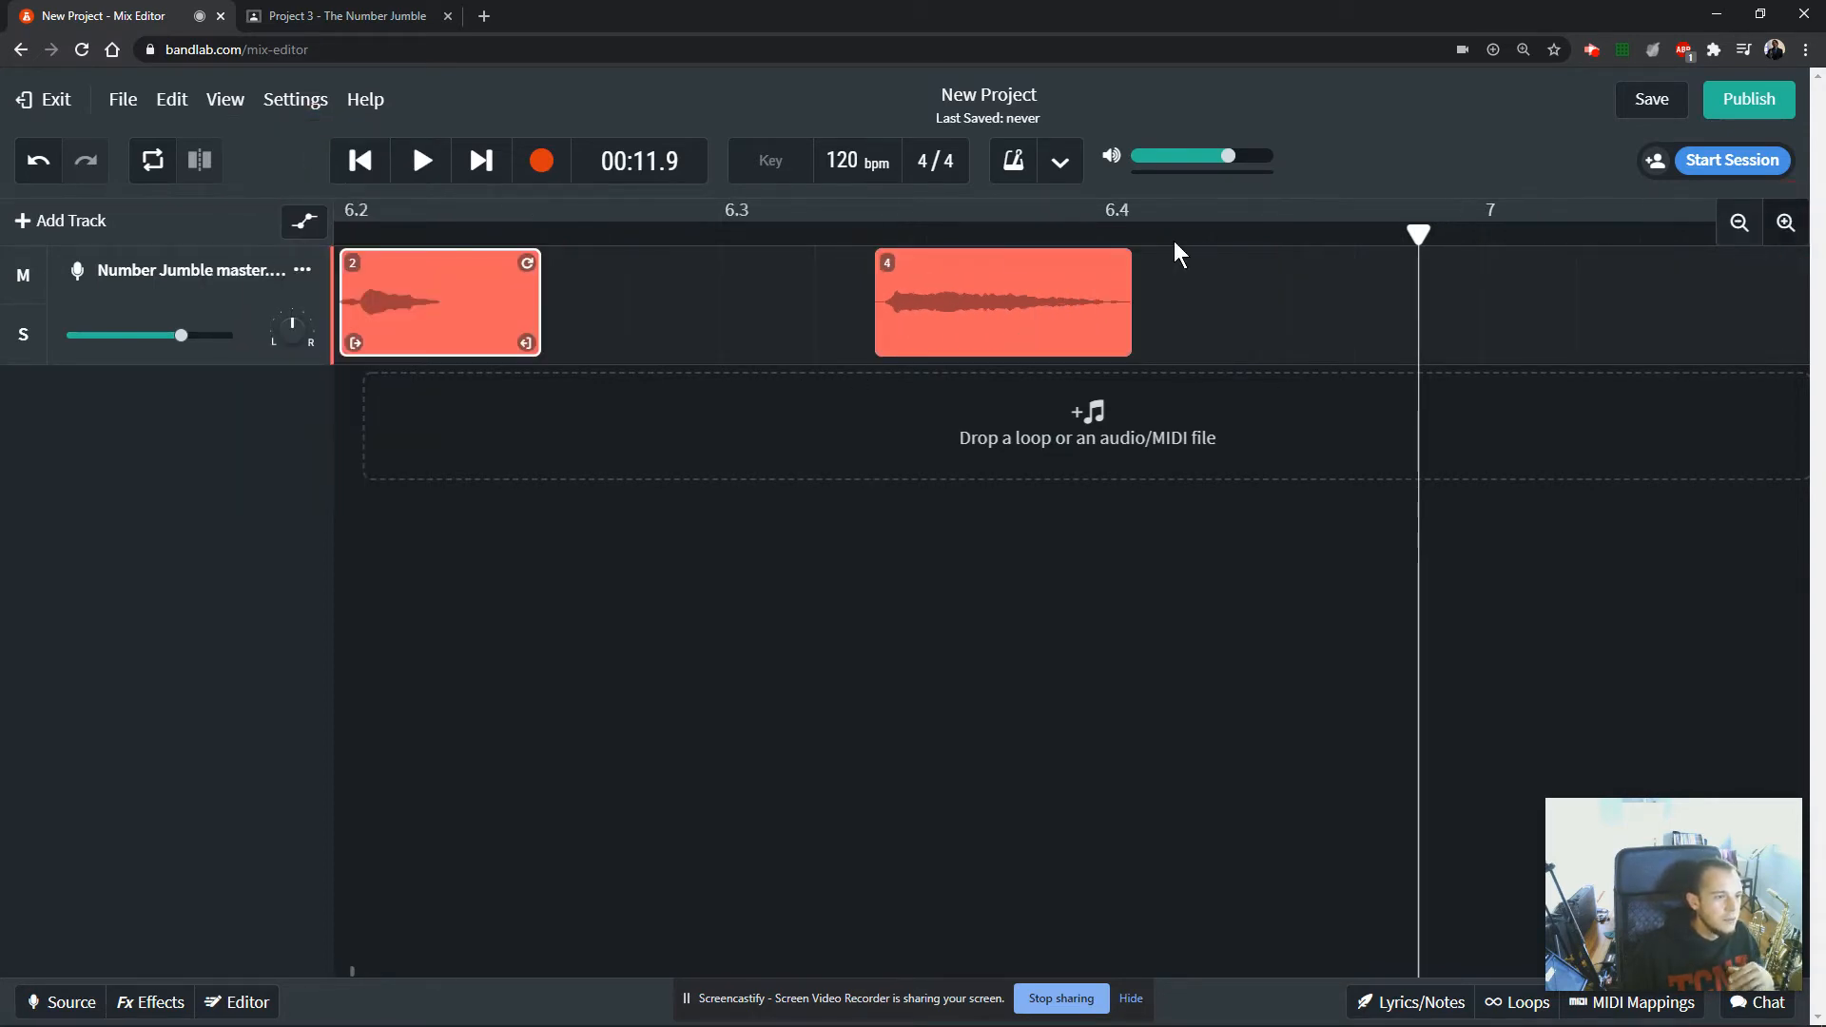
pyautogui.click(970, 320)
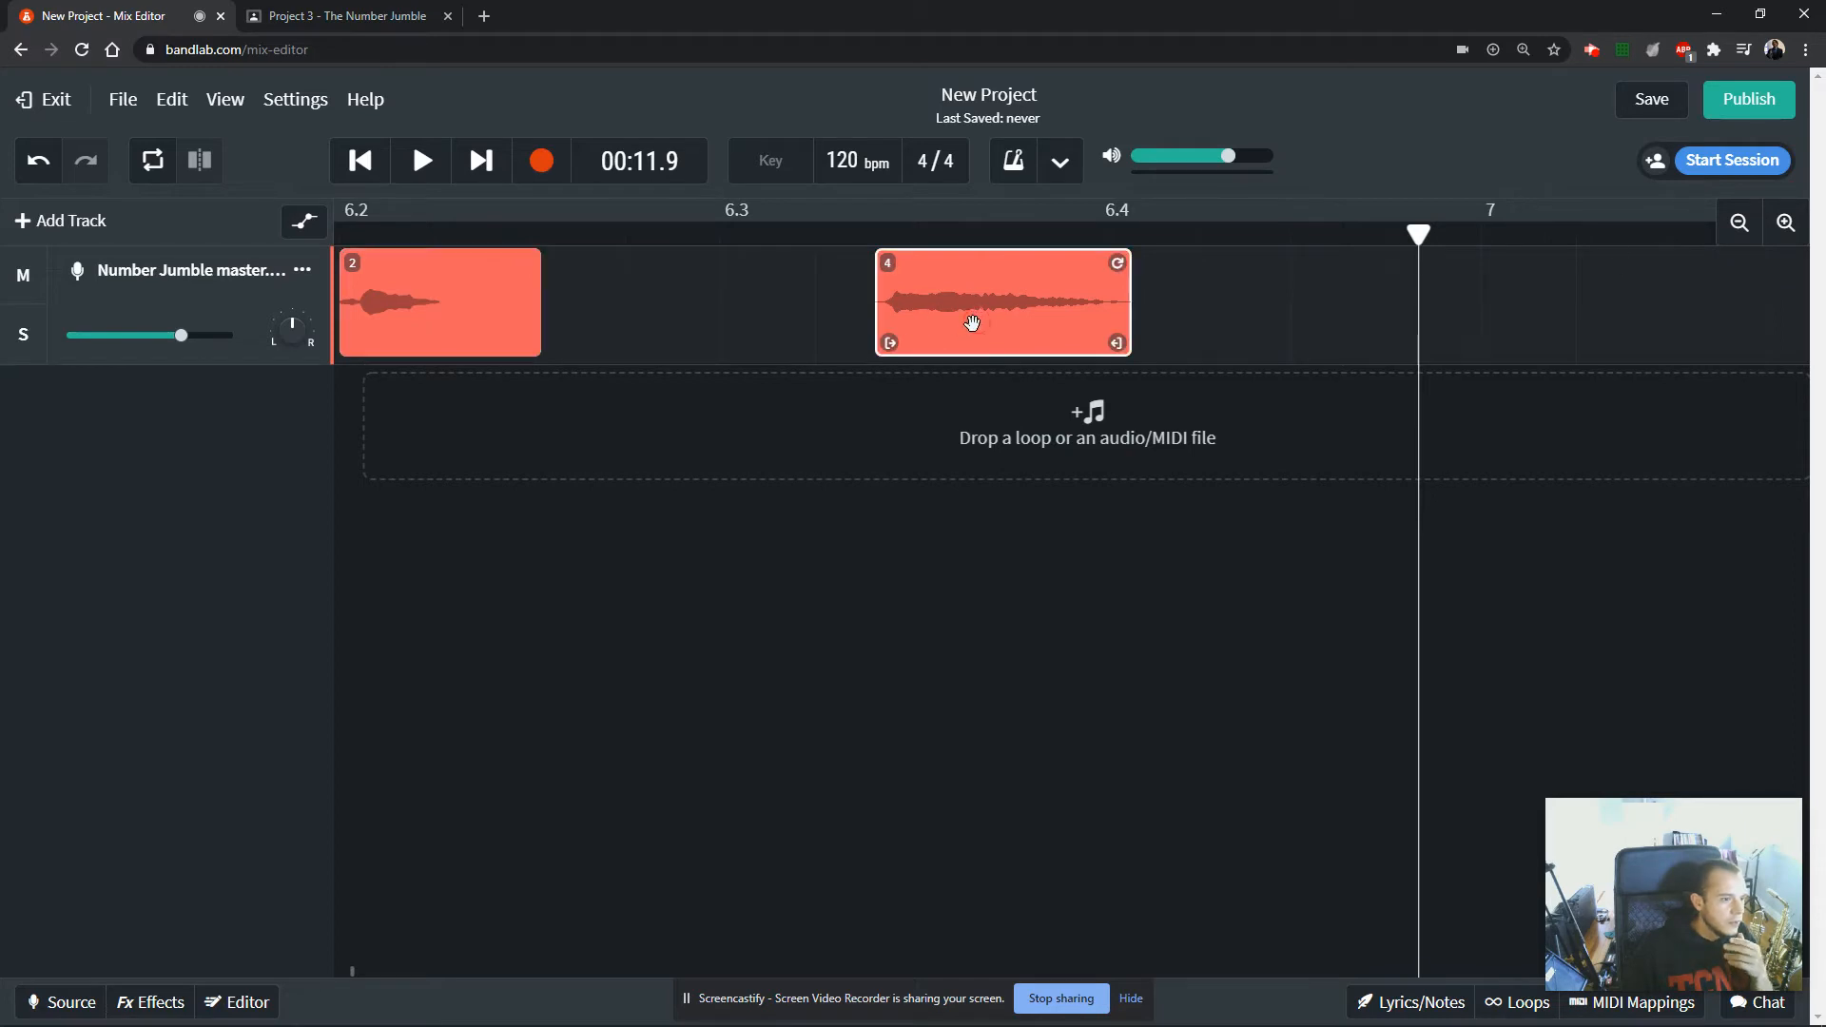
pyautogui.moveTo(890, 343); pyautogui.dragTo(894, 343)
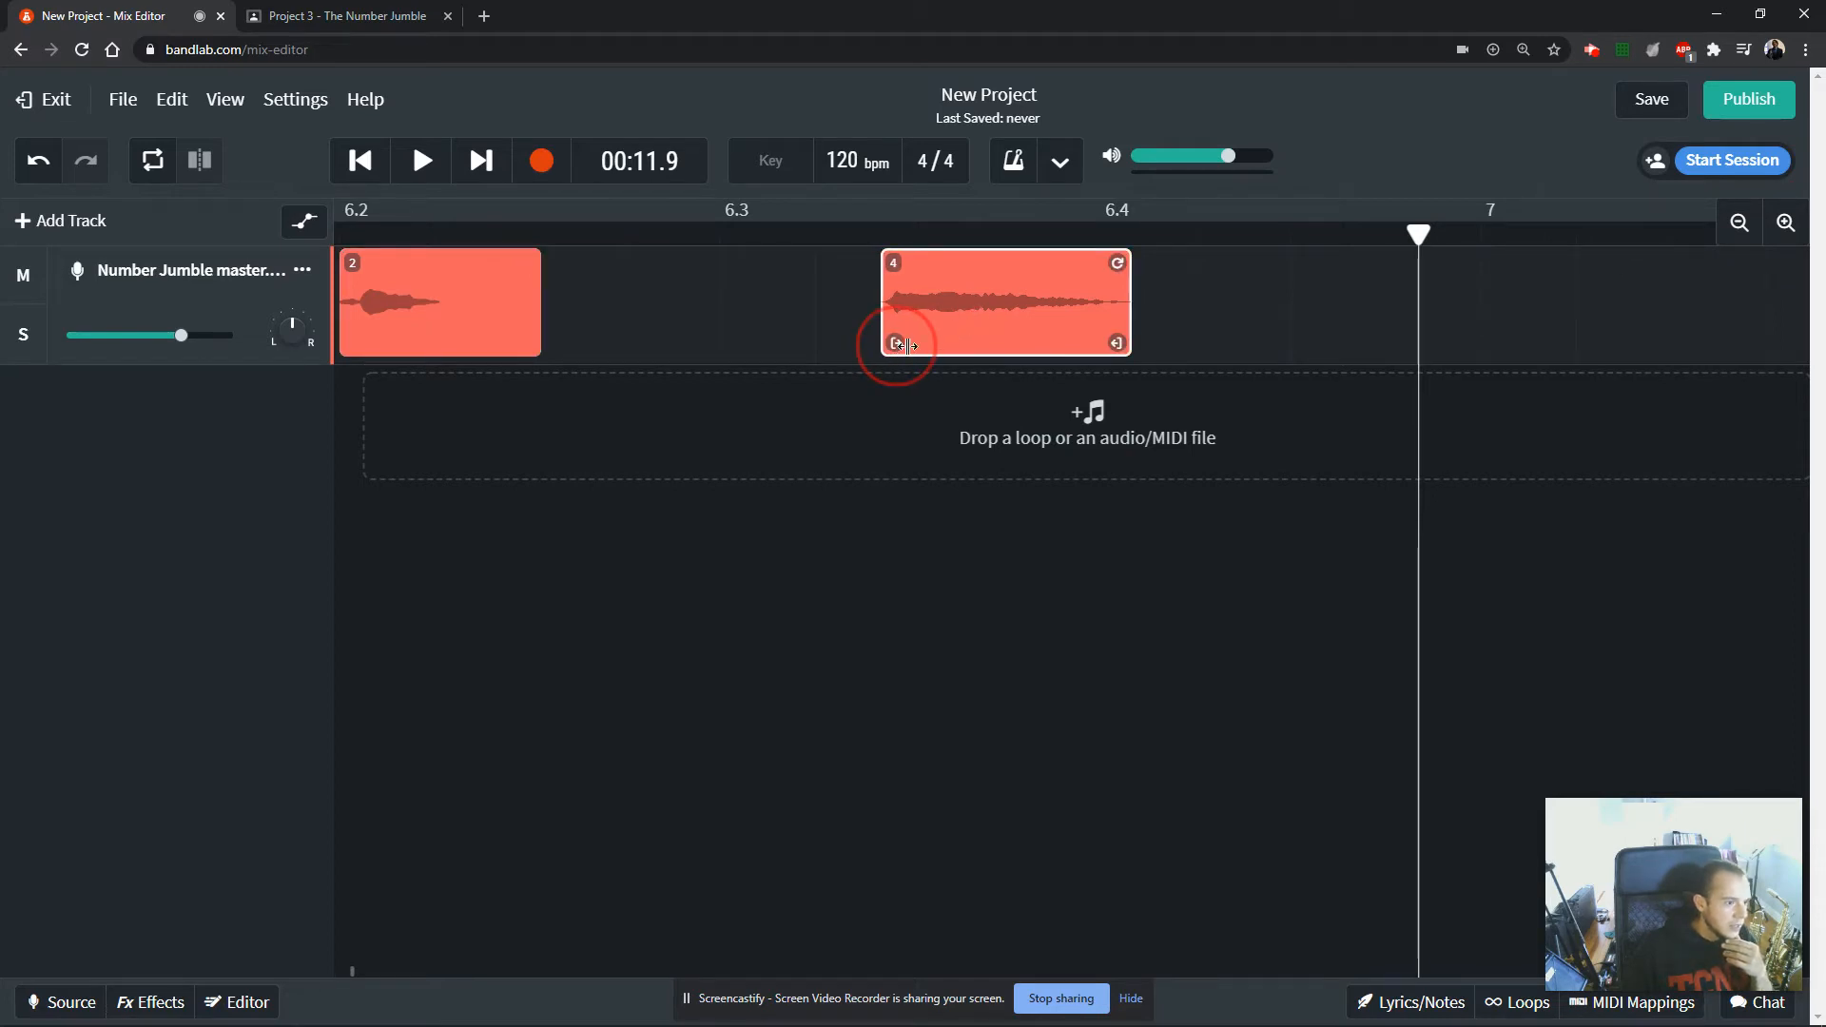
pyautogui.moveTo(1118, 335); pyautogui.dragTo(1106, 336)
pyautogui.moveTo(400, 306); pyautogui.dragTo(700, 304)
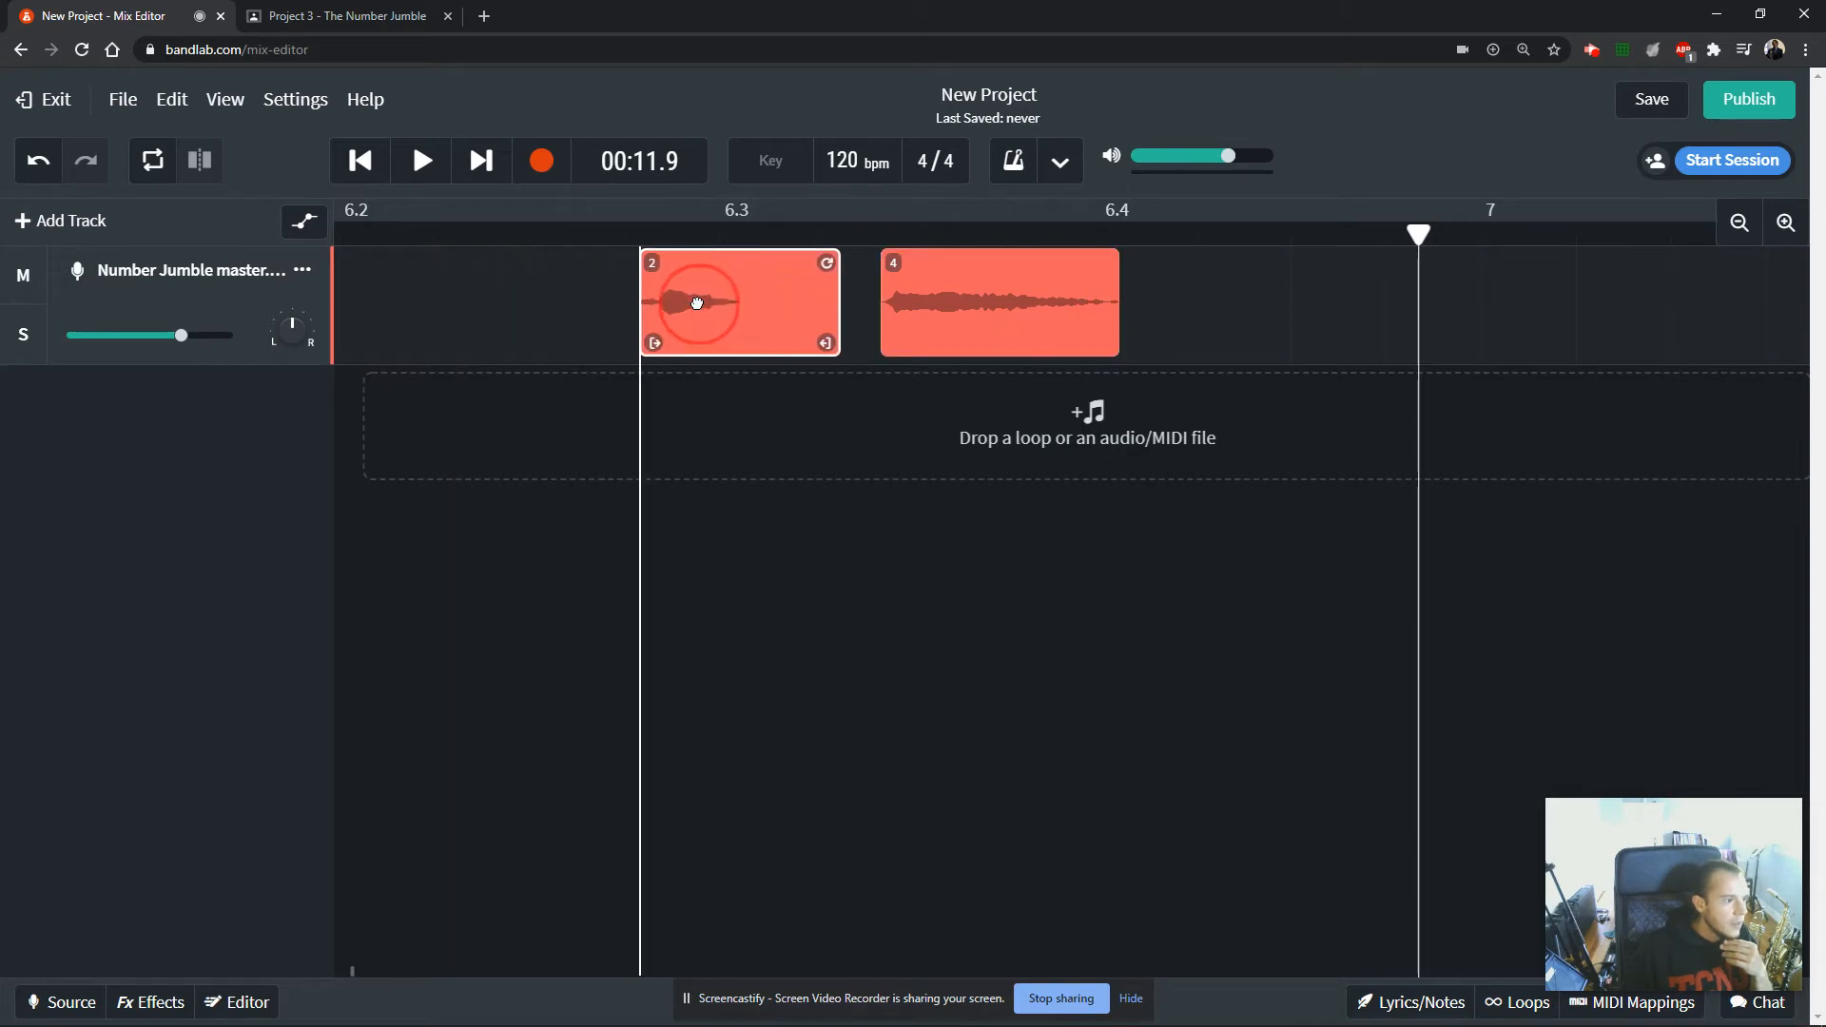
# Trim the silence off the start of clip 3 and the end of clip 1.
pyautogui.click(1785, 223)
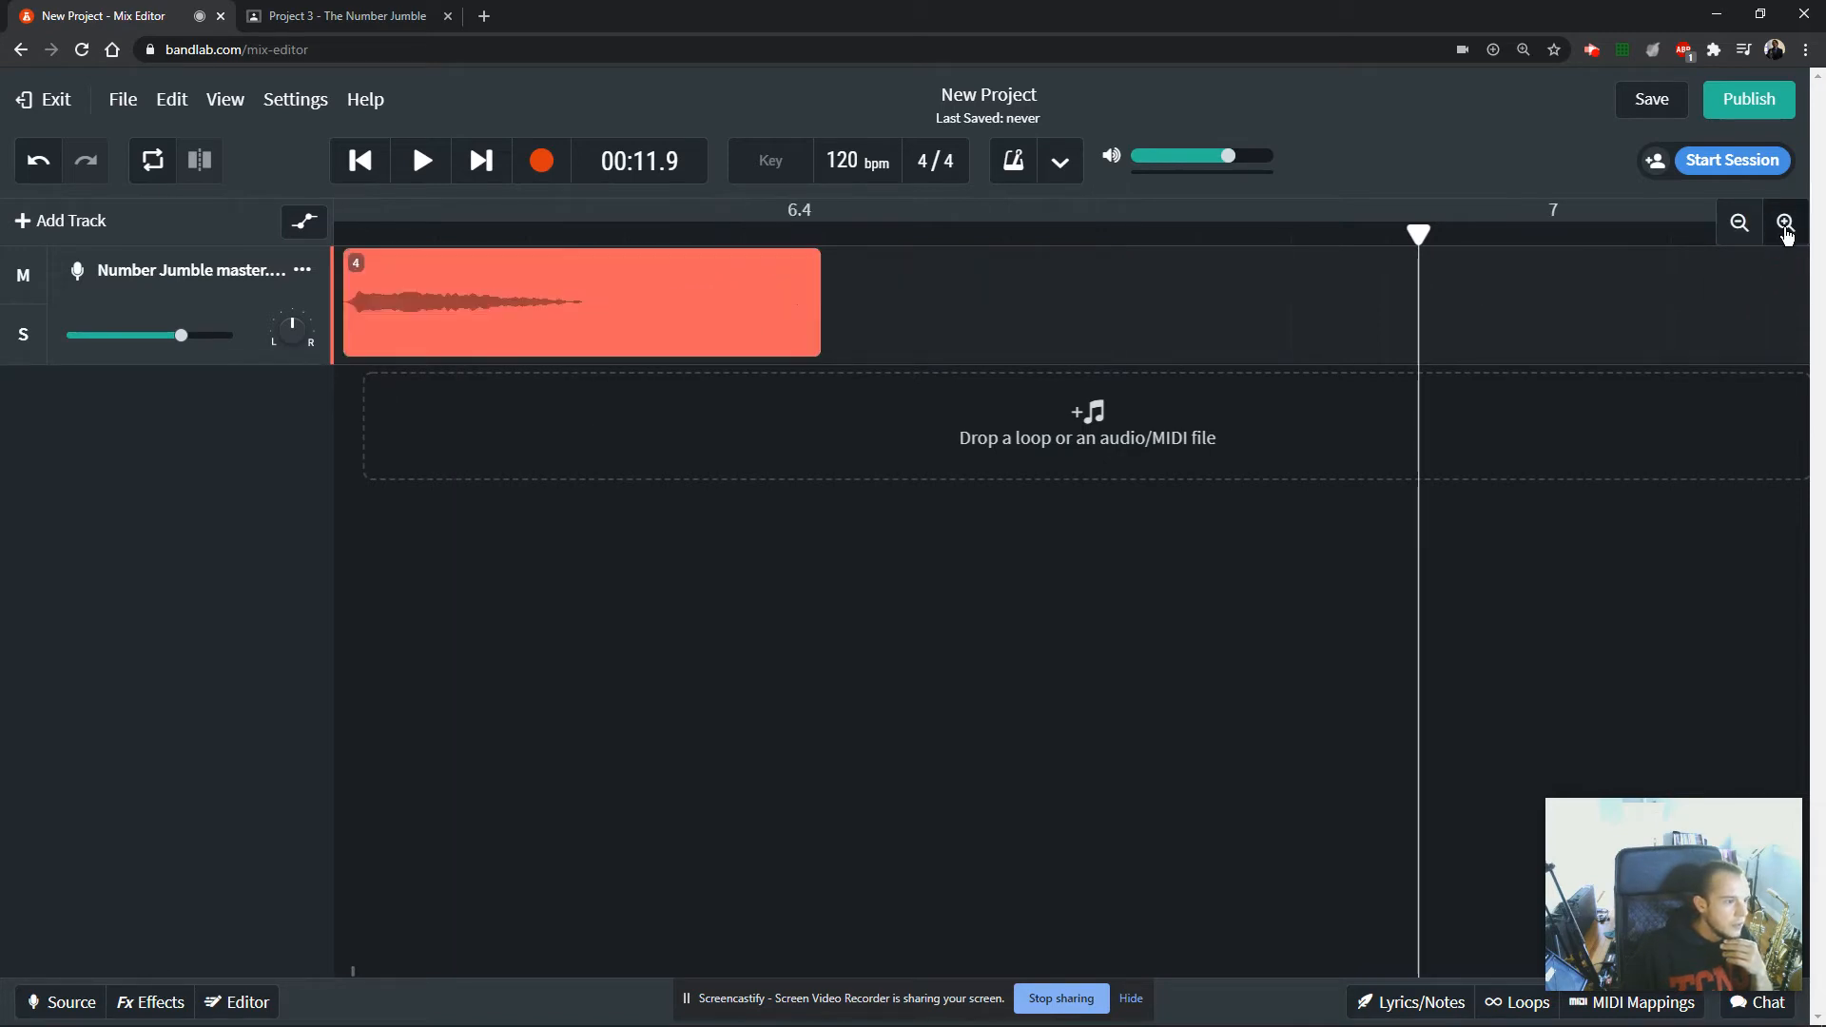
pyautogui.click(570, 333)
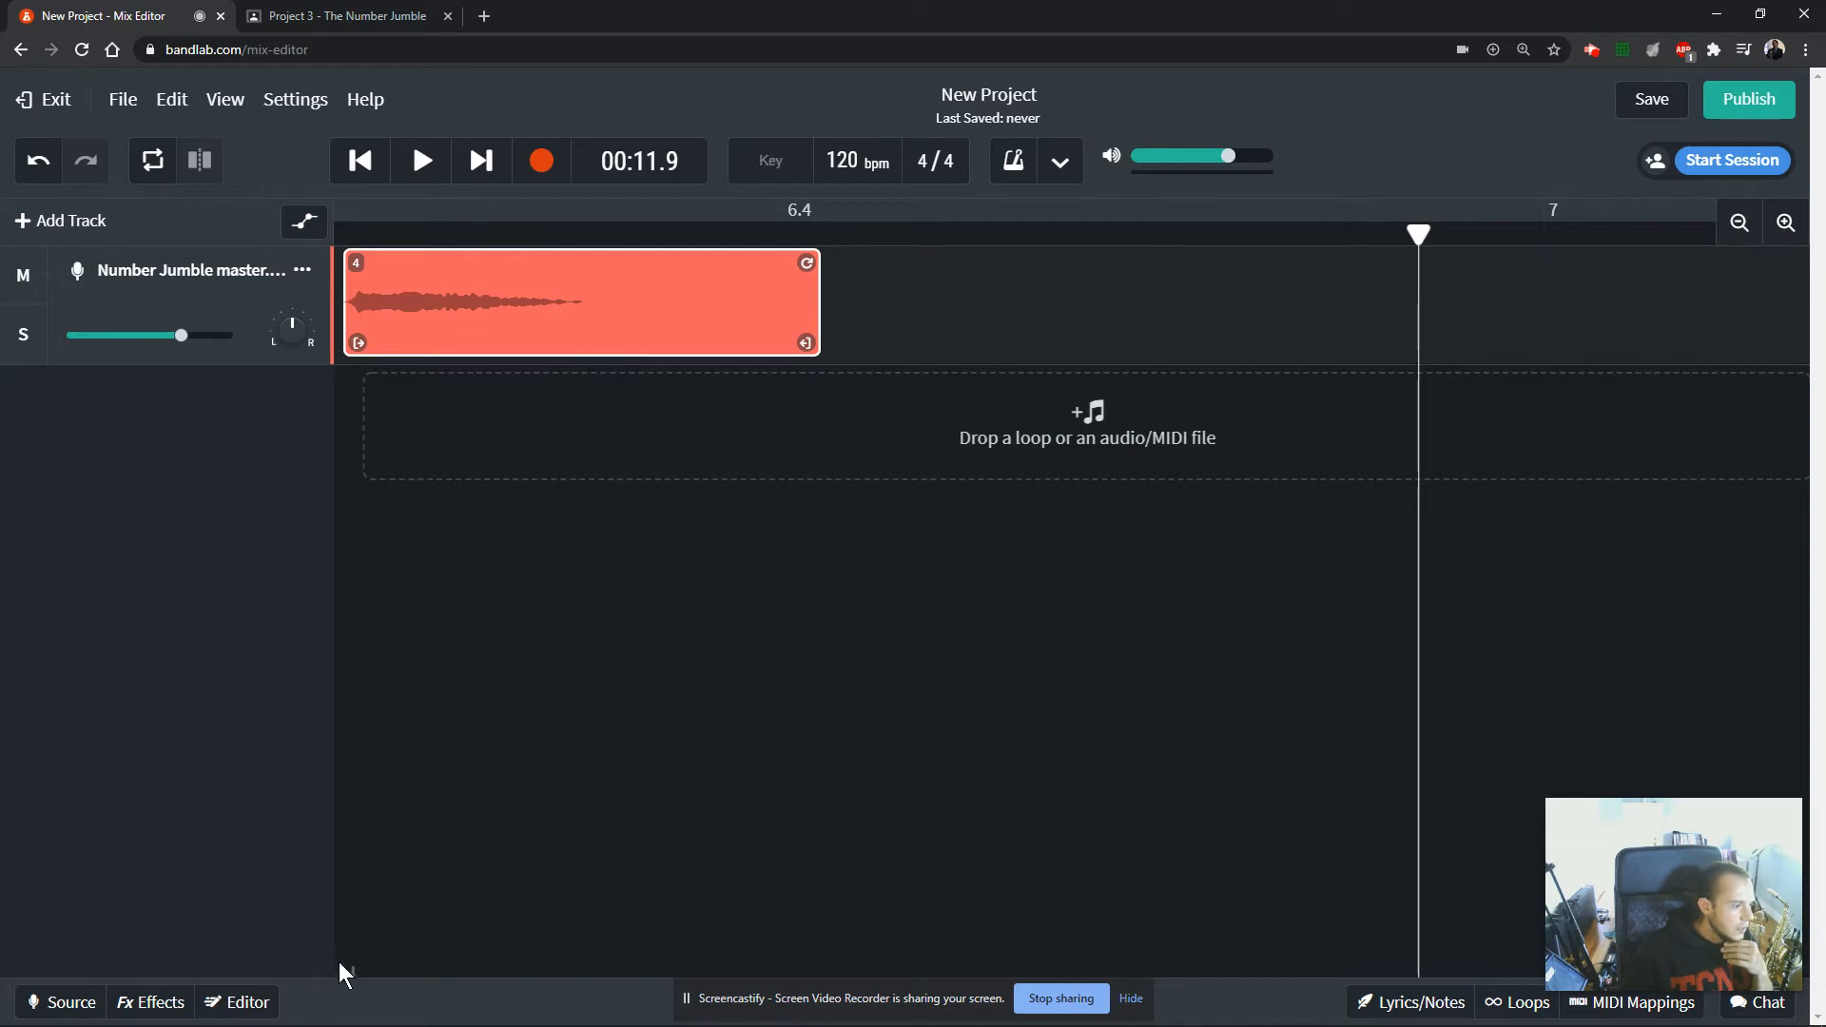
pyautogui.moveTo(353, 968); pyautogui.dragTo(214, 962)
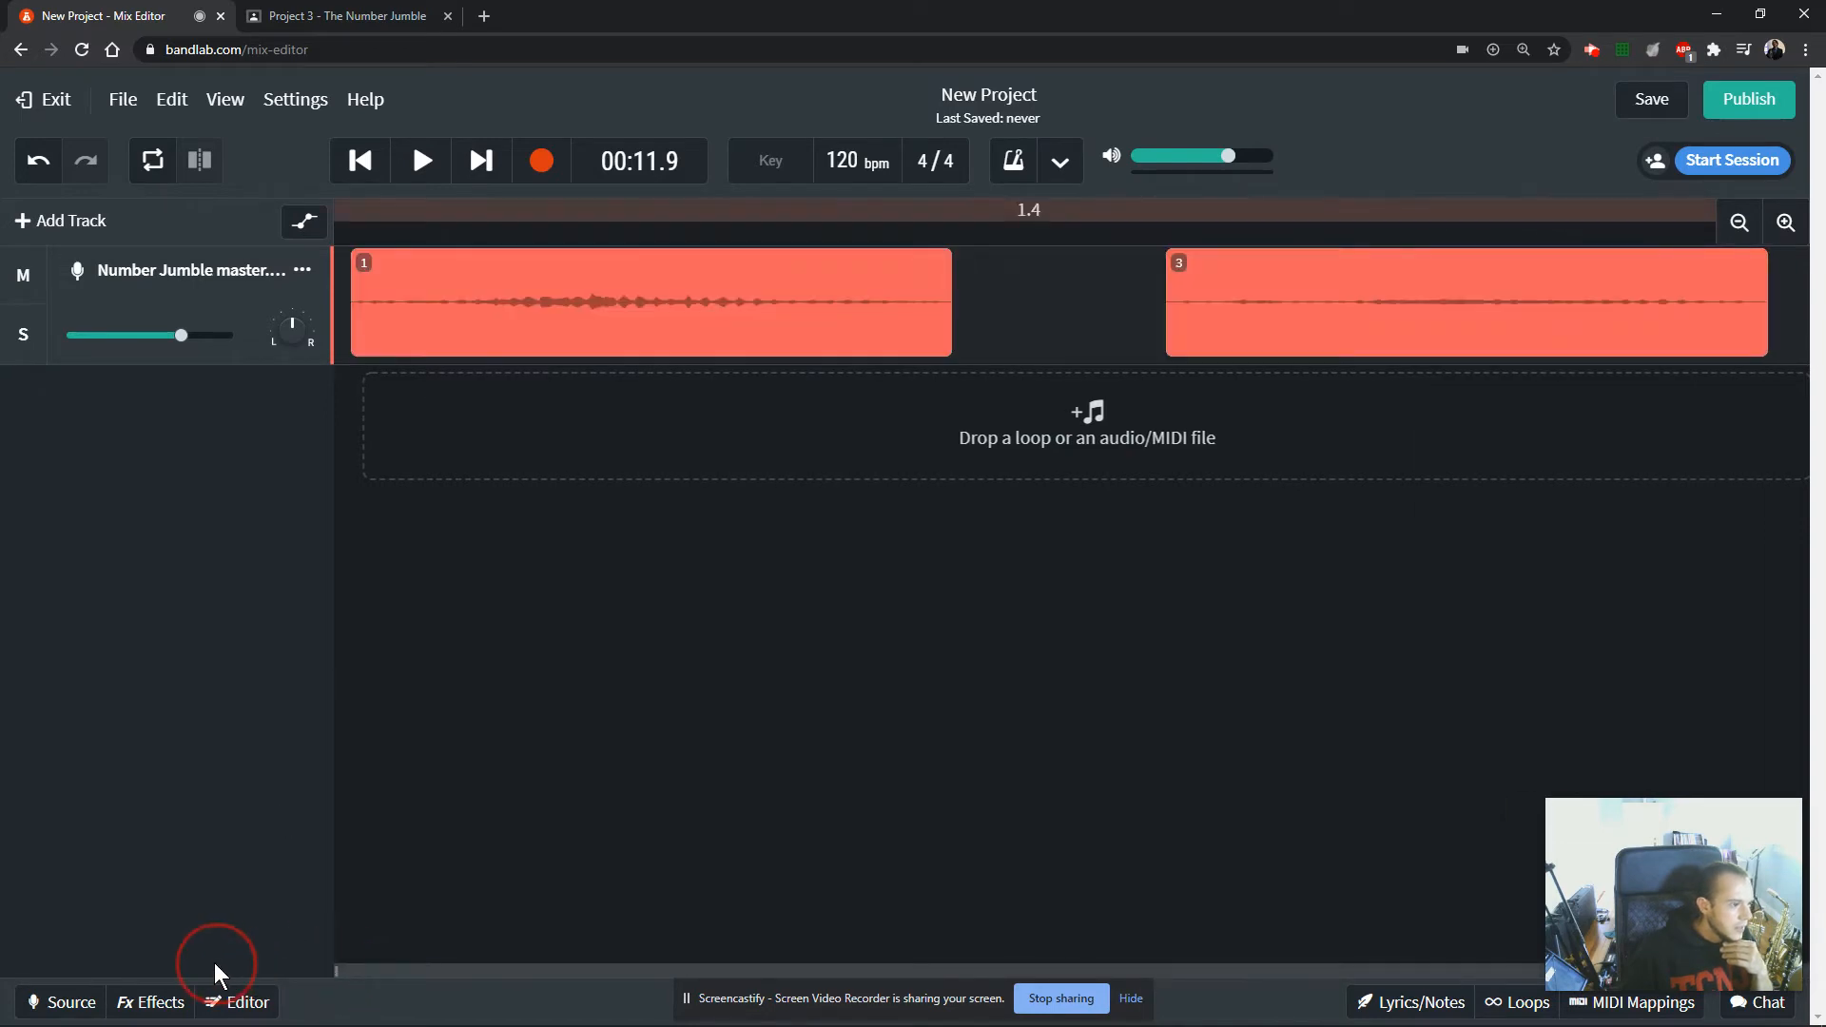
pyautogui.click(1213, 329)
pyautogui.moveTo(1182, 342); pyautogui.dragTo(1195, 344)
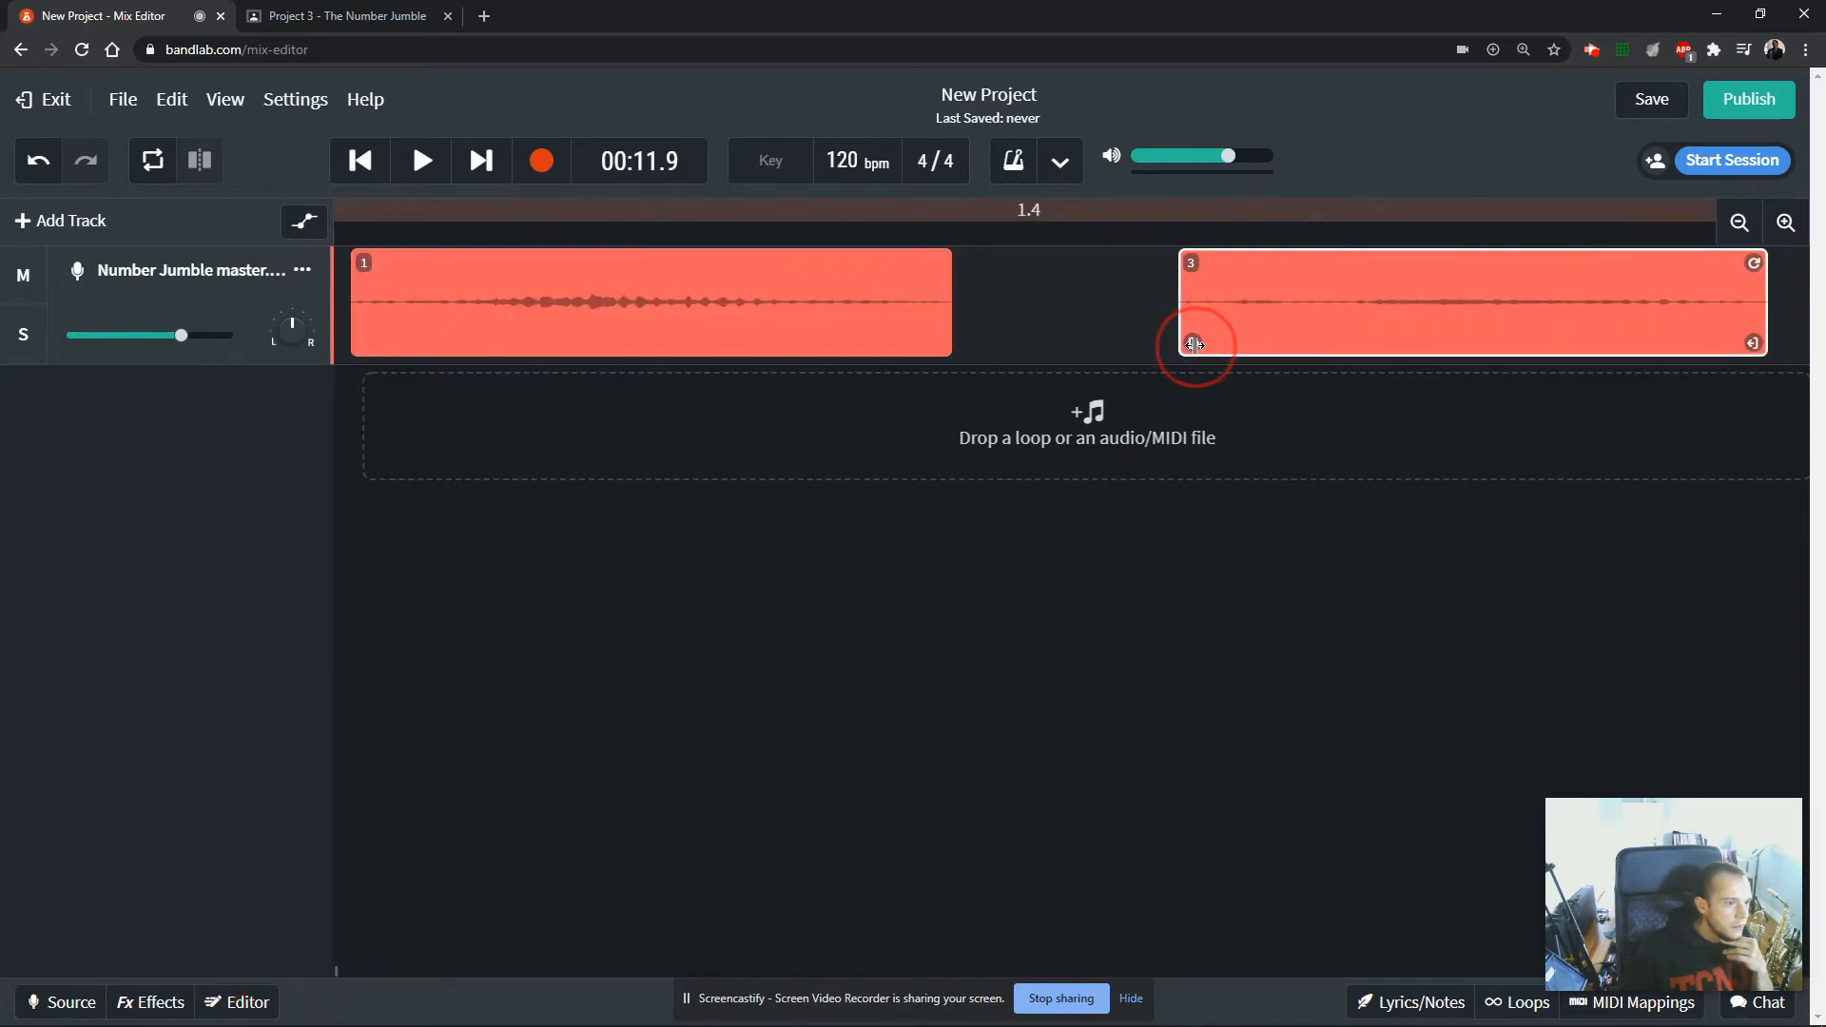
pyautogui.click(913, 341)
pyautogui.moveTo(944, 344); pyautogui.dragTo(899, 348)
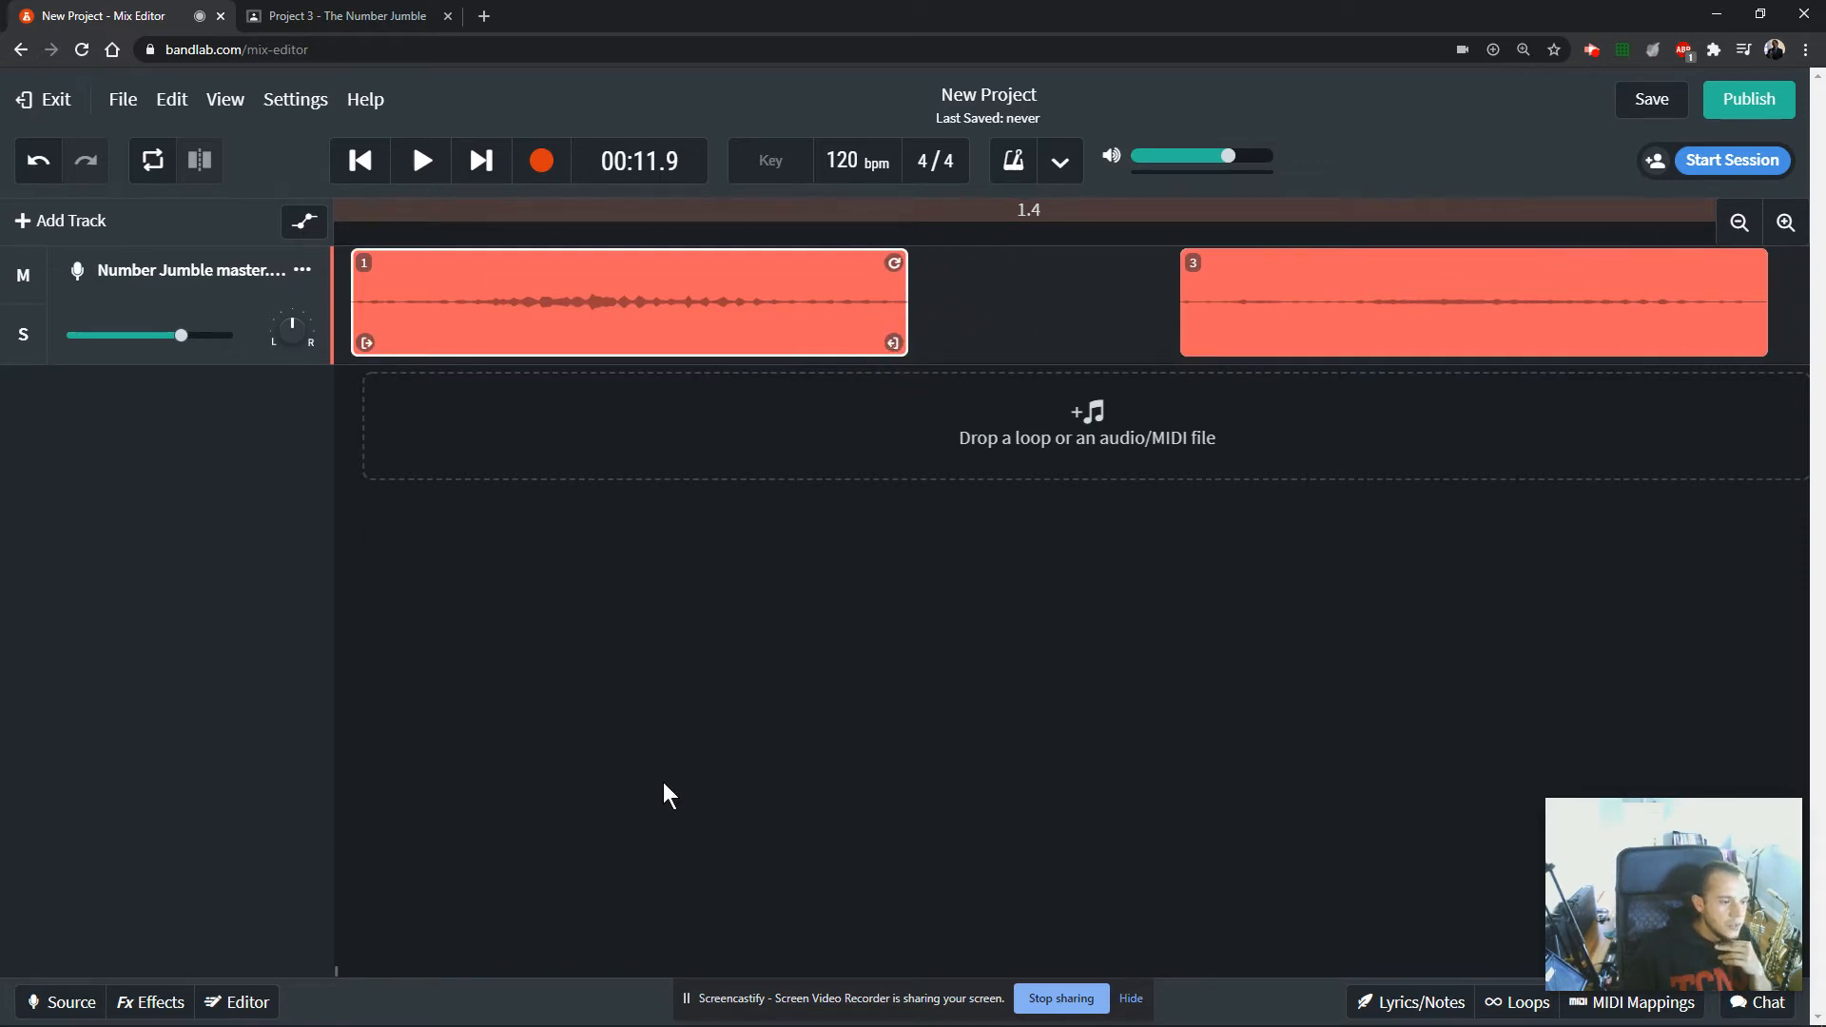
# Trim the silence off the start of clip 8 and select clip 5.
pyautogui.click(373, 975)
pyautogui.click(372, 974)
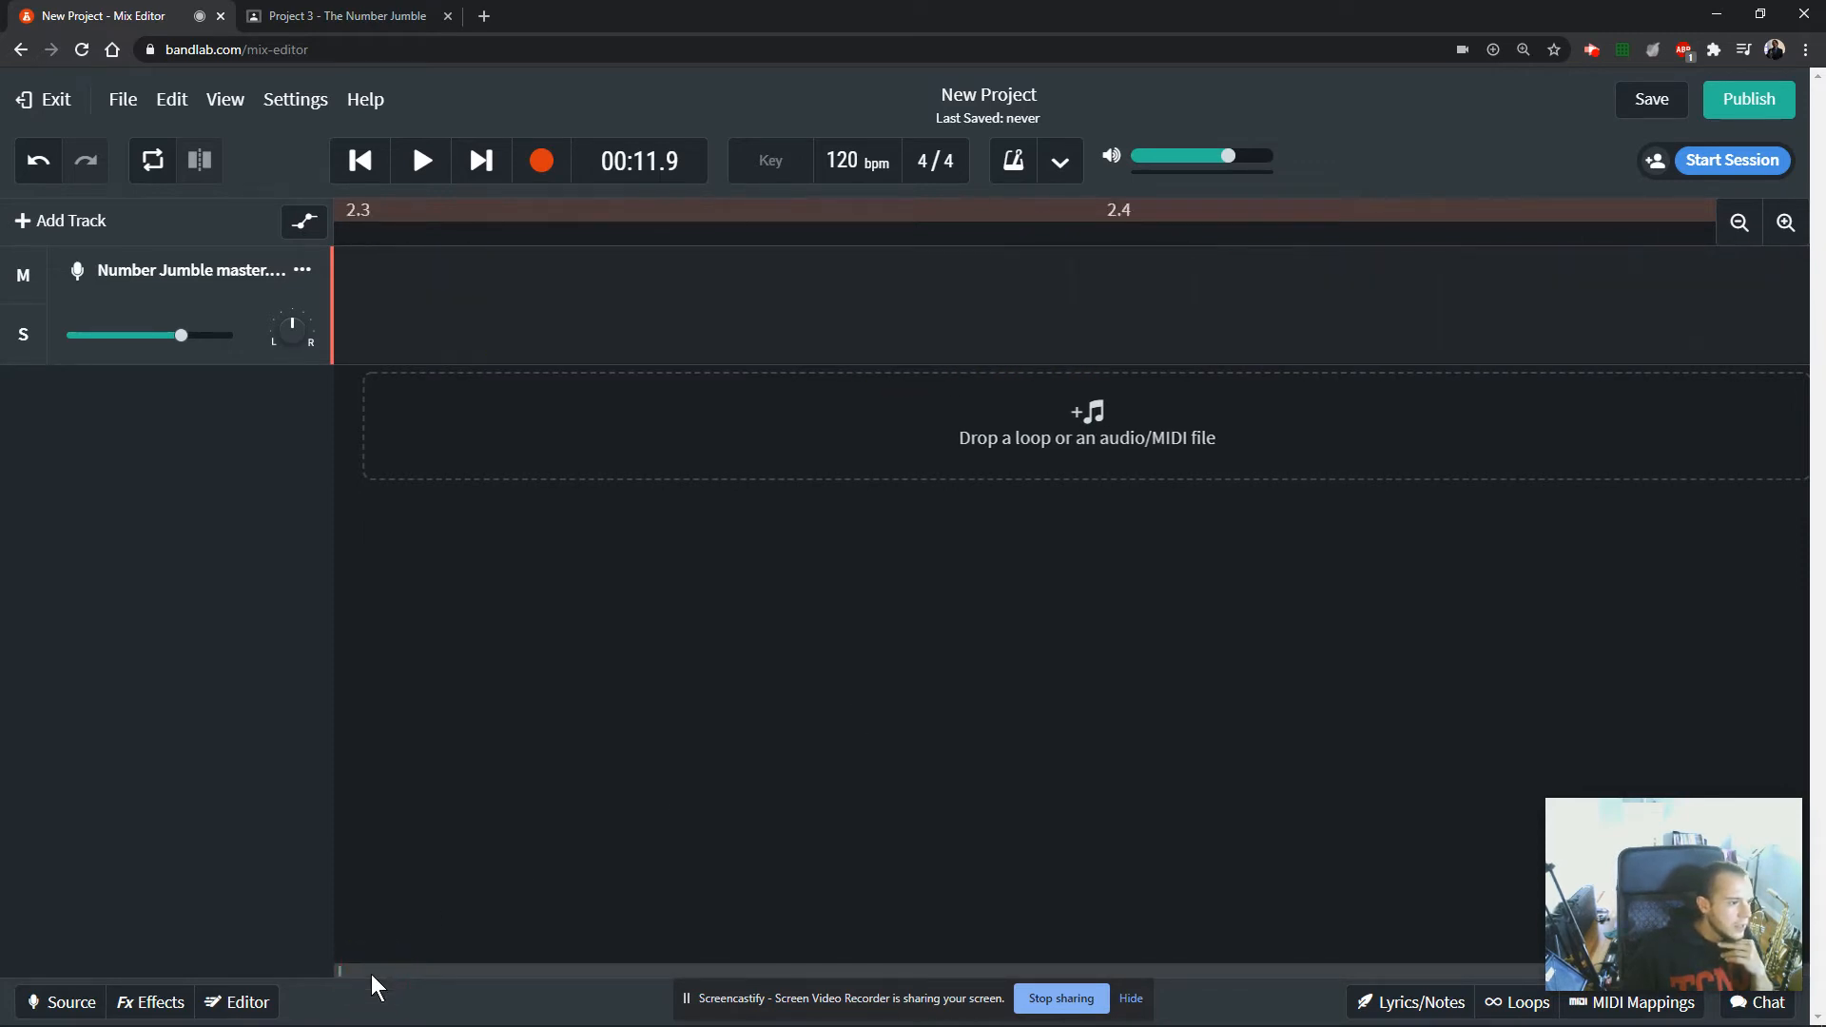
pyautogui.click(371, 973)
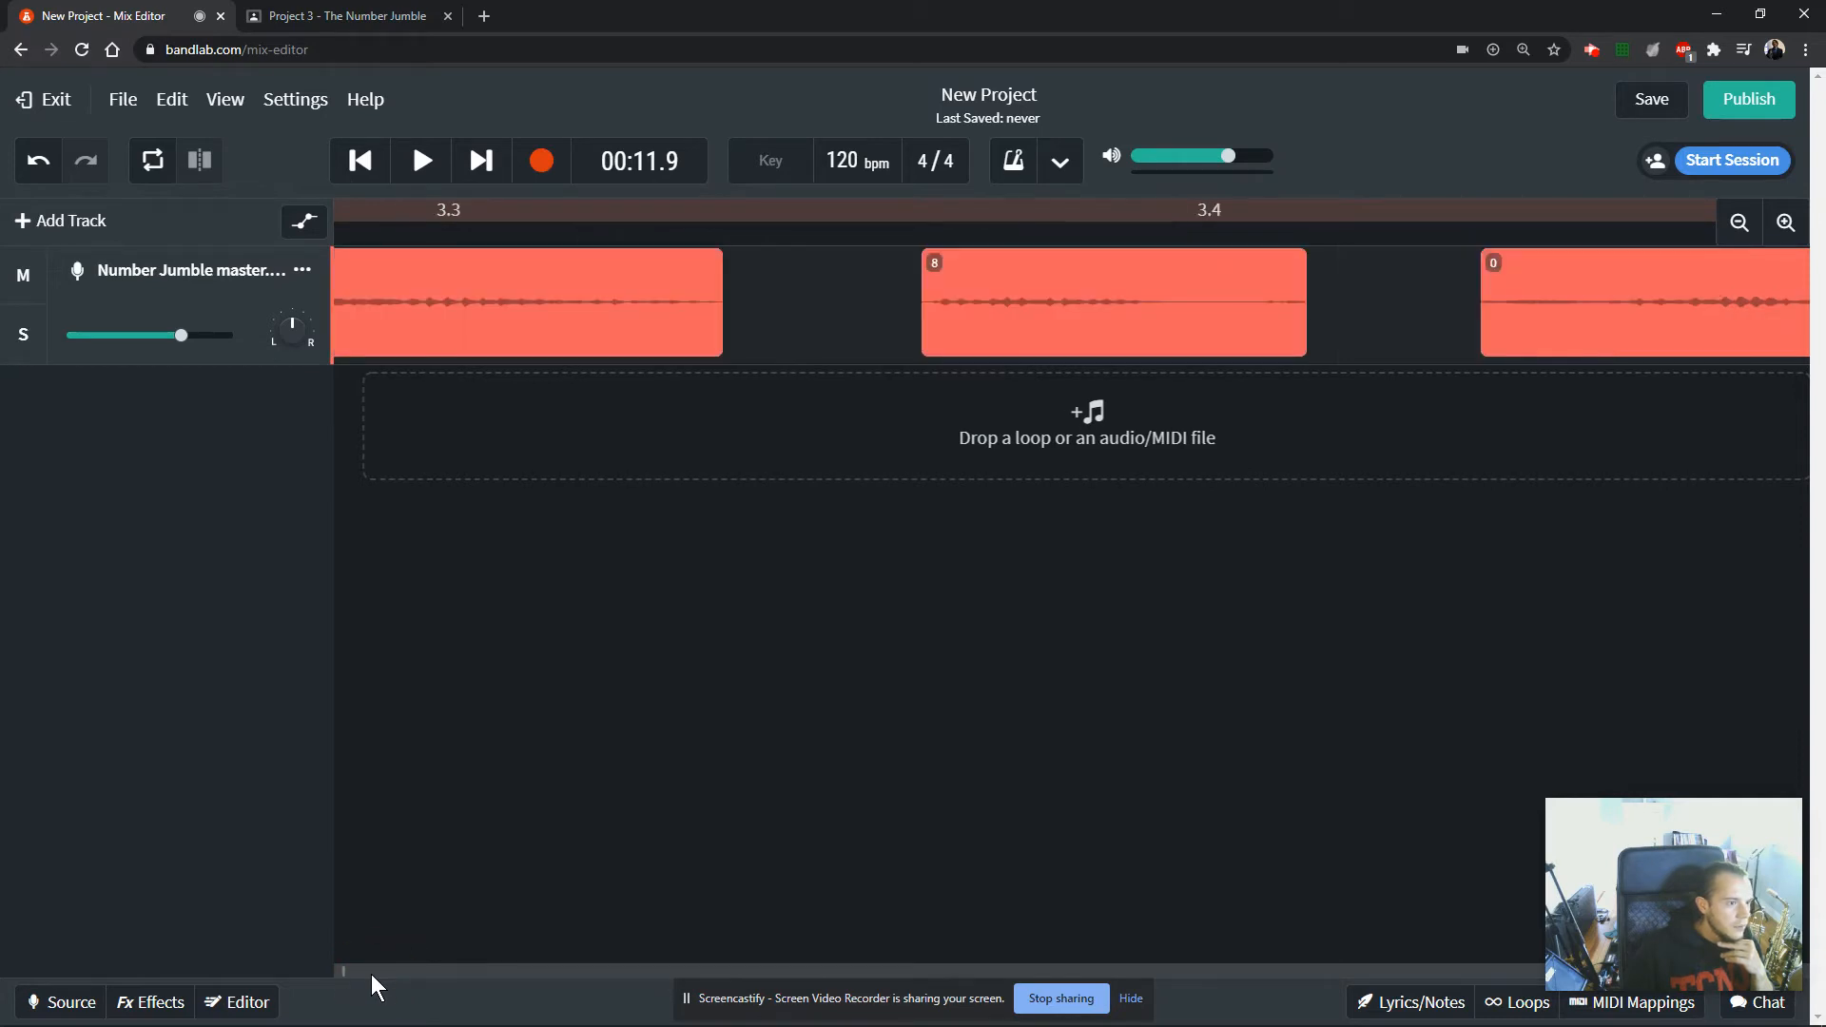
pyautogui.click(932, 332)
pyautogui.moveTo(893, 350); pyautogui.dragTo(945, 343)
pyautogui.click(667, 306)
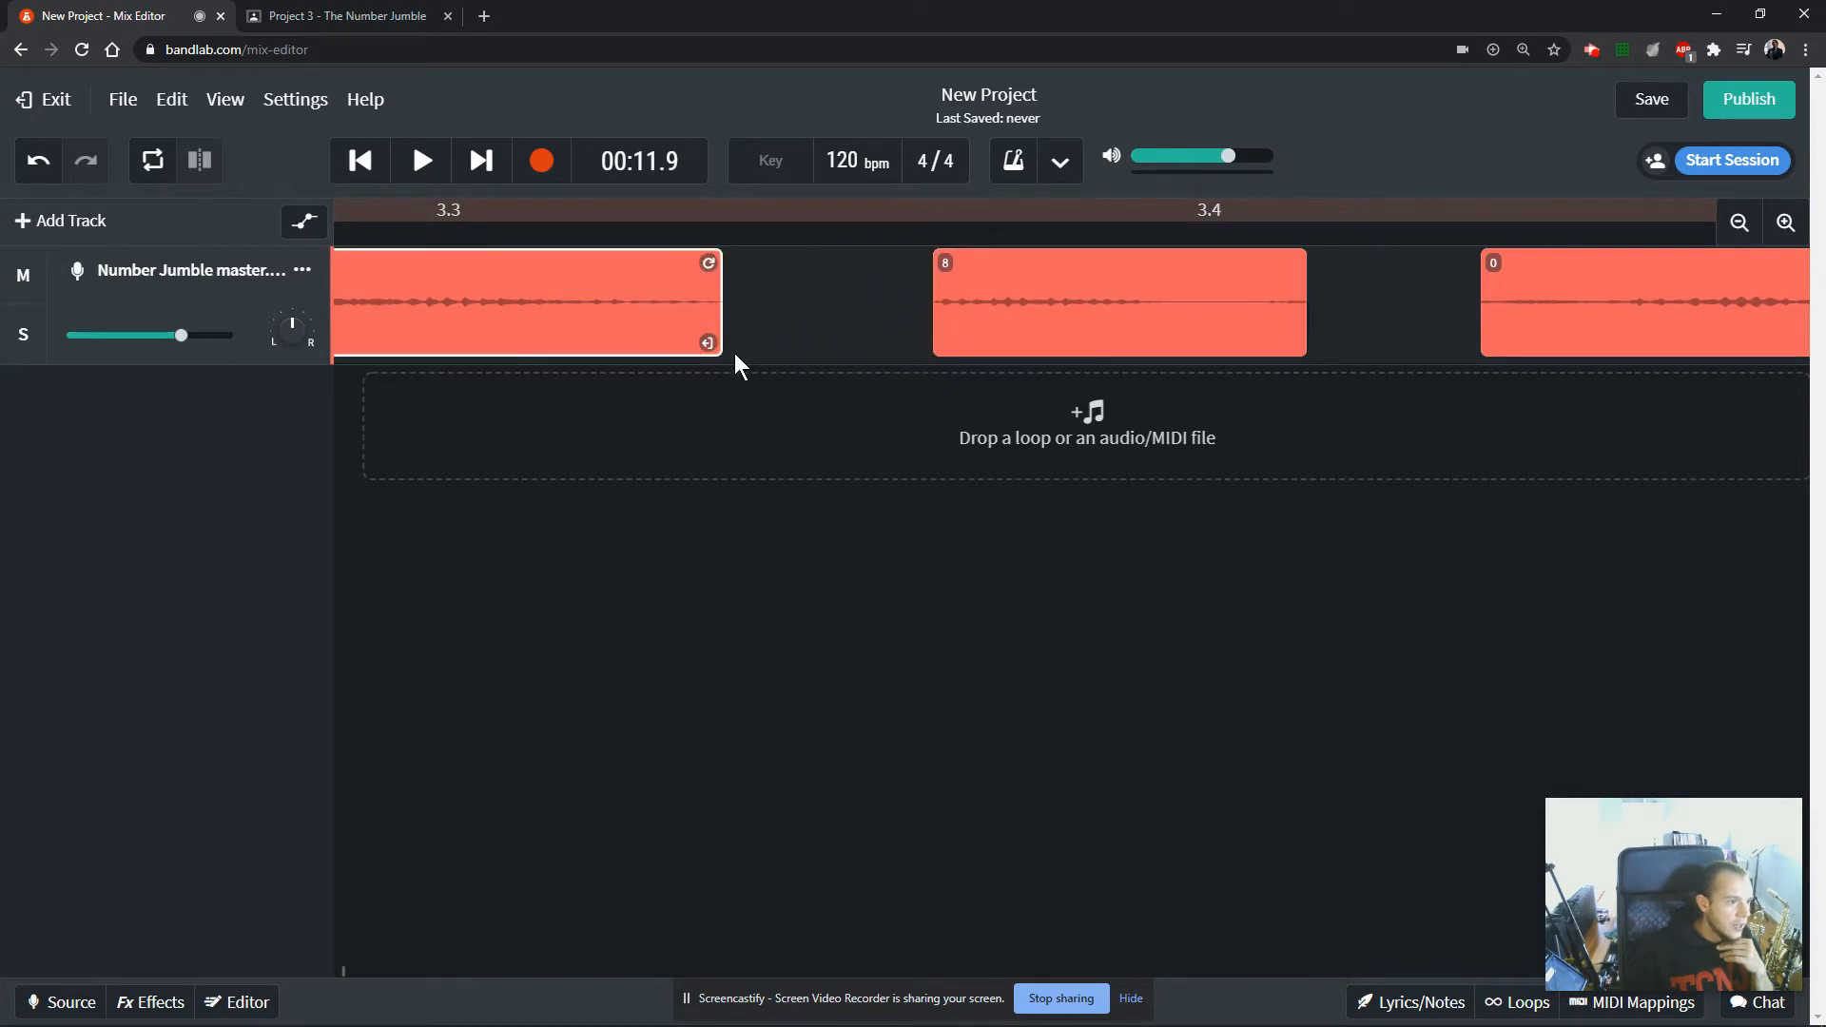
# Close the gaps on the track by moving clips 5, 8 and 0 next to clip 7, followed by clips 6, 2 and 4.
pyautogui.click(1732, 238)
pyautogui.click(1732, 238)
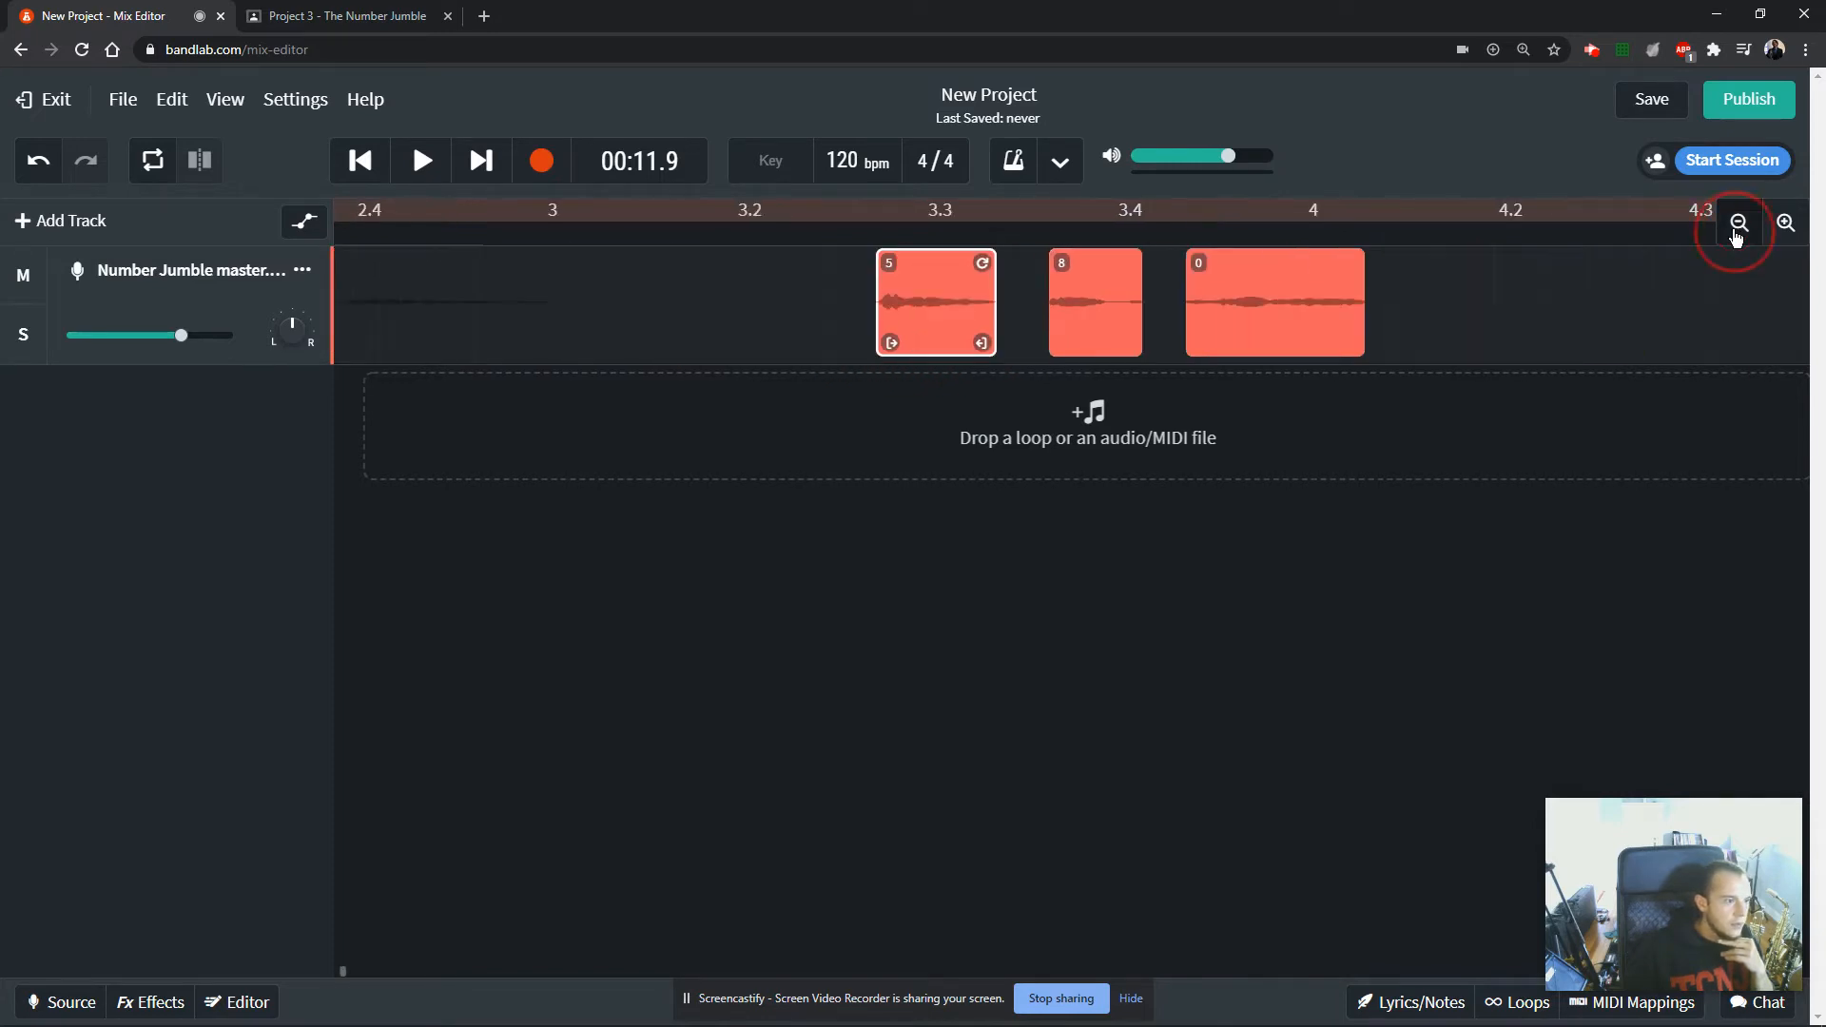
pyautogui.click(1734, 238)
pyautogui.click(1735, 238)
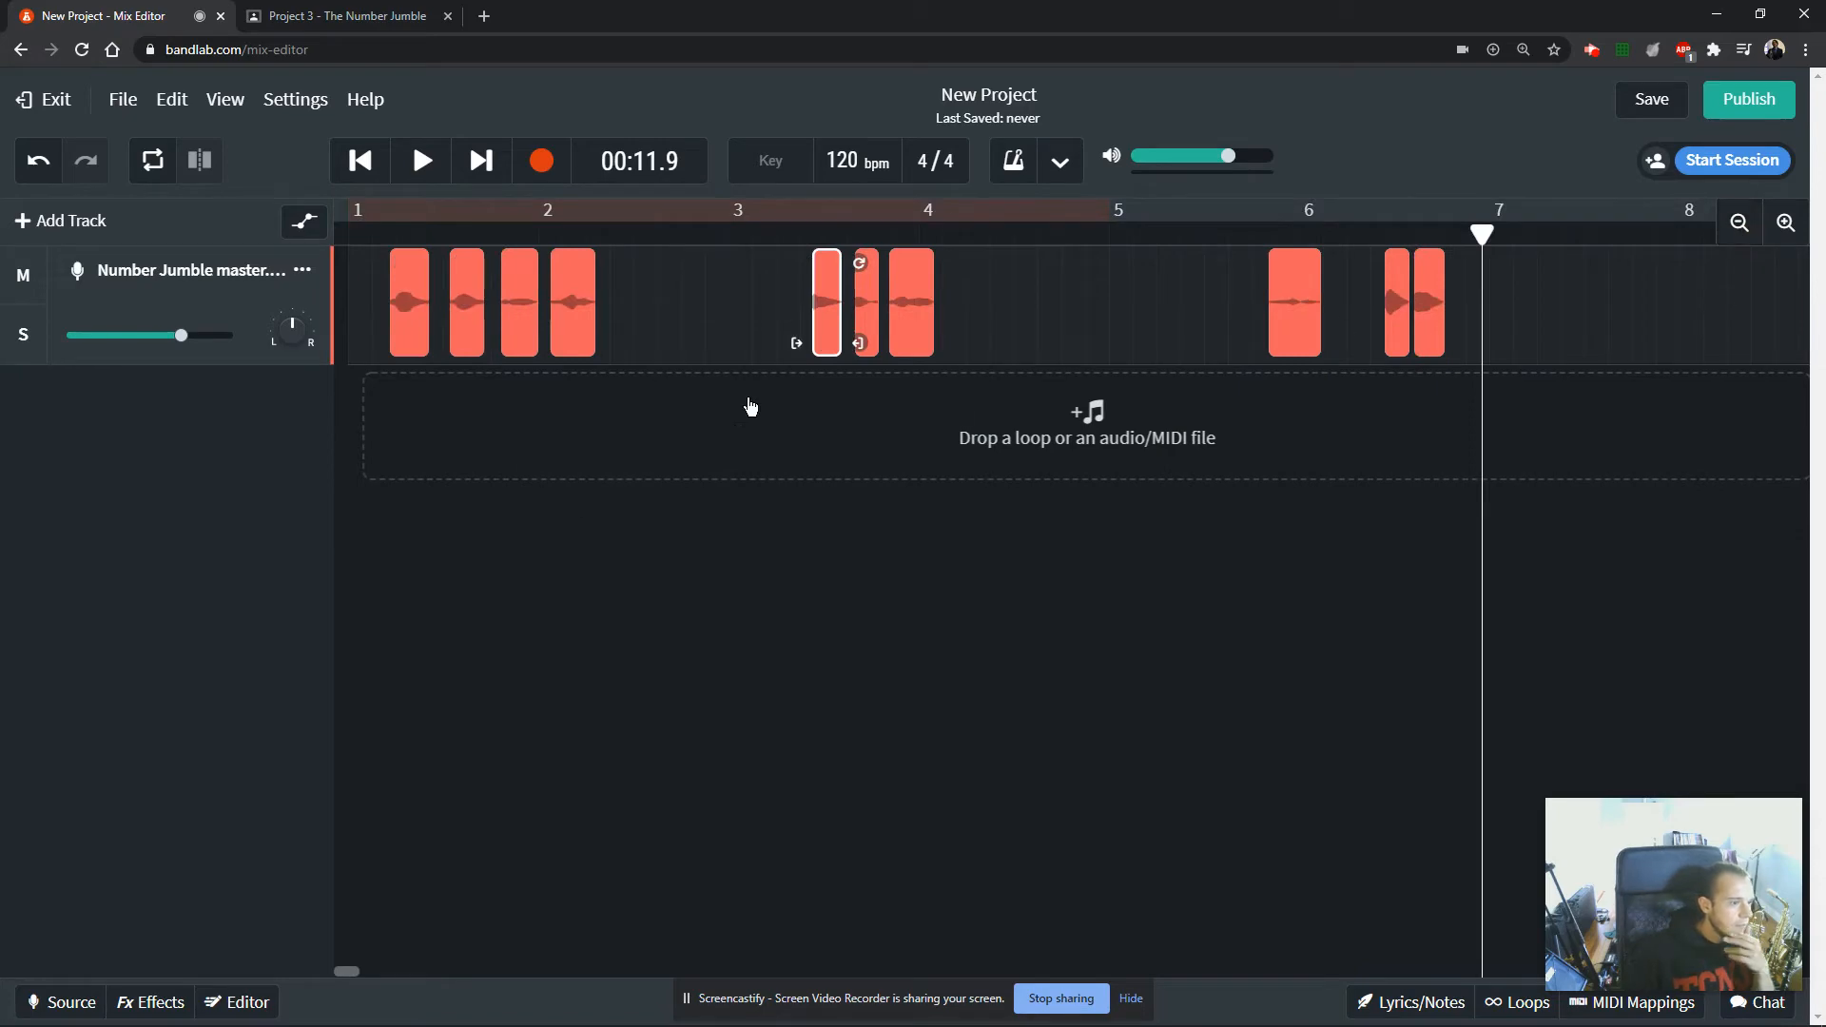
pyautogui.click(646, 414)
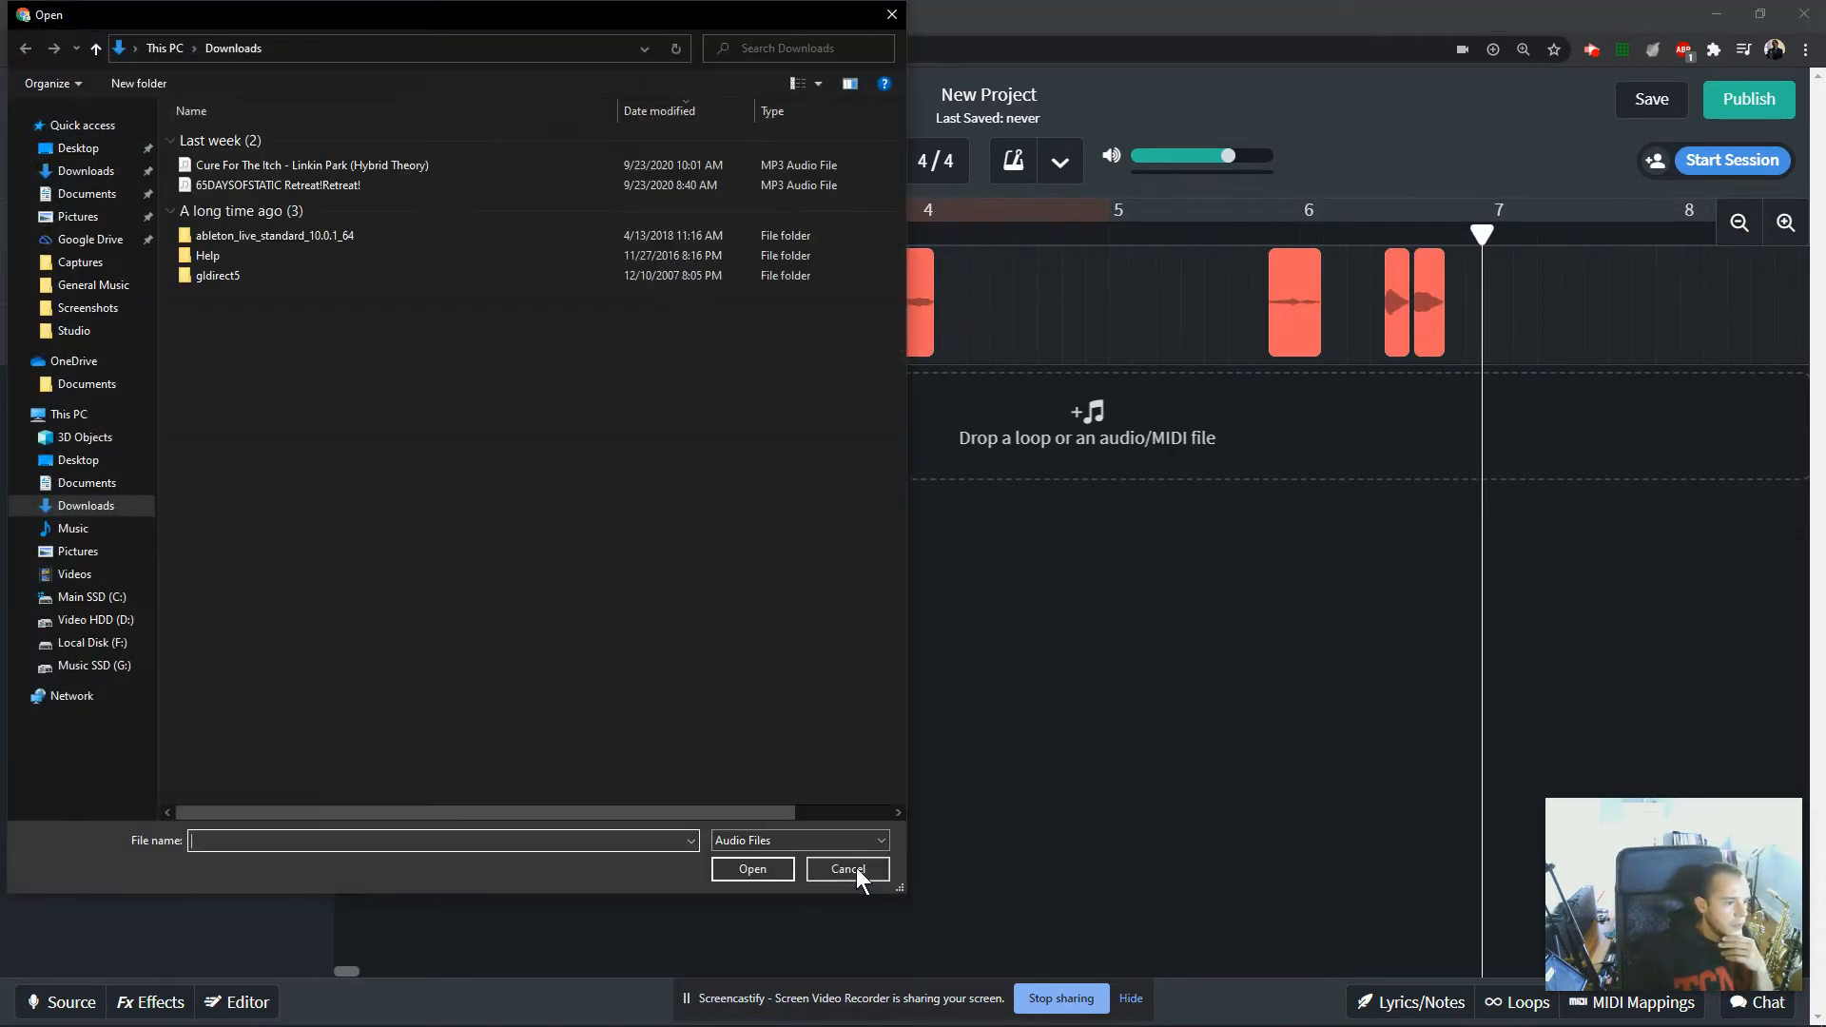
pyautogui.click(851, 867)
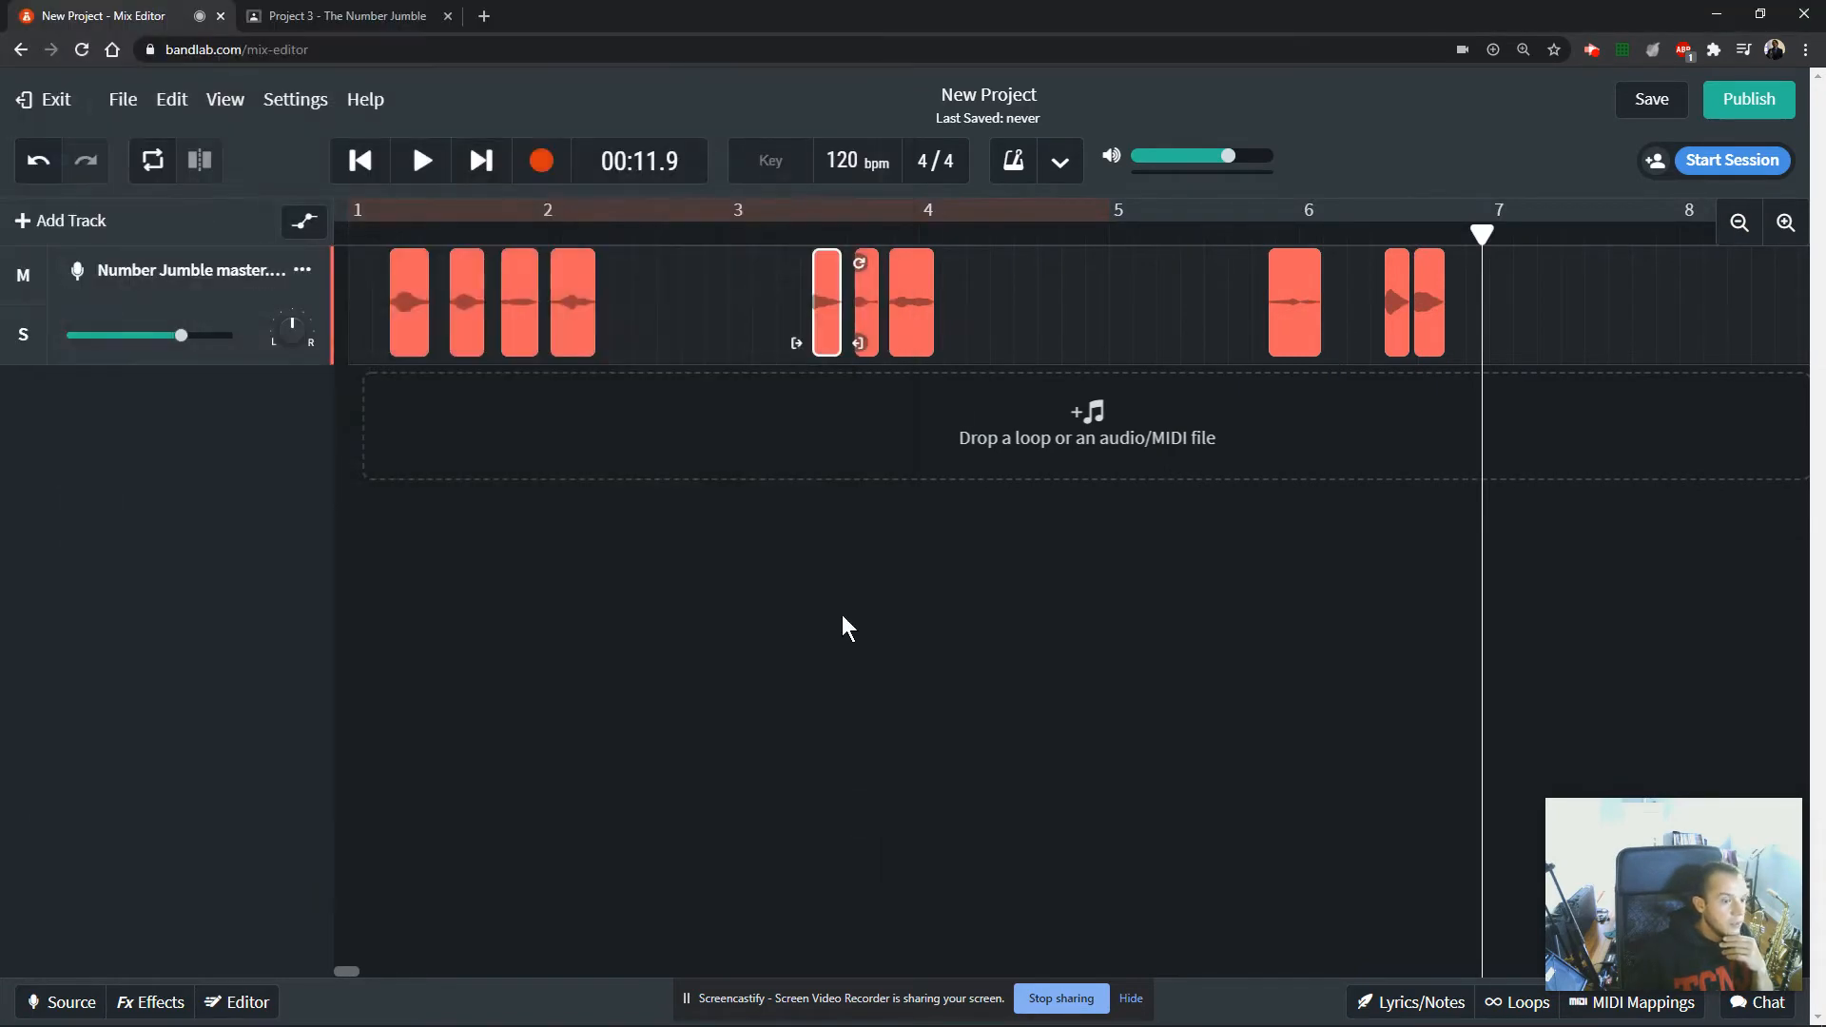
pyautogui.click(359, 160)
pyautogui.moveTo(784, 283); pyautogui.dragTo(704, 342)
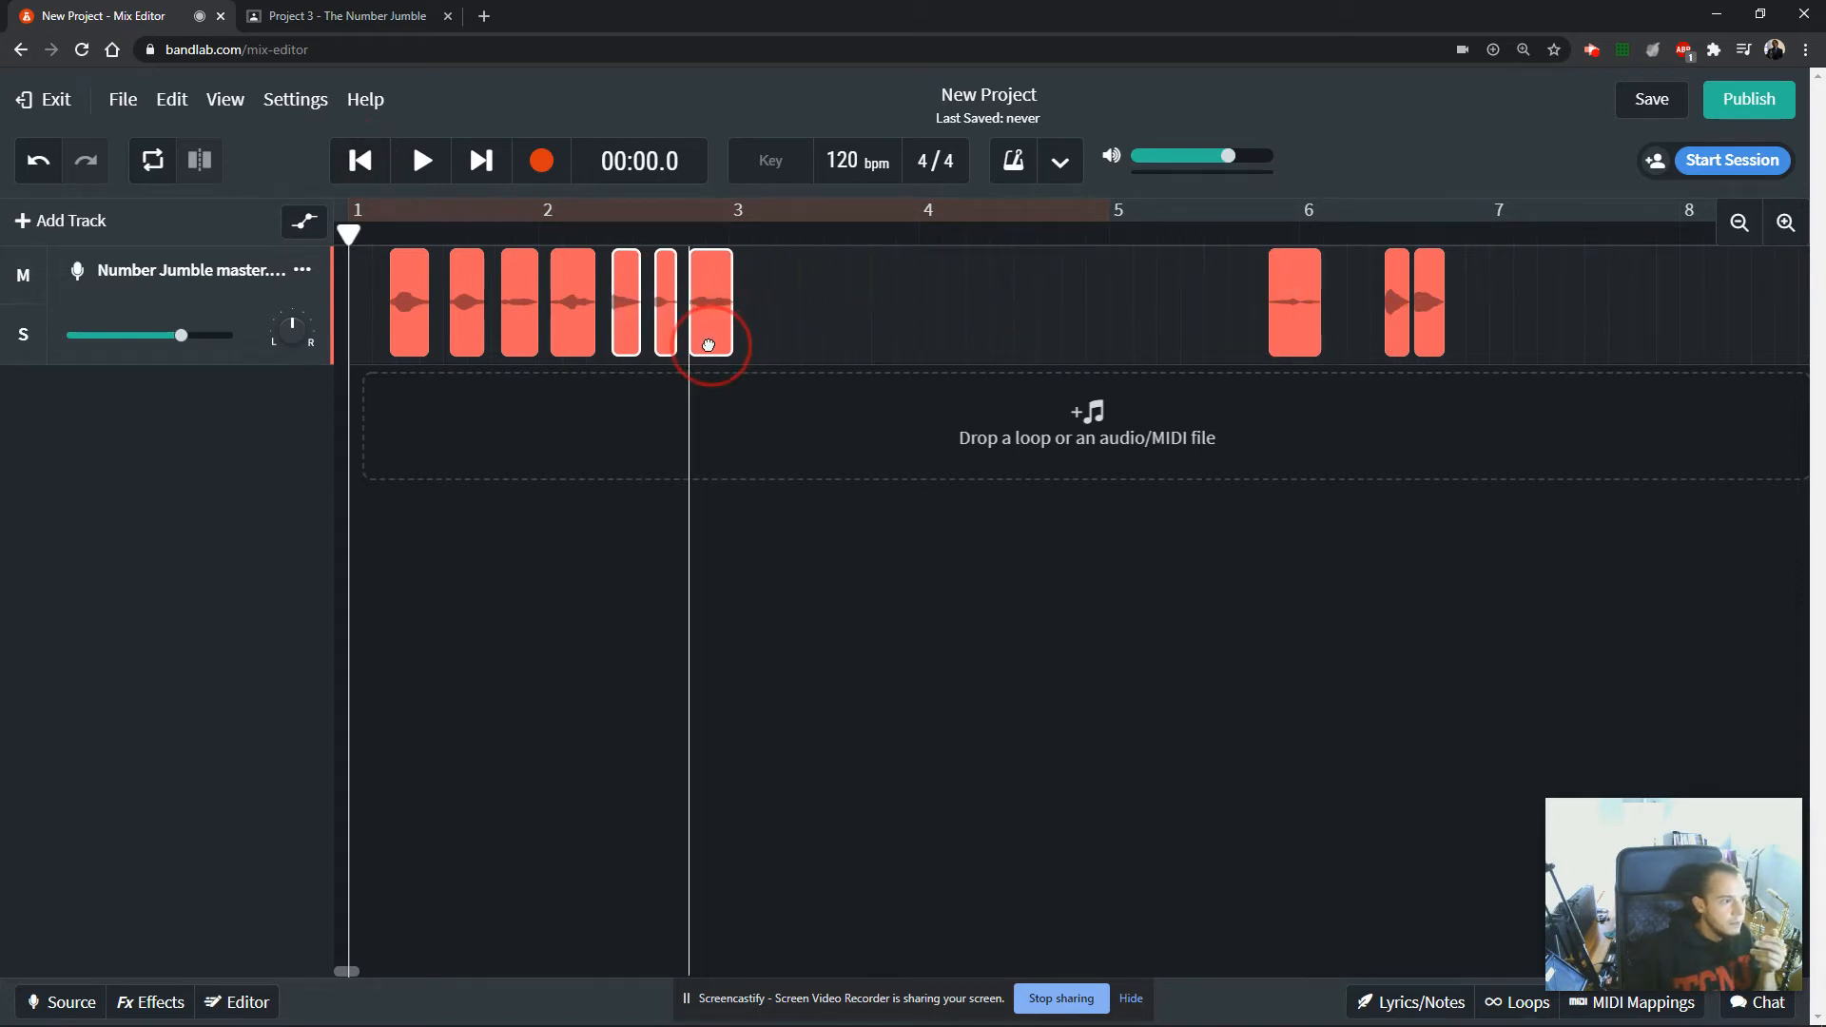
pyautogui.moveTo(1246, 257); pyautogui.dragTo(957, 316)
pyautogui.moveTo(904, 333); pyautogui.dragTo(851, 335)
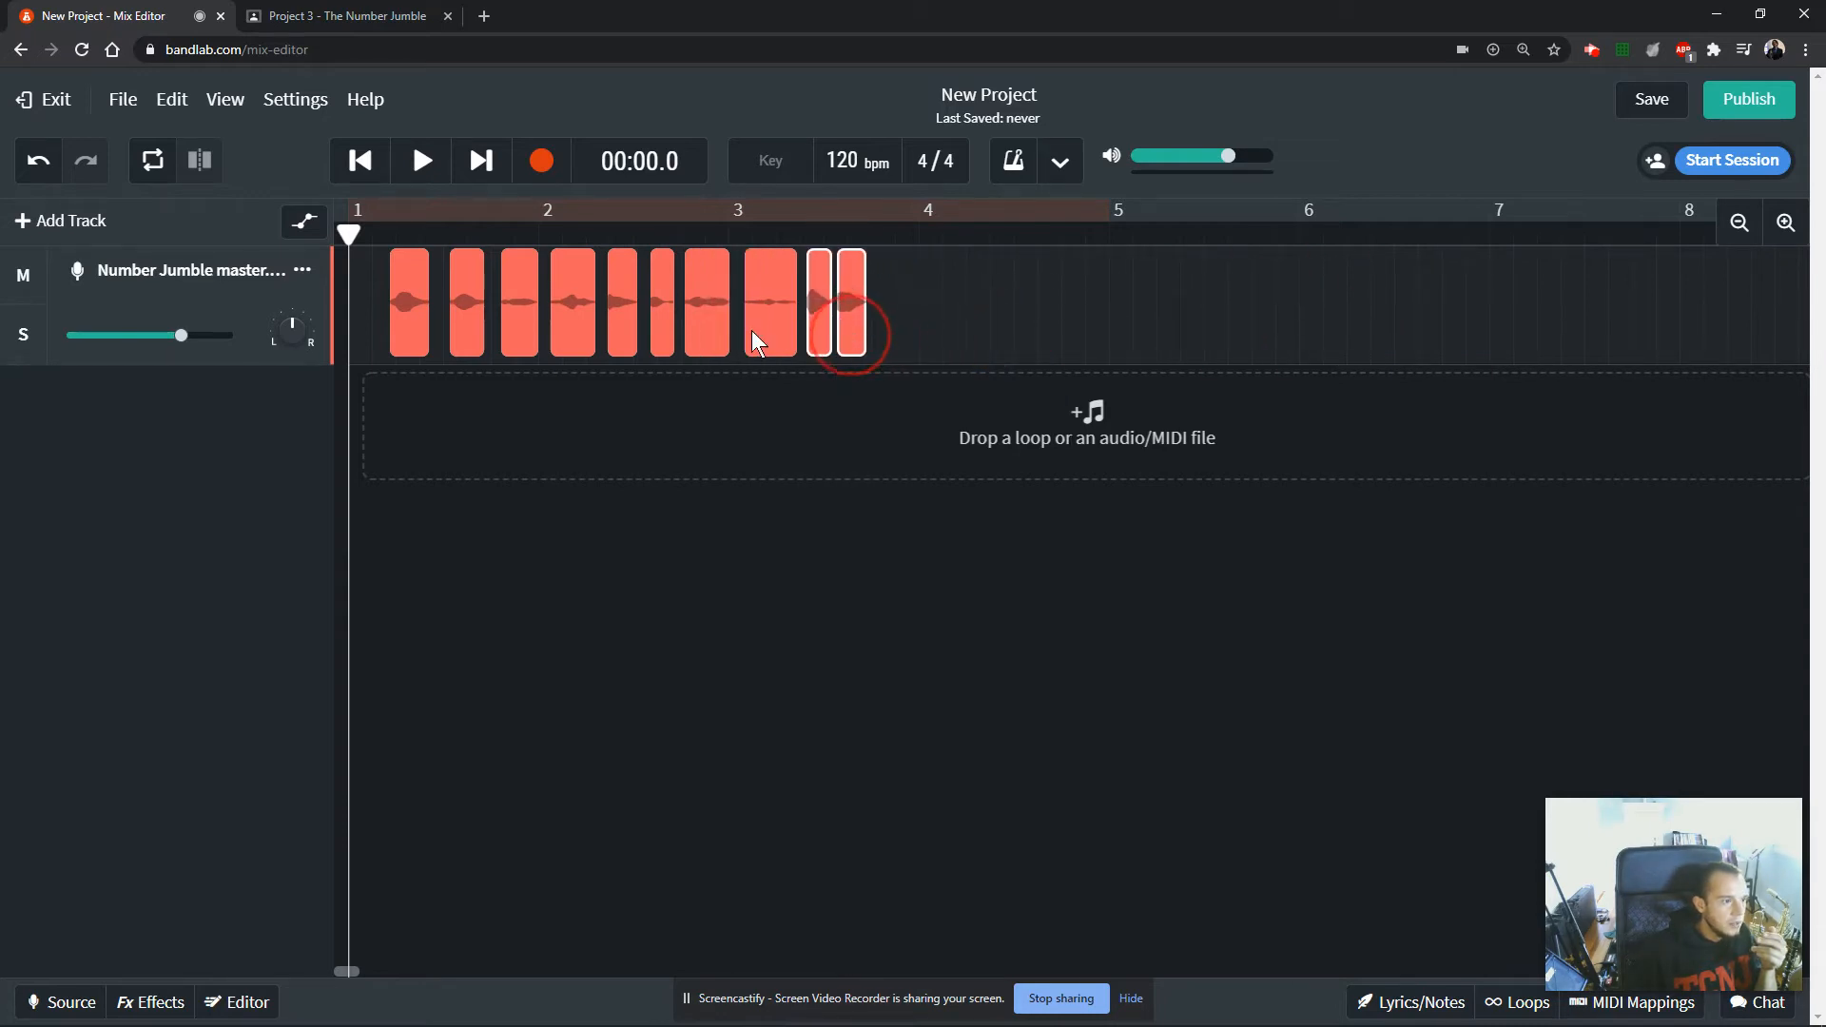
# Add a new Voice/Mic track and move clip 0 onto it at the start of bar 1.
pyautogui.click(394, 235)
pyautogui.click(1785, 222)
pyautogui.click(1785, 223)
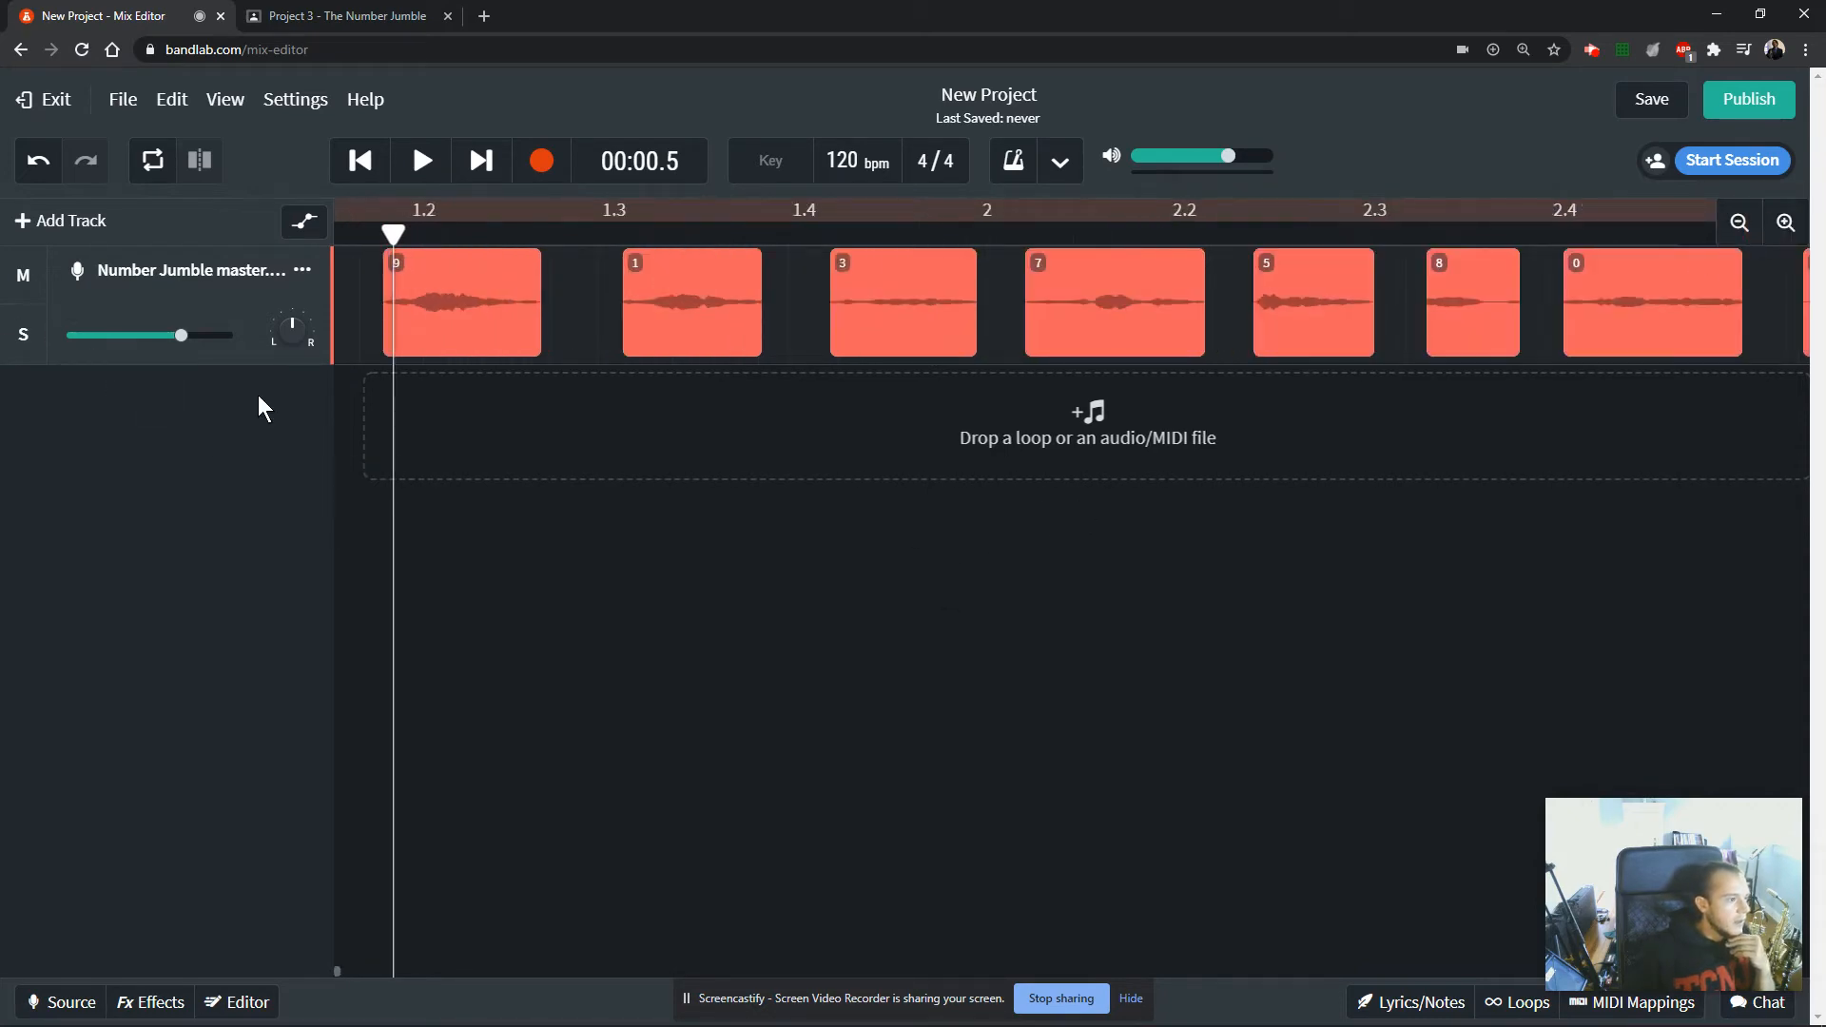
pyautogui.click(40, 225)
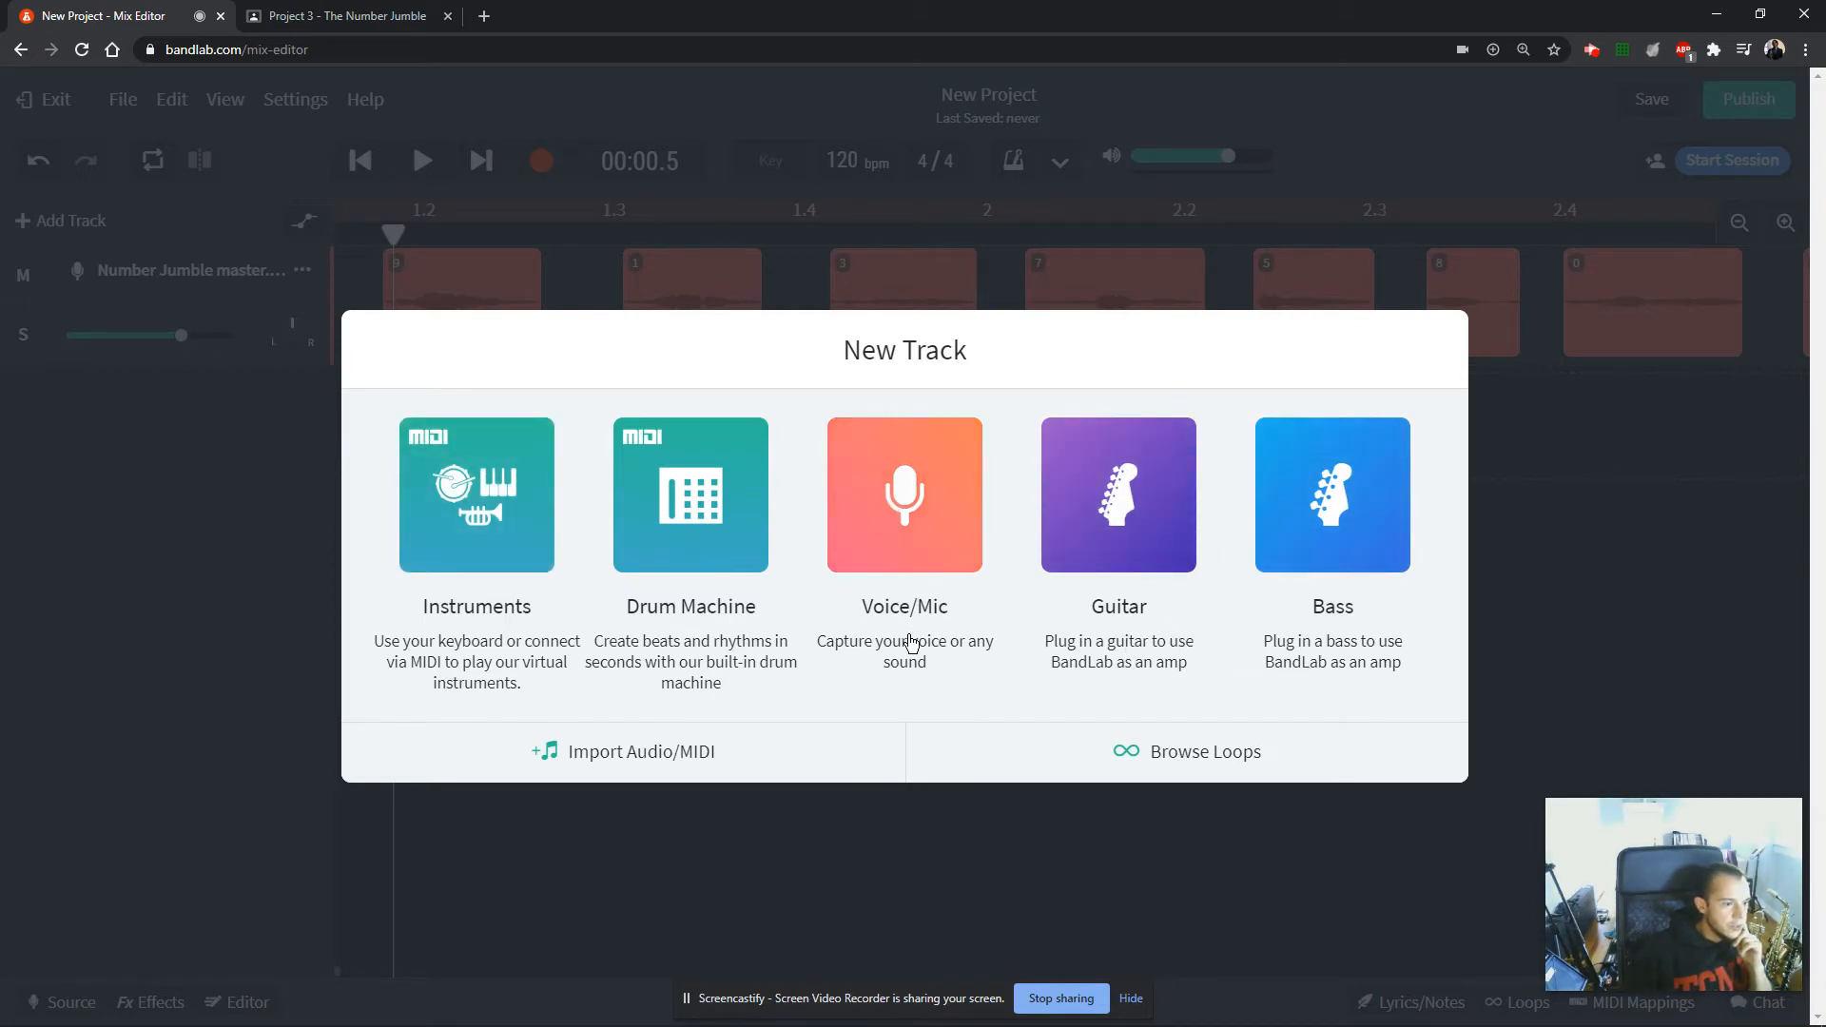
pyautogui.click(904, 534)
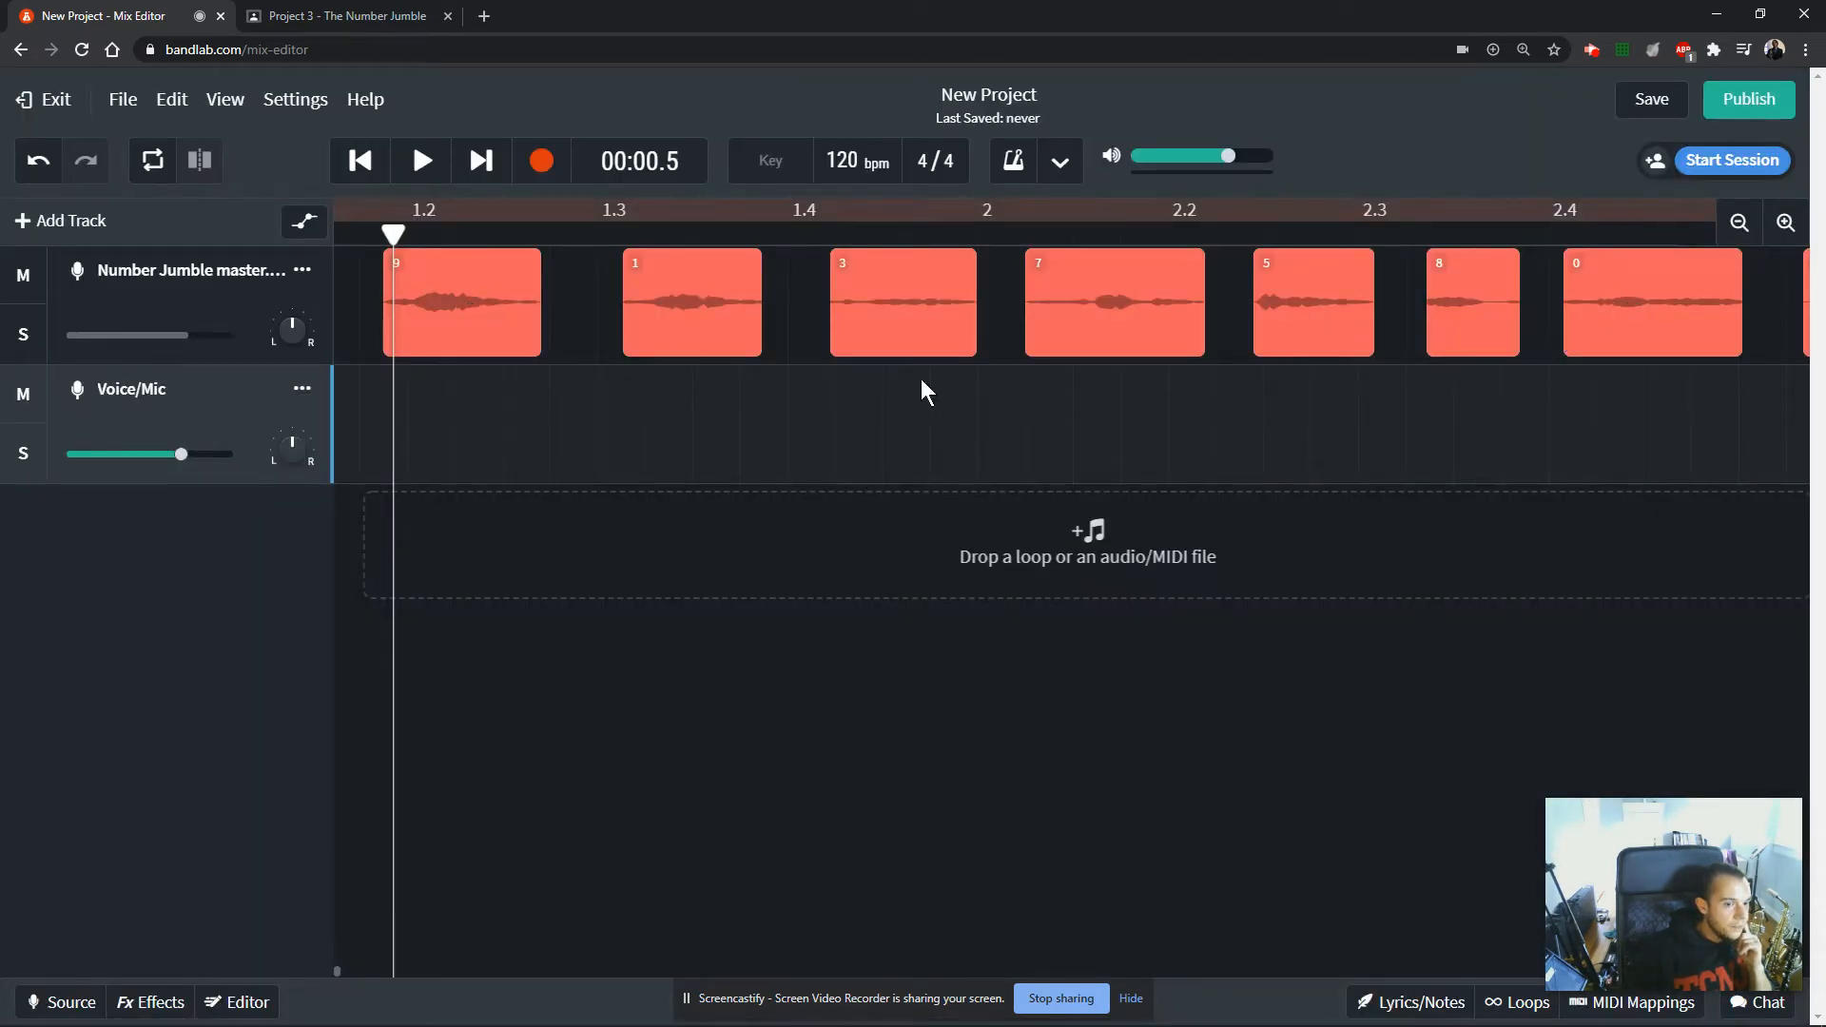
pyautogui.moveTo(1633, 307); pyautogui.dragTo(319, 459)
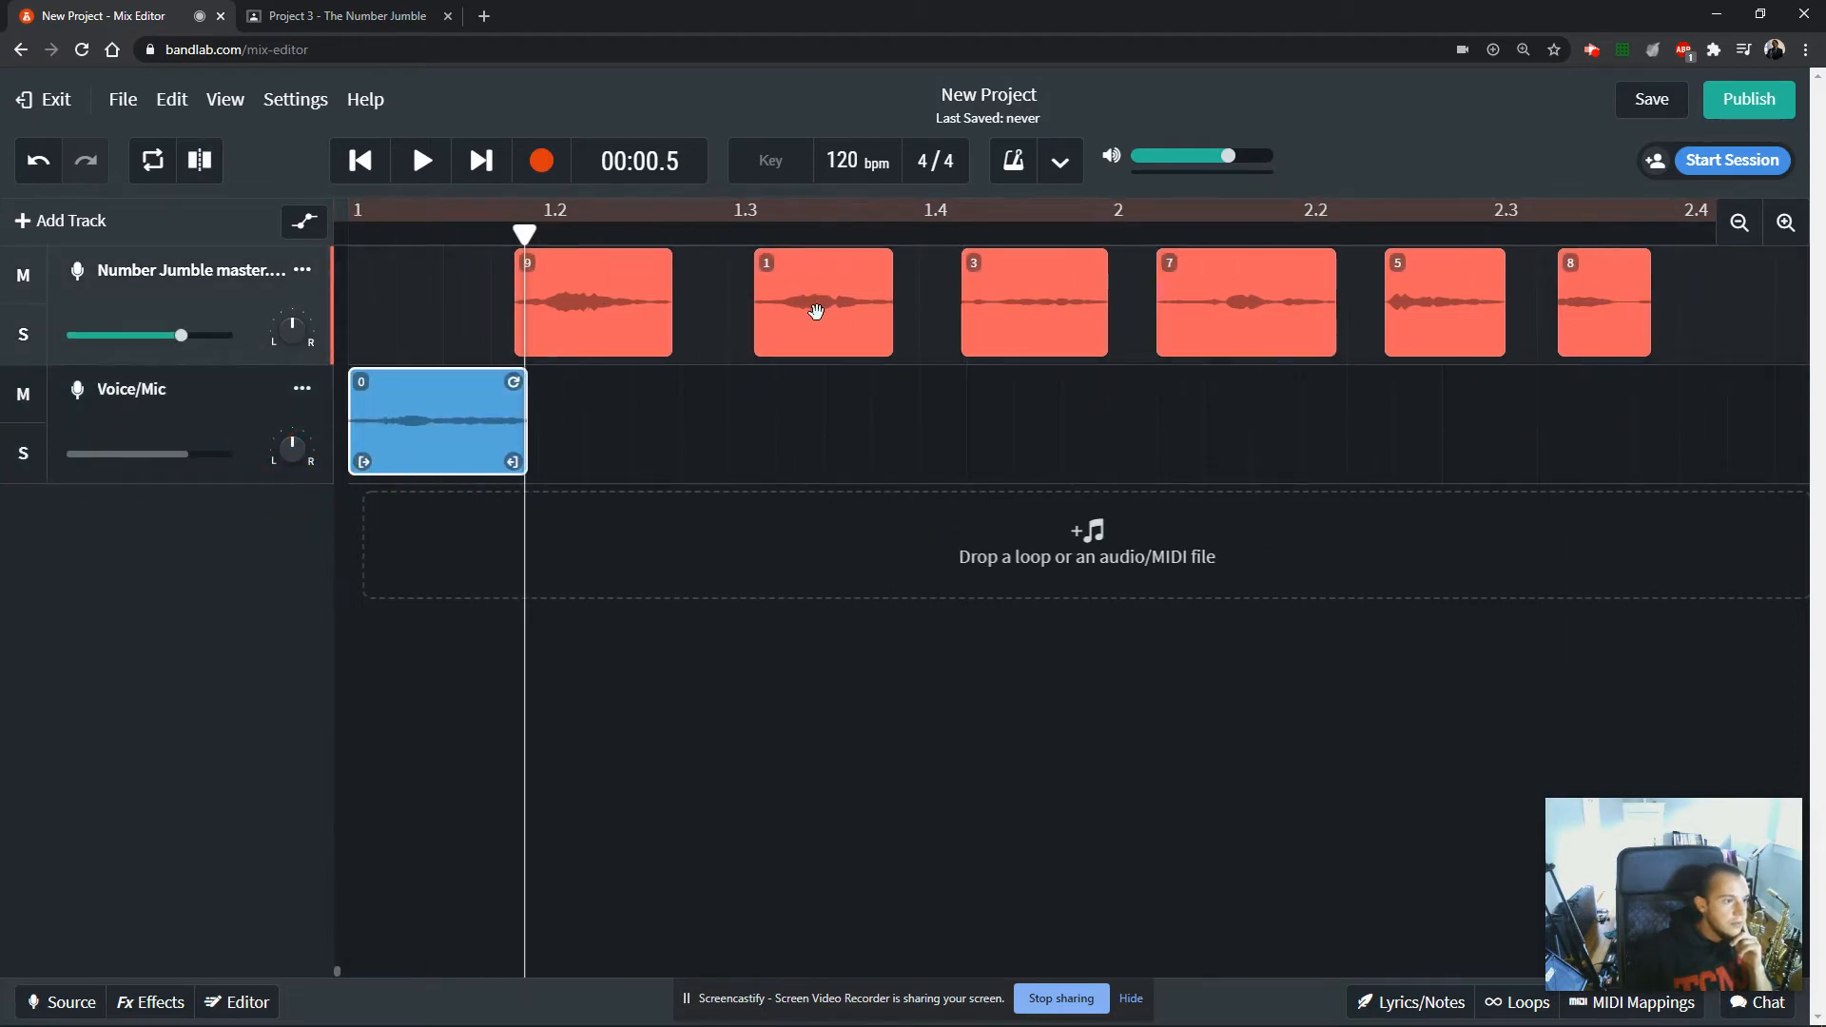
# Nudge clip 1 slightly earlier, turn Snap to Grid back on and test it by moving clip 0.
pyautogui.moveTo(815, 306)
pyautogui.mouseDown()
pyautogui.moveTo(653, 481)
pyautogui.moveTo(619, 481)
pyautogui.moveTo(746, 306)
pyautogui.moveTo(803, 306)
pyautogui.mouseUp()
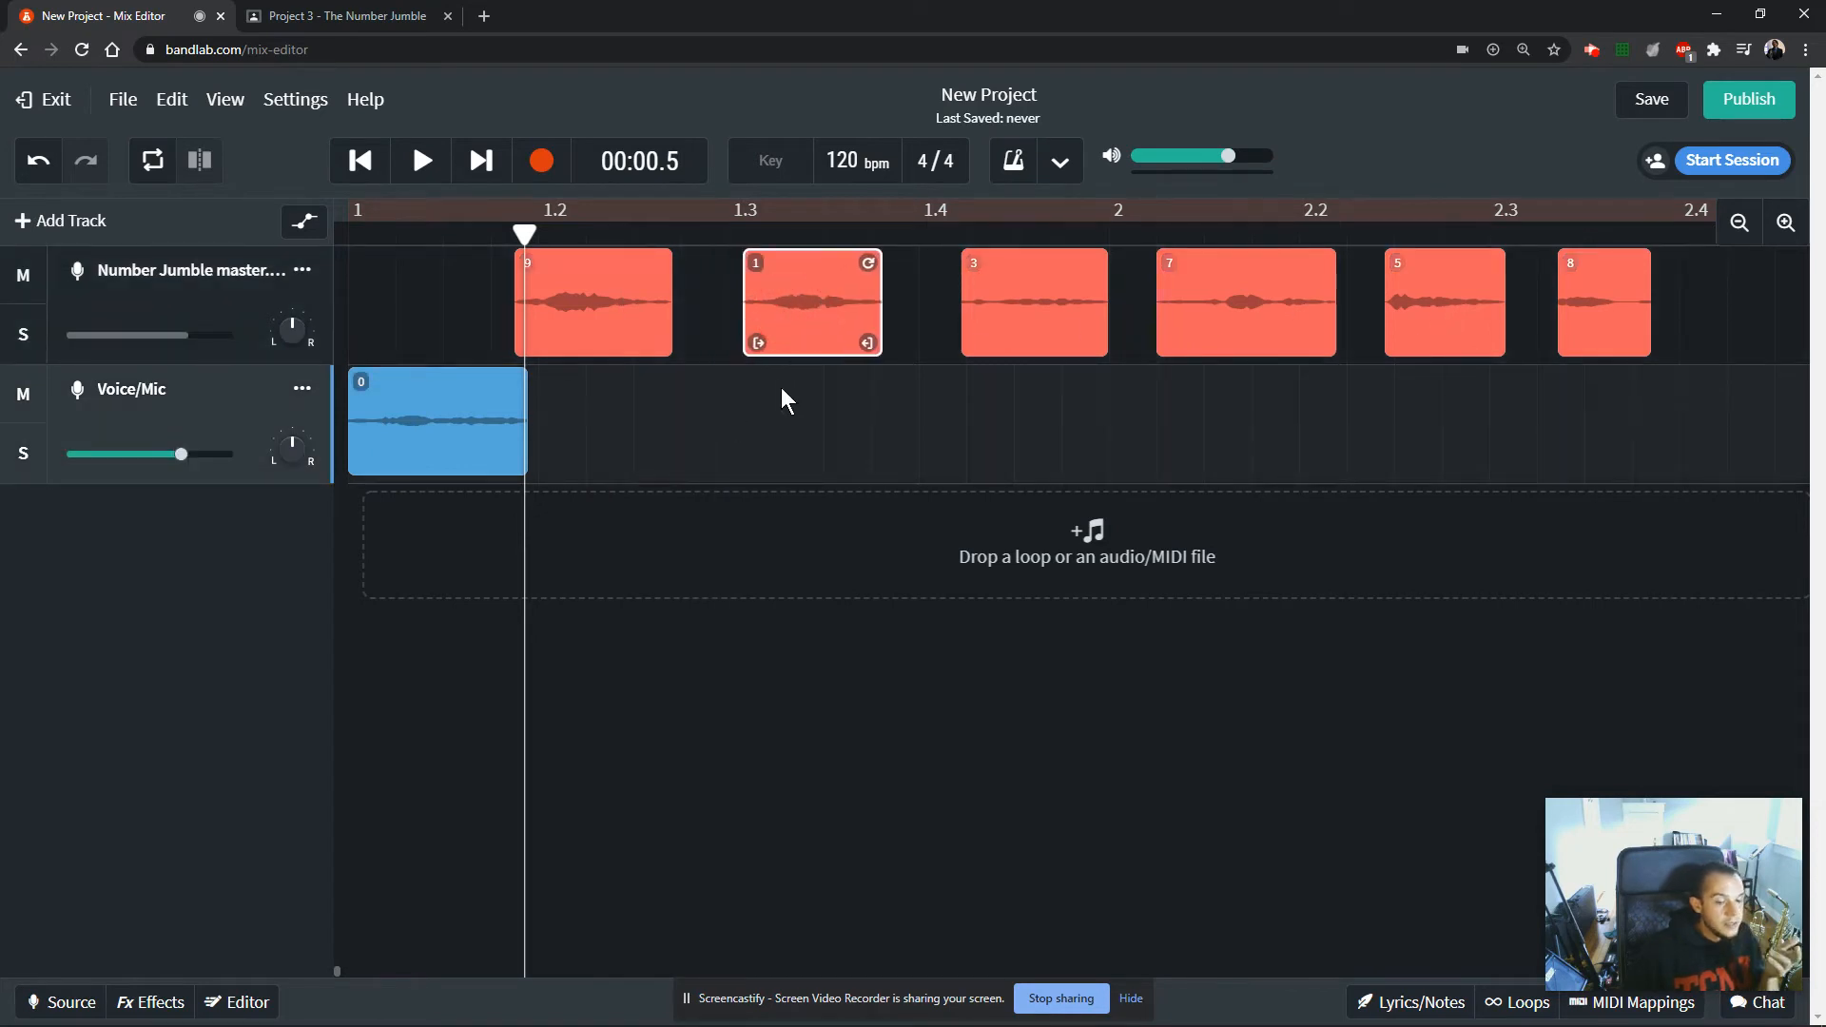
pyautogui.moveTo(449, 438); pyautogui.dragTo(373, 447)
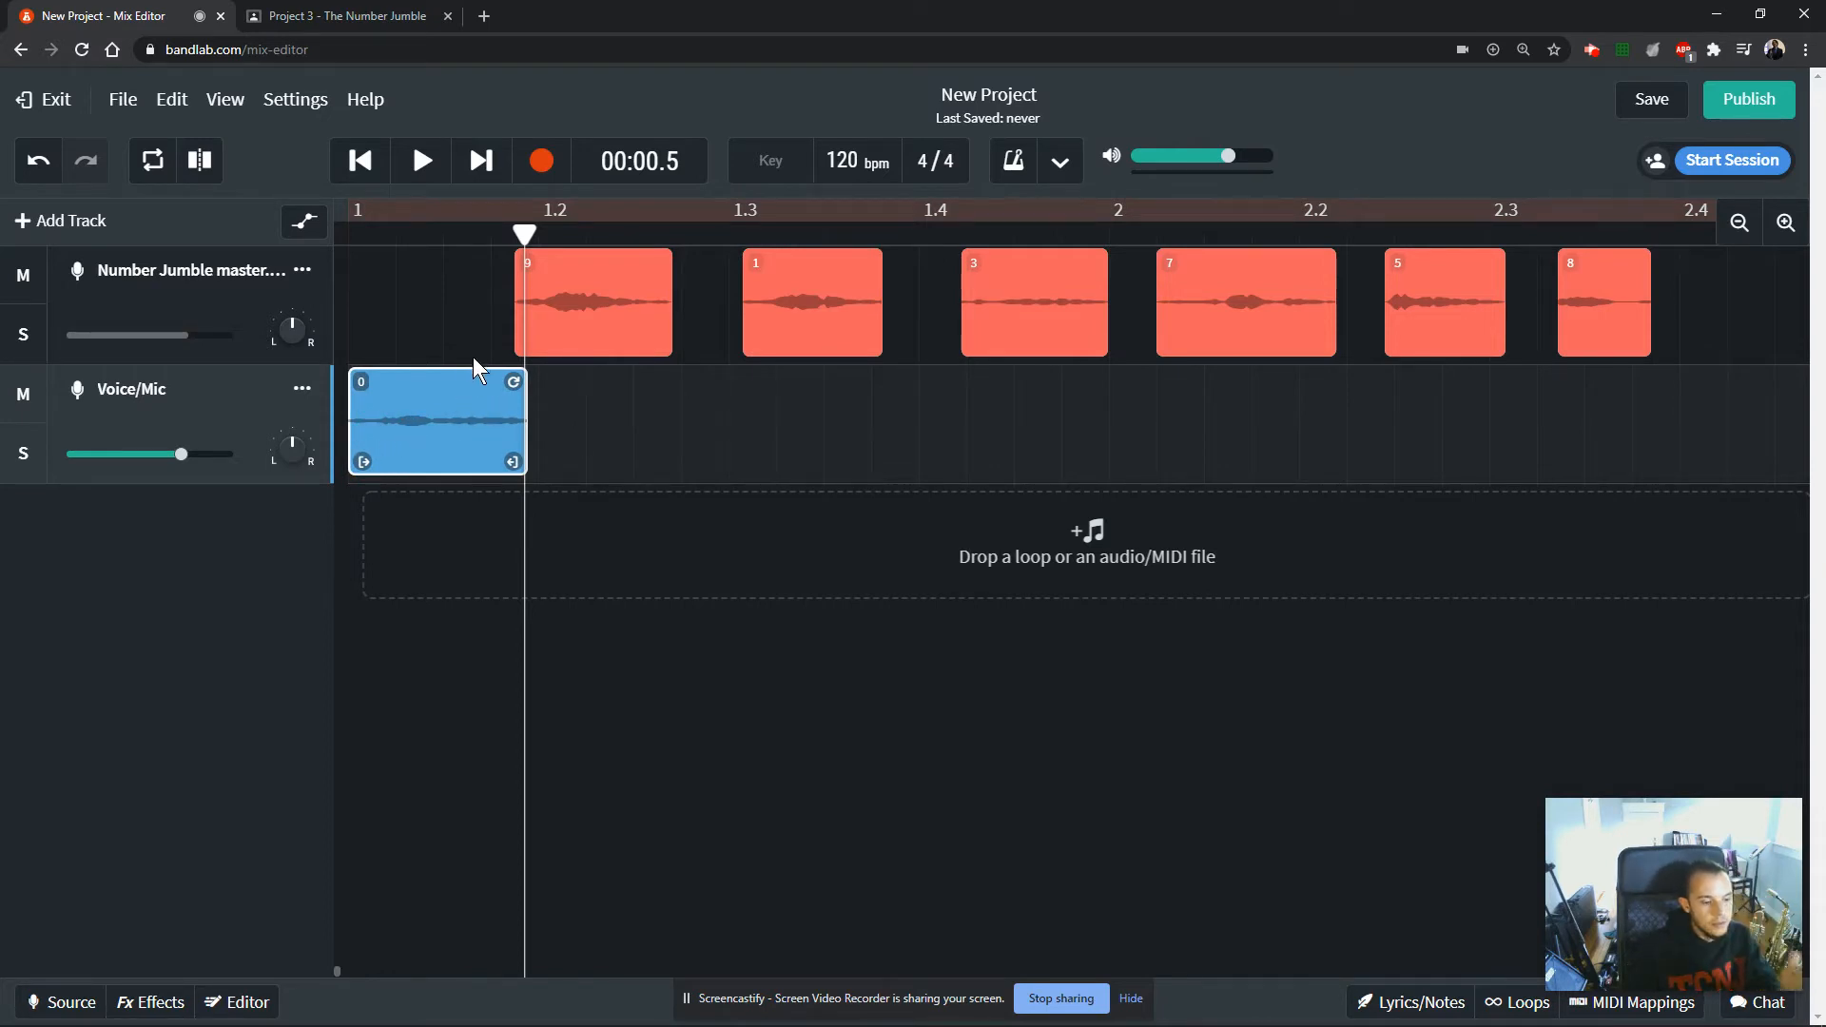
pyautogui.click(227, 100)
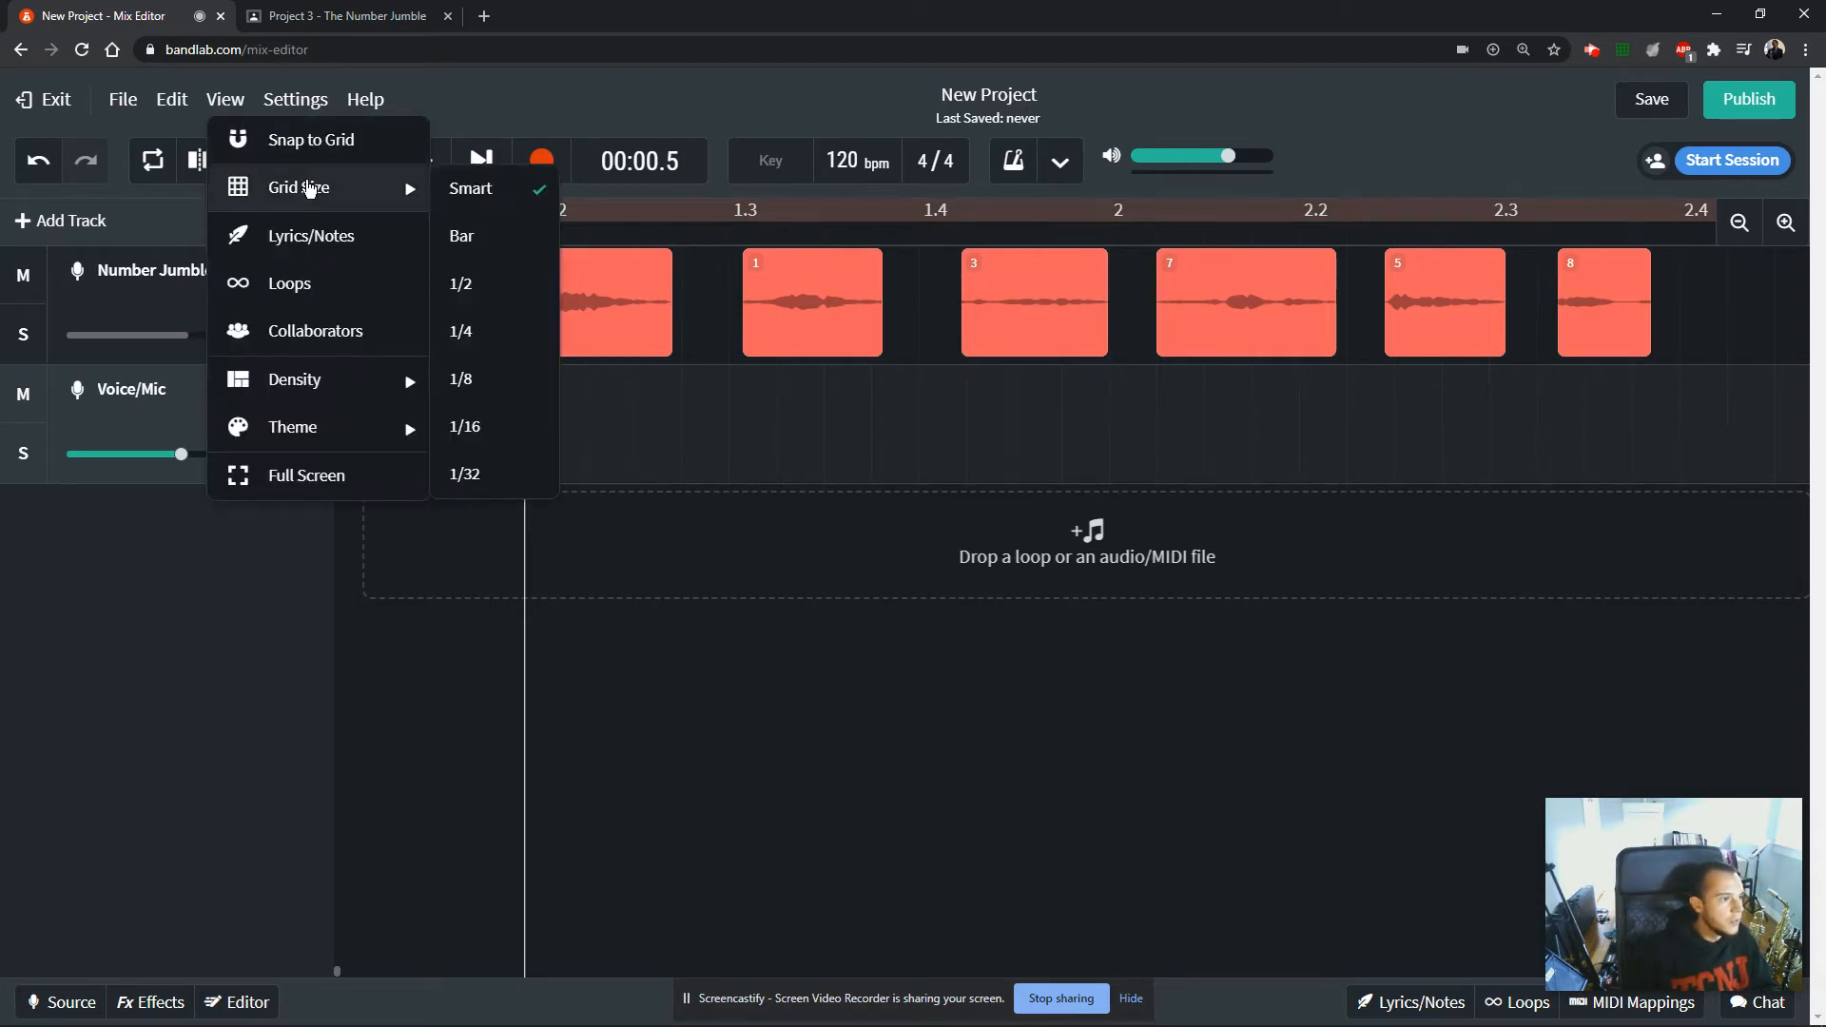
pyautogui.click(318, 144)
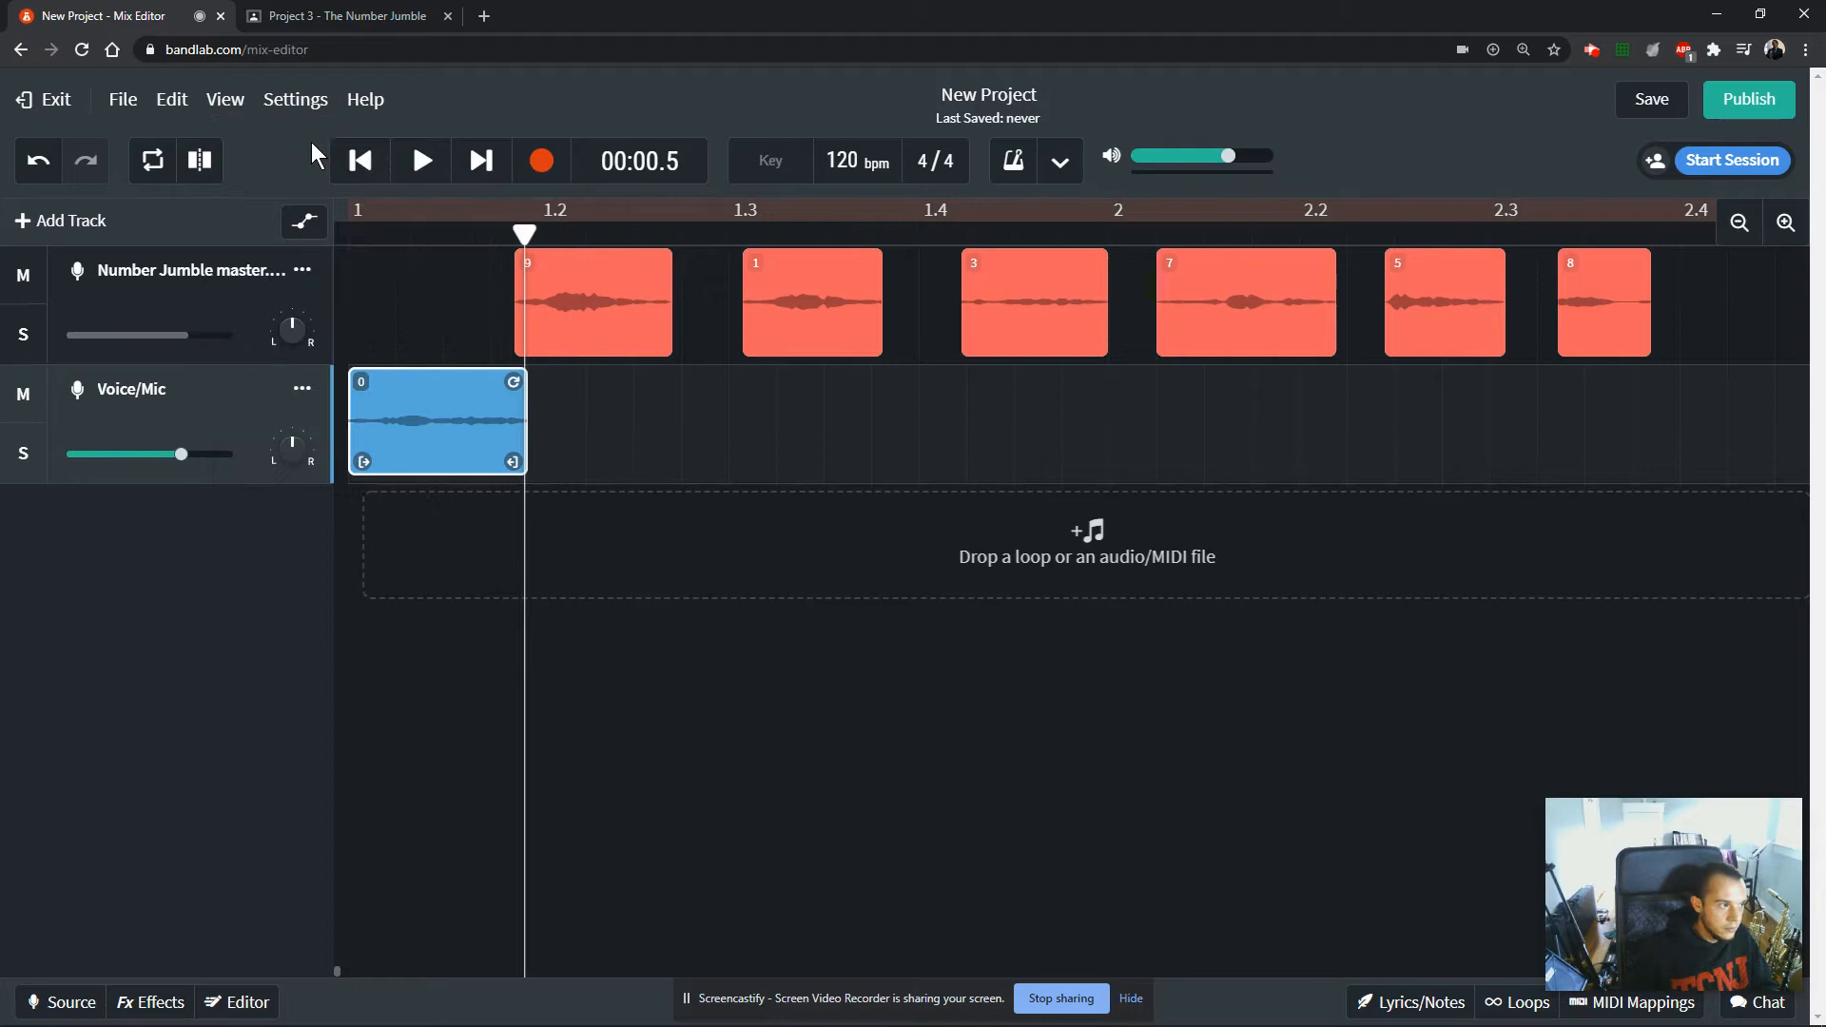
pyautogui.click(225, 99)
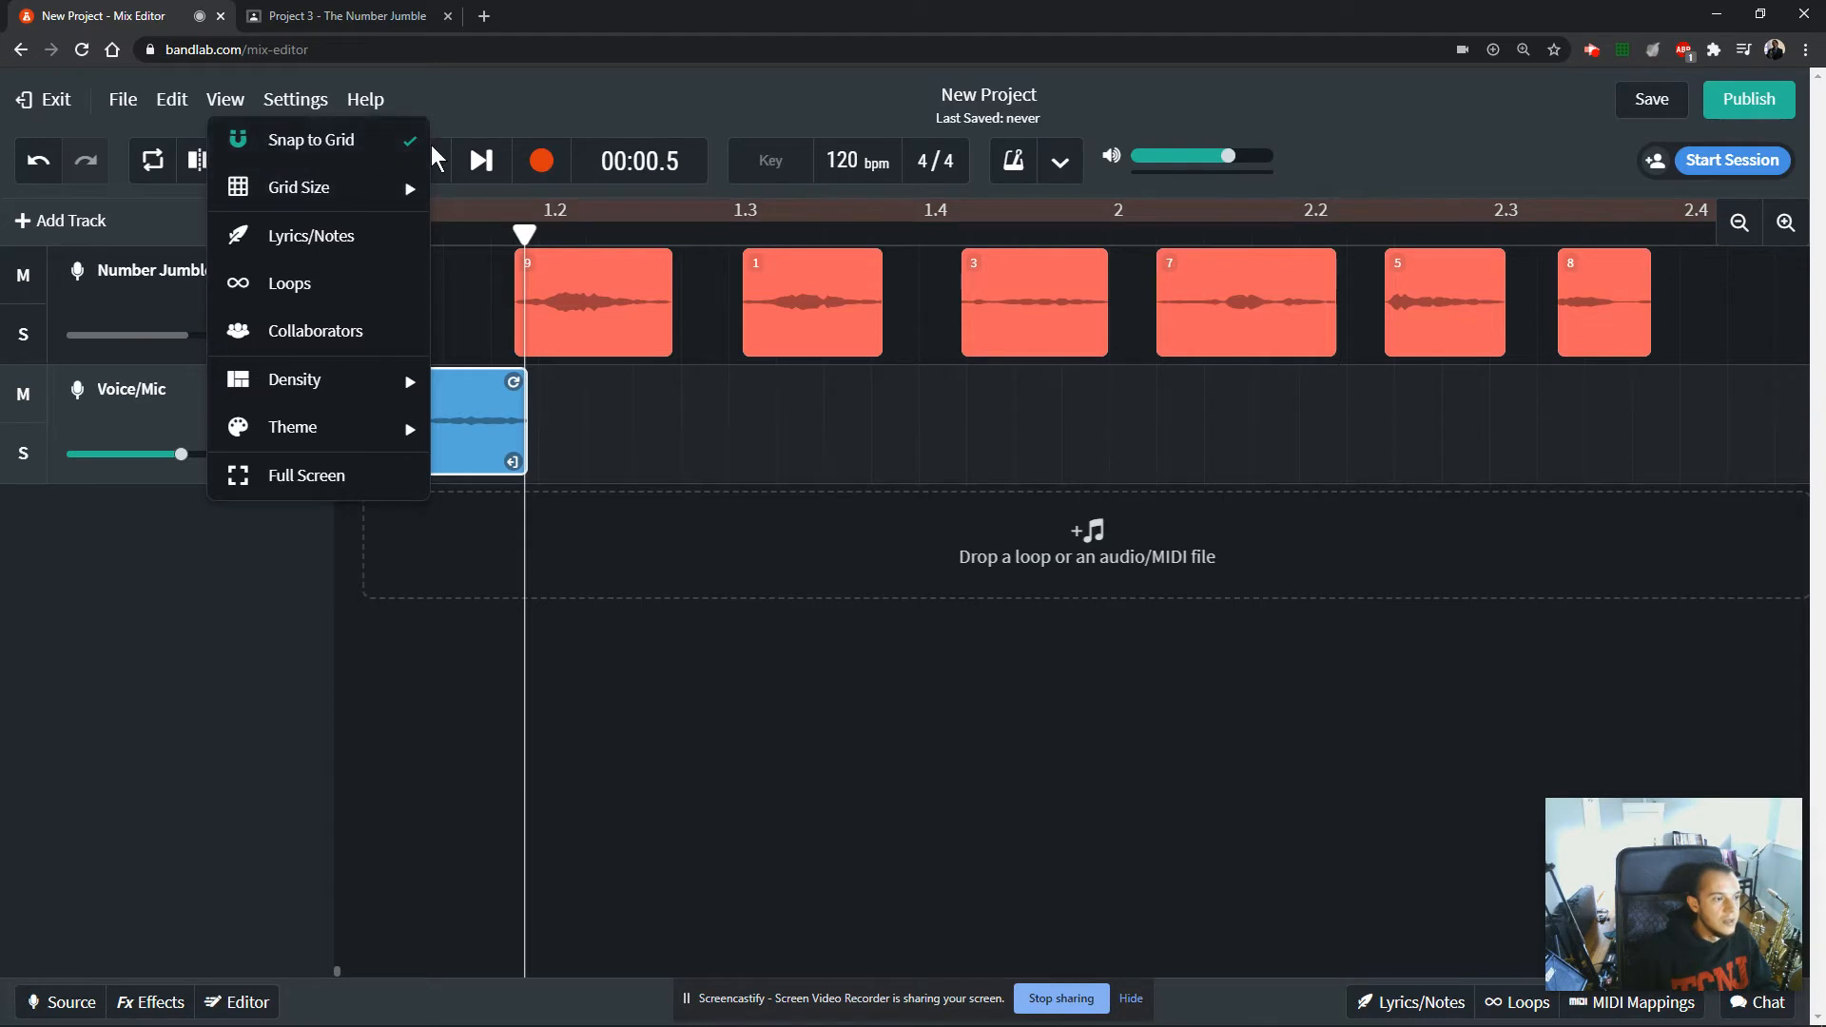
pyautogui.moveTo(482, 435); pyautogui.dragTo(437, 425)
# Set the grid size to 1/4 and look over the other grid size options.
pyautogui.click(225, 100)
pyautogui.moveTo(333, 187)
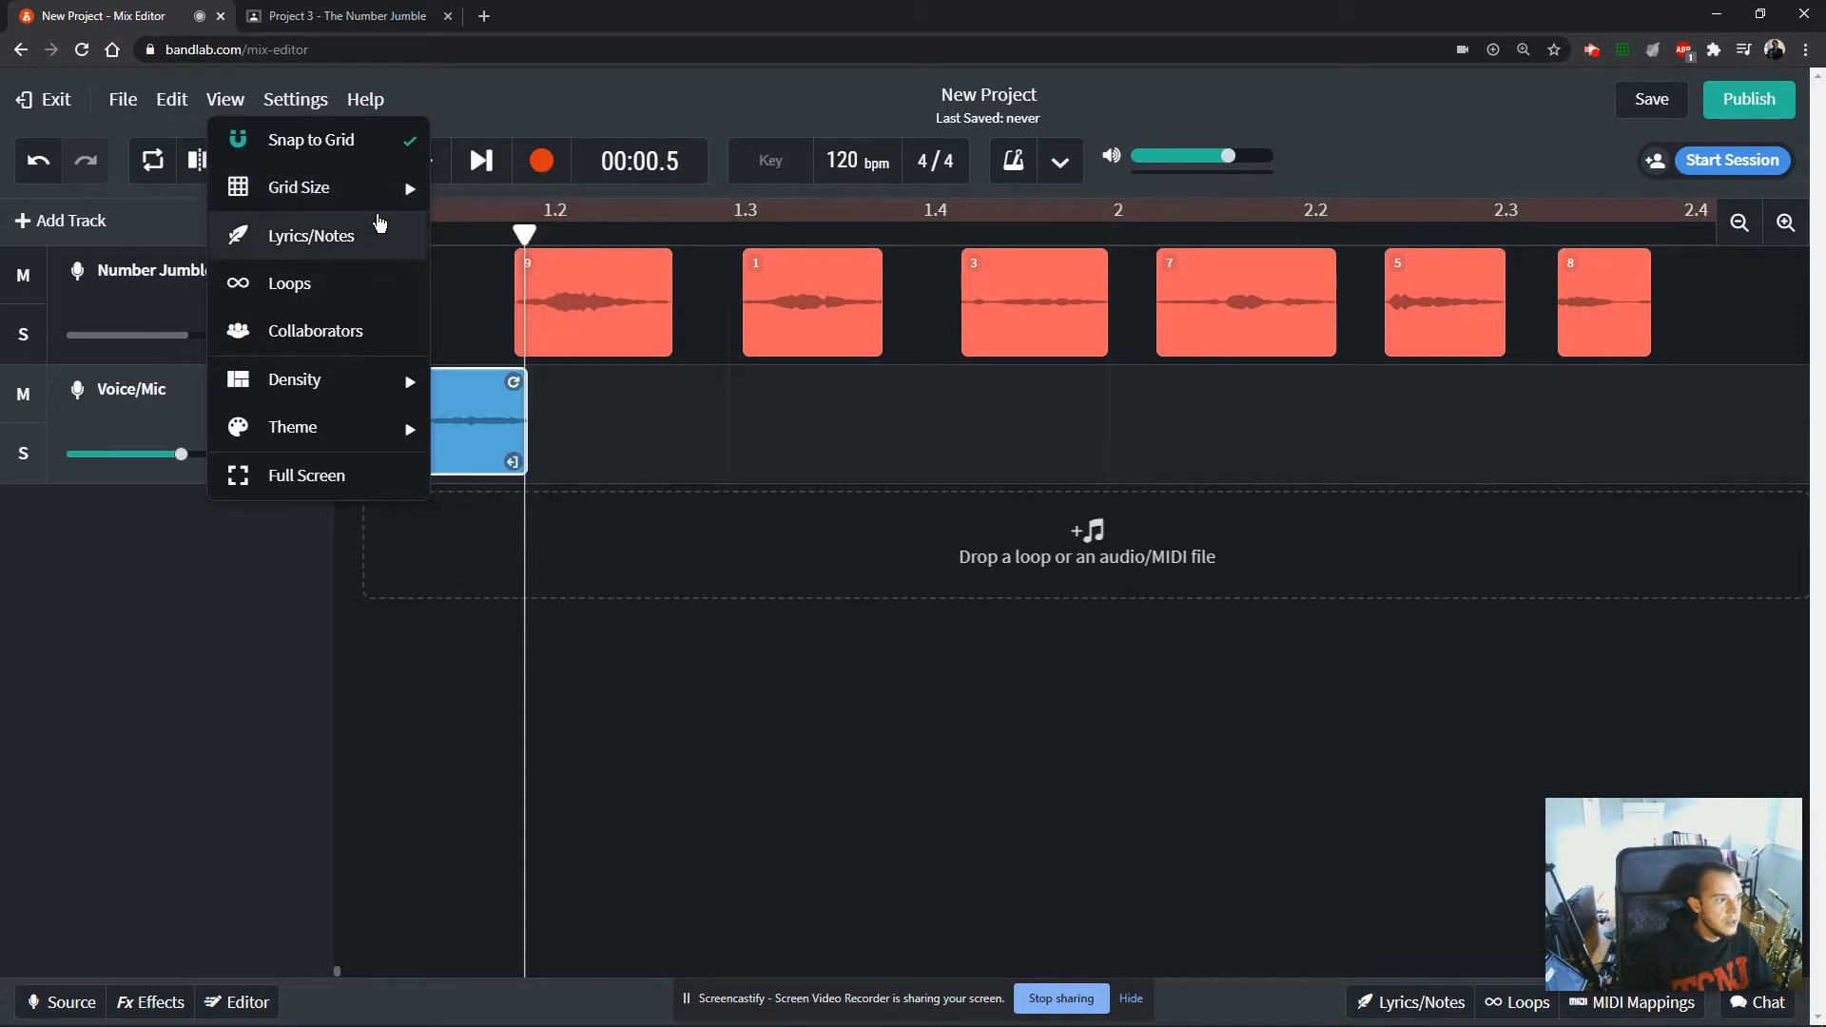
pyautogui.moveTo(395, 187)
pyautogui.click(475, 333)
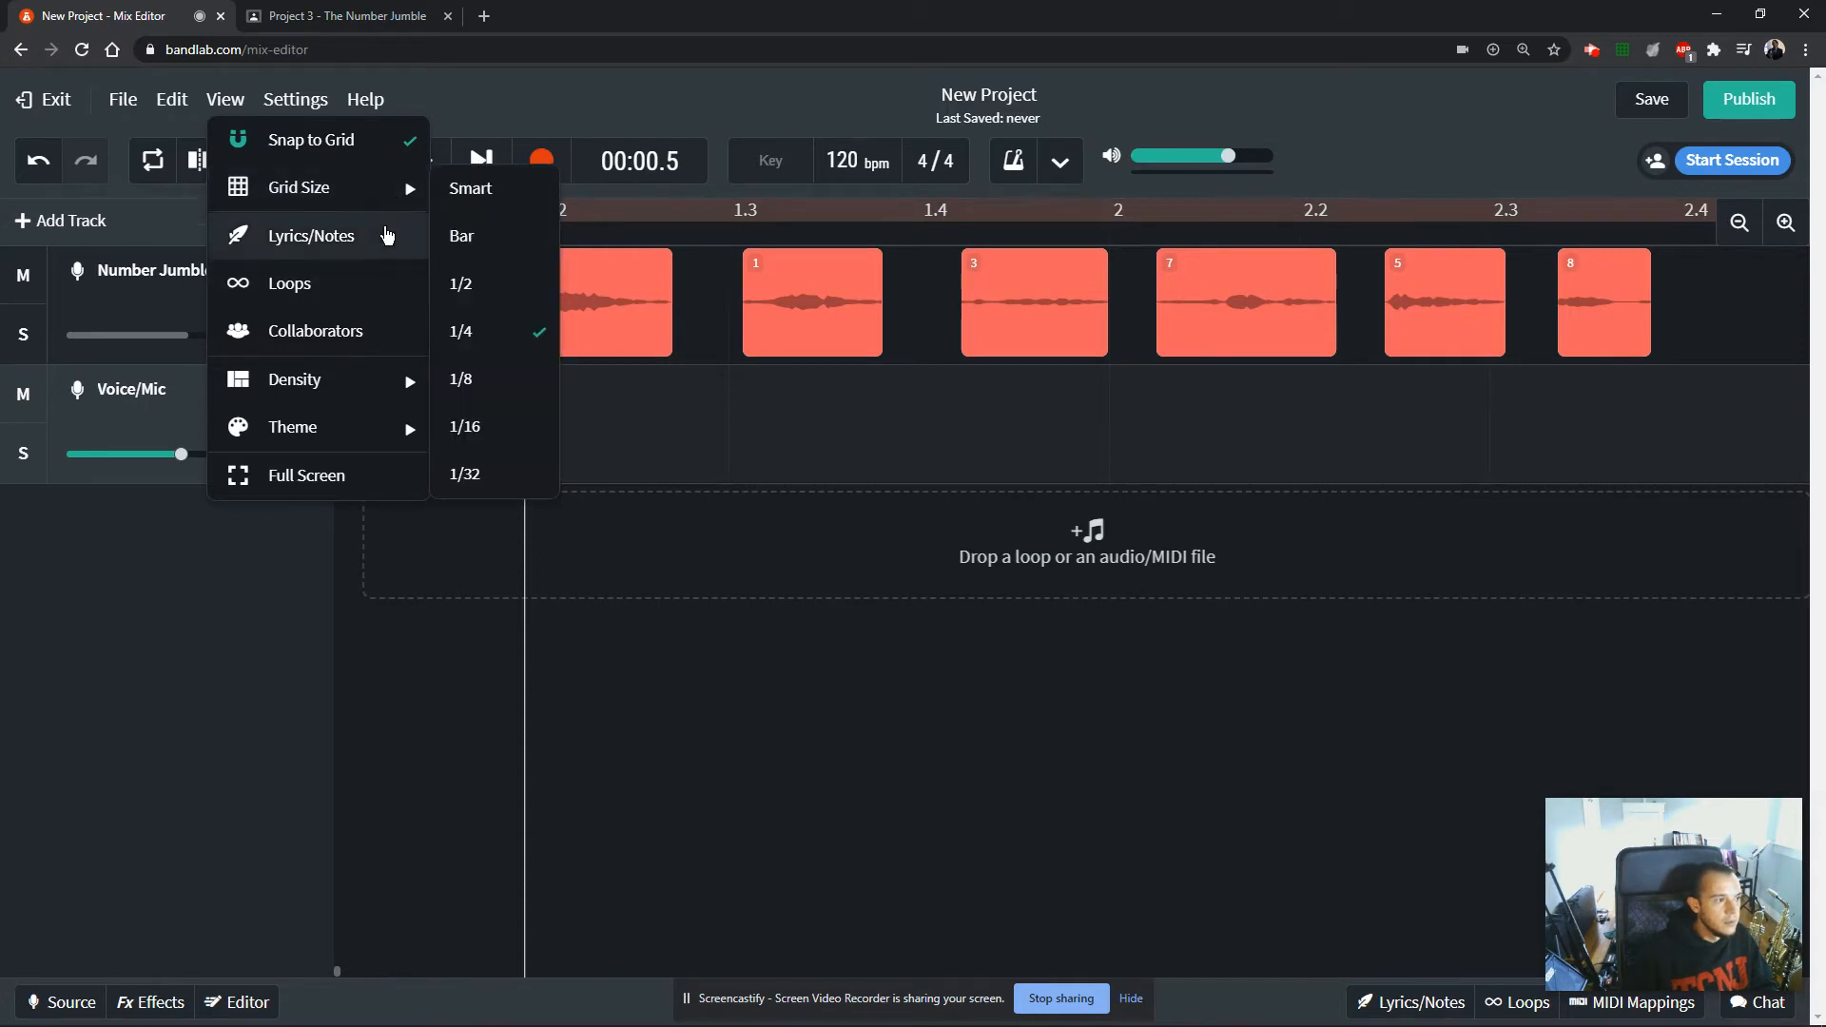
pyautogui.moveTo(396, 189)
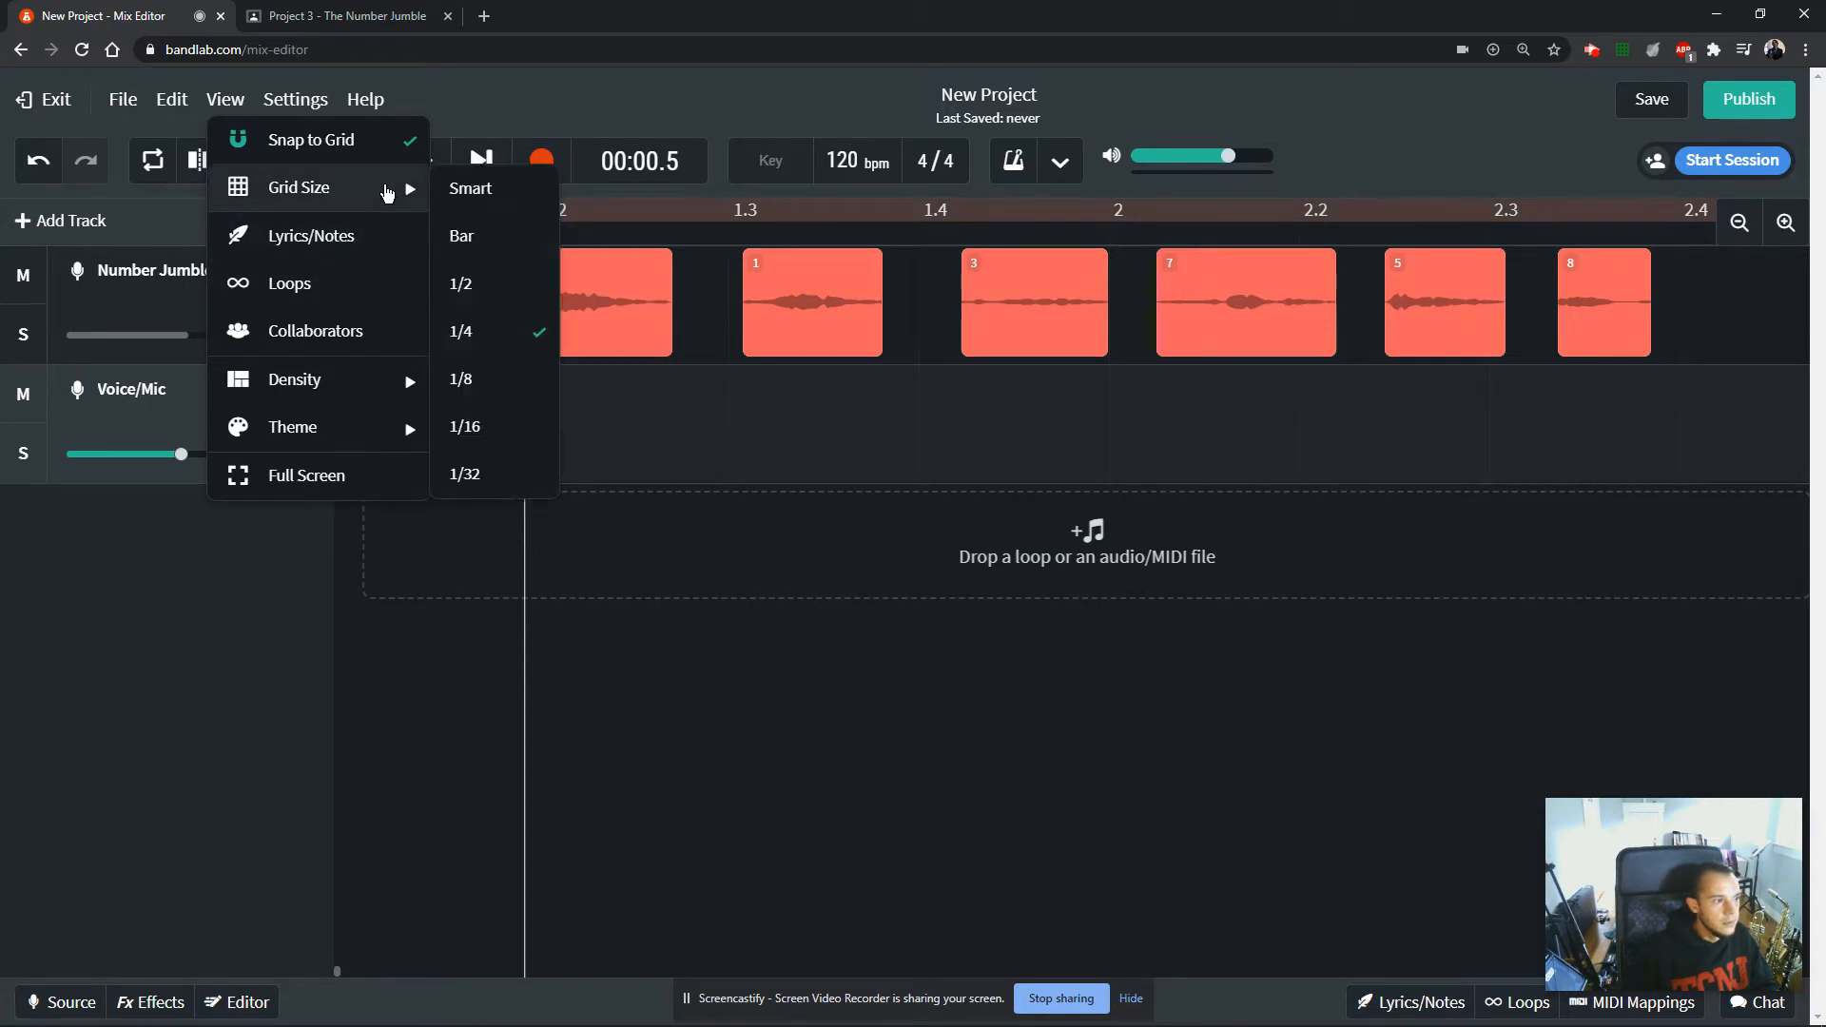
# Set the timeline's grid size to 1/2.
pyautogui.click(474, 290)
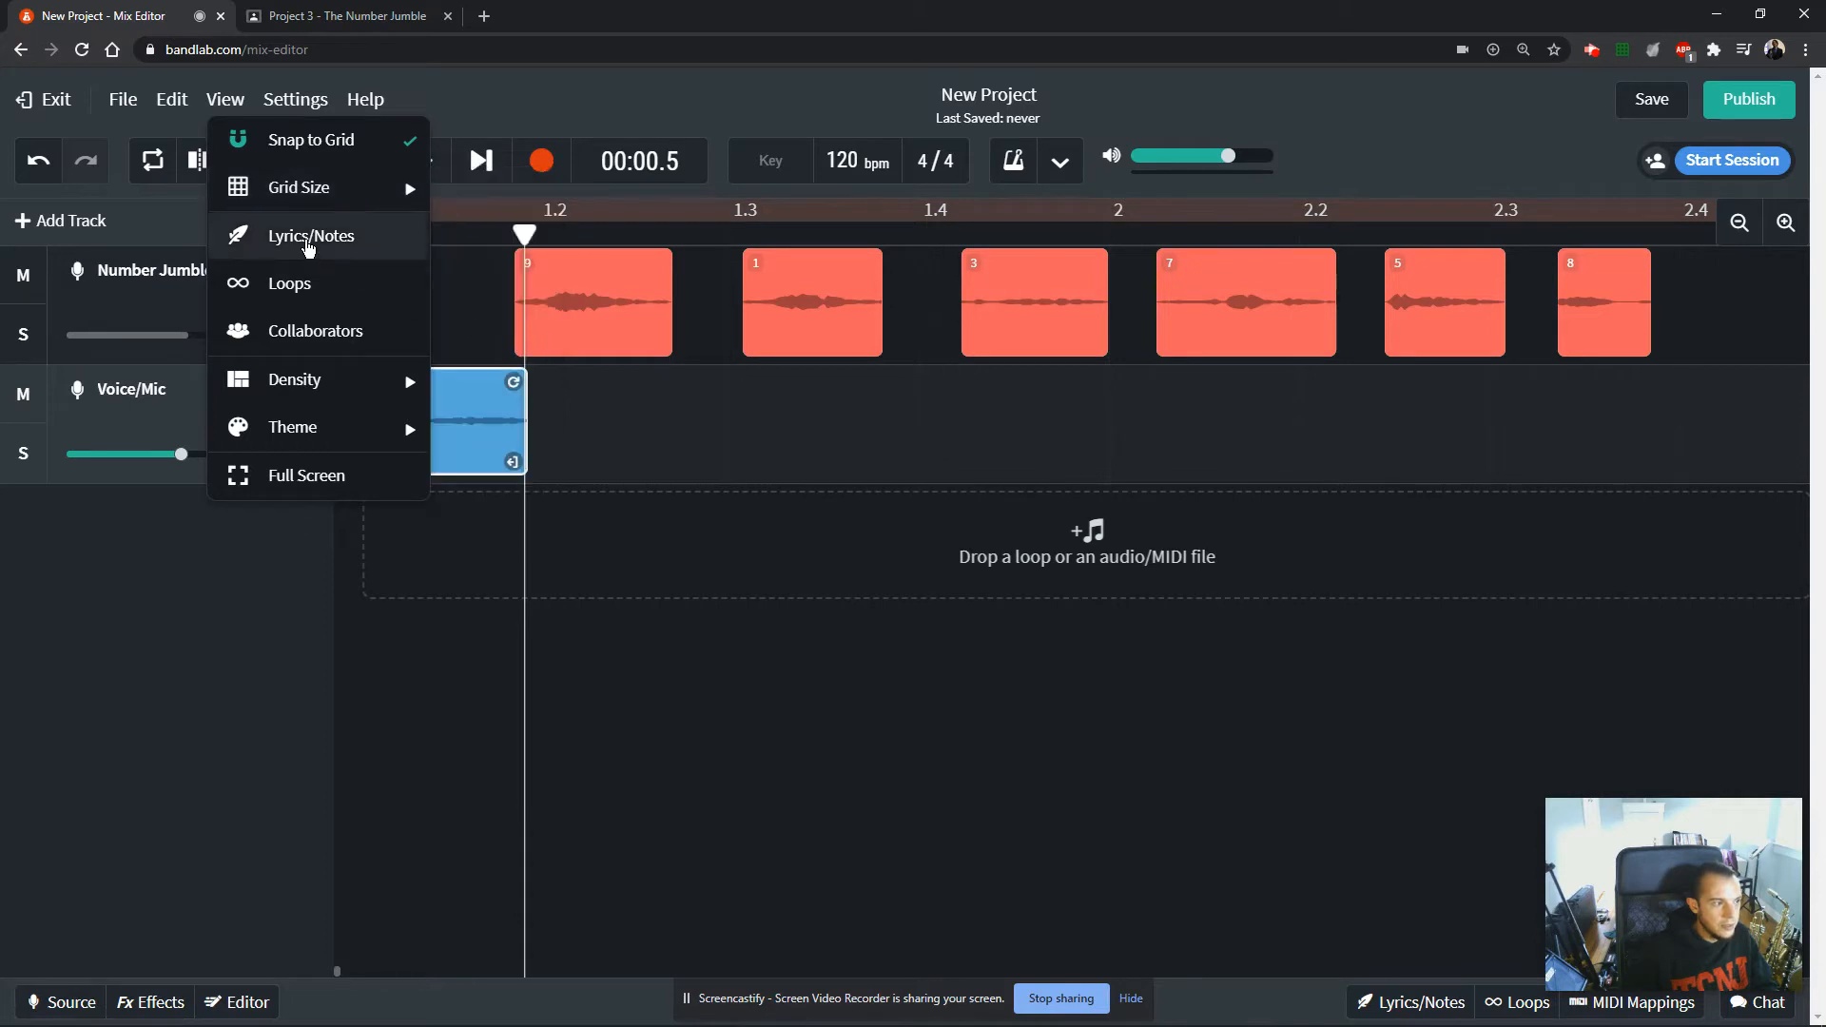
pyautogui.moveTo(319, 202)
pyautogui.click(461, 335)
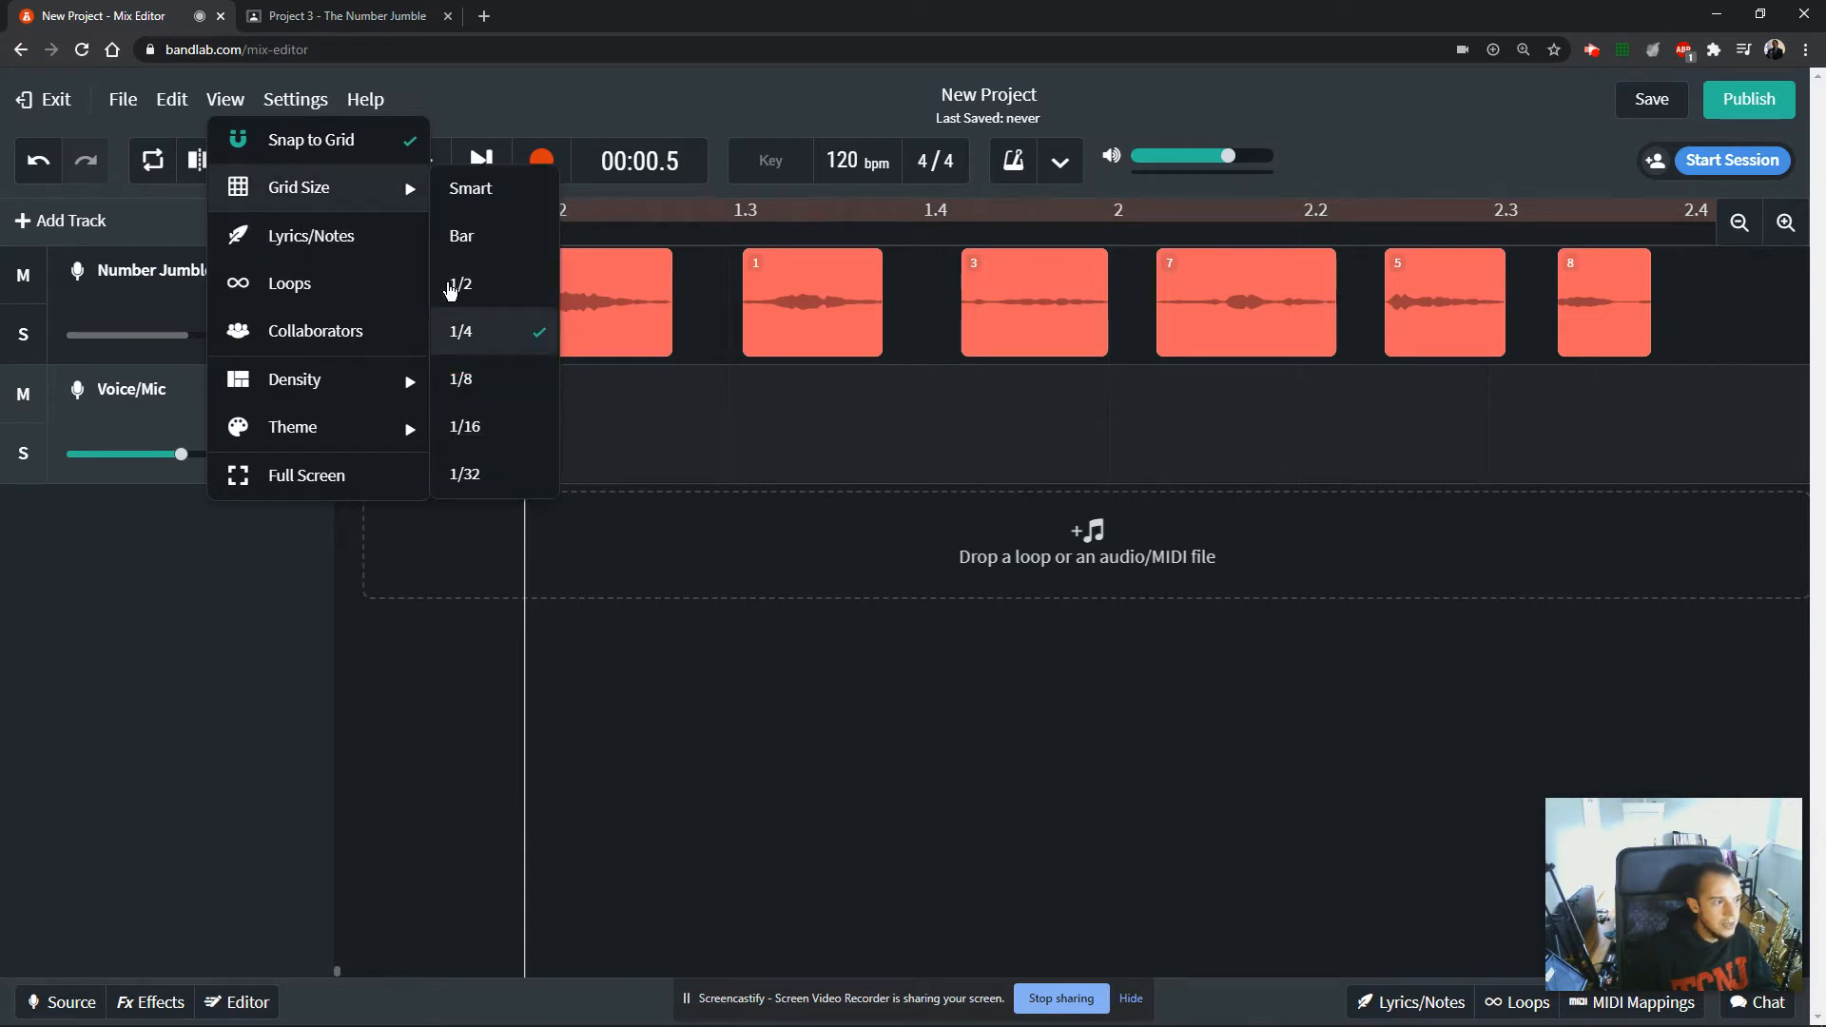
pyautogui.click(789, 423)
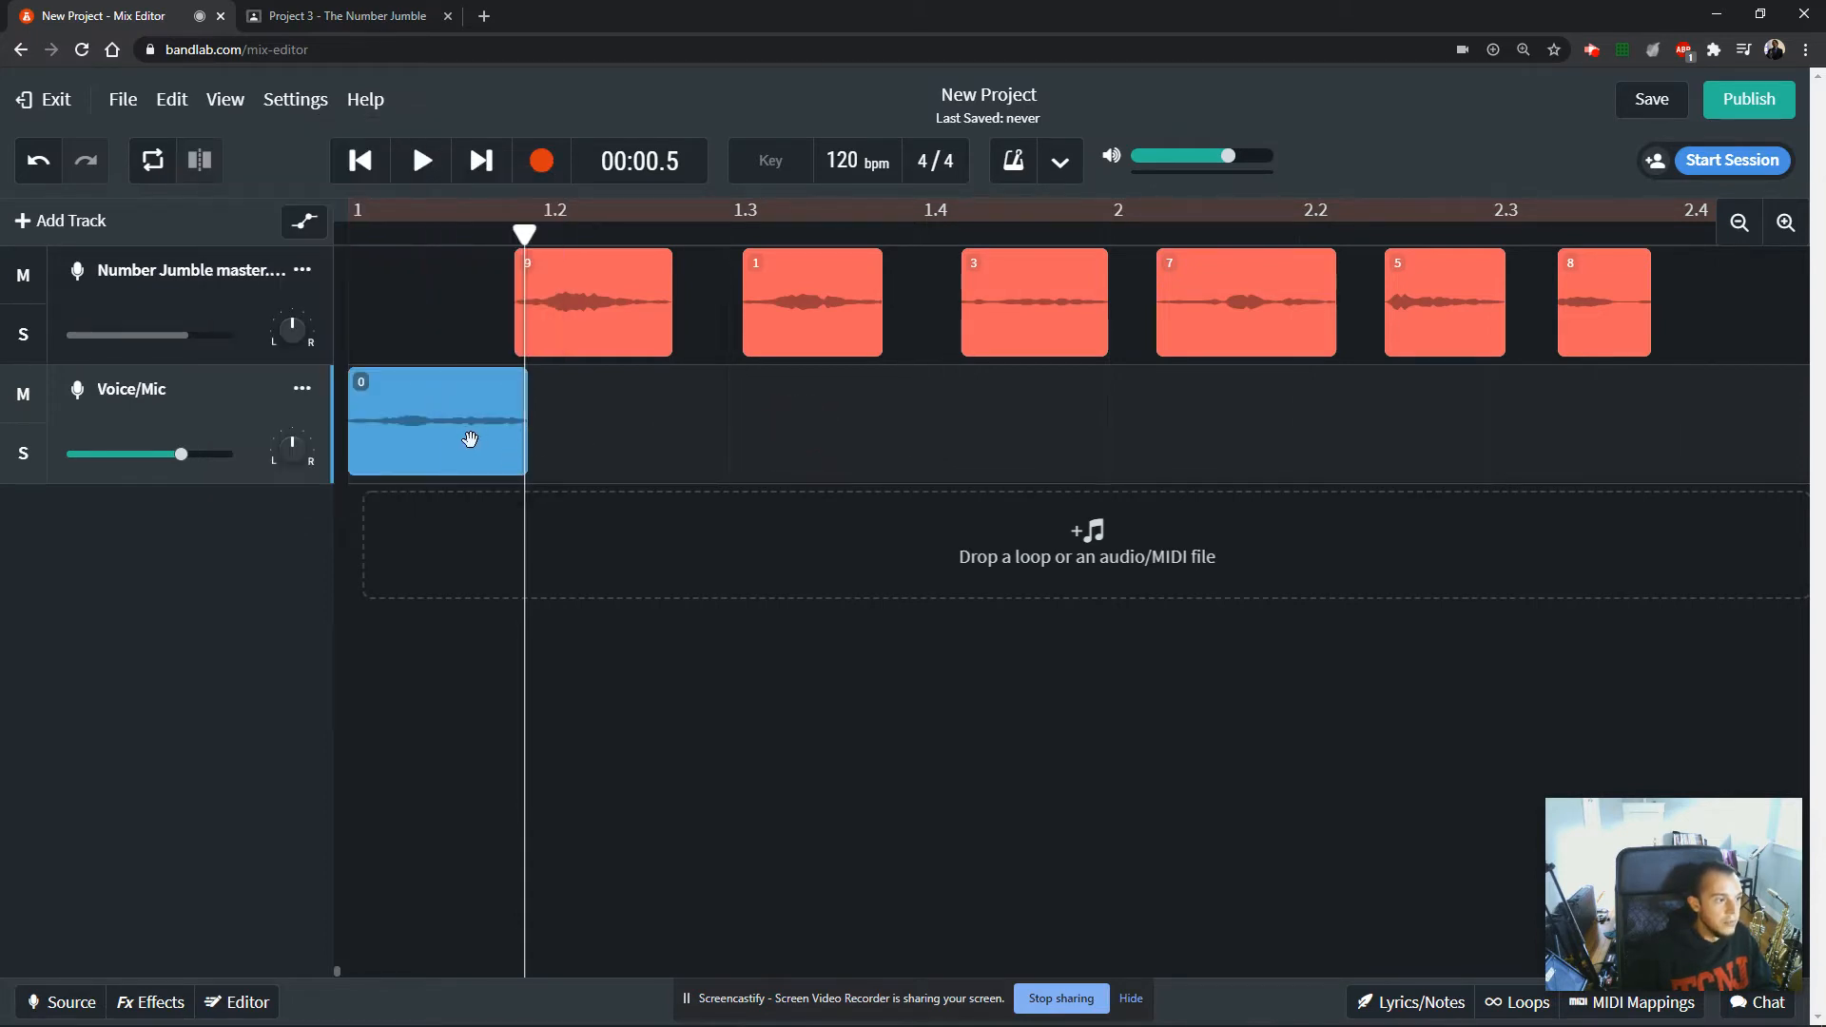
# Test the grid snapping by moving clip 0 along the Voice/Mic track and returning it to the start of bar 1.
pyautogui.click(437, 438)
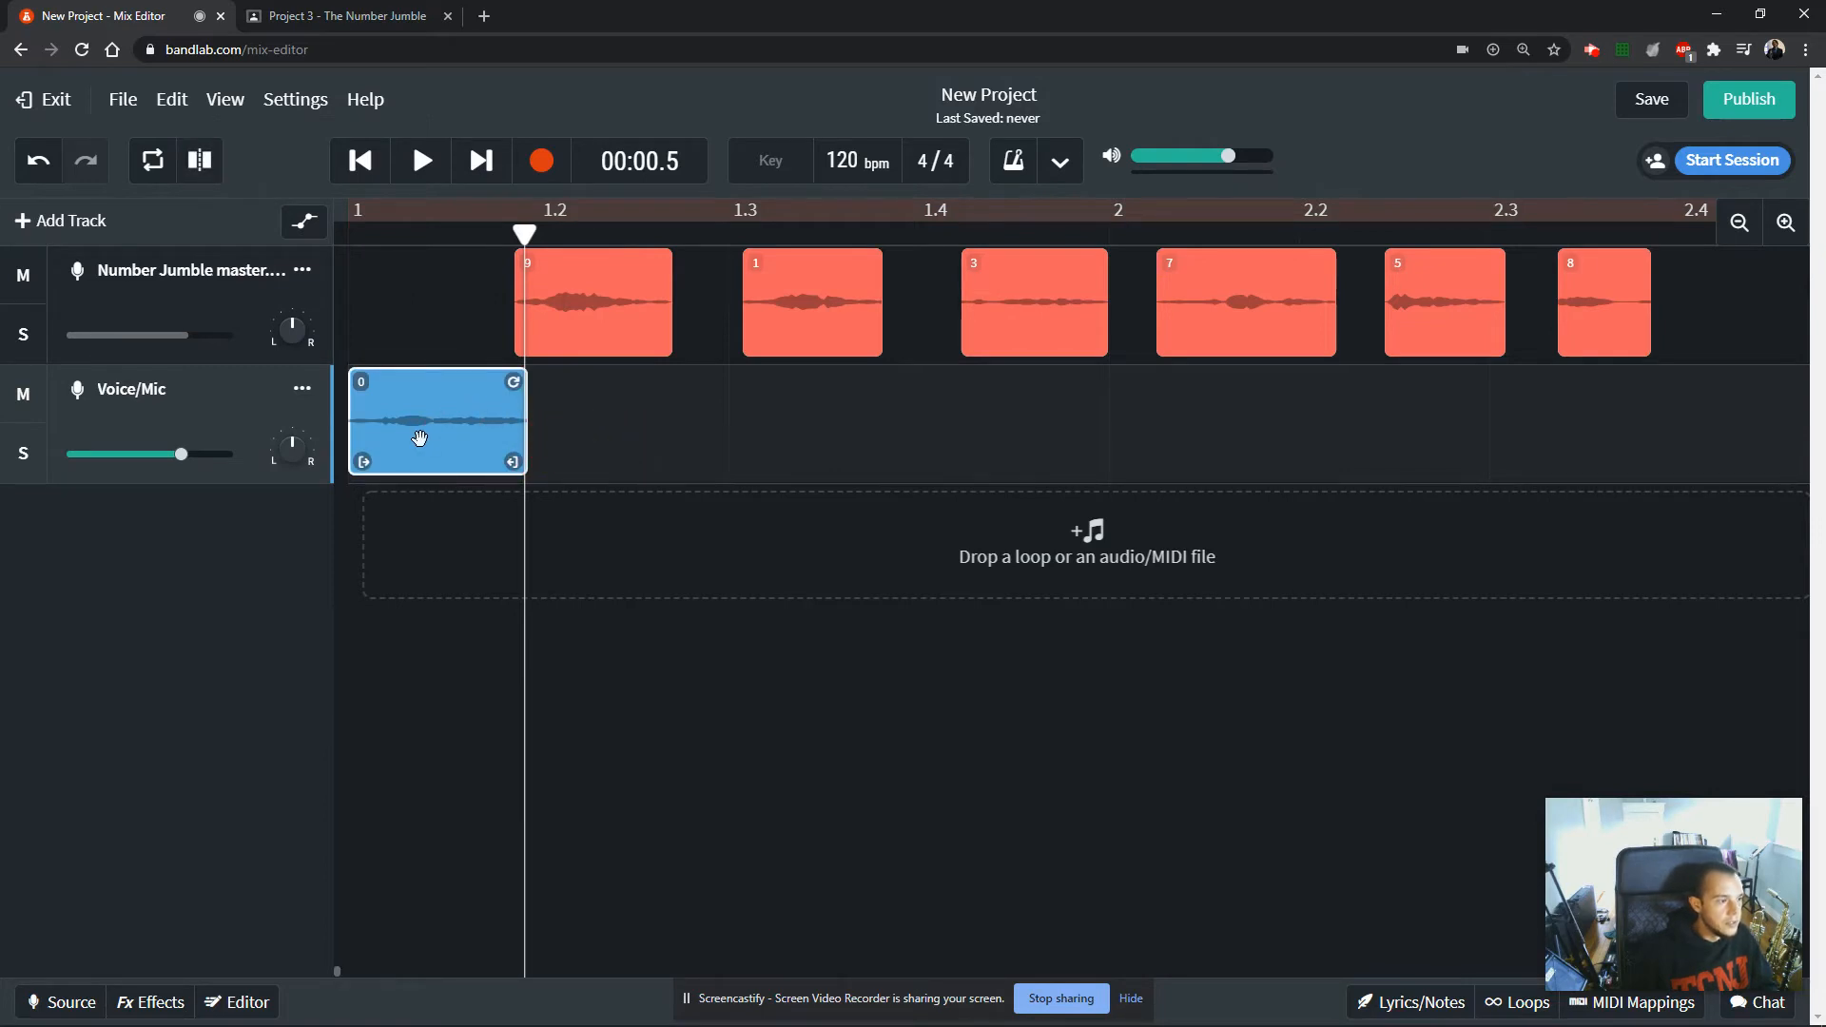
pyautogui.click(504, 441)
pyautogui.moveTo(578, 441); pyautogui.dragTo(630, 447)
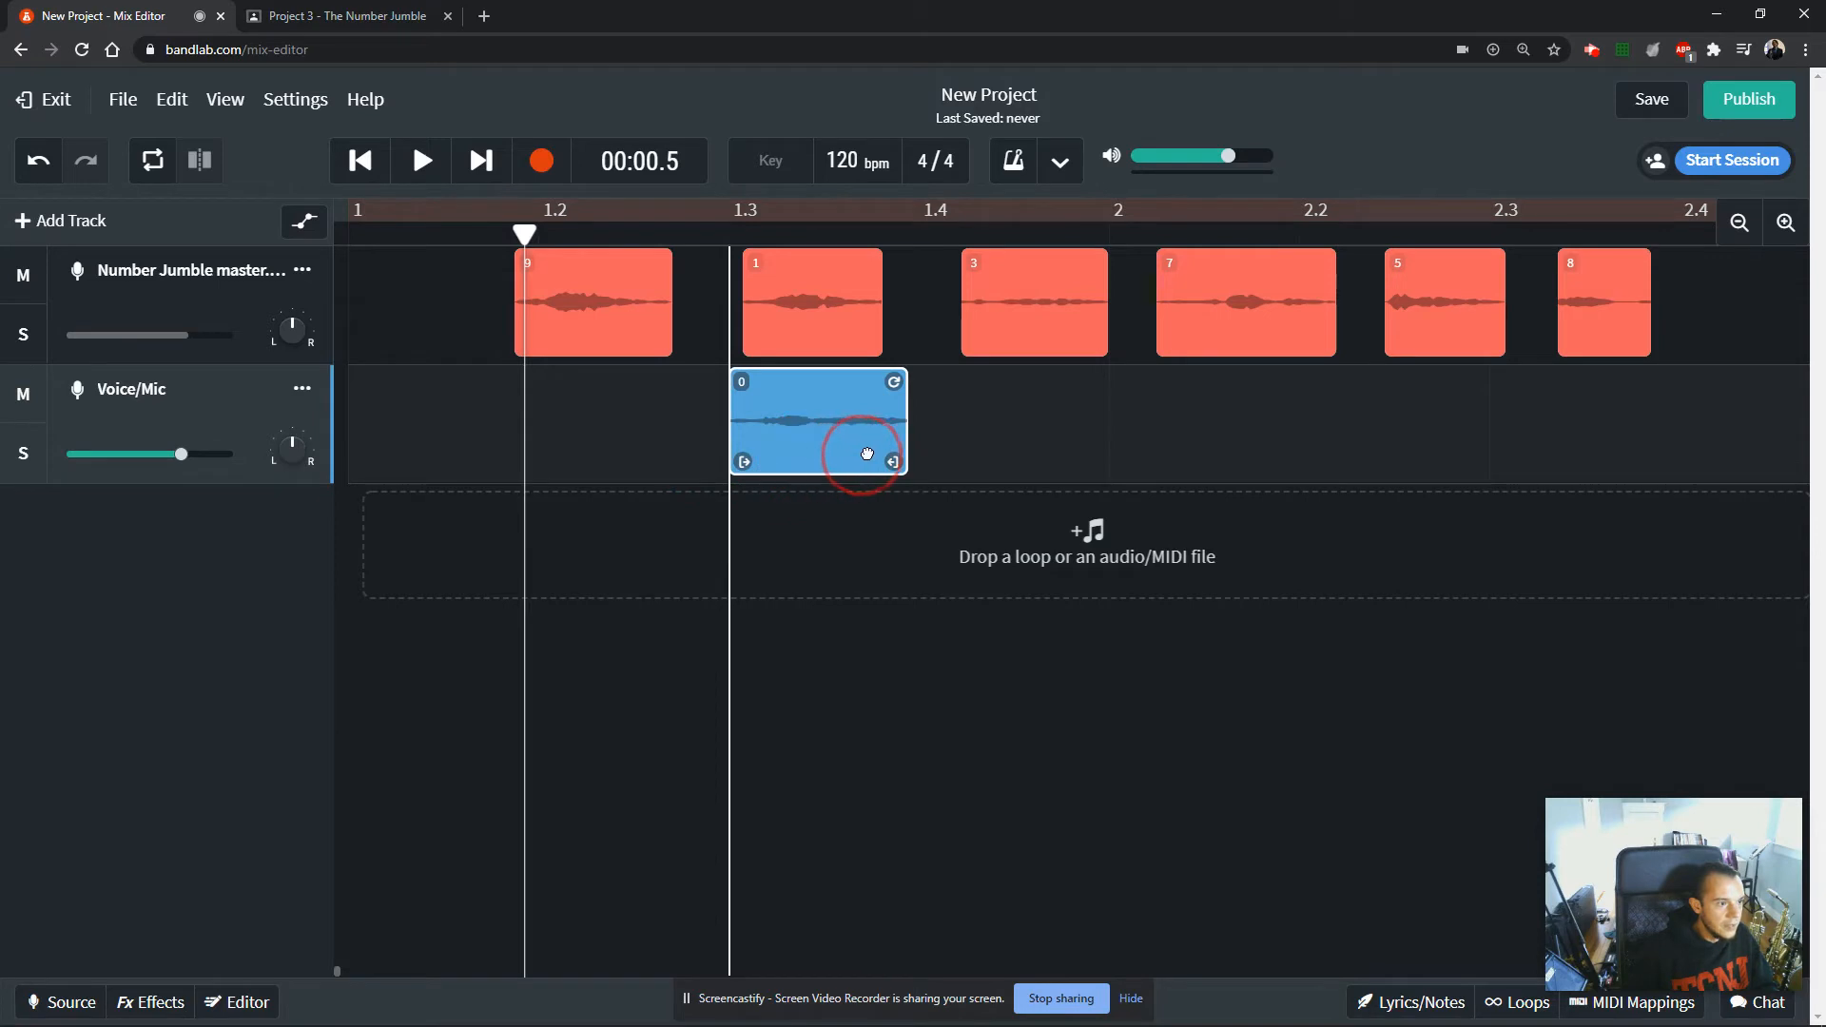
pyautogui.moveTo(983, 457); pyautogui.dragTo(430, 453)
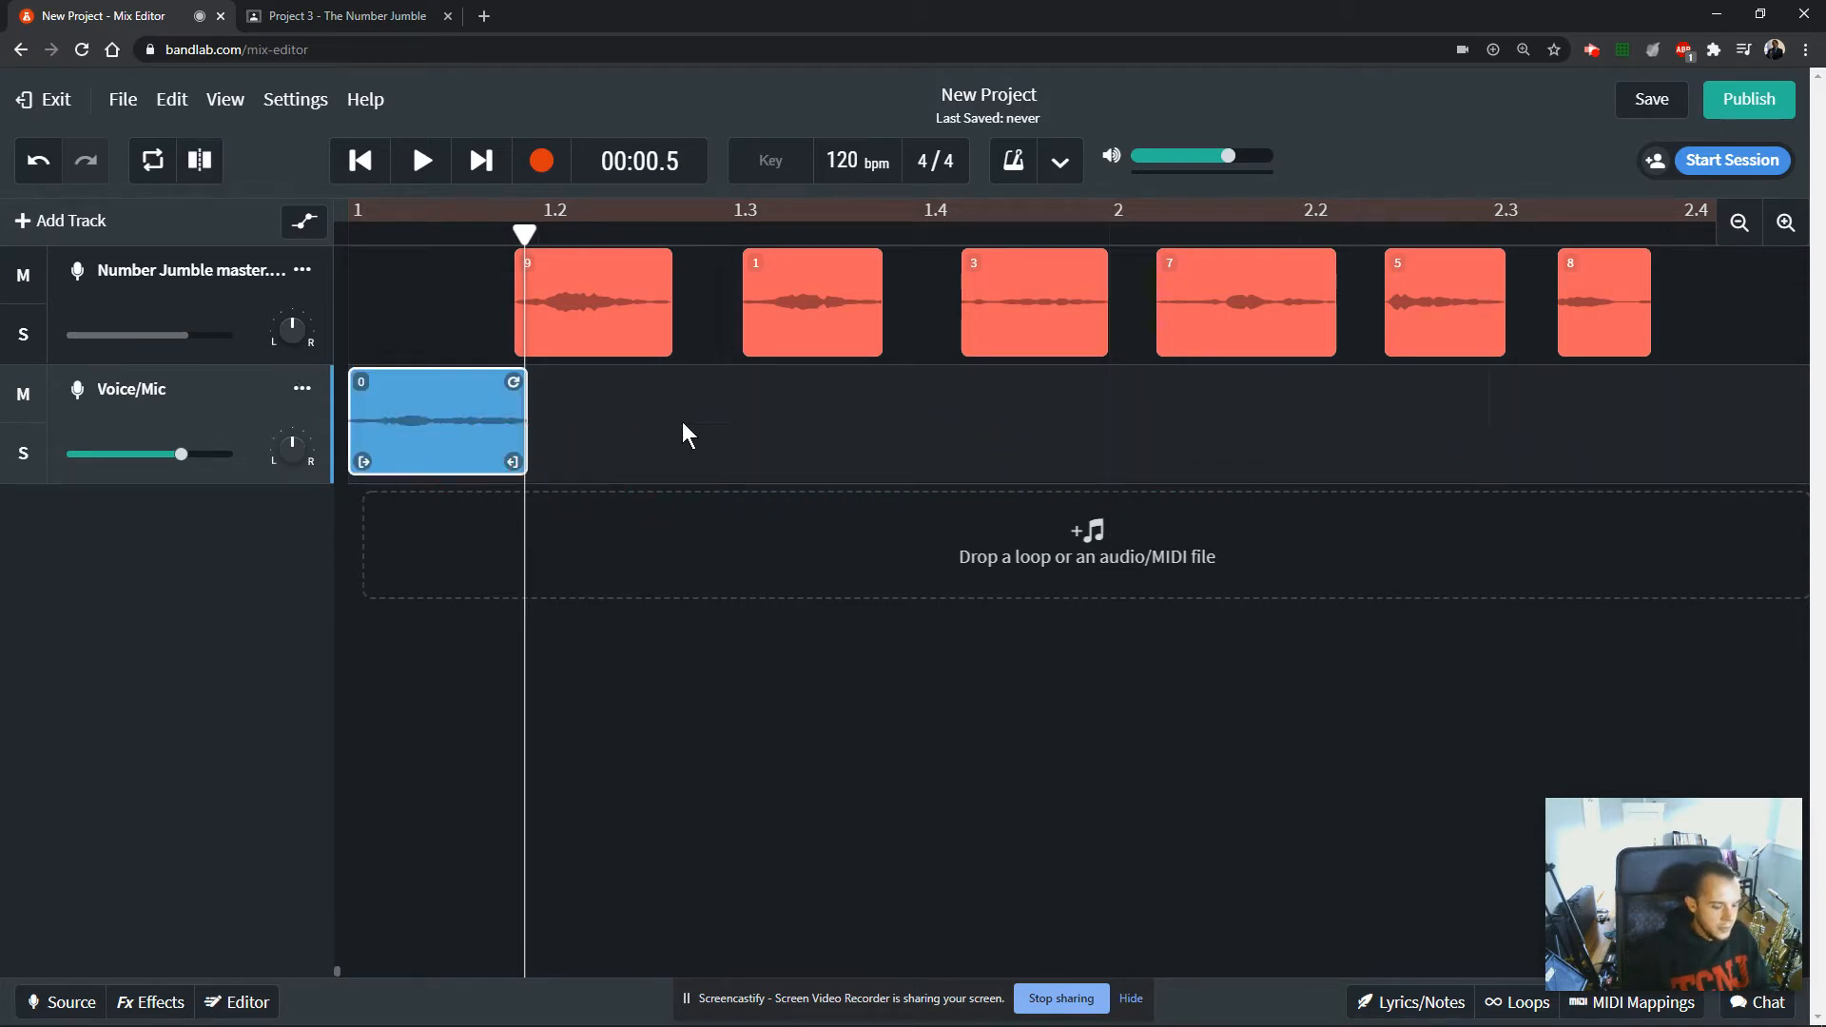
# Move clip 1 to position 1.3 and clip 2 to bar 2 on the Voice/Mic track.
pyautogui.scroll(-2, 694, 425)
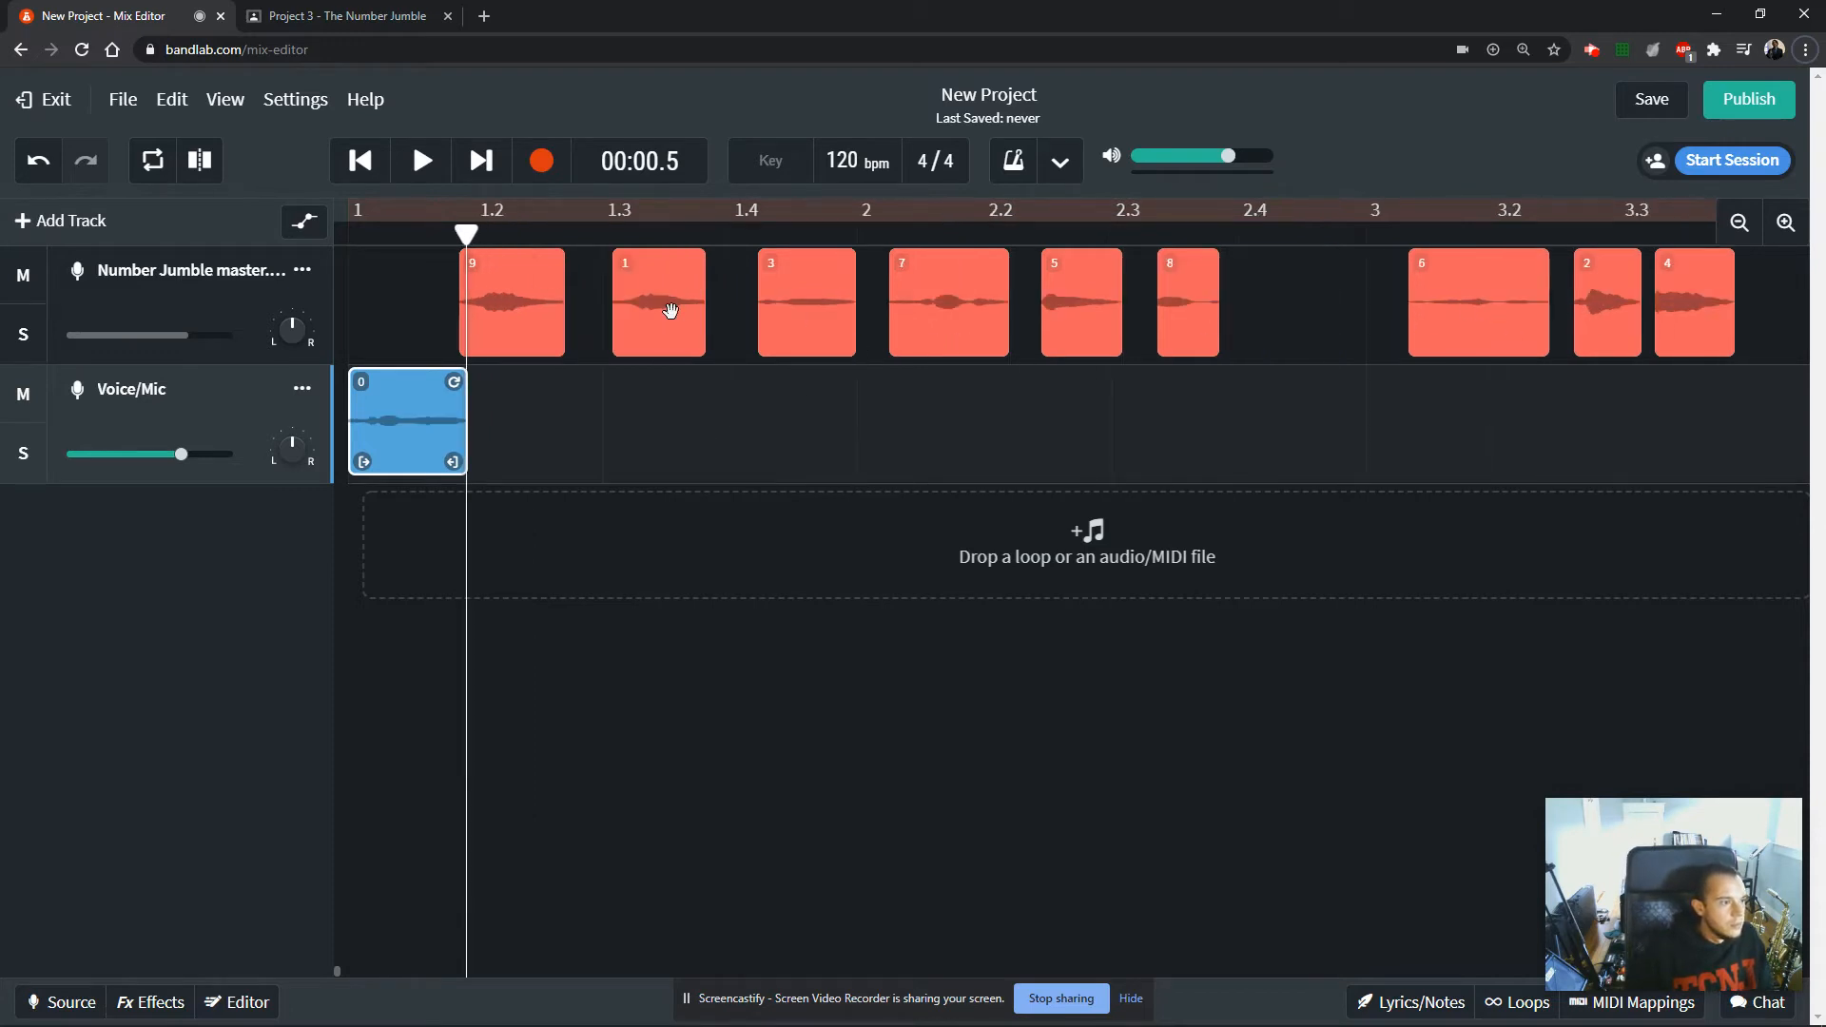
pyautogui.moveTo(670, 311); pyautogui.dragTo(645, 435)
pyautogui.click(533, 413)
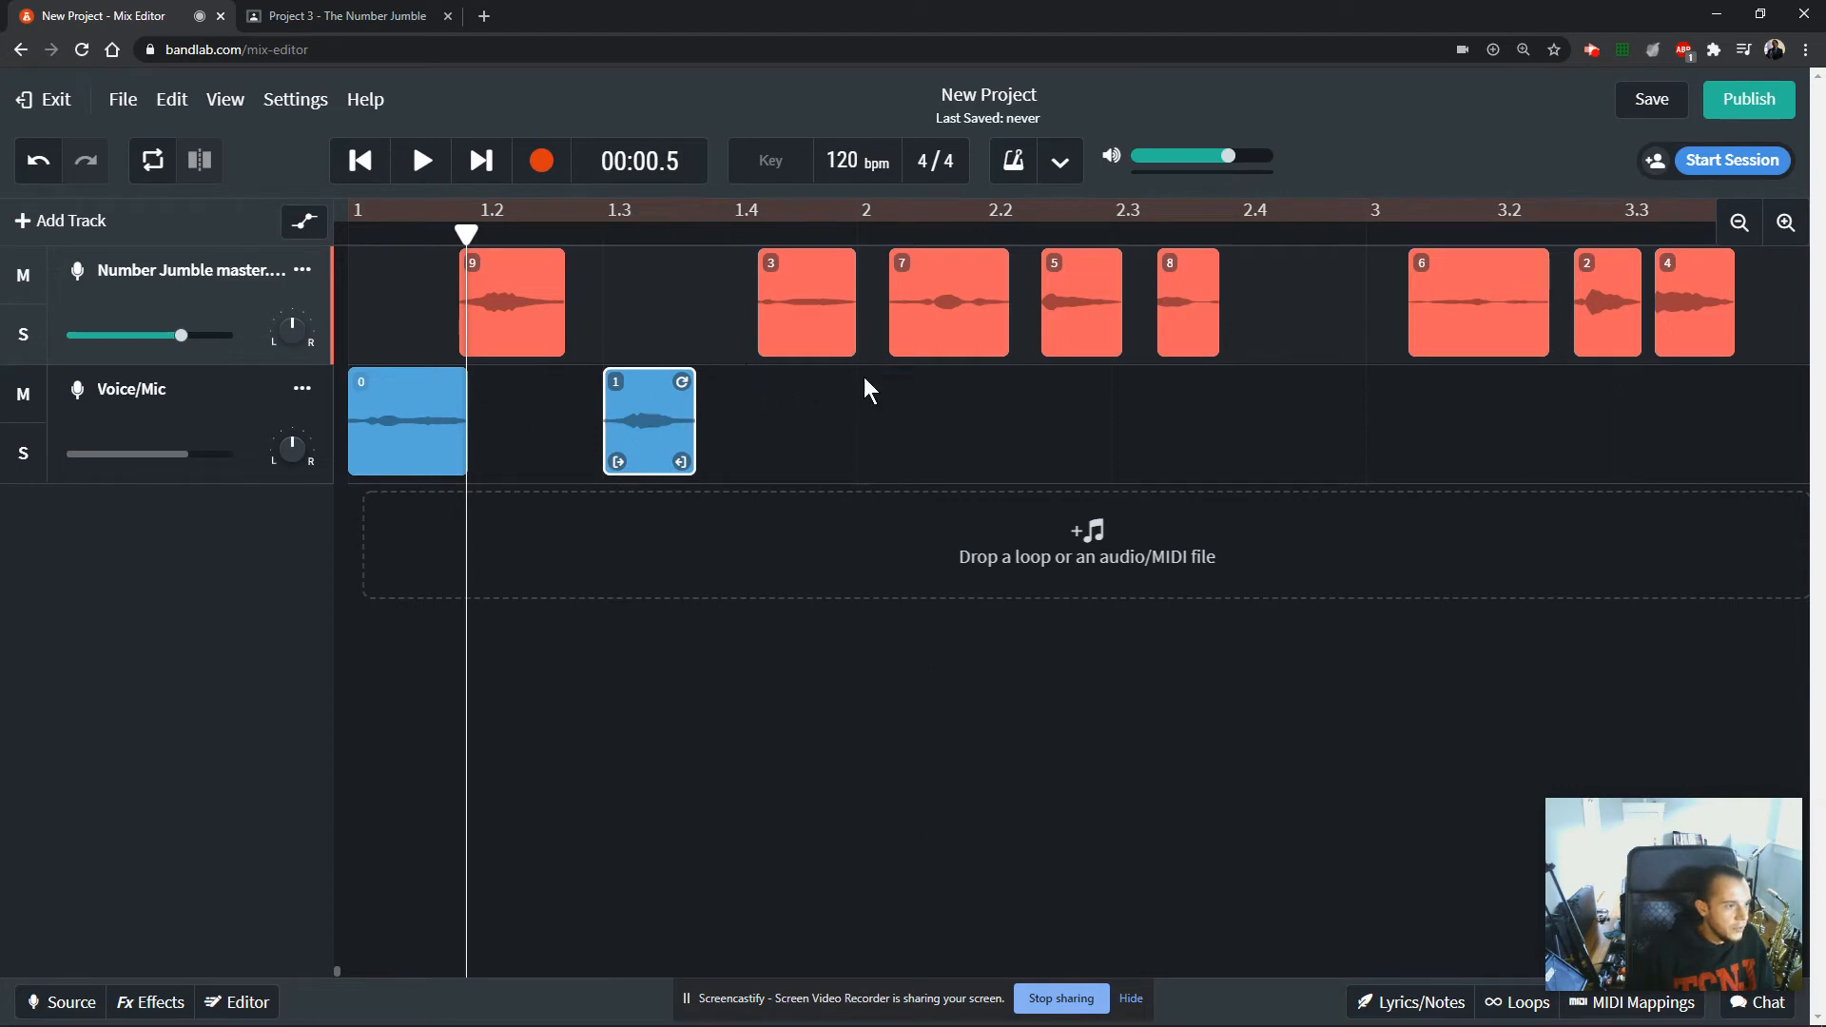
pyautogui.moveTo(1606, 335); pyautogui.dragTo(905, 453)
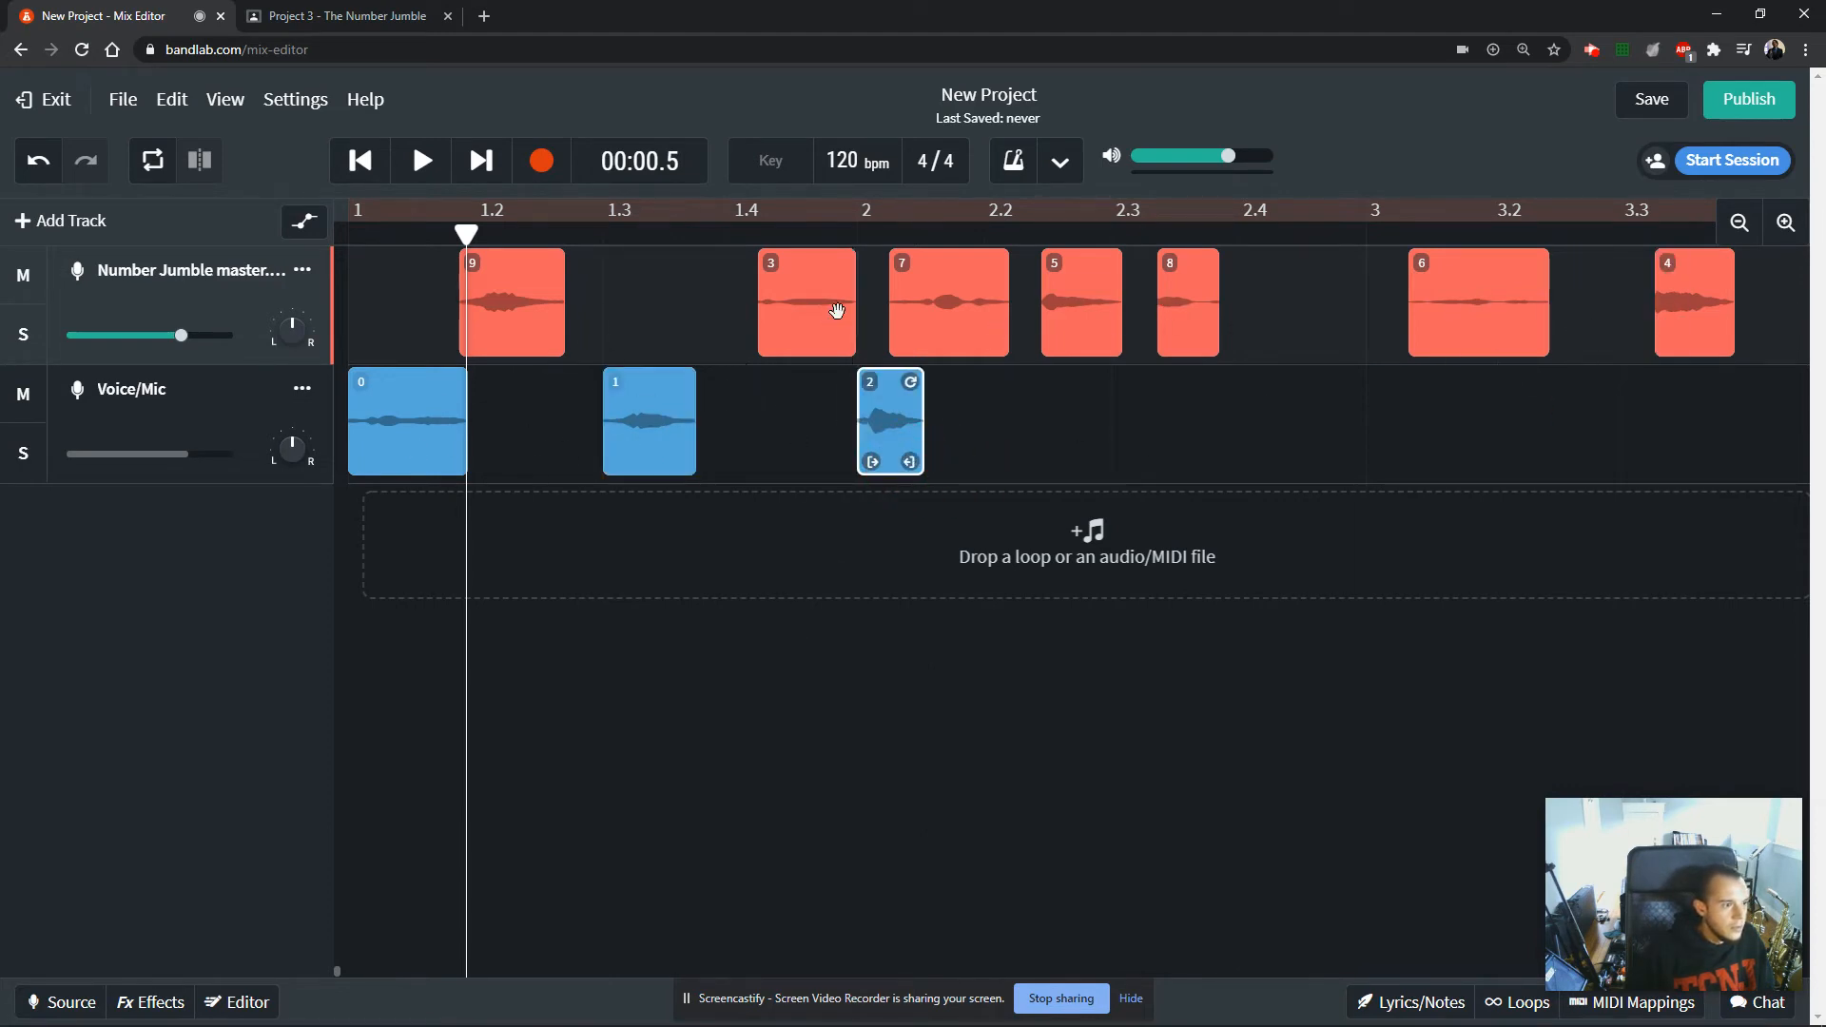
# Move clips 3, 4, 5 and 6 onto the Voice/Mic track at positions 2.3, 3, 3.3 and 4.
pyautogui.moveTo(798, 321); pyautogui.dragTo(1153, 440)
pyautogui.moveTo(1656, 328); pyautogui.dragTo(1407, 428)
pyautogui.click(1064, 324)
pyautogui.moveTo(1064, 323); pyautogui.dragTo(1633, 473)
pyautogui.moveTo(1476, 324); pyautogui.dragTo(1553, 440)
# Move clips 7, 8 and 9 onto the Voice/Mic track at positions 4.3, 5 and 5.3.
pyautogui.click(556, 323)
pyautogui.moveTo(1180, 419); pyautogui.dragTo(1750, 466)
pyautogui.moveTo(798, 330); pyautogui.dragTo(1712, 480)
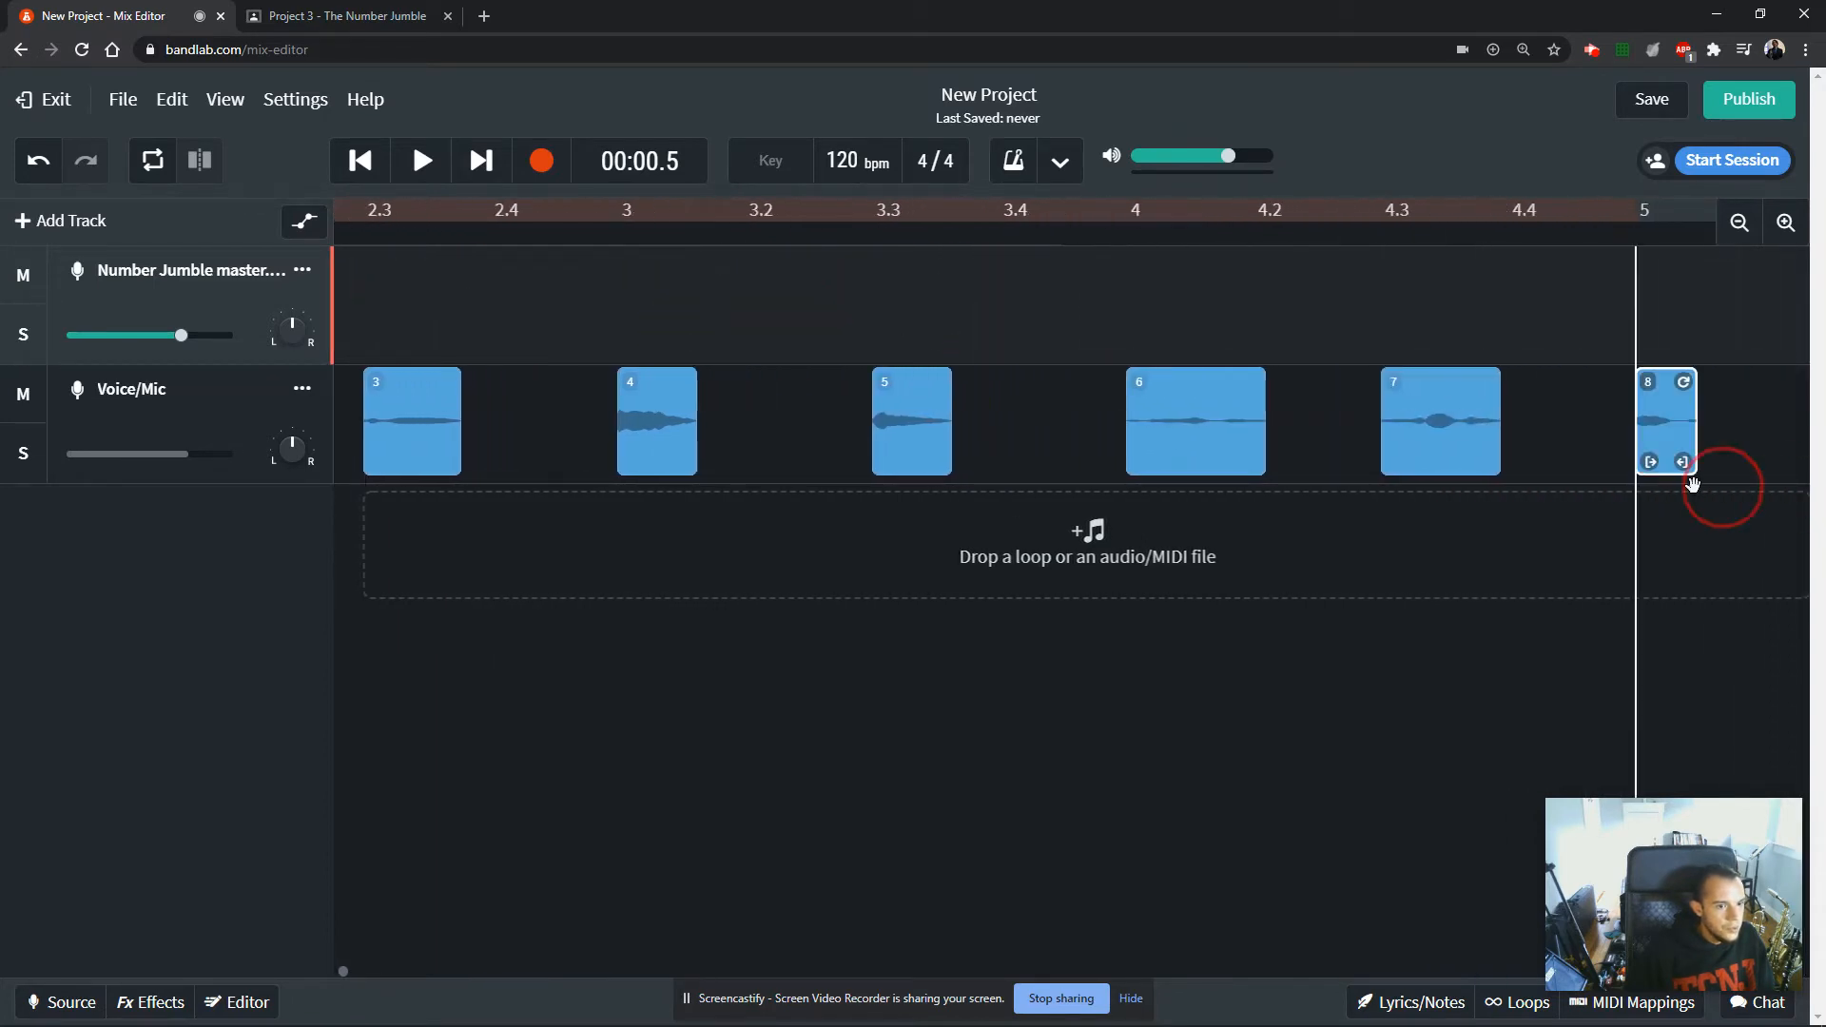
pyautogui.click(1740, 222)
pyautogui.click(1740, 222)
pyautogui.moveTo(405, 310); pyautogui.dragTo(1227, 447)
pyautogui.click(345, 970)
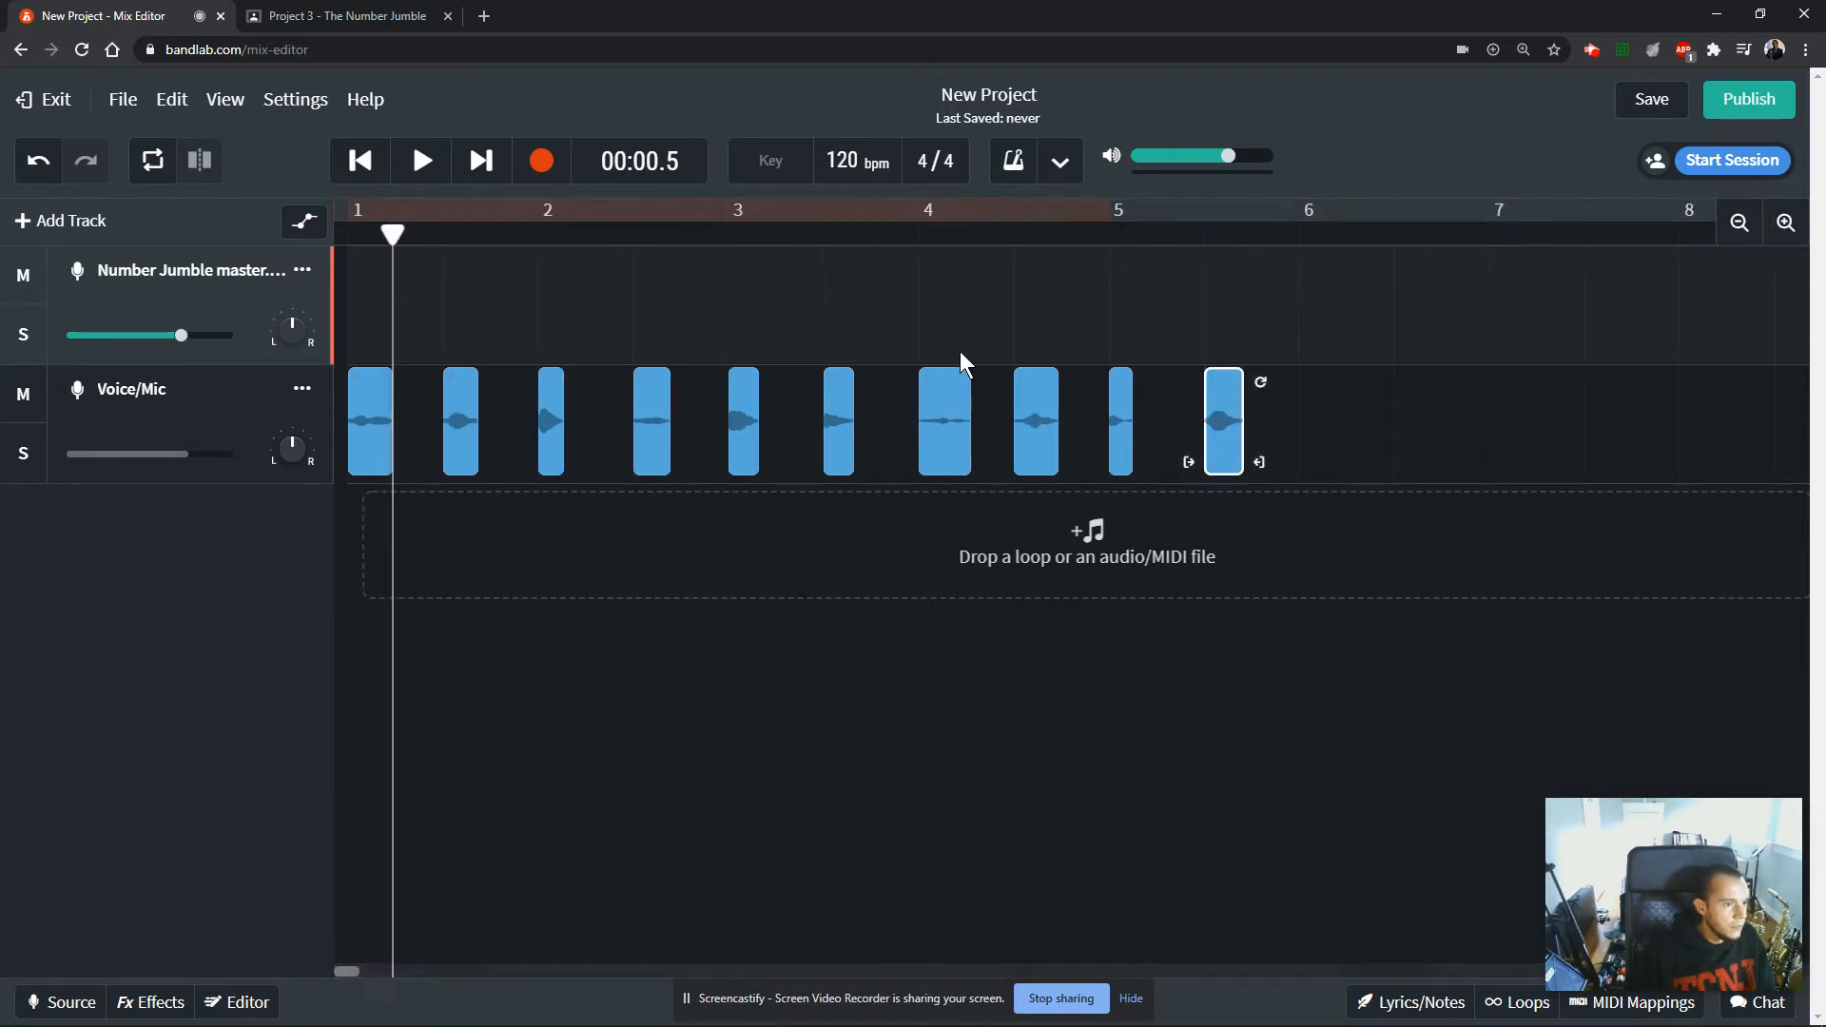
# Check the order and spacing of the number clips along the Voice/Mic track.
pyautogui.click(1784, 224)
pyautogui.click(1784, 223)
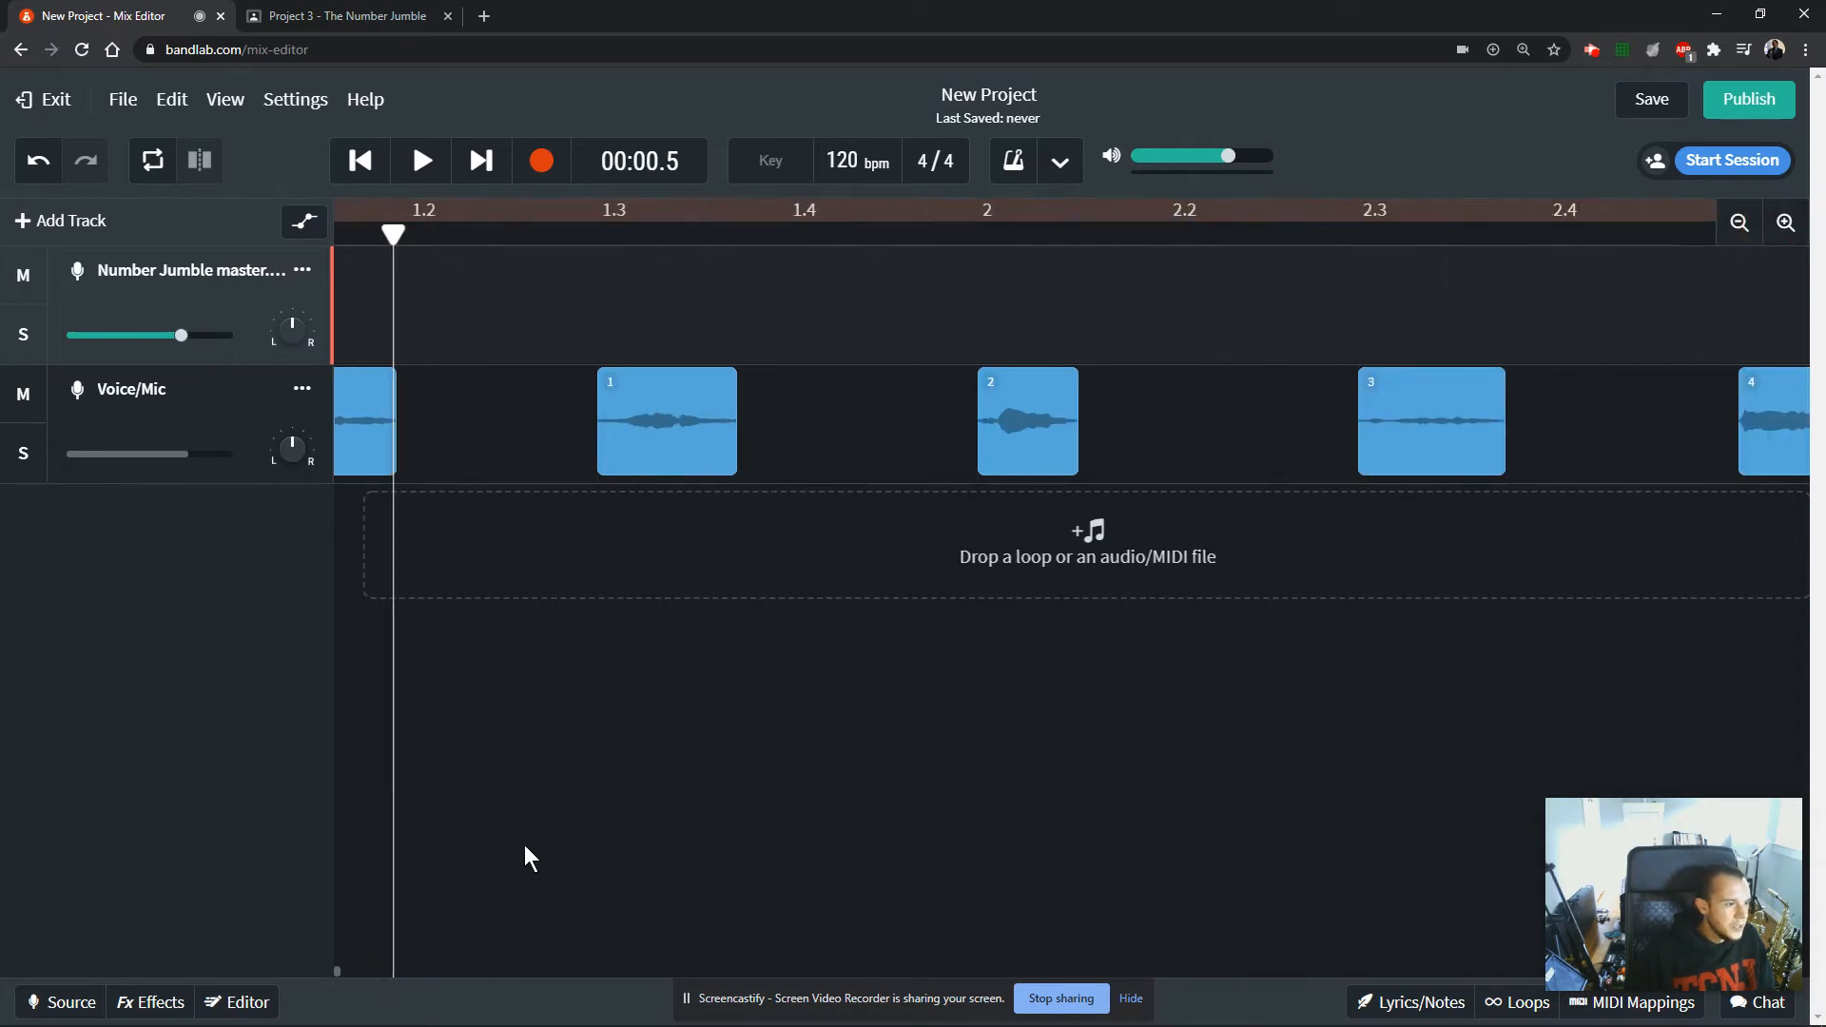
pyautogui.click(334, 972)
pyautogui.moveTo(337, 972); pyautogui.dragTo(286, 979)
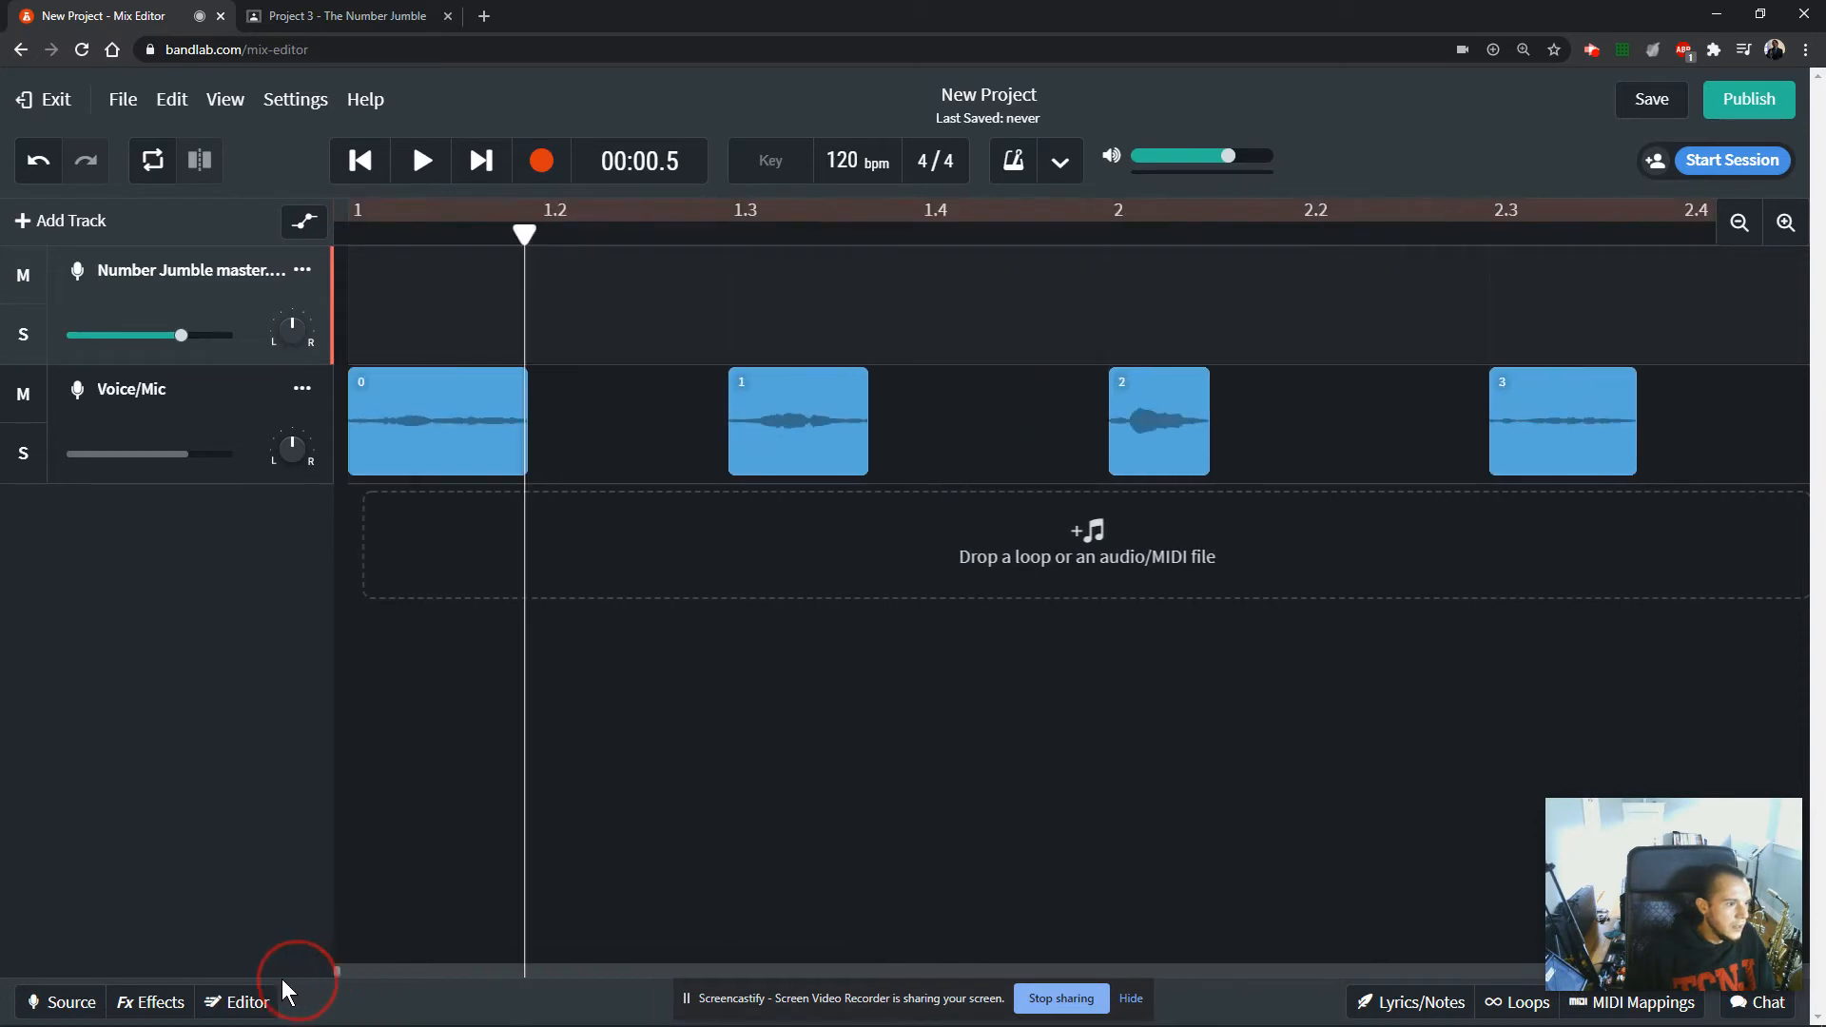
pyautogui.click(1738, 224)
pyautogui.click(1737, 224)
pyautogui.click(1738, 225)
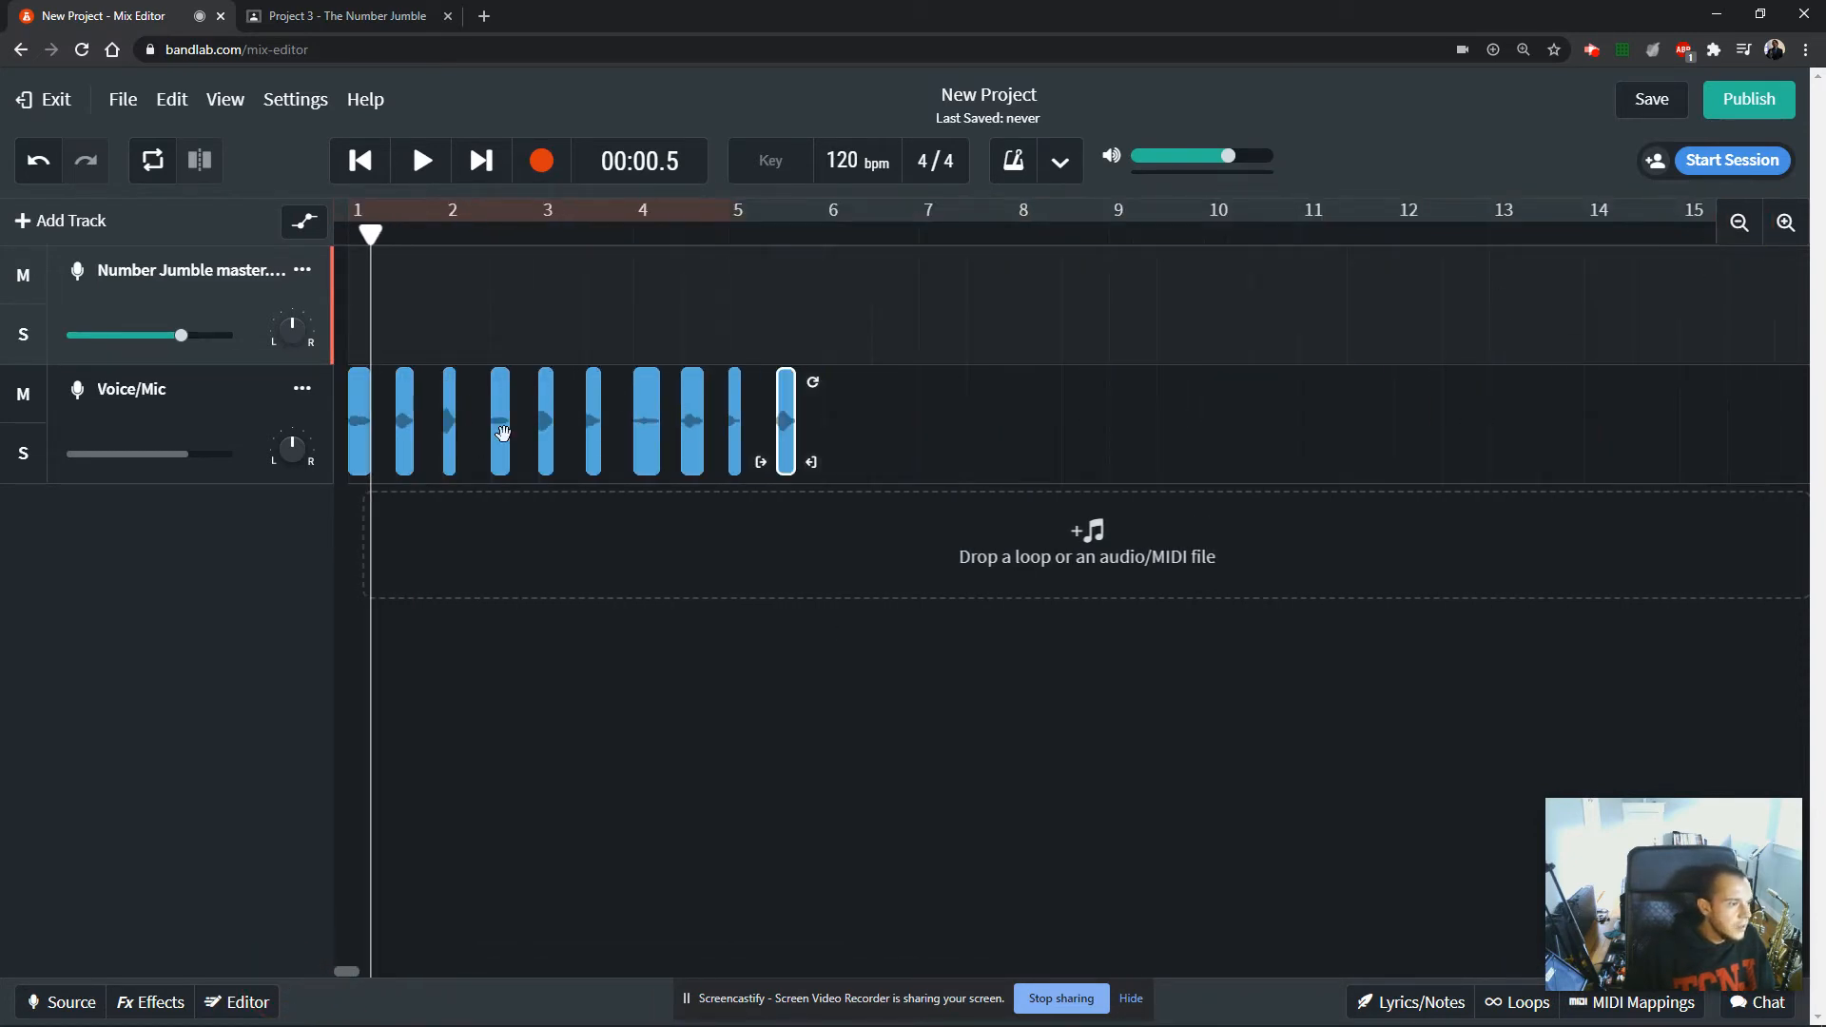
pyautogui.click(1787, 223)
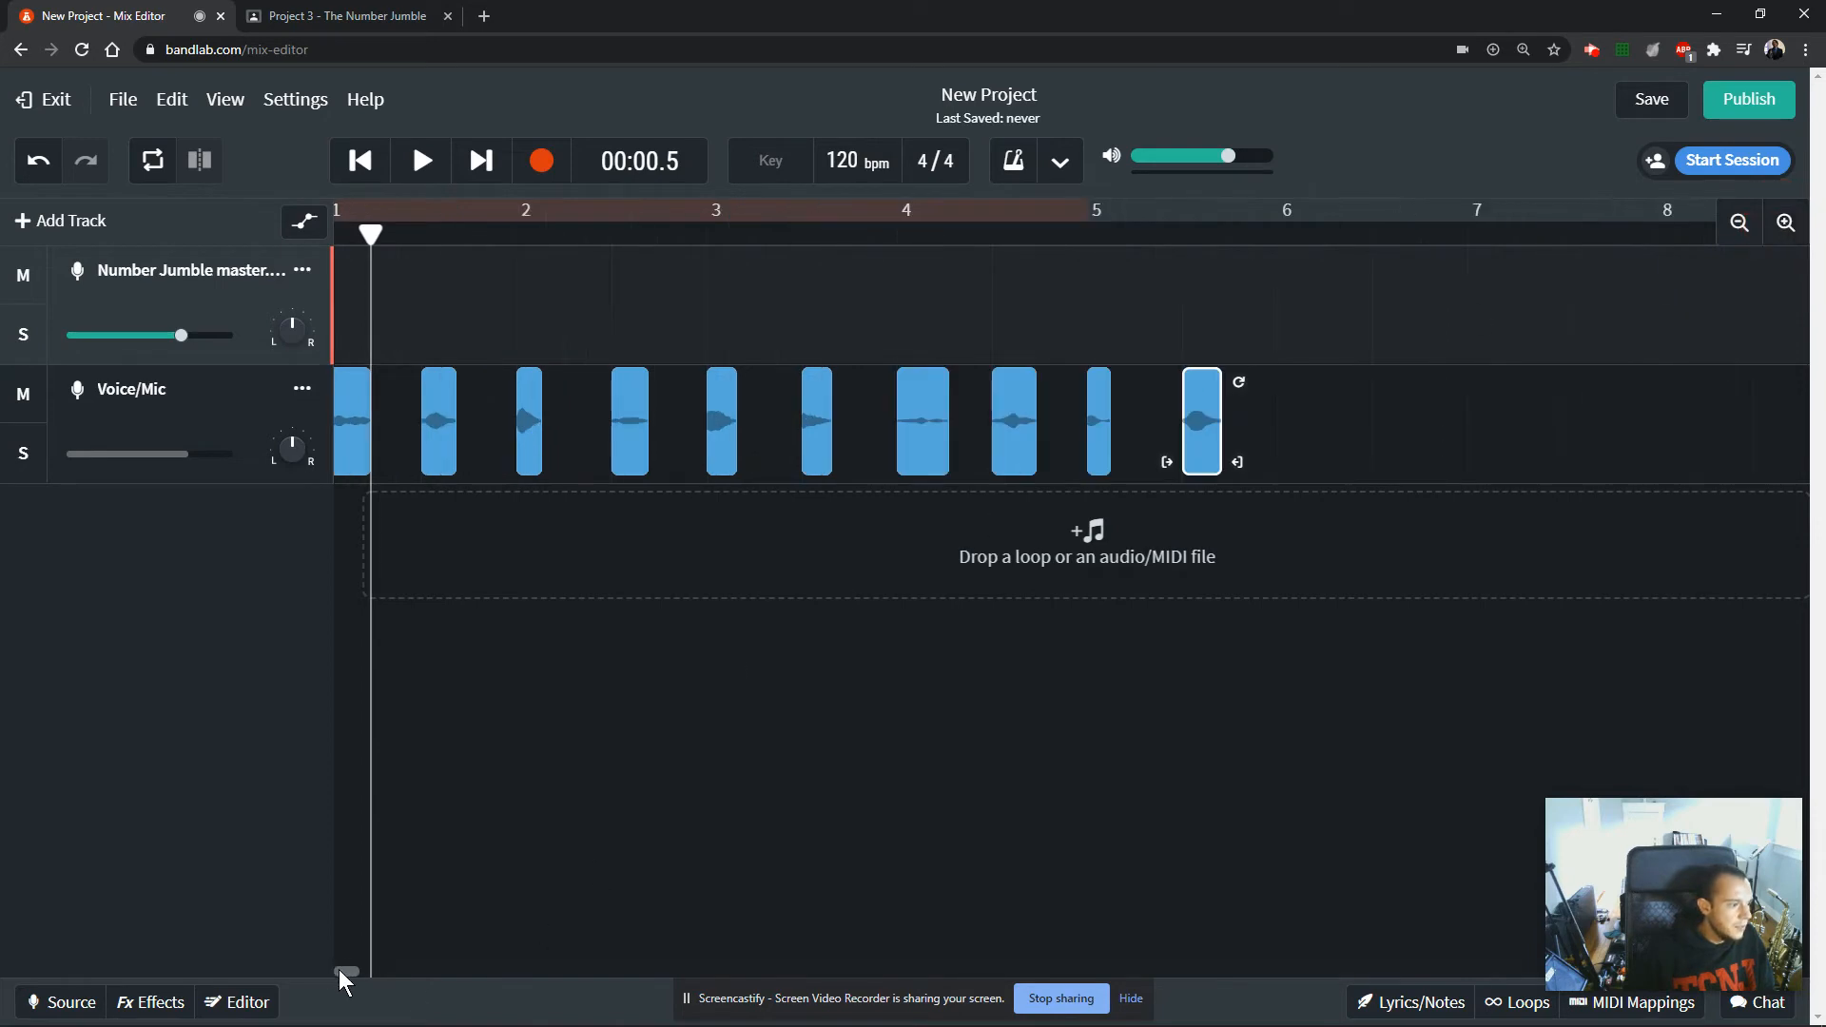
pyautogui.moveTo(339, 968); pyautogui.dragTo(307, 972)
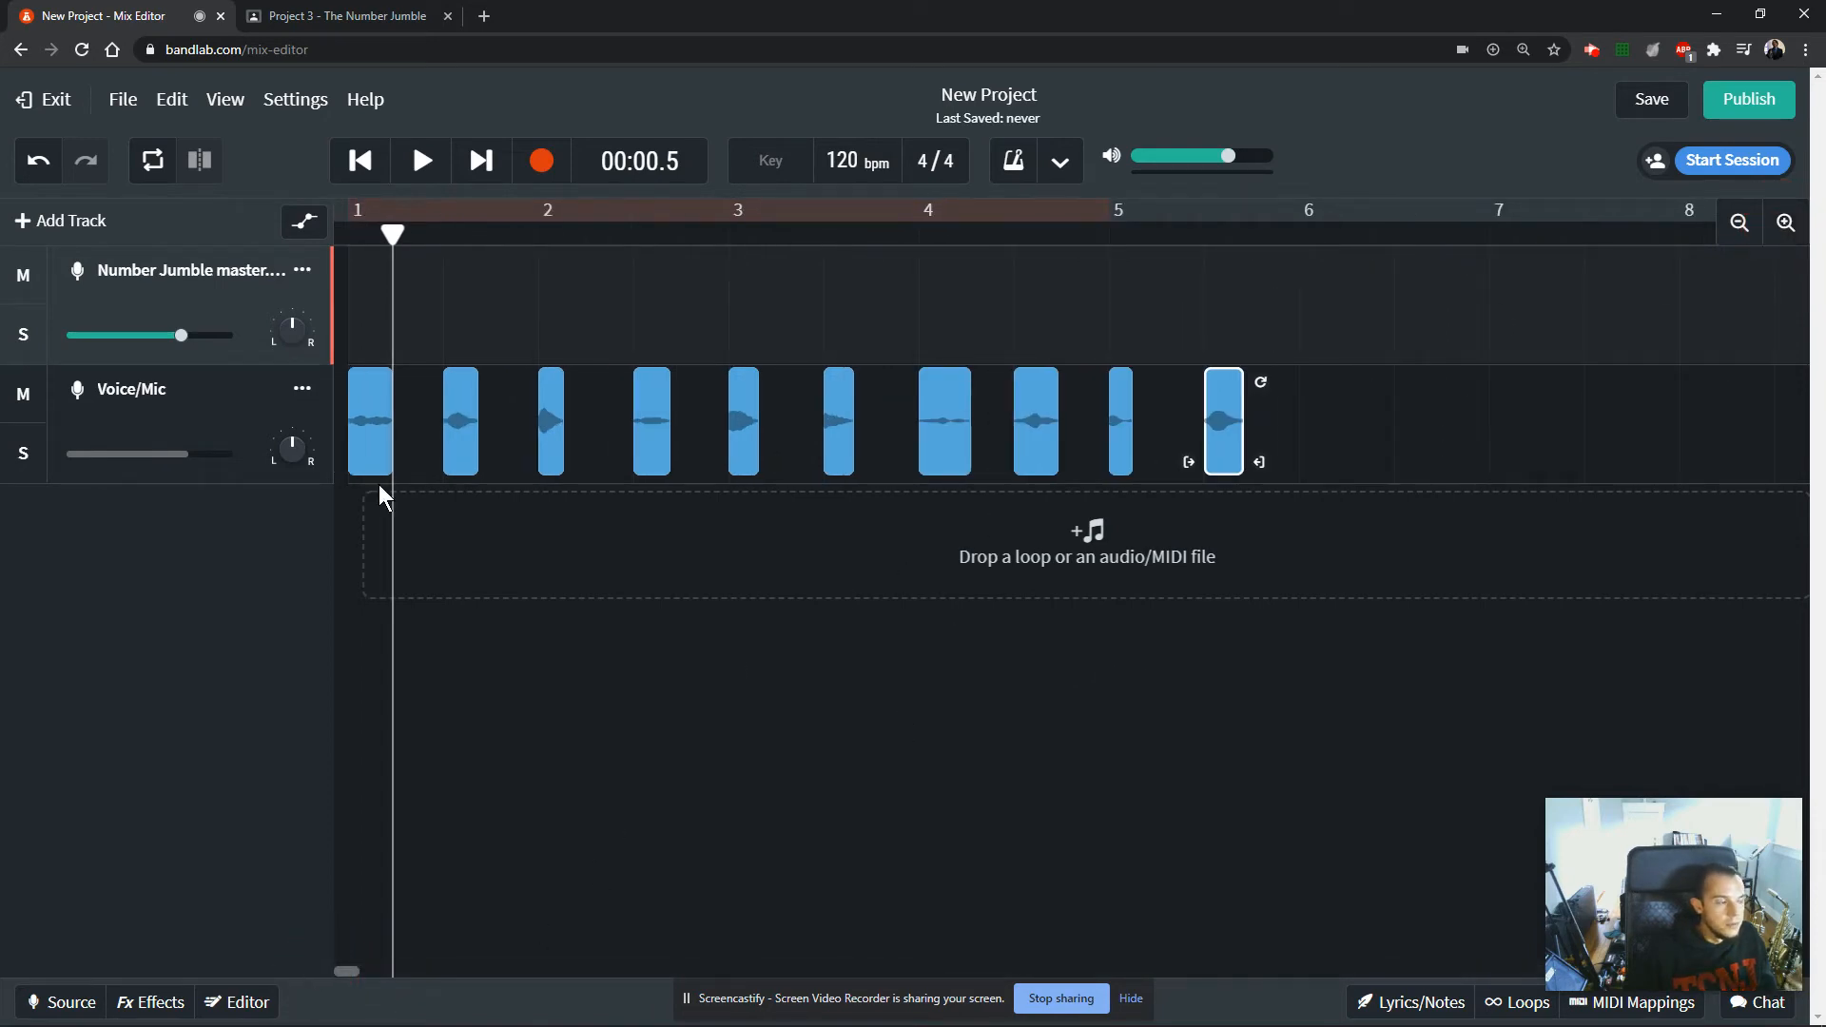
# Move the Voice/Mic track above the Number Jumble master track, and copy clip 0 to bar 1 of the Number Jumble master track.
pyautogui.moveTo(237, 409); pyautogui.dragTo(221, 257)
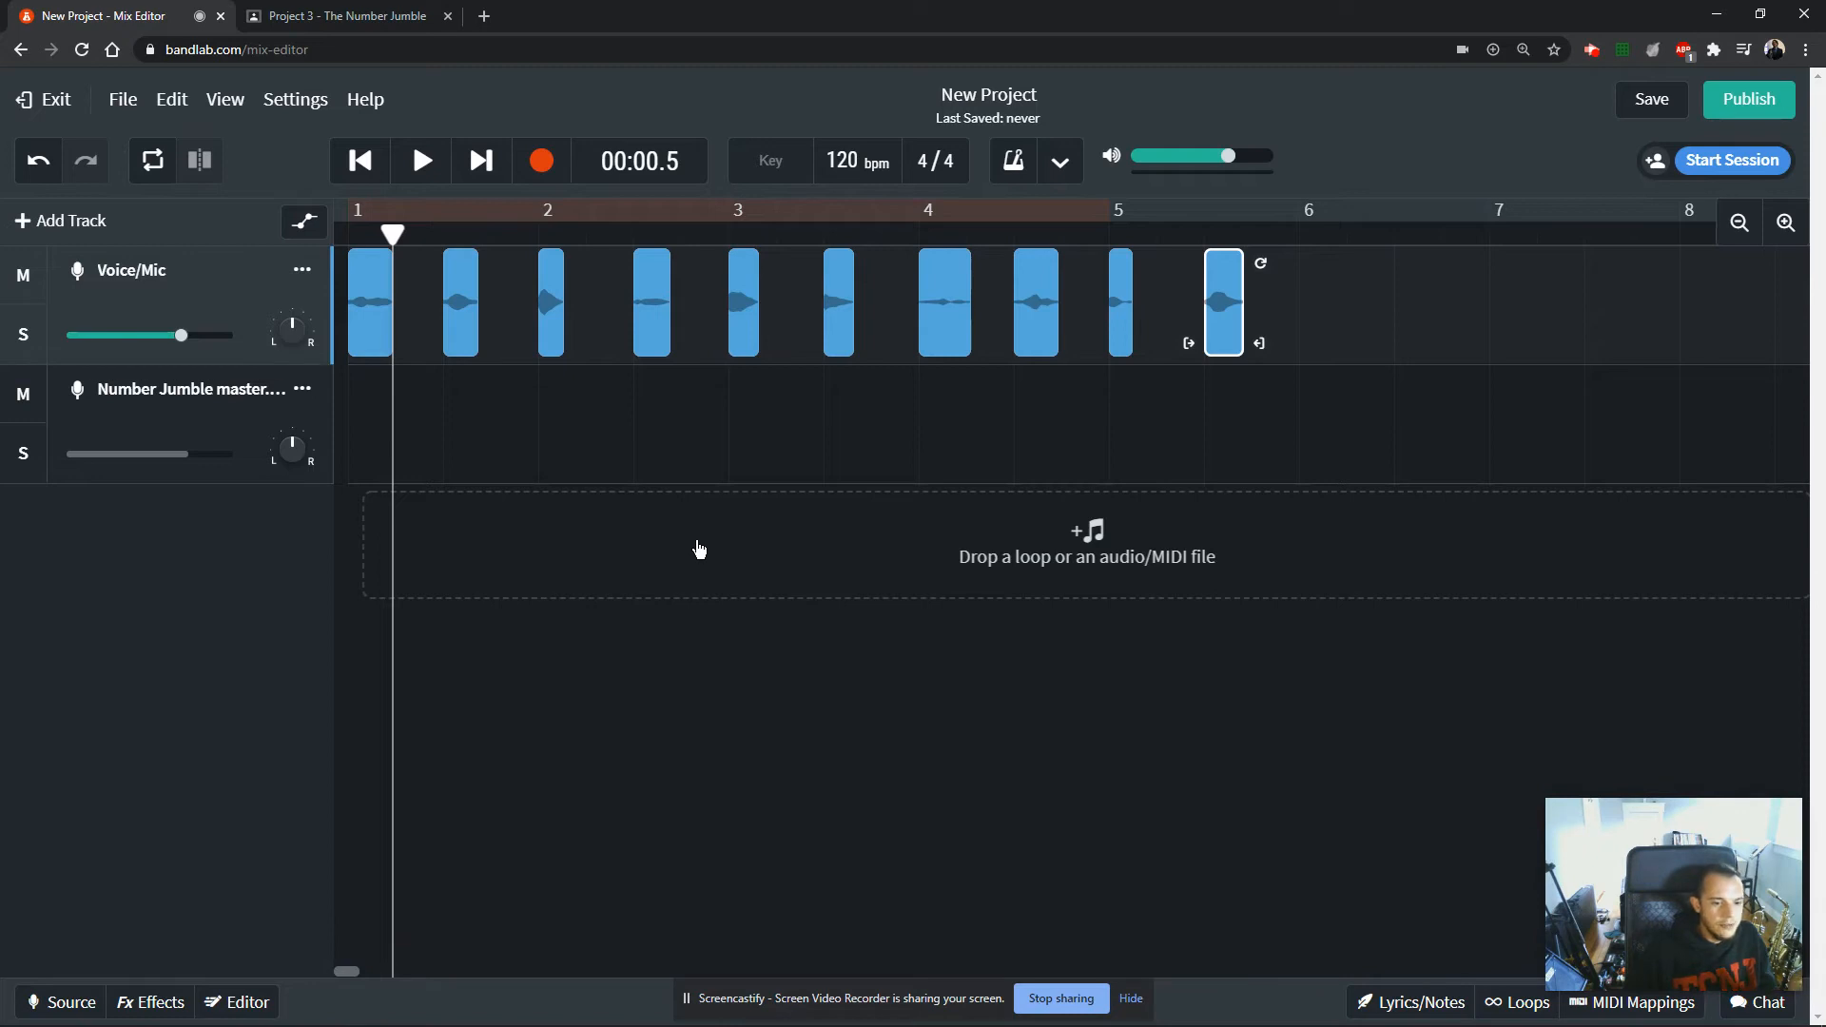
pyautogui.click(371, 312)
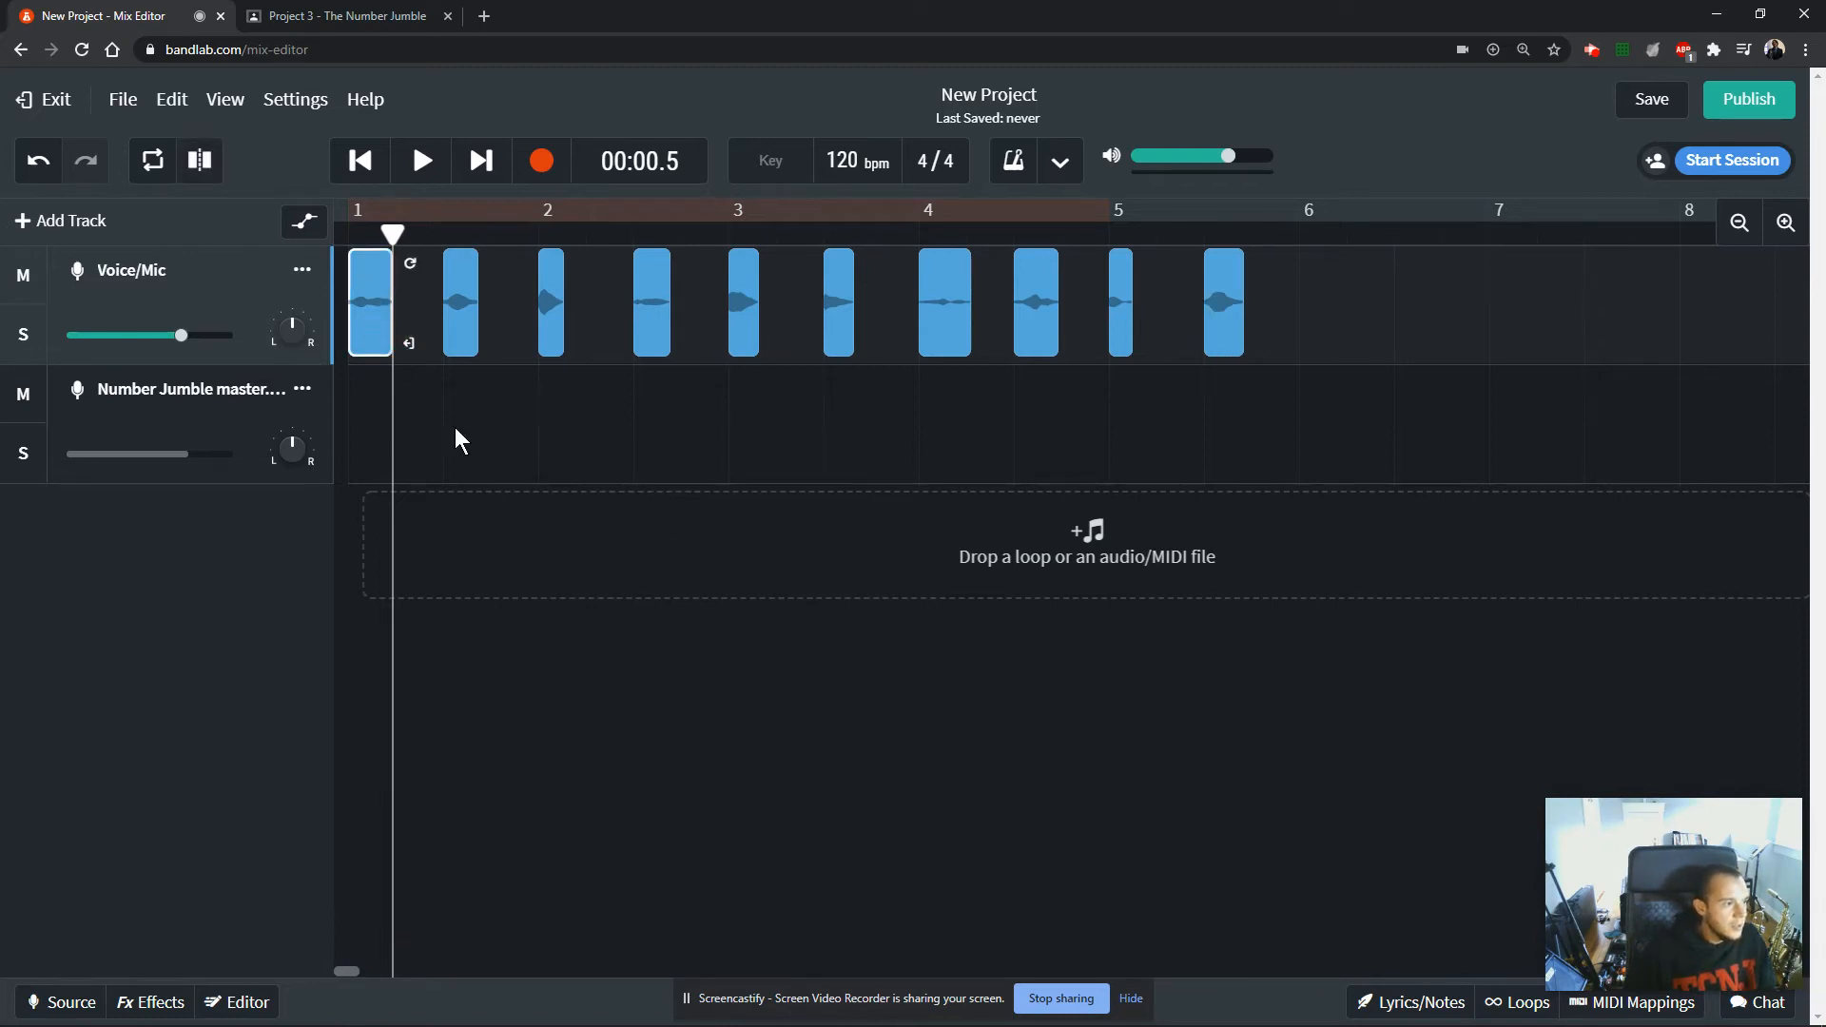
pyautogui.click(225, 103)
pyautogui.click(225, 100)
pyautogui.rightClick(369, 312)
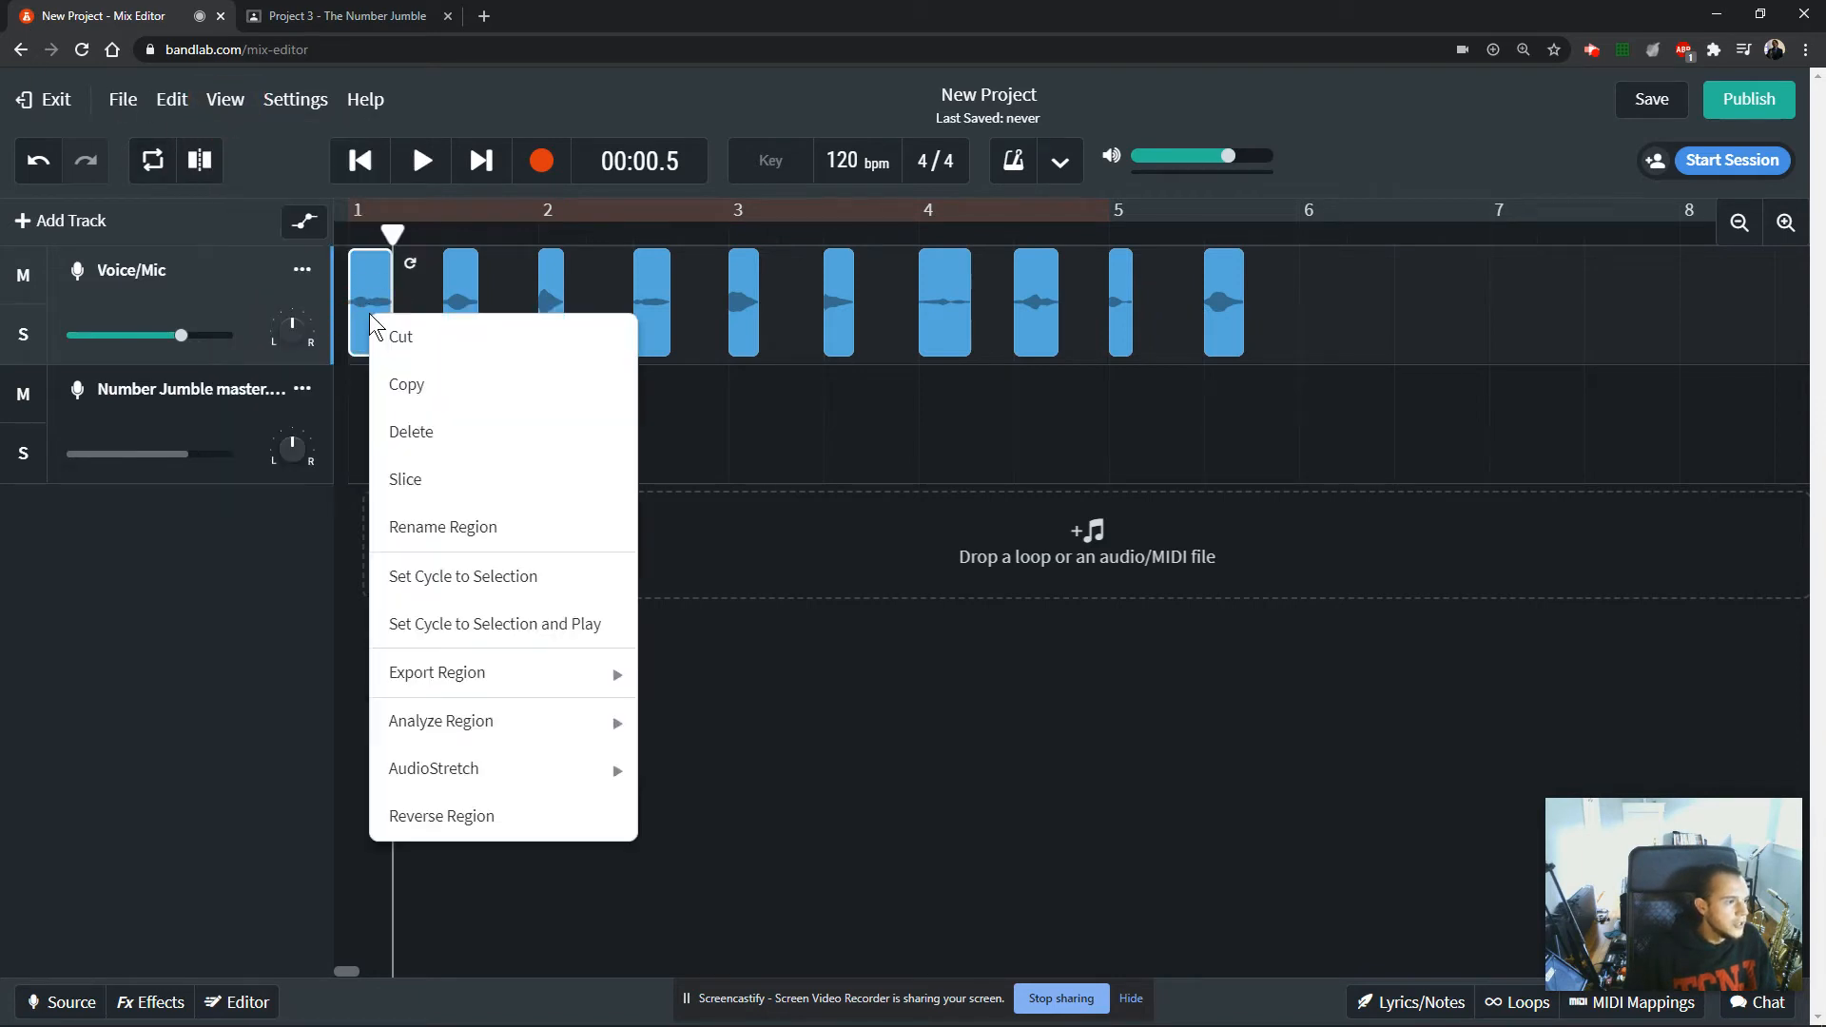
pyautogui.click(407, 399)
pyautogui.click(391, 230)
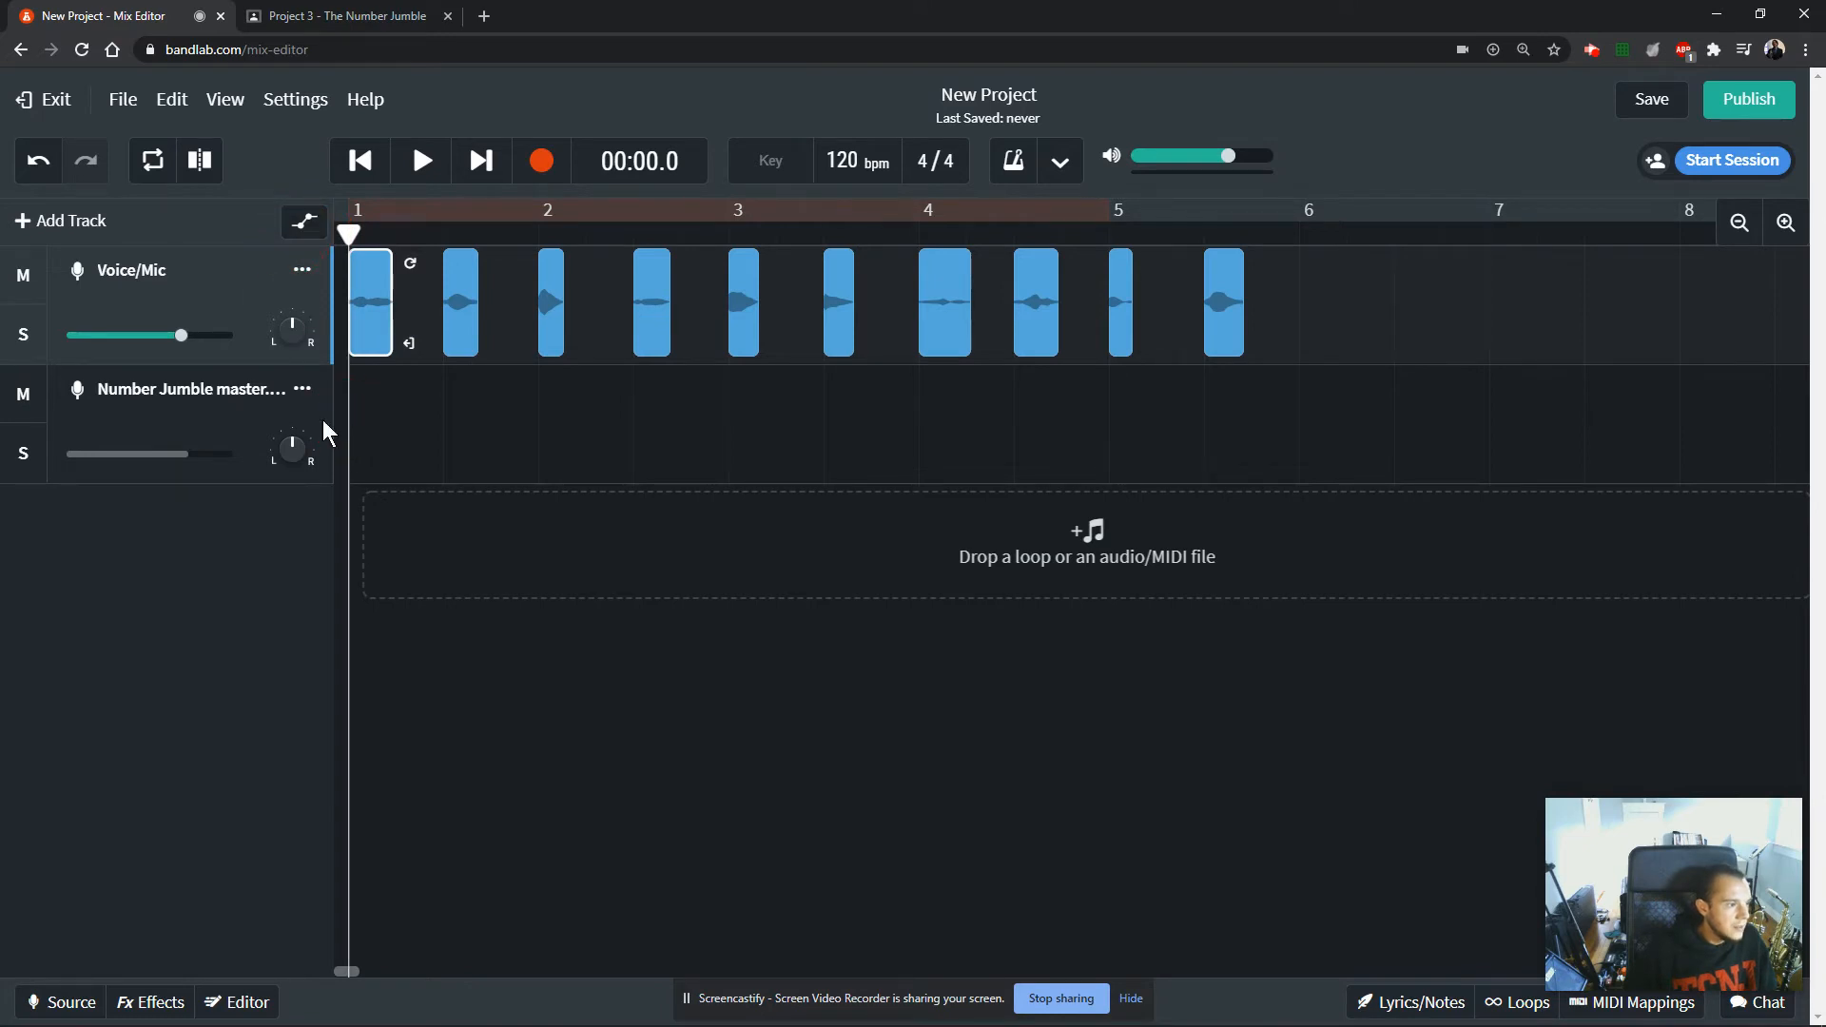
pyautogui.click(270, 410)
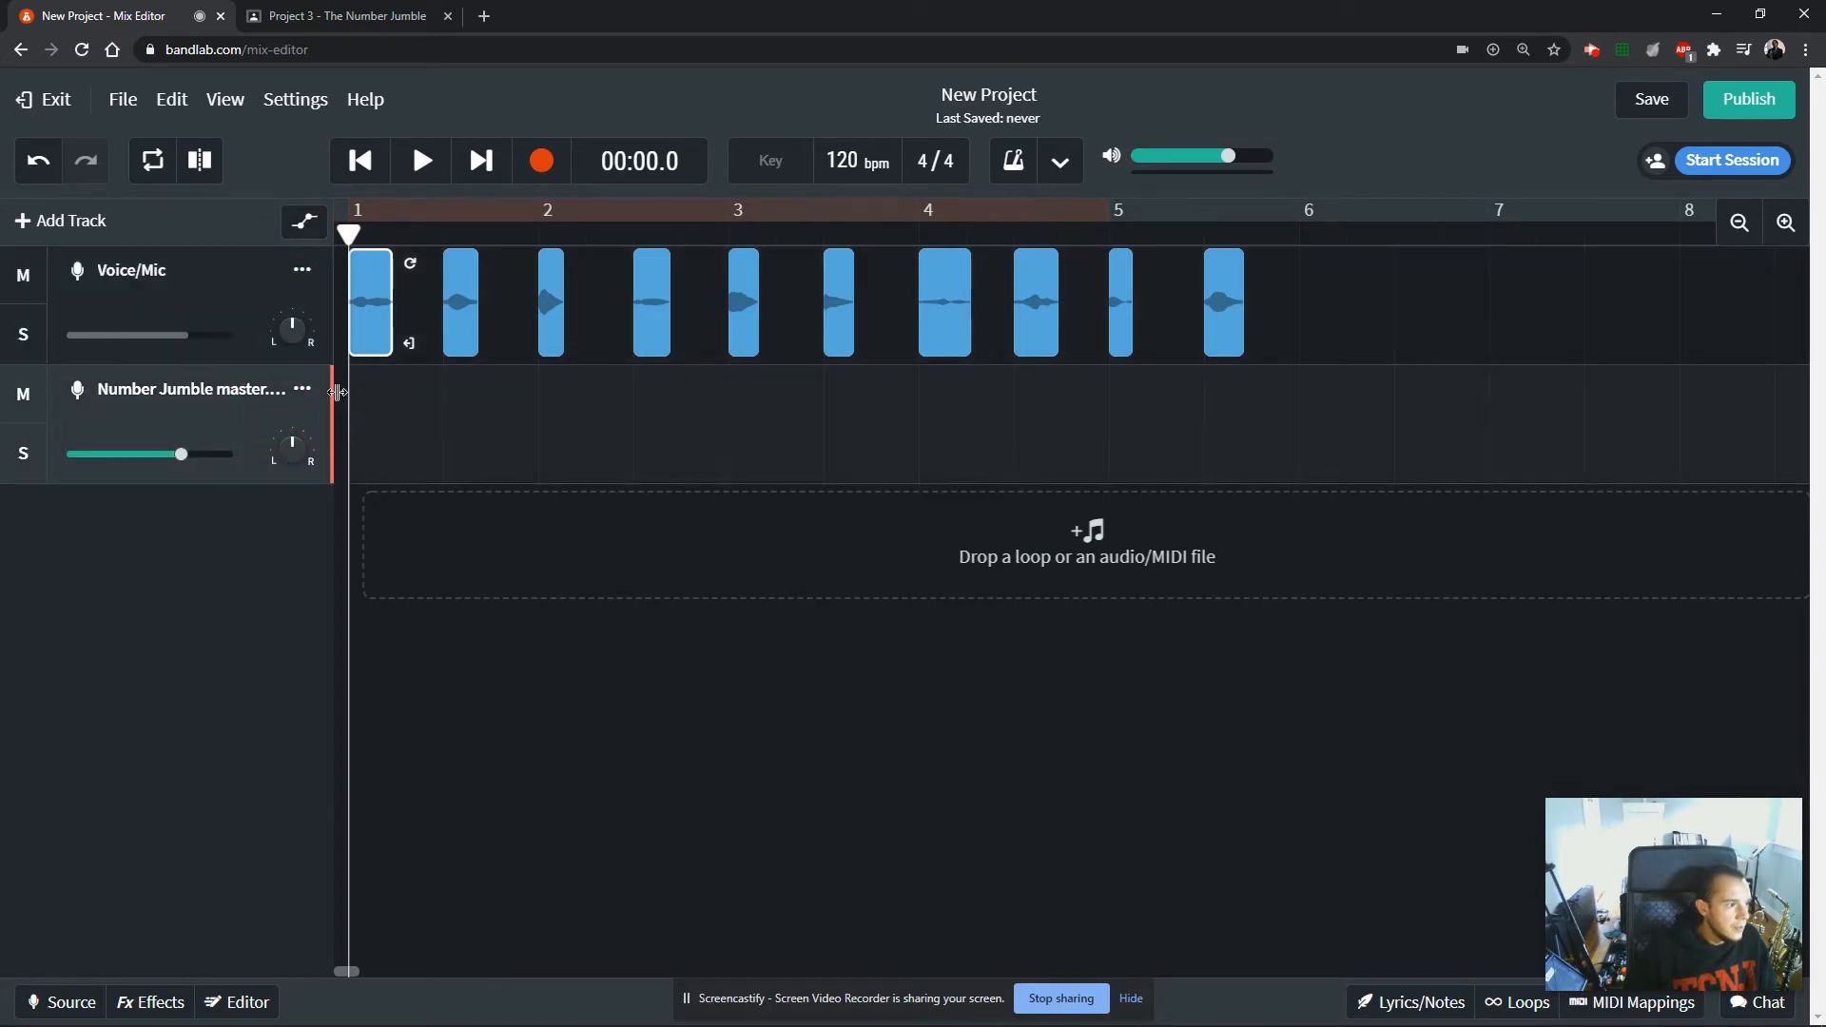
pyautogui.hotkey('ctrl', 'v')
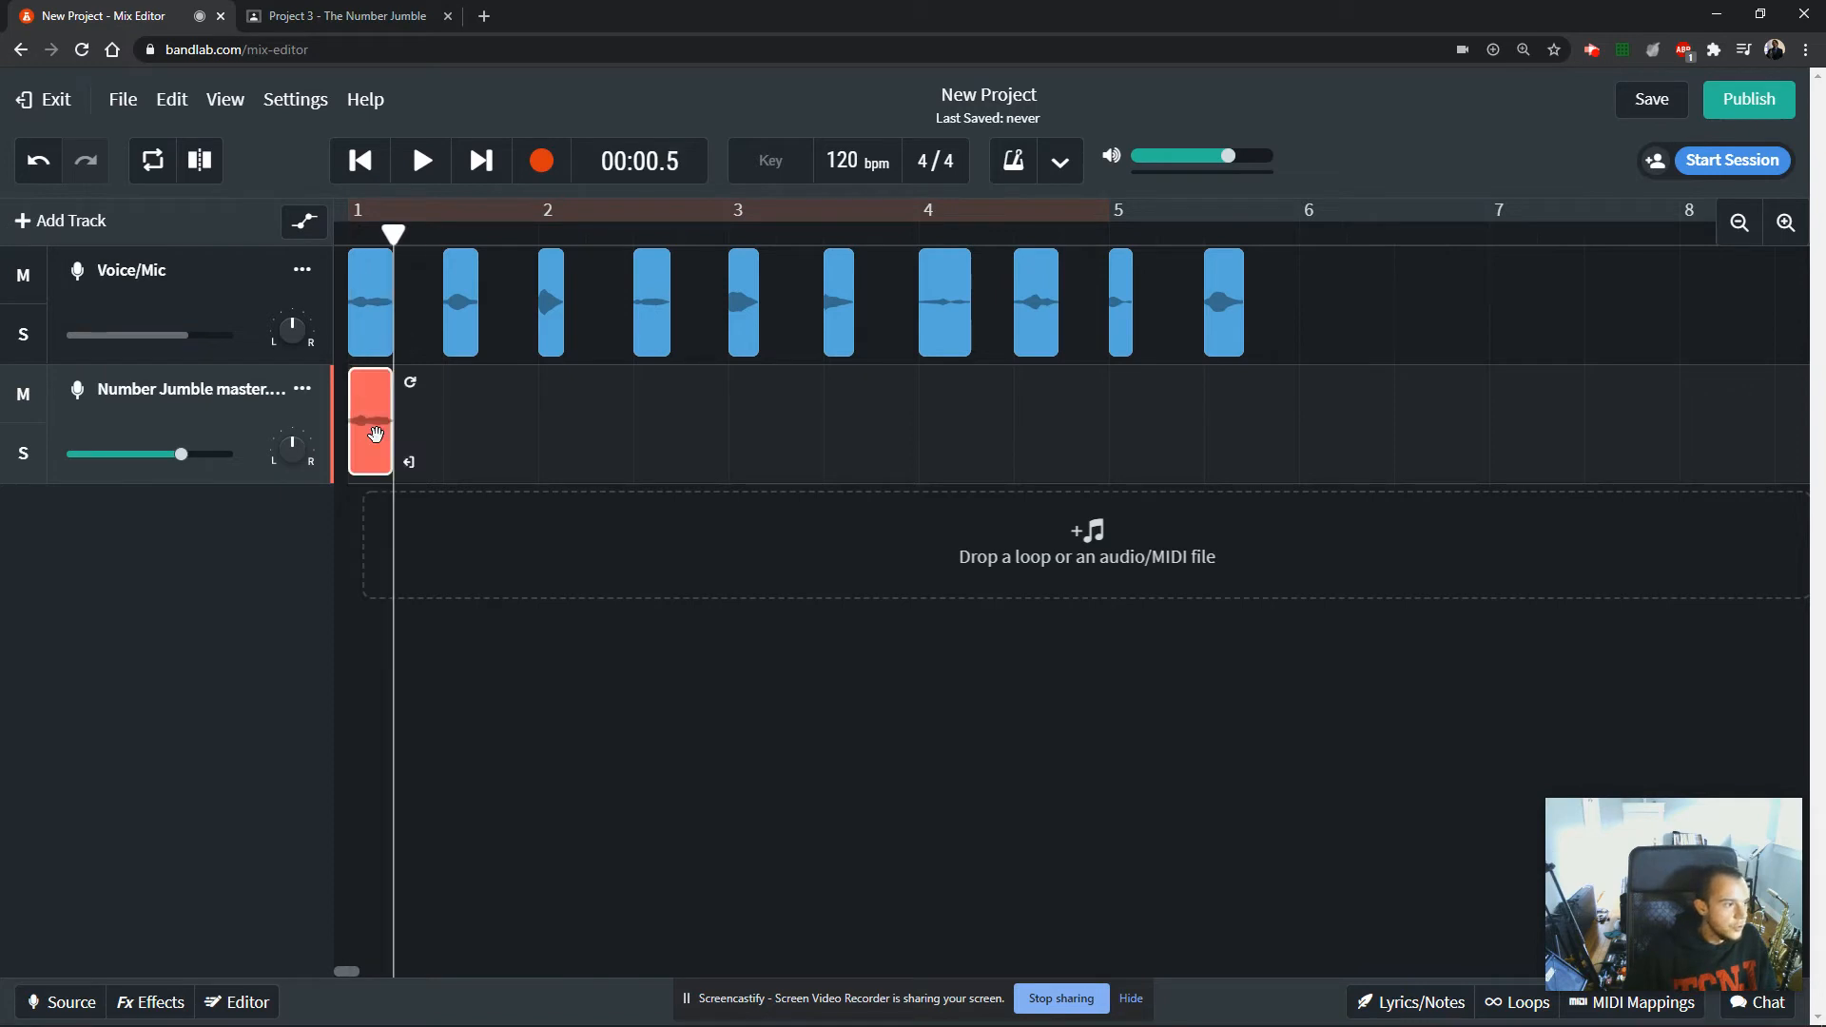
# Open Notepad, write the lines "CTRL C = COPY" and "CTRL V = PASTE", and place its window over the editor.
pyautogui.click(174, 100)
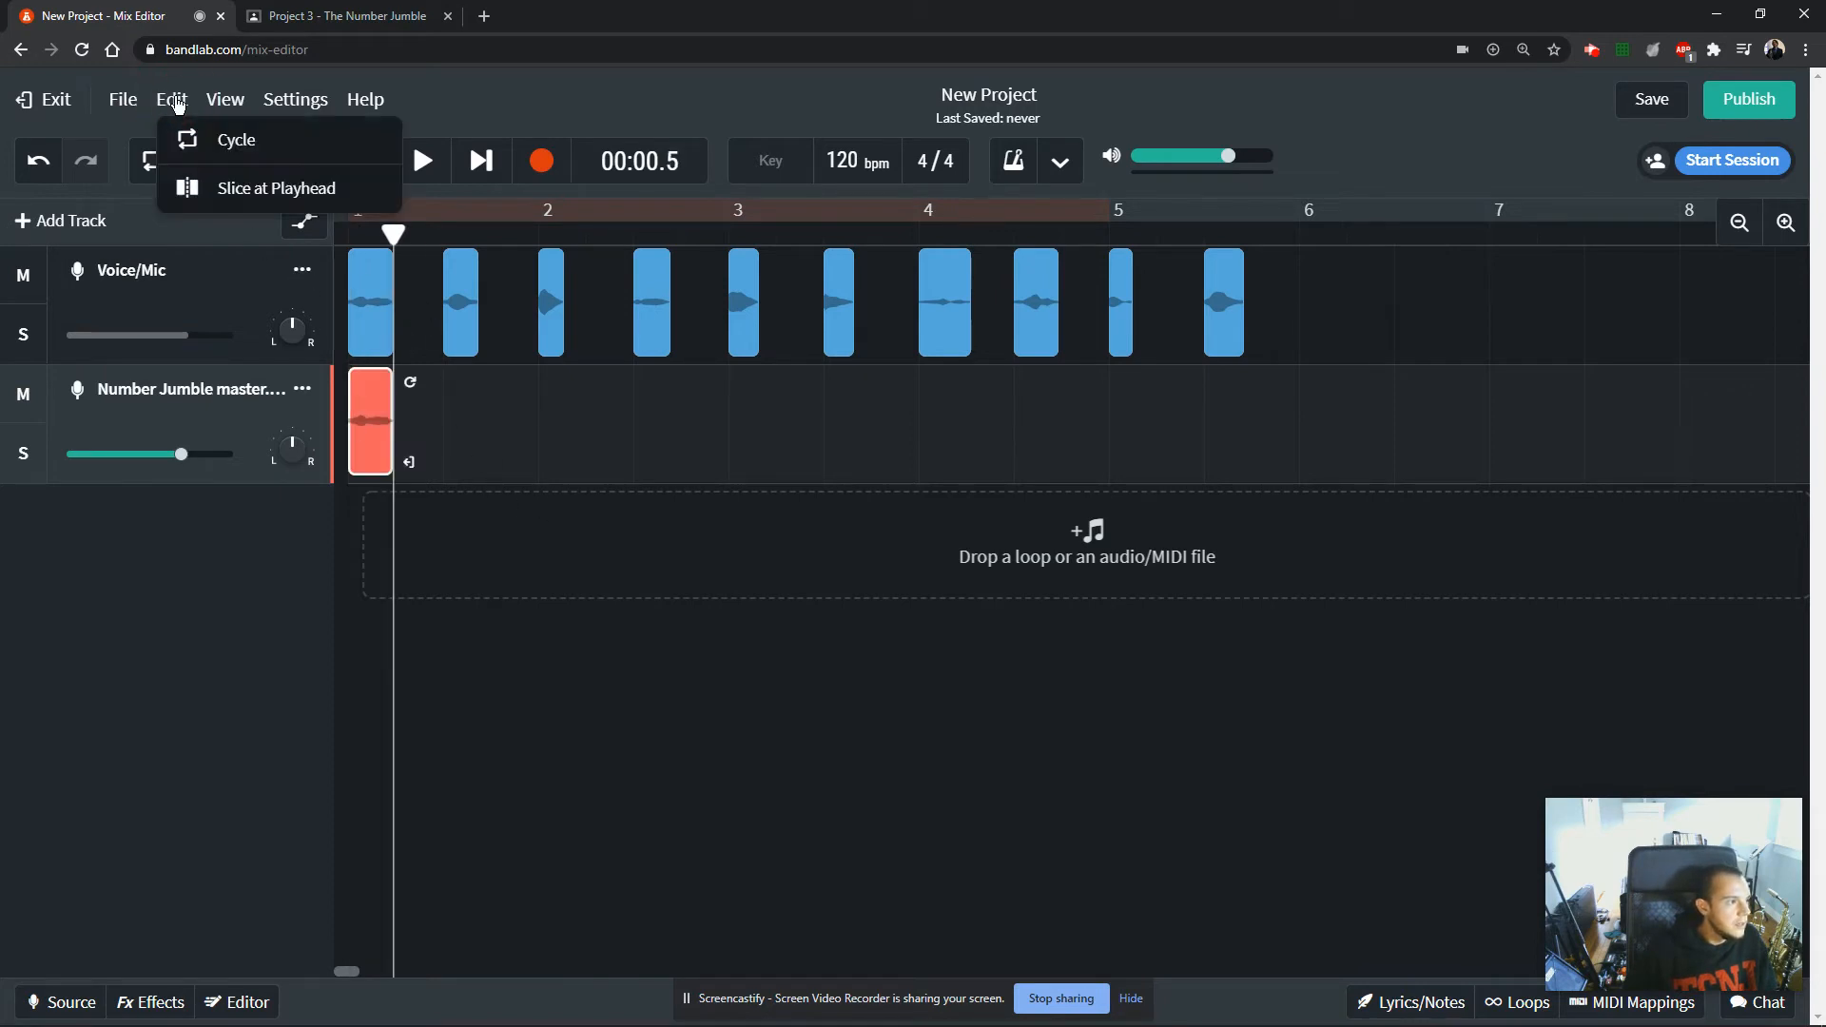
pyautogui.moveTo(382, 1014)
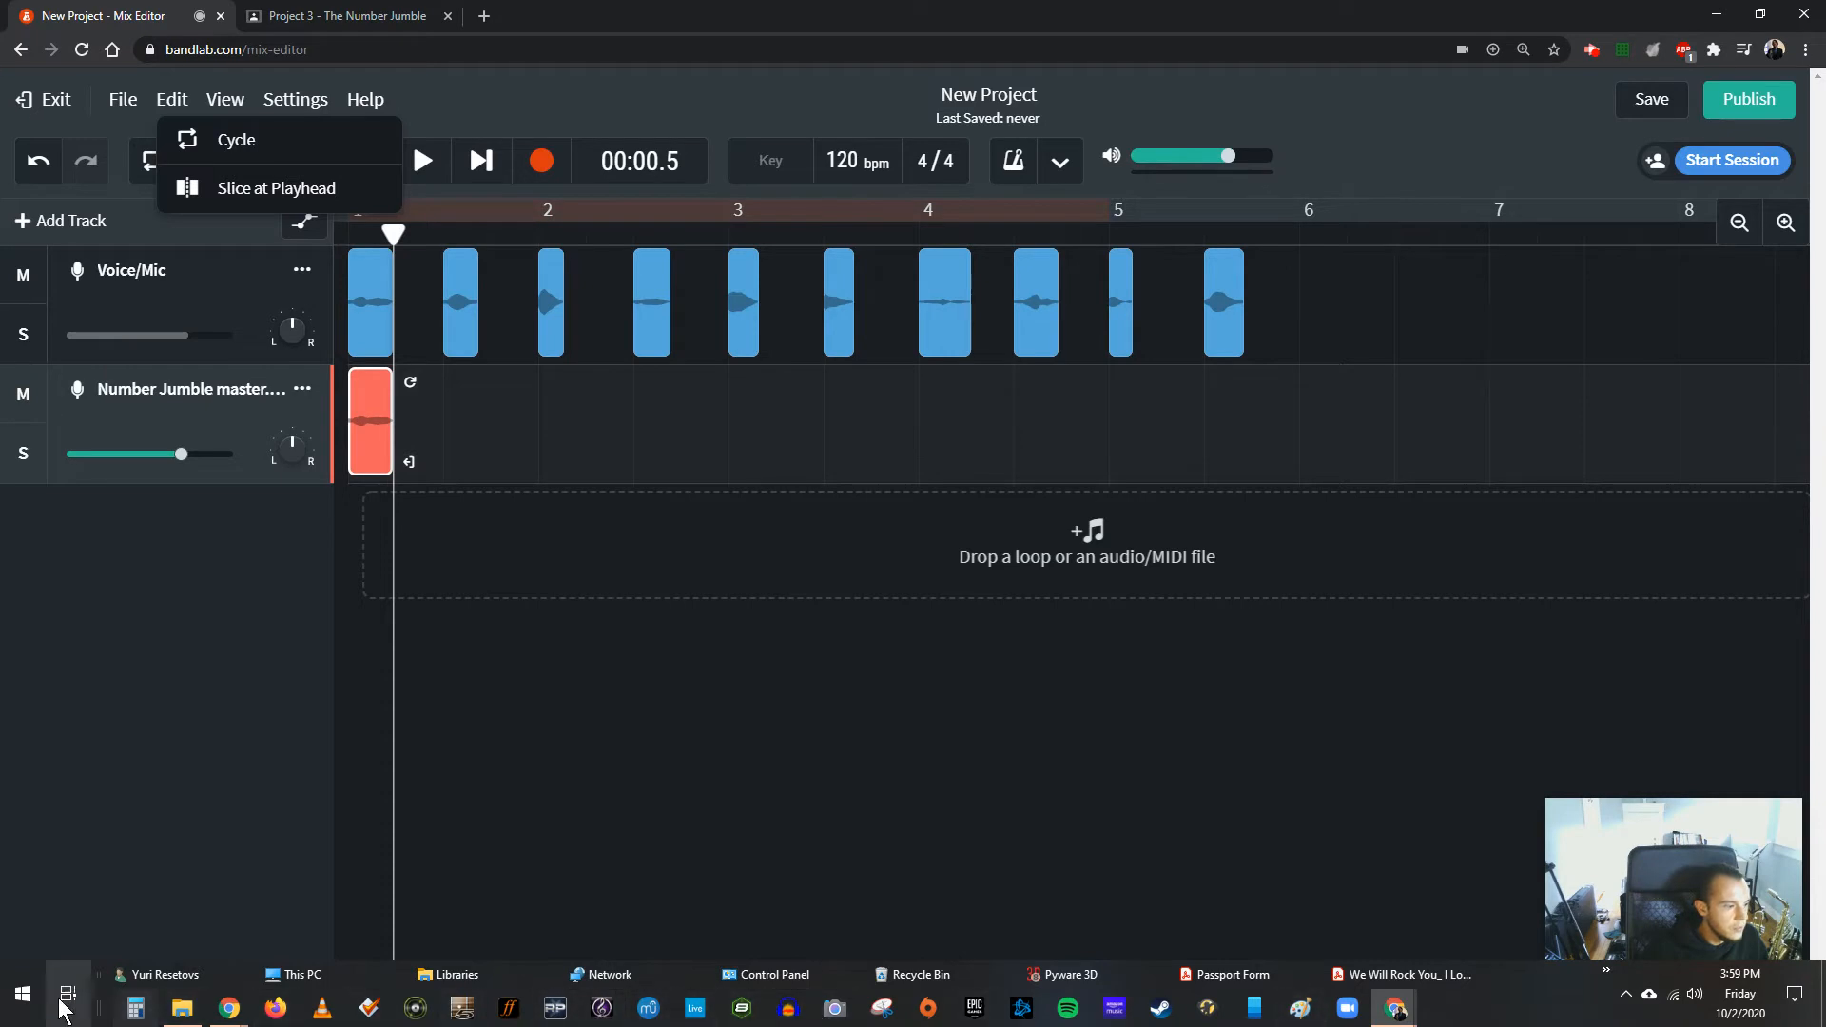
pyautogui.click(23, 994)
pyautogui.write('notep')
pyautogui.press('Return')
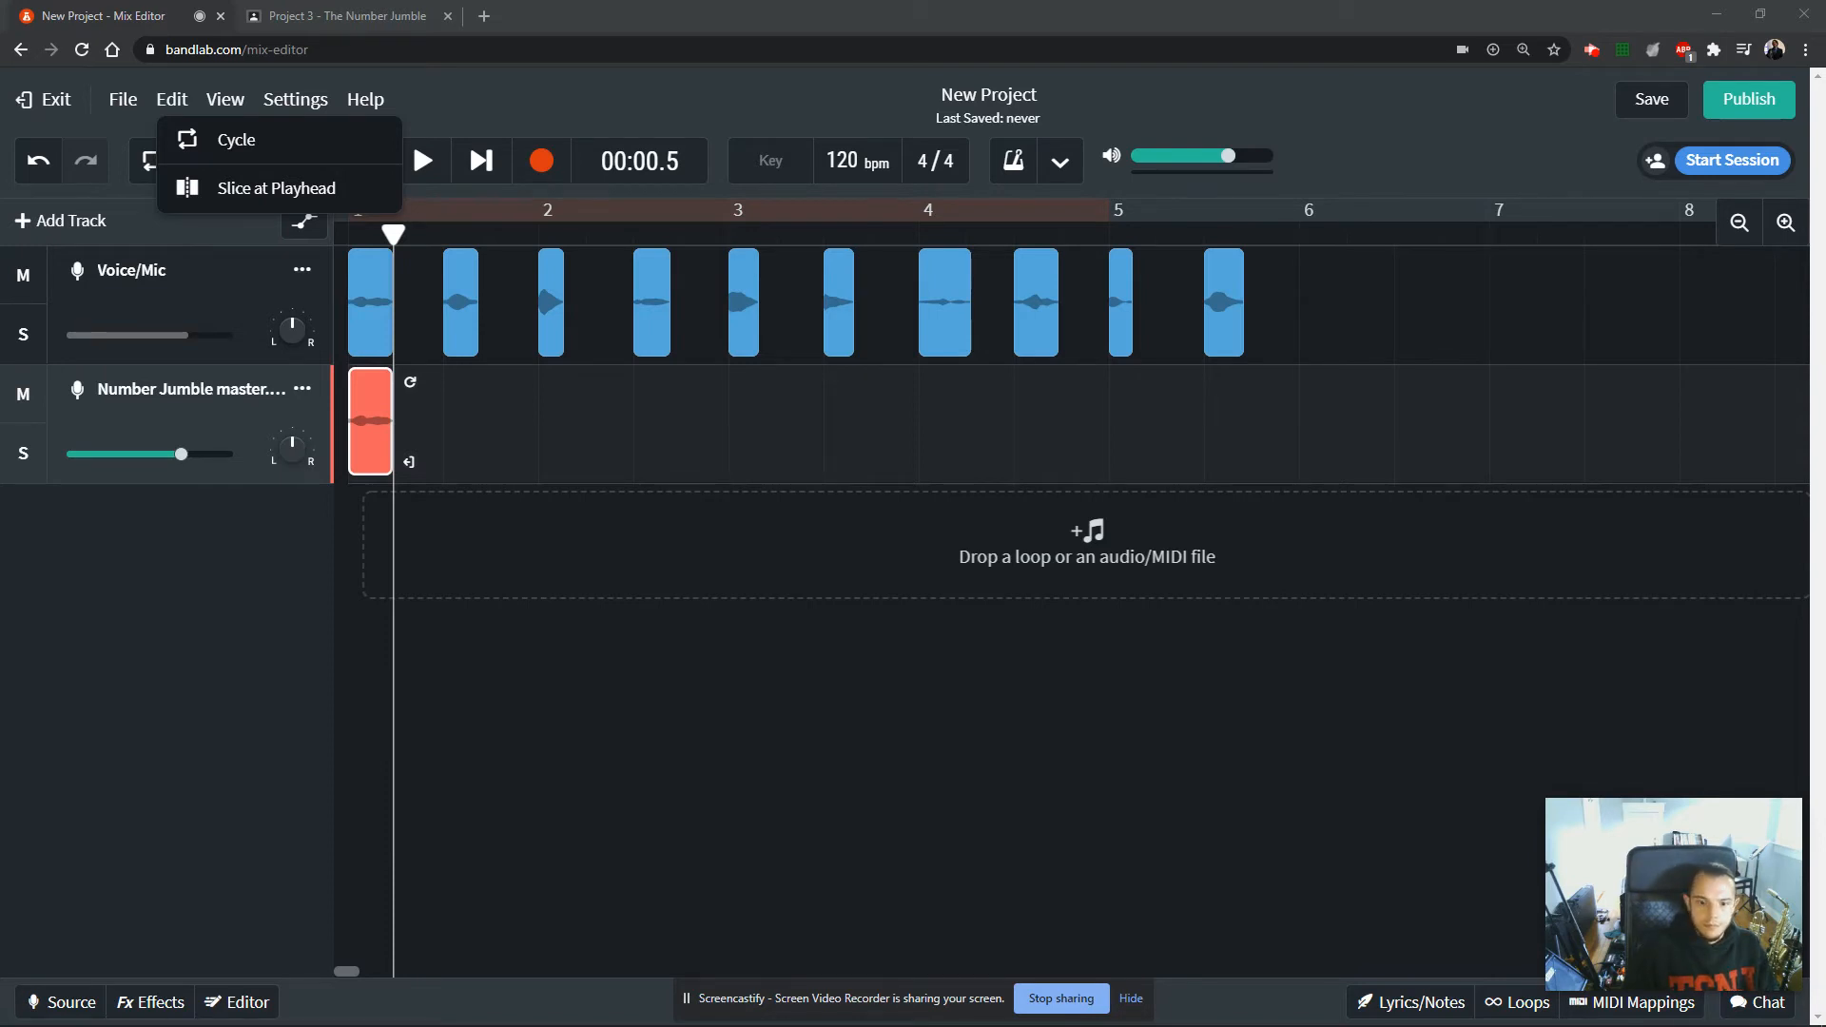
pyautogui.moveTo(1825, 559); pyautogui.dragTo(1544, 568)
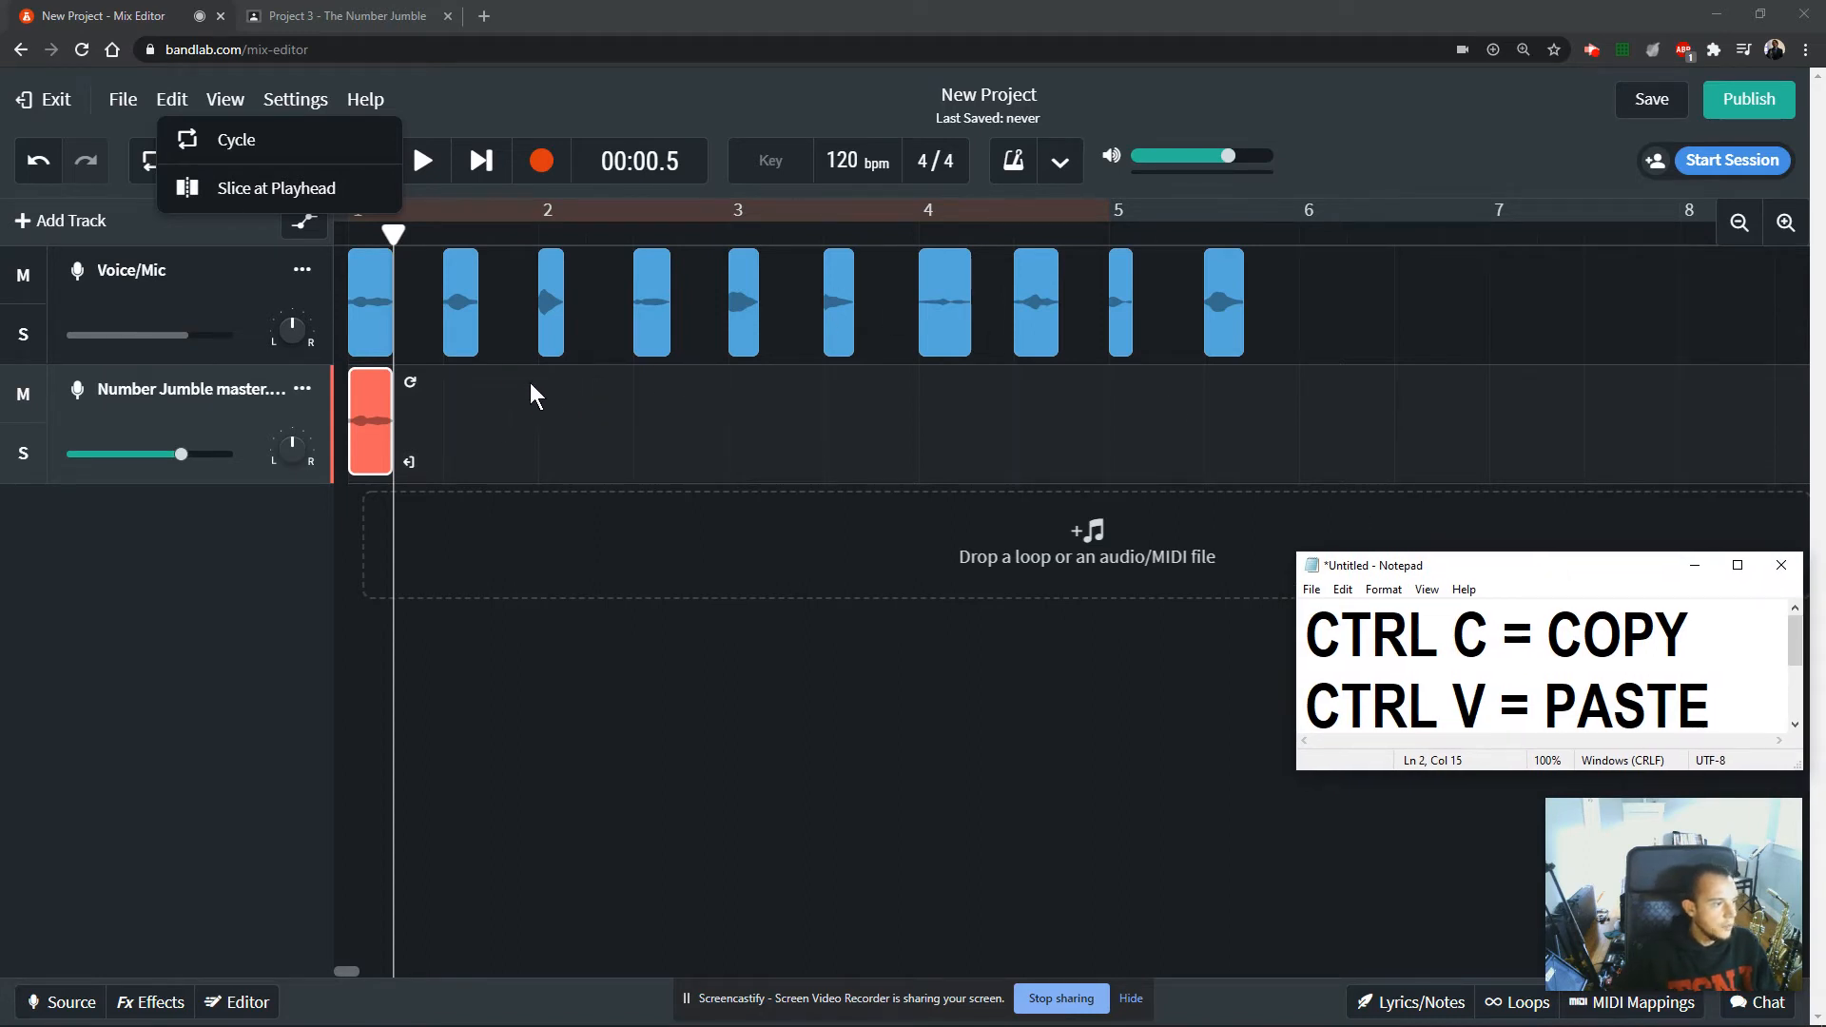
# Copy clip 1 onto the Number Jumble master track and align the copy at position 1.3 beneath the original.
pyautogui.click(460, 304)
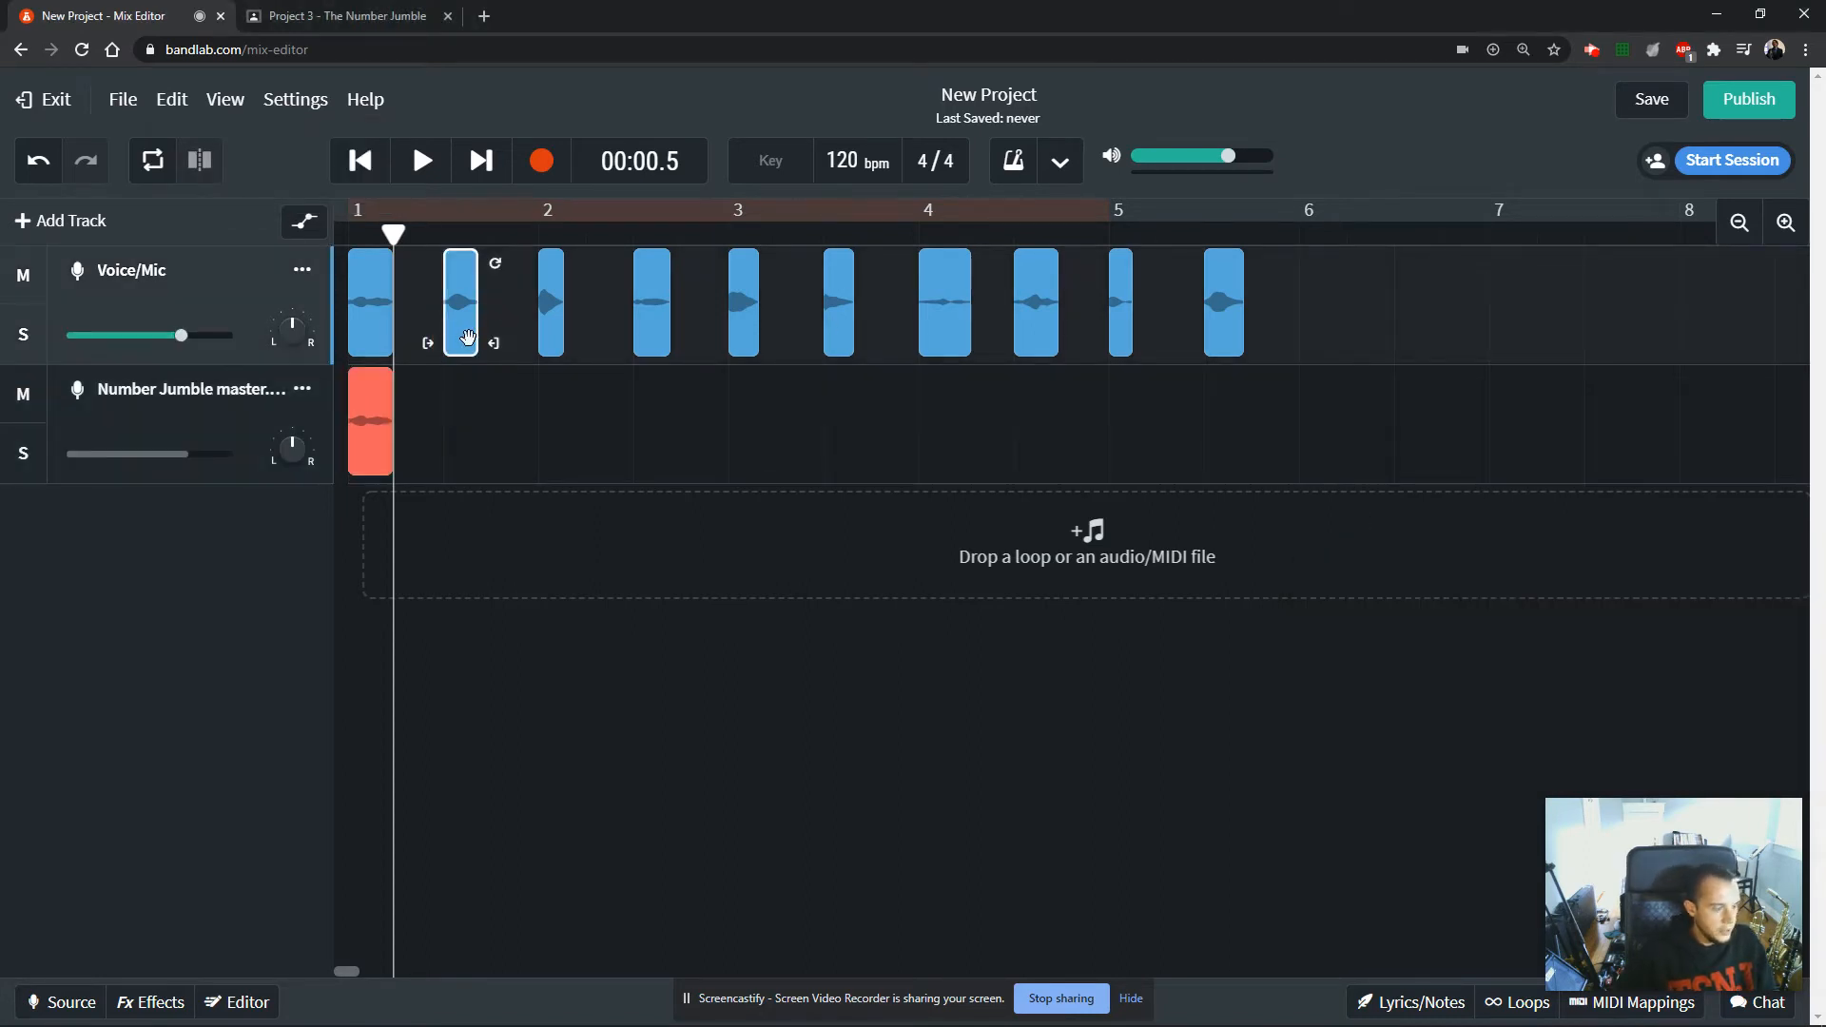
pyautogui.click(444, 396)
pyautogui.hotkey('ctrl', 'v')
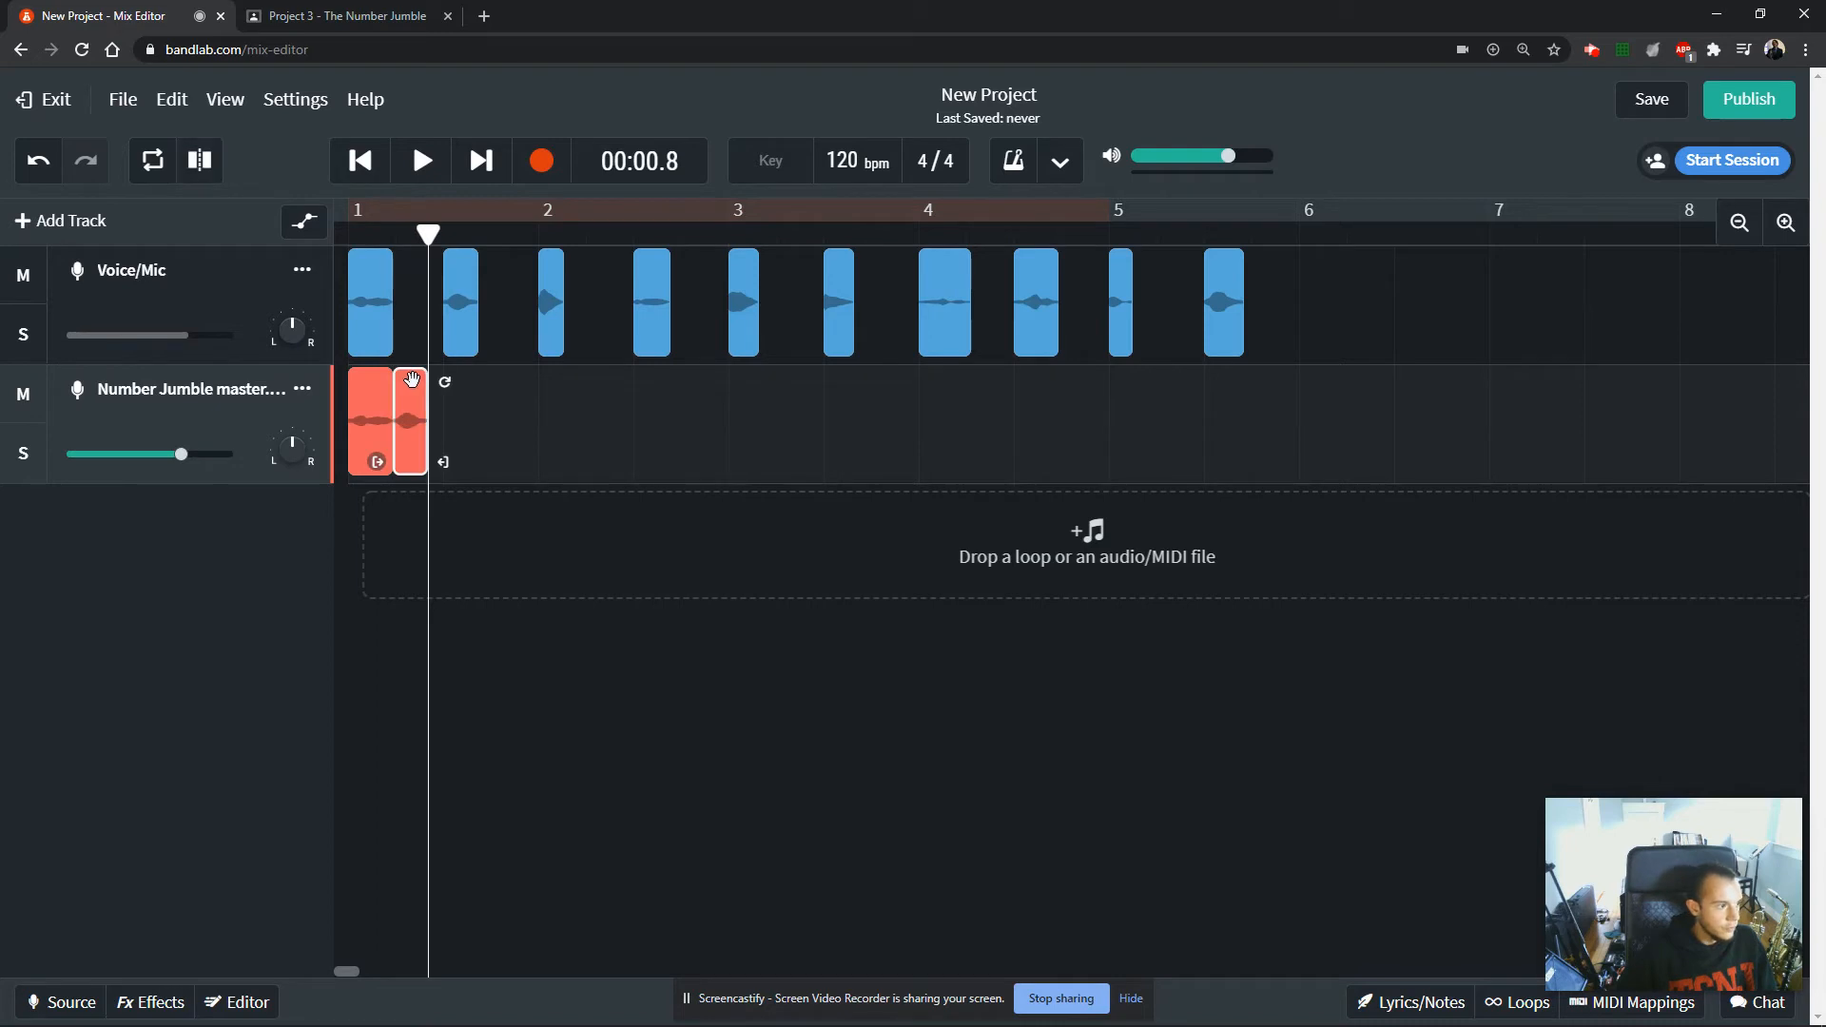
pyautogui.moveTo(427, 234)
pyautogui.mouseDown()
pyautogui.moveTo(394, 242)
pyautogui.moveTo(441, 236)
pyautogui.mouseUp()
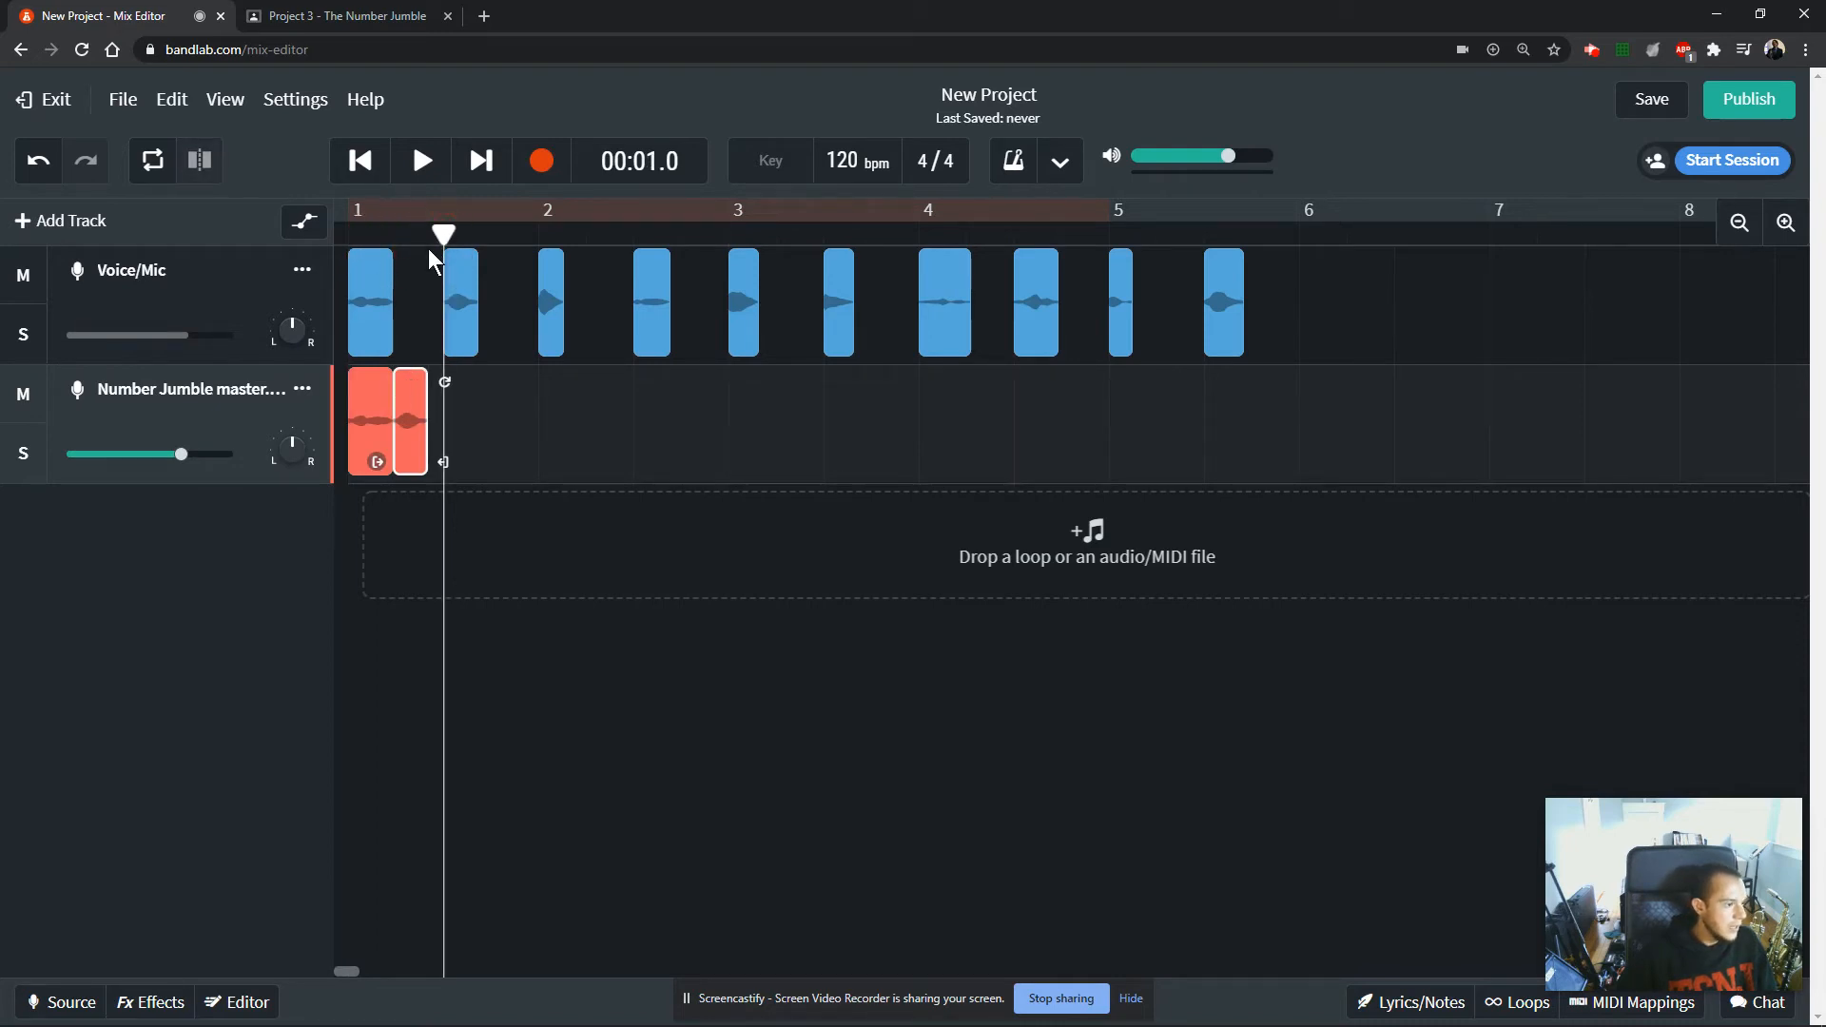
pyautogui.moveTo(410, 417); pyautogui.dragTo(461, 404)
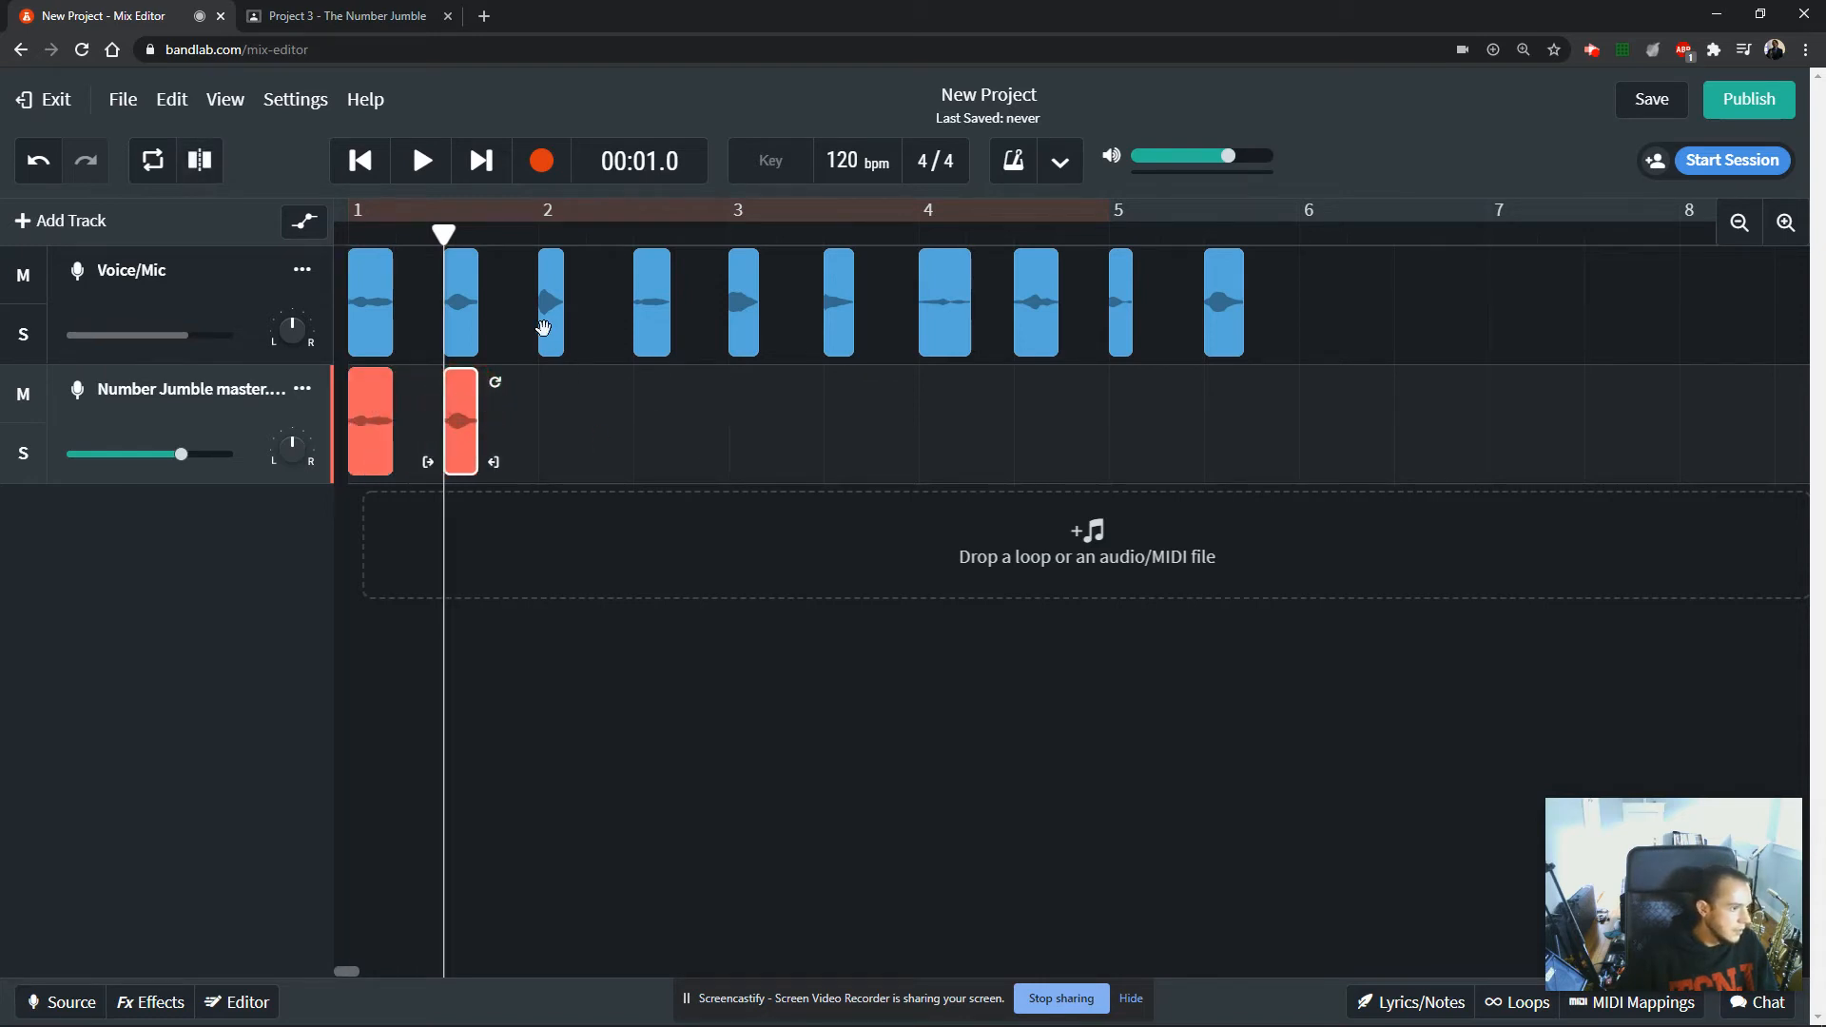
# Switch to Notepad, add a third line reading "ALT + Click & Drag", and heighten the window to fit all three lines.
pyautogui.hotkey('alt', 'Tab')
pyautogui.press('Tab')
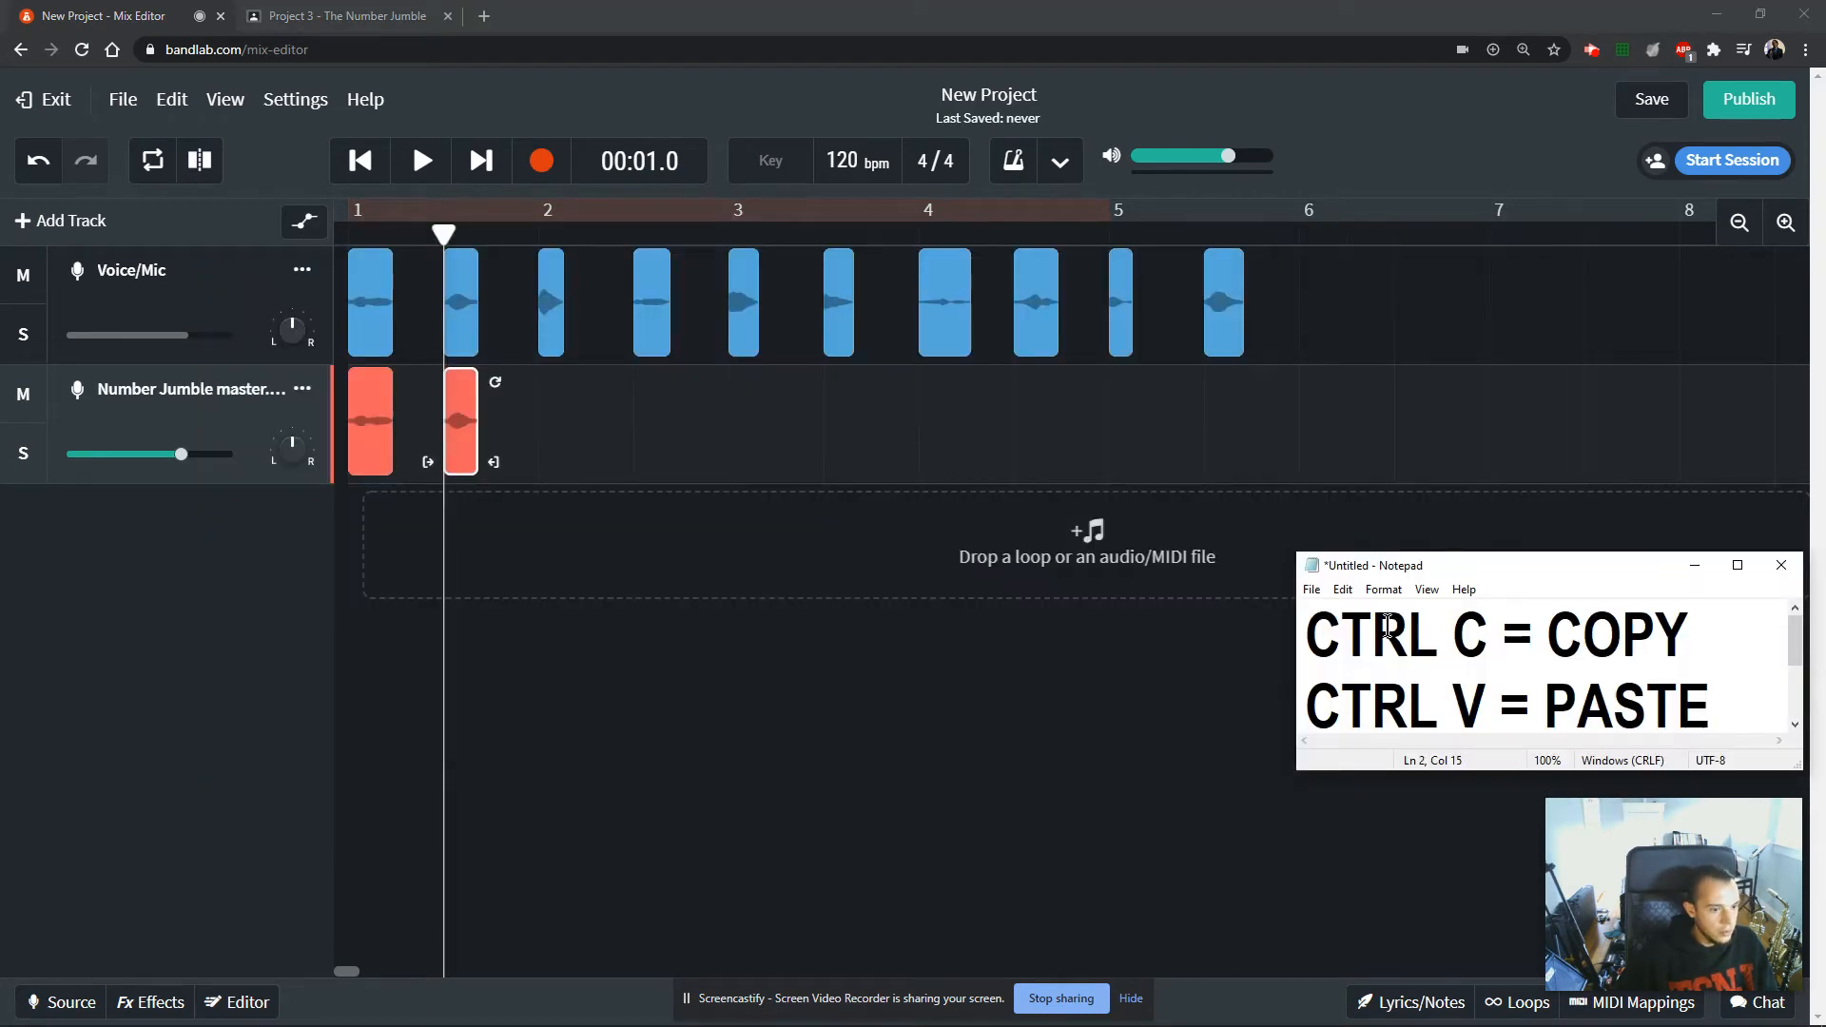
pyautogui.scroll(-1, 1735, 705)
pyautogui.press('Return')
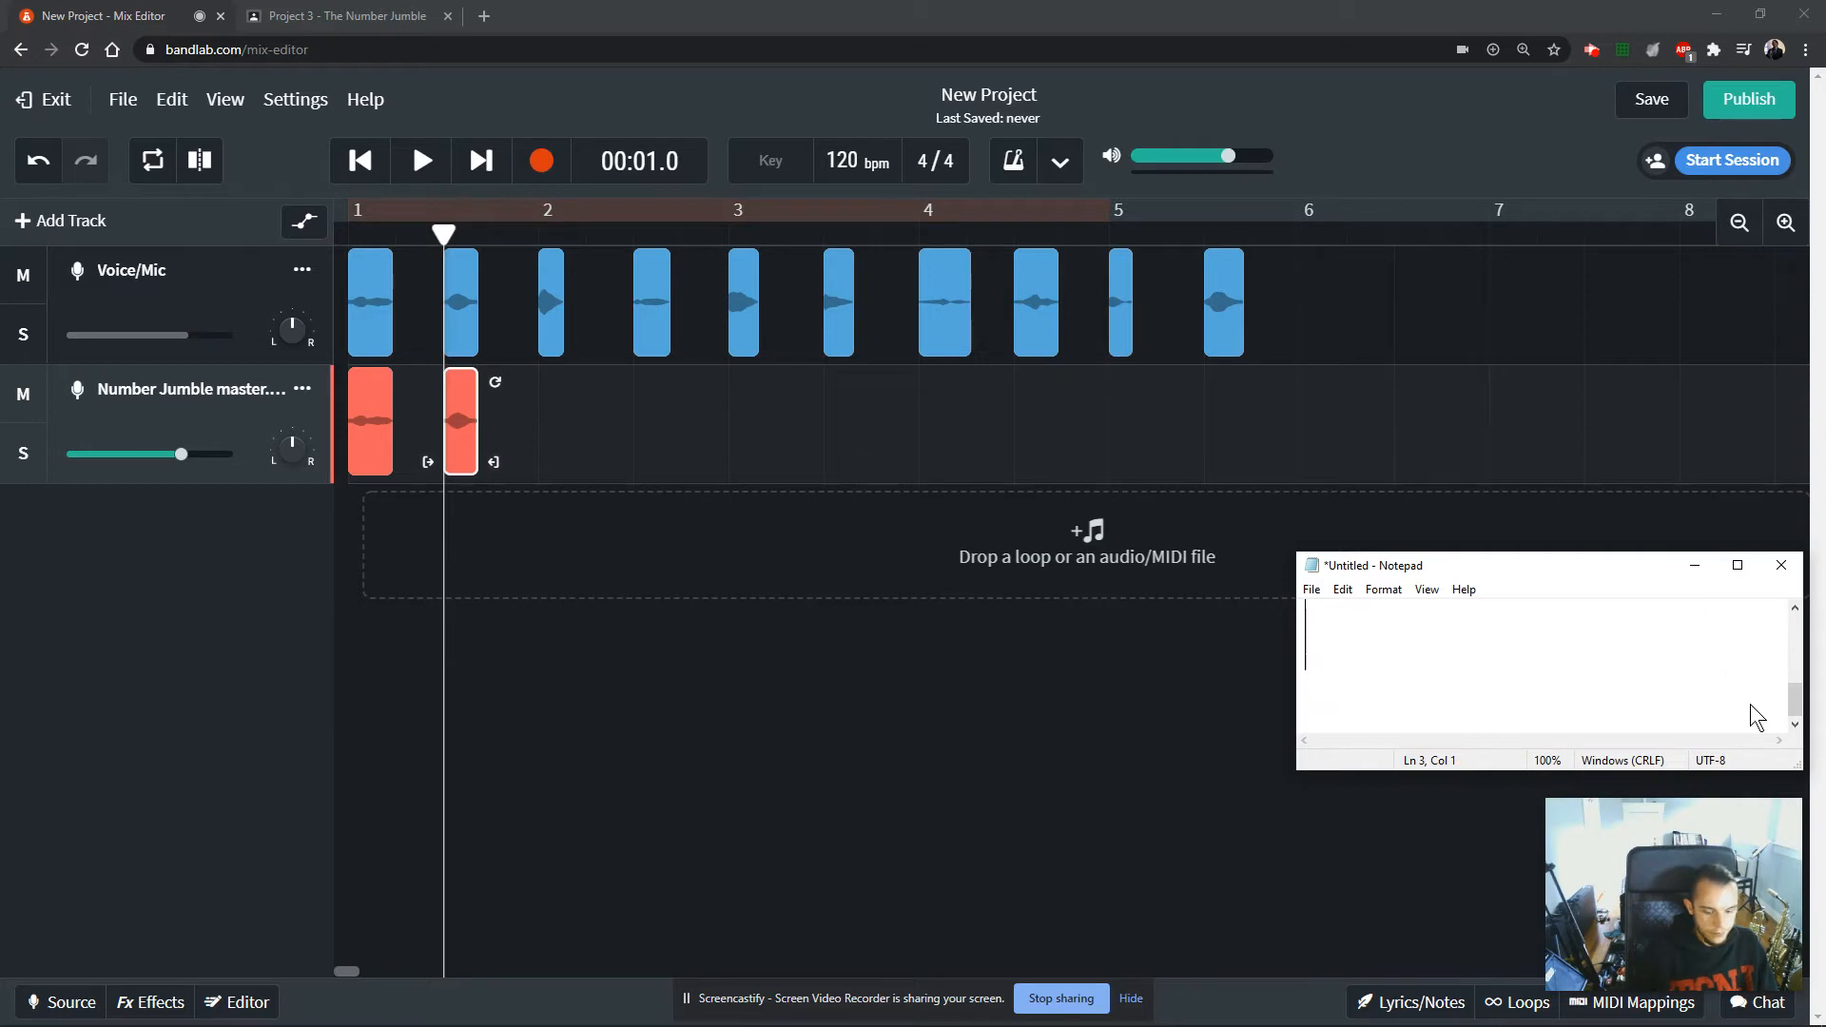
pyautogui.write('ALT')
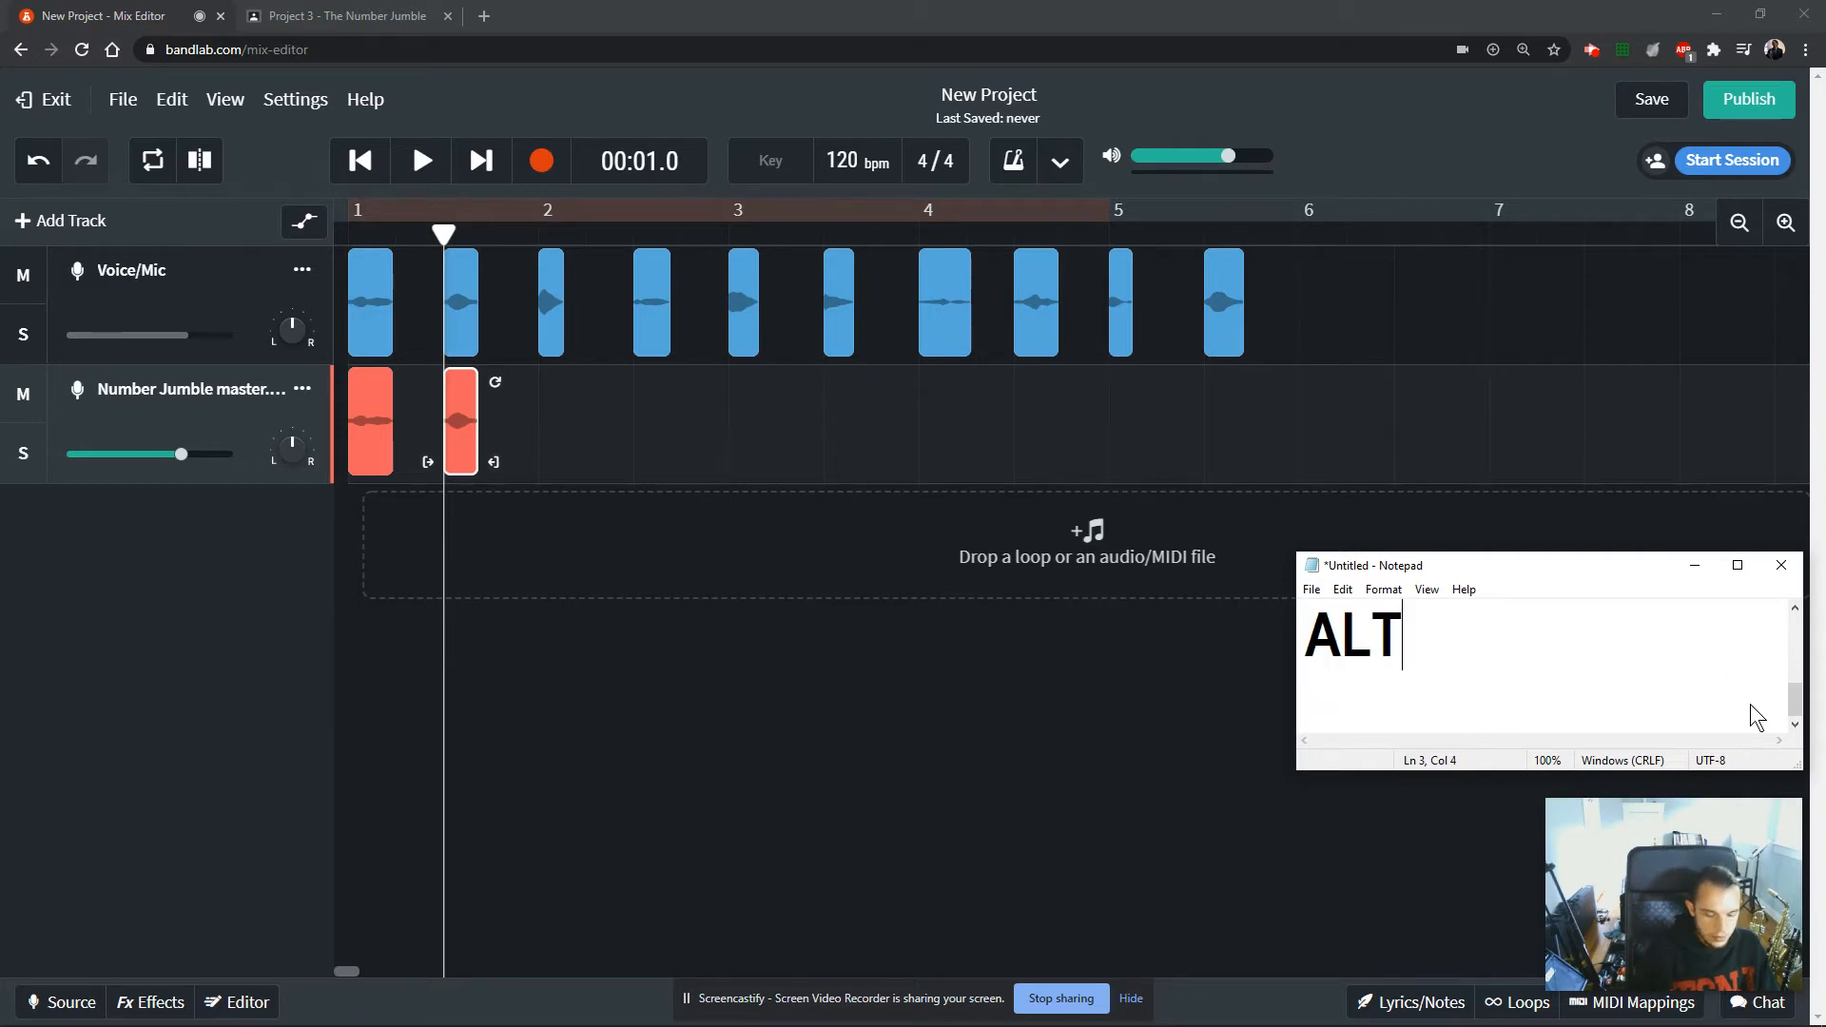
pyautogui.write(' + CLic')
pyautogui.press('BackSpace')
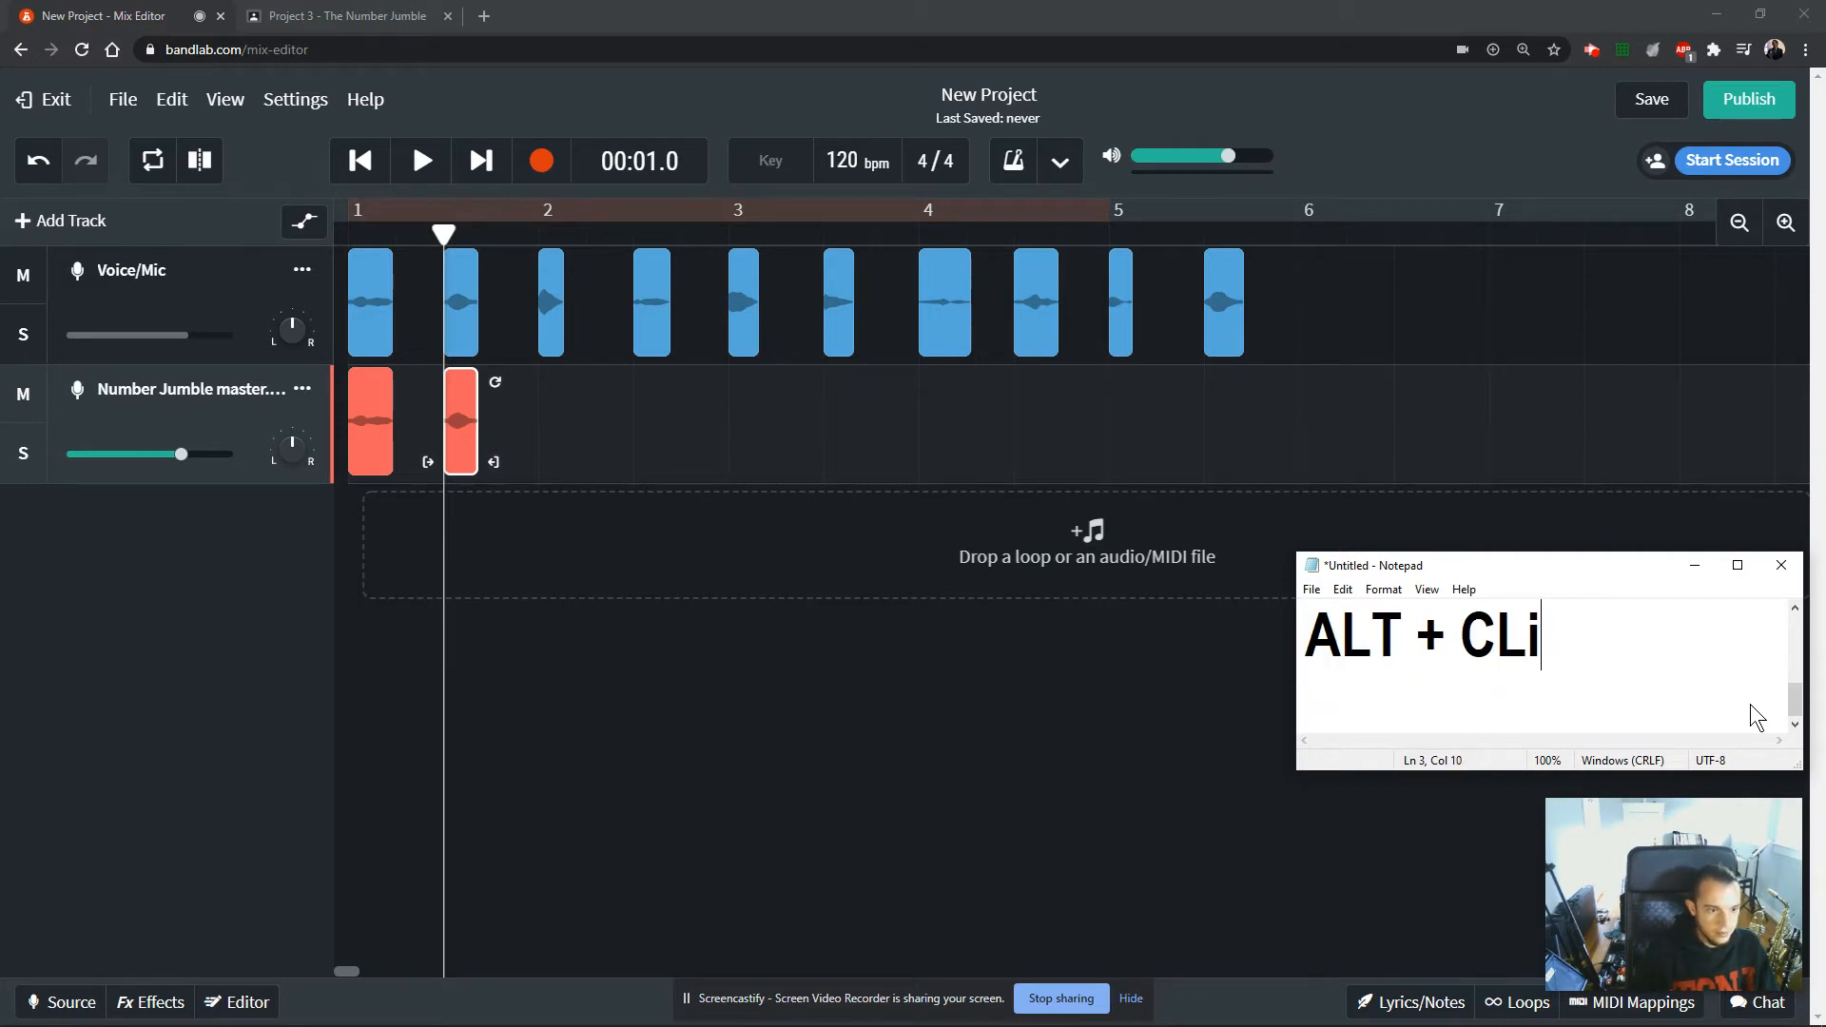
pyautogui.press('BackSpace')
pyautogui.press('BackSpace')
pyautogui.write('lick & D')
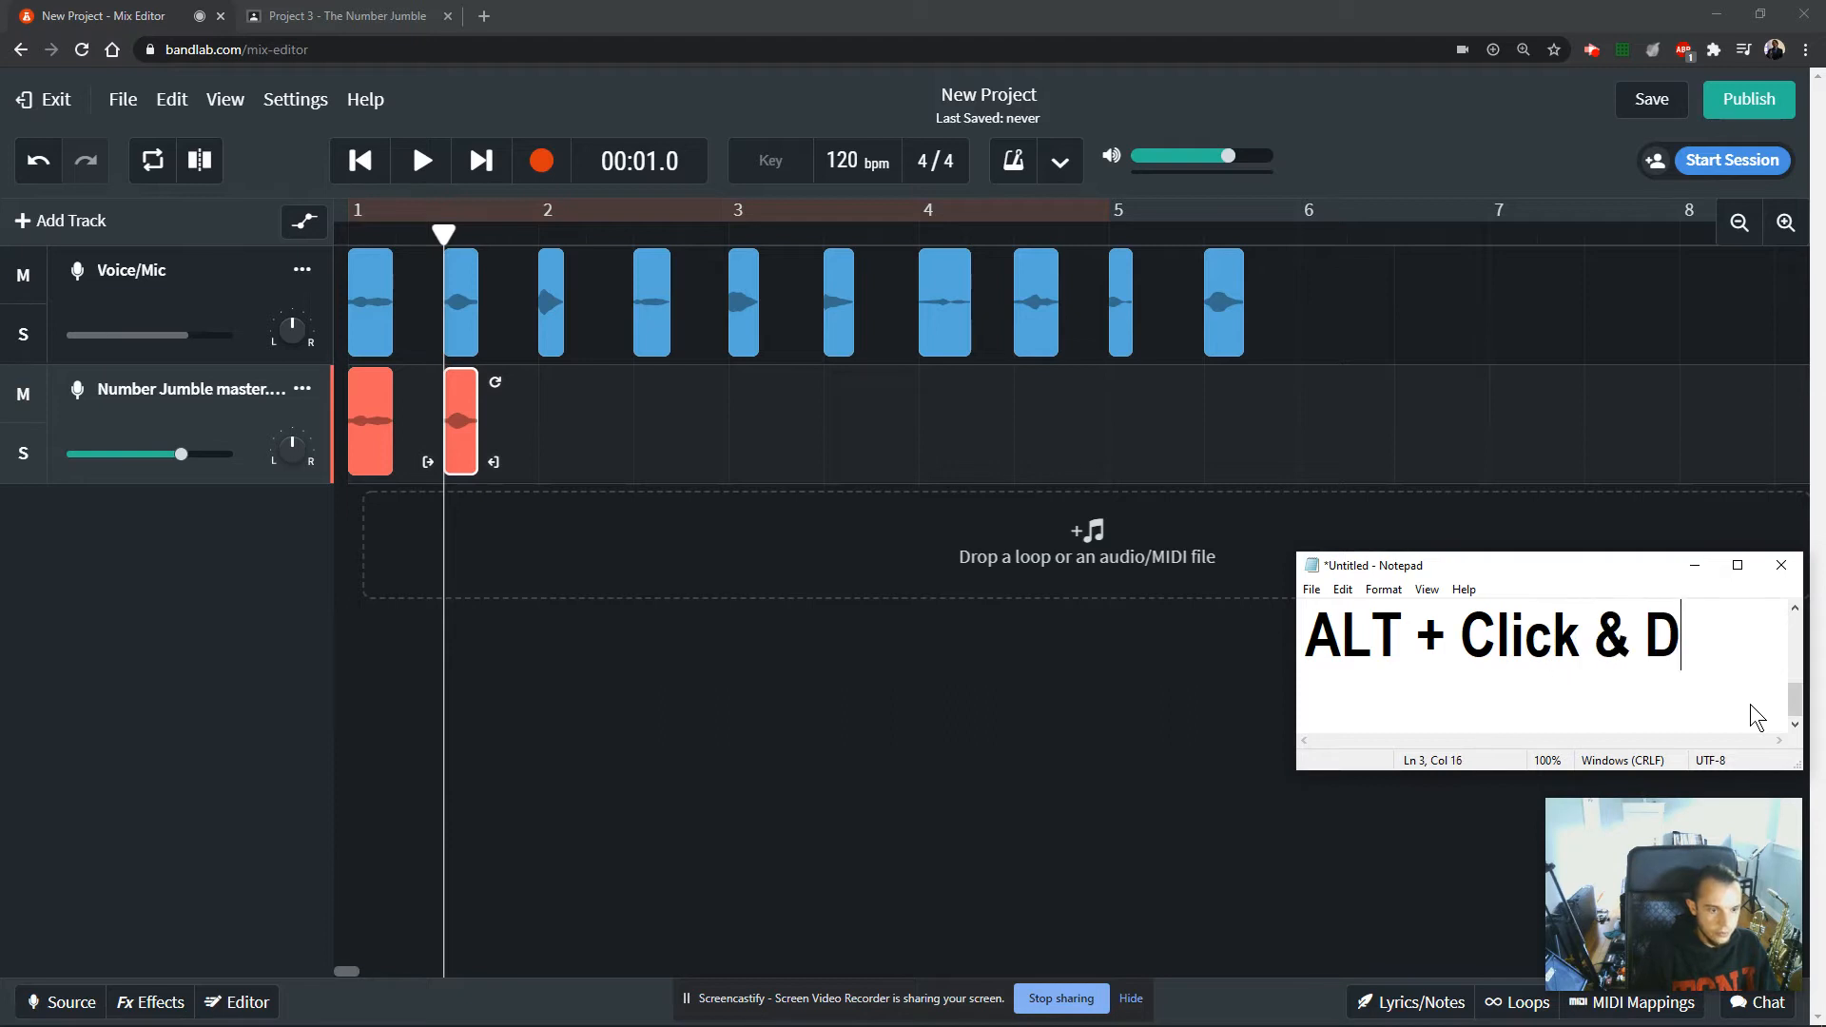
pyautogui.write('rag')
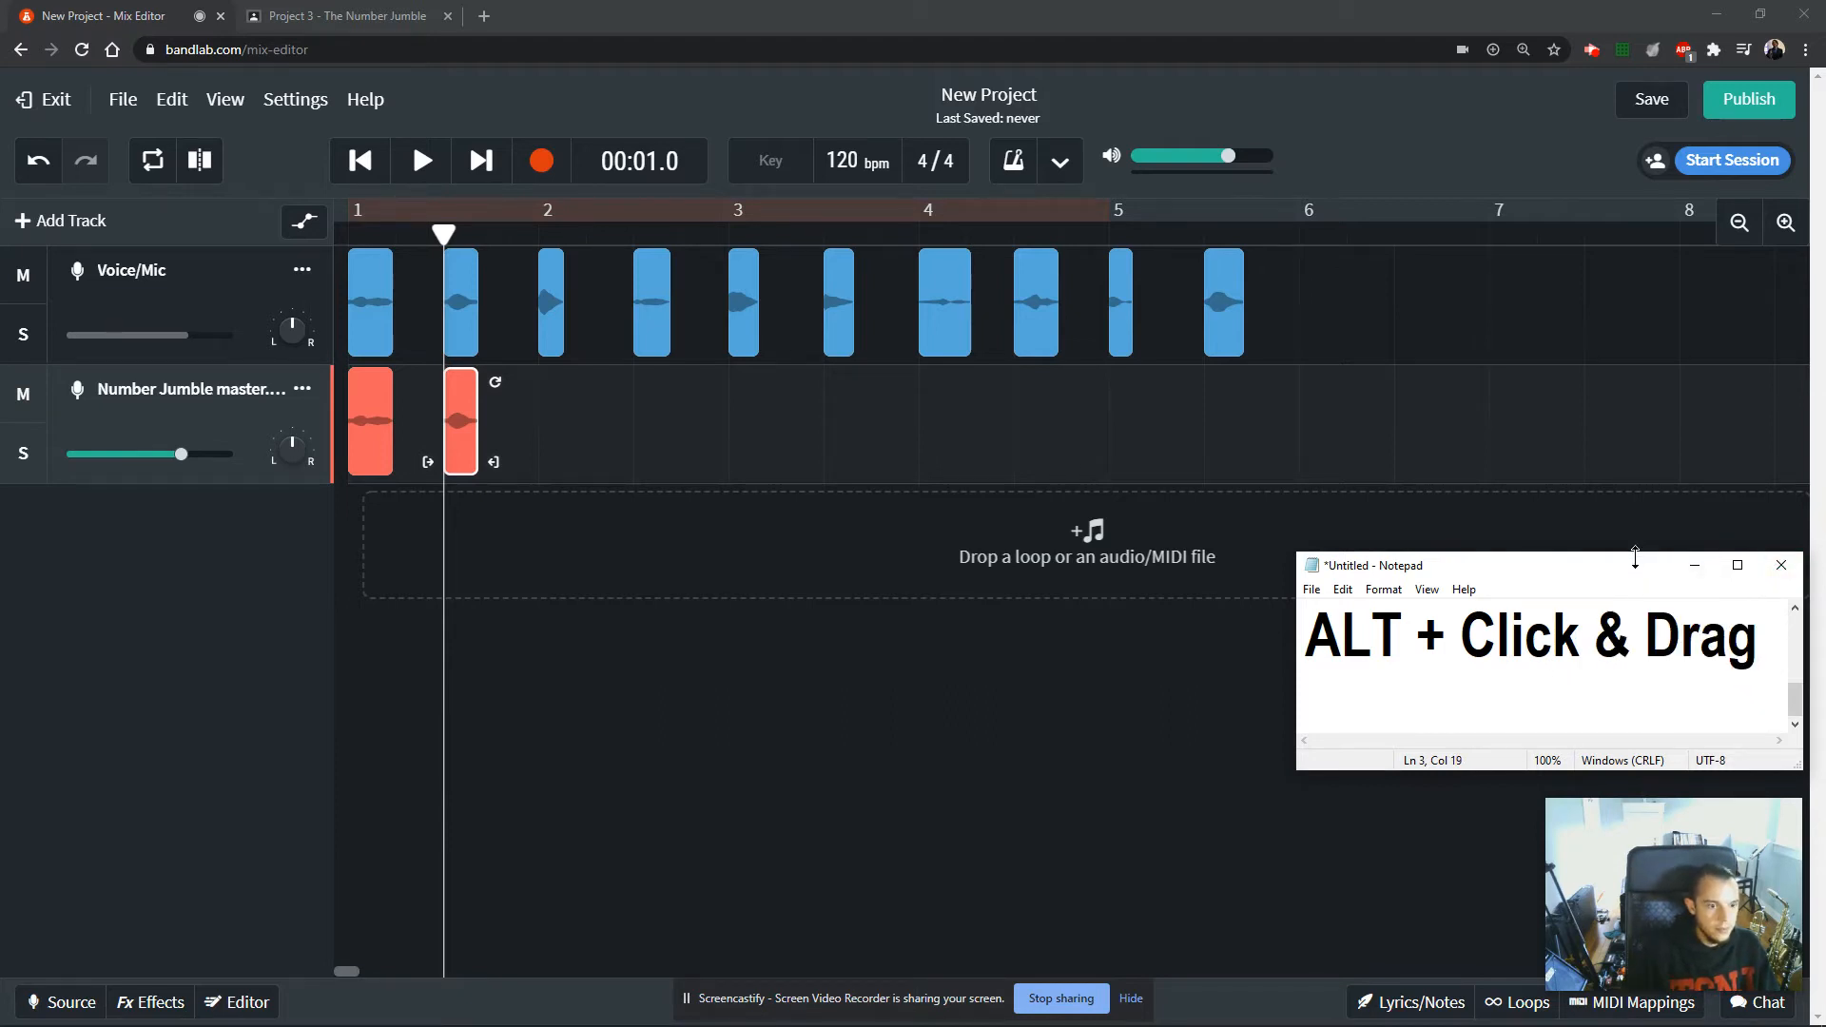
pyautogui.moveTo(1635, 556); pyautogui.dragTo(1622, 443)
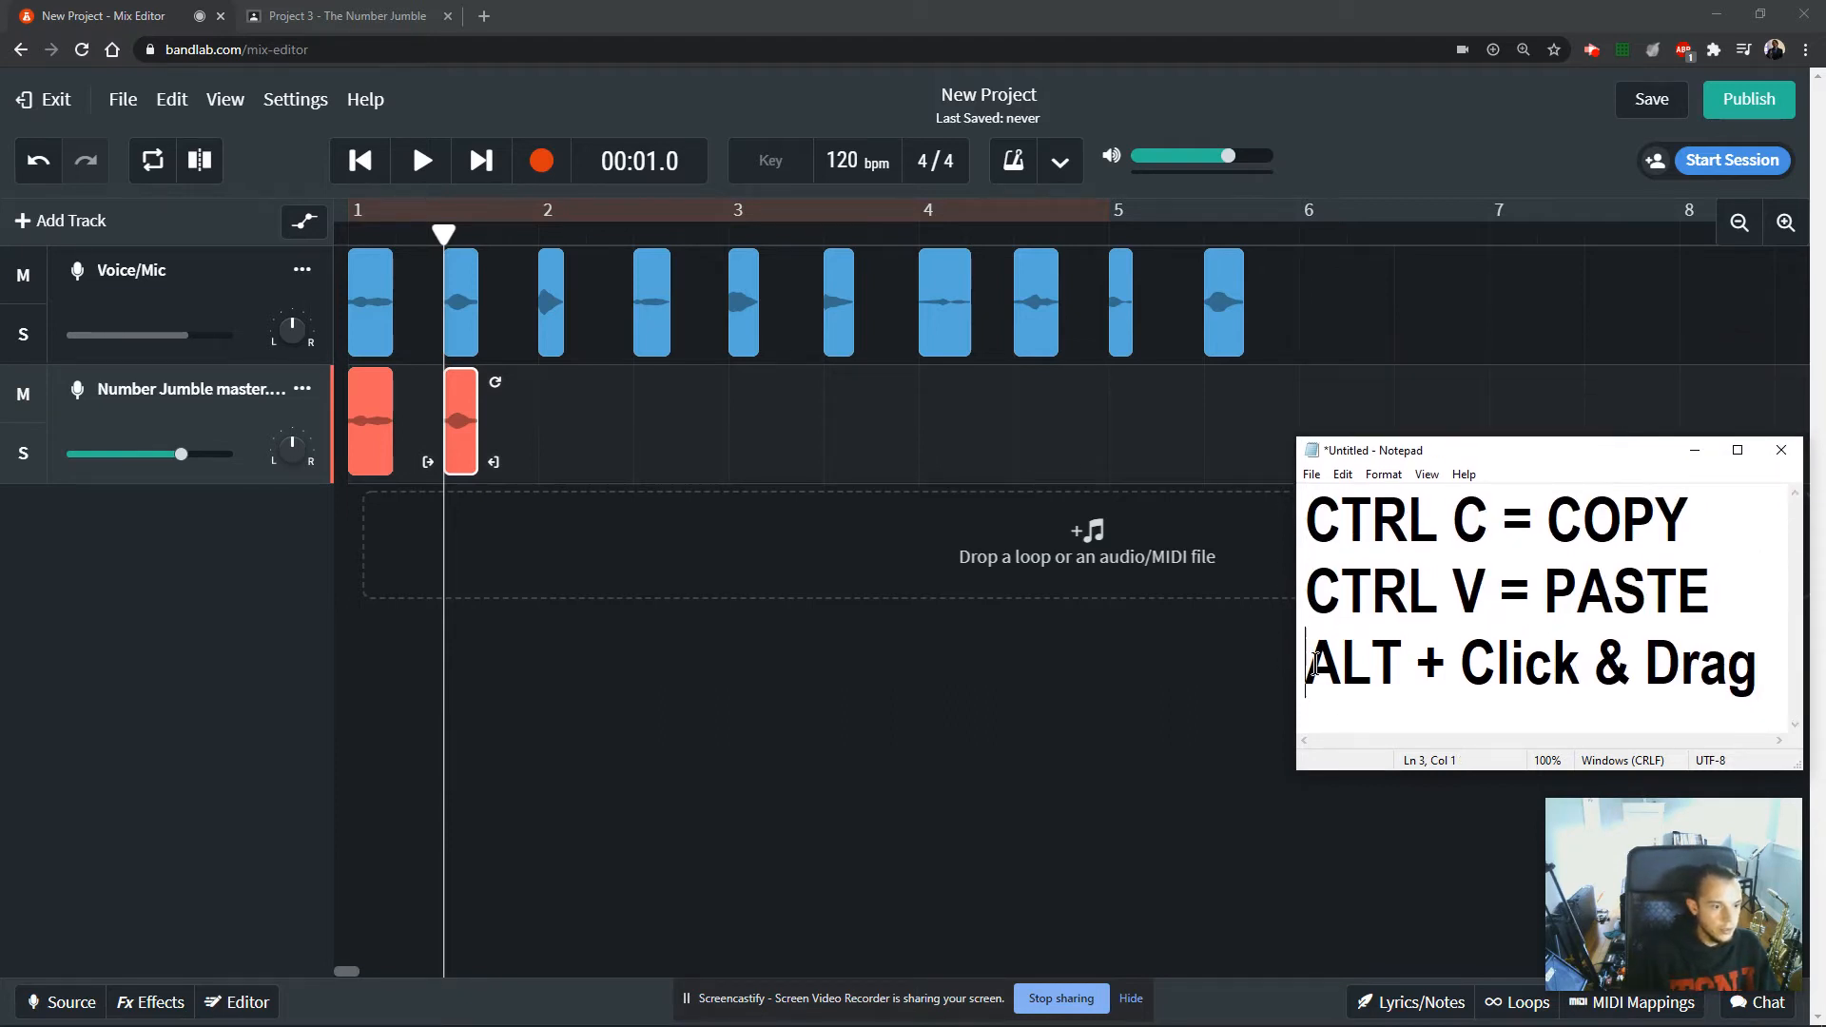
# Copy clips 2 through 8 from the Voice/Mic track onto the Number Jumble master track, each directly beneath its original.
pyautogui.click(550, 305)
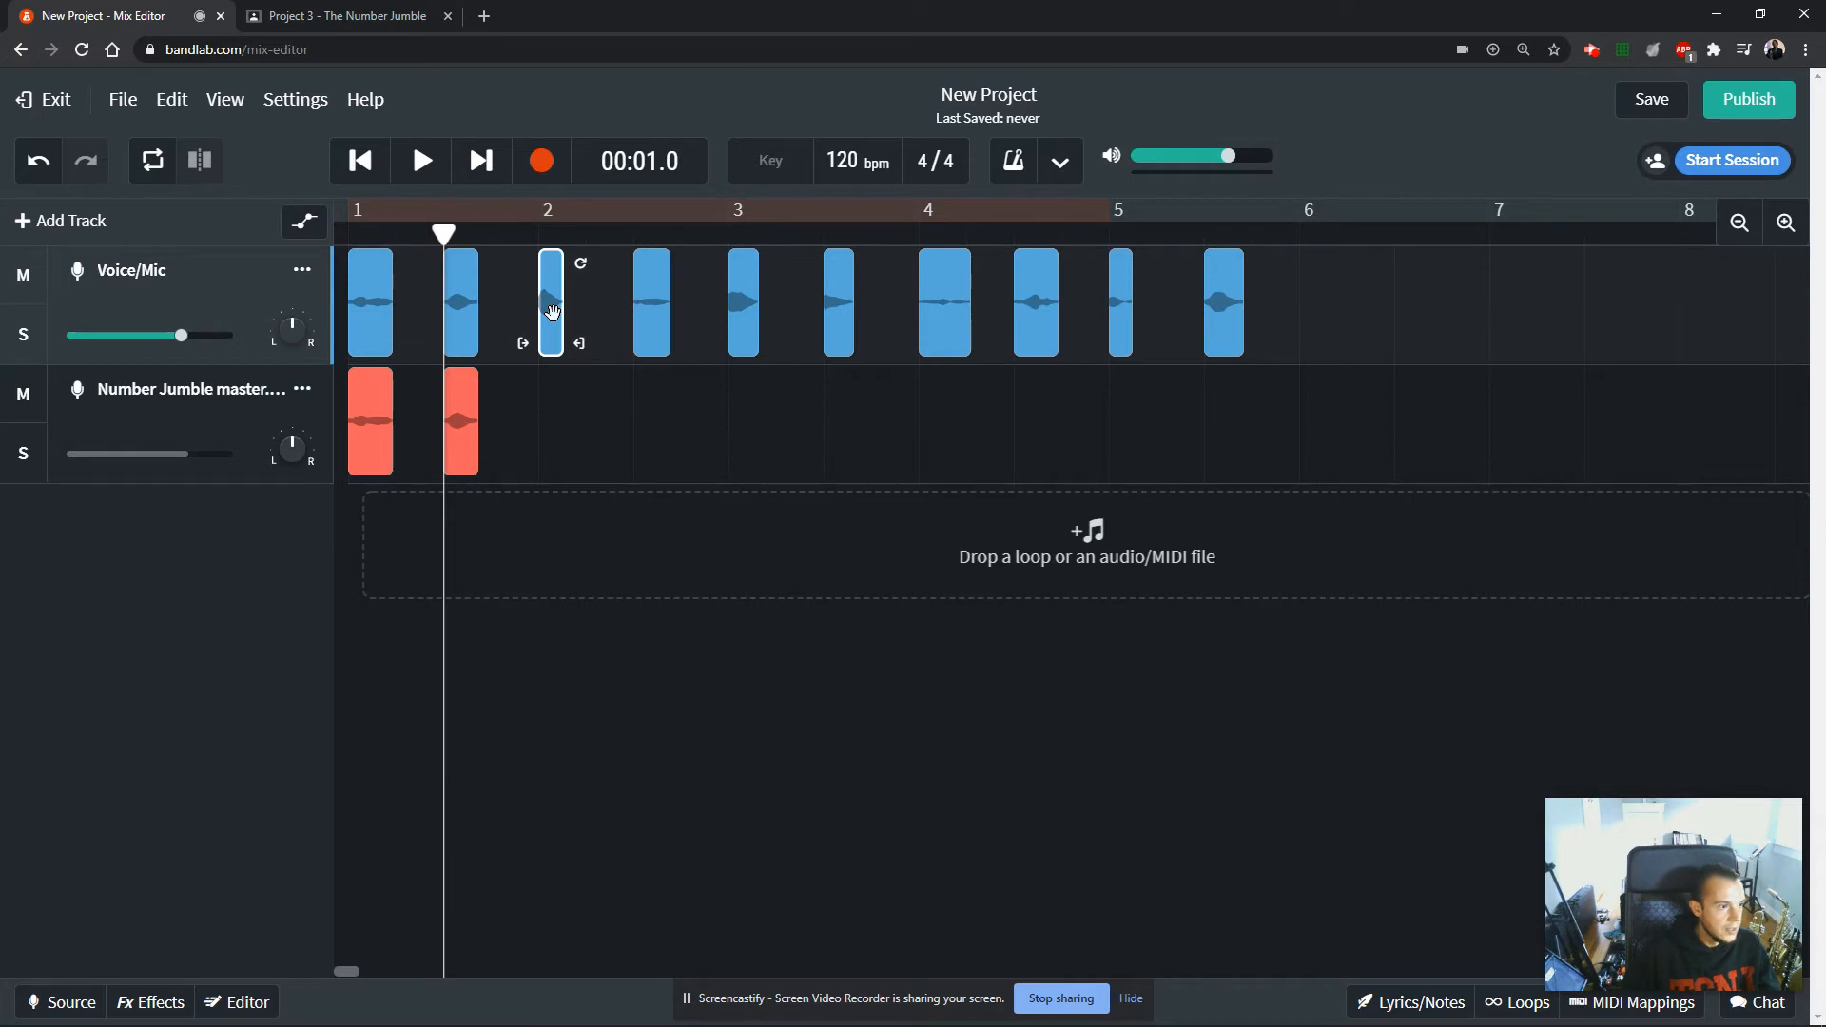
pyautogui.moveTo(552, 312); pyautogui.dragTo(550, 433)
pyautogui.click(646, 325)
pyautogui.moveTo(646, 325); pyautogui.dragTo(647, 444)
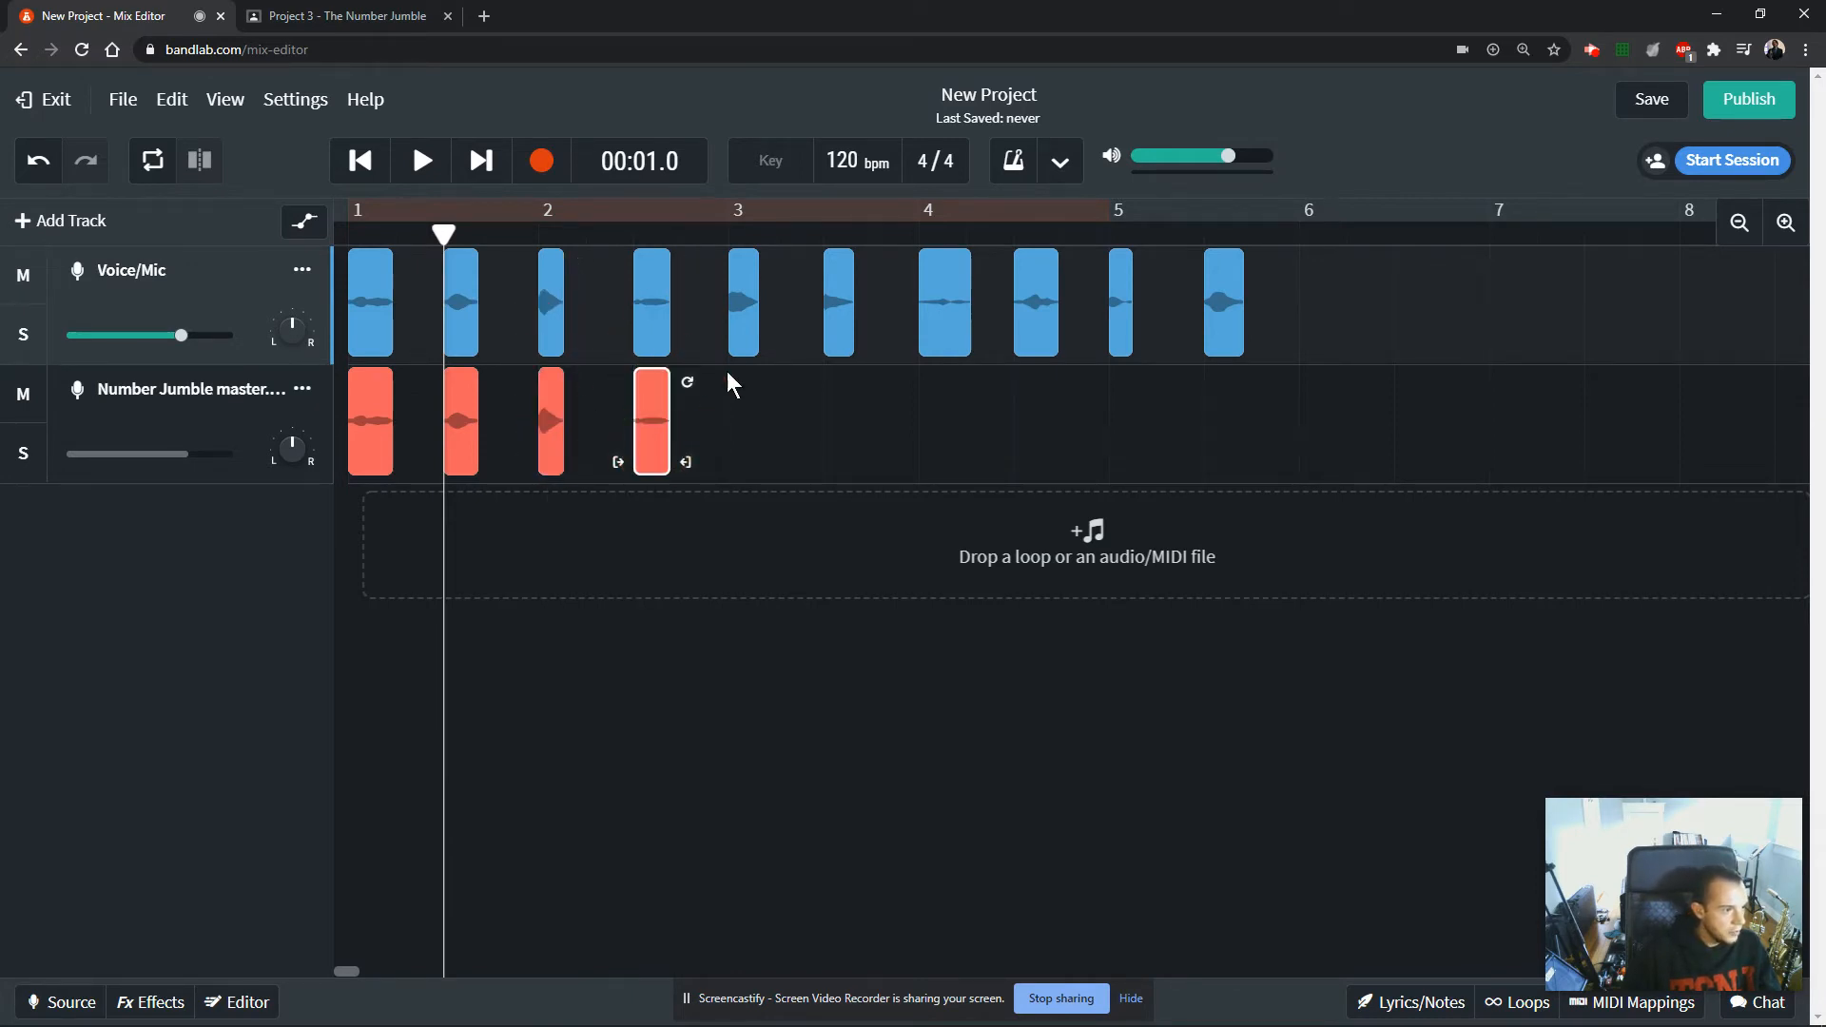
pyautogui.moveTo(745, 334); pyautogui.dragTo(743, 423)
pyautogui.moveTo(839, 331); pyautogui.dragTo(838, 420)
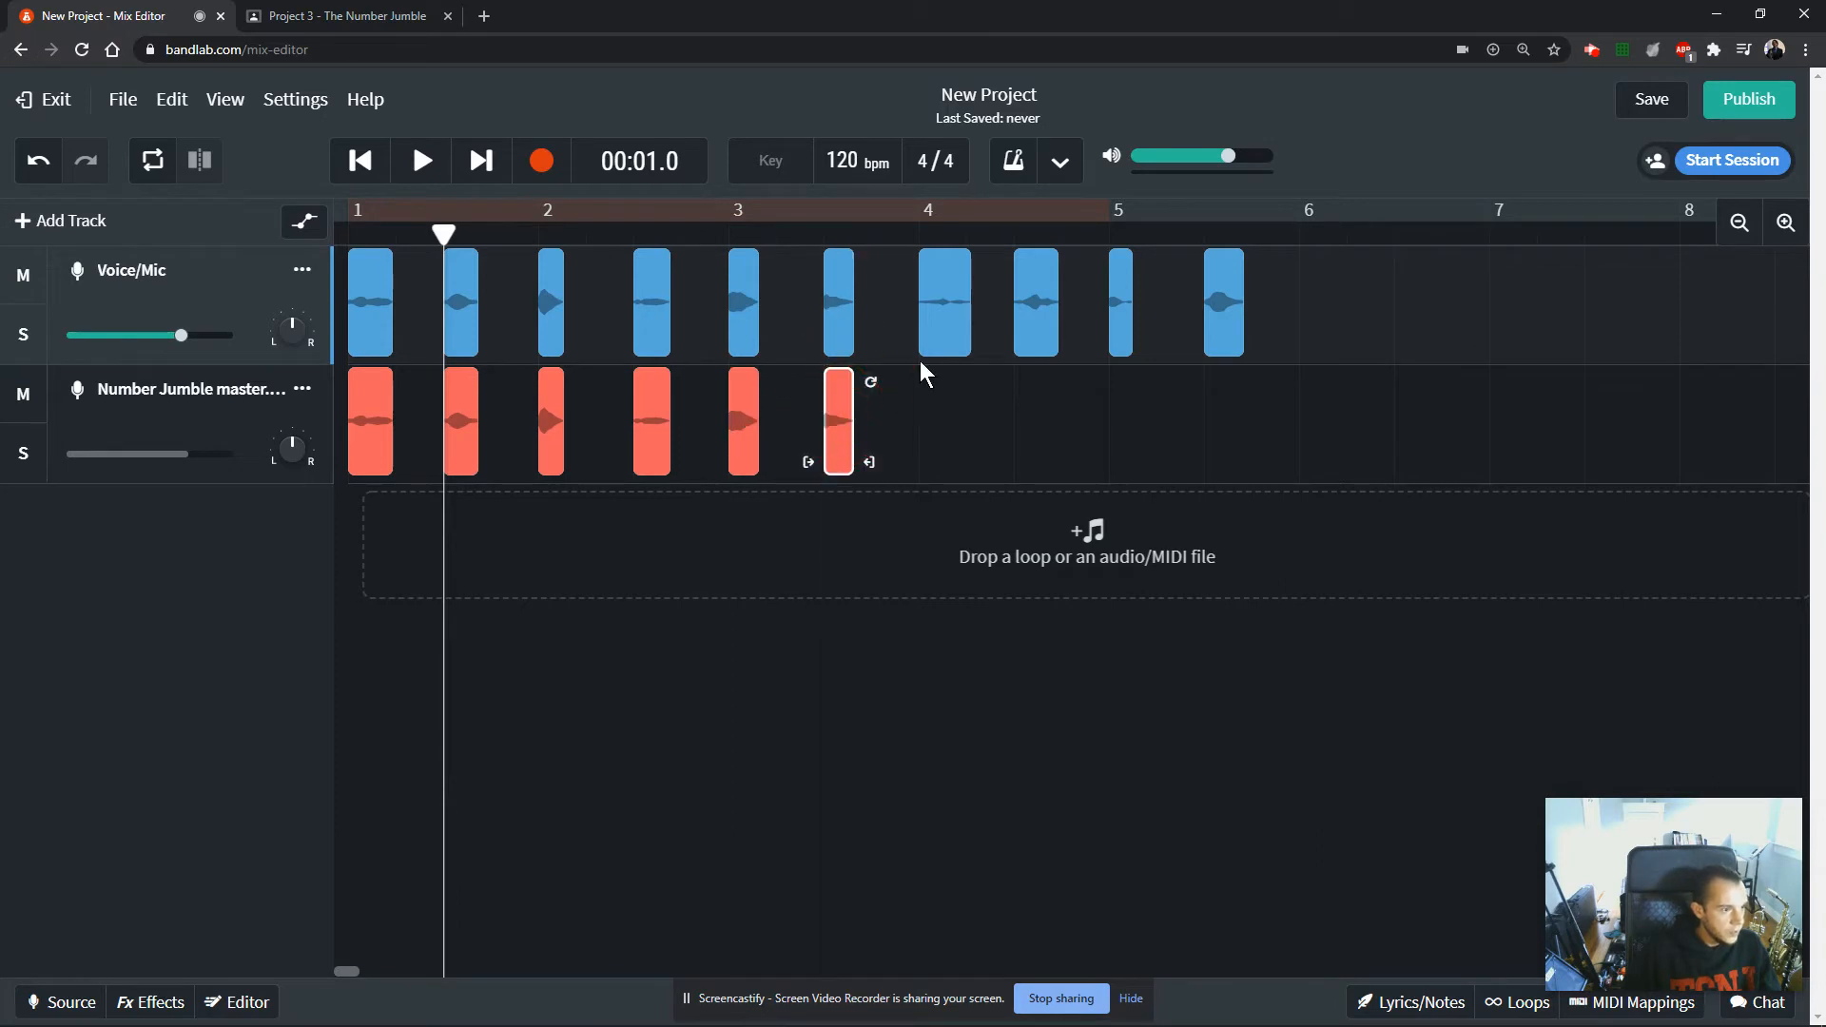
pyautogui.moveTo(927, 328); pyautogui.dragTo(936, 418)
pyautogui.moveTo(1050, 319); pyautogui.dragTo(1054, 432)
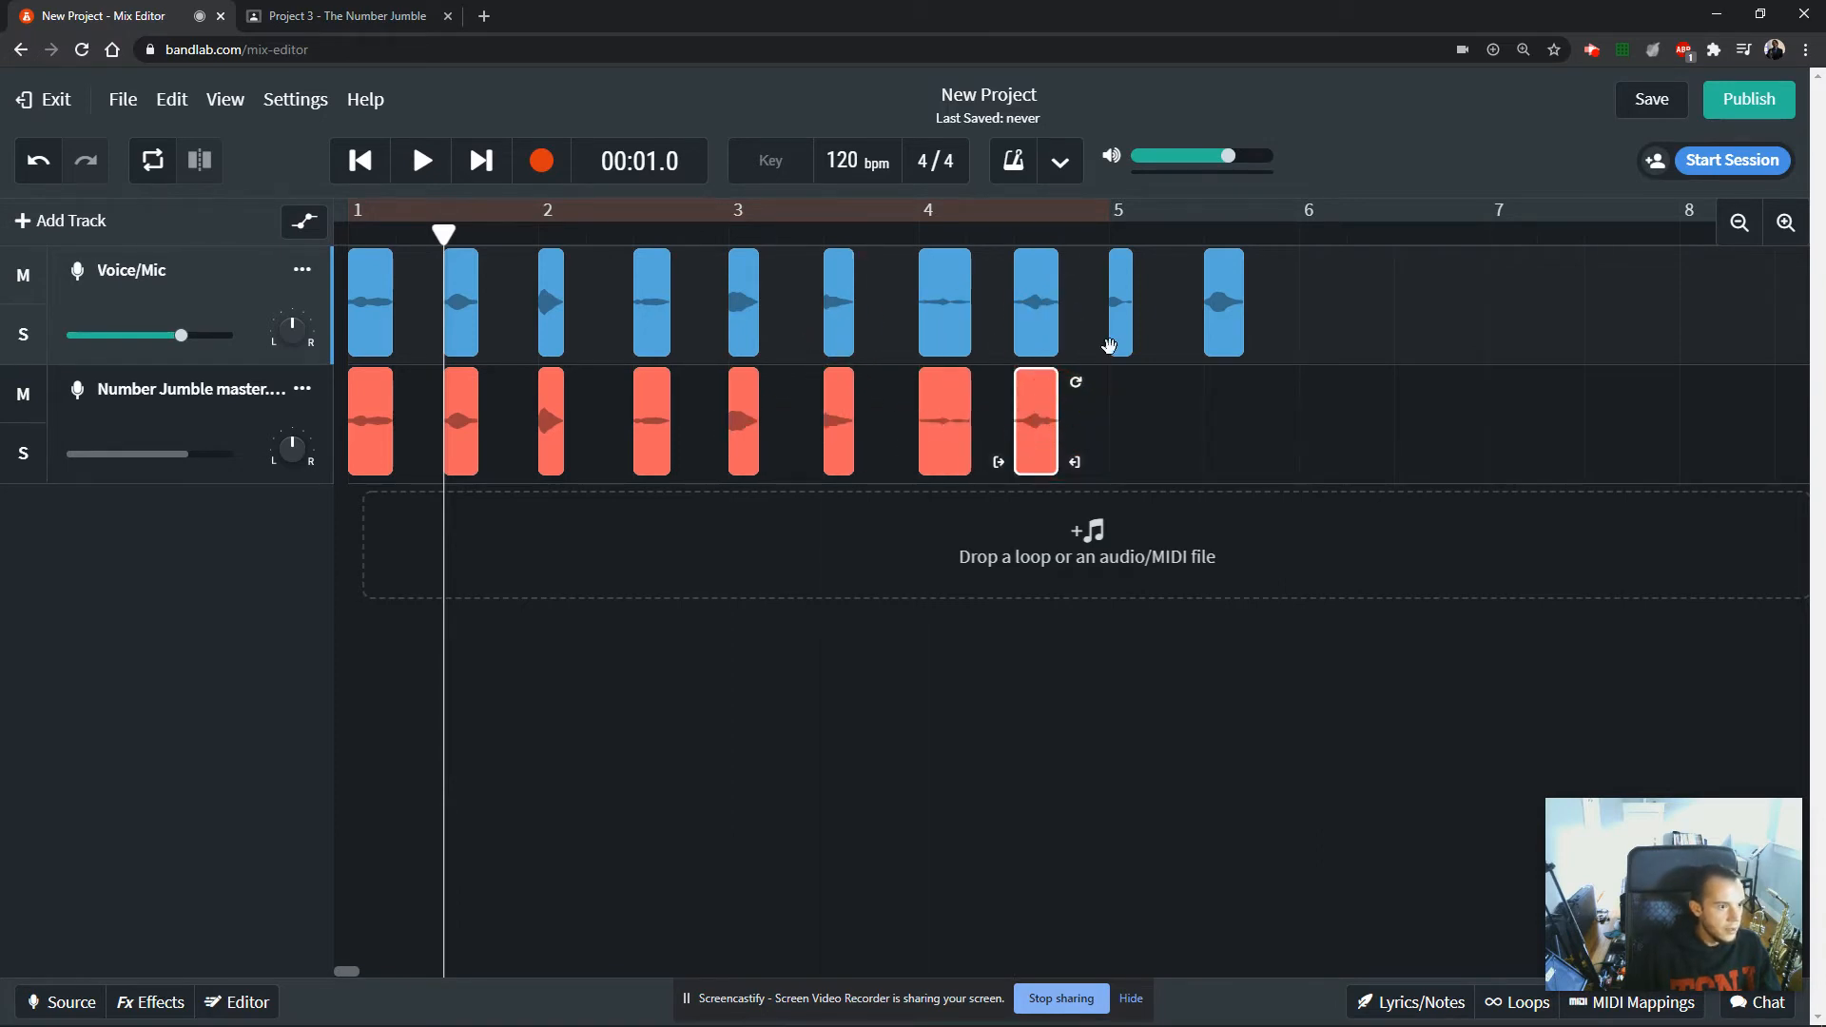
pyautogui.moveTo(1121, 333); pyautogui.dragTo(1124, 423)
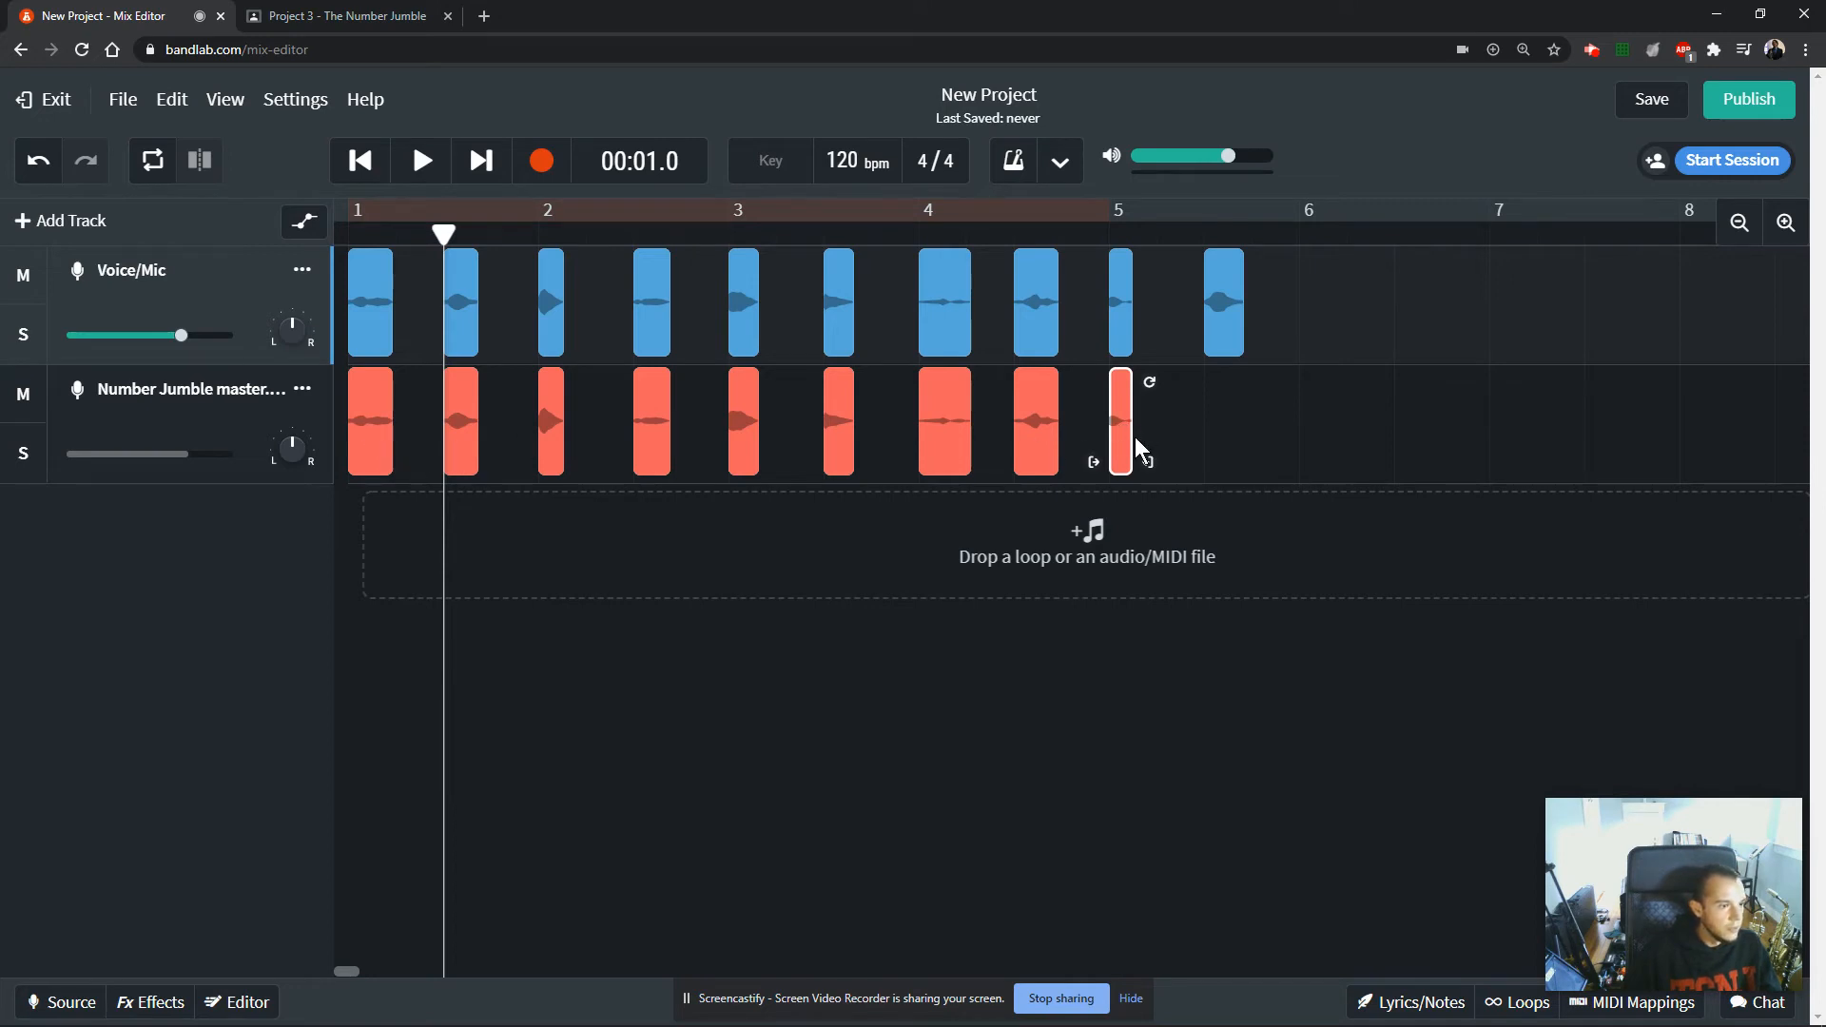
# Move the Number Jumble master copies of clips 8 down to 2 into descending order at half-bar intervals from bar 6 to bar 9.
pyautogui.moveTo(1107, 430); pyautogui.dragTo(1298, 425)
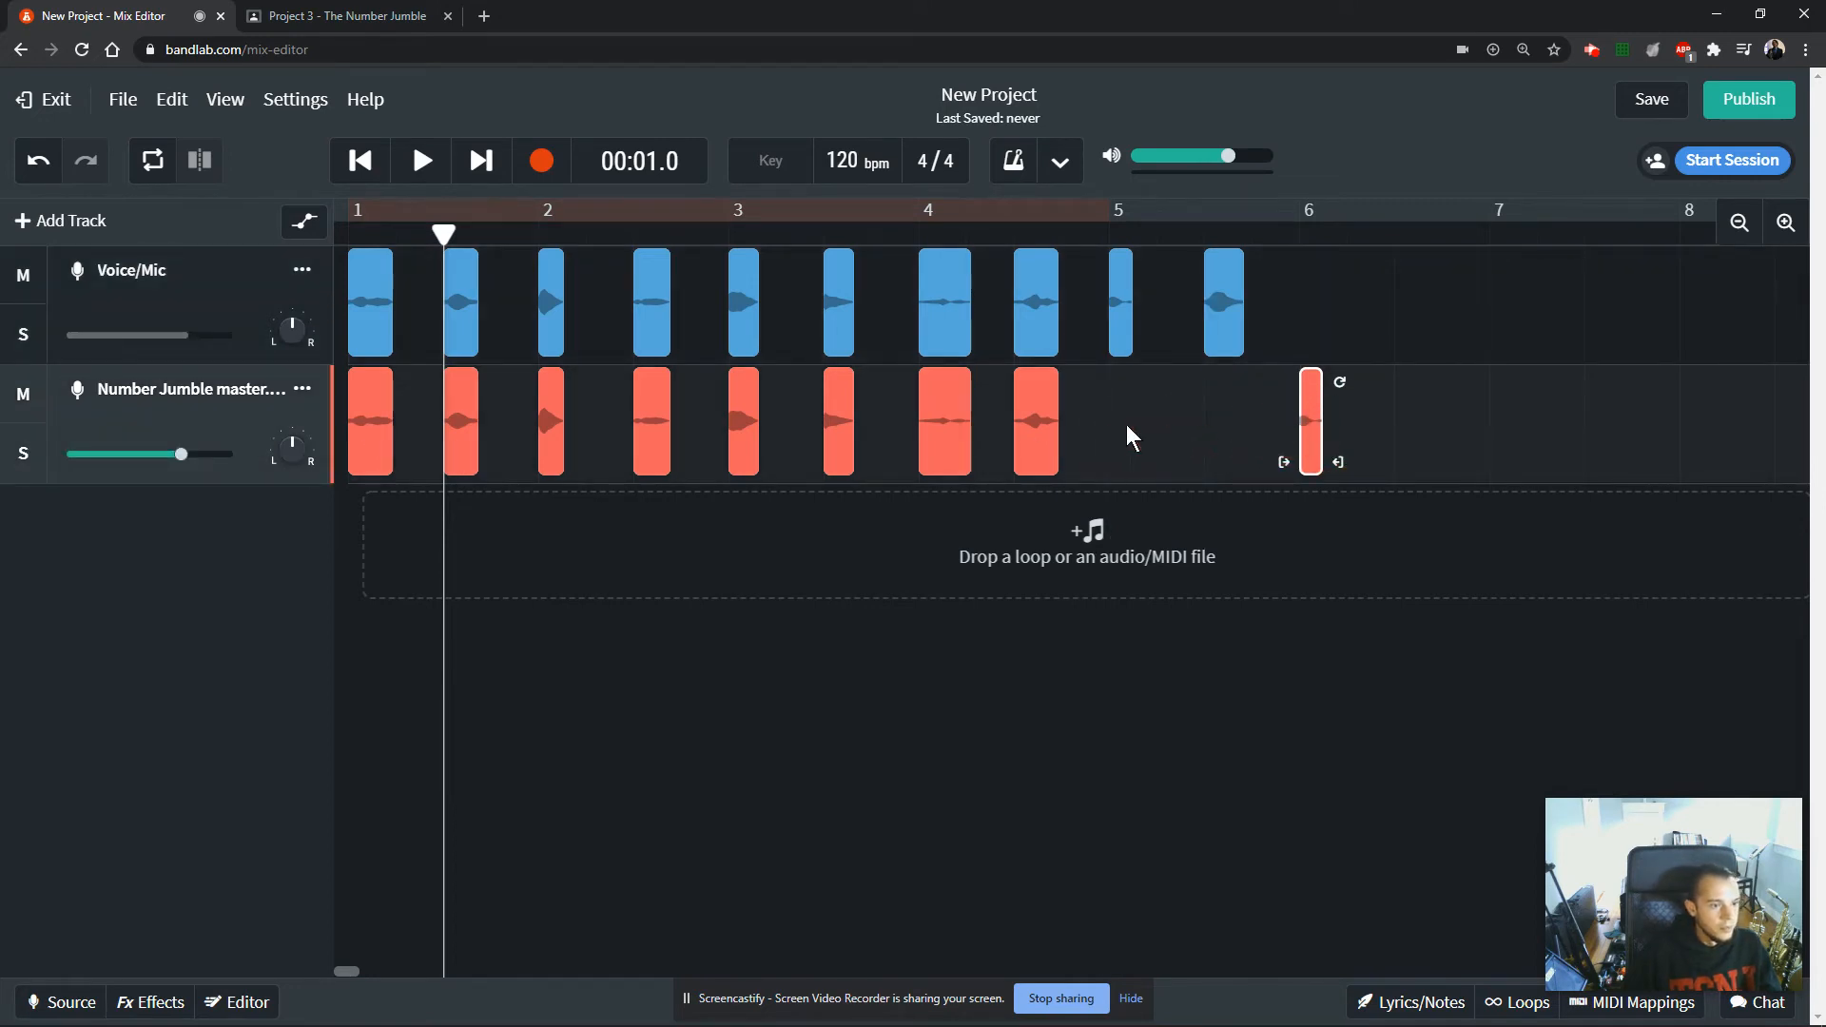
pyautogui.moveTo(1037, 428); pyautogui.dragTo(1417, 428)
pyautogui.moveTo(934, 440); pyautogui.dragTo(1506, 439)
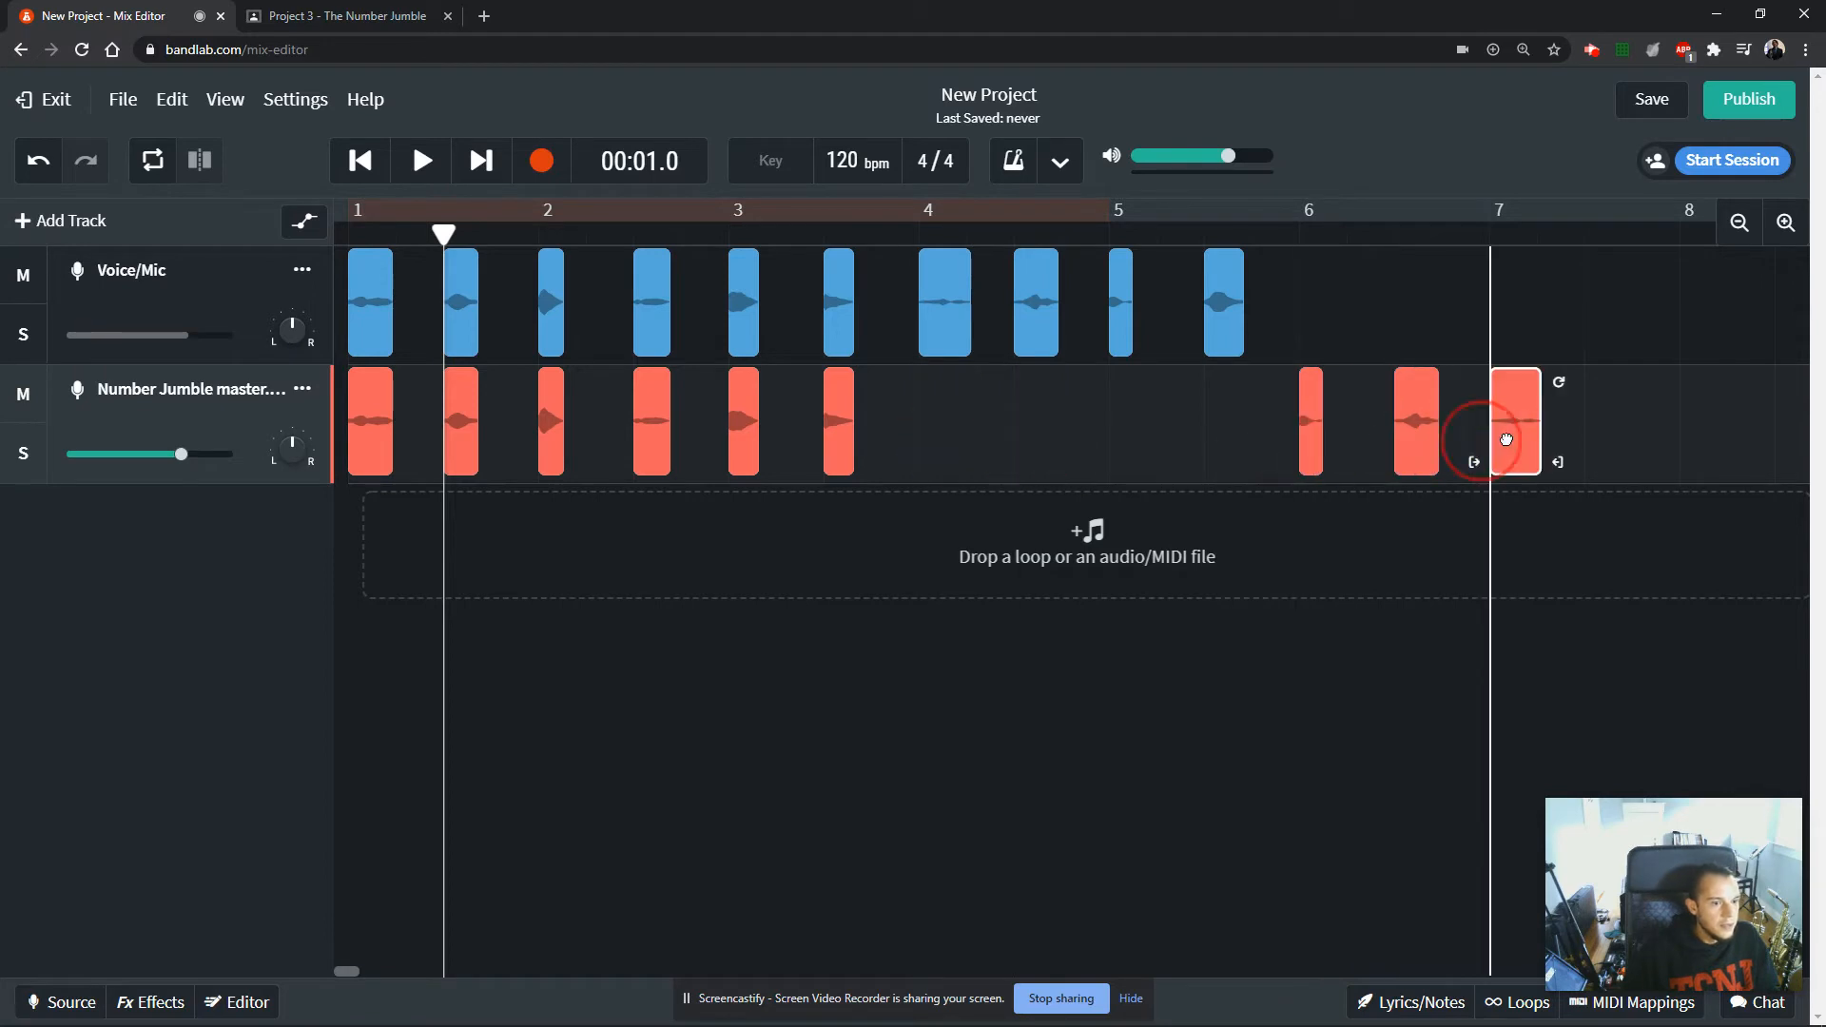
pyautogui.moveTo(842, 444); pyautogui.dragTo(1604, 441)
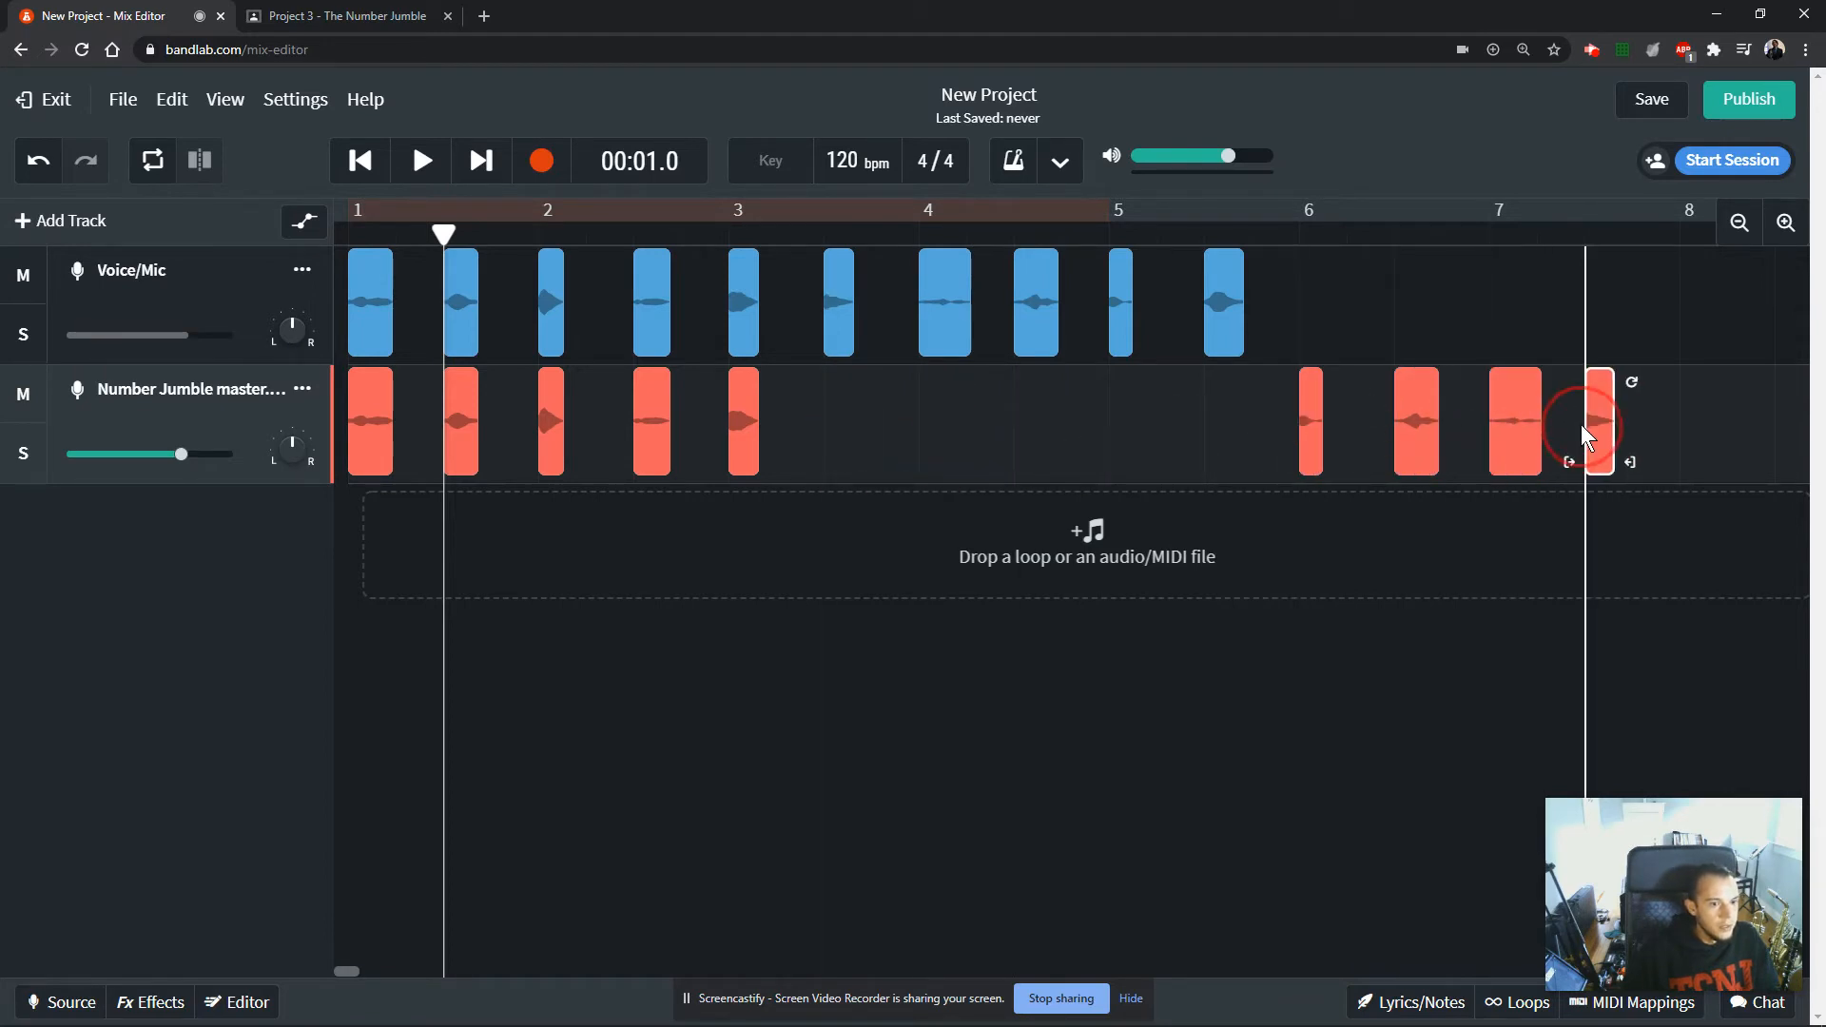
pyautogui.moveTo(746, 445); pyautogui.dragTo(1714, 449)
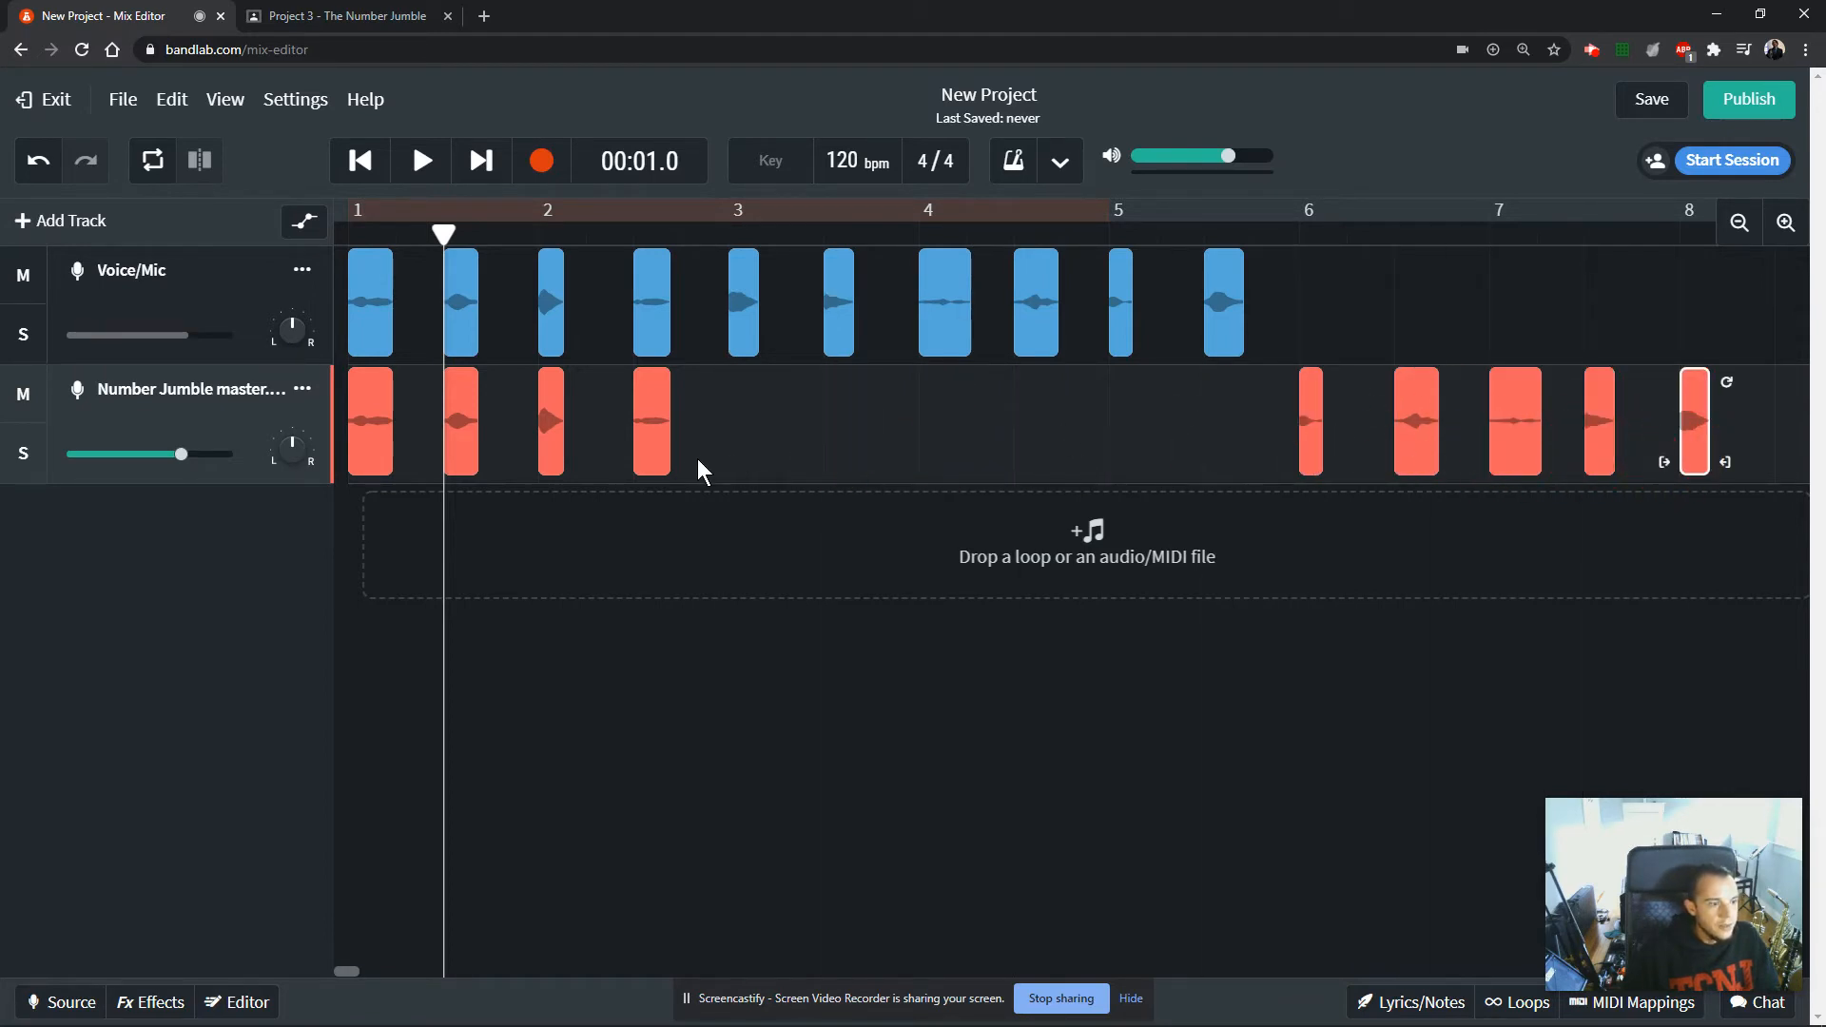
pyautogui.moveTo(653, 448); pyautogui.dragTo(1783, 460)
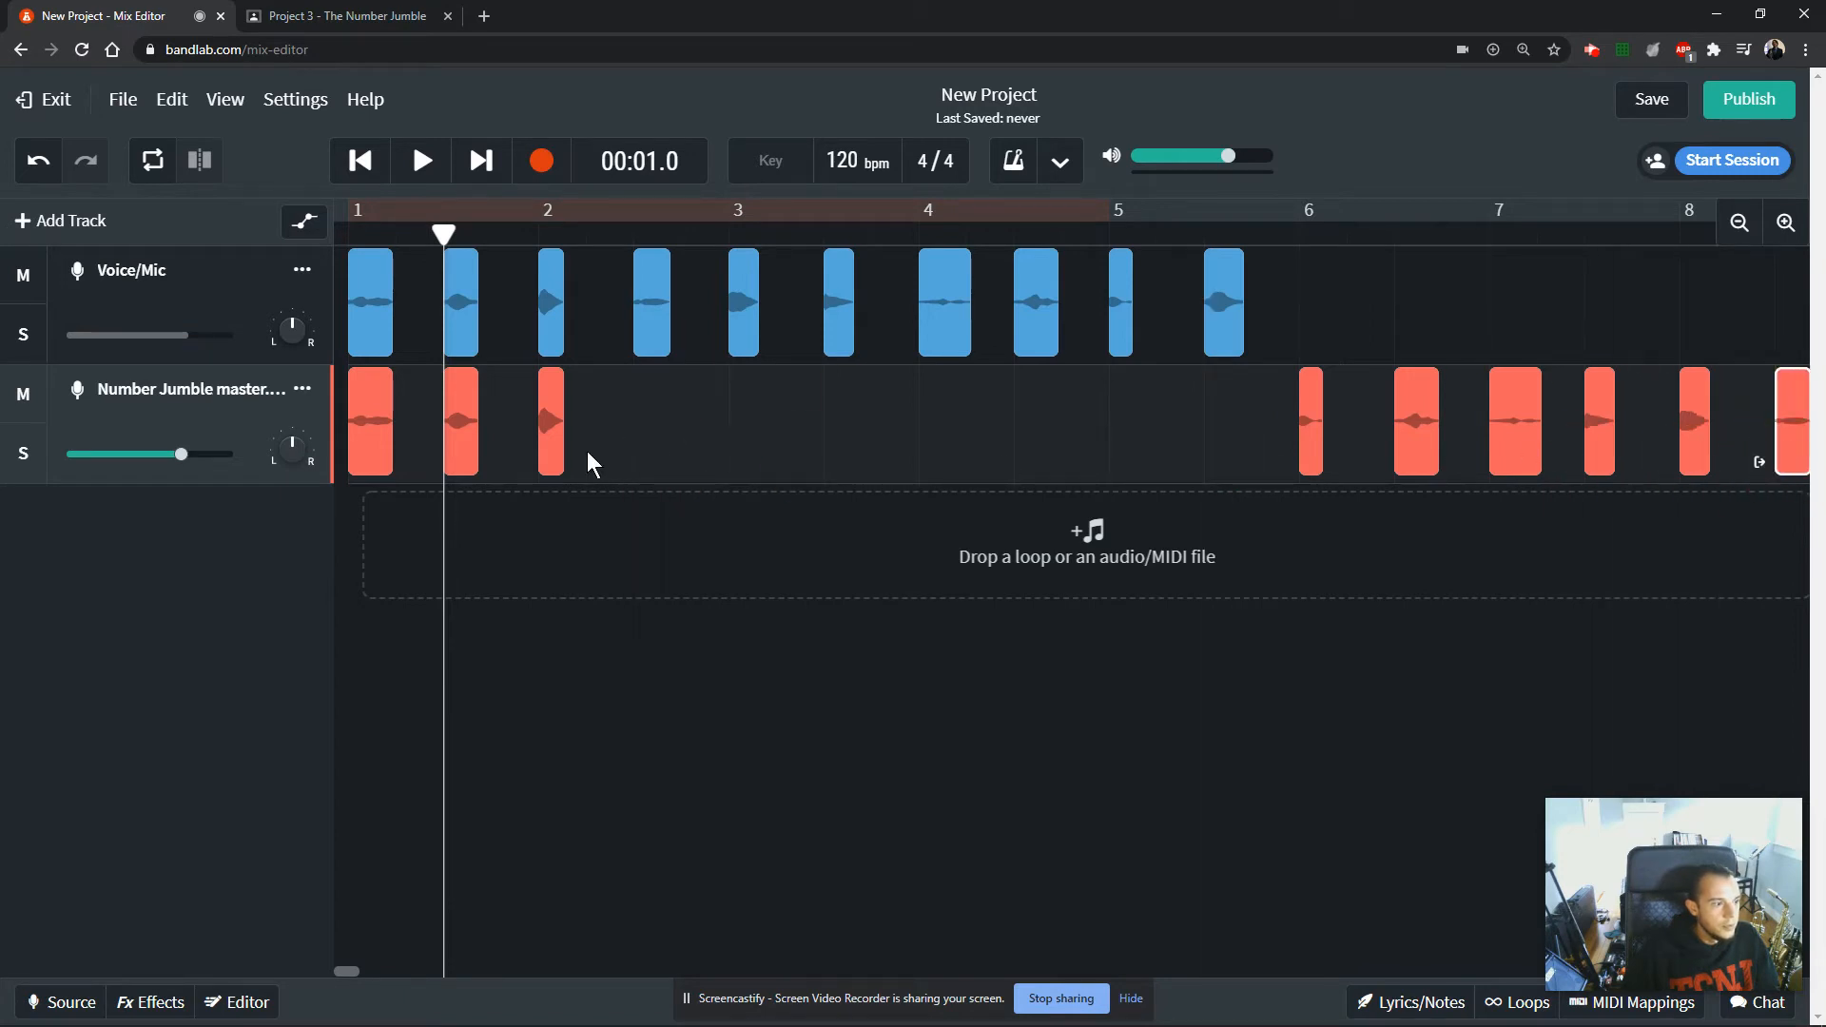
pyautogui.moveTo(555, 443); pyautogui.dragTo(1732, 448)
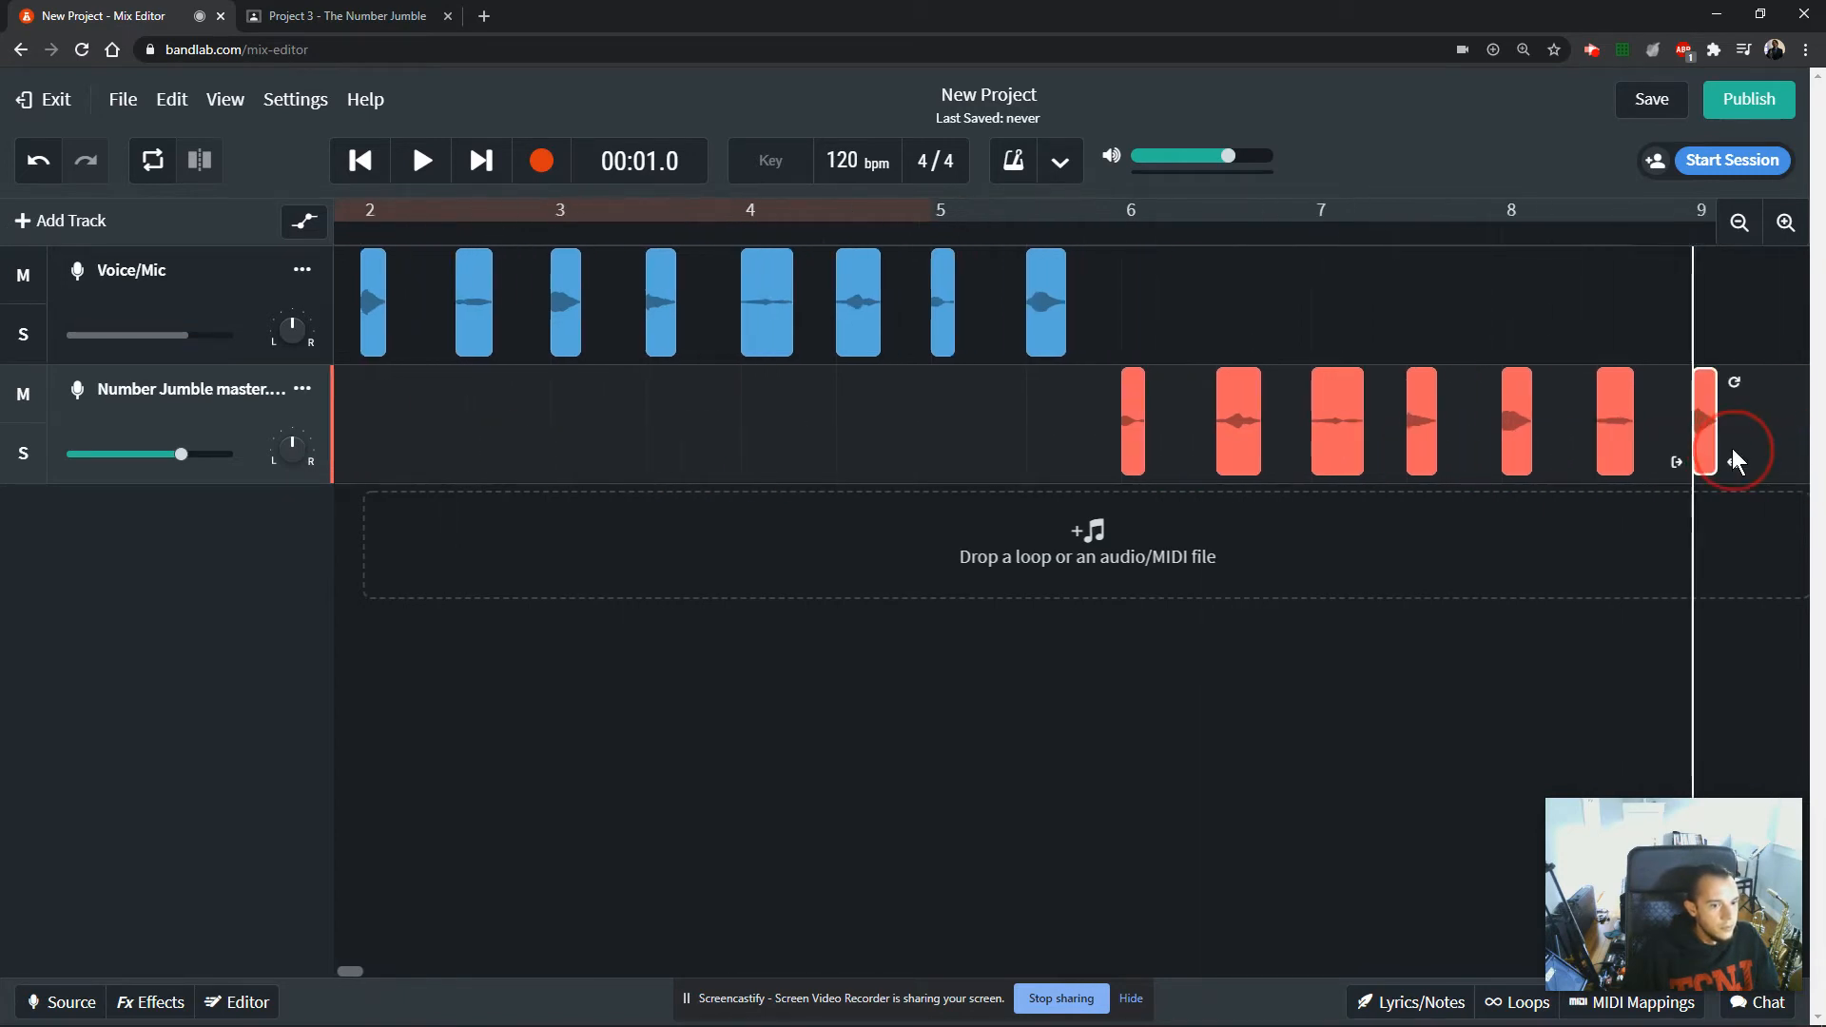
# Move the copies of clips 1 and 0 to positions 9.3 and 10 on the Number Jumble master track, completing the countdown.
pyautogui.moveTo(367, 972); pyautogui.dragTo(300, 972)
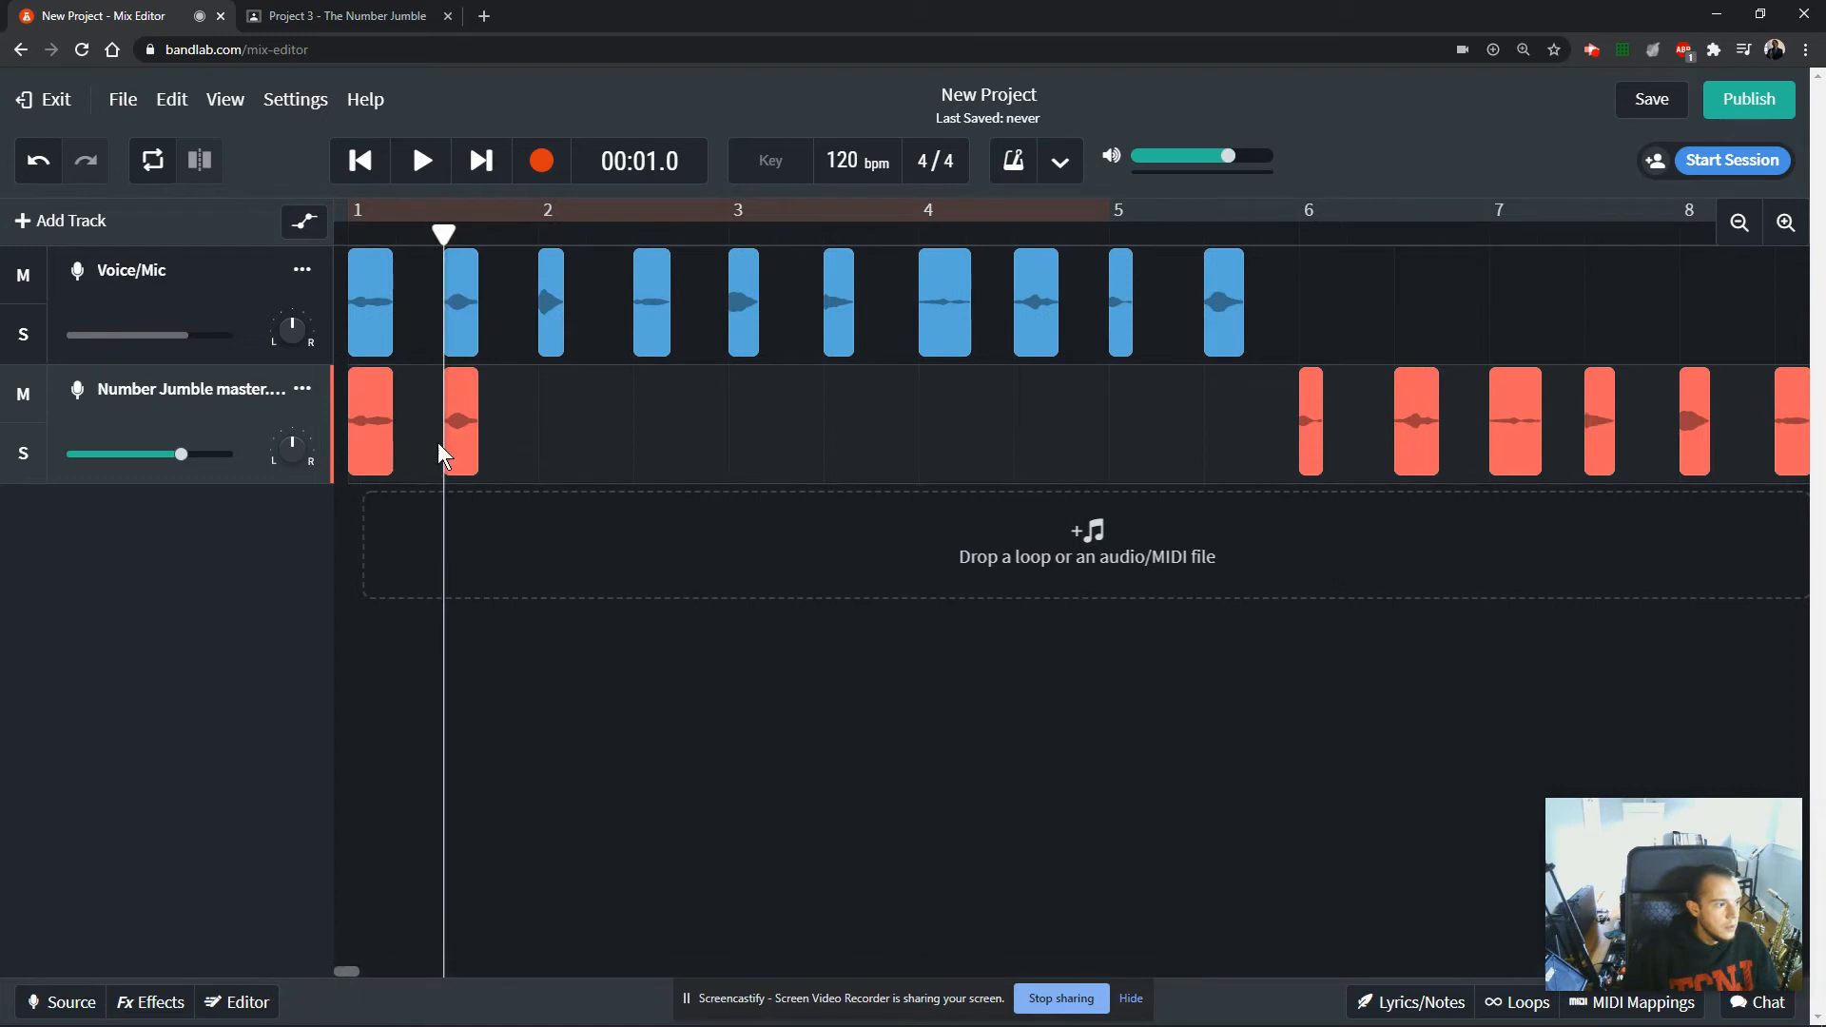
pyautogui.click(361, 447)
pyautogui.moveTo(372, 447); pyautogui.dragTo(1347, 418)
pyautogui.click(1505, 377)
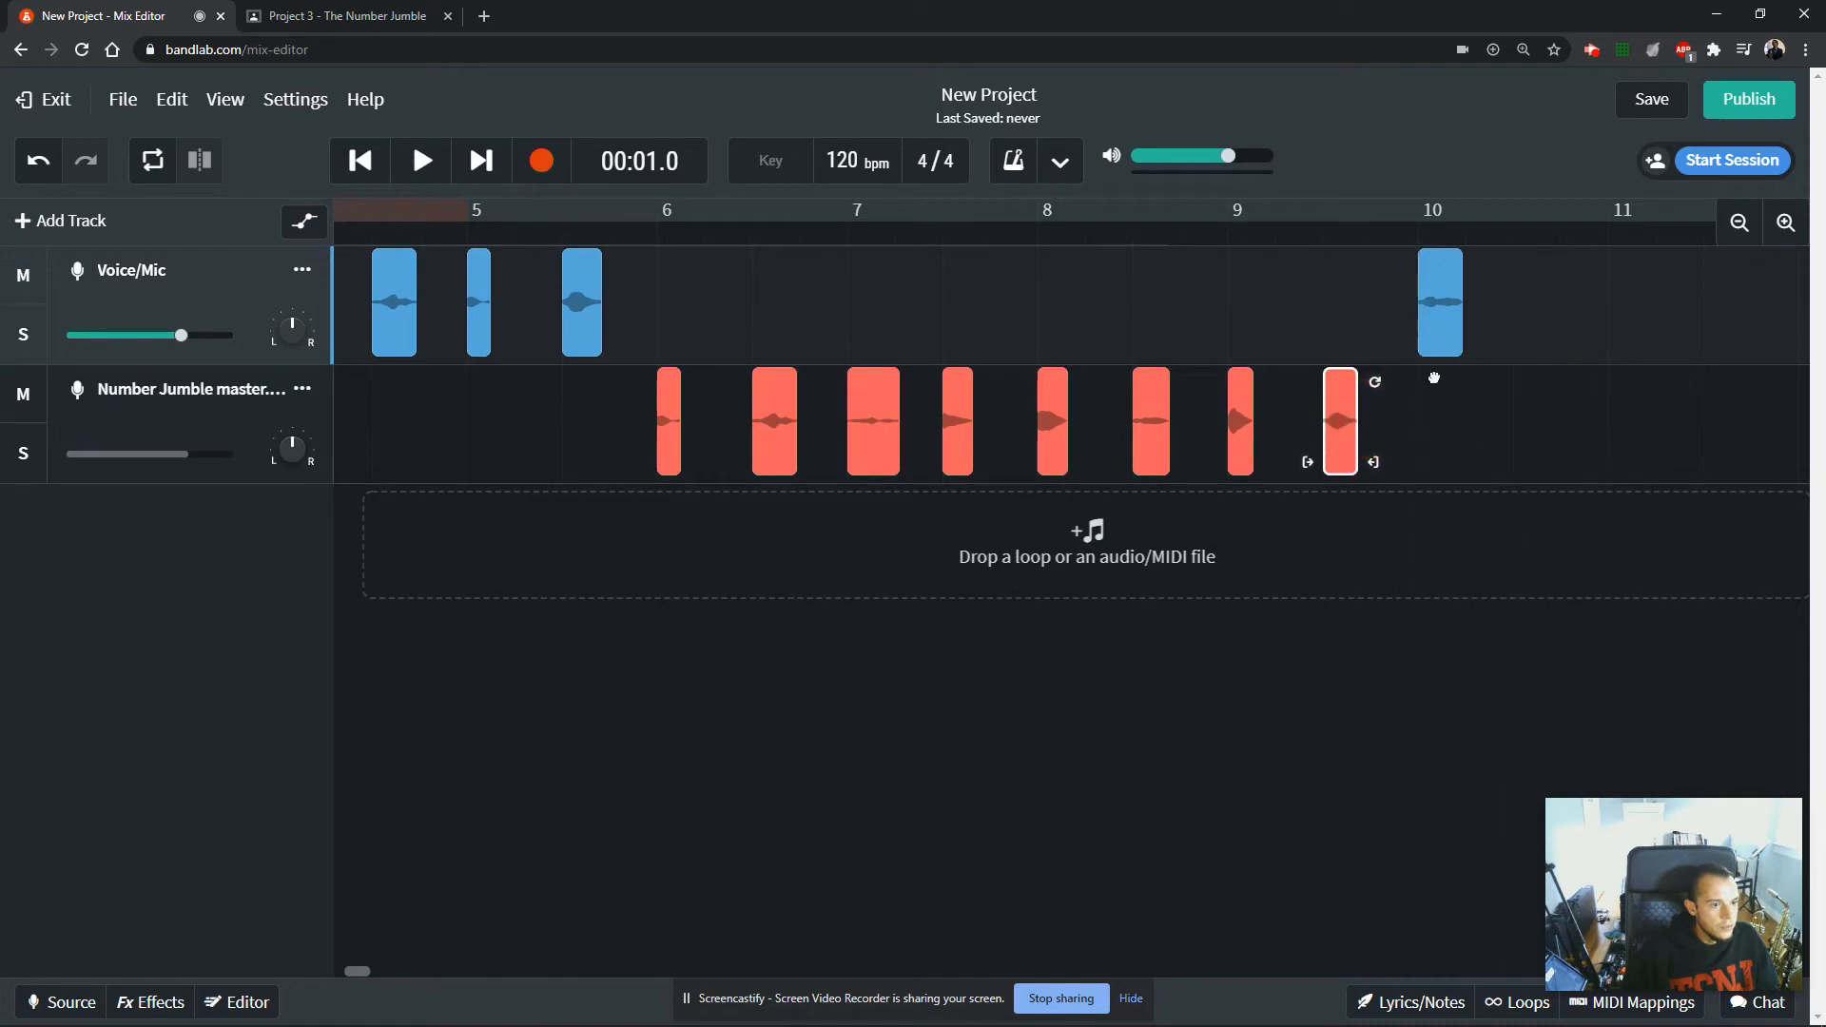
pyautogui.moveTo(1435, 379); pyautogui.dragTo(1434, 382)
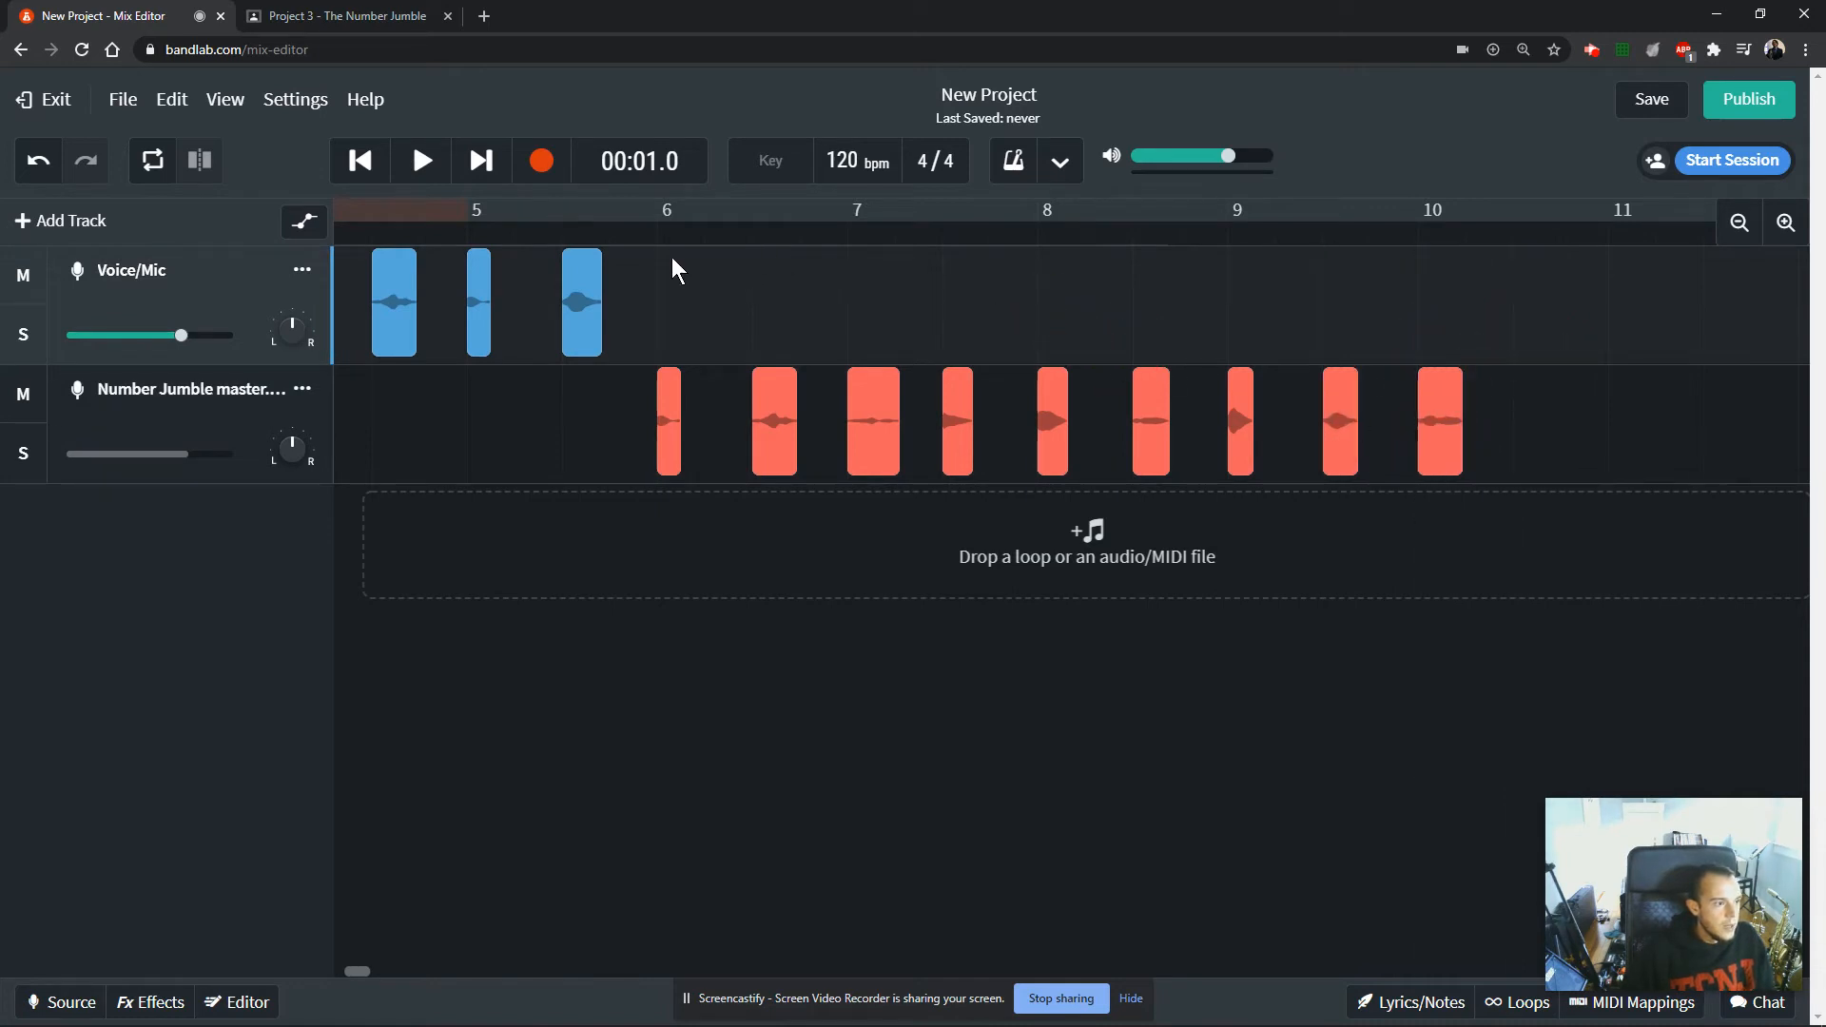
# Play the project from the start to check the ascending numbers followed by the countdown.
pyautogui.click(1740, 223)
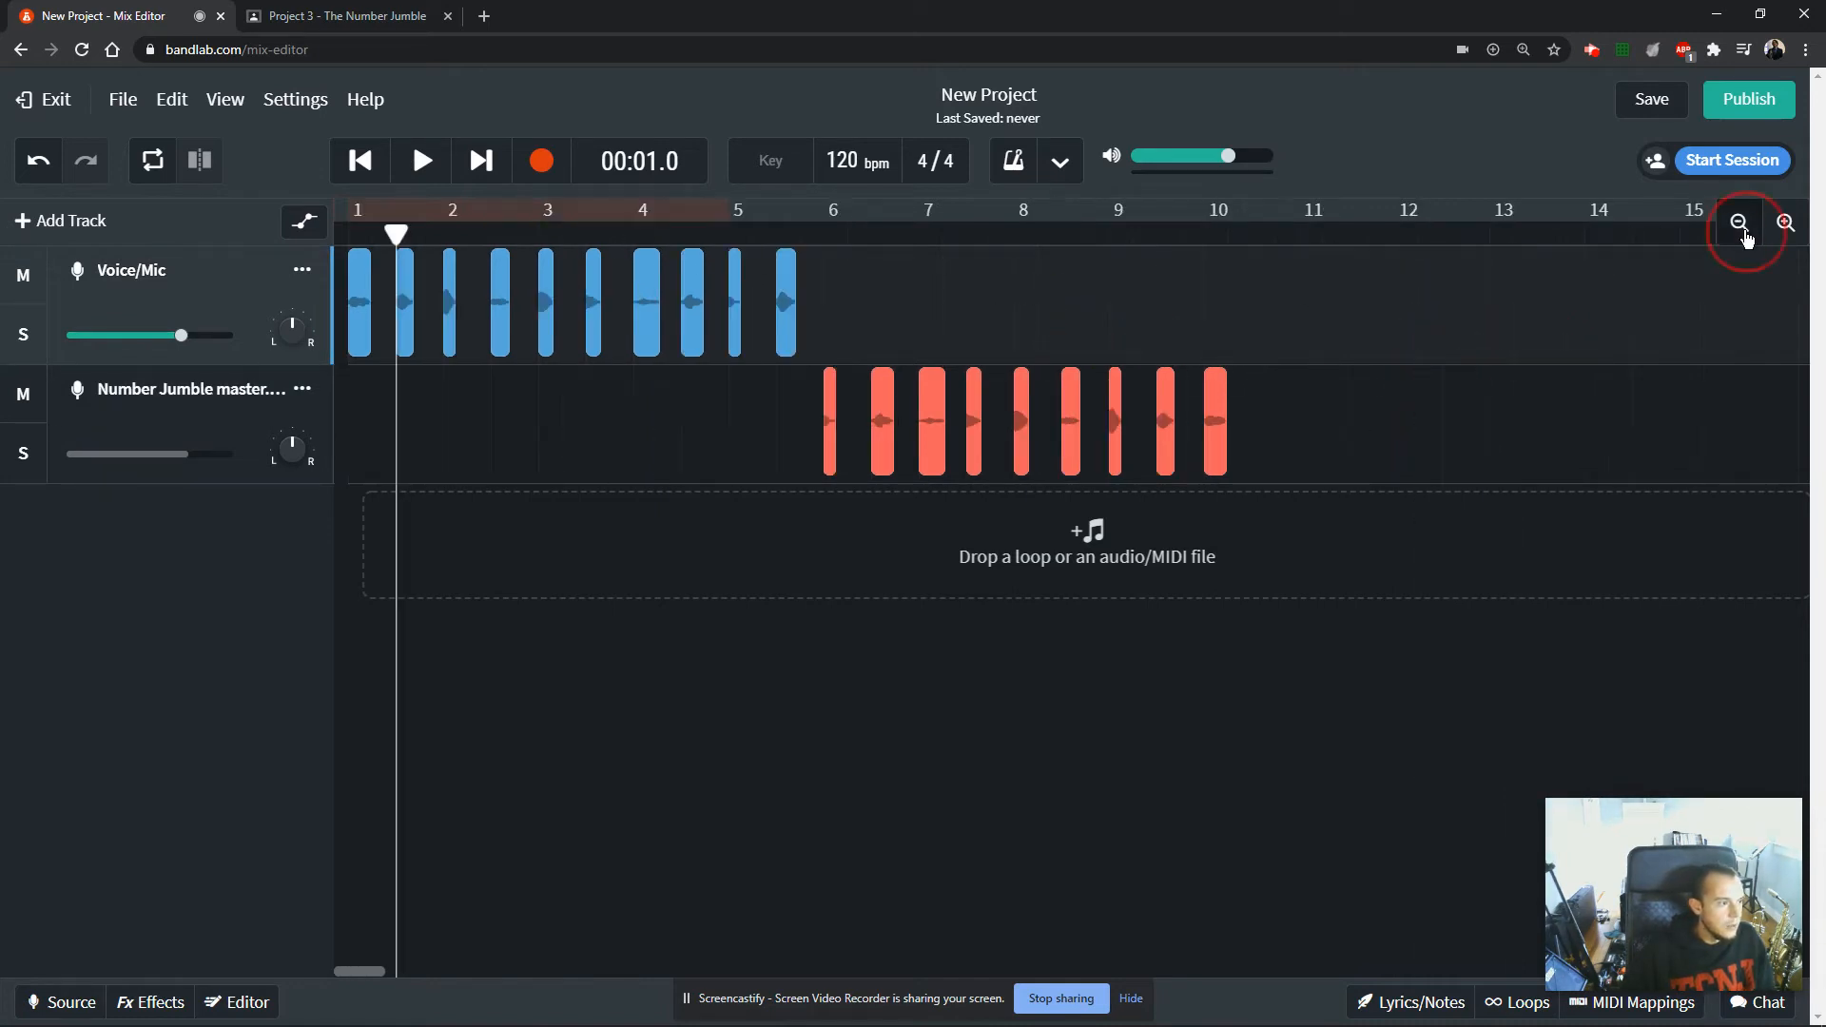
pyautogui.click(1739, 223)
pyautogui.click(361, 161)
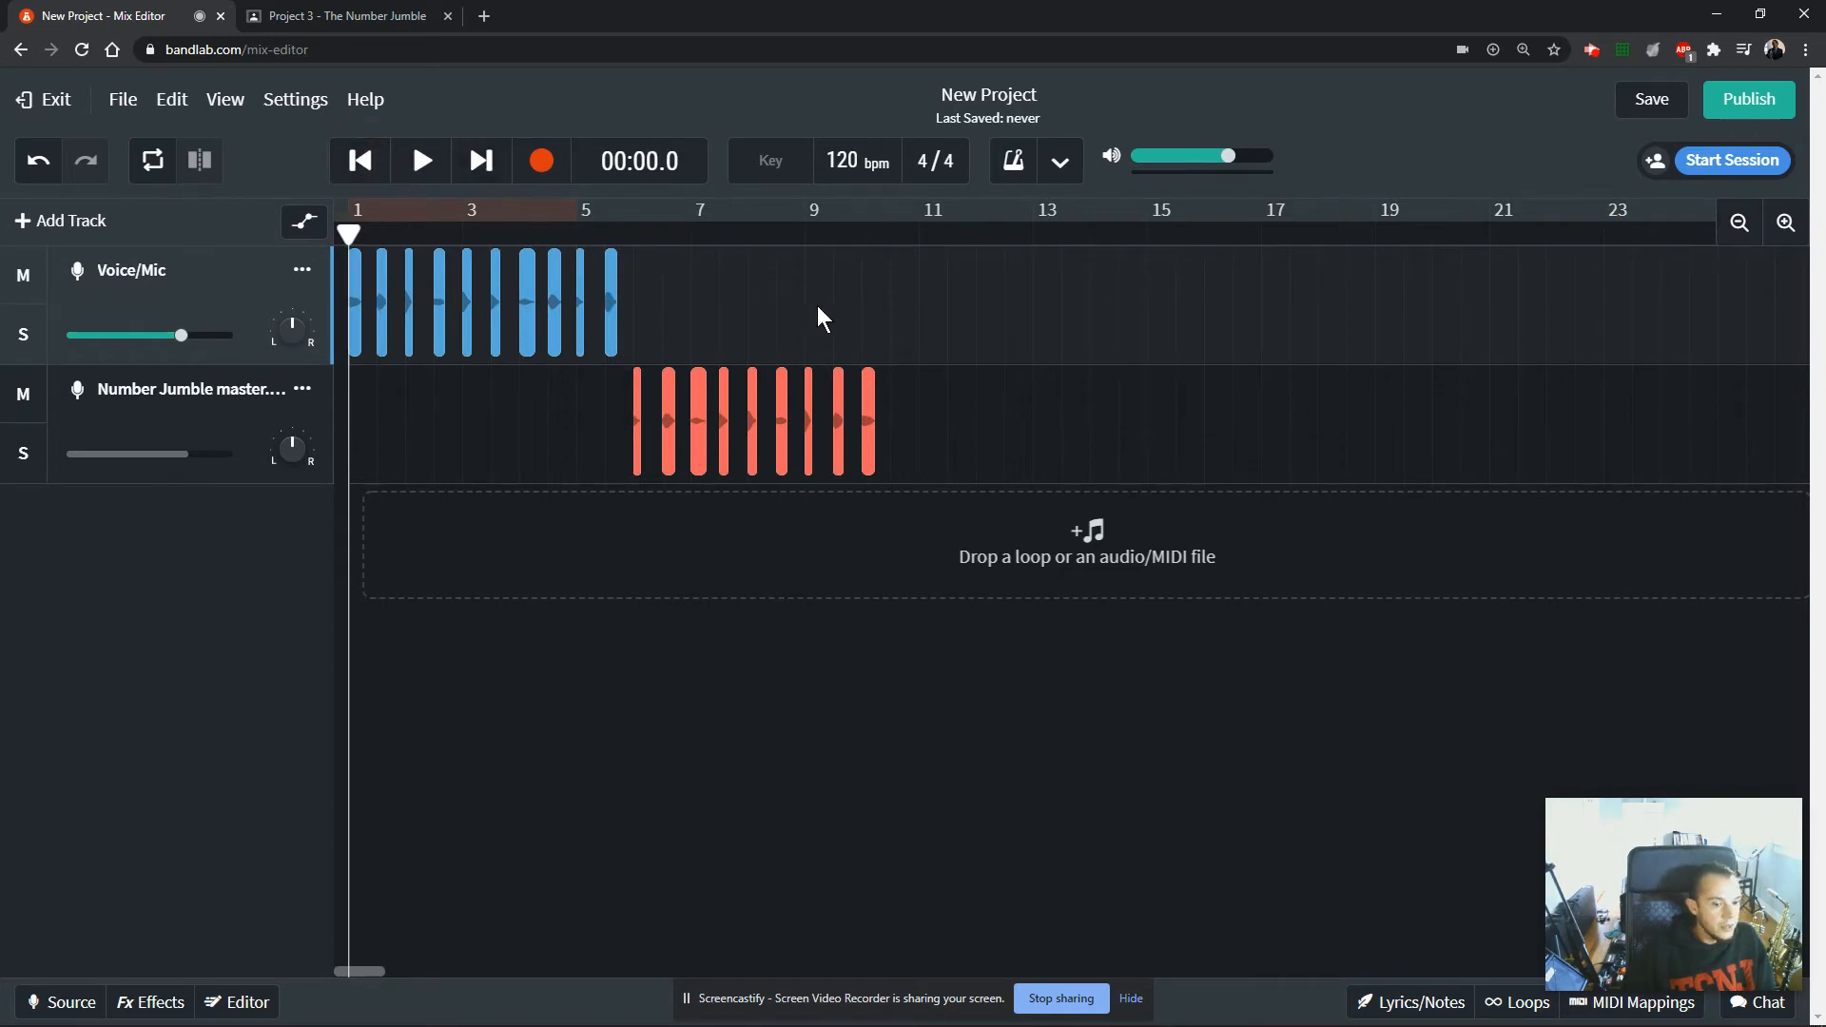
pyautogui.press('space')
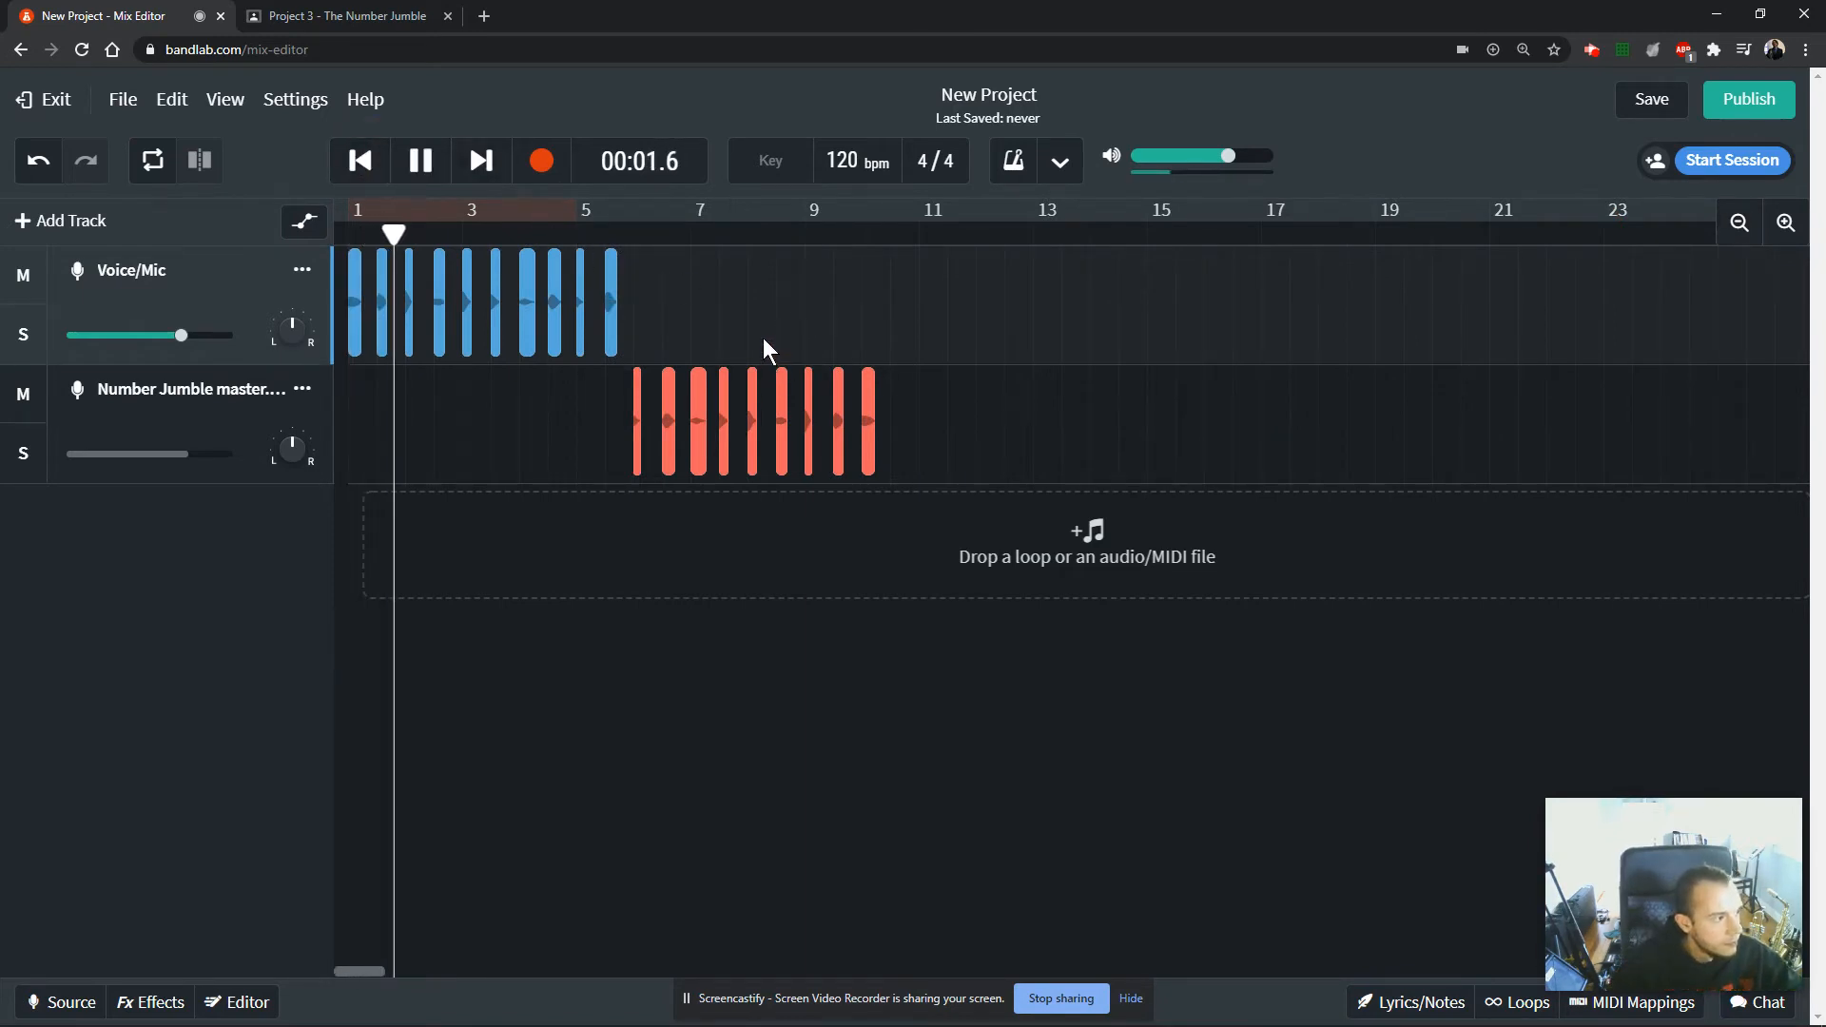
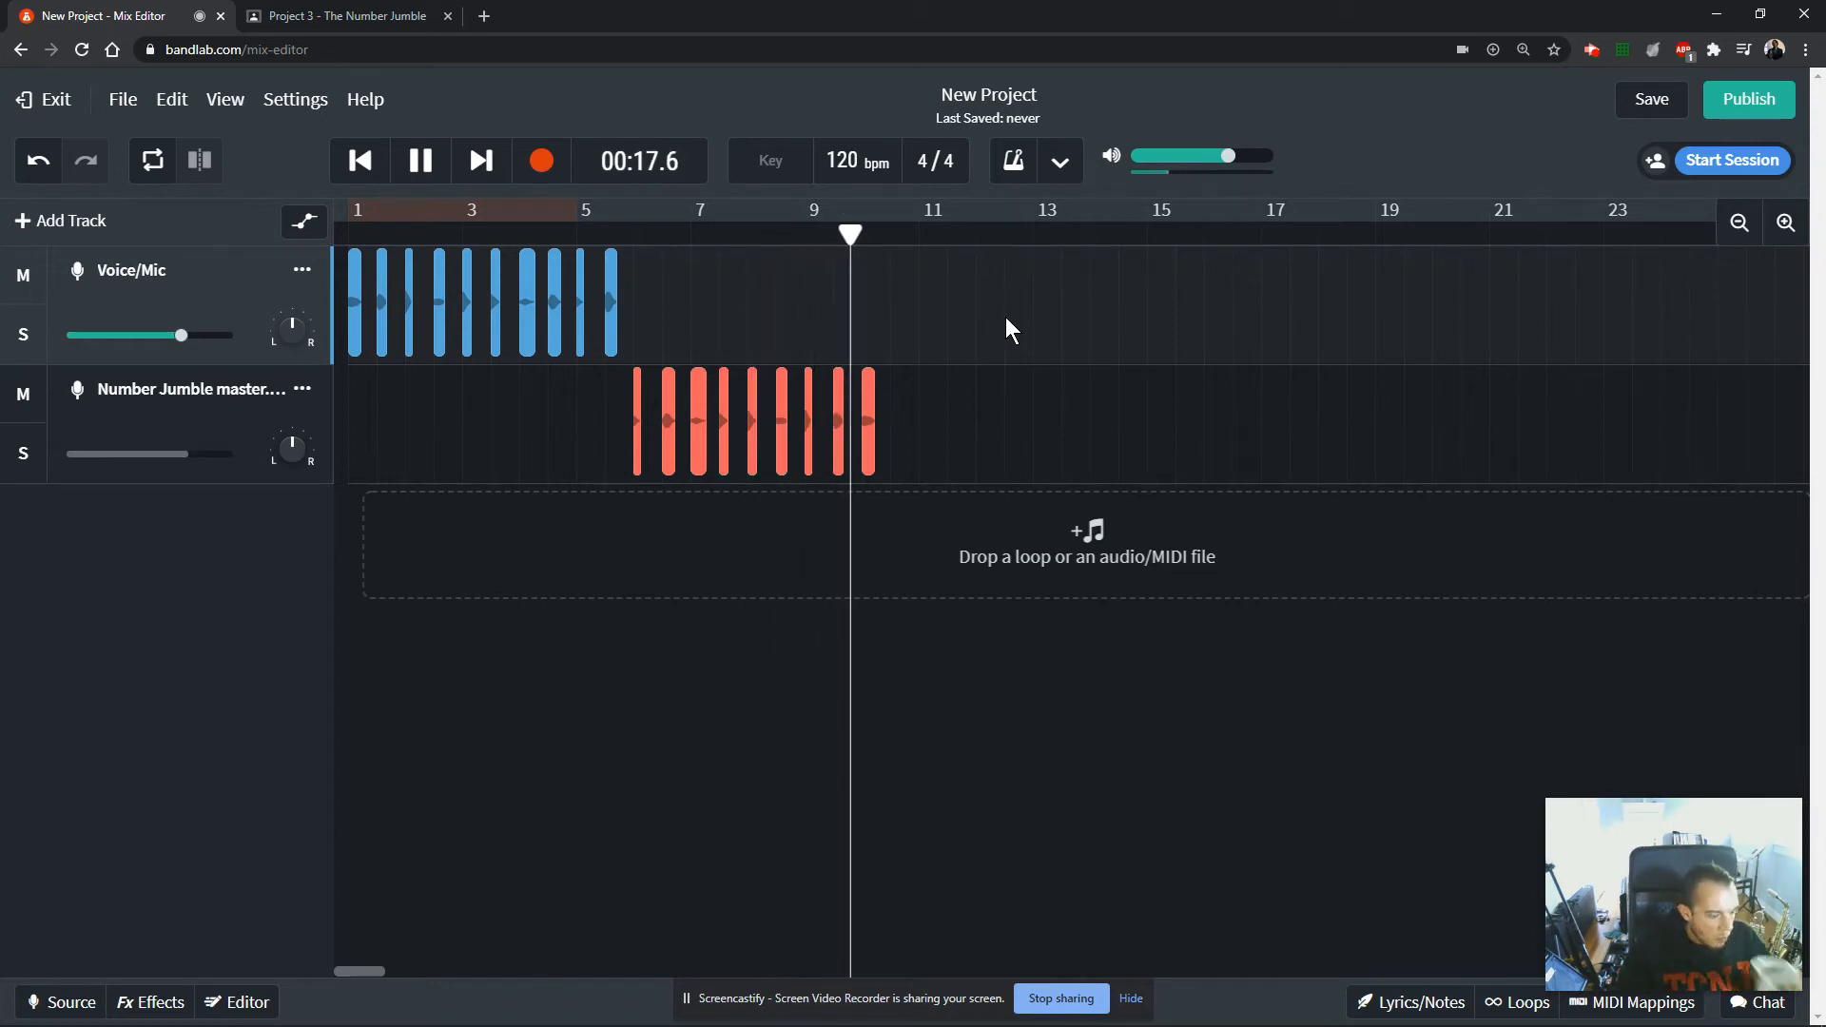
# Stop playback and review the Day 2 instructions in Google Classroom, from renaming clips to the required 0–9–0 playing order.
pyautogui.click(421, 167)
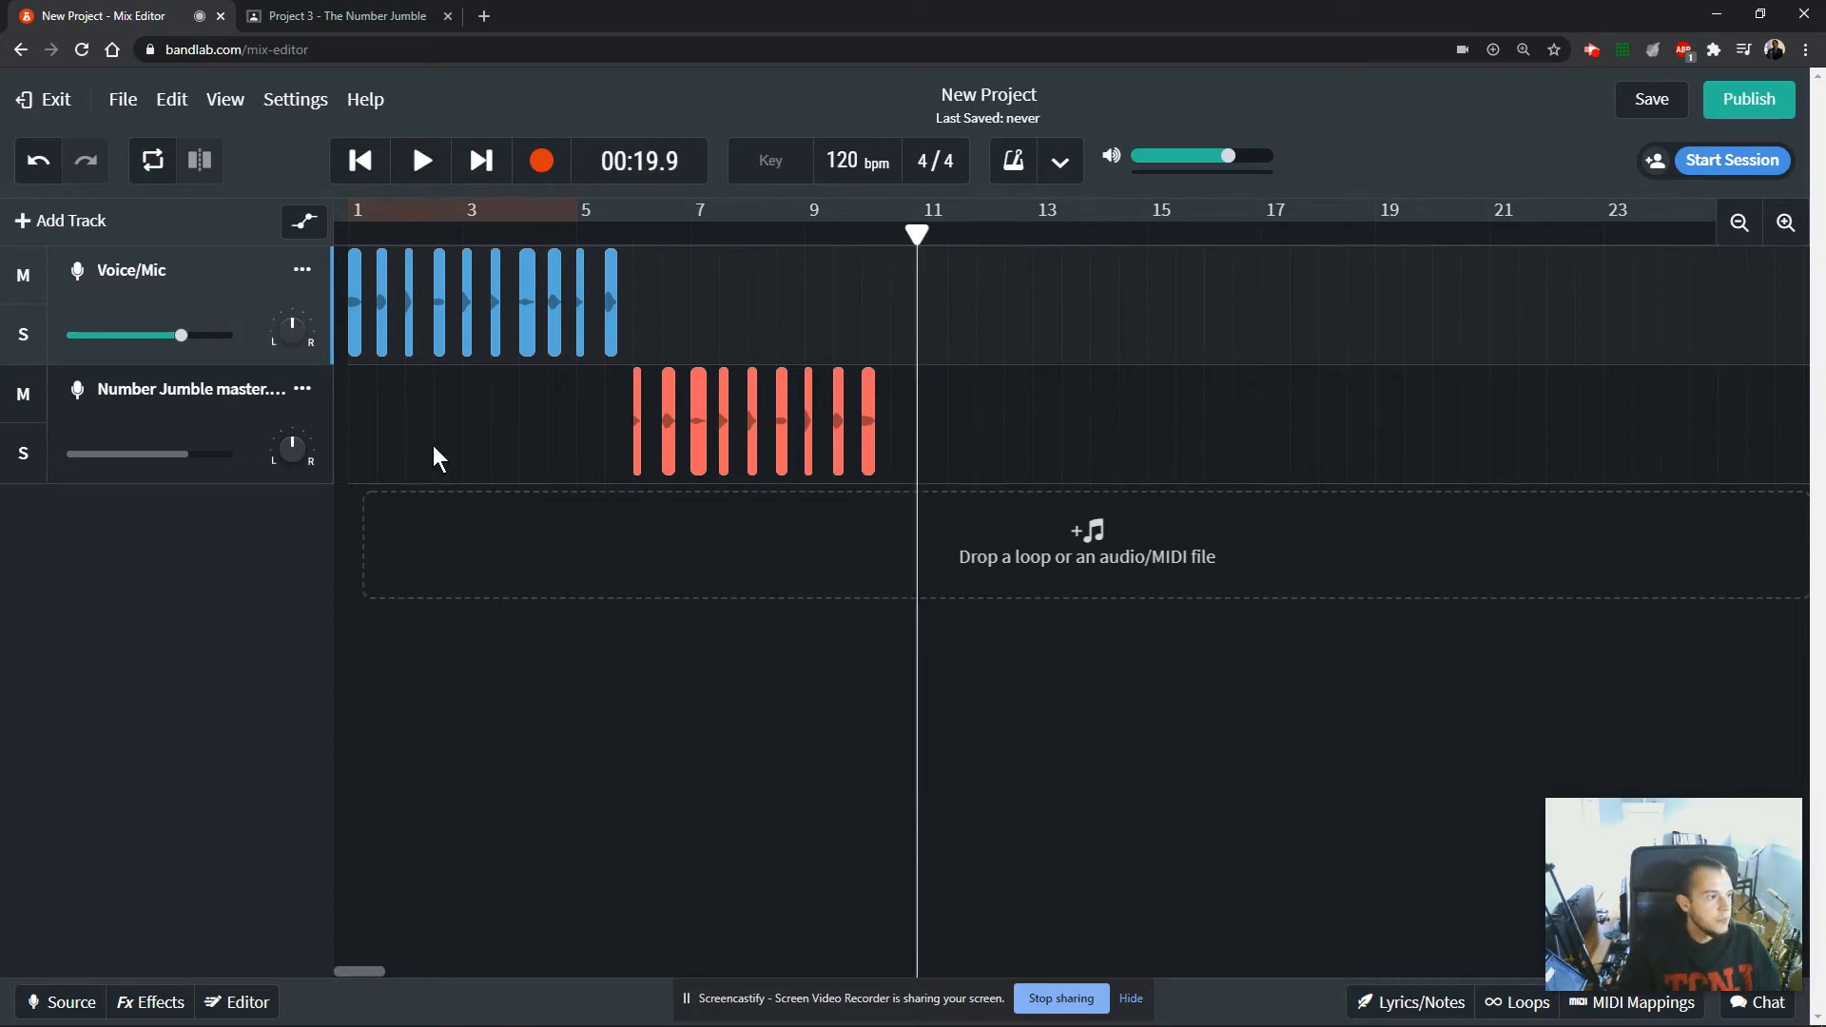
pyautogui.hotkey('ctrl', 'Tab')
pyautogui.scroll(-2, 635, 565)
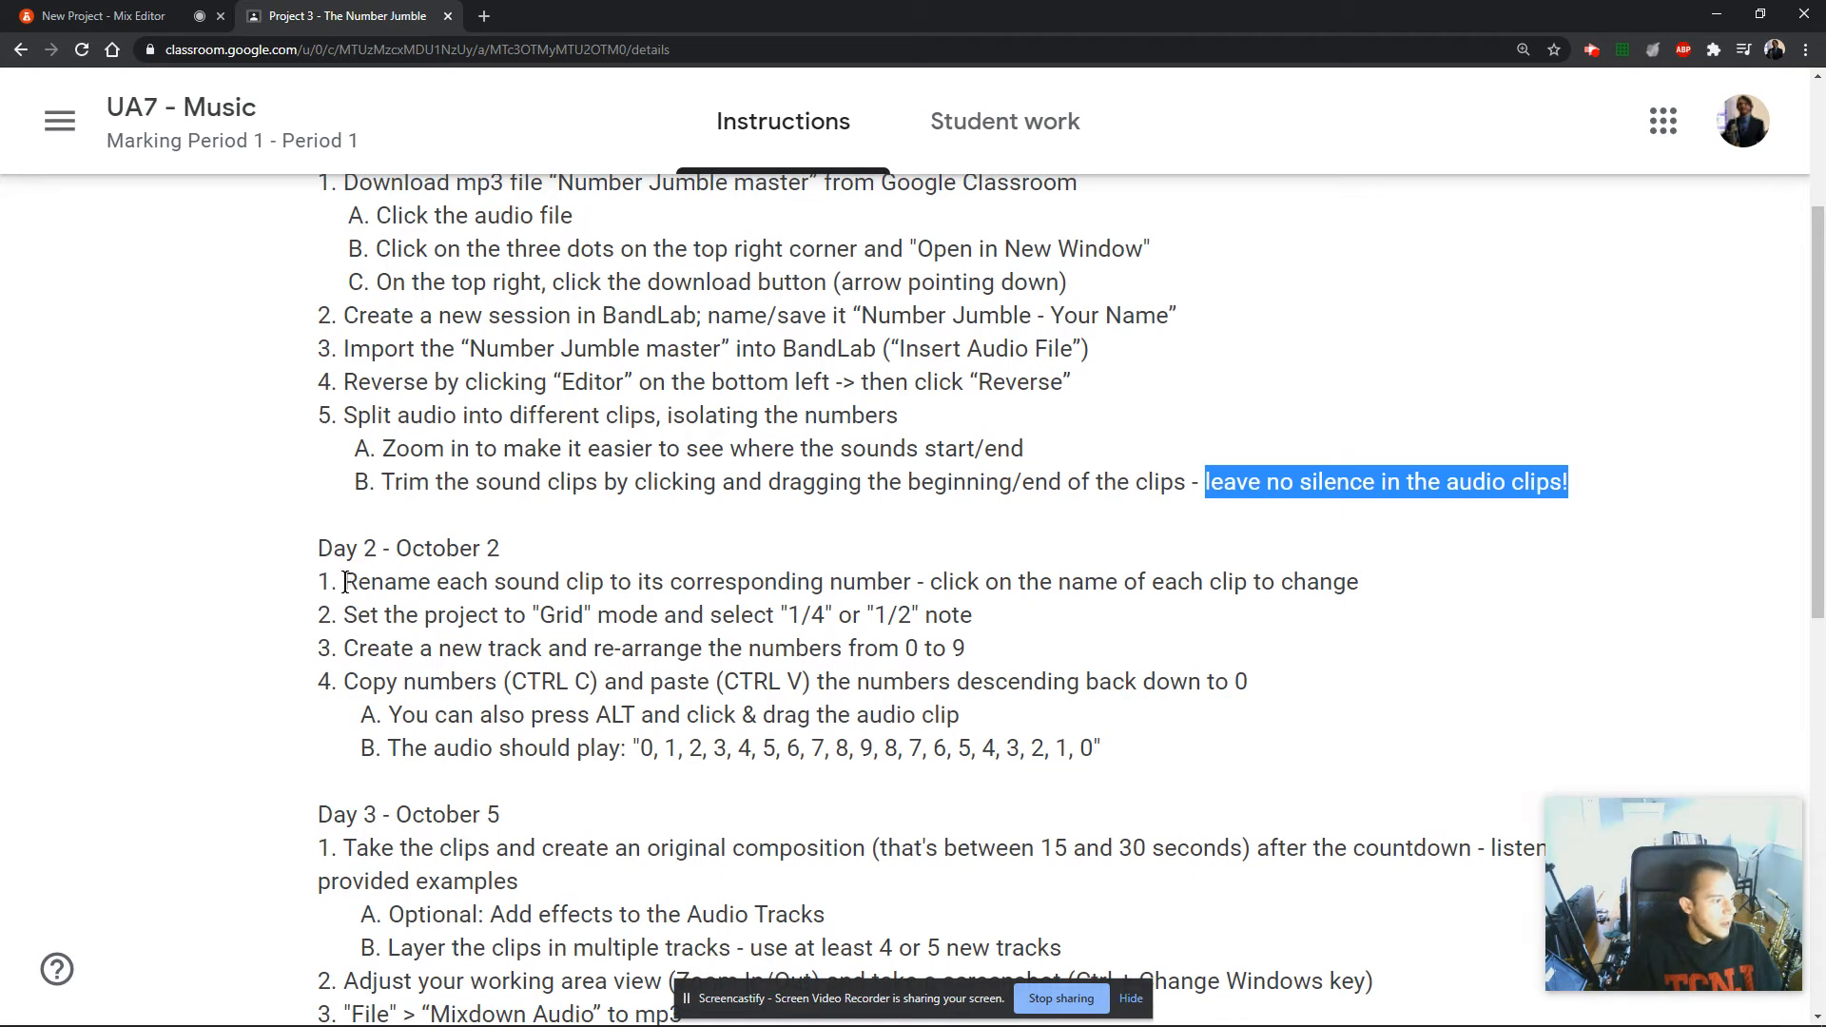
pyautogui.moveTo(346, 583); pyautogui.dragTo(1004, 583)
pyautogui.moveTo(492, 616); pyautogui.dragTo(873, 616)
pyautogui.moveTo(435, 650); pyautogui.dragTo(904, 650)
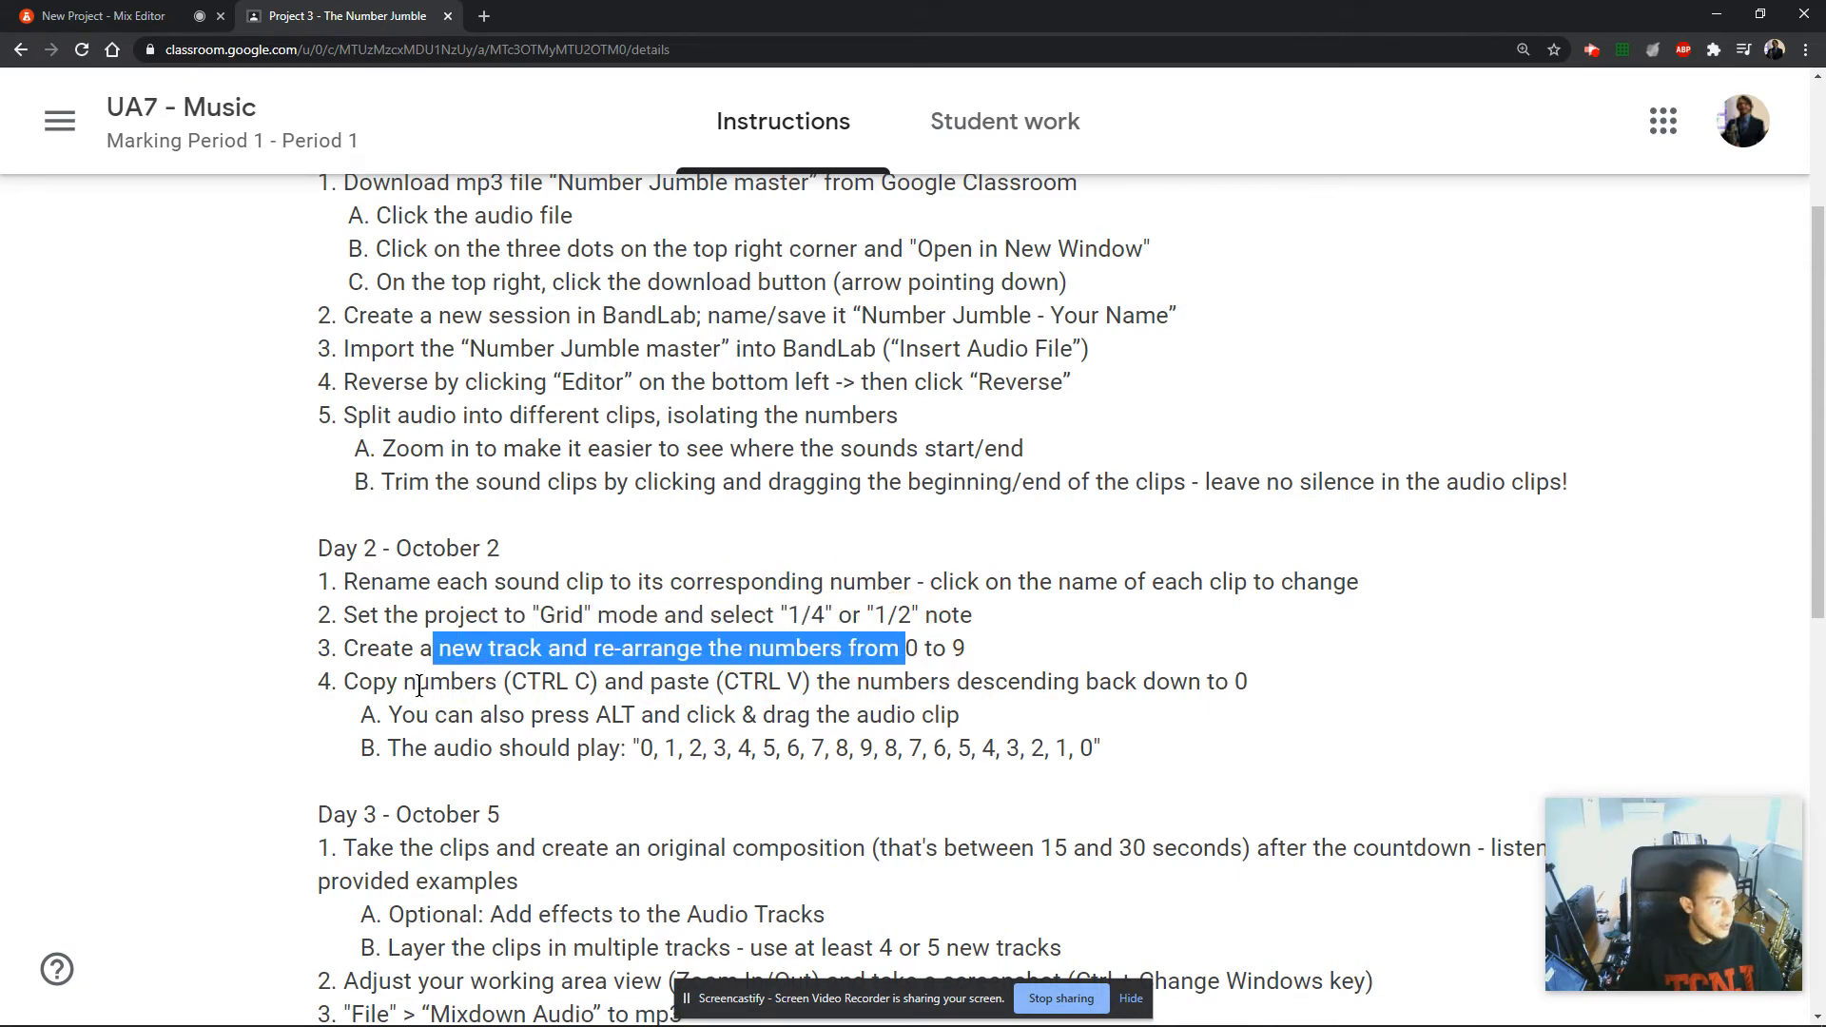
pyautogui.moveTo(344, 683); pyautogui.dragTo(839, 683)
pyautogui.moveTo(431, 716); pyautogui.dragTo(766, 715)
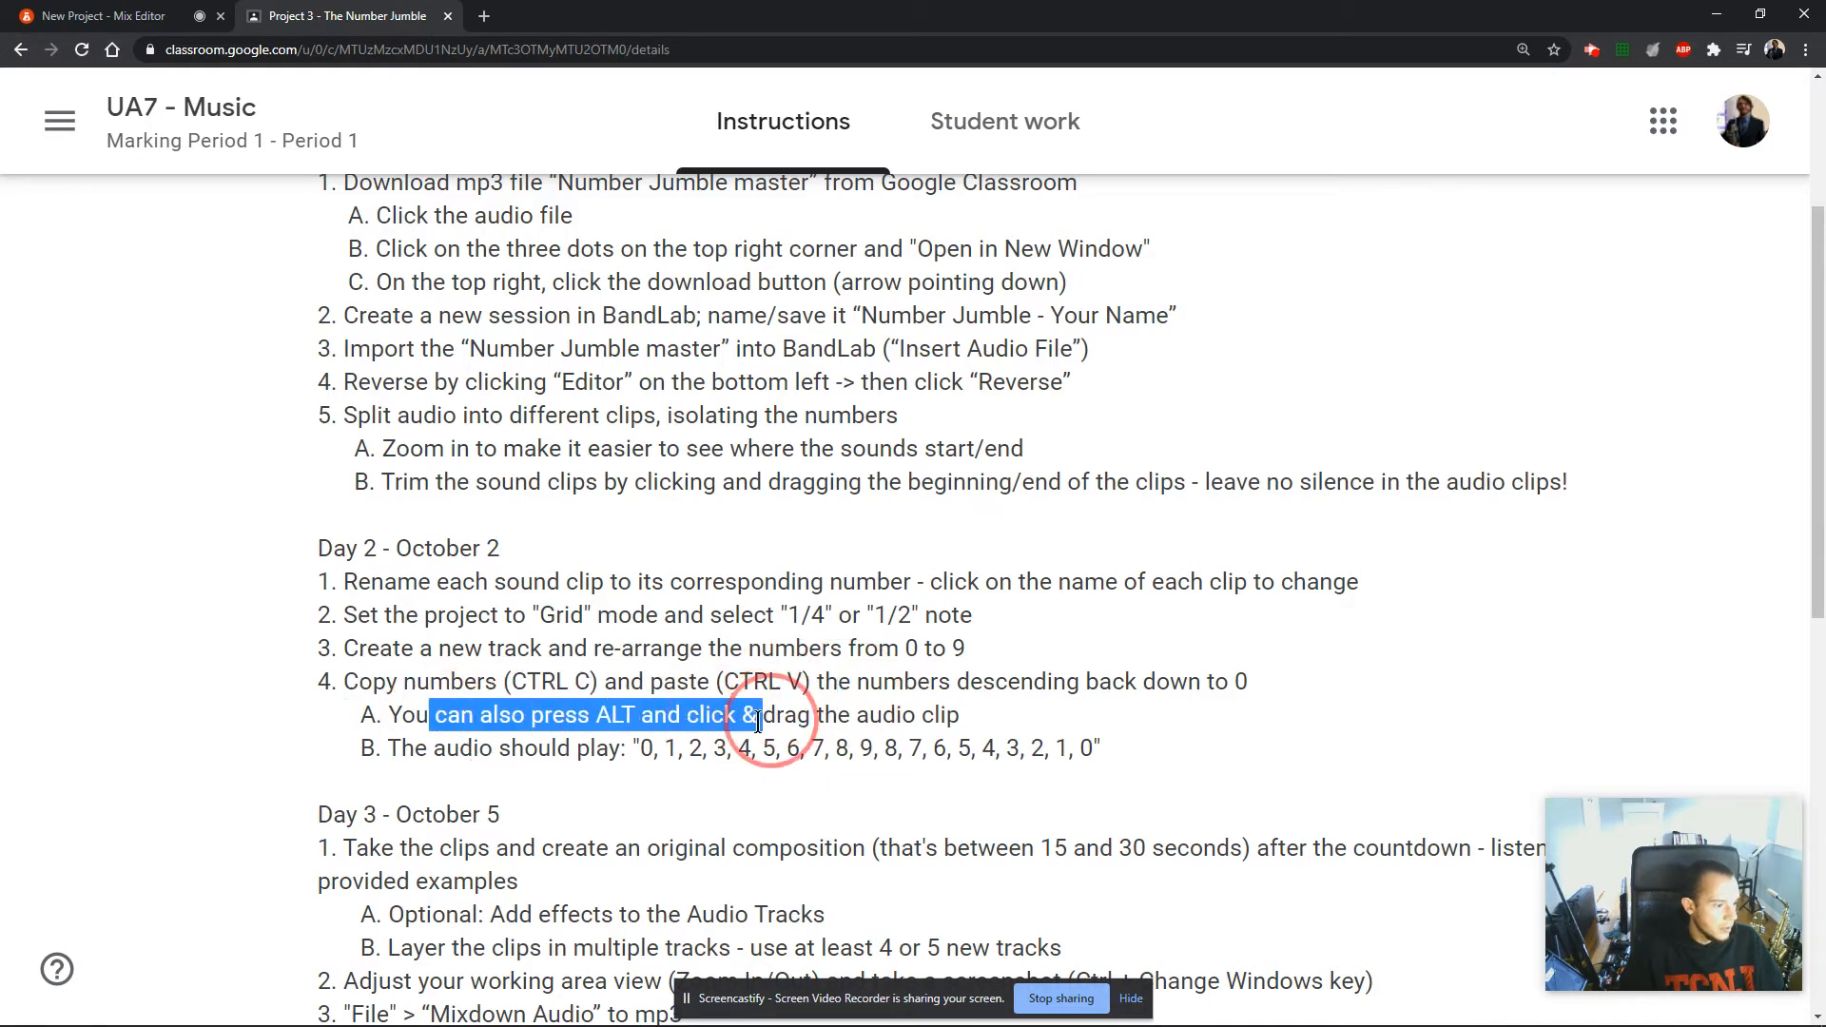
pyautogui.scroll(-2, 603, 745)
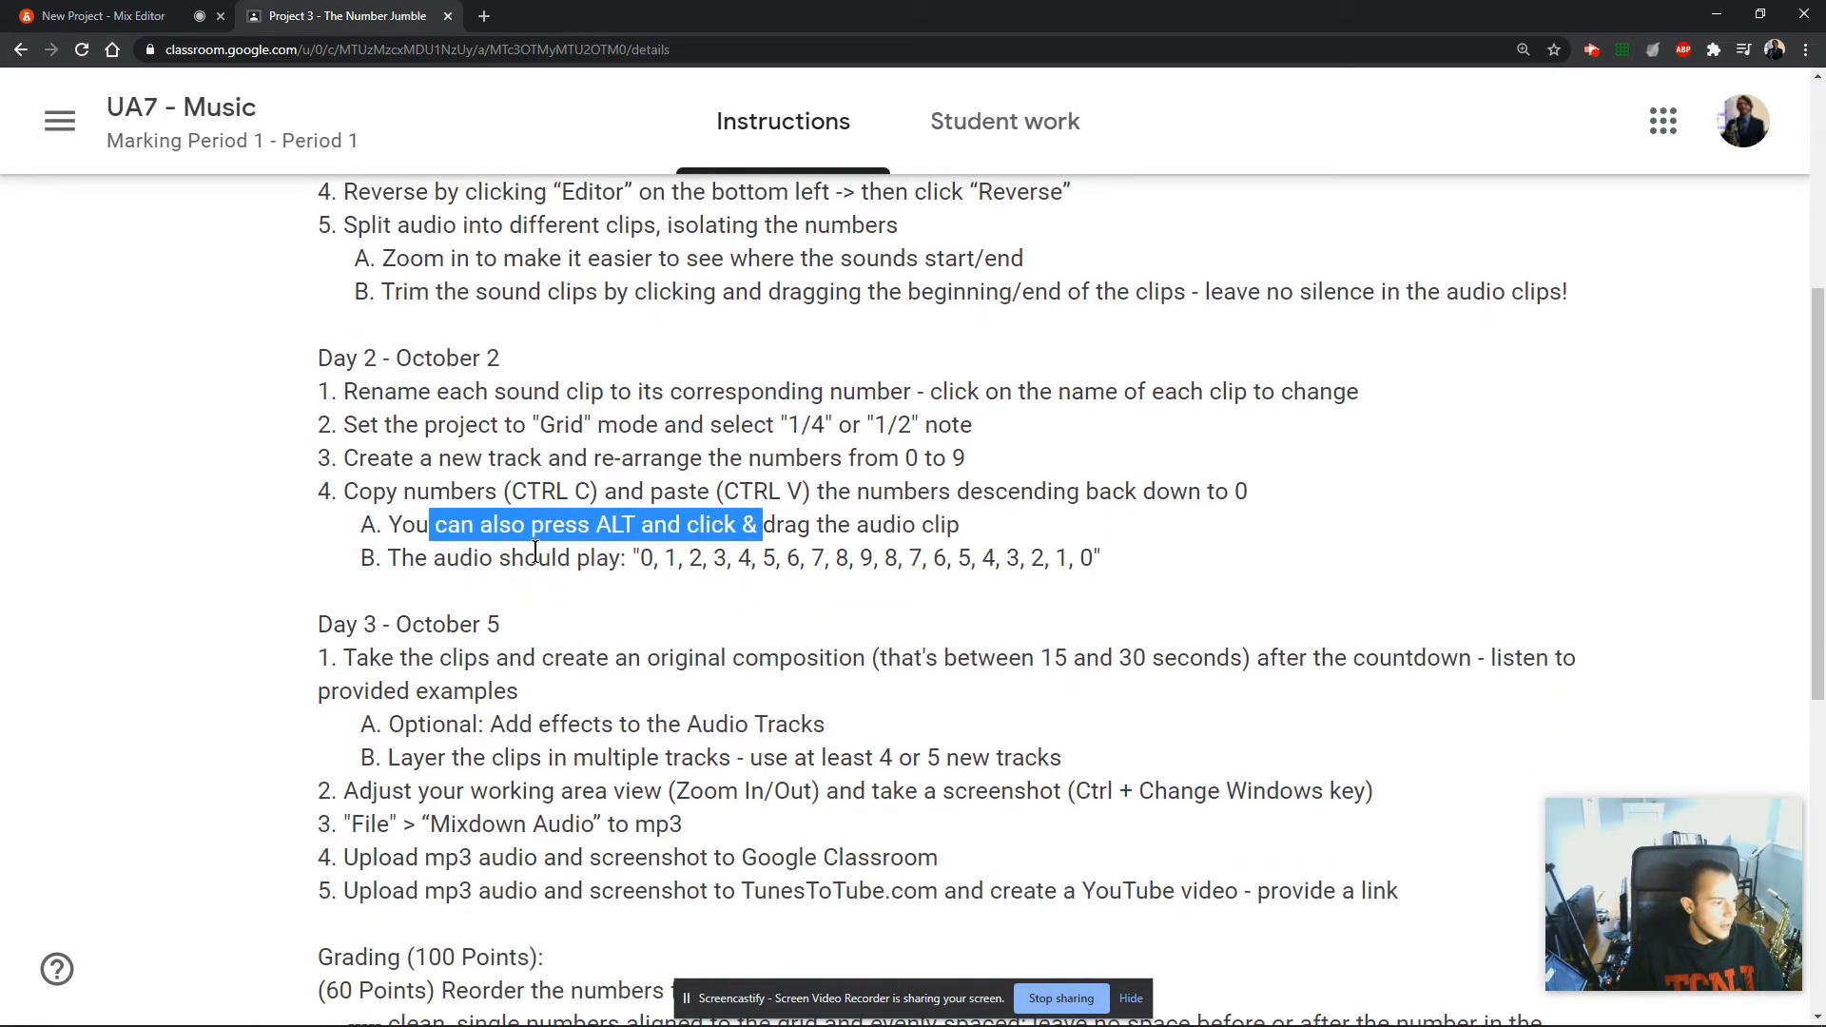
pyautogui.moveTo(395, 557); pyautogui.dragTo(659, 557)
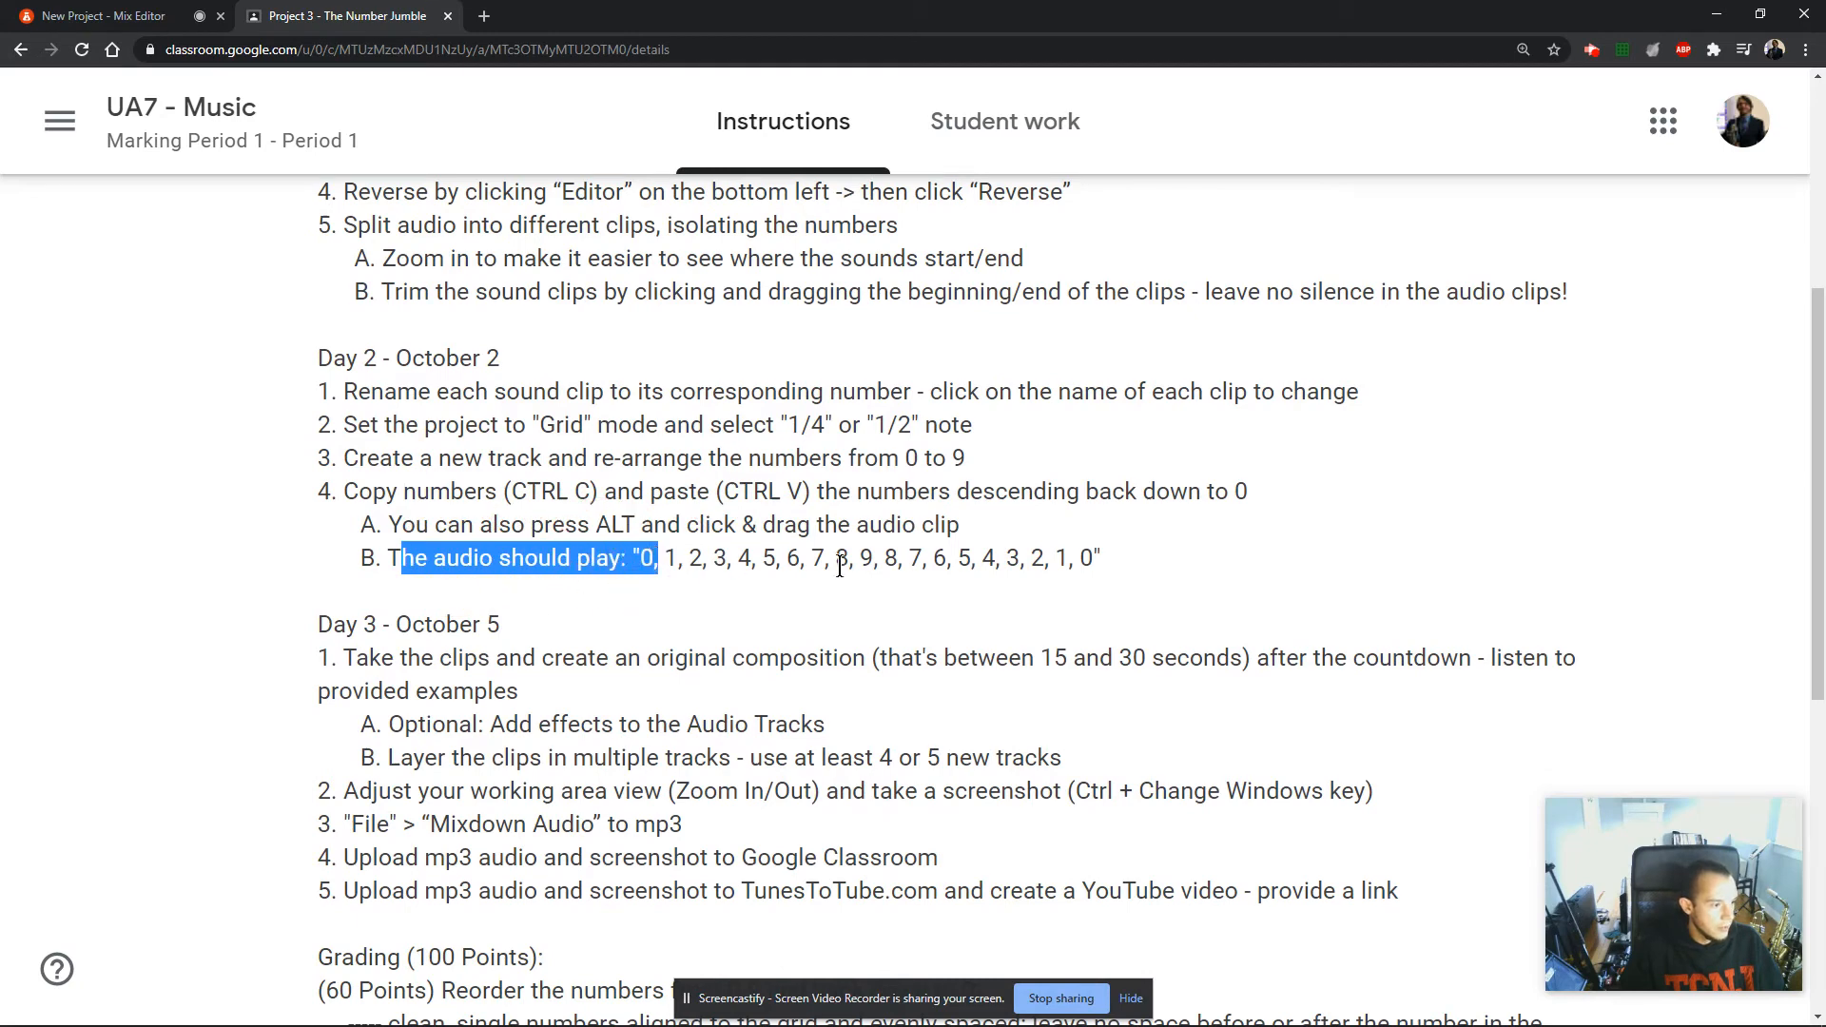
pyautogui.moveTo(877, 561); pyautogui.dragTo(624, 544)
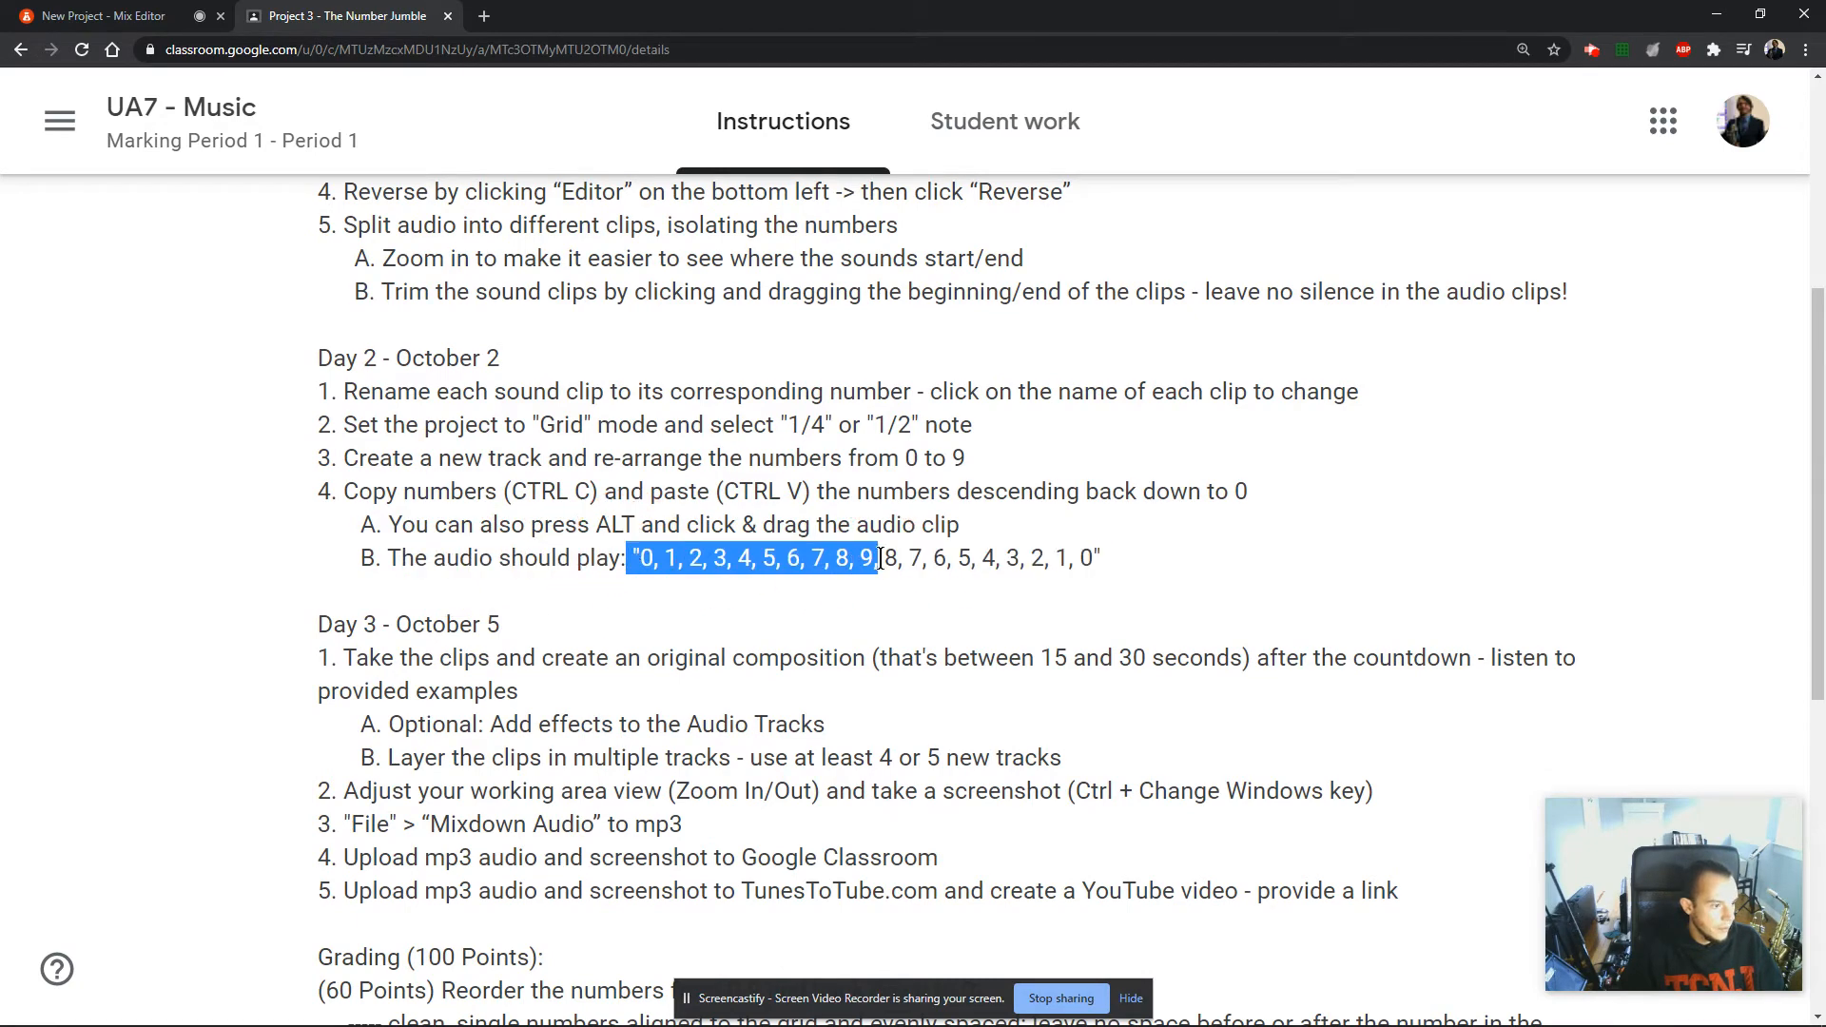
pyautogui.moveTo(883, 561); pyautogui.dragTo(1104, 562)
# Review the 60-point grading criterion for clean, evenly spaced number clips aligned to the grid.
pyautogui.scroll(-3, 979, 624)
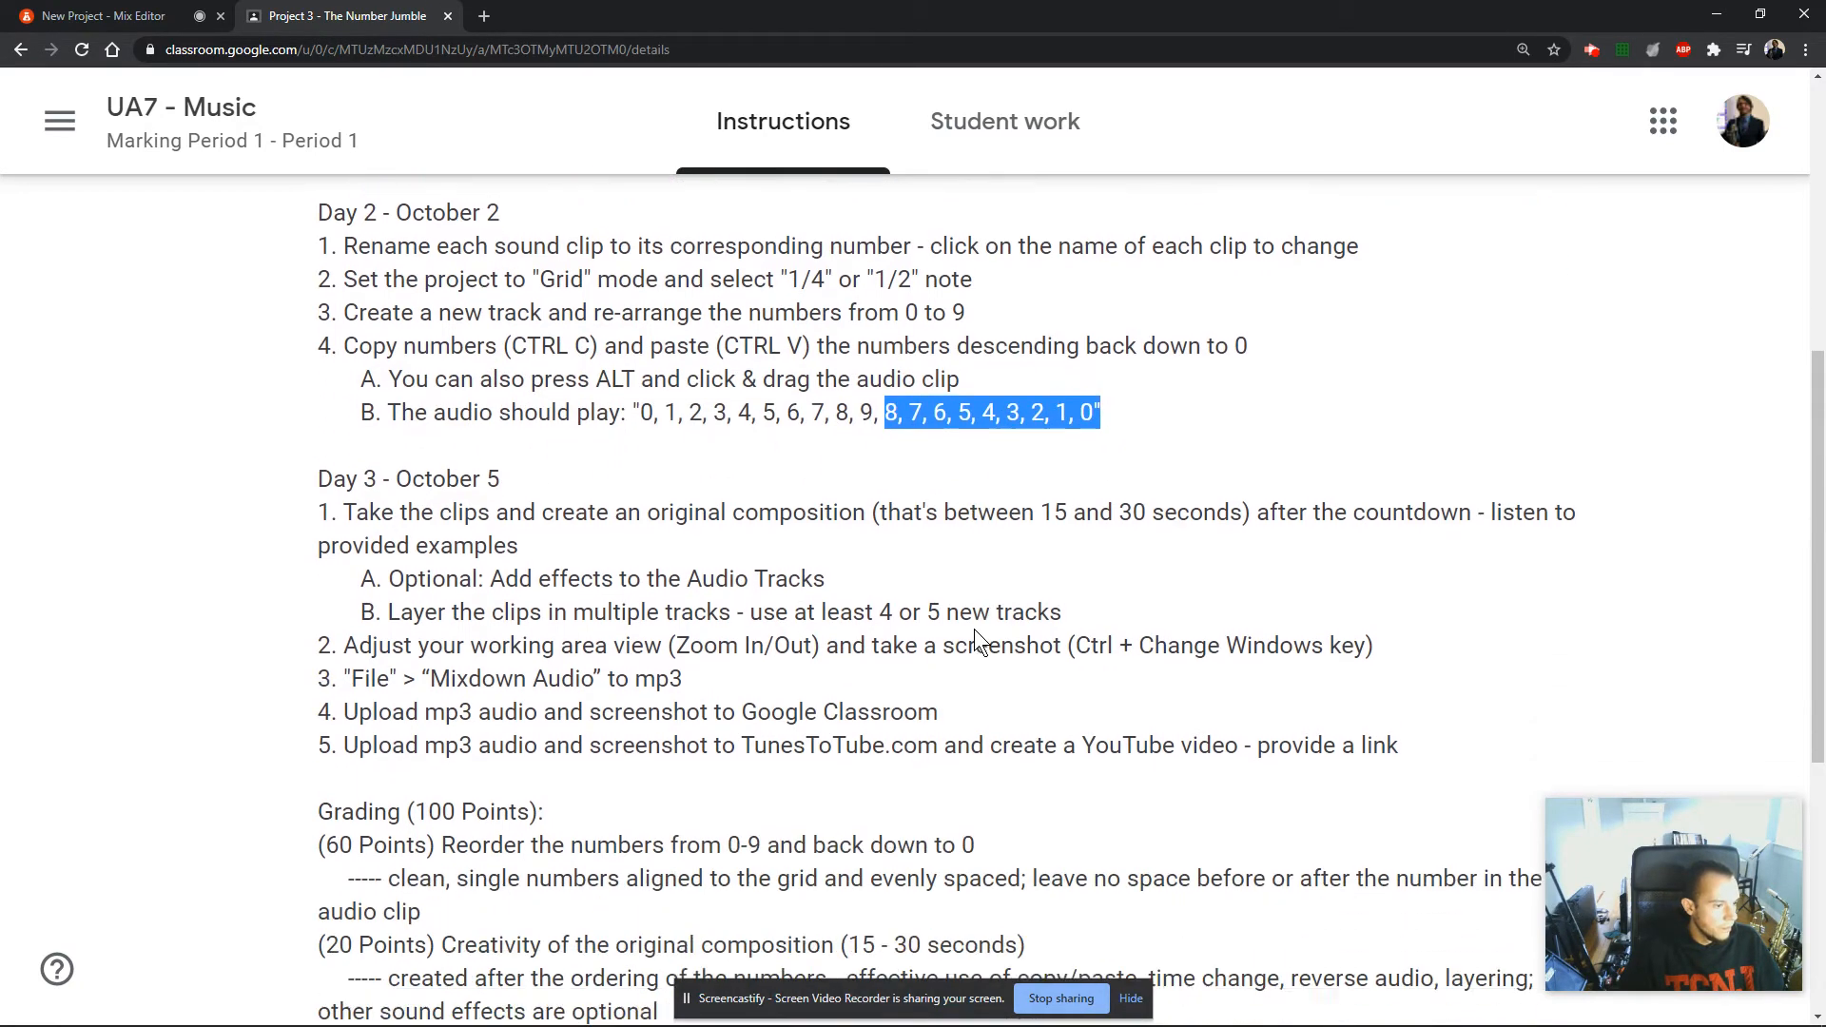
pyautogui.moveTo(319, 704); pyautogui.dragTo(1548, 747)
pyautogui.moveTo(422, 775); pyautogui.dragTo(322, 708)
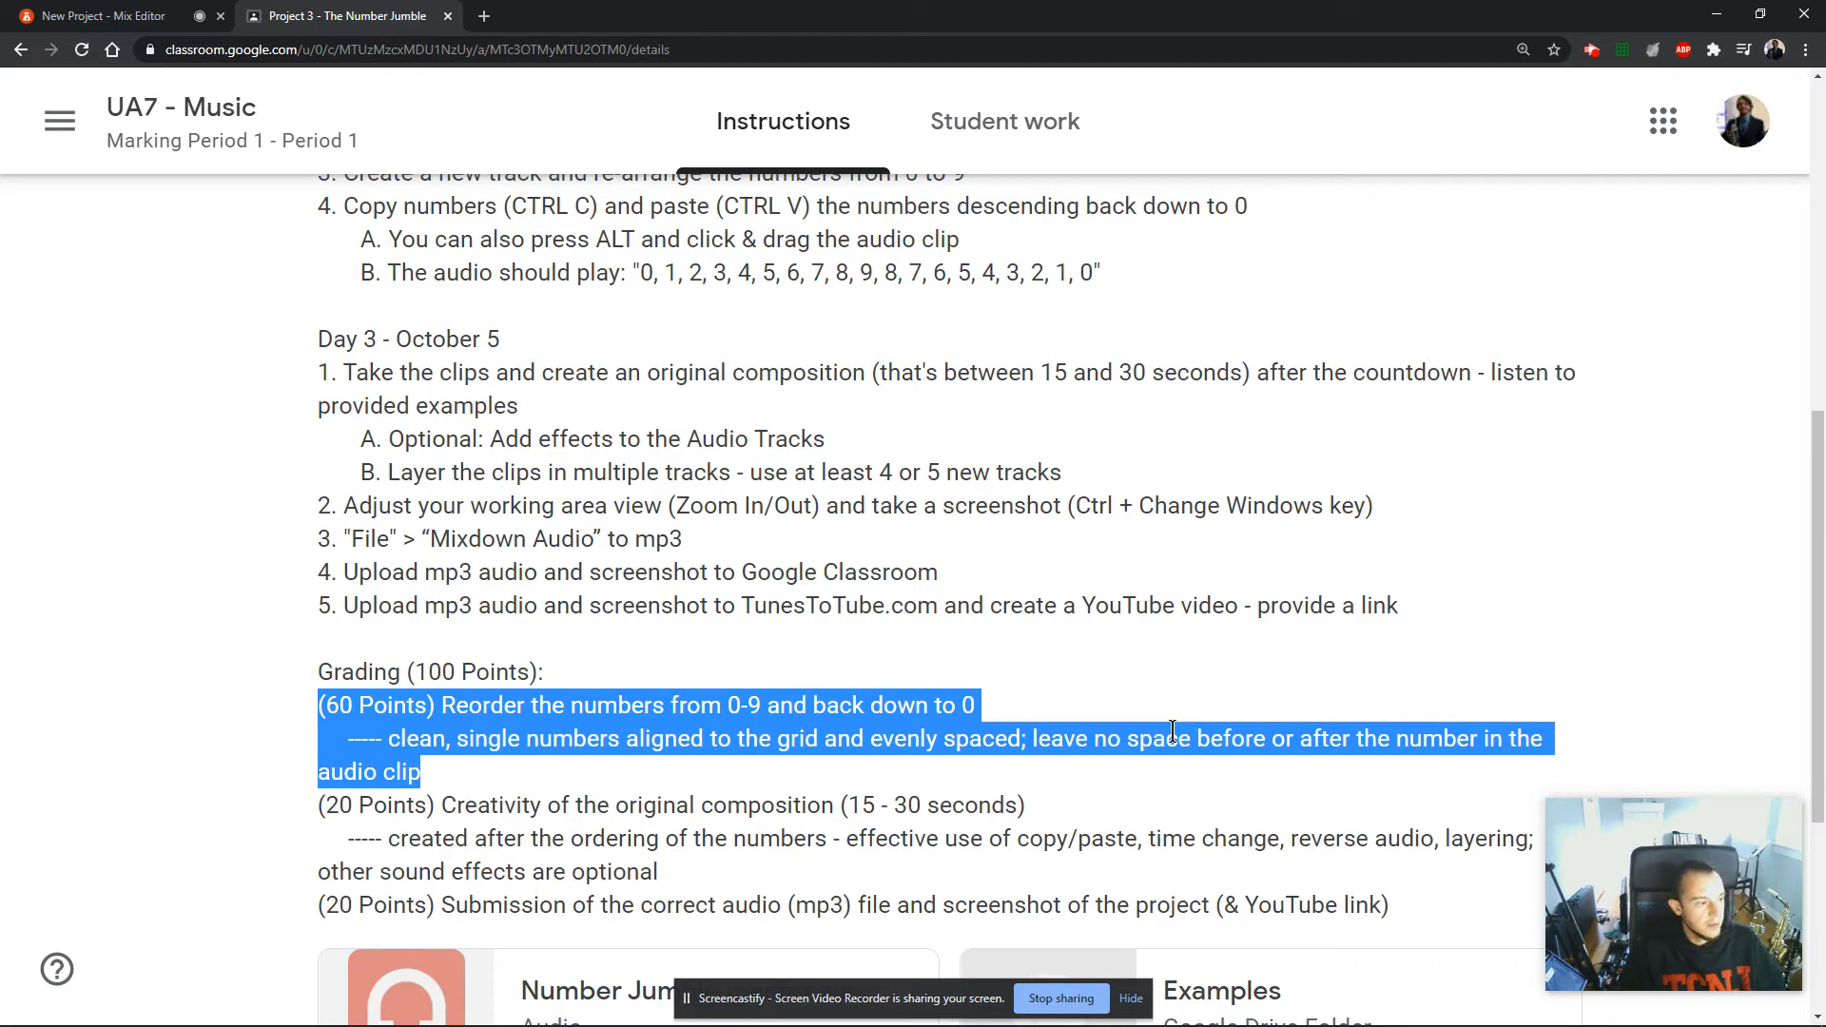
# Switch back to the BandLab project and examine the countdown clips' waveforms up close for silence at their edges.
pyautogui.click(57, 15)
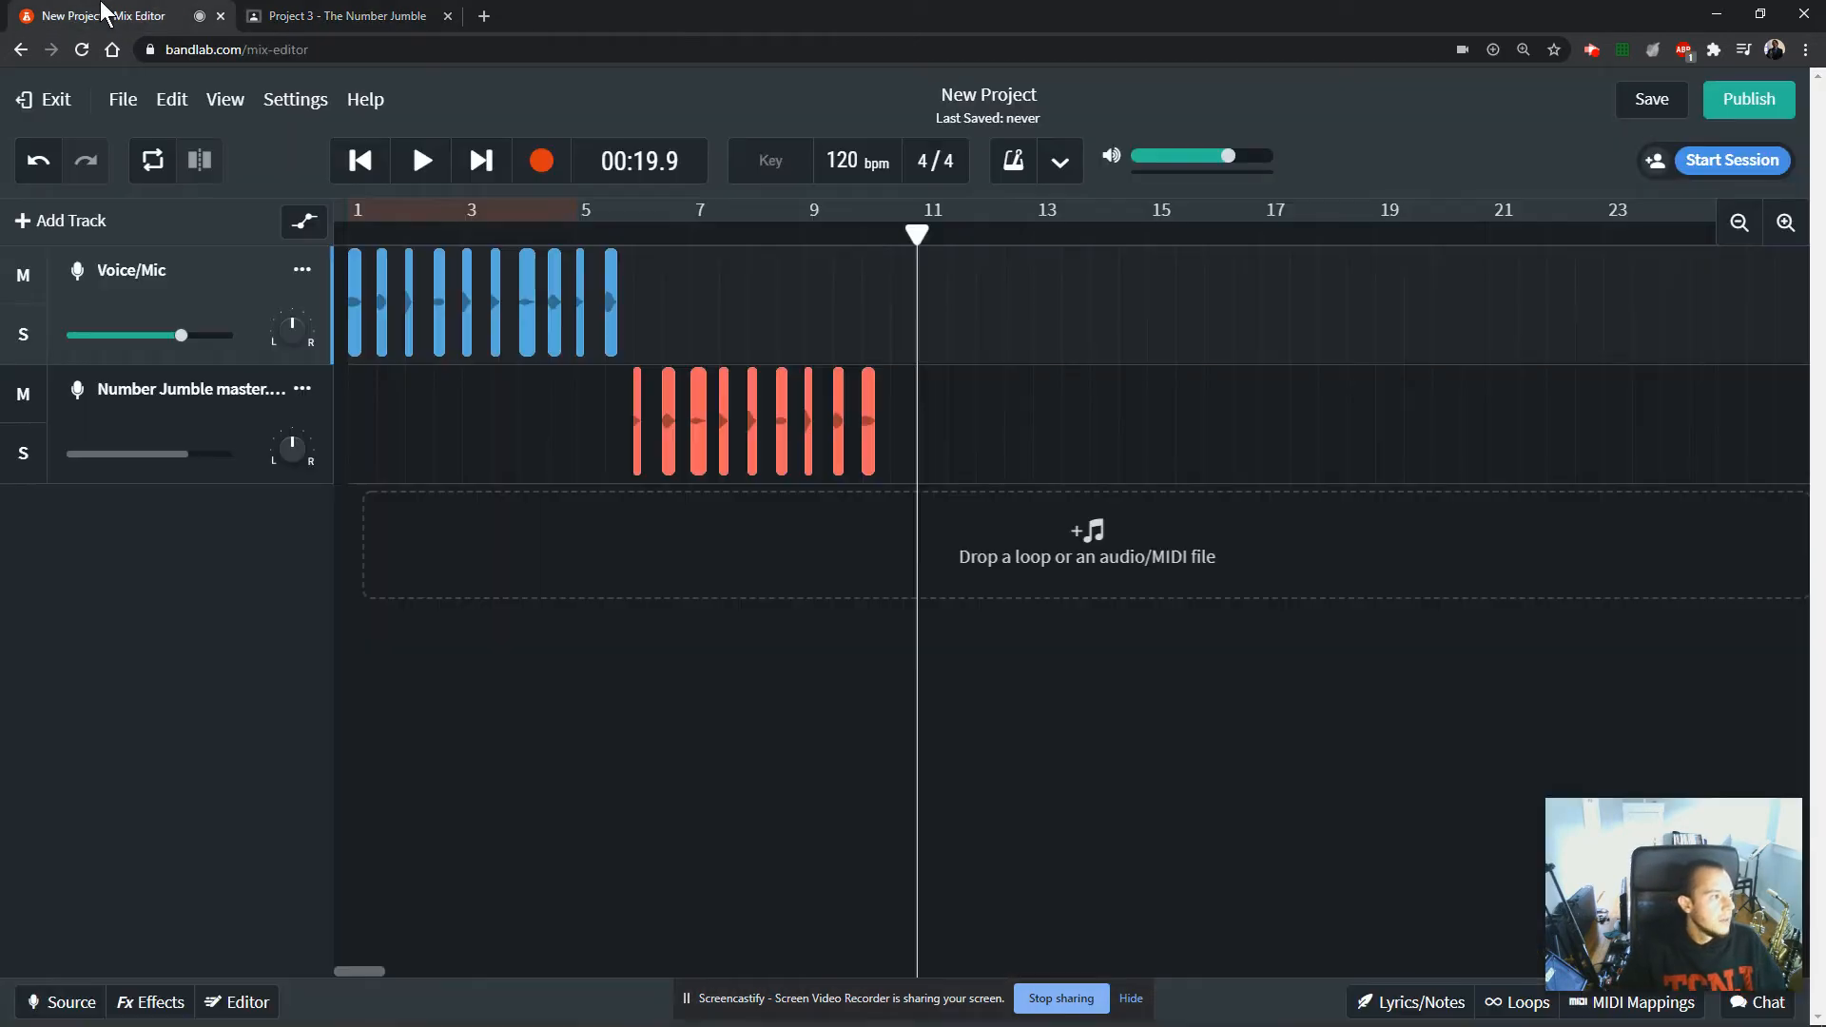
pyautogui.click(643, 369)
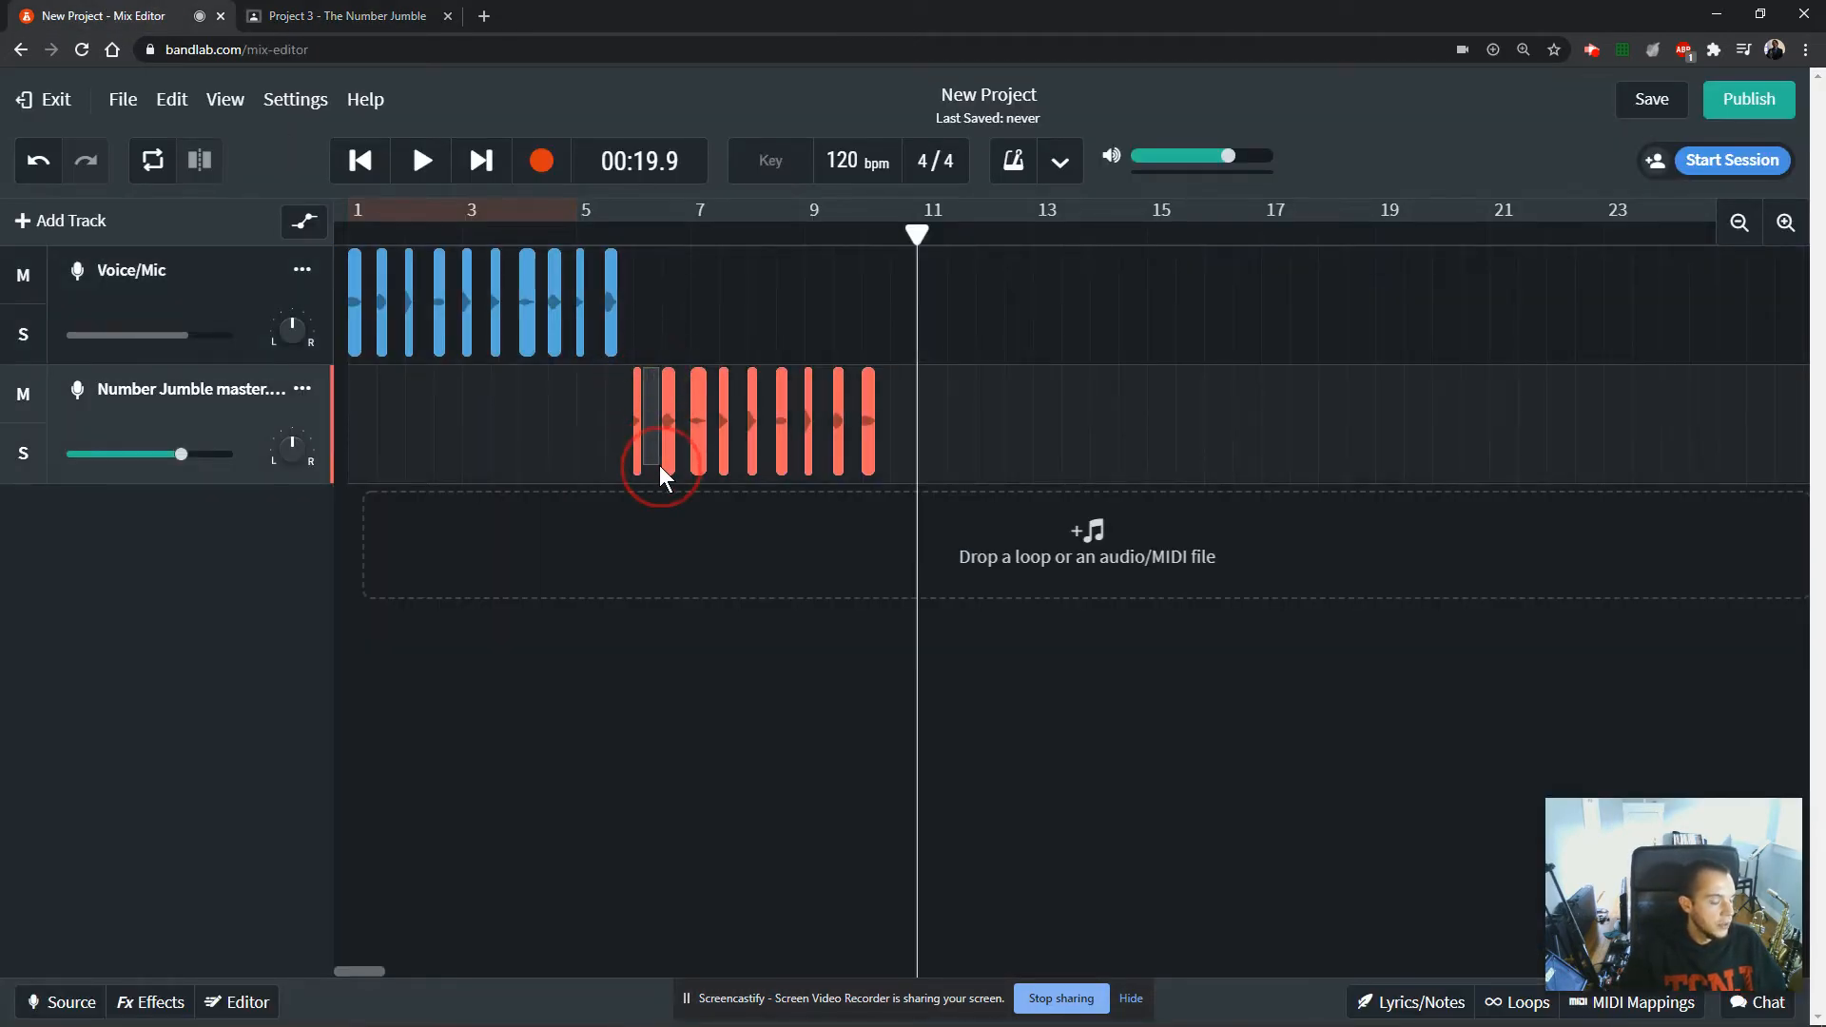
pyautogui.moveTo(659, 465); pyautogui.dragTo(660, 464)
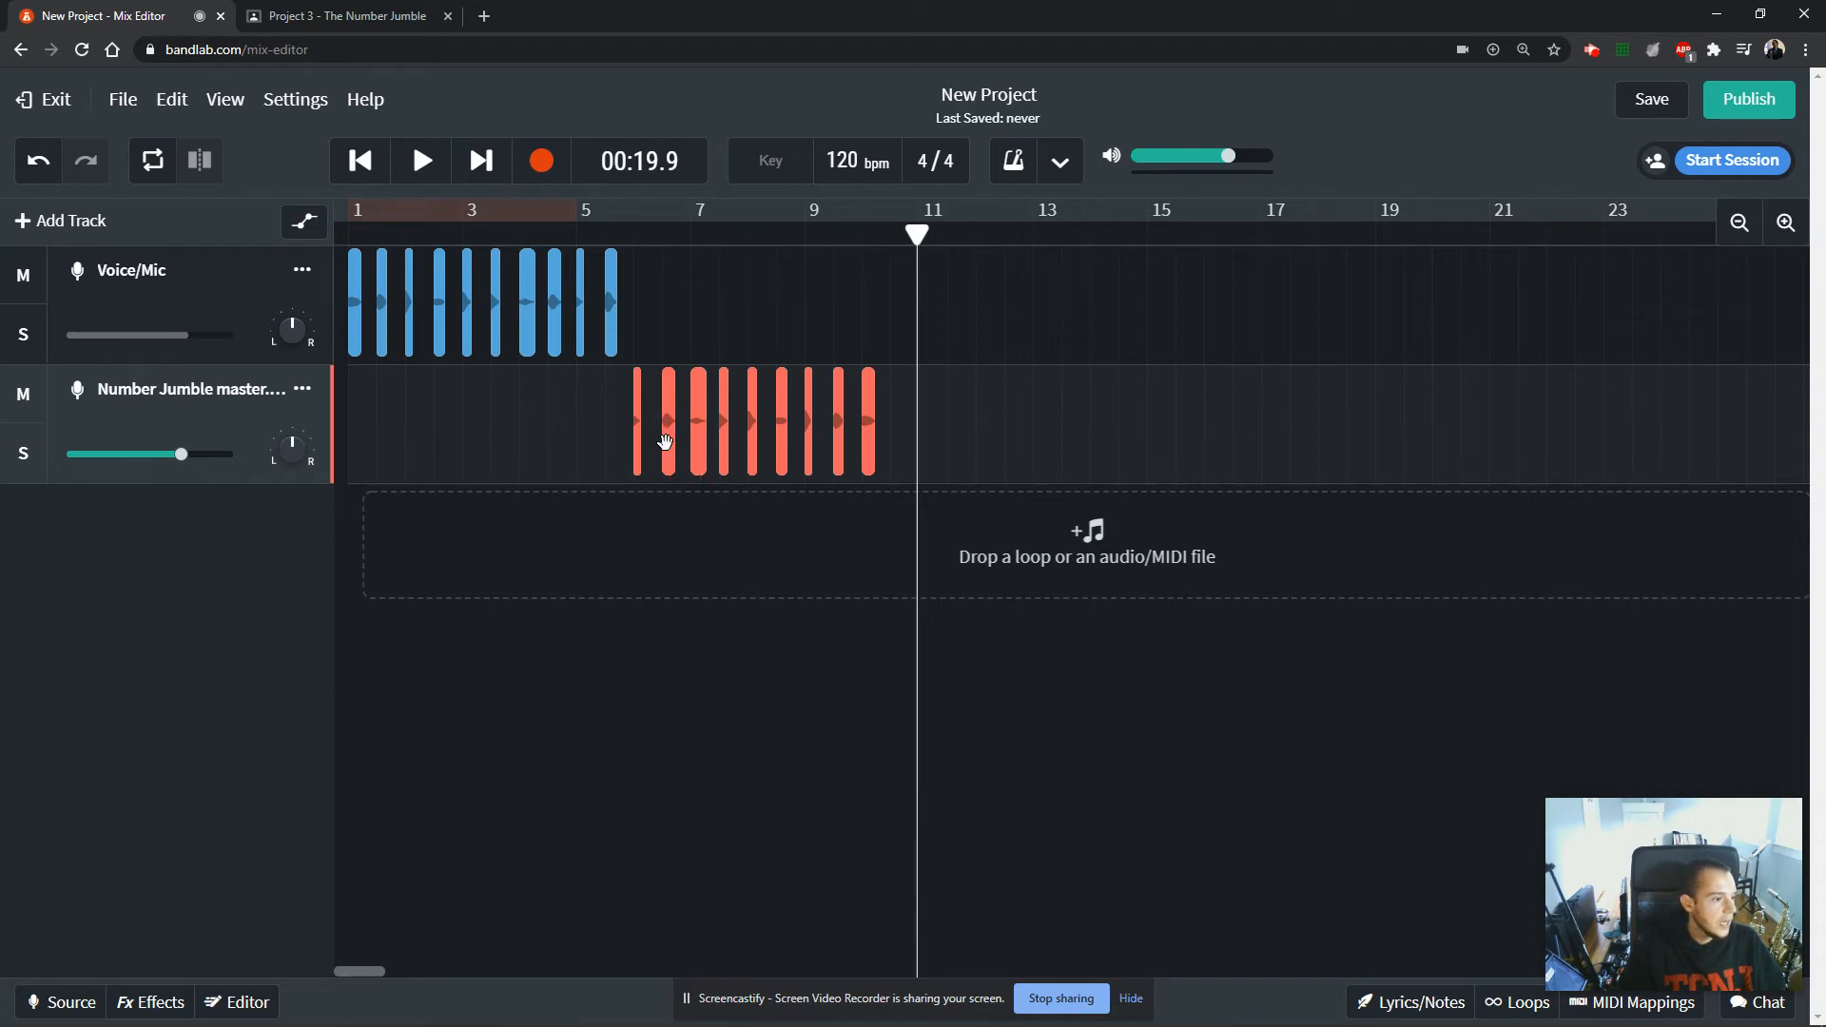
pyautogui.click(663, 442)
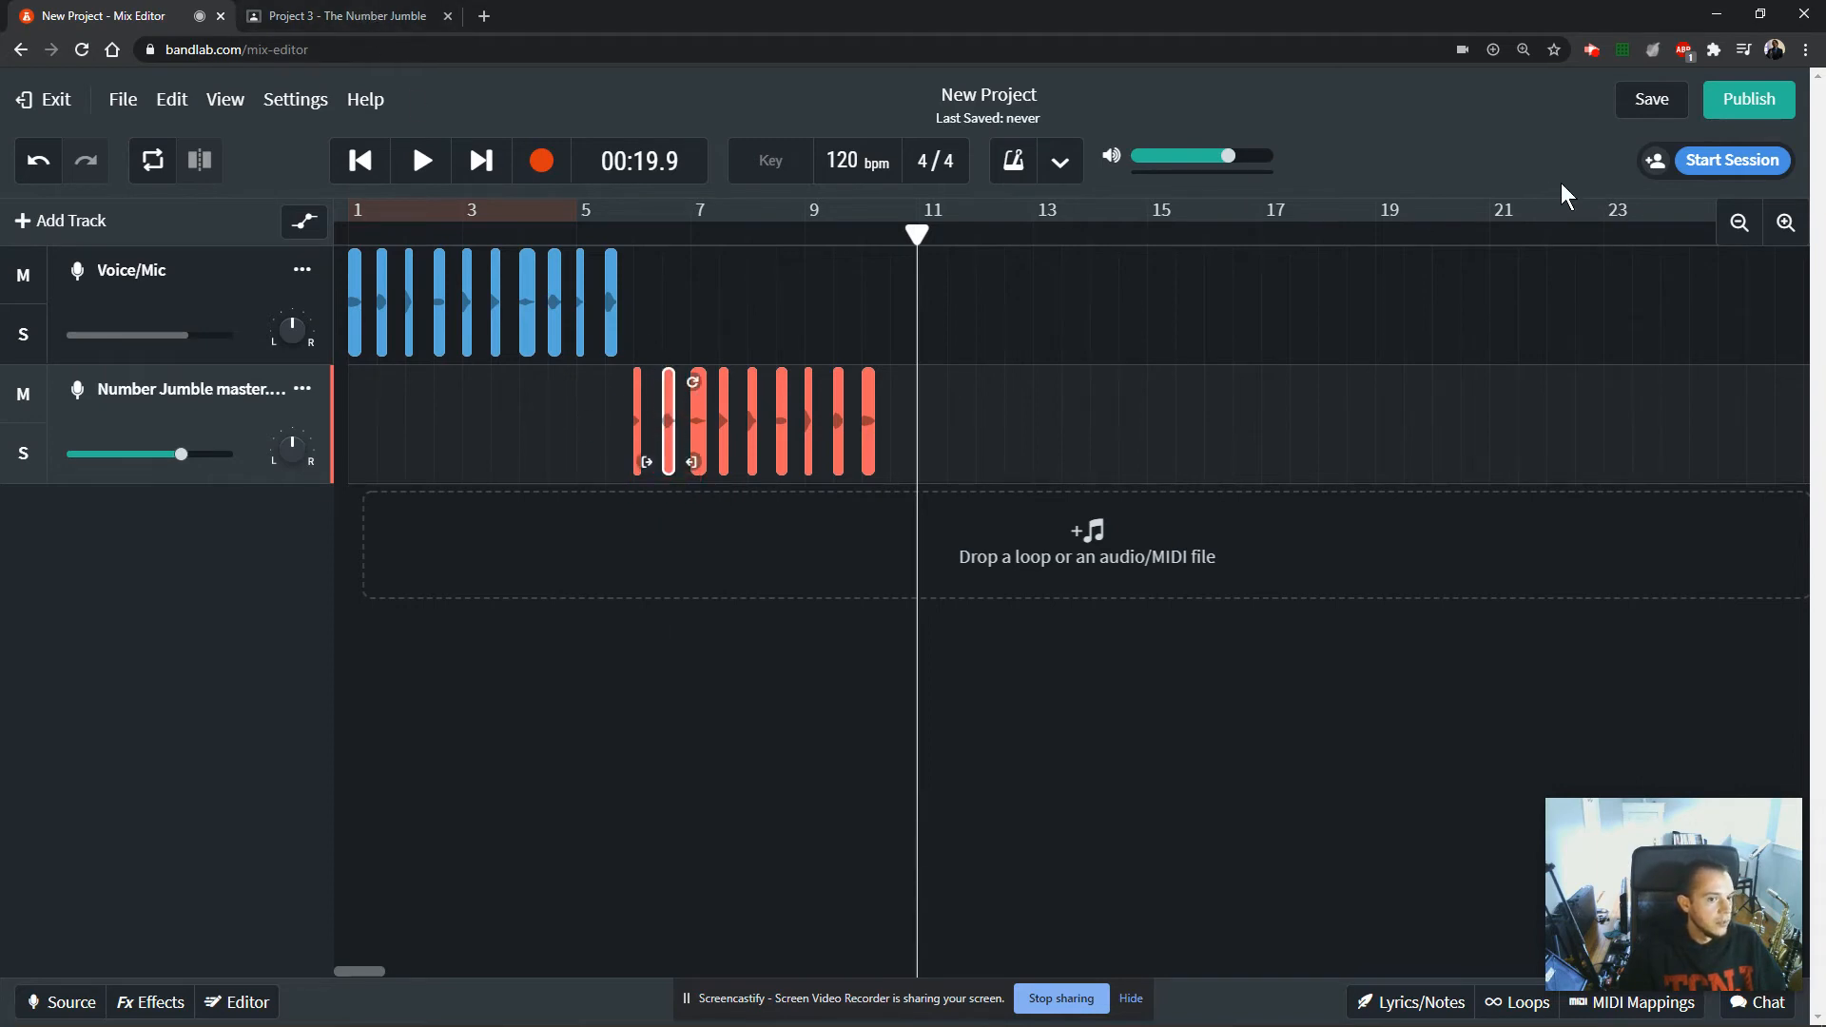
pyautogui.click(1785, 222)
pyautogui.click(1790, 221)
pyautogui.click(1790, 221)
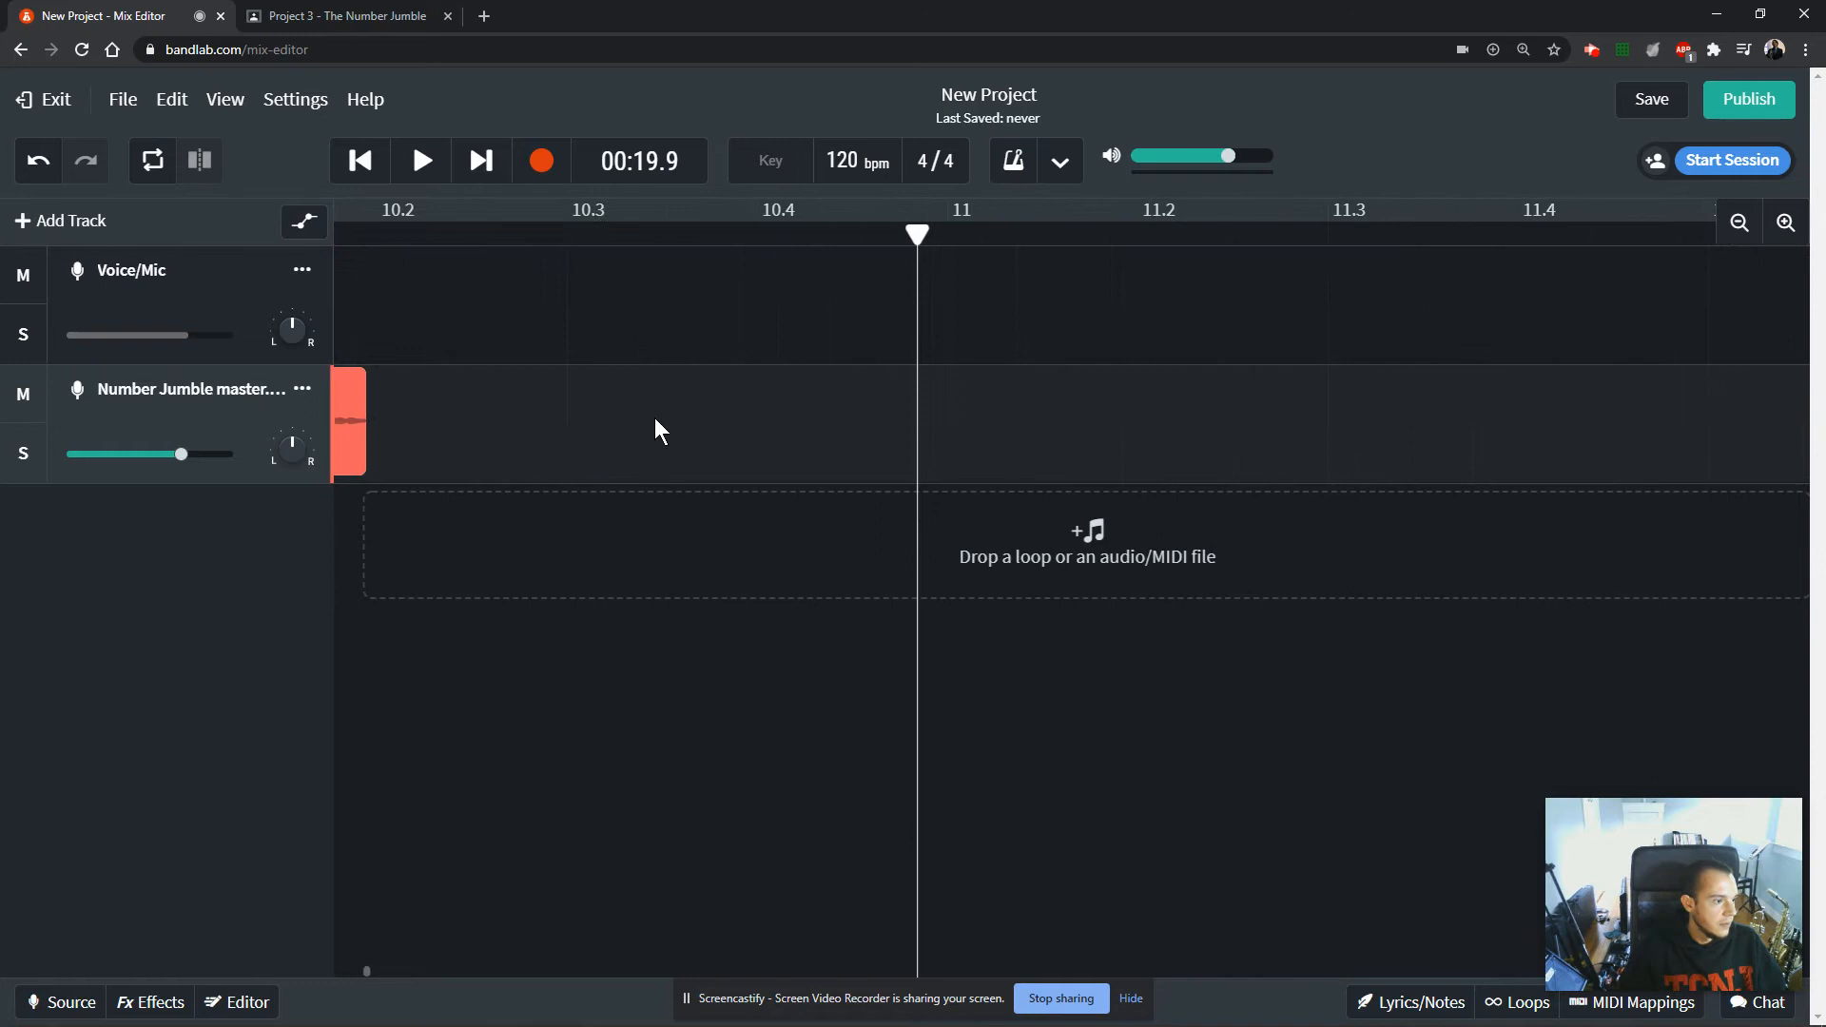
pyautogui.click(357, 973)
pyautogui.click(752, 431)
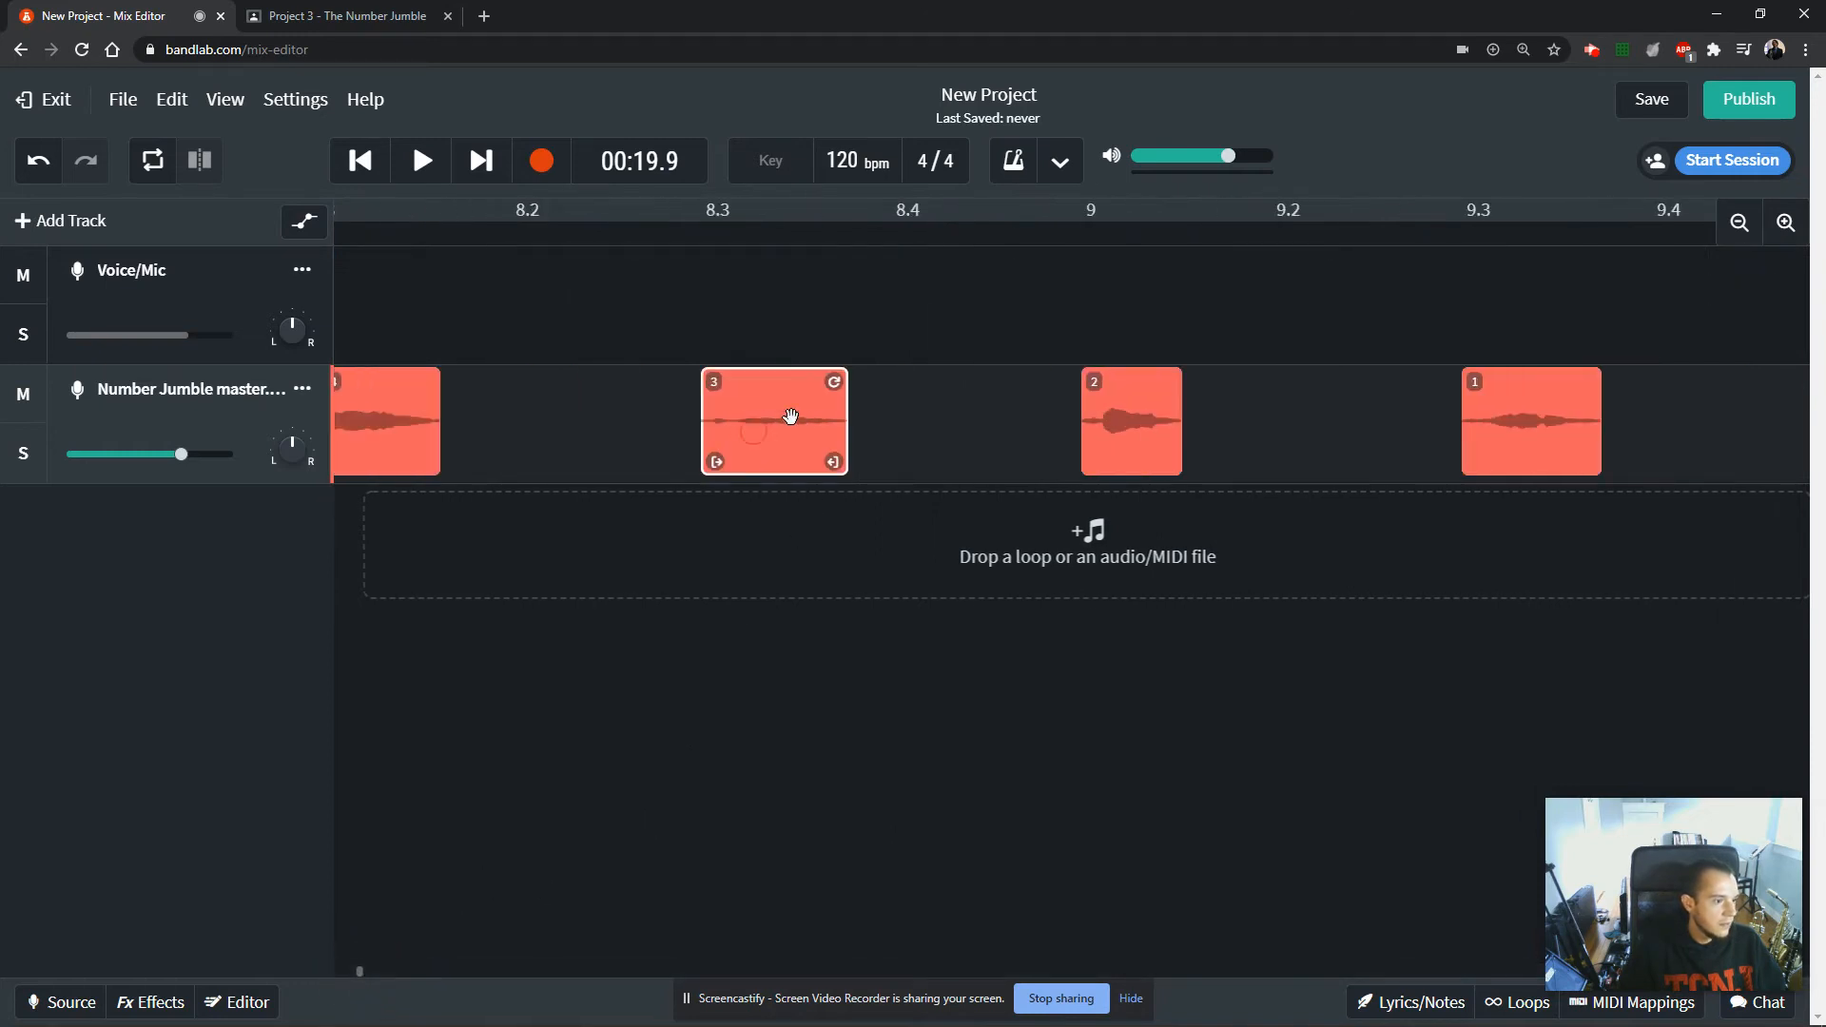
pyautogui.click(1785, 223)
pyautogui.click(1785, 223)
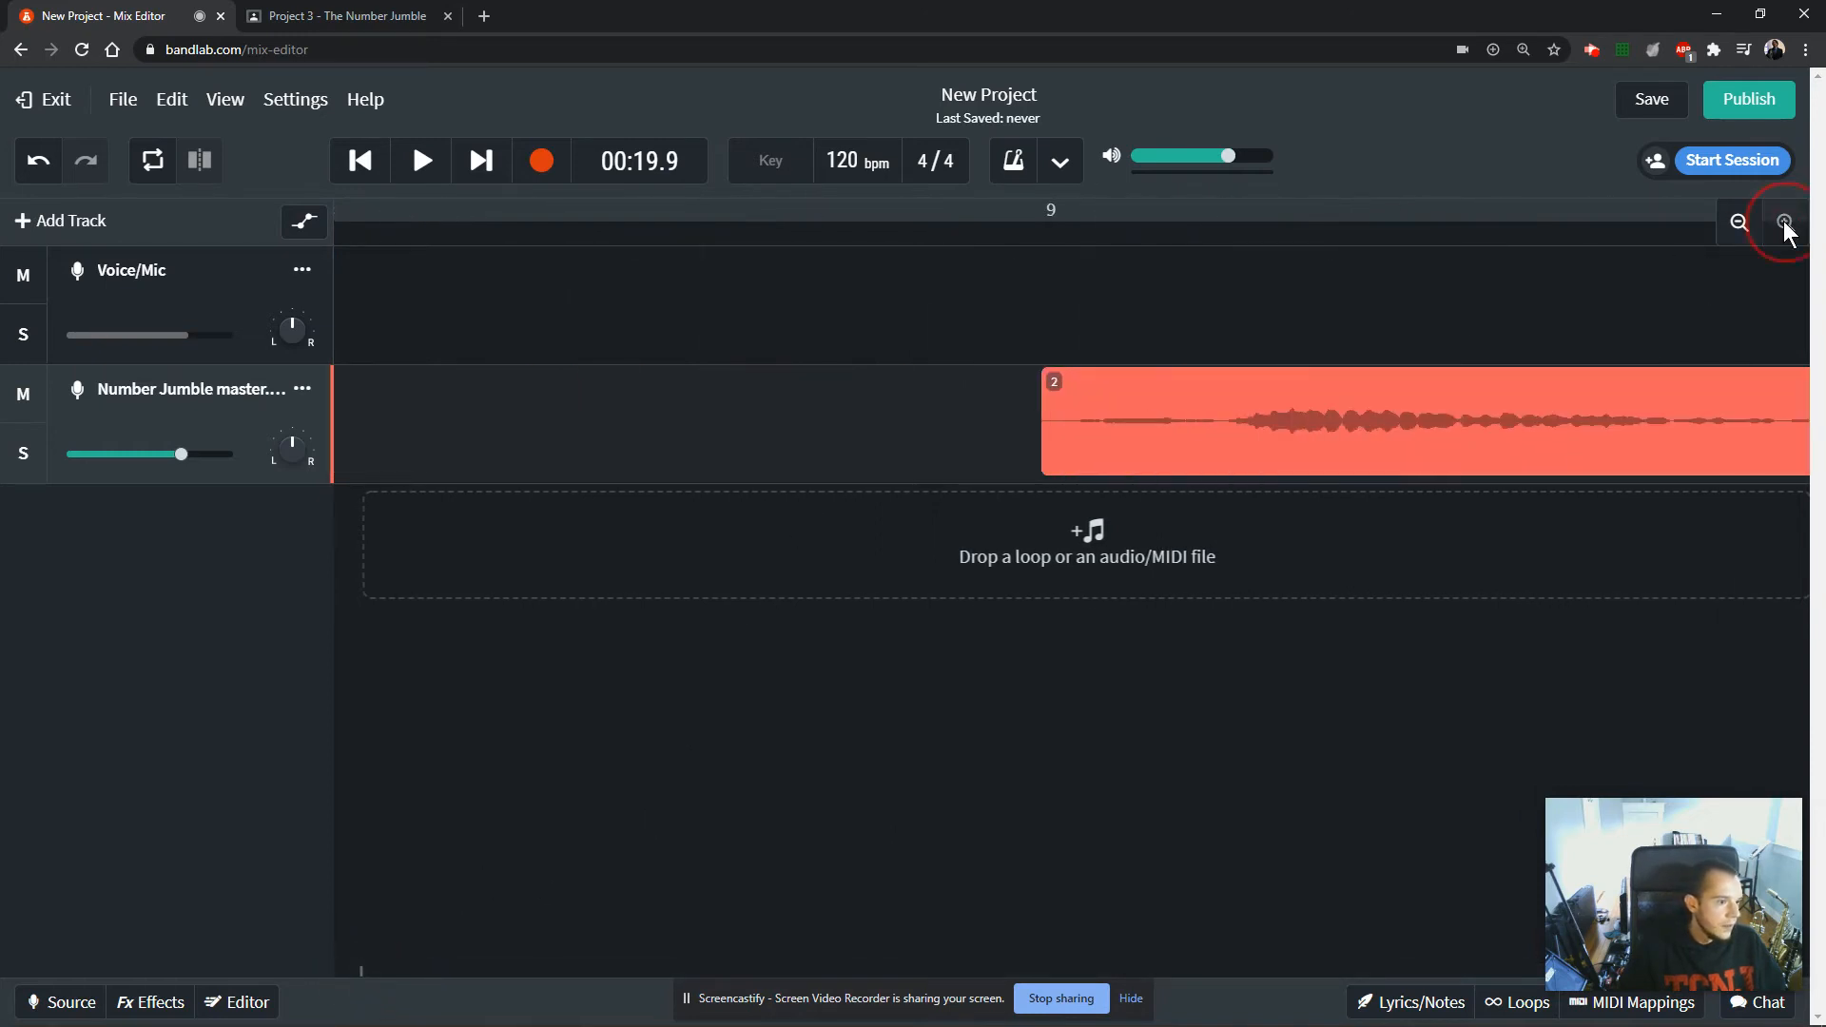
pyautogui.click(369, 968)
pyautogui.click(357, 968)
pyautogui.click(363, 970)
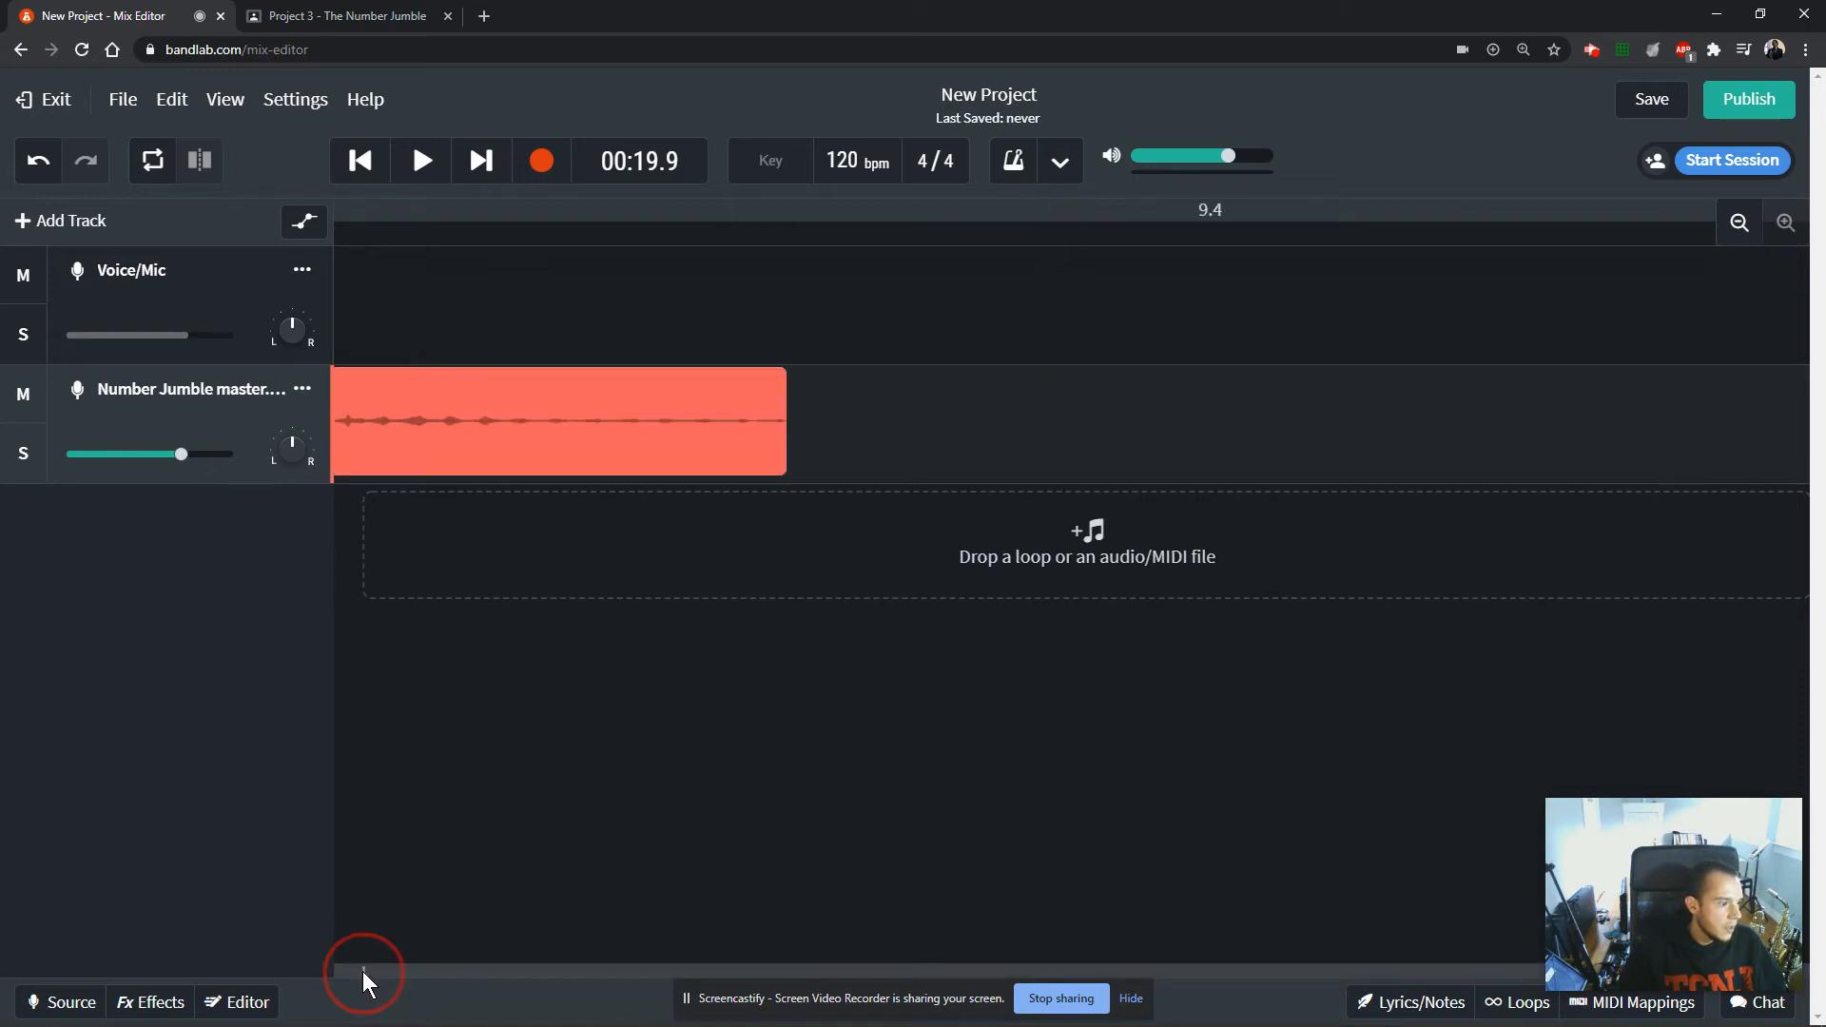
pyautogui.click(363, 970)
pyautogui.click(362, 970)
pyautogui.click(361, 970)
pyautogui.click(360, 970)
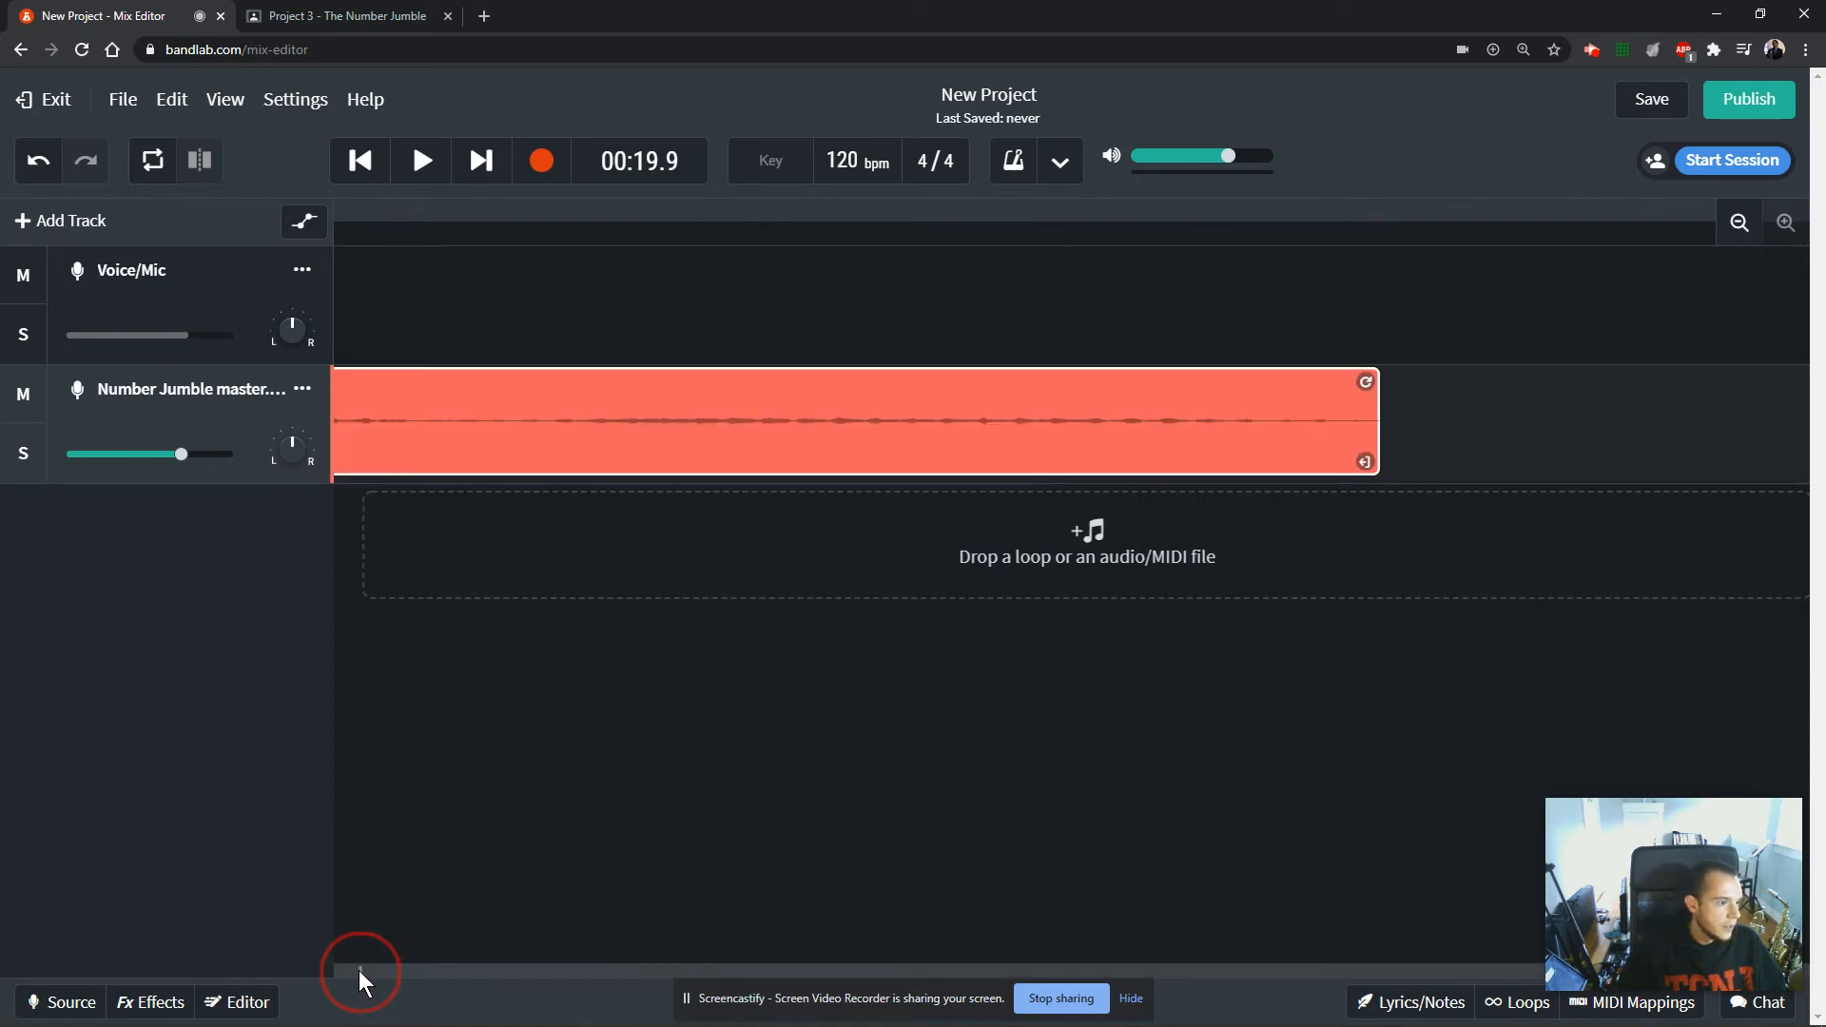
pyautogui.click(357, 970)
pyautogui.click(358, 970)
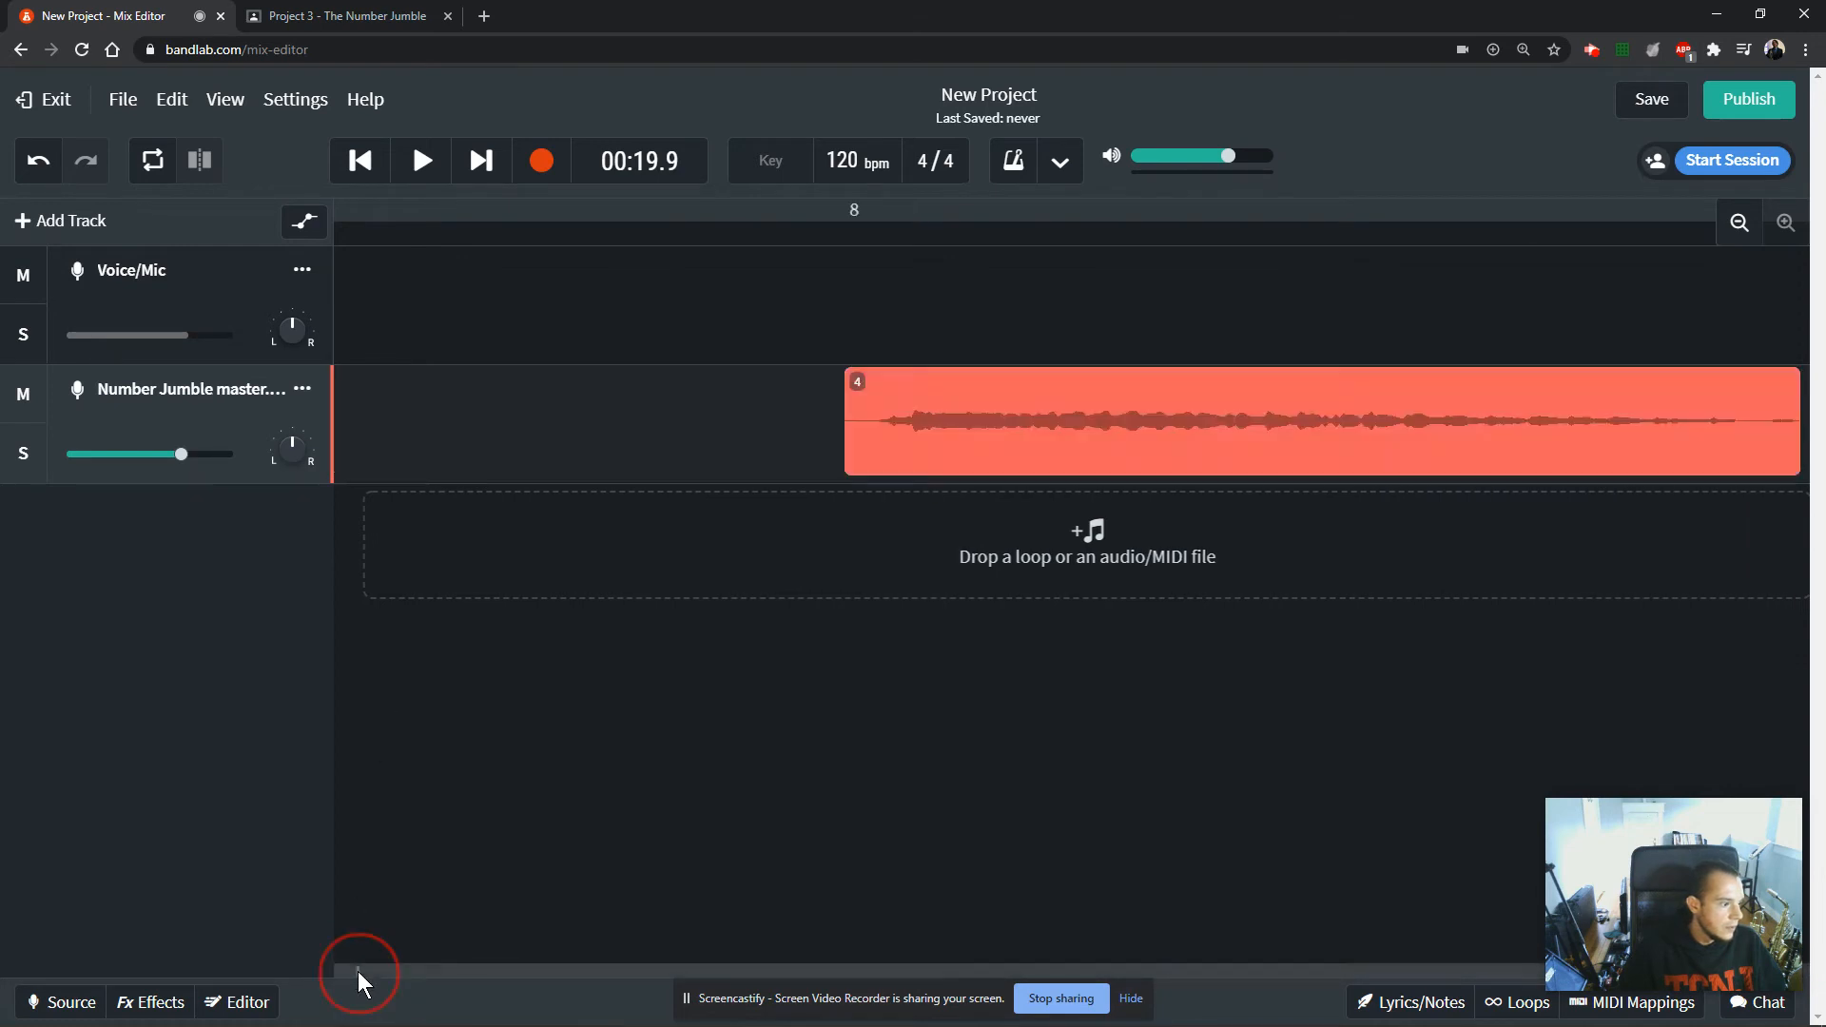
pyautogui.click(358, 970)
pyautogui.click(358, 971)
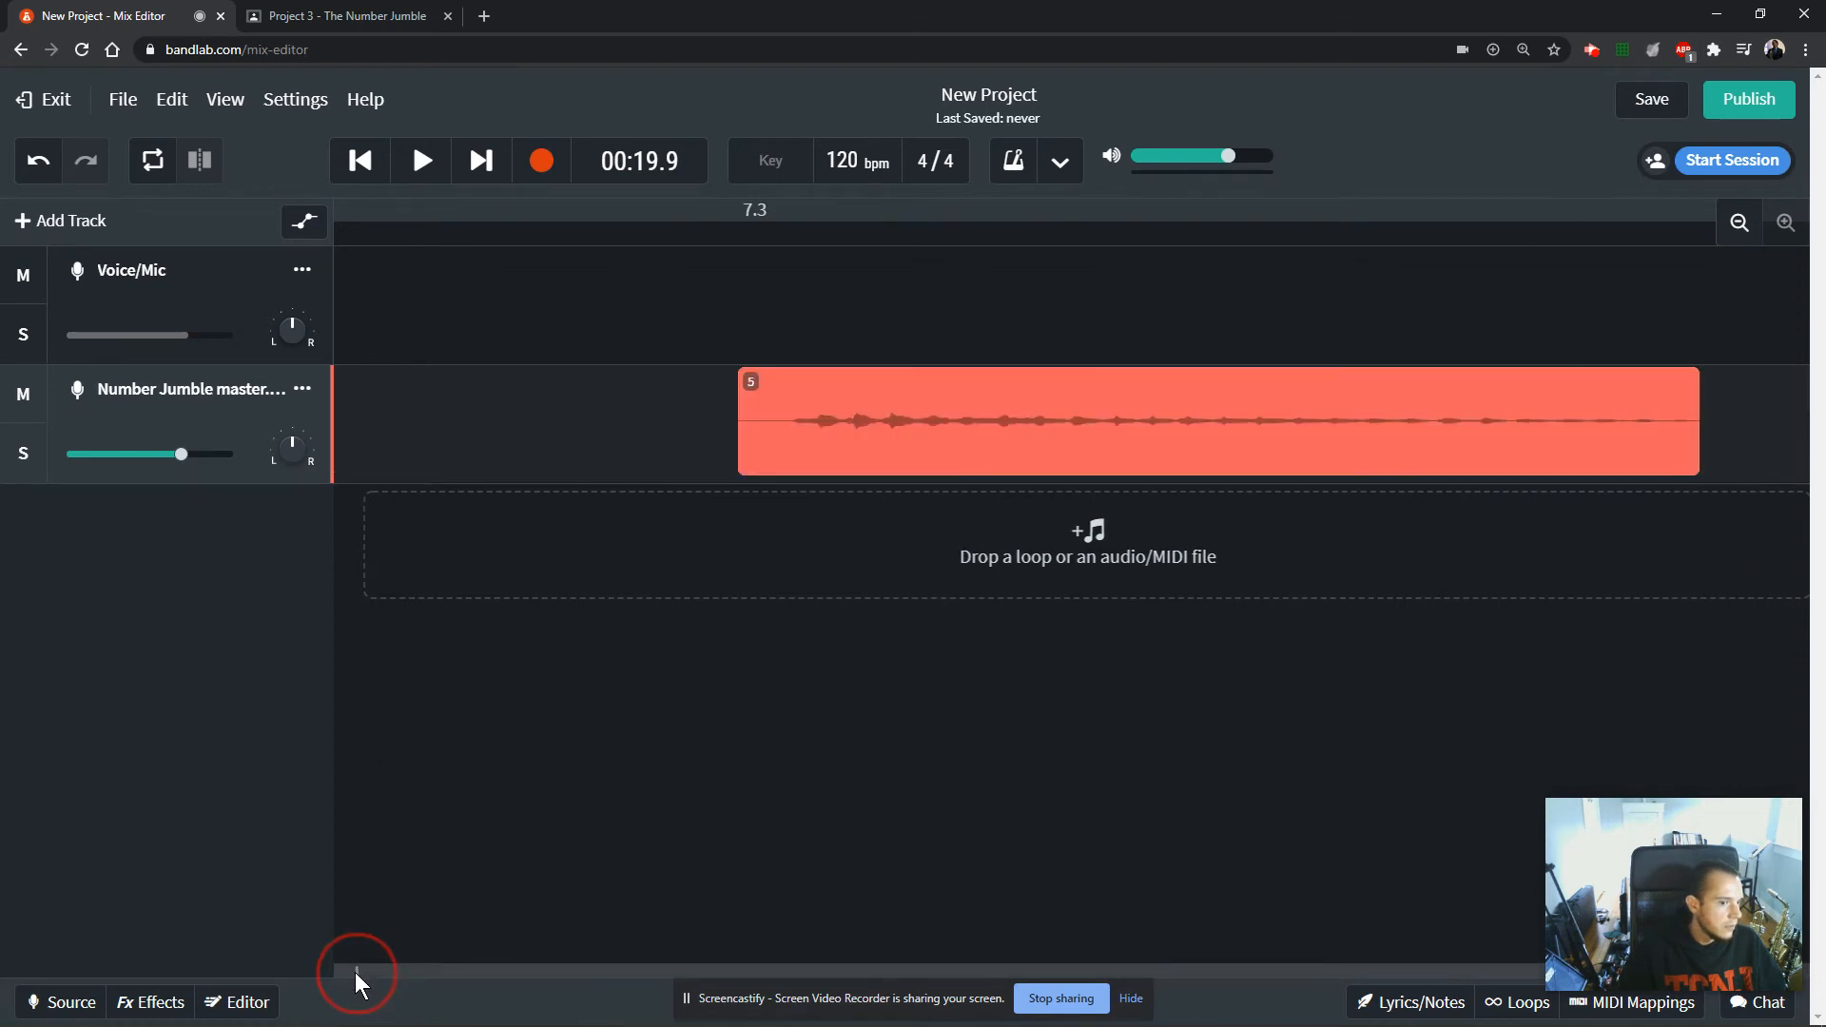
# Turn off Snap to Grid and trim the silence from the start of clip 5 on the Number Jumble master track.
pyautogui.click(788, 419)
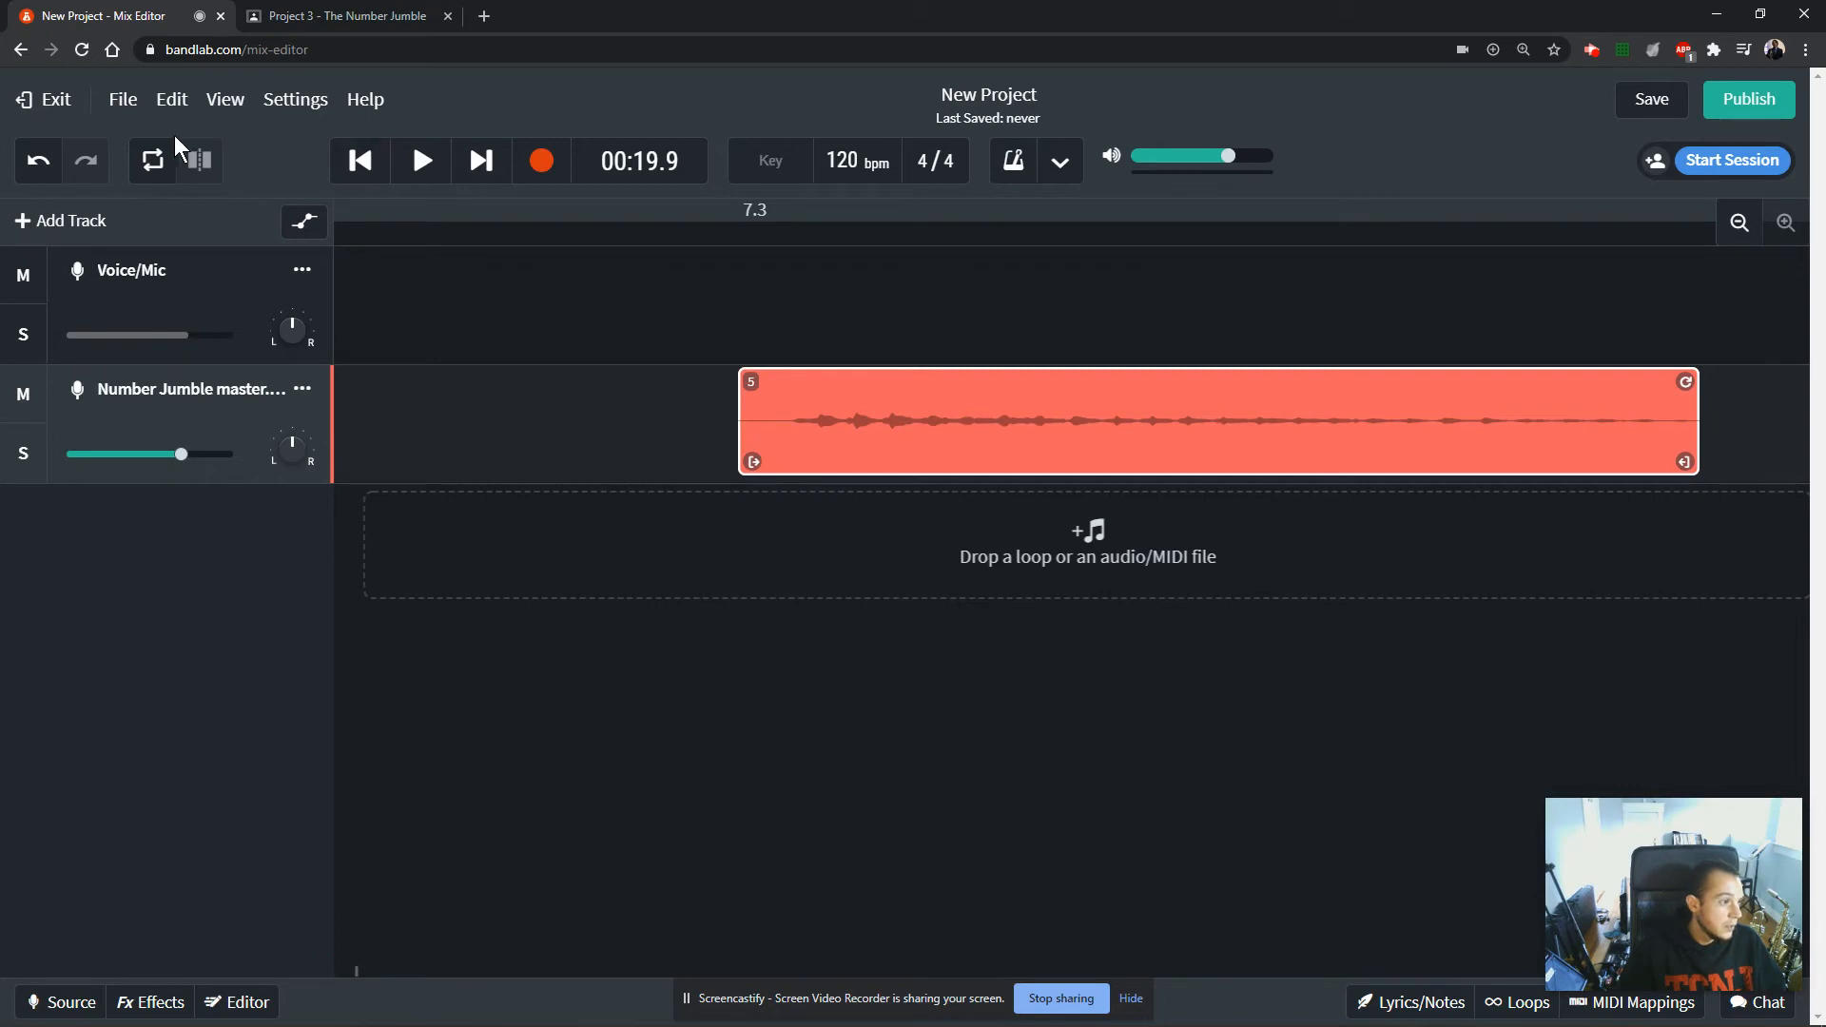
pyautogui.click(172, 99)
pyautogui.click(225, 99)
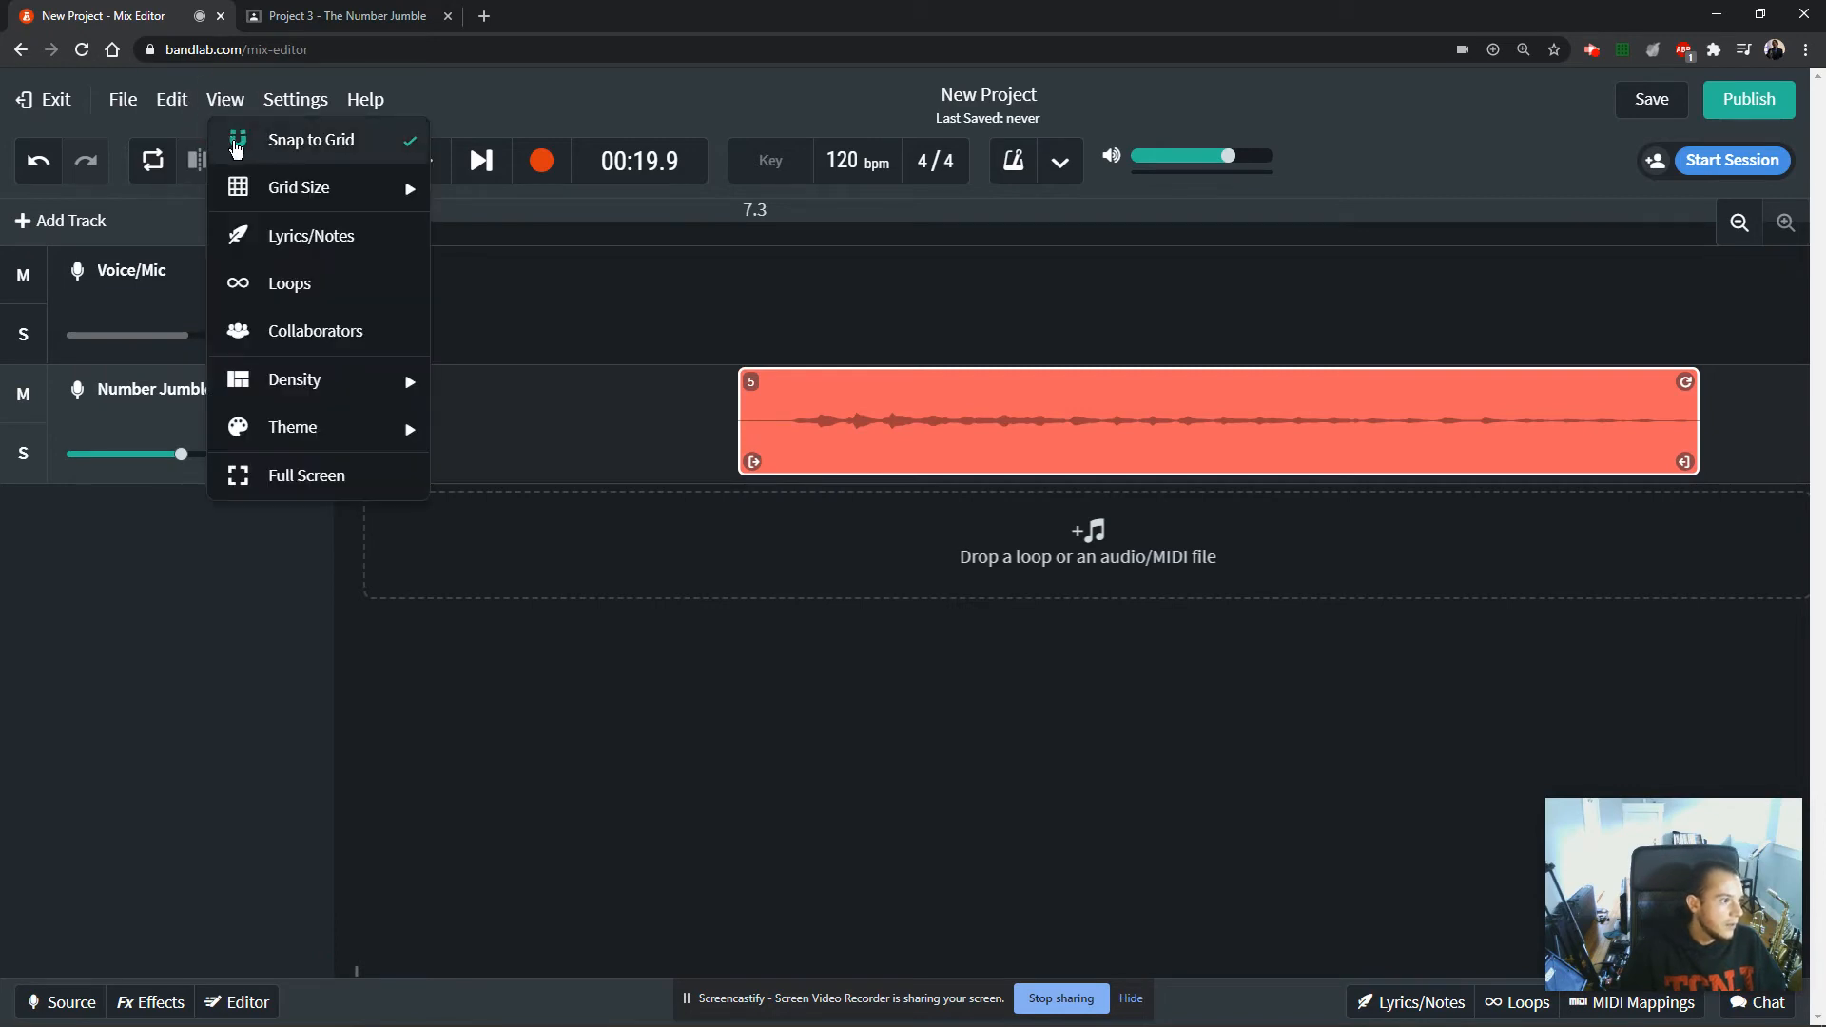
pyautogui.click(236, 143)
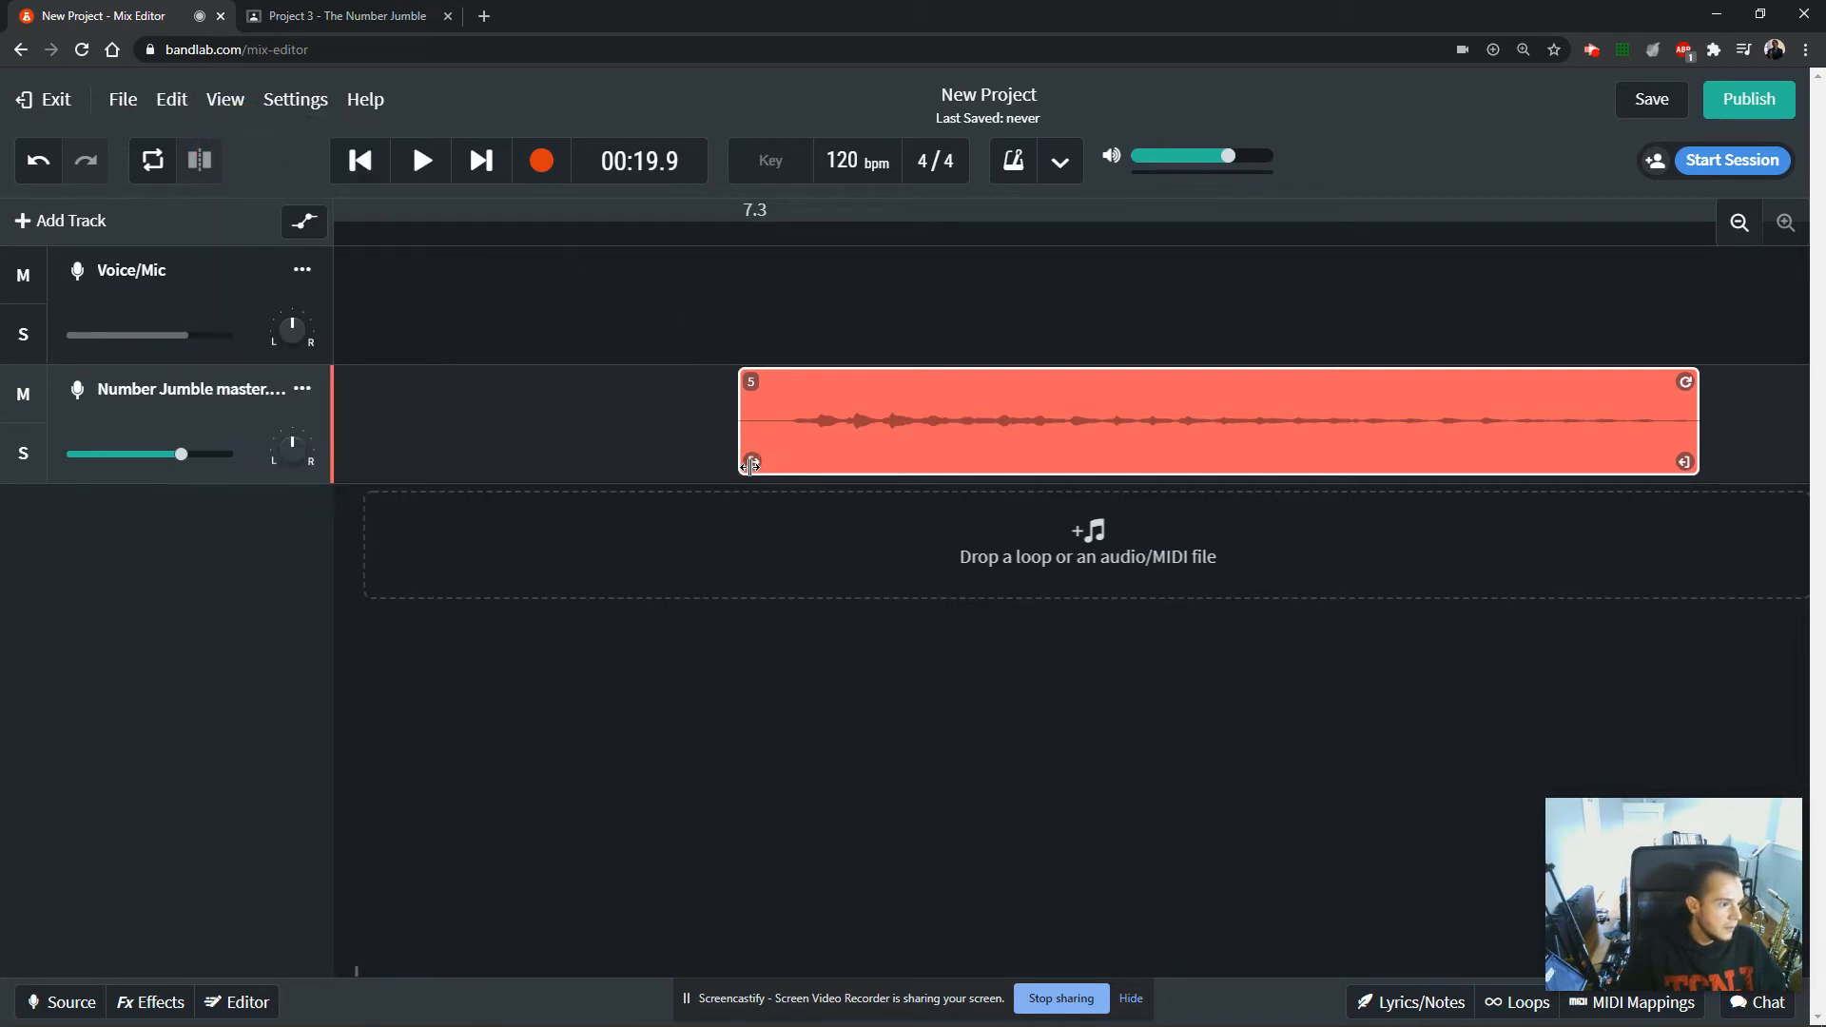
pyautogui.moveTo(751, 465); pyautogui.dragTo(800, 470)
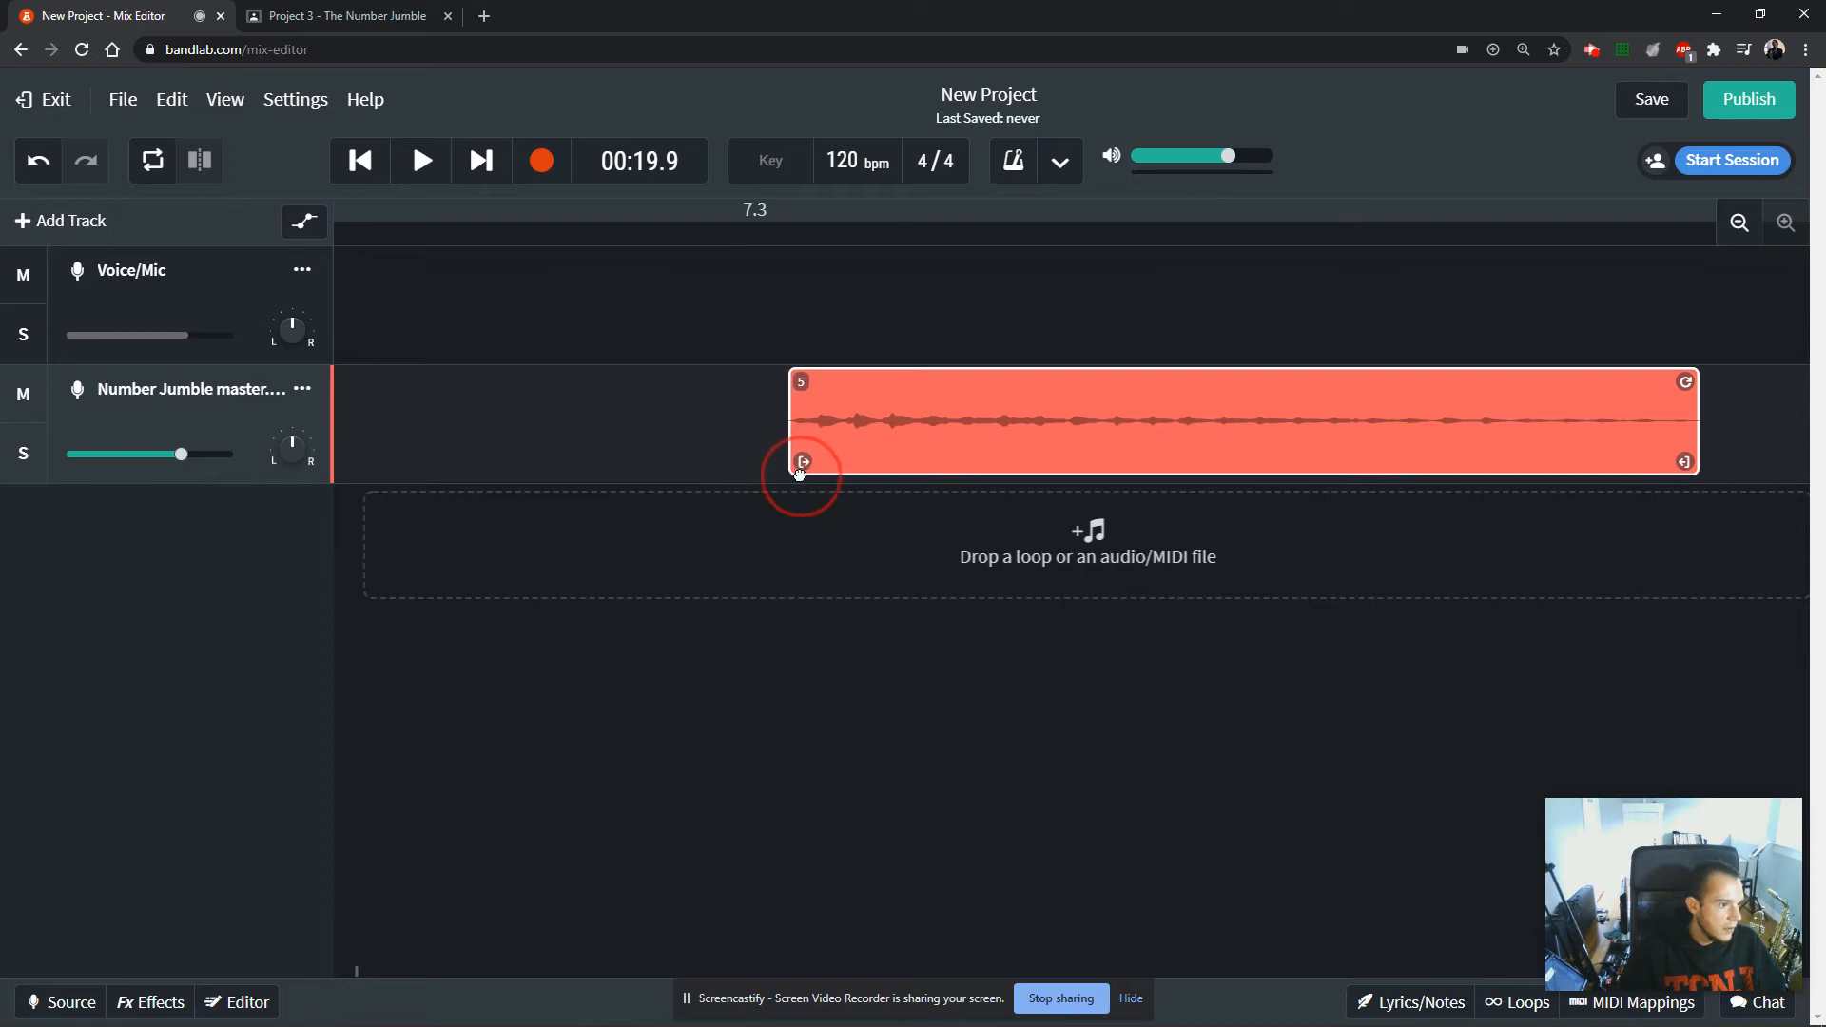
# Turn Snap to Grid back on and move the trimmed clip 5 so that it starts at position 7.3.
pyautogui.click(237, 112)
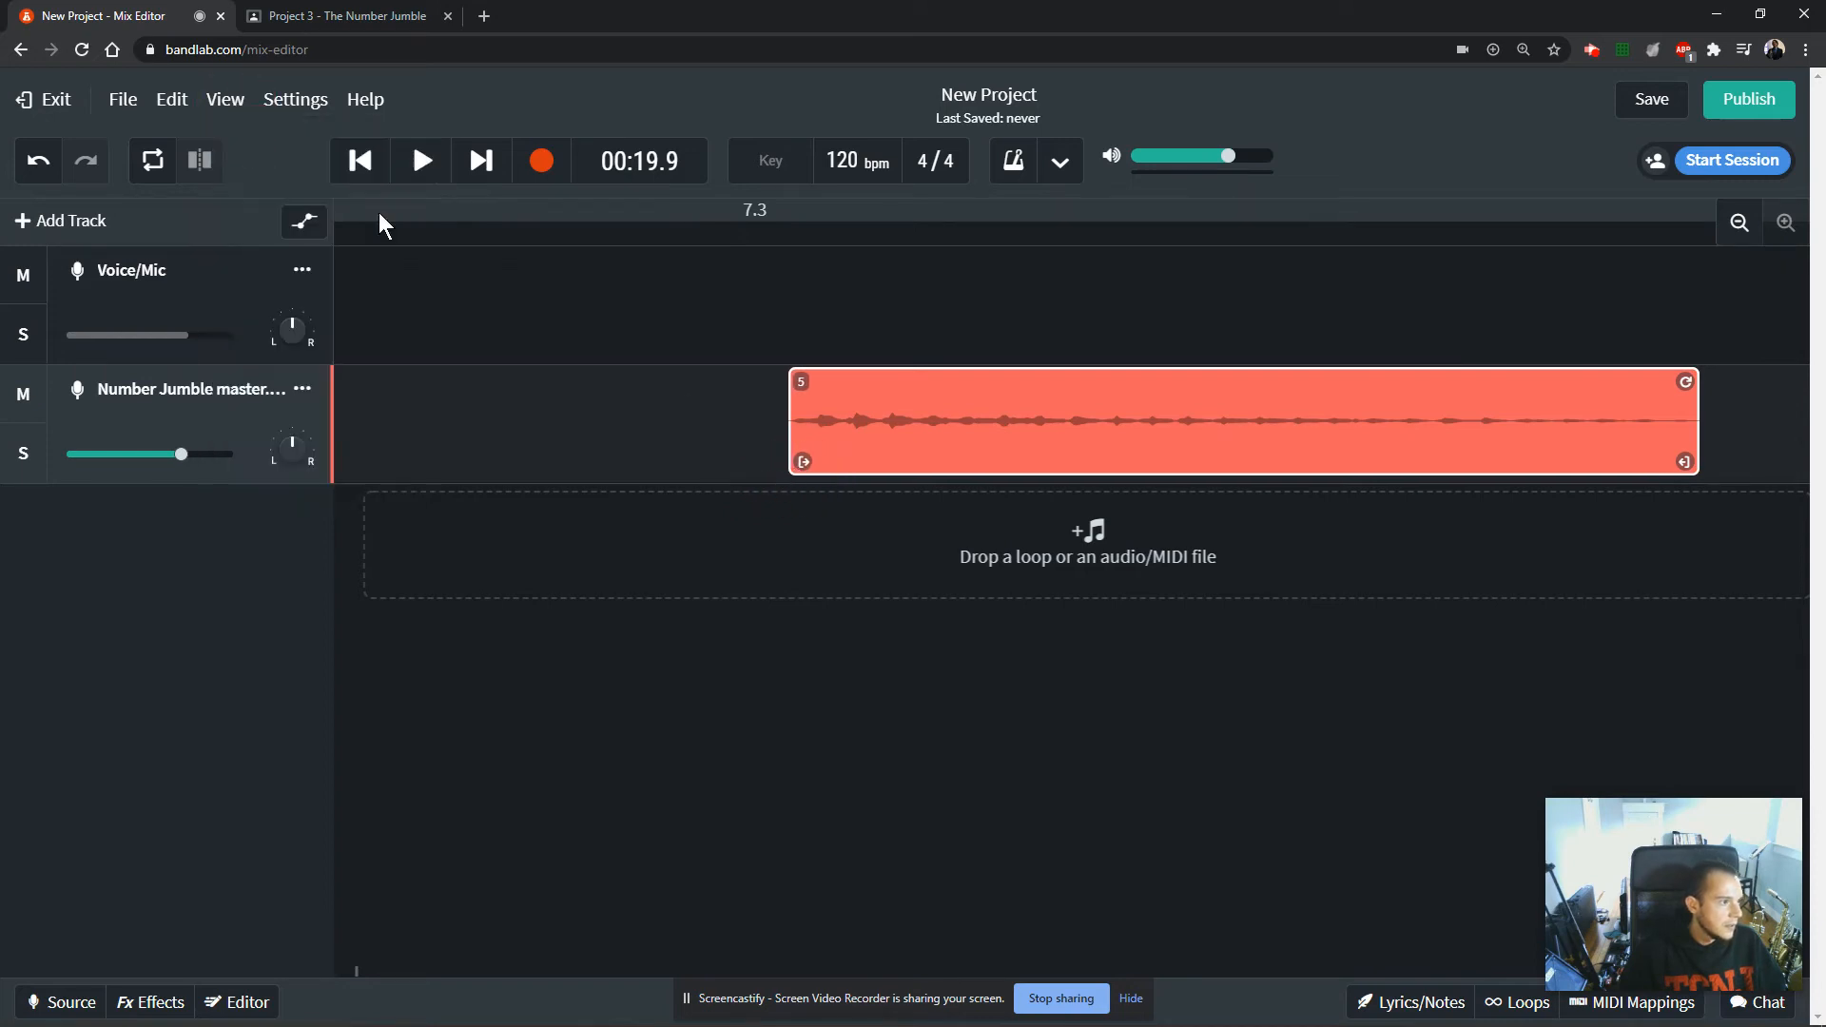
pyautogui.moveTo(974, 446); pyautogui.dragTo(896, 460)
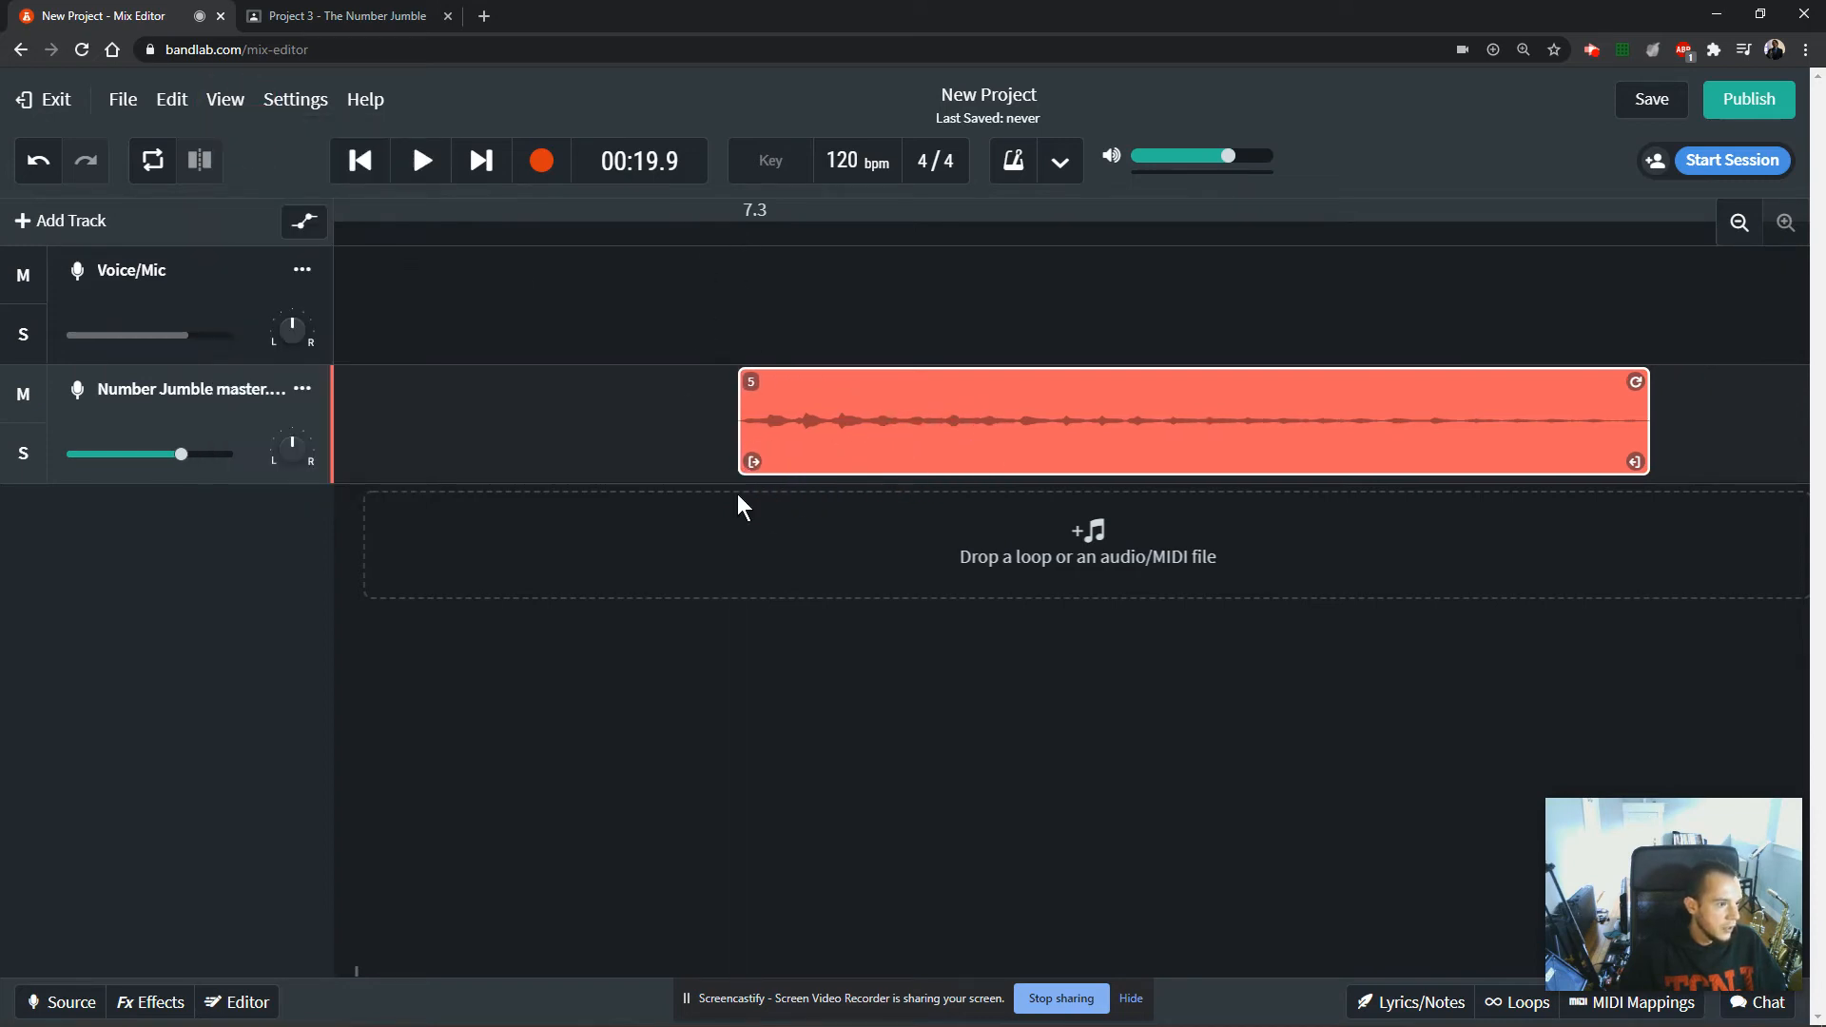
pyautogui.click(1739, 222)
pyautogui.click(1739, 222)
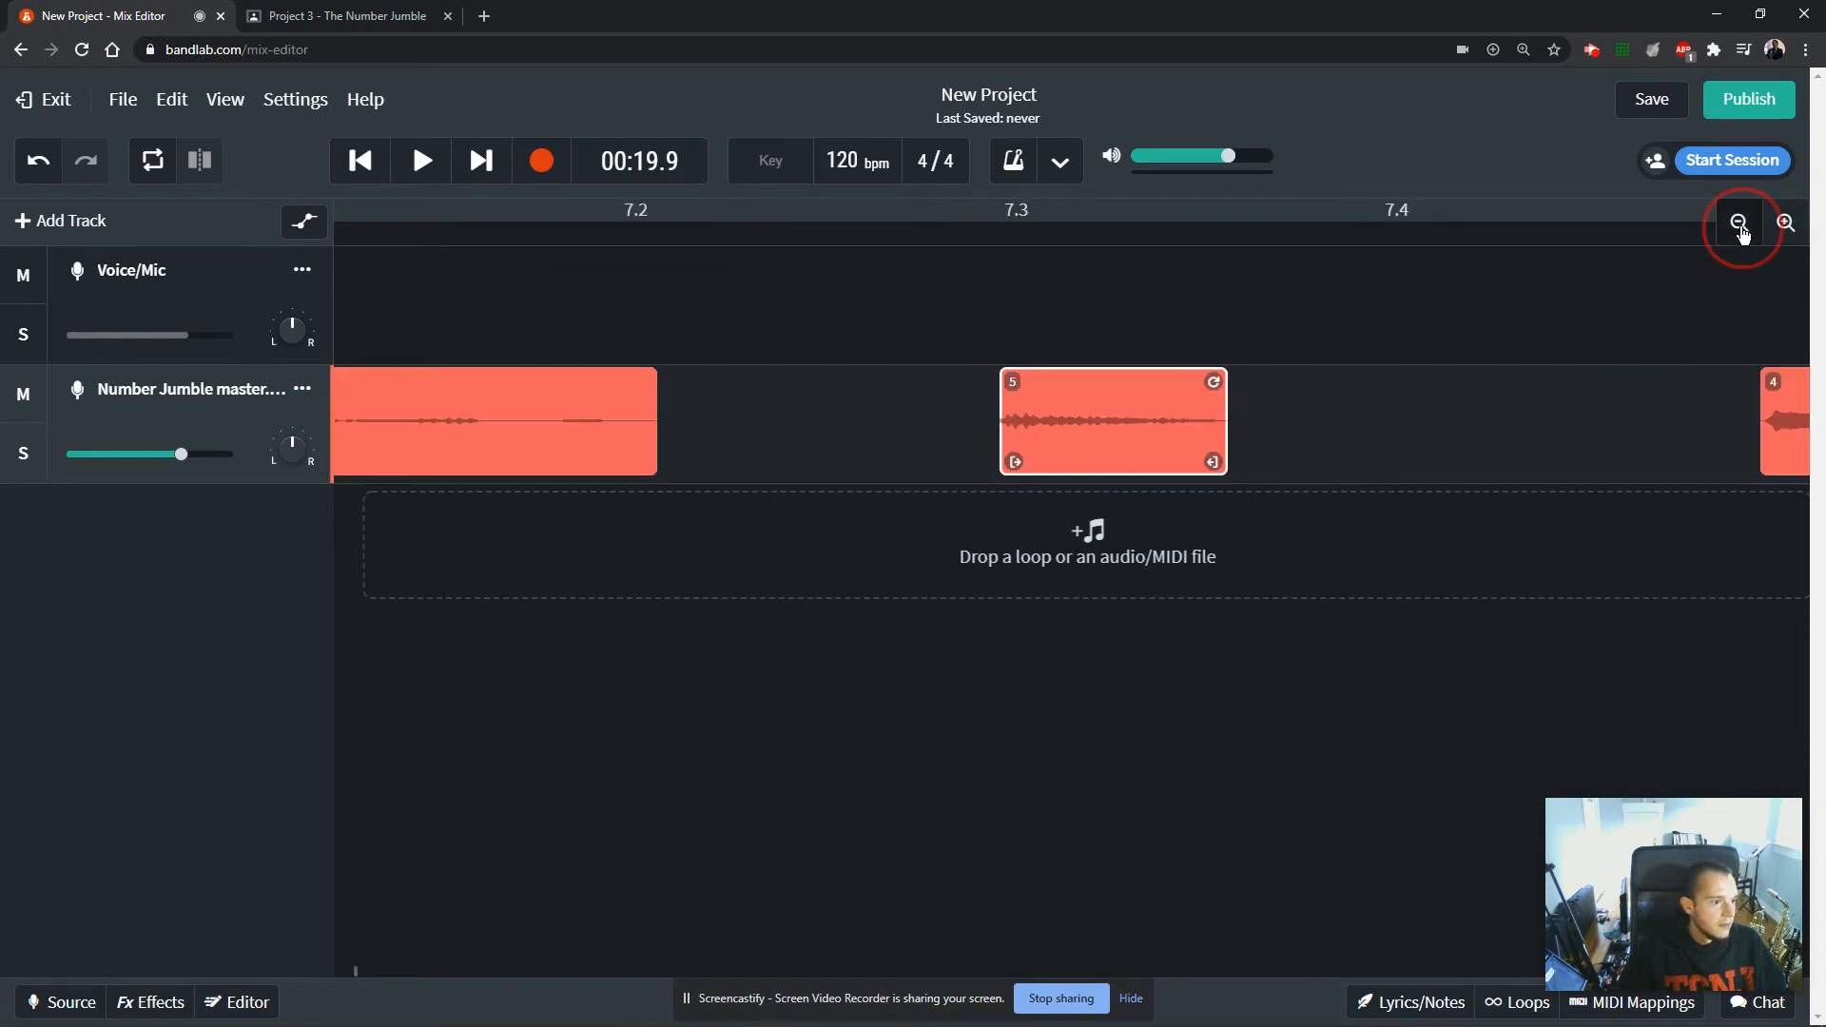
pyautogui.click(1740, 223)
pyautogui.click(1740, 222)
pyautogui.click(1740, 222)
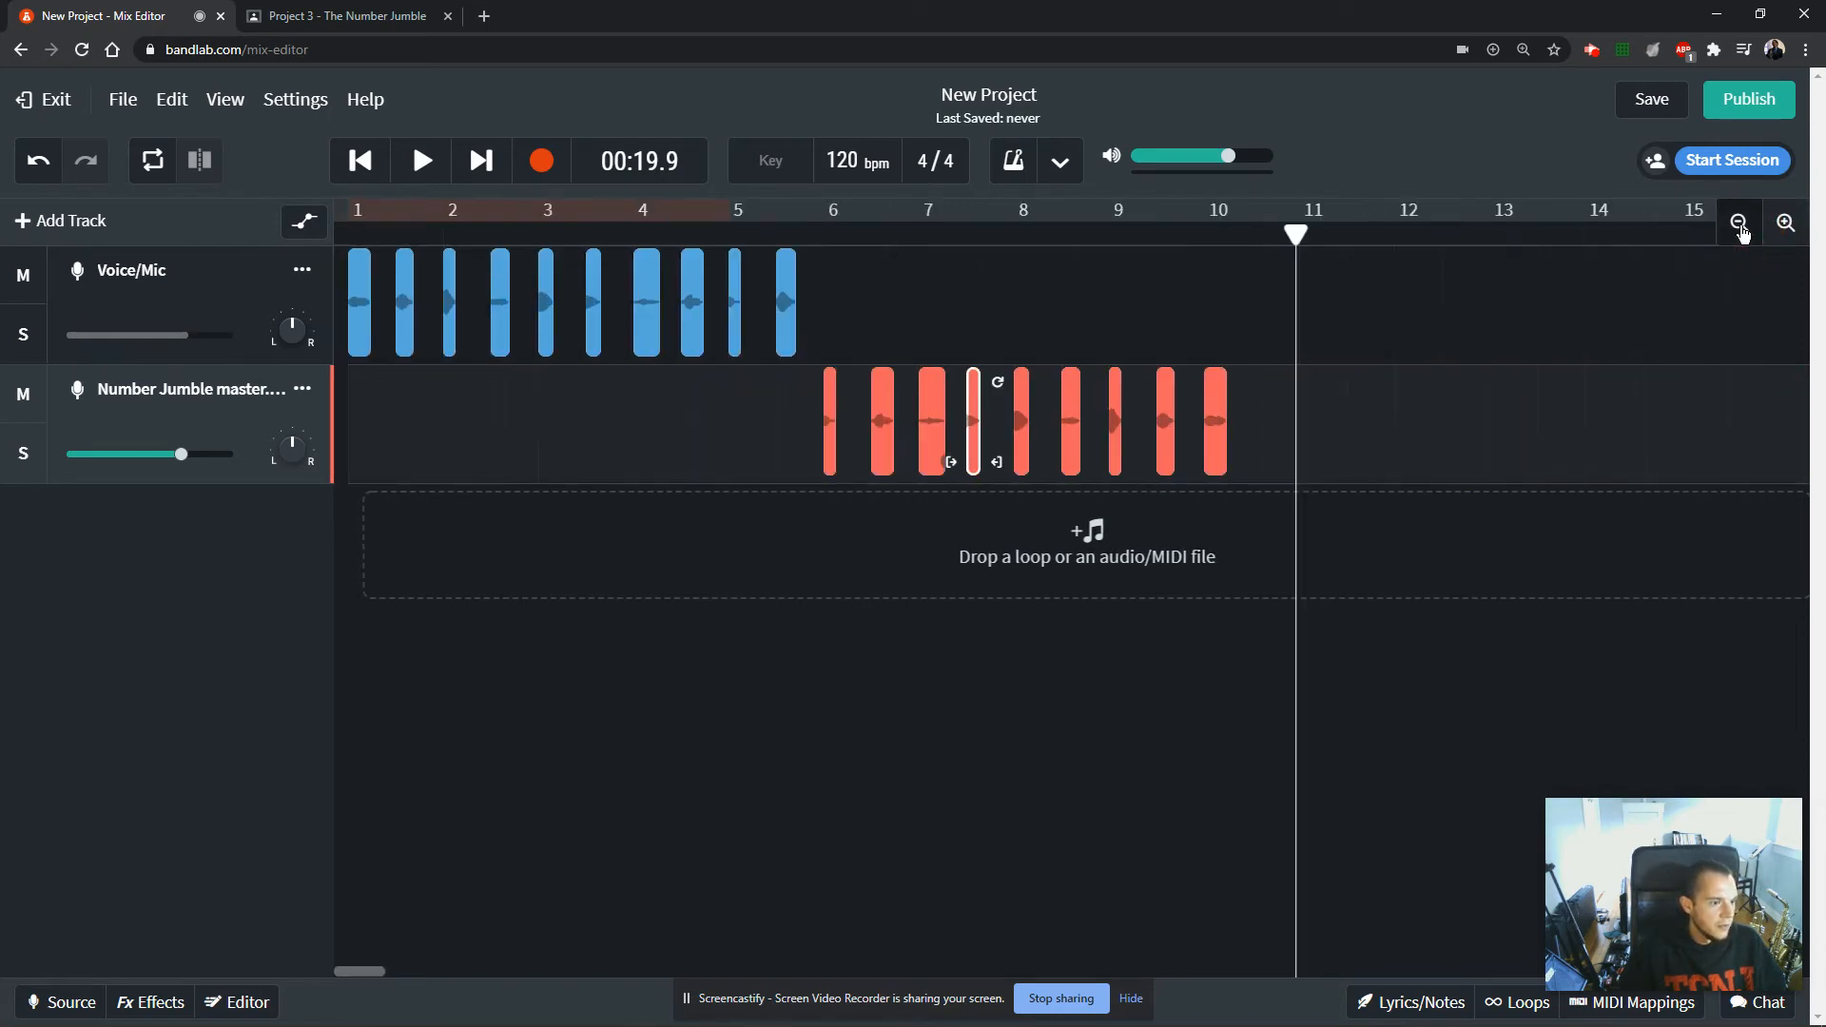
pyautogui.click(1740, 223)
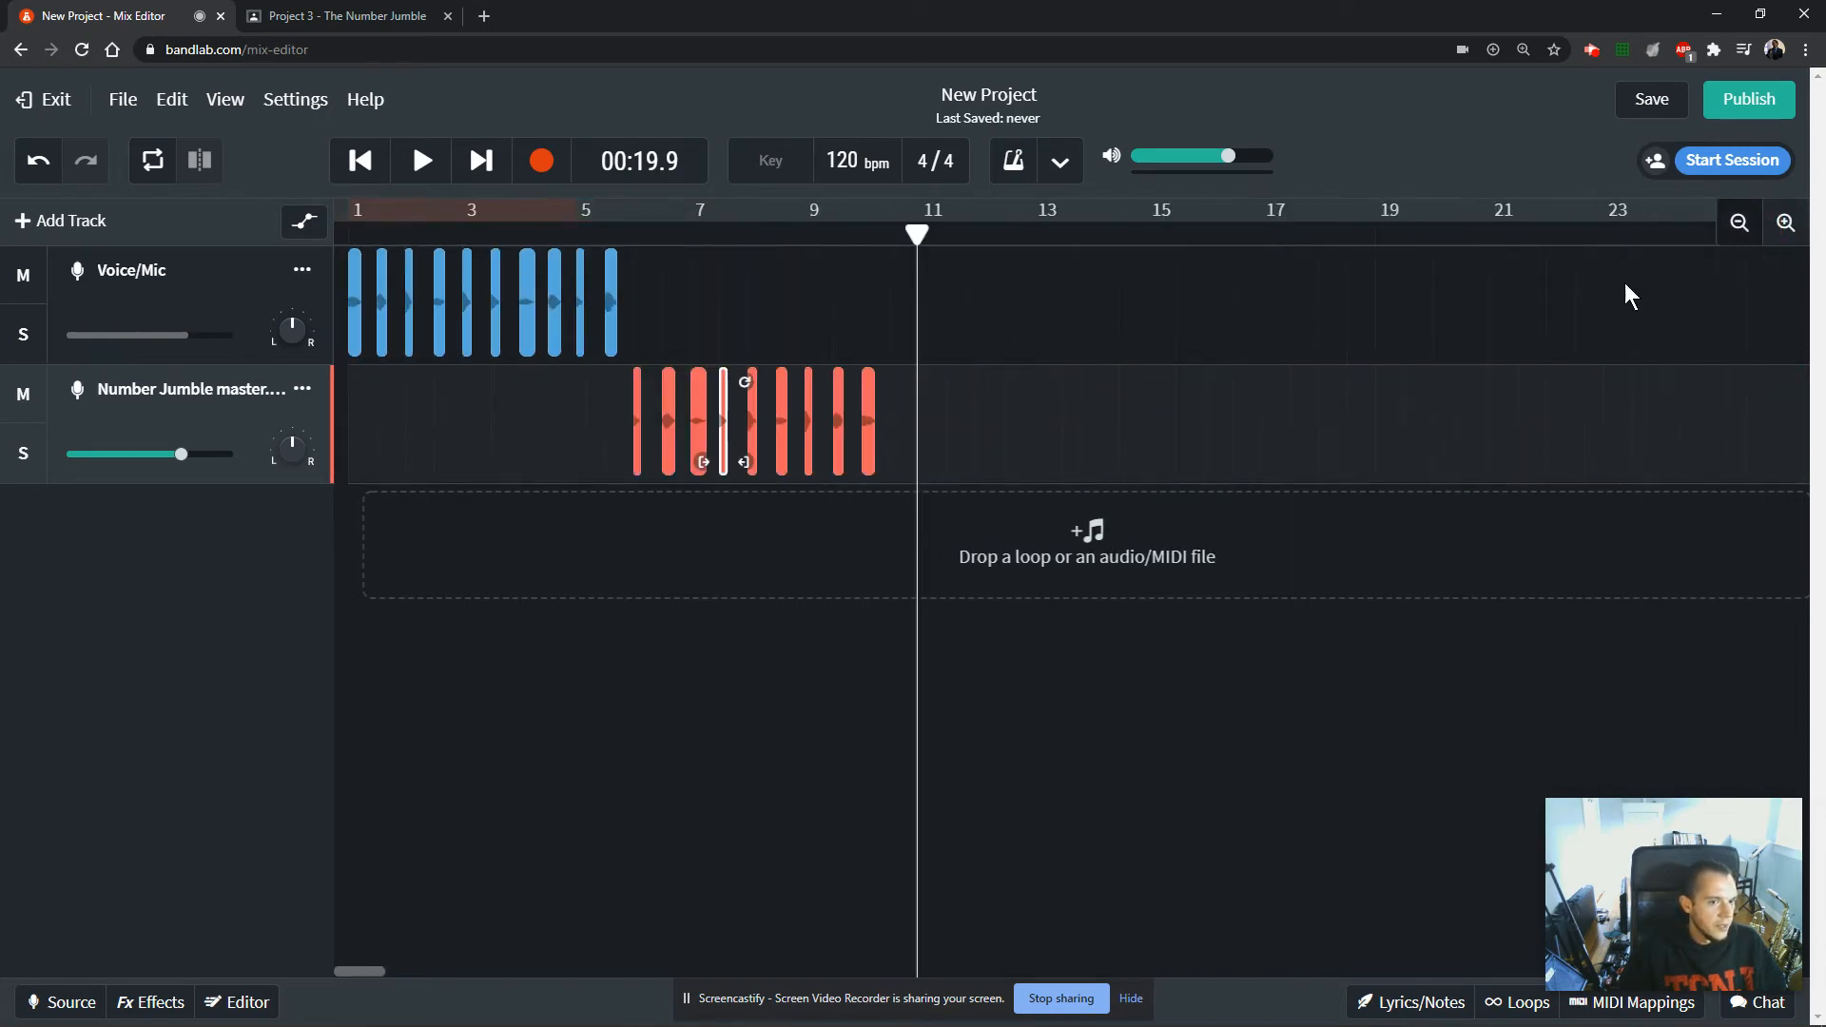
pyautogui.click(555, 418)
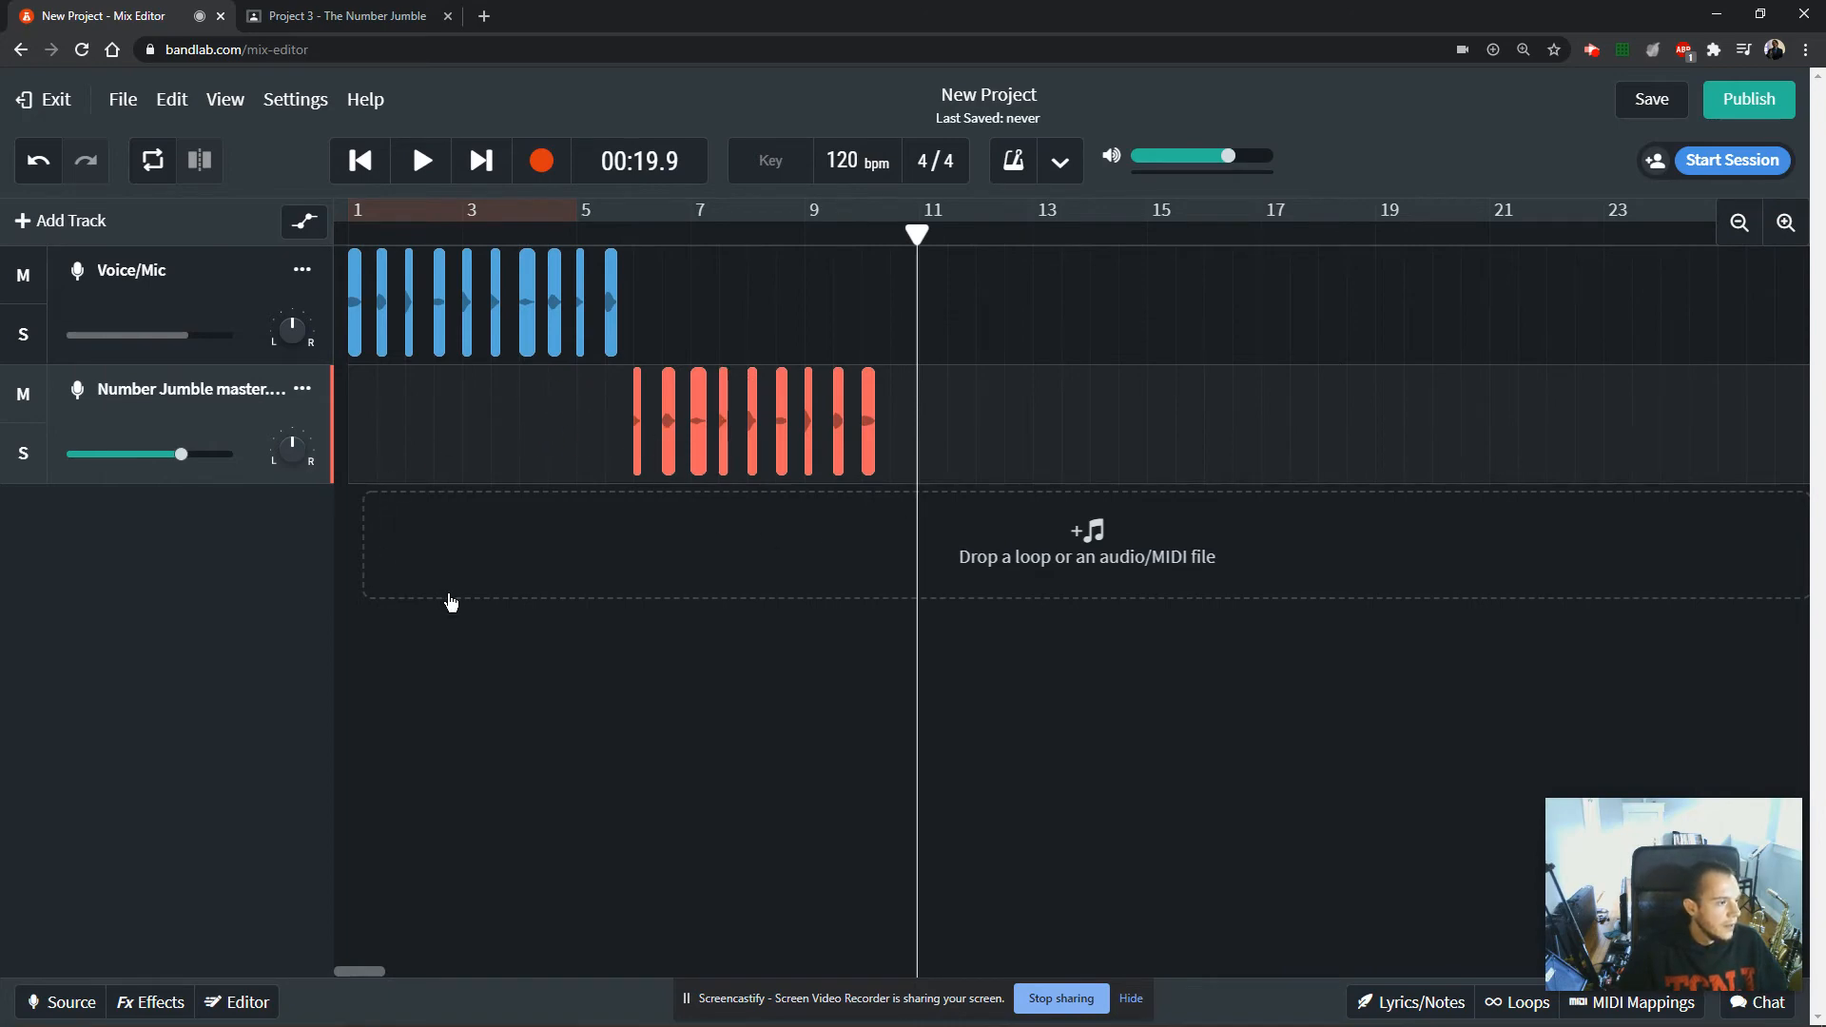
# Add four new Voice/Mic tracks below the two existing tracks.
pyautogui.click(75, 229)
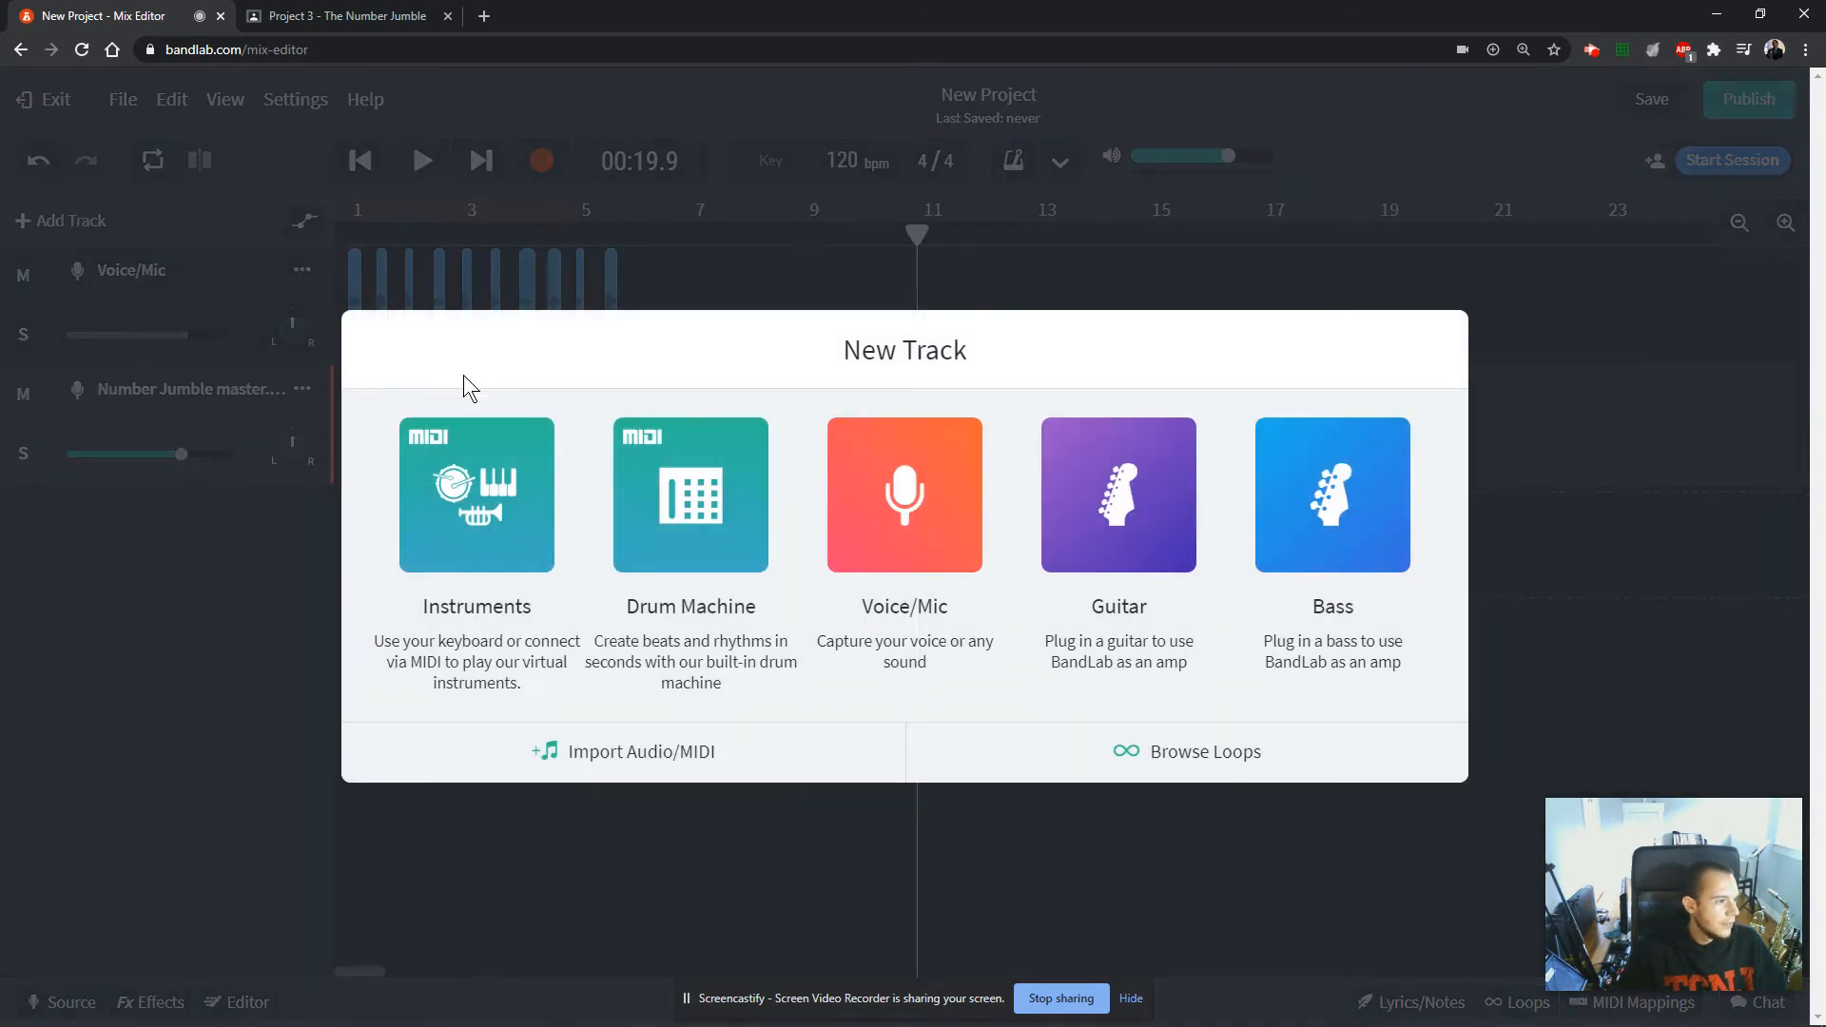
pyautogui.click(989, 525)
pyautogui.click(72, 225)
pyautogui.click(905, 494)
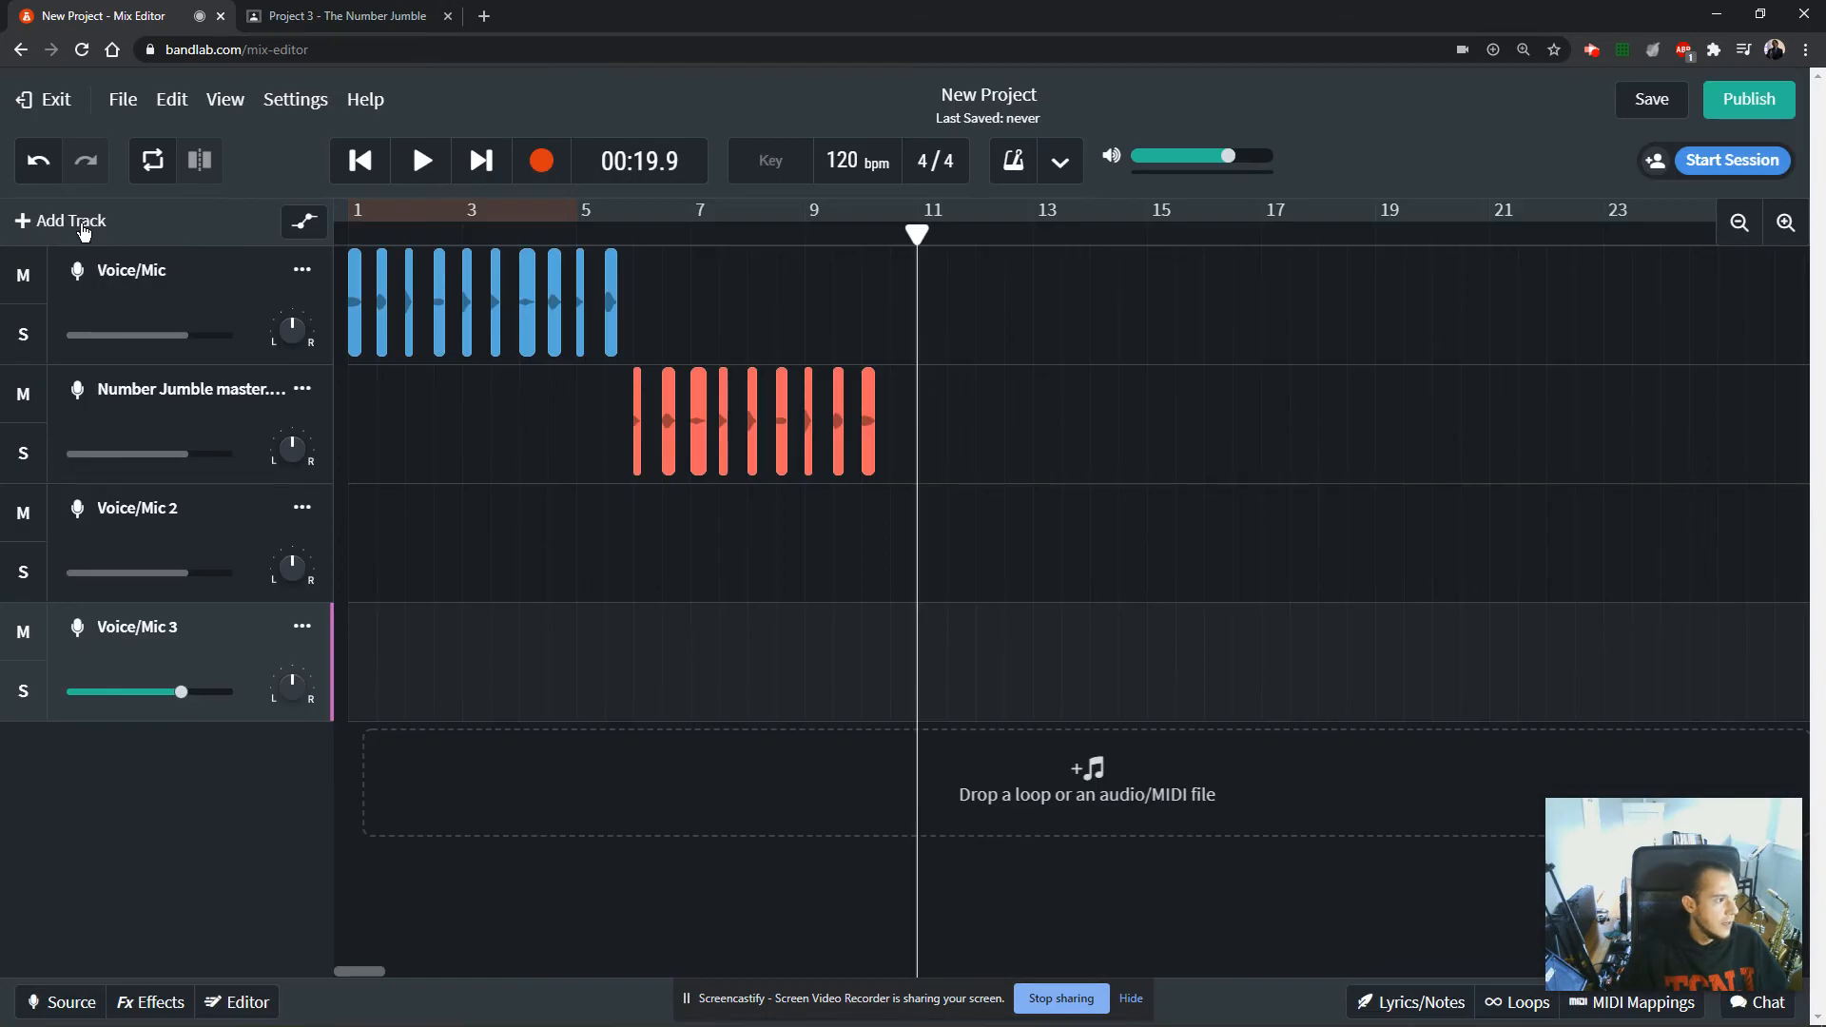
pyautogui.click(72, 222)
pyautogui.click(904, 494)
pyautogui.click(72, 221)
pyautogui.click(72, 229)
pyautogui.click(929, 497)
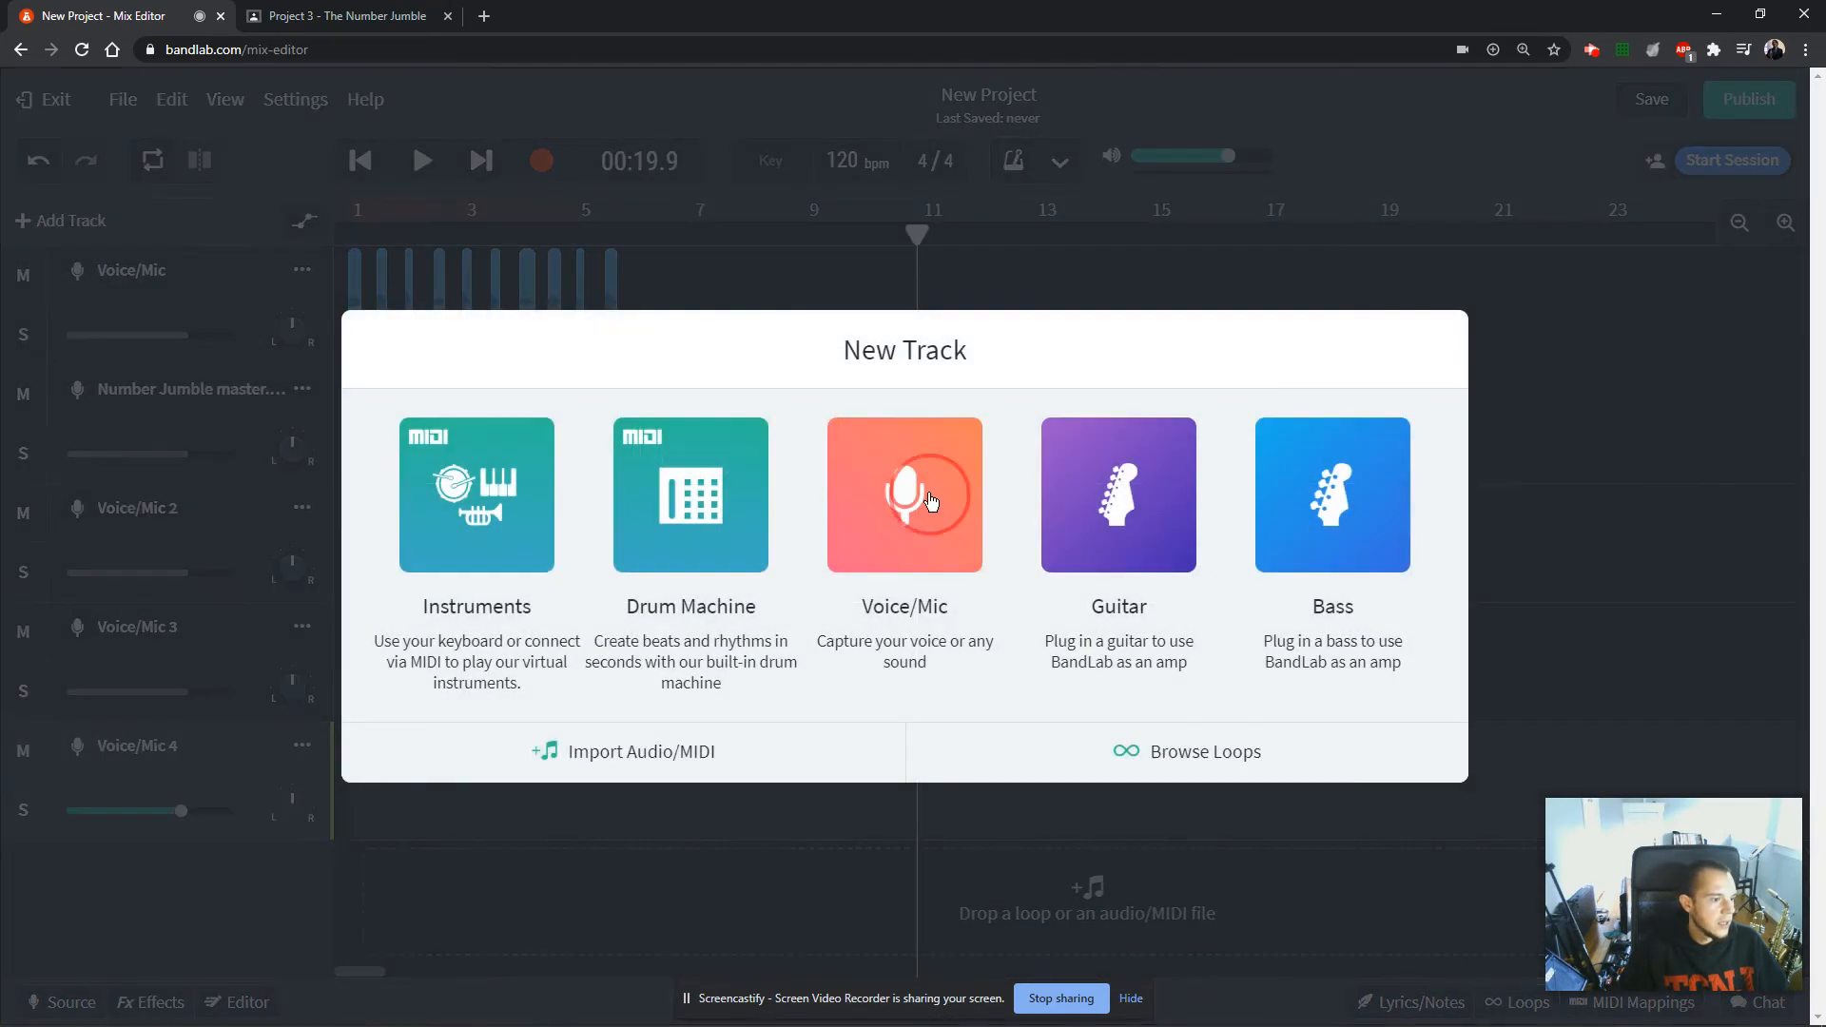
pyautogui.moveTo(880, 514); pyautogui.dragTo(304, 253)
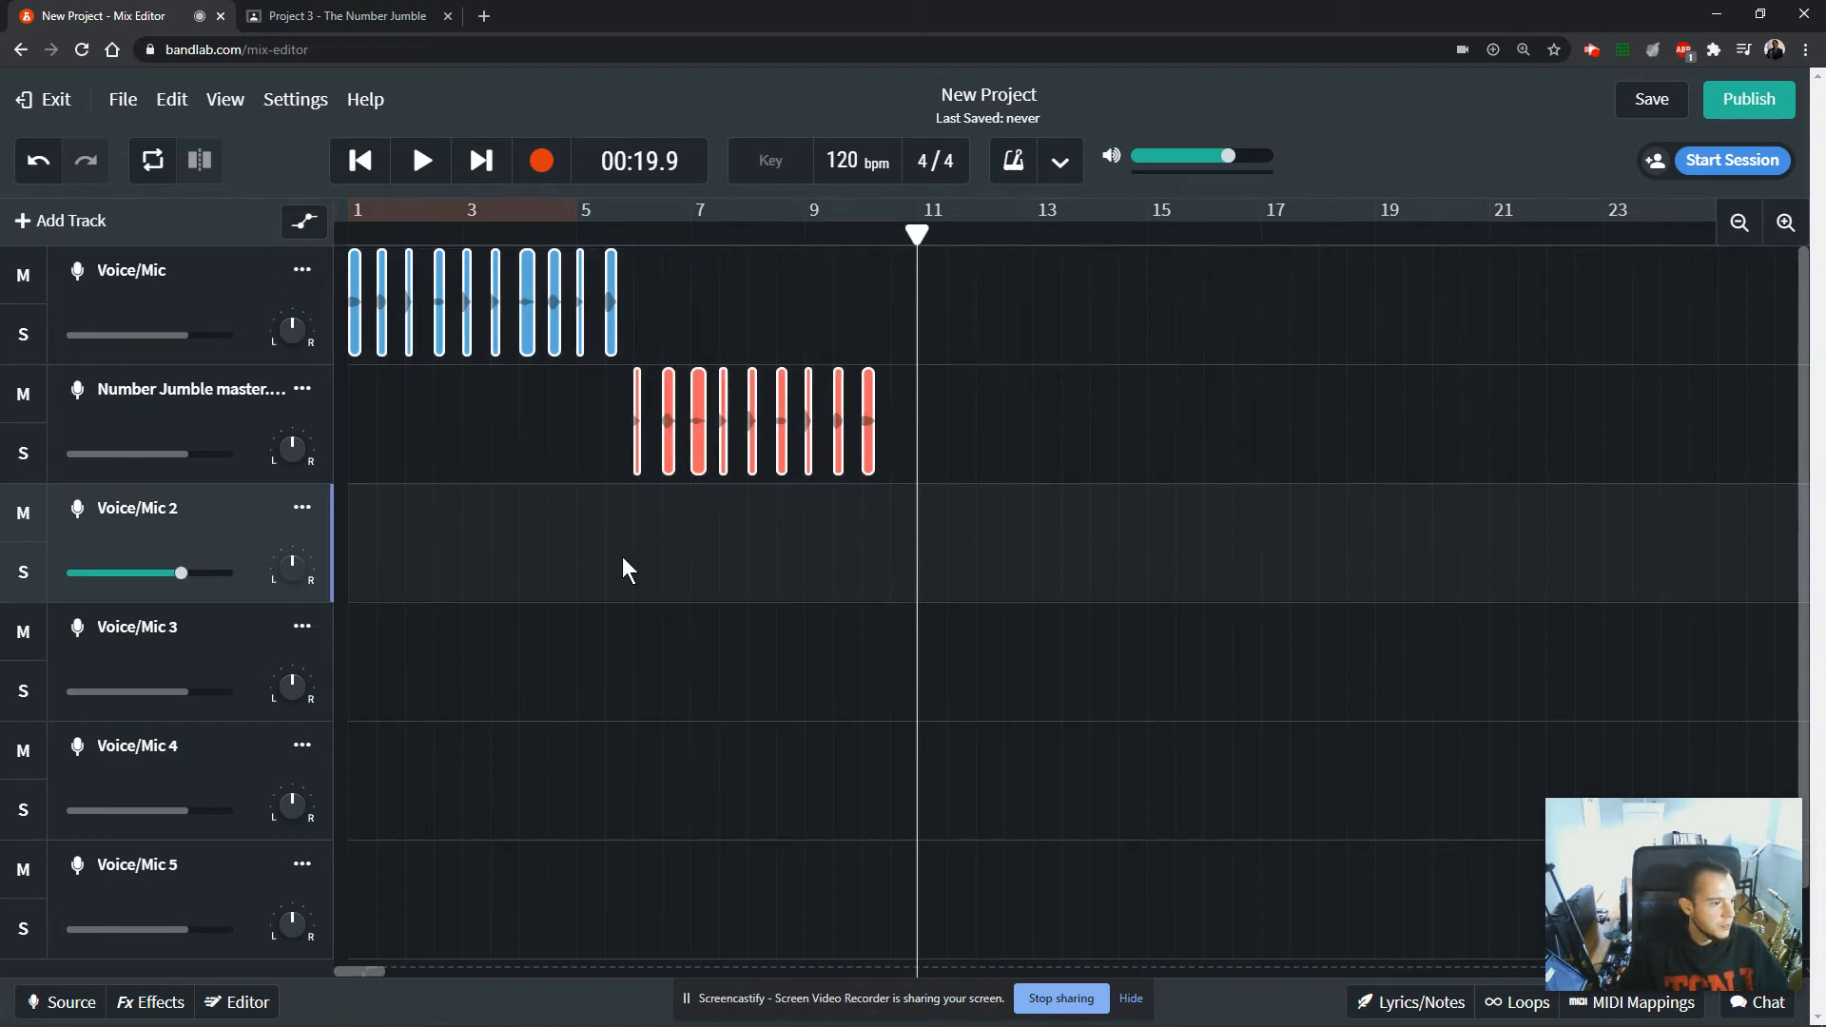
pyautogui.scroll(-2, 841, 633)
pyautogui.scroll(2, 907, 447)
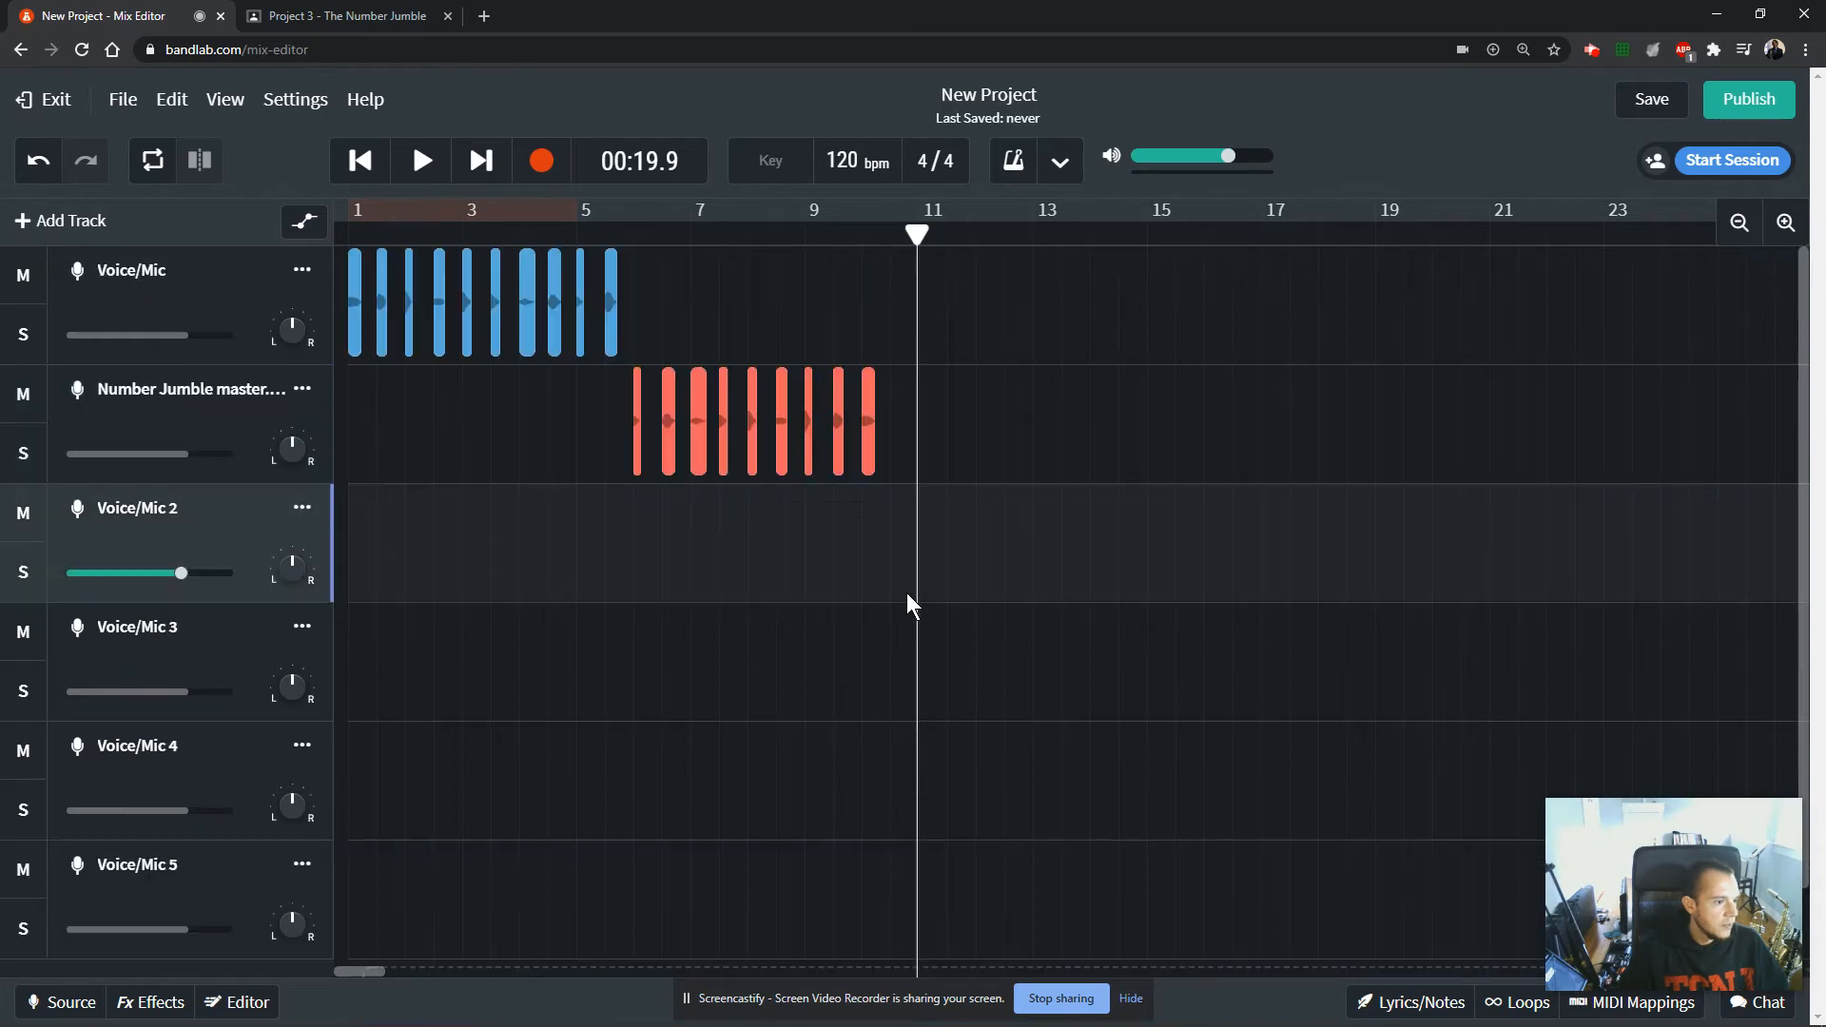
pyautogui.scroll(-2, 845, 645)
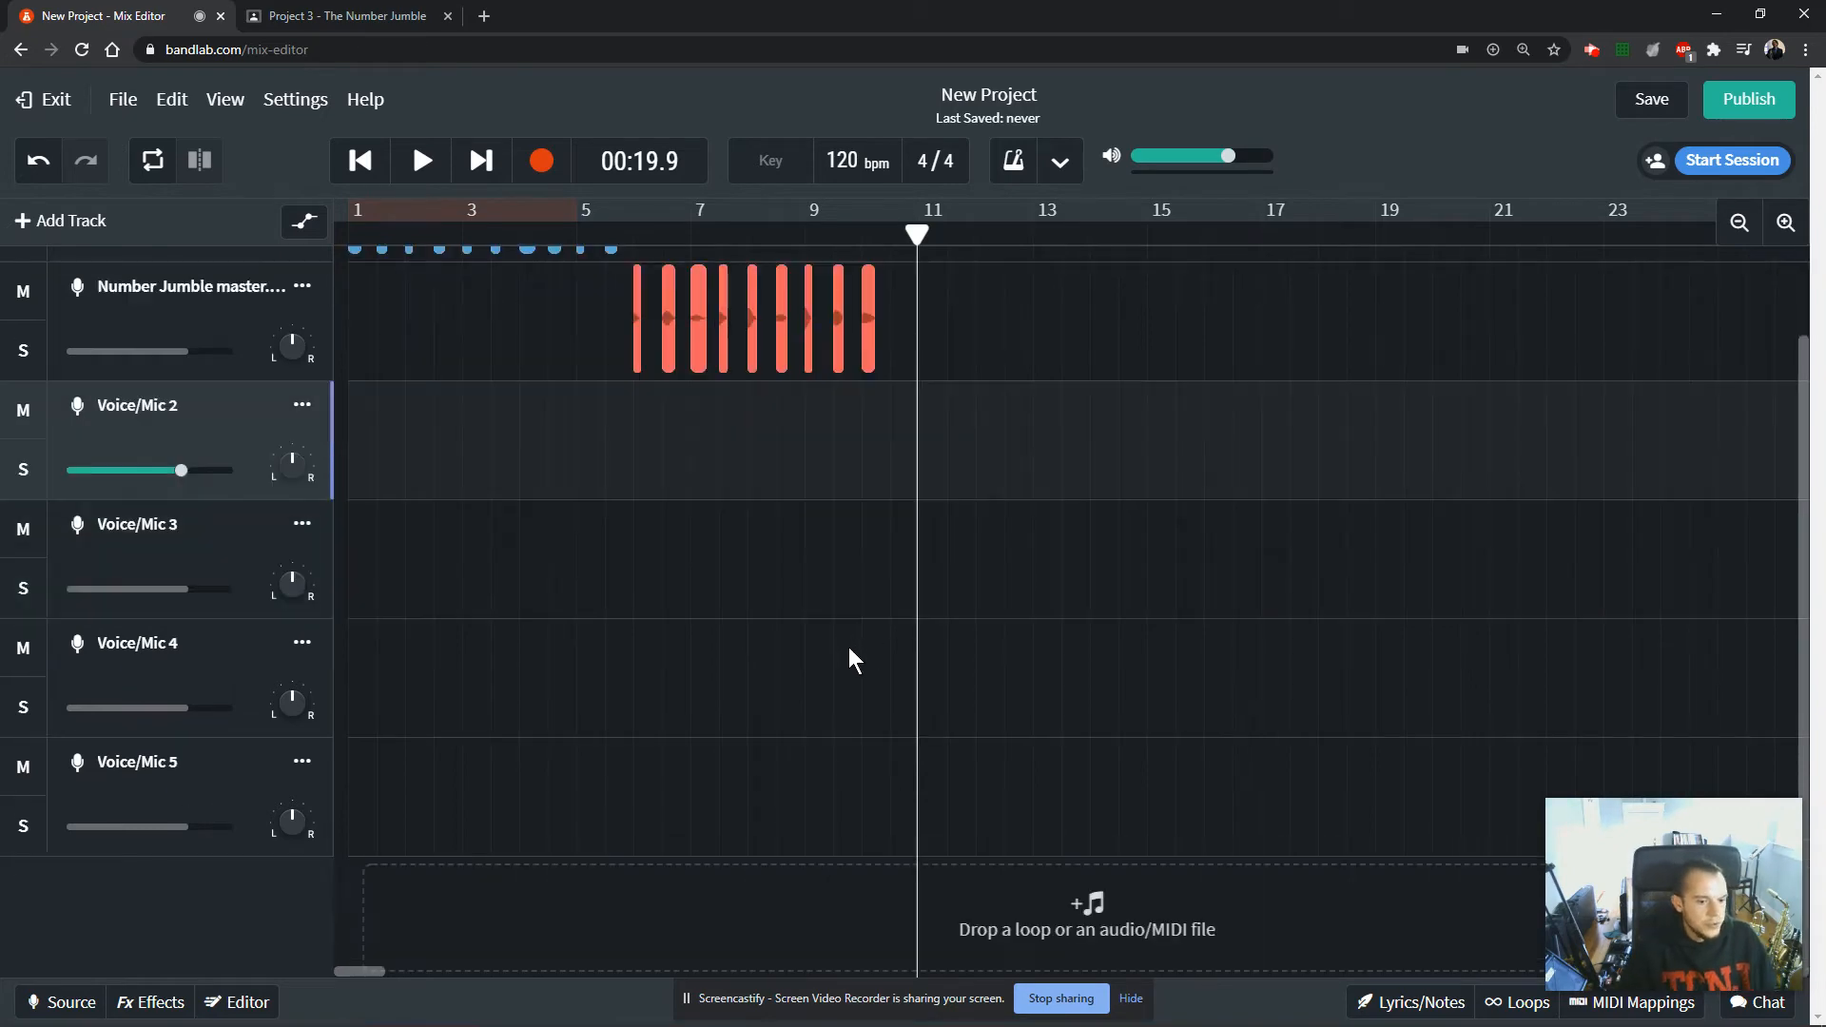
pyautogui.scroll(2, 849, 652)
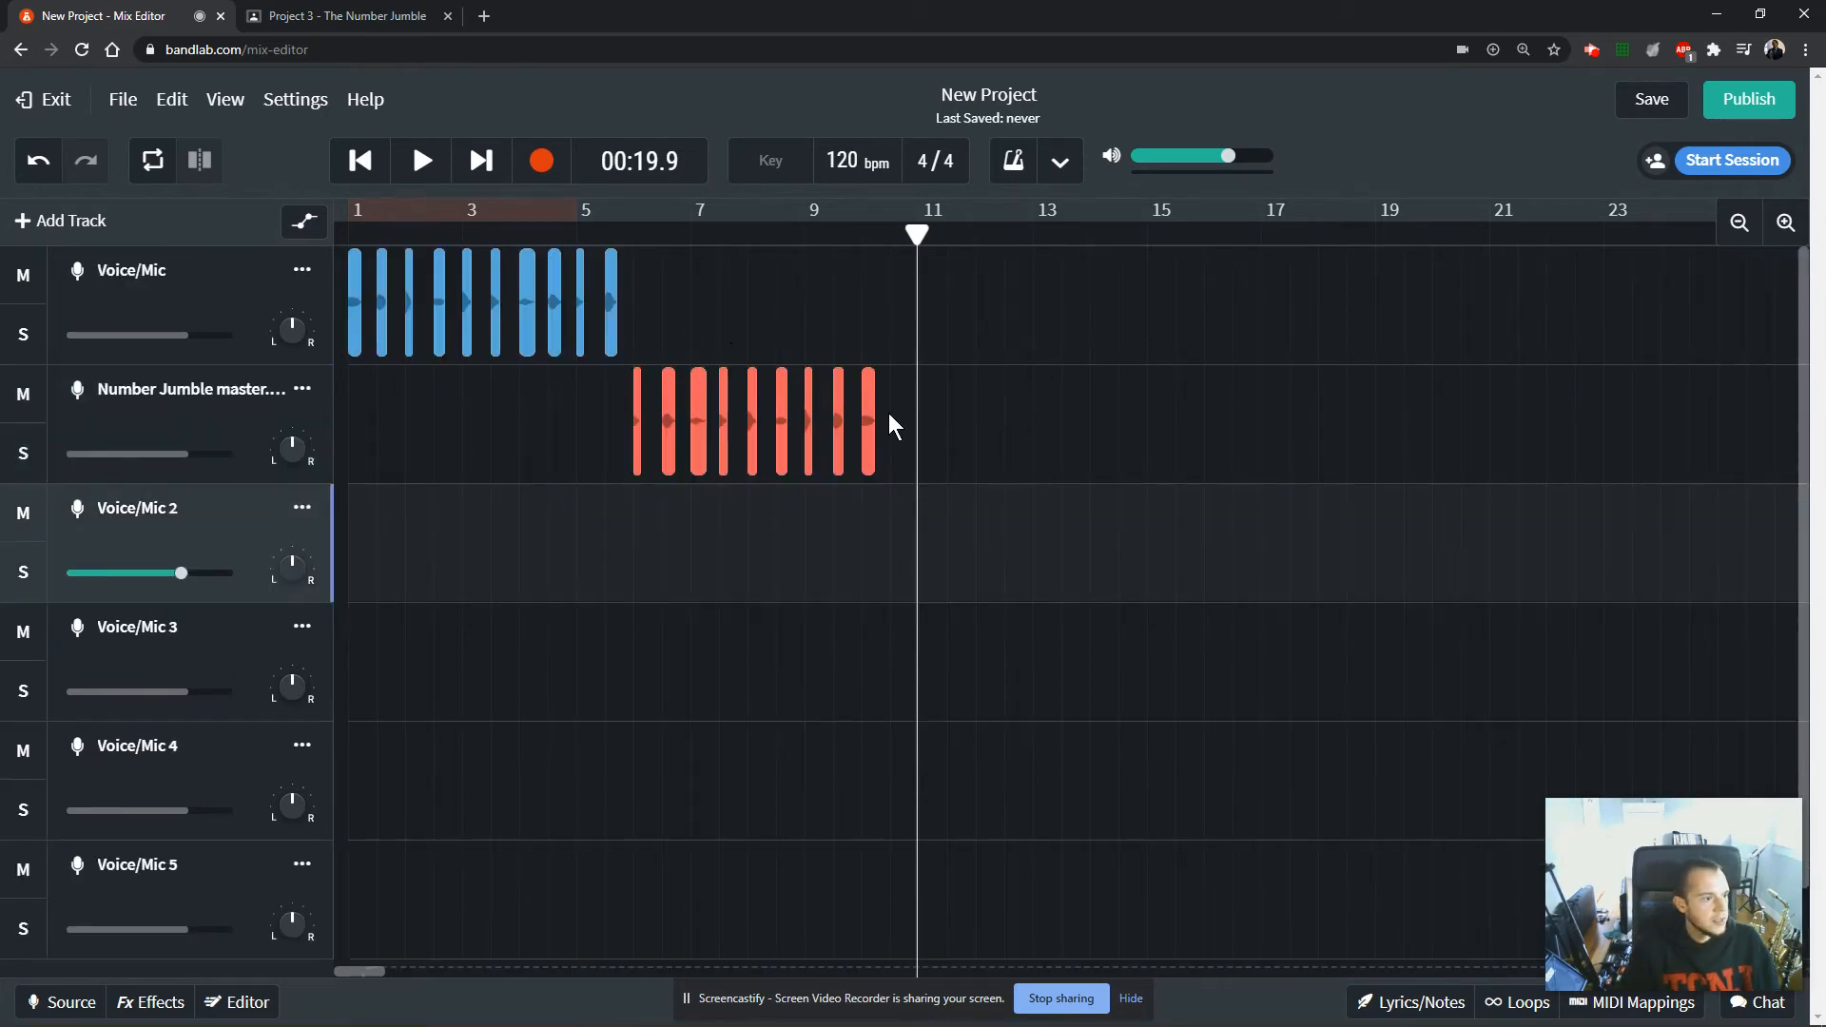
pyautogui.moveTo(888, 413); pyautogui.dragTo(127, 331)
pyautogui.click(503, 437)
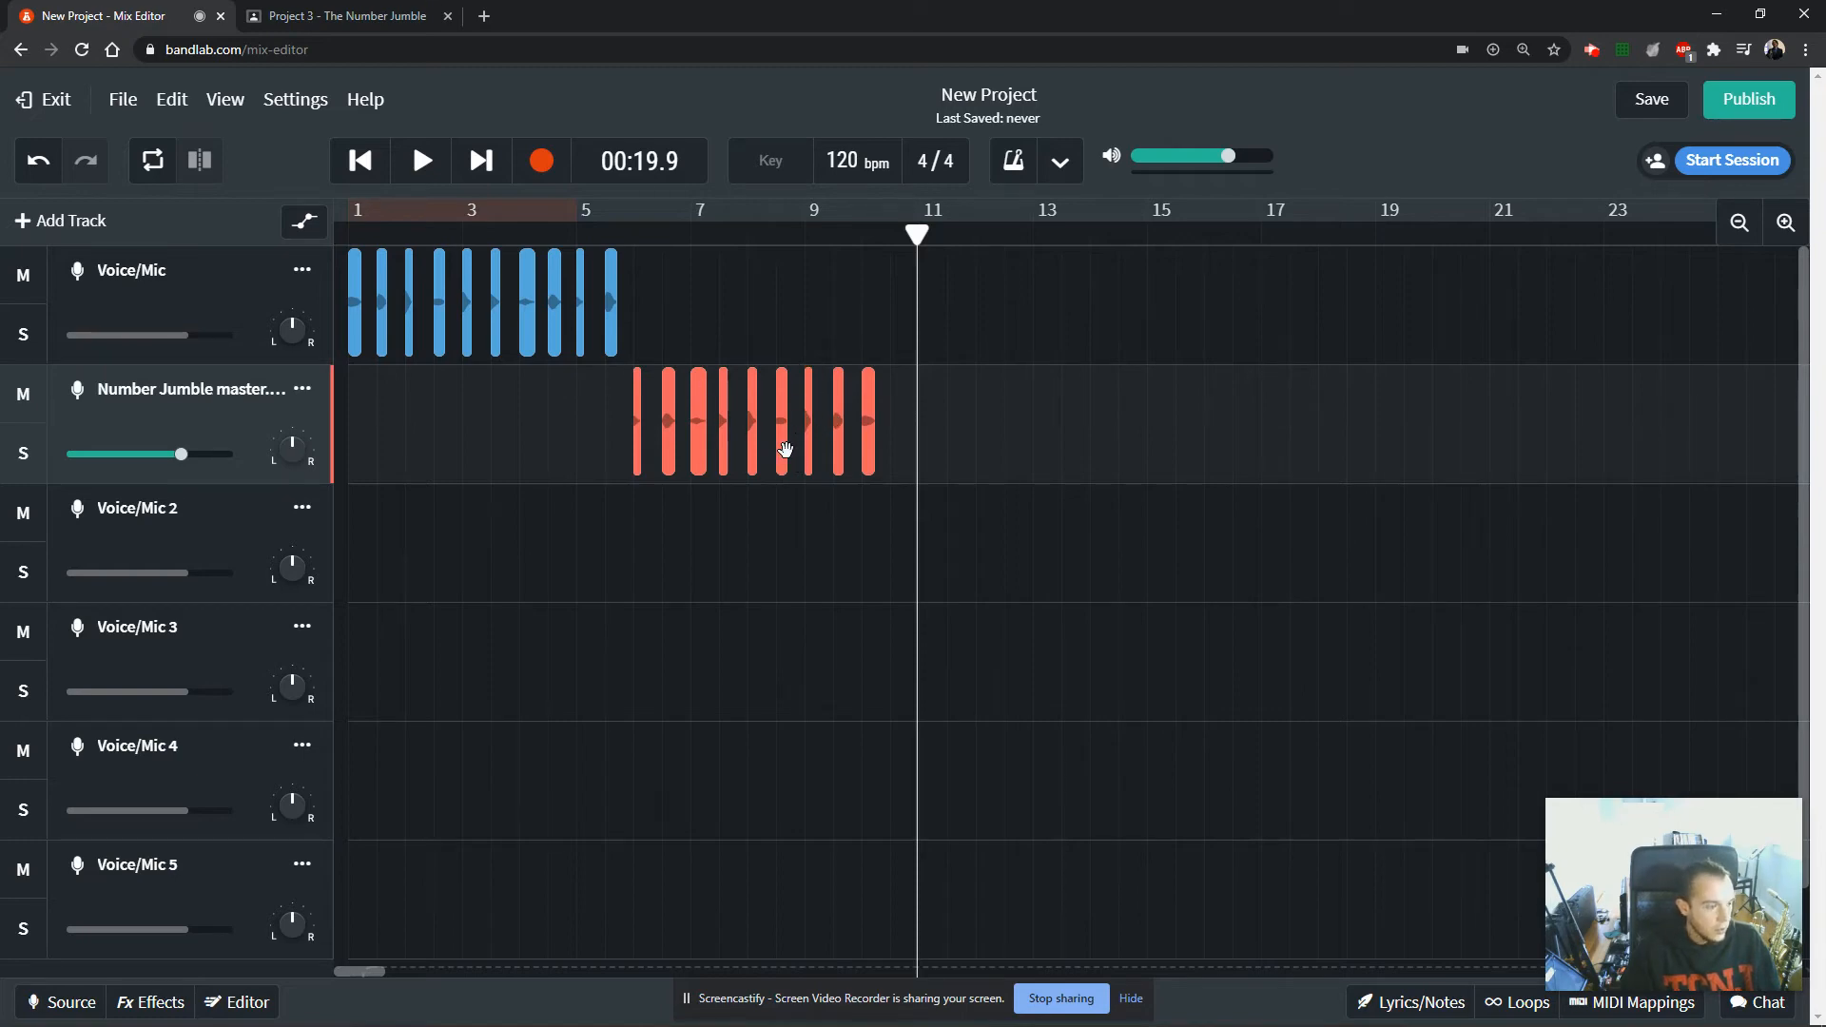
# Turn off Snap to Grid and copy clip 3 from the Number Jumble master track onto Voice/Mic 2 at about 10.3.
pyautogui.click(223, 105)
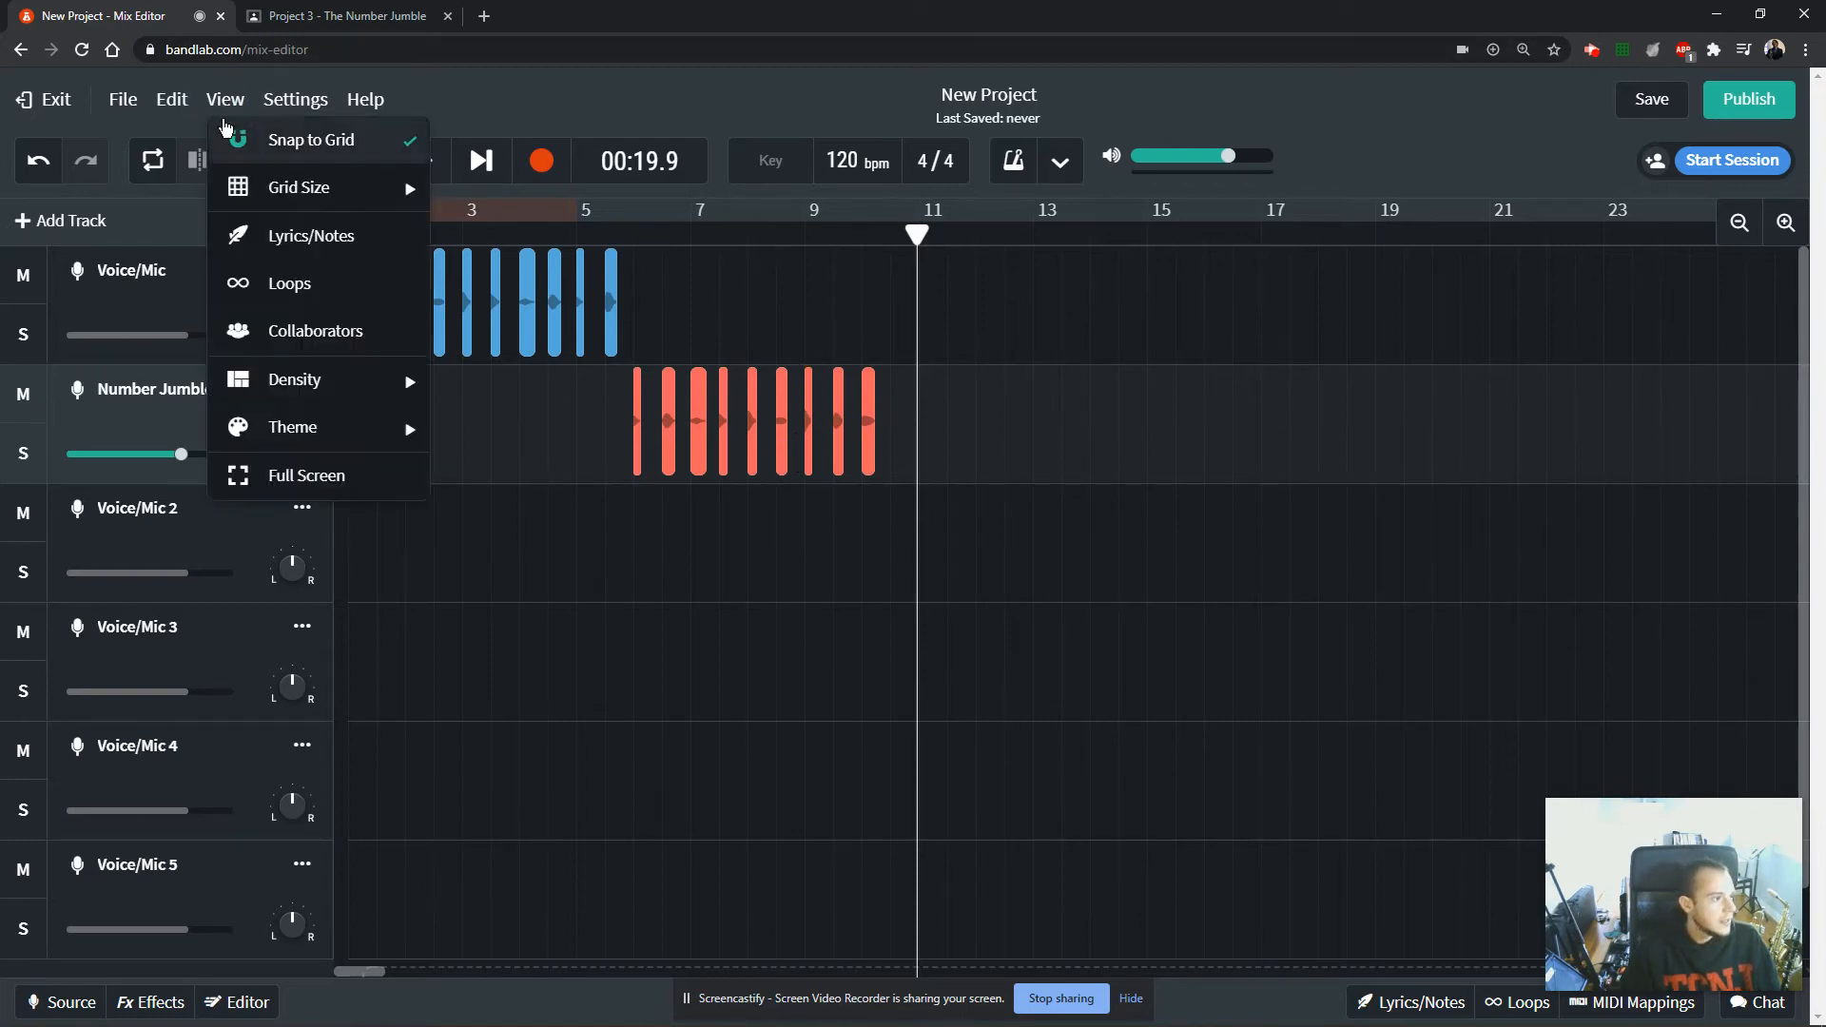
pyautogui.click(265, 150)
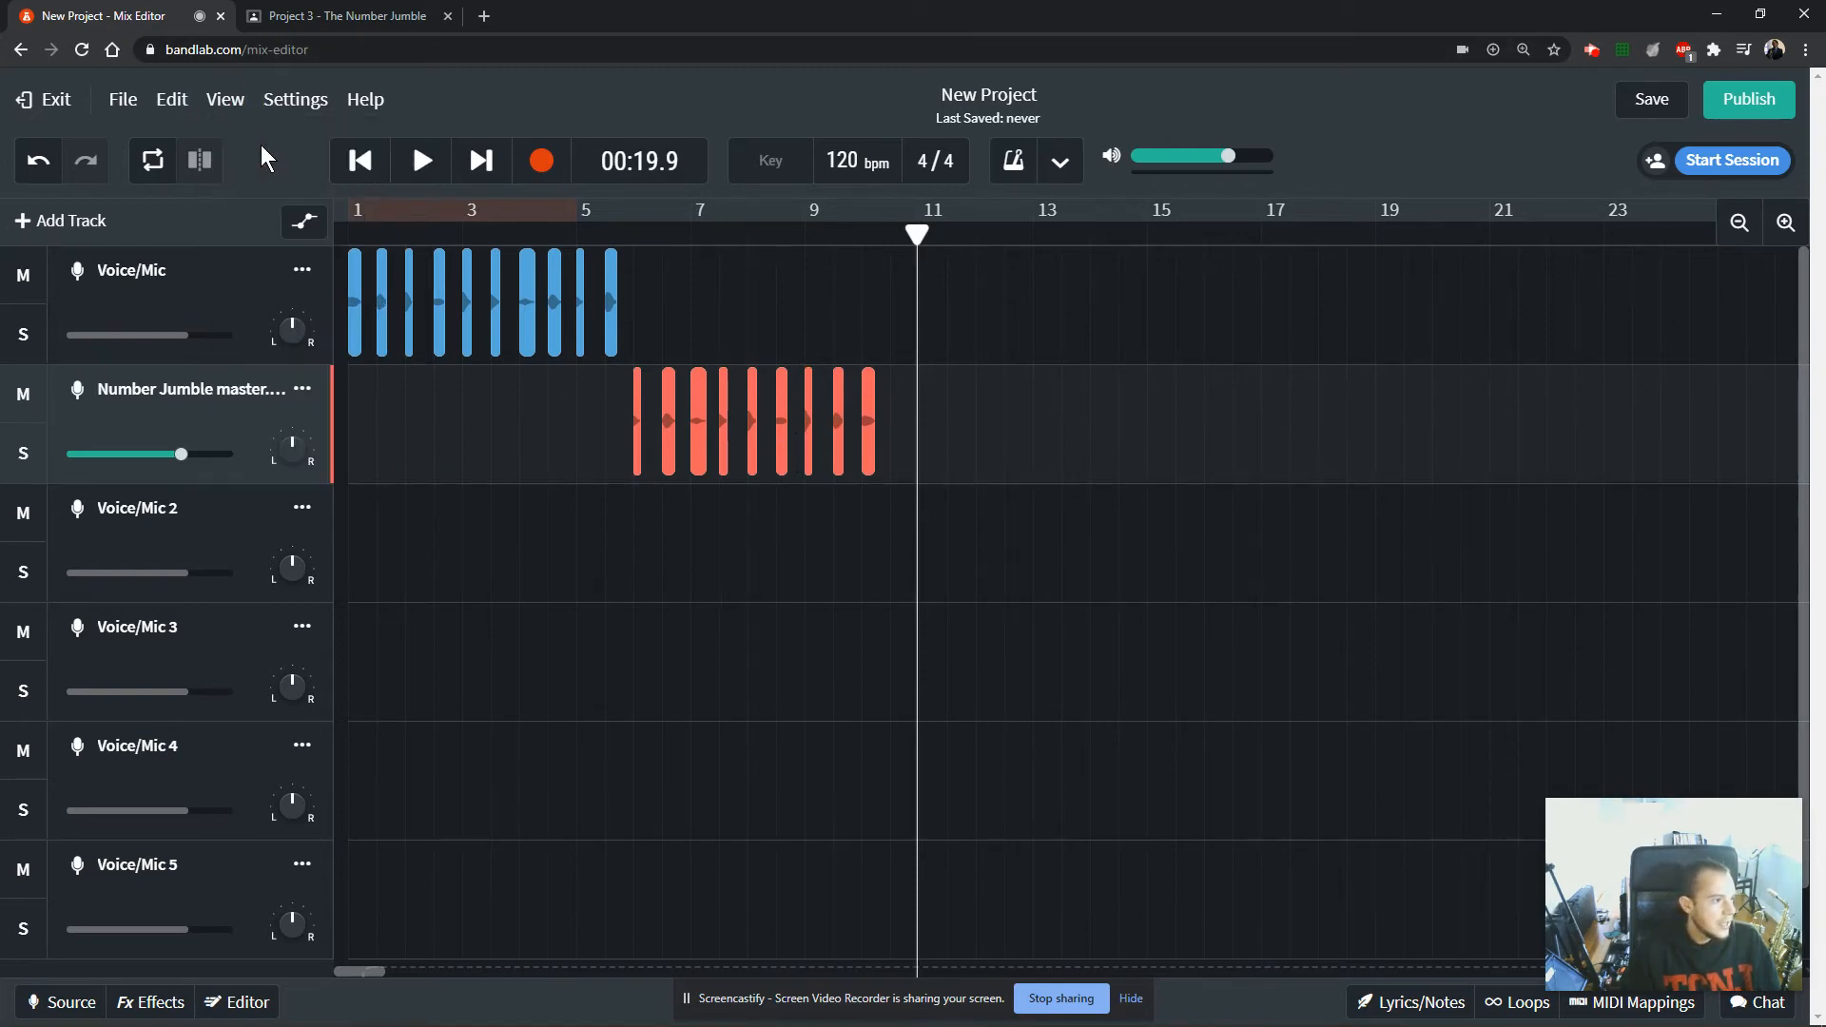
pyautogui.click(782, 462)
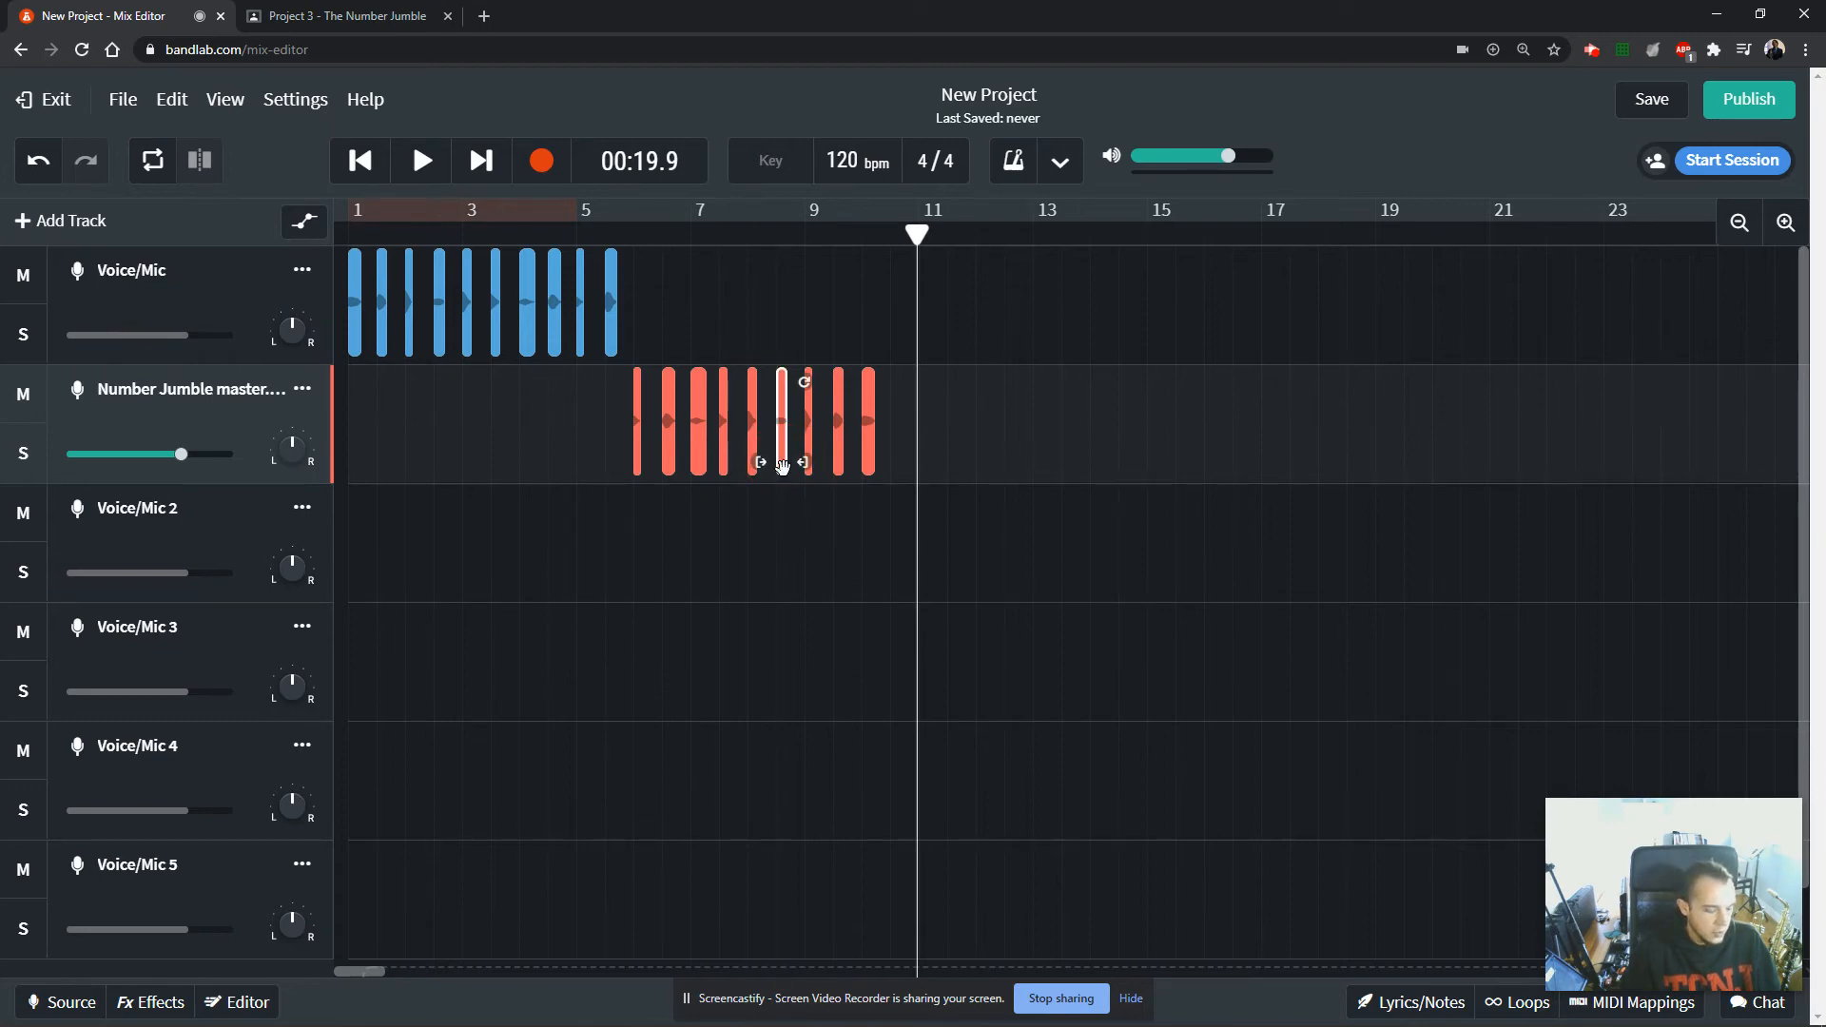
pyautogui.moveTo(782, 462); pyautogui.dragTo(900, 540)
pyautogui.click(1771, 225)
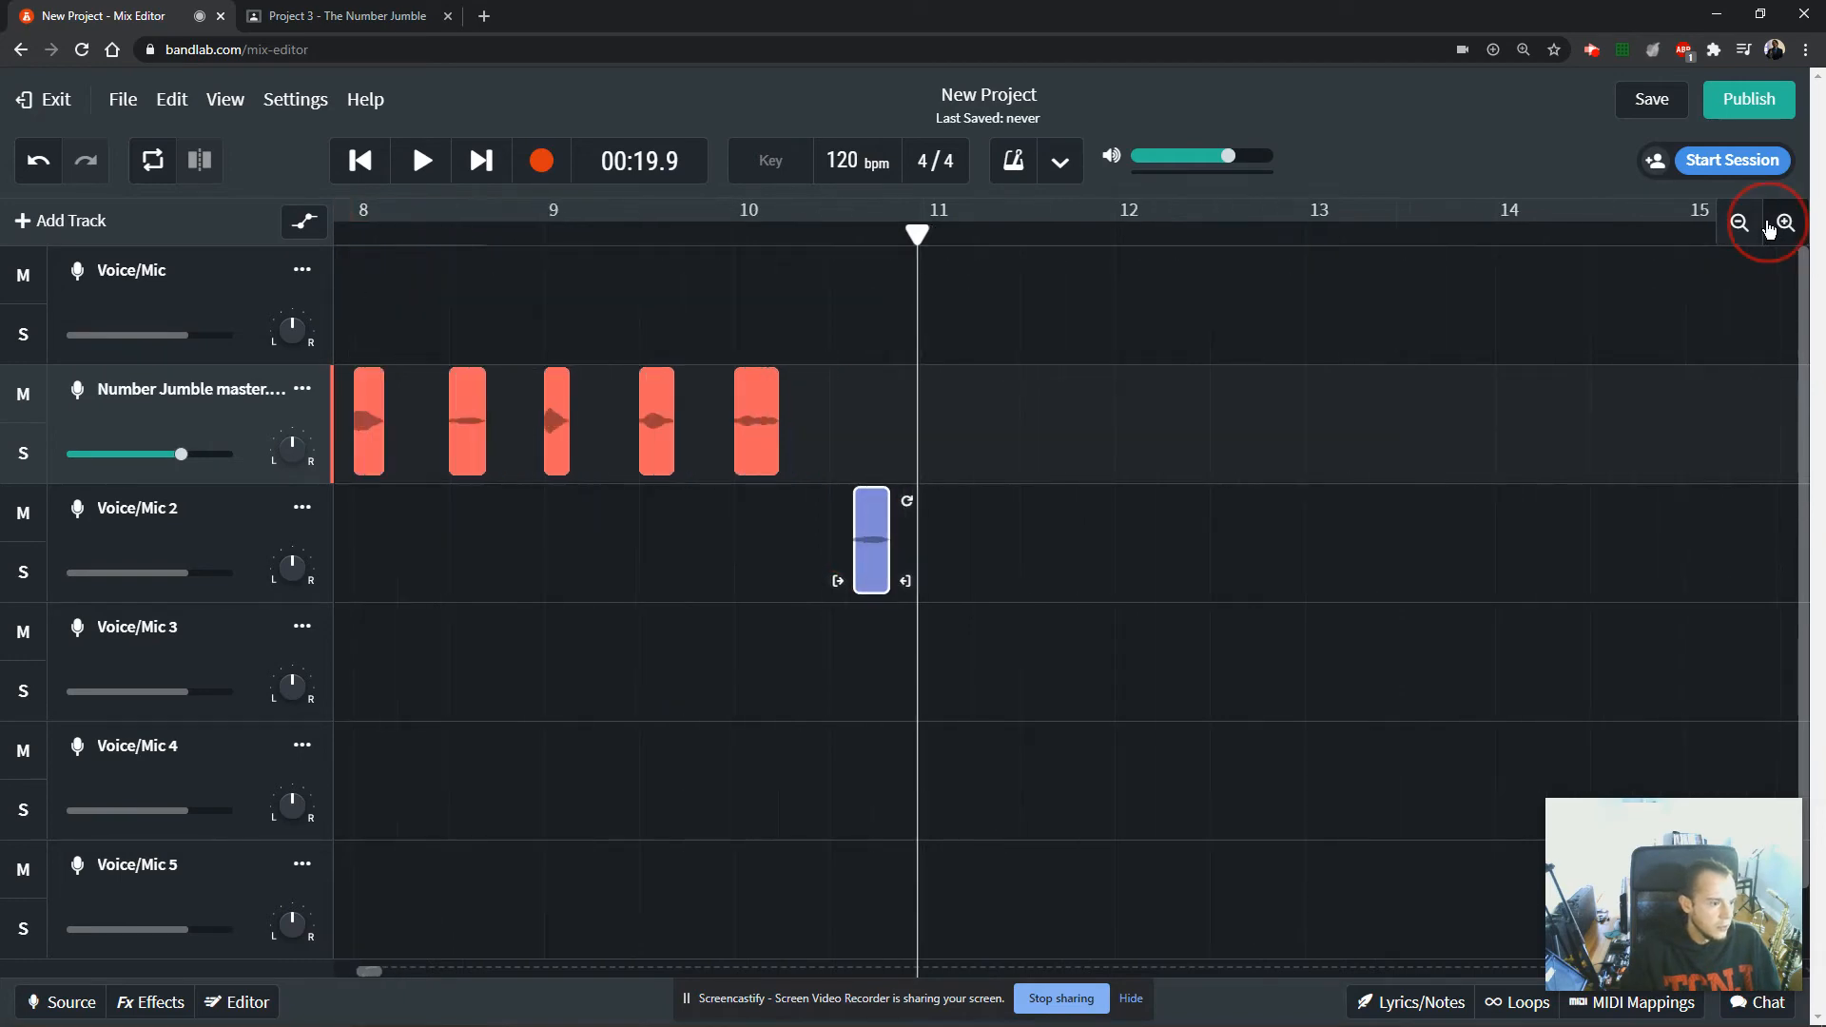
# Duplicate clip 3 four times along Voice/Mic 2 with small uneven gaps, ending around position 11.4.
pyautogui.moveTo(823, 558); pyautogui.dragTo(1021, 558)
pyautogui.moveTo(1021, 558); pyautogui.dragTo(1109, 558)
pyautogui.moveTo(1109, 558); pyautogui.dragTo(1208, 553)
# Place a single copy of clip 0 from the Number Jumble master track on Voice/Mic 3 at about 10.4.
pyautogui.moveTo(592, 440); pyautogui.dragTo(876, 673)
pyautogui.moveTo(876, 673); pyautogui.dragTo(1011, 662)
pyautogui.press('Delete')
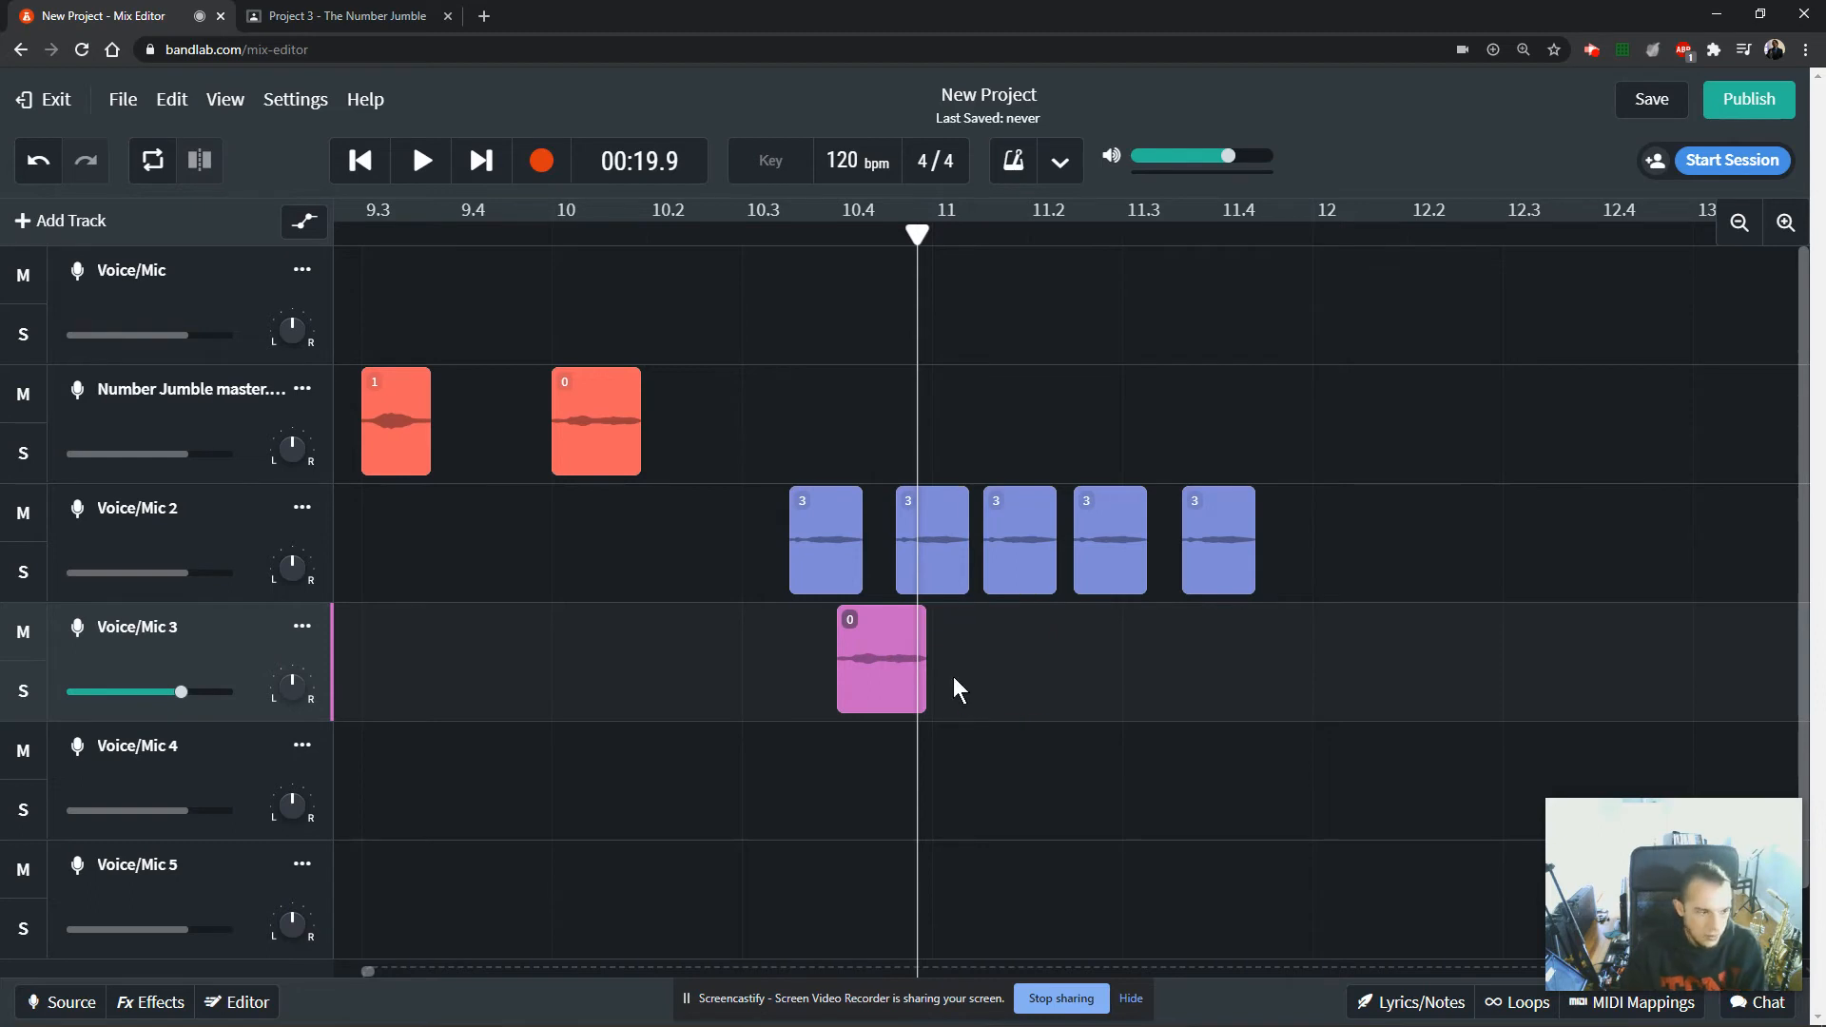
# Shorten the clip 0 copy on Voice/Mic 3 by trimming its end back to 00:19.7.
pyautogui.click(870, 677)
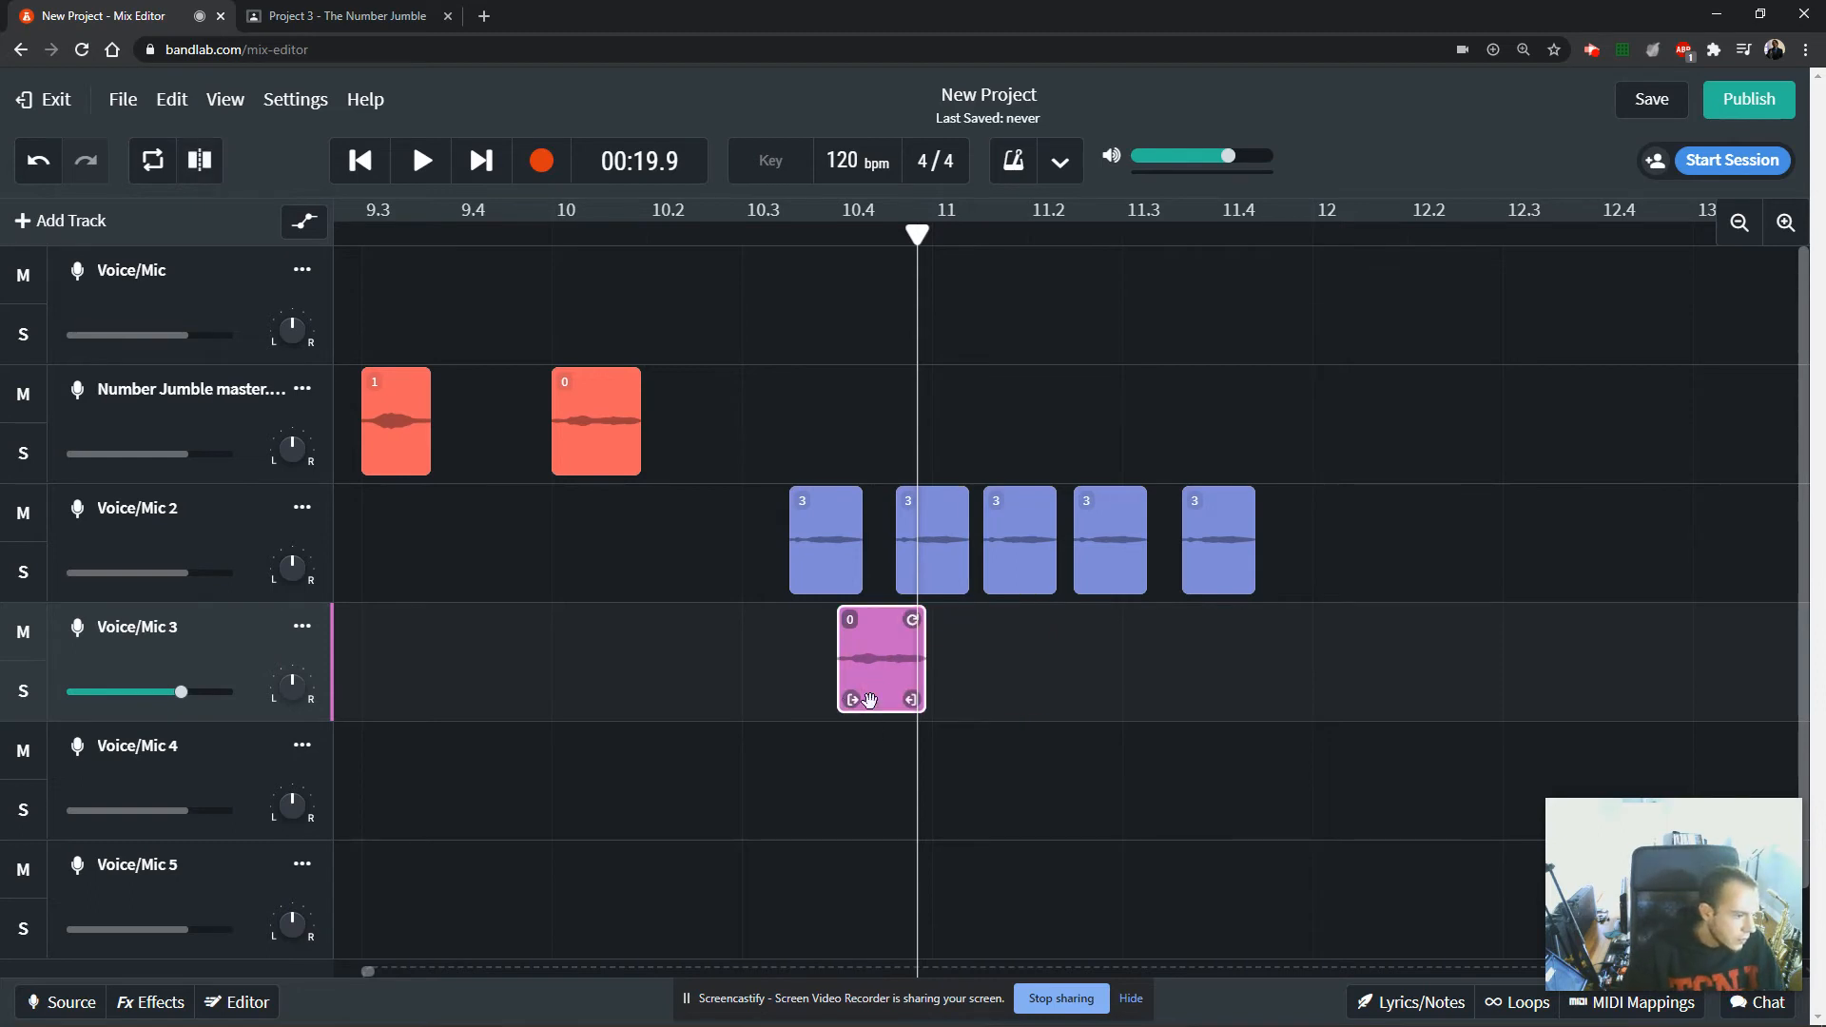
pyautogui.click(907, 698)
pyautogui.click(870, 704)
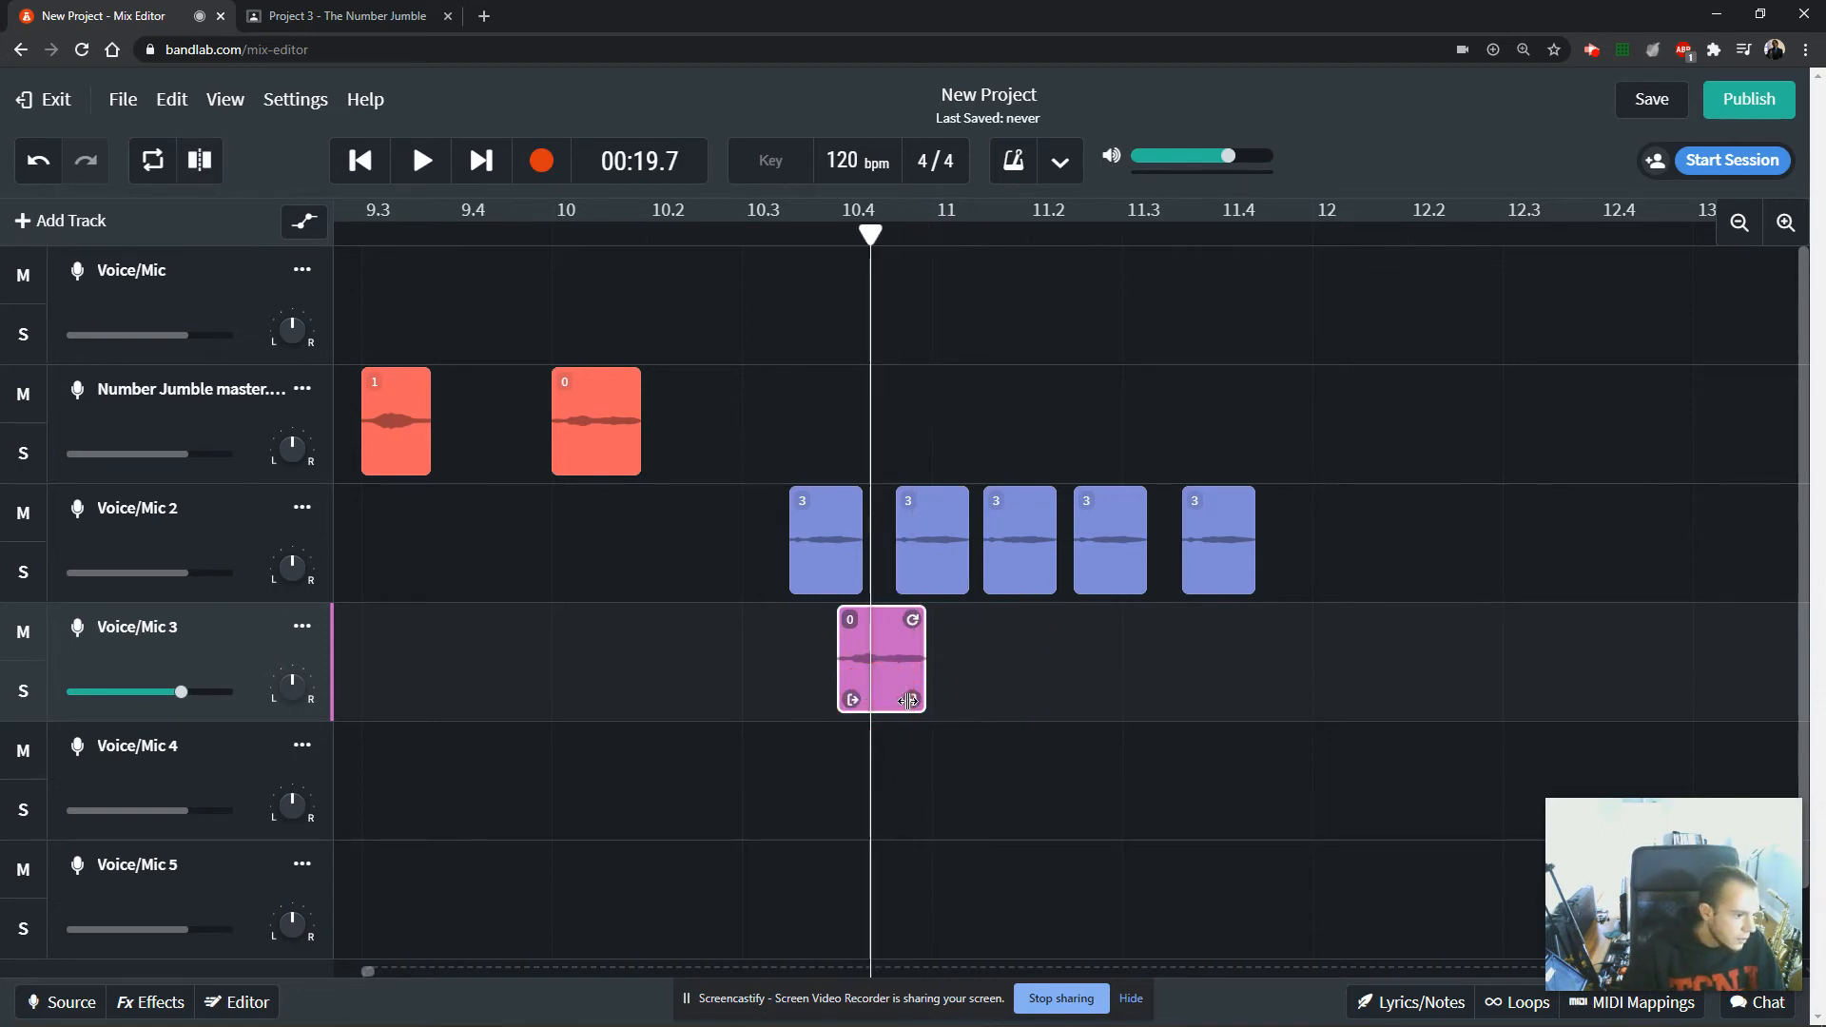
pyautogui.moveTo(908, 701); pyautogui.dragTo(861, 699)
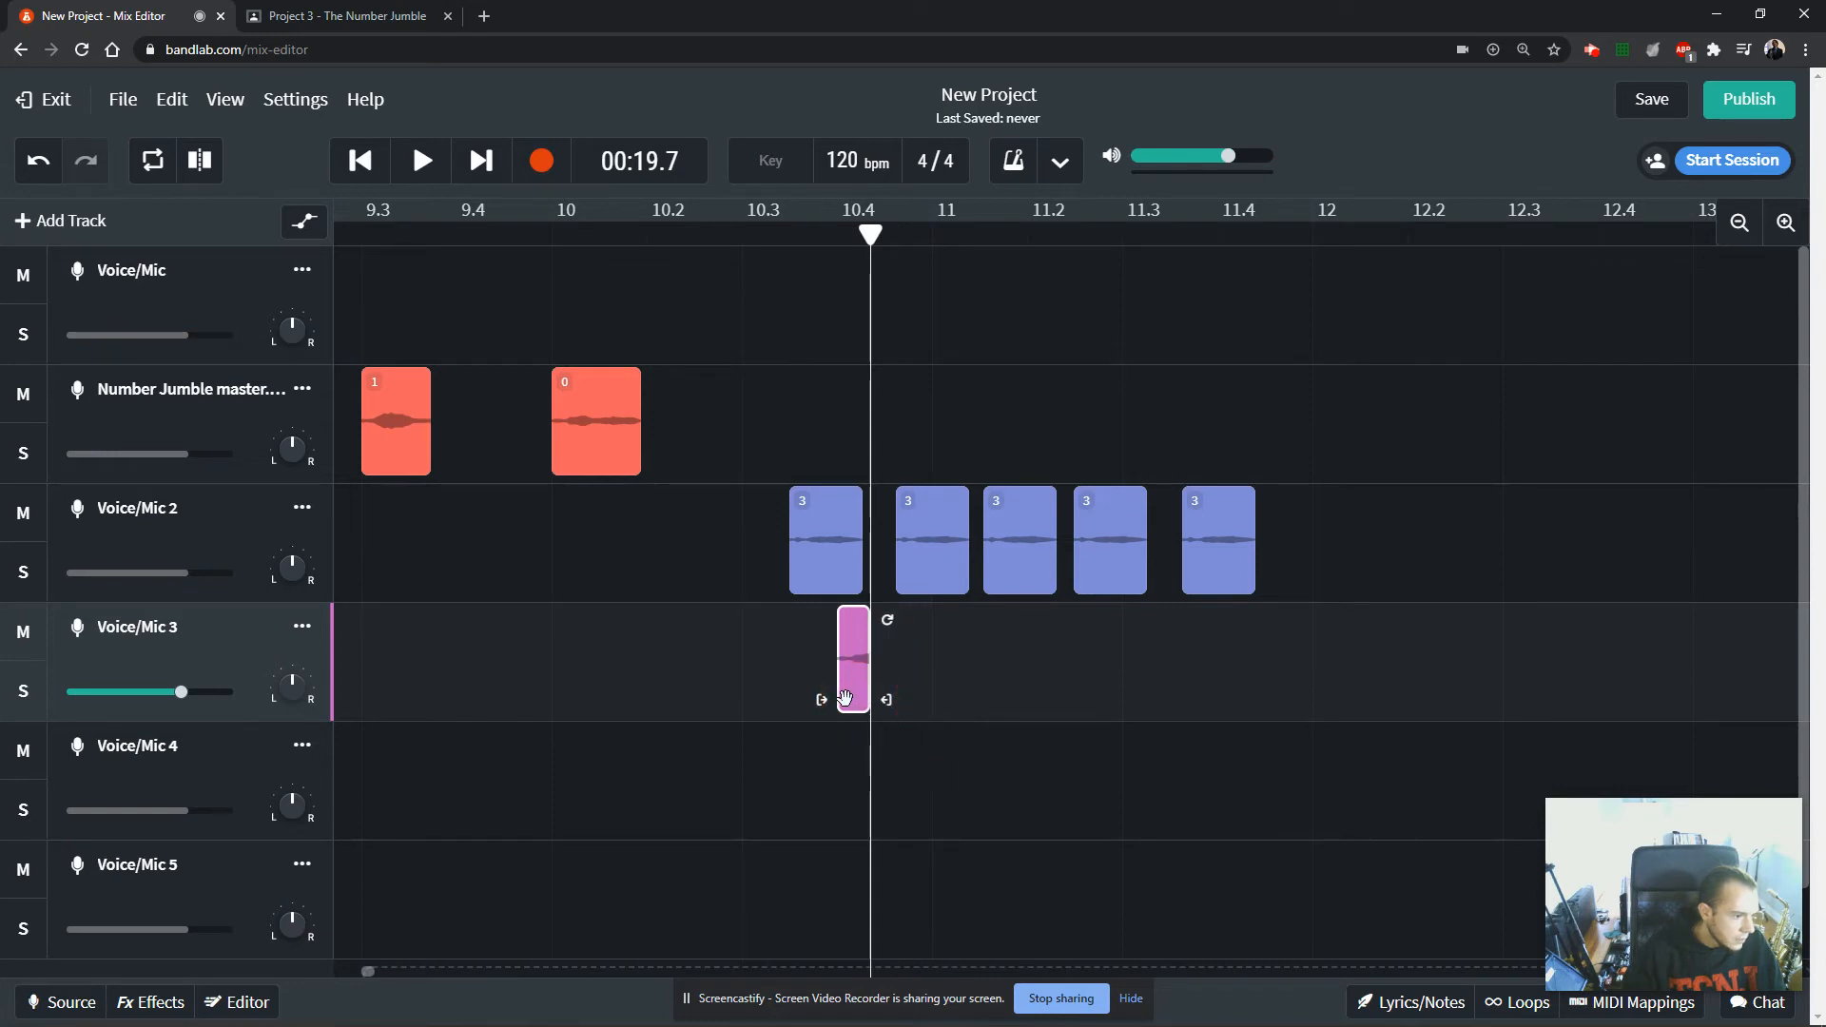
# Duplicate the shortened clip along Voice/Mic 3 until just past bar 12 and place one copy on Voice/Mic 4 below the last ones.
pyautogui.moveTo(852, 695); pyautogui.dragTo(1378, 781)
pyautogui.moveTo(1373, 687); pyautogui.dragTo(1387, 668)
pyautogui.hotkey('ctrl', 'z')
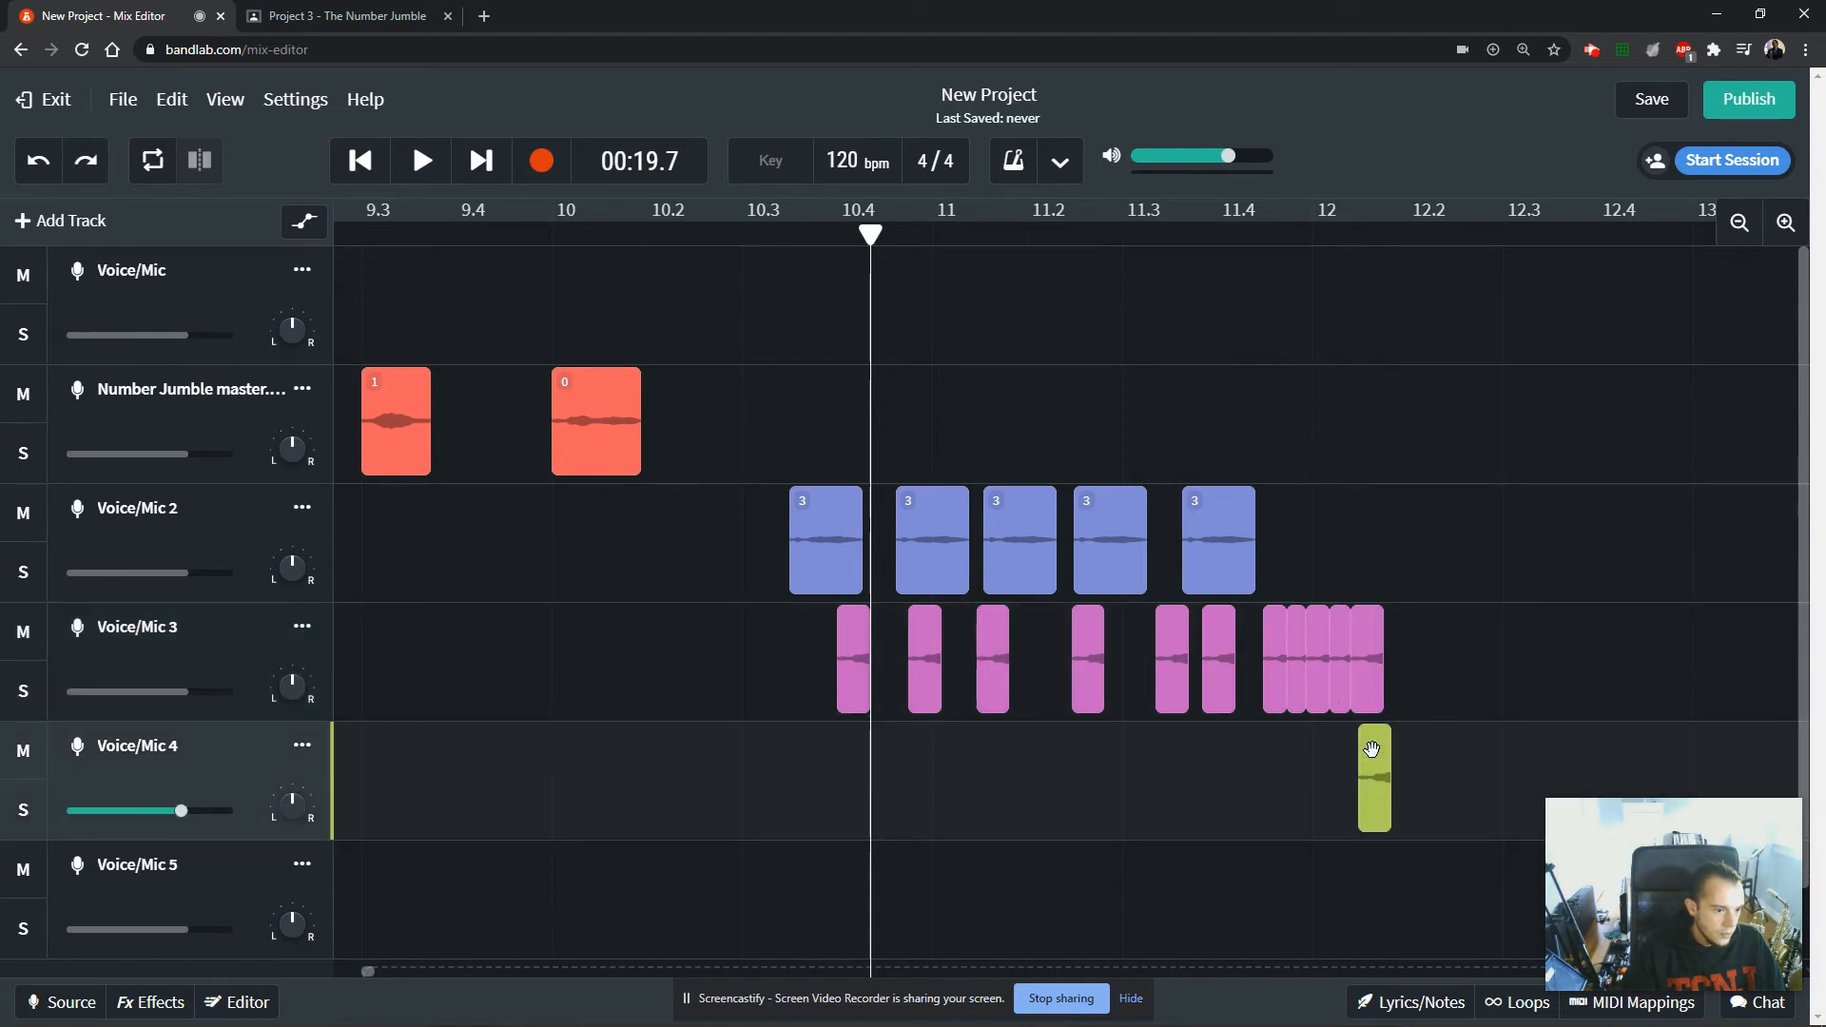
# Extend the Voice/Mic 4 clip into a run of five and continue the Voice/Mic 3 run to about 12.3.
pyautogui.moveTo(1378, 779); pyautogui.dragTo(1455, 799)
pyautogui.moveTo(1455, 799); pyautogui.dragTo(1481, 800)
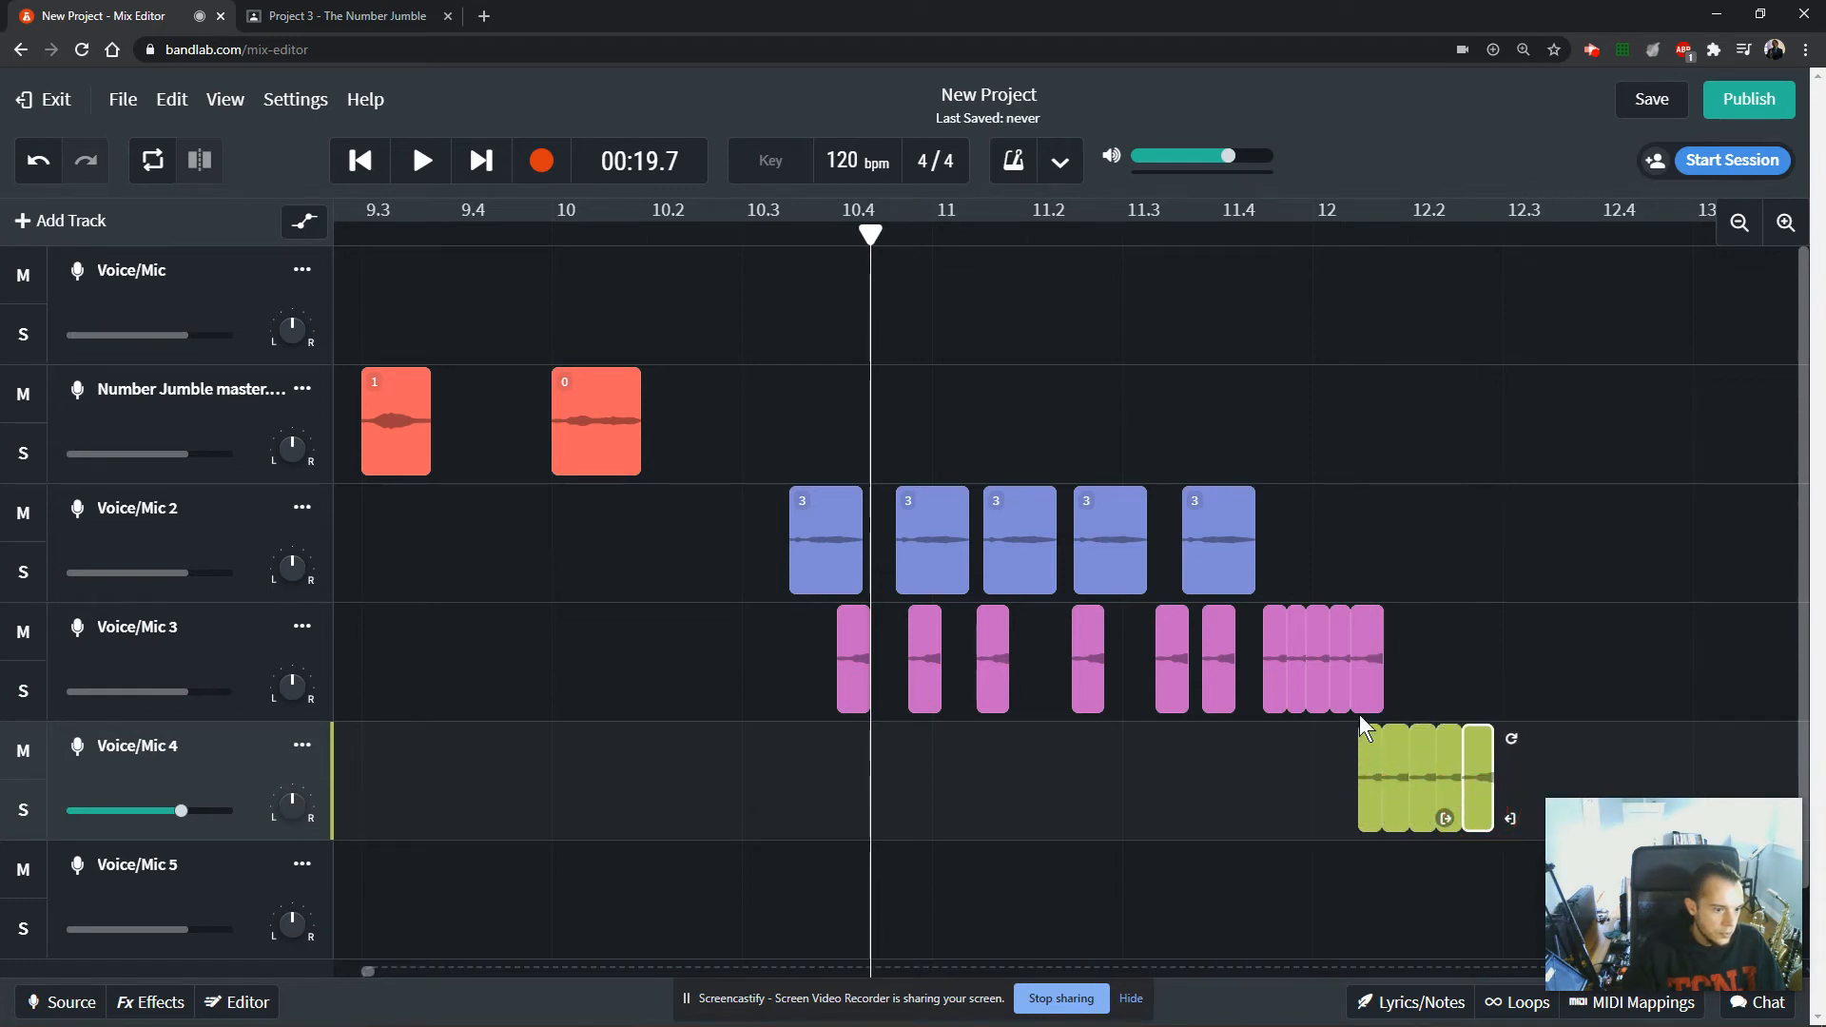
pyautogui.moveTo(1369, 692); pyautogui.dragTo(1458, 701)
pyautogui.moveTo(1460, 700); pyautogui.dragTo(1495, 700)
# Select all five clips on Voice/Mic 4 and shift them together slightly earlier.
pyautogui.click(1441, 756)
pyautogui.click(1475, 782)
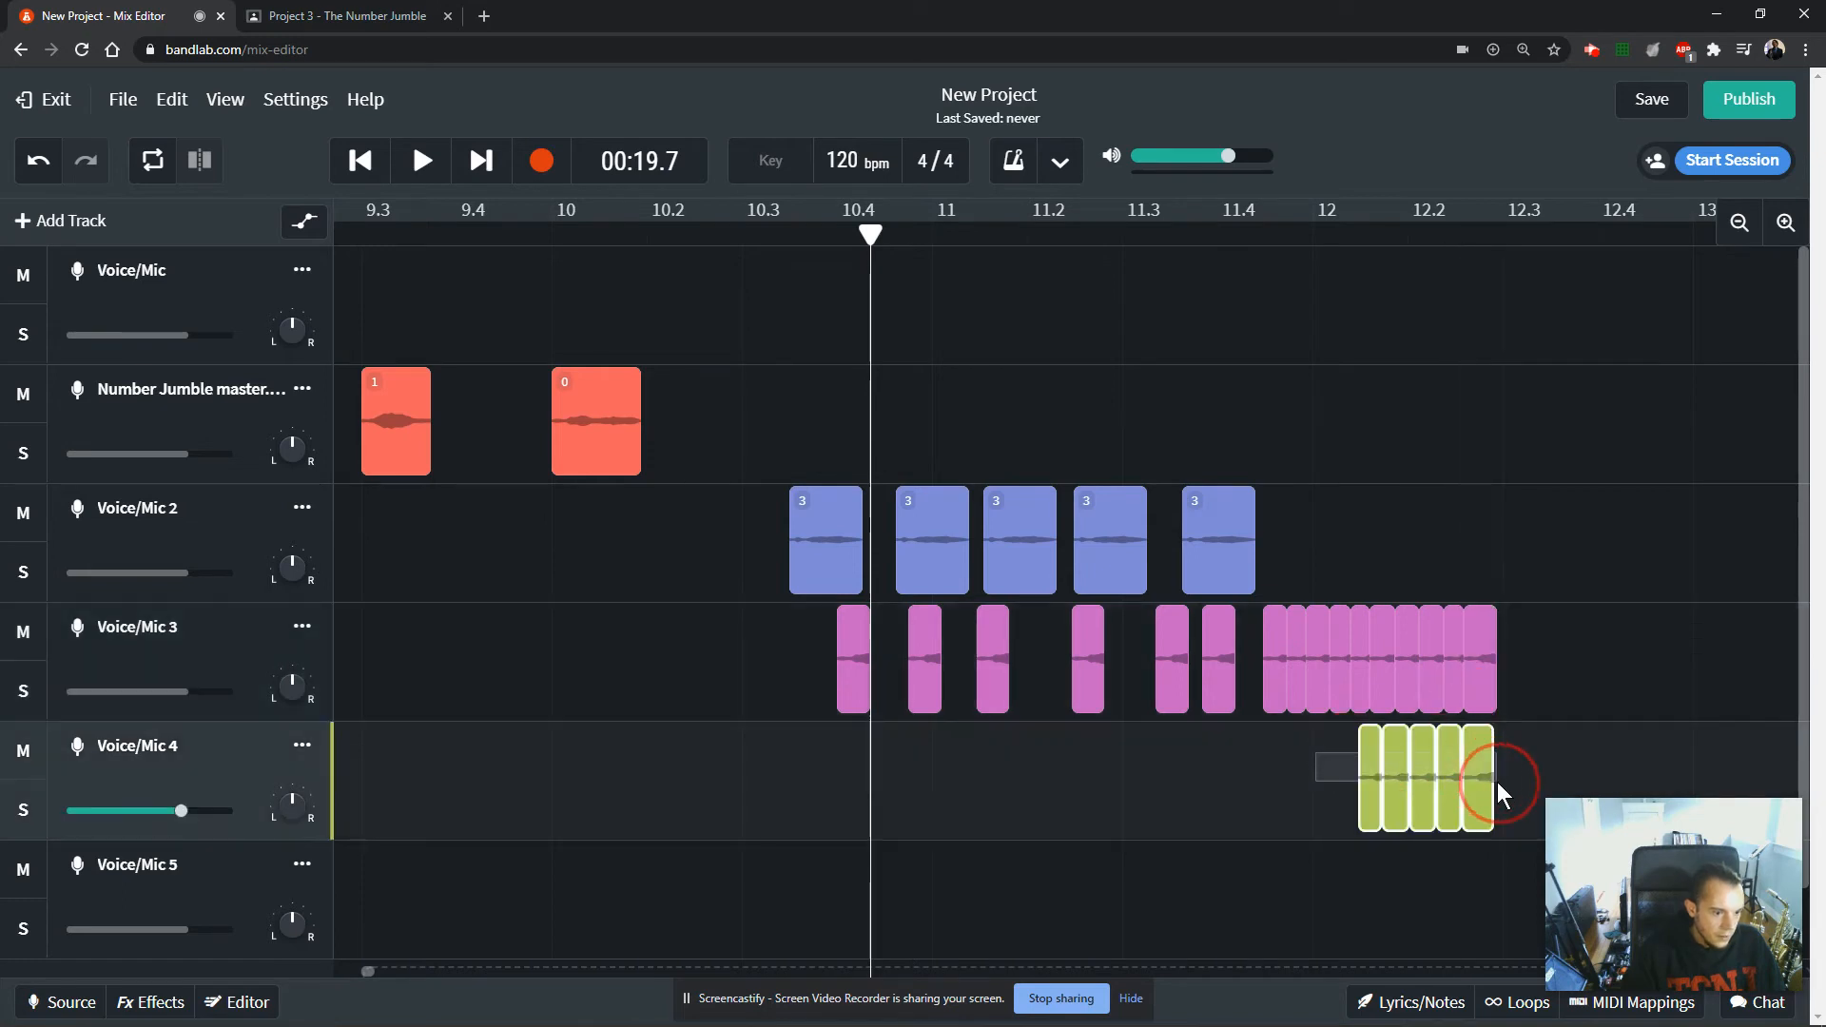
pyautogui.moveTo(1475, 784); pyautogui.dragTo(1469, 790)
# Play back the layered clips from about position 10.3.
pyautogui.click(1257, 679)
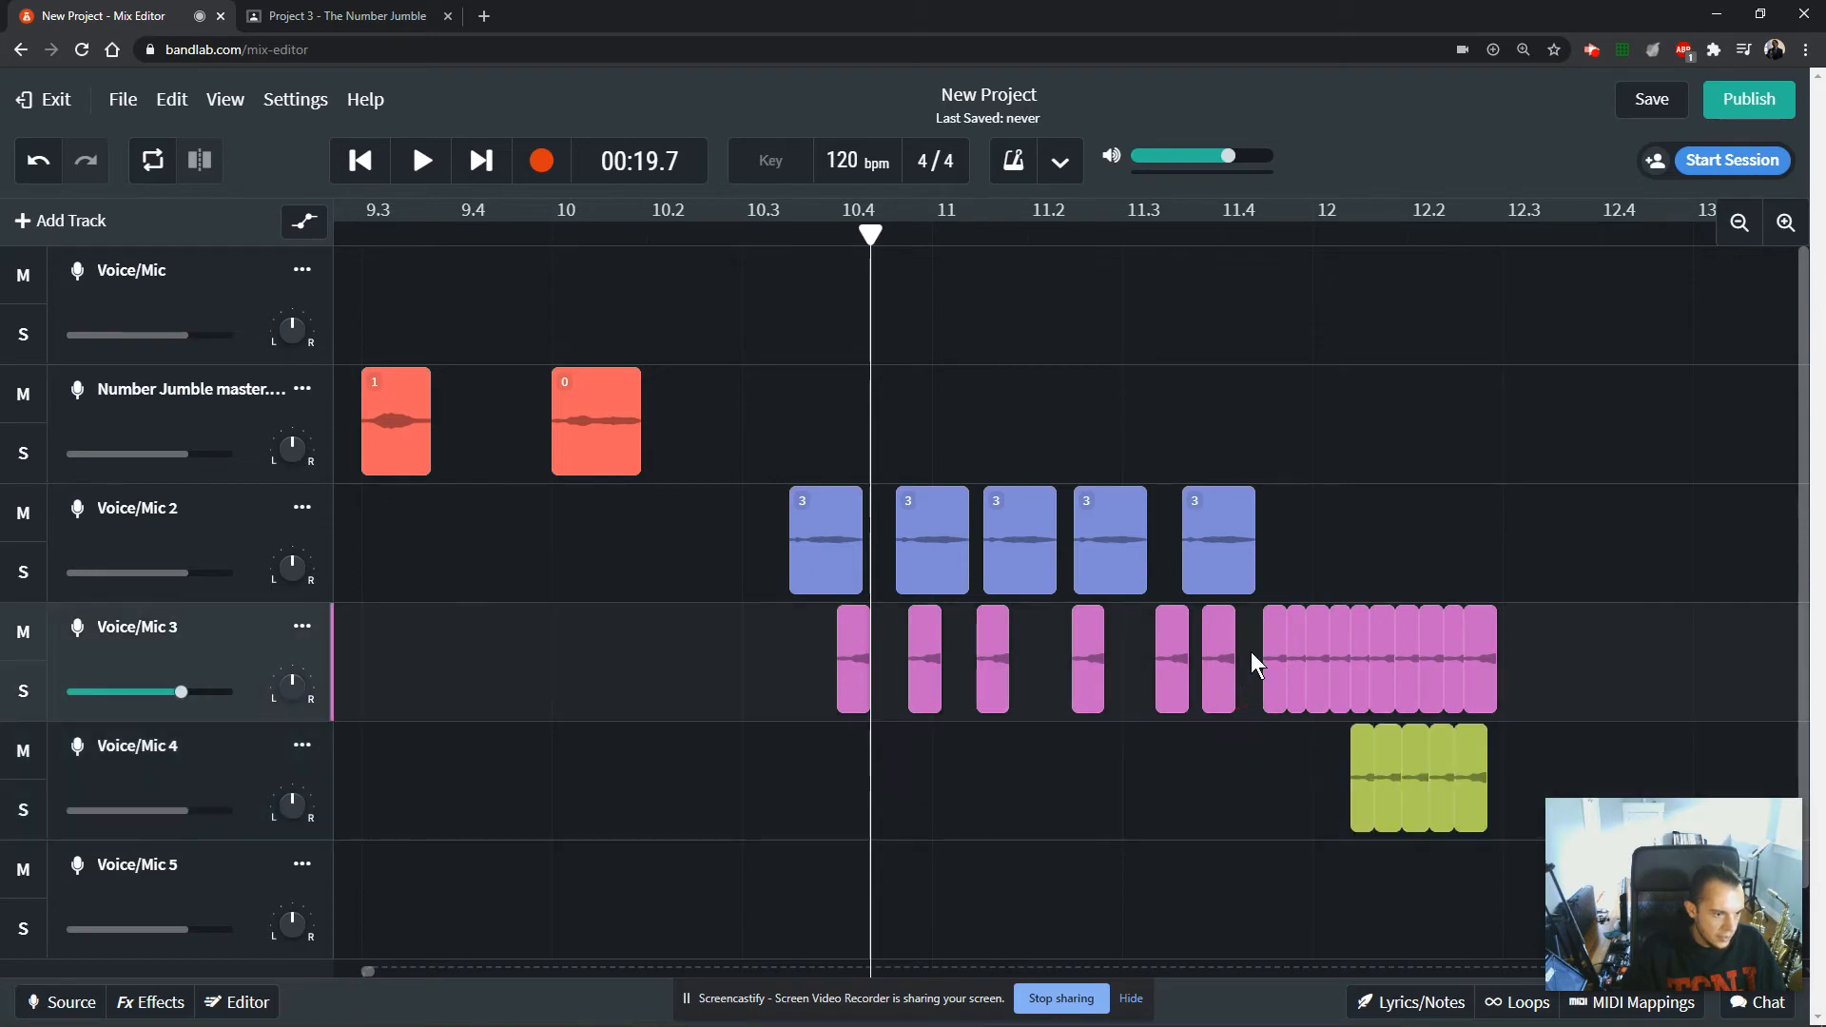
pyautogui.click(1244, 237)
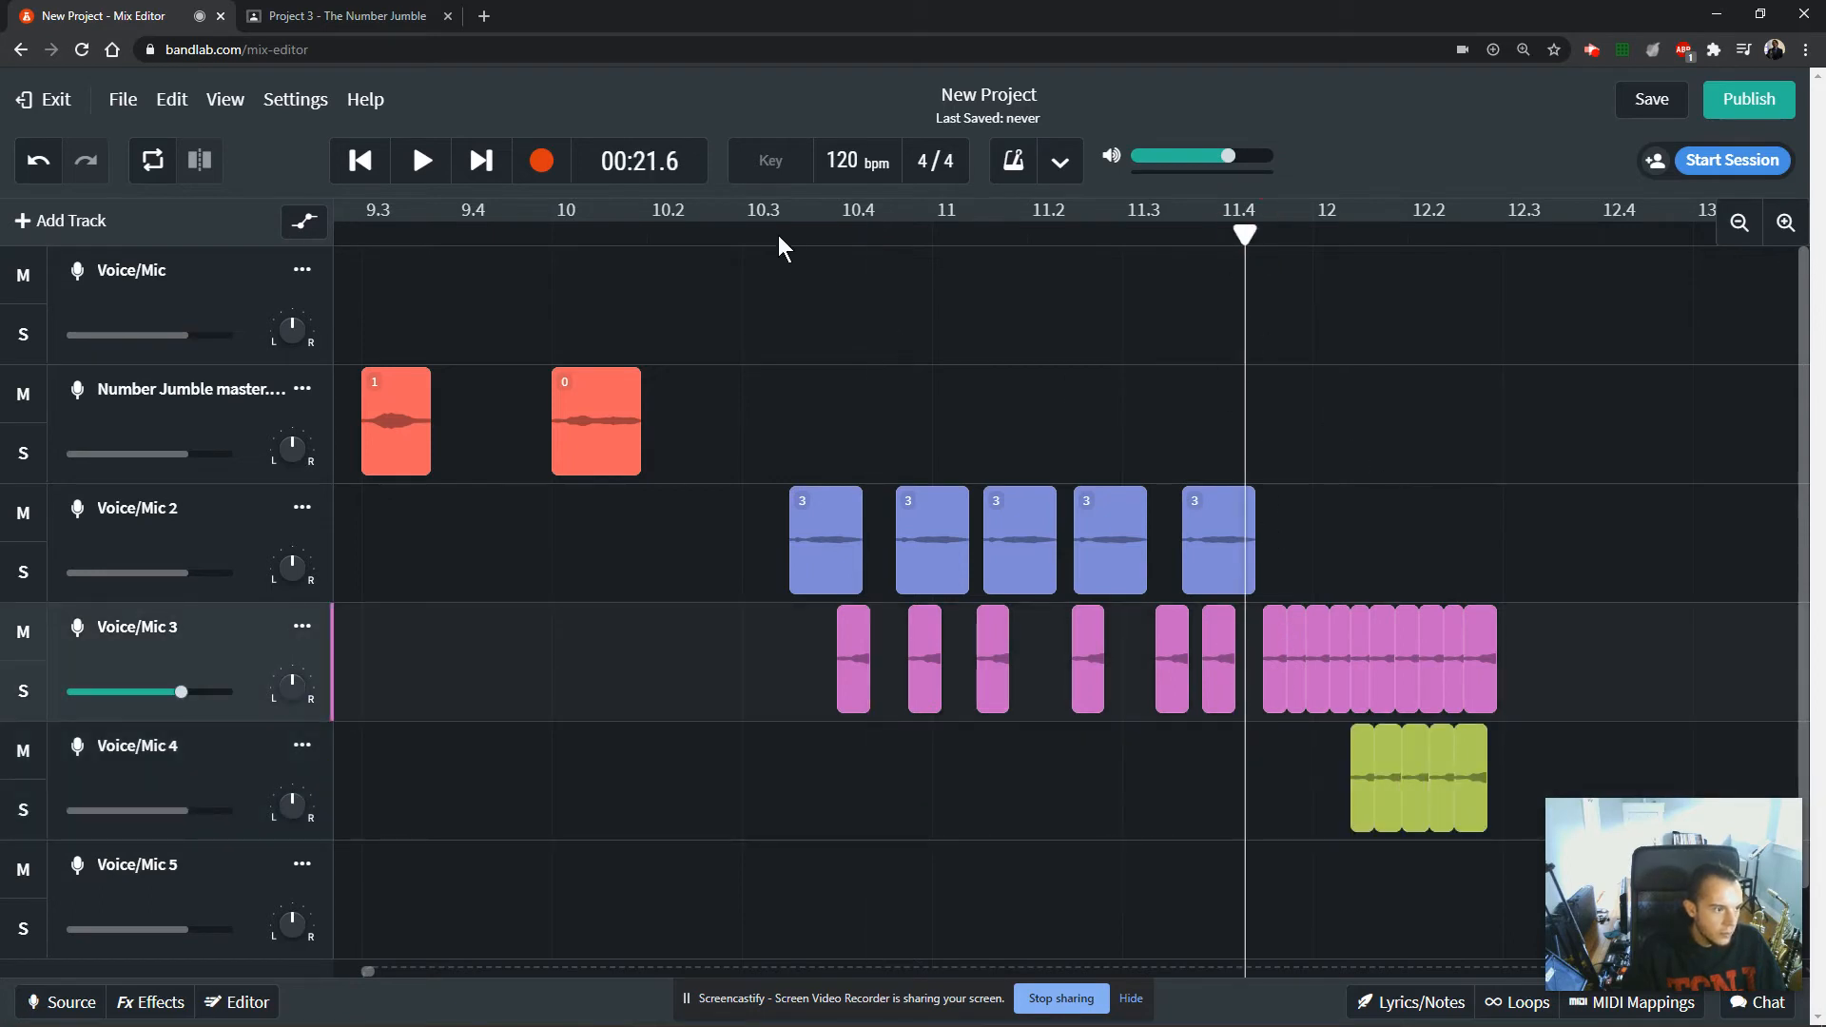
pyautogui.click(749, 237)
pyautogui.press('space')
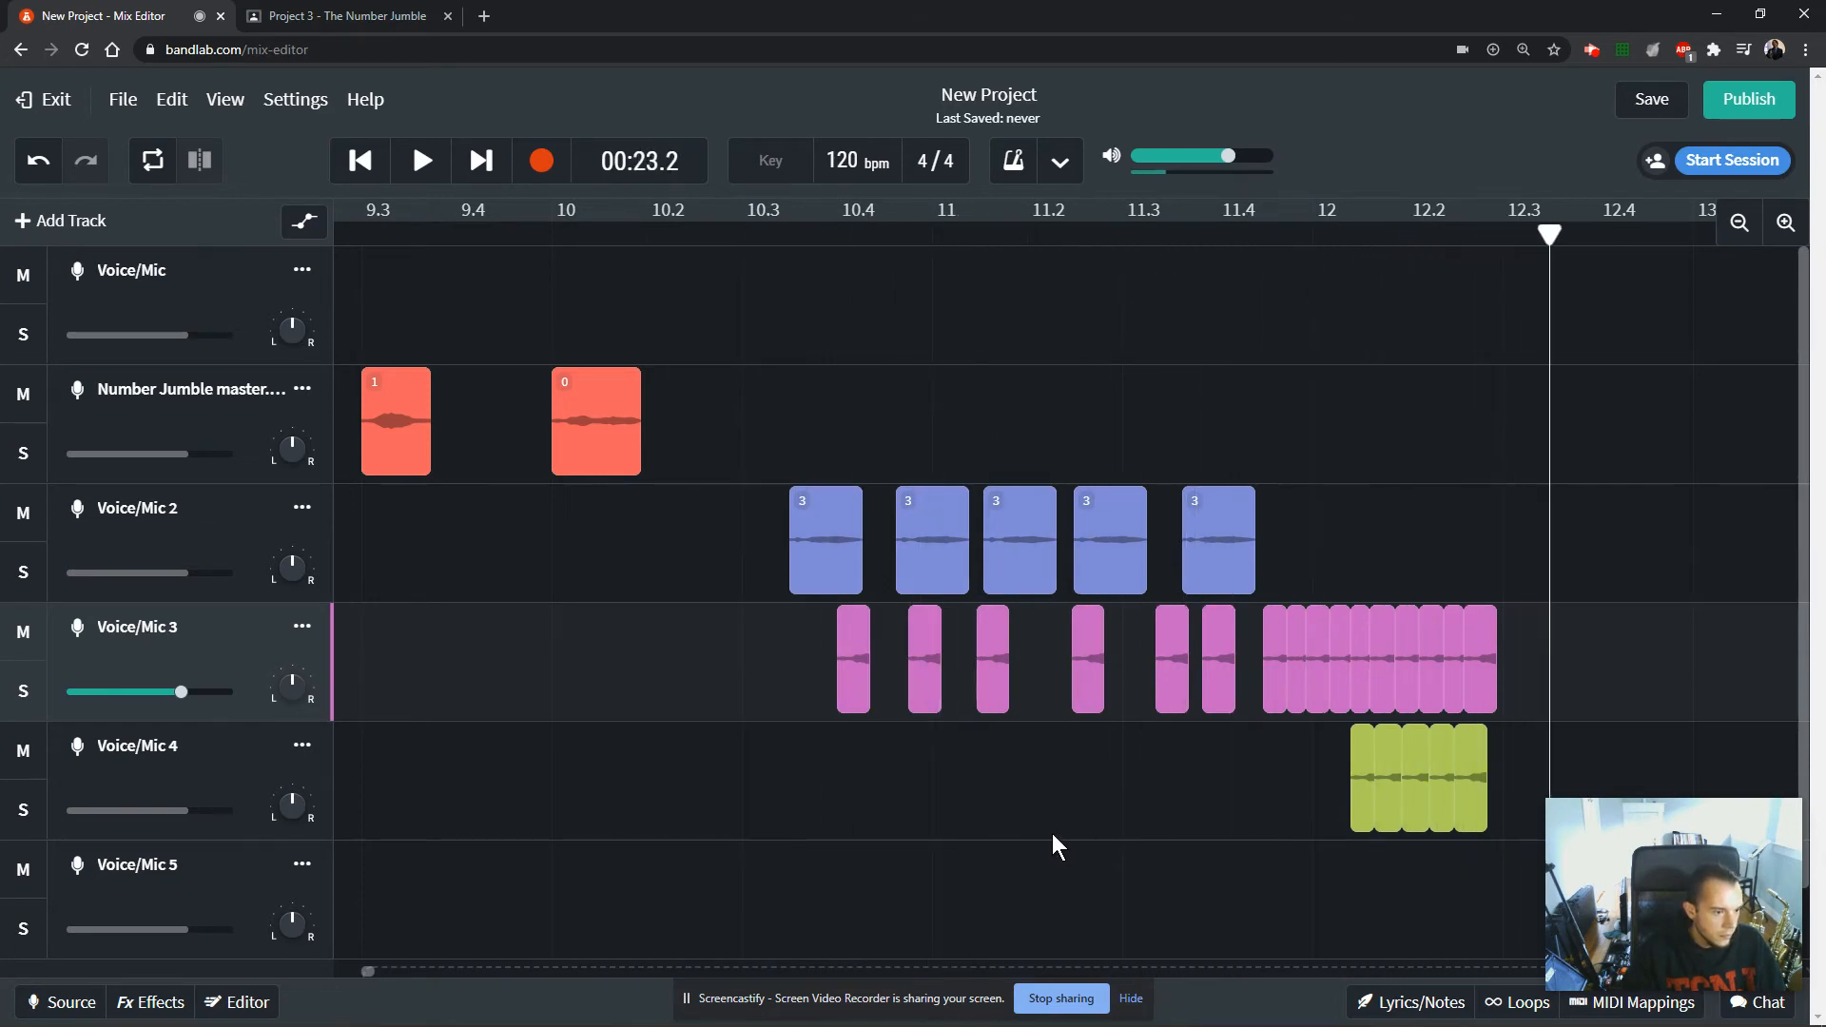
pyautogui.press('space')
# Copy clip 0 from the Number Jumble master track onto Voice/Mic 2 at about 12.3, shorten it and audition it.
pyautogui.moveTo(590, 432); pyautogui.dragTo(1535, 582)
pyautogui.click(1492, 499)
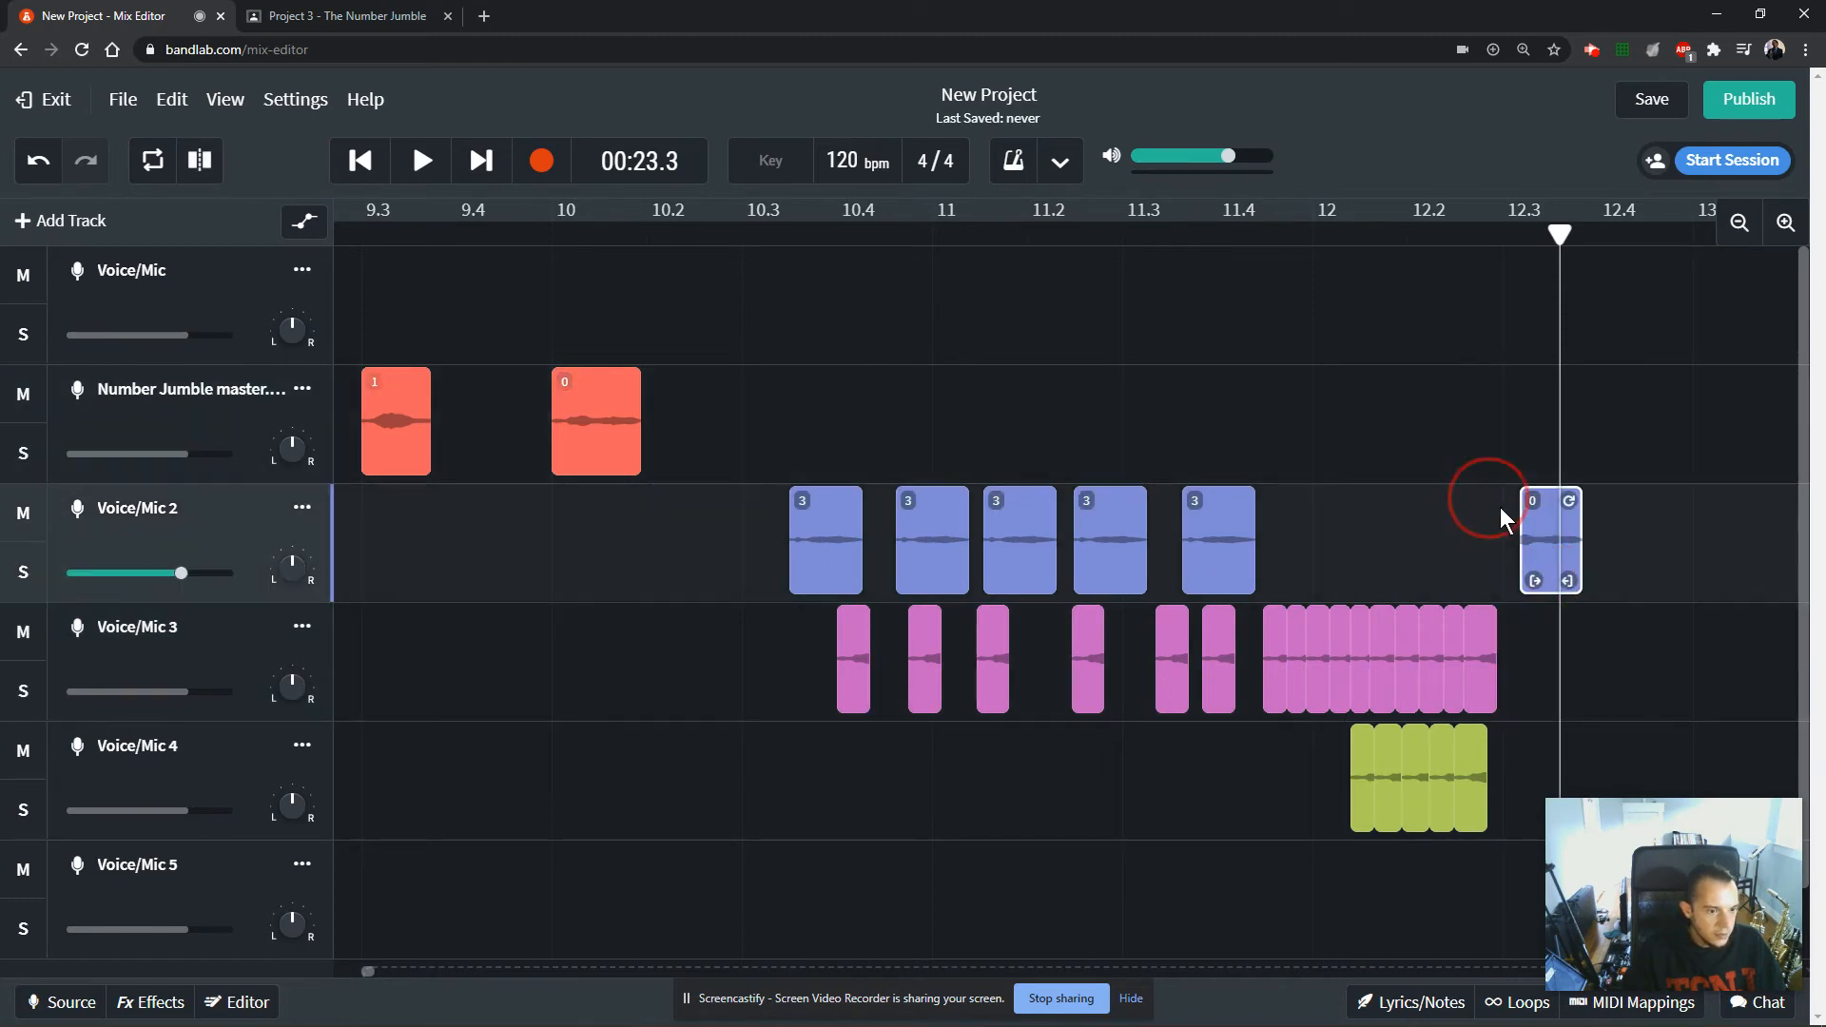
pyautogui.press('space')
pyautogui.press('space')
pyautogui.click(1491, 476)
# Play the section from about 12.3 again to check the shortened 0 clip.
pyautogui.click(1504, 249)
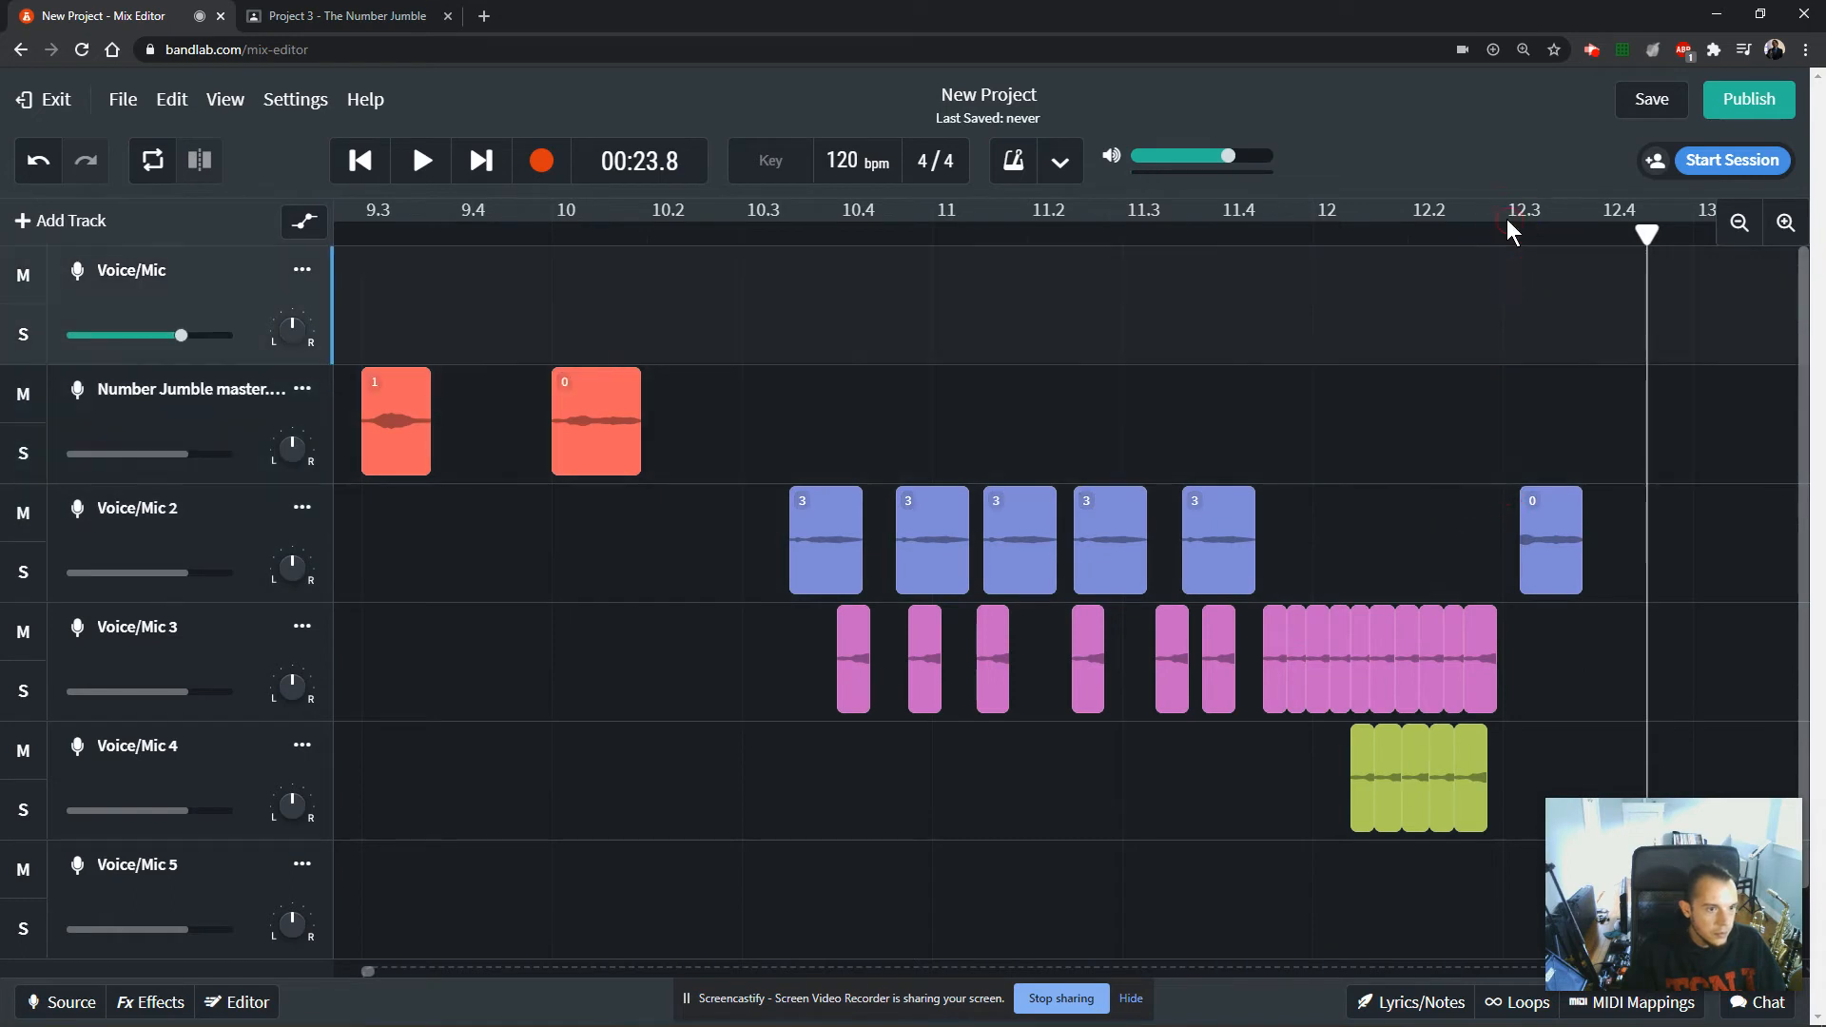
pyautogui.click(1507, 219)
pyautogui.click(1497, 238)
pyautogui.press('space')
pyautogui.press('space')
pyautogui.click(1237, 217)
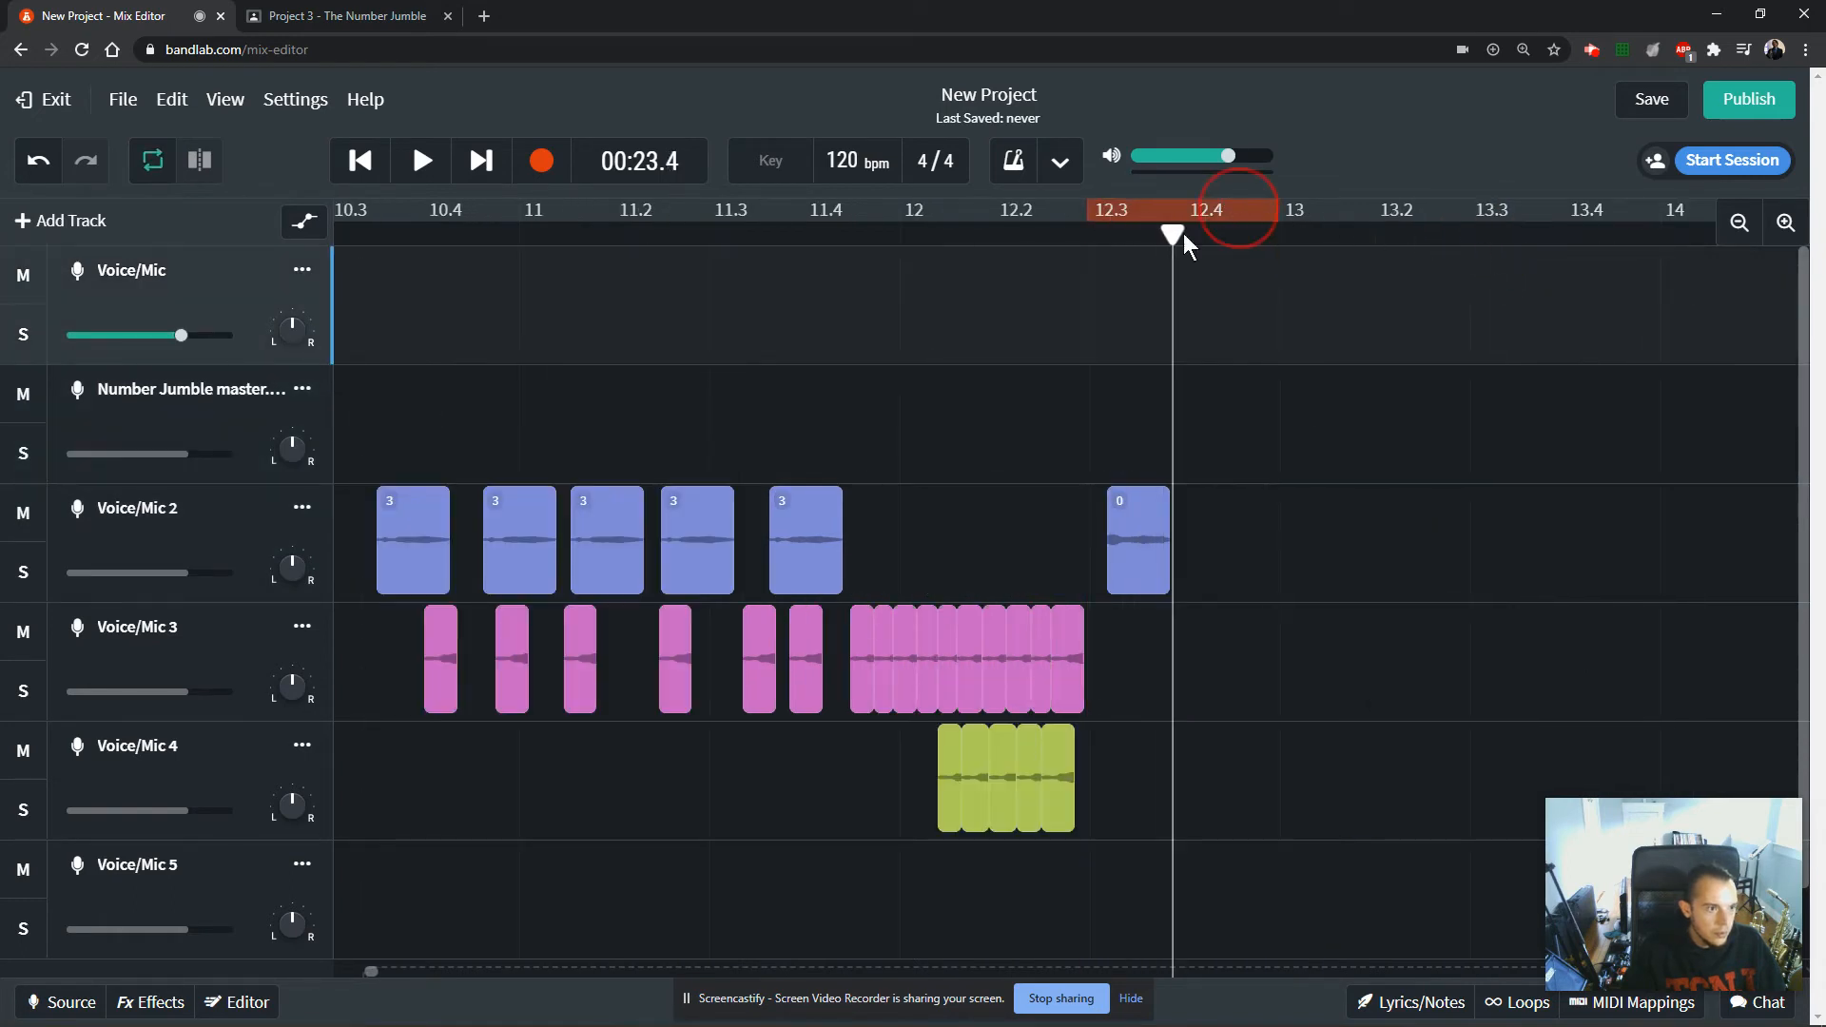
# Move the shortened 0 clip from Voice/Mic 2 to Voice/Mic 3 and duplicate it into a continuous run from 12.3 to about 13.3.
pyautogui.click(1107, 245)
pyautogui.moveTo(1130, 561); pyautogui.dragTo(1447, 682)
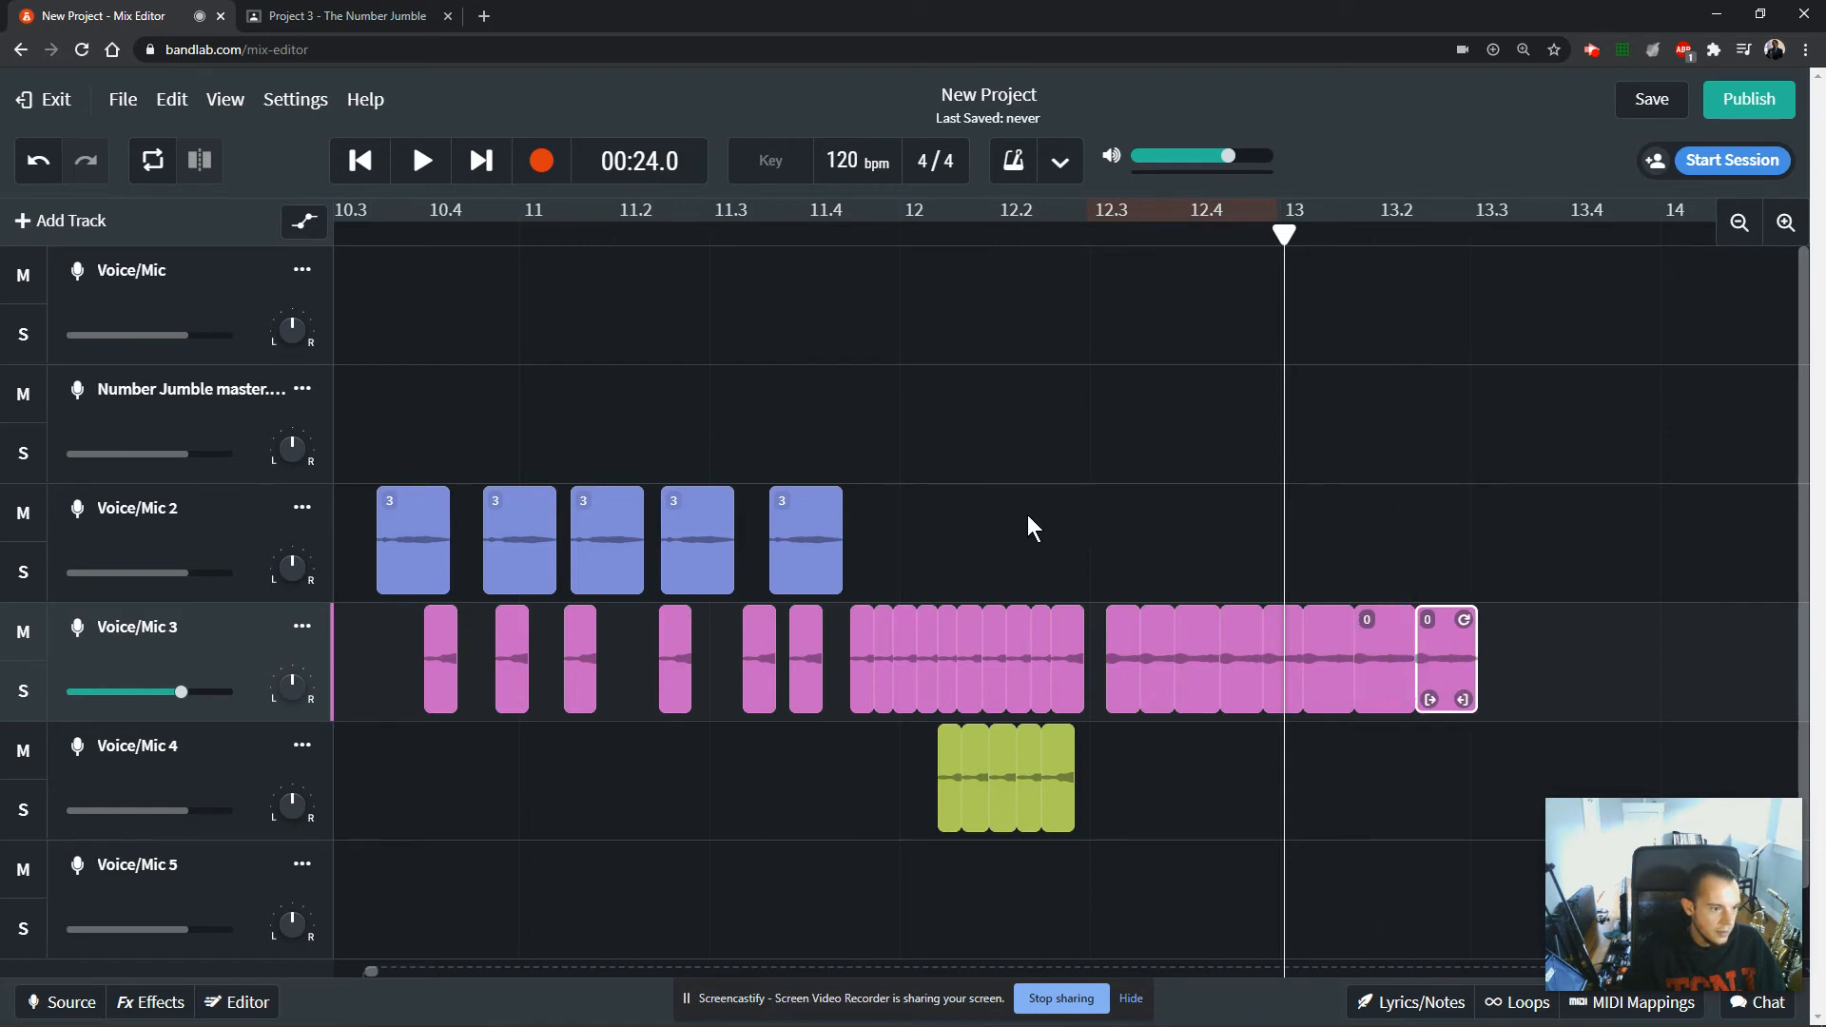
# Play back the new run of 0 clips on Voice/Mic 3 from 12.3.
pyautogui.click(1076, 485)
pyautogui.click(1089, 237)
pyautogui.press('space')
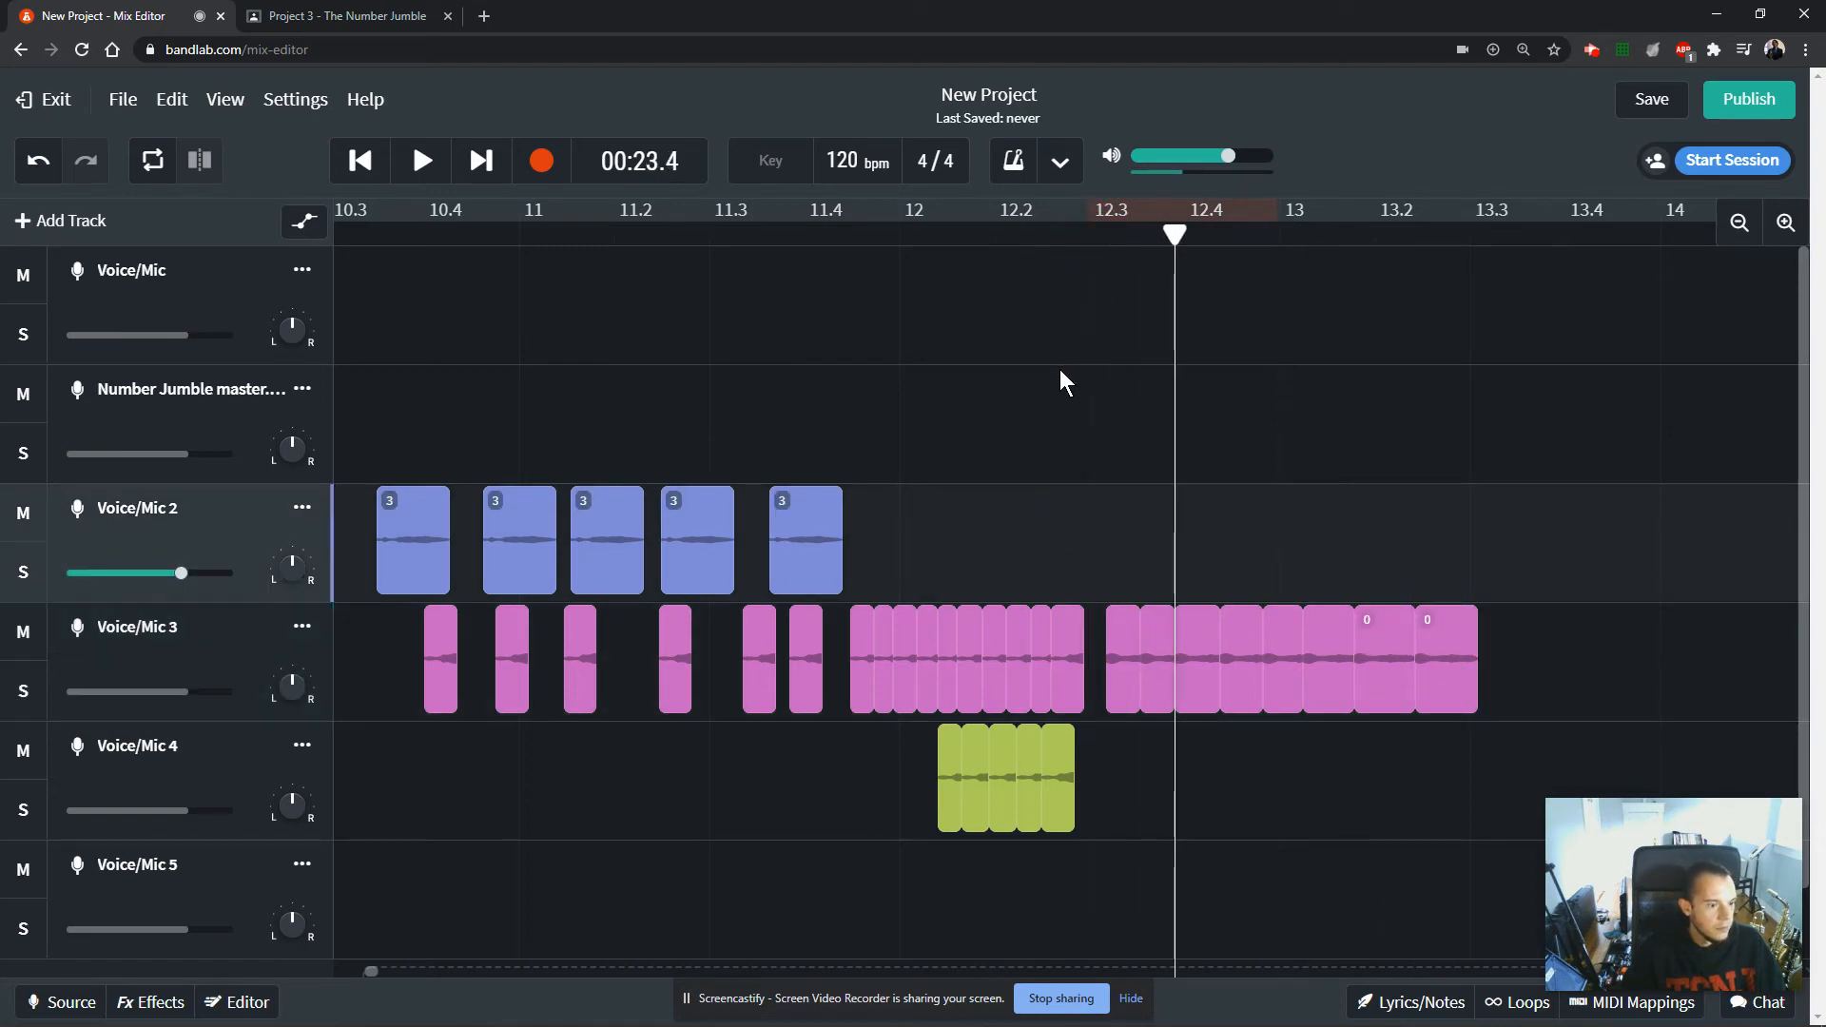
pyautogui.press('space')
# Move the last 0 clip on Voice/Mic 3 slightly later so a short gap separates it from the run.
pyautogui.scroll(-1, 945, 591)
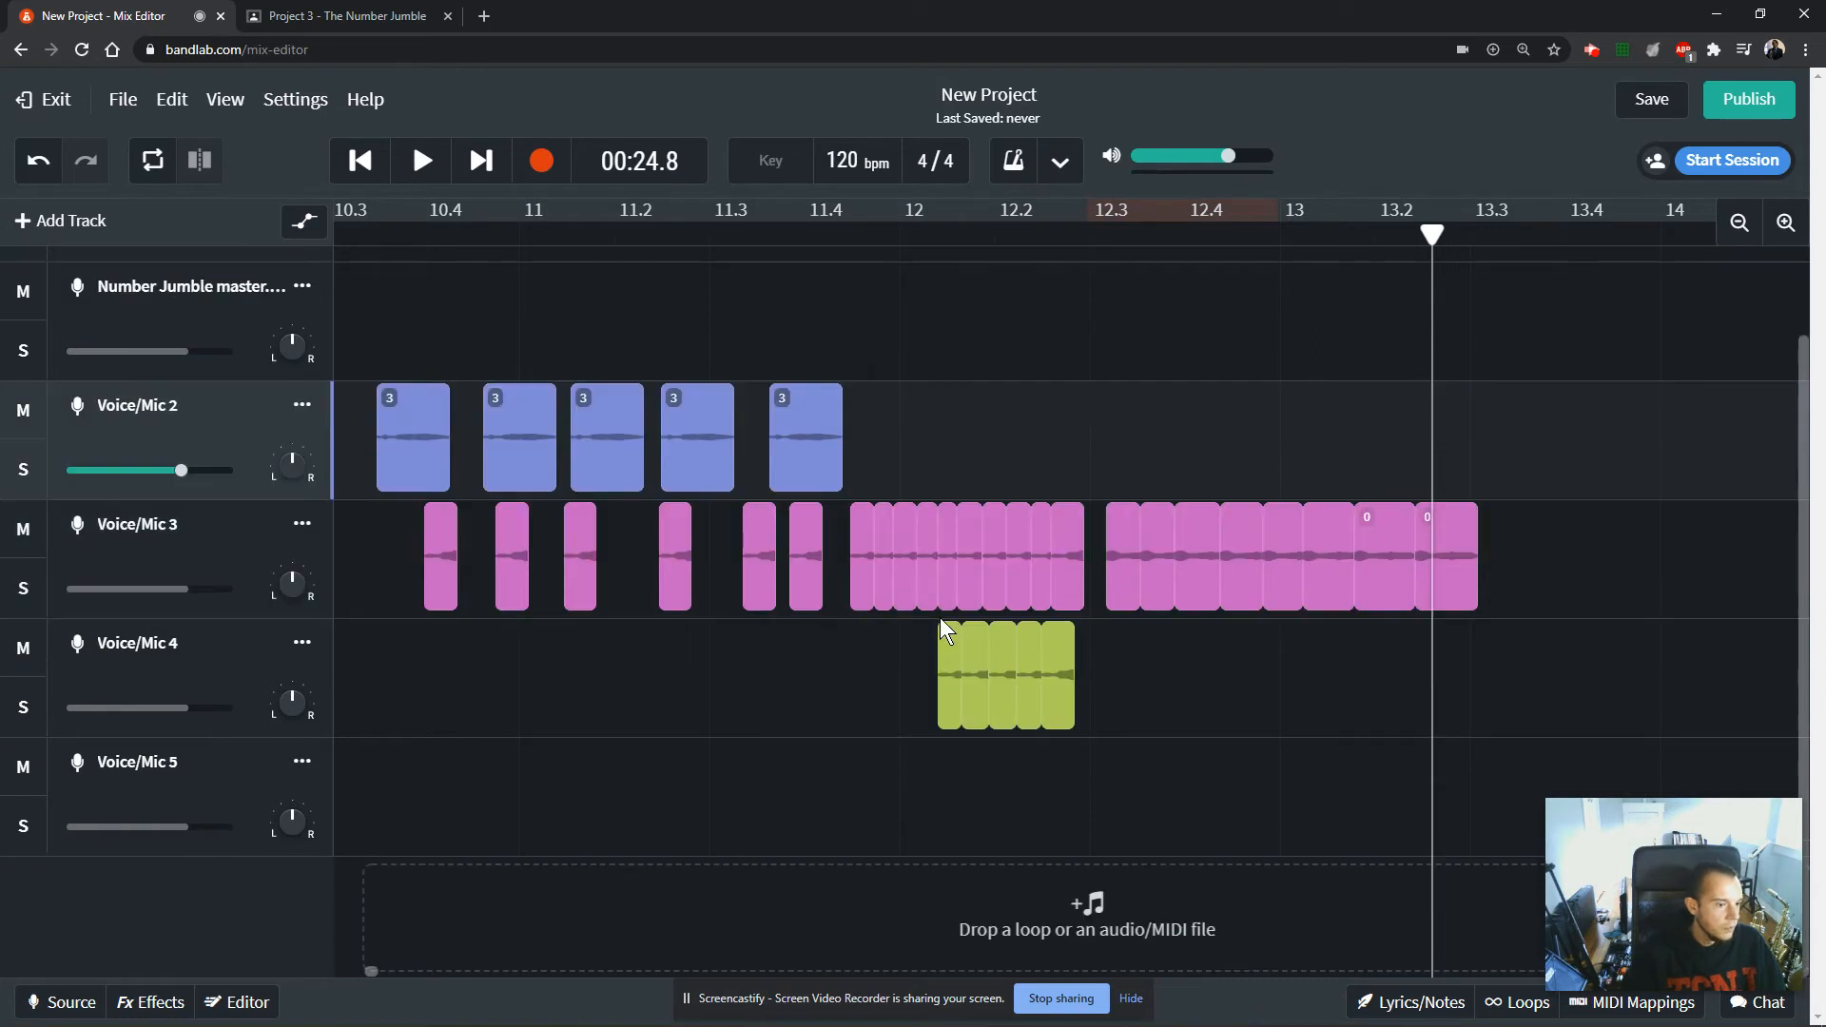
pyautogui.scroll(1, 398, 482)
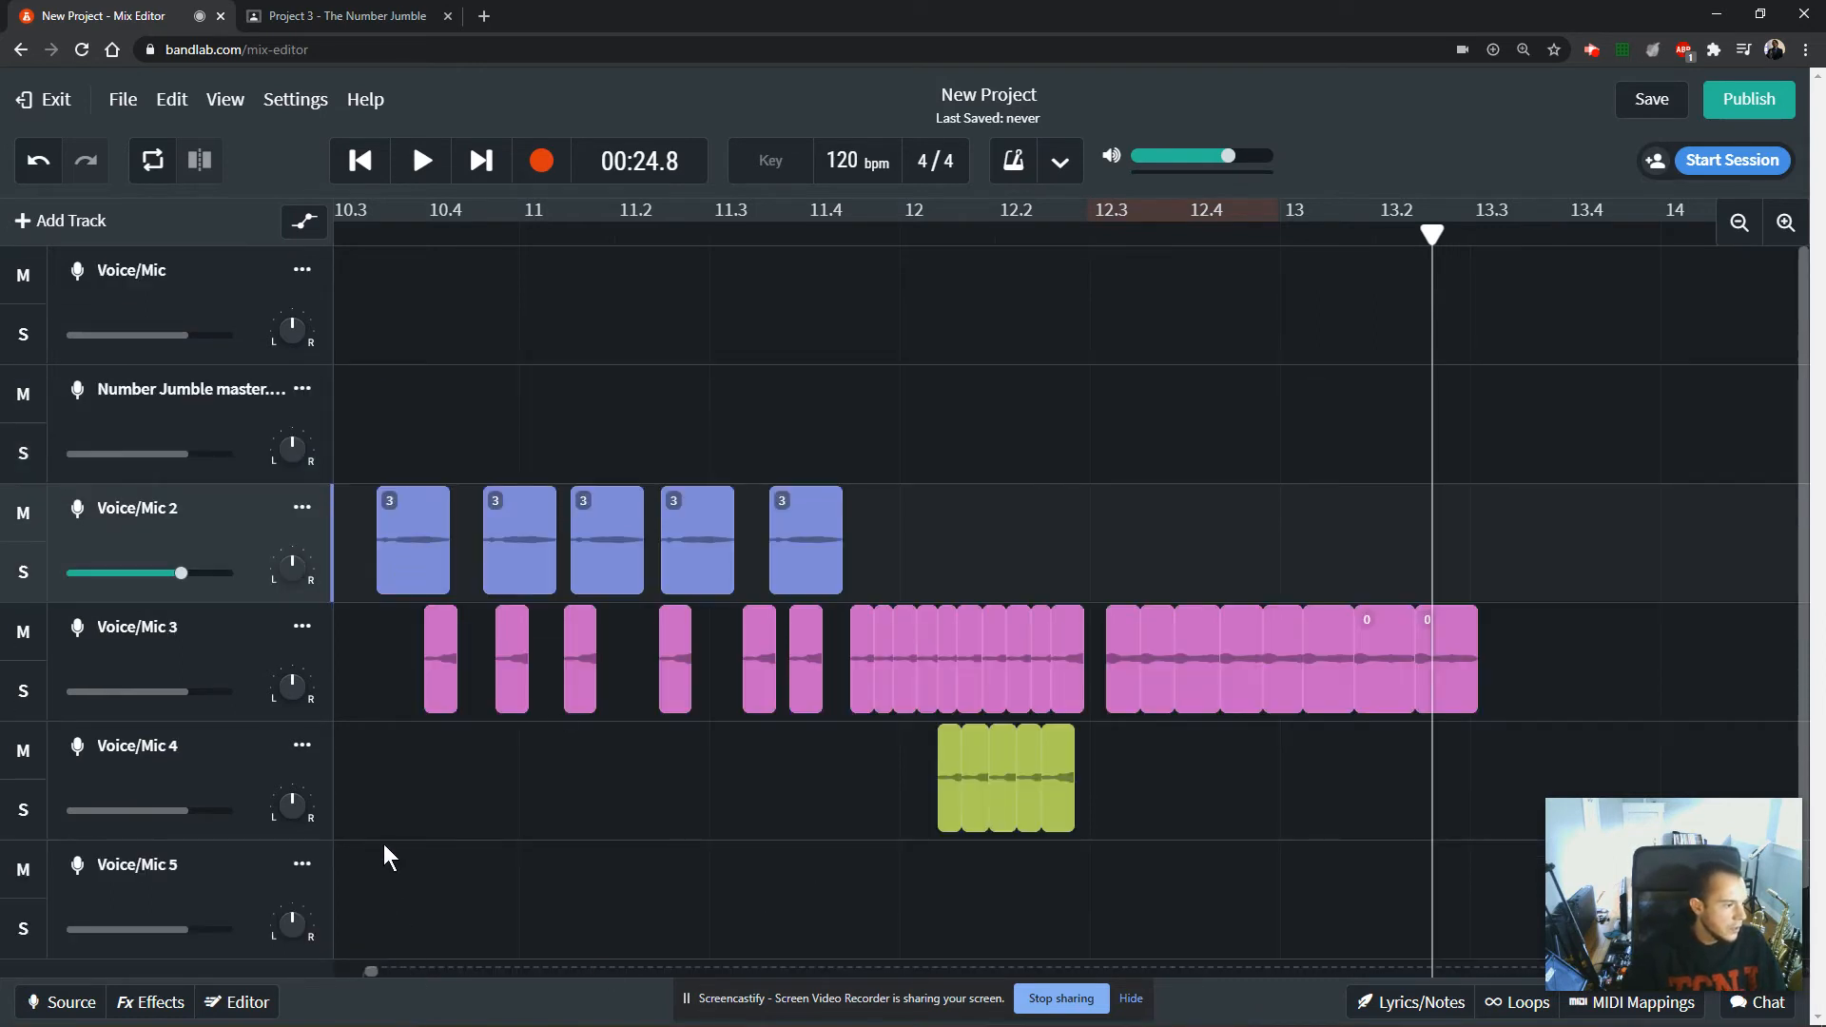
pyautogui.scroll(-1, 385, 844)
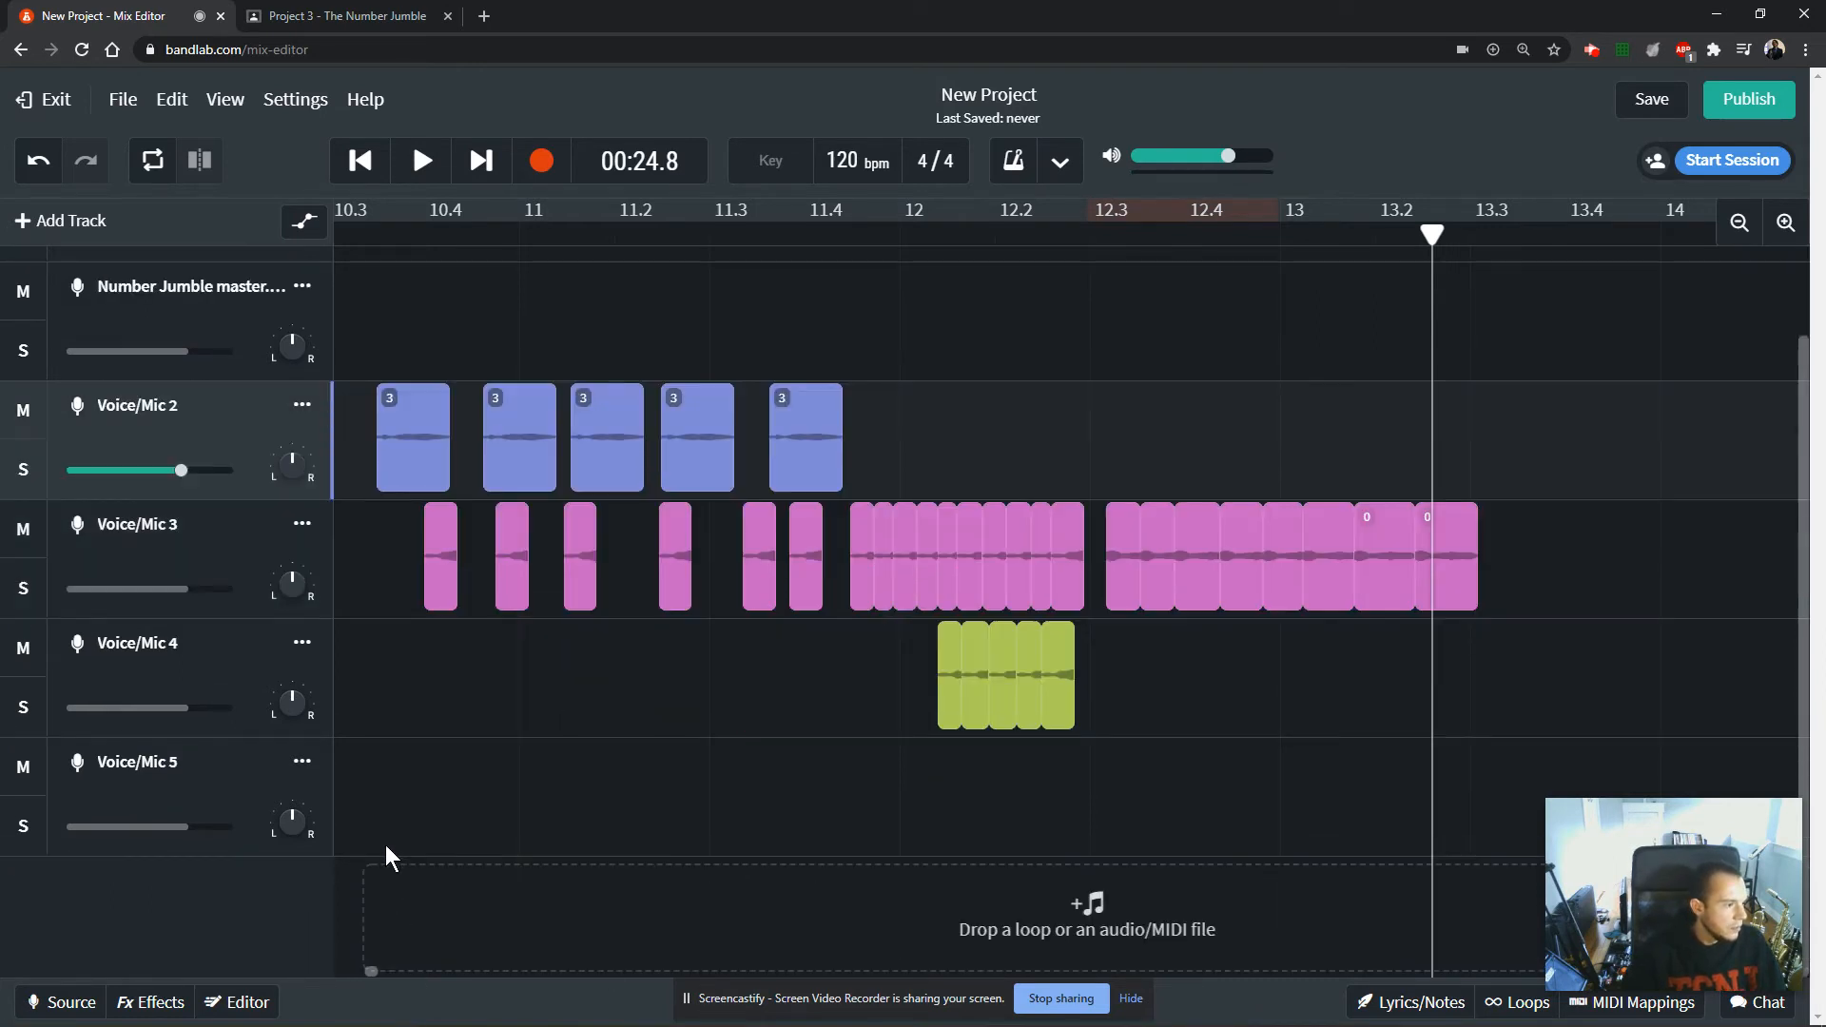
pyautogui.click(1450, 575)
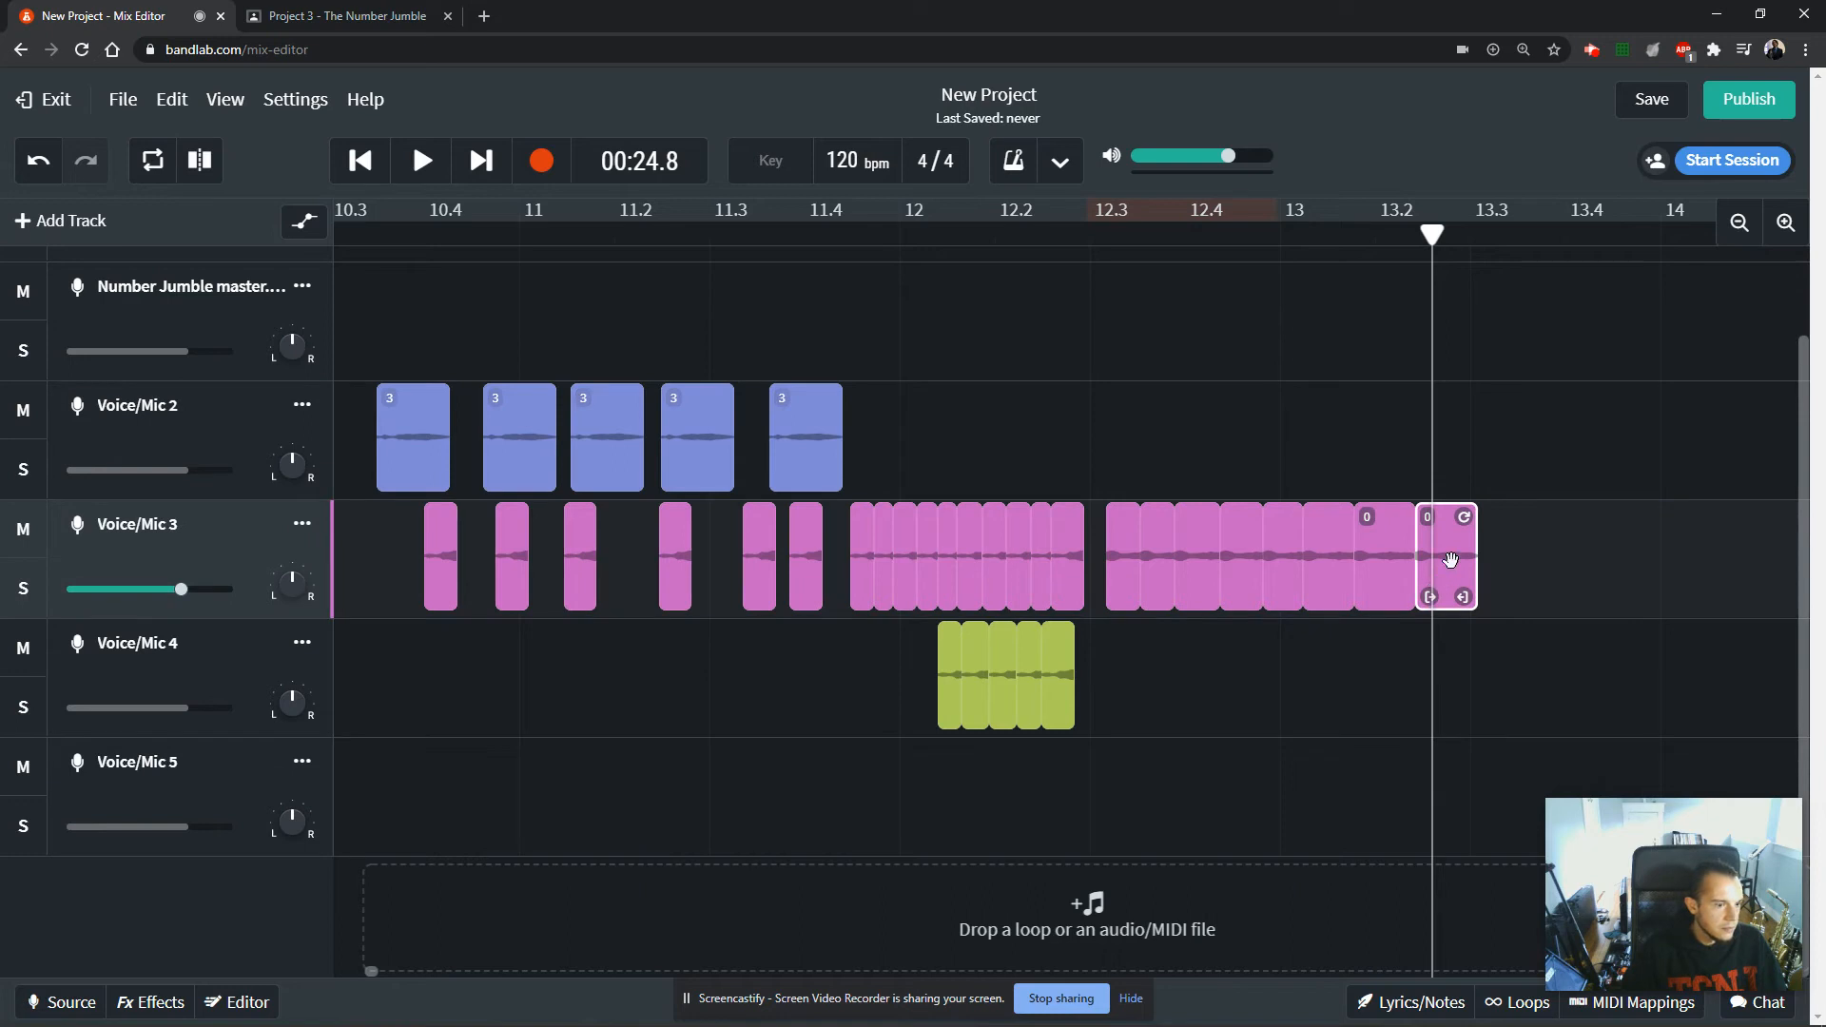
pyautogui.moveTo(1450, 582); pyautogui.dragTo(1481, 582)
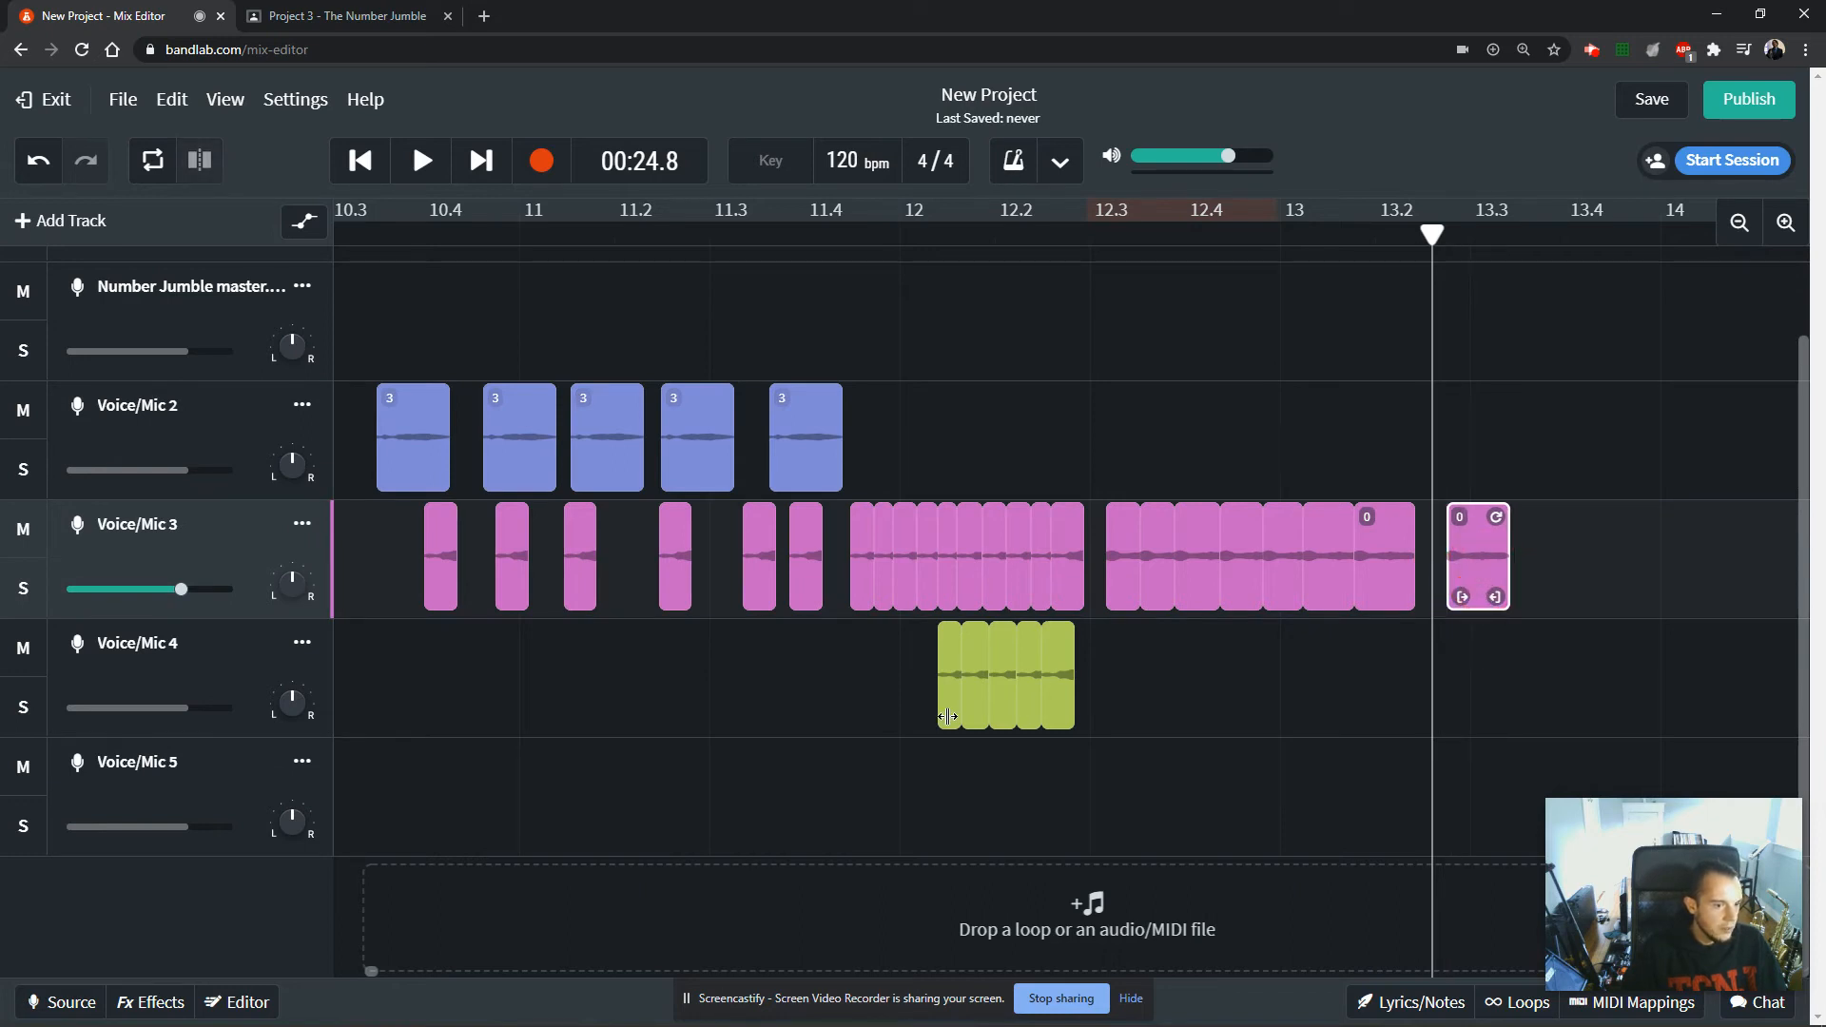
# Reverse the separated last clip on Voice/Mic 3 and play it back.
pyautogui.click(237, 1003)
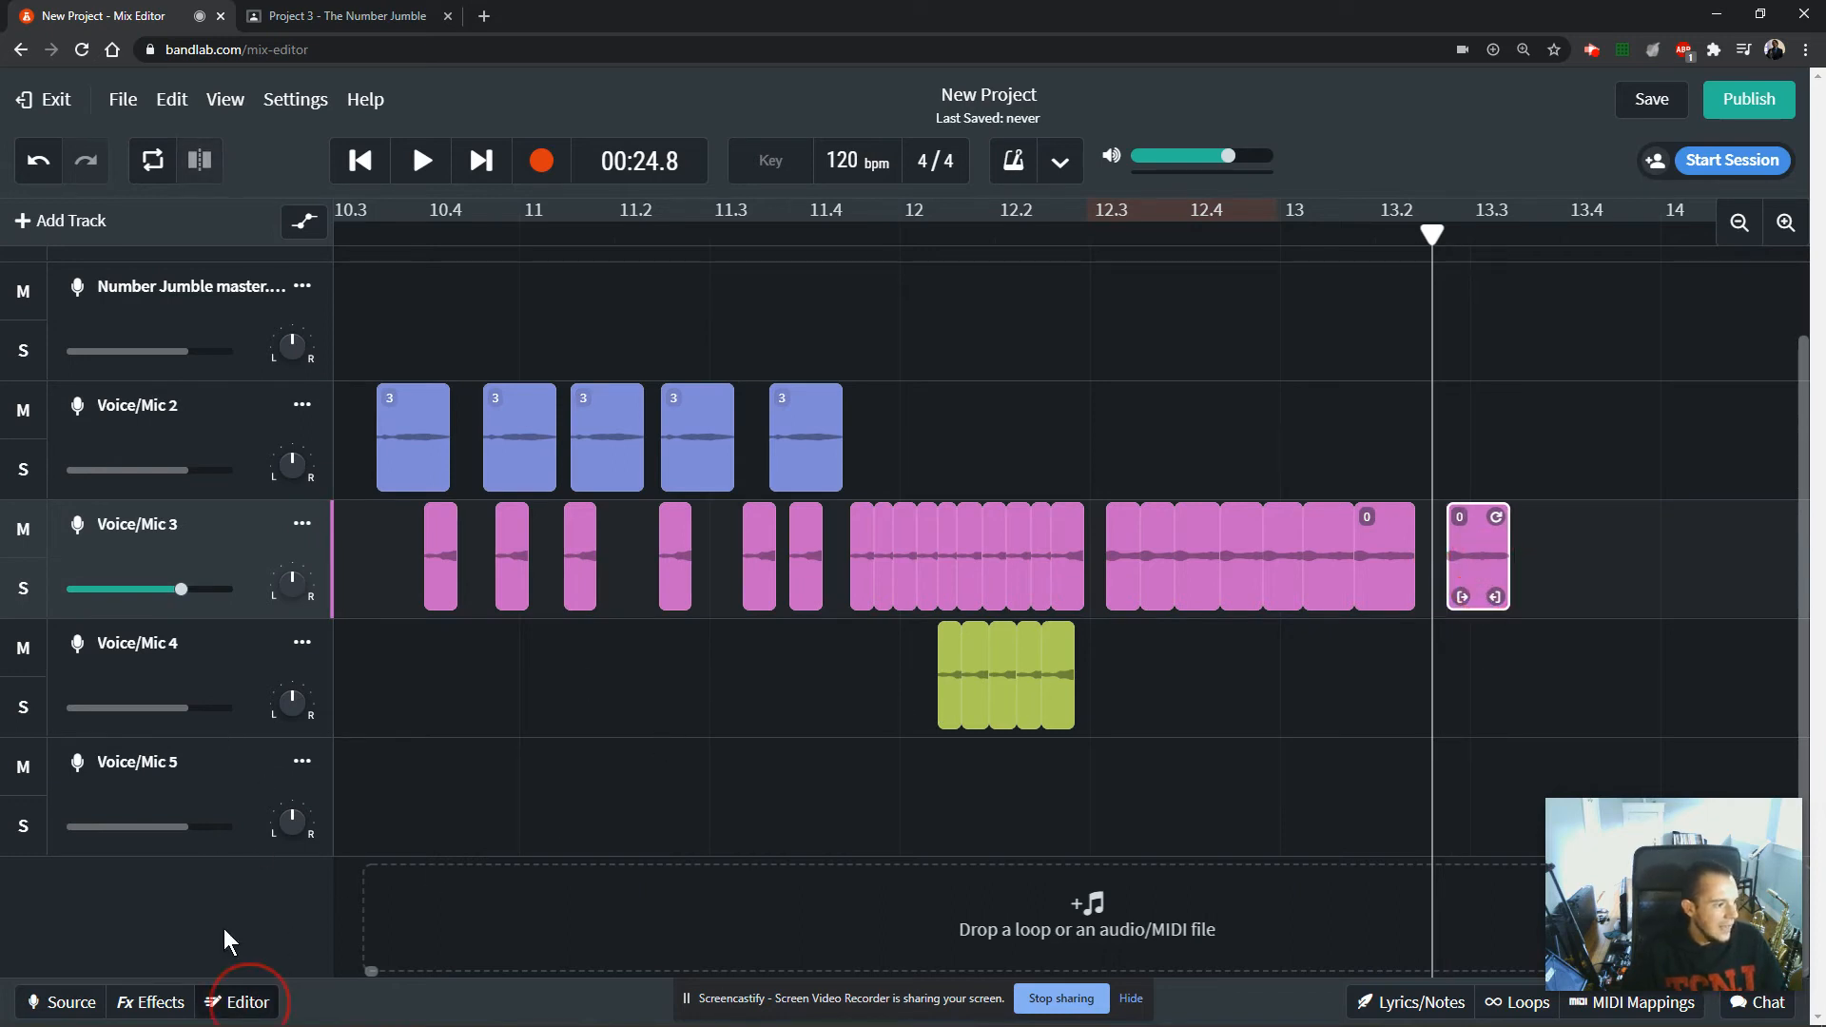
pyautogui.click(152, 887)
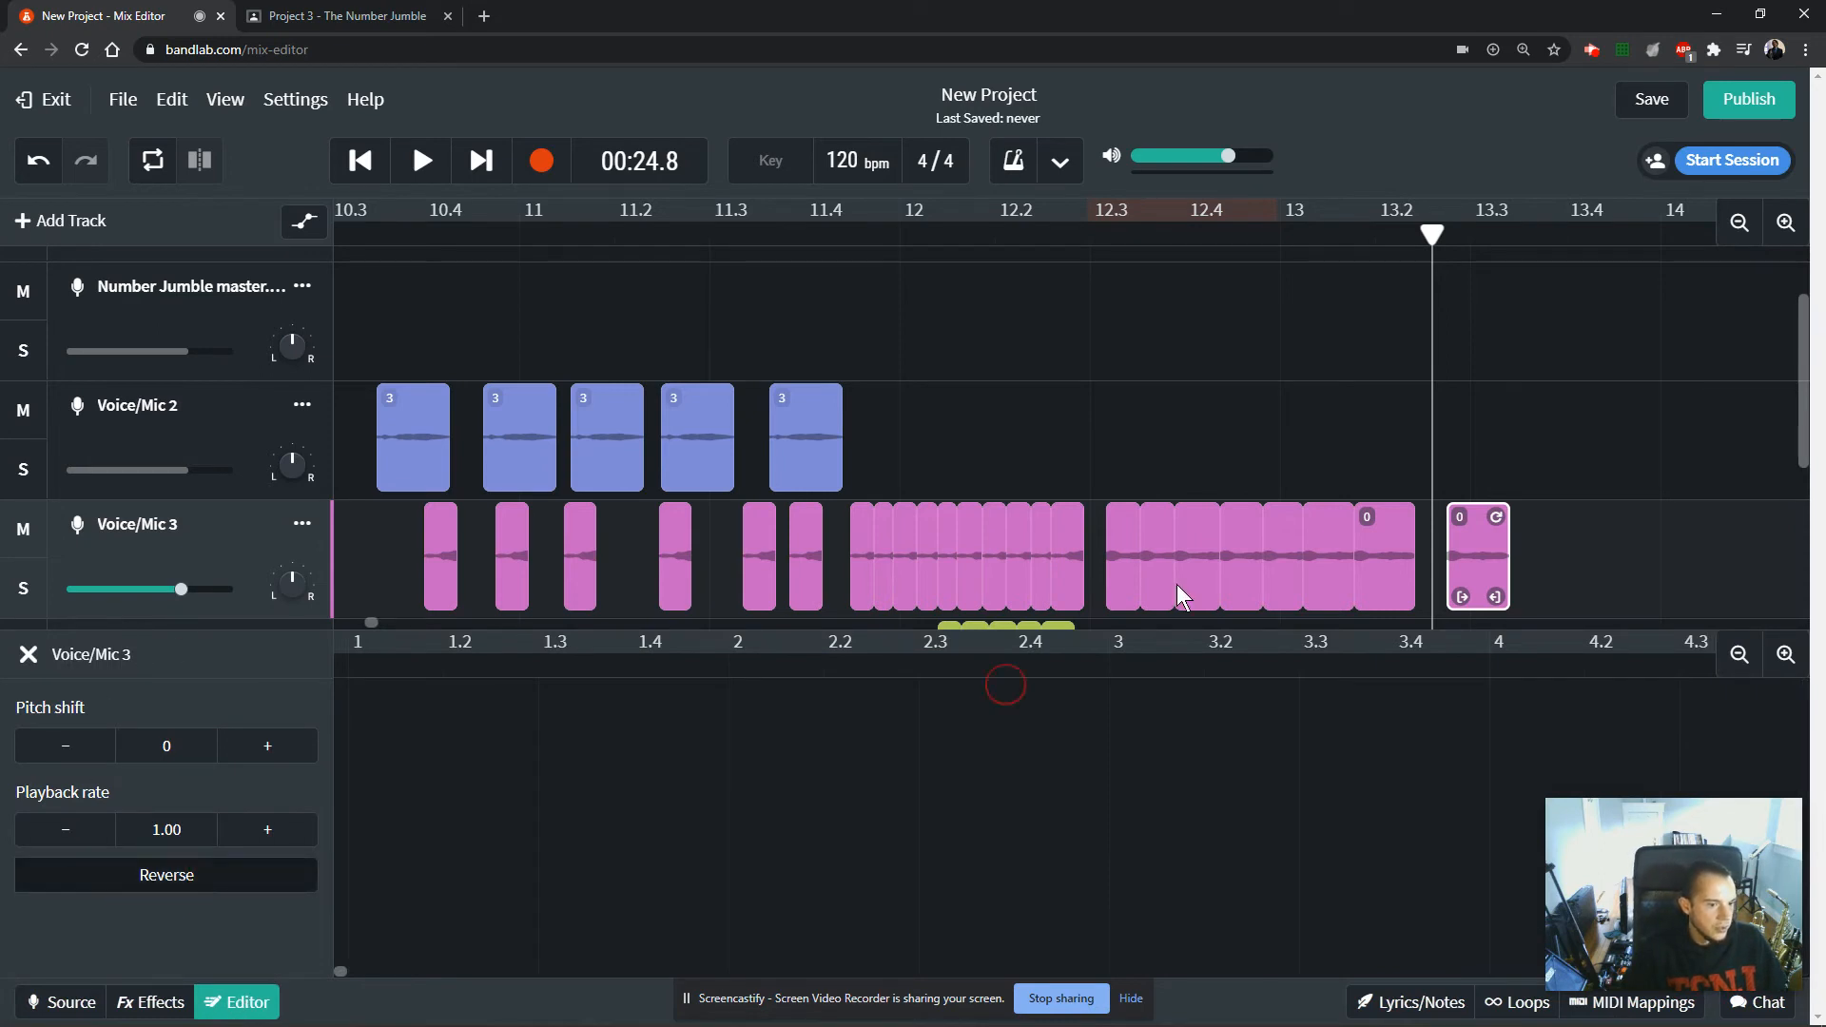
pyautogui.press('space')
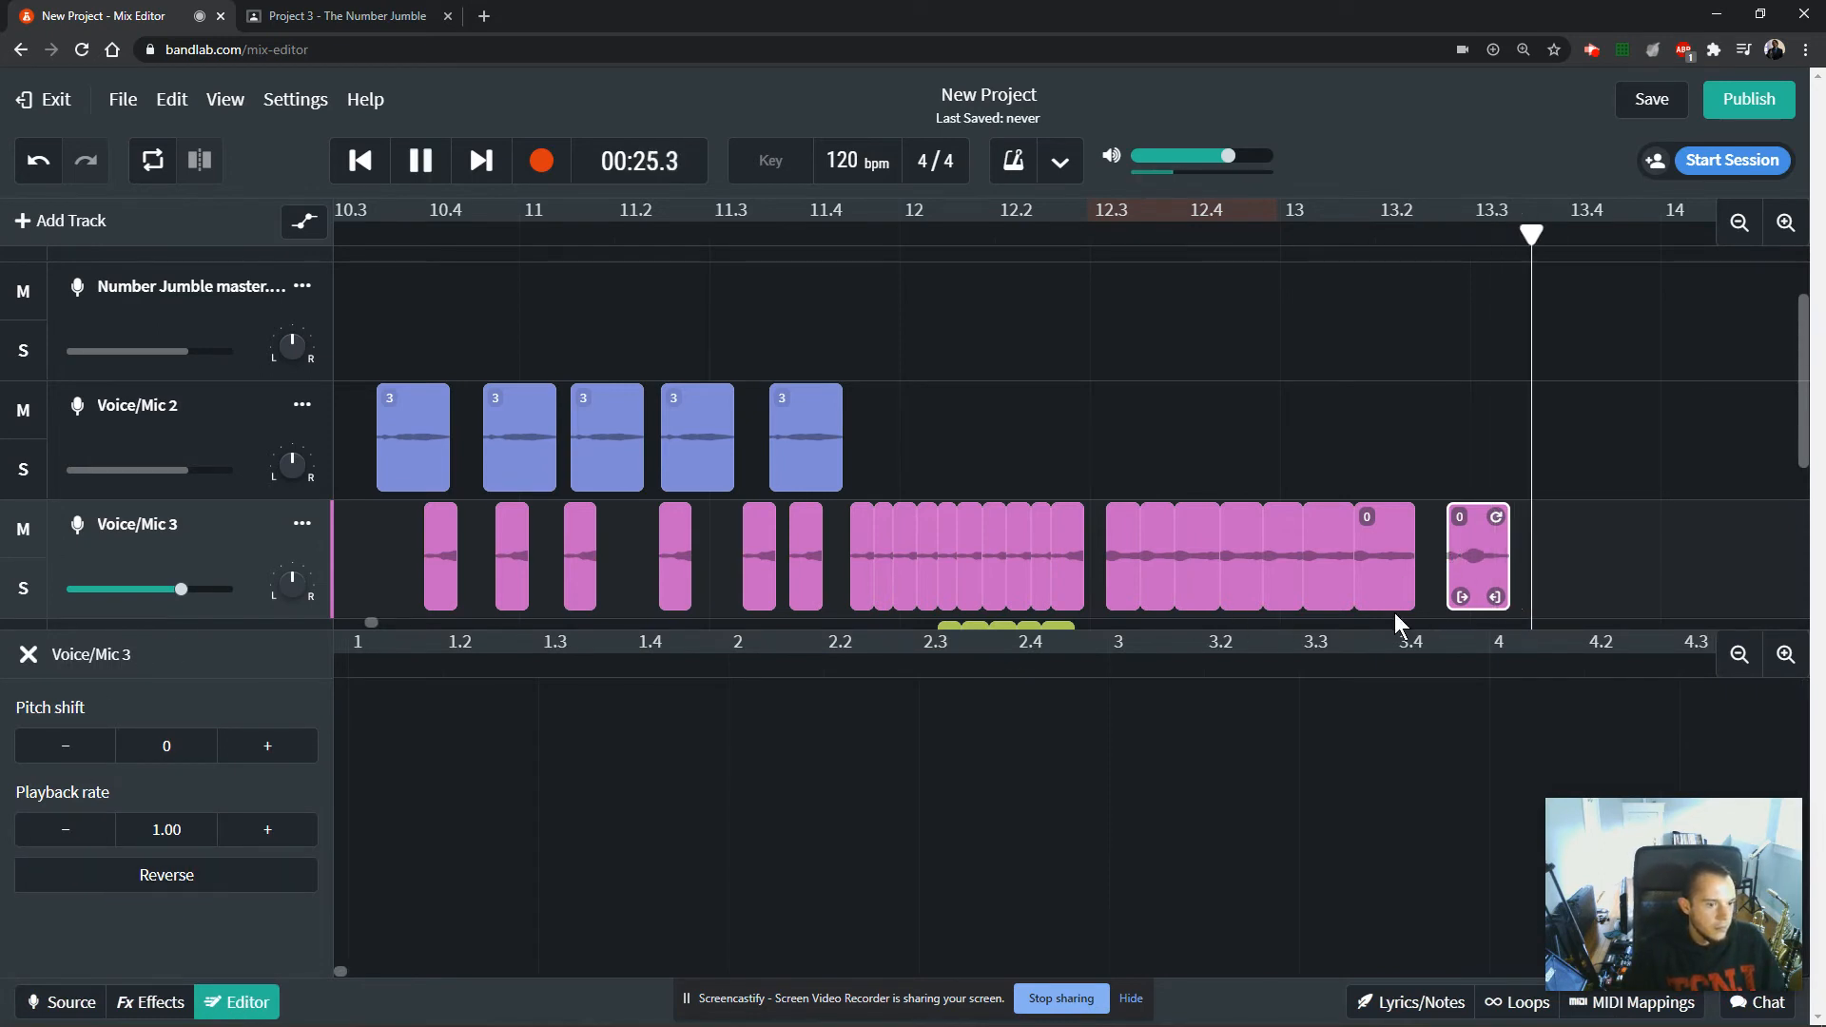
pyautogui.click(1418, 521)
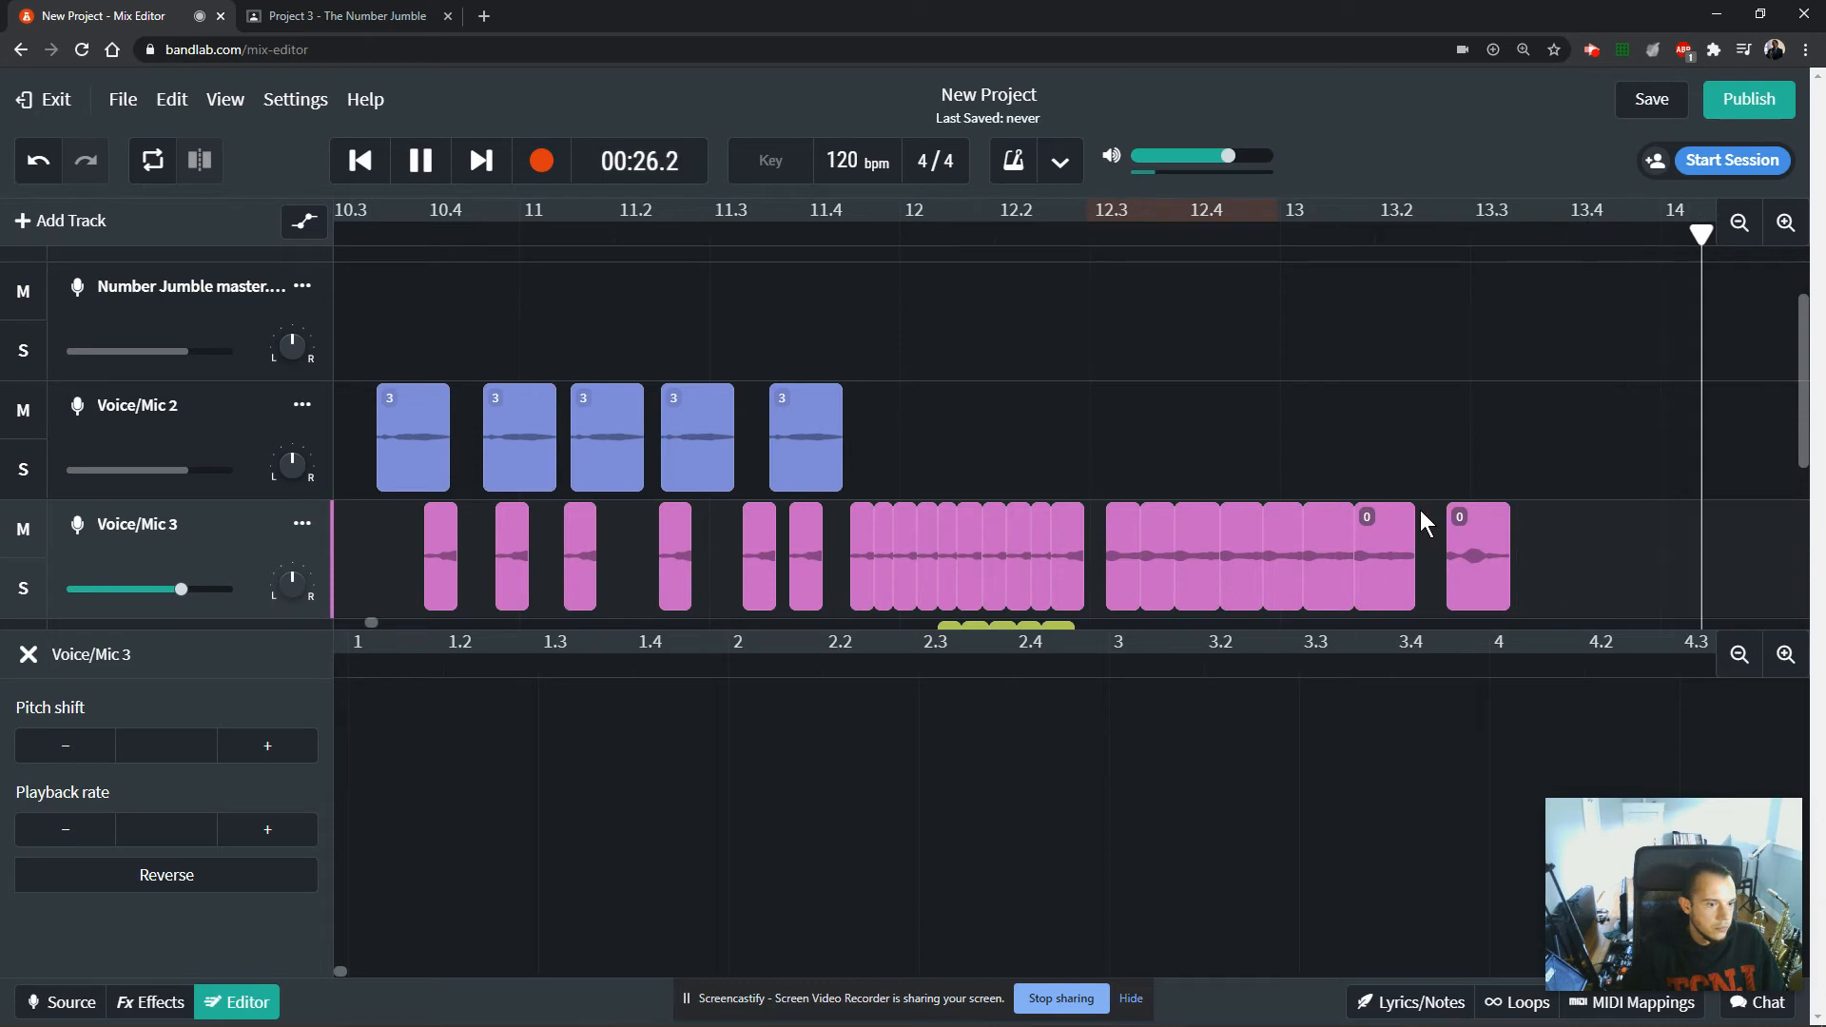
pyautogui.press('space')
pyautogui.press('space')
pyautogui.click(1400, 233)
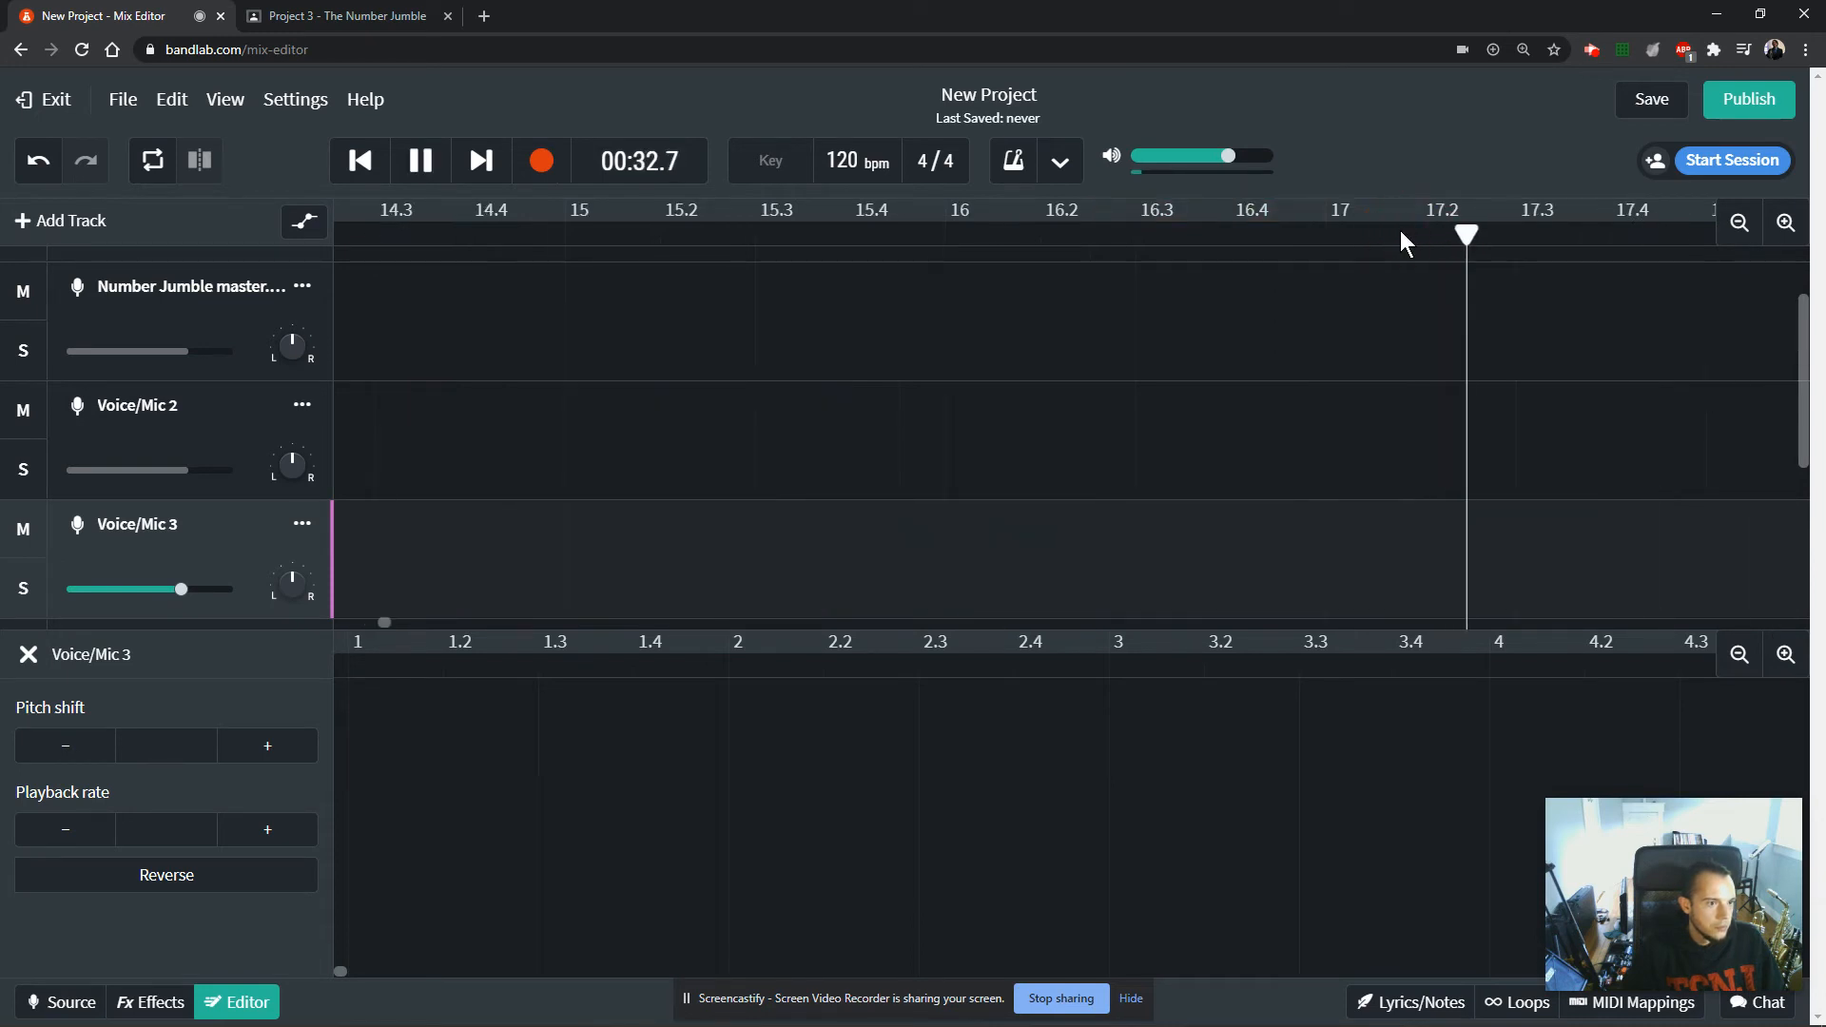
pyautogui.press('space')
# Close the clip editor and return the playhead to the start of the project.
pyautogui.click(28, 654)
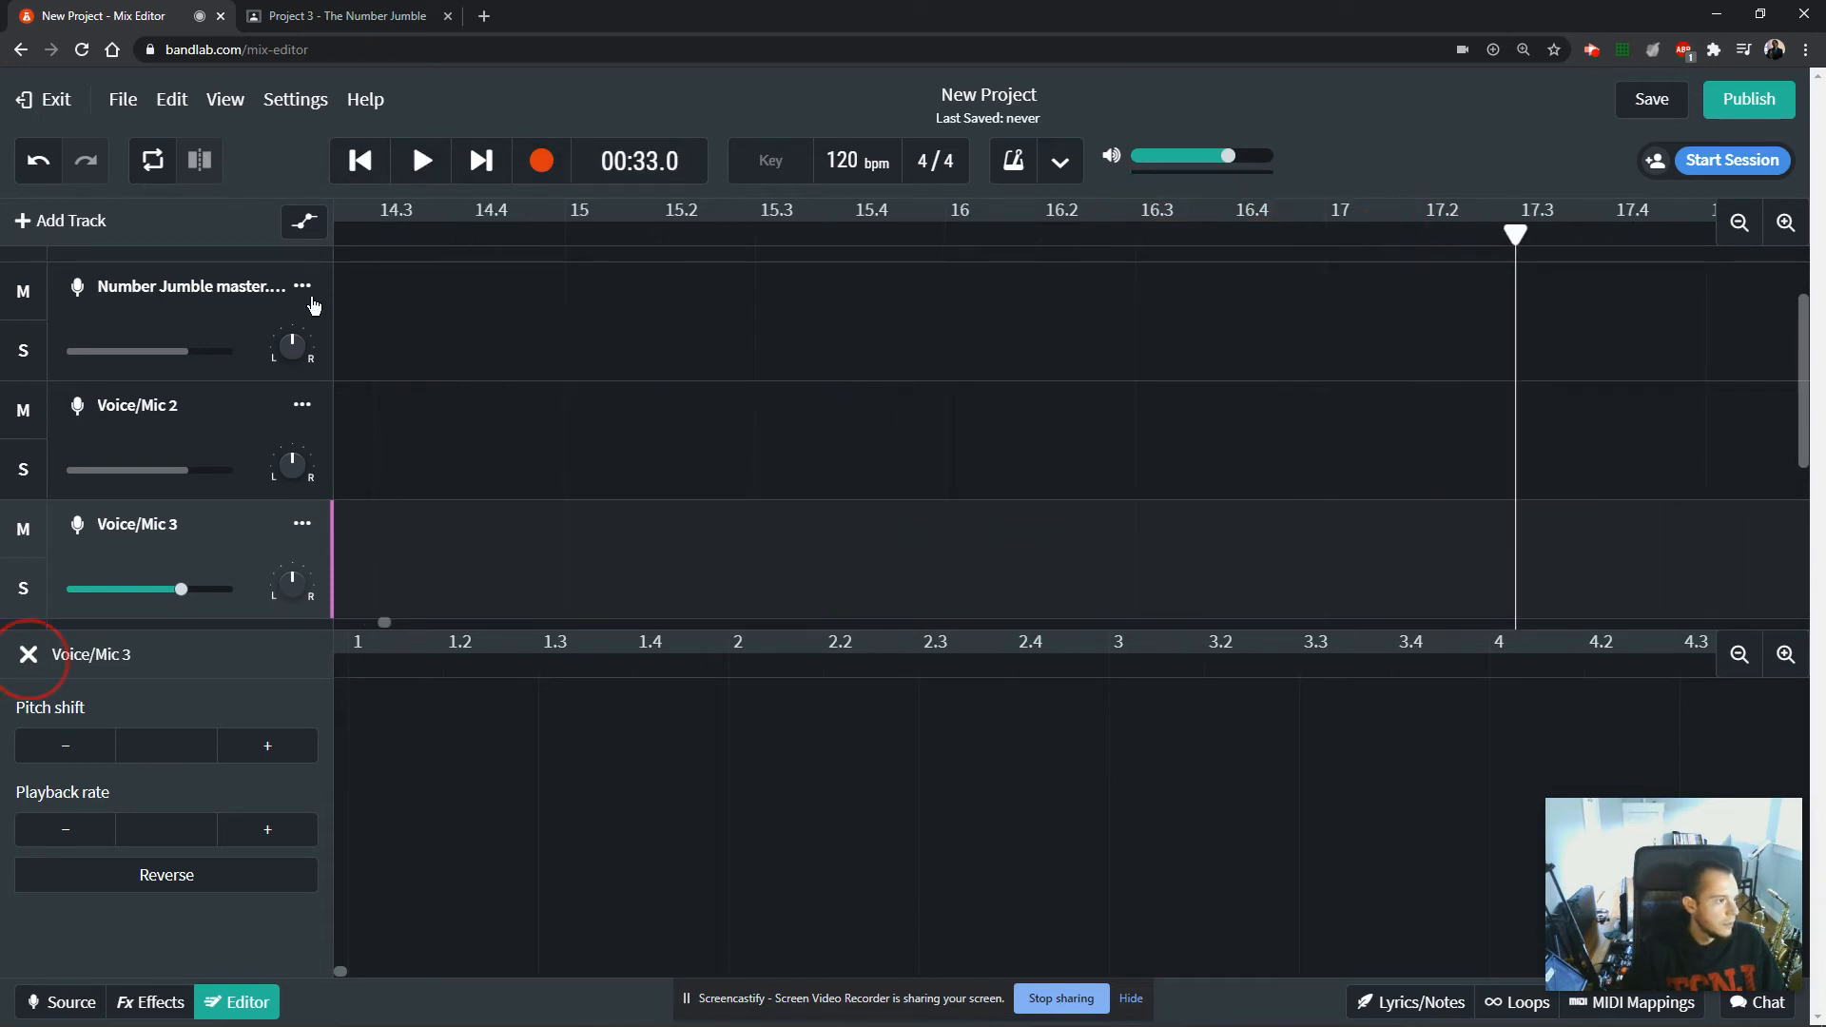
pyautogui.click(361, 162)
pyautogui.click(370, 166)
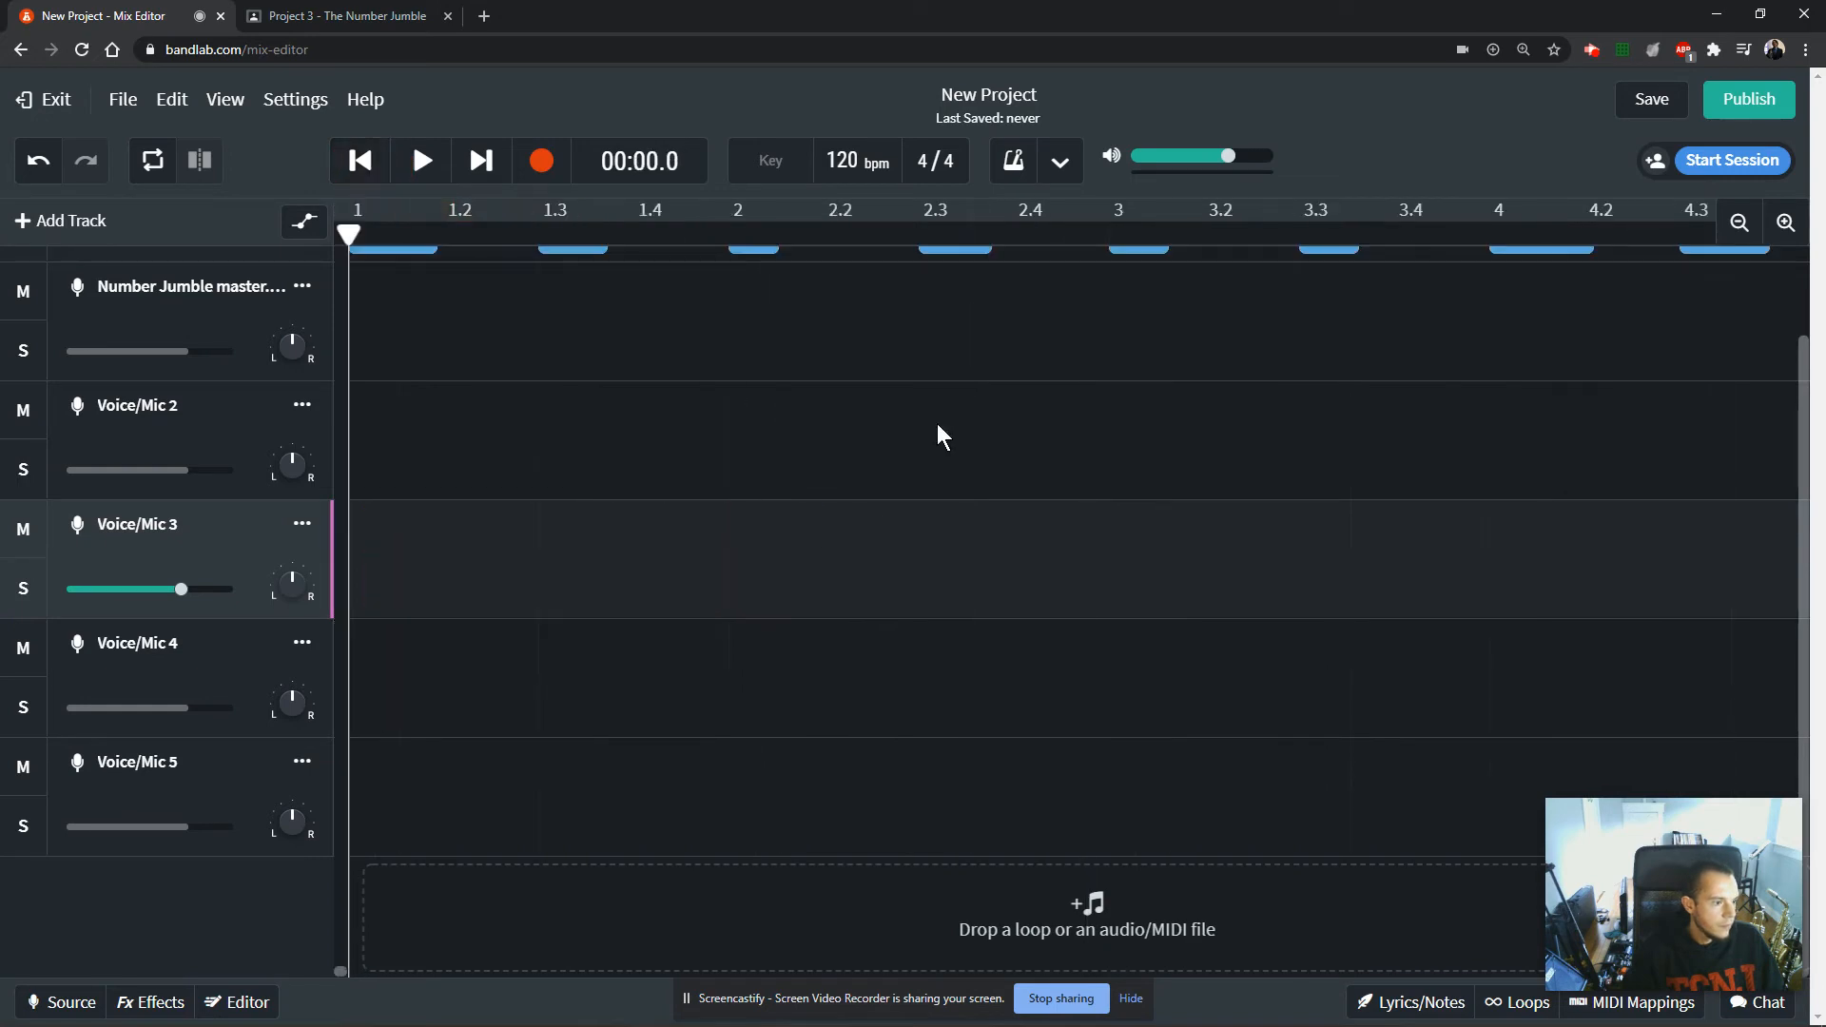
pyautogui.click(1740, 224)
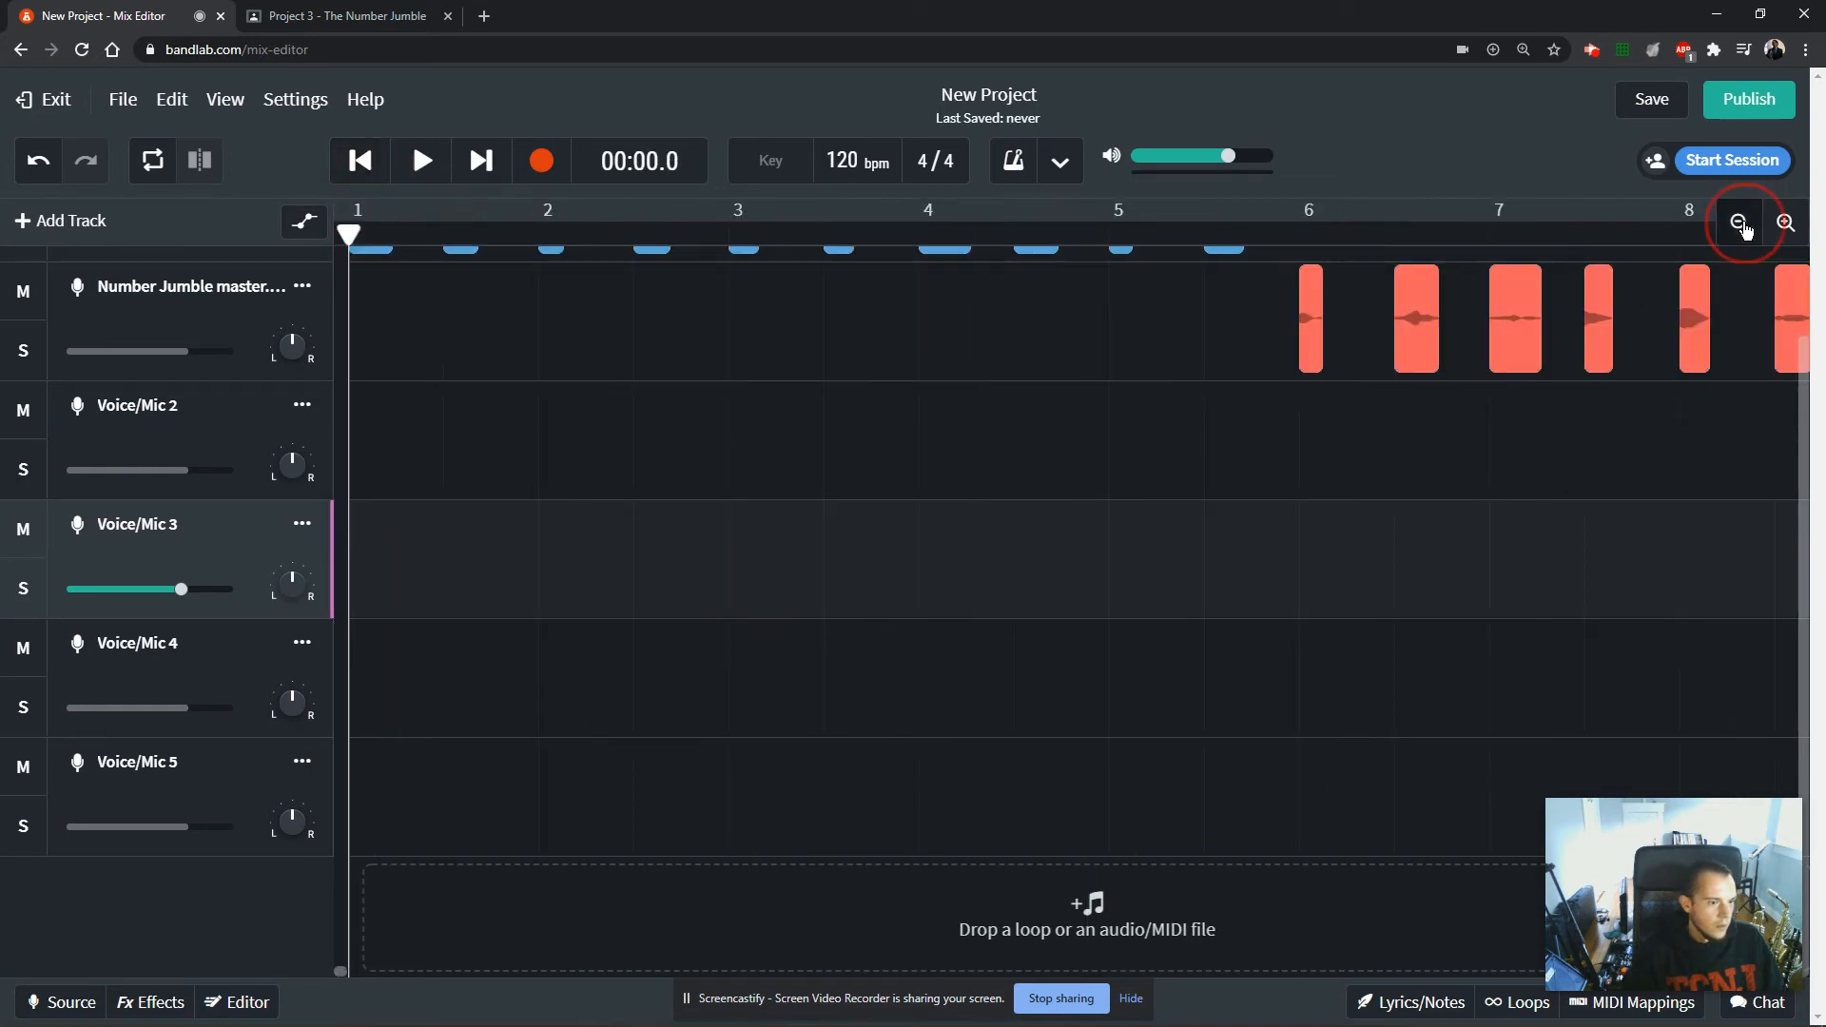
# Play back the arrangement from just after bar 10 through the separated last clip on Voice/Mic 3.
pyautogui.click(1739, 225)
pyautogui.click(1509, 479)
pyautogui.click(1251, 323)
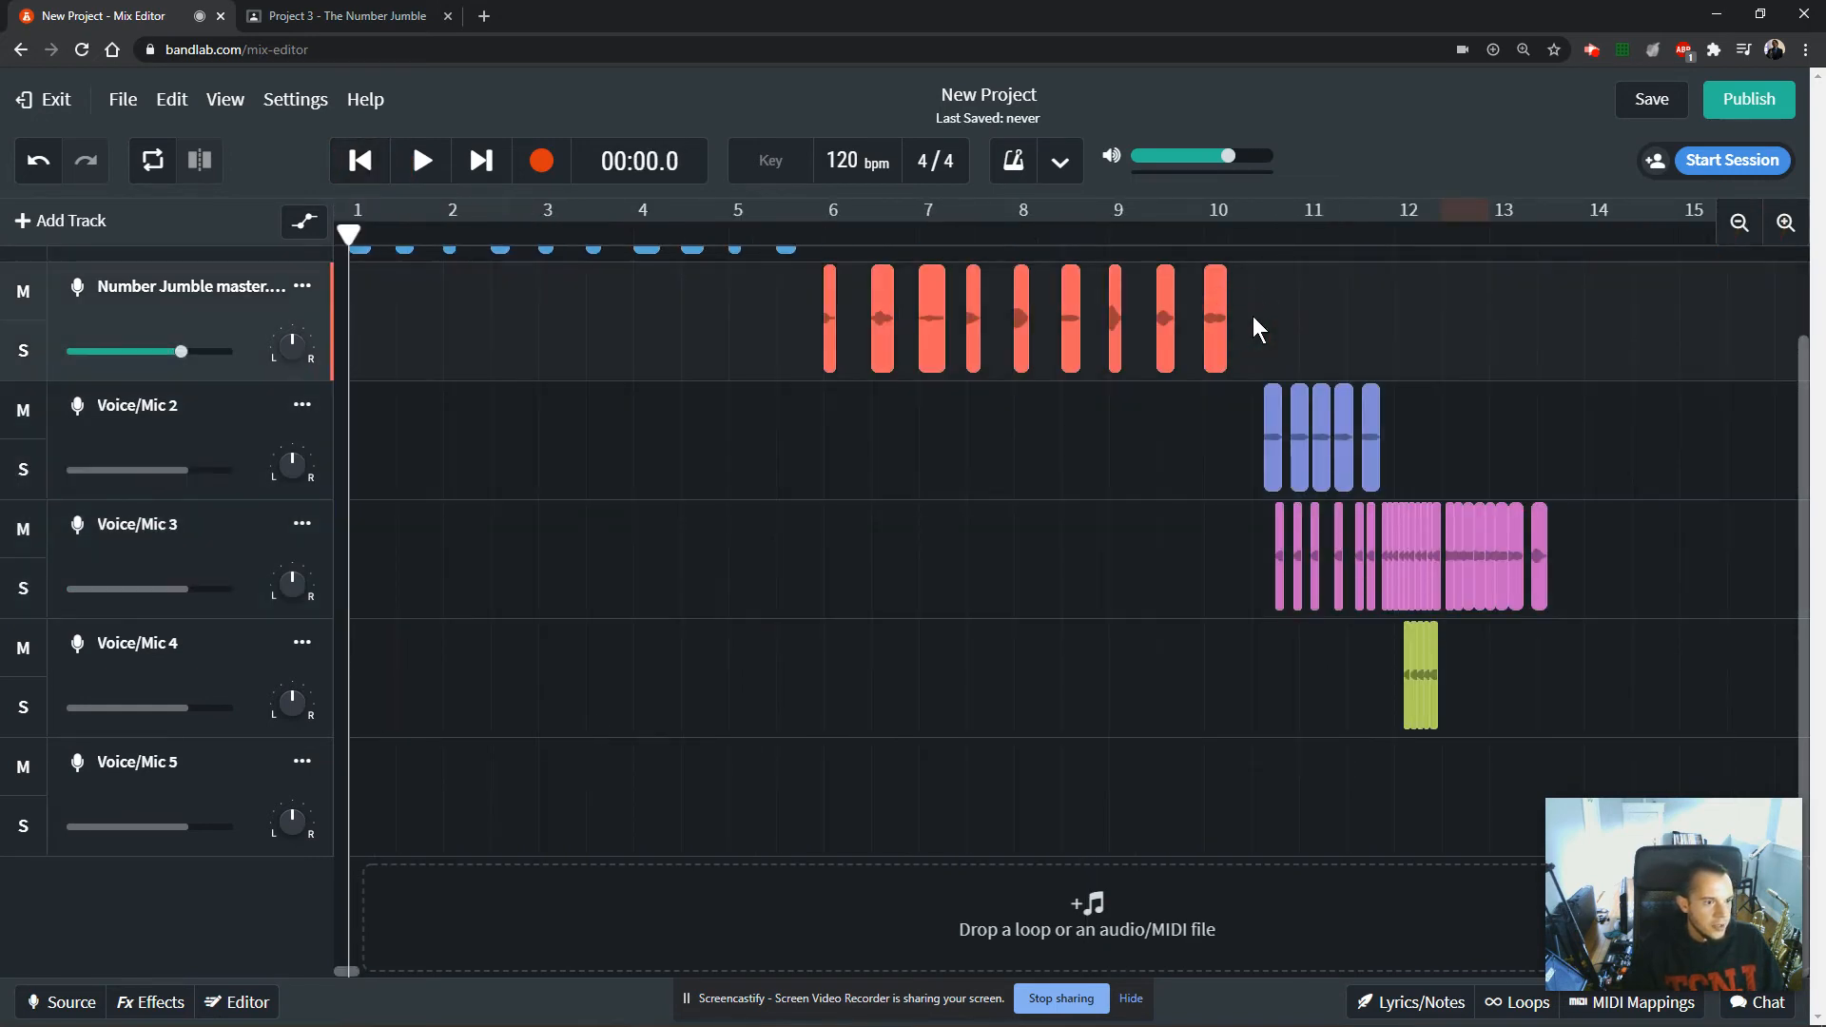
pyautogui.click(1243, 237)
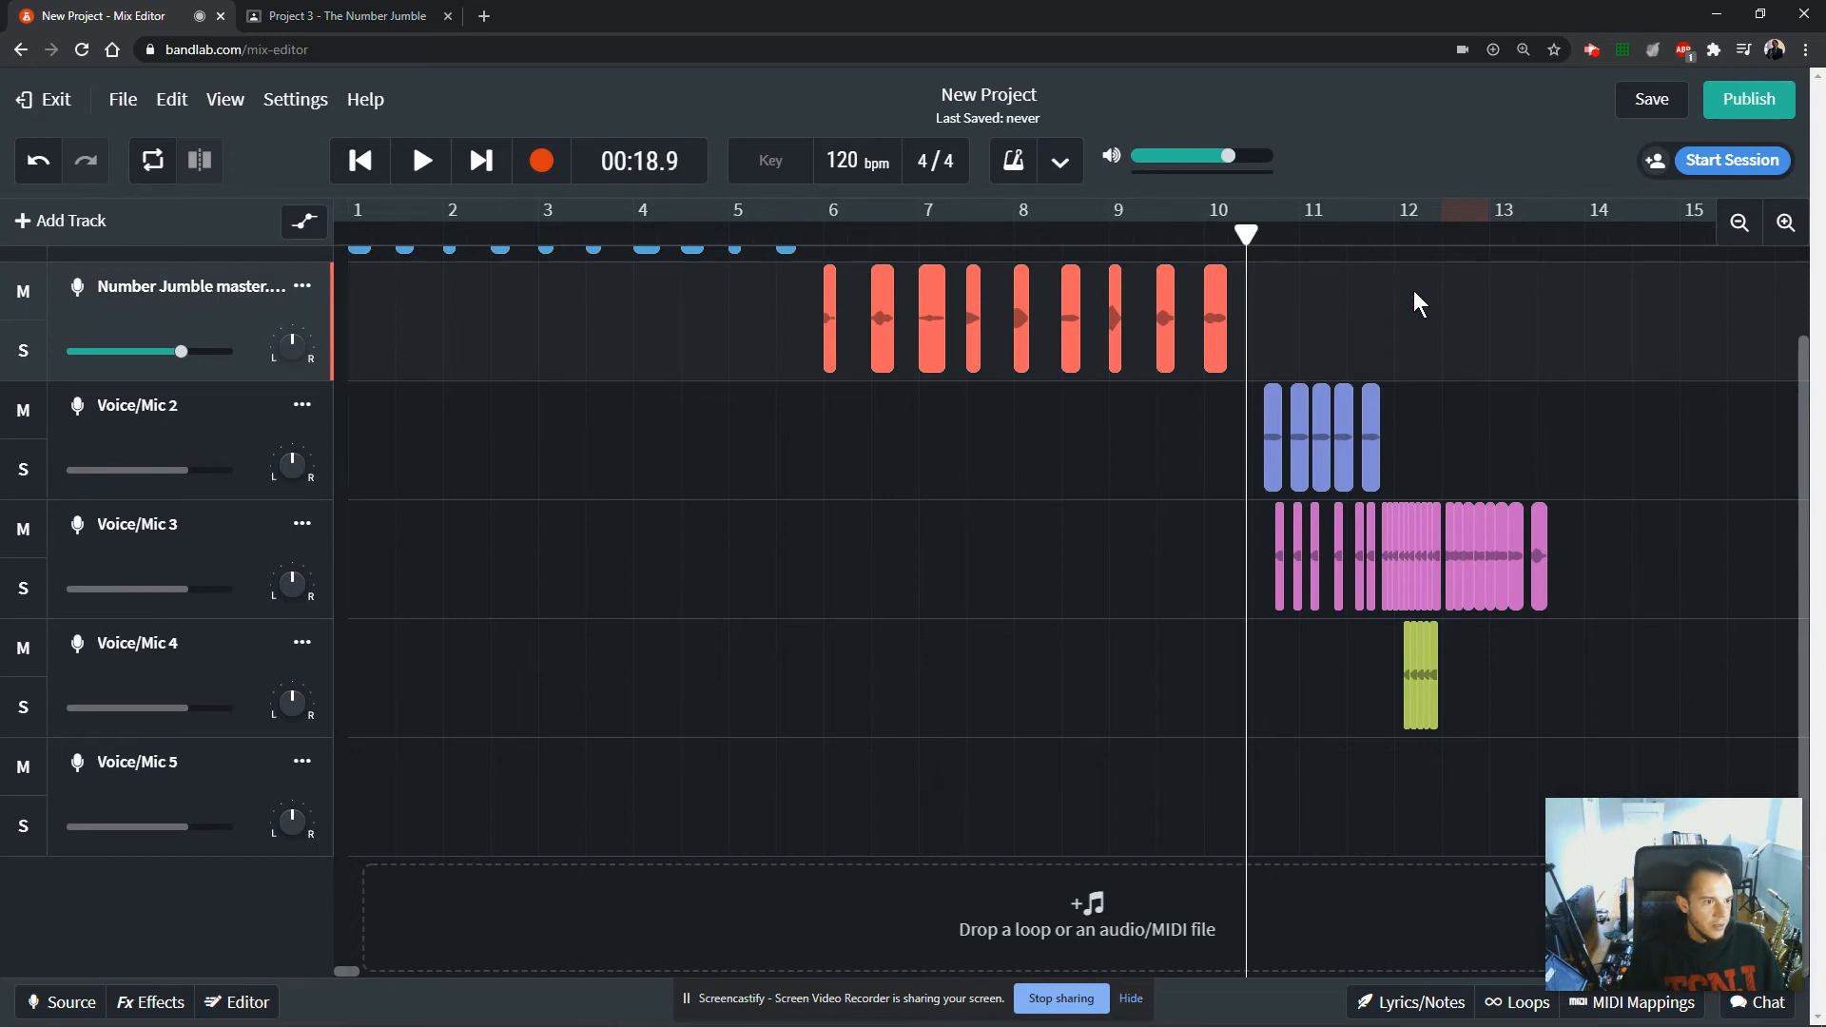
pyautogui.click(1785, 222)
pyautogui.click(1784, 223)
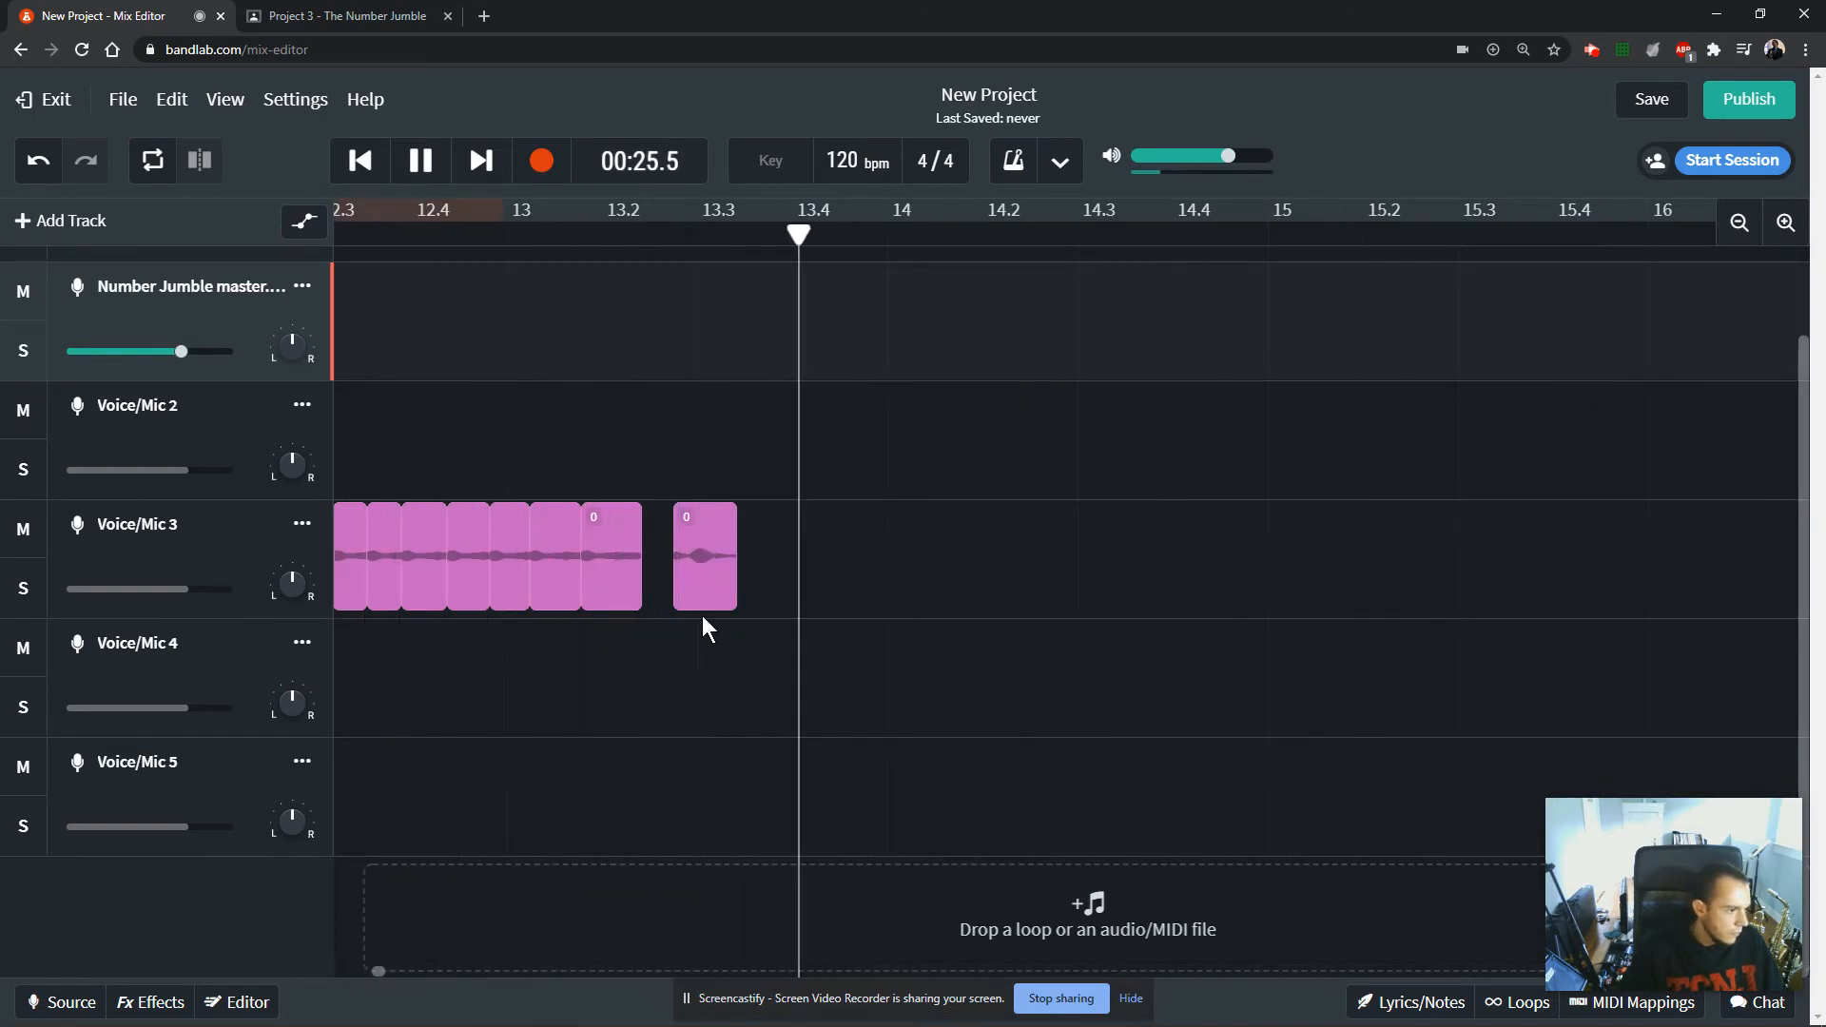
pyautogui.press('space')
# Set the playback rate of the separated last 0 clip on Voice/Mic 3 to 0.40.
pyautogui.click(699, 569)
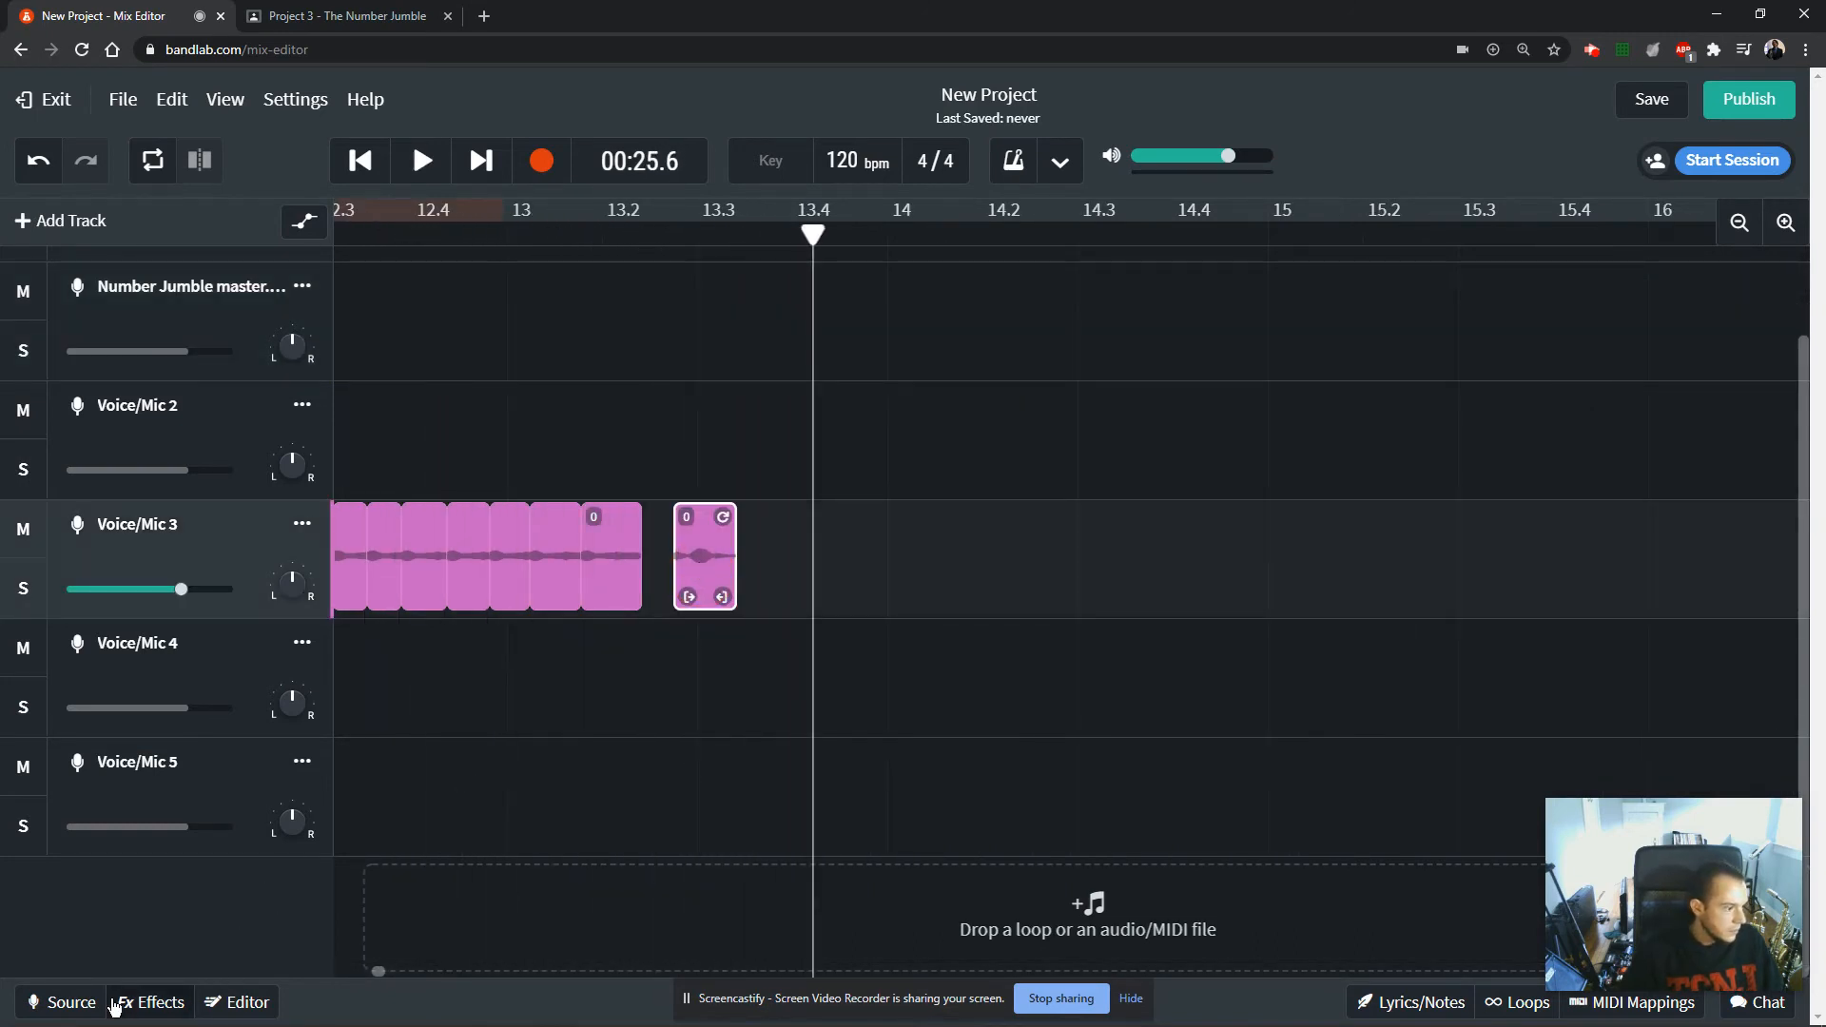
pyautogui.click(207, 1007)
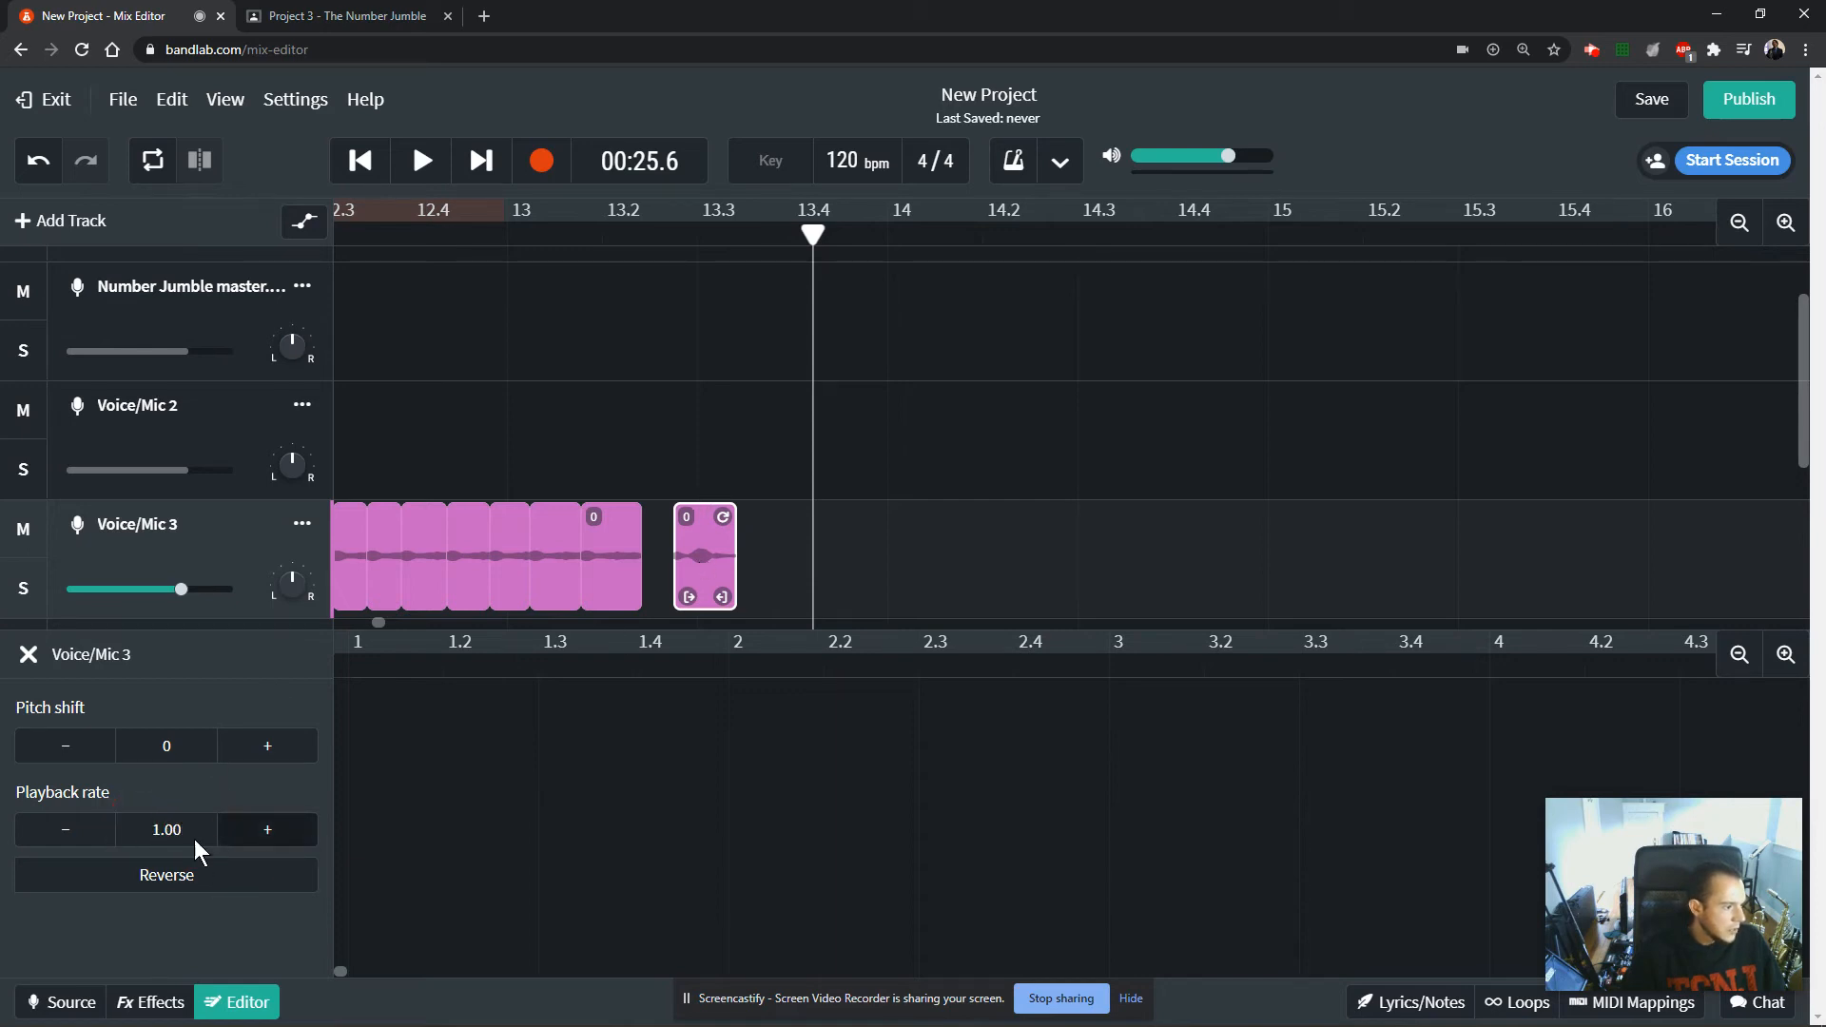
pyautogui.click(69, 843)
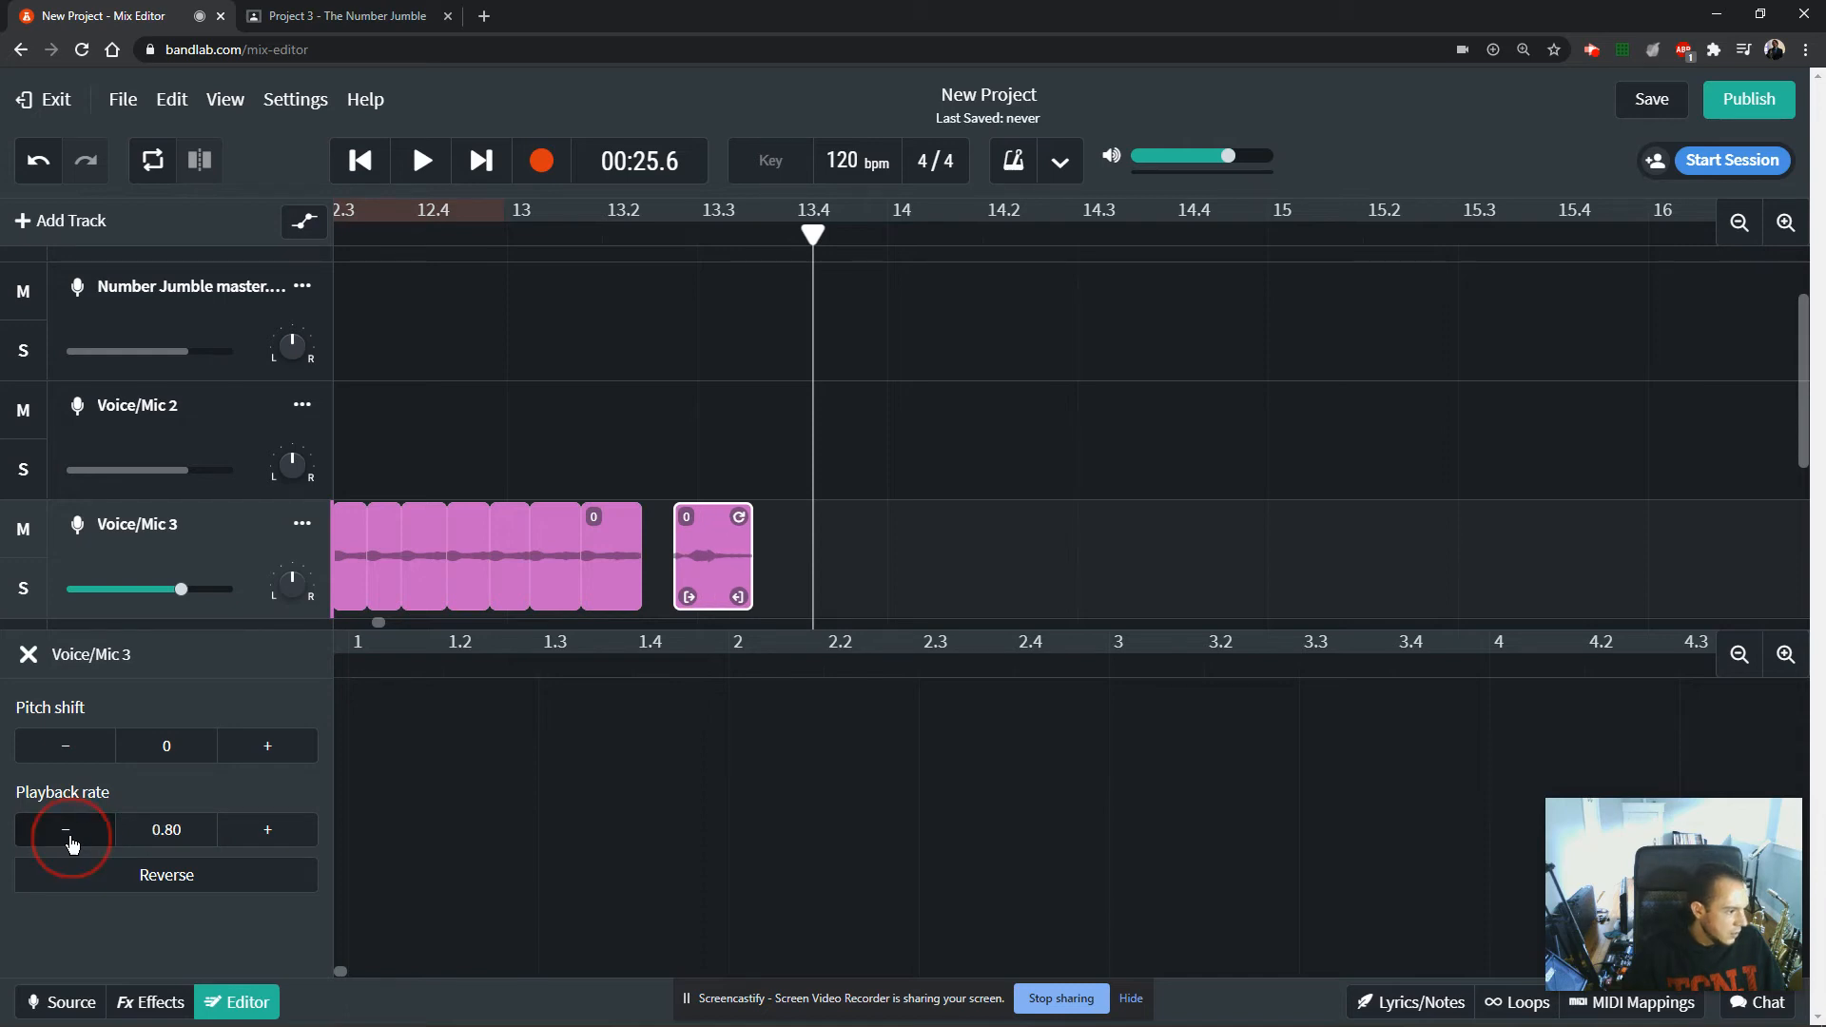
pyautogui.click(69, 844)
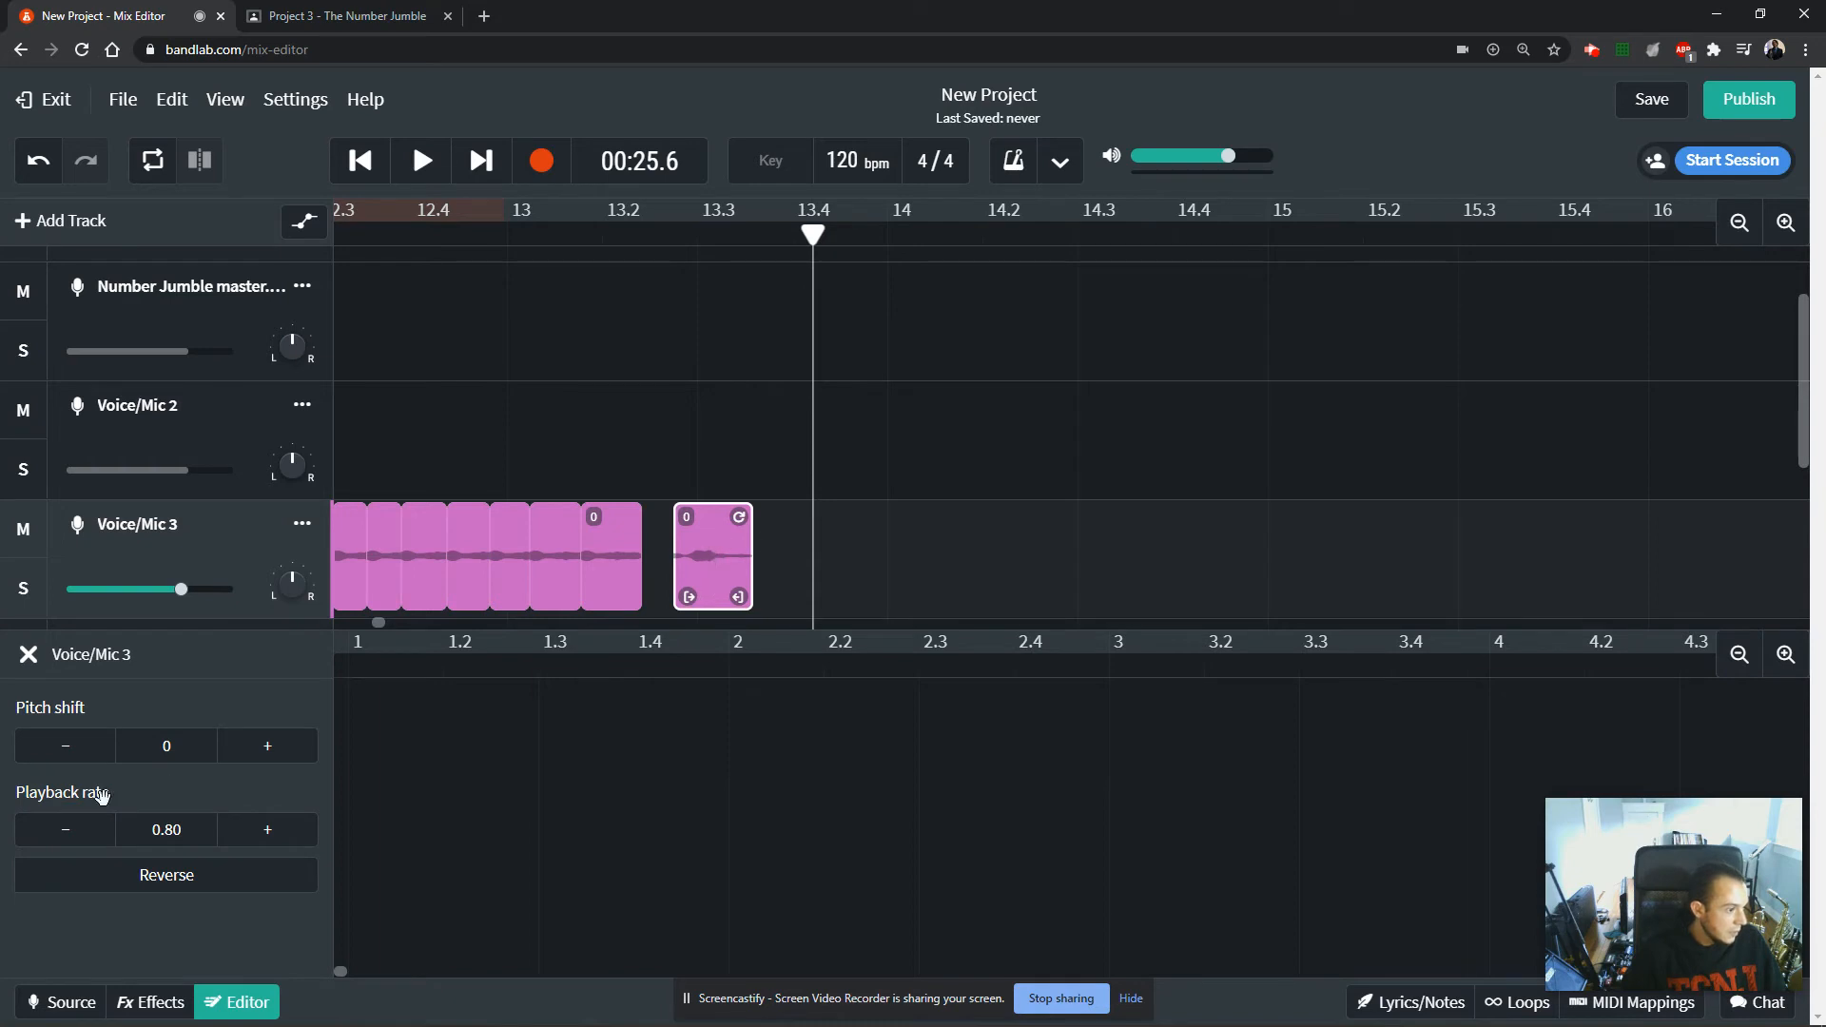
pyautogui.click(73, 833)
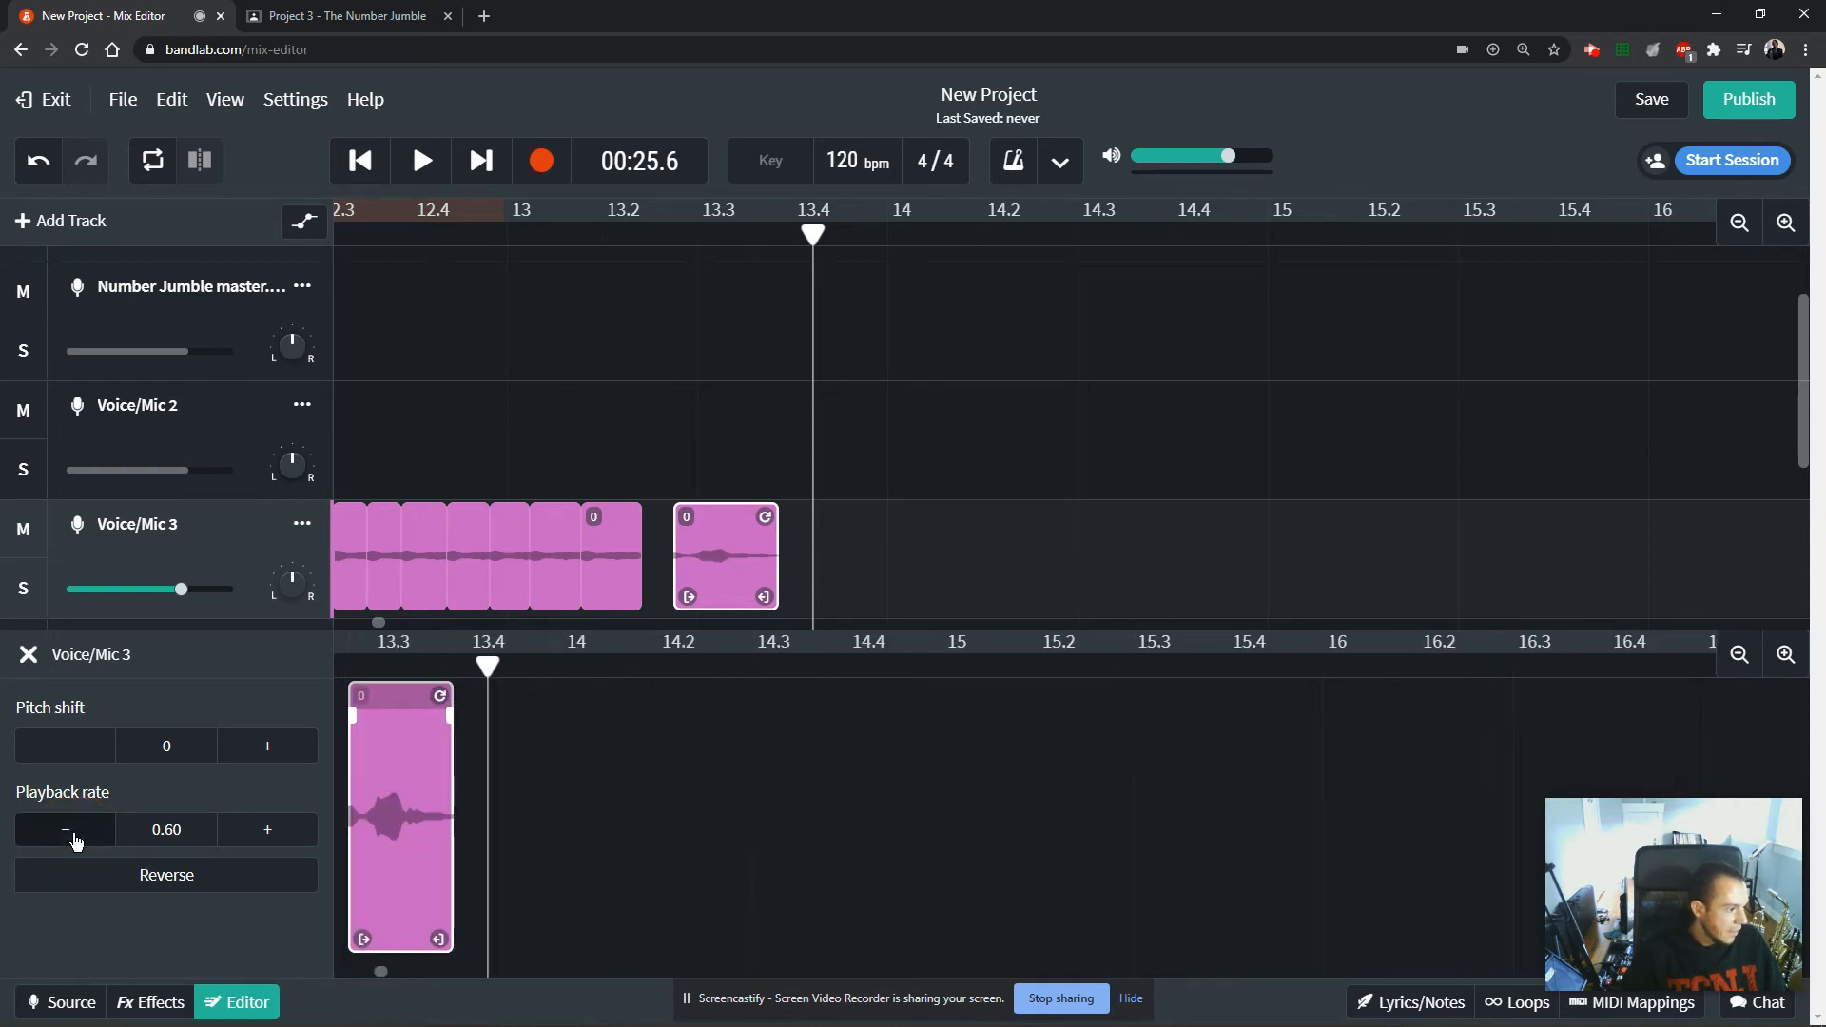
pyautogui.click(69, 839)
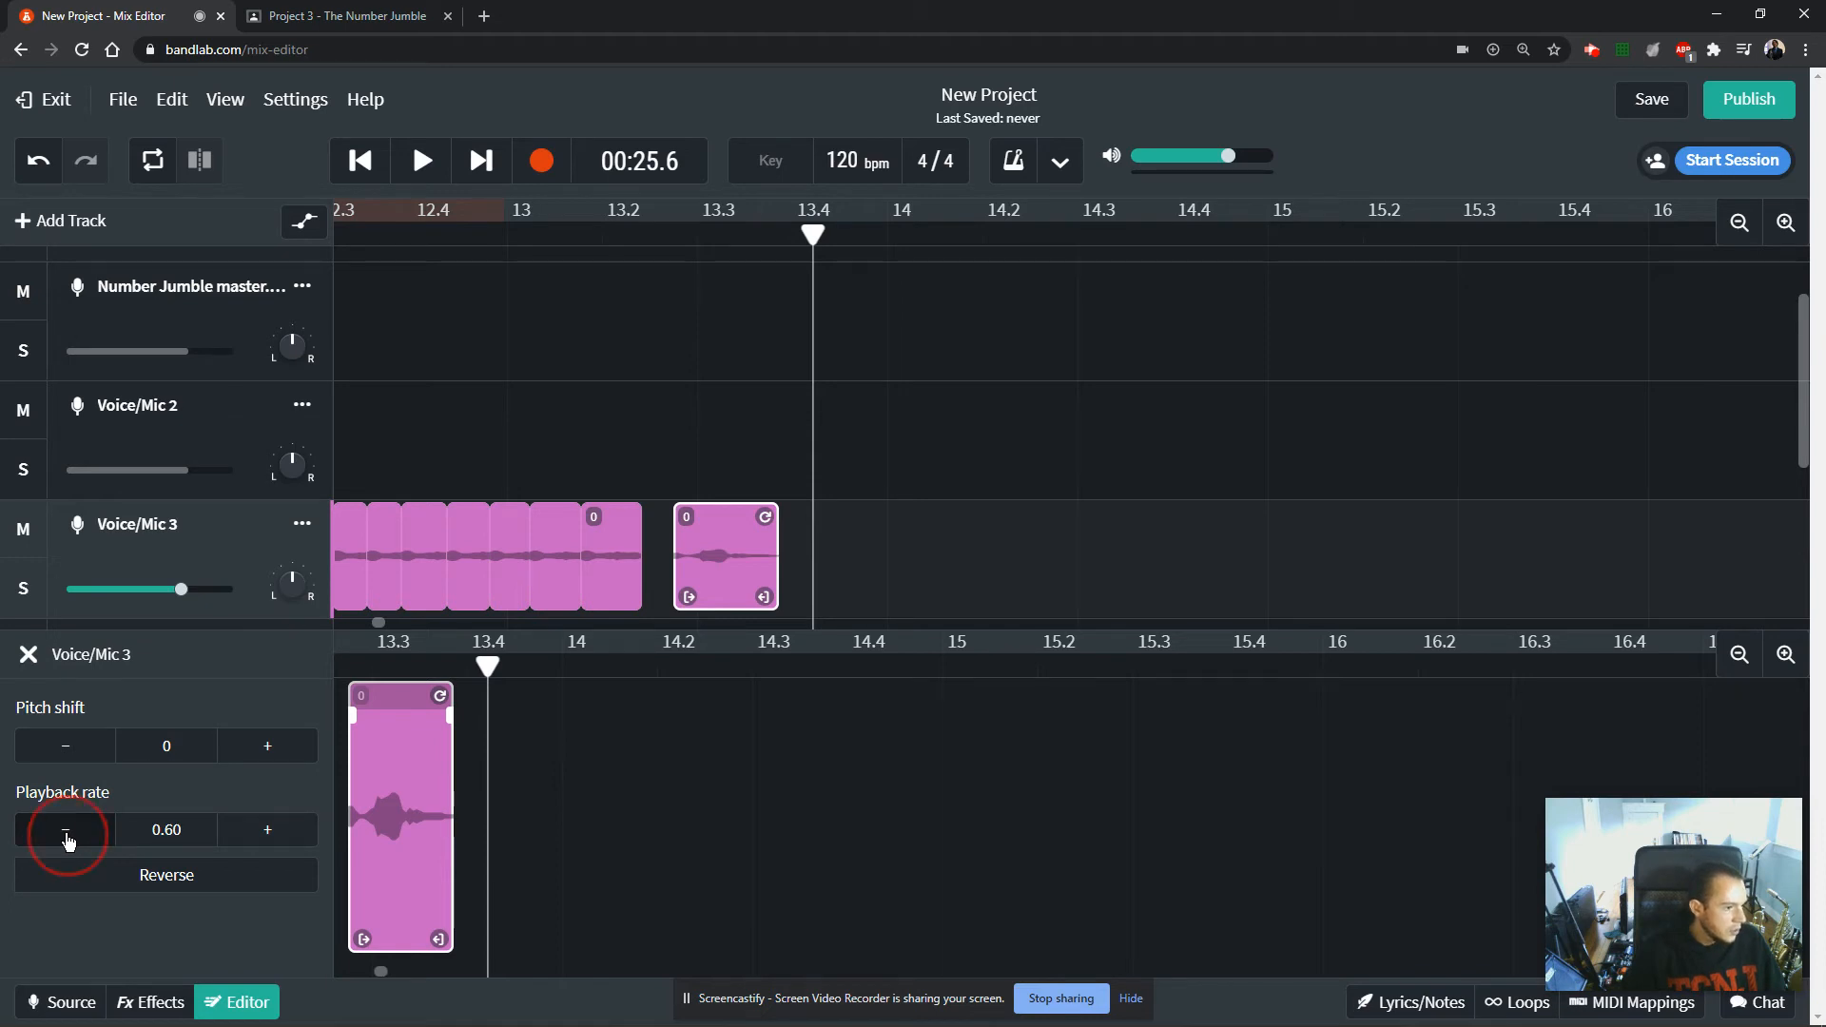
pyautogui.click(66, 837)
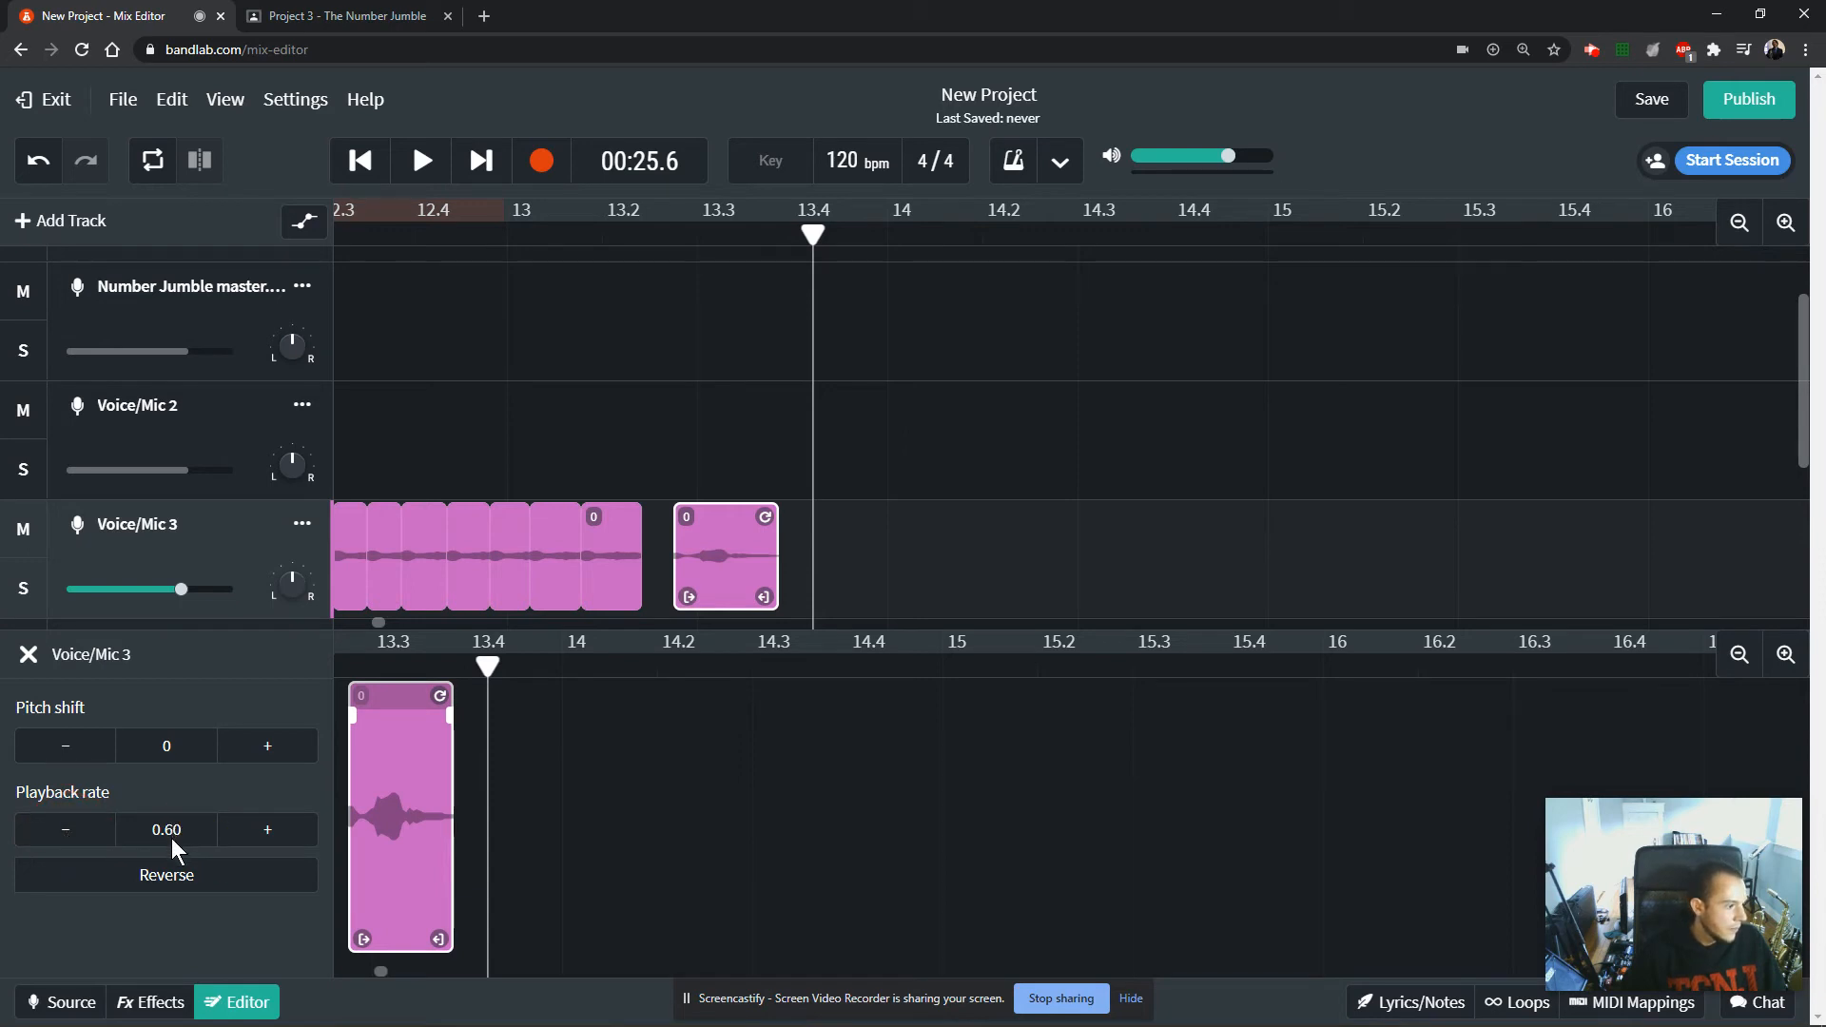
# Reselect the slowed last clip on Voice/Mic 3 and try to lower its playback rate below 0.40.
pyautogui.click(858, 488)
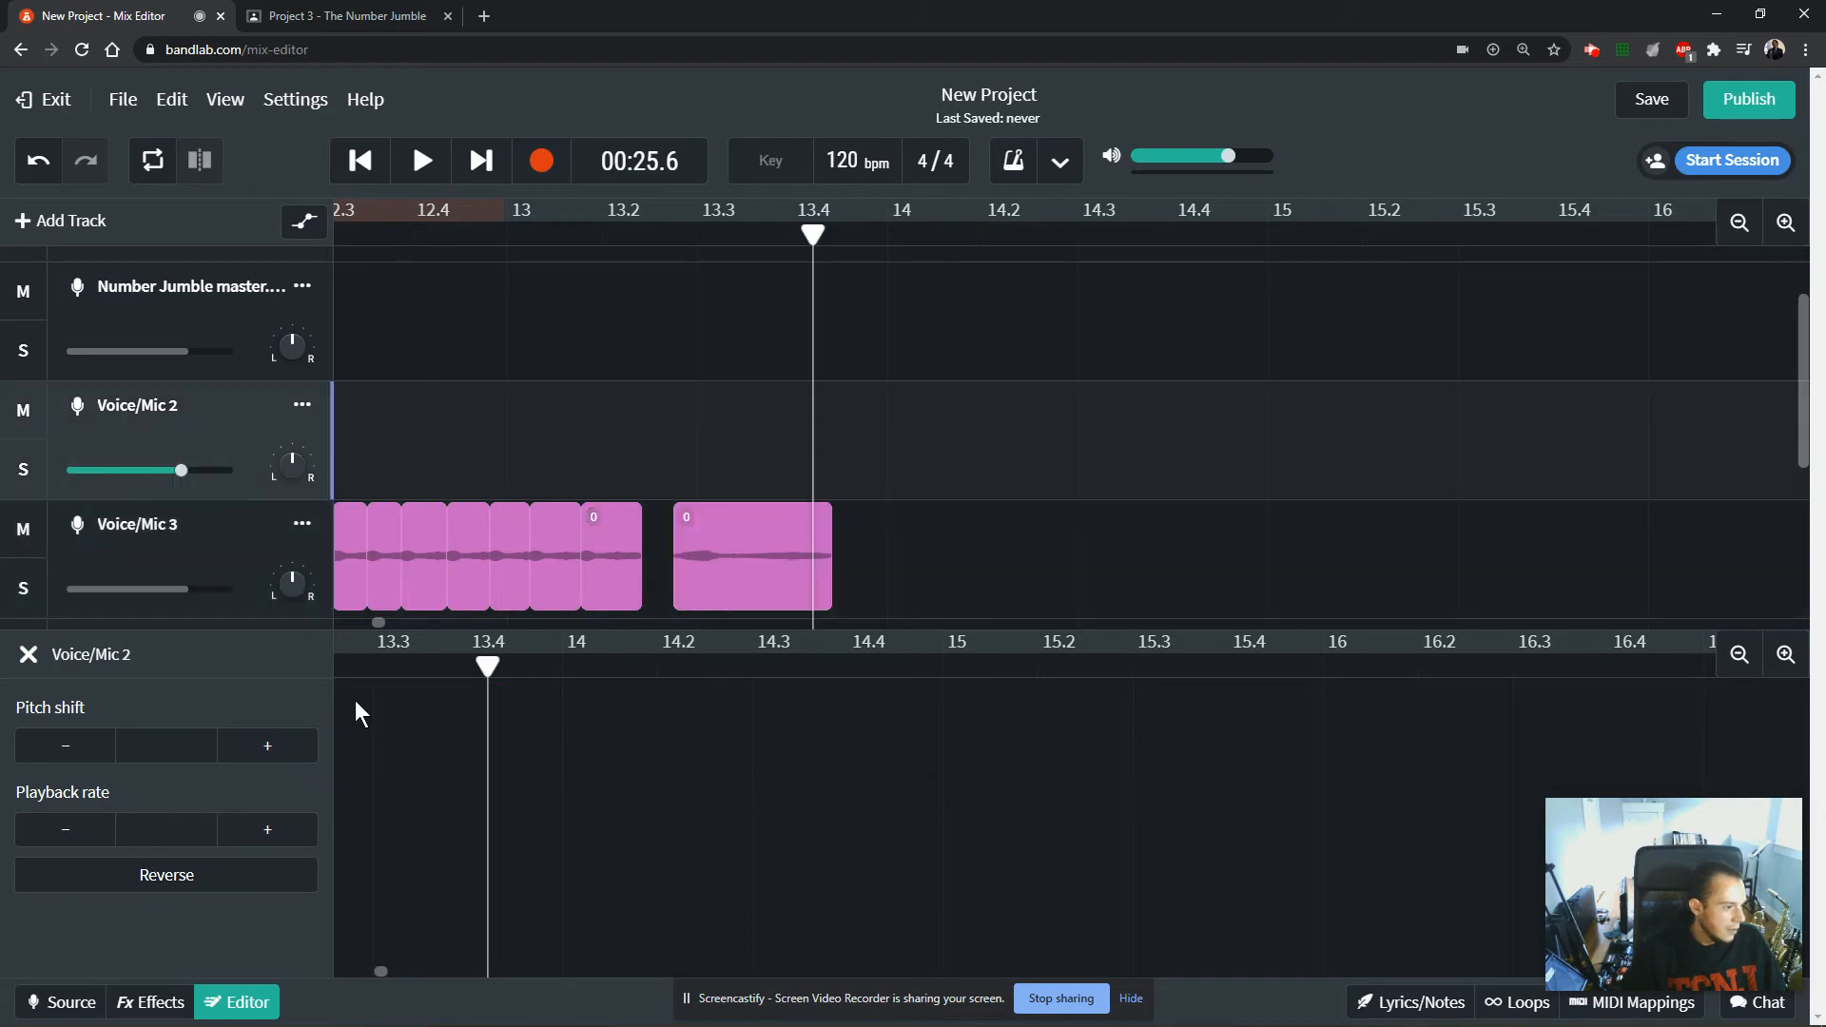
pyautogui.click(738, 587)
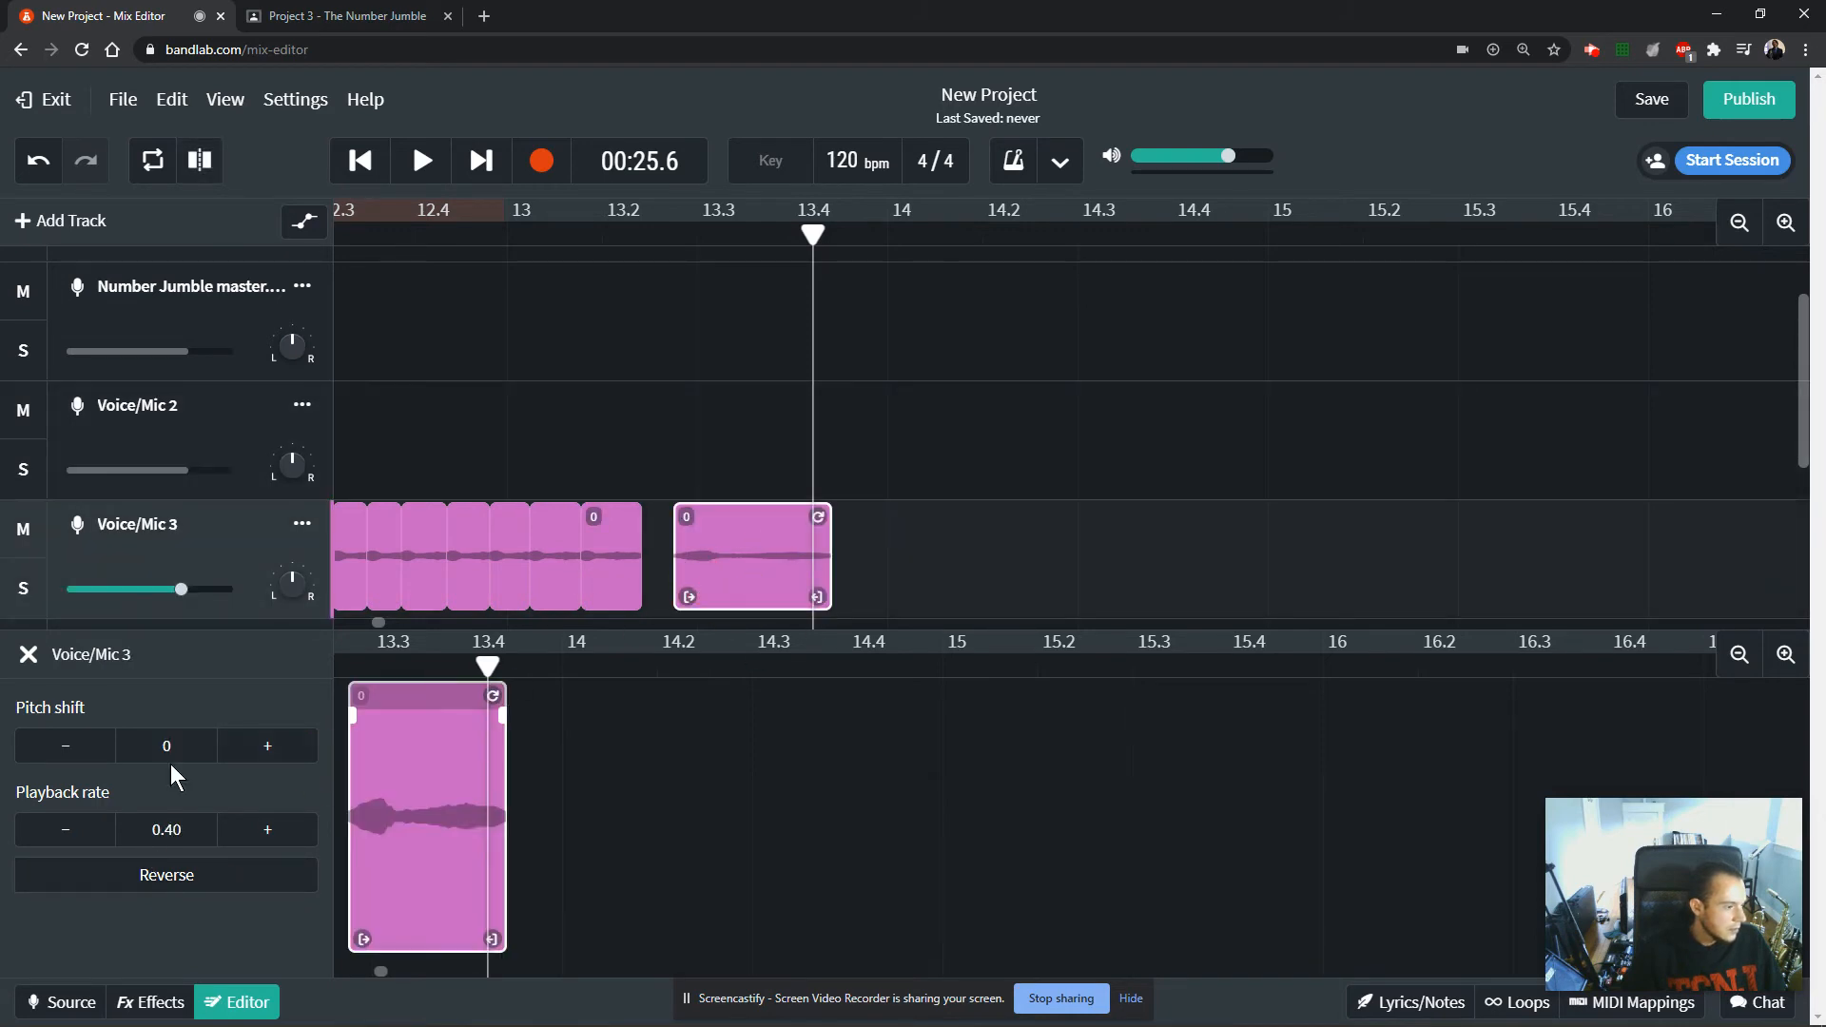
pyautogui.click(65, 843)
pyautogui.click(65, 843)
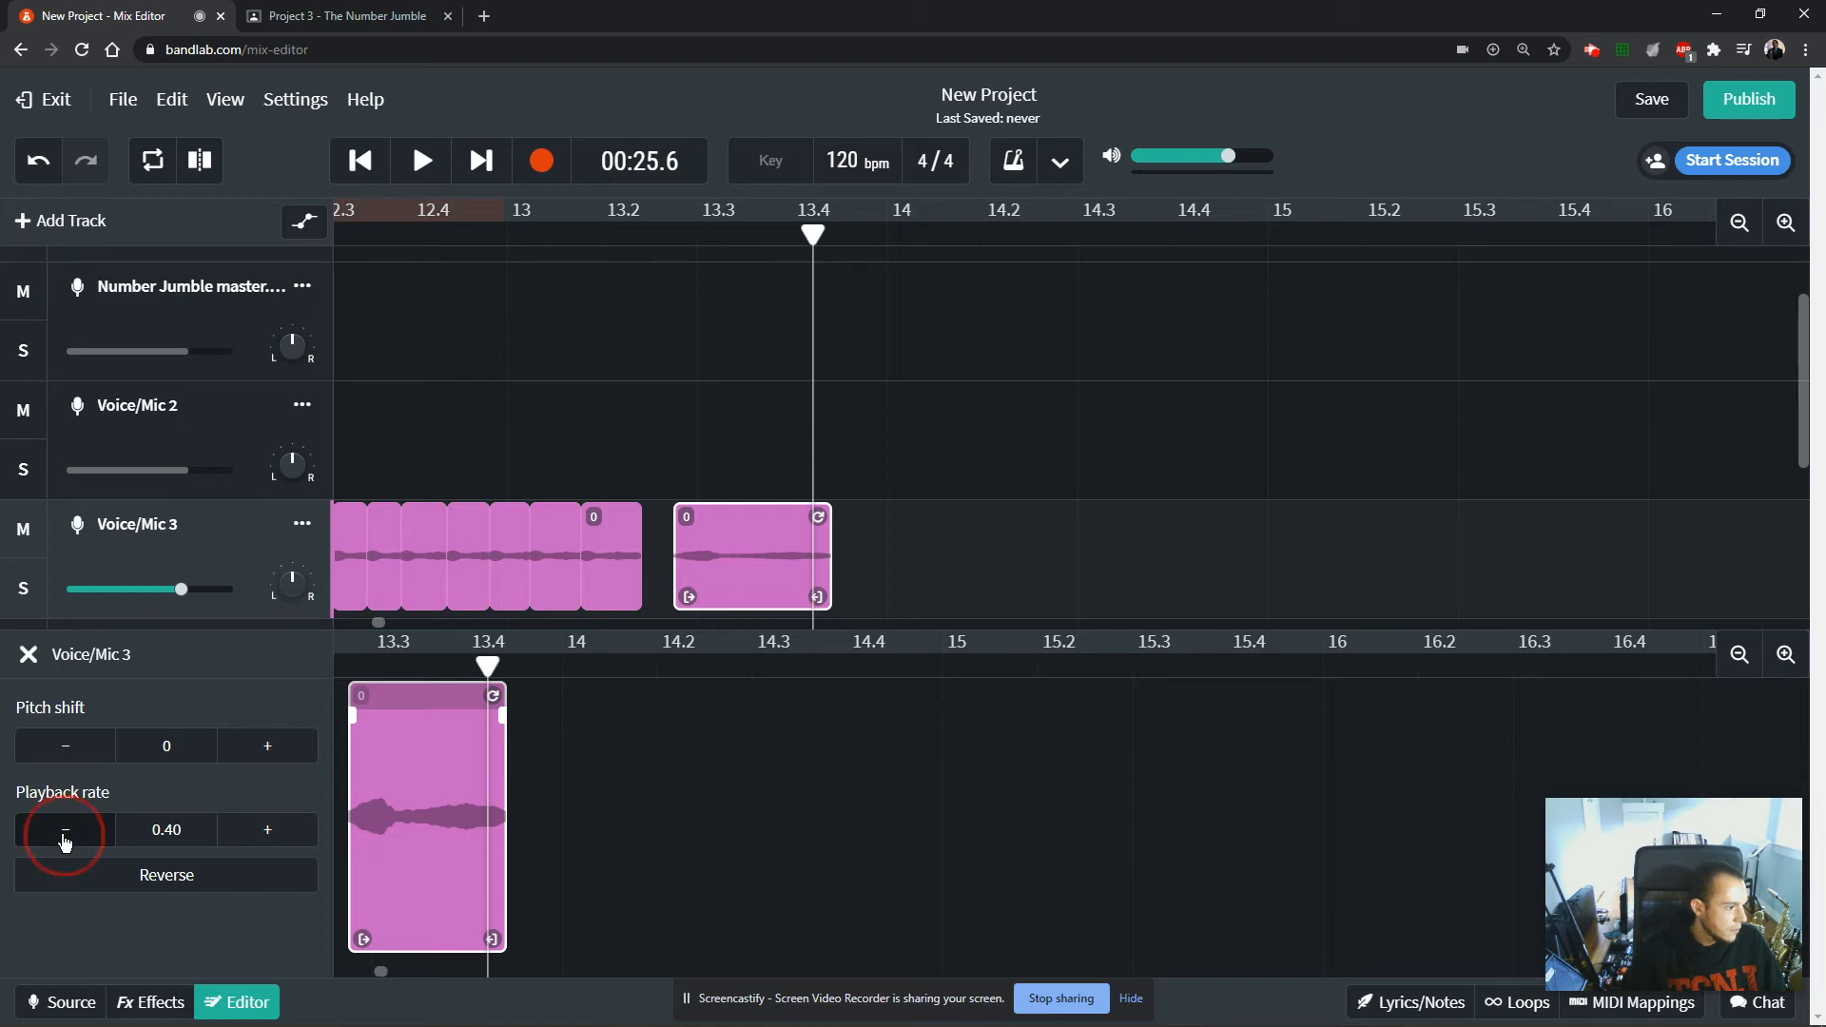
pyautogui.click(65, 843)
pyautogui.click(64, 843)
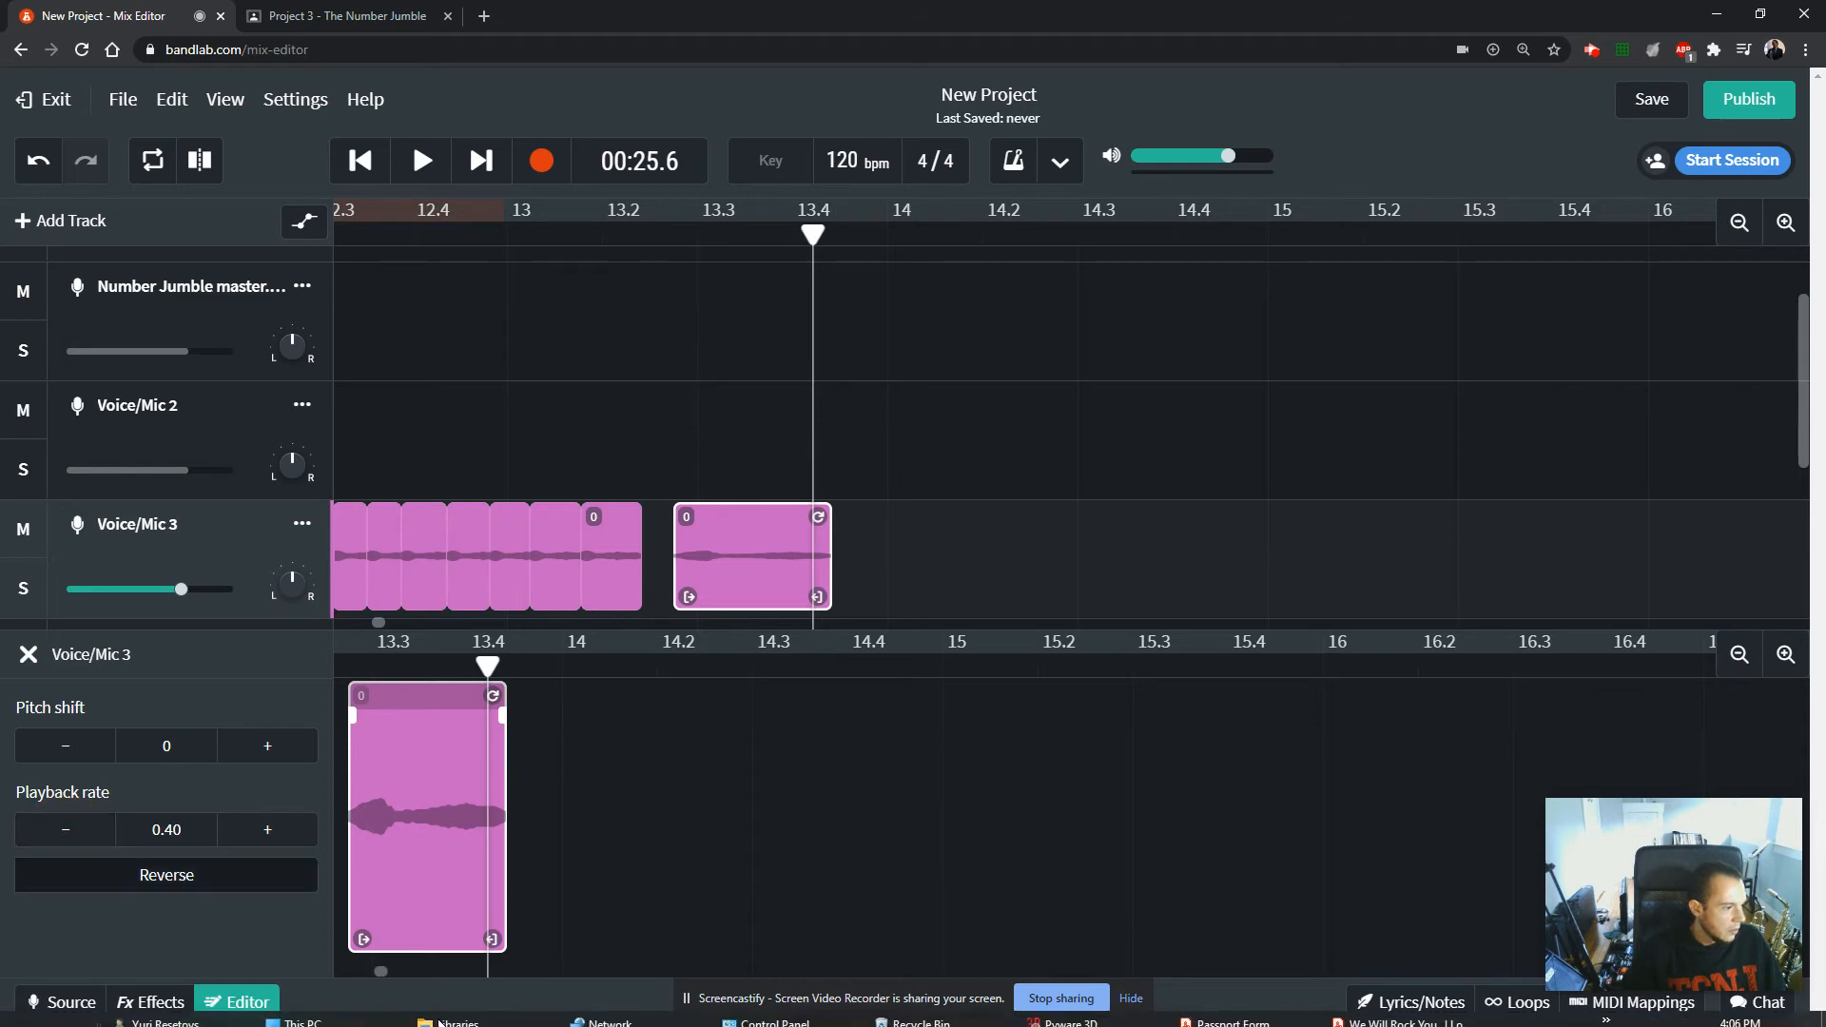
pyautogui.click(63, 830)
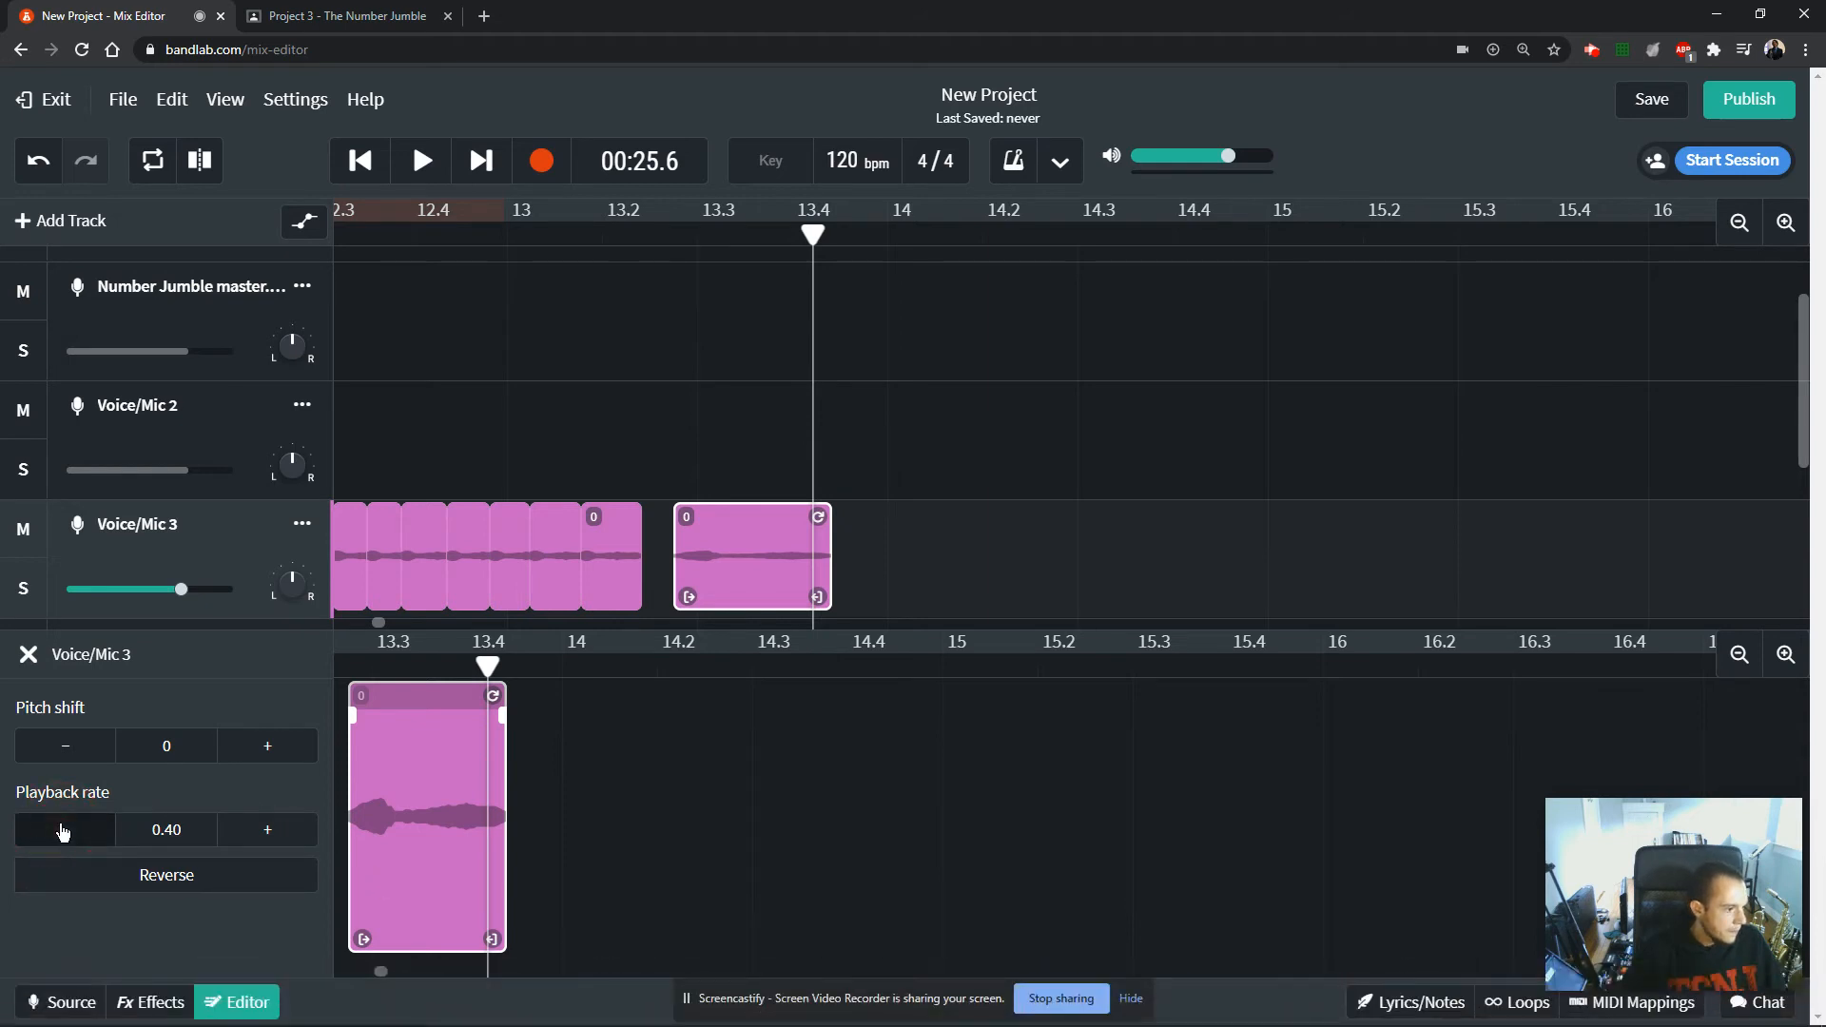
# Play back the slowed last clip on Voice/Mic 3 from its beginning.
pyautogui.click(677, 231)
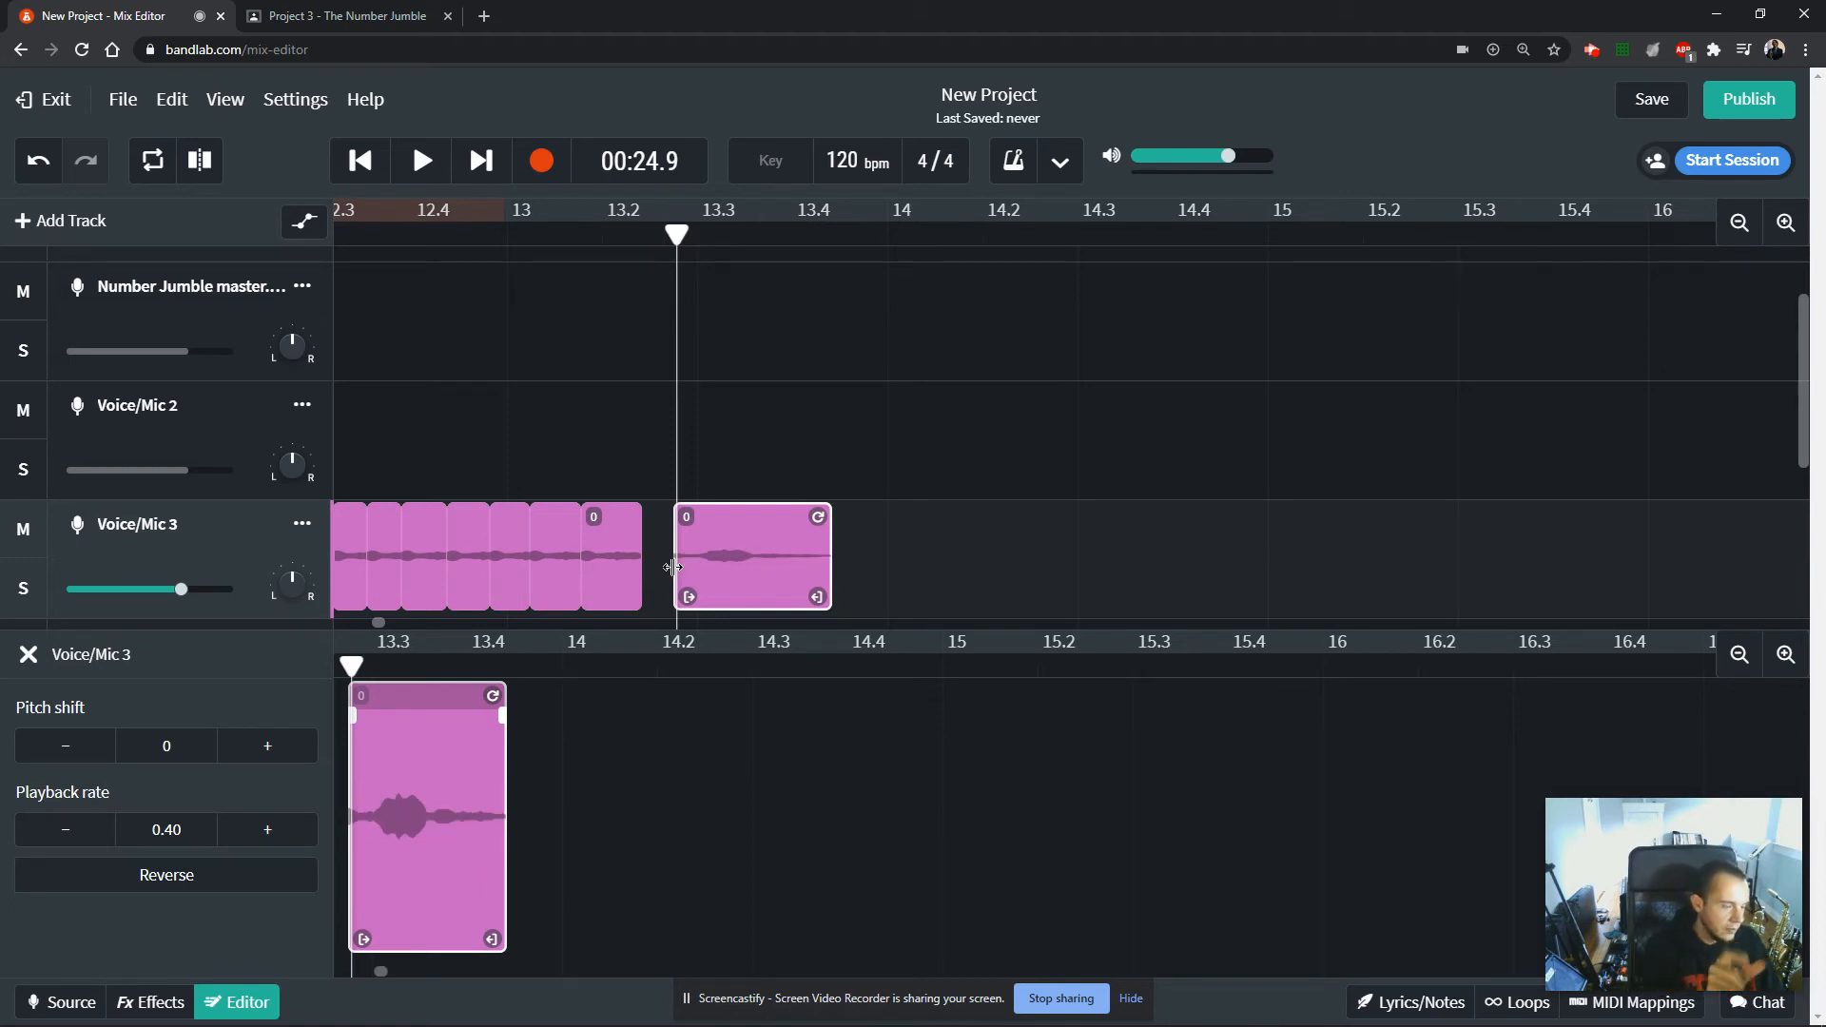
pyautogui.press('space')
pyautogui.press('space')
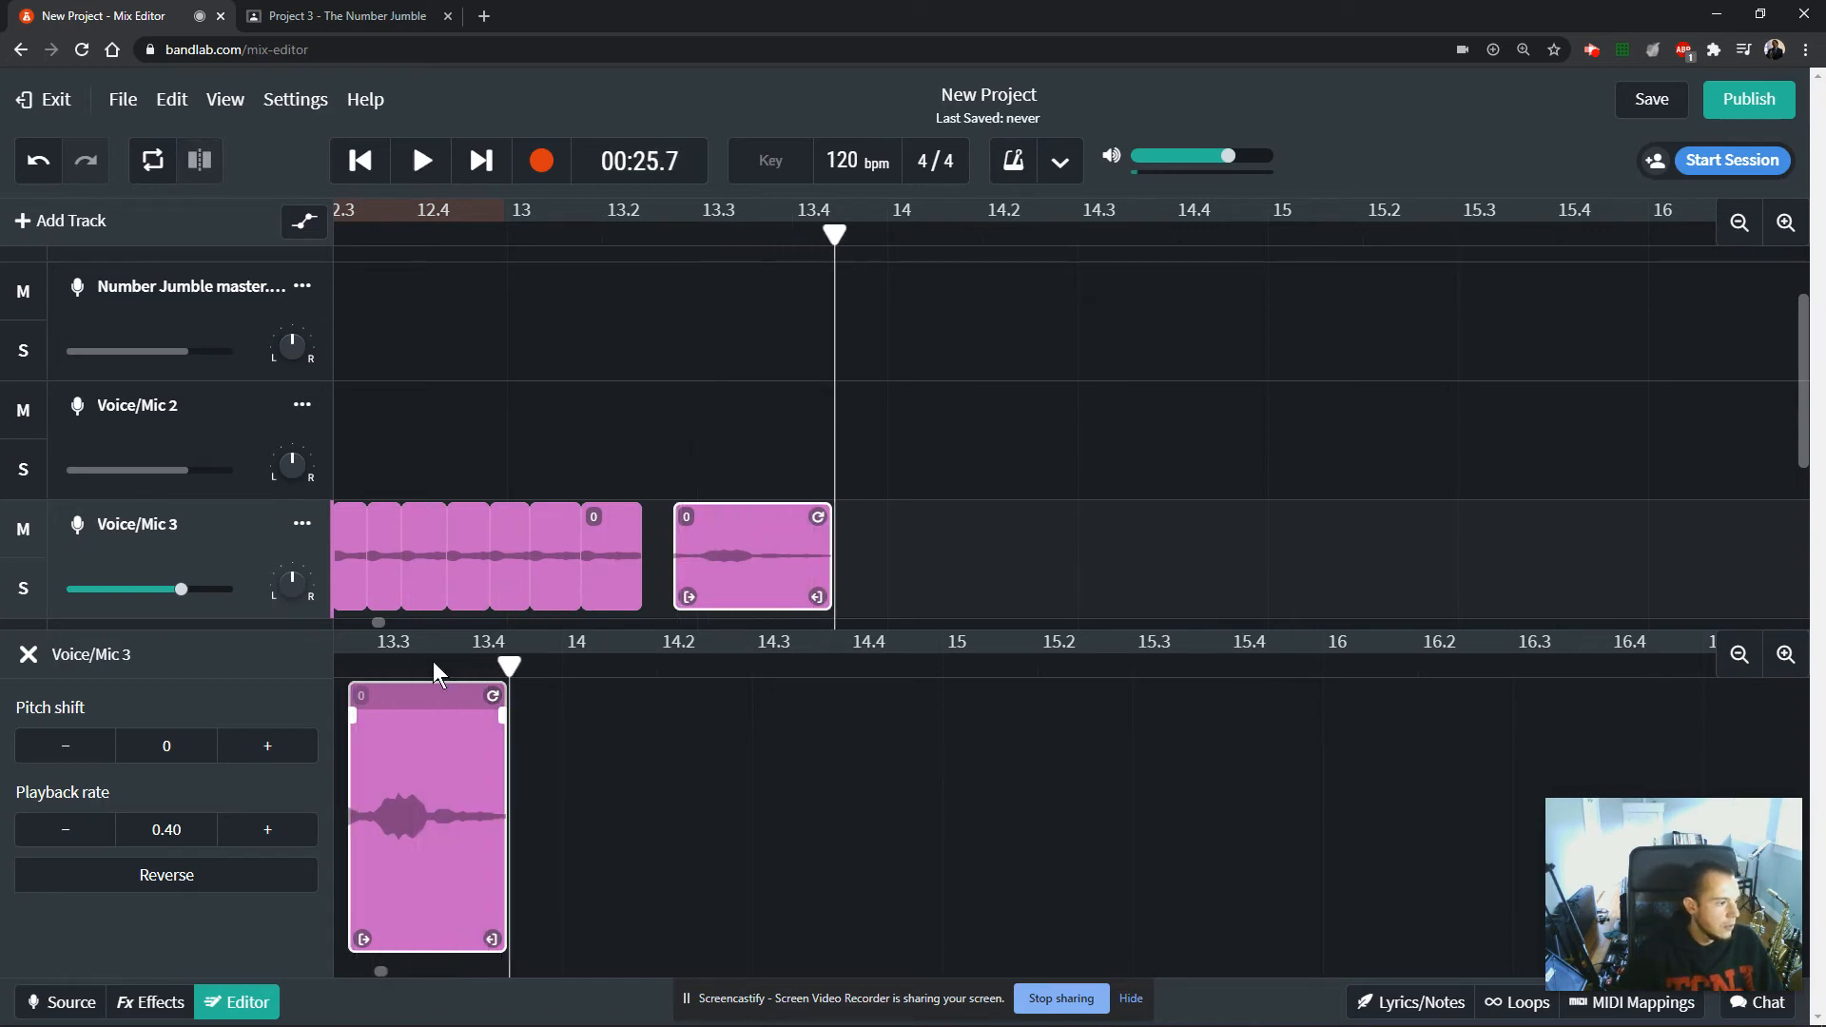
# Reverse the slowed last clip on Voice/Mic 3, listen to it from its start, and close the clip editor.
pyautogui.click(180, 874)
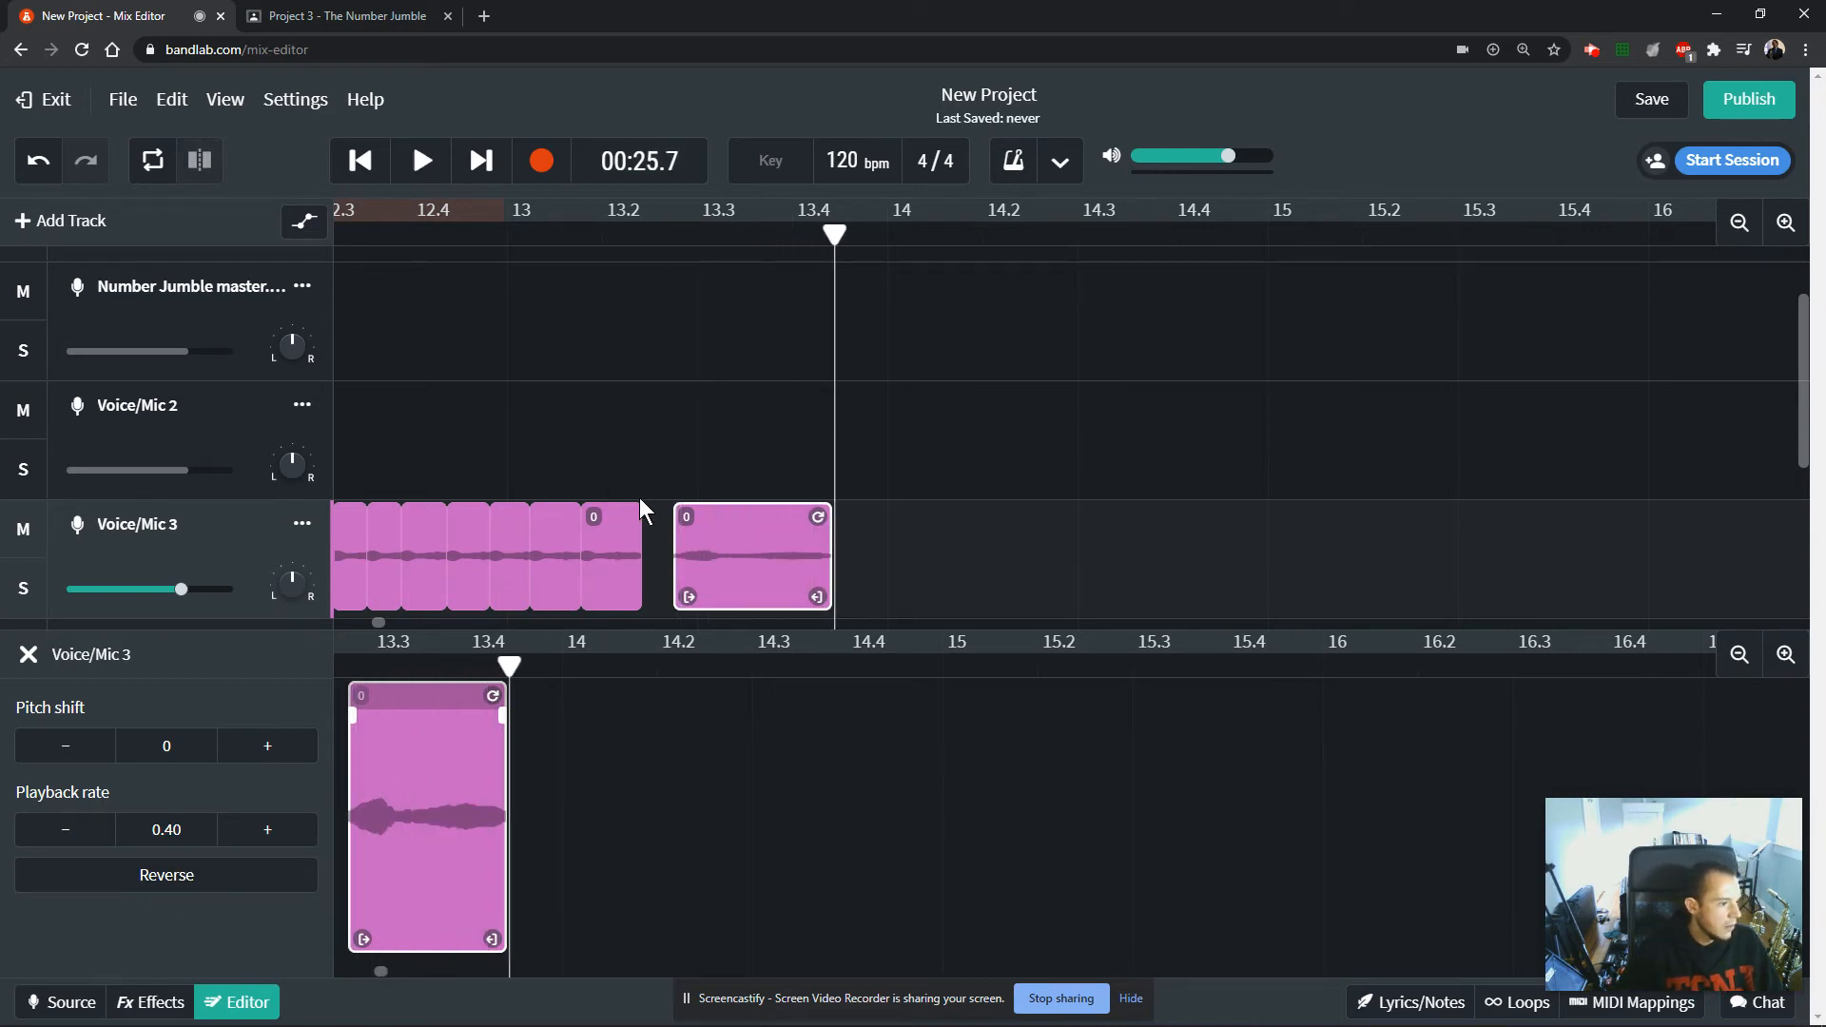
pyautogui.click(642, 504)
pyautogui.press('space')
pyautogui.press('space')
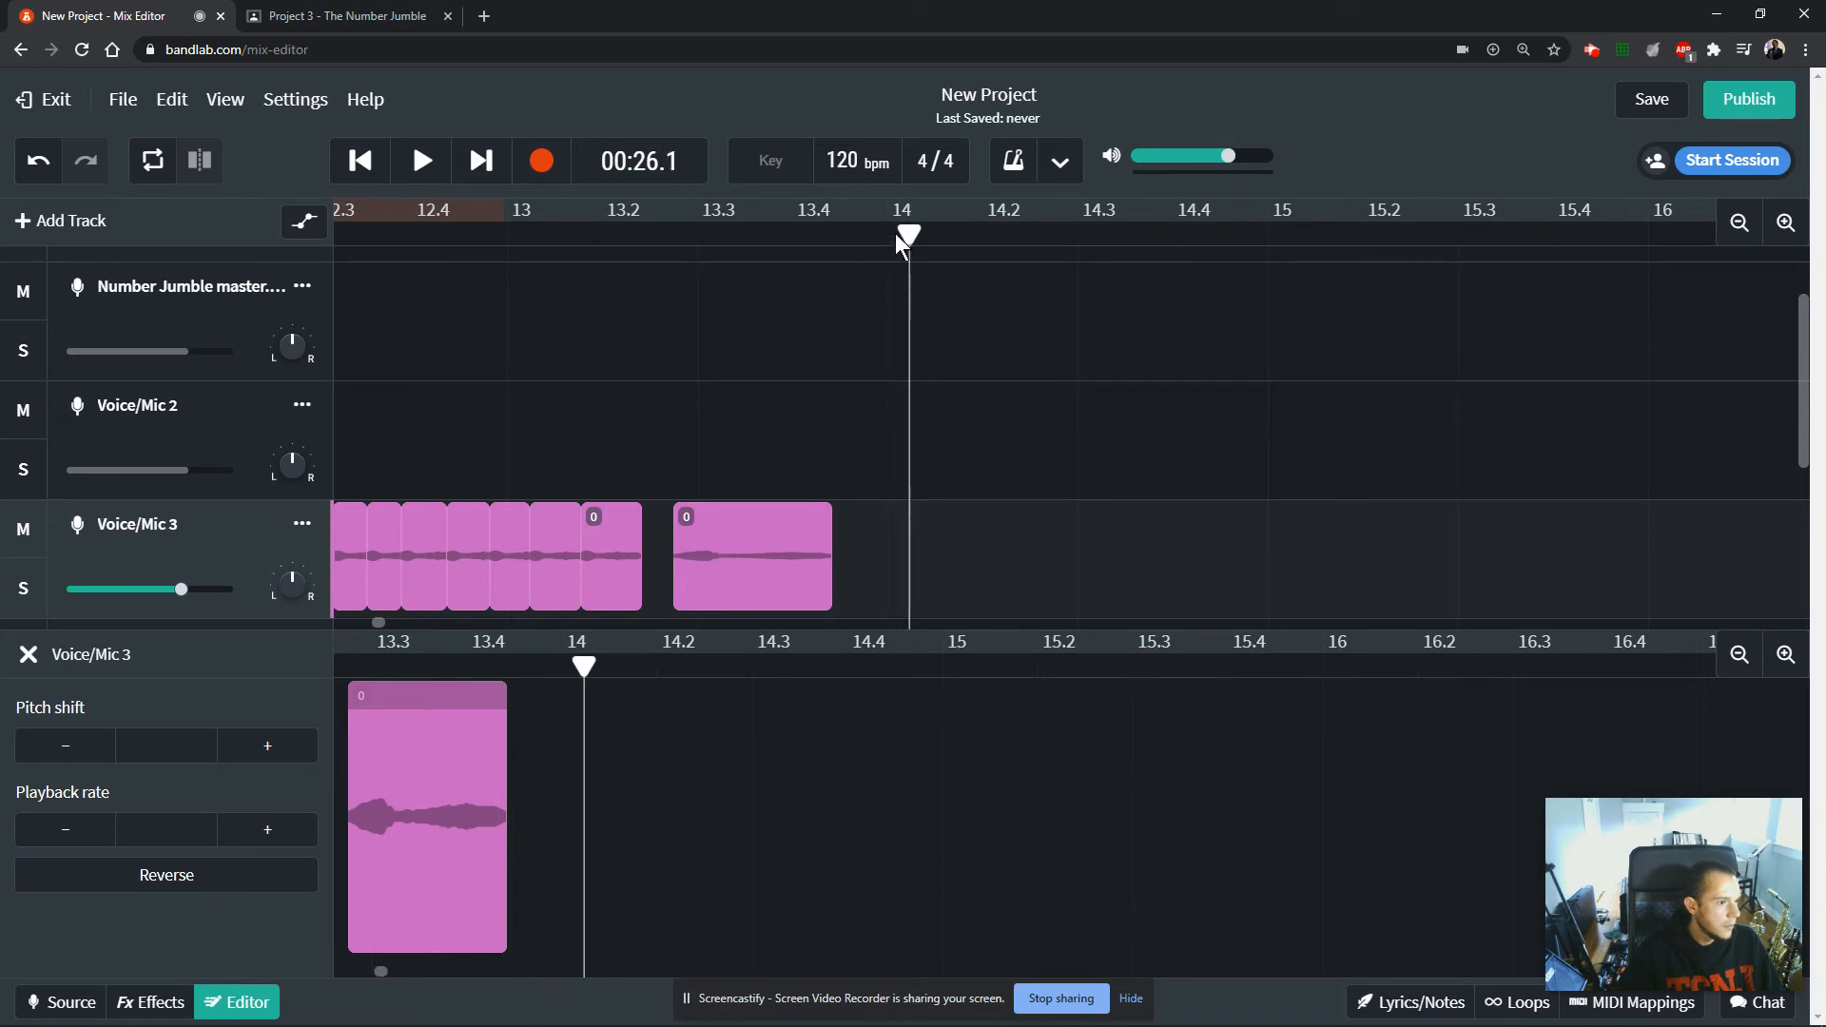
pyautogui.moveTo(908, 233); pyautogui.dragTo(666, 255)
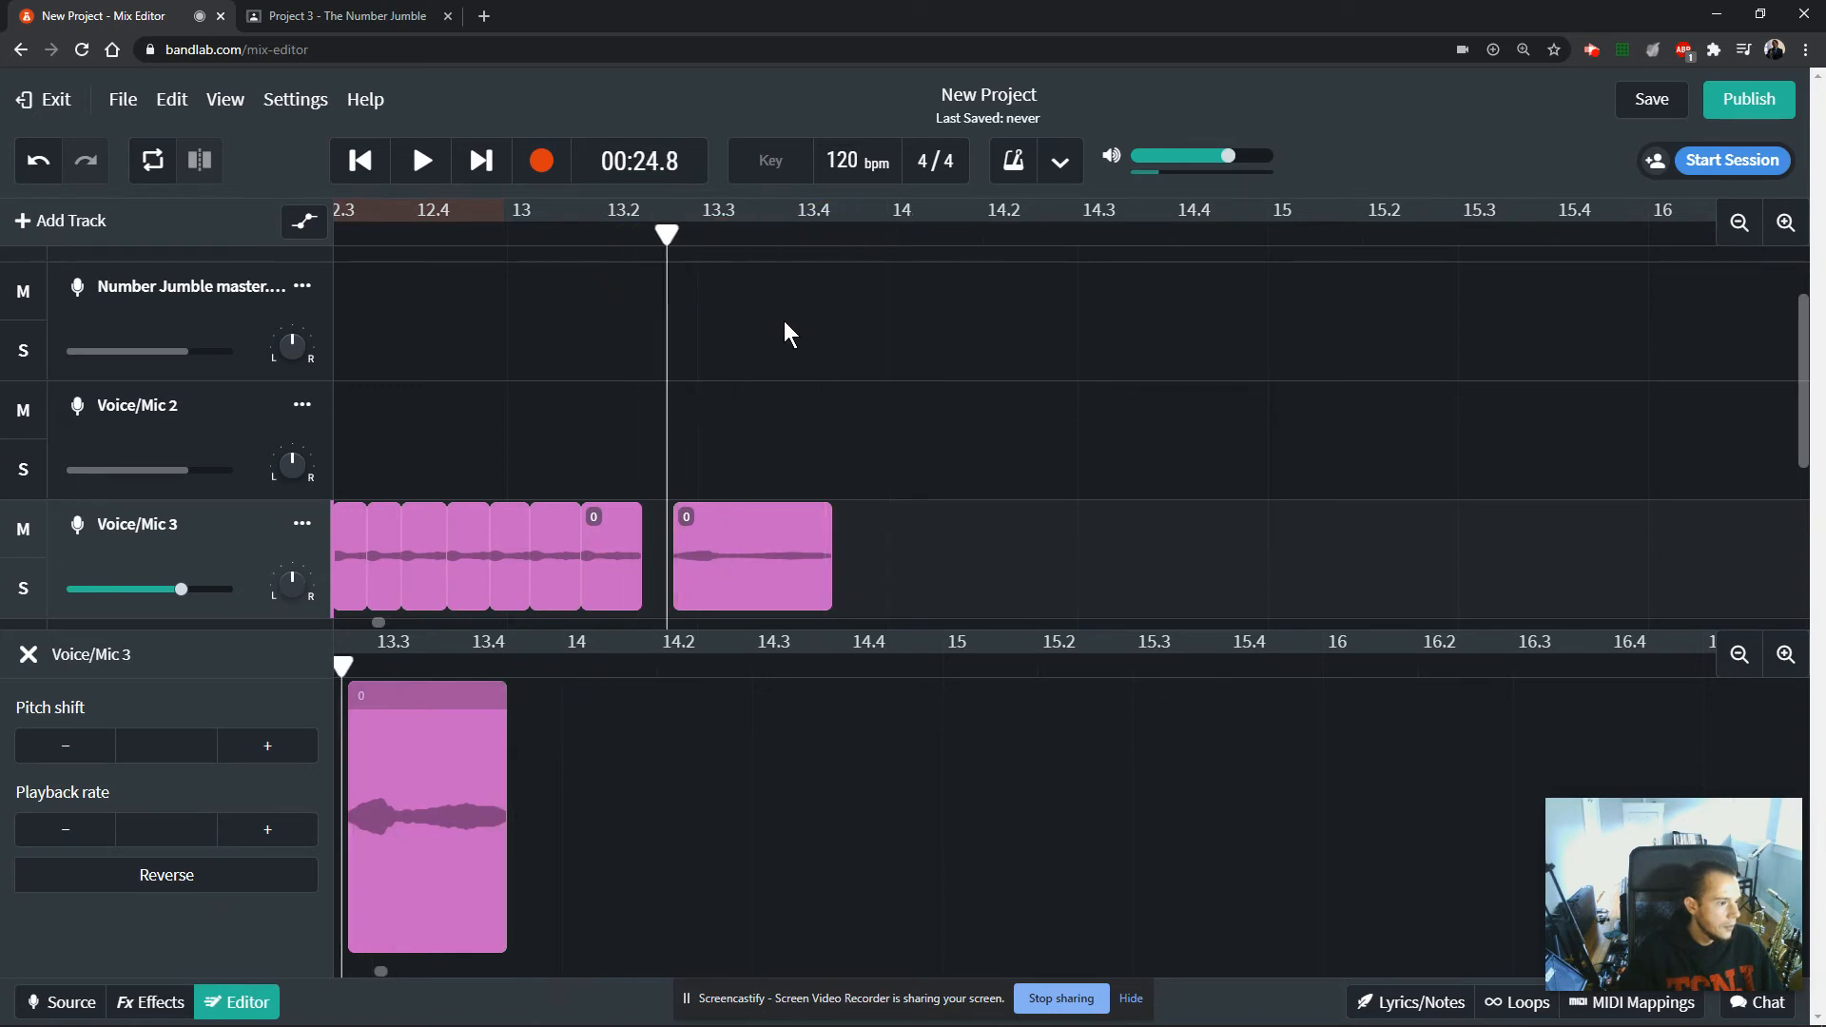
pyautogui.moveTo(894, 234); pyautogui.dragTo(643, 274)
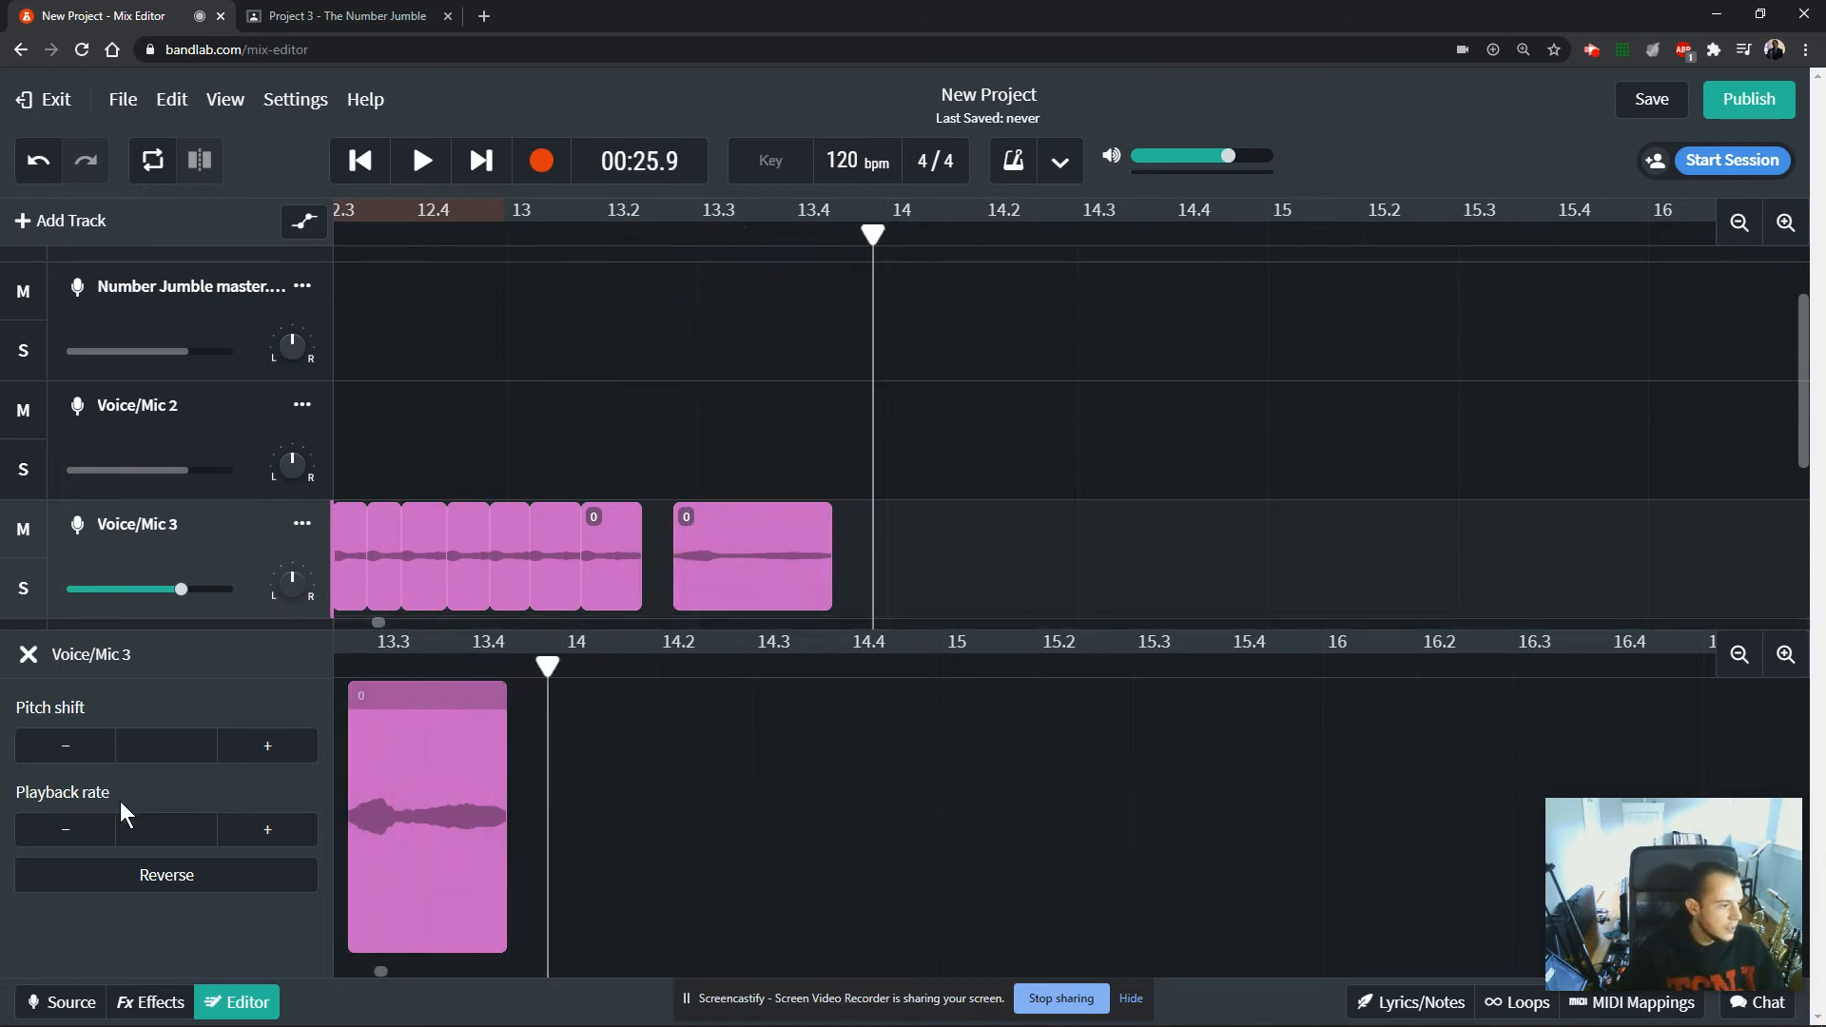
pyautogui.click(28, 655)
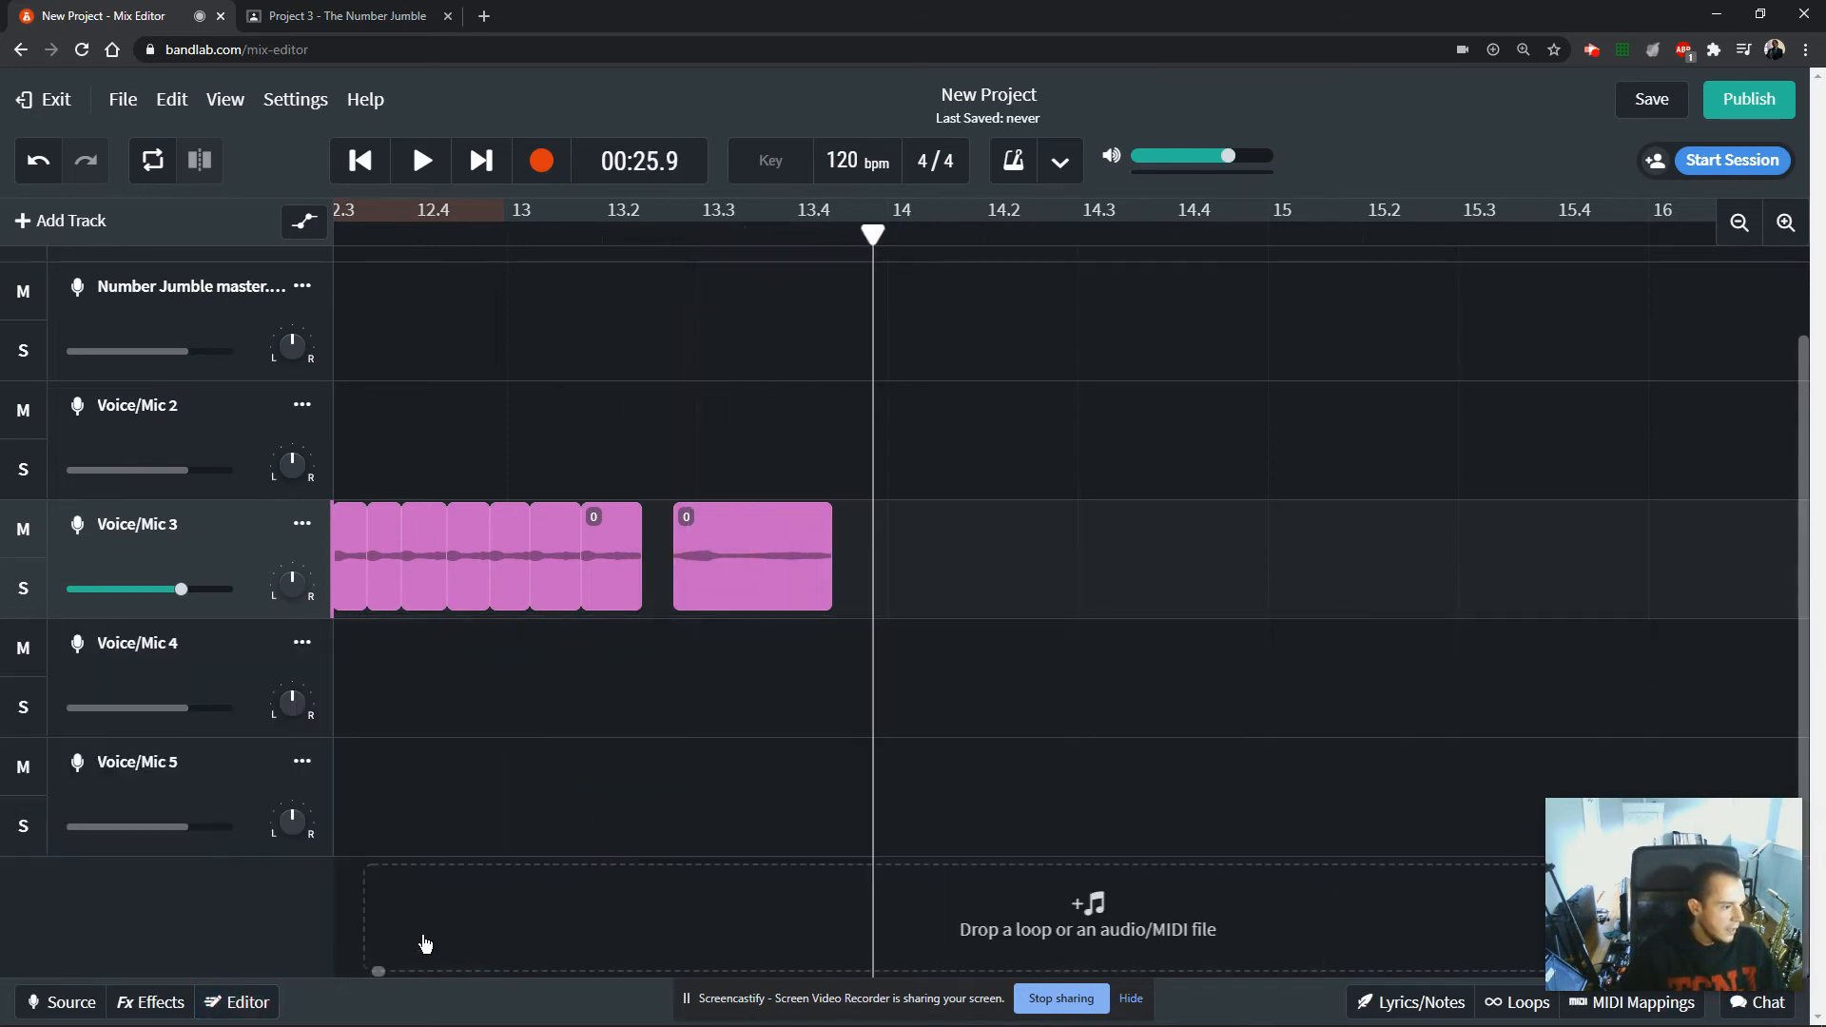
pyautogui.moveTo(380, 971); pyautogui.dragTo(372, 970)
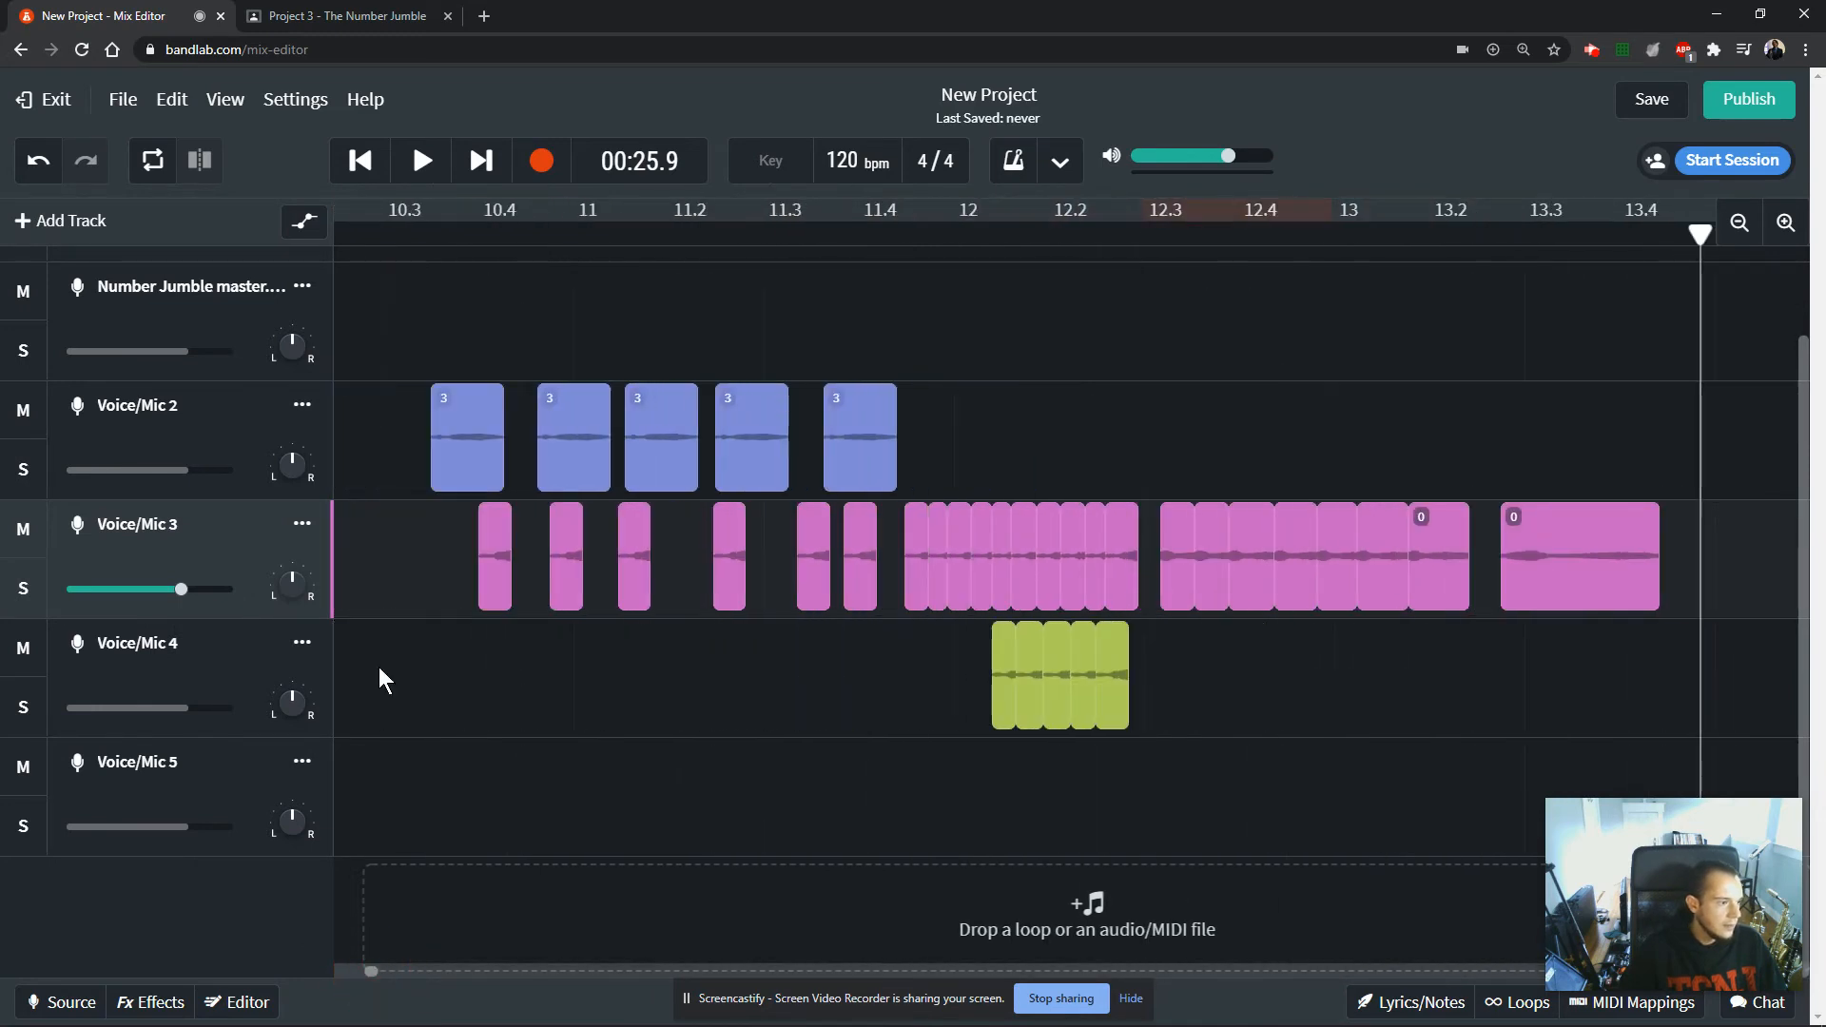
pyautogui.click(409, 419)
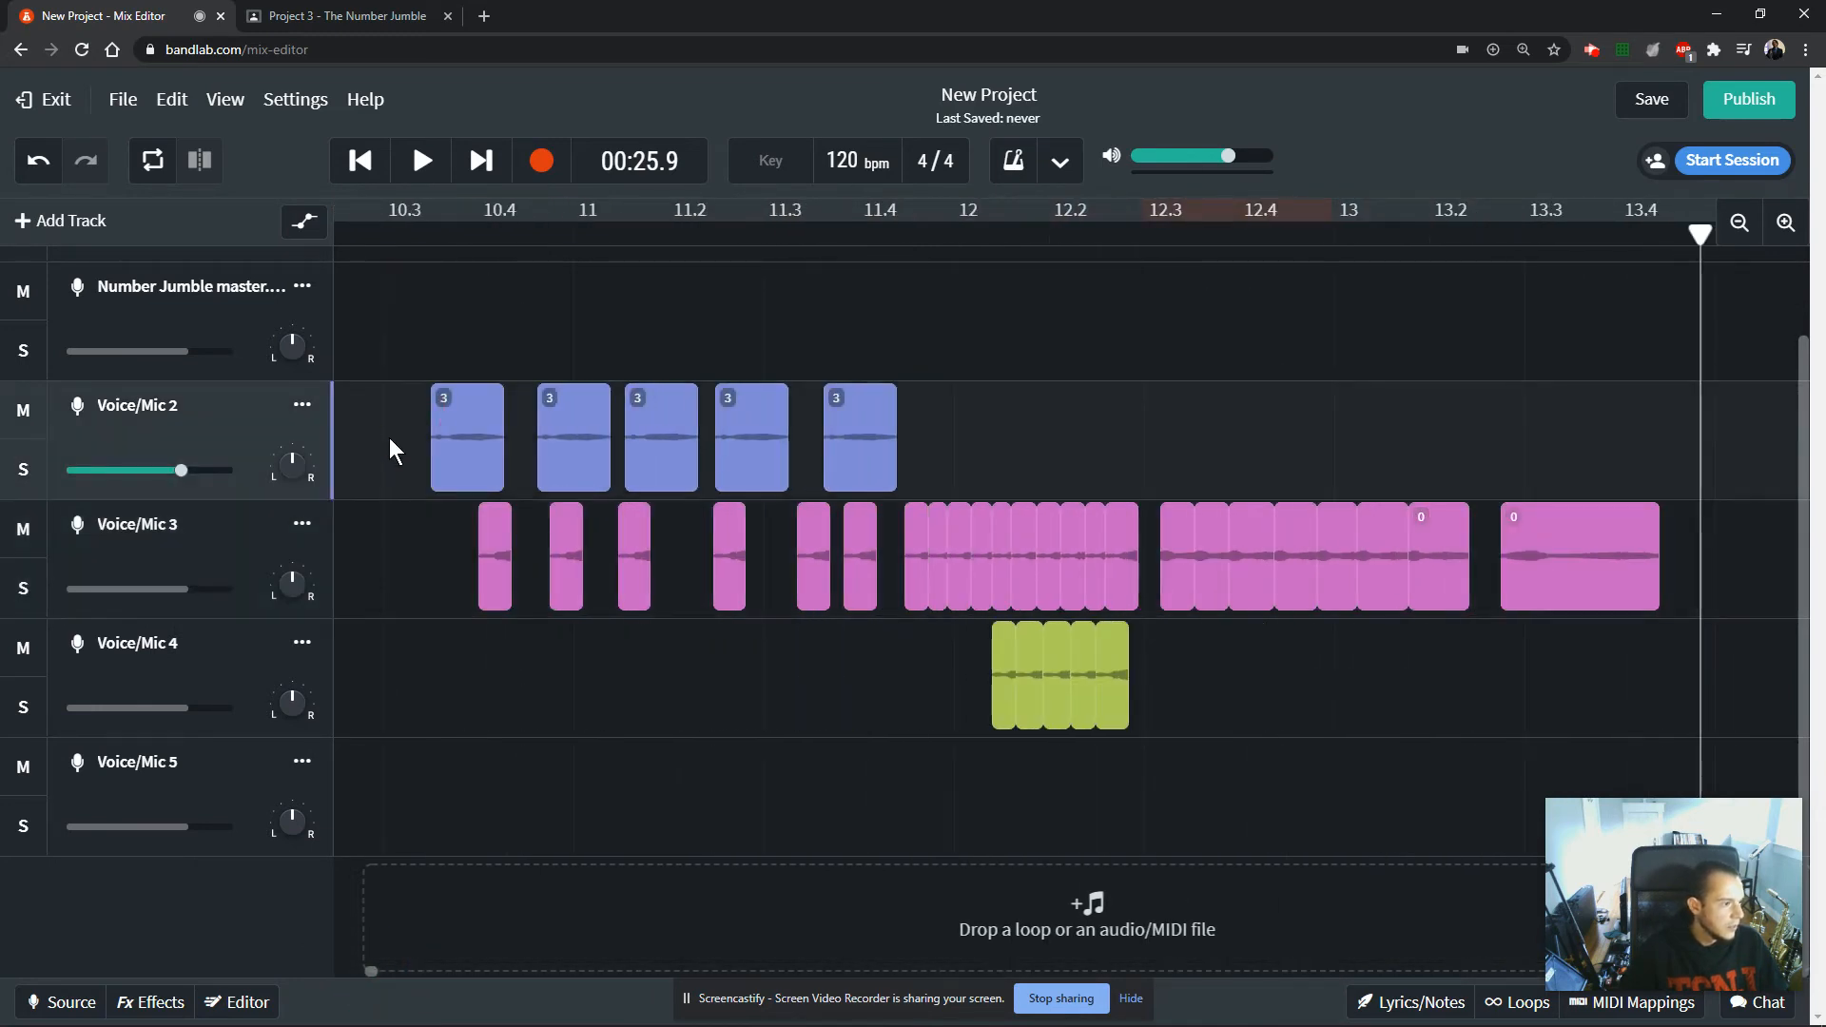
pyautogui.click(213, 1004)
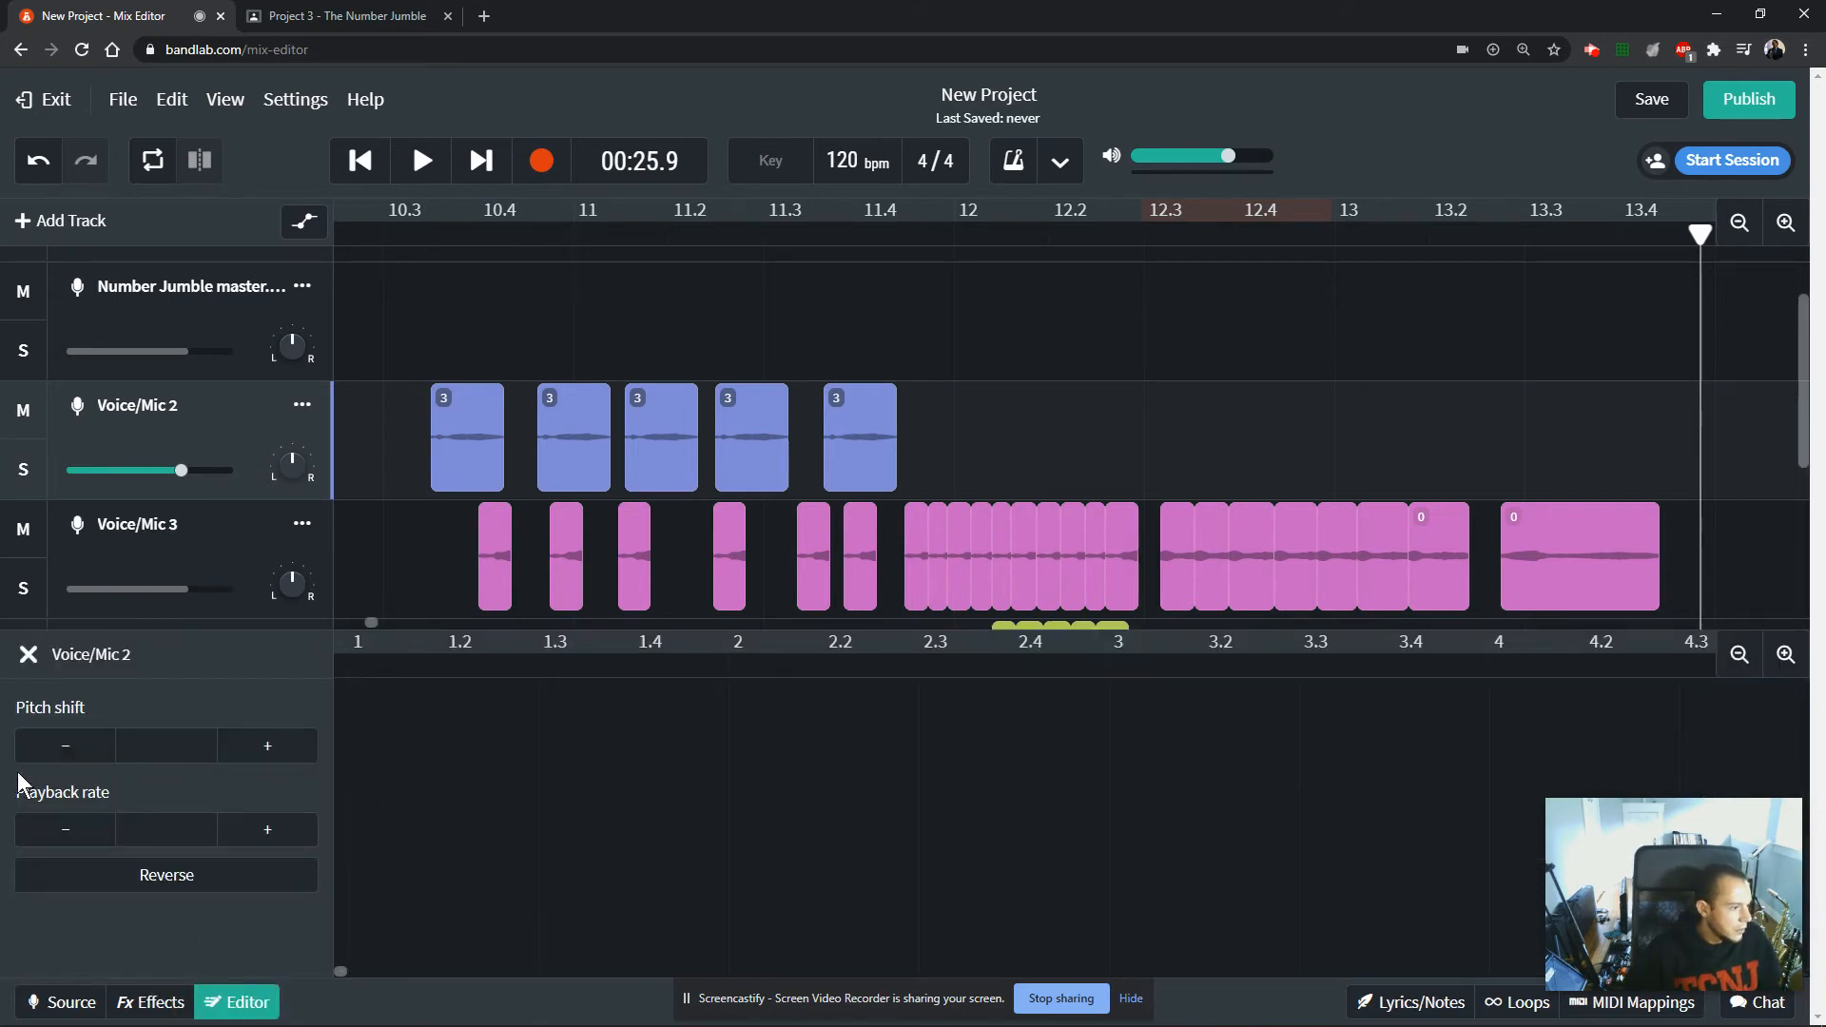
pyautogui.click(232, 1009)
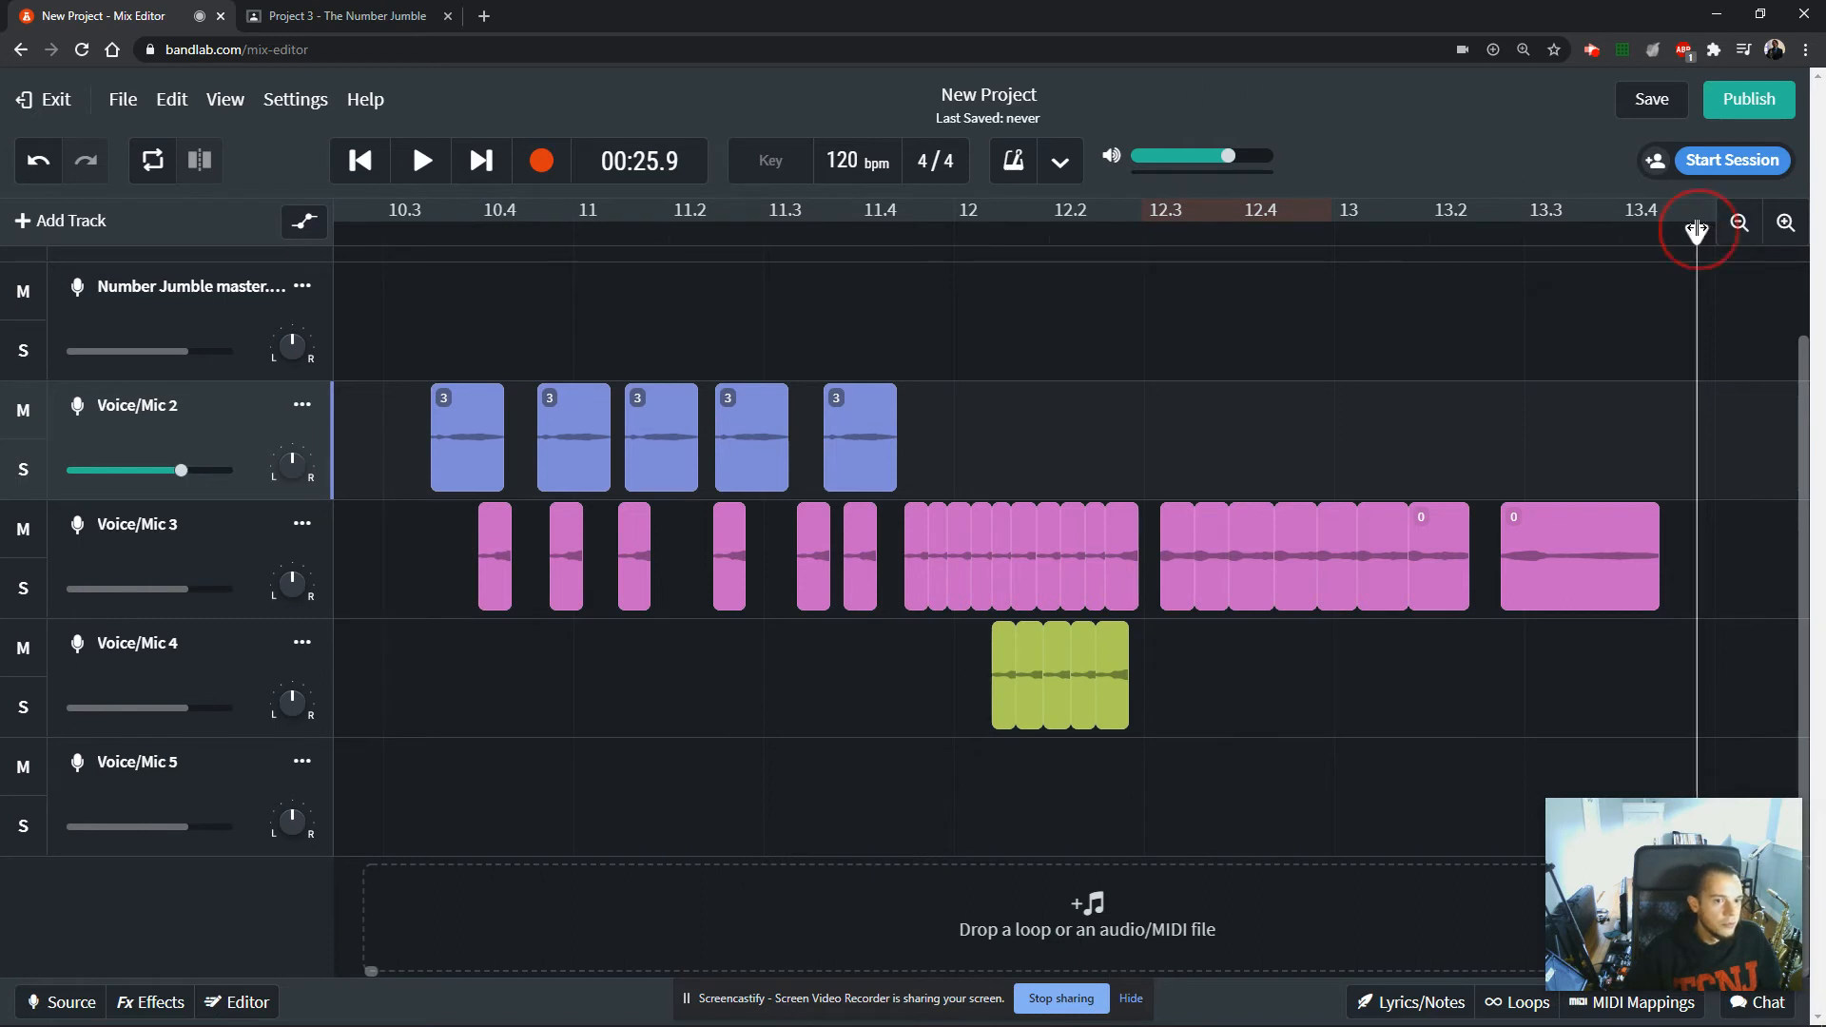
# Move the playhead to the first 3 clip on Voice/Mic 2, open that track's effects and look through the presets.
pyautogui.moveTo(1700, 231); pyautogui.dragTo(429, 275)
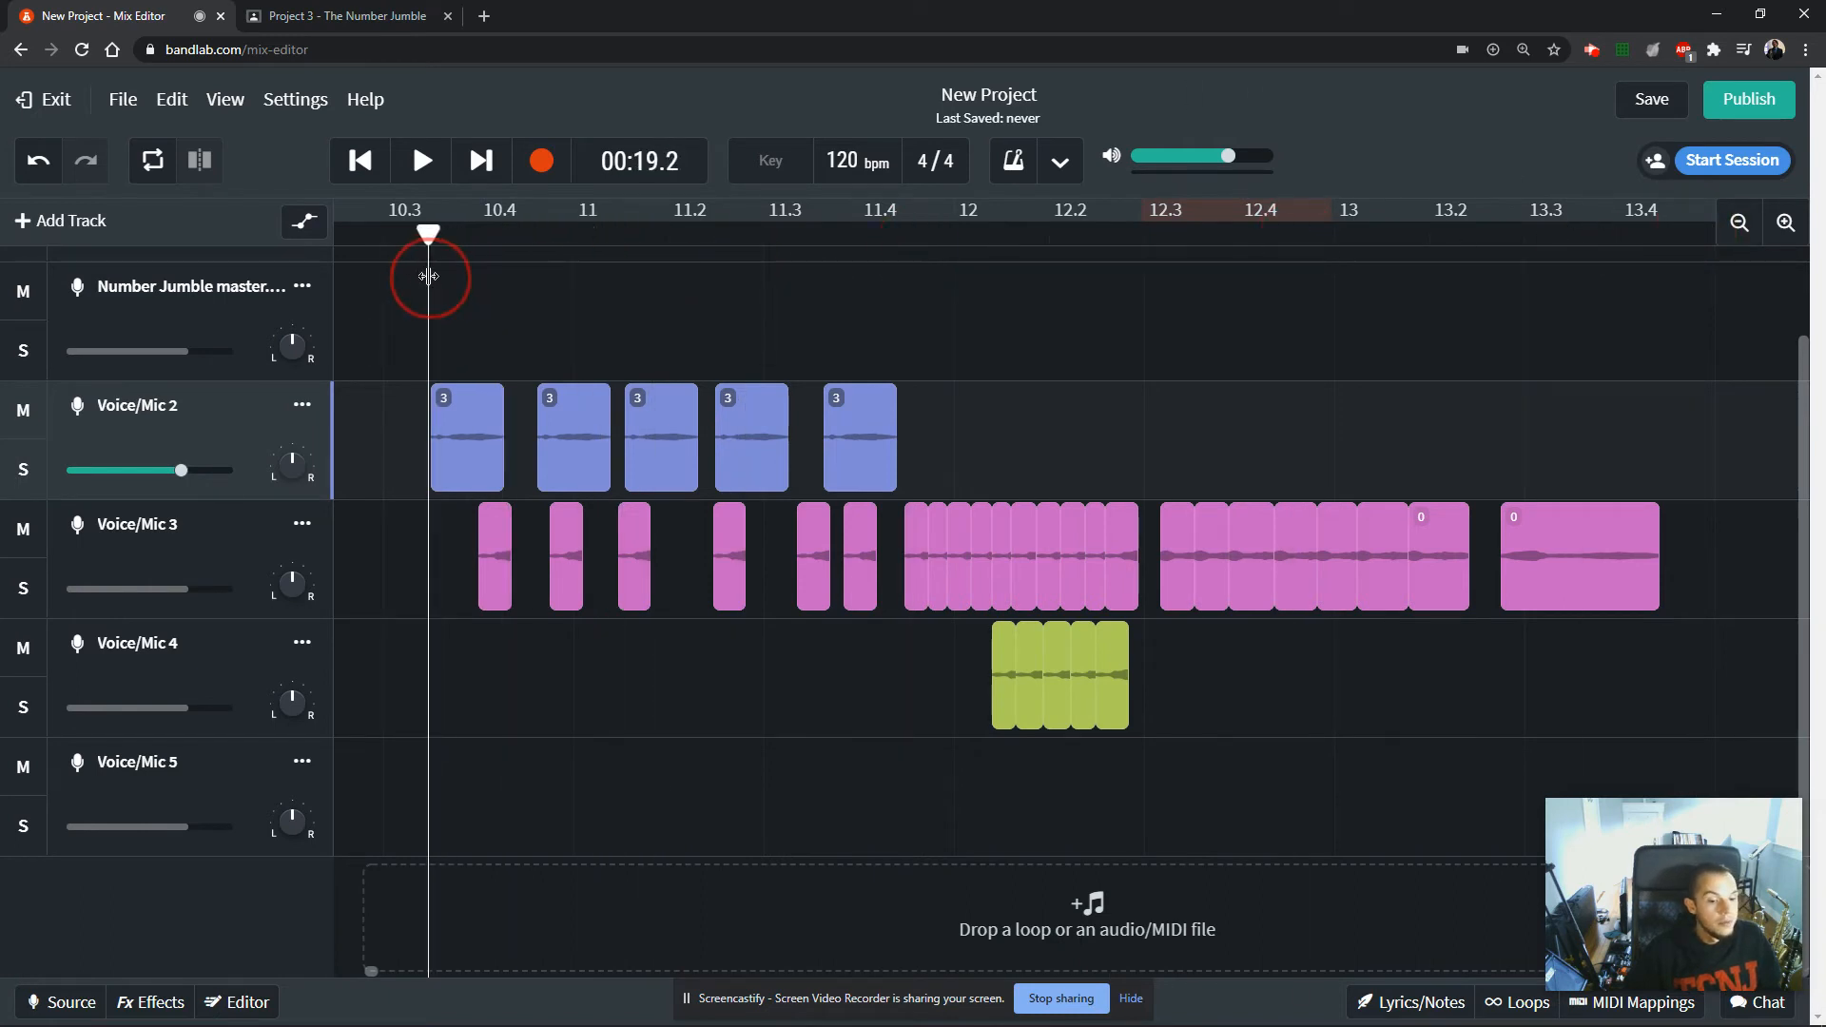
pyautogui.click(133, 1001)
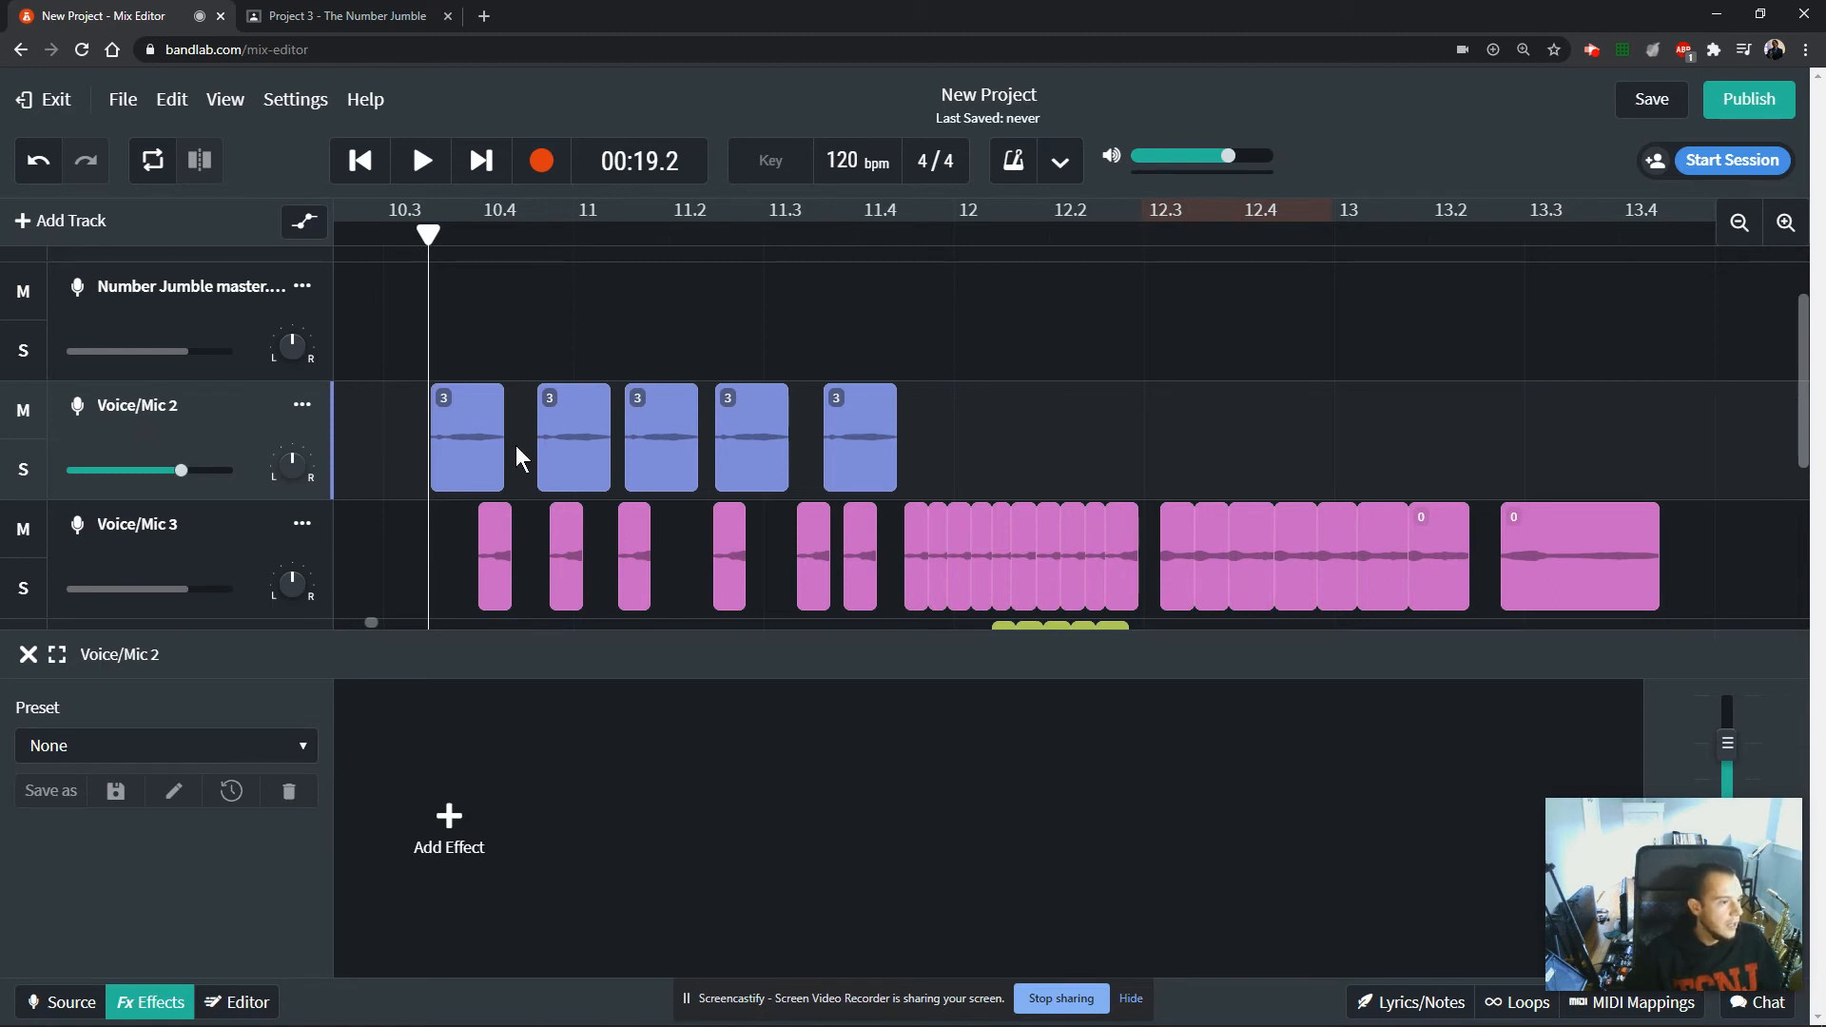
pyautogui.click(477, 443)
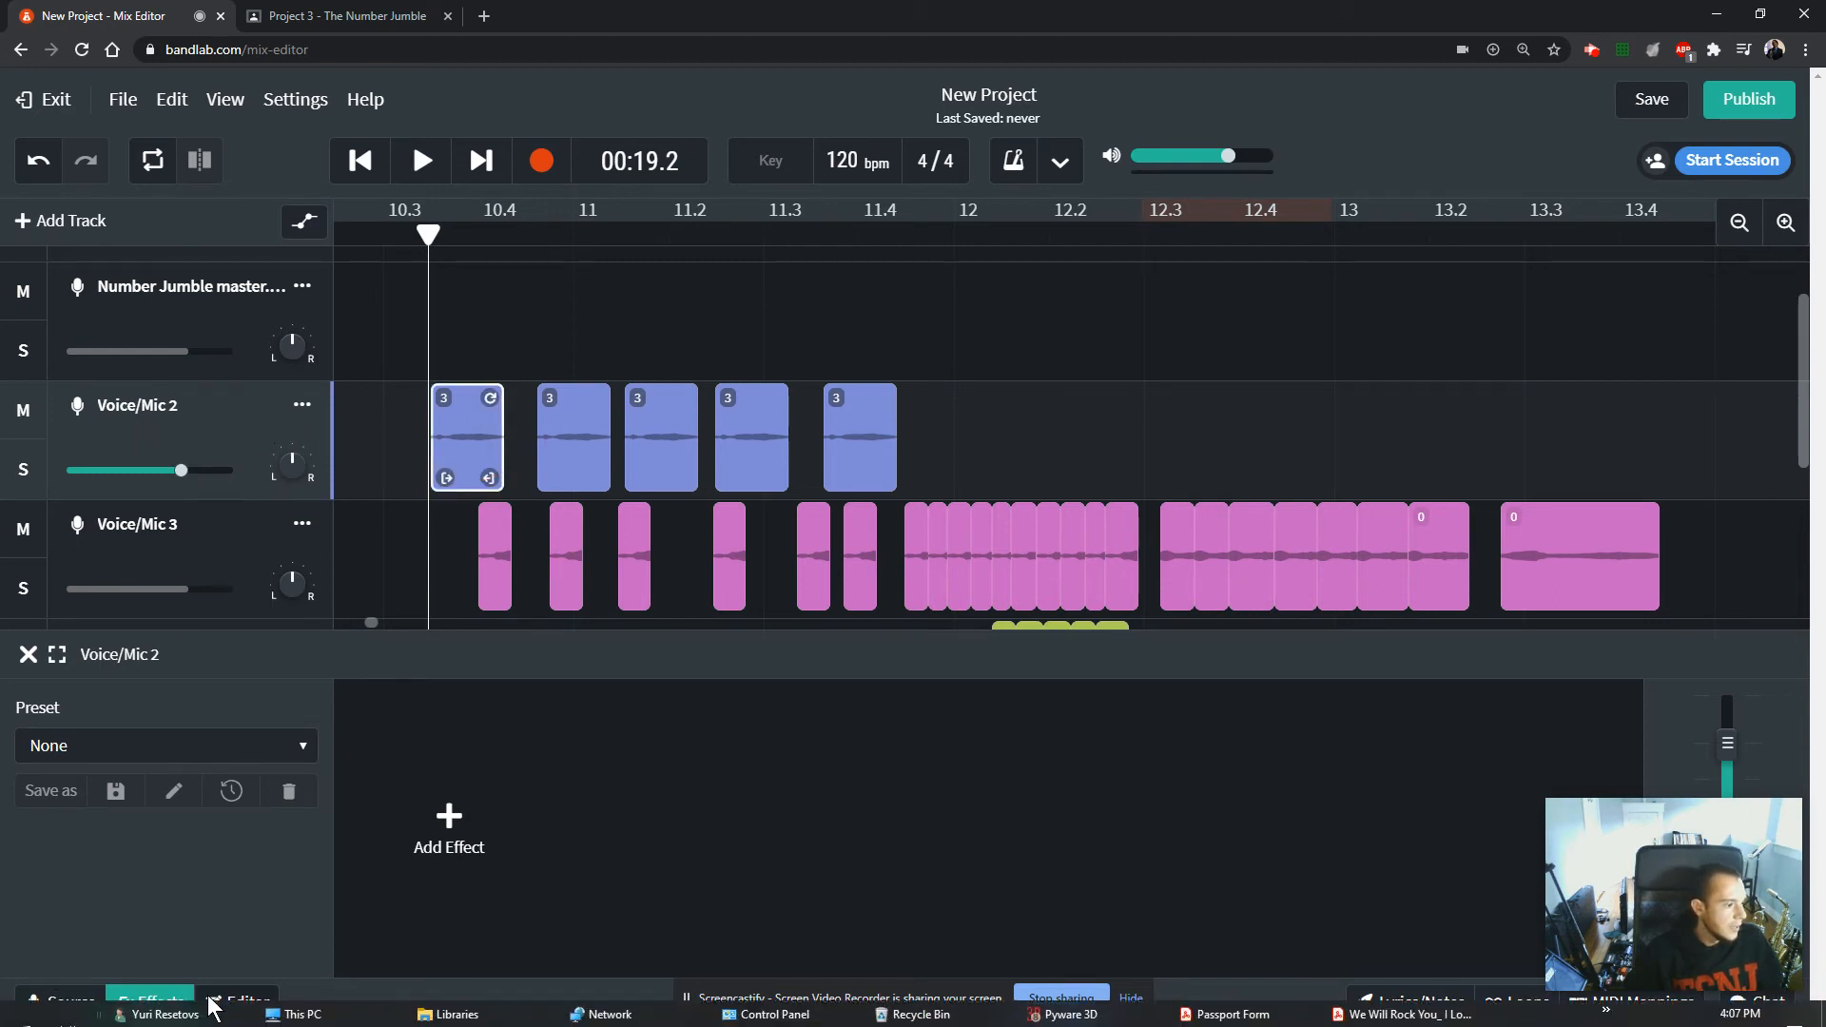
pyautogui.click(389, 416)
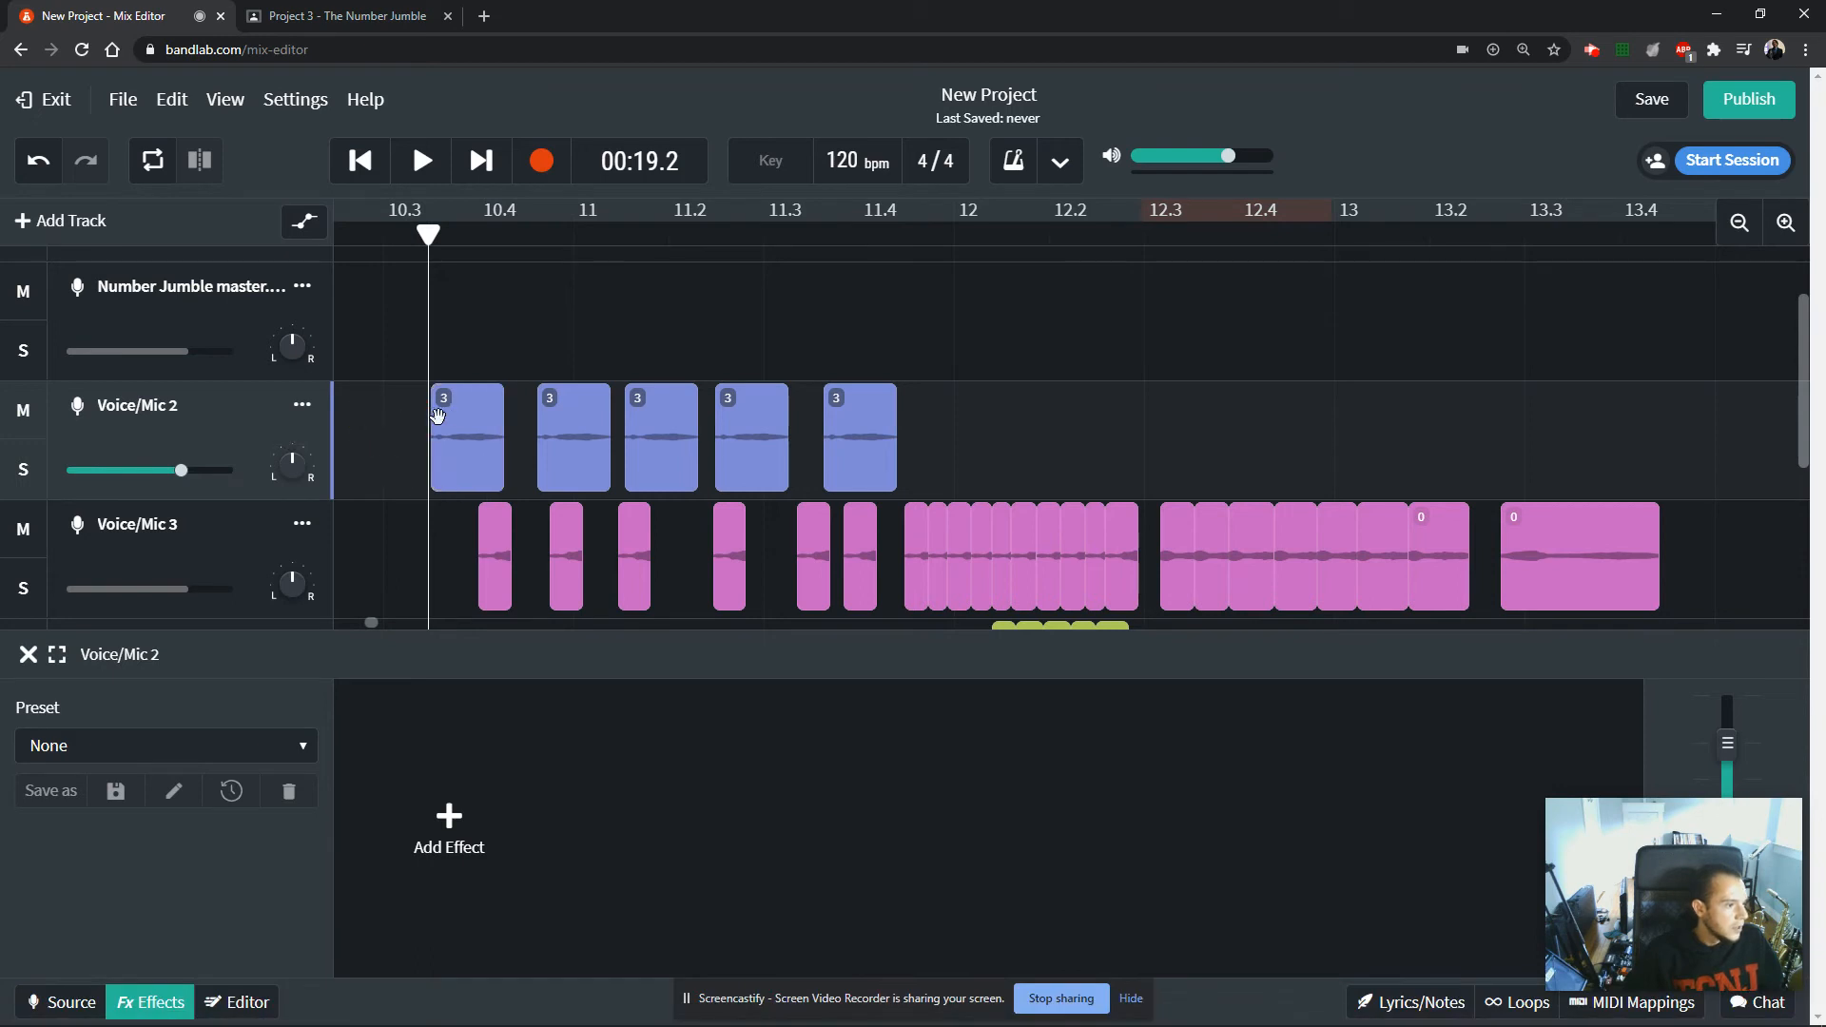
pyautogui.click(252, 753)
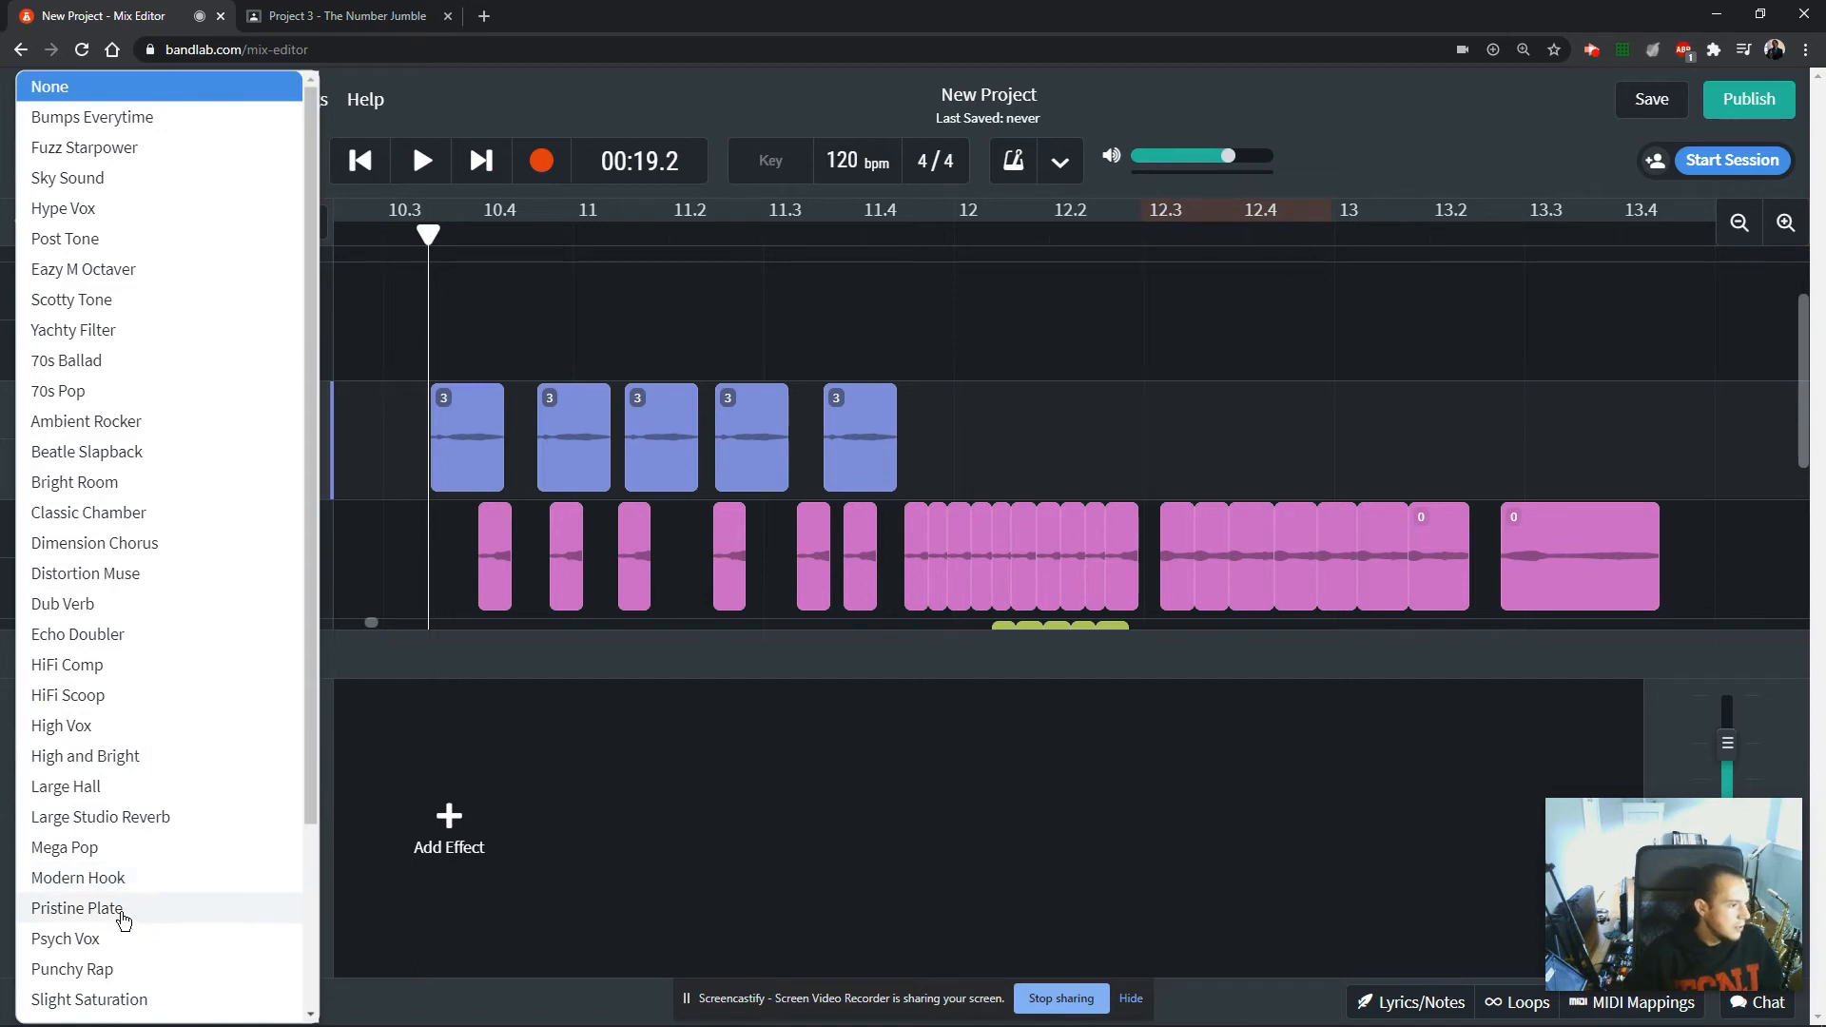
pyautogui.click(403, 408)
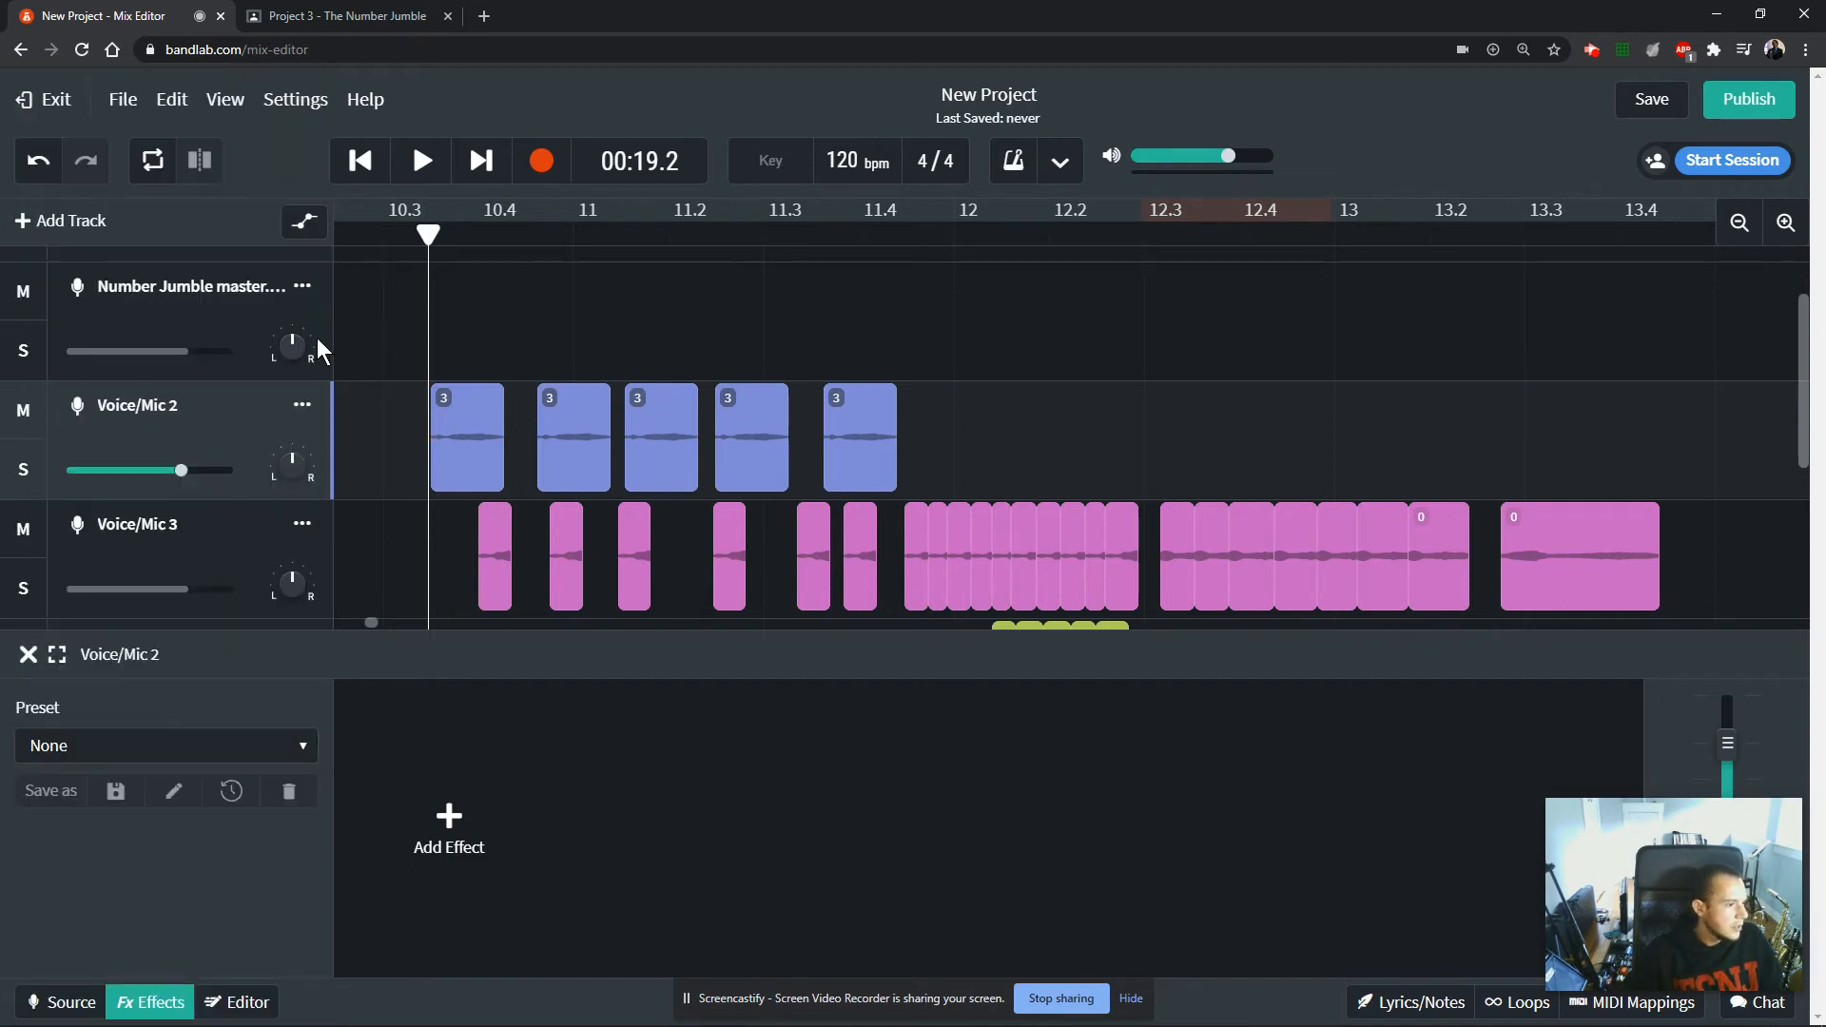
# Solo Voice/Mic 2 and play back its run of 3 clips without effects.
pyautogui.click(30, 480)
pyautogui.press('space')
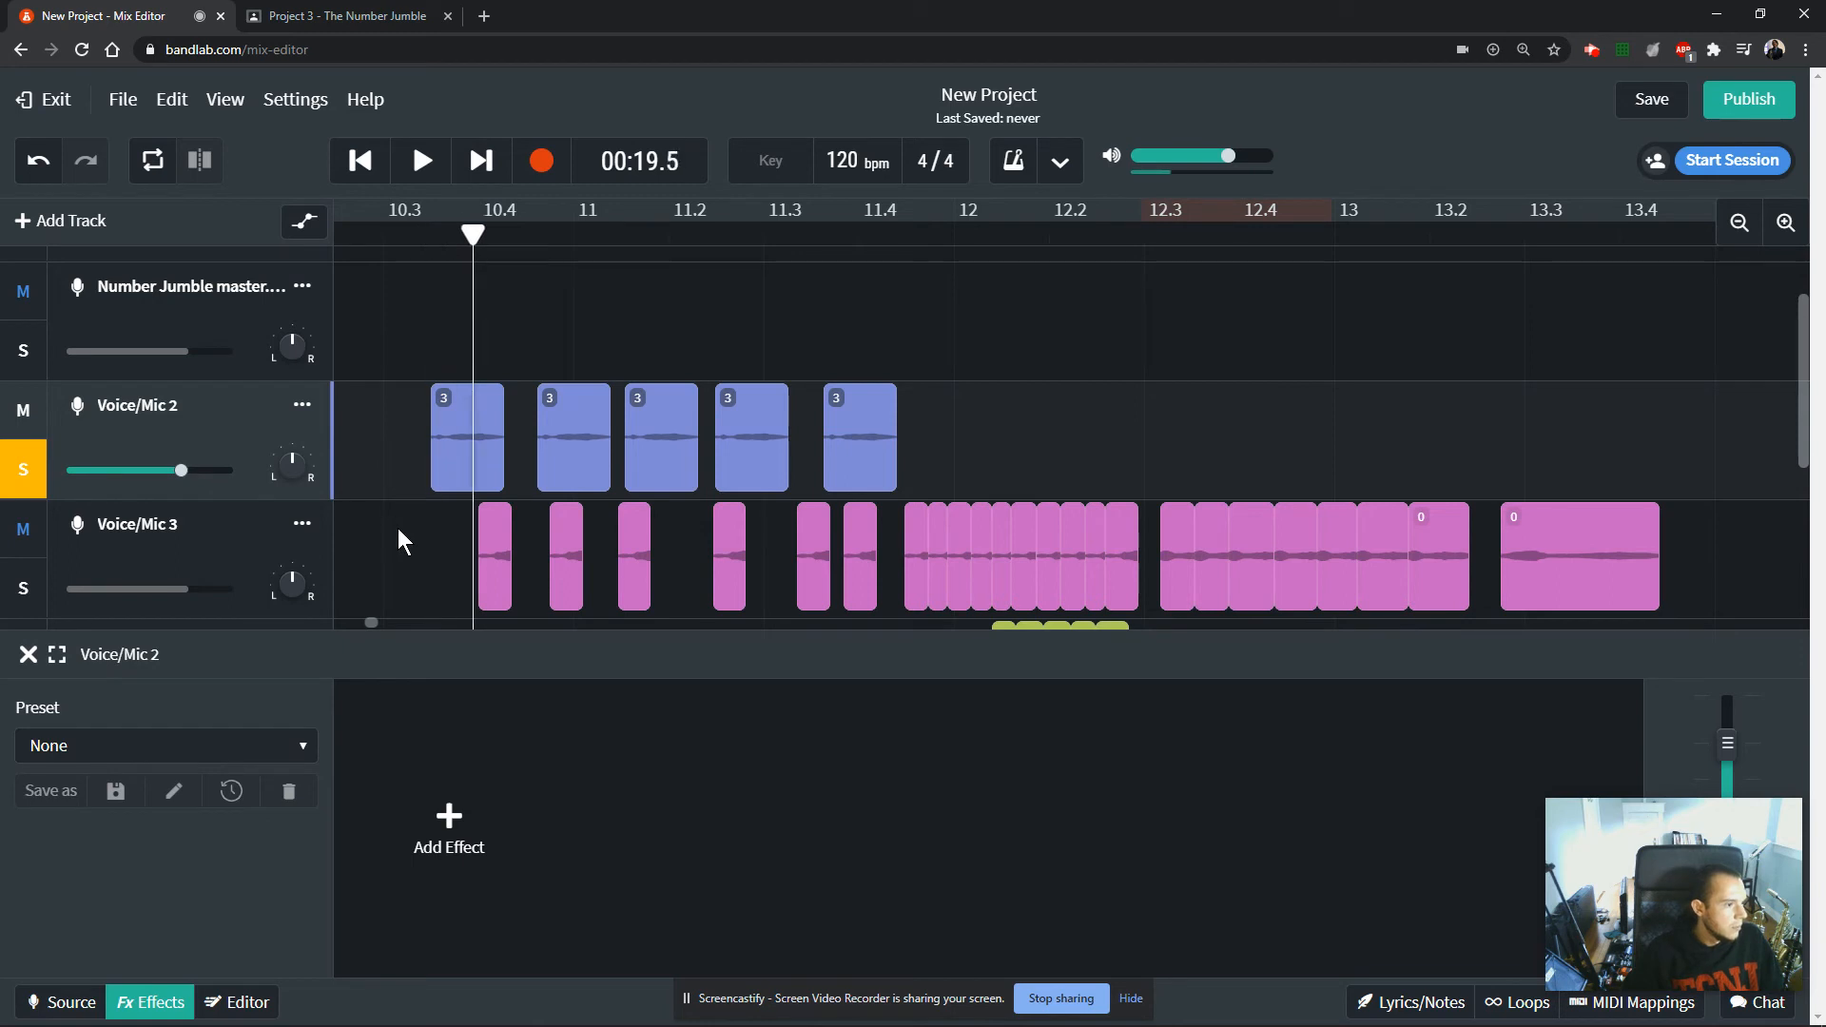
pyautogui.press('space')
# Apply the Pristine Plate effects preset to Voice/Mic 2.
pyautogui.click(213, 761)
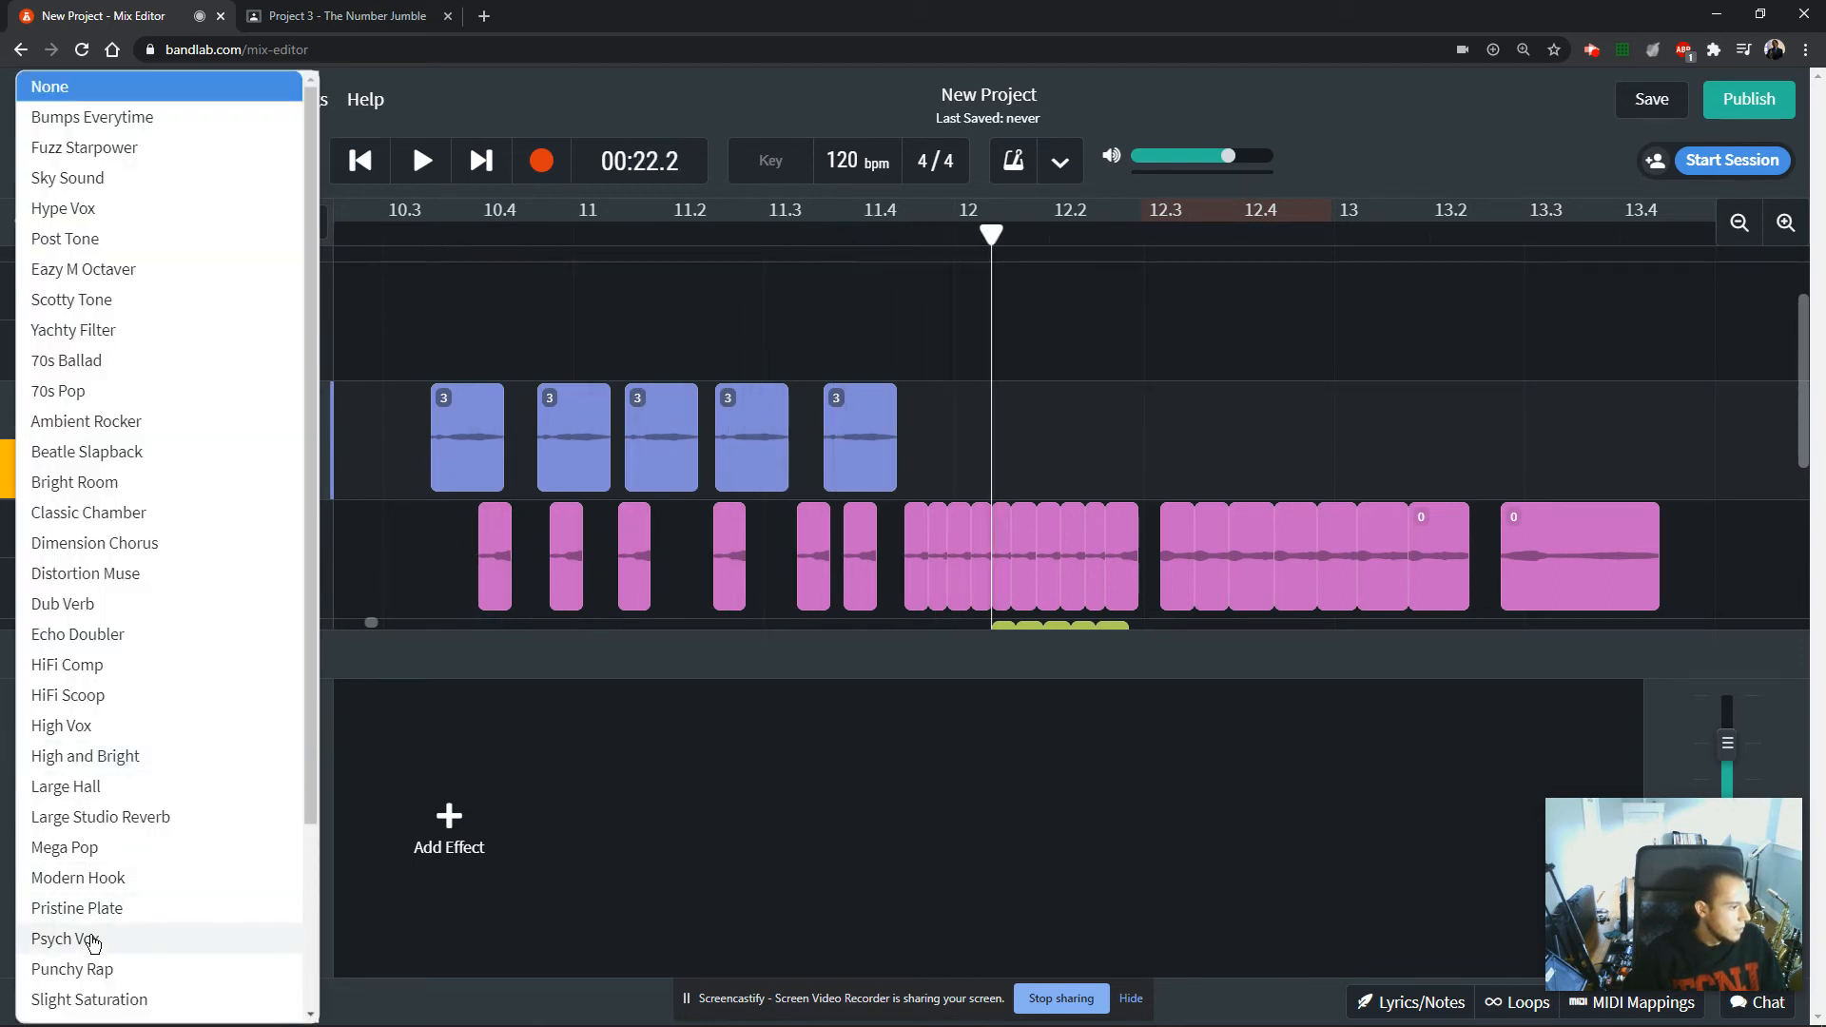
pyautogui.click(84, 910)
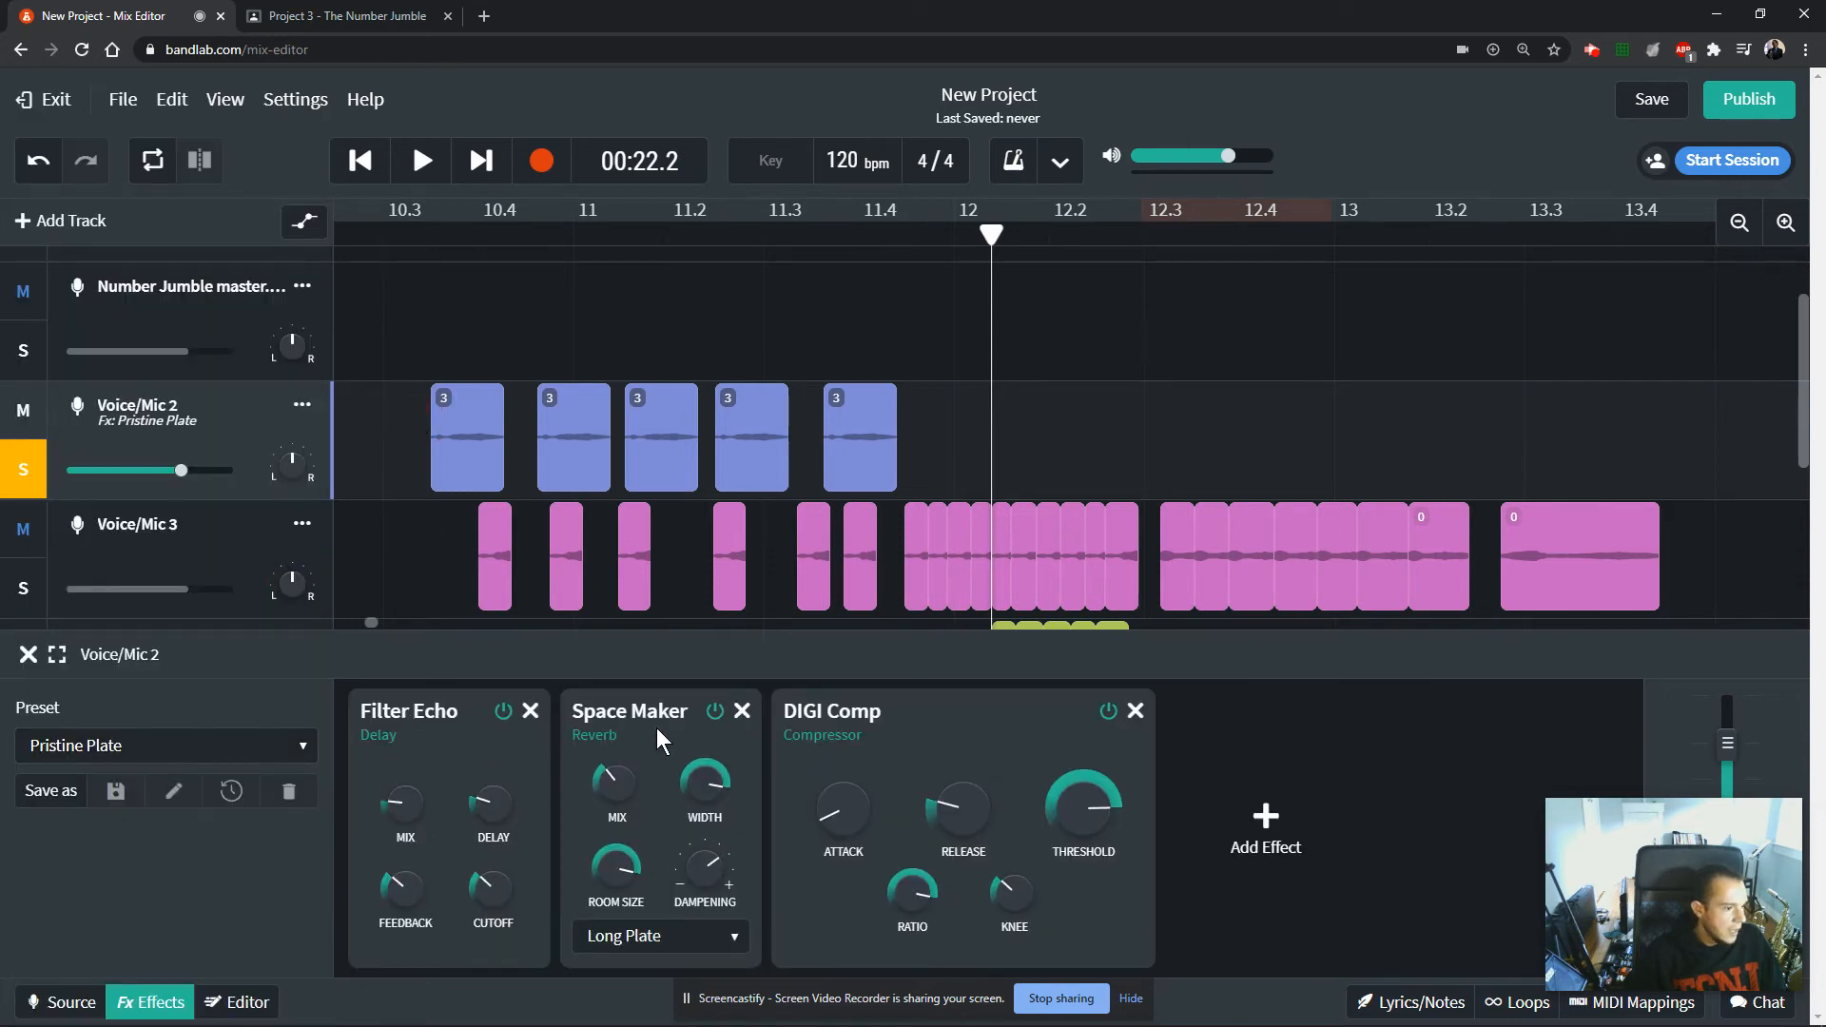
# Audition Voice/Mic 2 with Pristine Plate and raise its Filter Echo mix, delay and feedback and its DIGI Comp attack.
pyautogui.click(408, 277)
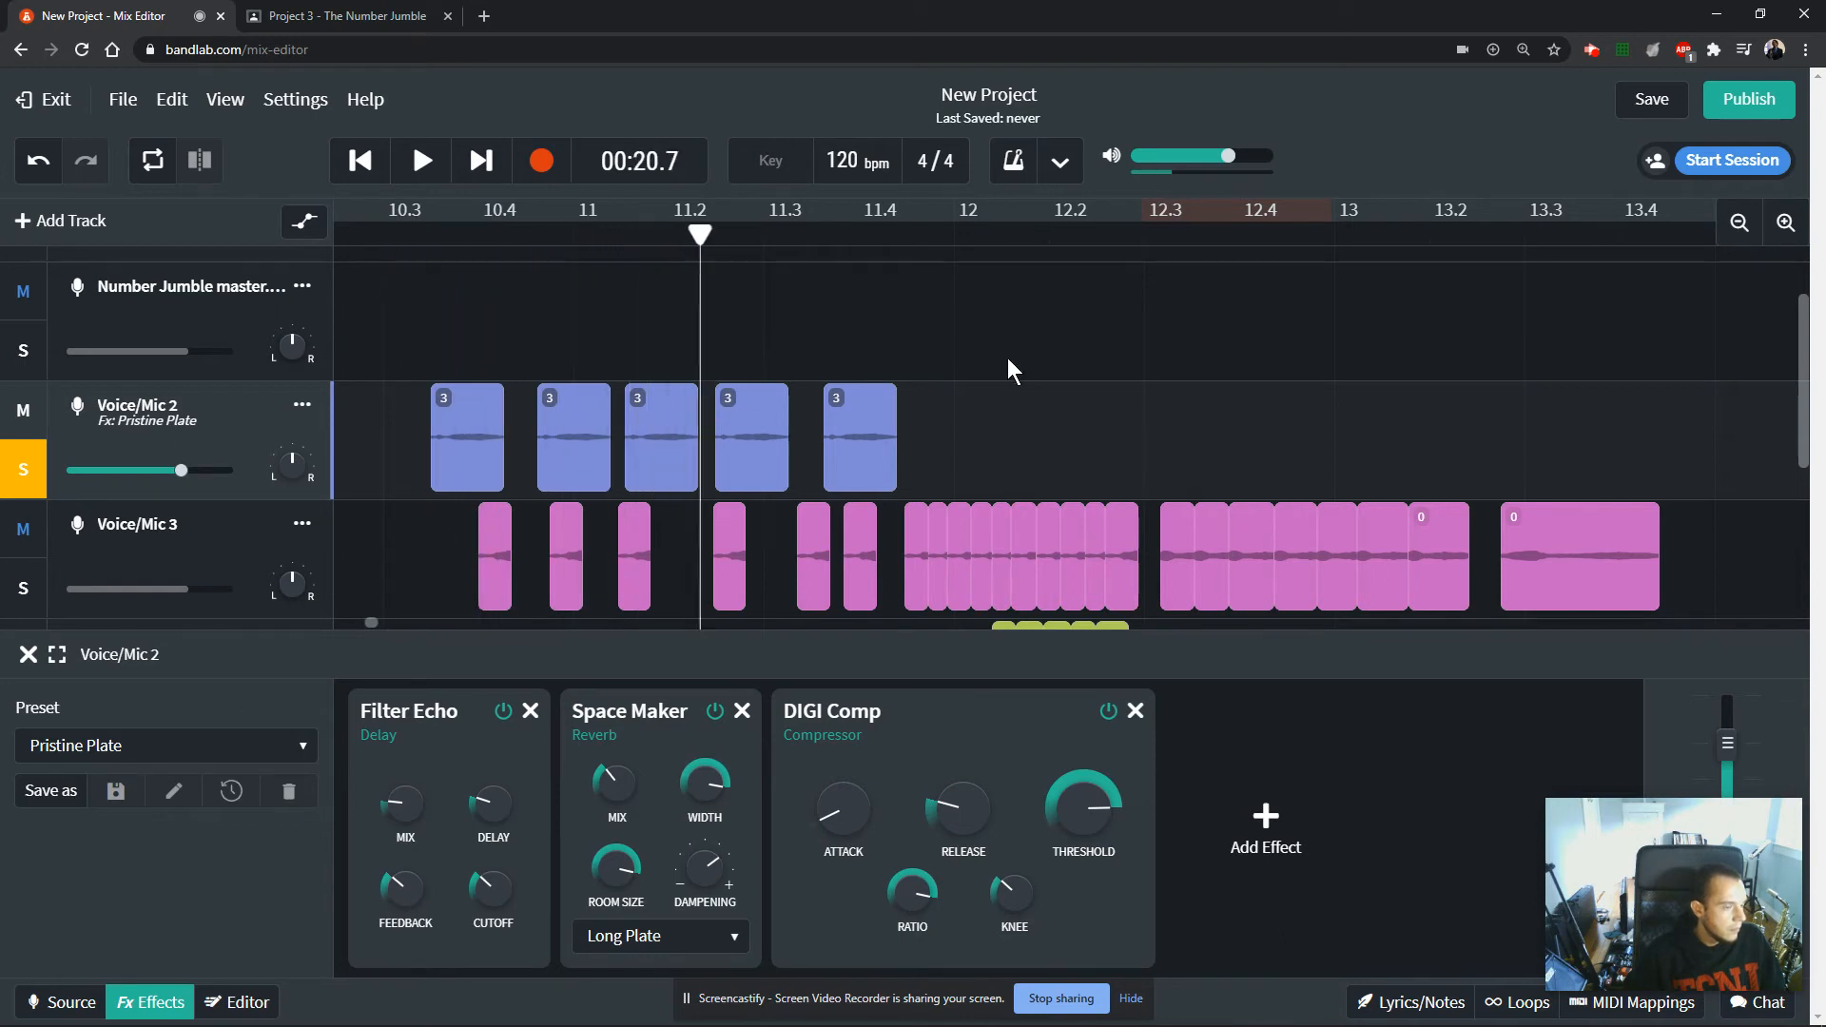
pyautogui.press('space')
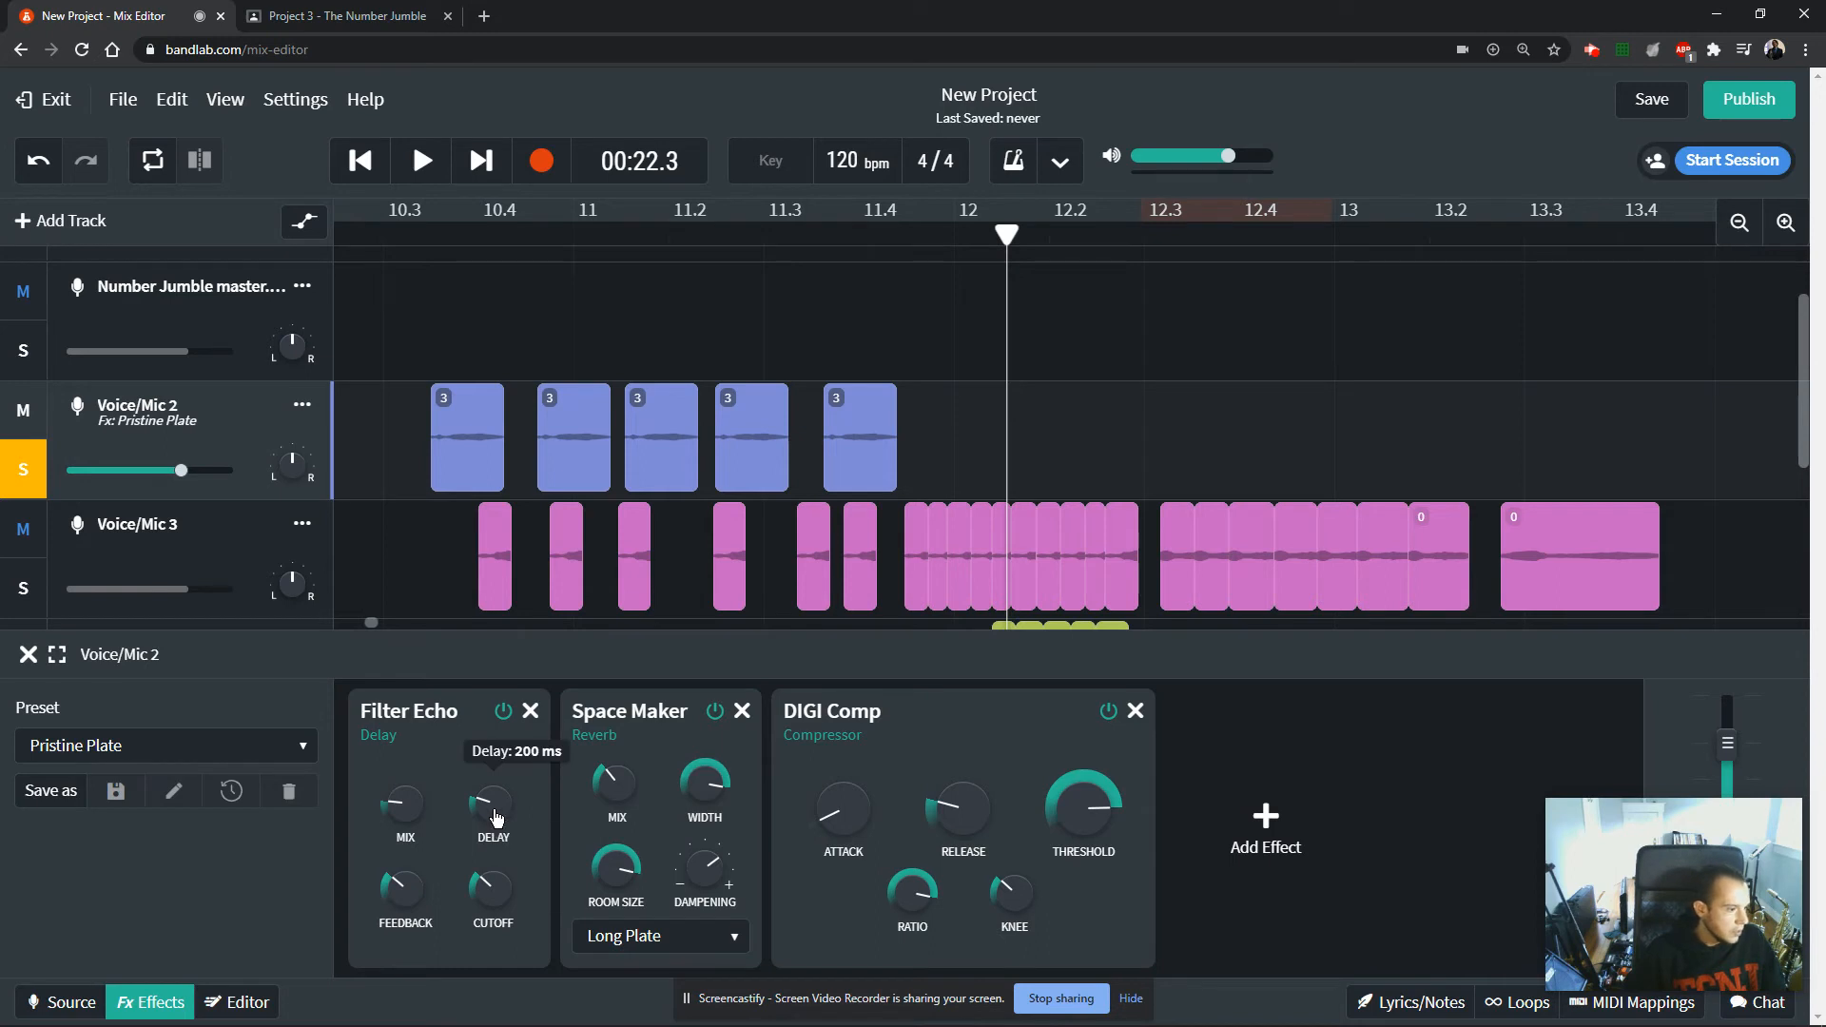
pyautogui.moveTo(493, 801); pyautogui.dragTo(565, 614)
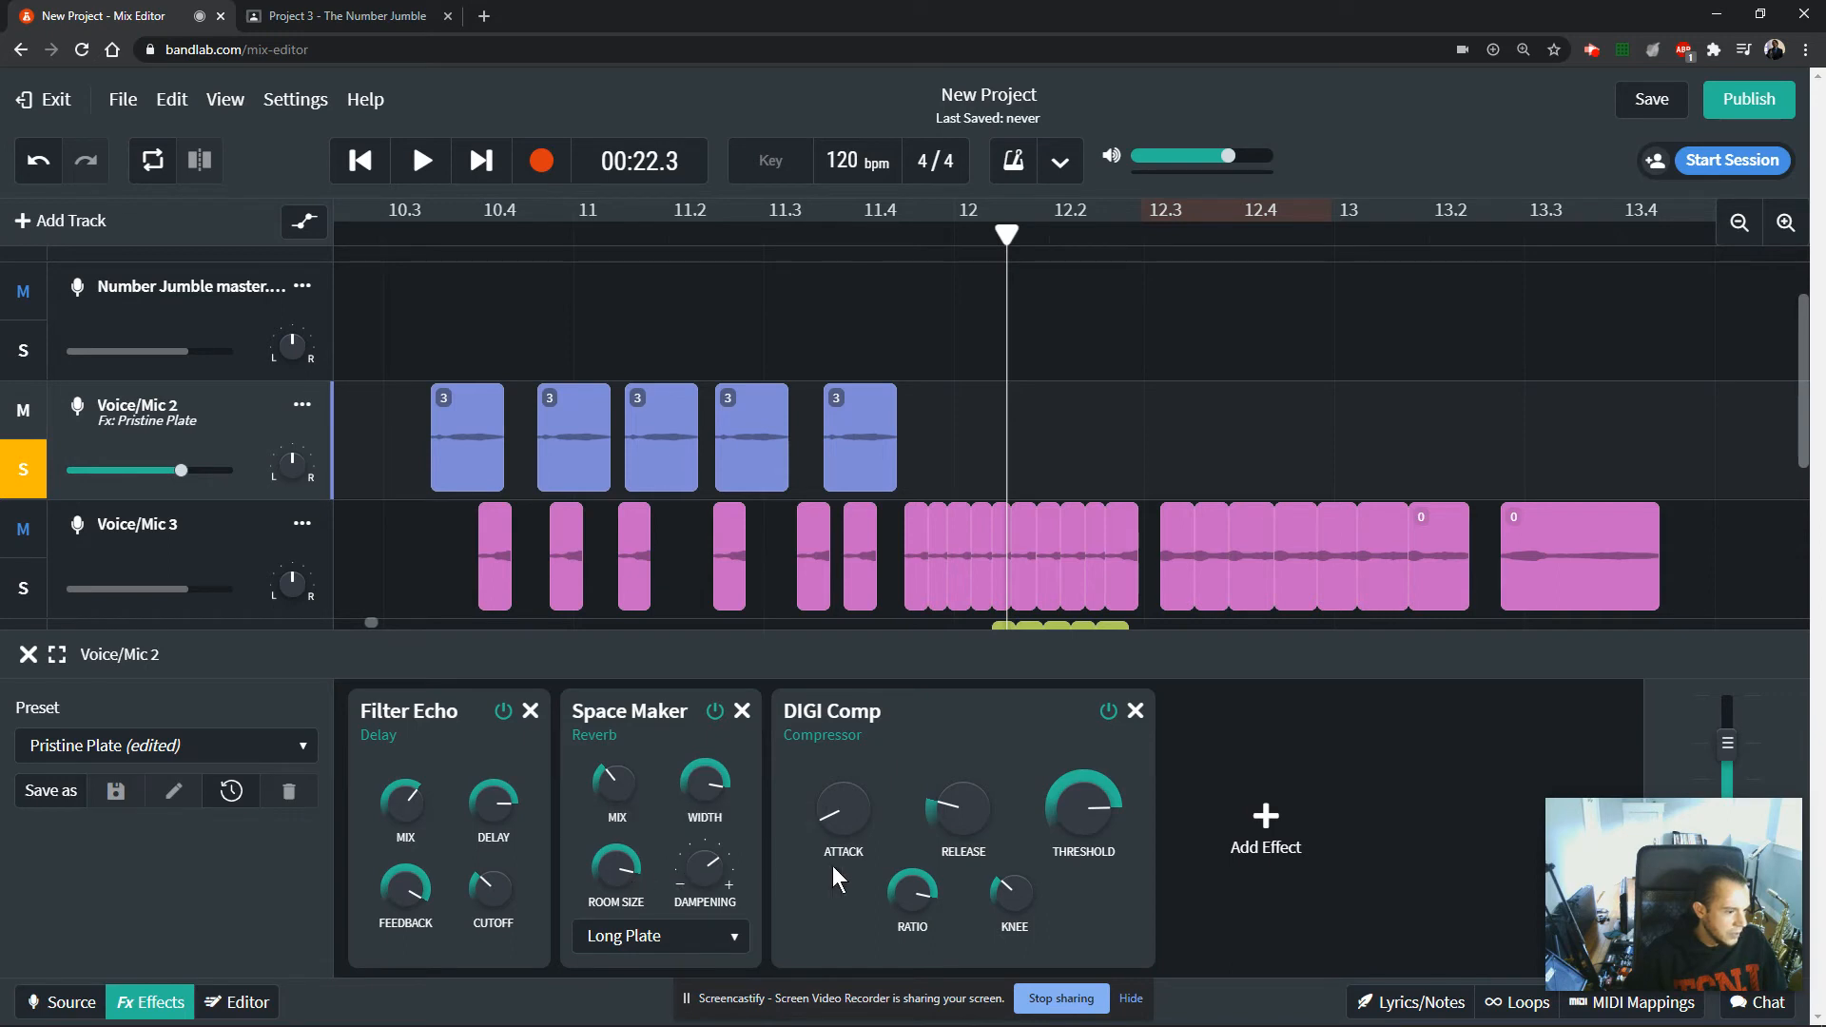
pyautogui.moveTo(818, 833)
pyautogui.moveTo(818, 833); pyautogui.dragTo(922, 687)
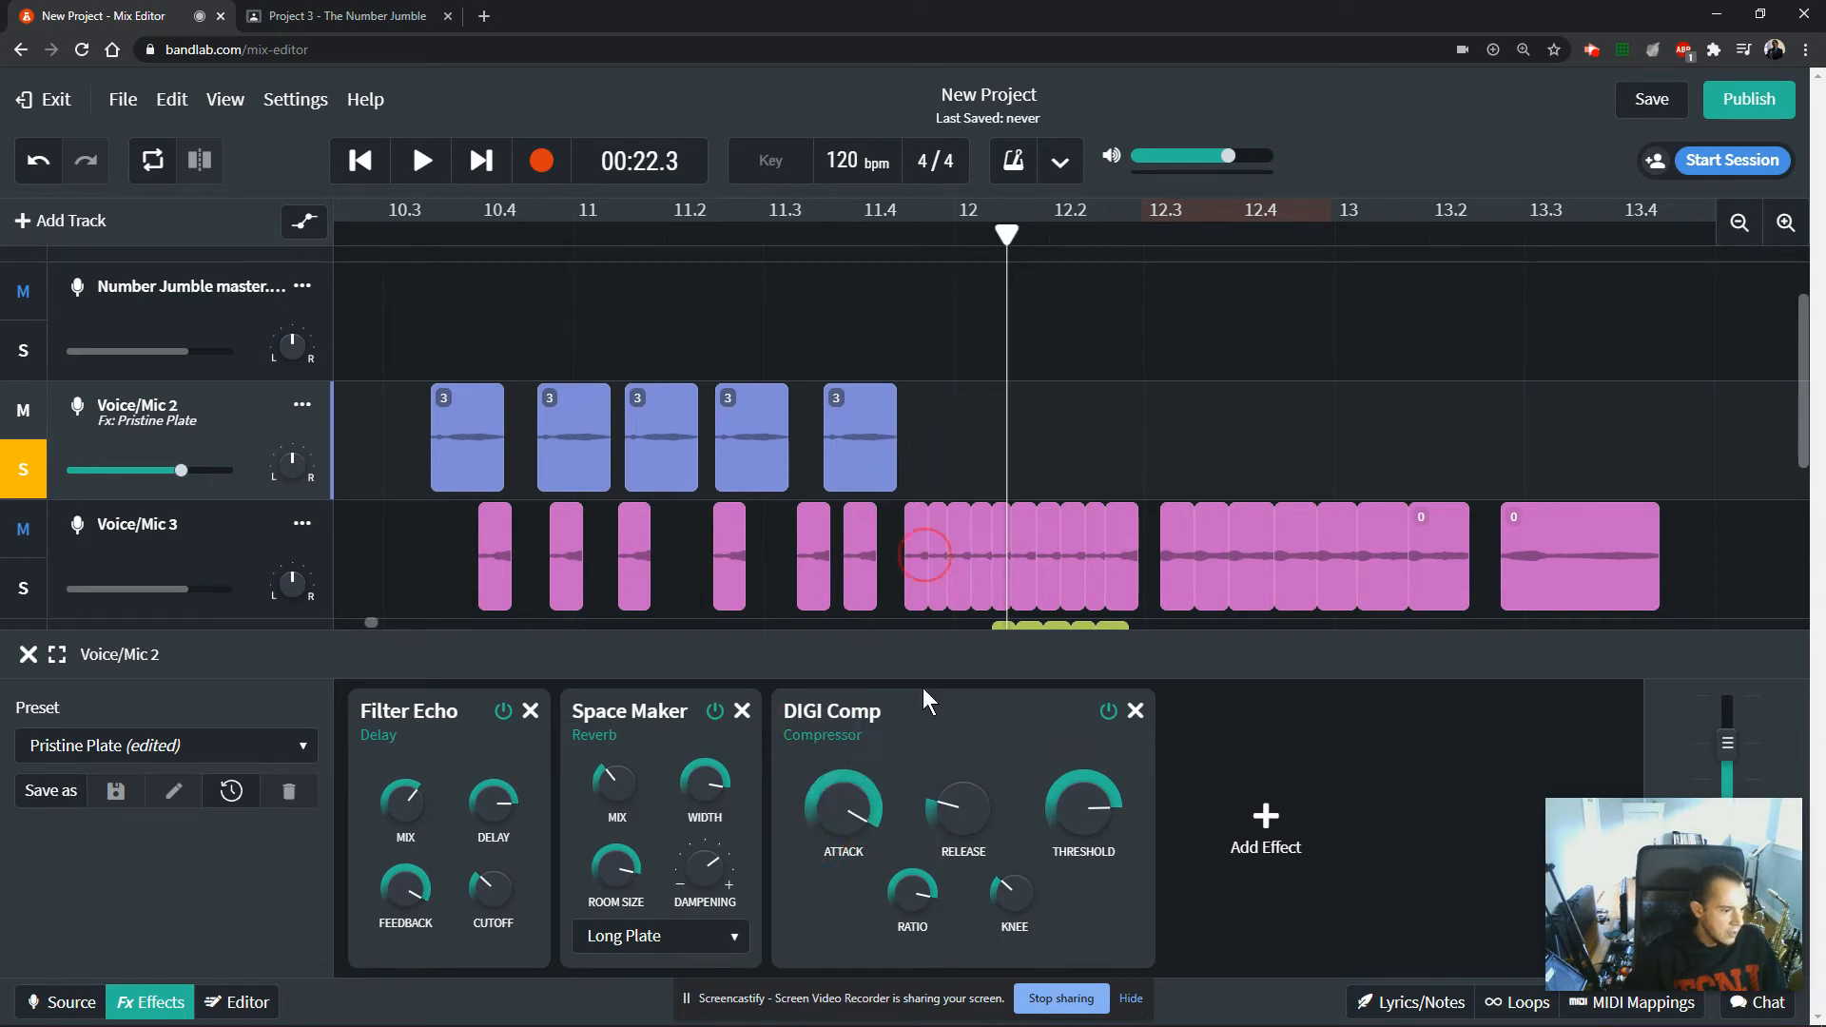
pyautogui.click(715, 946)
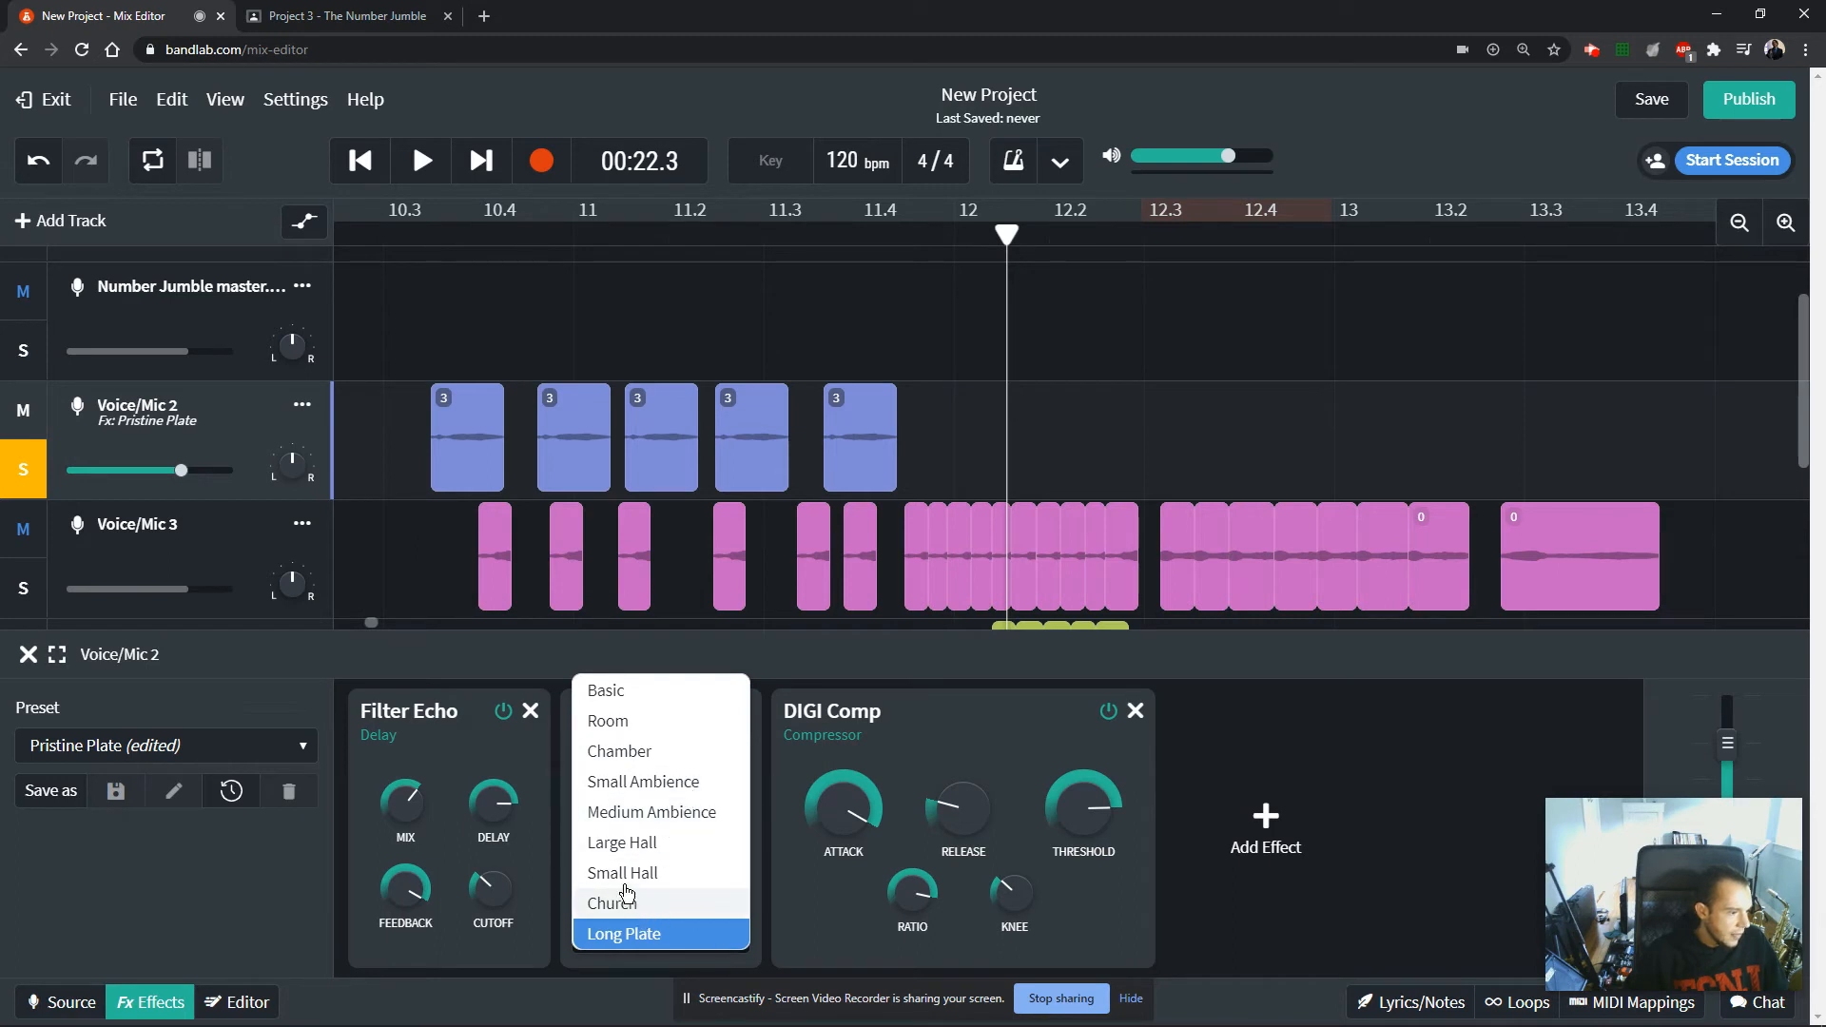
pyautogui.click(670, 645)
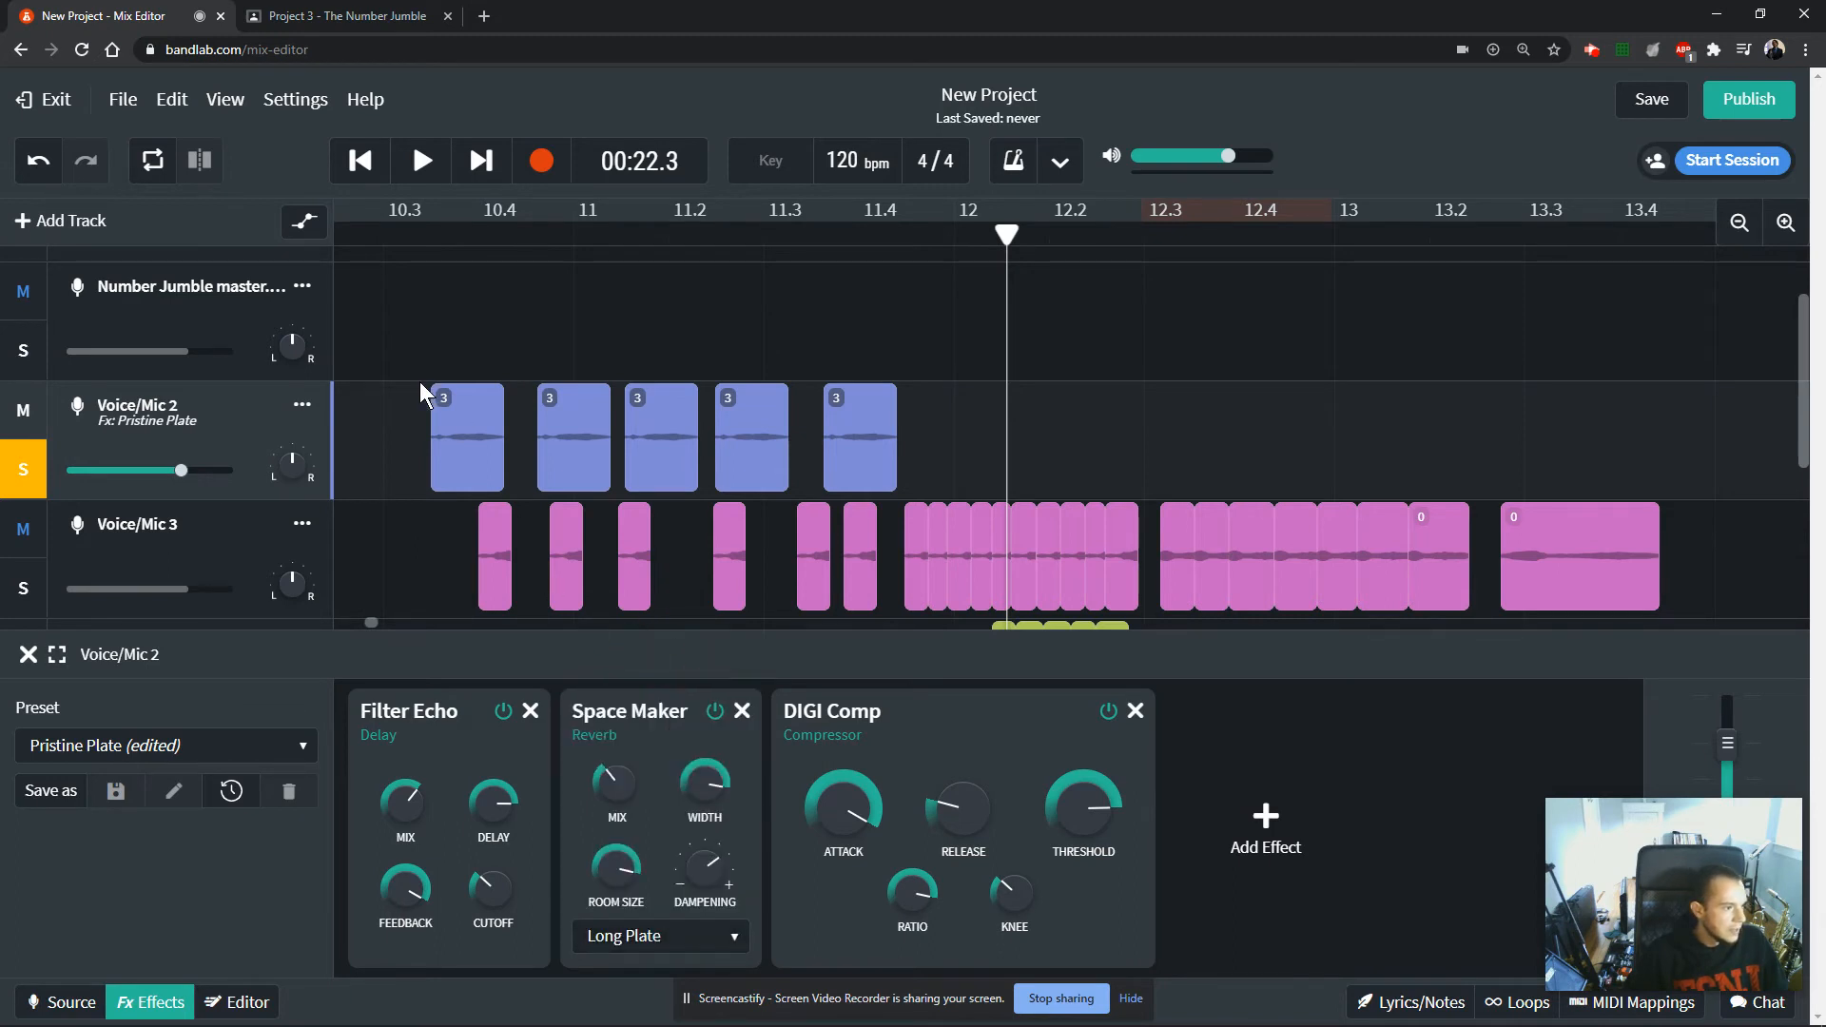
# Play back the 3 clips on Voice/Mic 2 with the edited effects, close the effects and return the playhead to the start.
pyautogui.moveTo(419, 232); pyautogui.dragTo(430, 232)
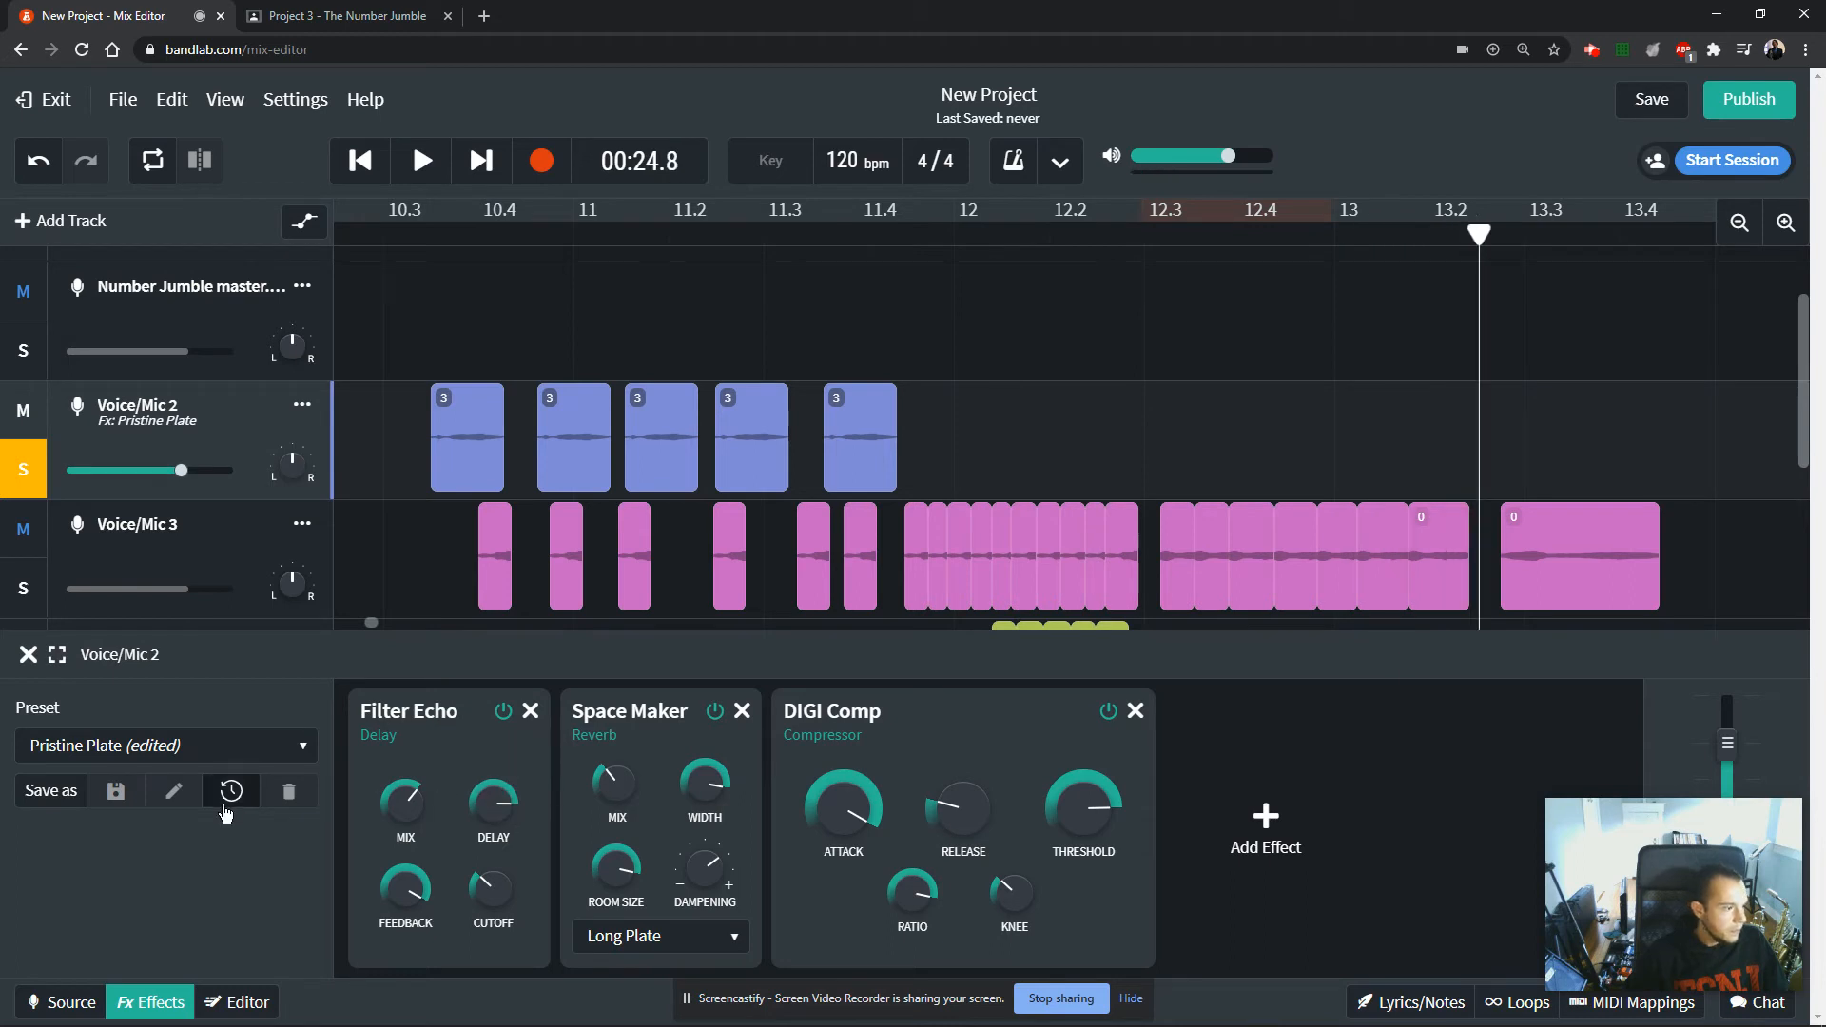
pyautogui.click(29, 656)
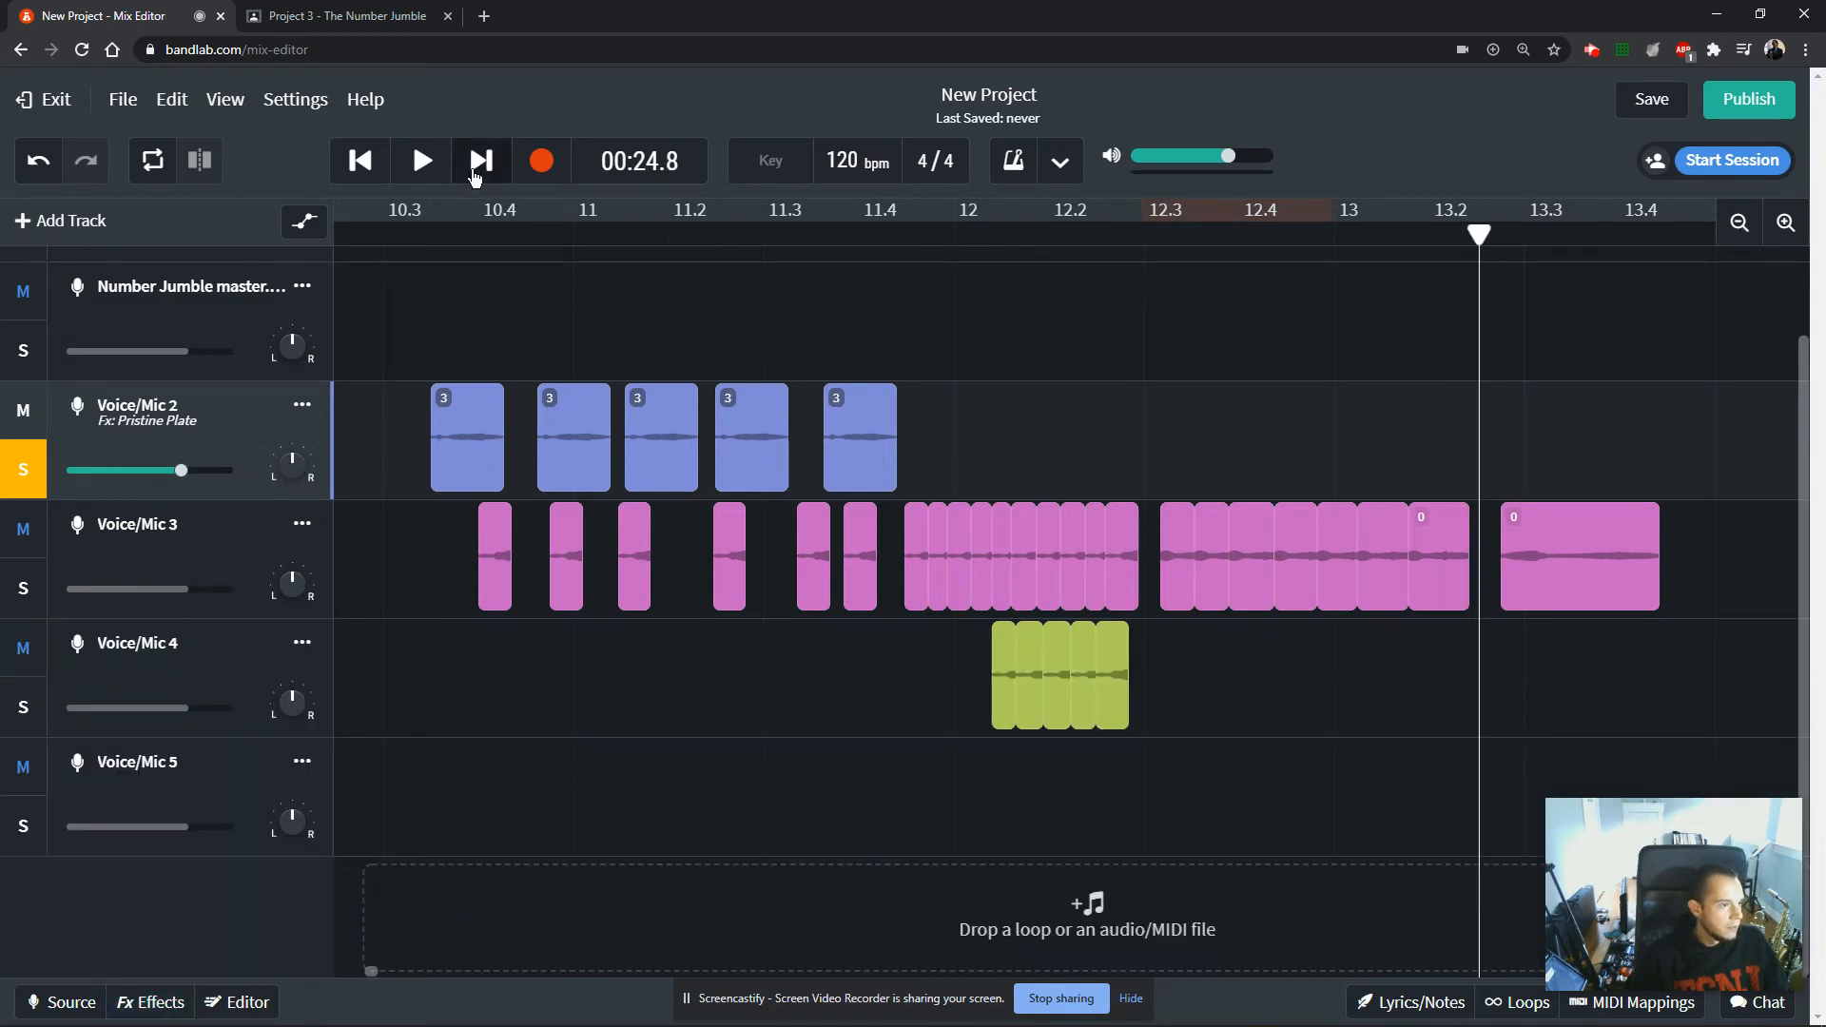
pyautogui.click(422, 160)
pyautogui.click(377, 171)
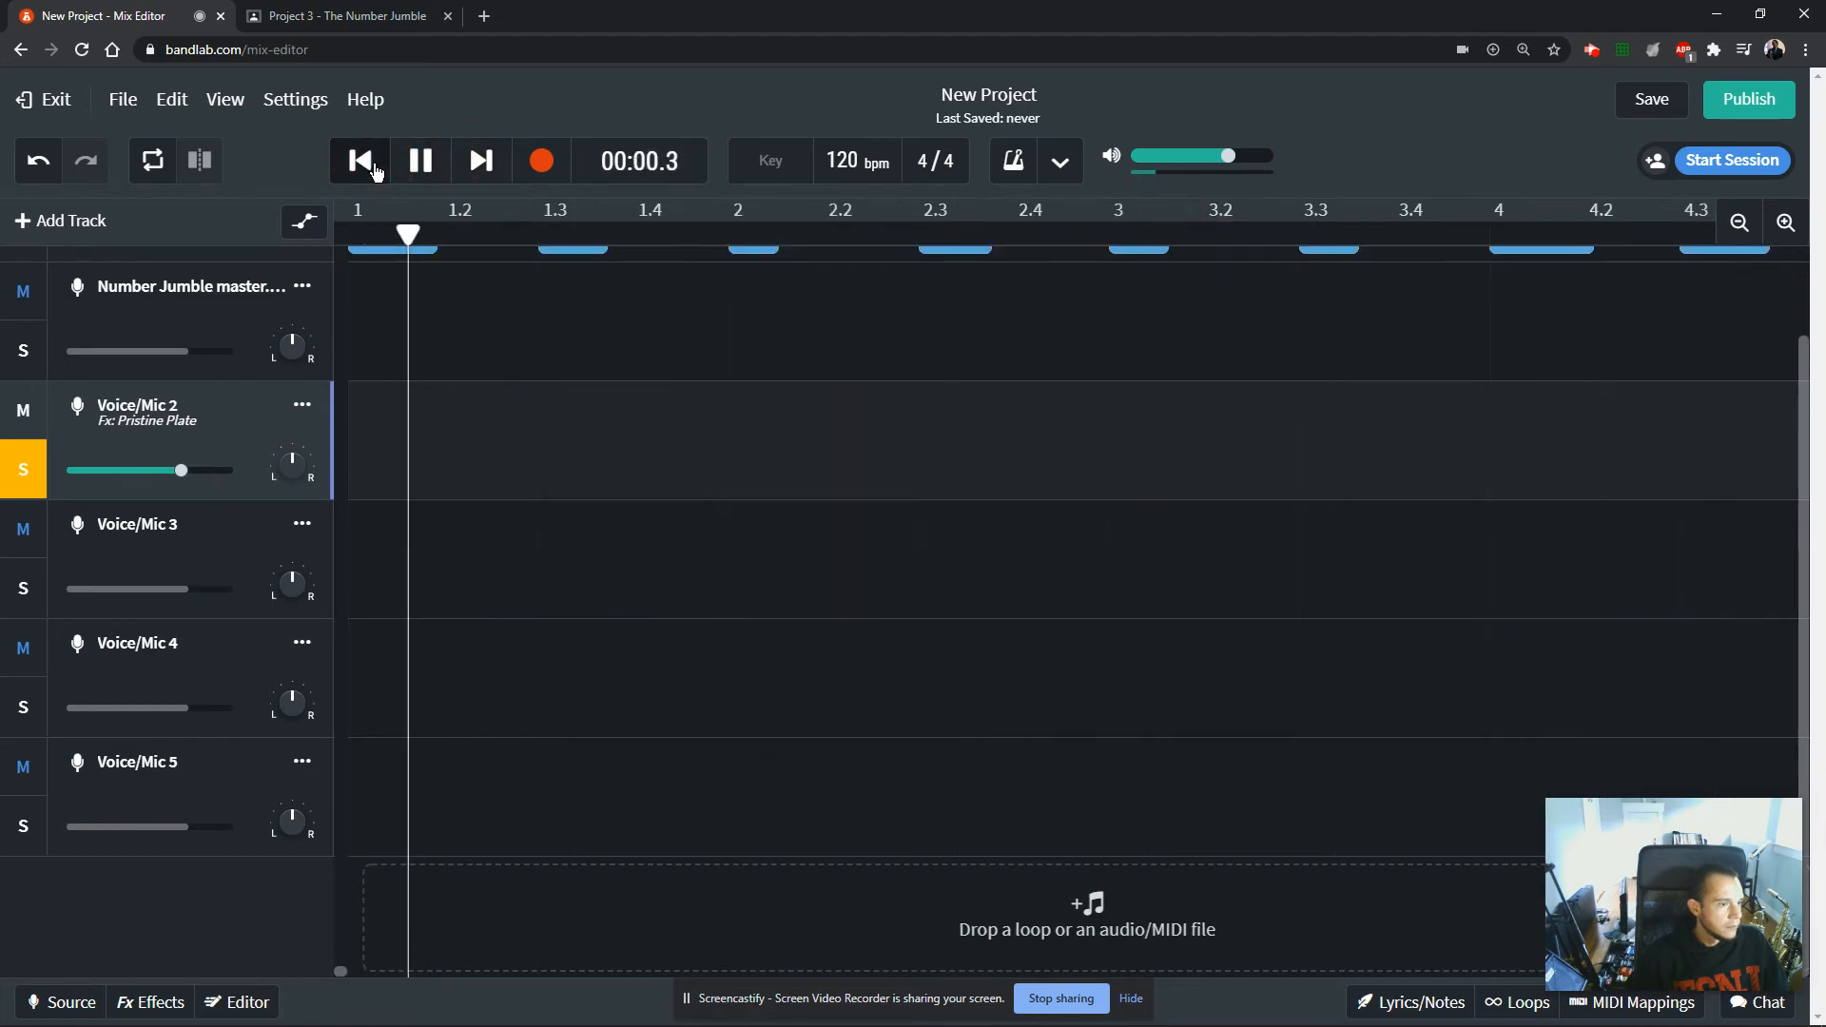
pyautogui.click(398, 171)
pyautogui.click(360, 168)
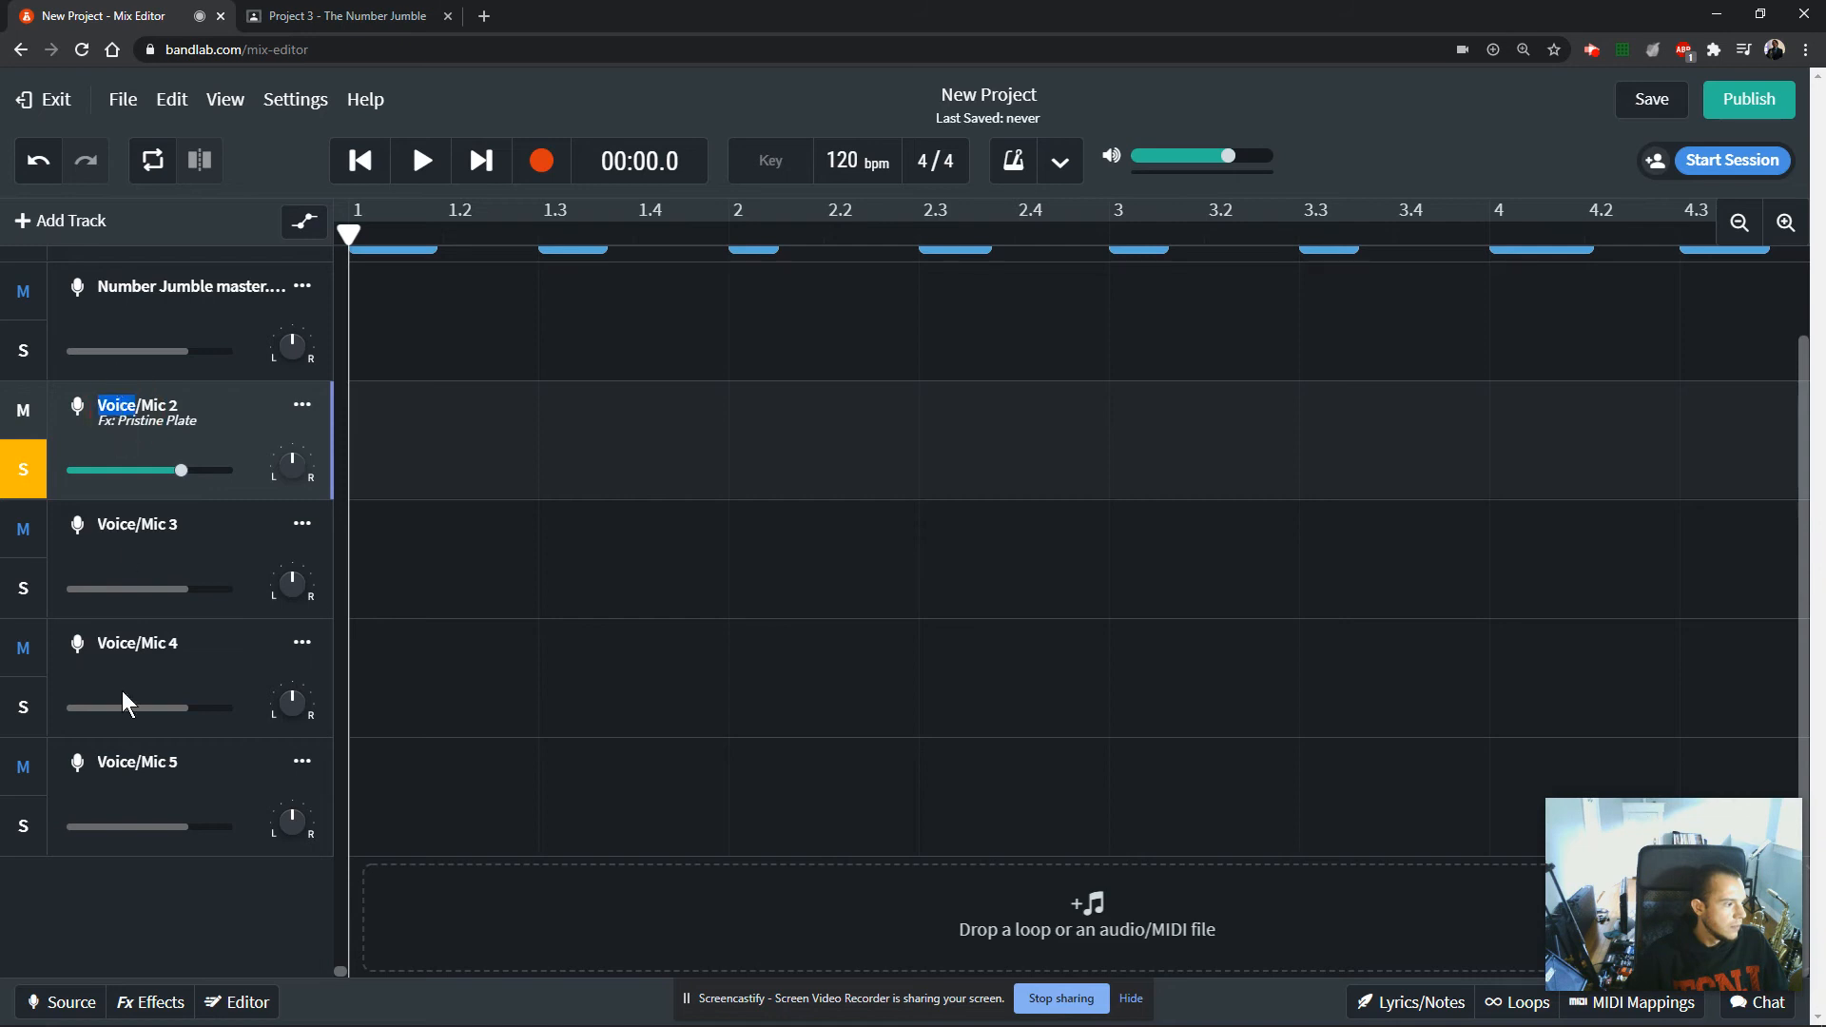
# Reopen the Voice/Mic 2 effects, lower the Filter Echo delay and close them.
pyautogui.click(143, 1005)
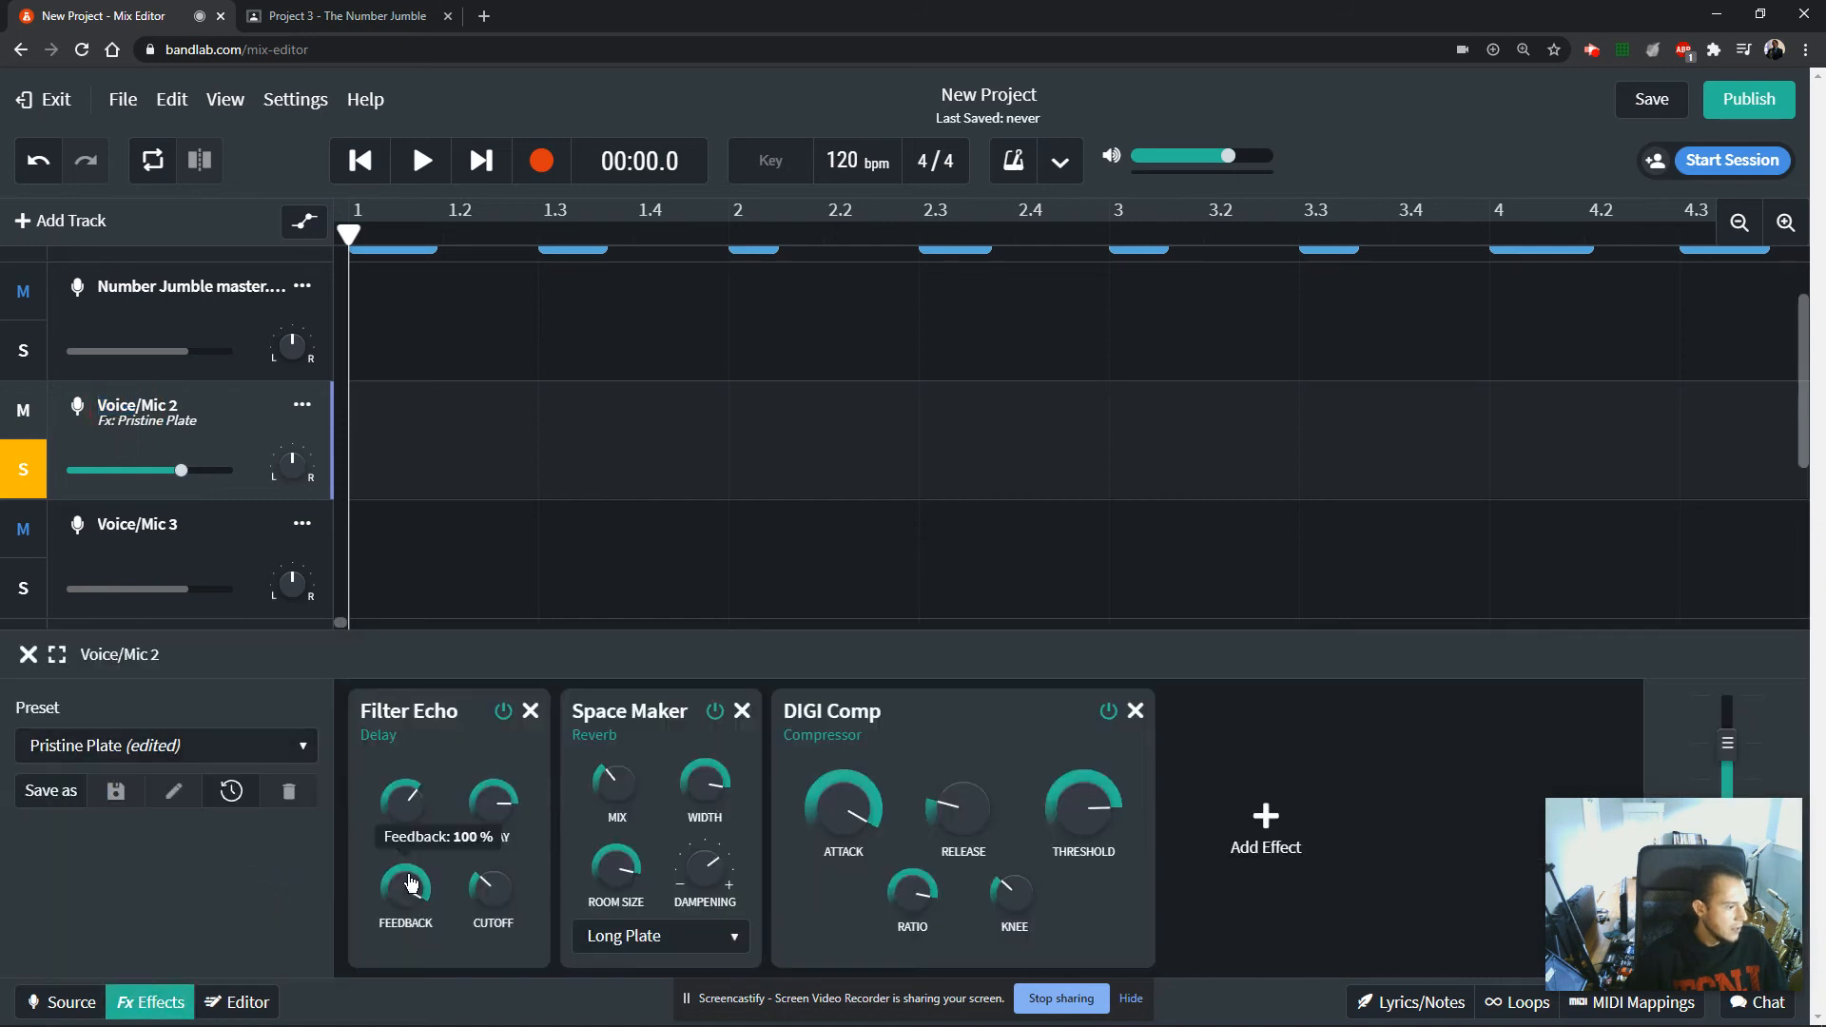
pyautogui.moveTo(494, 801); pyautogui.dragTo(521, 997)
pyautogui.click(28, 654)
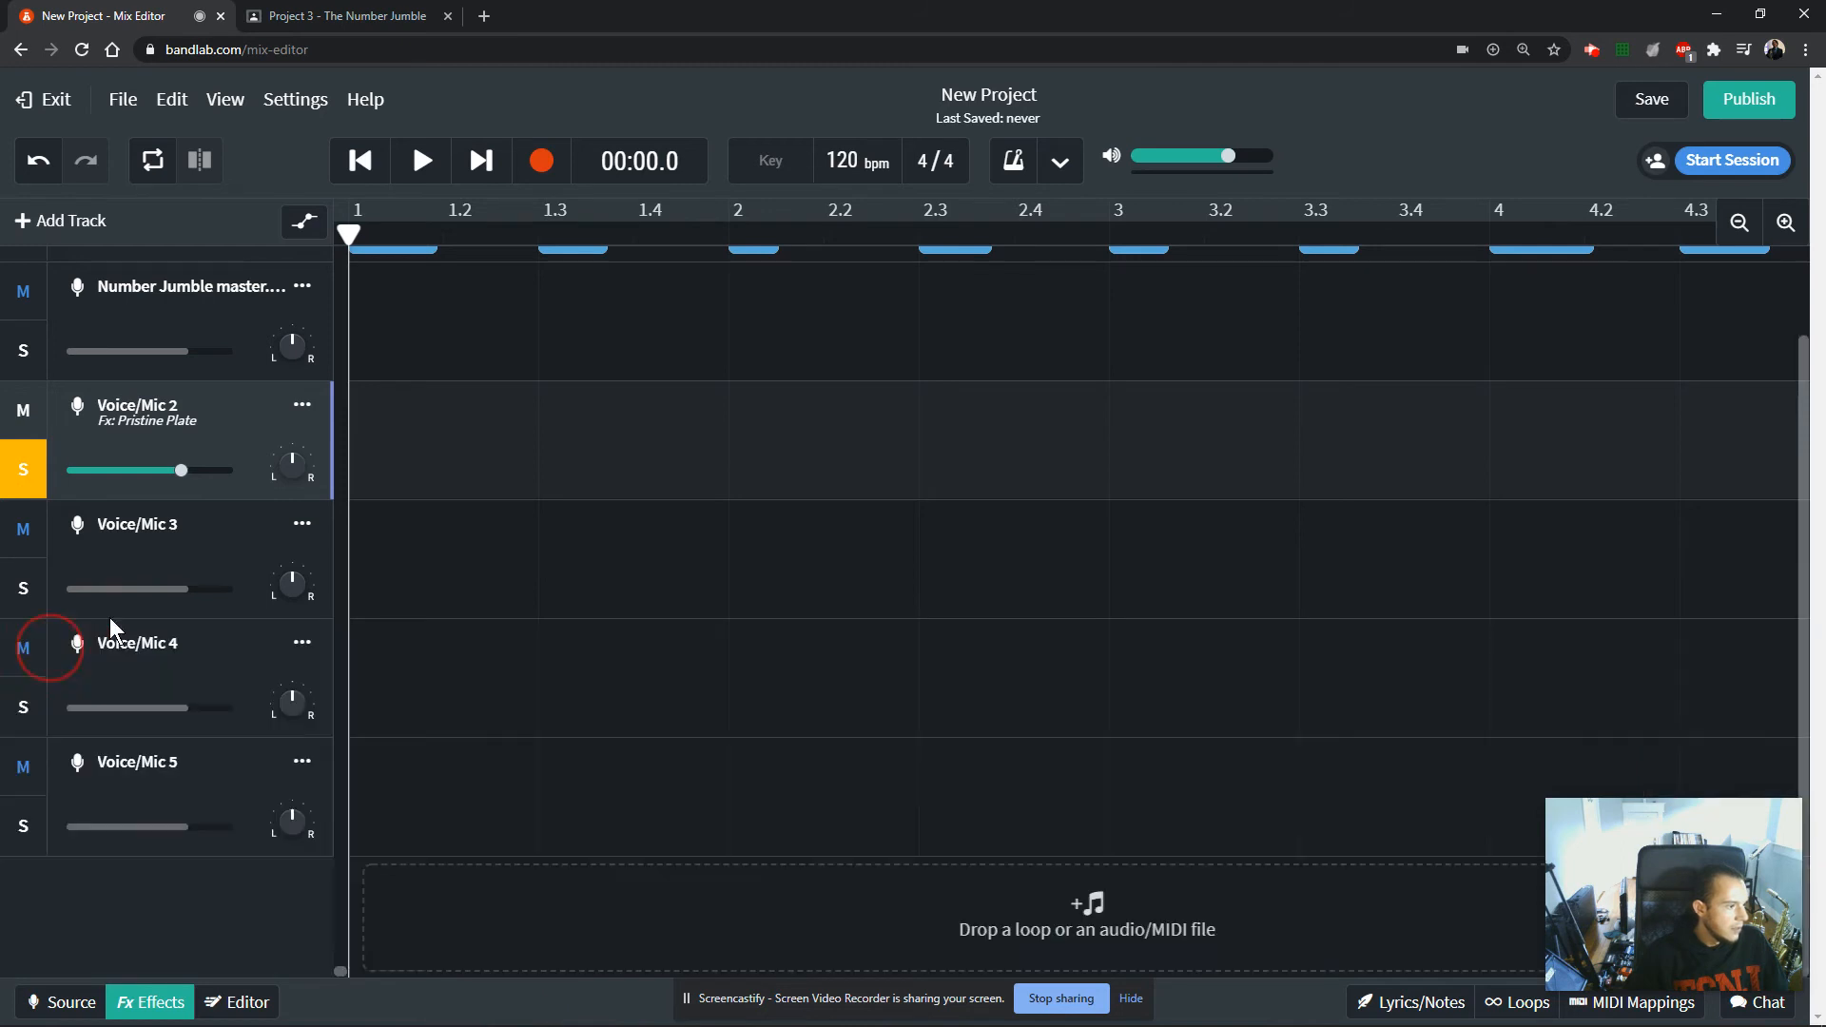
# Switch the solo from Voice/Mic 2 to Voice/Mic 3 and play back its clips from just after 10.3.
pyautogui.scroll(1, 828, 639)
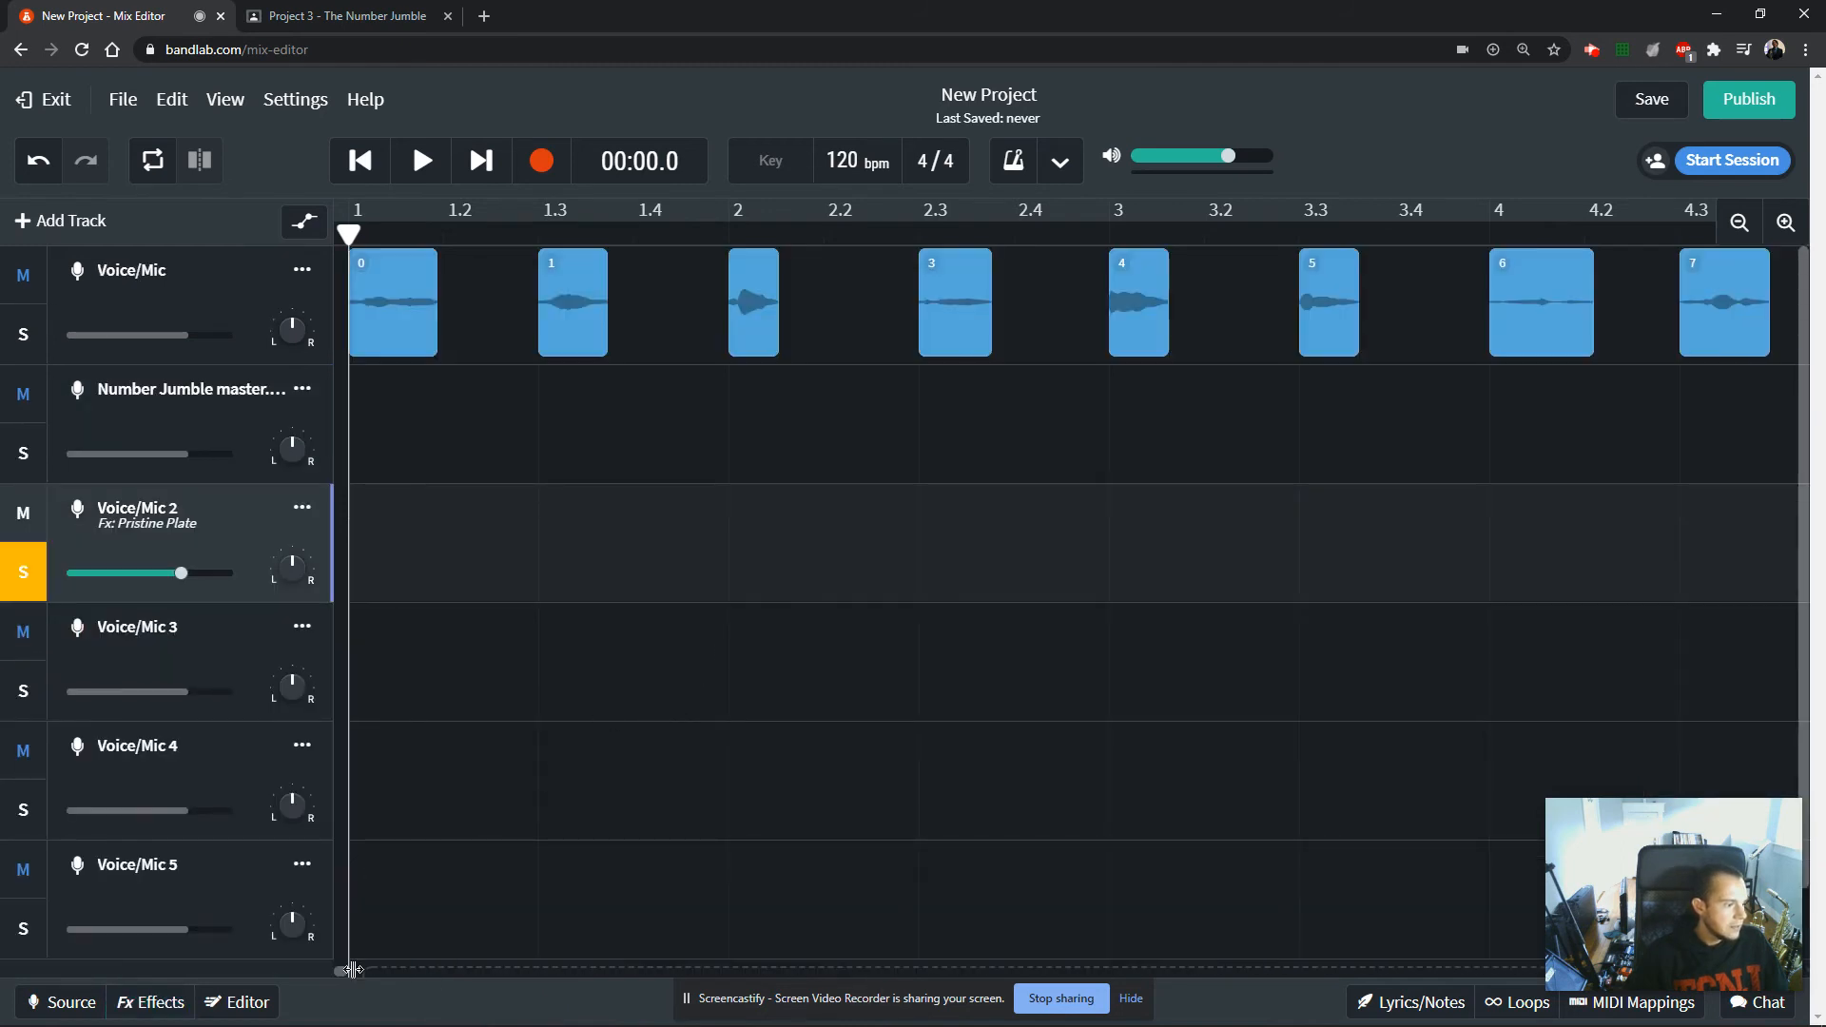
pyautogui.scroll(-1, 211, 654)
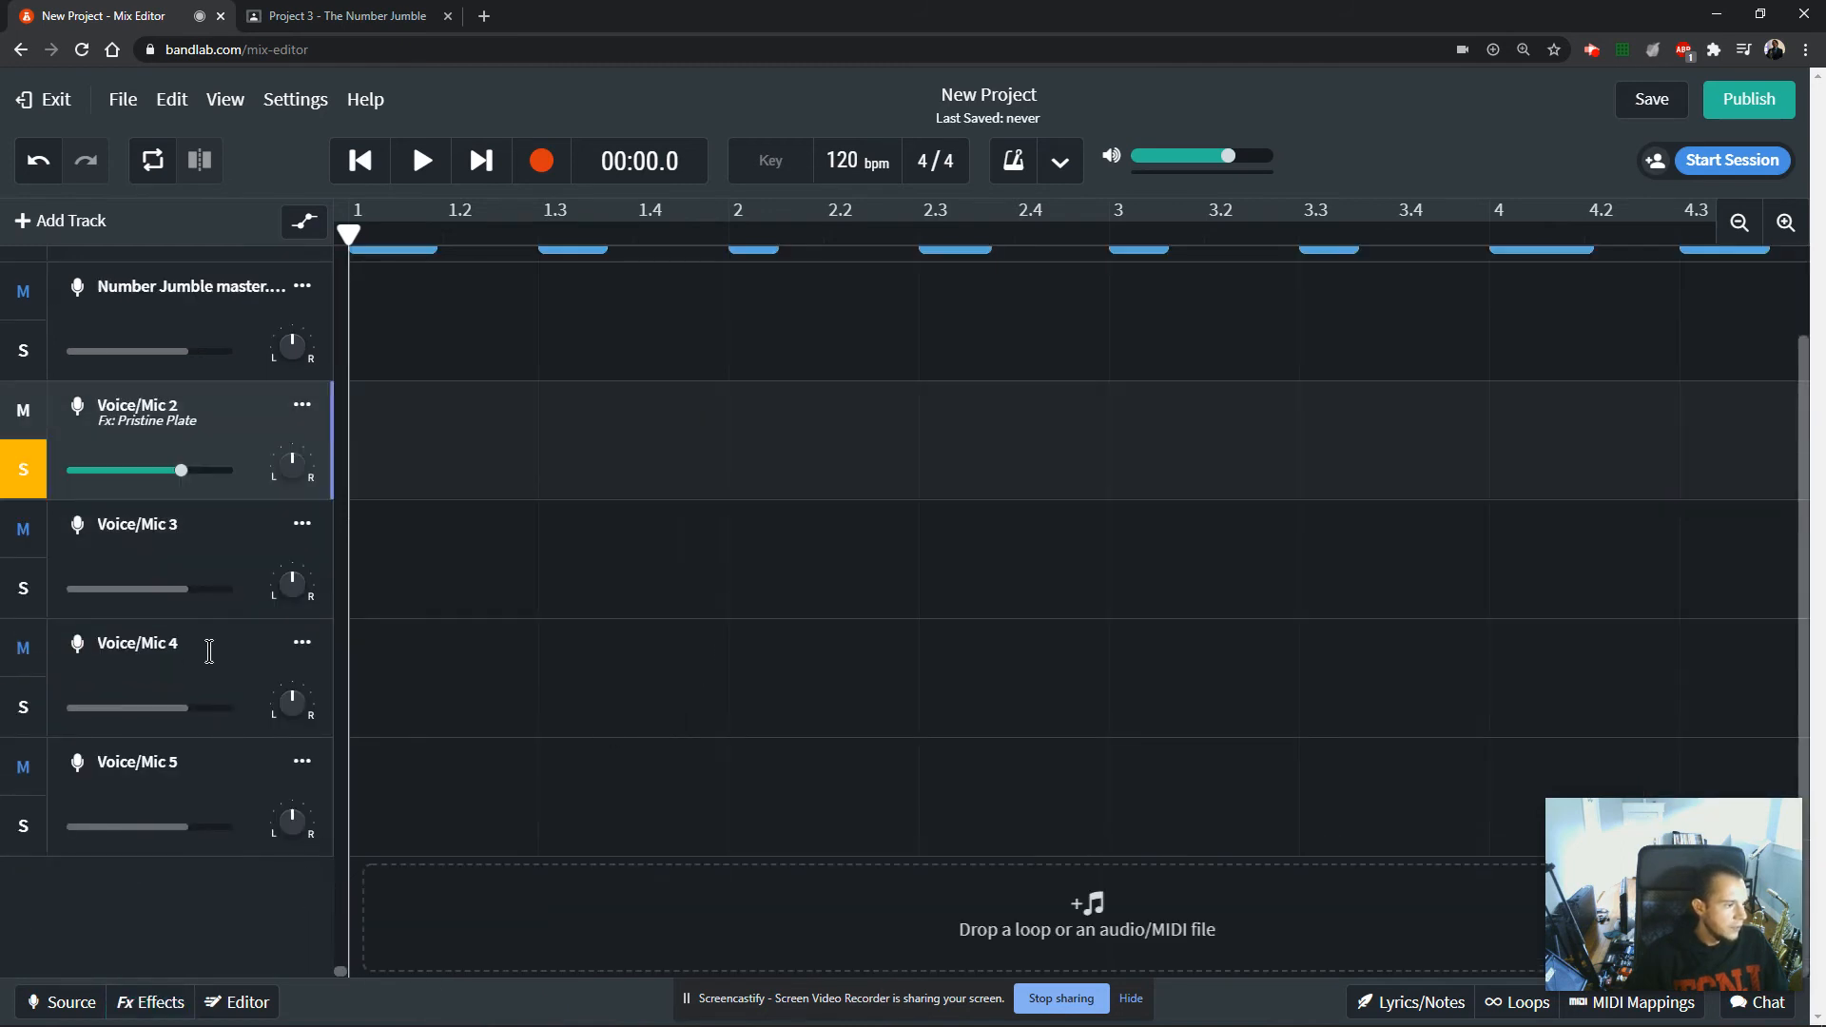
pyautogui.click(168, 524)
pyautogui.click(34, 476)
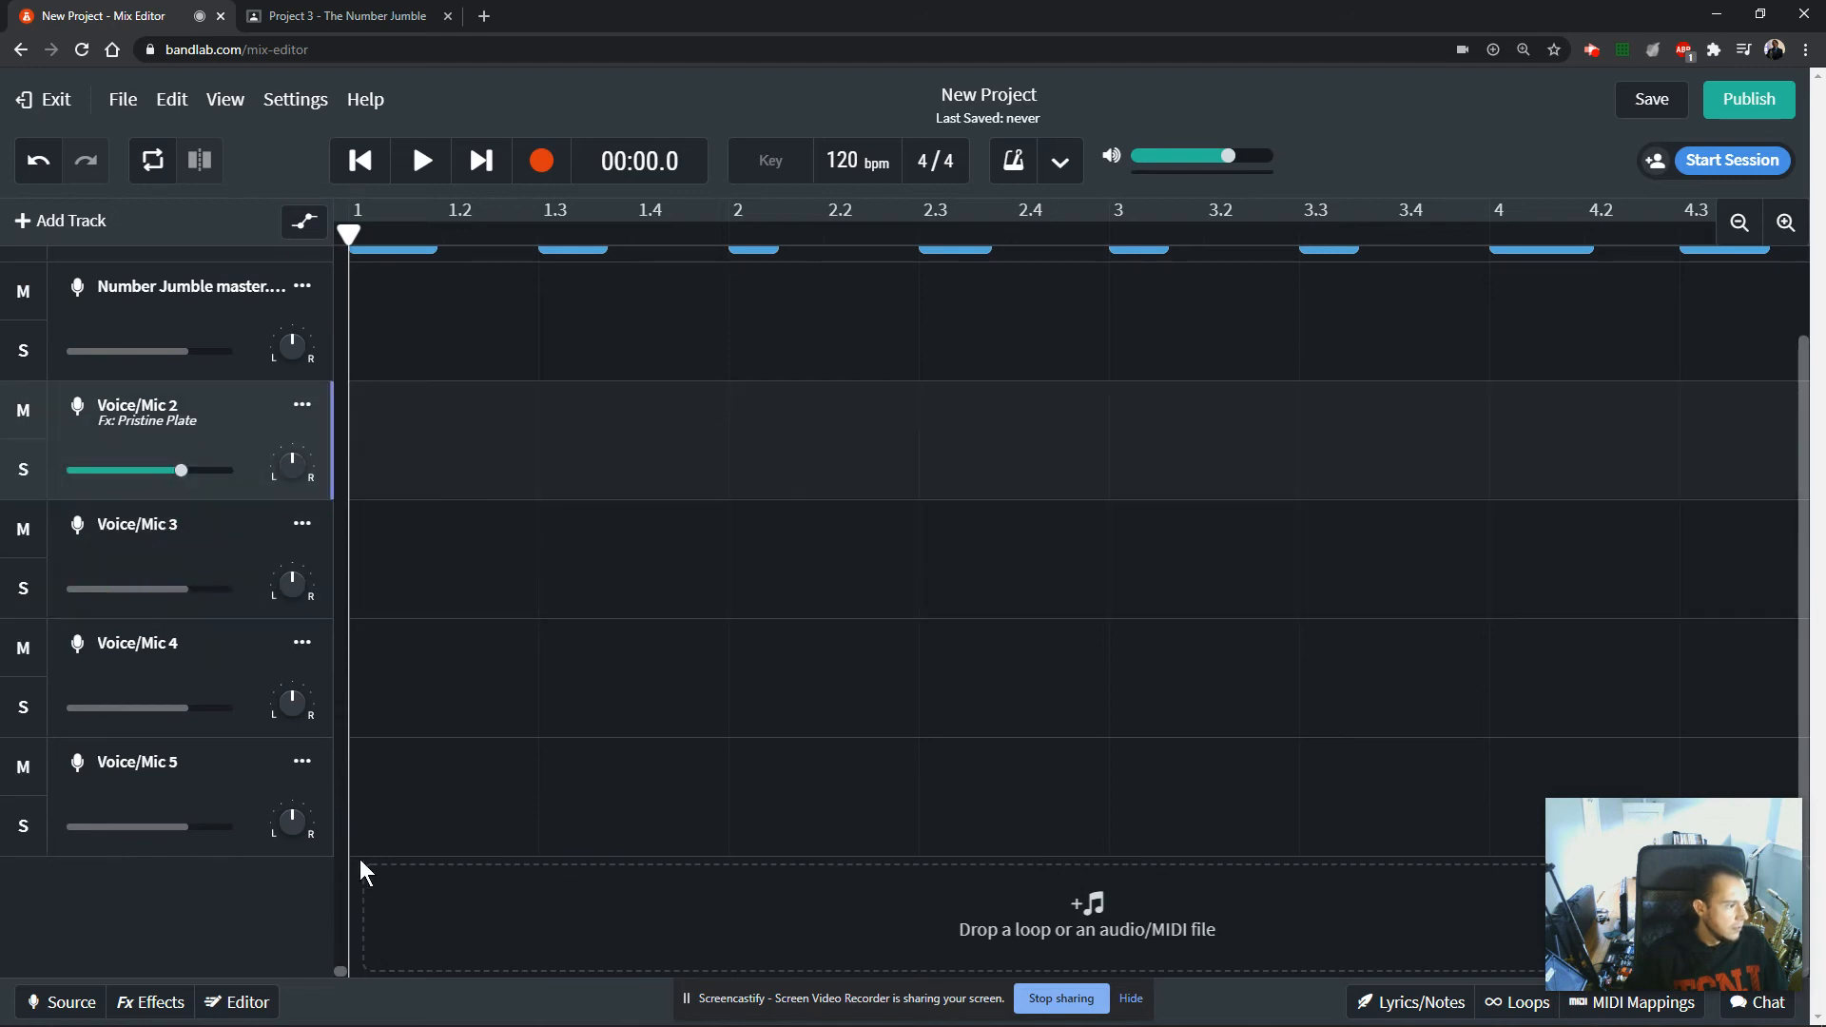
pyautogui.moveTo(342, 976); pyautogui.dragTo(369, 979)
pyautogui.click(120, 601)
pyautogui.click(36, 599)
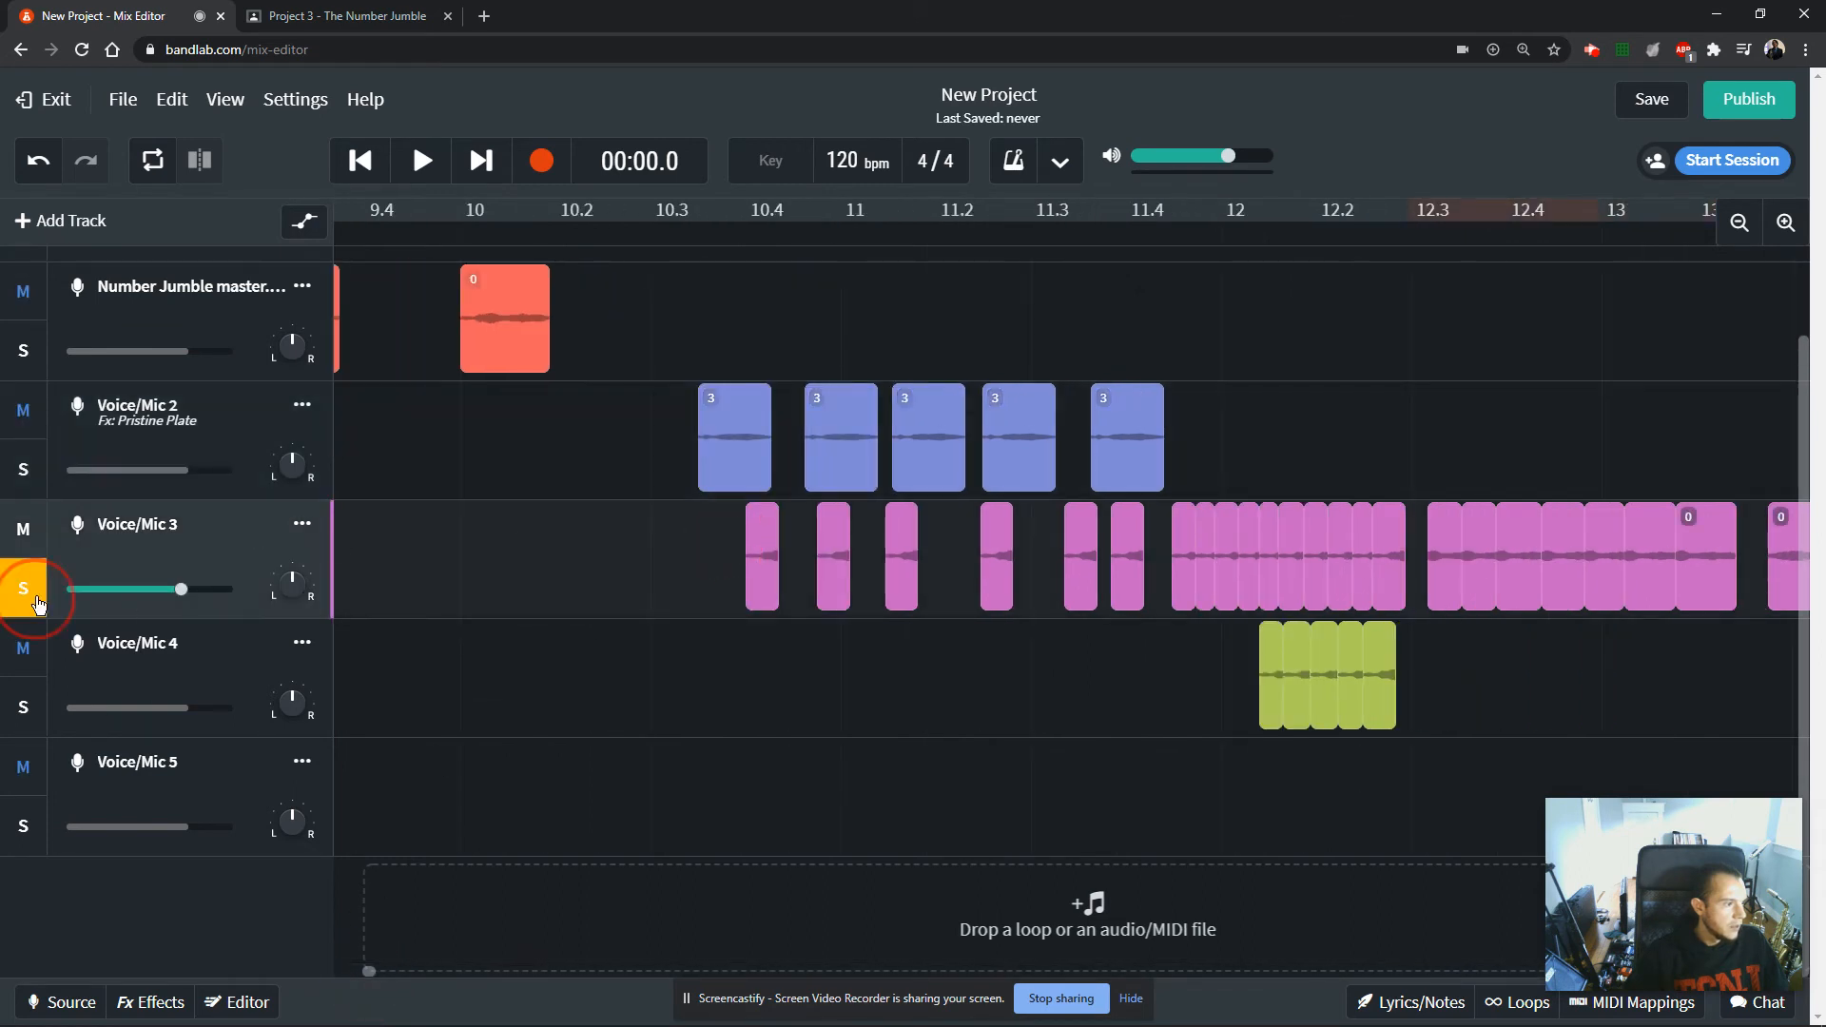
pyautogui.click(695, 219)
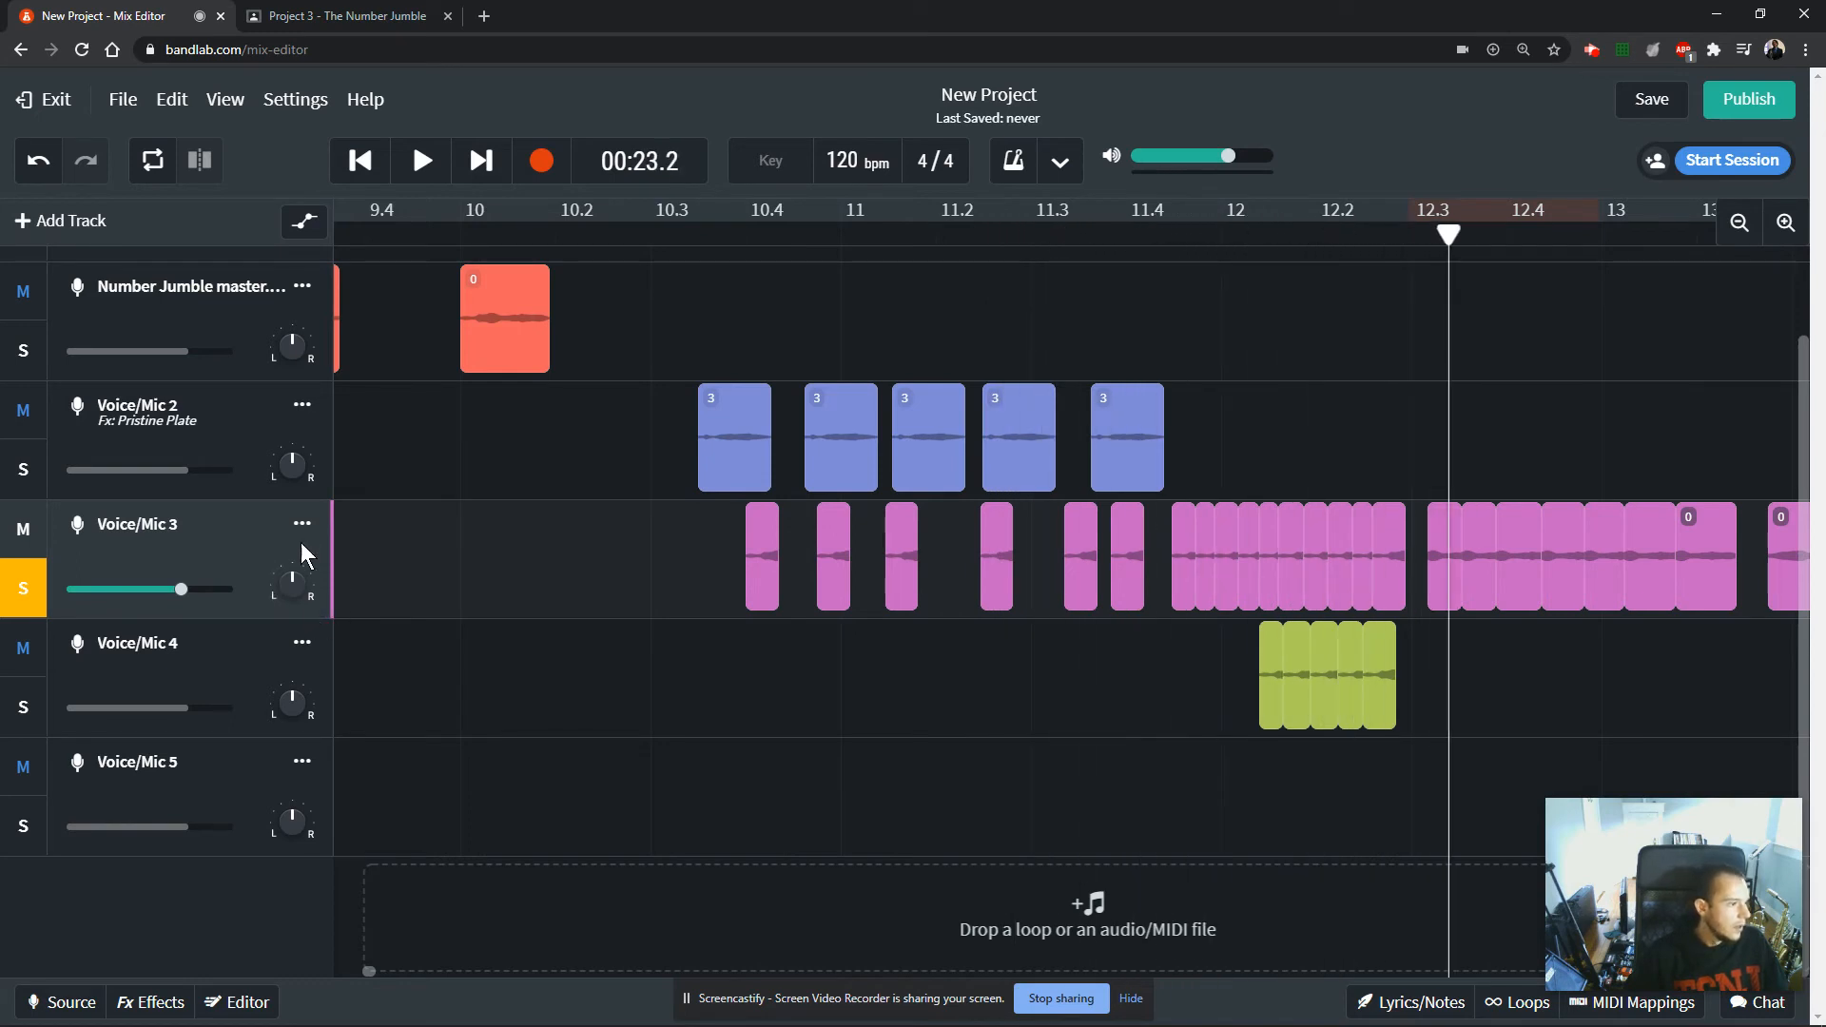
# Look through the effect presets for Voice/Mic 3 and add the ST Tremolo modulation effect to the track.
pyautogui.click(145, 1004)
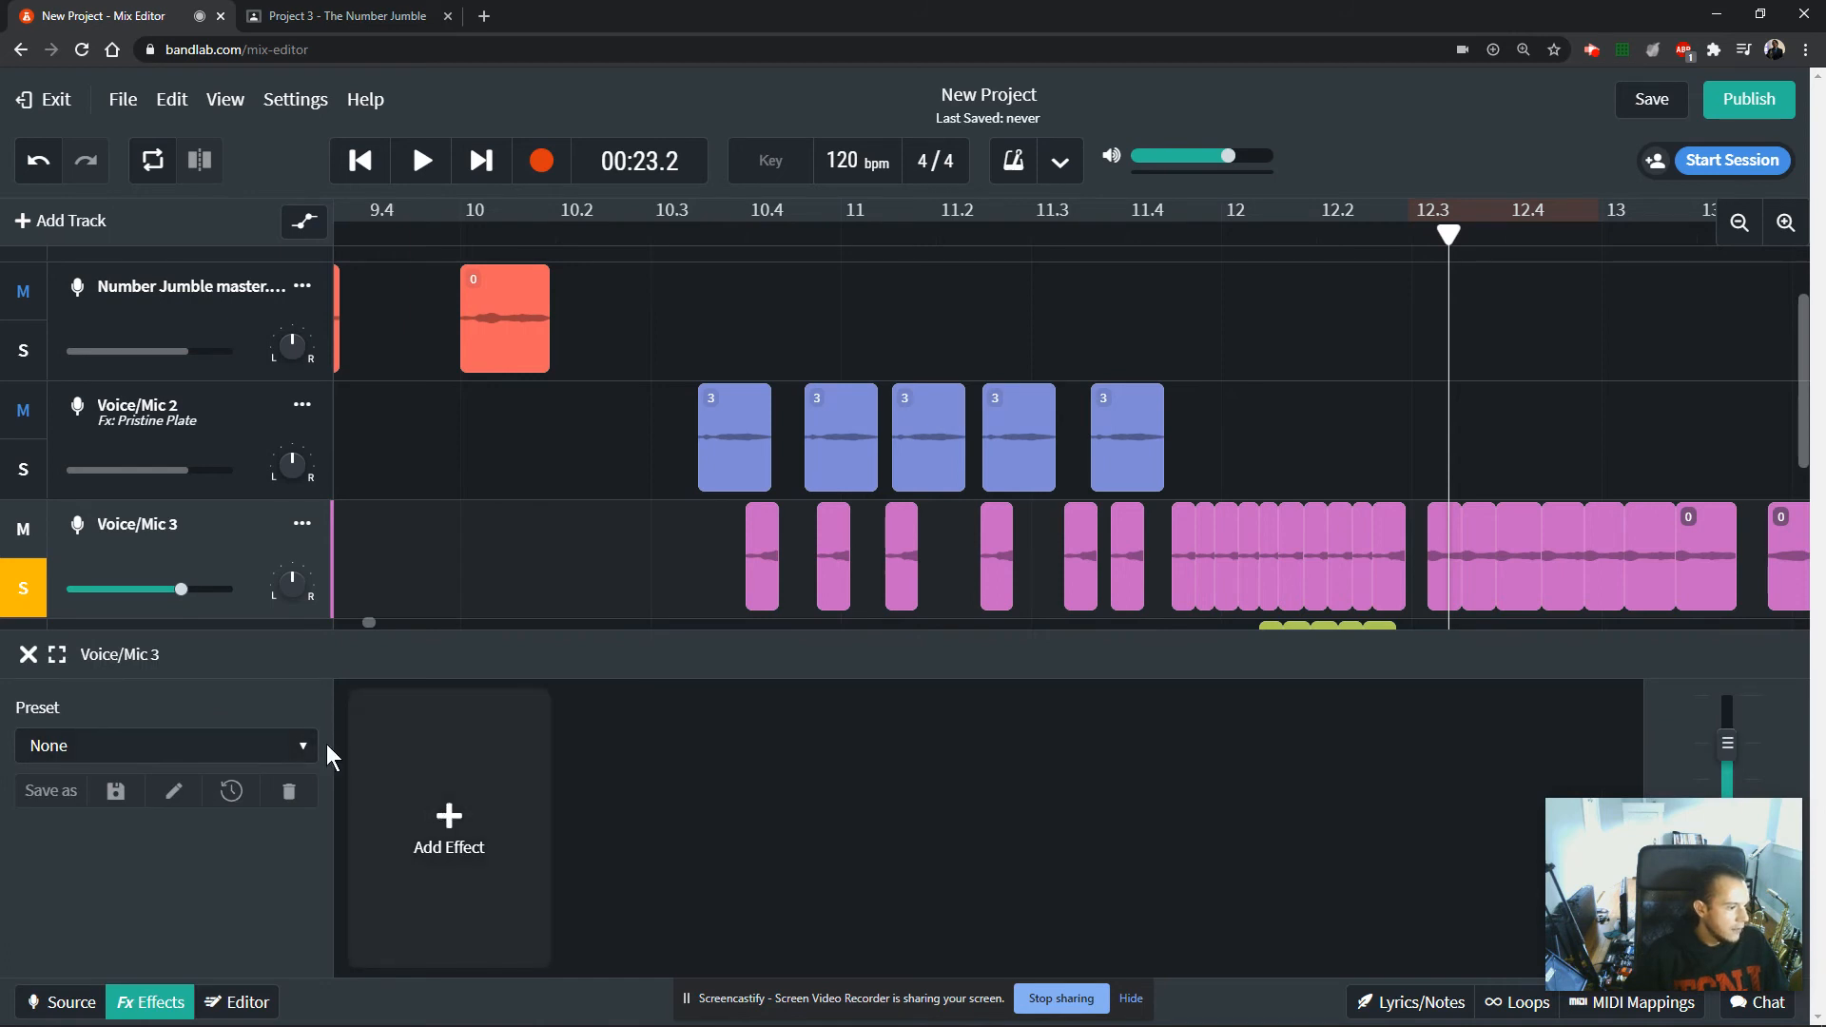
pyautogui.click(290, 745)
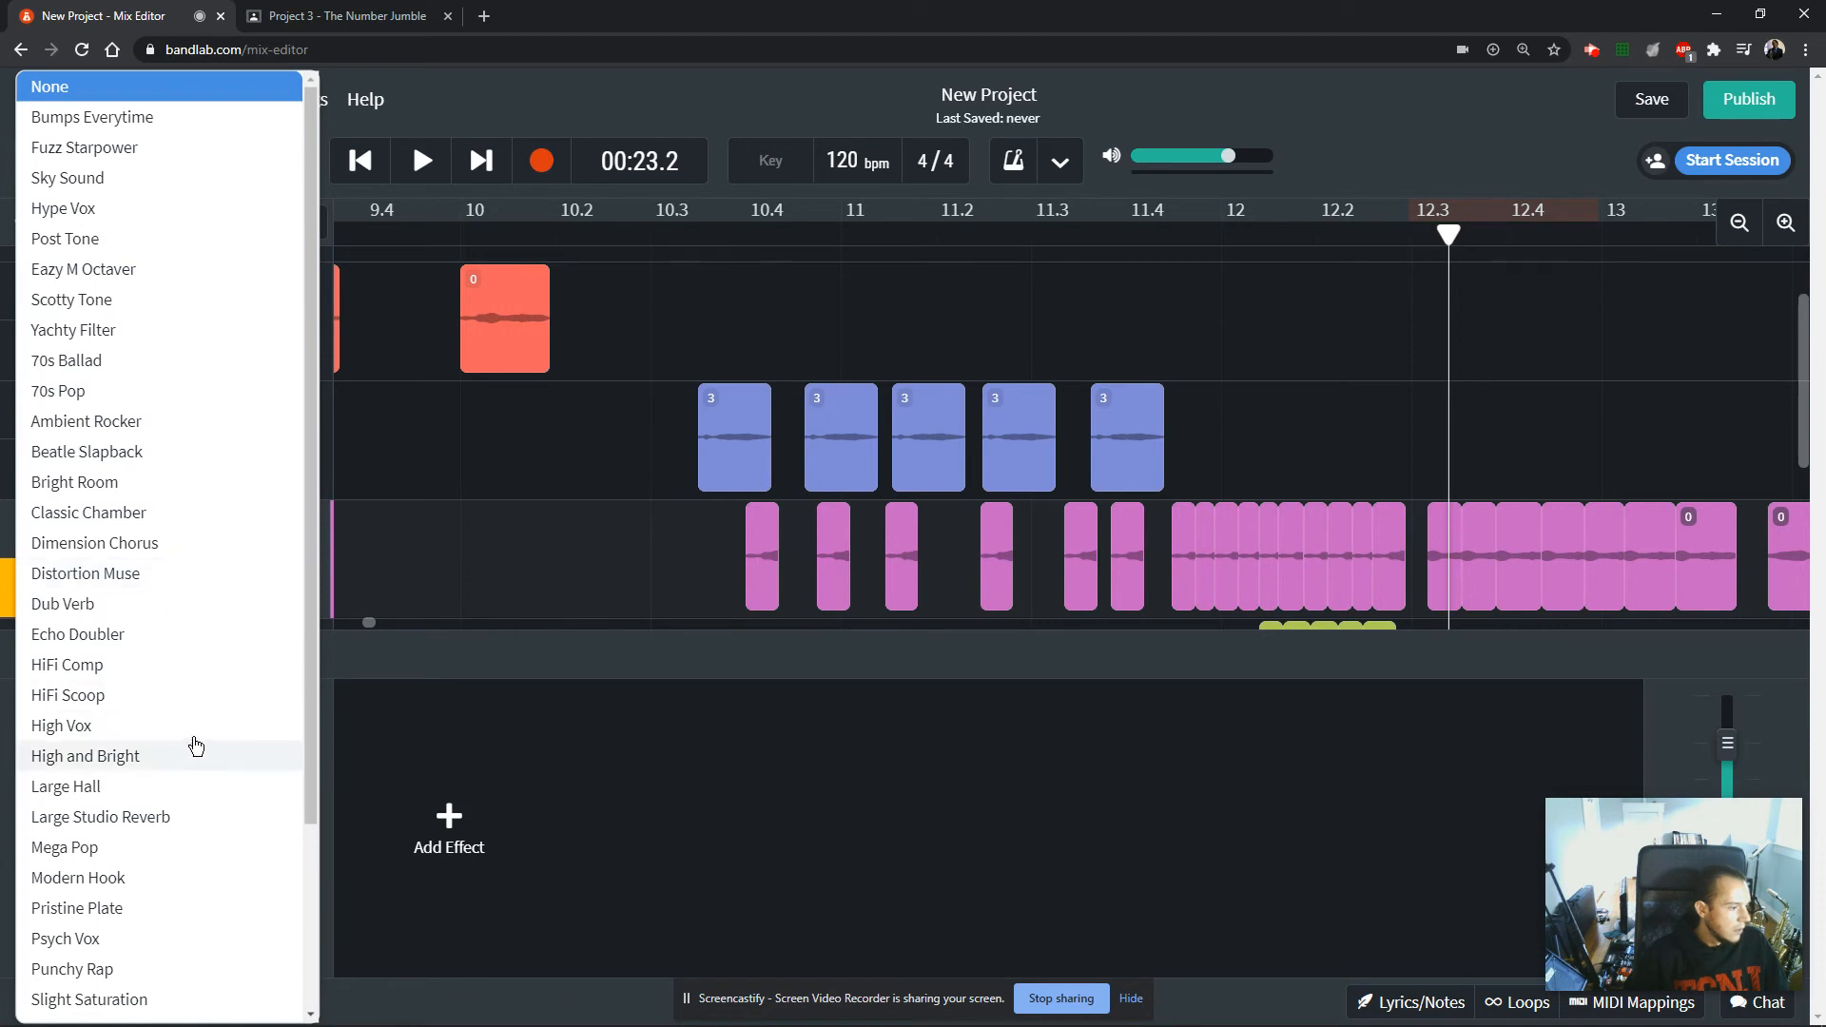
pyautogui.scroll(-3, 183, 776)
pyautogui.scroll(3, 182, 780)
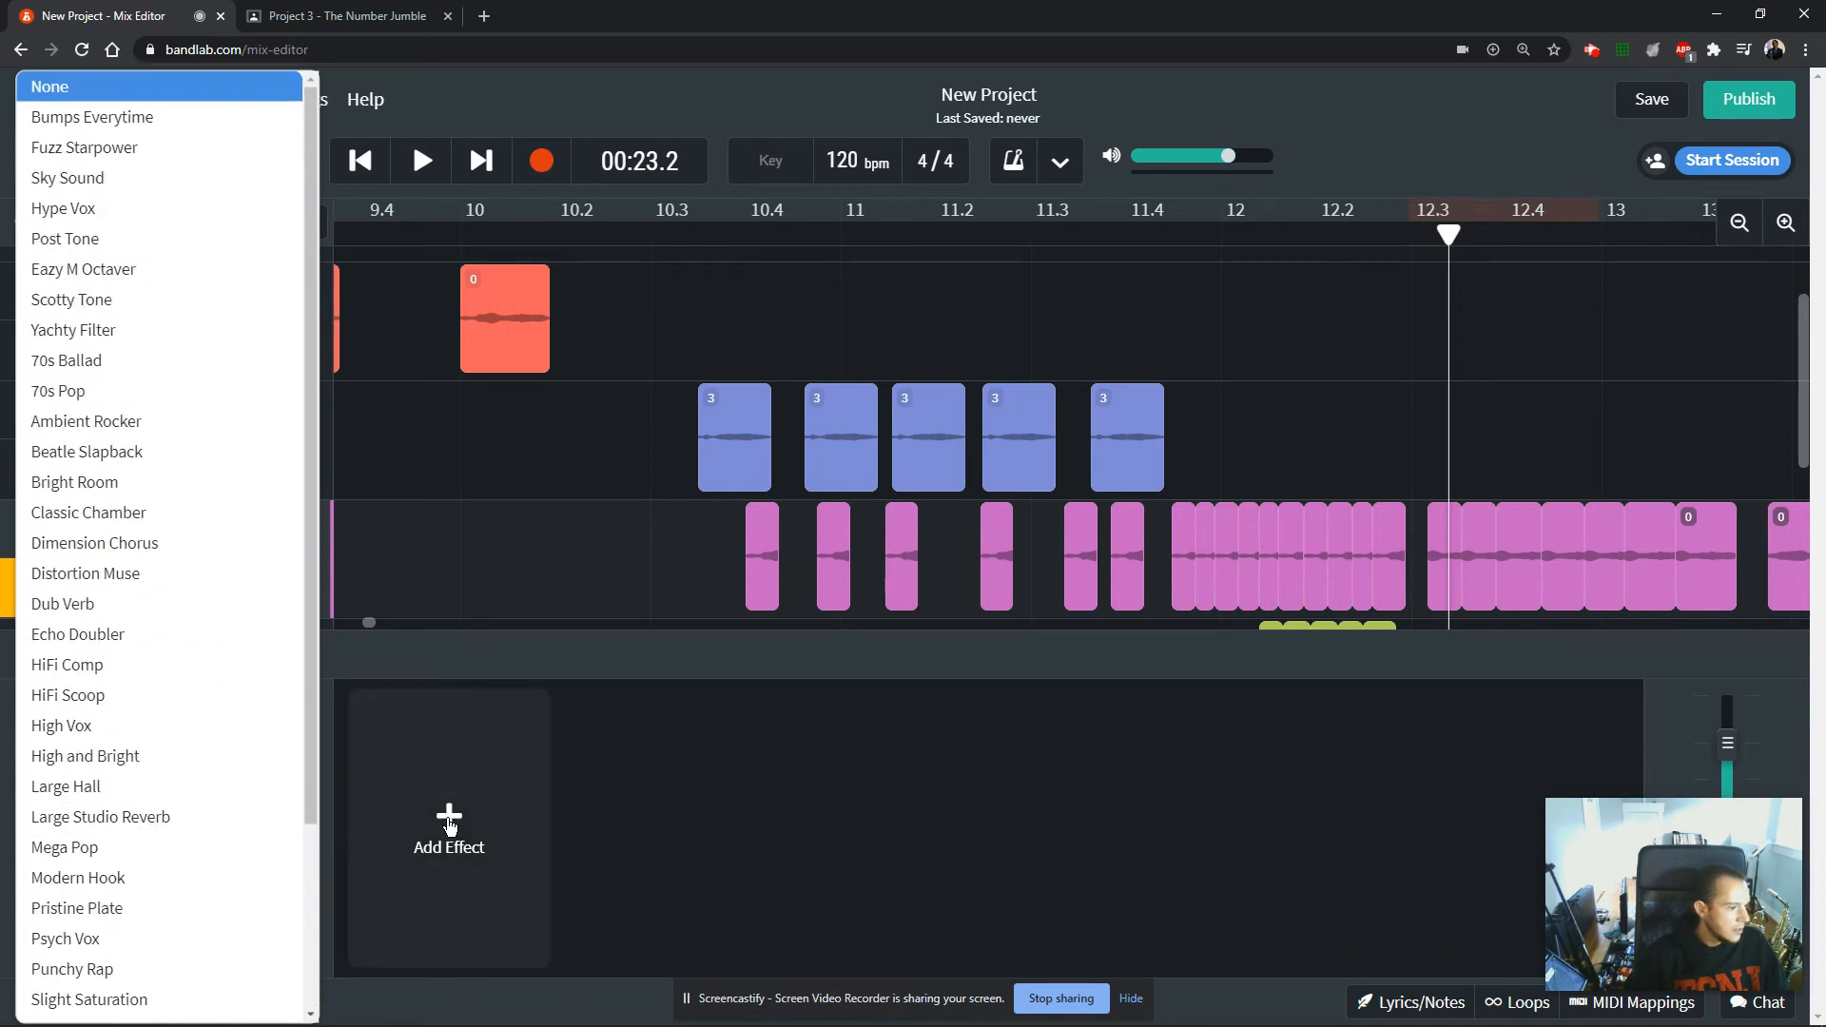
pyautogui.click(449, 825)
pyautogui.moveTo(450, 828)
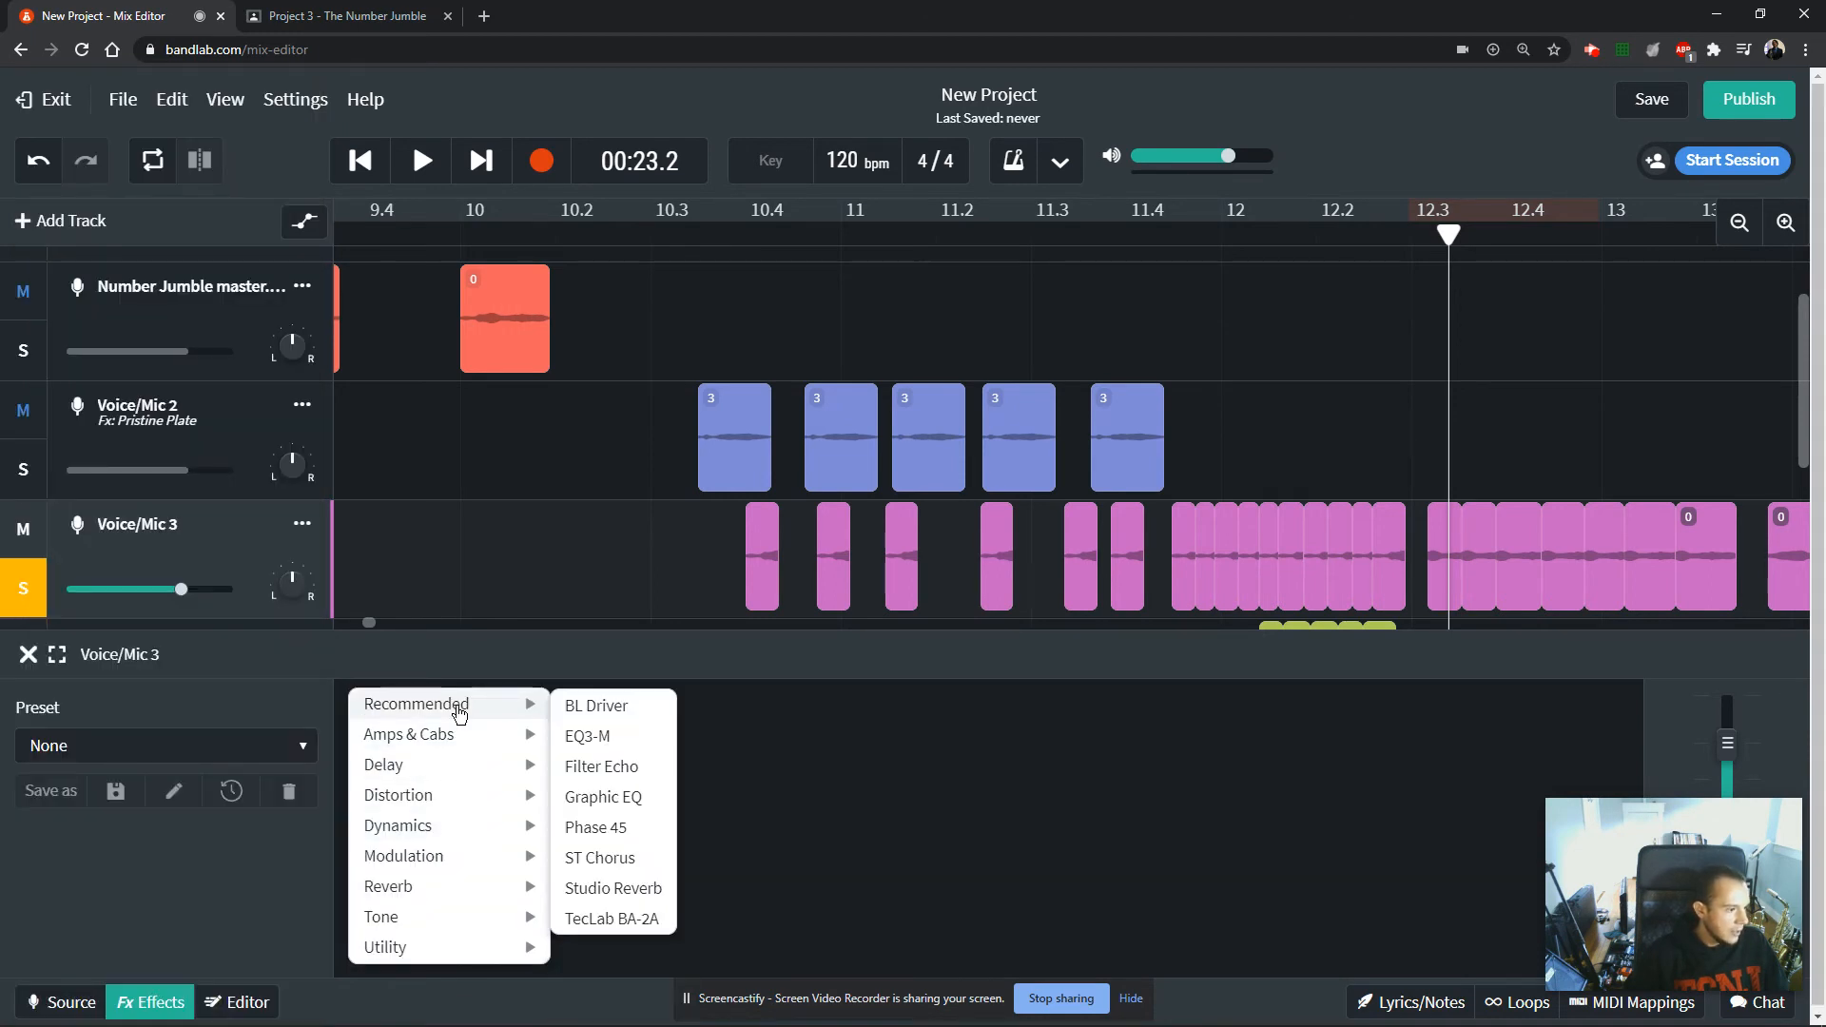
pyautogui.moveTo(450, 927)
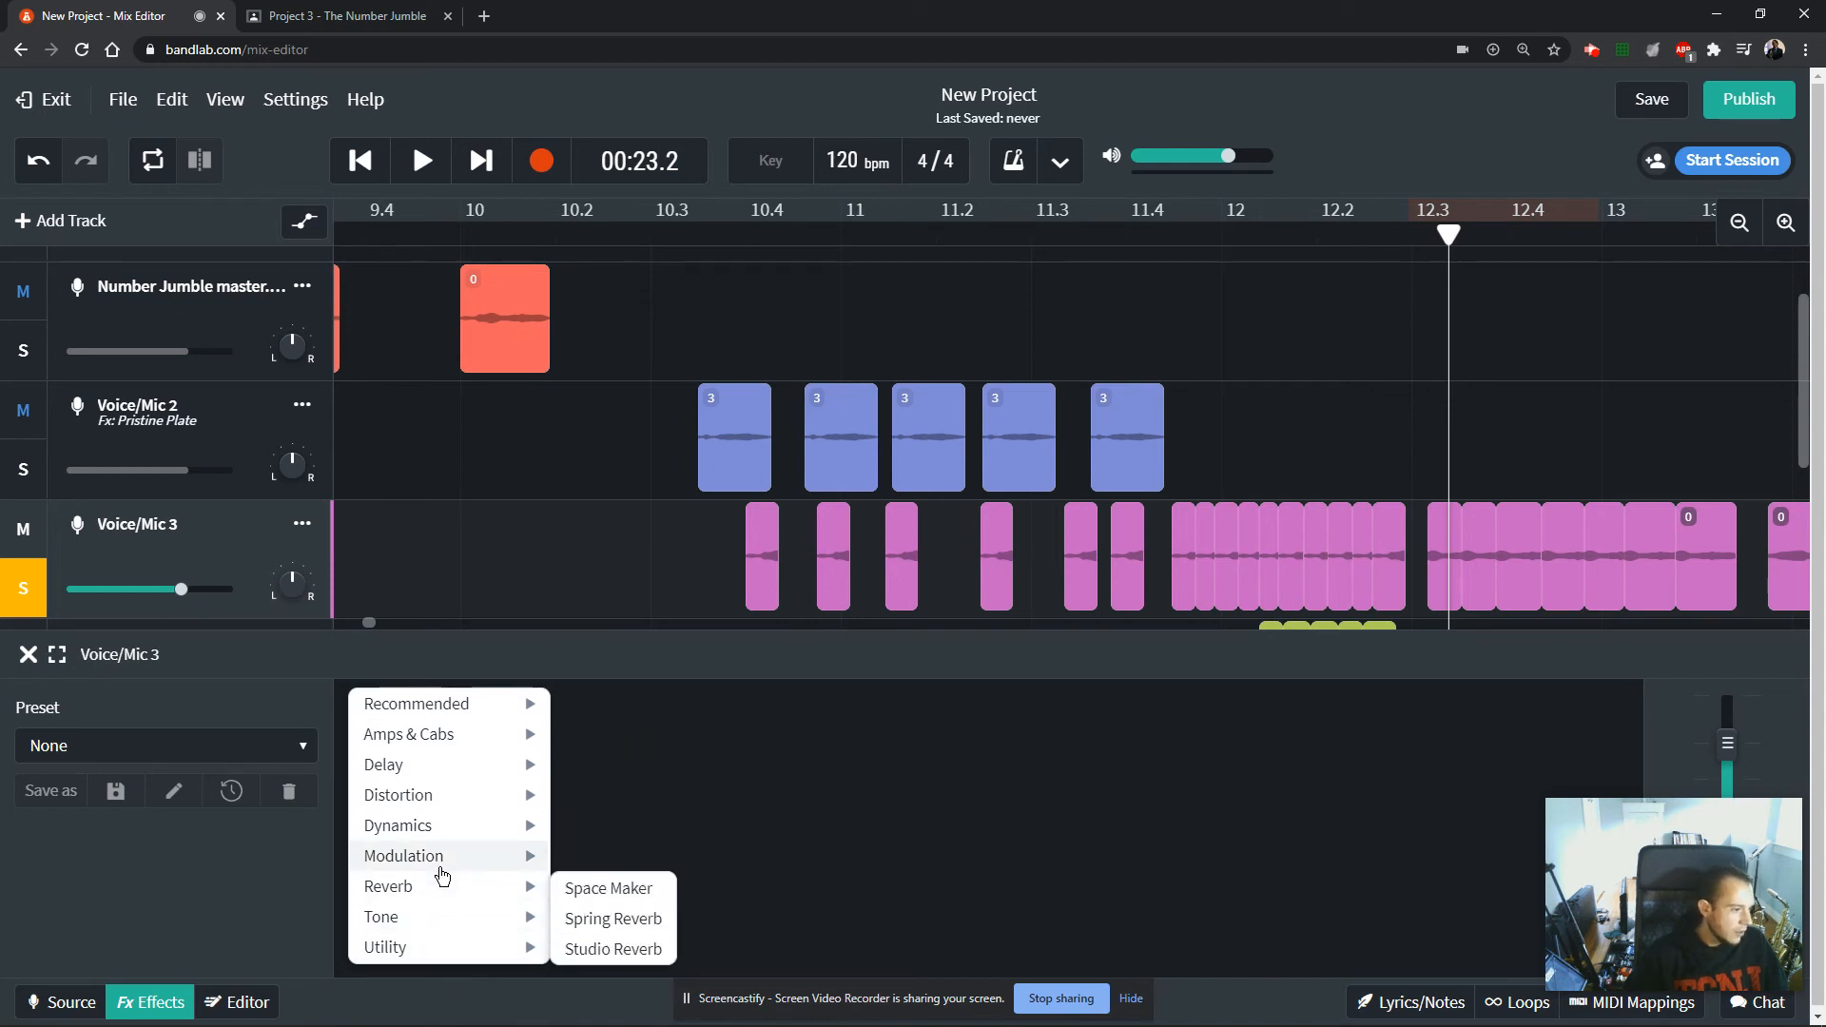
pyautogui.moveTo(441, 863)
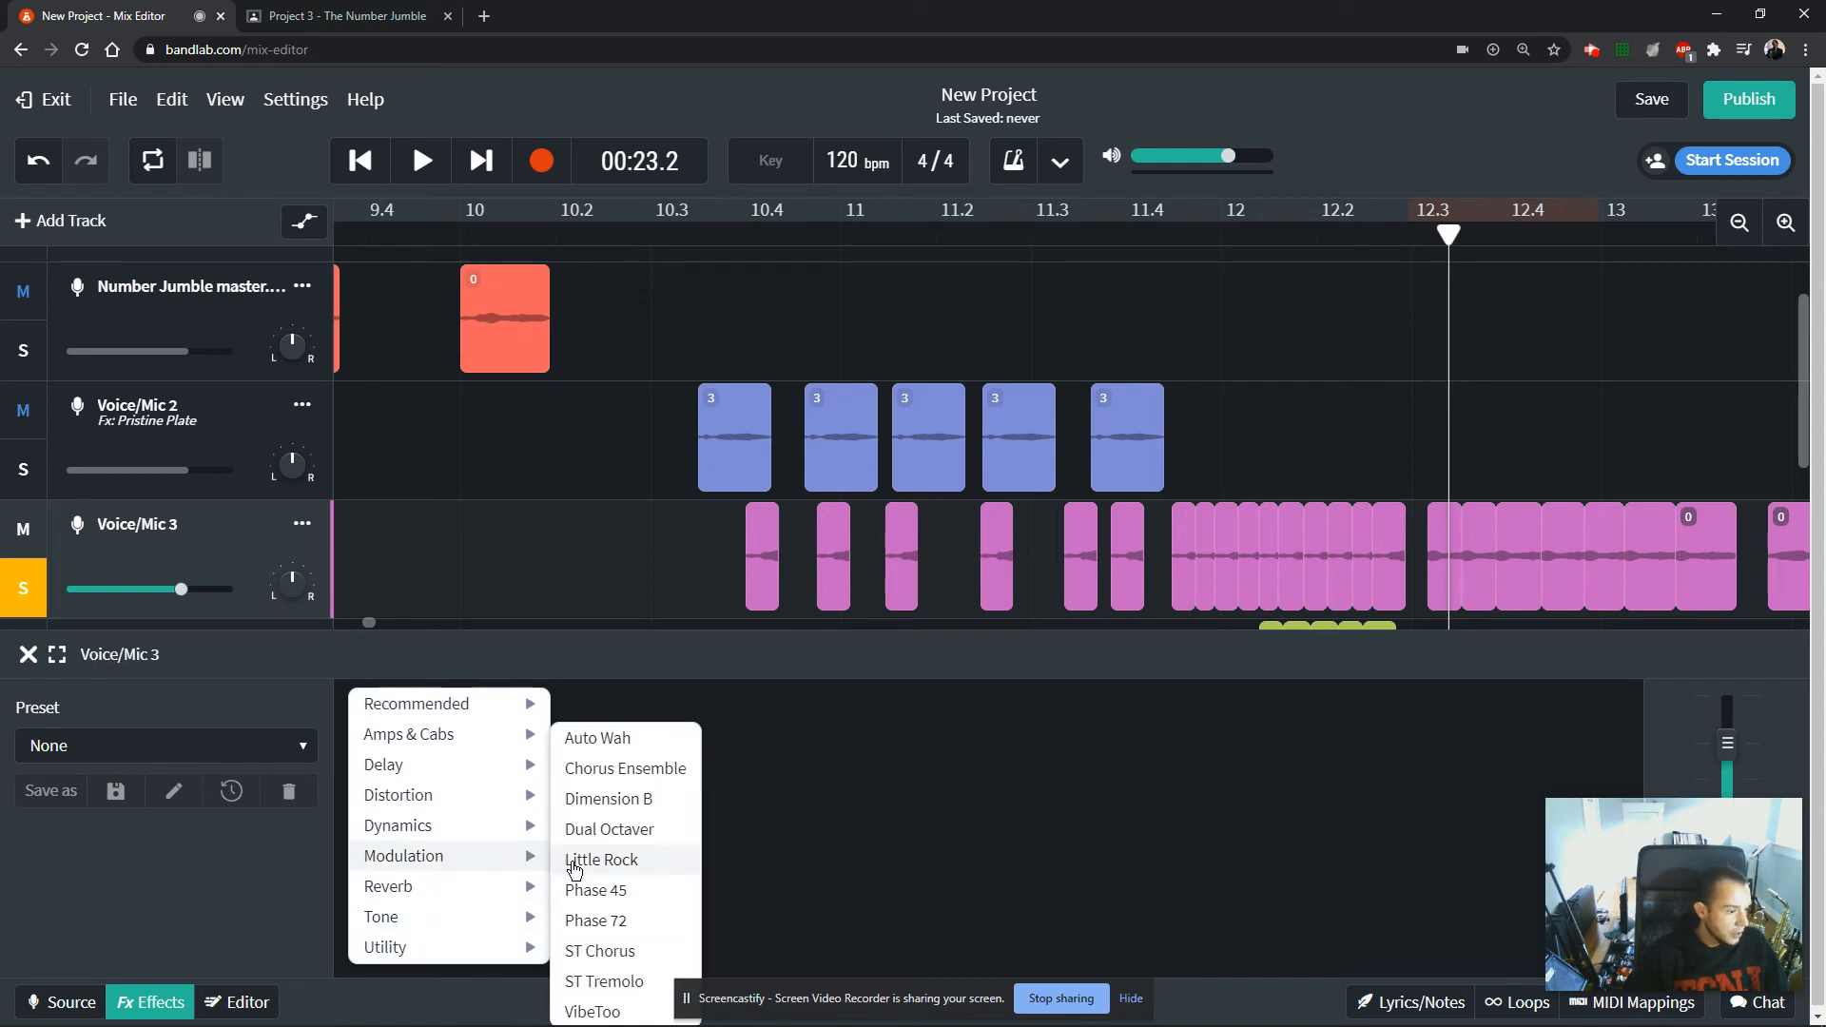
pyautogui.click(605, 983)
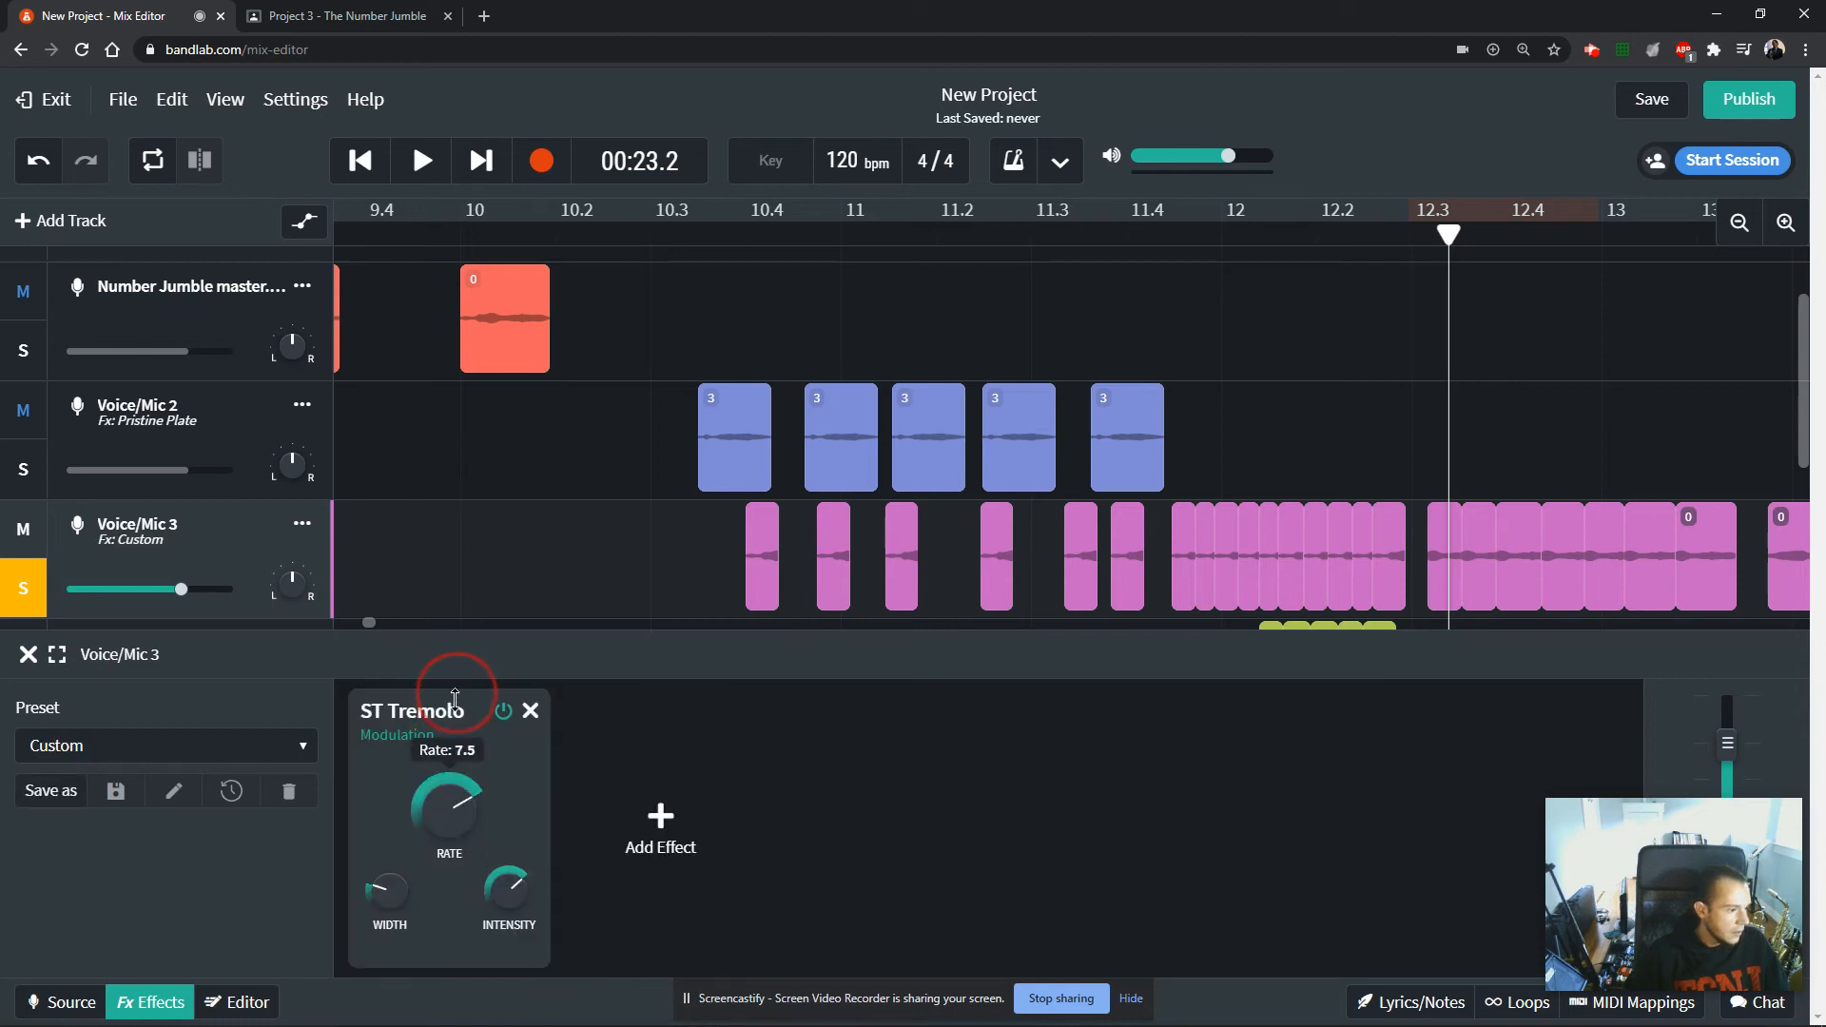
# Add the House of Metal distortion effect after ST Tremolo on Voice/Mic 3.
pyautogui.click(668, 841)
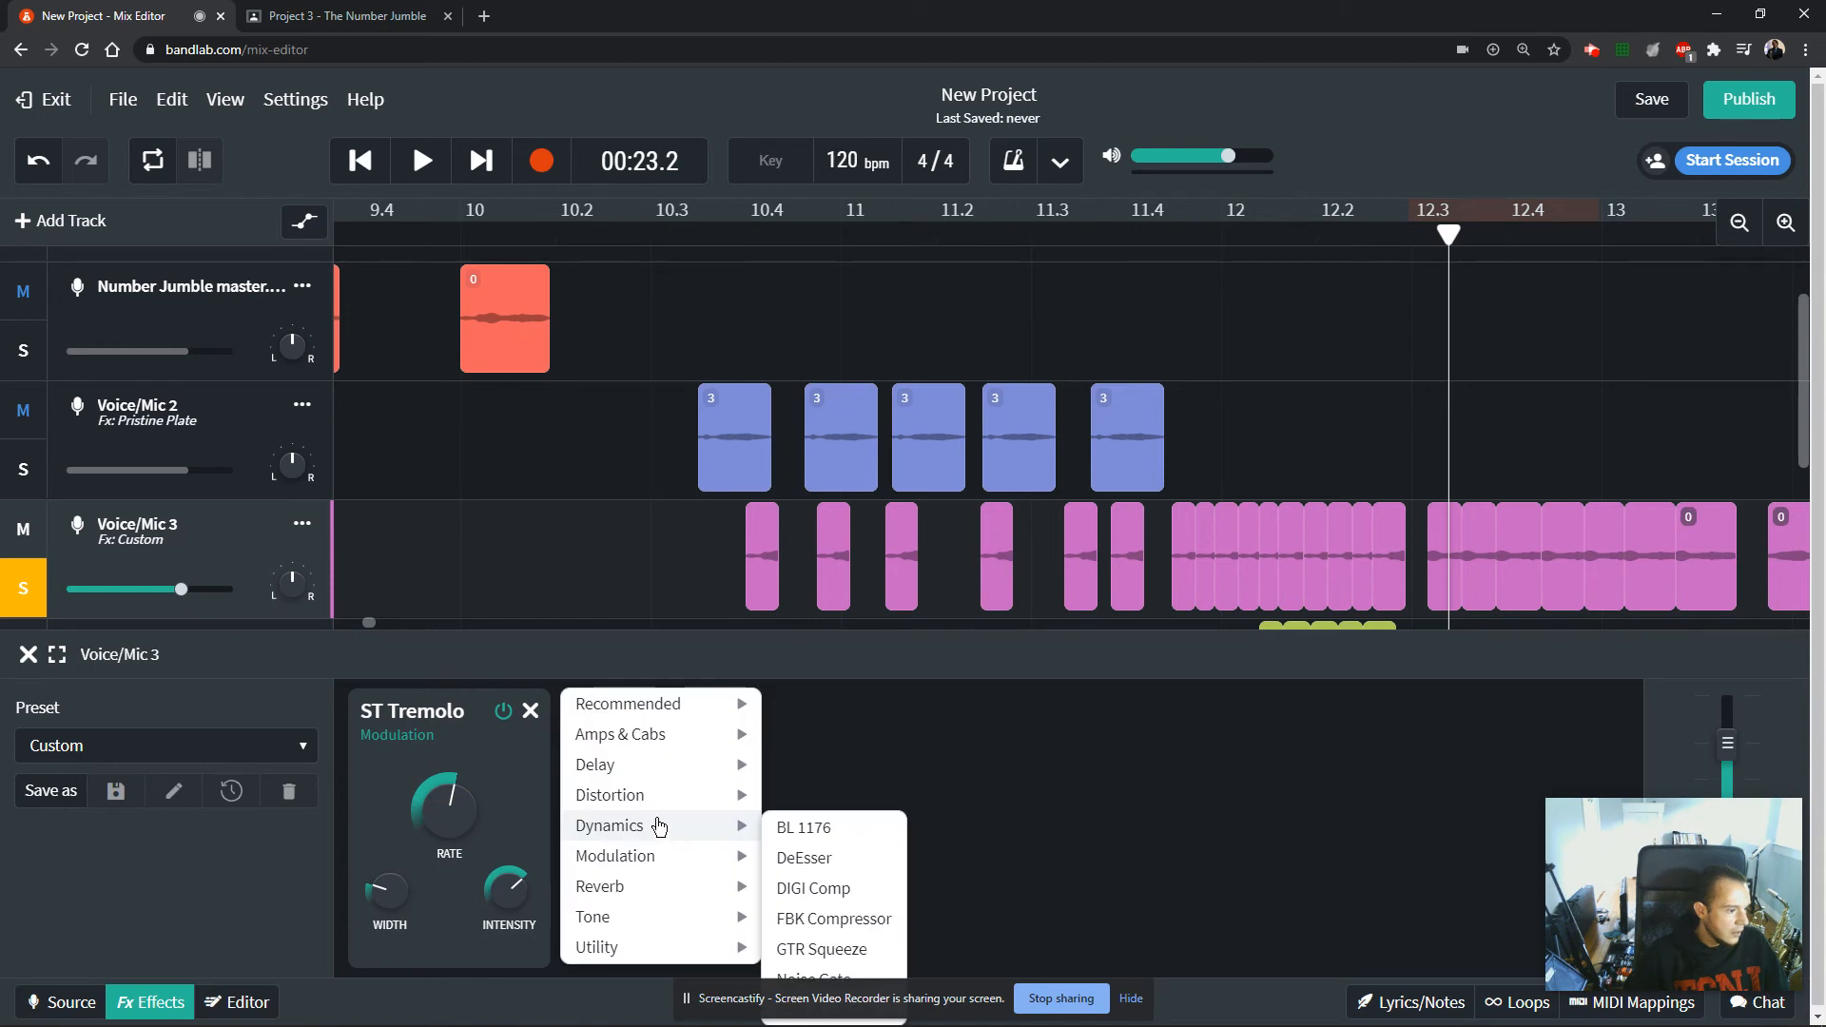
pyautogui.moveTo(656, 805)
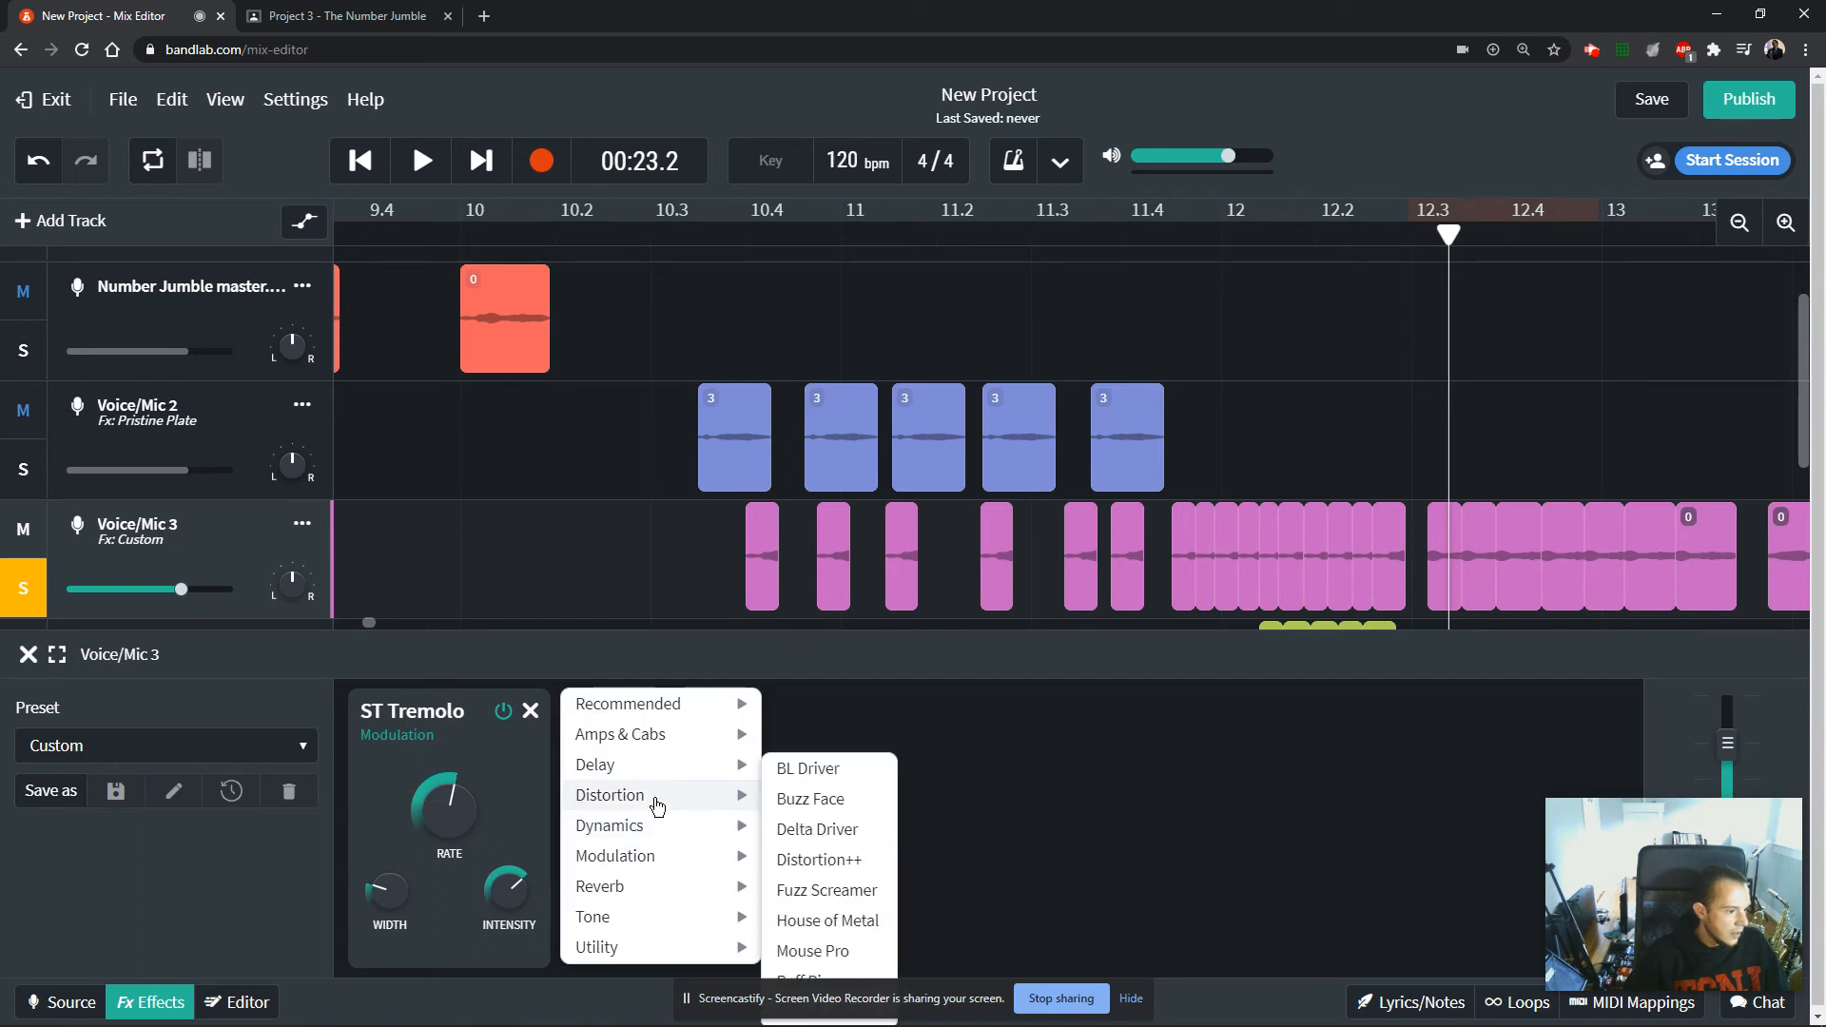
pyautogui.click(820, 920)
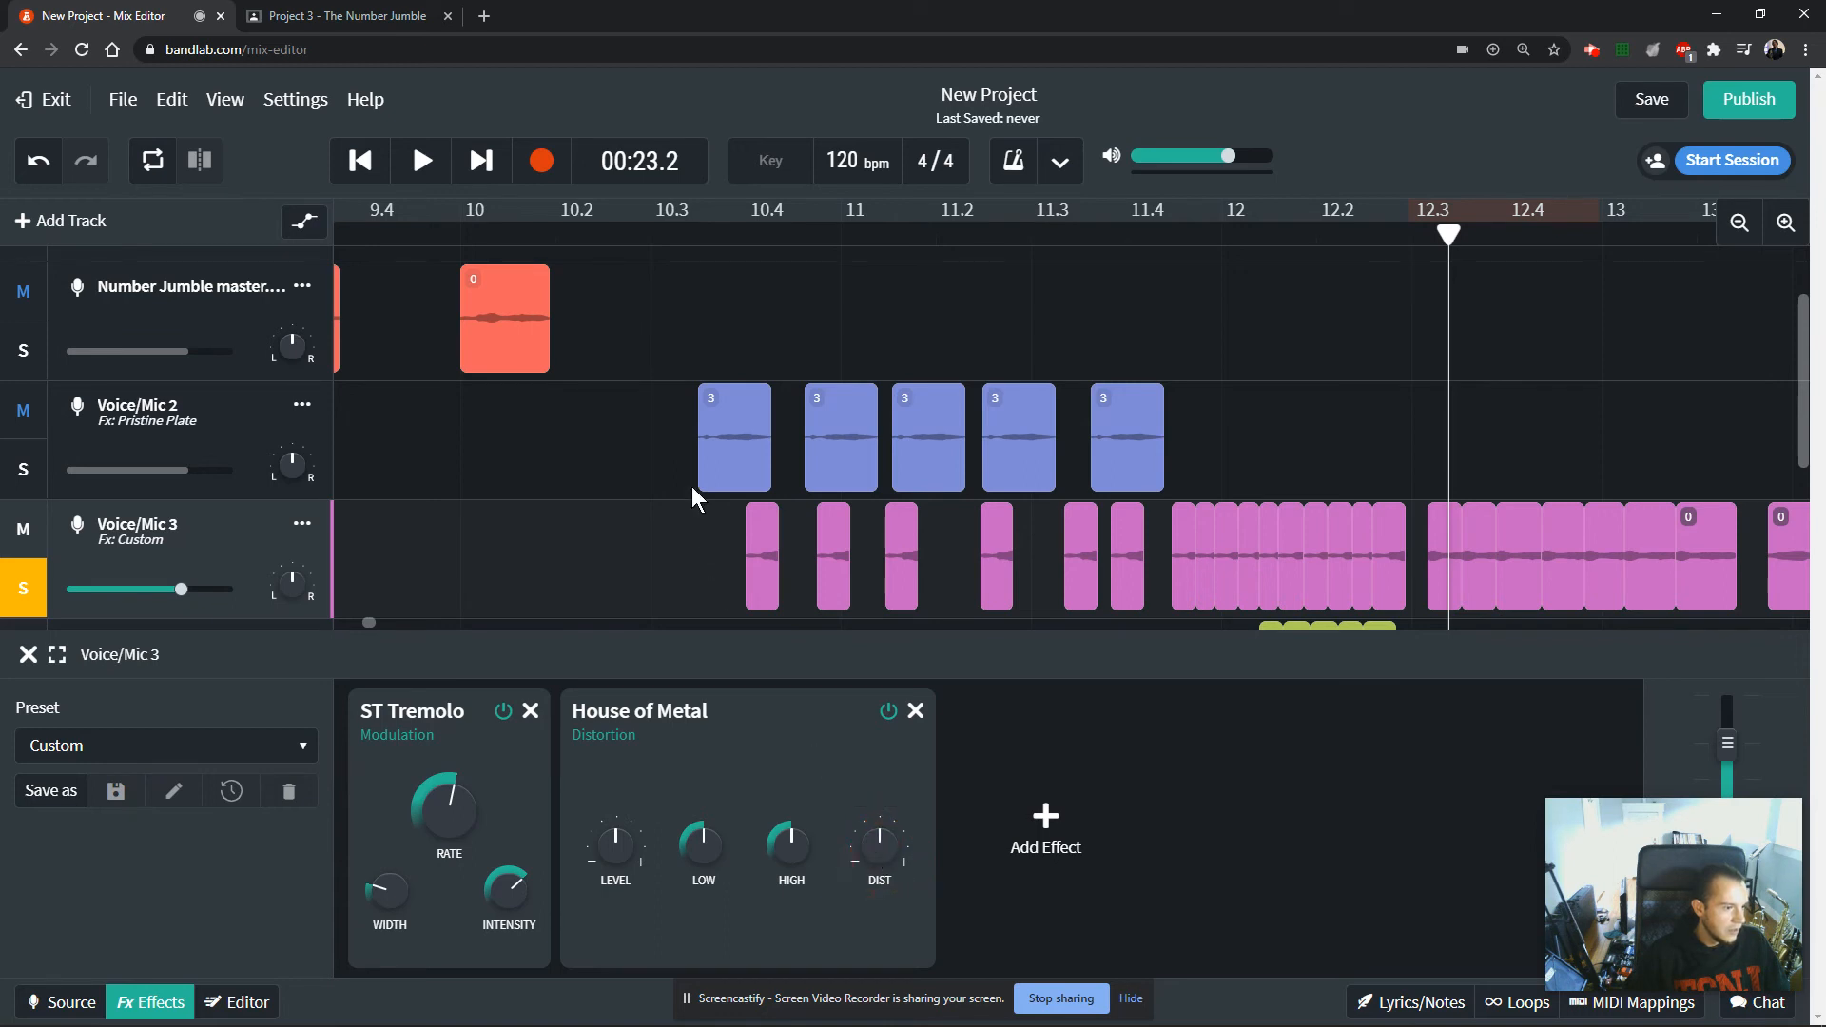
# Play back Voice/Mic 3 from before its first clip, lower the House of Metal level to about 3.0 and close the effects.
pyautogui.moveTo(1450, 214); pyautogui.dragTo(718, 277)
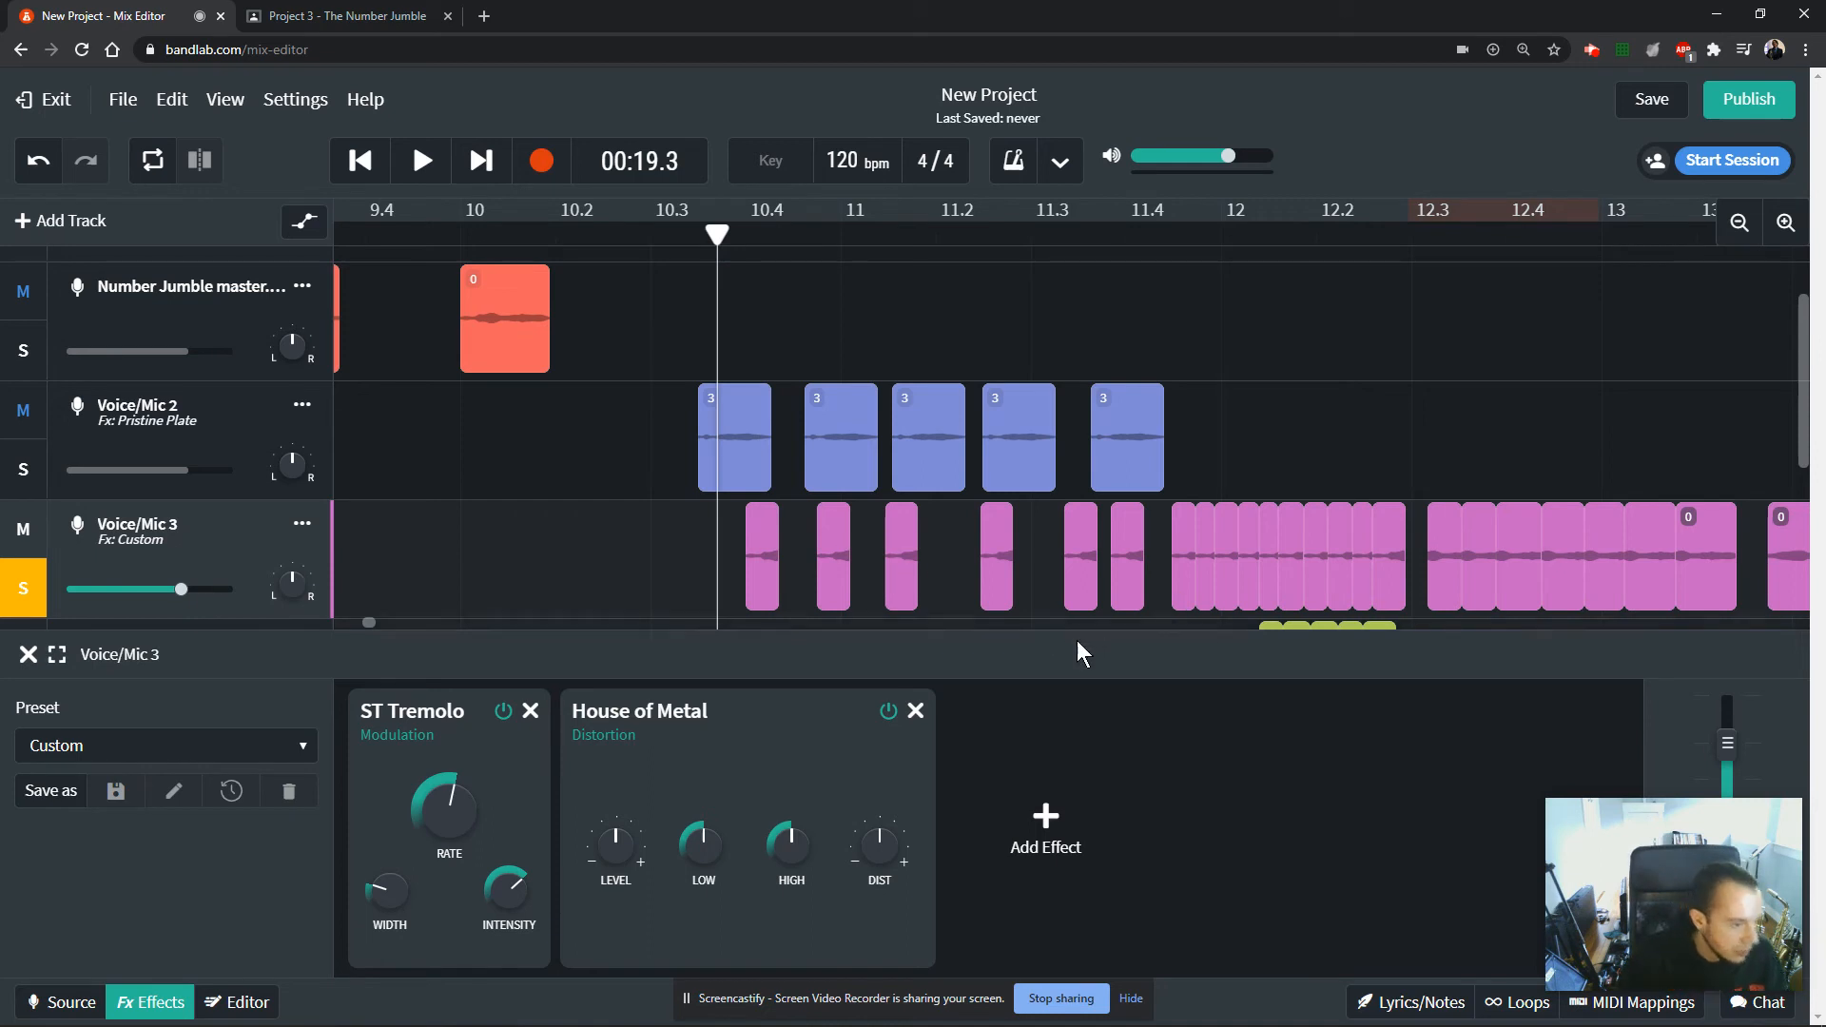
pyautogui.press('space')
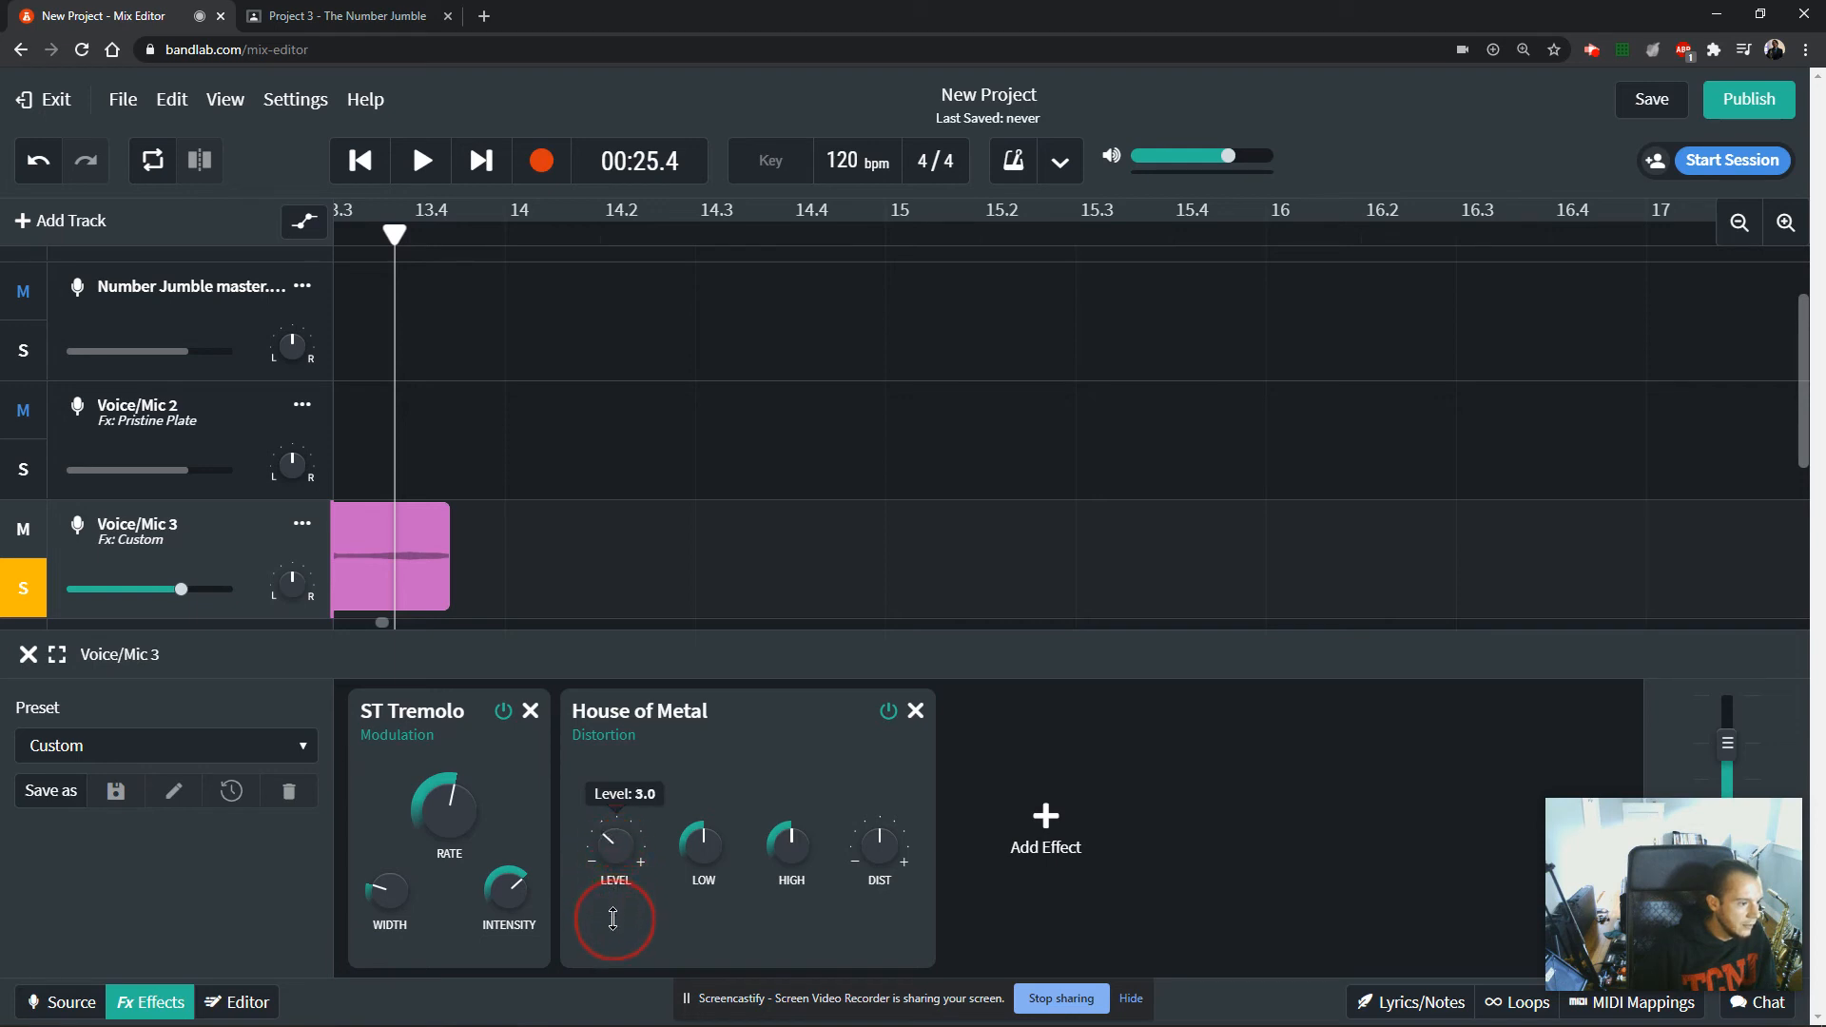
pyautogui.moveTo(613, 911); pyautogui.dragTo(616, 905)
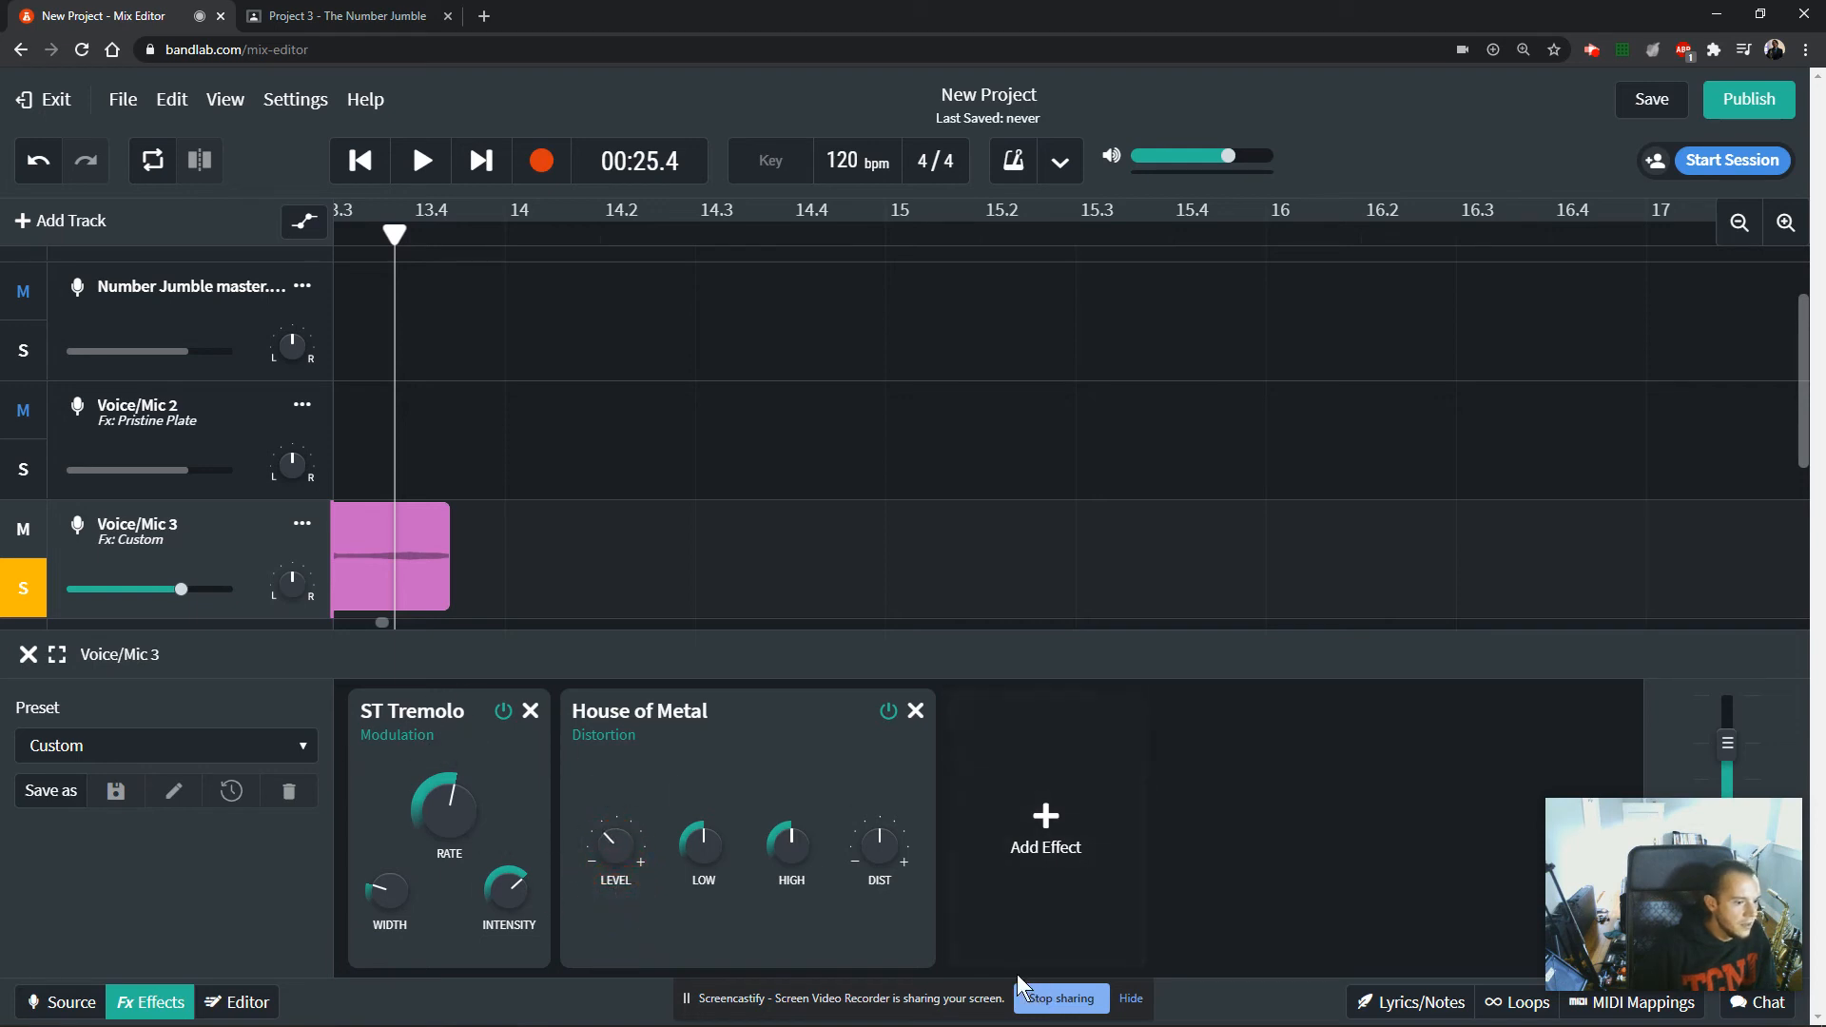
pyautogui.click(28, 656)
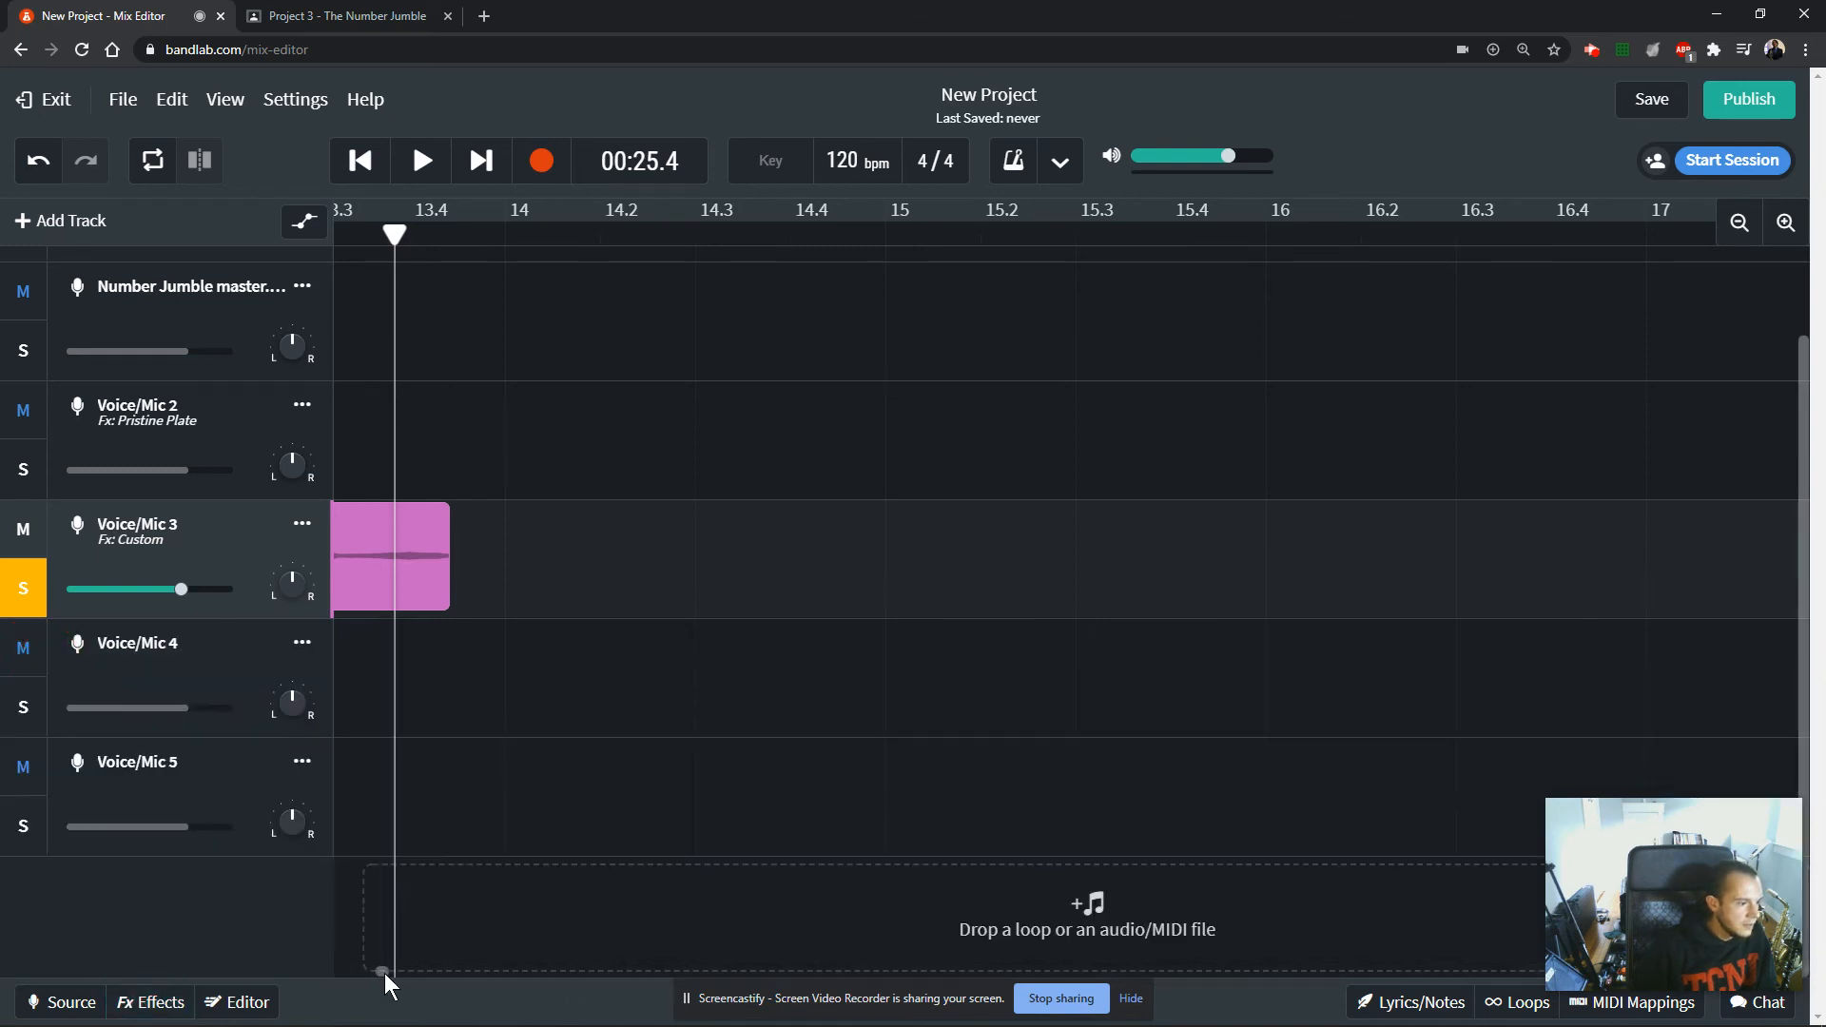
# Turn off the solo on Voice/Mic 3 and add the D-Delay effect to Voice/Mic 4.
pyautogui.moveTo(382, 973); pyautogui.dragTo(374, 968)
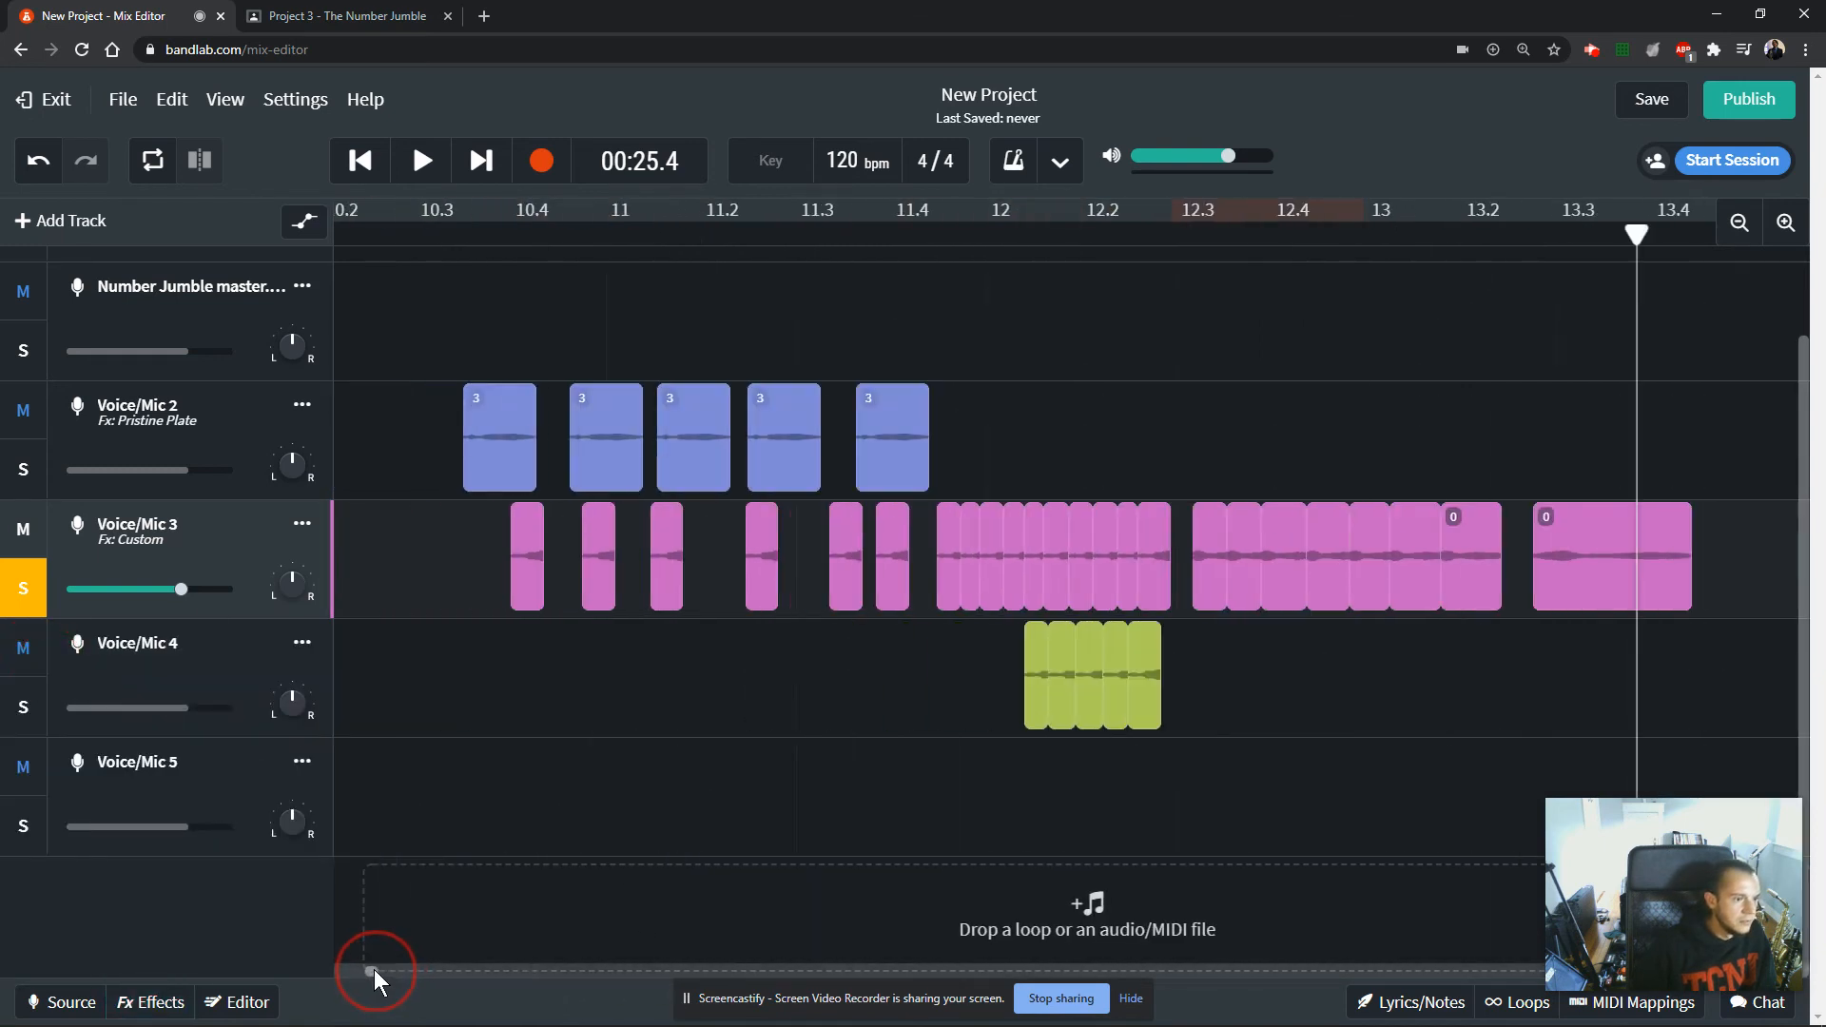
pyautogui.click(24, 590)
pyautogui.click(366, 652)
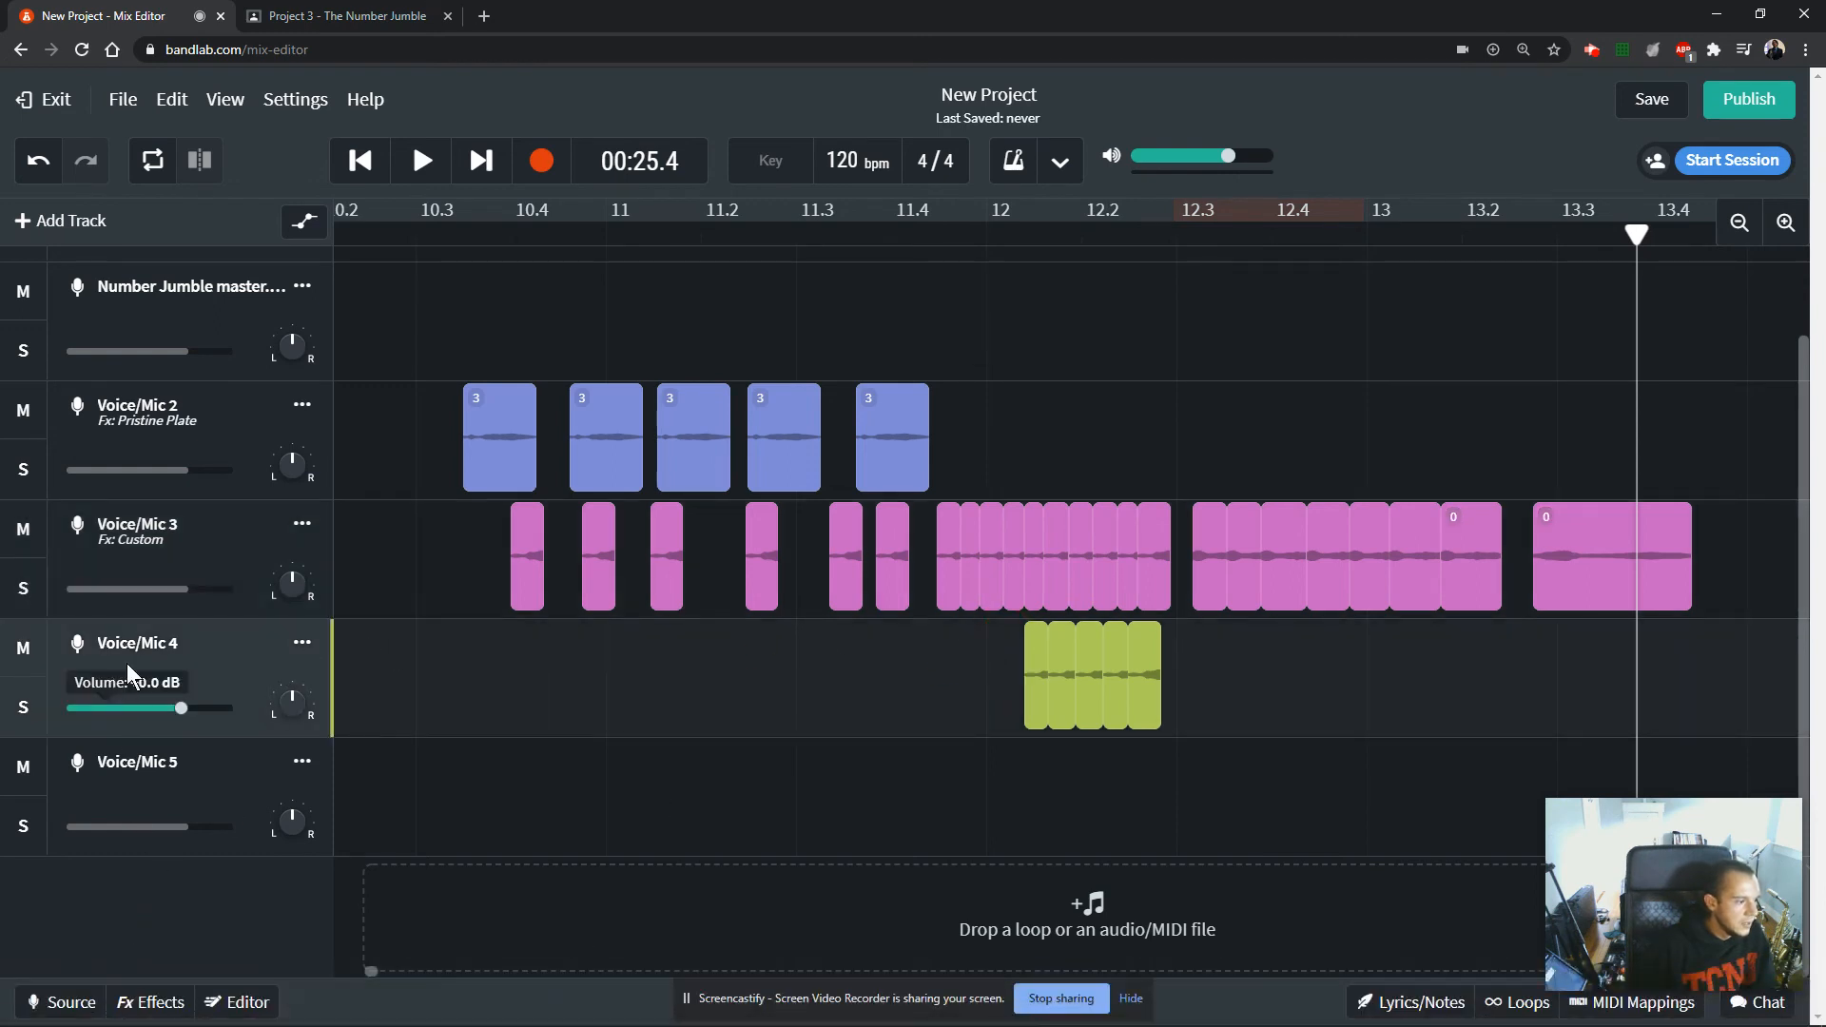
pyautogui.click(147, 1003)
pyautogui.click(448, 818)
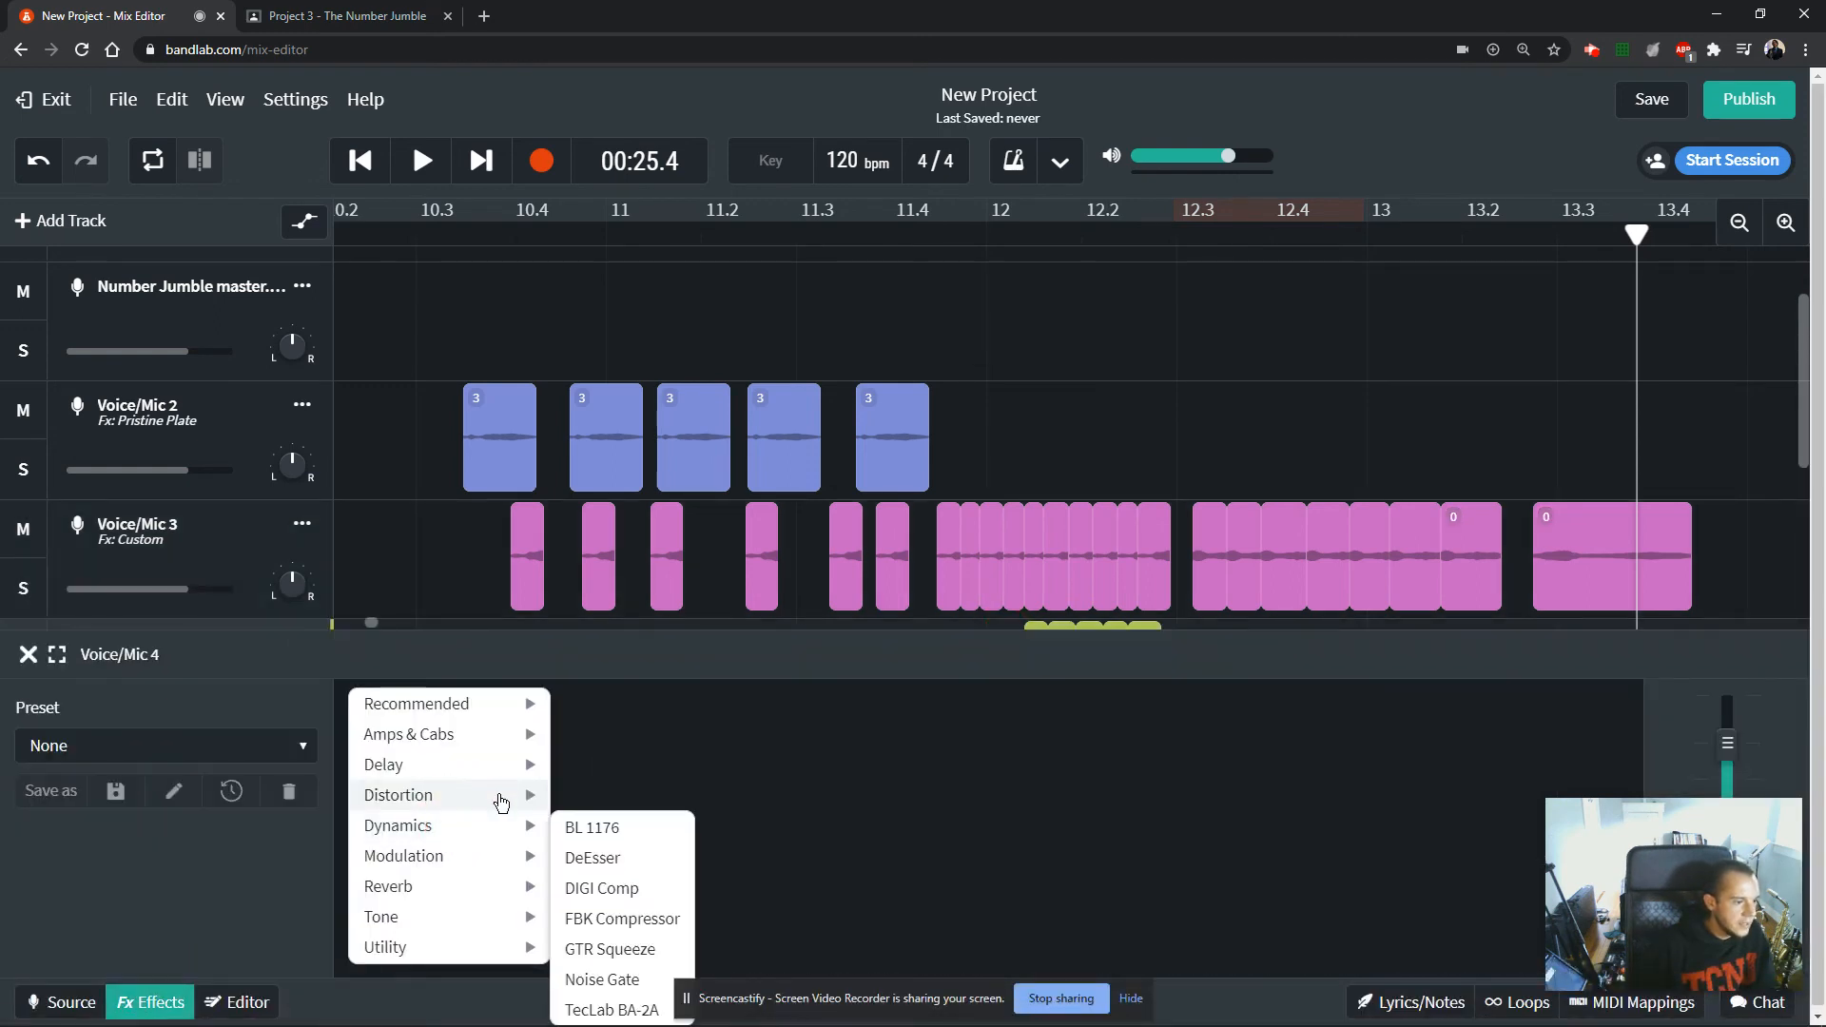
pyautogui.moveTo(419, 924)
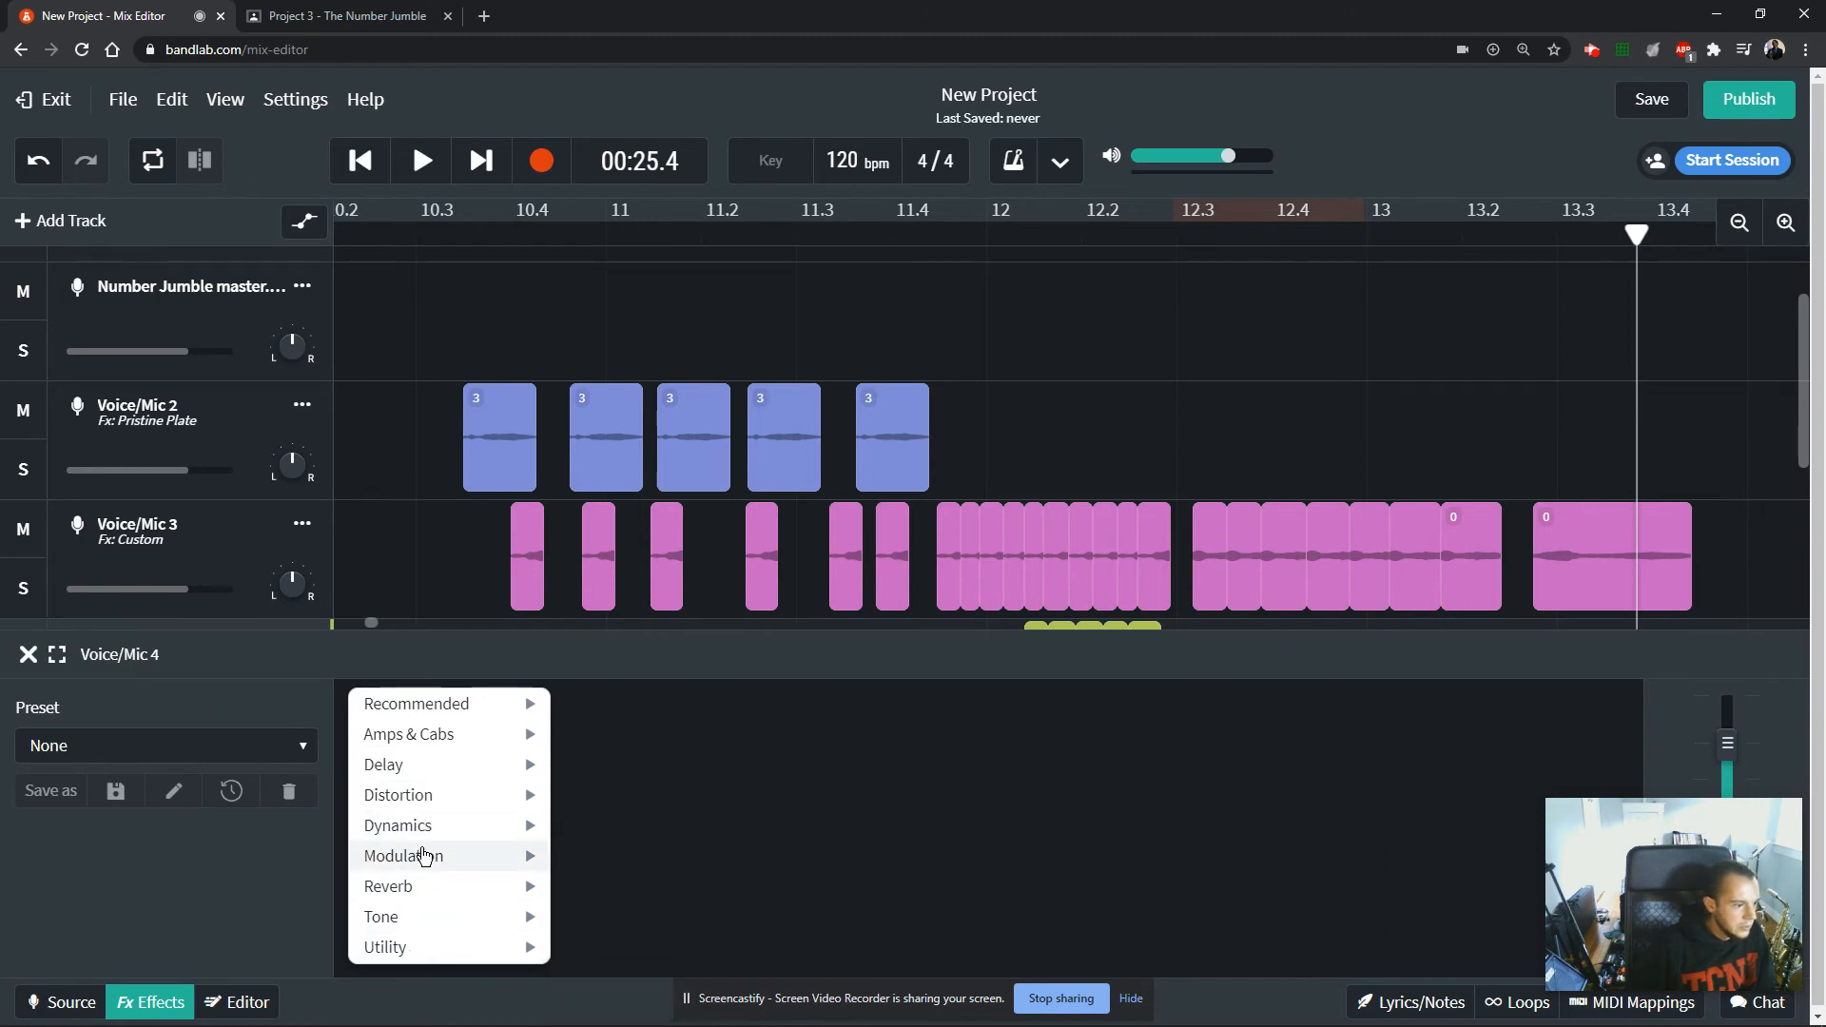
pyautogui.moveTo(426, 830)
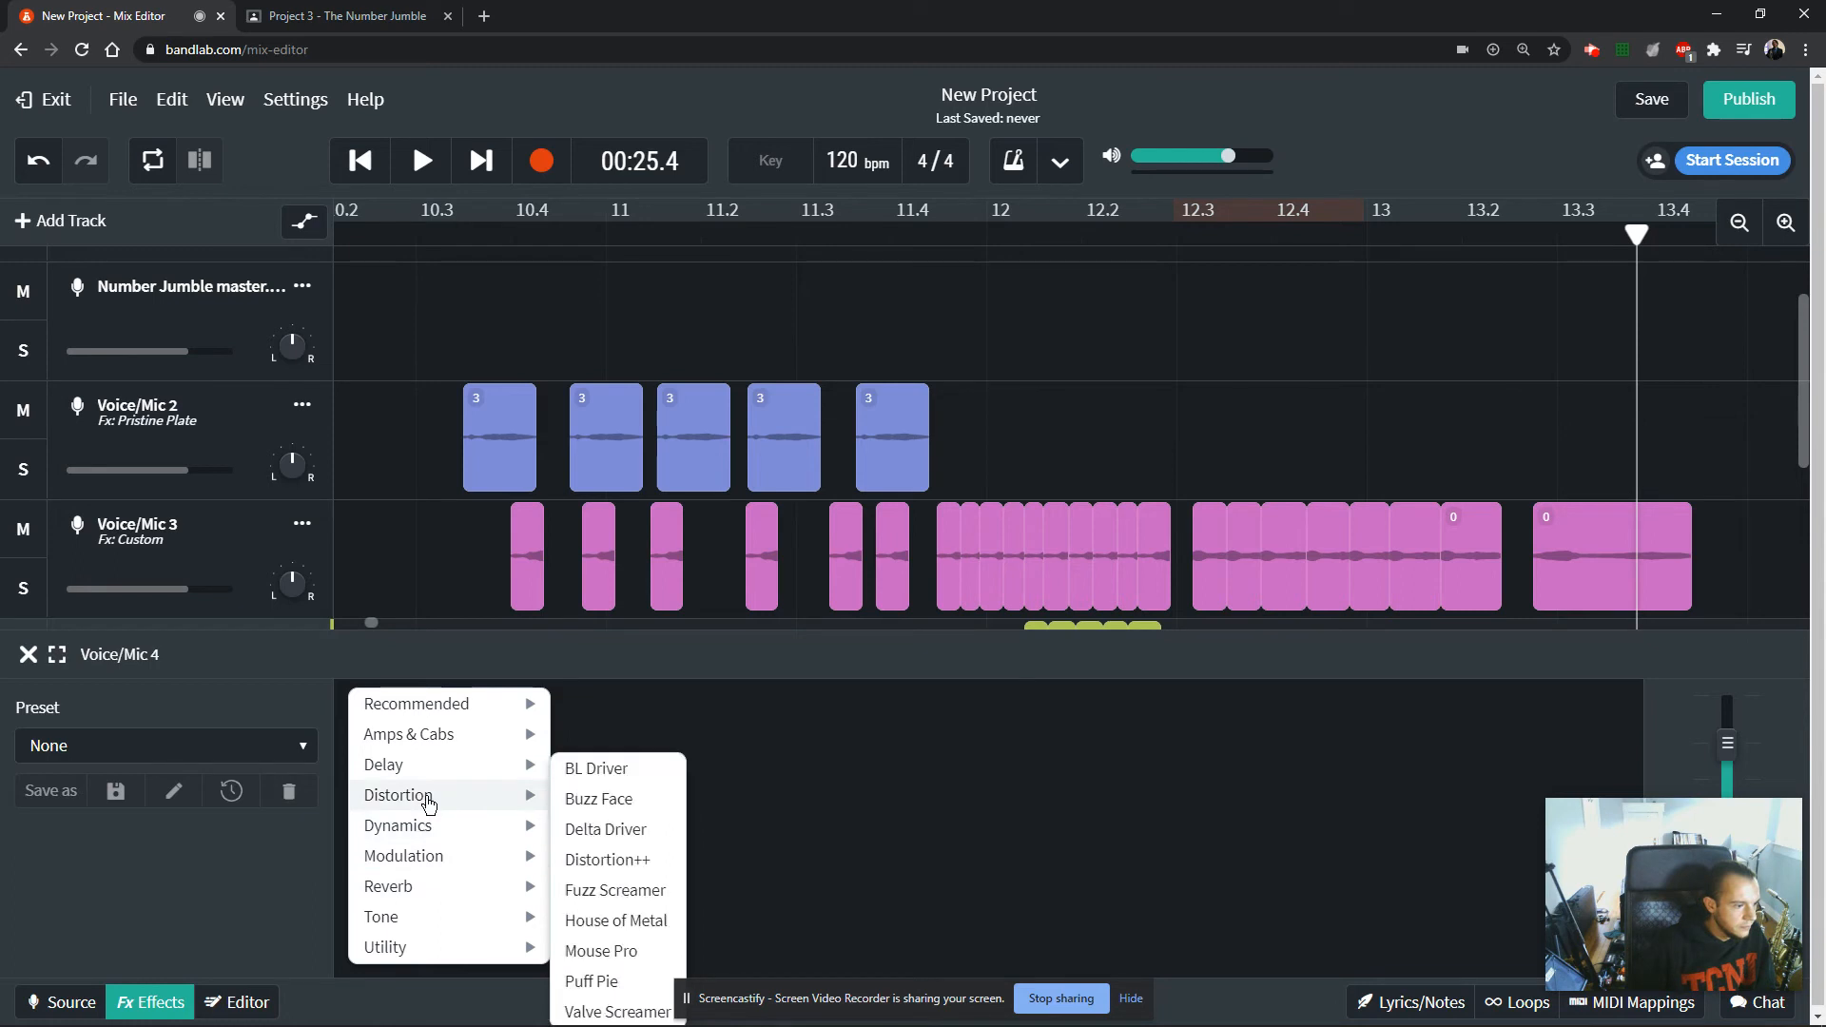
pyautogui.moveTo(428, 764)
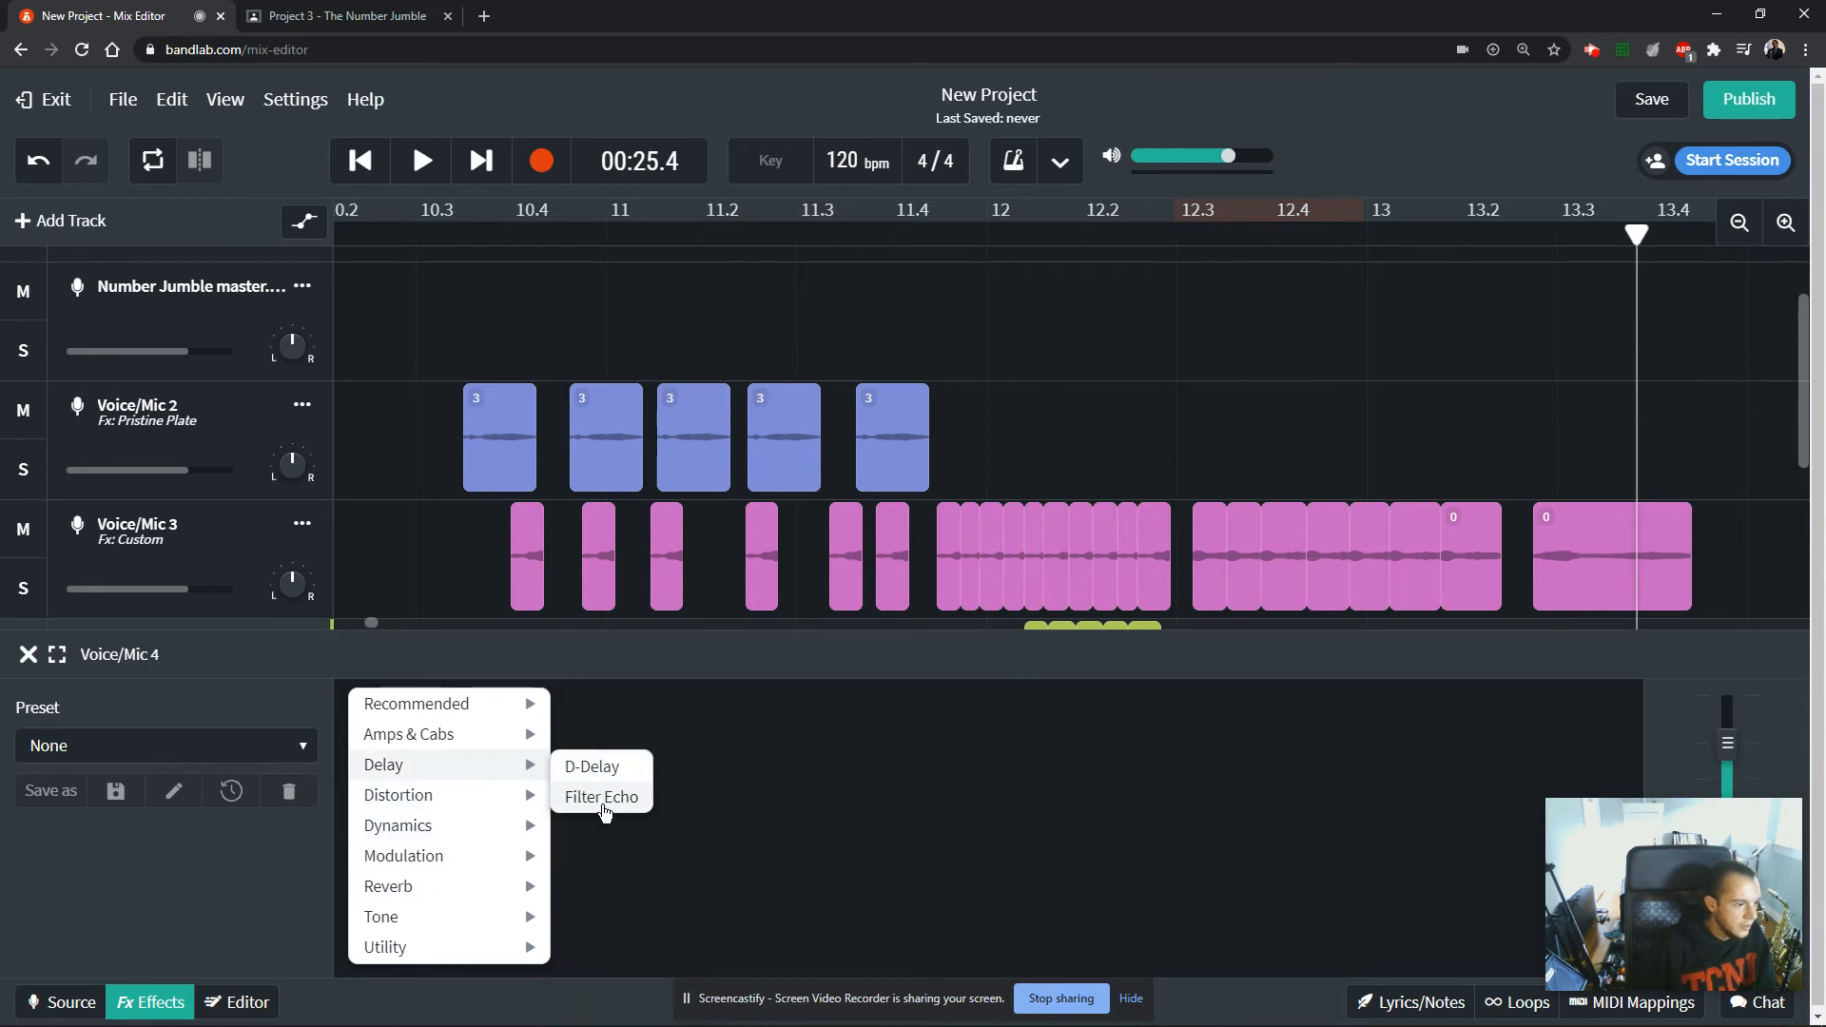
pyautogui.click(595, 767)
# Add the Phase 45 modulation effect after D-Delay on Voice/Mic 4 and raise its rate slightly.
pyautogui.click(889, 813)
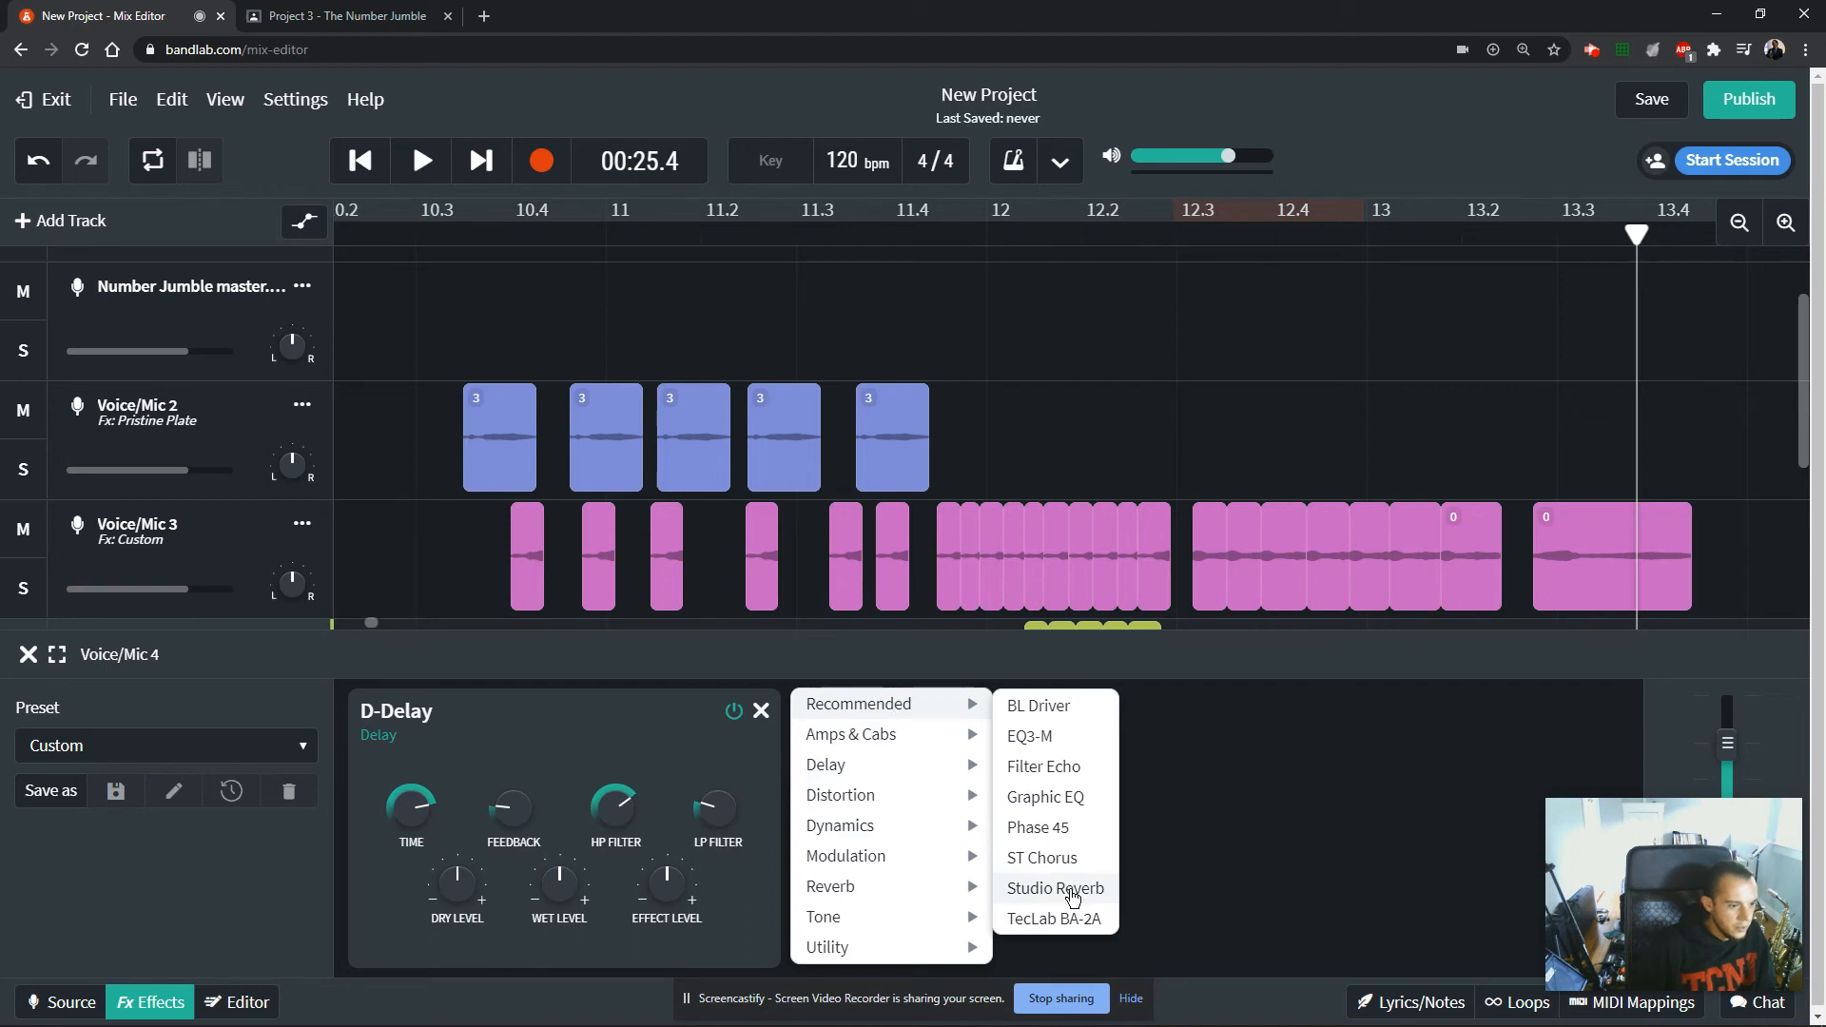
pyautogui.click(1038, 826)
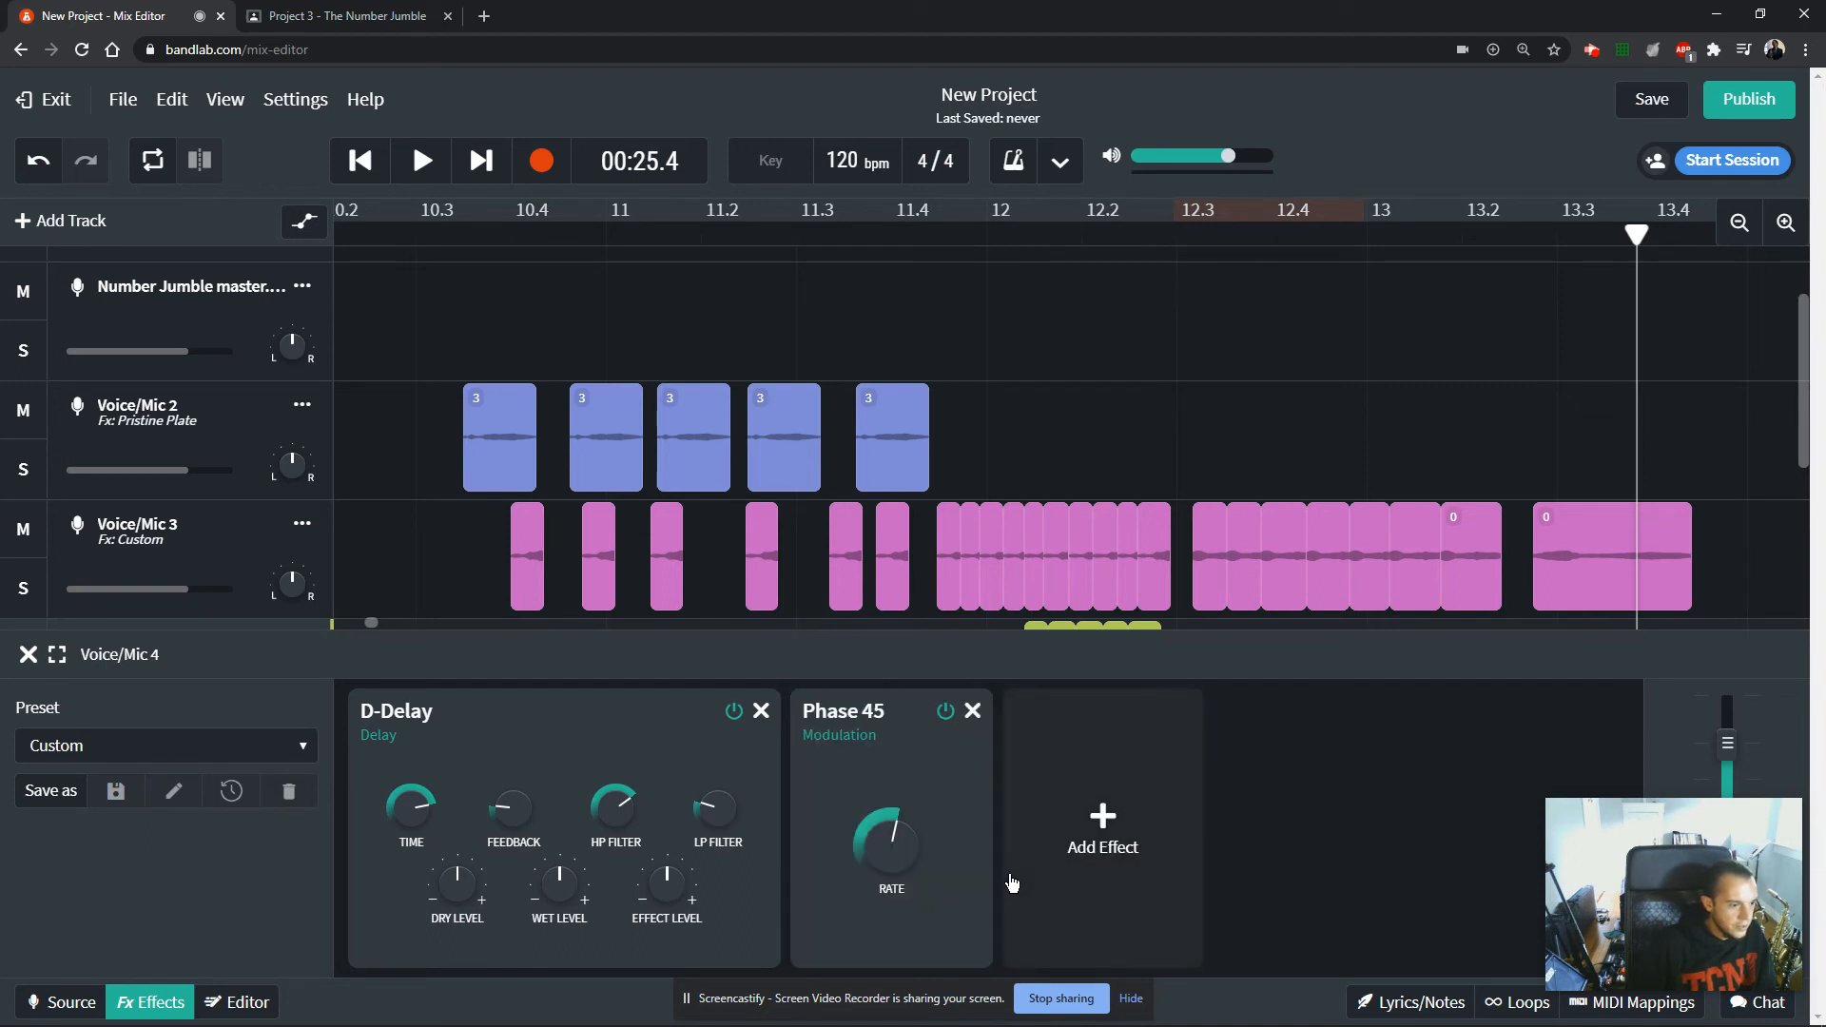
pyautogui.moveTo(888, 860)
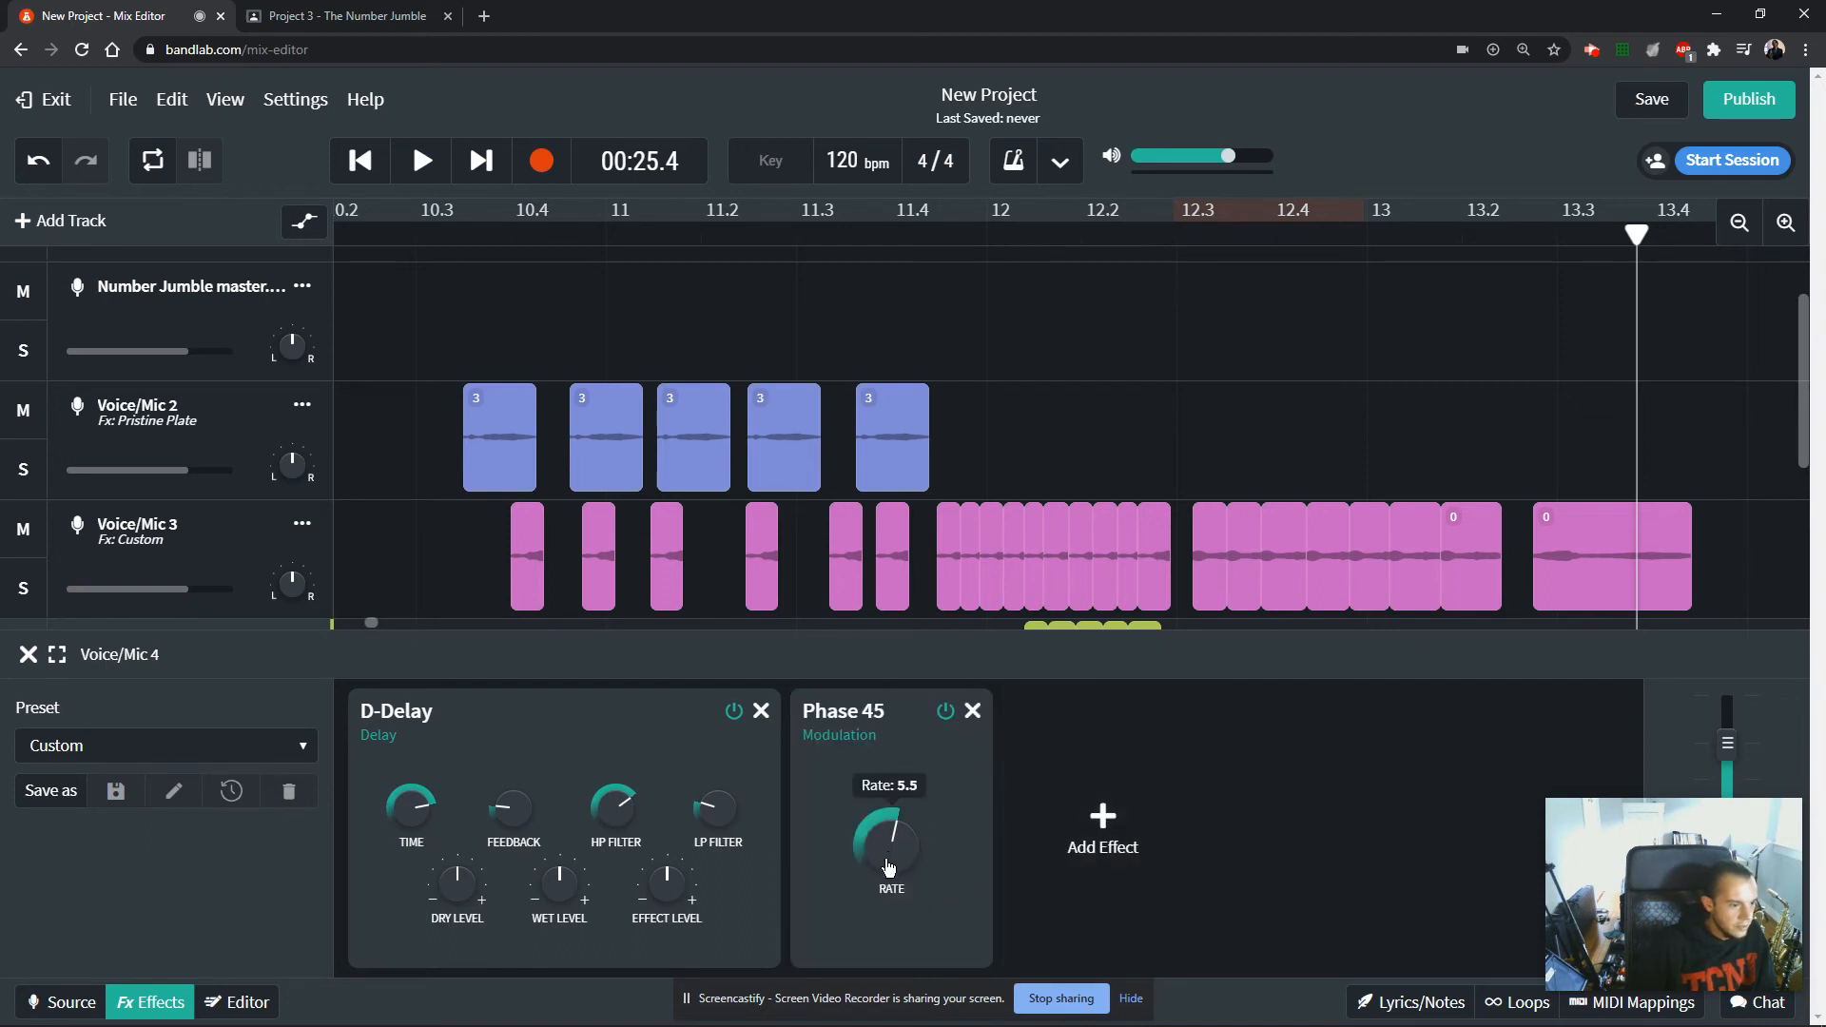
# Add the DIGI Comp compressor after Phase 45 on Voice/Mic 4 and increase its release.
pyautogui.click(1117, 824)
pyautogui.moveTo(1100, 750)
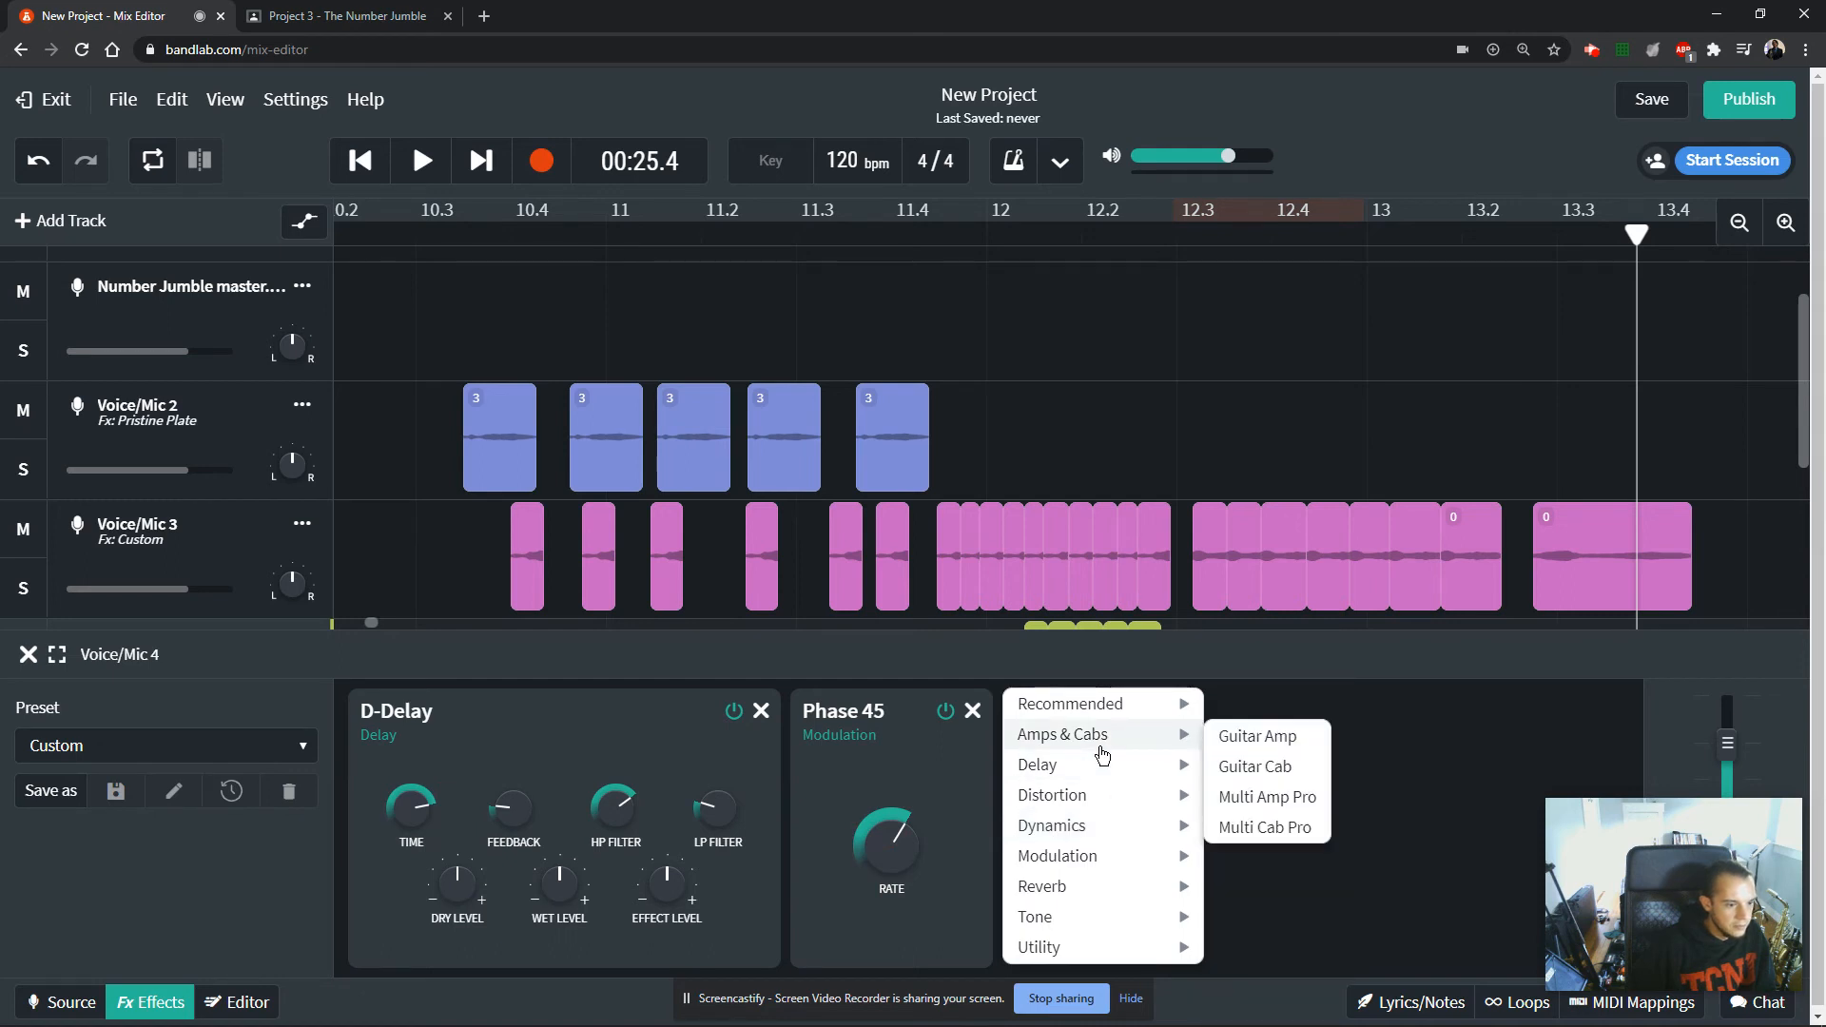
pyautogui.moveTo(1101, 788)
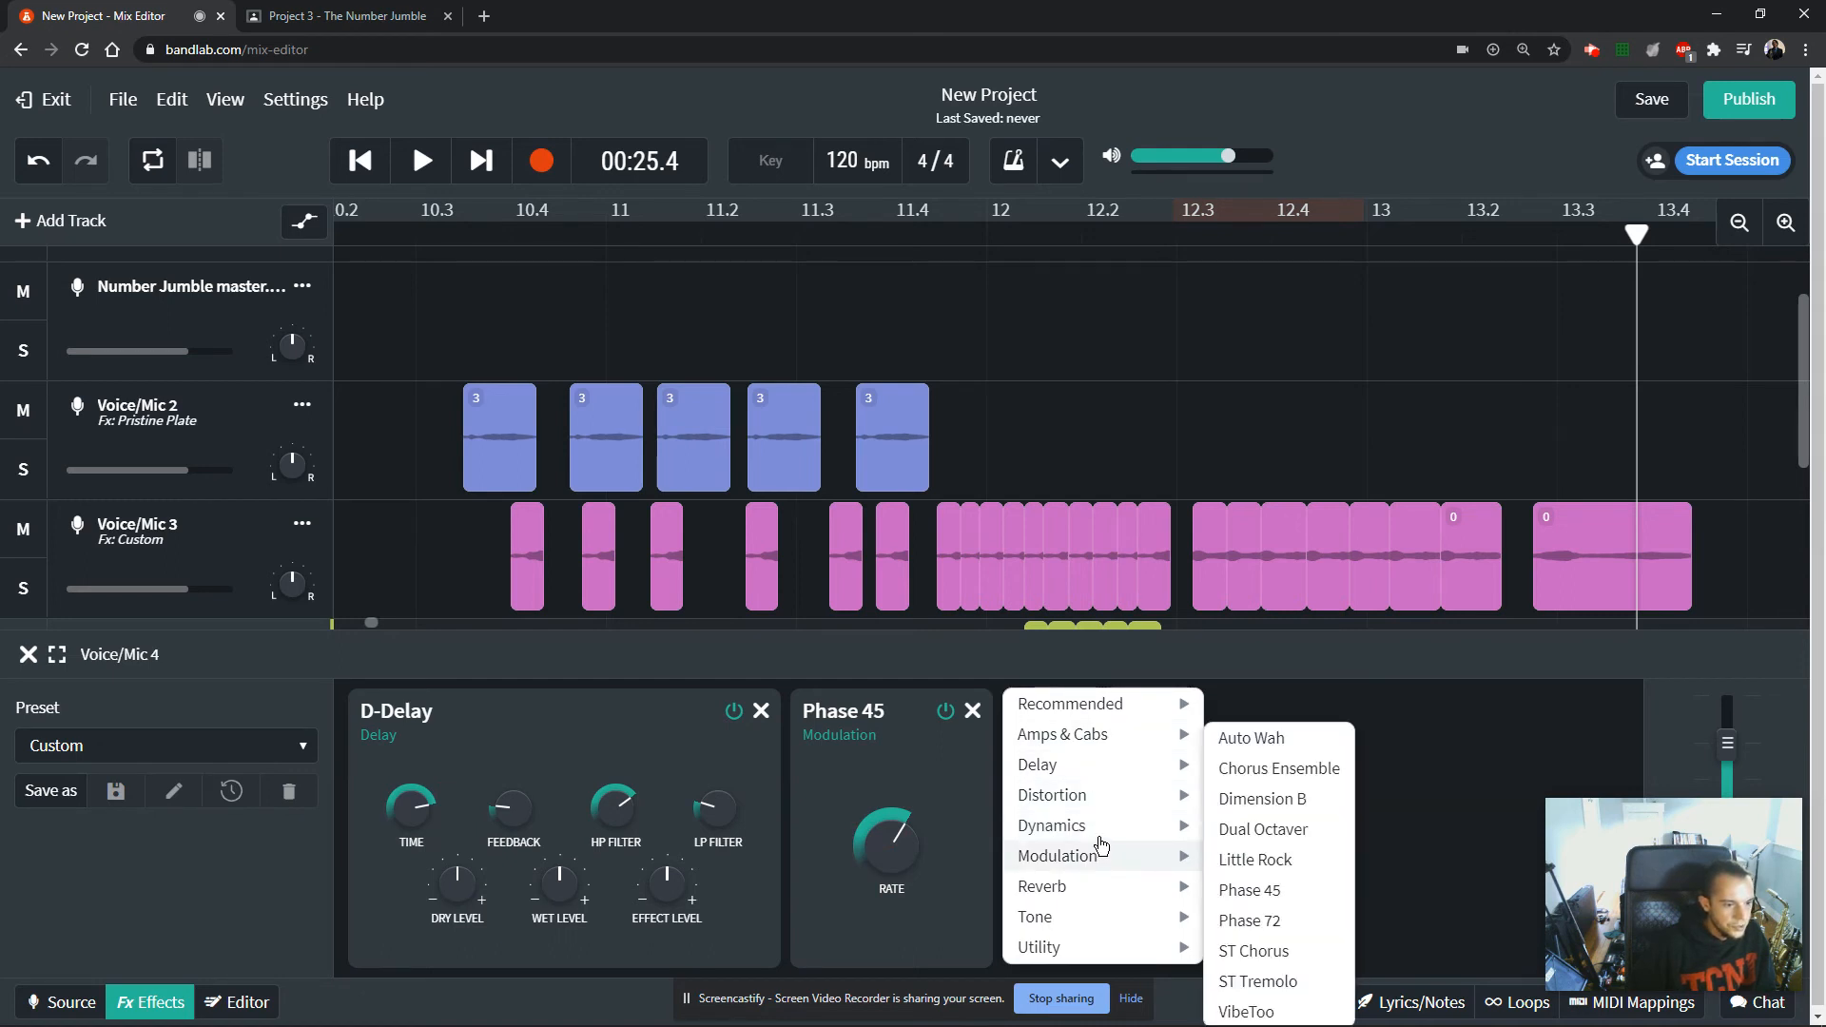
pyautogui.moveTo(1100, 827)
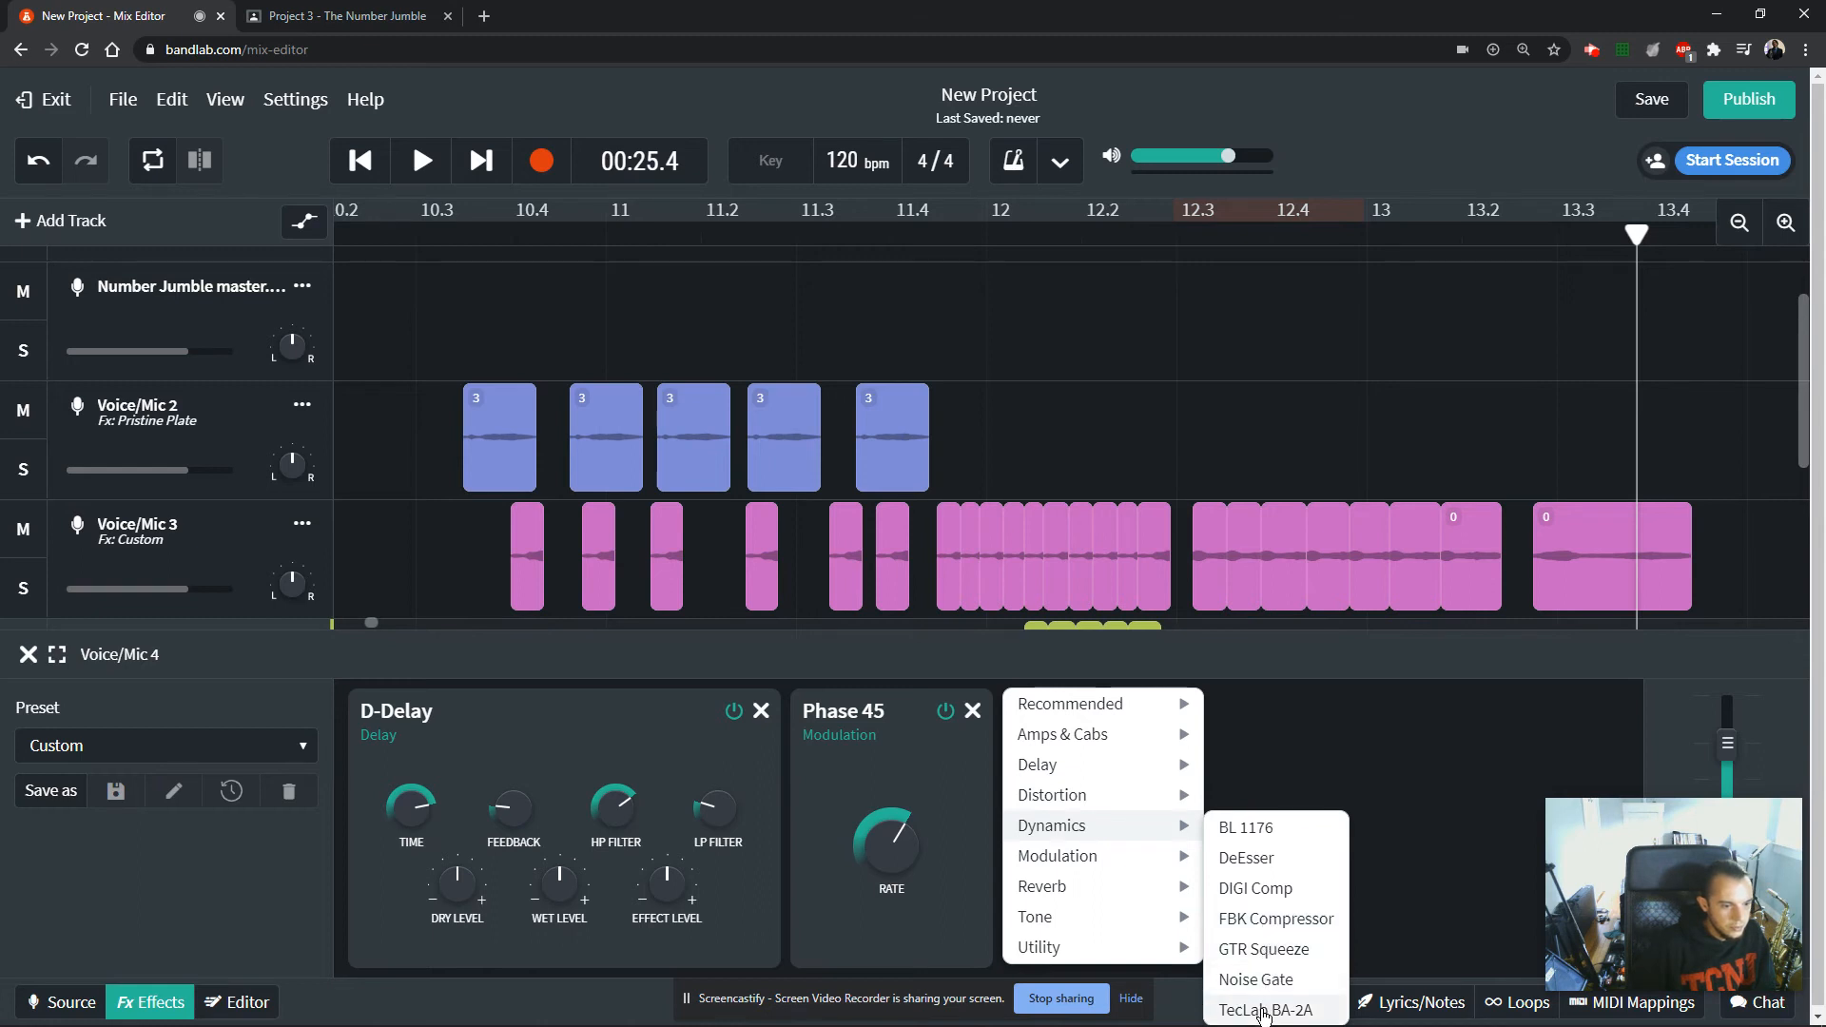
pyautogui.click(1255, 887)
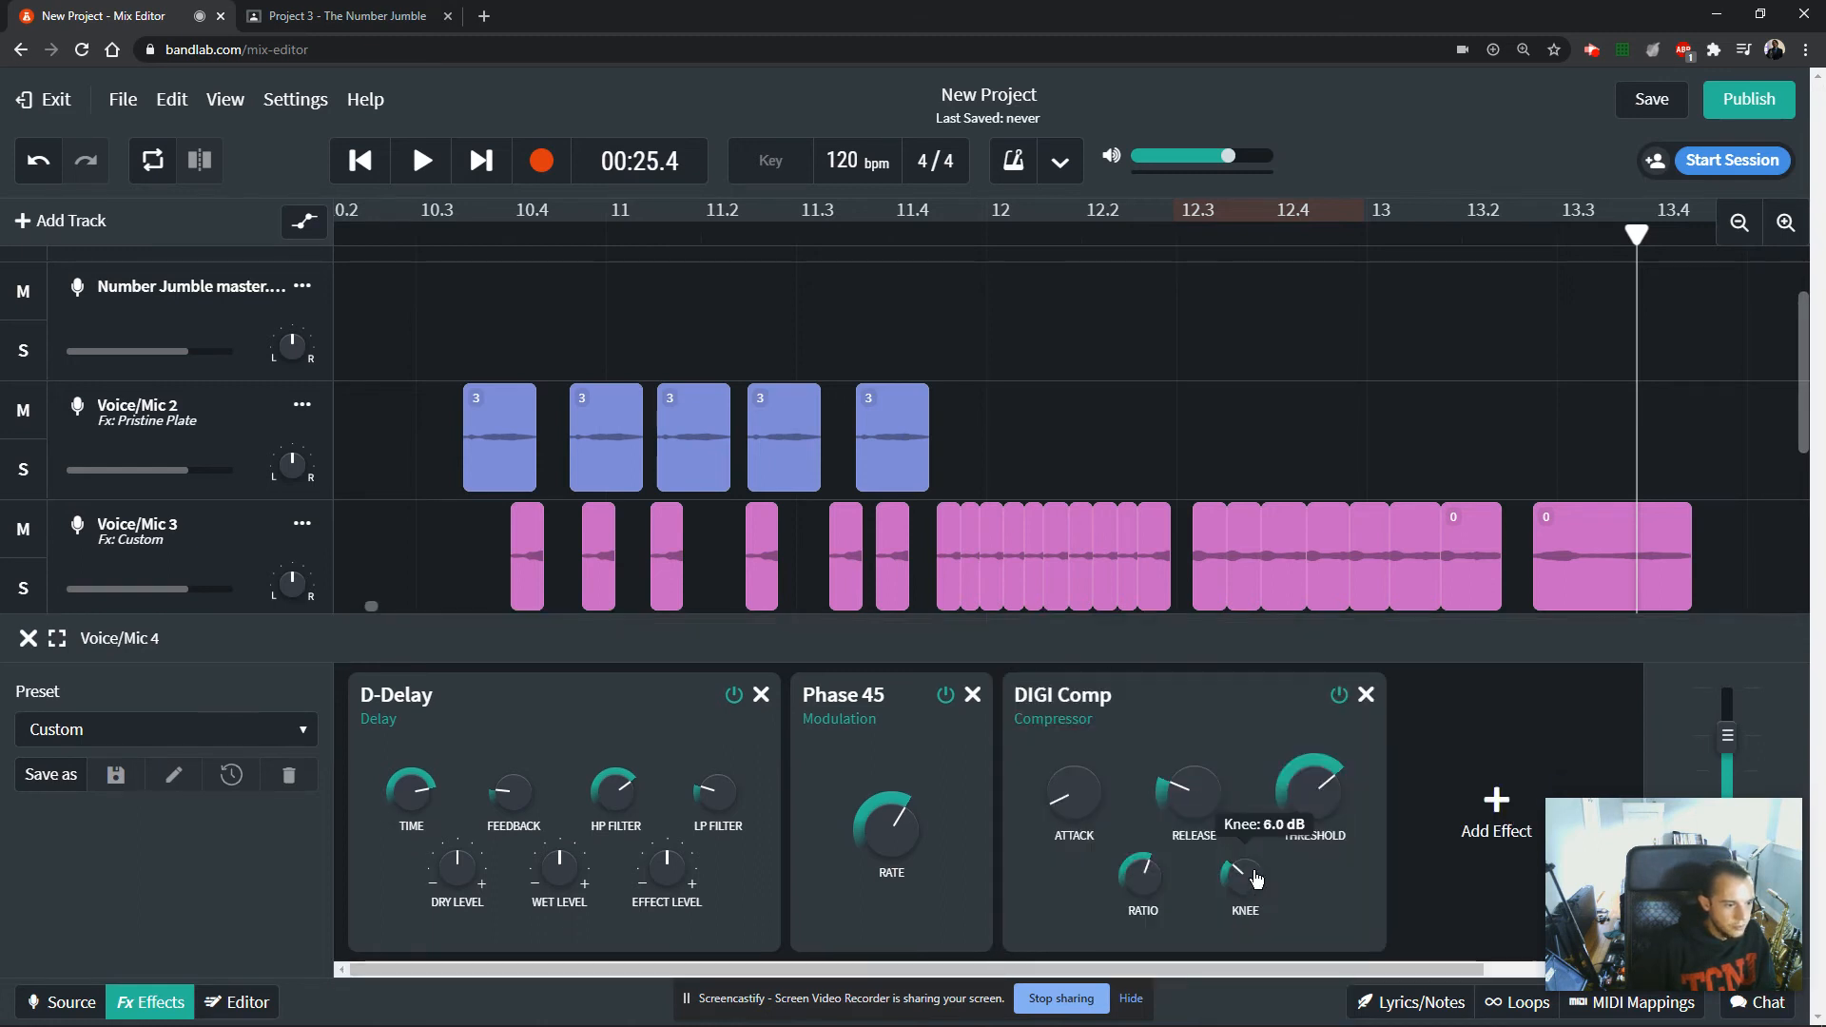
pyautogui.moveTo(1172, 748); pyautogui.dragTo(1175, 733)
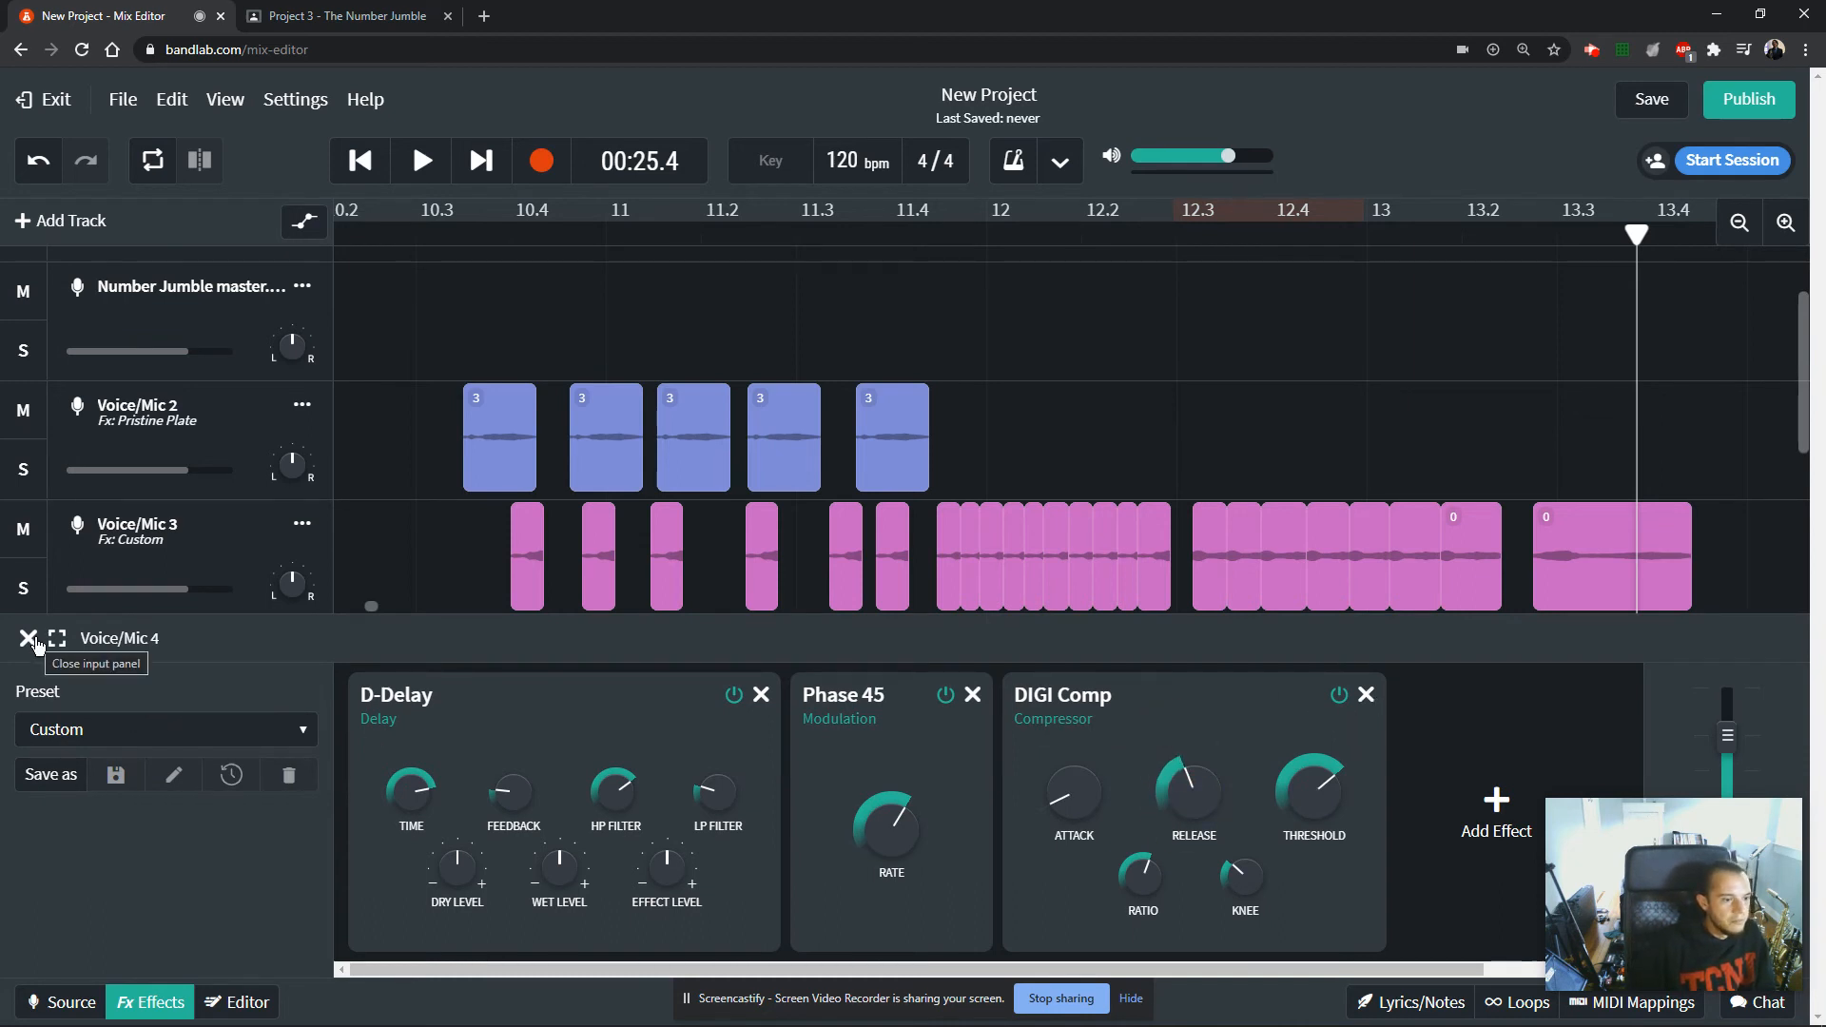
# Solo Voice/Mic 4 and play back its clips from about bar 12.
pyautogui.scroll(-3, 1004, 419)
pyautogui.scroll(1, 980, 438)
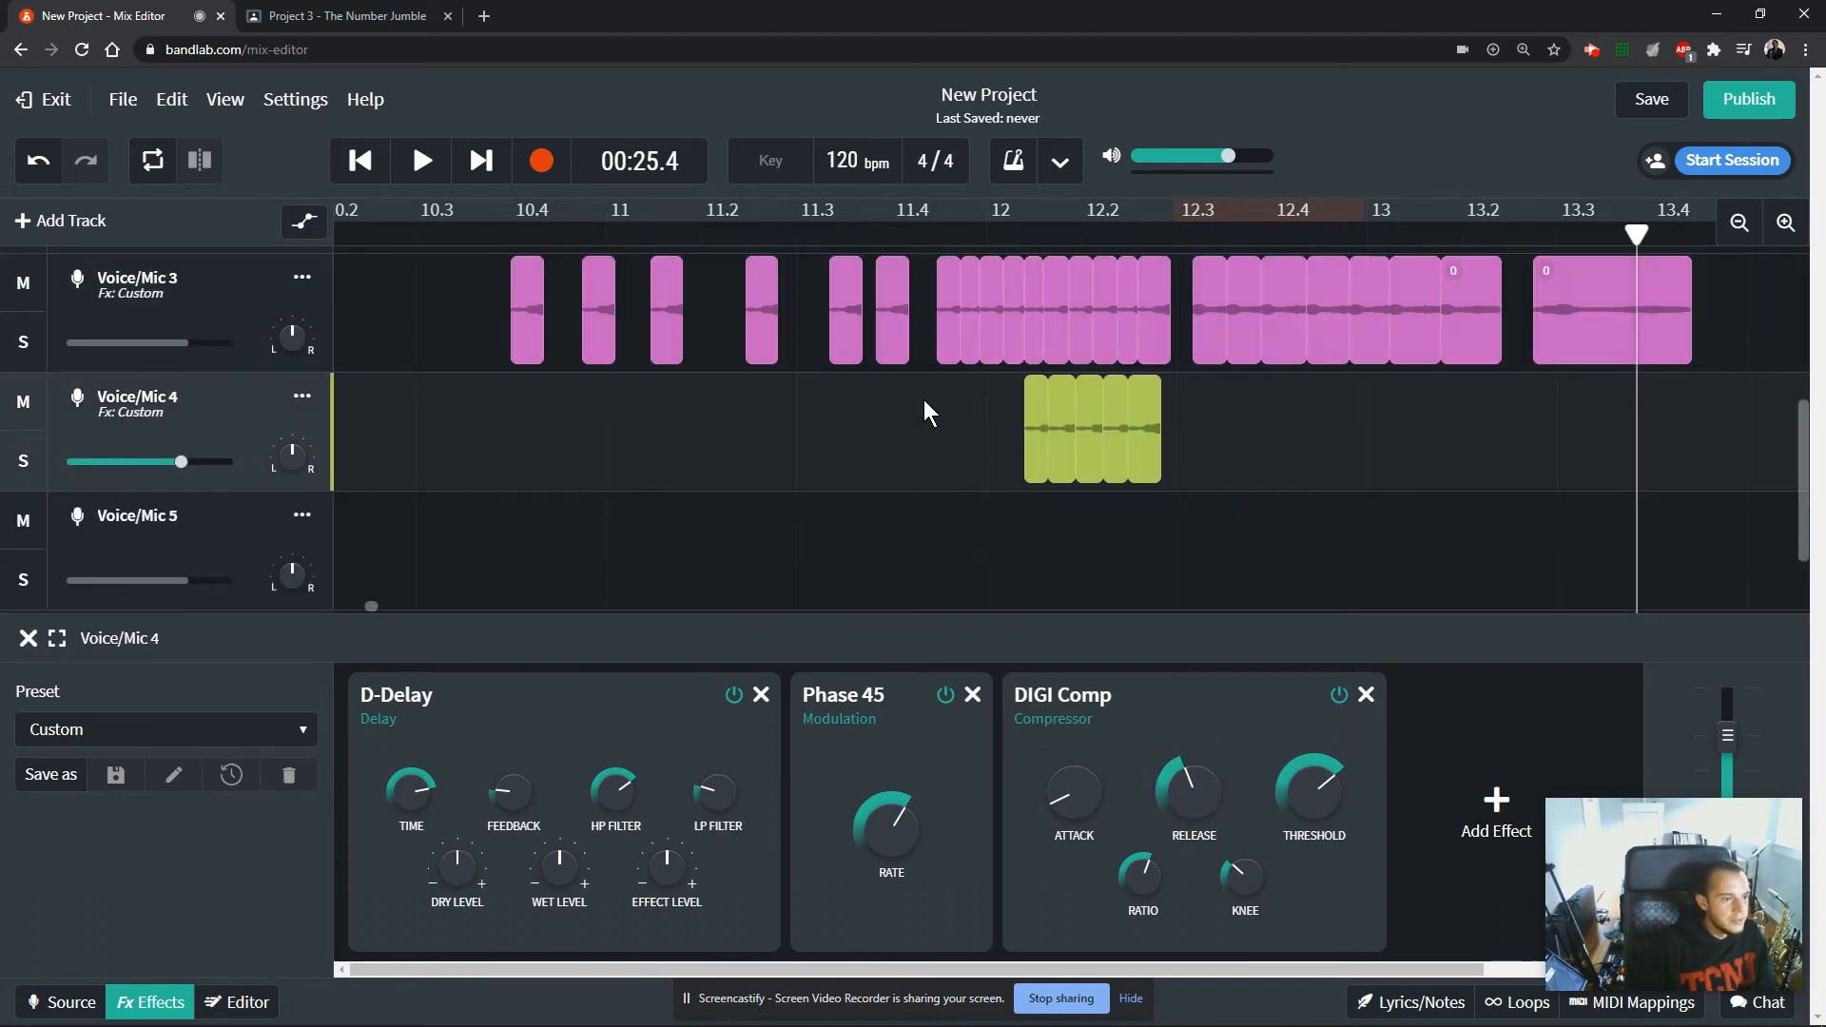
pyautogui.click(25, 463)
pyautogui.click(1001, 233)
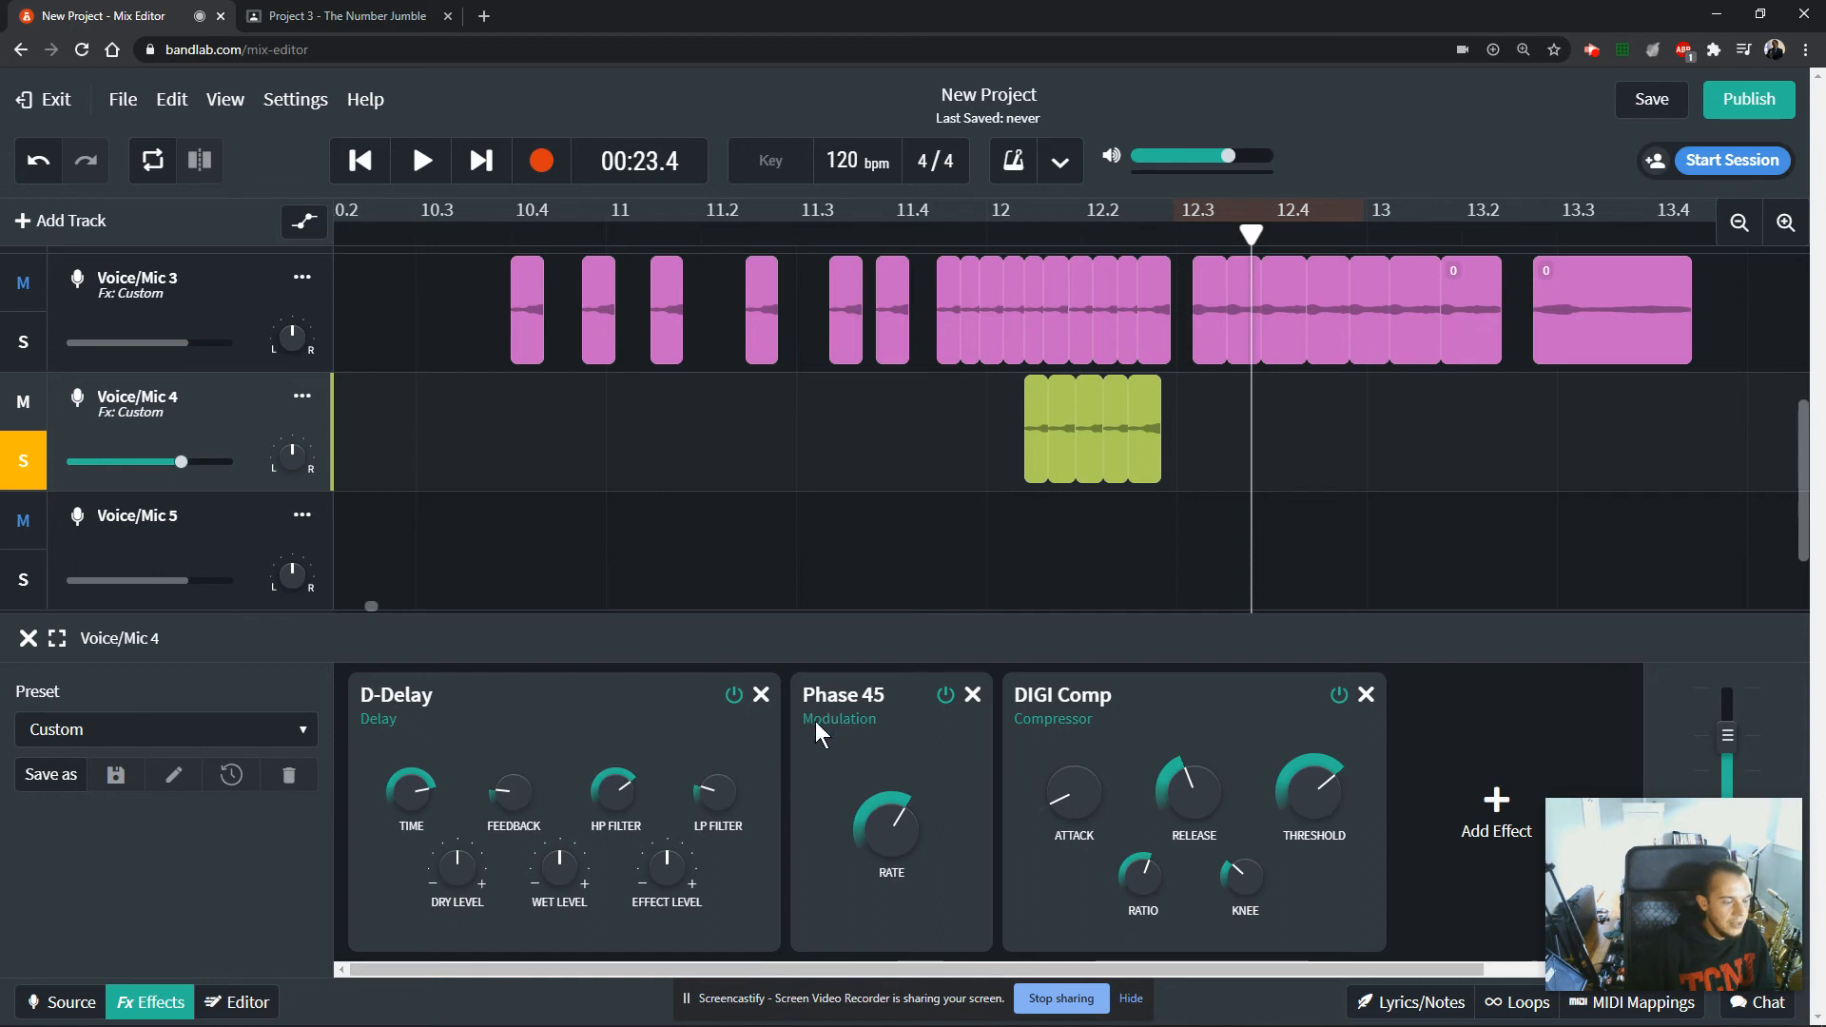
pyautogui.click(986, 238)
pyautogui.press('space')
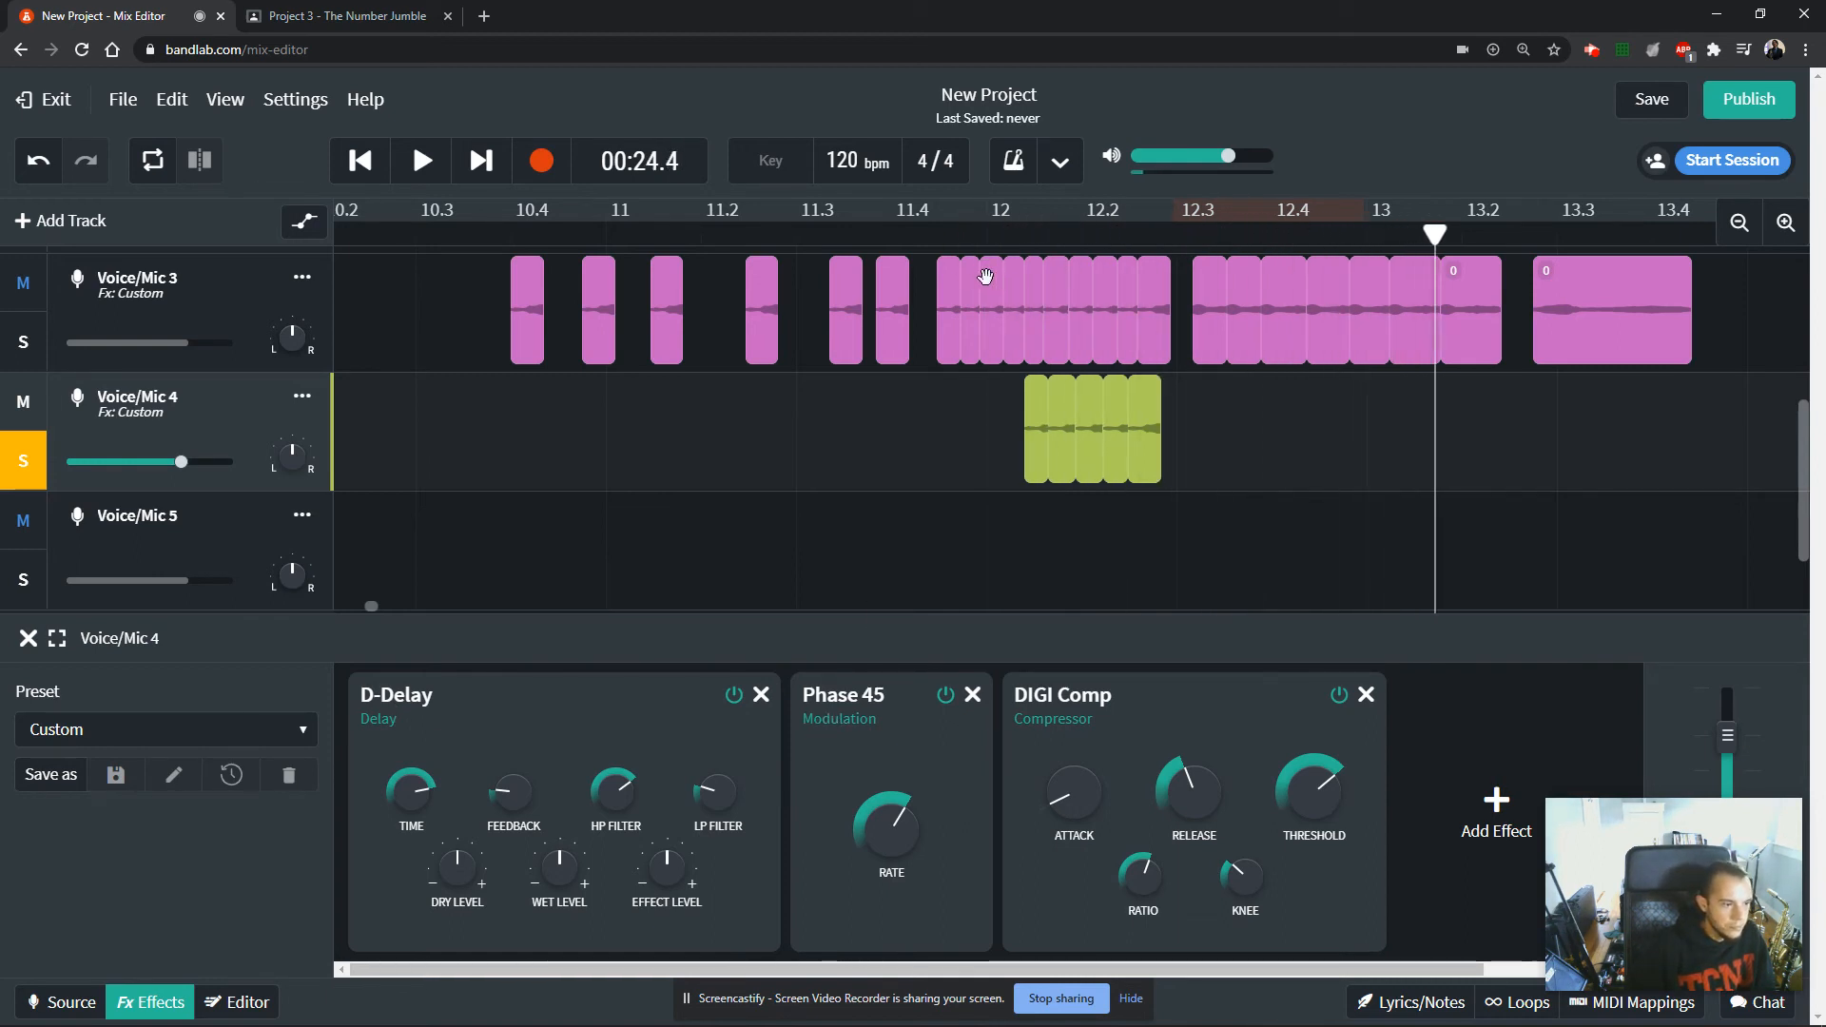
# Duplicate the five-clip group on Voice/Mic 4 to just after 12.3 and just after 13, then close the effects and turn off the solo.
pyautogui.moveTo(986, 430); pyautogui.dragTo(1230, 458)
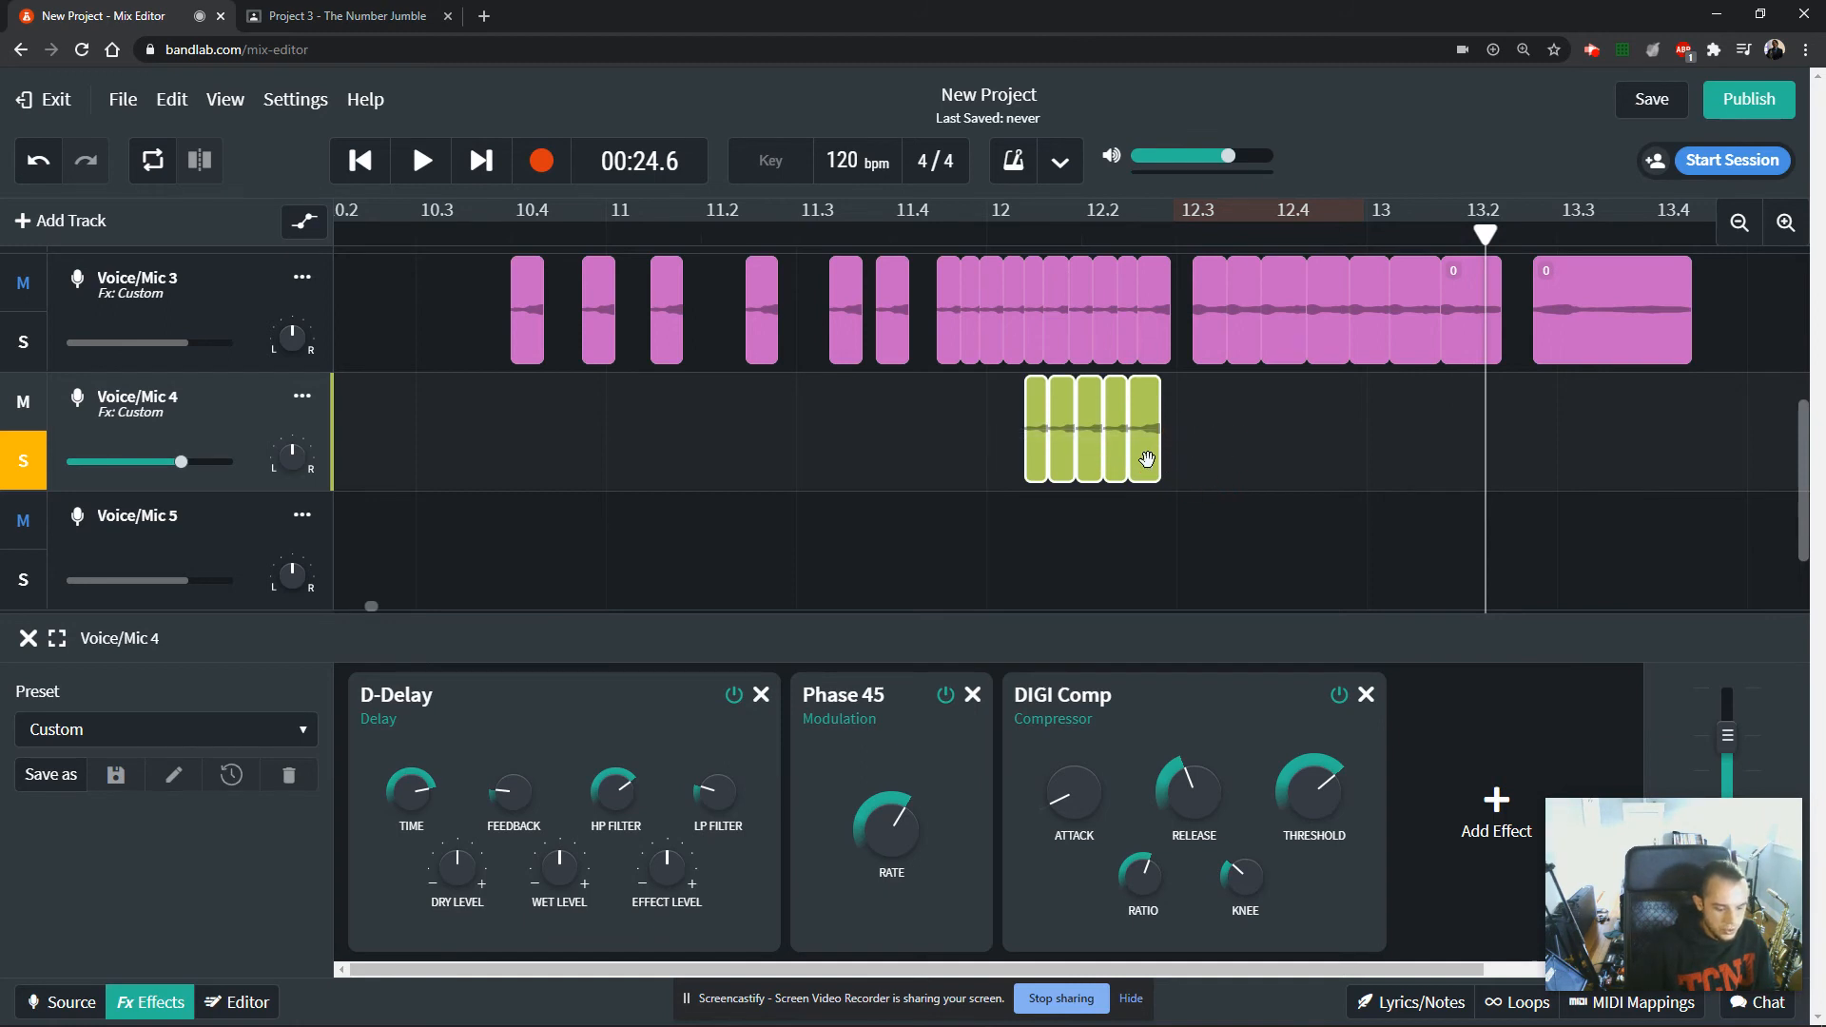
pyautogui.moveTo(1142, 457); pyautogui.dragTo(1558, 445)
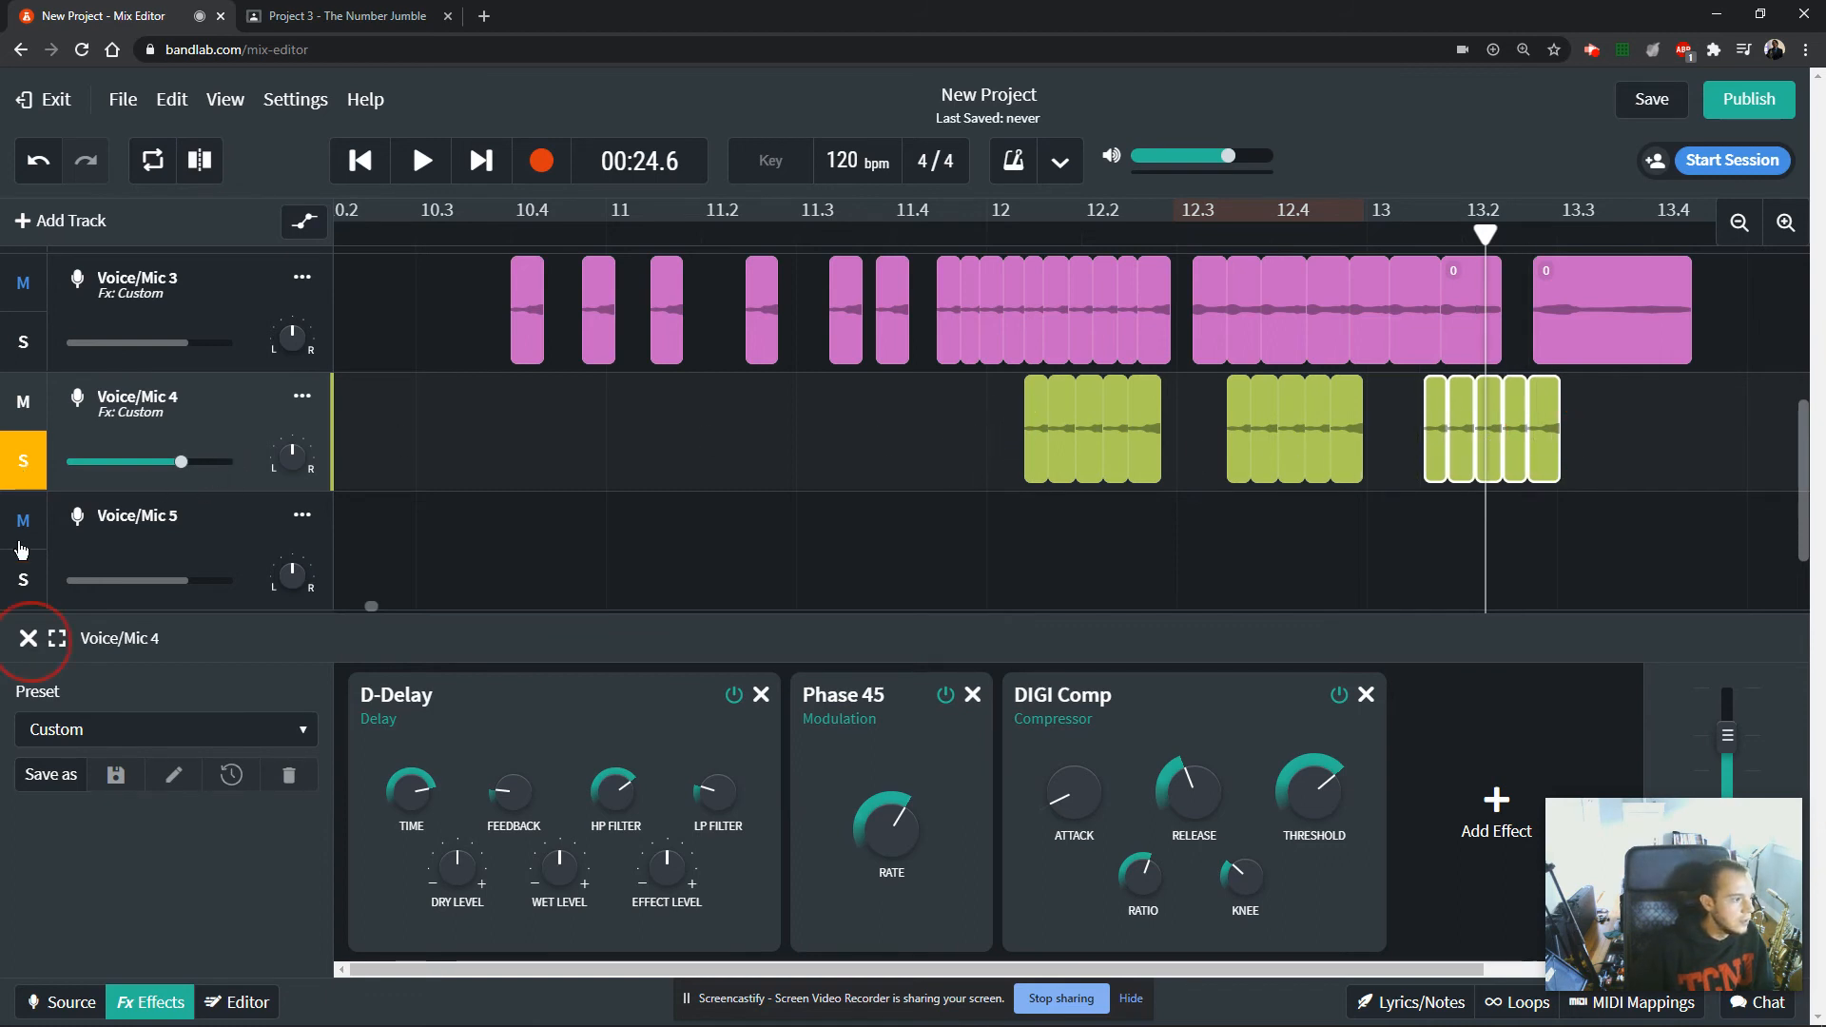
pyautogui.click(29, 640)
pyautogui.click(31, 697)
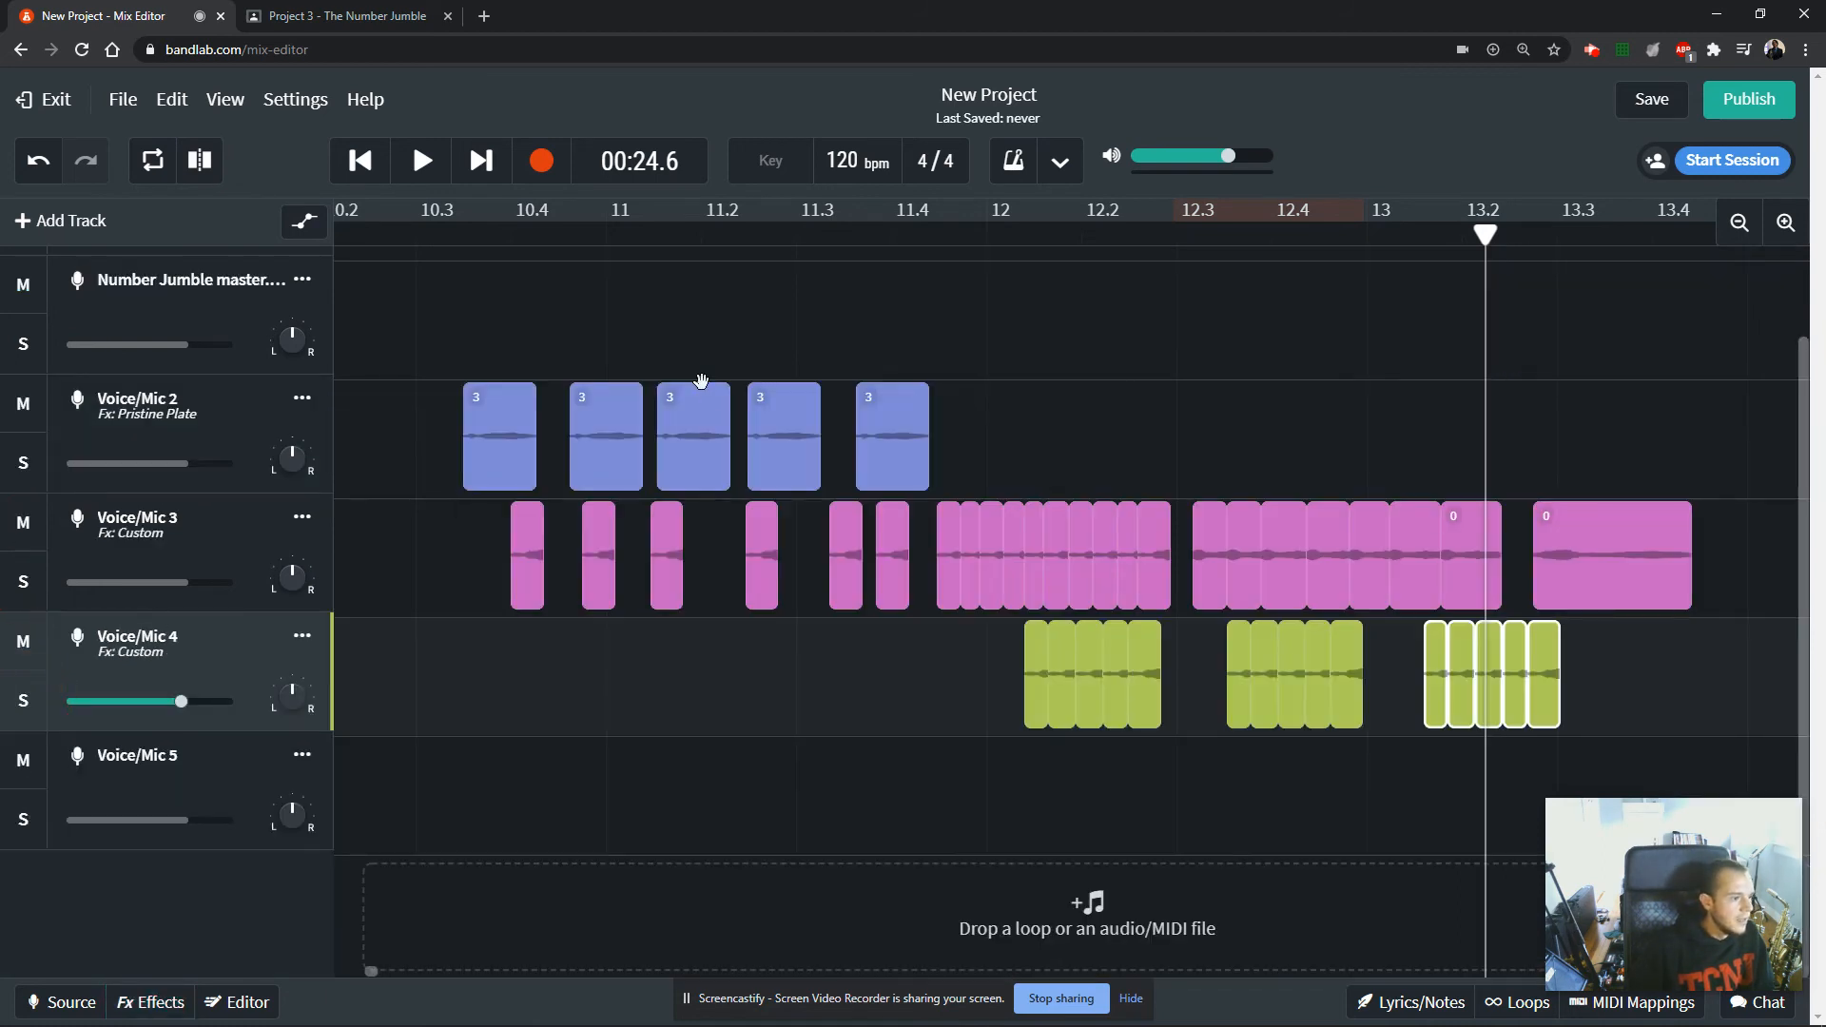
# Play back the layered composition with all tracks from just after bar 10, and place the playhead at the end of the last clip.
pyautogui.click(1739, 222)
pyautogui.click(1739, 223)
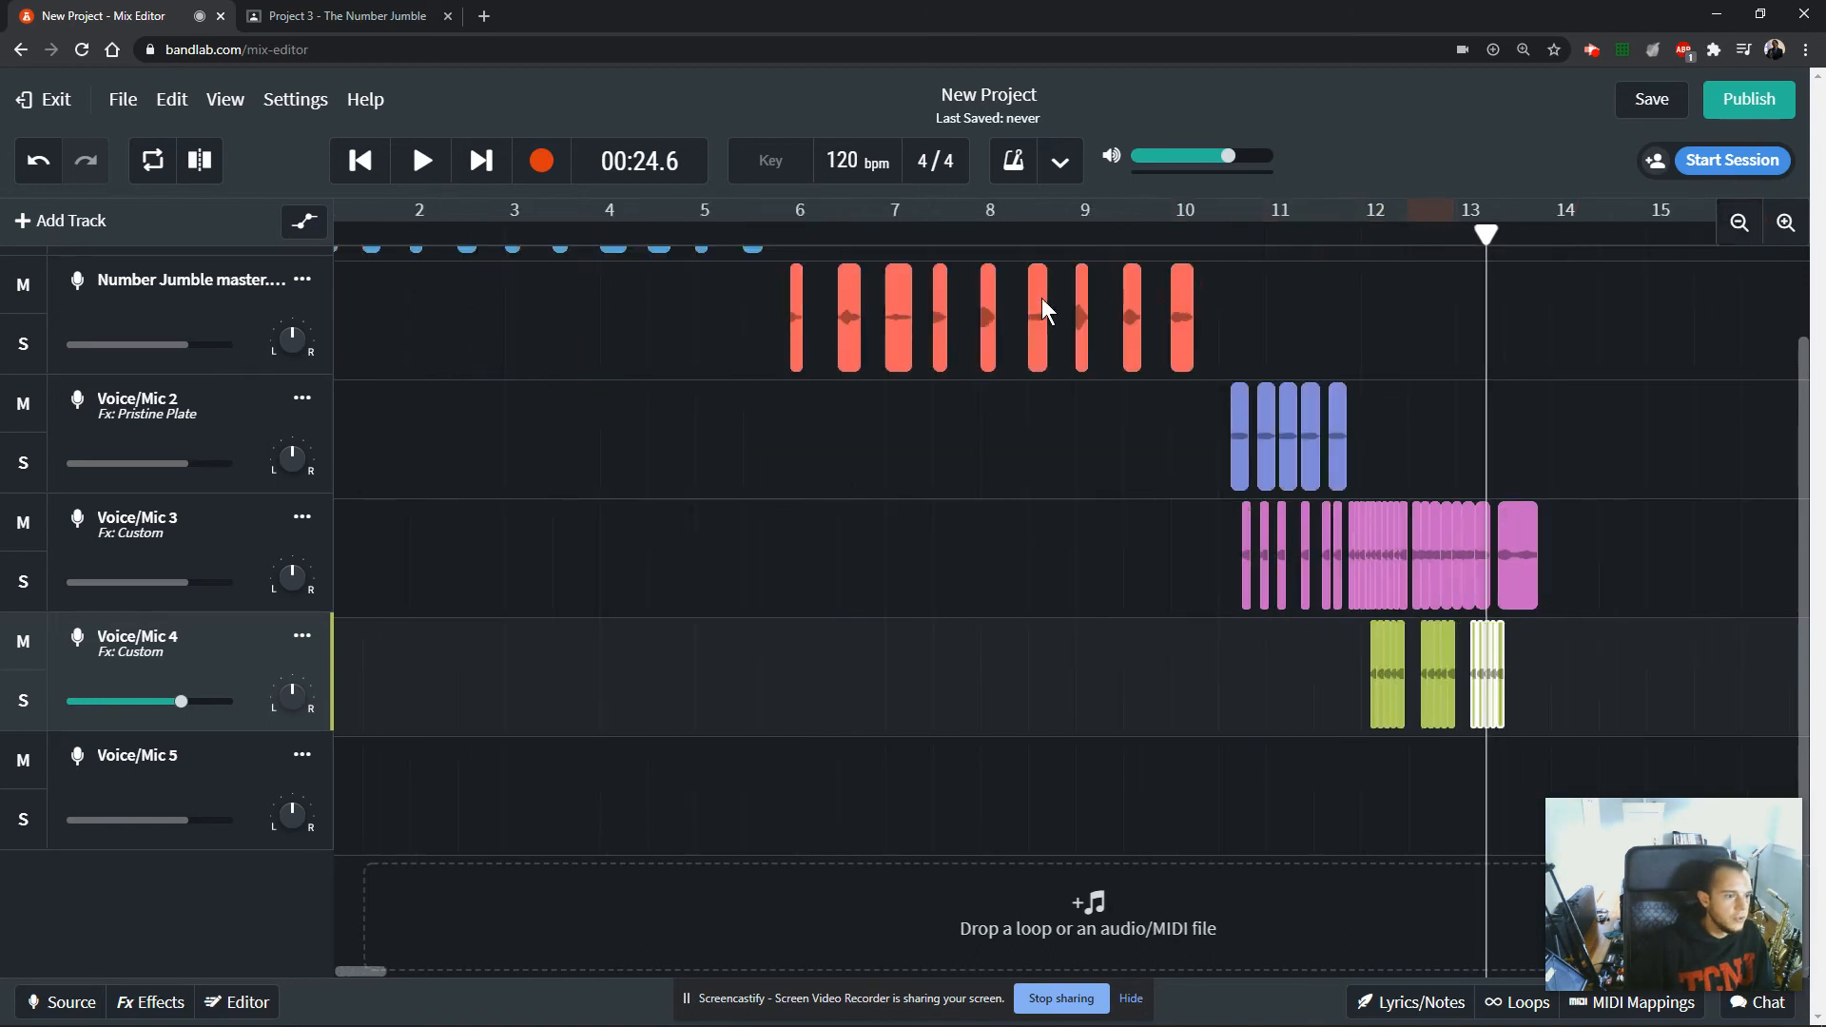
pyautogui.click(1215, 314)
pyautogui.scroll(1, 1332, 361)
pyautogui.moveTo(1486, 238); pyautogui.dragTo(1205, 255)
pyautogui.press('space')
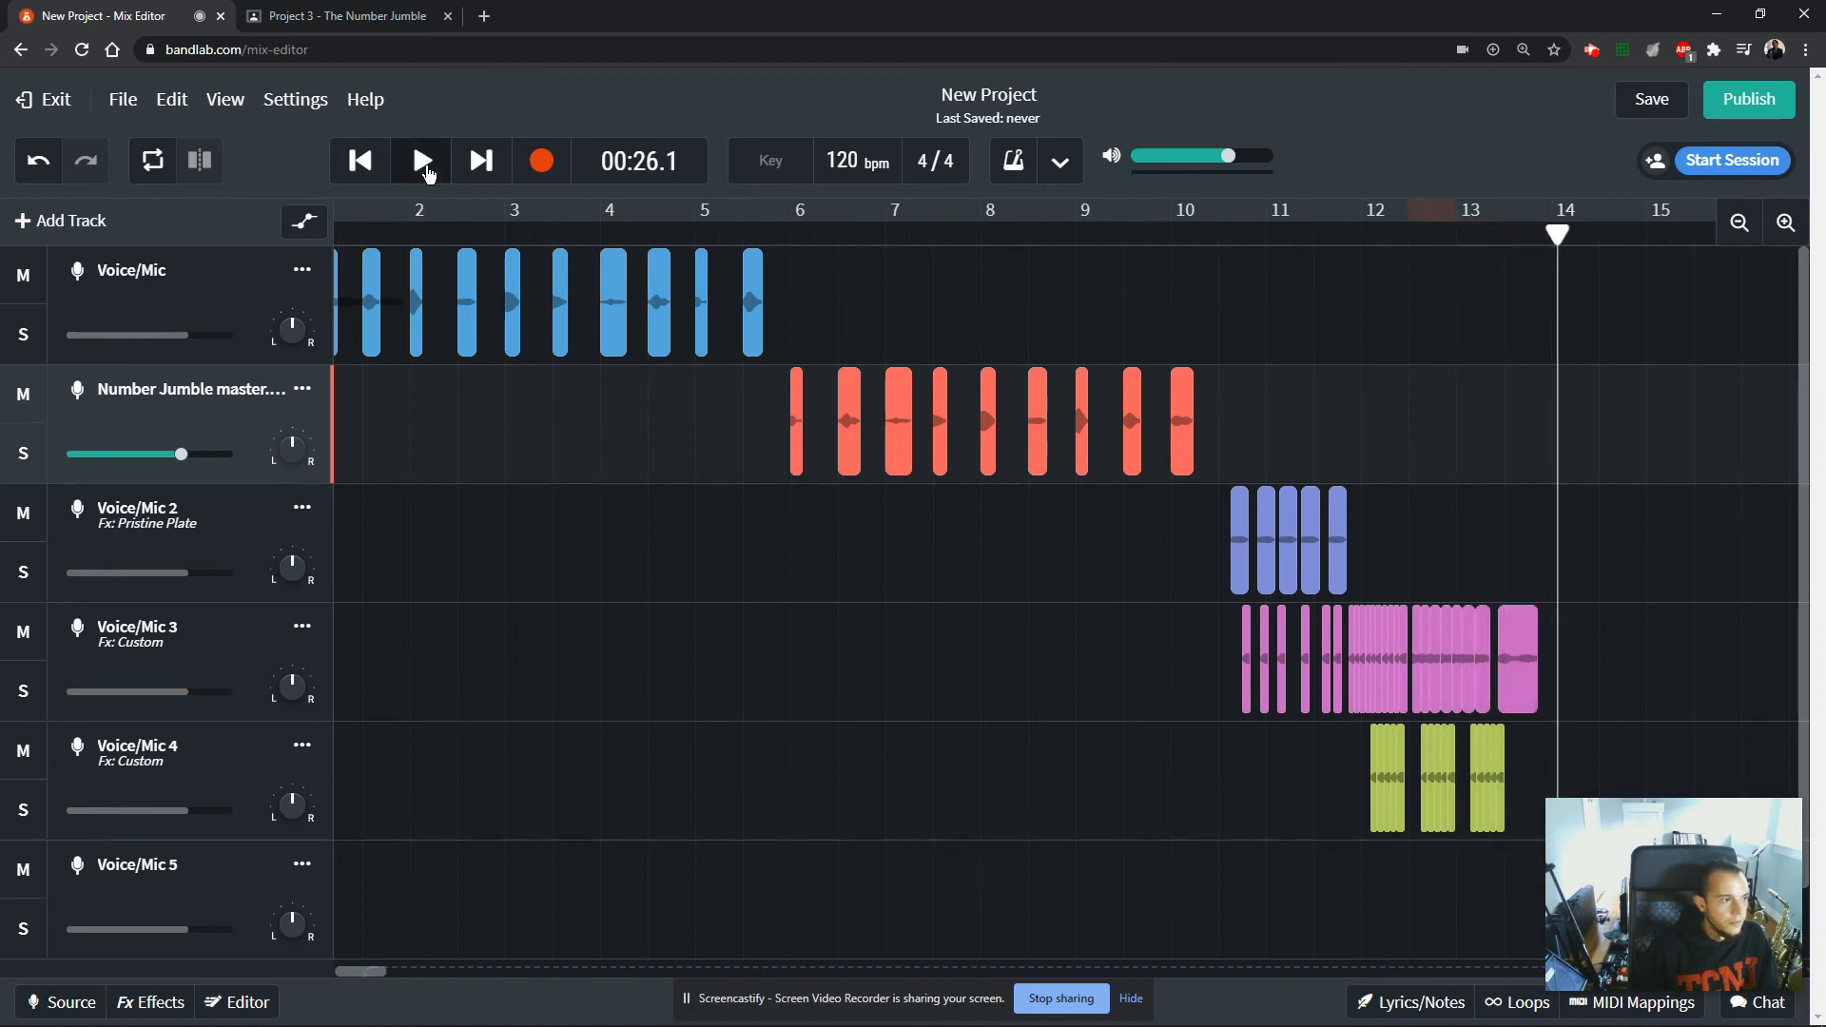
pyautogui.moveTo(1255, 275); pyautogui.dragTo(1537, 381)
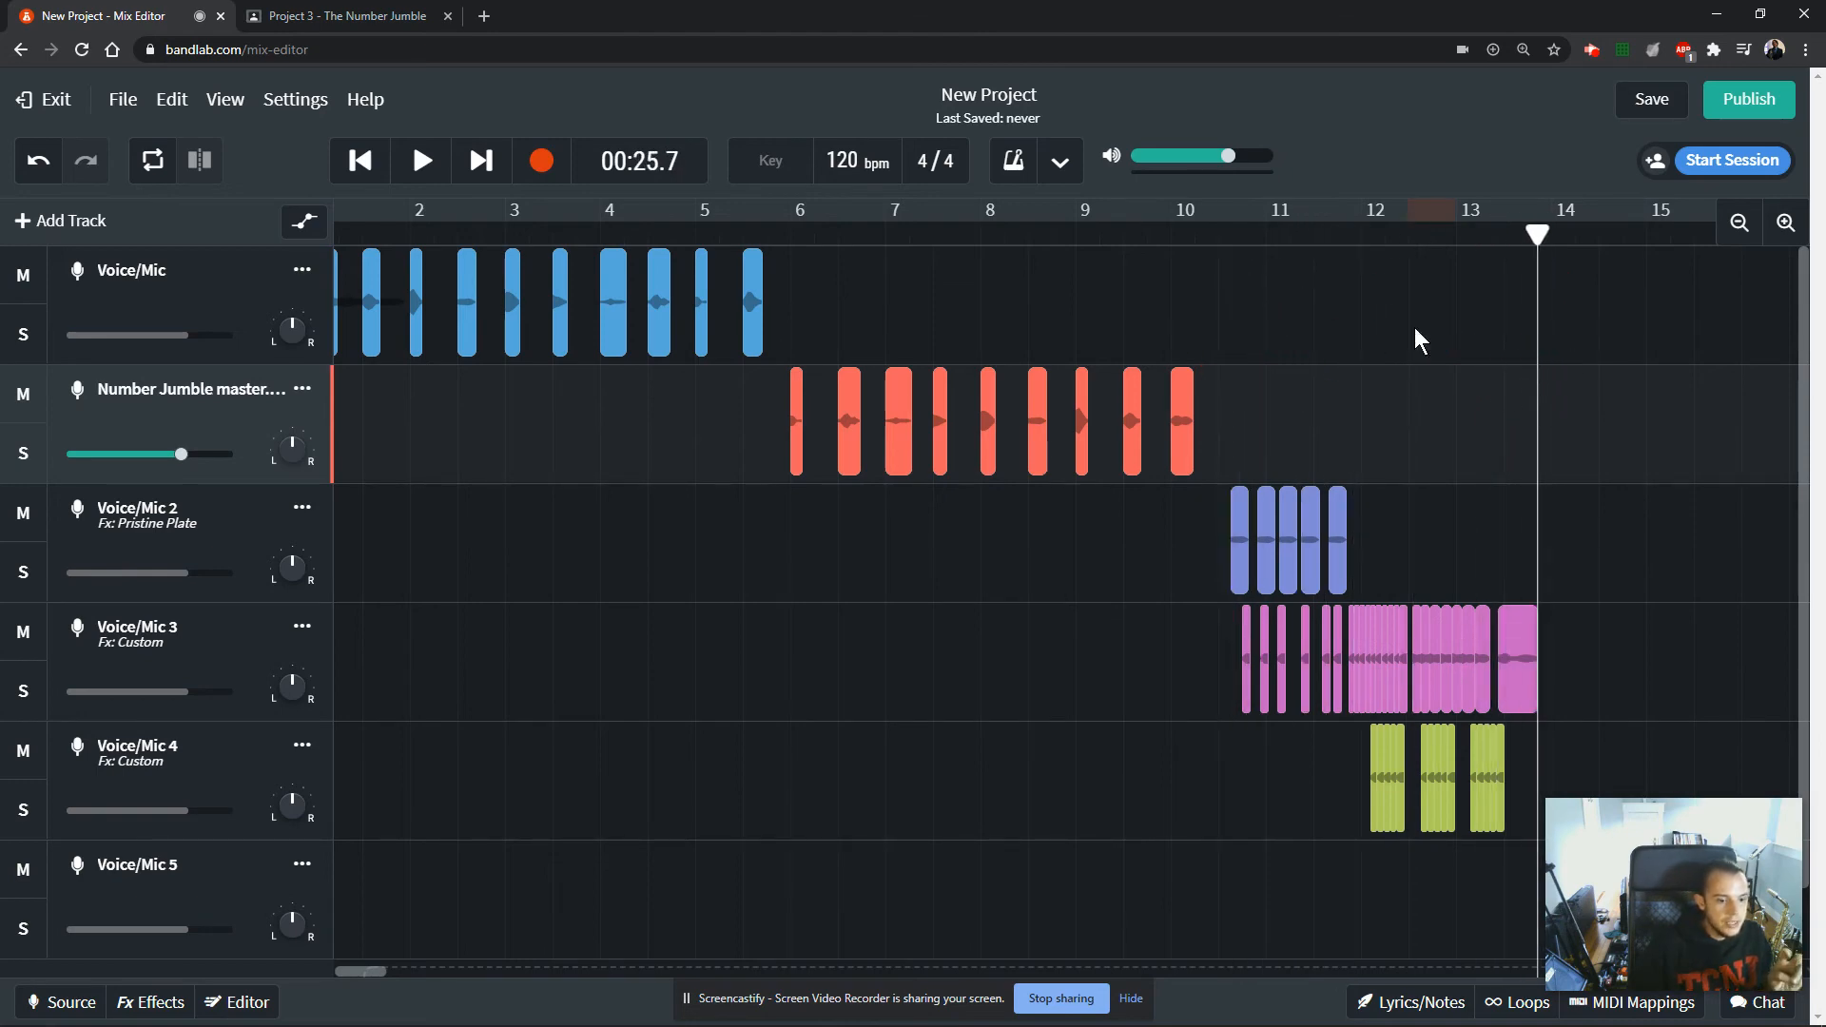
# Switch to the Project 3 assignment page in Google Classroom and review the Day 3 requirement for the original composition's length.
pyautogui.click(318, 11)
pyautogui.scroll(-2, 588, 758)
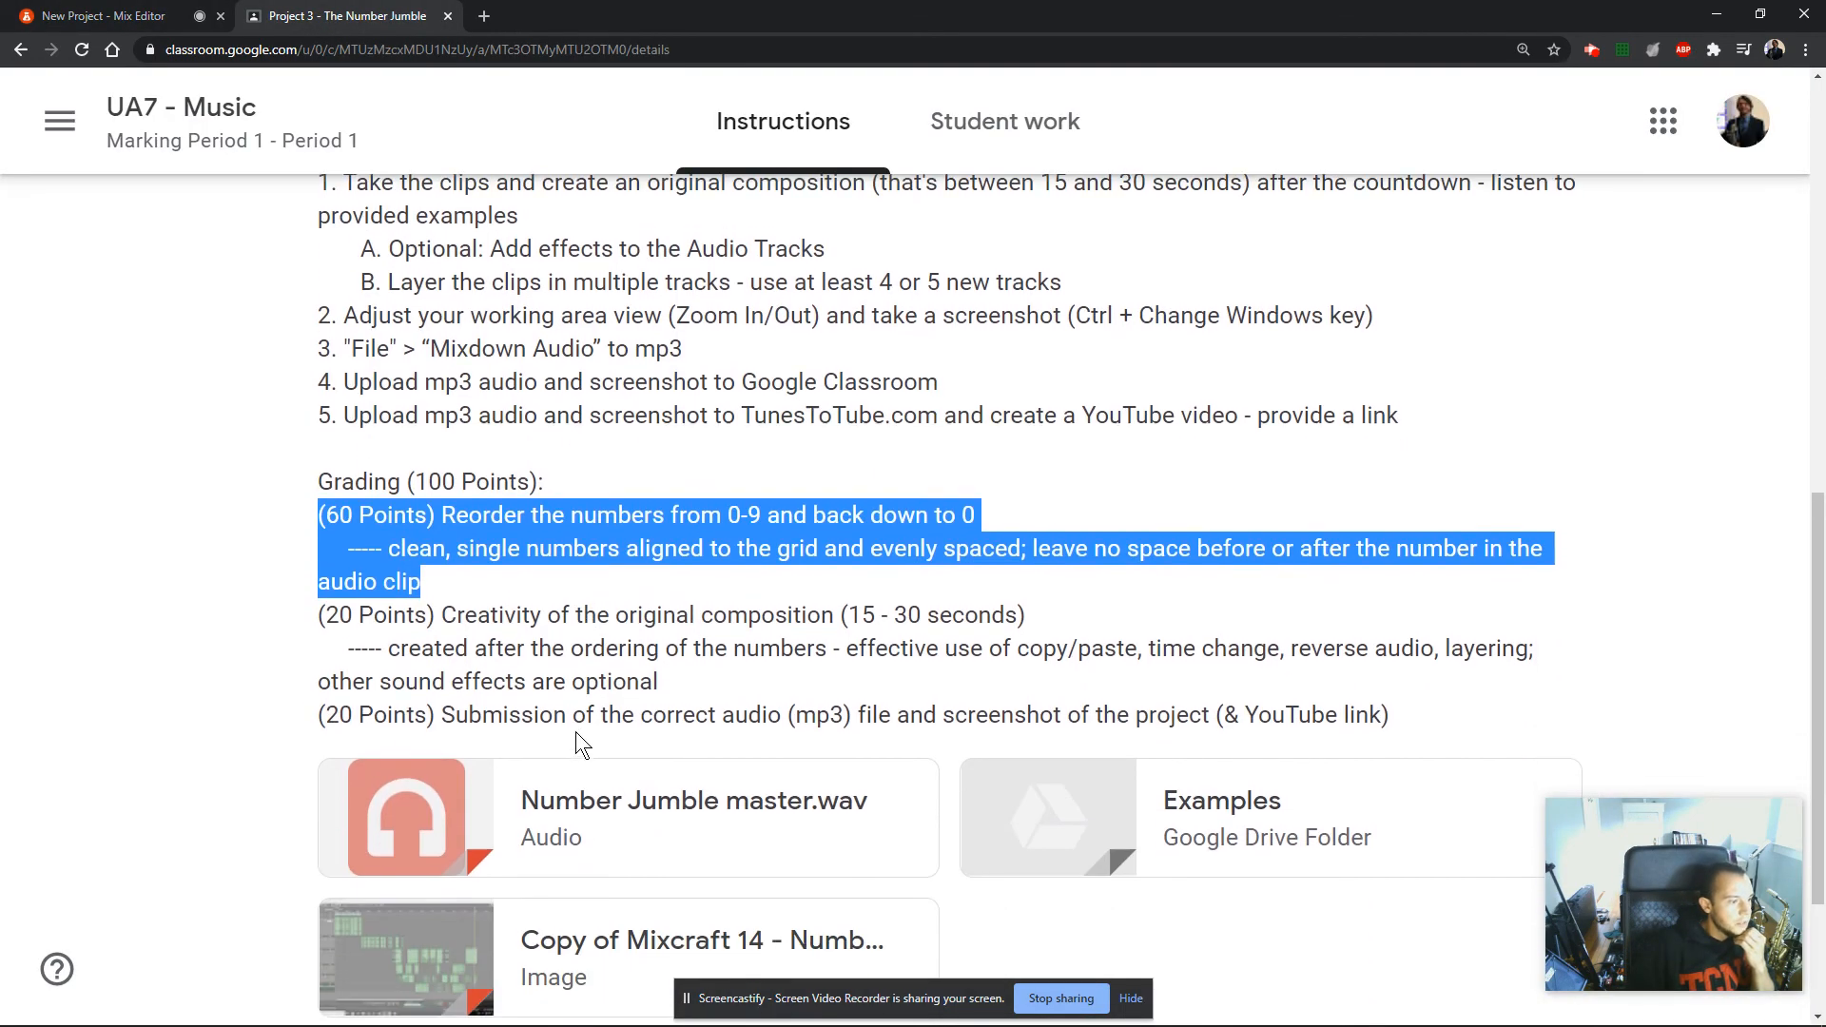
pyautogui.scroll(1, 360, 504)
pyautogui.moveTo(337, 277); pyautogui.dragTo(1012, 539)
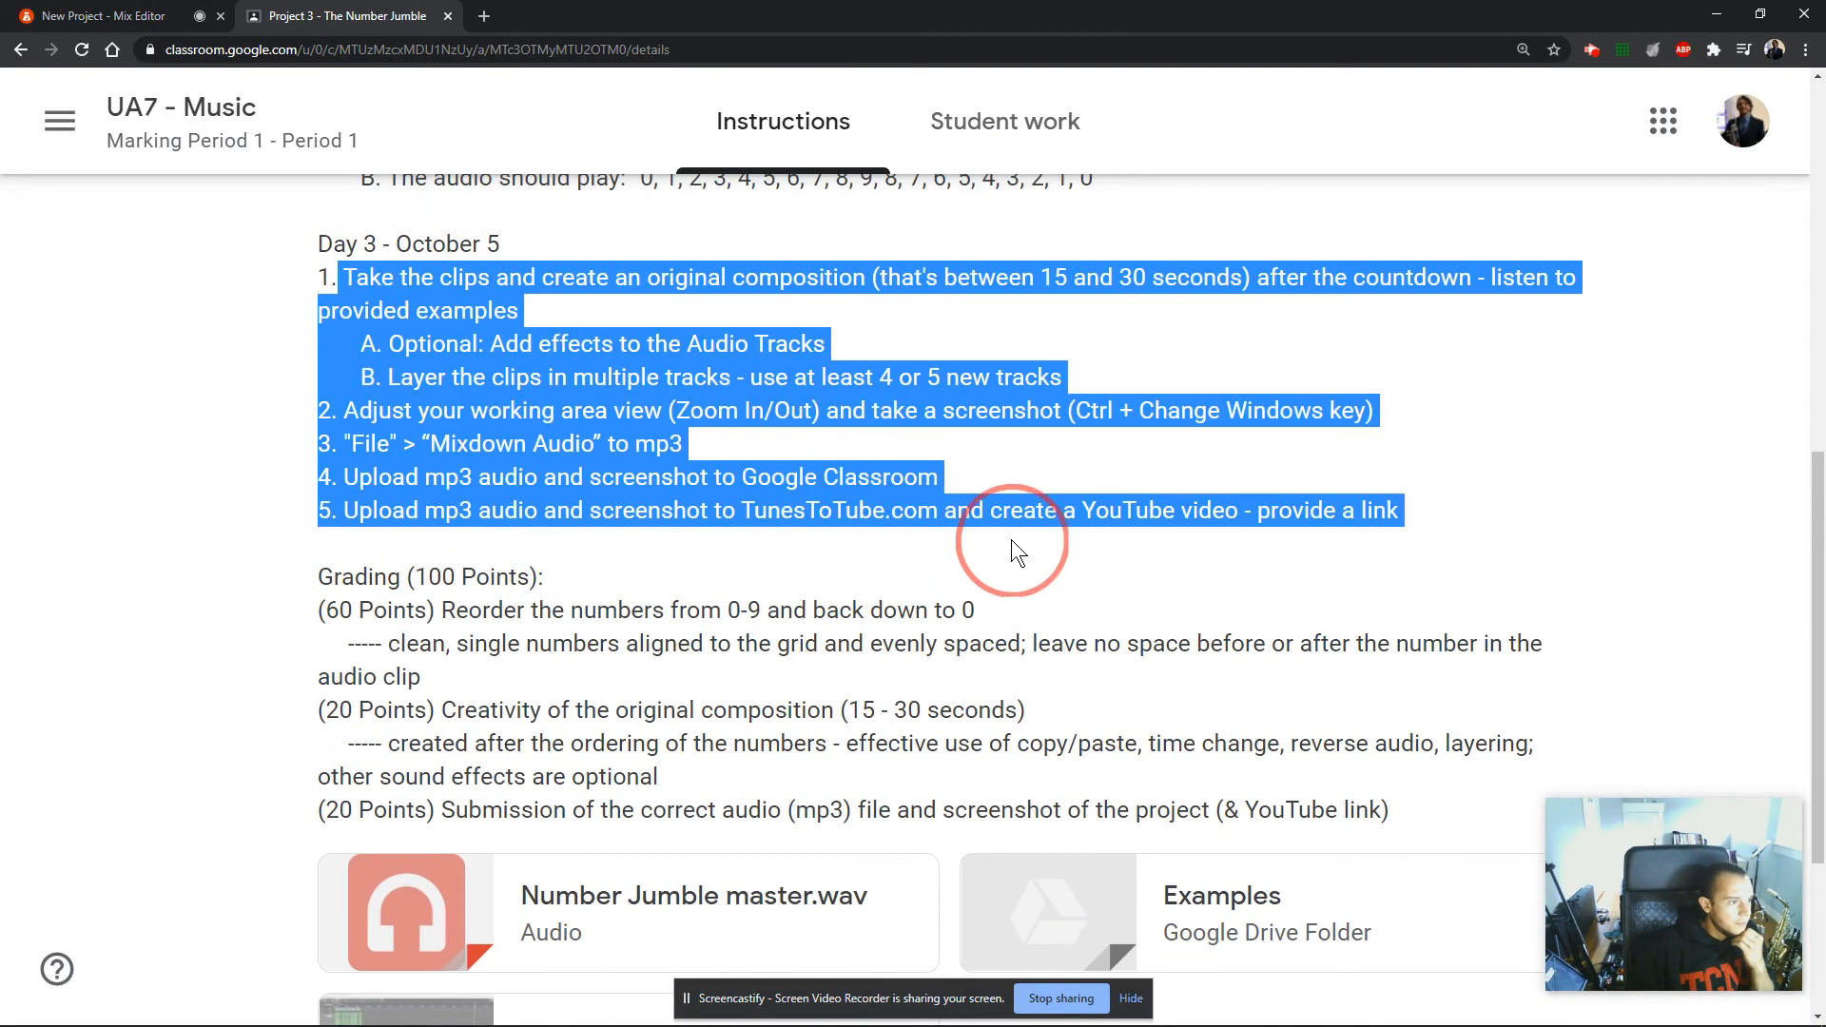
pyautogui.click(1012, 540)
pyautogui.moveTo(350, 279); pyautogui.dragTo(877, 287)
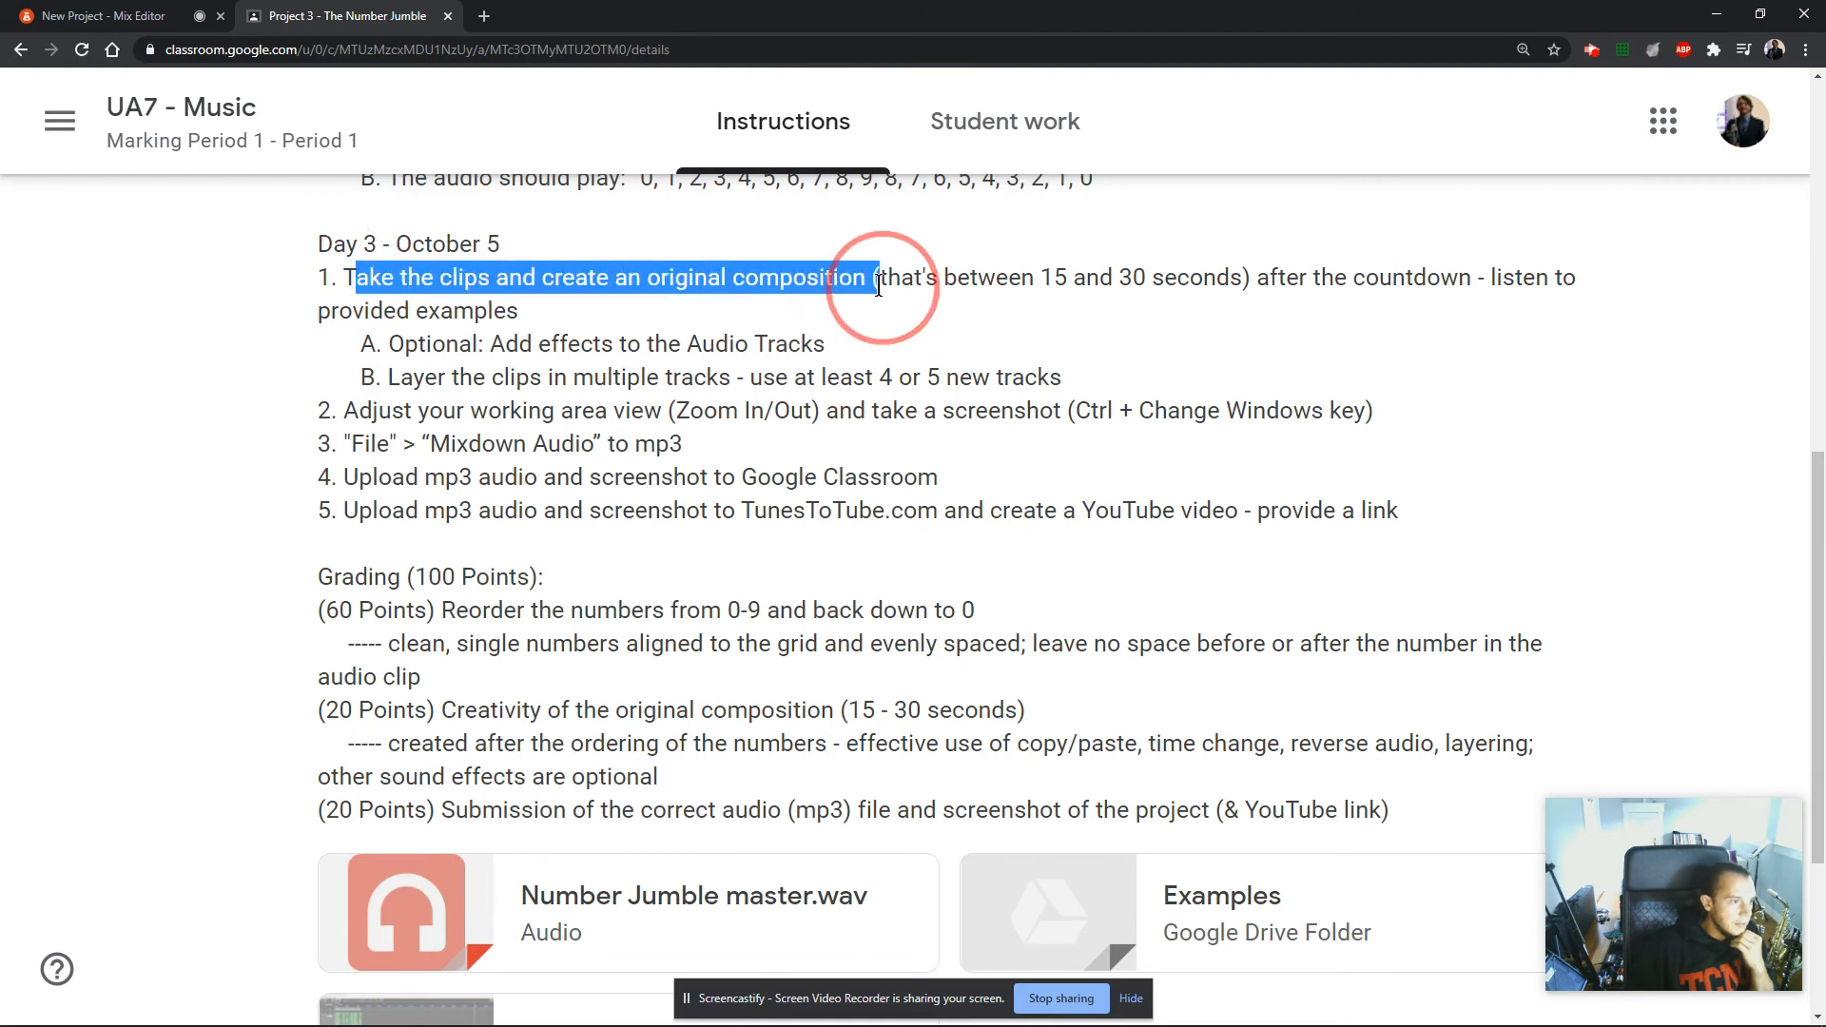
pyautogui.click(878, 286)
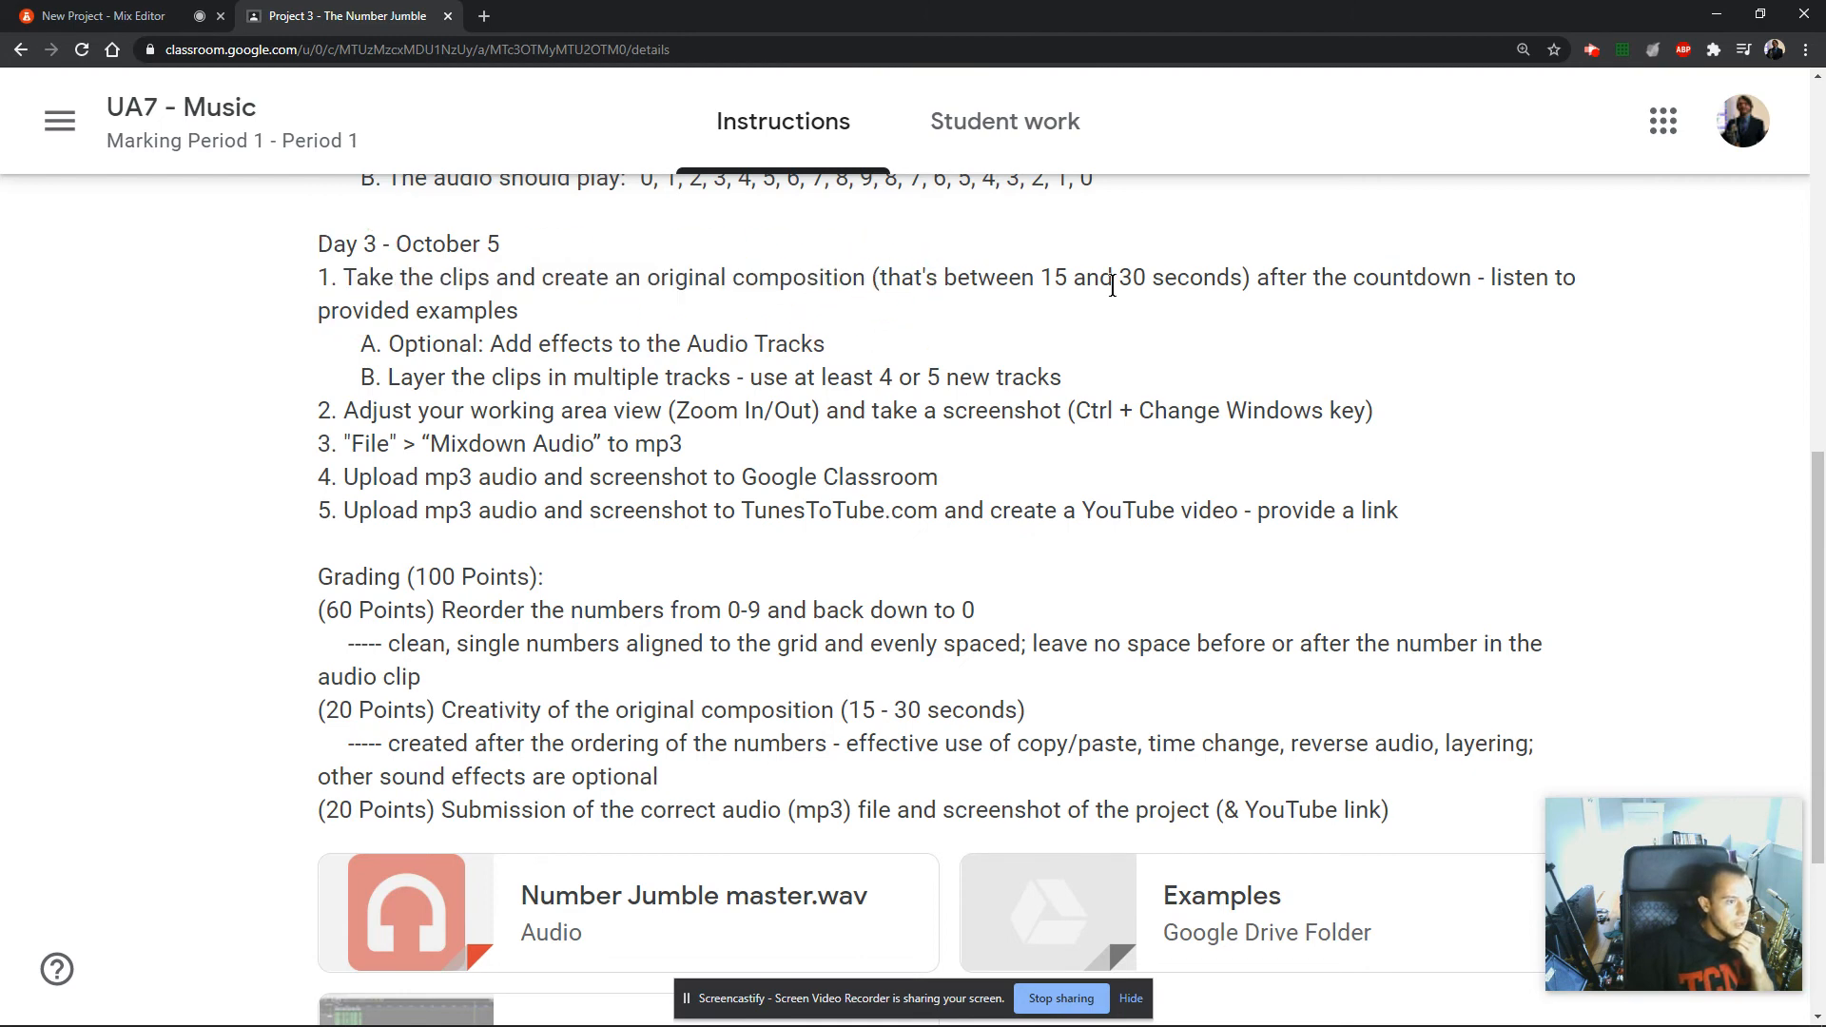
pyautogui.moveTo(1030, 270); pyautogui.dragTo(1242, 278)
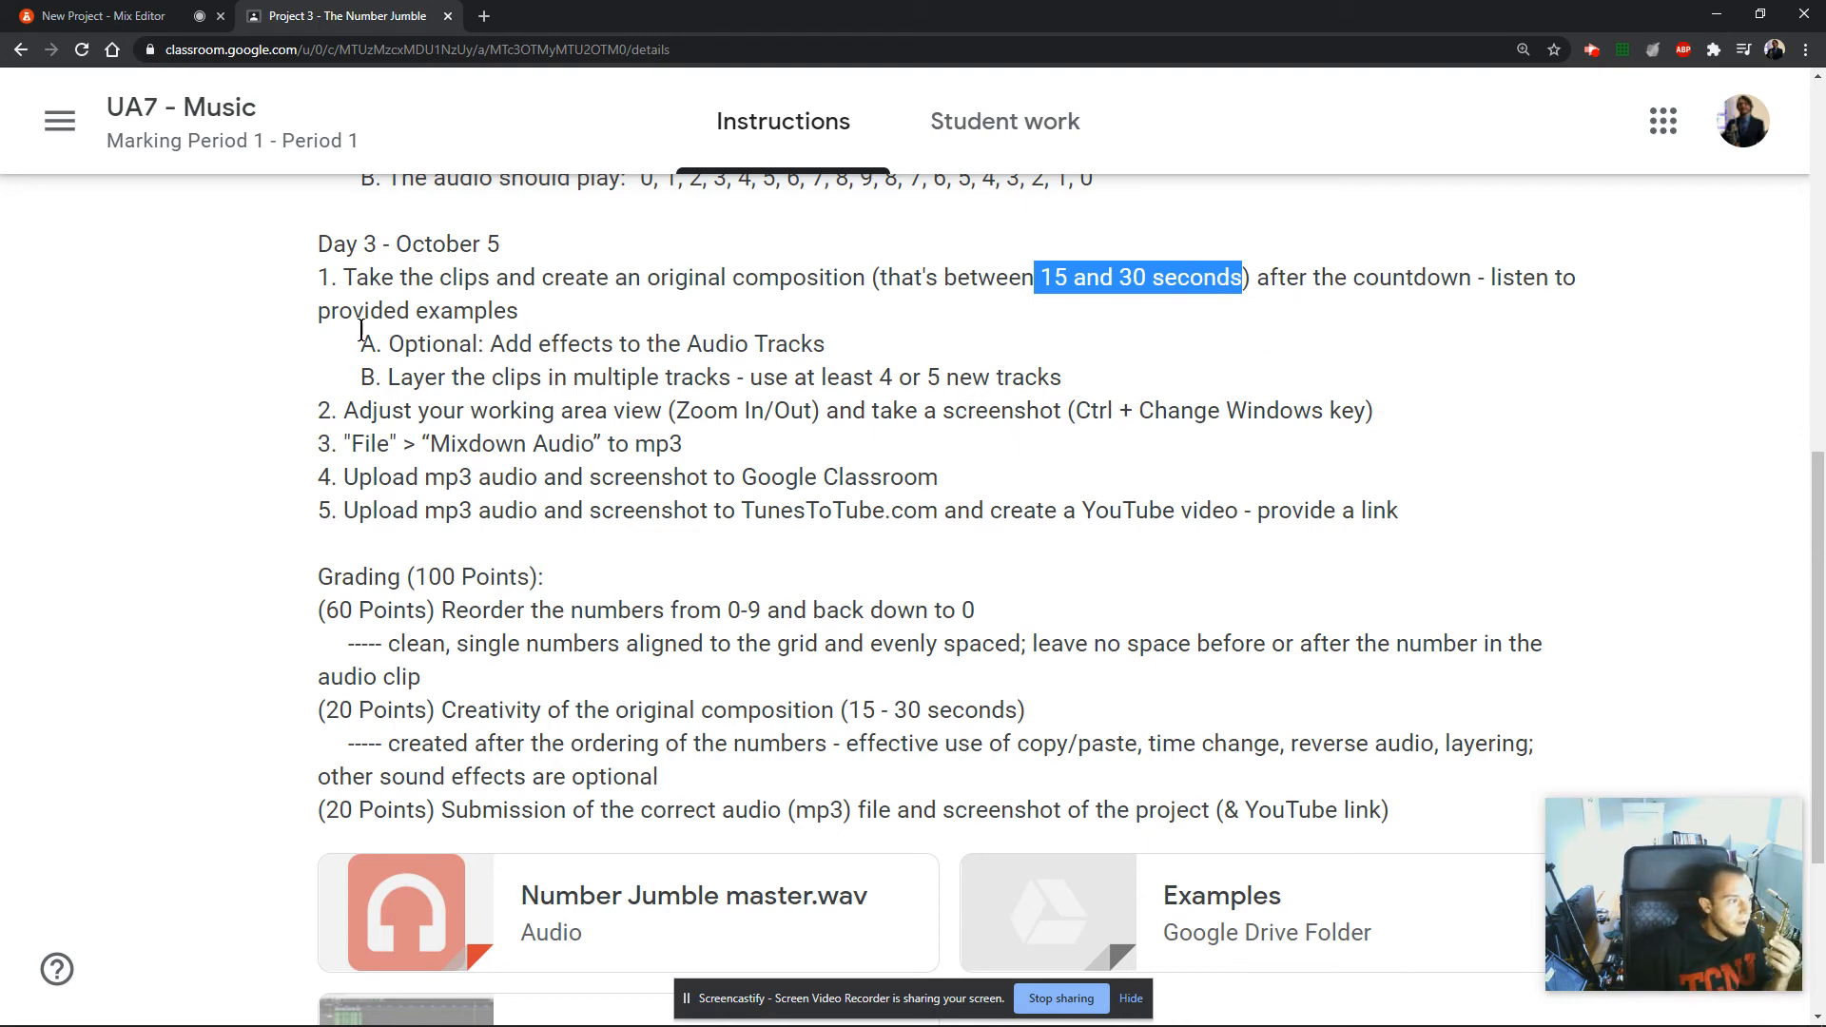
# Check the grading criteria and the Day 3 requirements for audio effects and layering clips across tracks.
pyautogui.scroll(-1, 1162, 836)
pyautogui.scroll(2, 612, 612)
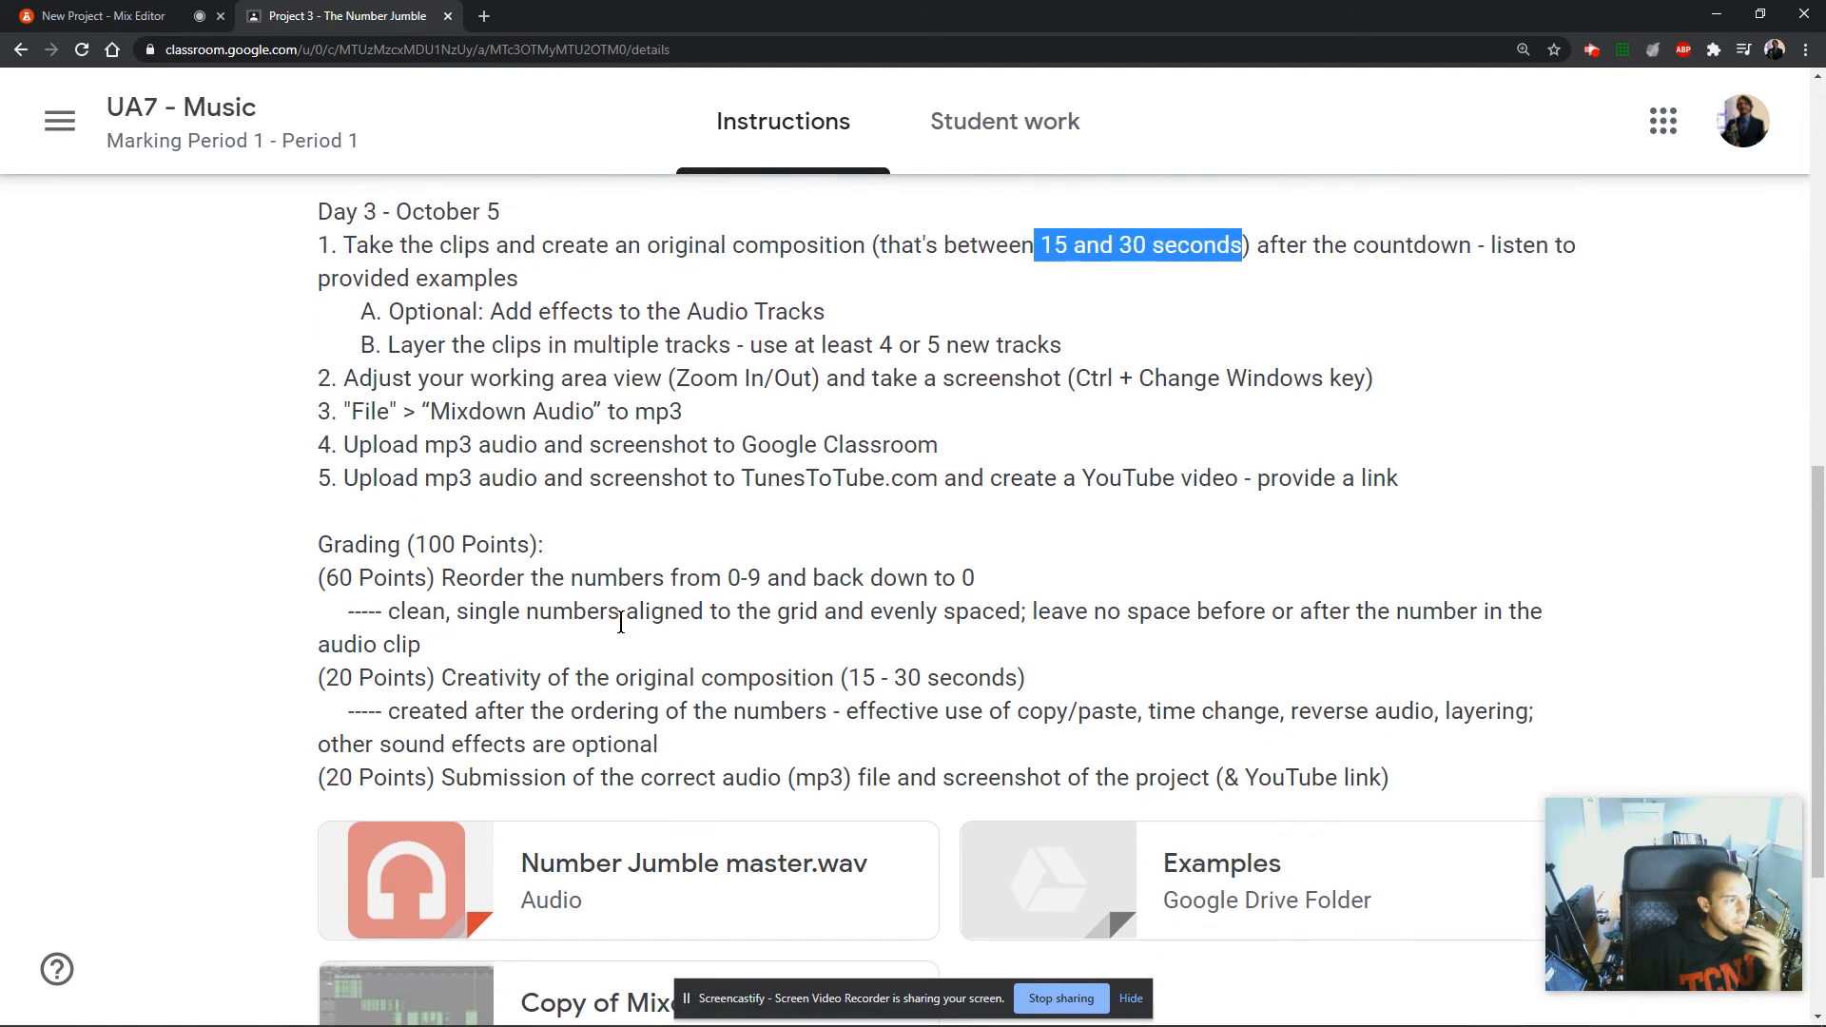
pyautogui.scroll(-1, 624, 633)
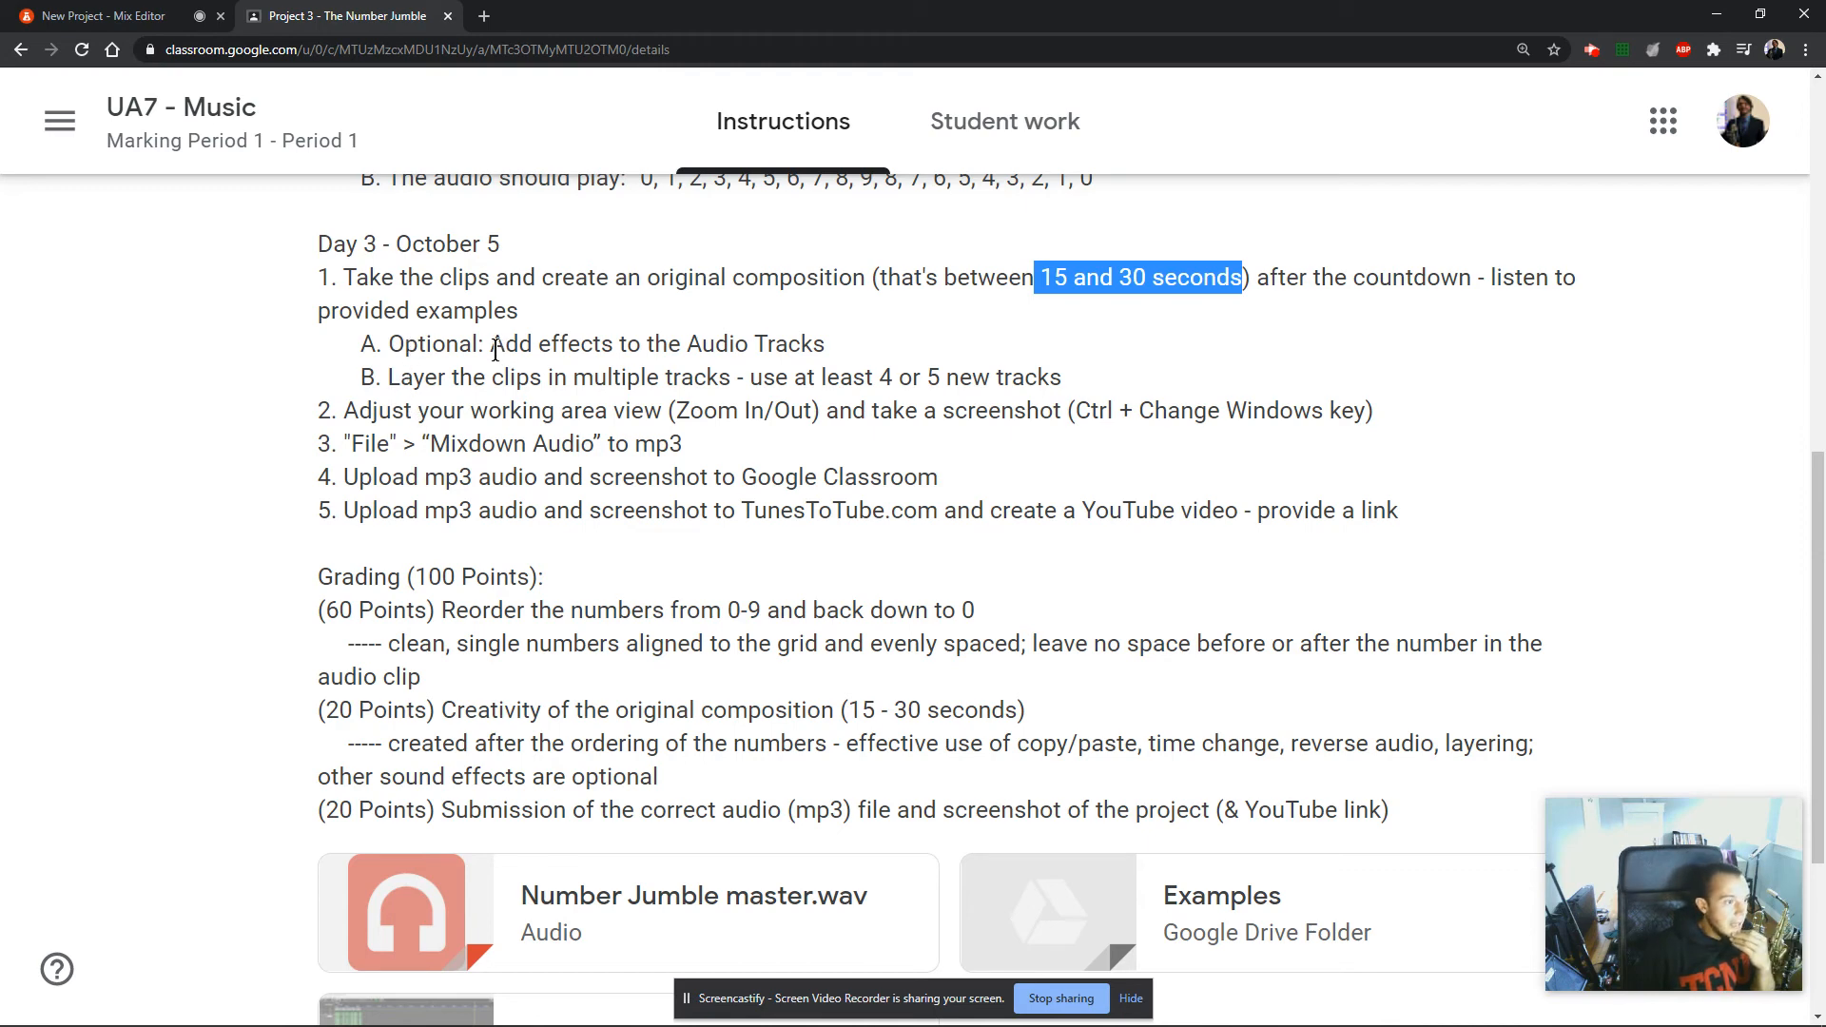
pyautogui.moveTo(825, 346); pyautogui.dragTo(1119, 374)
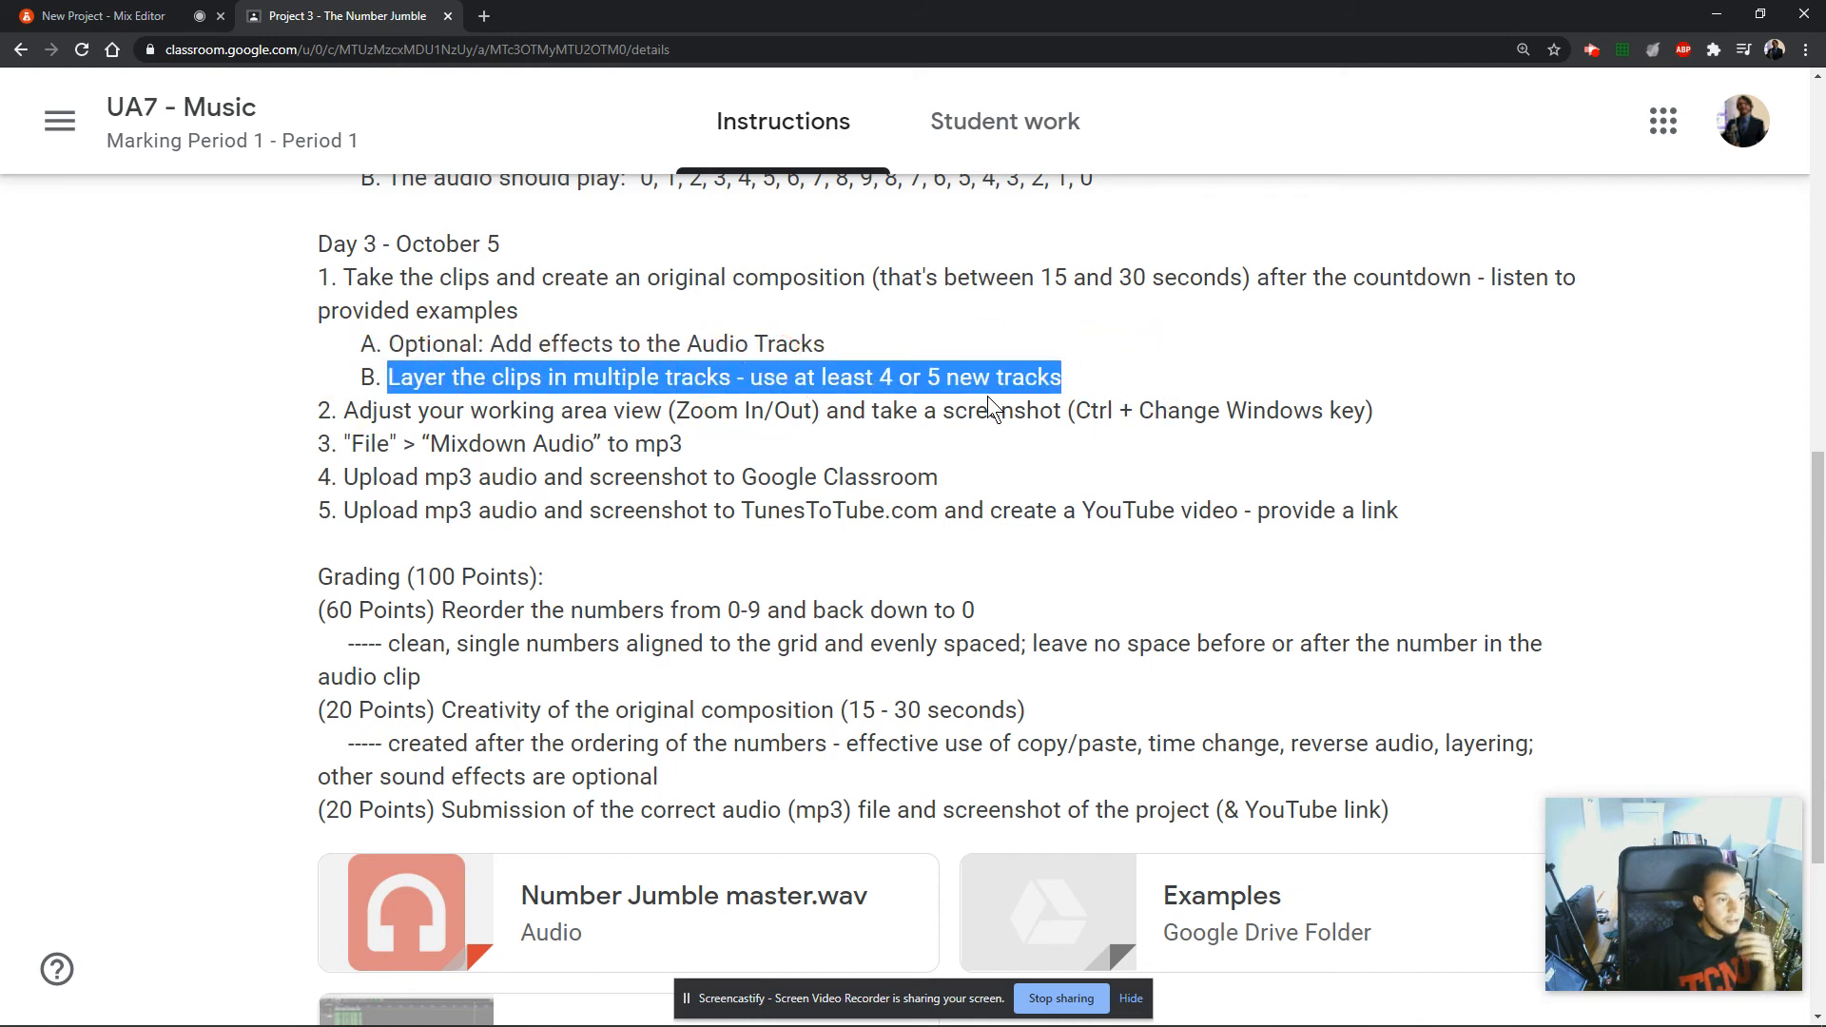
# Return to the BandLab mix editor, name the project "Number Jumble - 8" and save it.
pyautogui.click(133, 24)
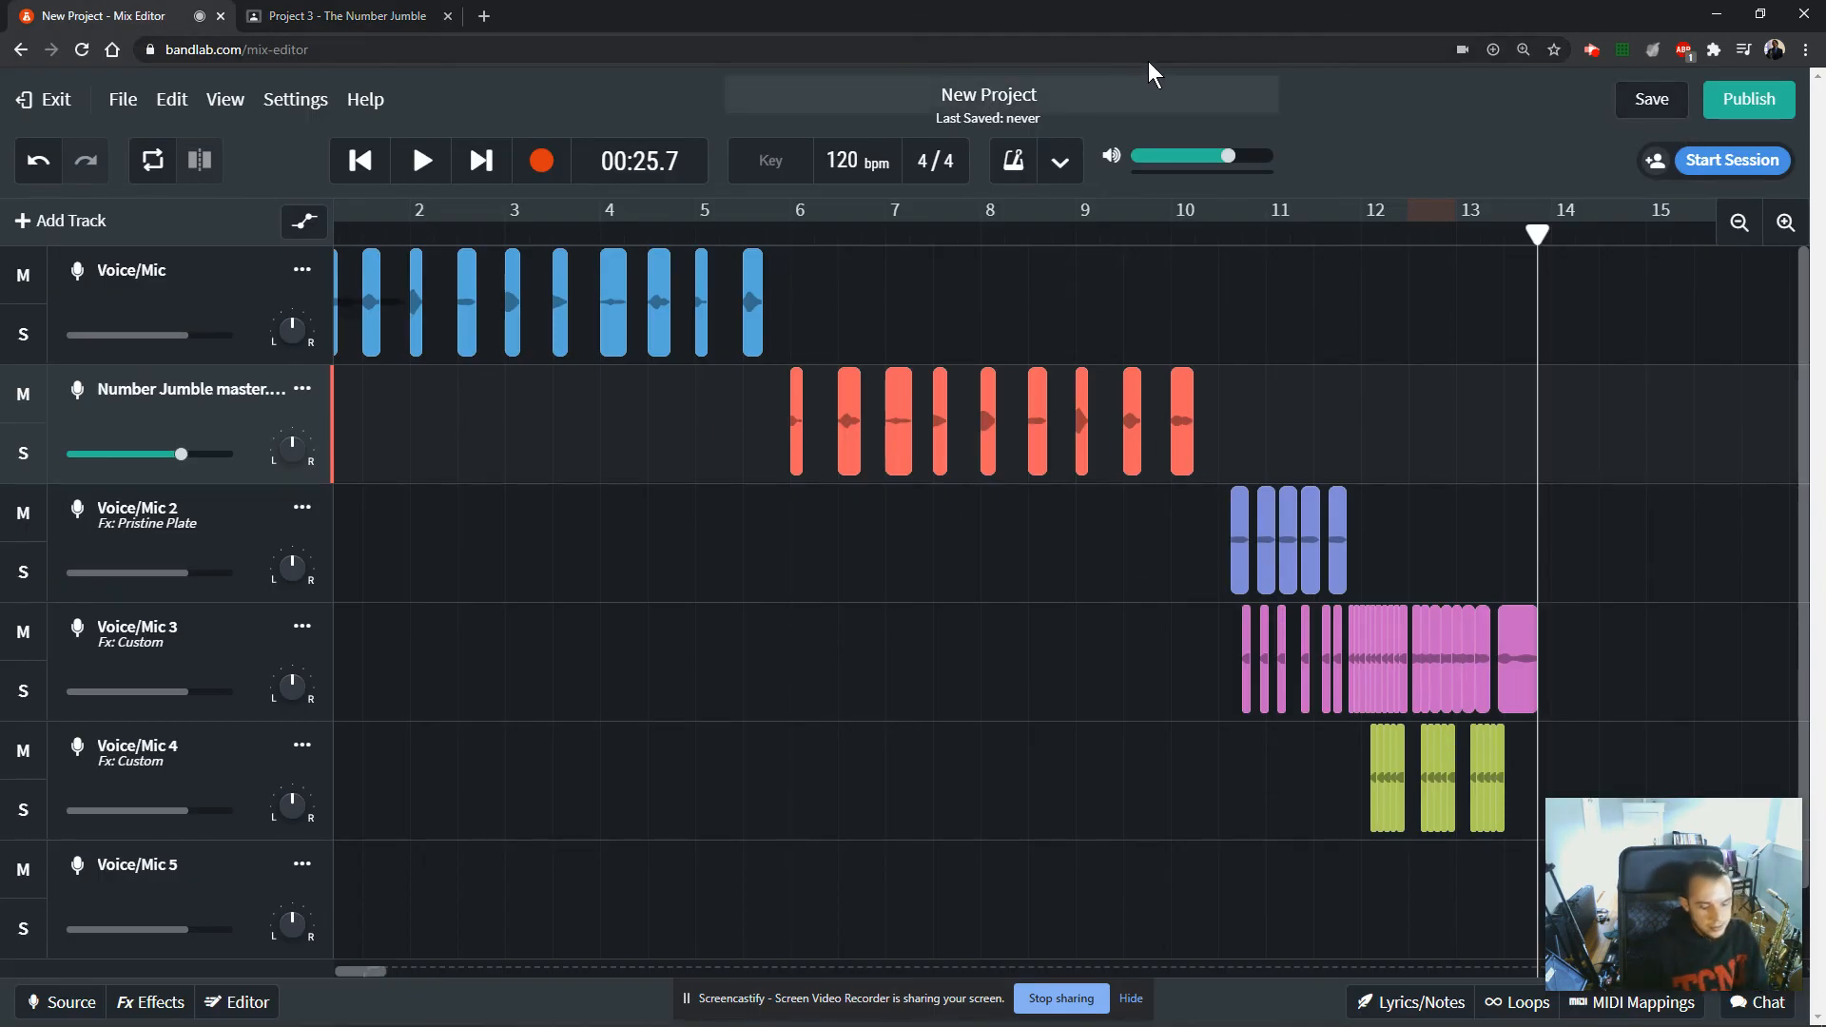
pyautogui.hotkey('ctrl', 'a')
pyautogui.write('N')
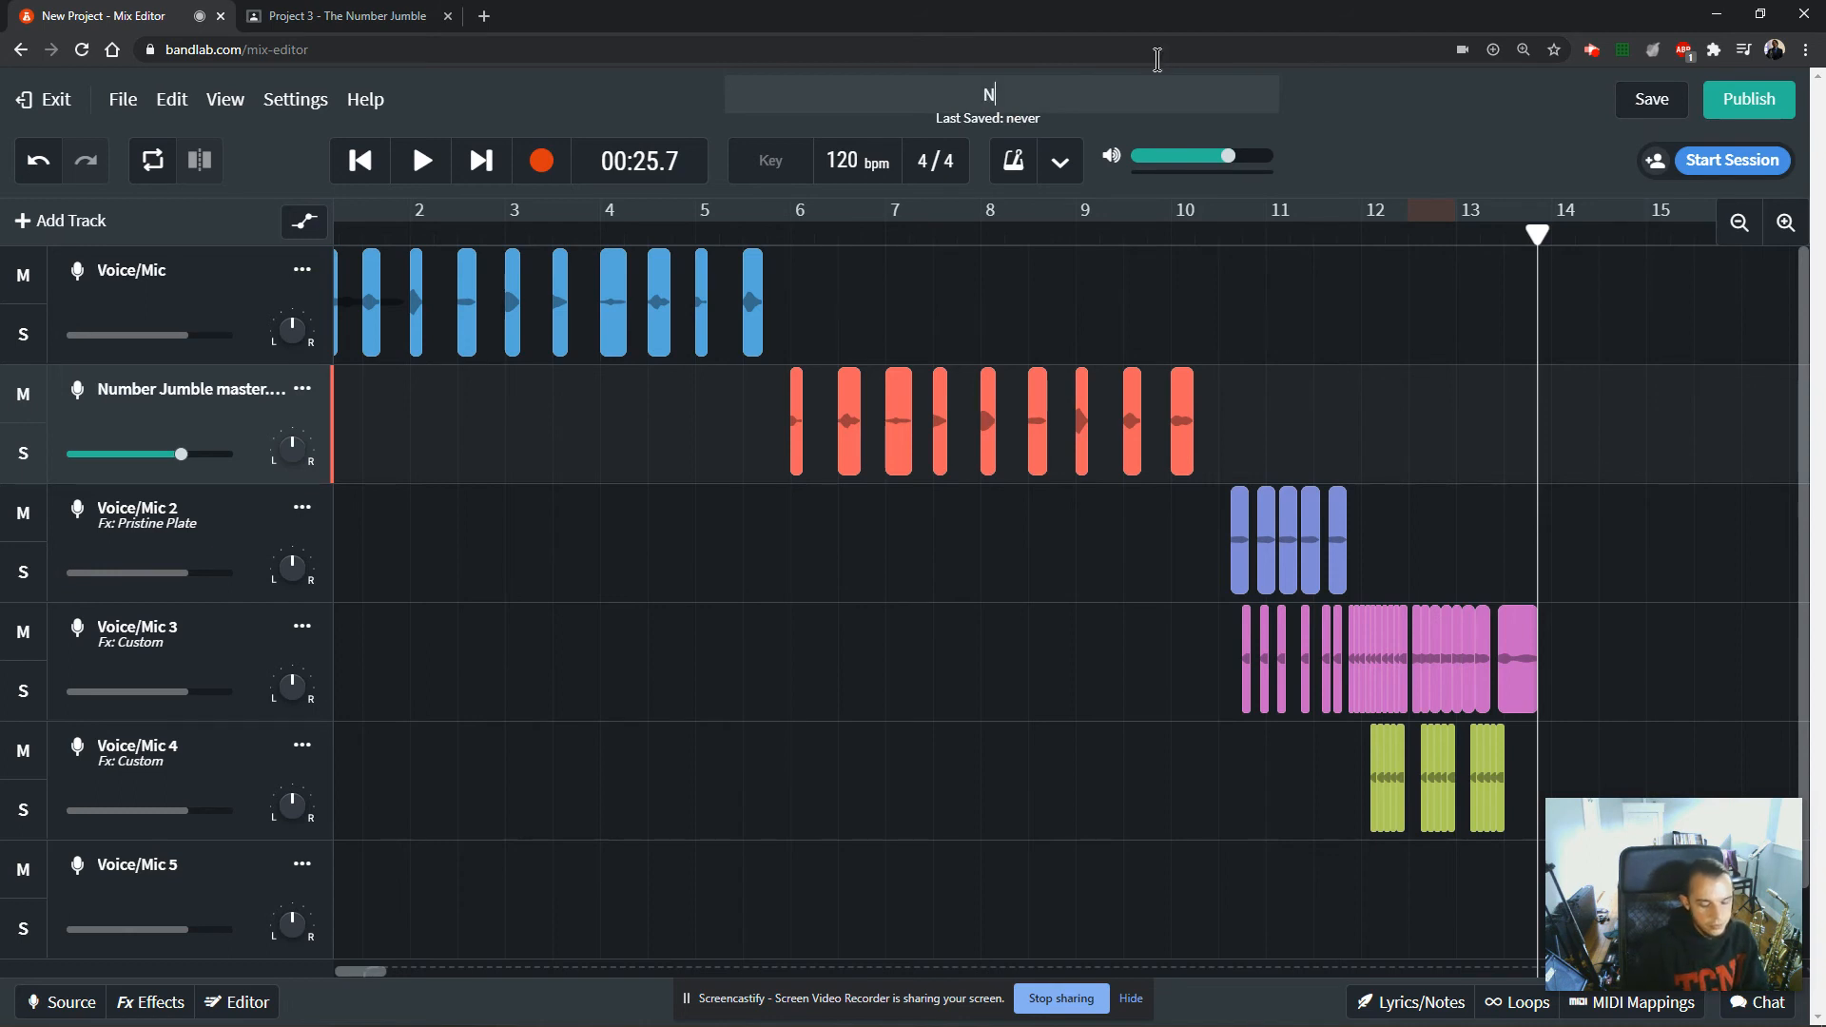
pyautogui.write('umber Jumble')
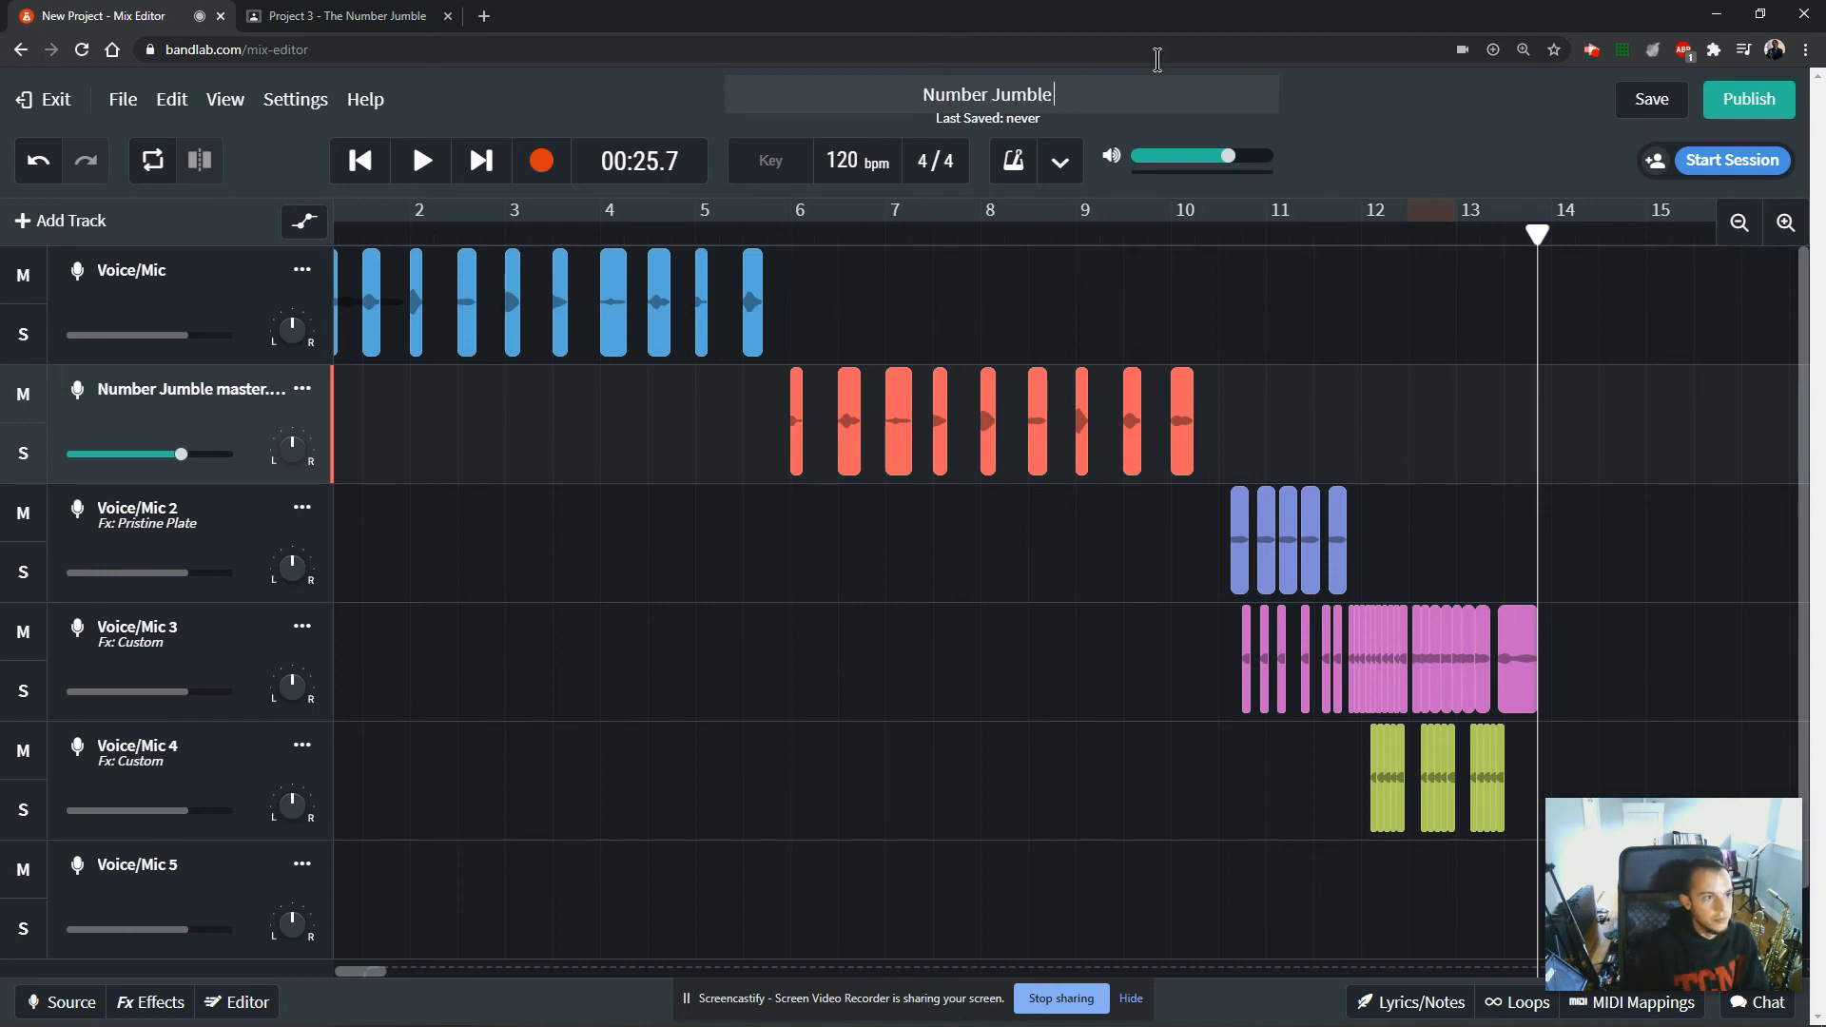
pyautogui.write(' - ')
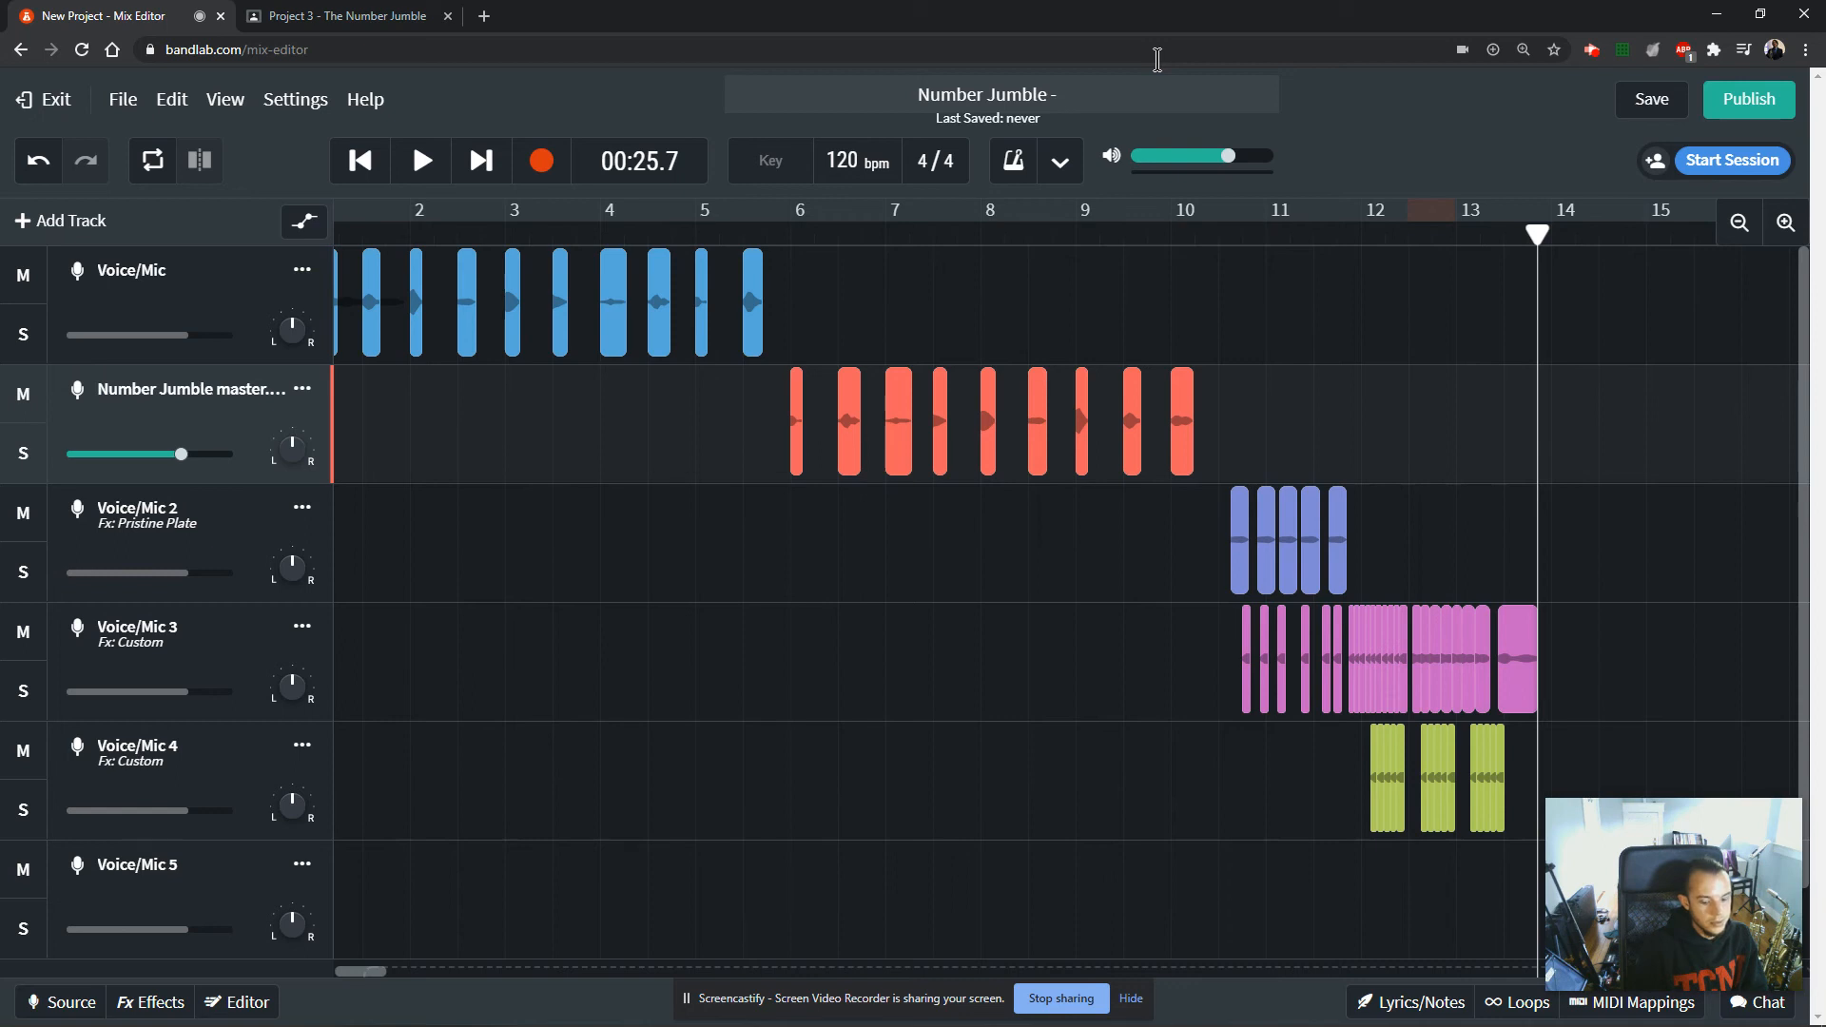
pyautogui.write('8')
pyautogui.click(1642, 101)
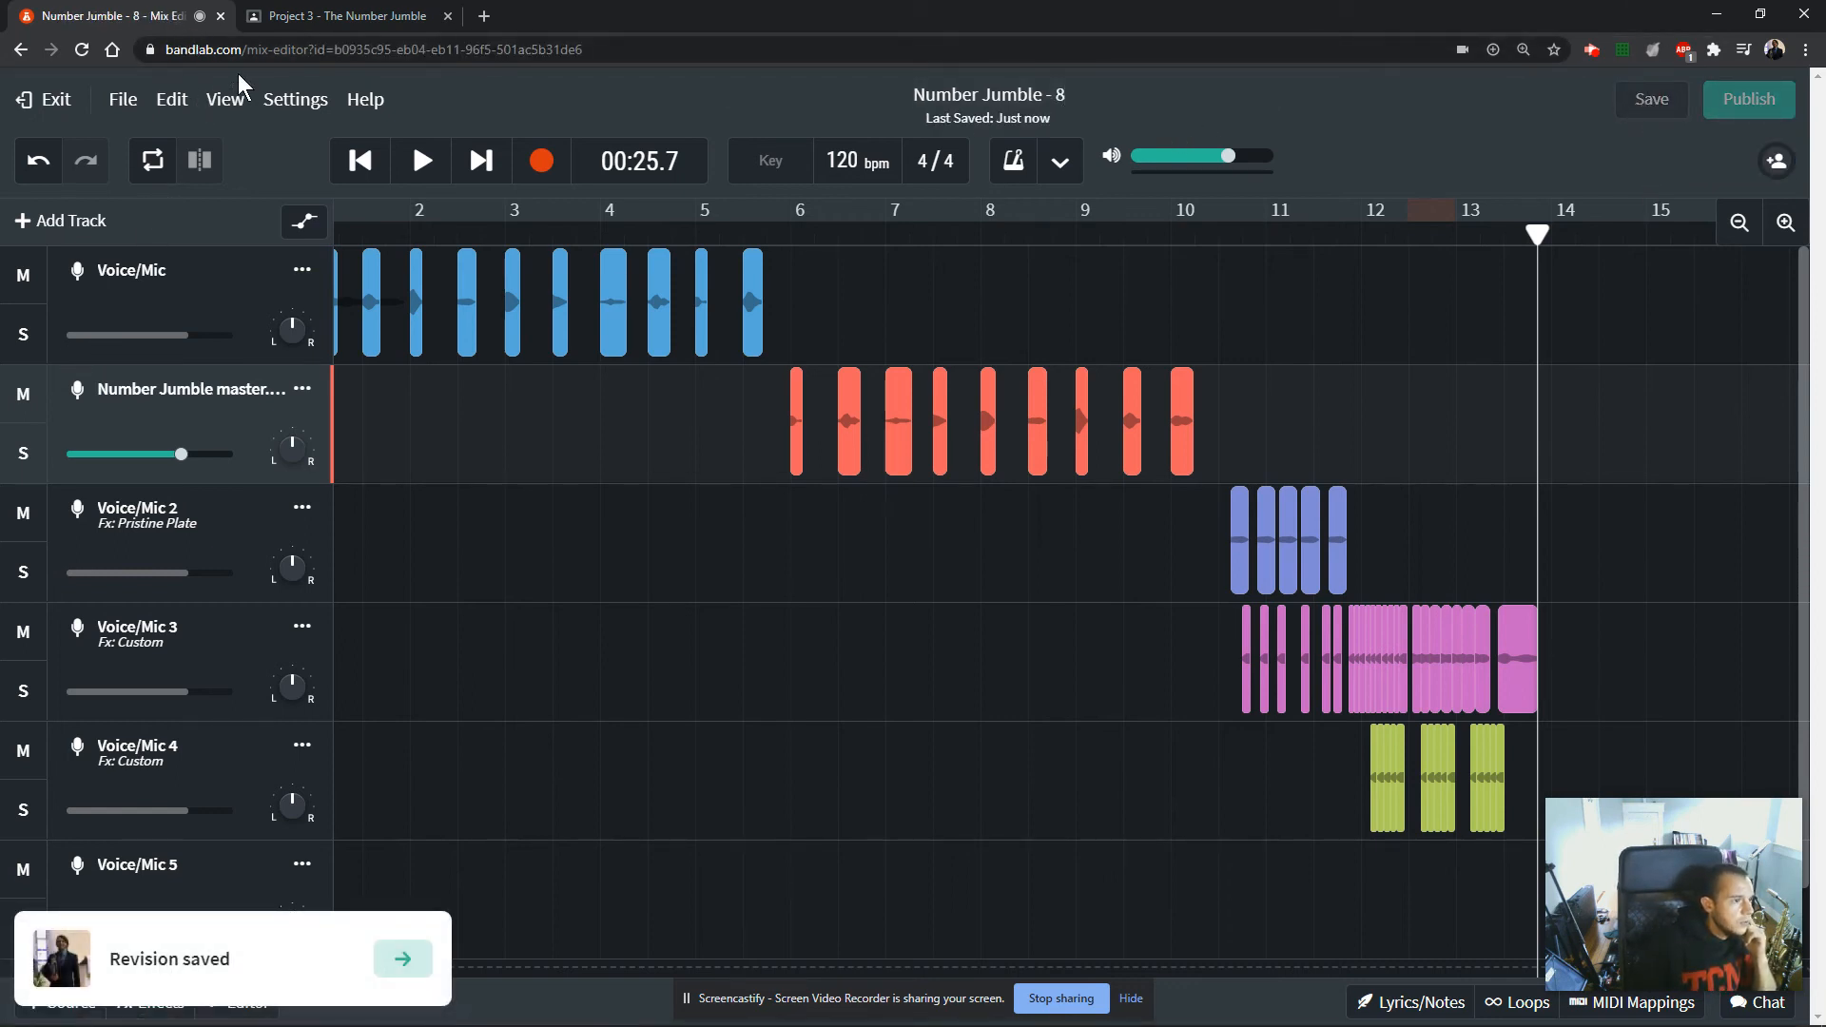
# Exit the current project and open "Number Jumble - Version 7" from the library in the mix editor.
pyautogui.click(41, 101)
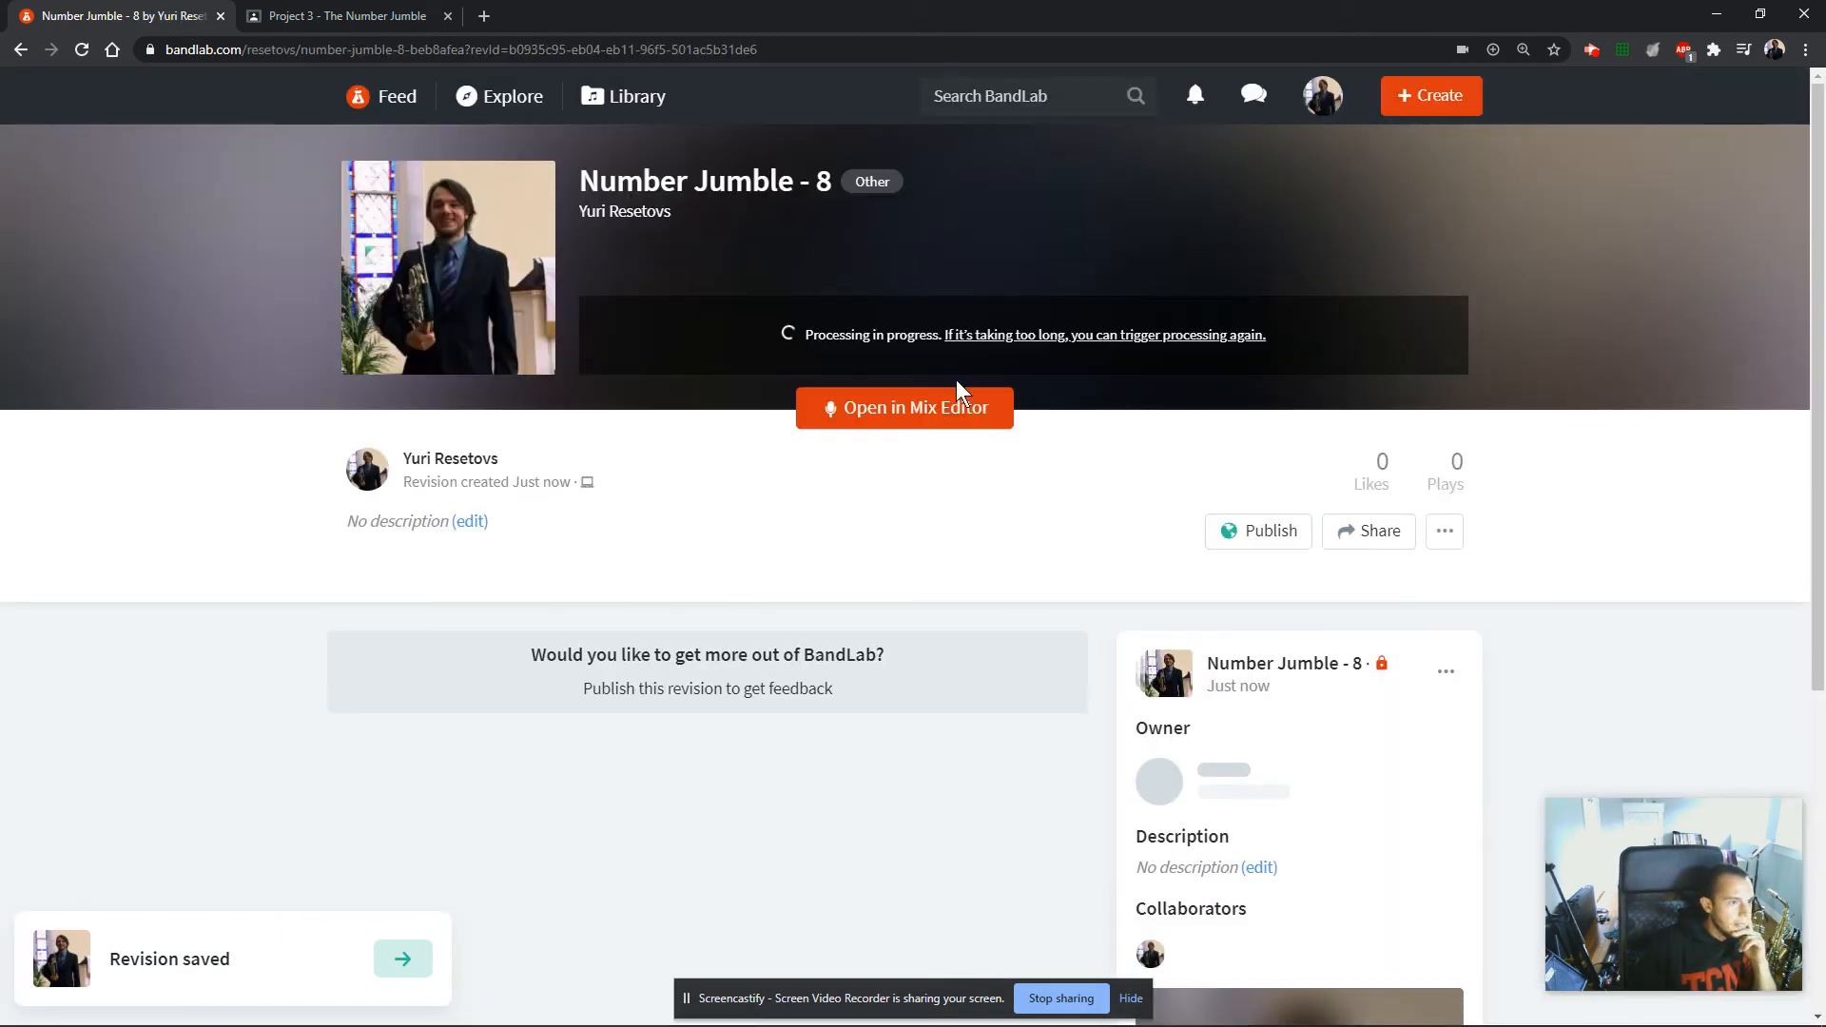
pyautogui.click(608, 99)
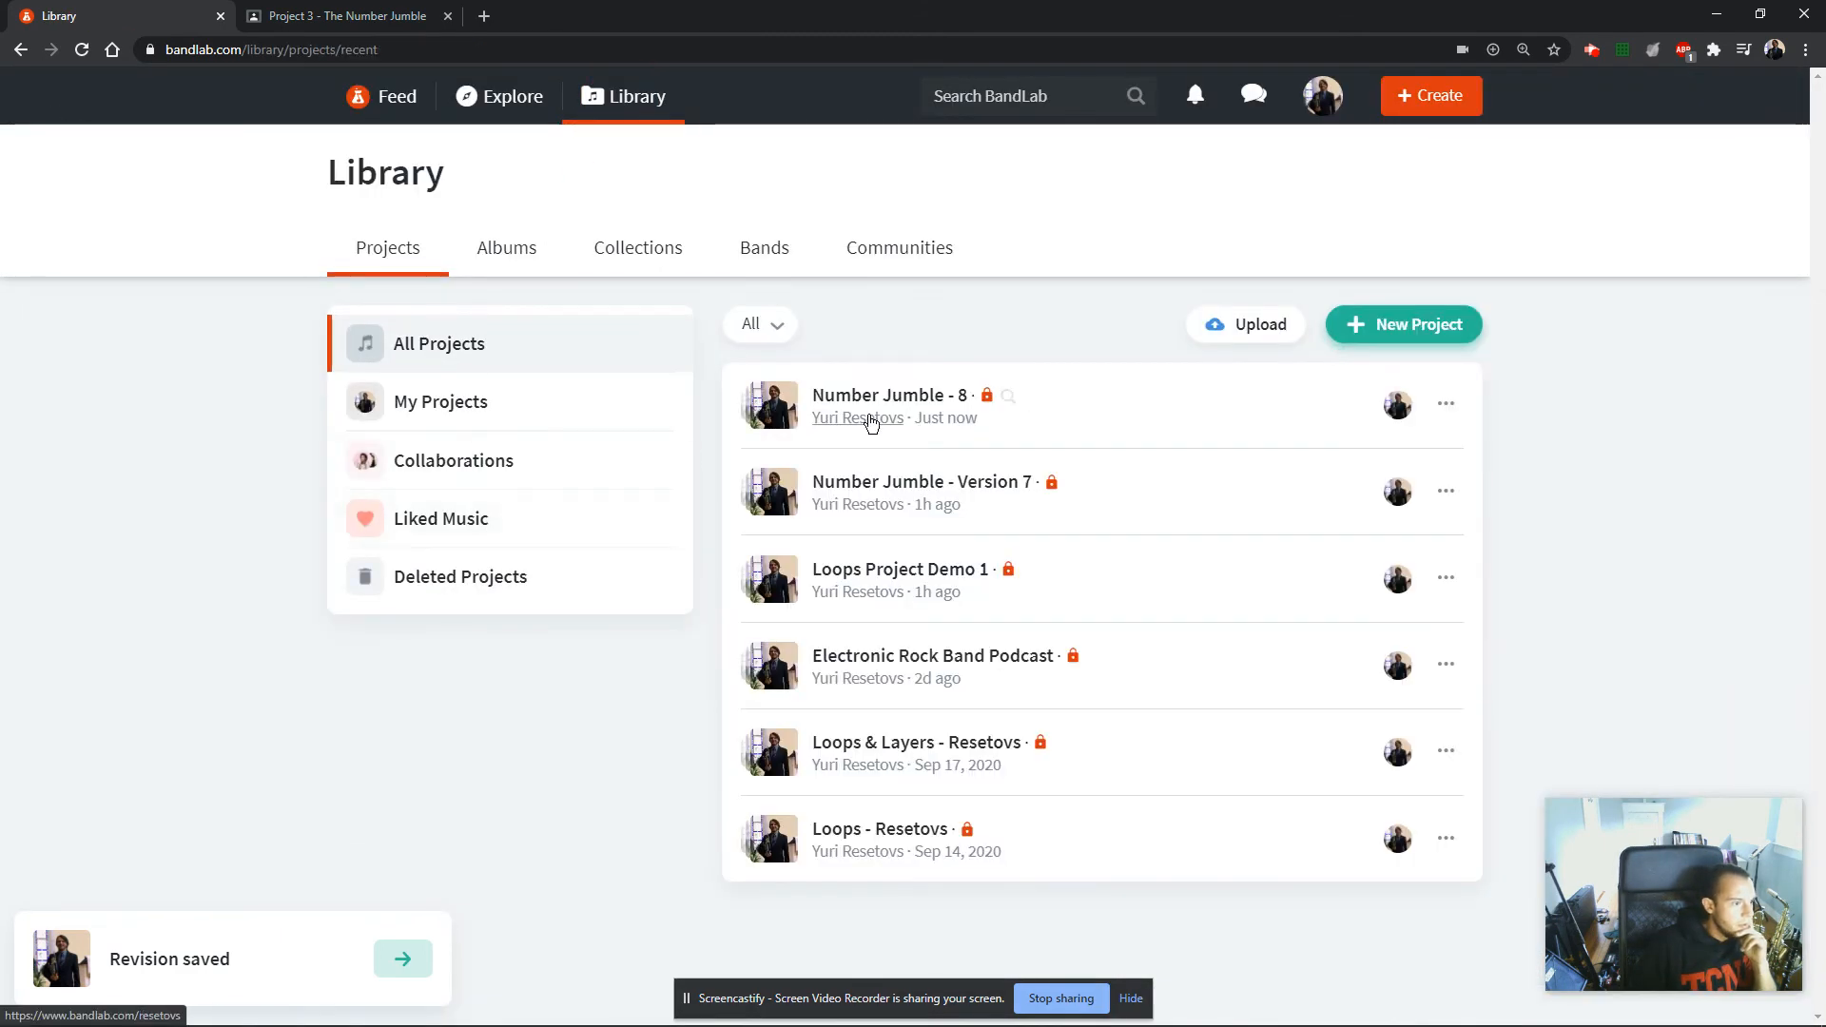
pyautogui.click(958, 490)
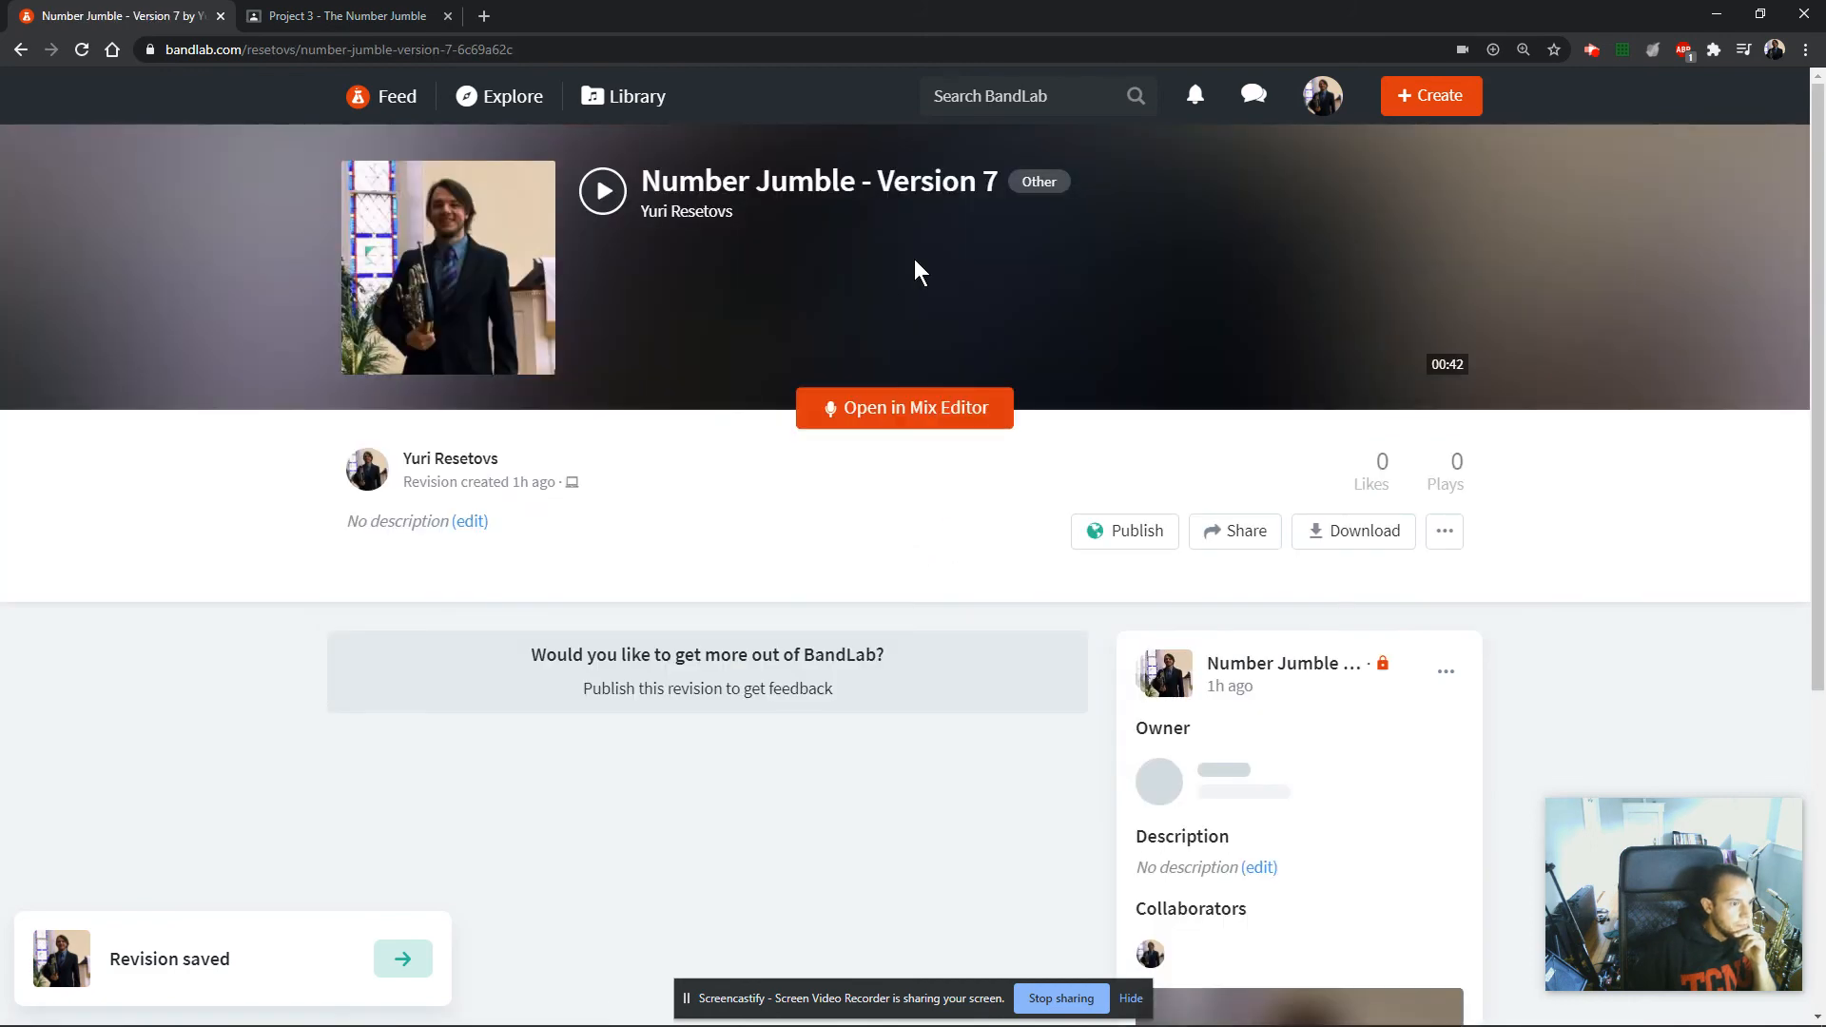
pyautogui.click(888, 424)
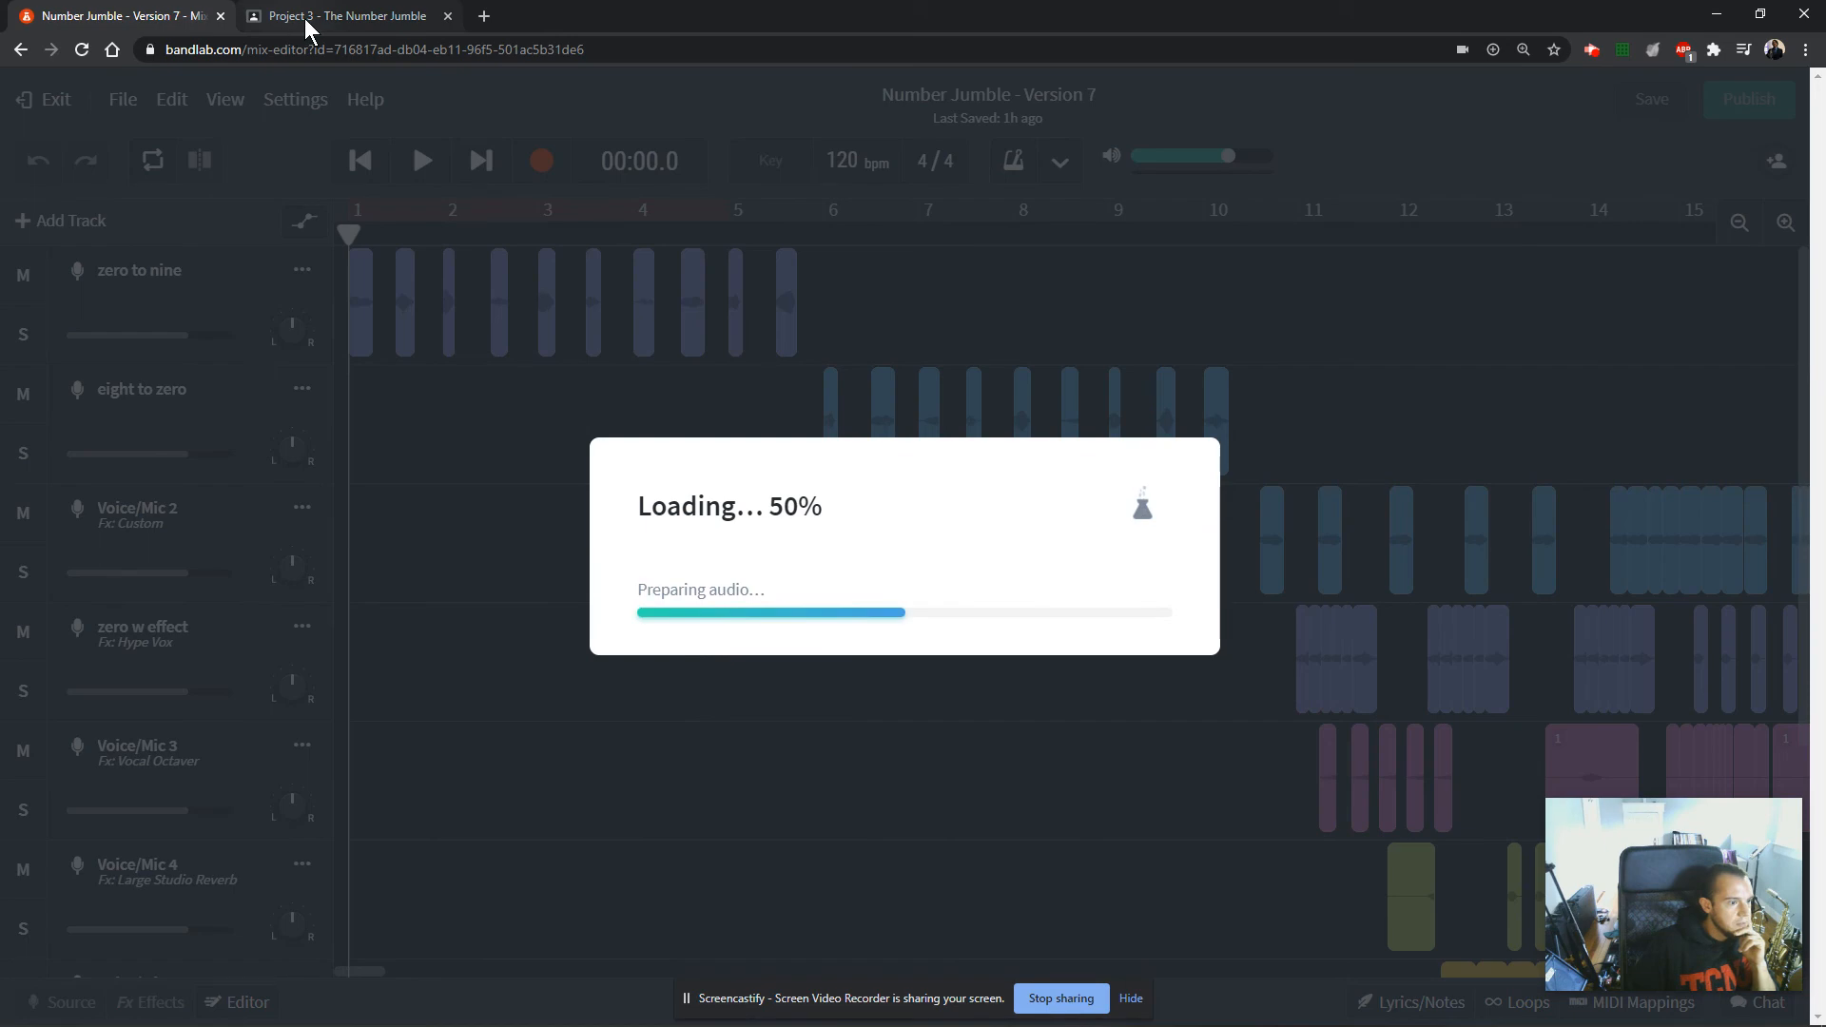
# Switch to the Project 3 assignment page and review the Day 3 steps on the screenshot, mp3 mixdown, Google Classroom upload and YouTube video.
pyautogui.click(304, 19)
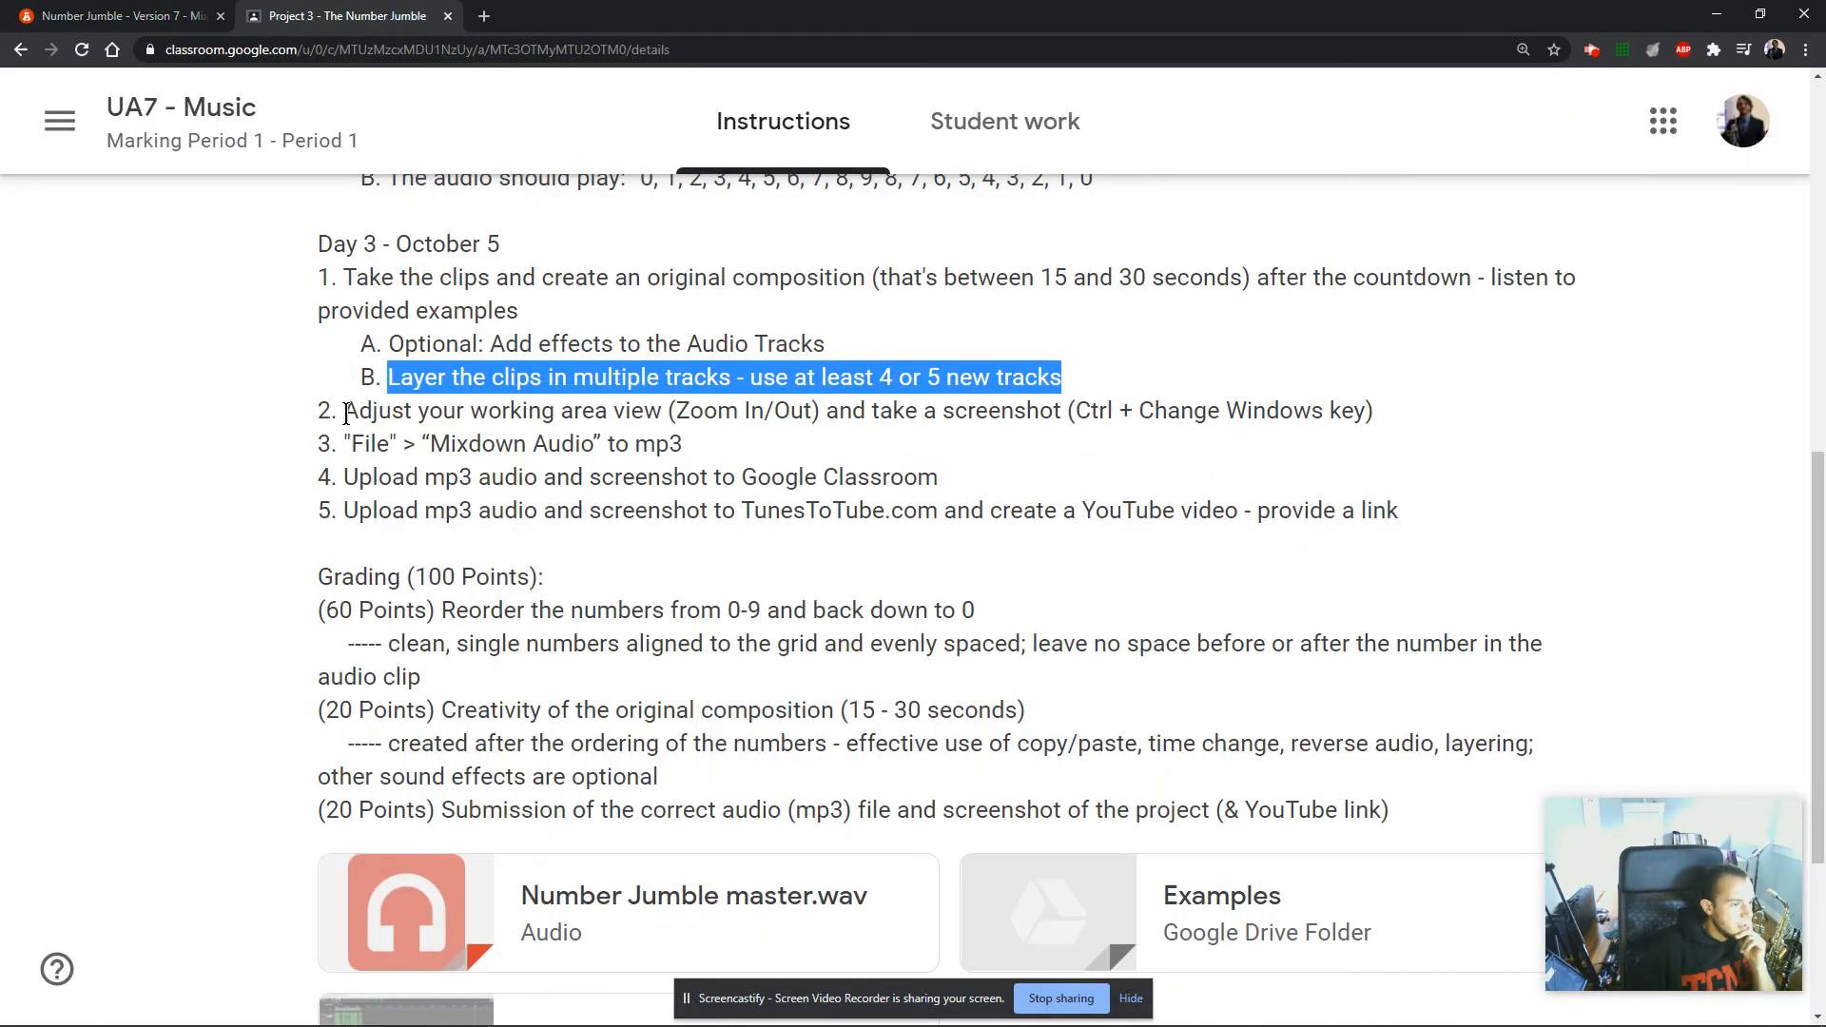
pyautogui.moveTo(348, 412); pyautogui.dragTo(1395, 409)
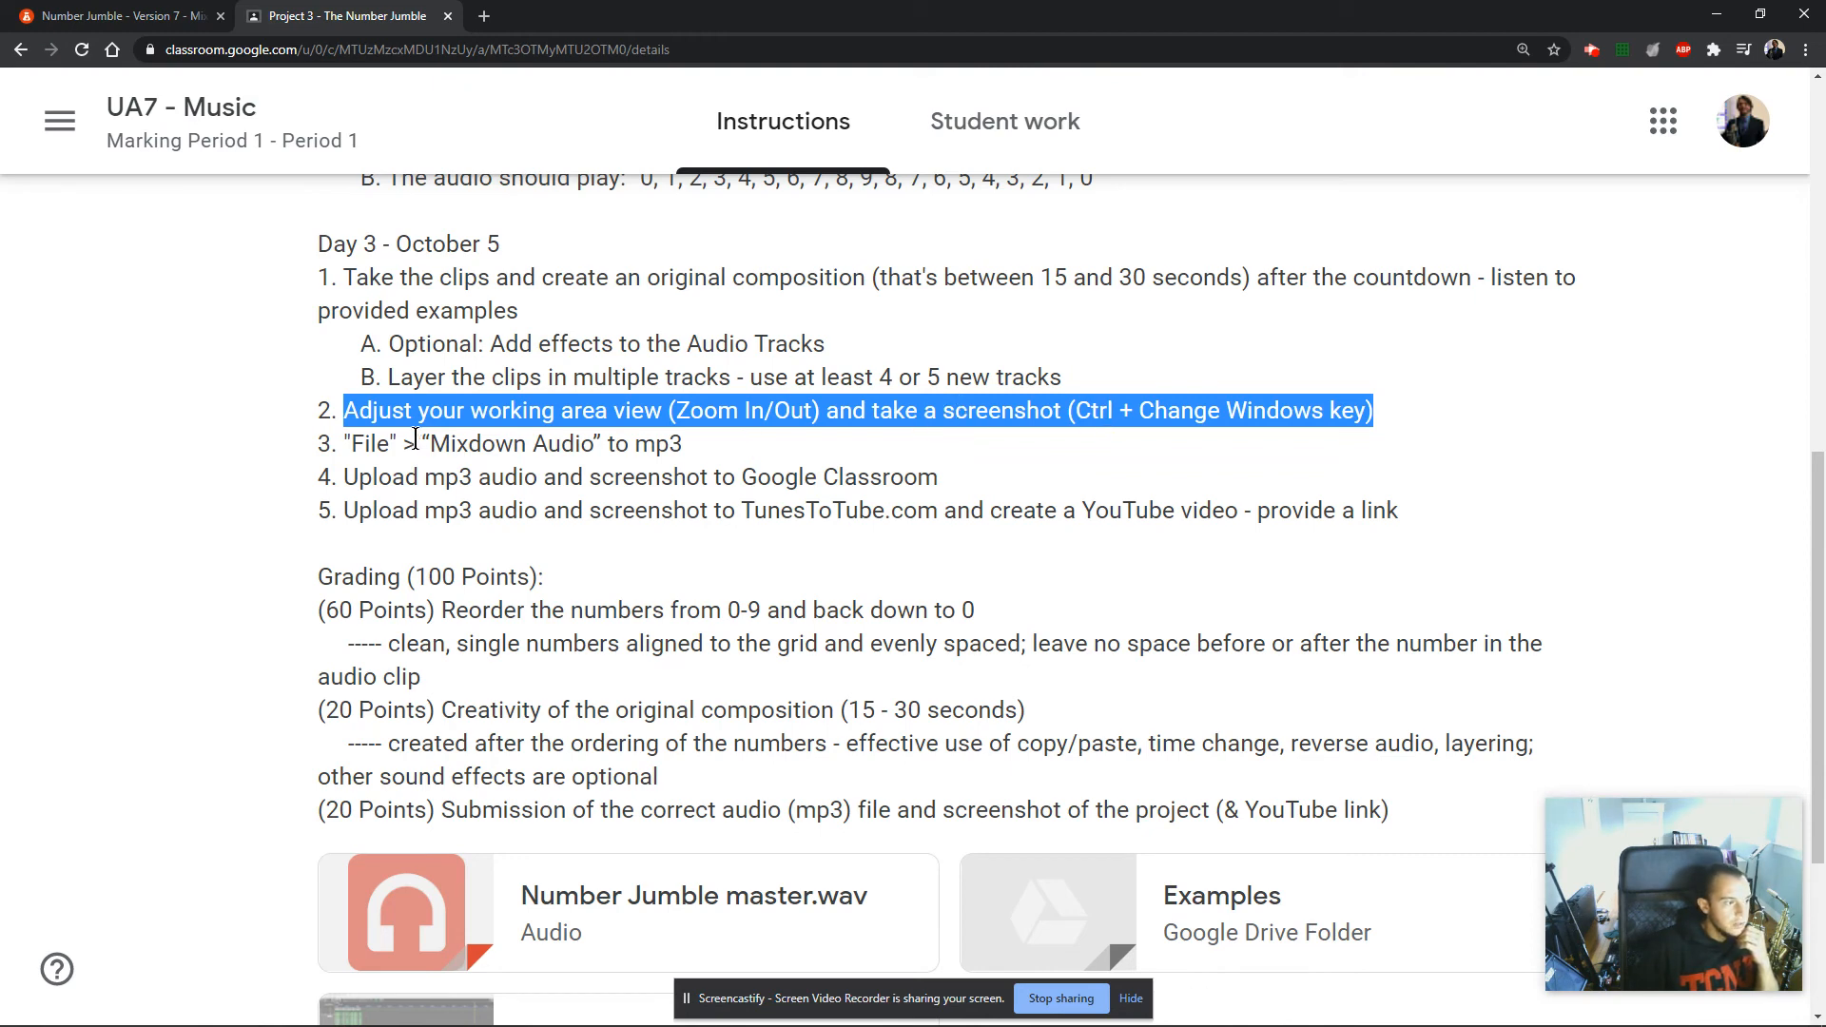
pyautogui.moveTo(347, 443); pyautogui.dragTo(728, 441)
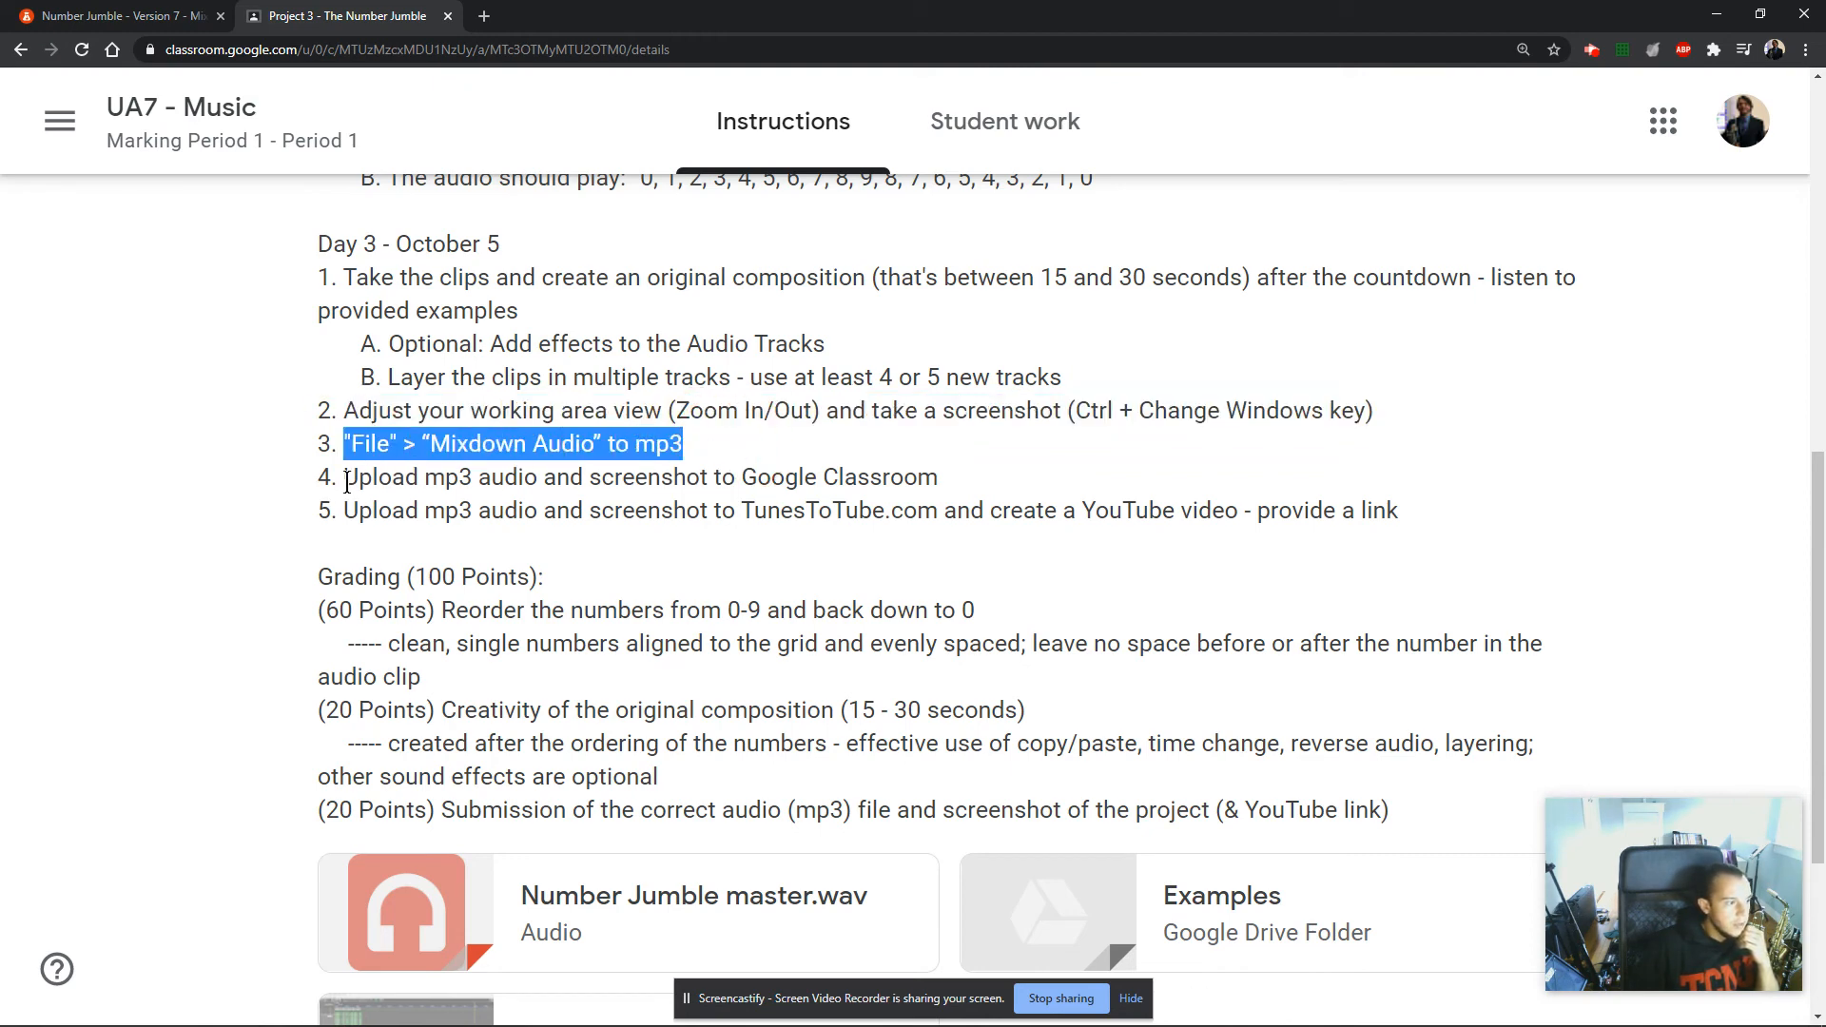
pyautogui.moveTo(445, 476); pyautogui.dragTo(938, 476)
pyautogui.moveTo(425, 511); pyautogui.dragTo(1160, 529)
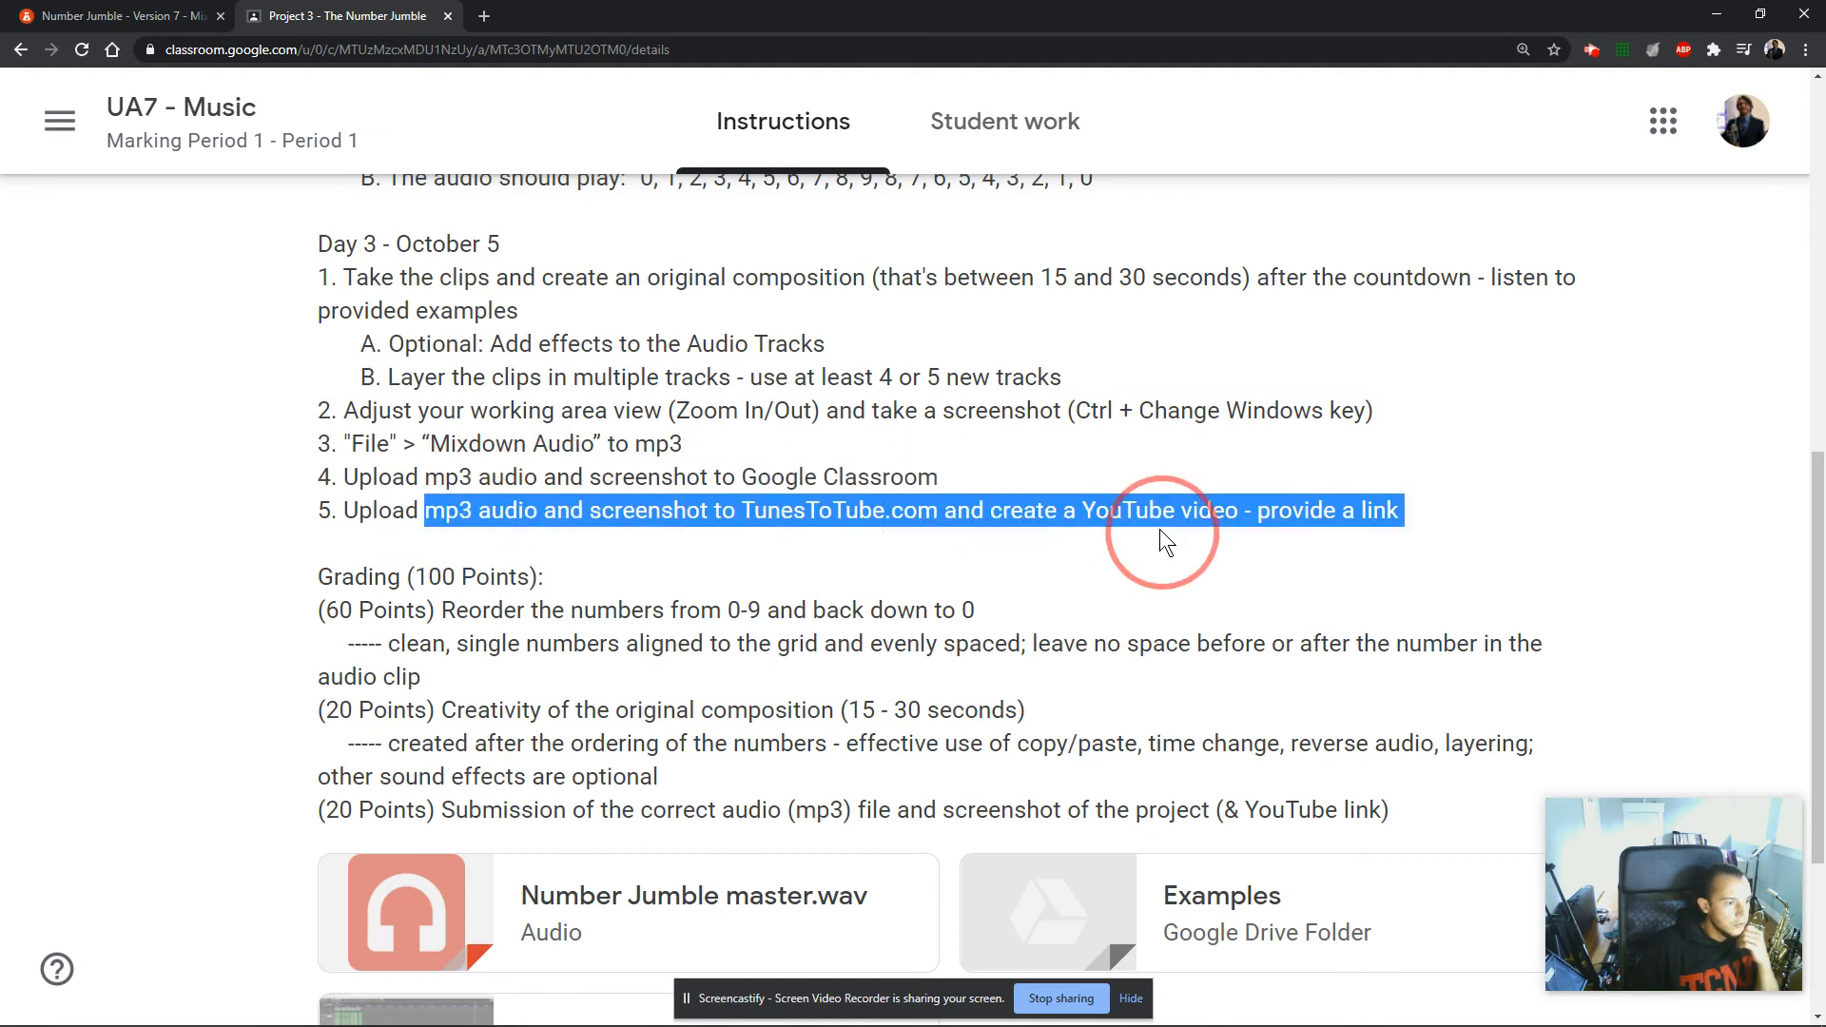
# Review the 60-point grading criterion on reordering the numbers from 0-9 and back down to 0.
pyautogui.scroll(-1, 984, 548)
pyautogui.scroll(-3, 985, 548)
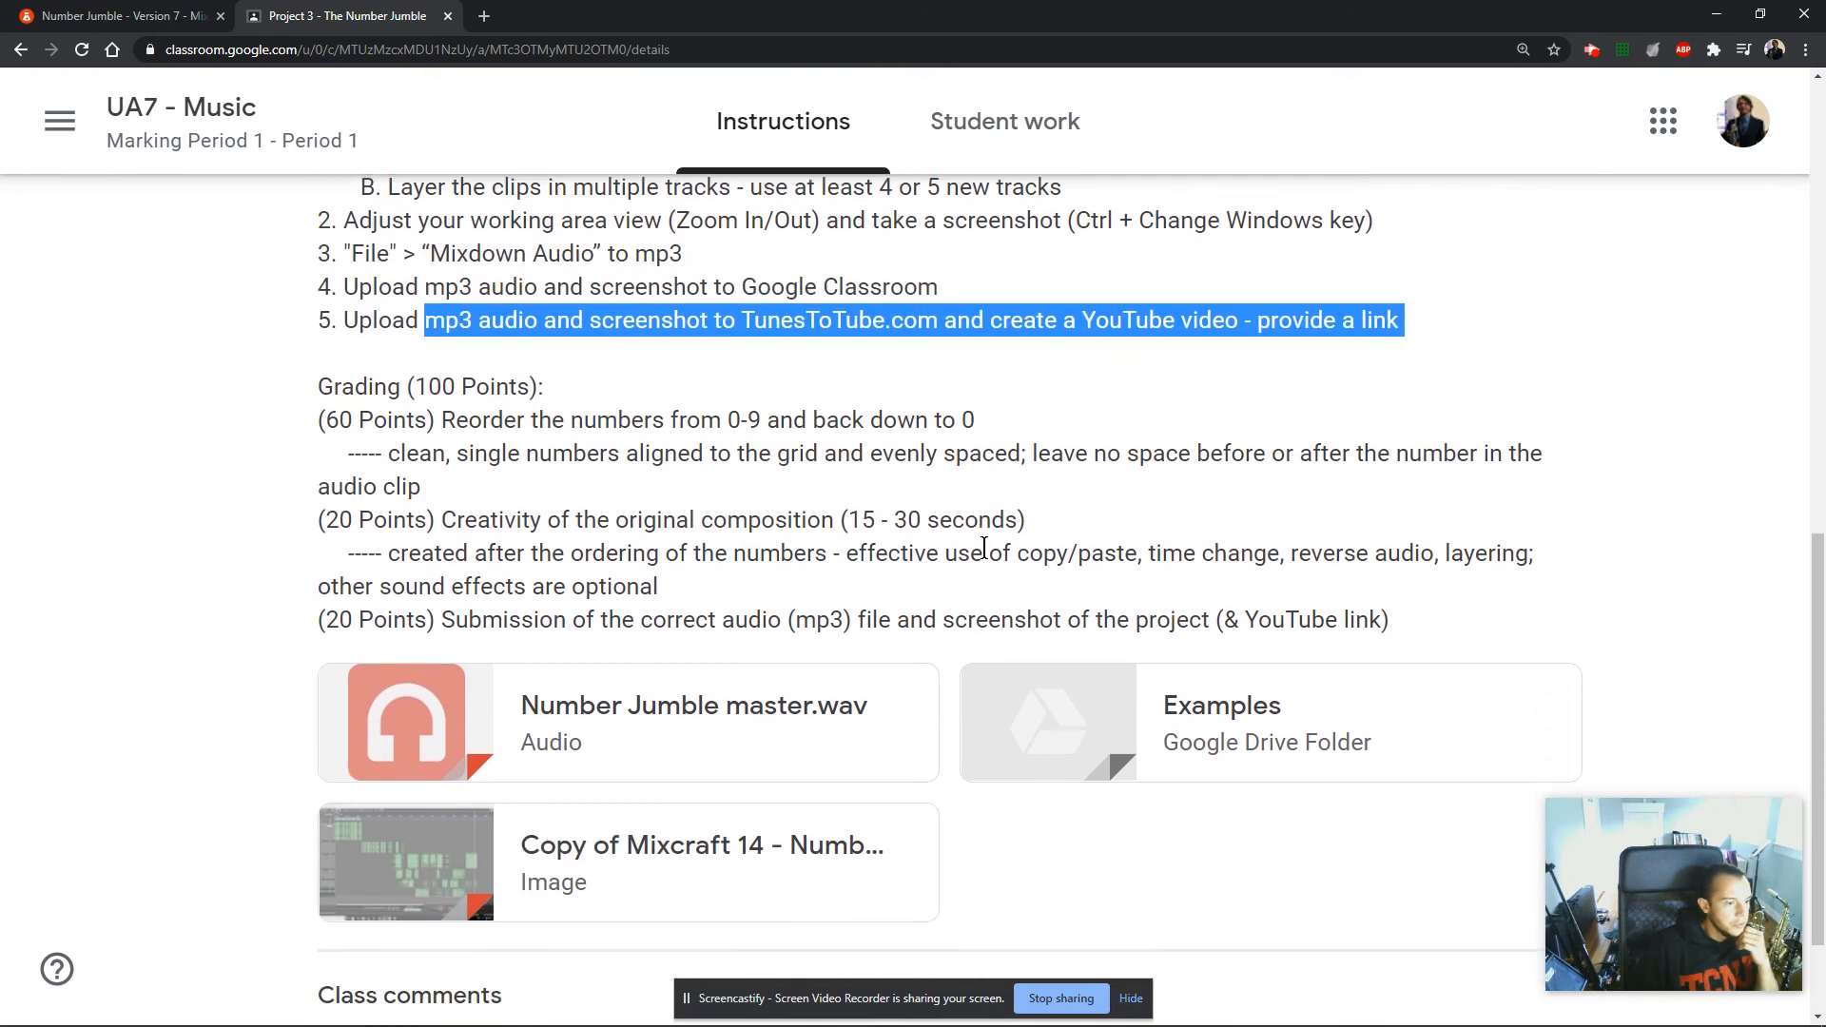
pyautogui.scroll(1, 348, 373)
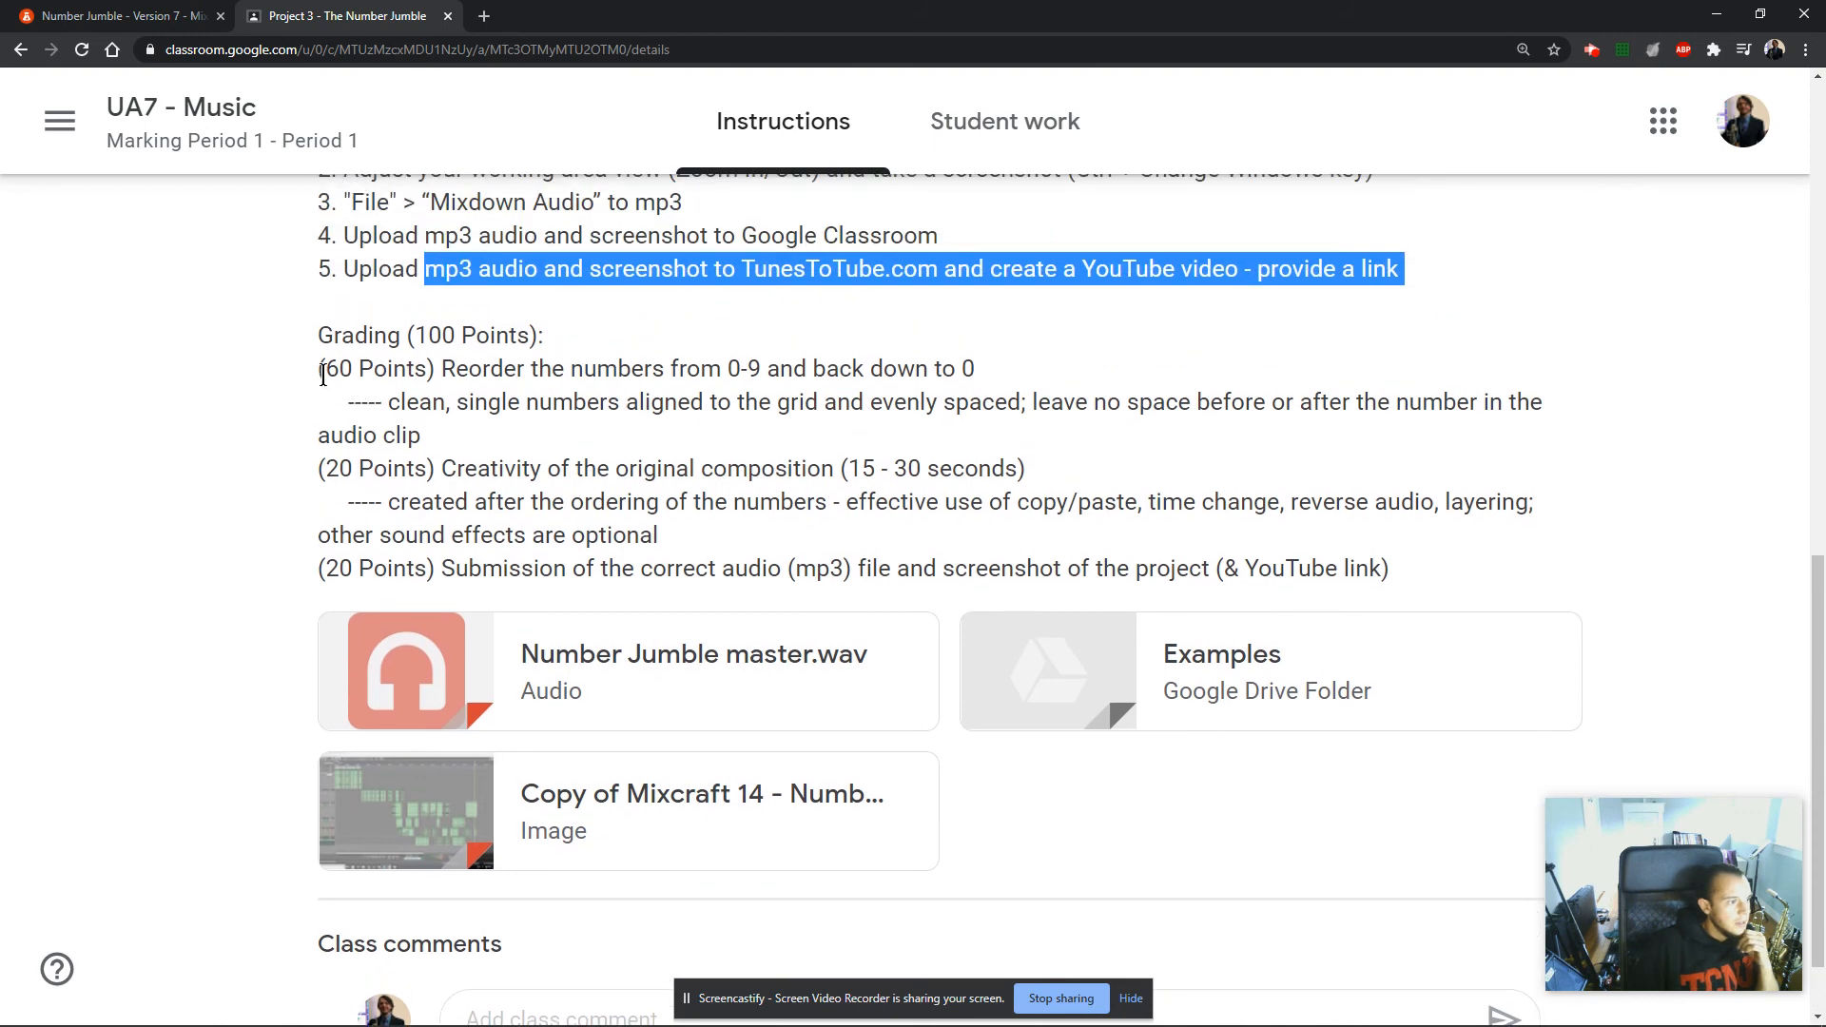
pyautogui.moveTo(325, 369); pyautogui.dragTo(1257, 437)
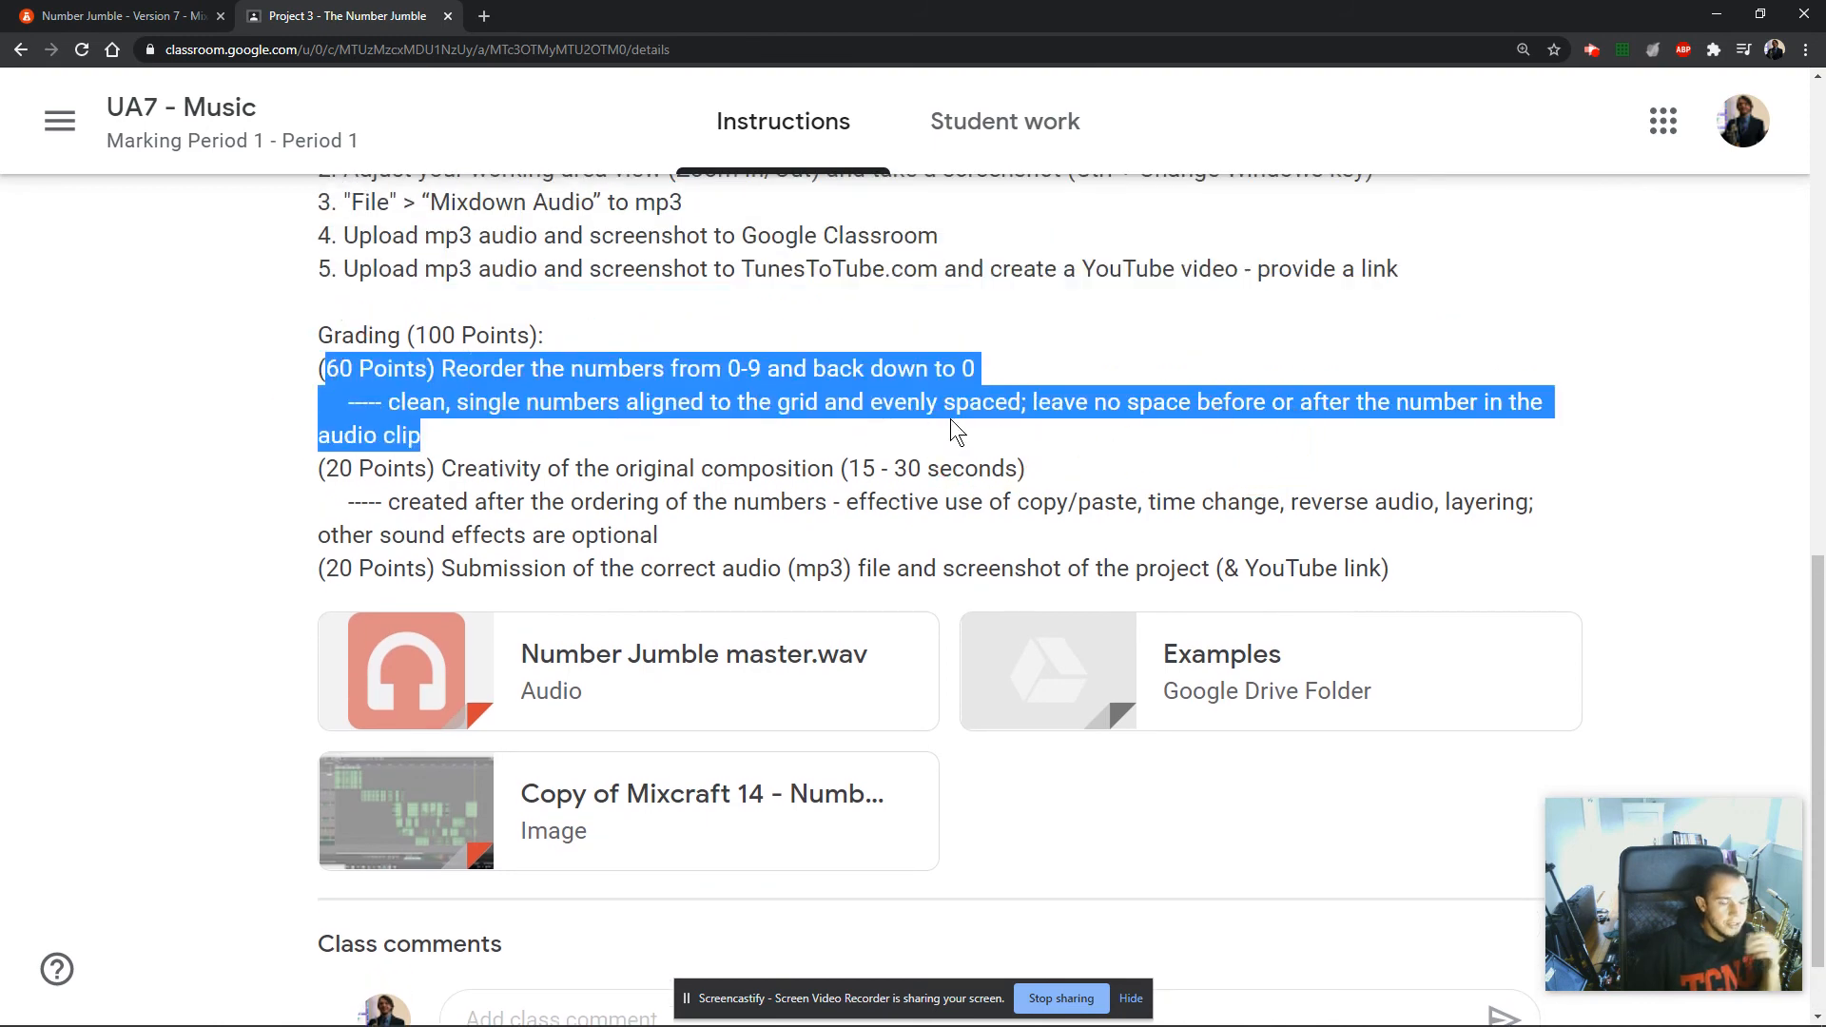
# Return to the mix editor and copy the layered clips between bars 10 and 13 on the effect tracks to about bar 3.
pyautogui.click(163, 23)
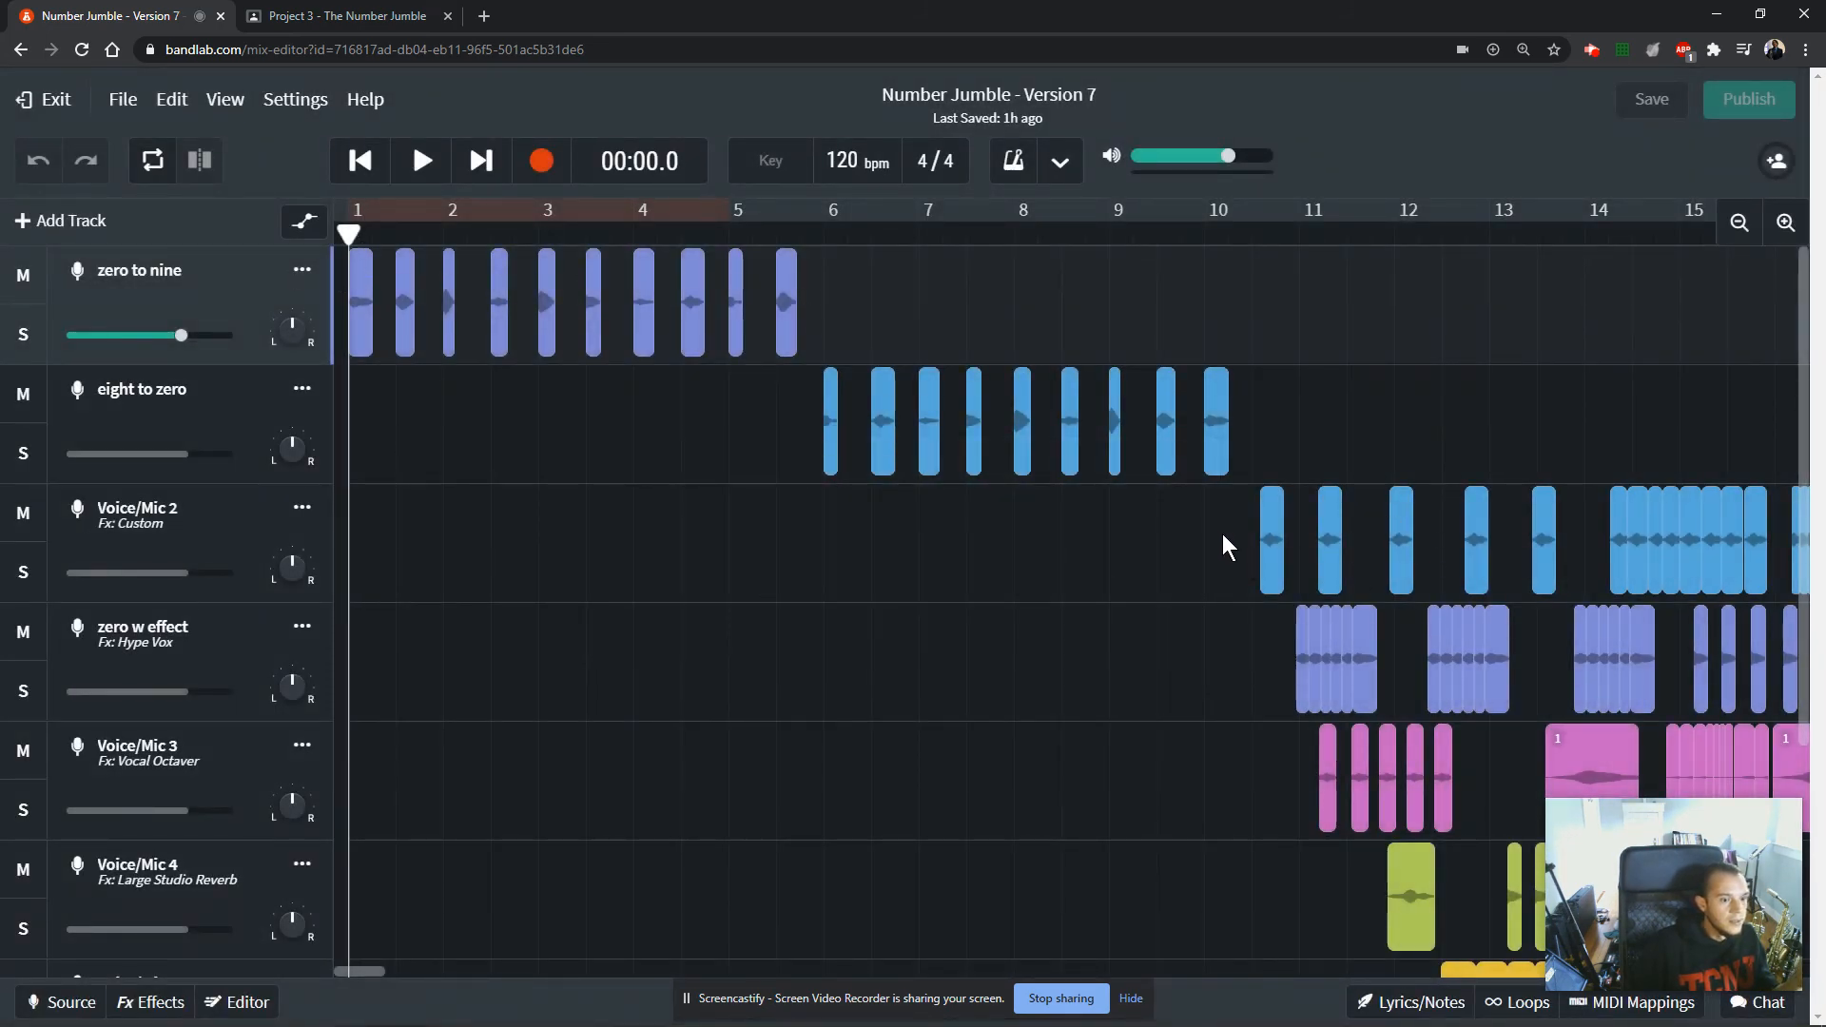
pyautogui.moveTo(1223, 534); pyautogui.dragTo(1505, 926)
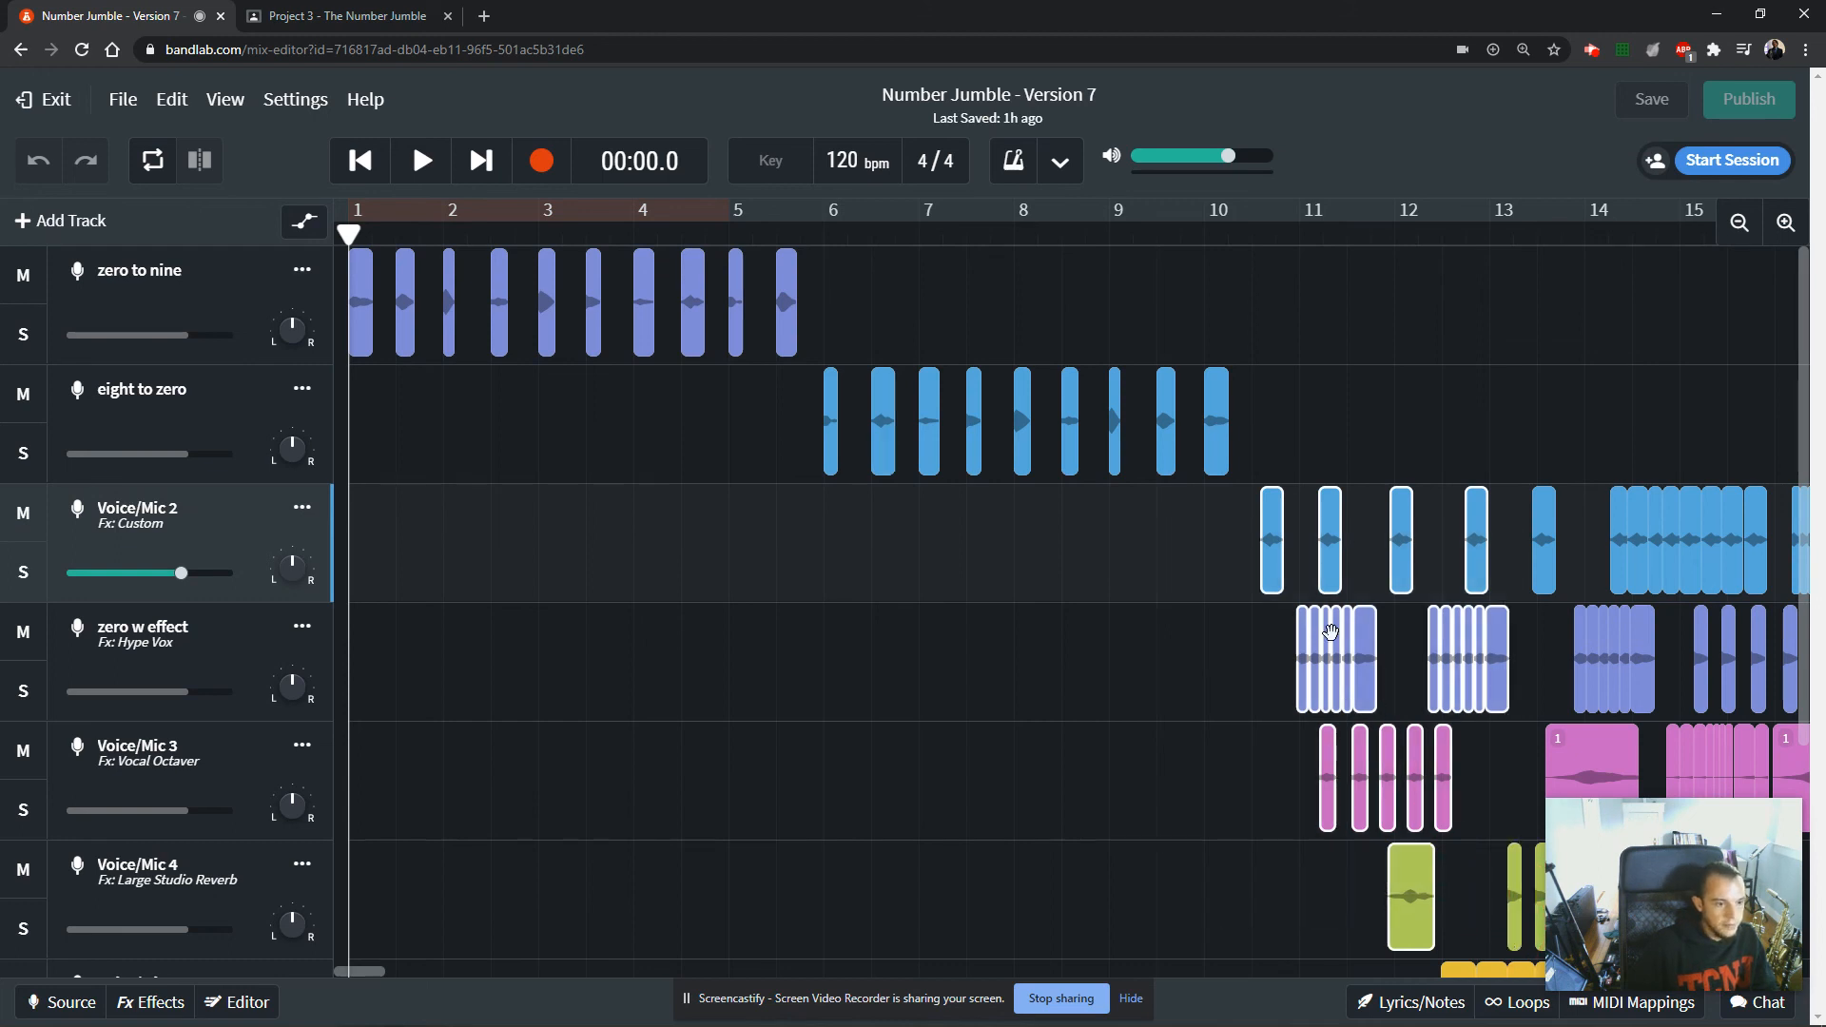
pyautogui.hotkey('ctrl', 'v')
pyautogui.moveTo(562, 607); pyautogui.dragTo(531, 572)
# Play the copied clips over the number sequence from 00:03.0, and delete the copies.
pyautogui.click(496, 226)
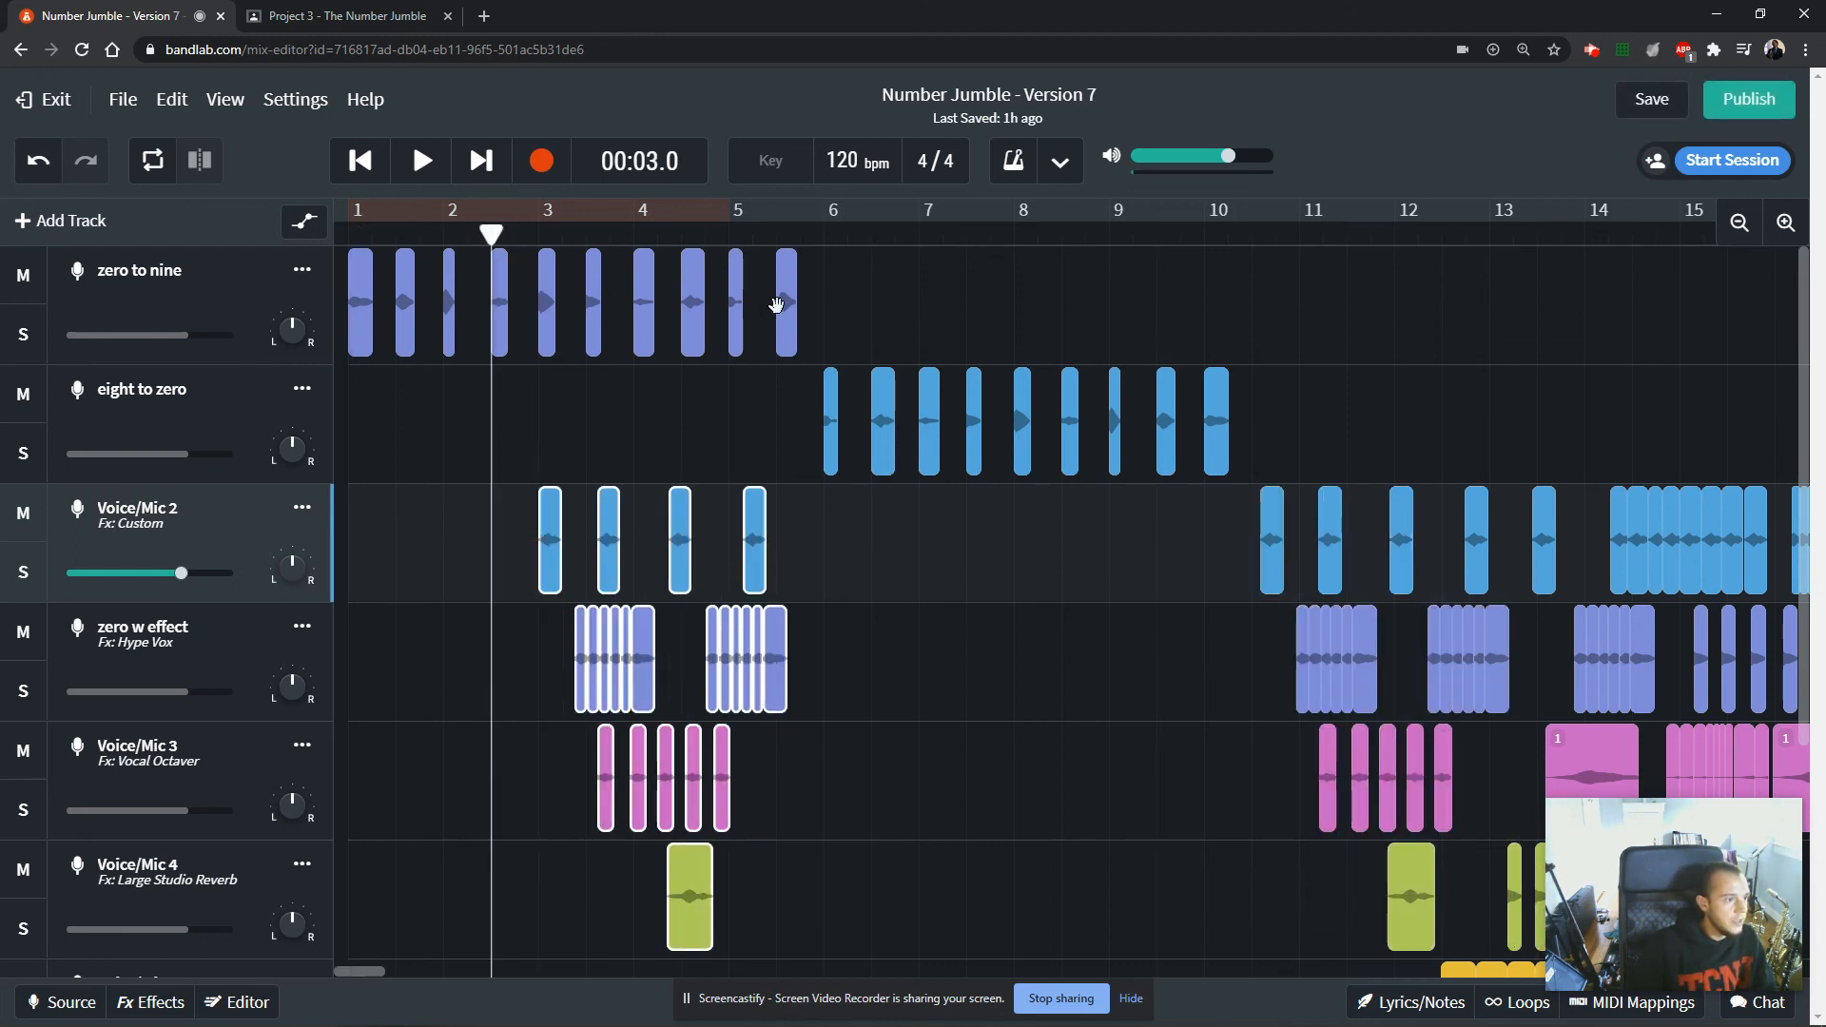
pyautogui.press('space')
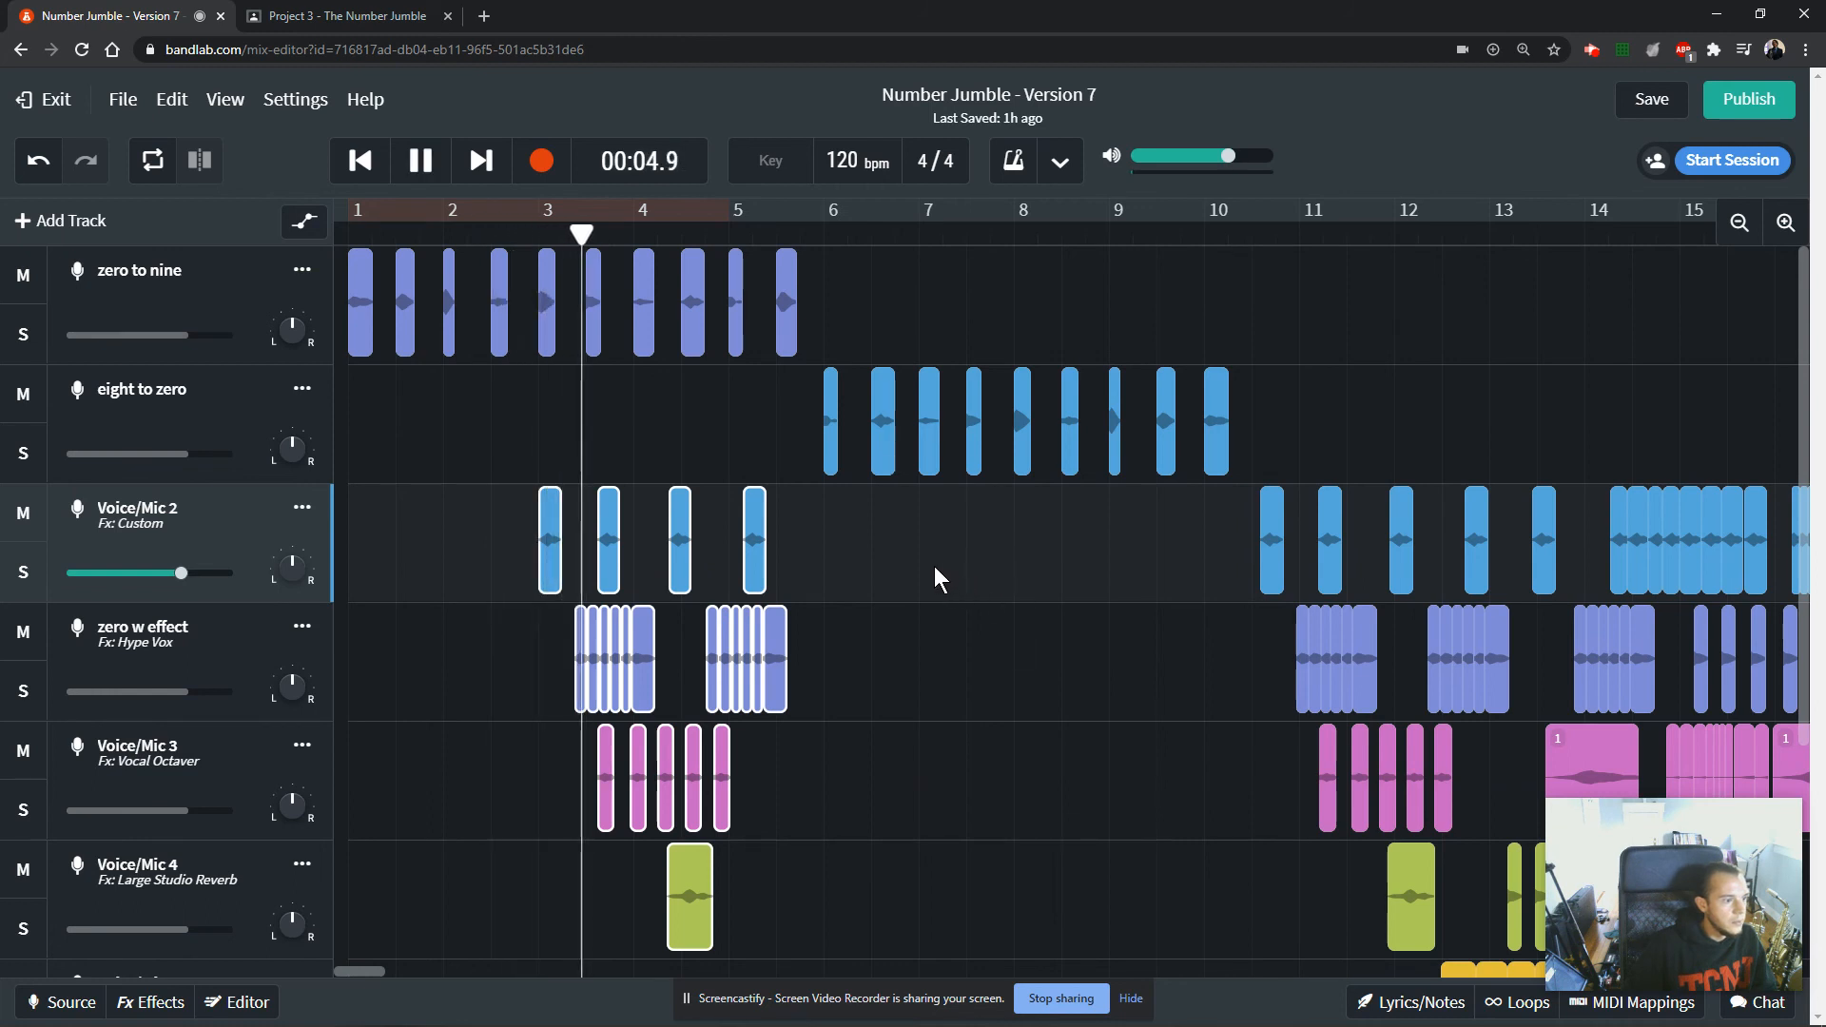
pyautogui.press('space')
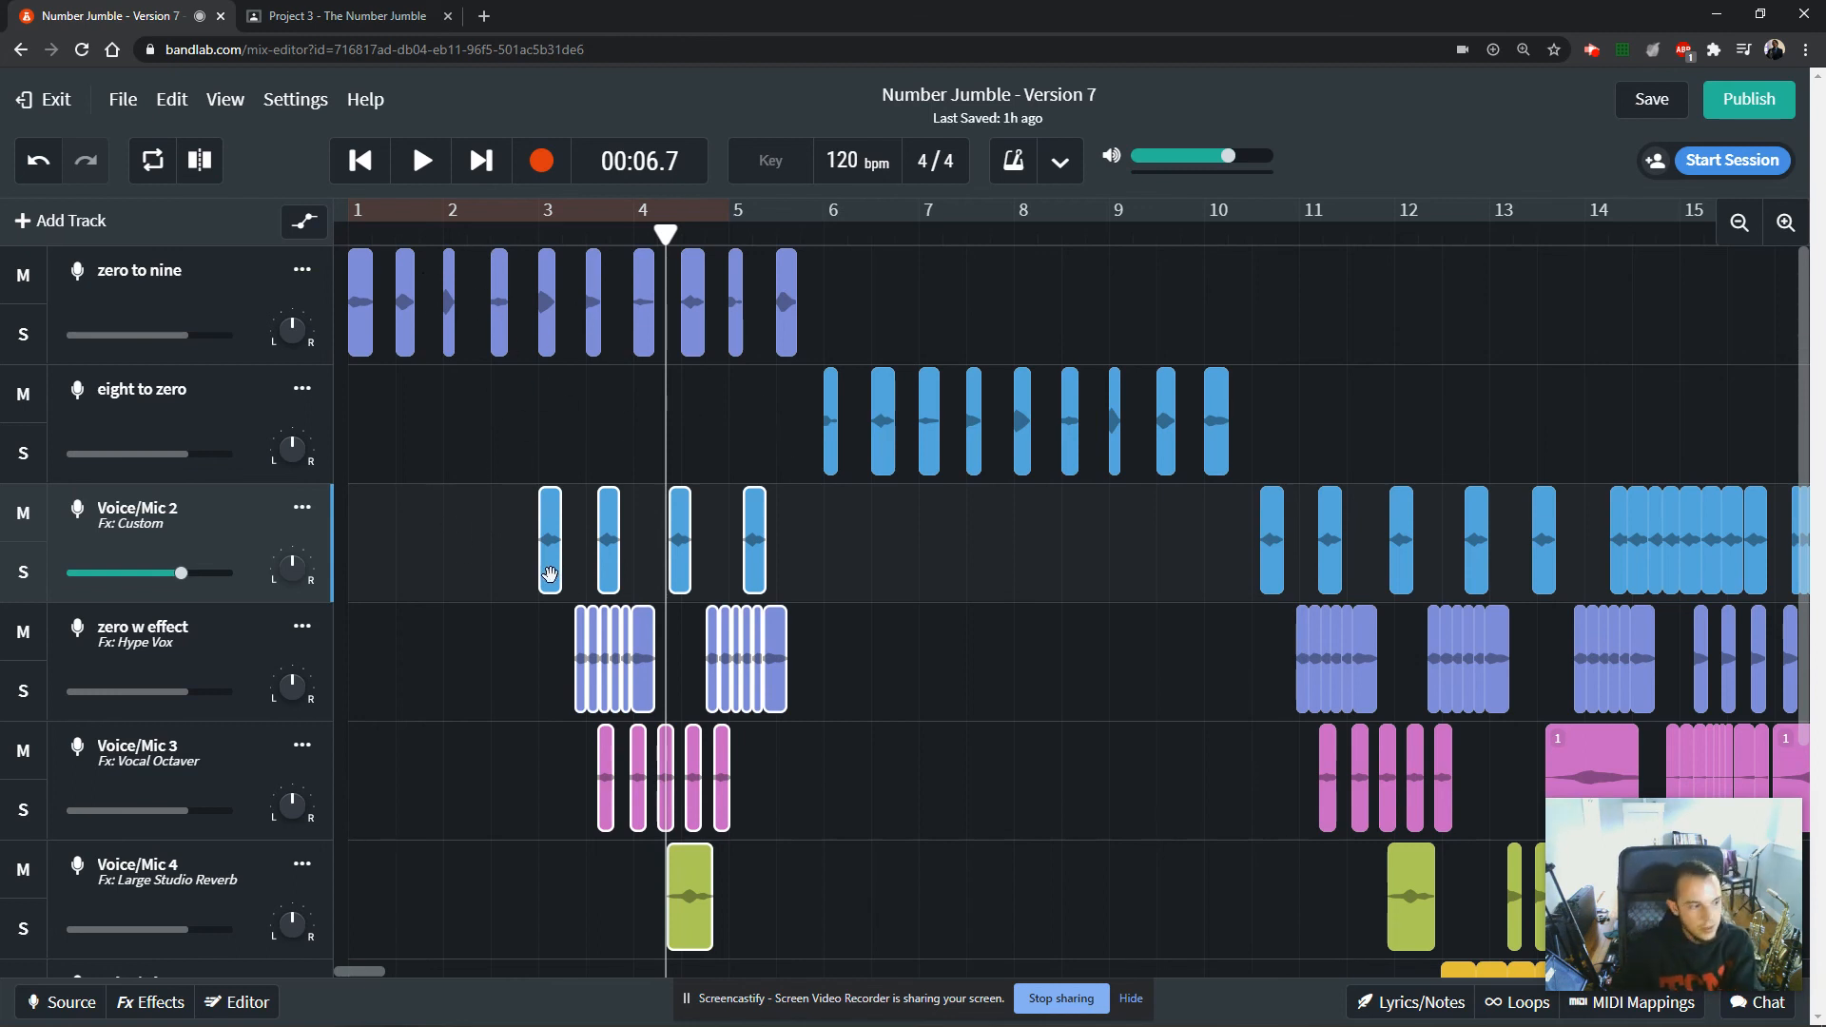
pyautogui.press('Delete')
pyautogui.moveTo(665, 242); pyautogui.dragTo(1220, 270)
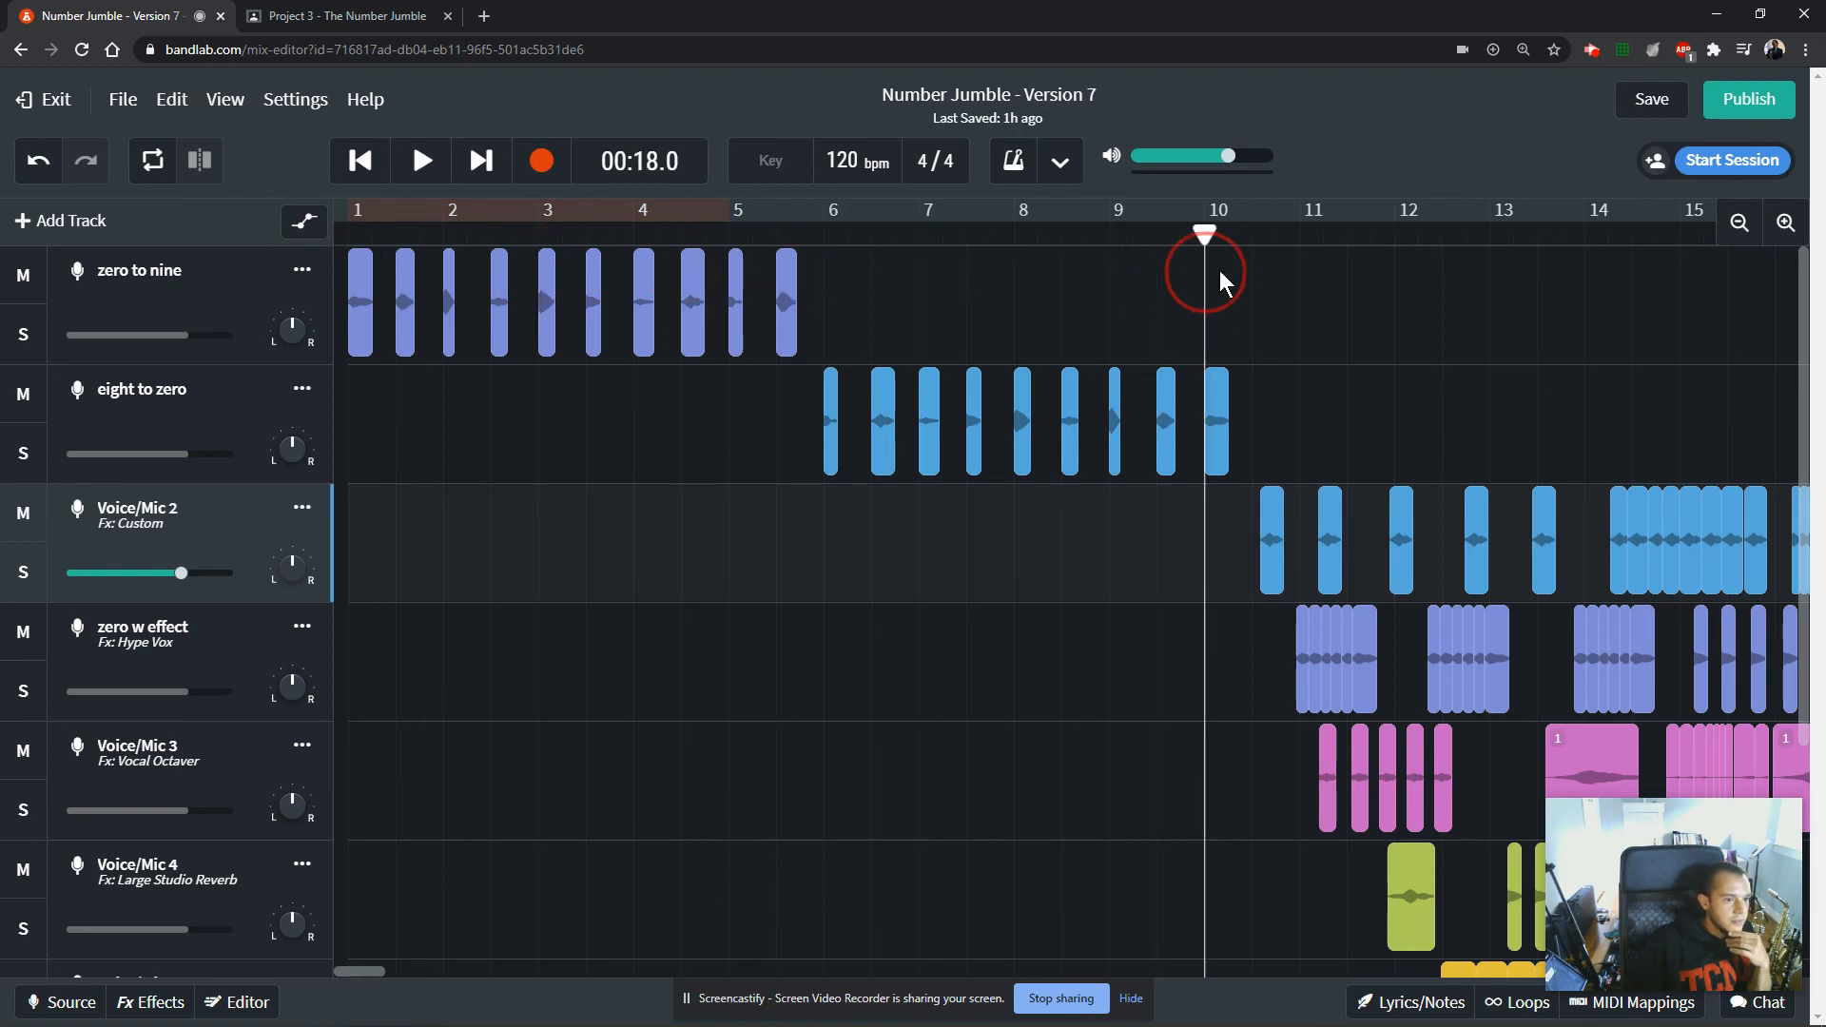
# Switch to the assignment page and review the 20-point creativity criterion for the original composition, including the note on optional sound effects.
pyautogui.click(359, 15)
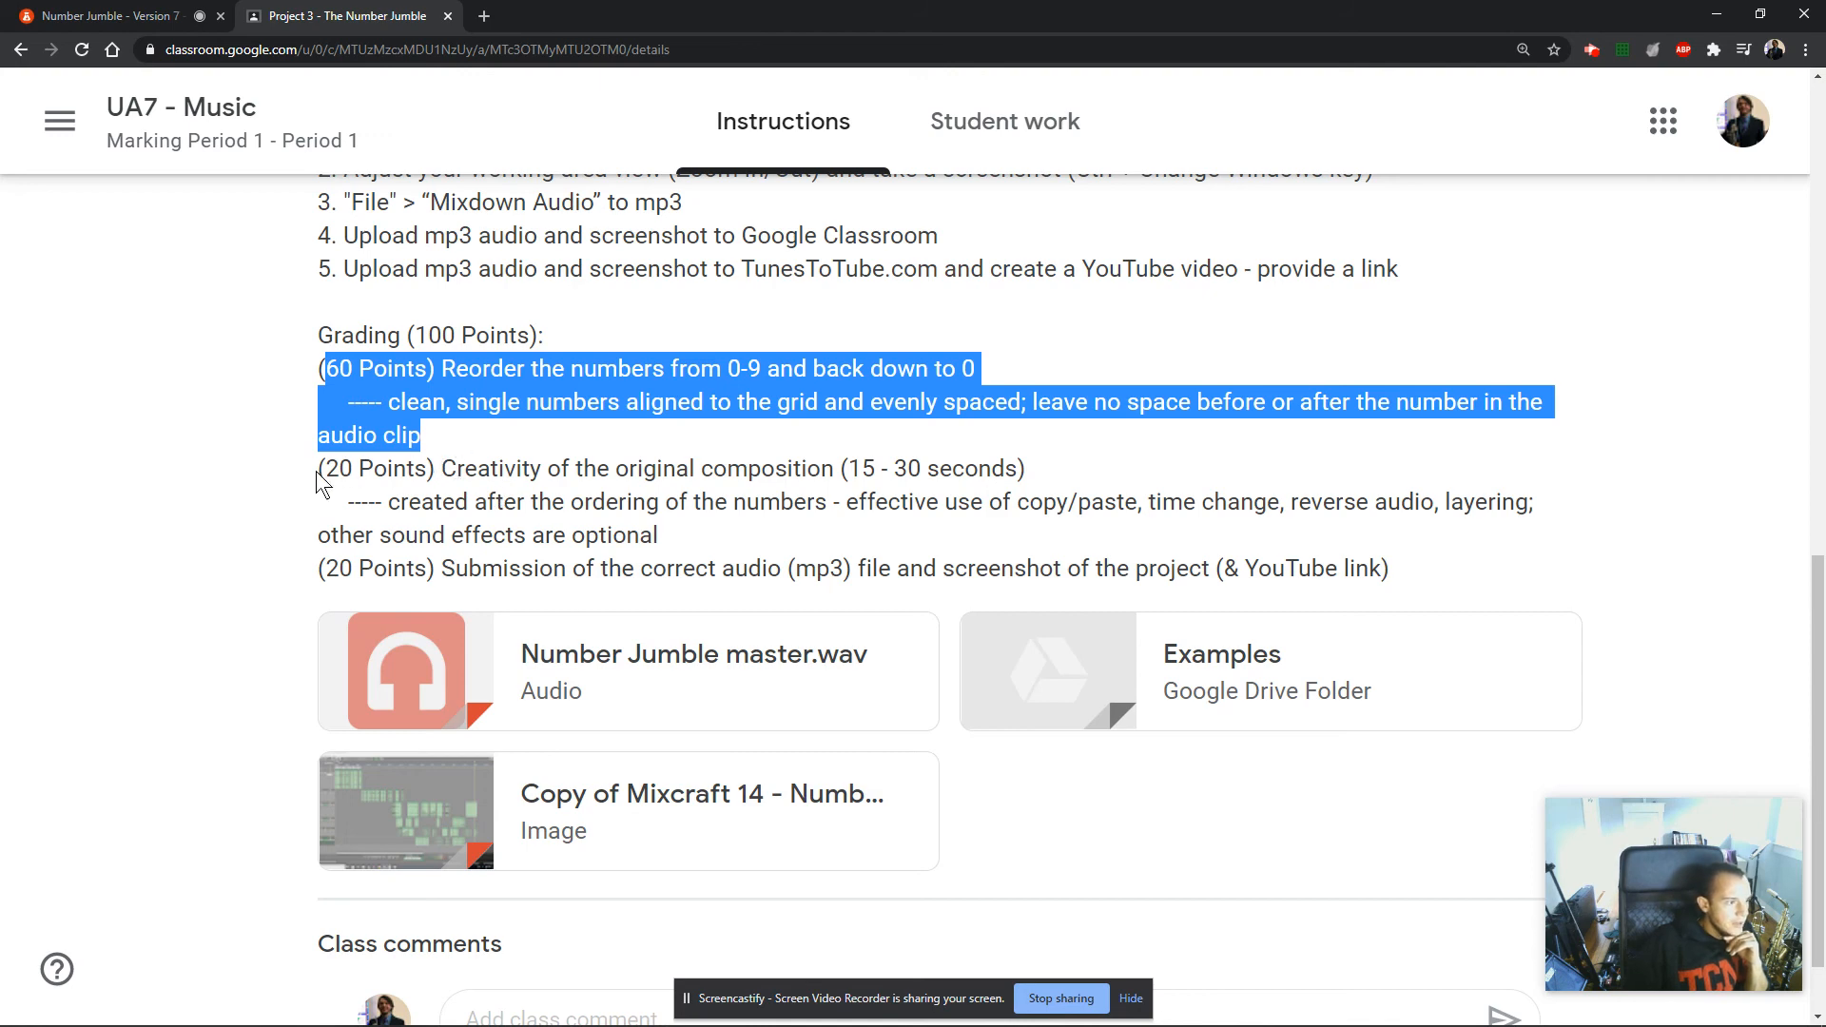
pyautogui.moveTo(318, 469); pyautogui.dragTo(1035, 527)
pyautogui.click(984, 487)
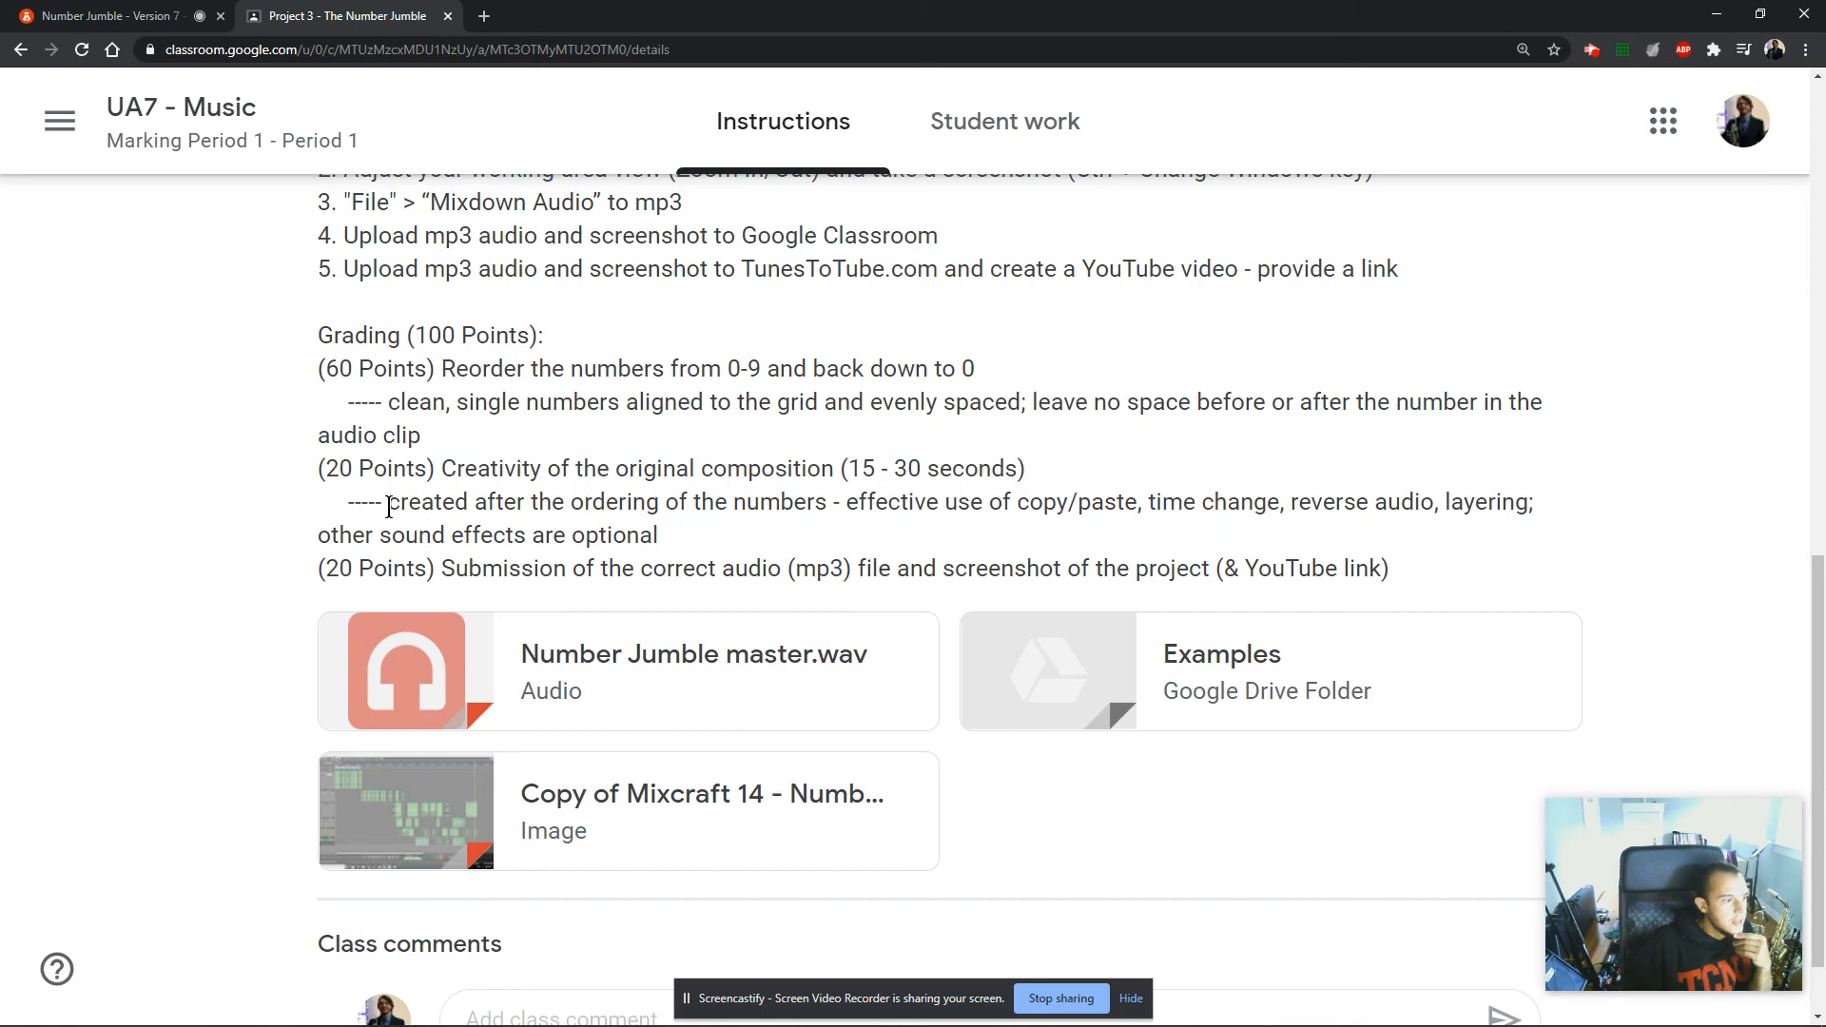
pyautogui.moveTo(389, 507); pyautogui.dragTo(1537, 503)
pyautogui.moveTo(361, 535); pyautogui.dragTo(691, 529)
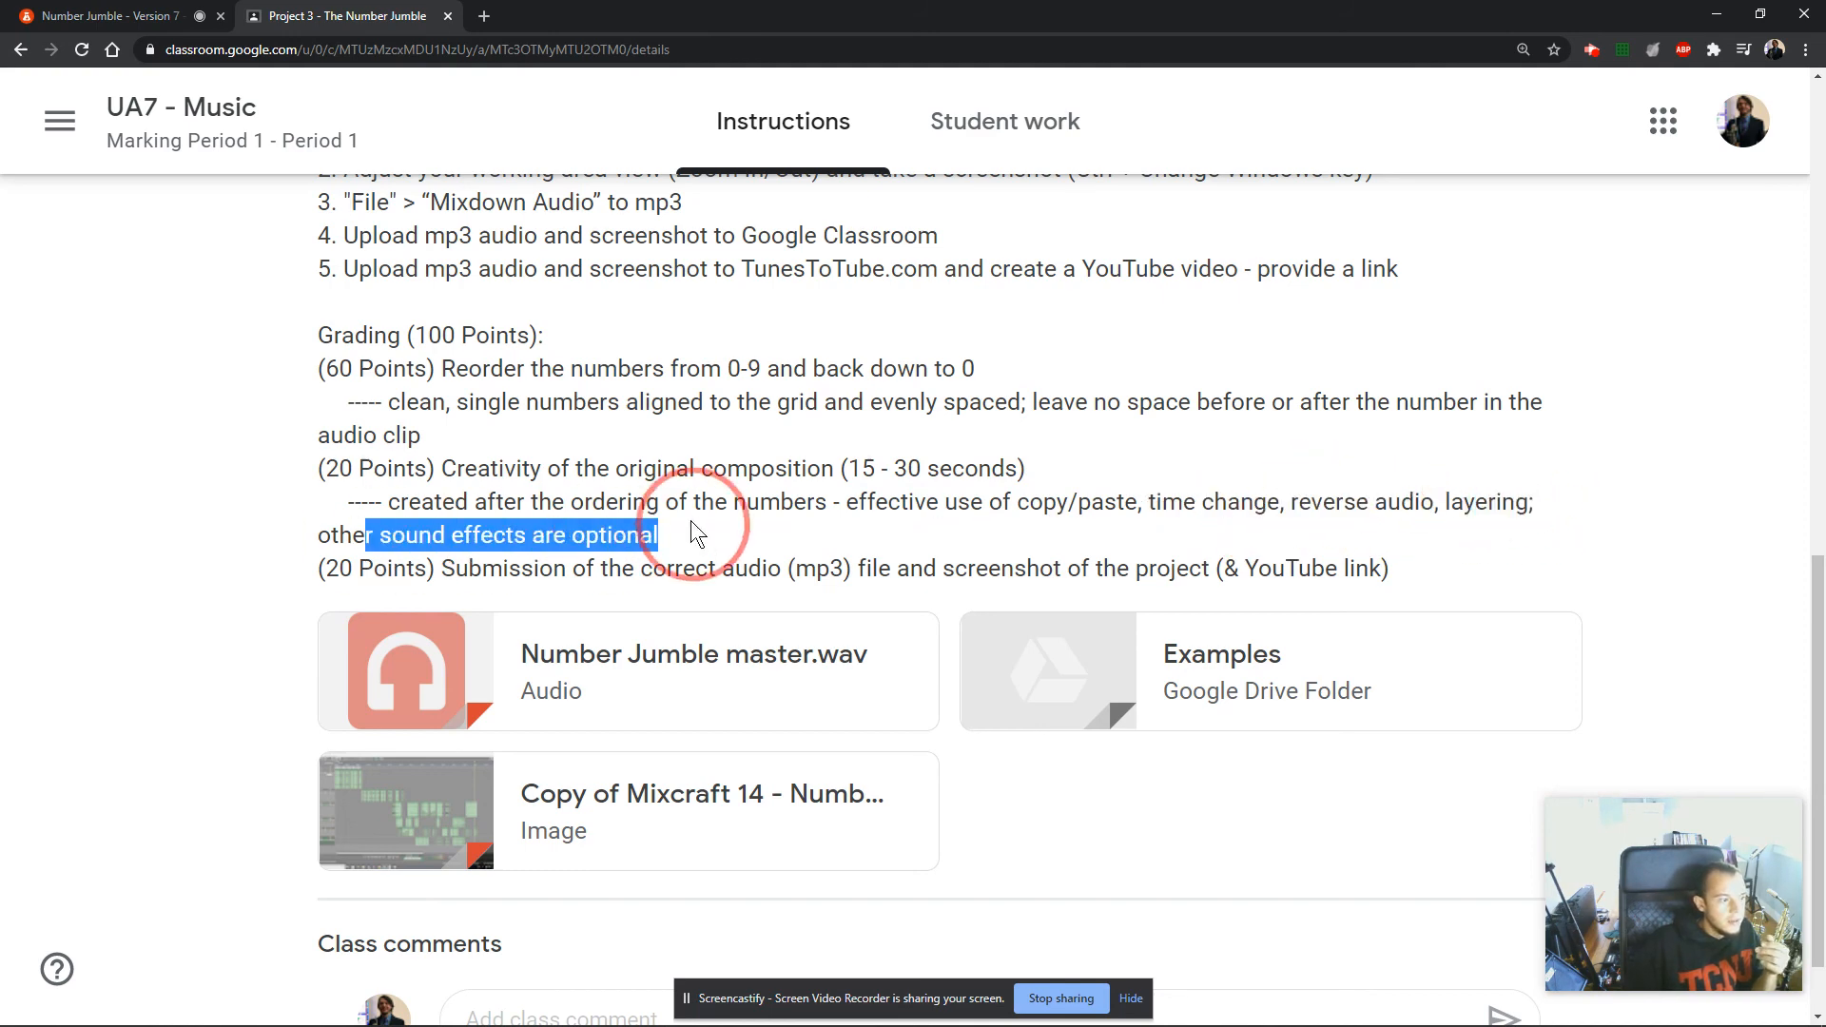
# Review the 20-point criterion for submitting the mp3 file, project screenshot and YouTube link.
pyautogui.click(688, 600)
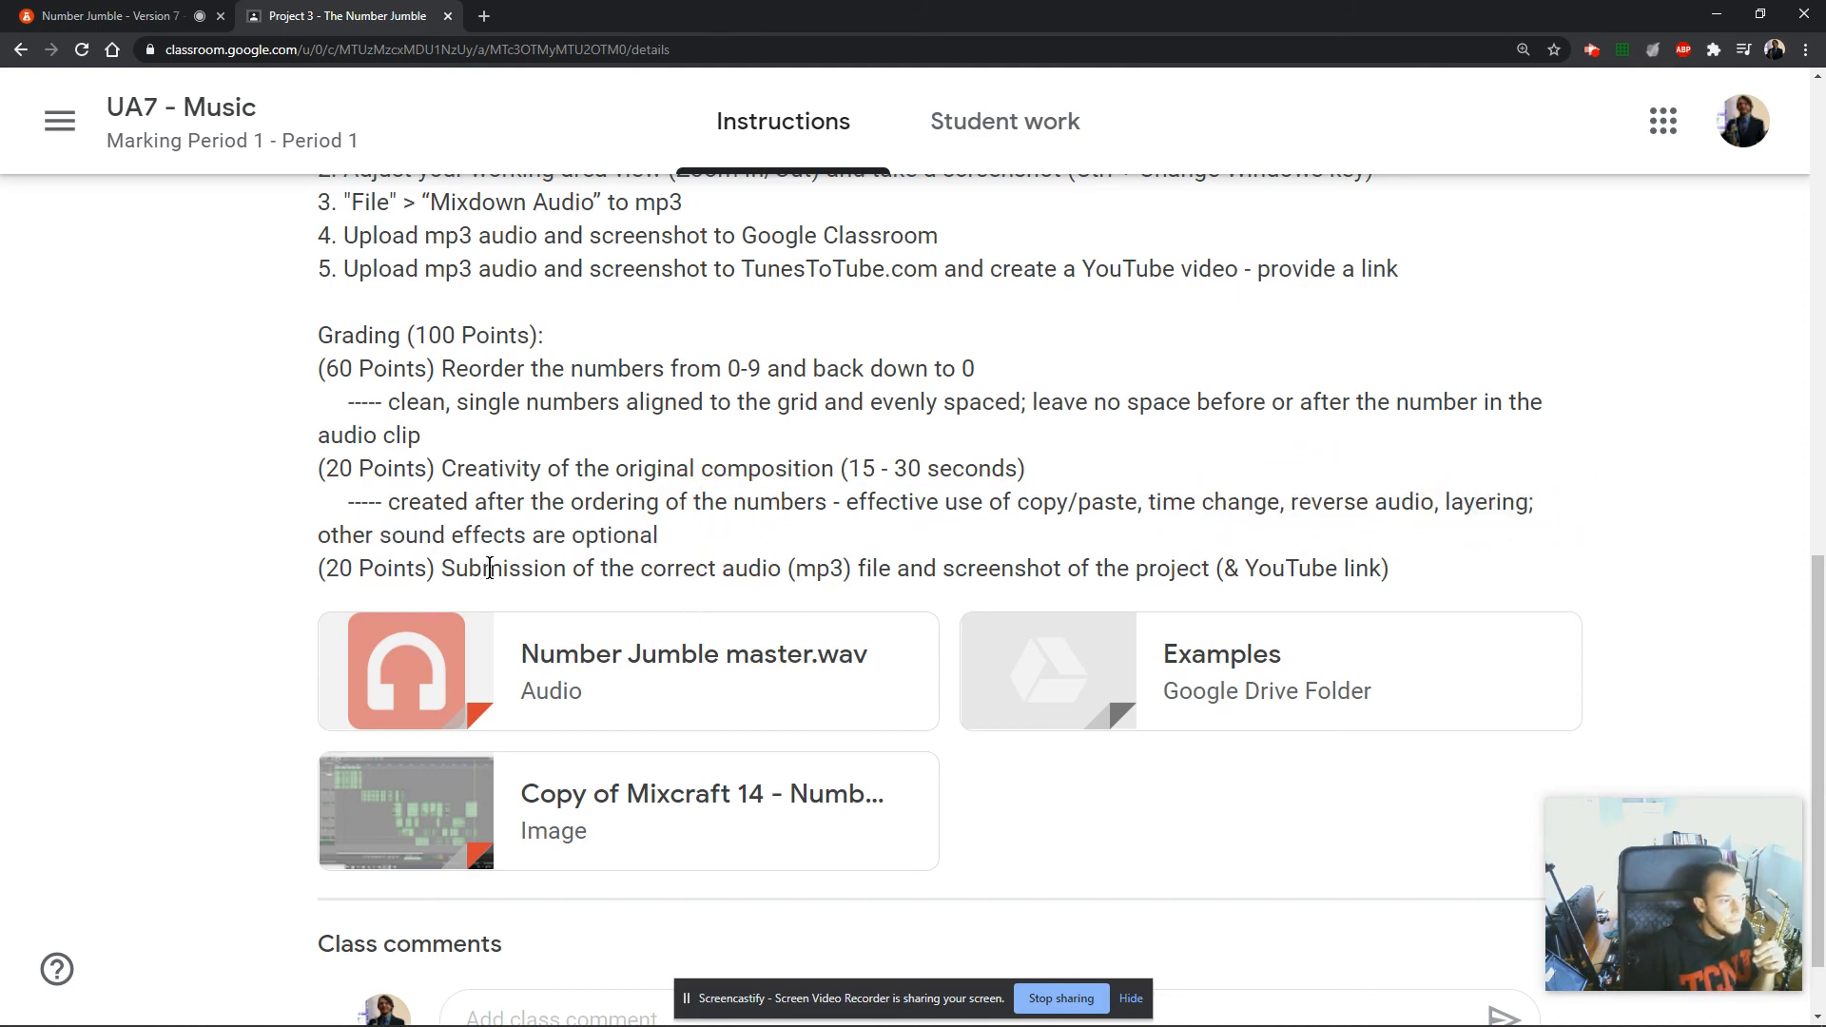
pyautogui.moveTo(442, 569); pyautogui.dragTo(1398, 567)
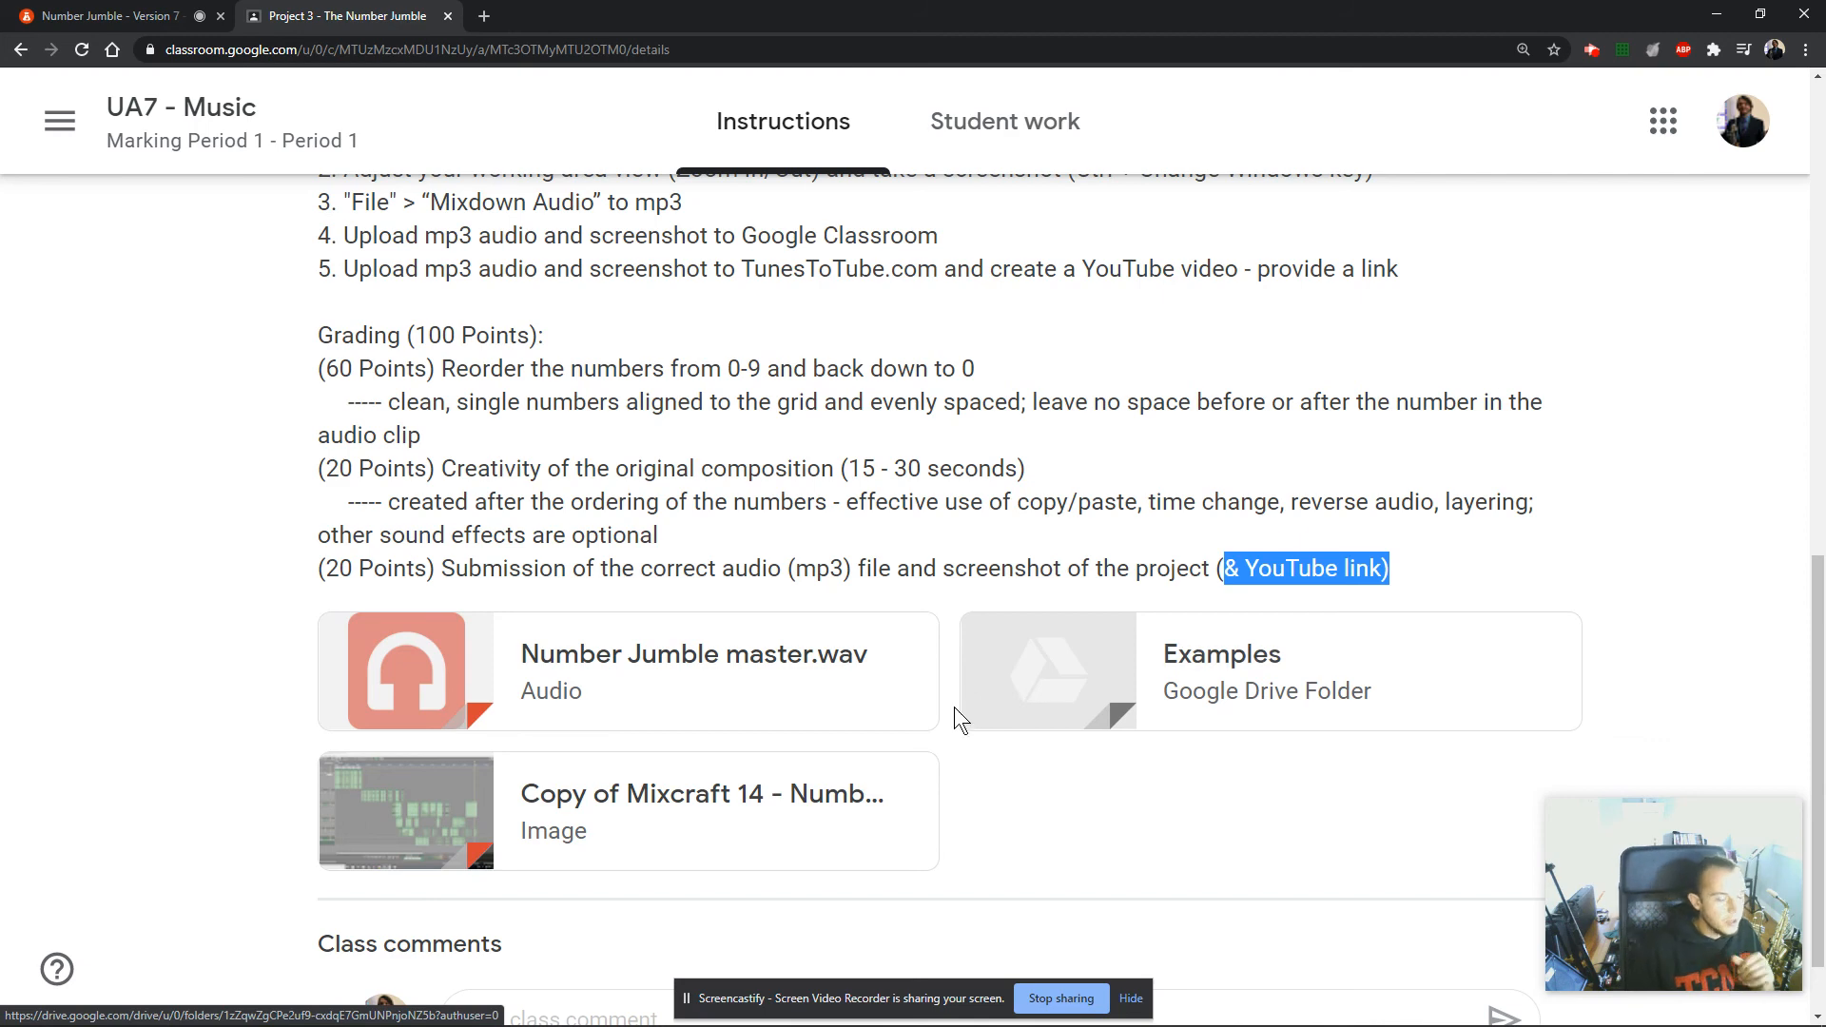
pyautogui.click(894, 570)
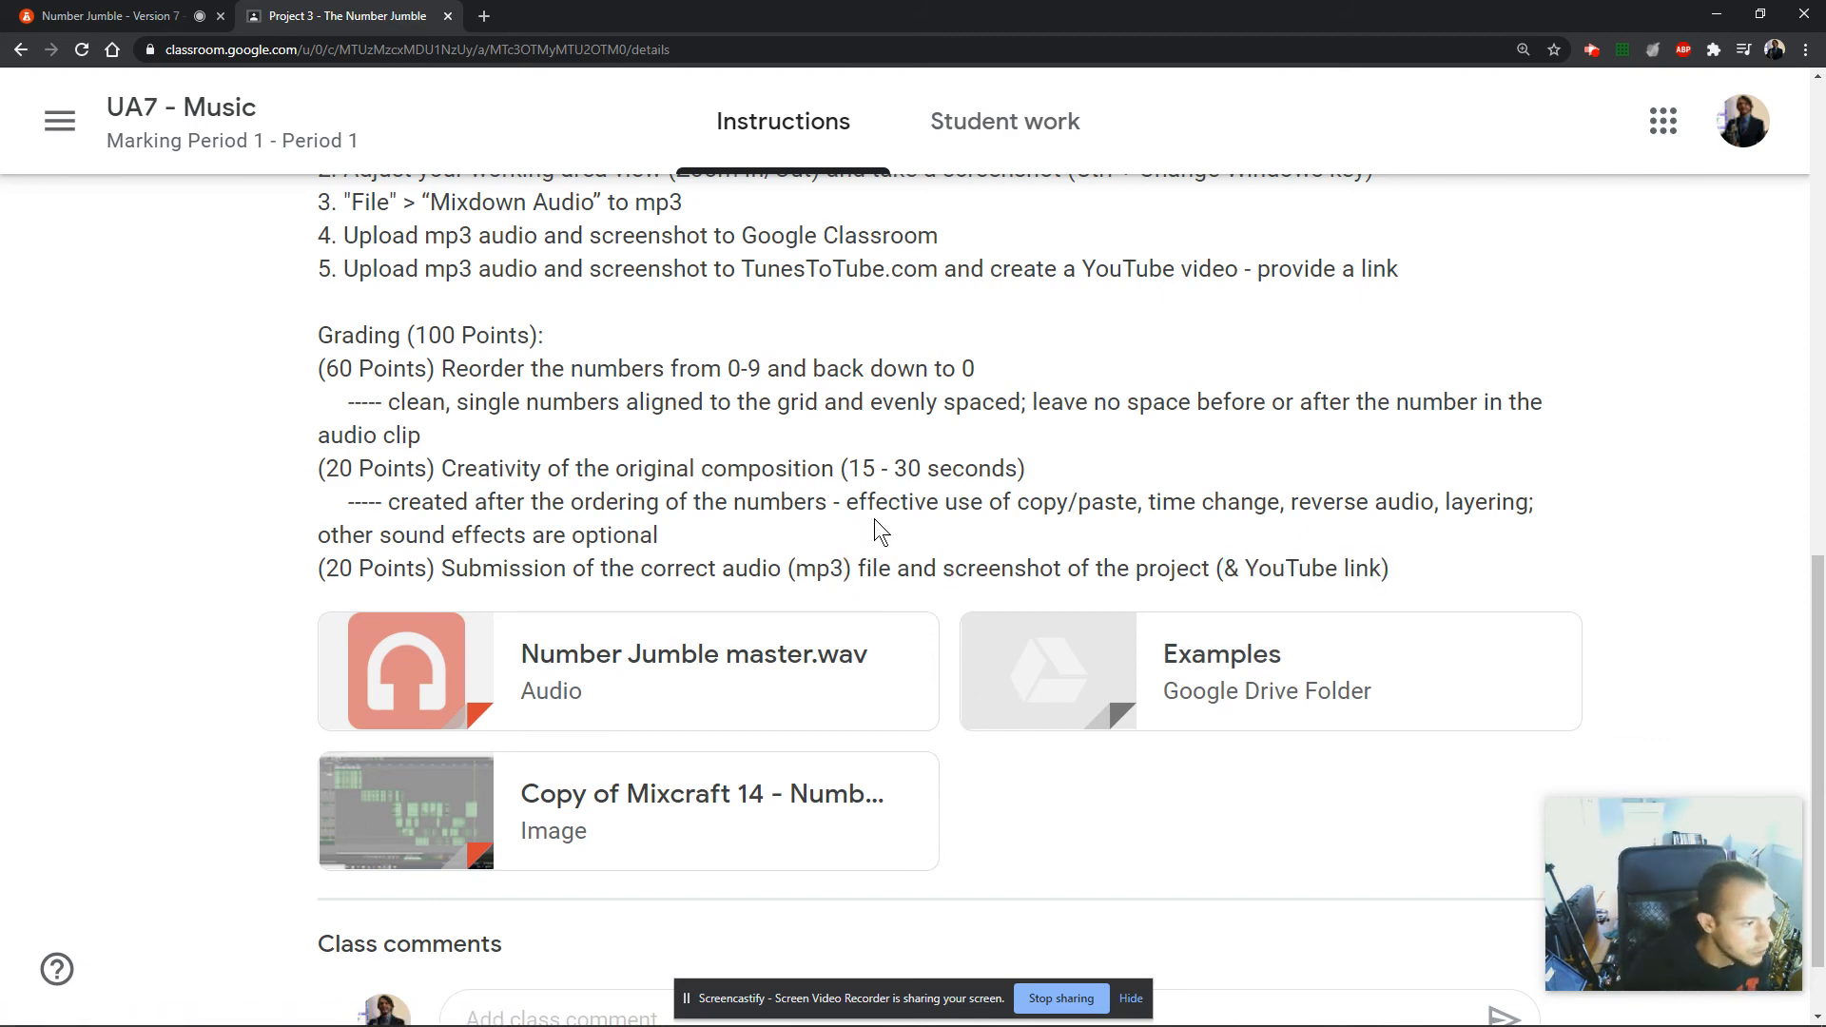
# Return to the mix editor and check the composition's span by placing the playhead at its start, 00:19.0, and at its end, 00:32.0.
pyautogui.click(175, 14)
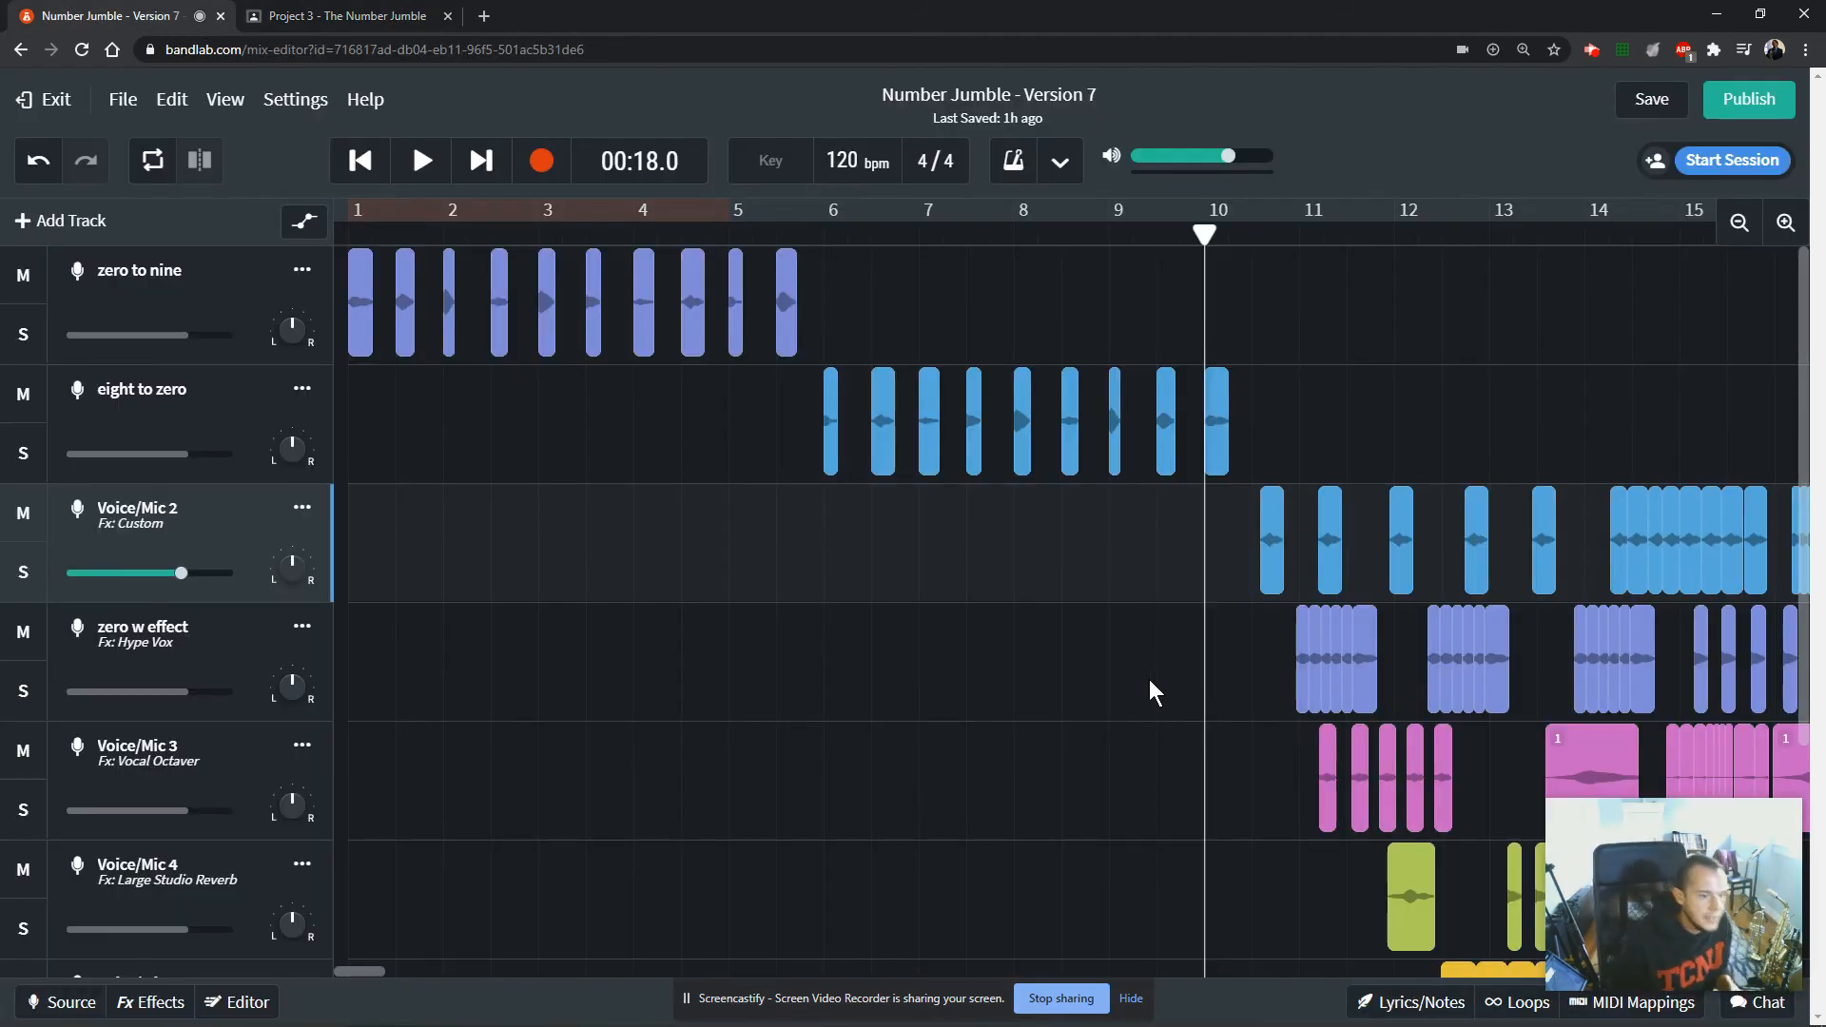
pyautogui.scroll(-3, 1151, 695)
pyautogui.scroll(1, 1089, 751)
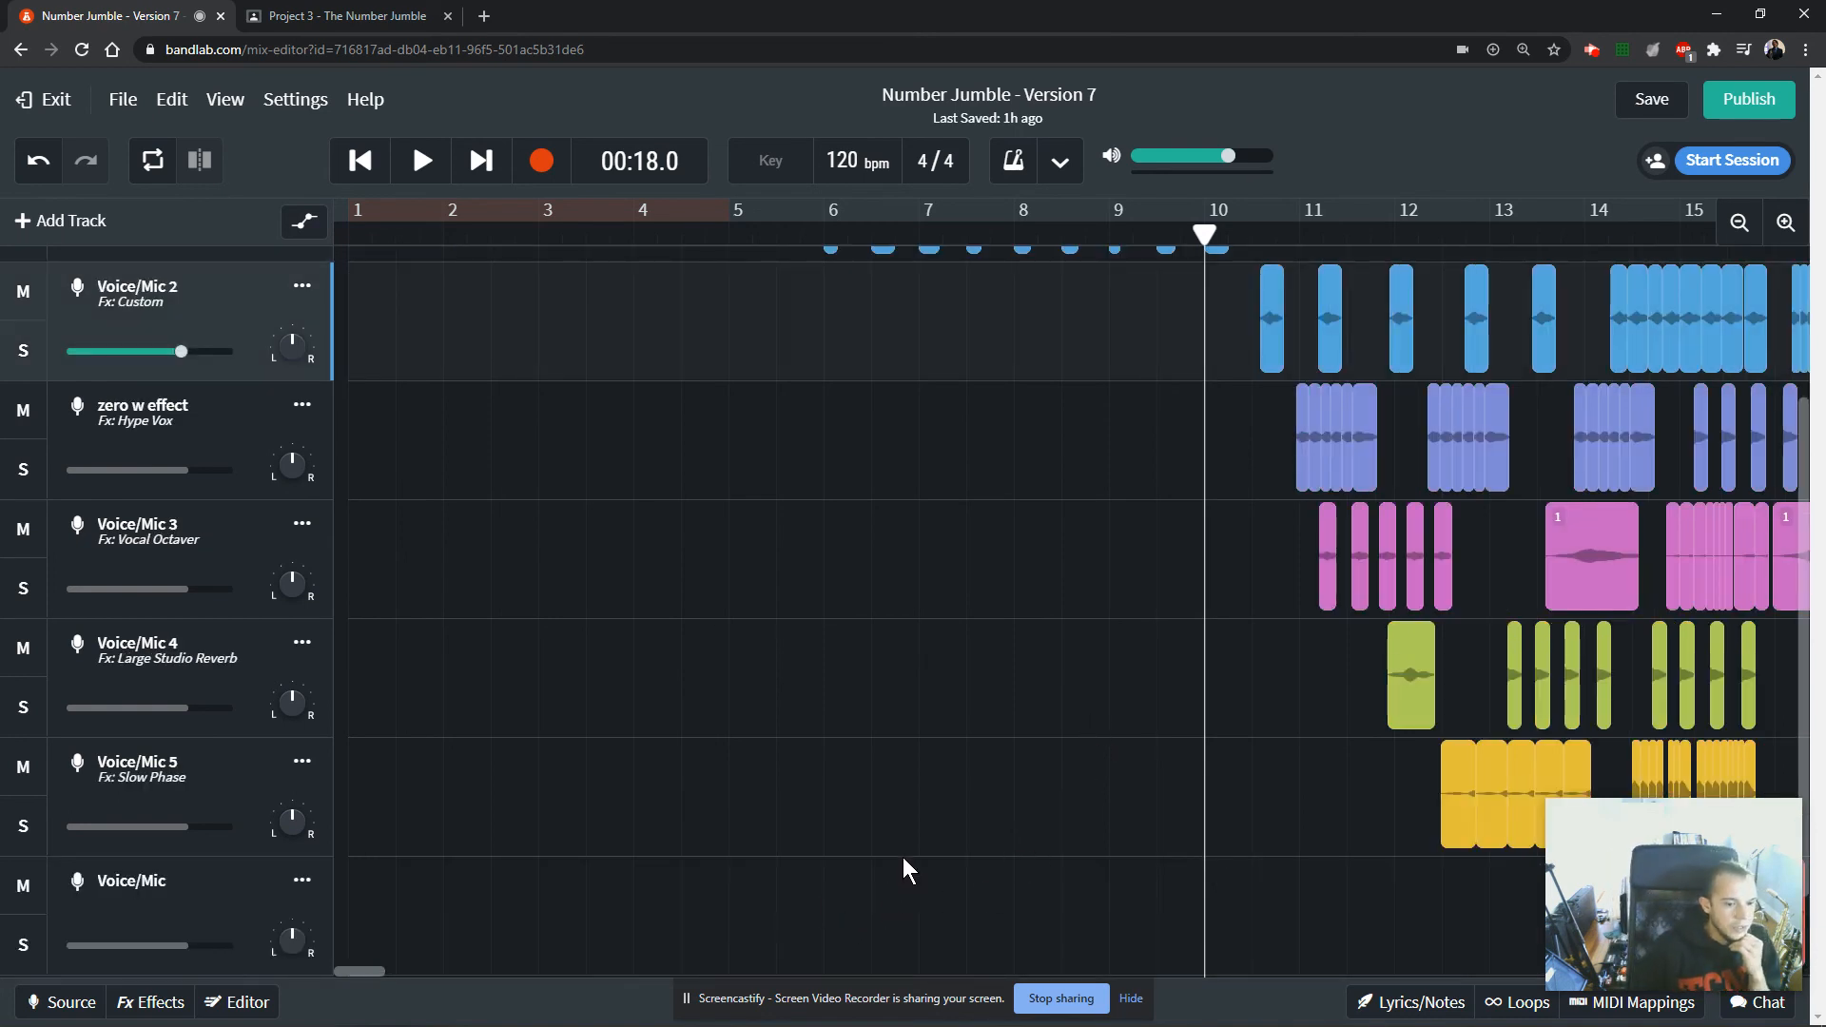
pyautogui.scroll(2, 1100, 776)
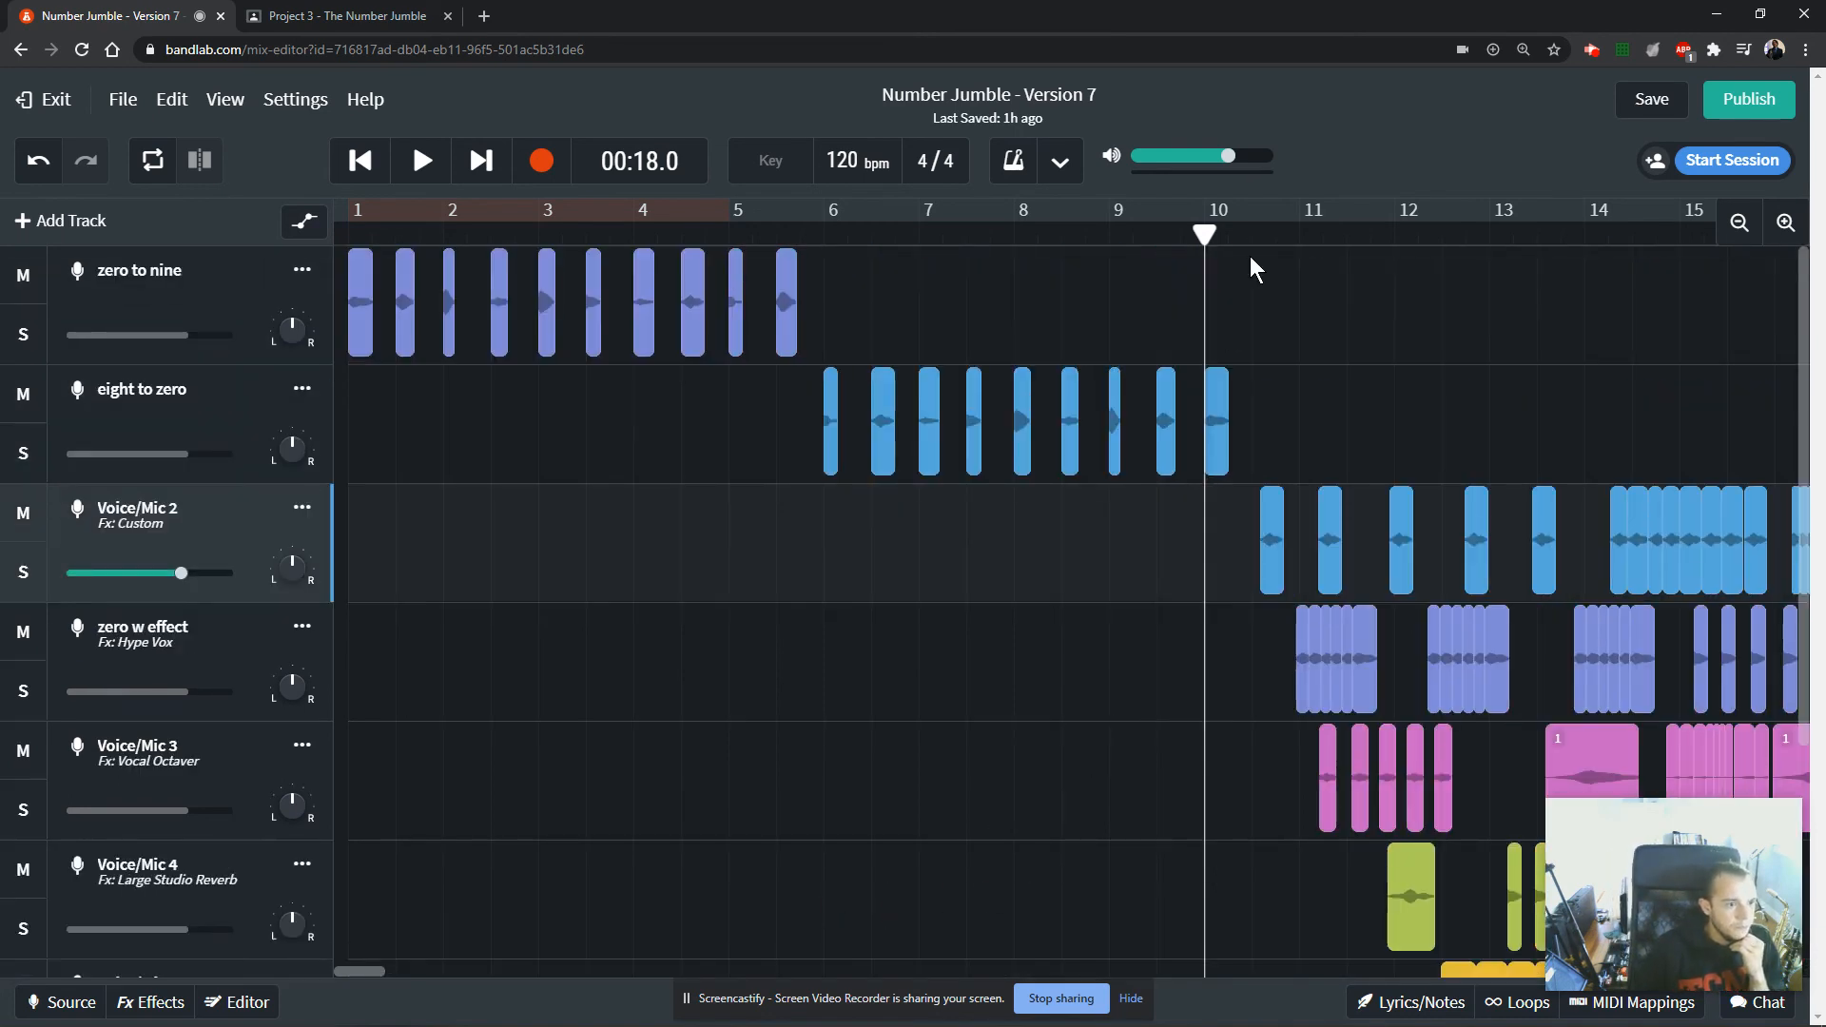
pyautogui.moveTo(1240, 239); pyautogui.dragTo(1252, 236)
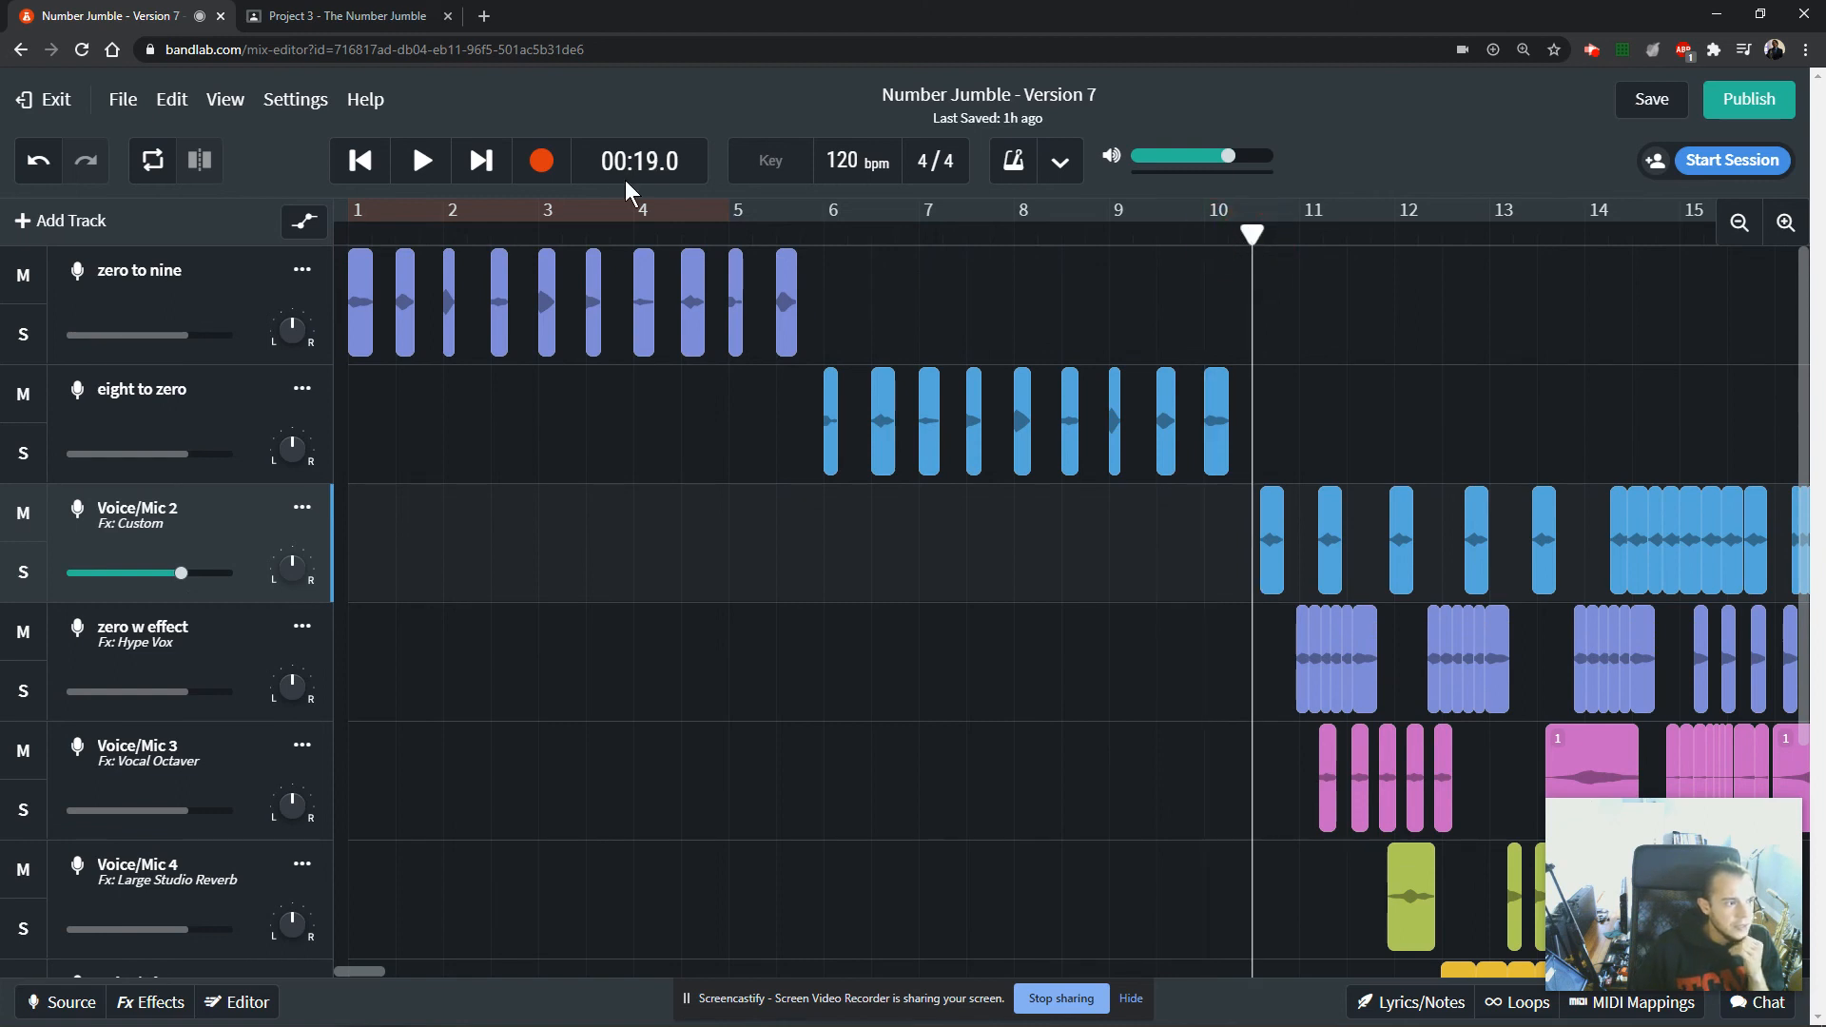
pyautogui.click(392, 972)
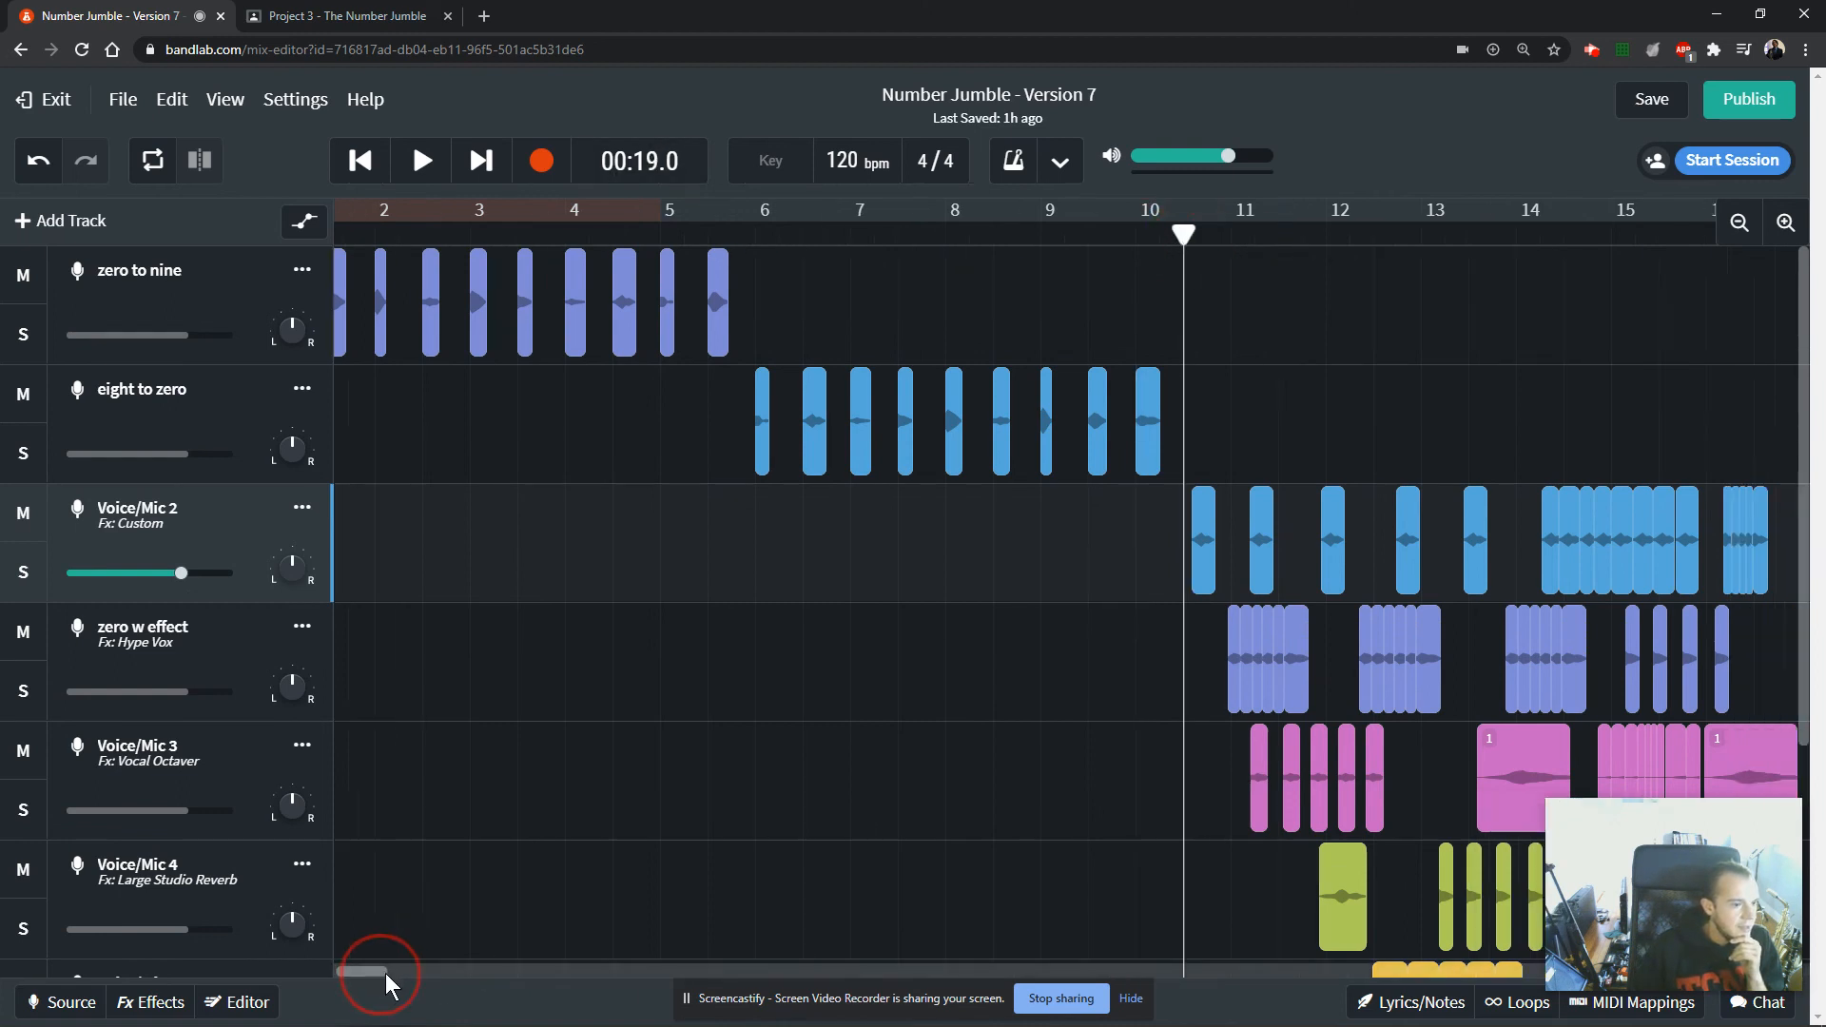
pyautogui.moveTo(804, 234); pyautogui.dragTo(1426, 263)
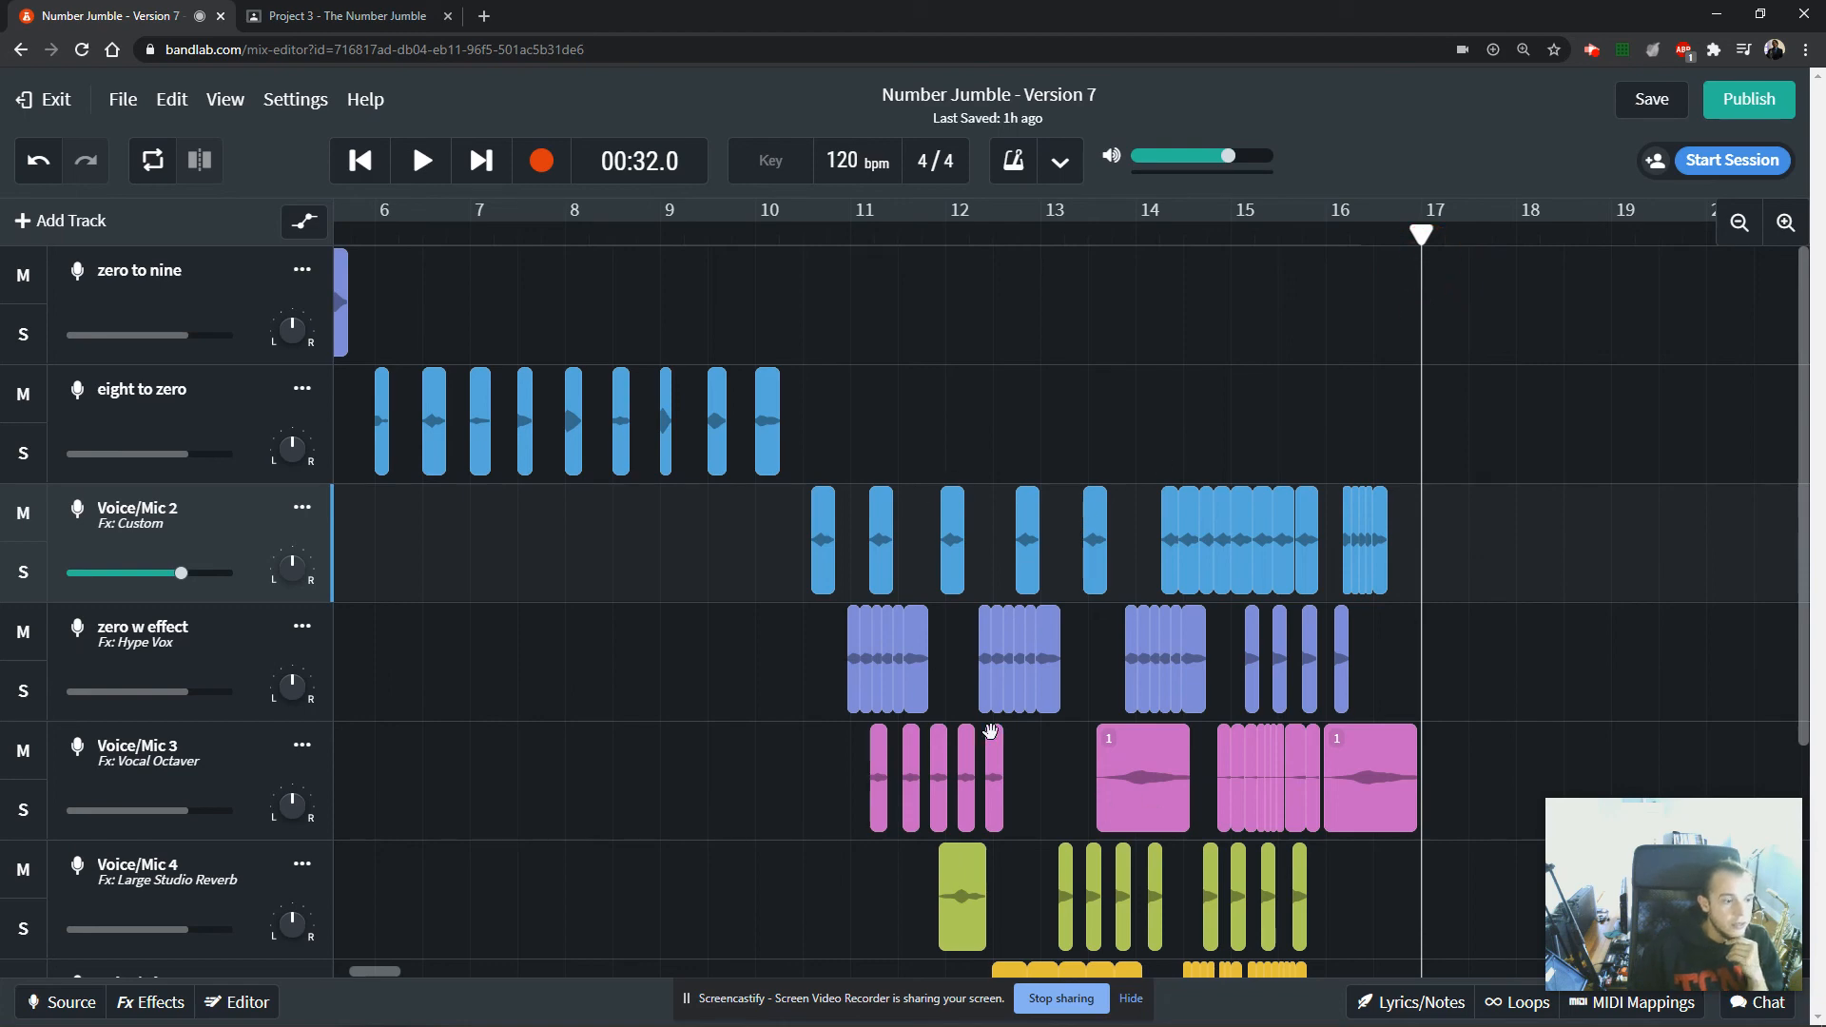
# Examine how the clips are layered across the effect tracks, from Voice/Mic 2 down to the last Voice/Mic track.
pyautogui.scroll(-4, 1116, 663)
pyautogui.scroll(4, 1117, 666)
pyautogui.scroll(-4, 1117, 666)
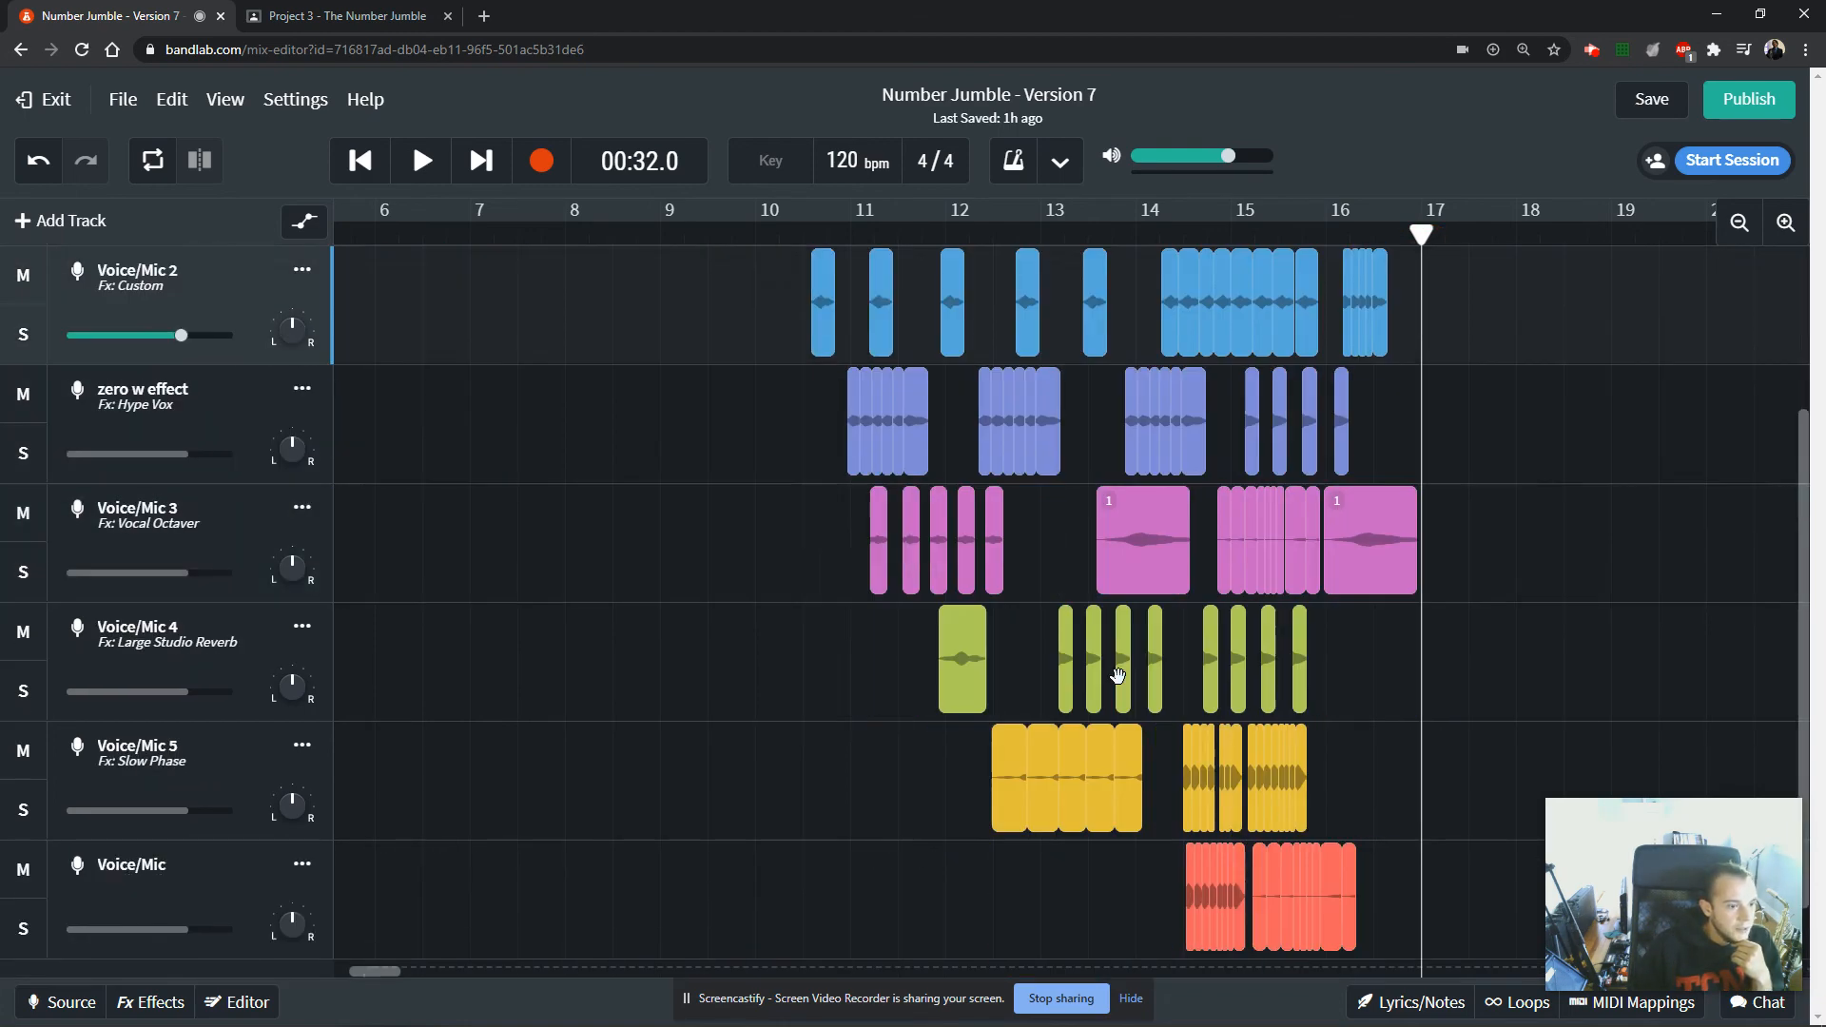
pyautogui.scroll(4, 1118, 677)
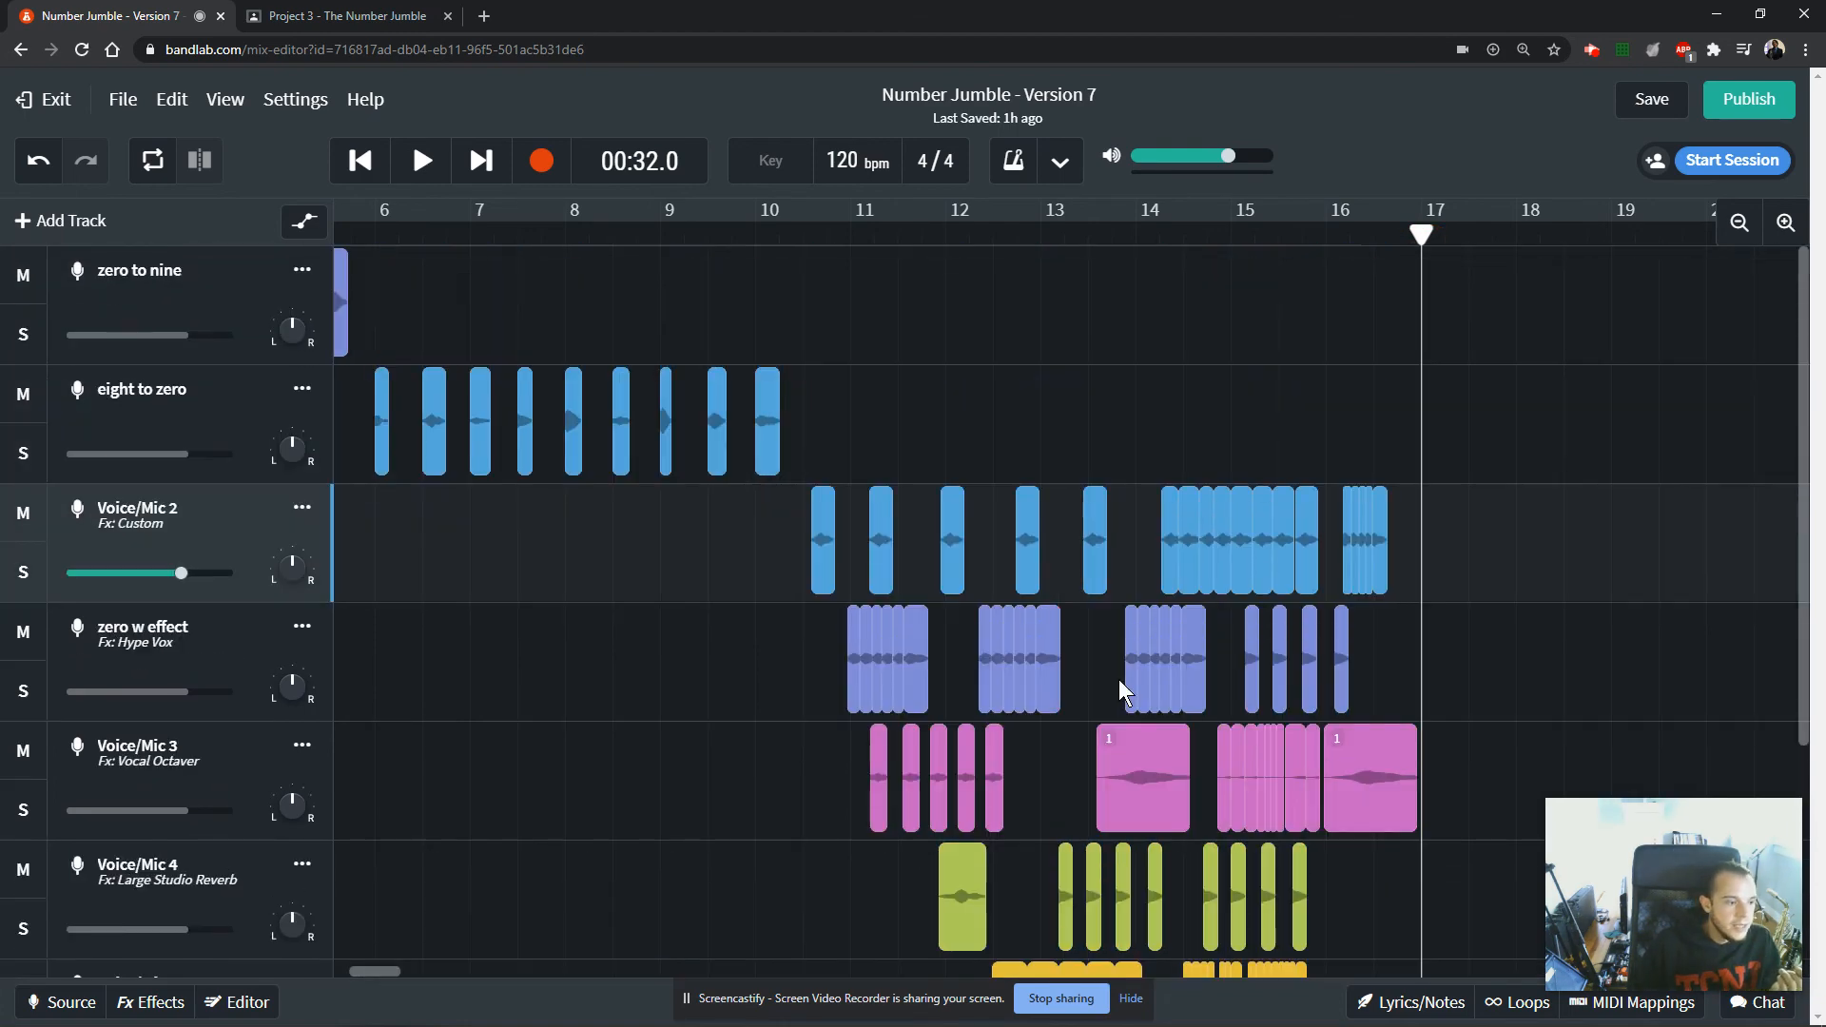
pyautogui.scroll(-3, 1119, 679)
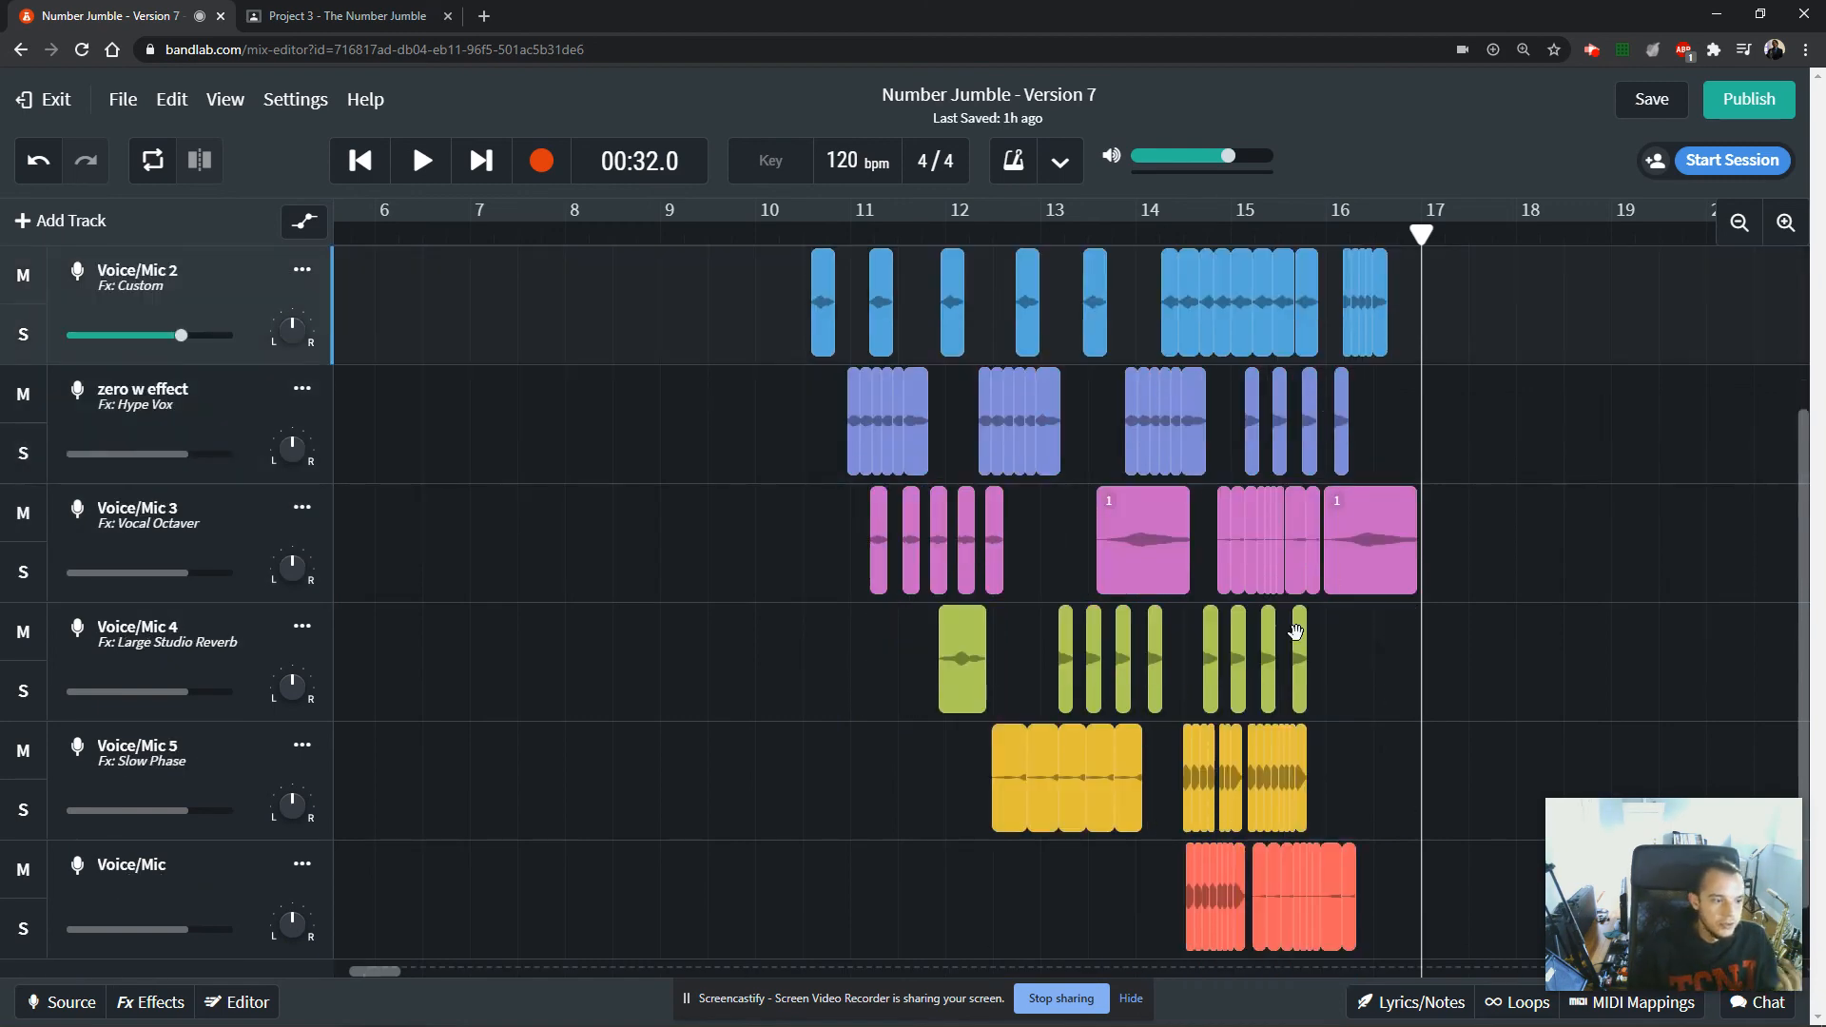
pyautogui.scroll(1, 1308, 644)
pyautogui.scroll(1, 1308, 650)
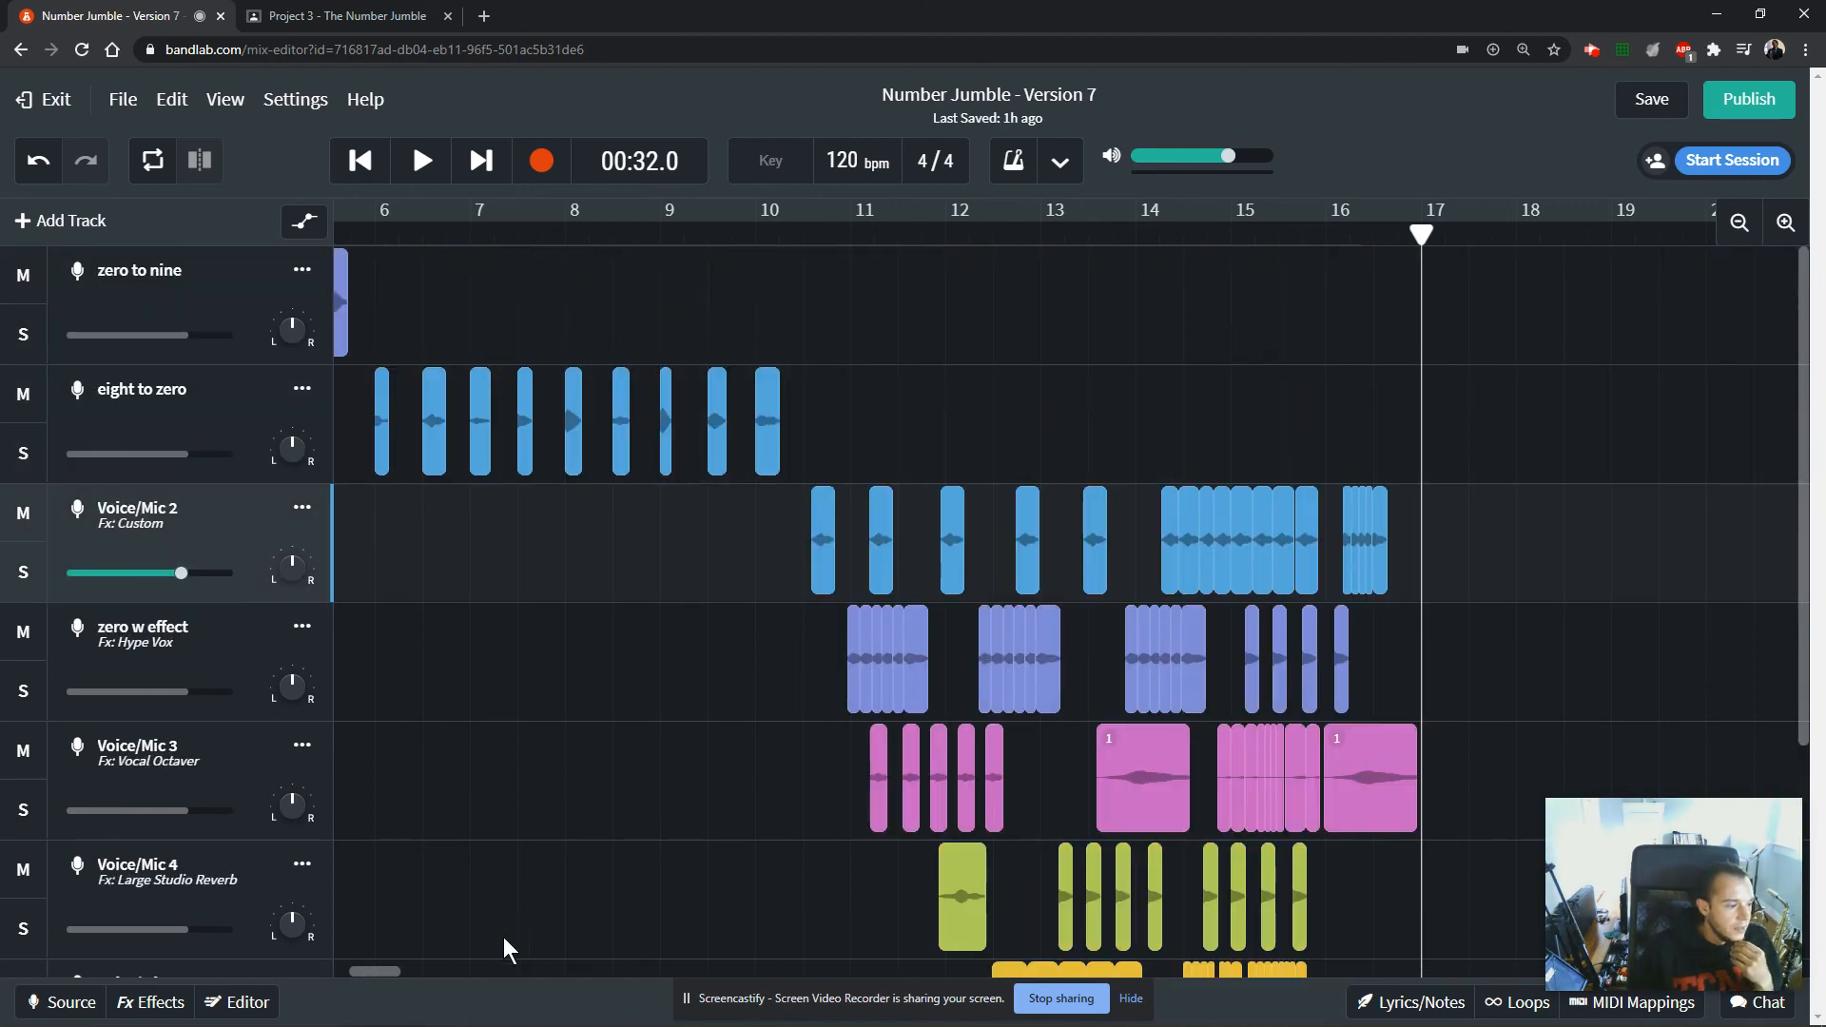
pyautogui.moveTo(388, 972); pyautogui.dragTo(333, 972)
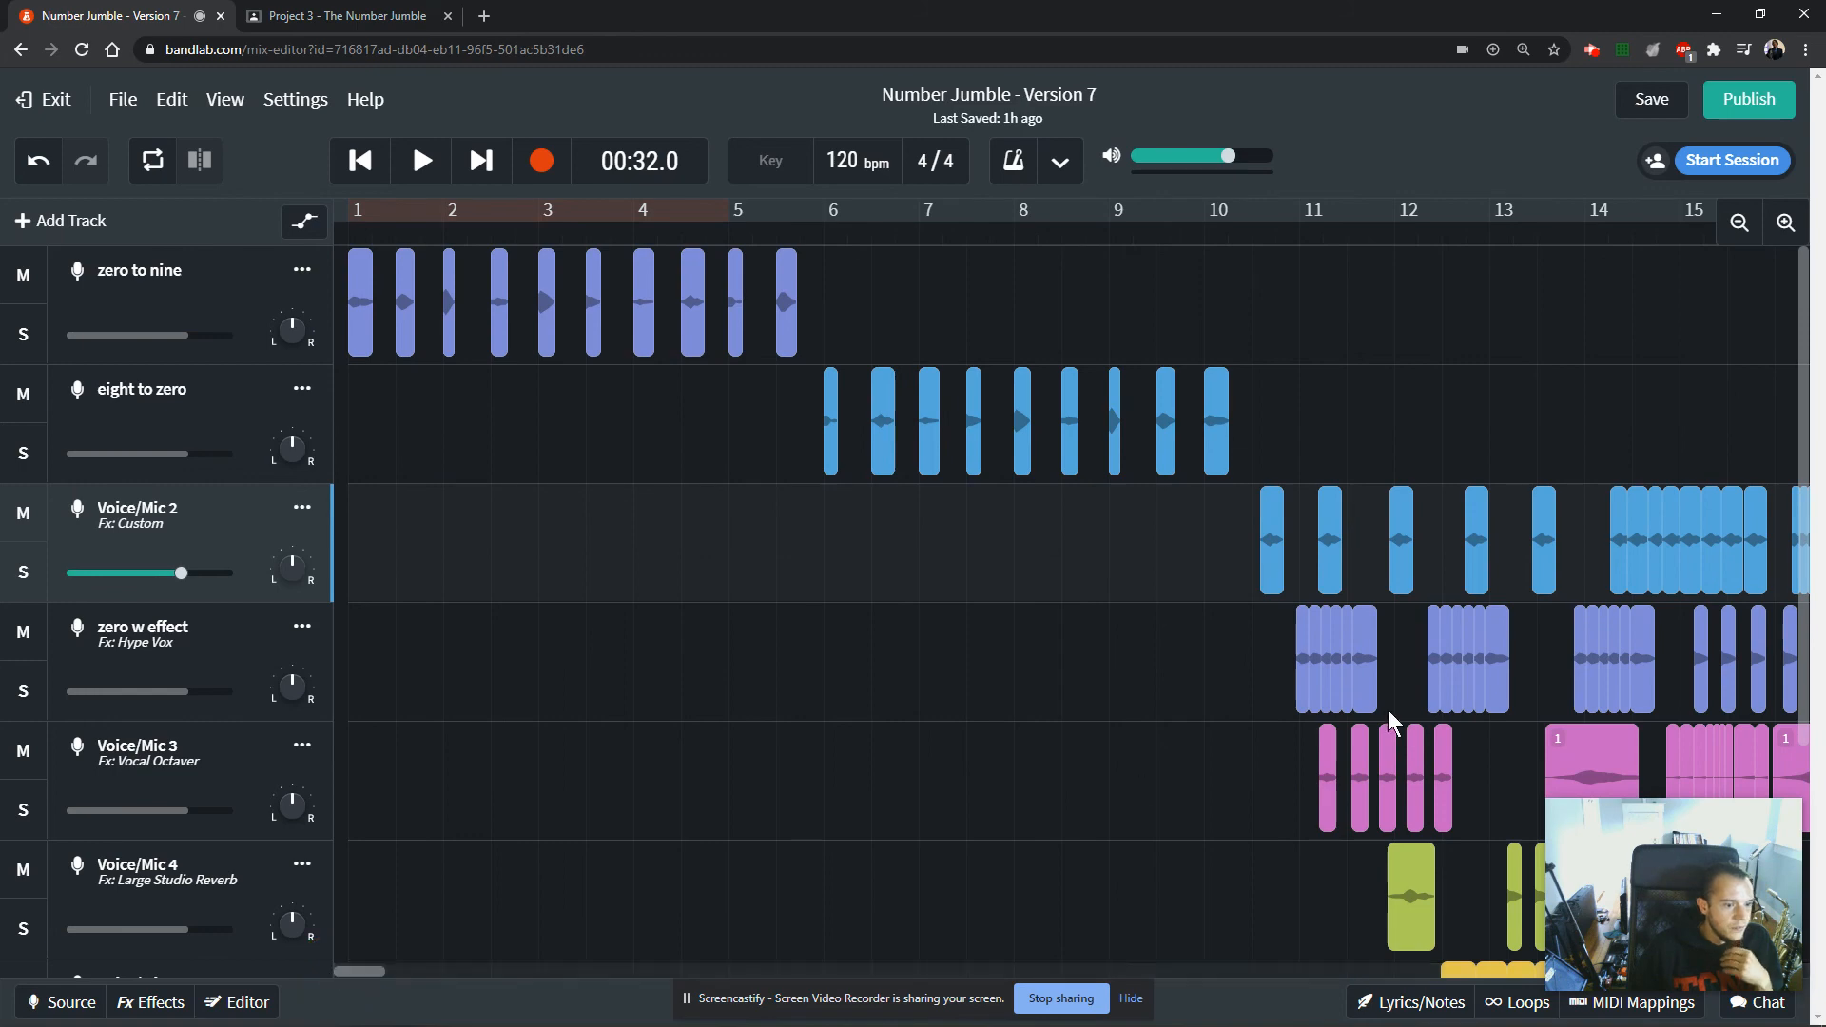
pyautogui.scroll(-1, 1332, 571)
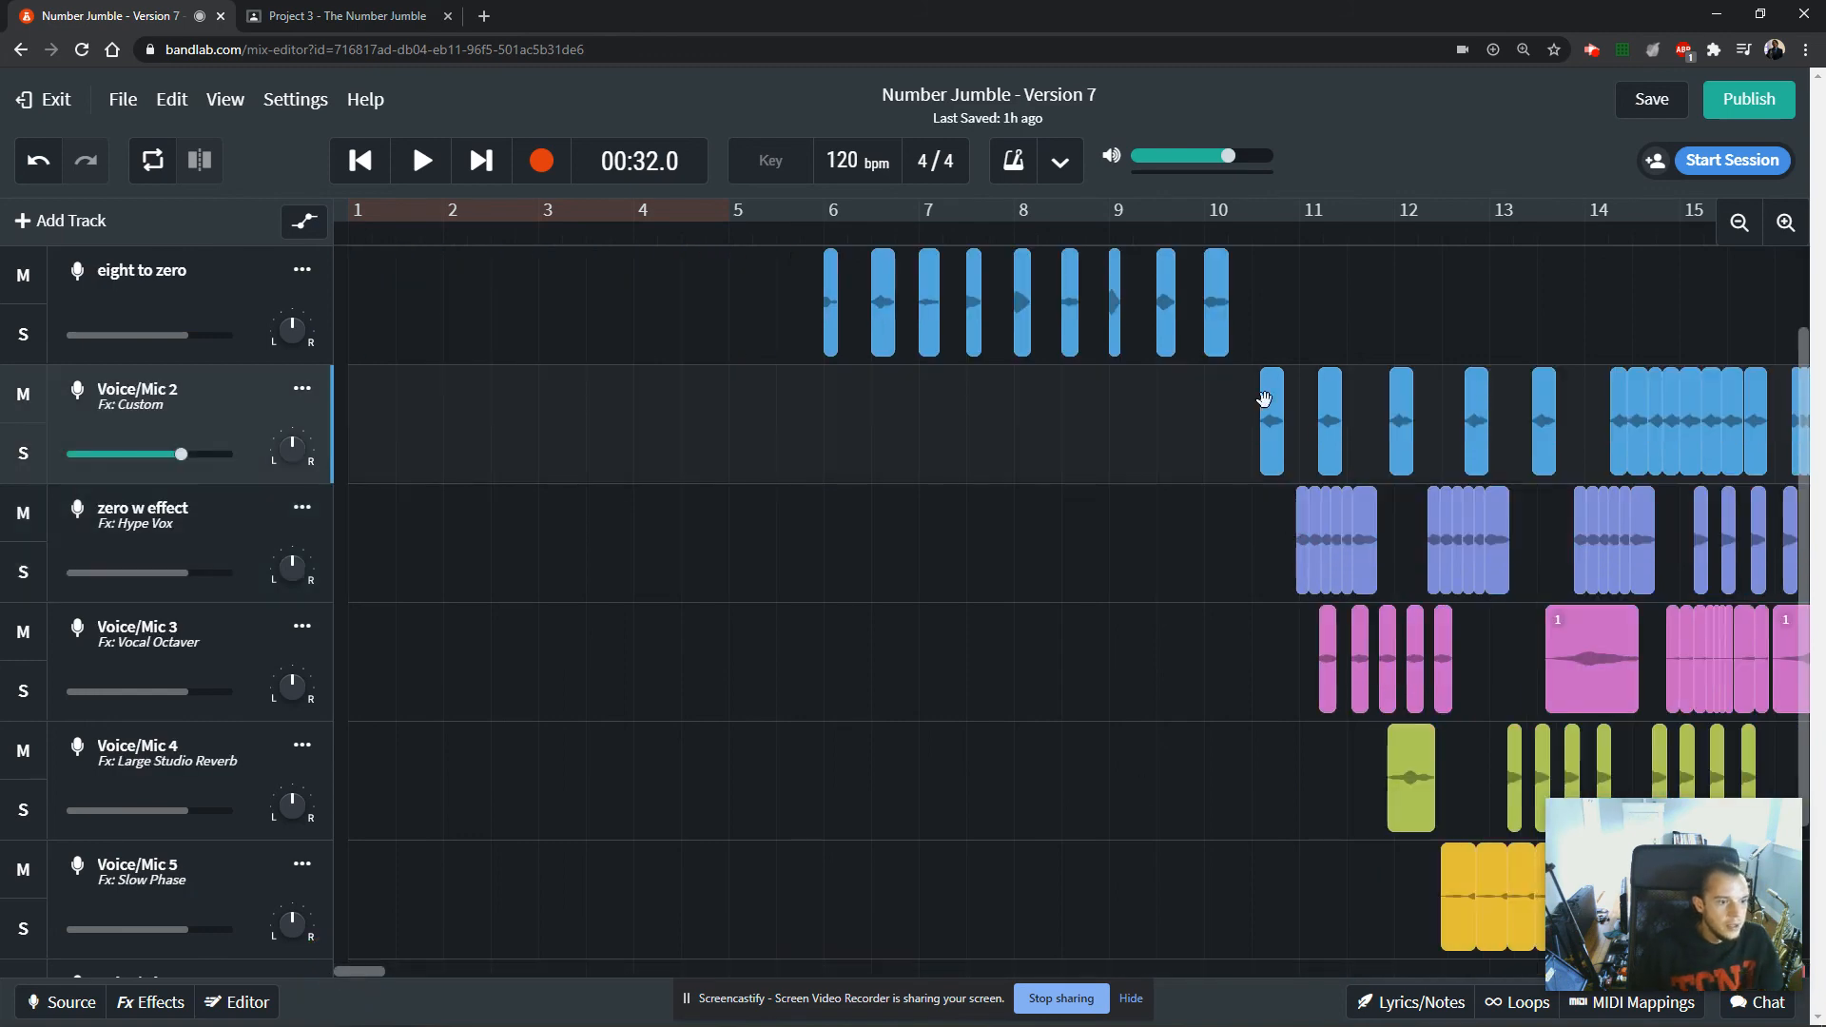
# Play the original composition from its start just after bar 10 past its last clip and stop playback.
pyautogui.click(1256, 234)
pyautogui.press('space')
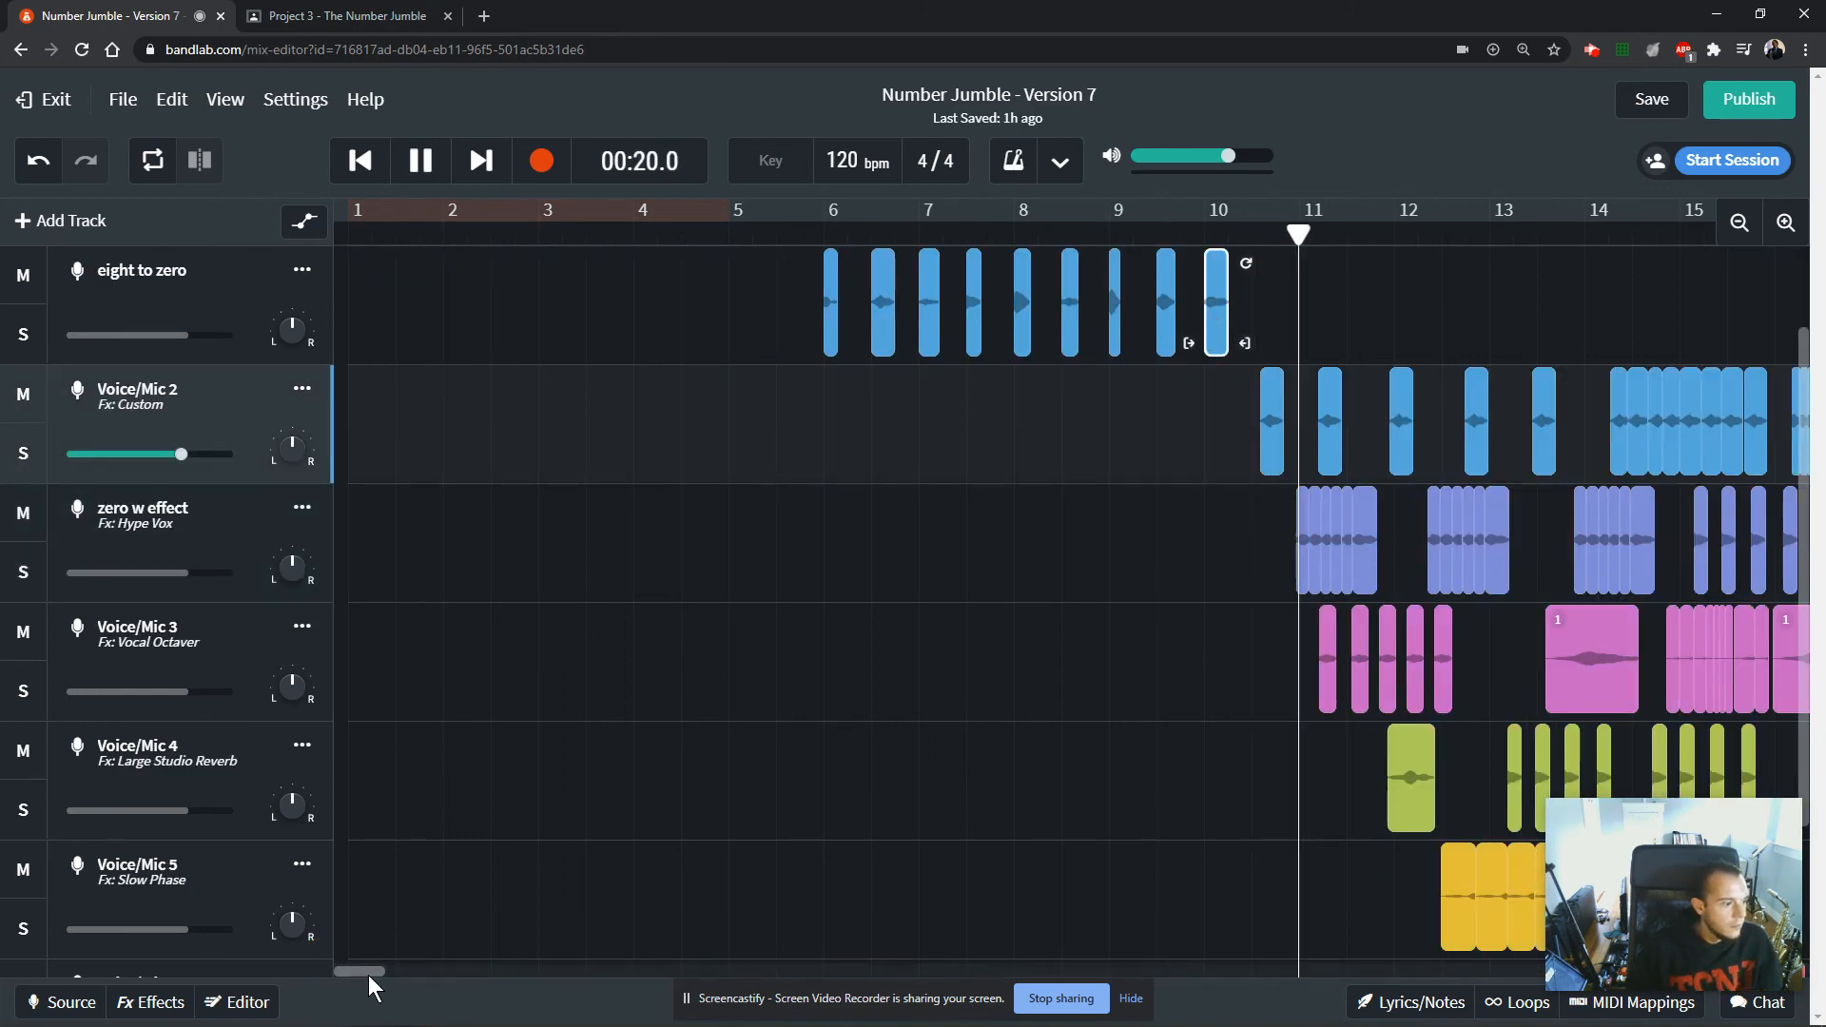
pyautogui.moveTo(373, 970); pyautogui.dragTo(396, 970)
pyautogui.scroll(-2, 732, 750)
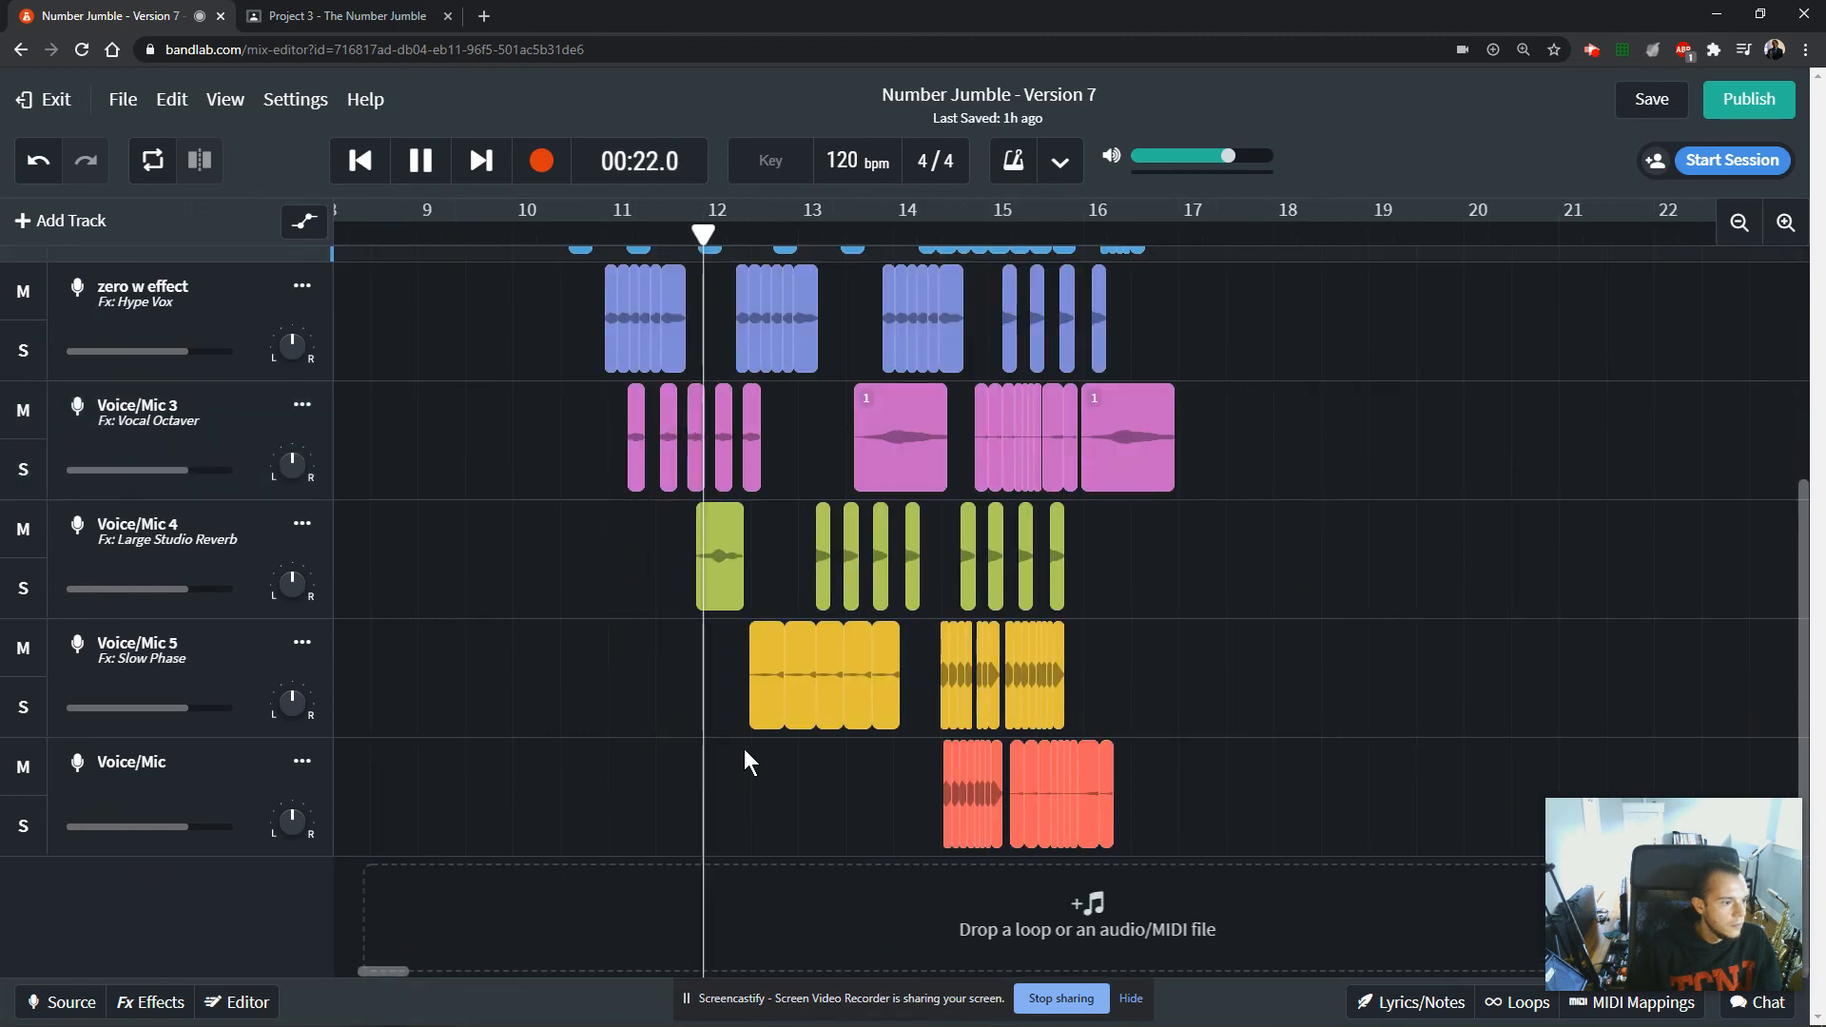
pyautogui.scroll(1, 746, 749)
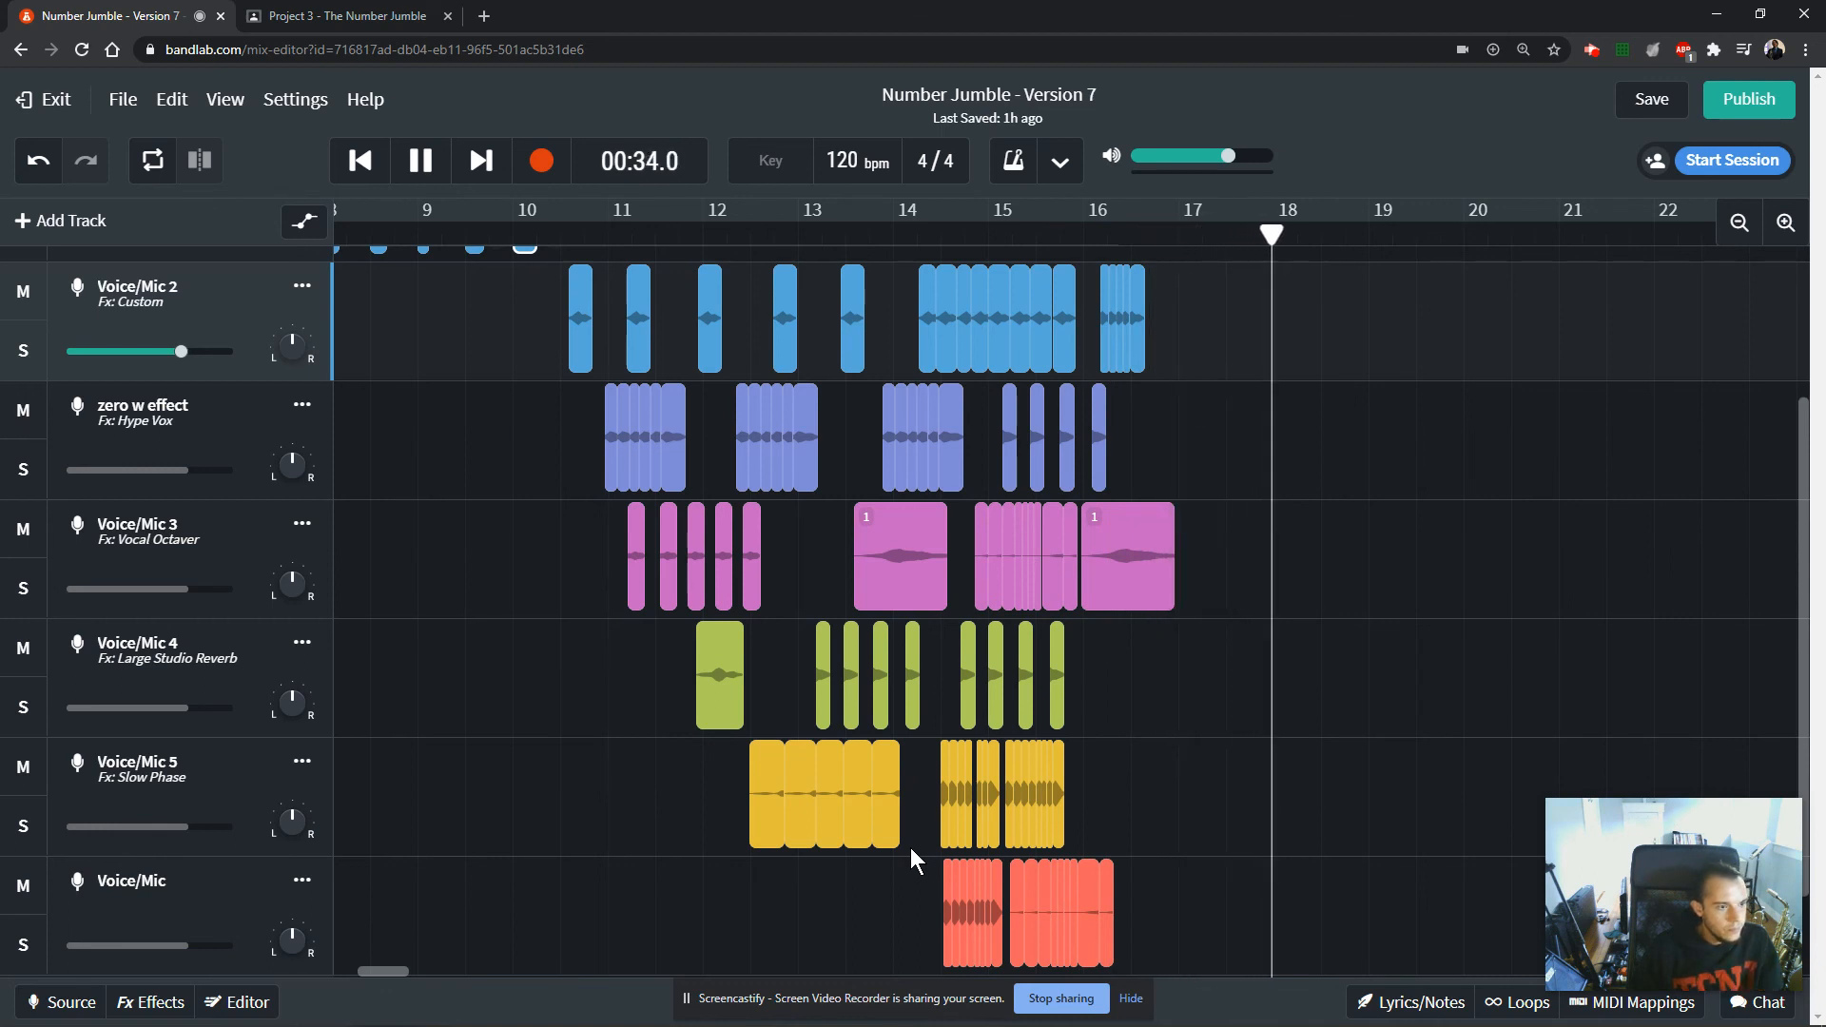
pyautogui.press('space')
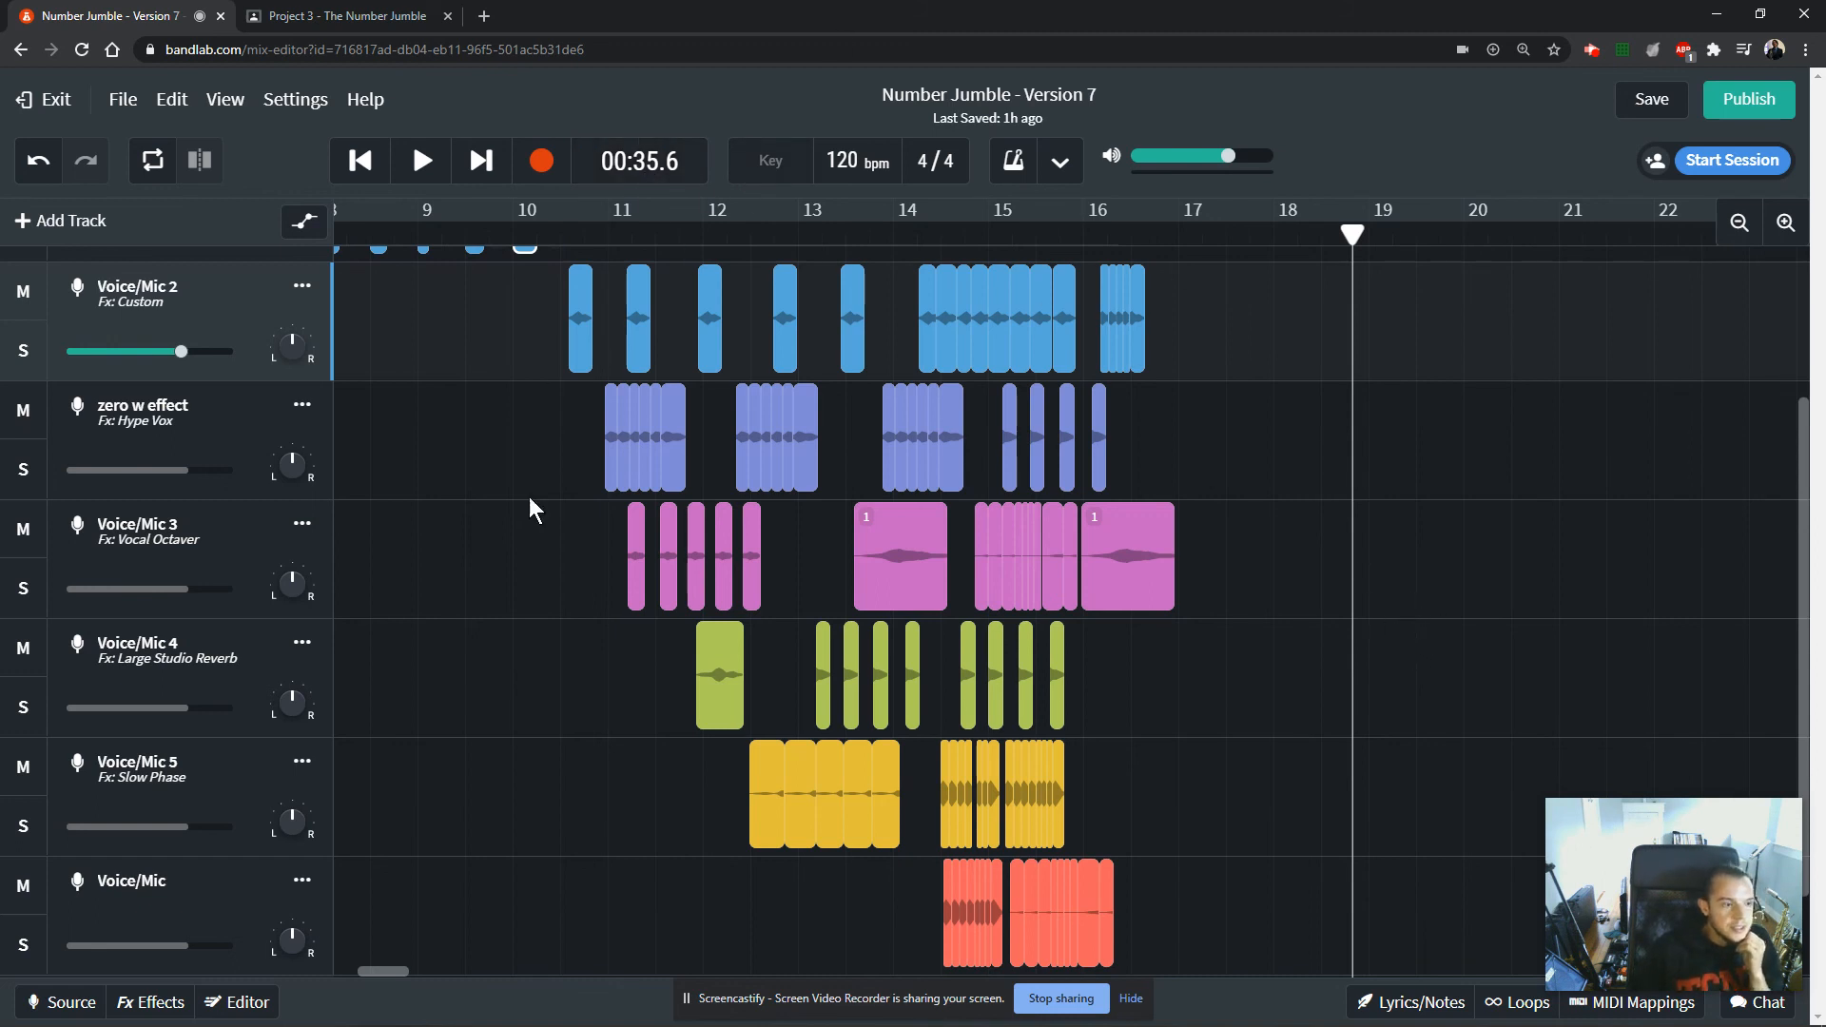
# Go back to the beginning of the arrangement and save the project.
pyautogui.scroll(2, 1316, 656)
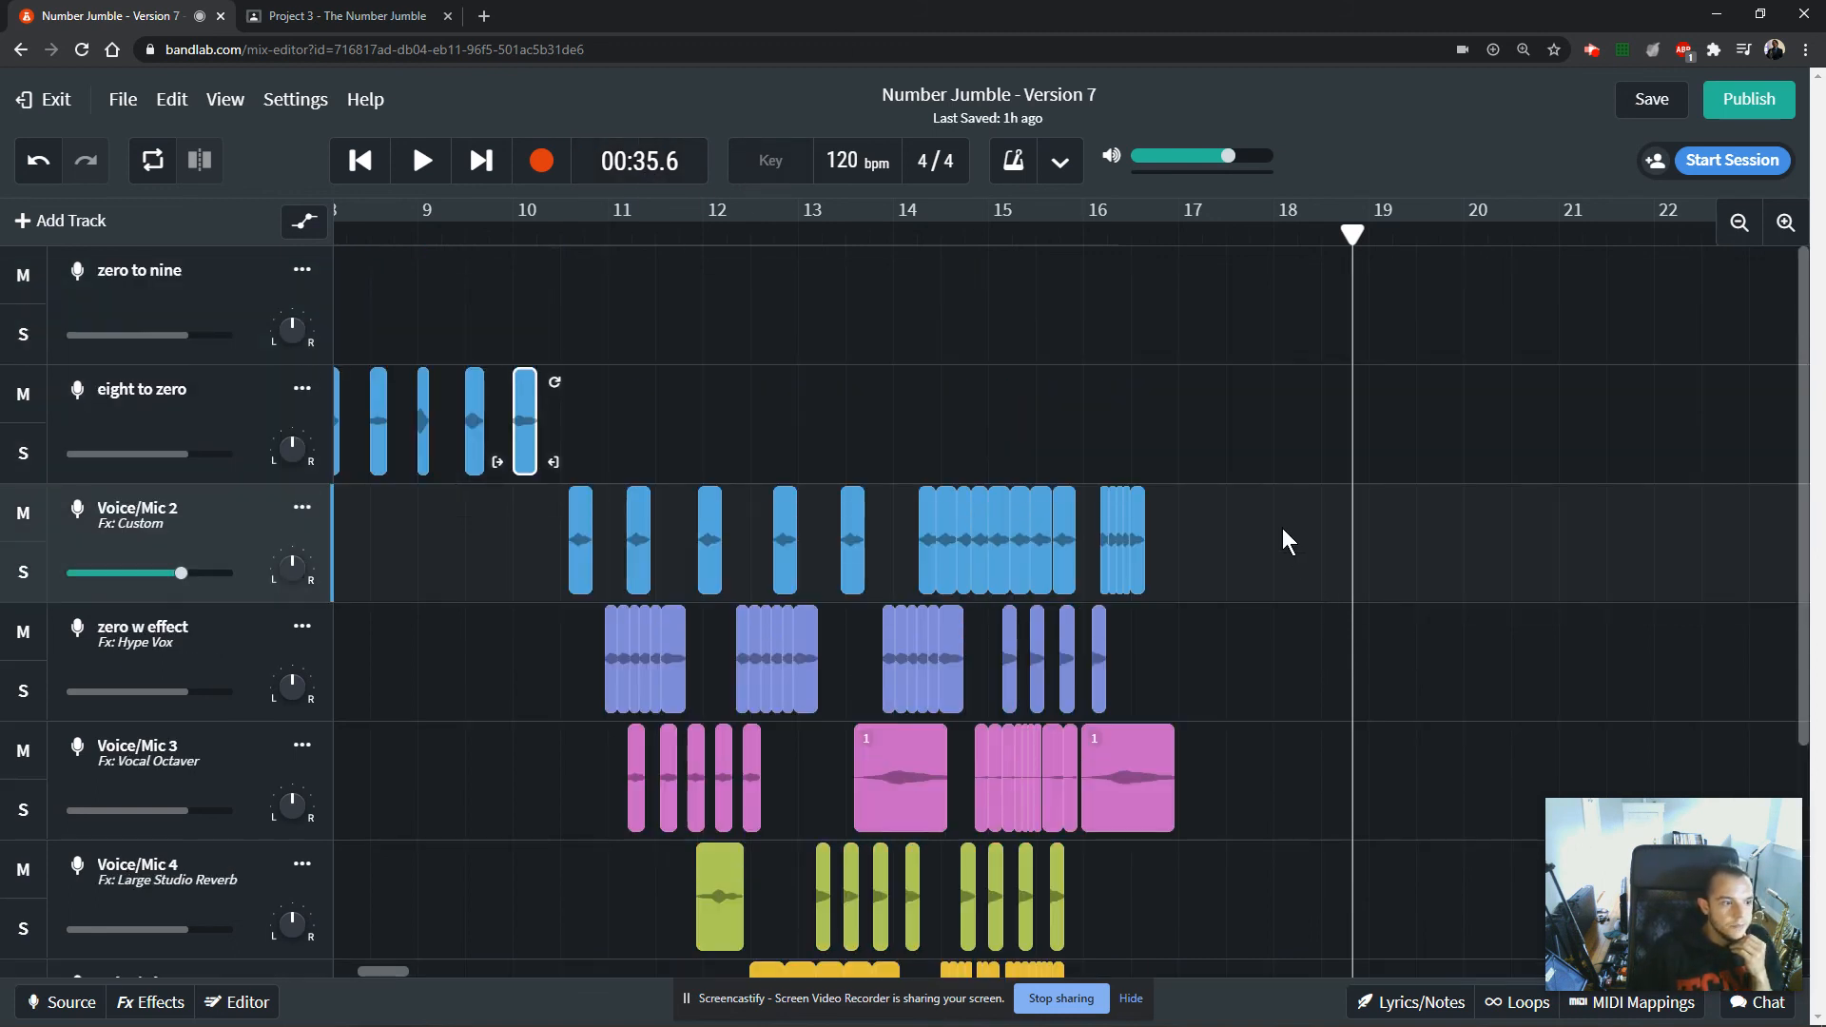
pyautogui.moveTo(404, 973); pyautogui.dragTo(327, 974)
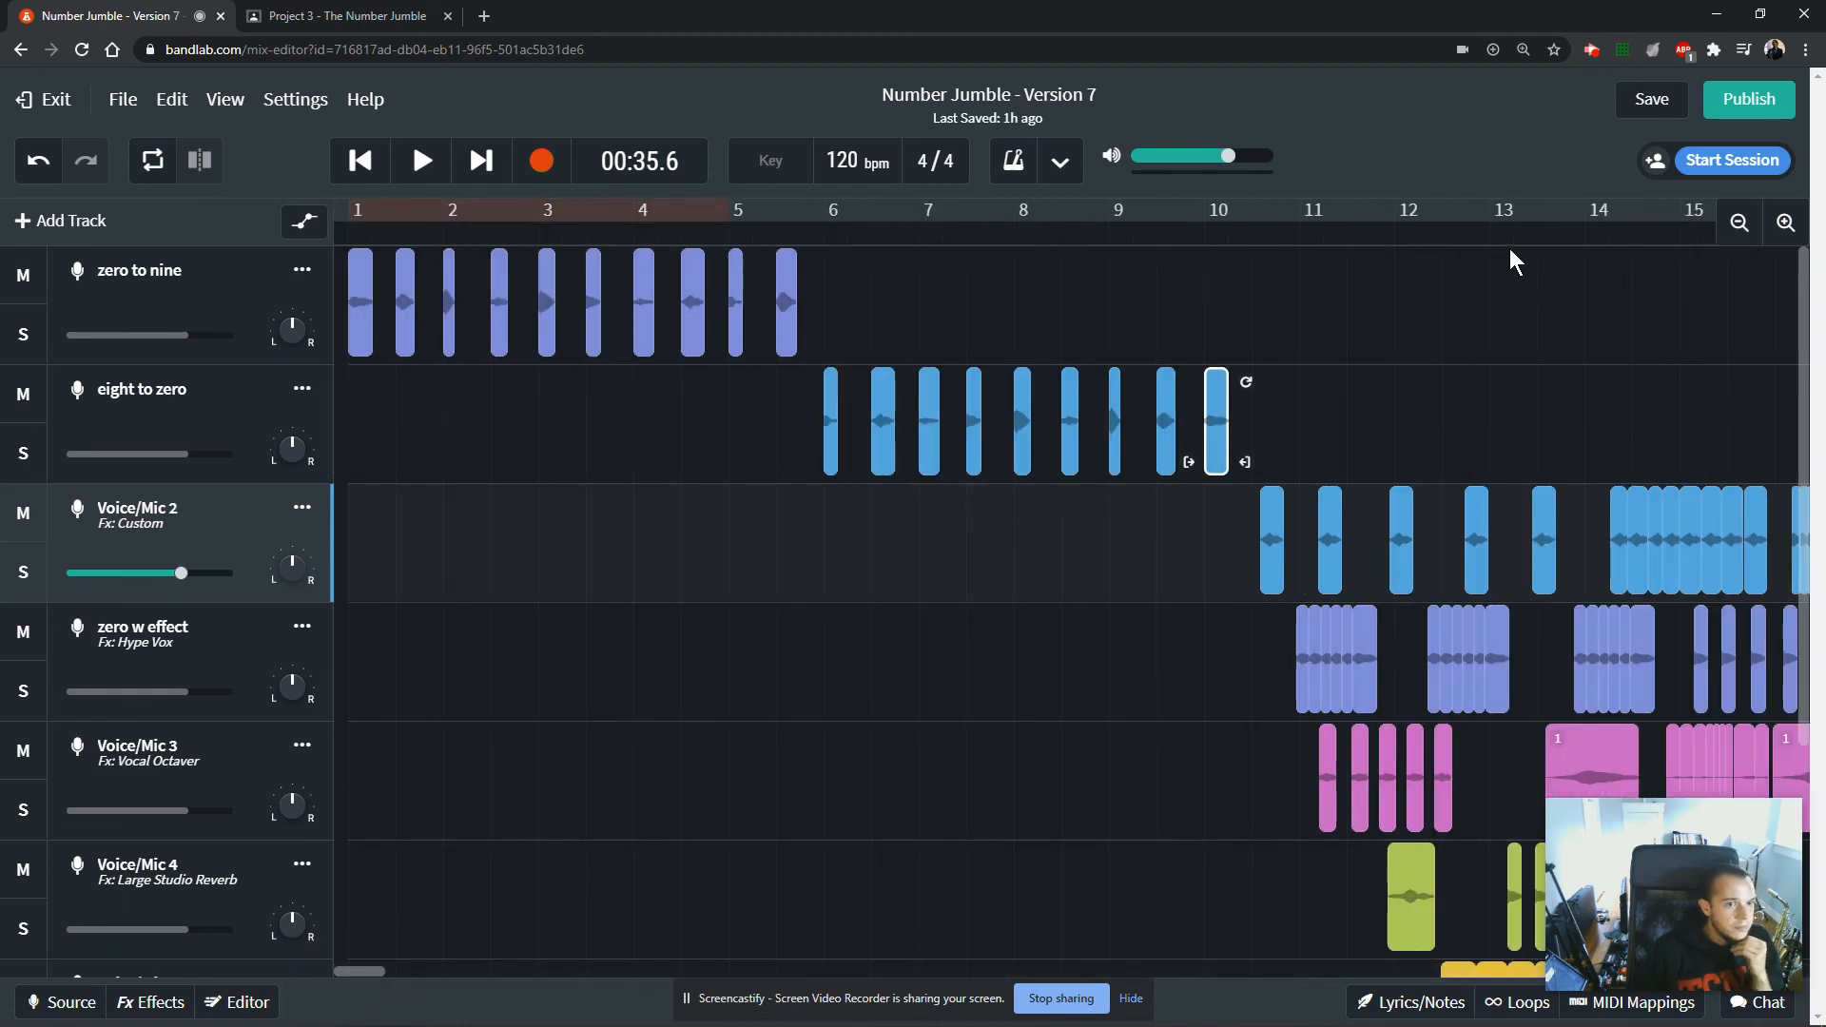
pyautogui.click(1631, 107)
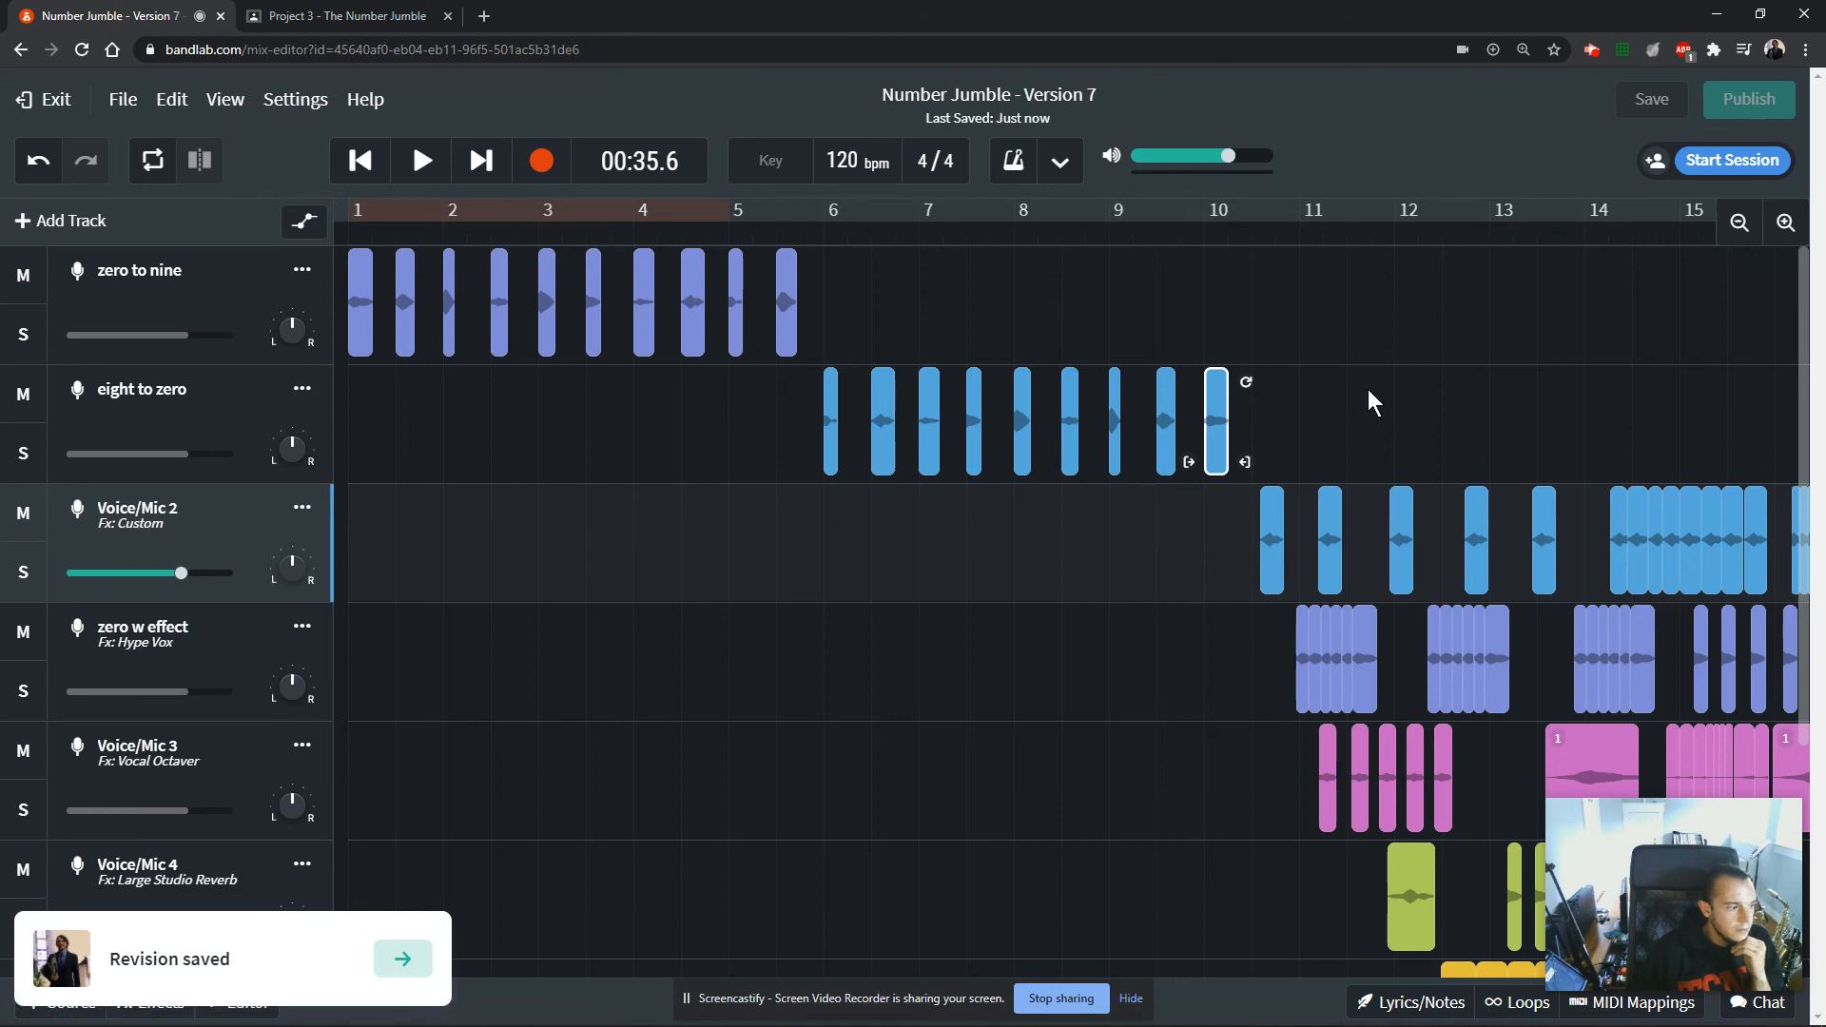
# Examine the arrangement from the ordered numbers through the layered composition clips on the lower tracks.
pyautogui.scroll(-3, 1367, 388)
pyautogui.scroll(3, 1366, 388)
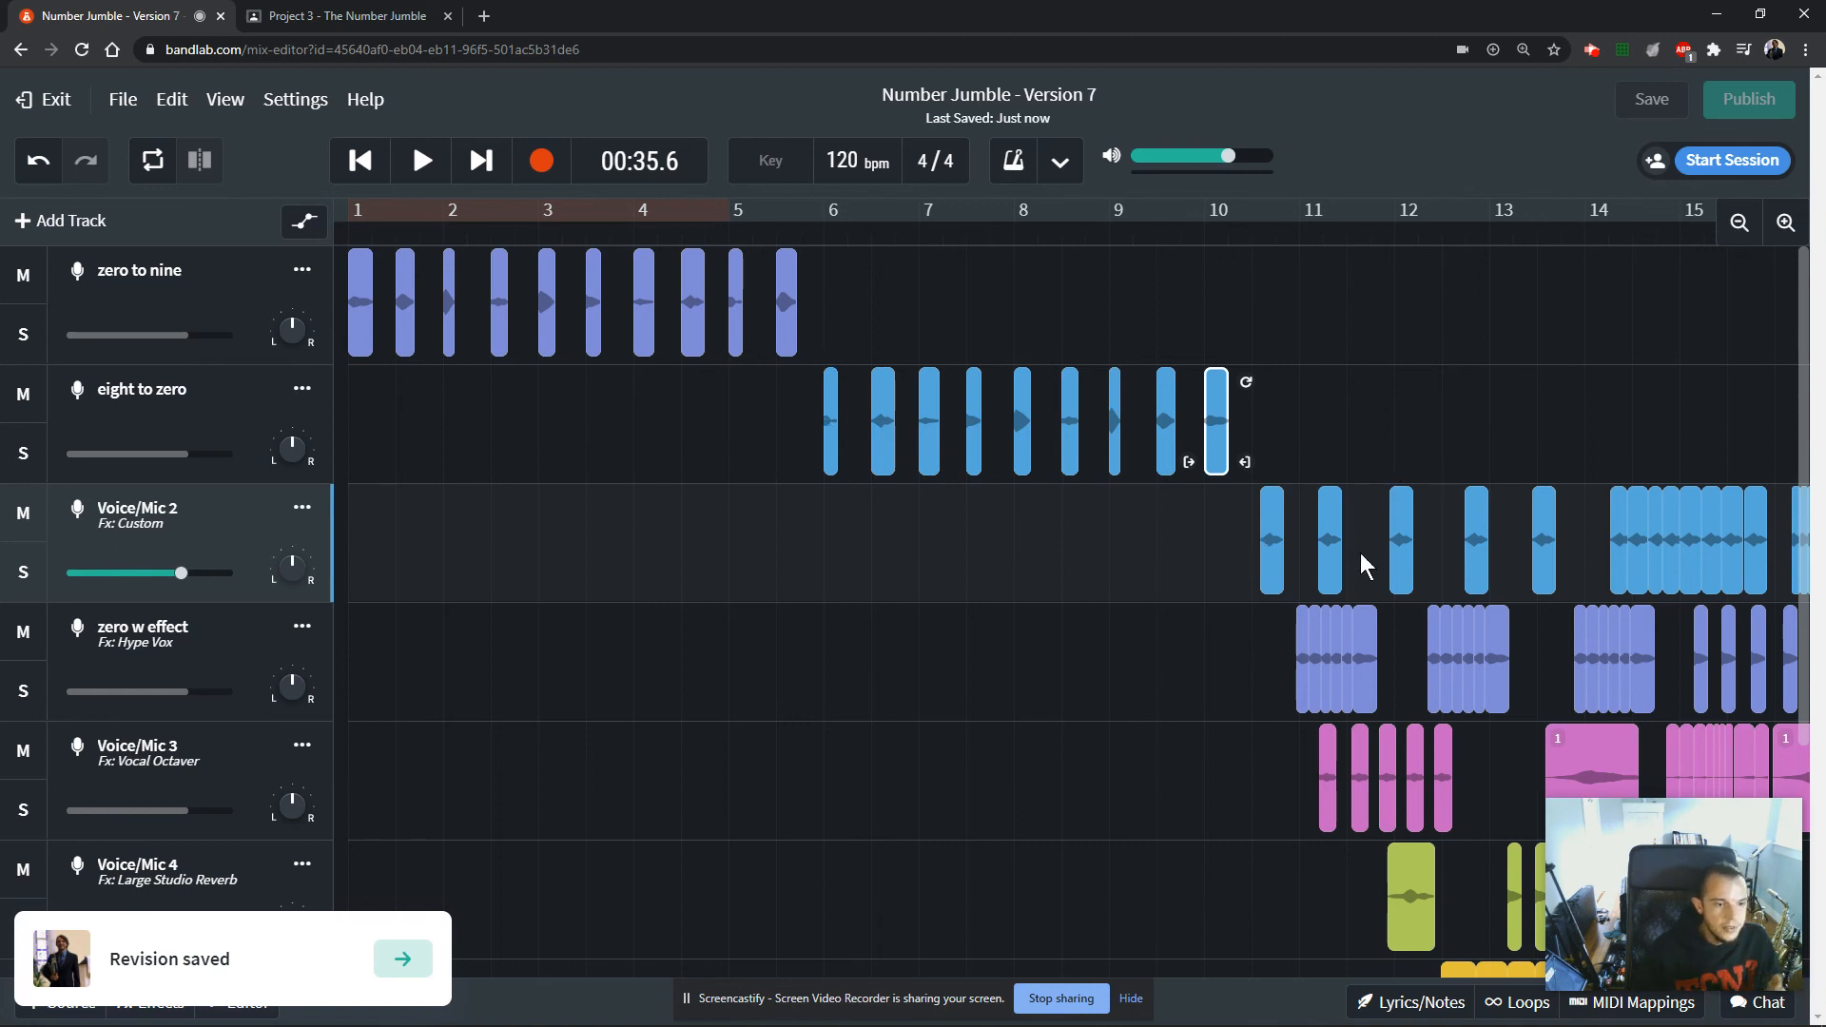
pyautogui.scroll(-1, 1448, 616)
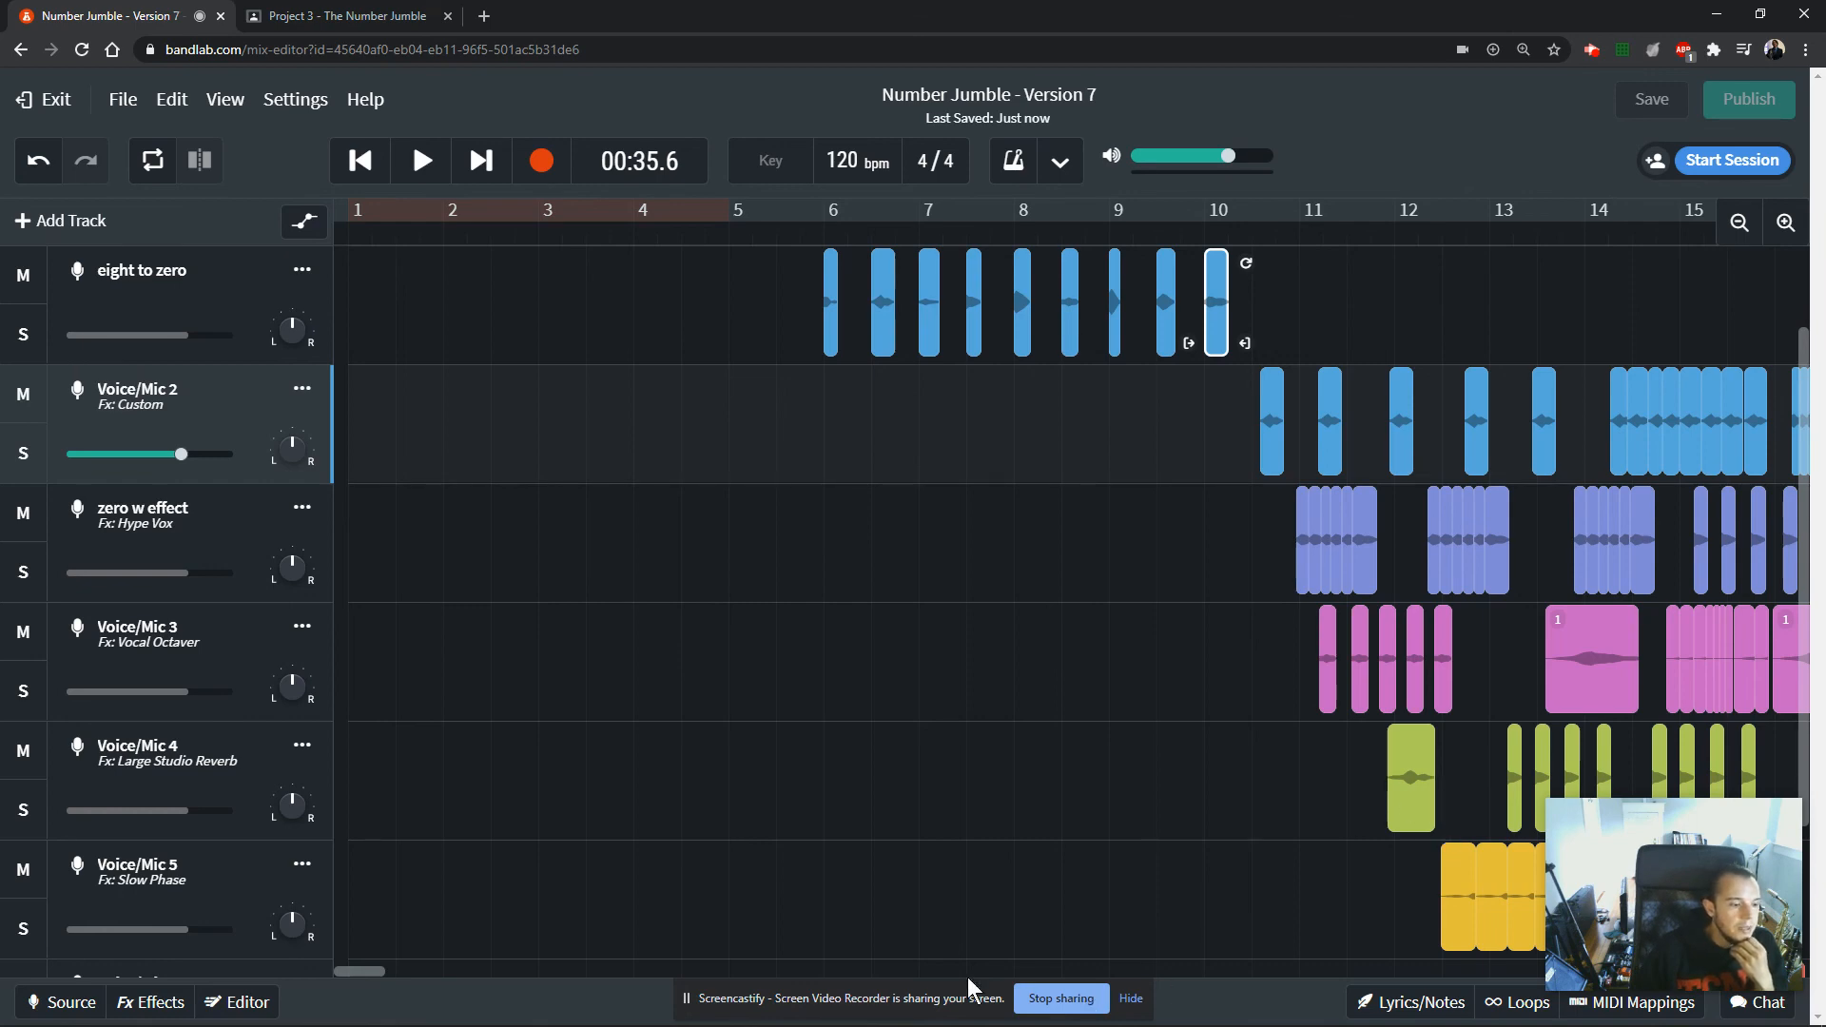
pyautogui.scroll(-3, 784, 899)
pyautogui.scroll(1, 869, 774)
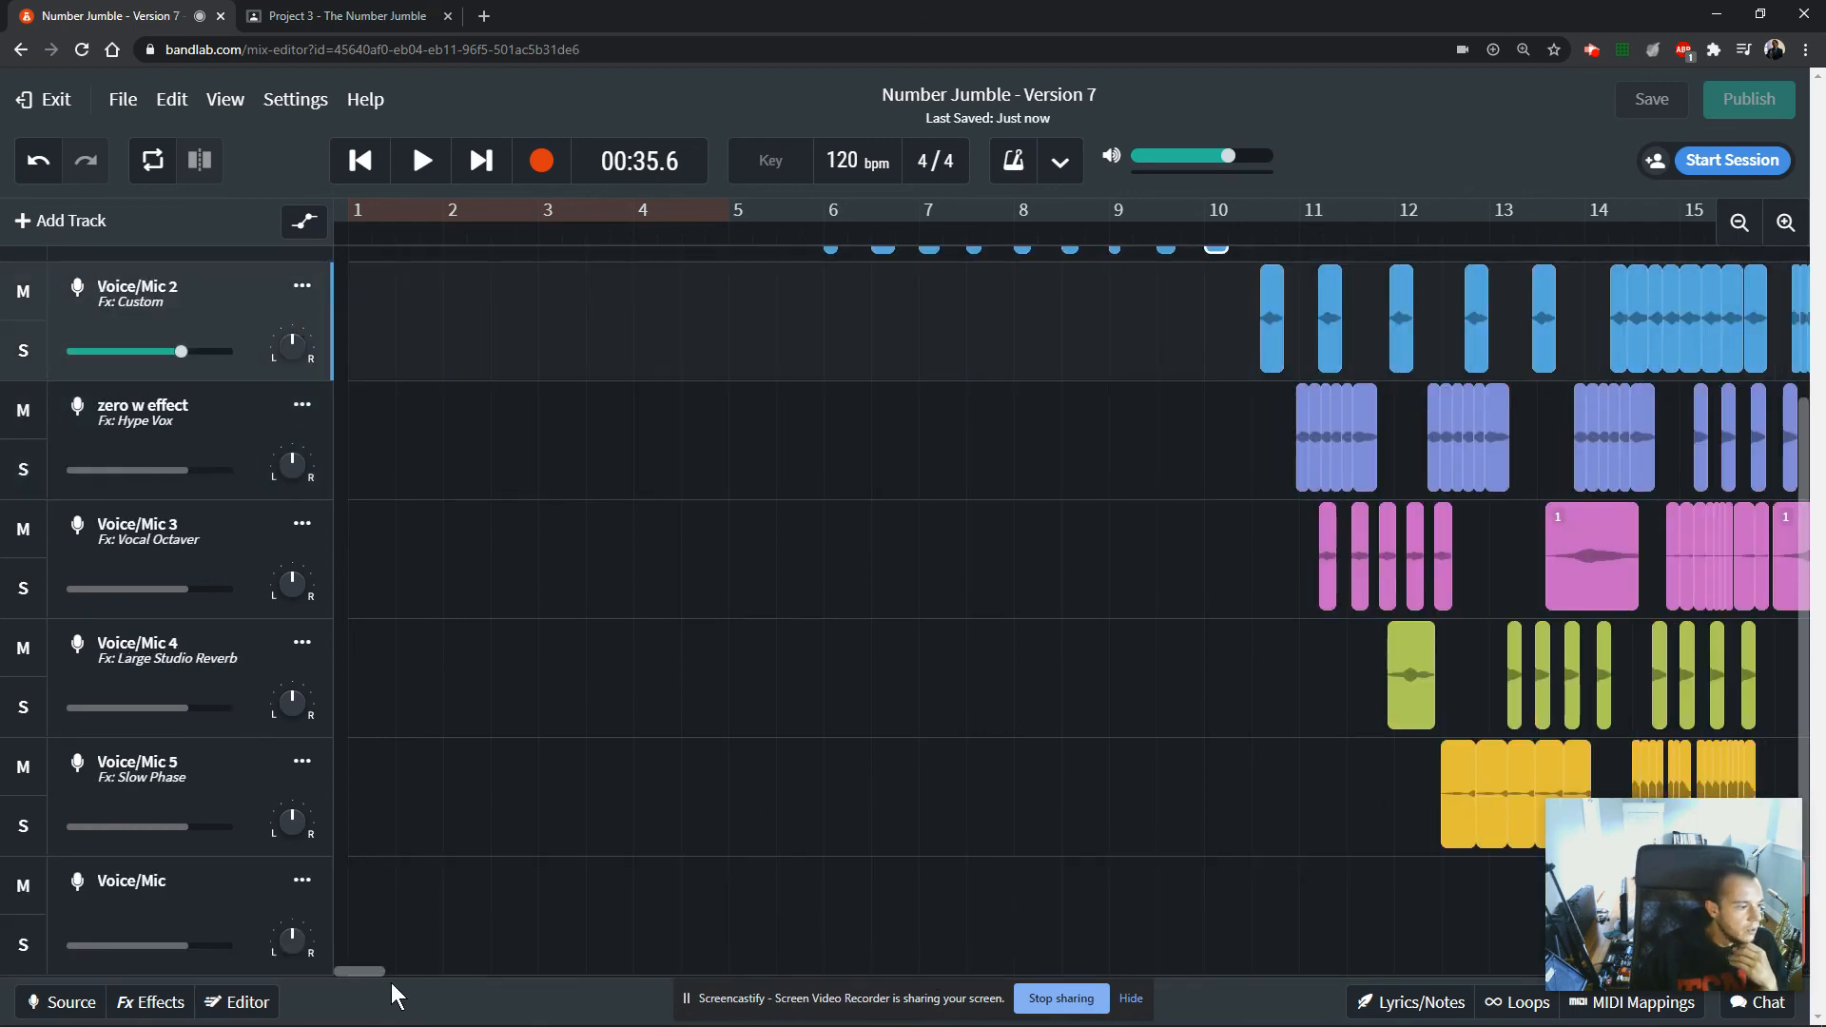
pyautogui.moveTo(368, 972); pyautogui.dragTo(392, 972)
pyautogui.scroll(-1, 703, 899)
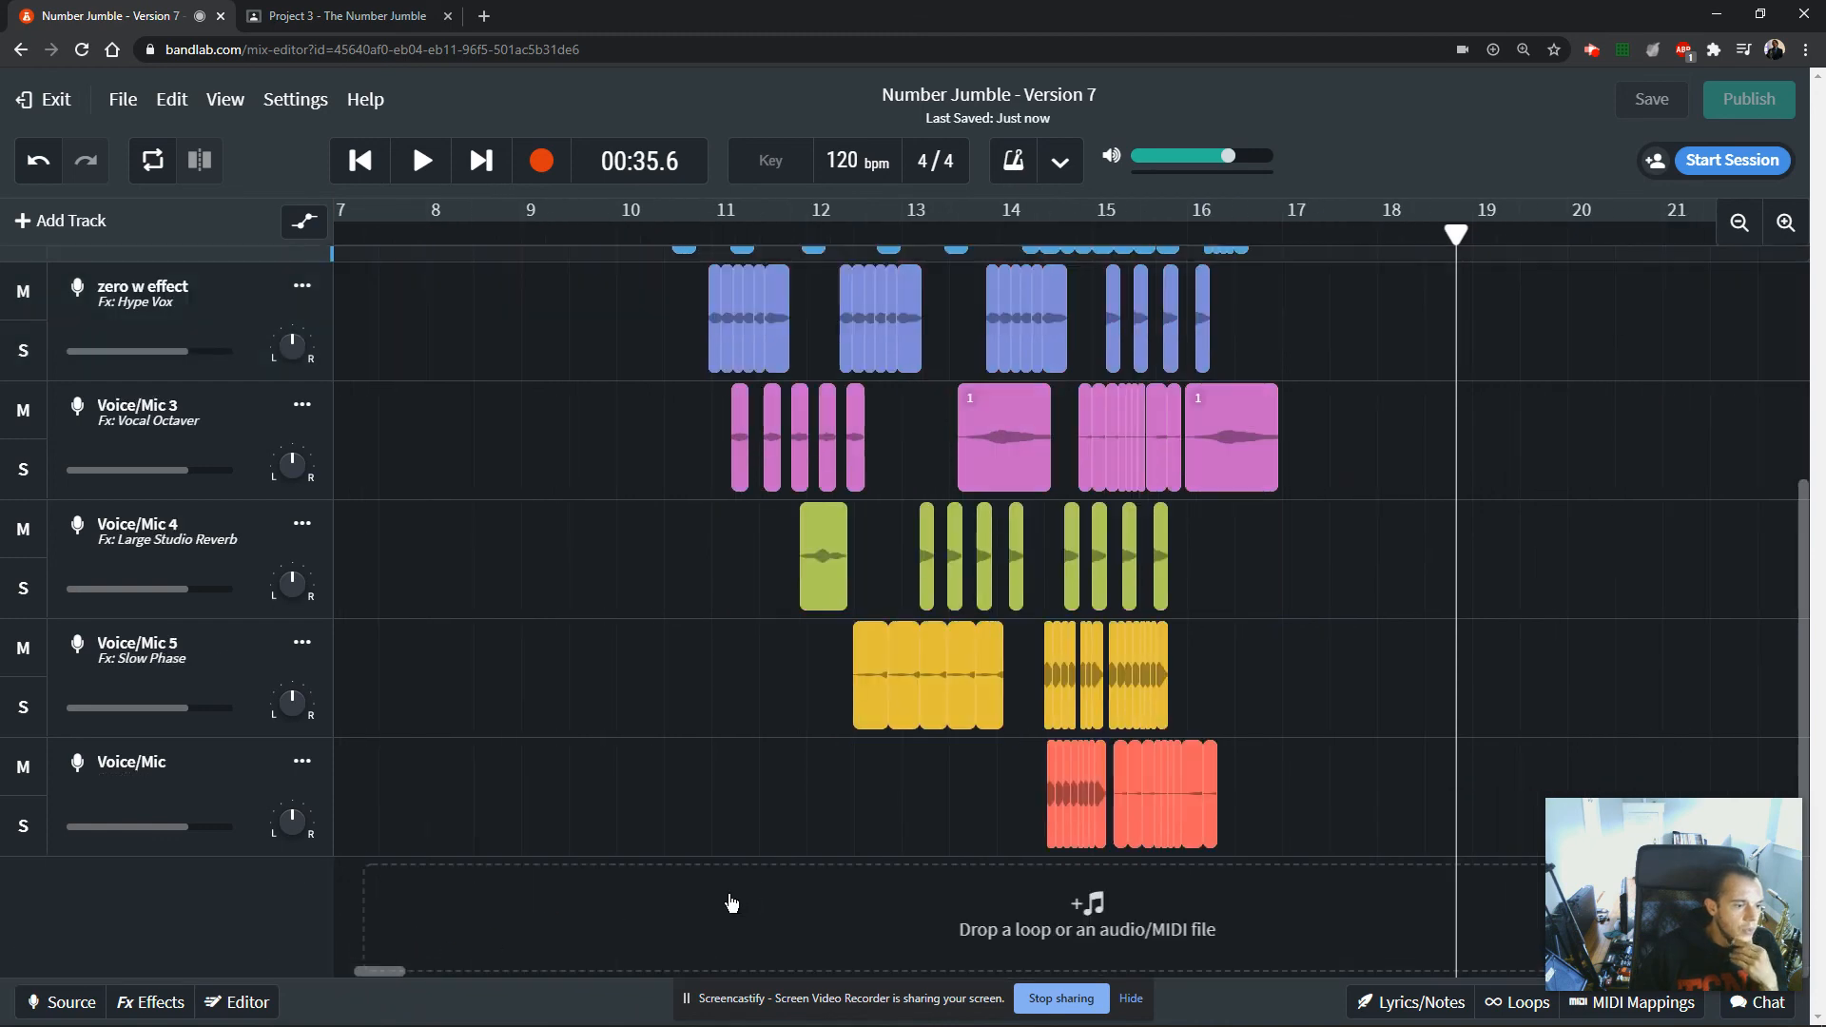
pyautogui.scroll(1, 728, 904)
# Switch to the assignment page and review the 20-point creativity criterion with its 15 - 30 seconds length.
pyautogui.click(345, 17)
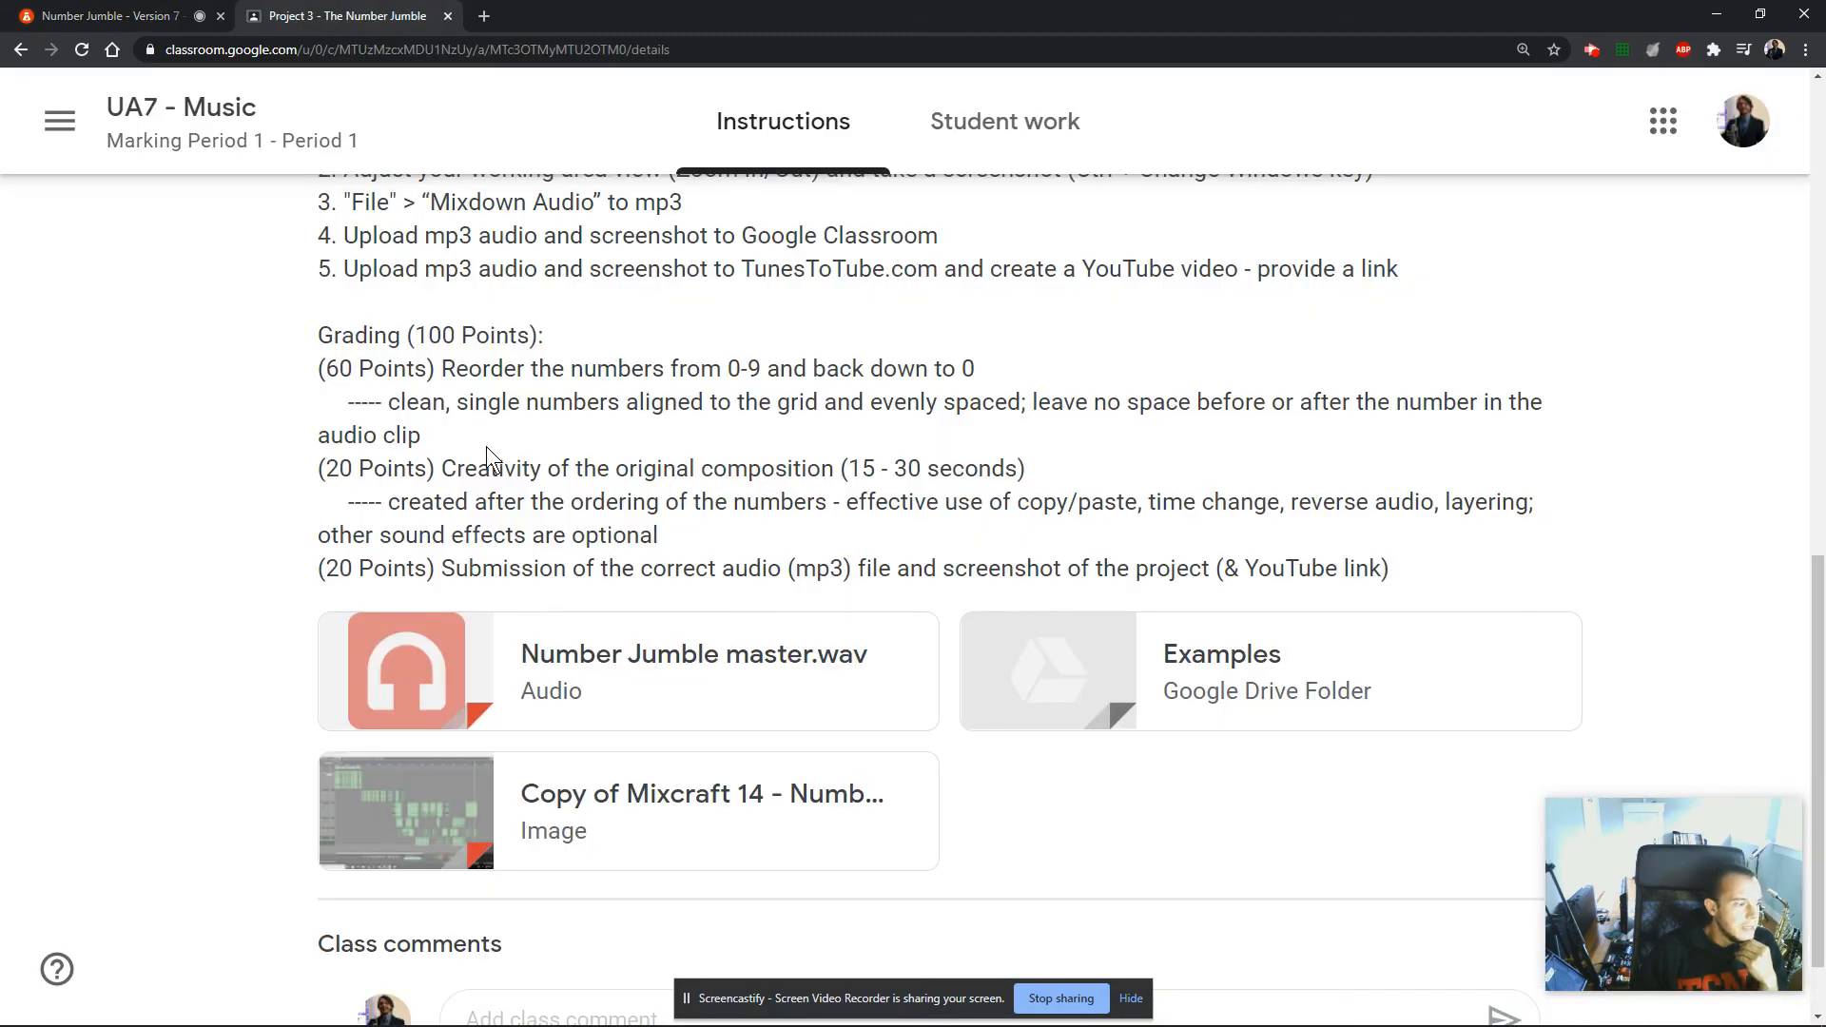
pyautogui.moveTo(328, 559); pyautogui.dragTo(434, 568)
pyautogui.moveTo(318, 469); pyautogui.dragTo(889, 469)
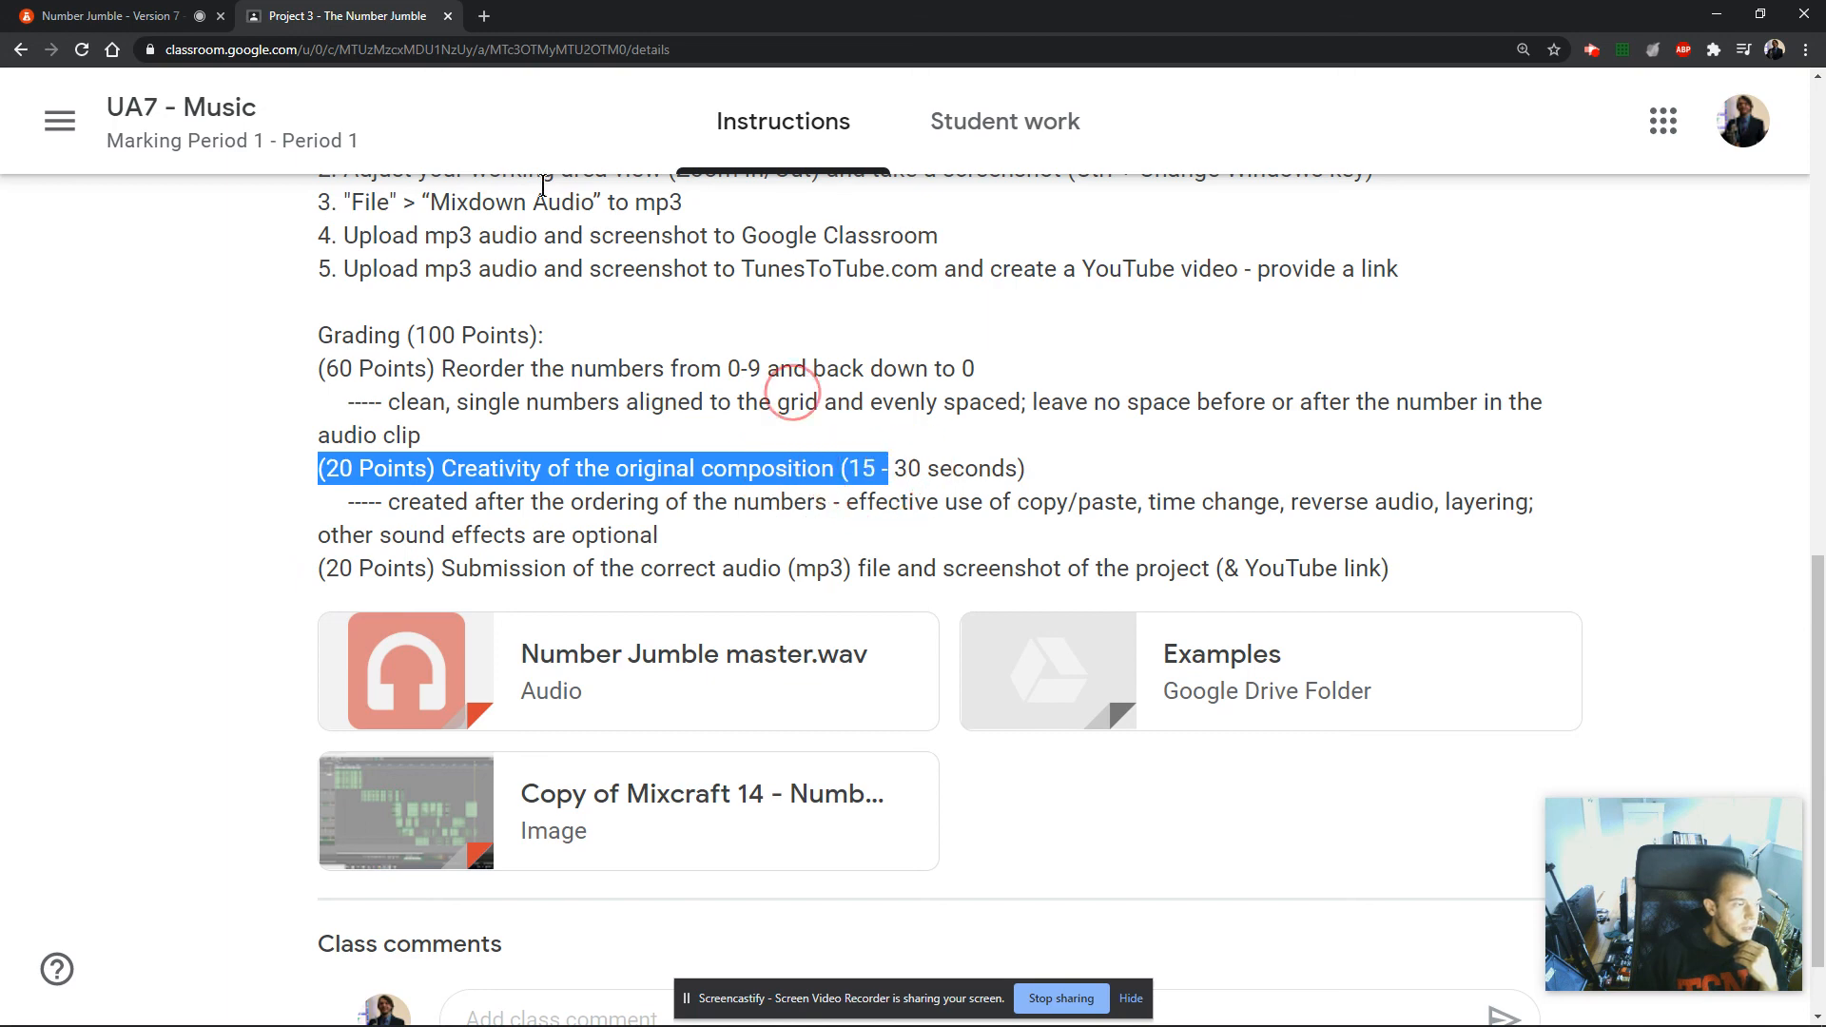
# Return to the mix editor and look over the composition's layers between bars 10 and 17 on all effect tracks.
pyautogui.click(172, 16)
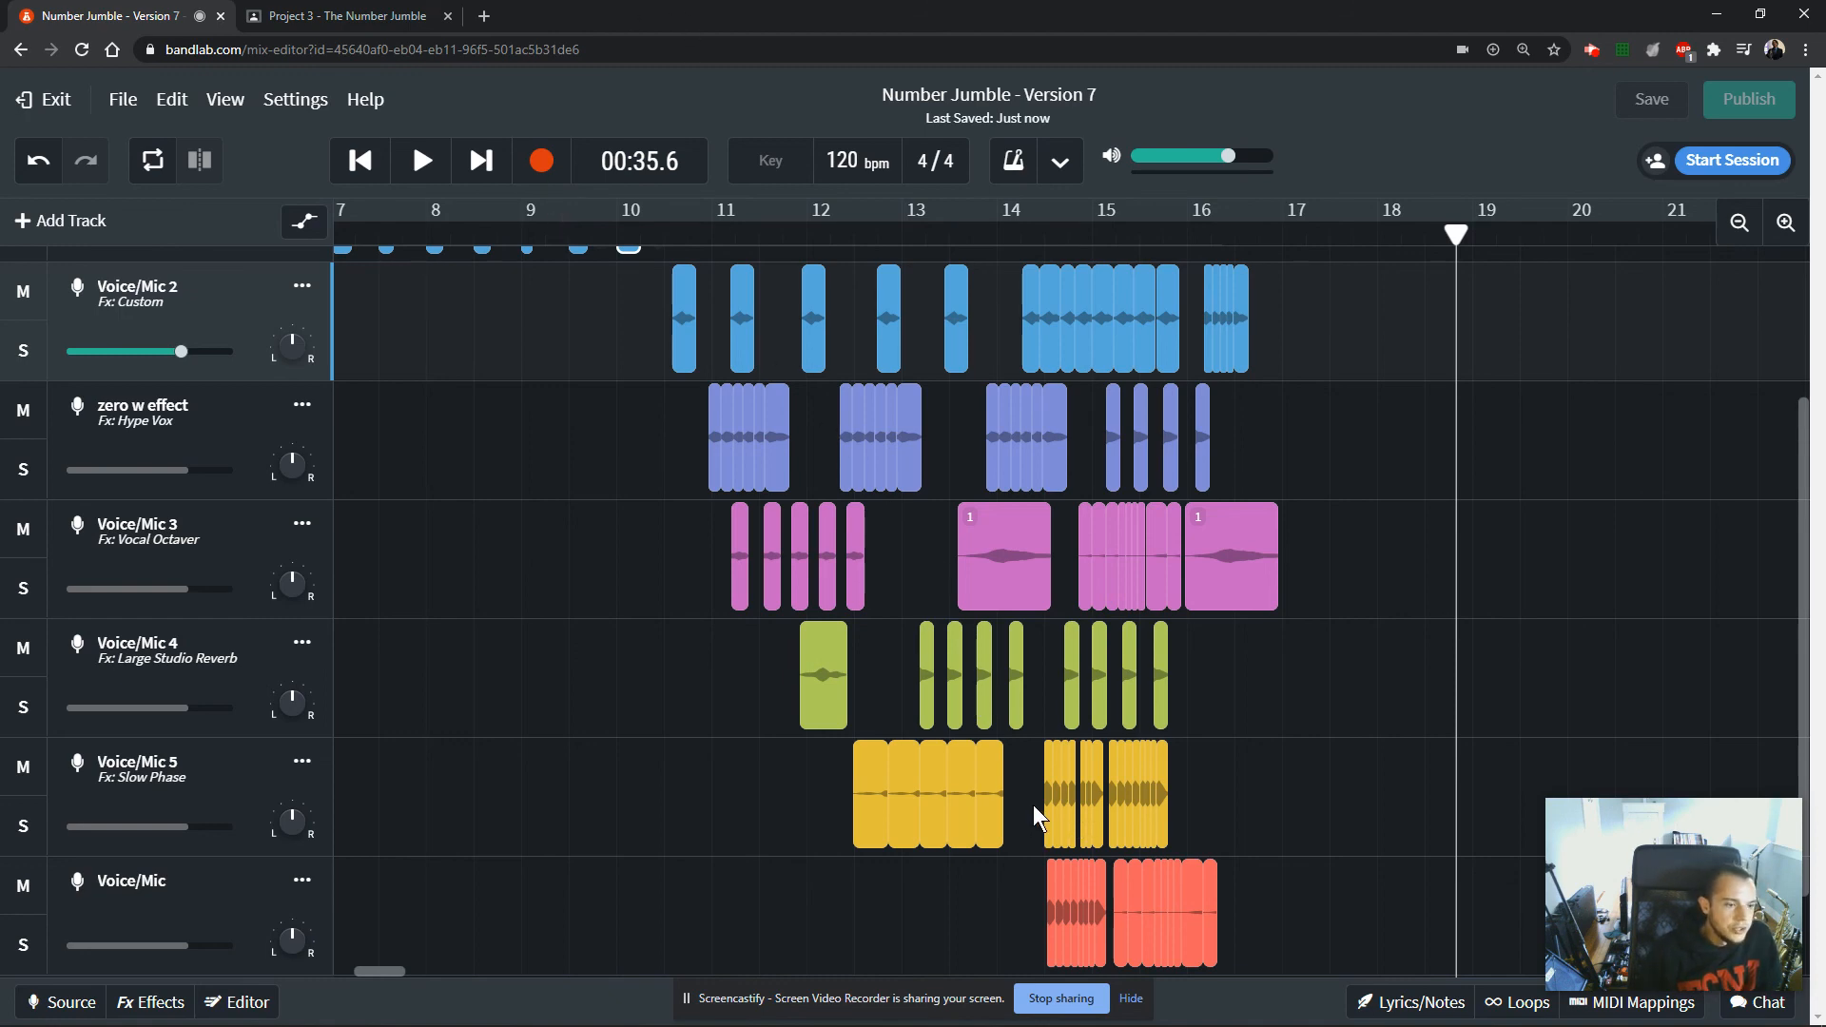
pyautogui.scroll(2, 1033, 808)
pyautogui.scroll(-1, 1033, 805)
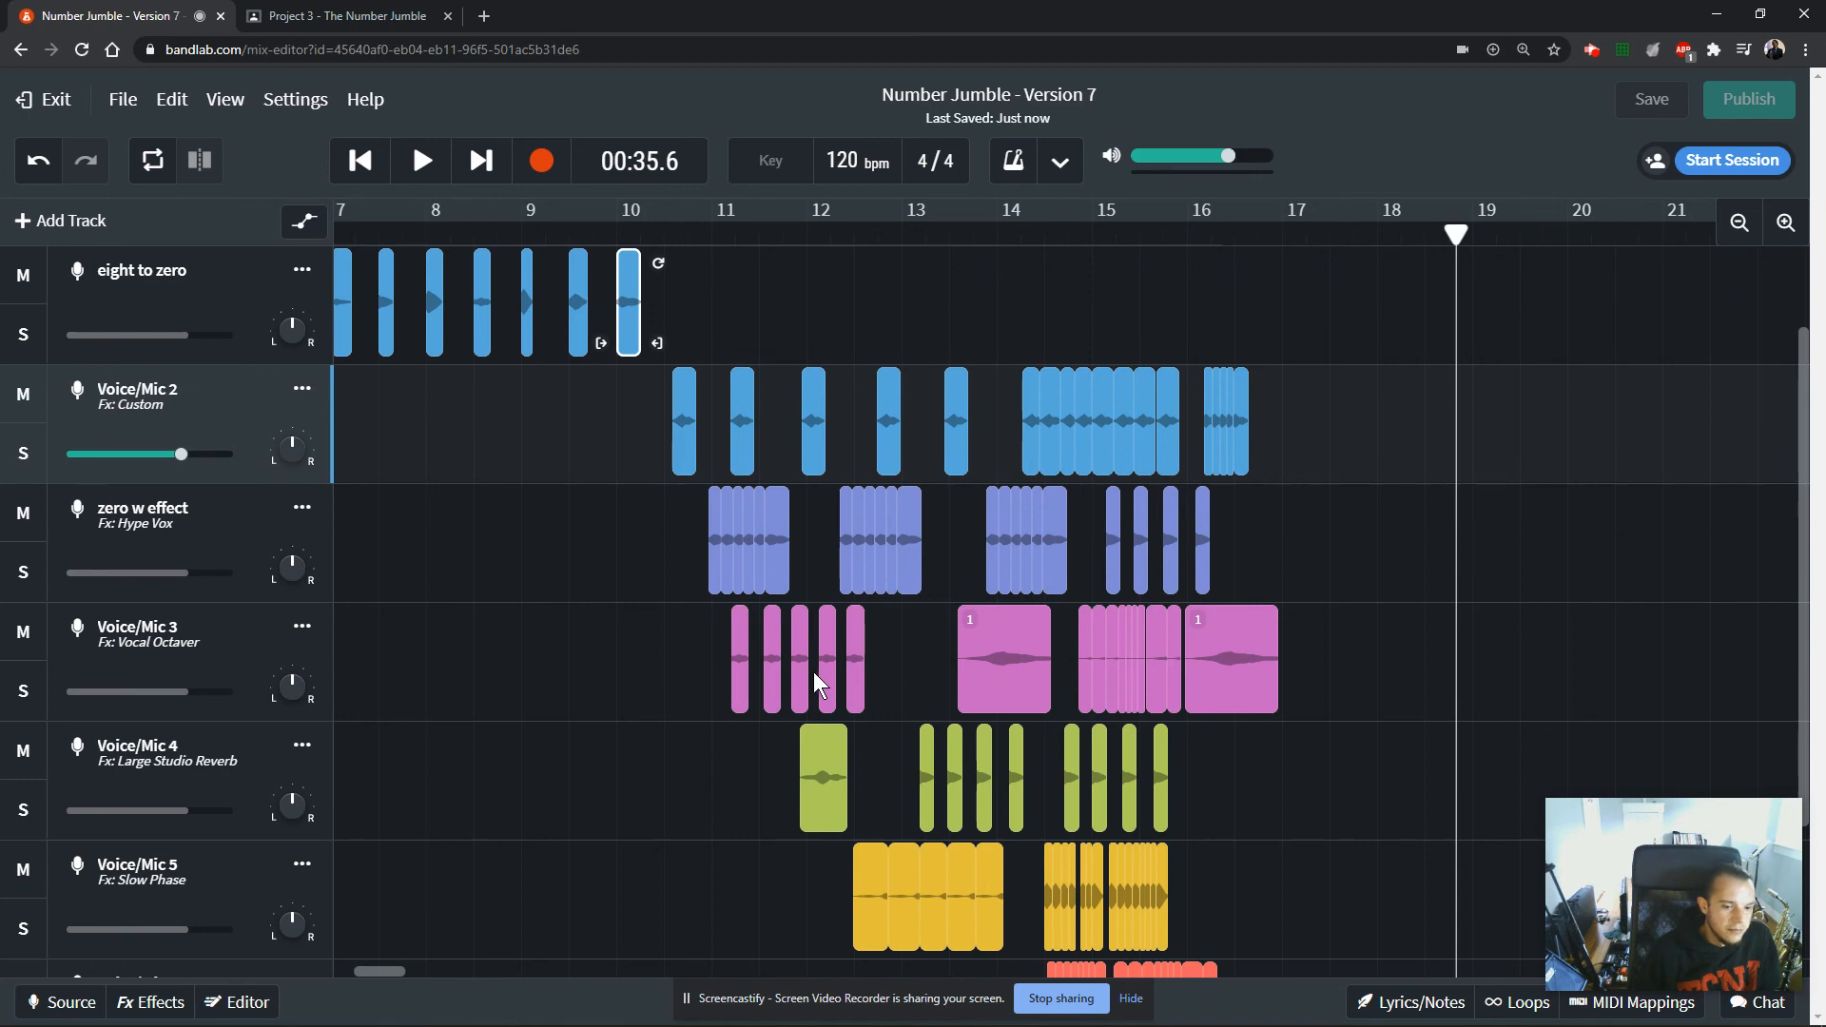
pyautogui.moveTo(386, 972)
pyautogui.mouseDown()
pyautogui.moveTo(356, 973)
pyautogui.moveTo(382, 977)
pyautogui.mouseUp()
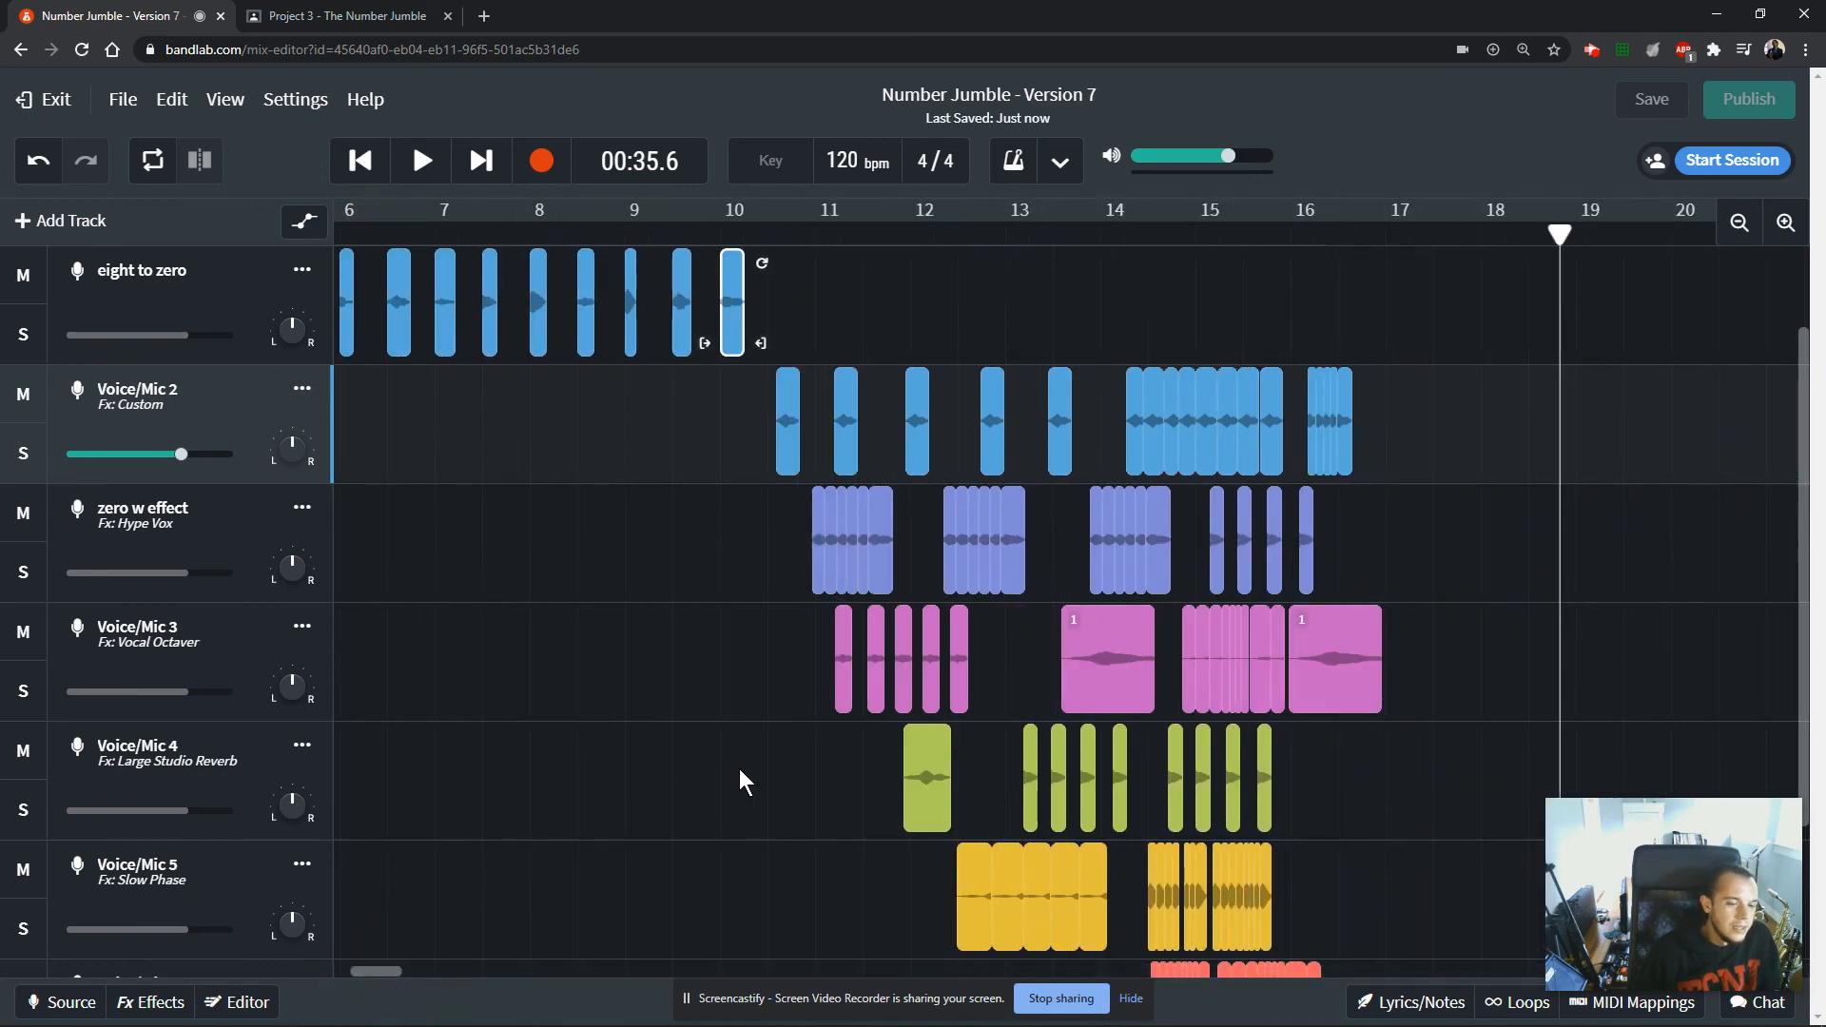
pyautogui.scroll(-1, 739, 769)
pyautogui.scroll(-1, 736, 773)
pyautogui.scroll(1, 735, 774)
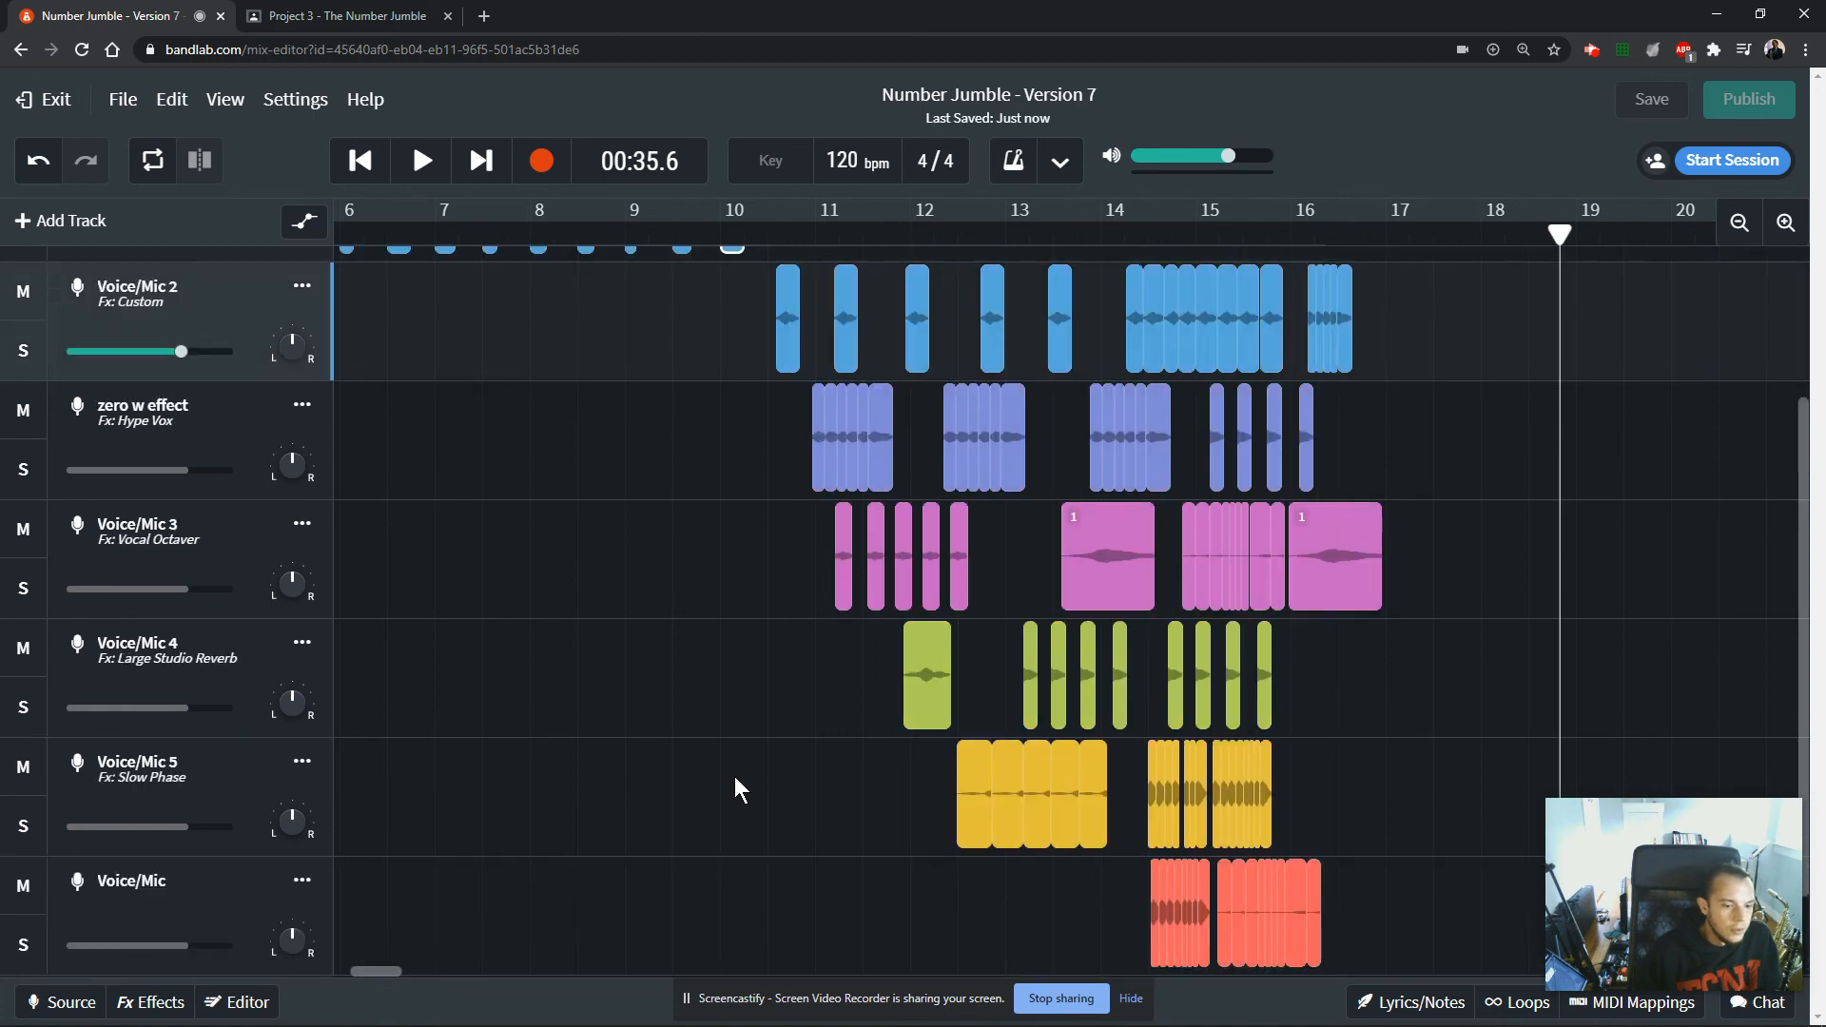
pyautogui.scroll(2, 734, 788)
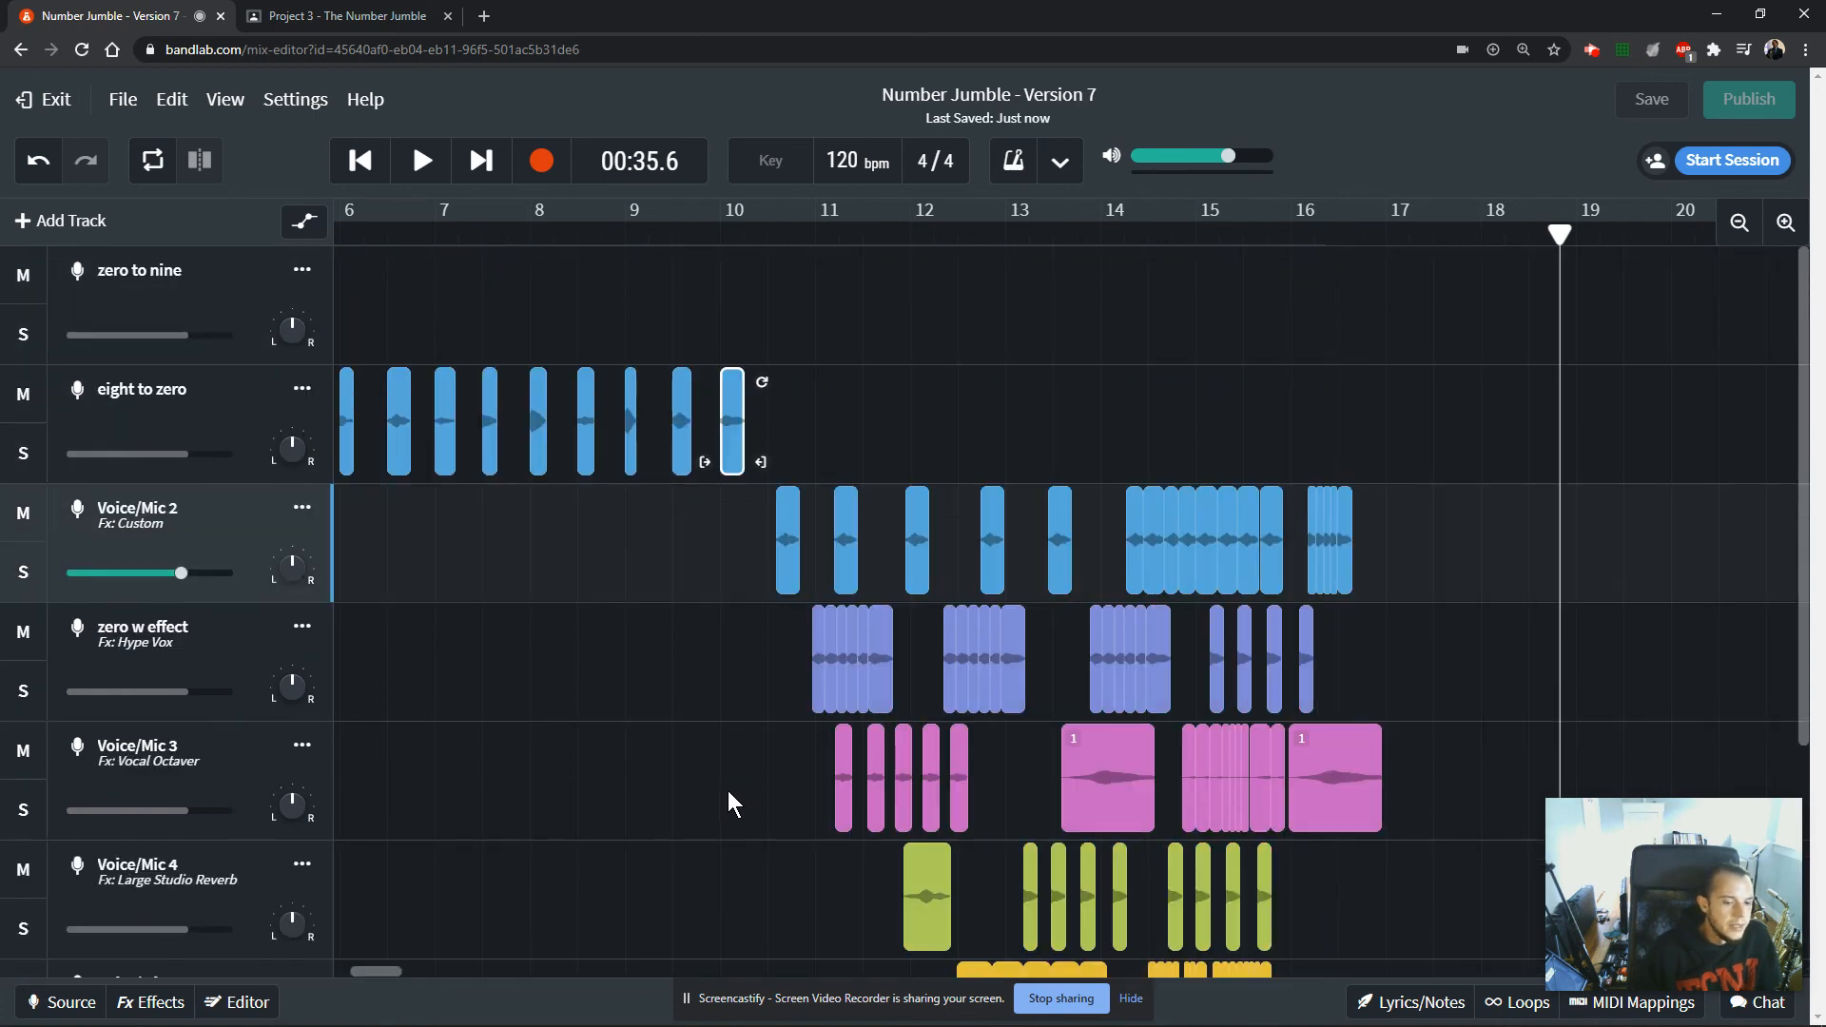
pyautogui.scroll(-2, 728, 799)
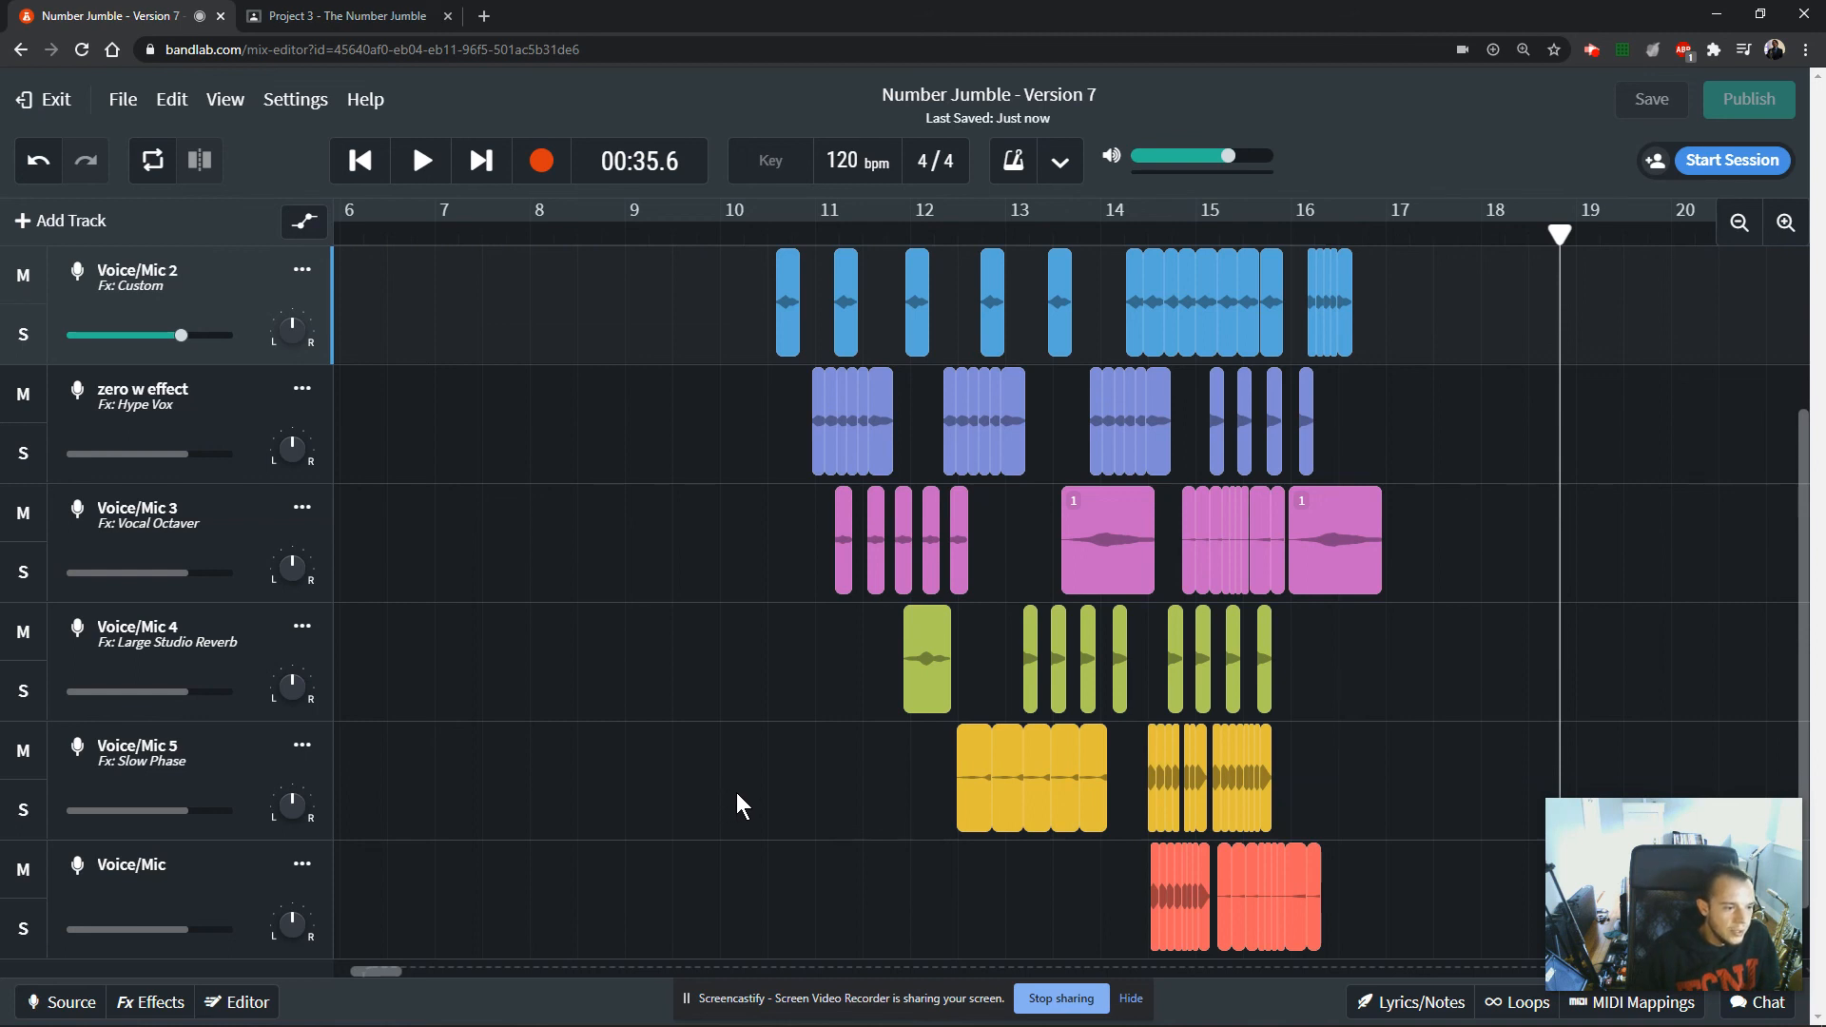
# Select the first long clip on Voice/Mic 3, then inspect the effects chain of the Voice/Mic 5 track.
pyautogui.click(1082, 559)
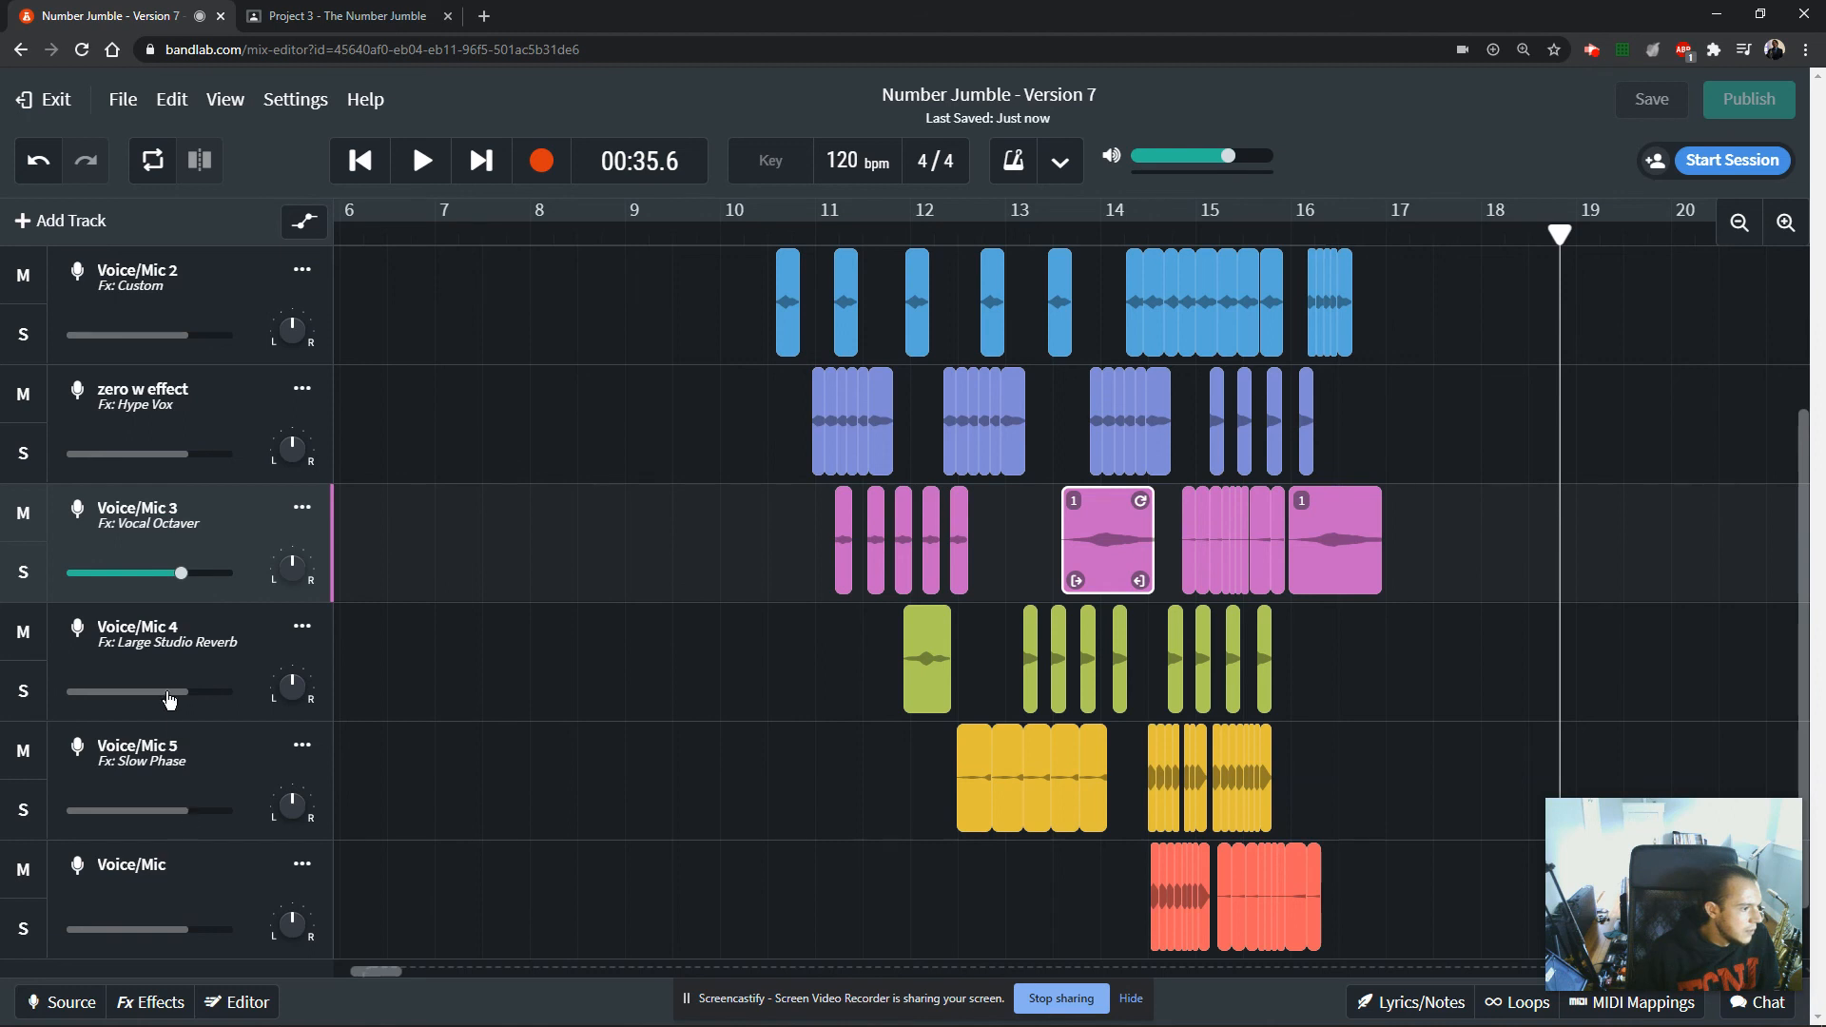
pyautogui.click(167, 659)
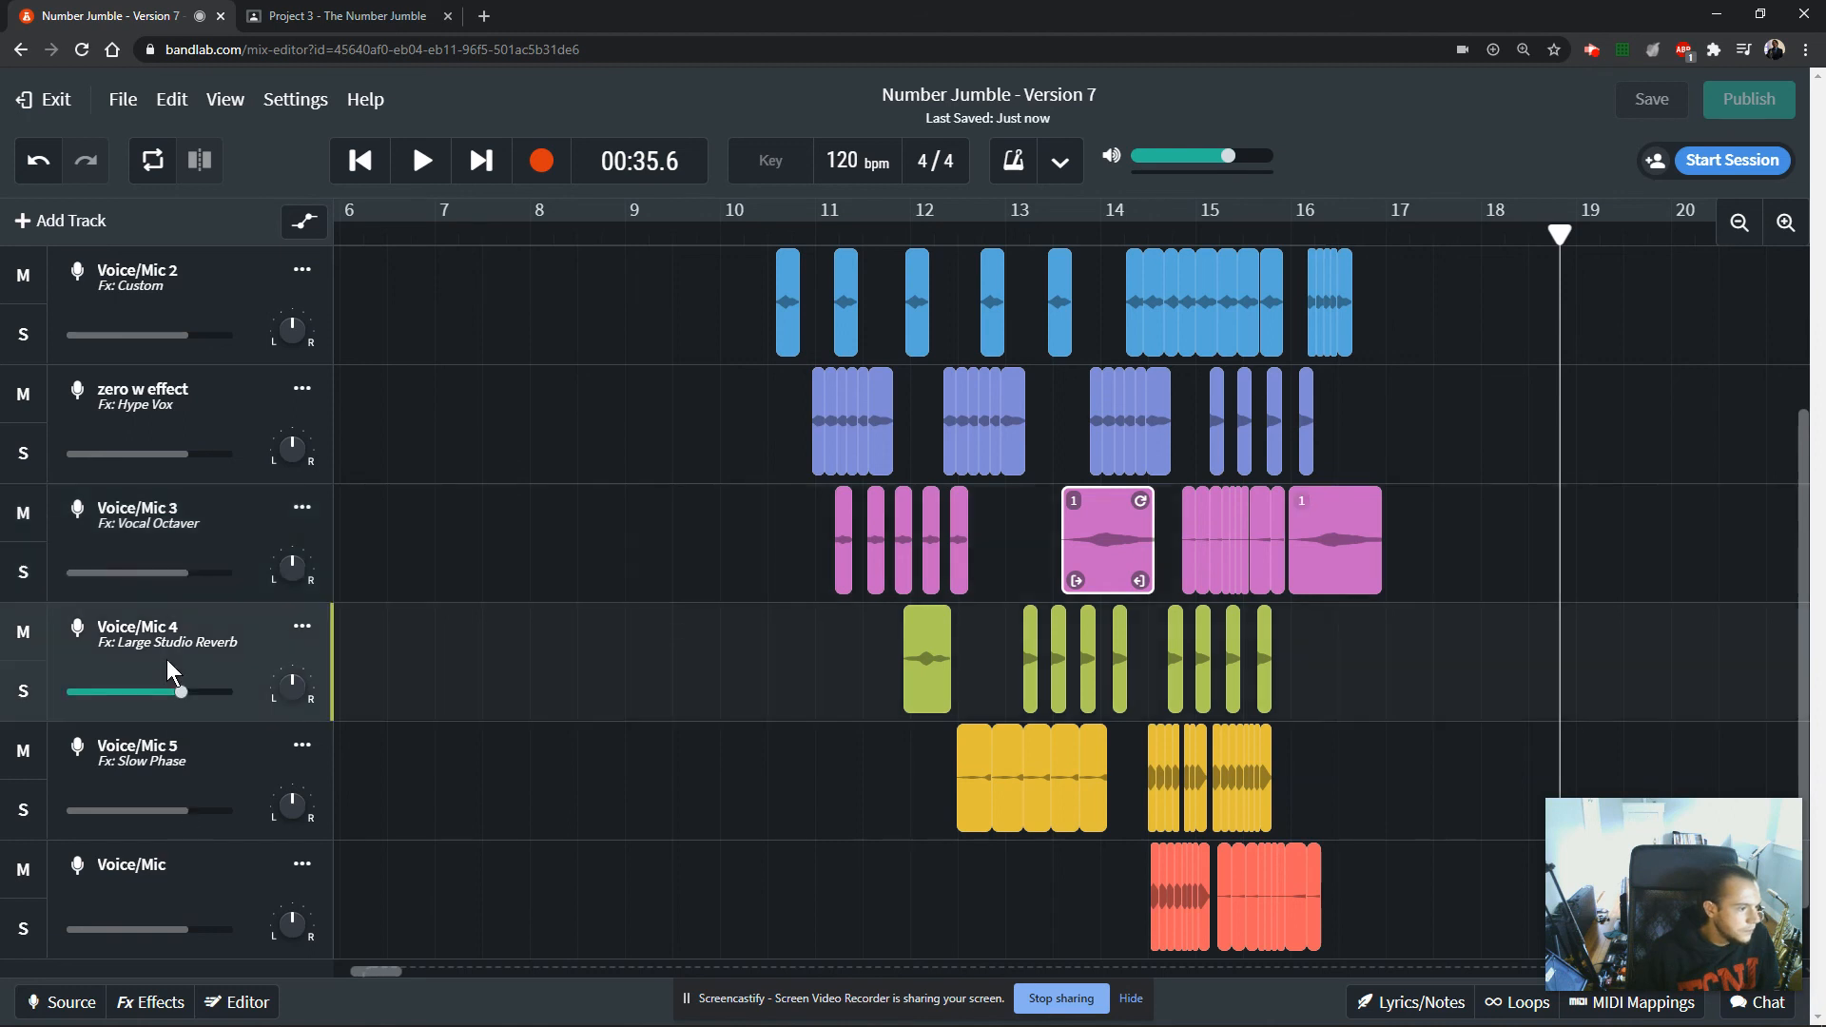
pyautogui.click(187, 753)
pyautogui.click(153, 1001)
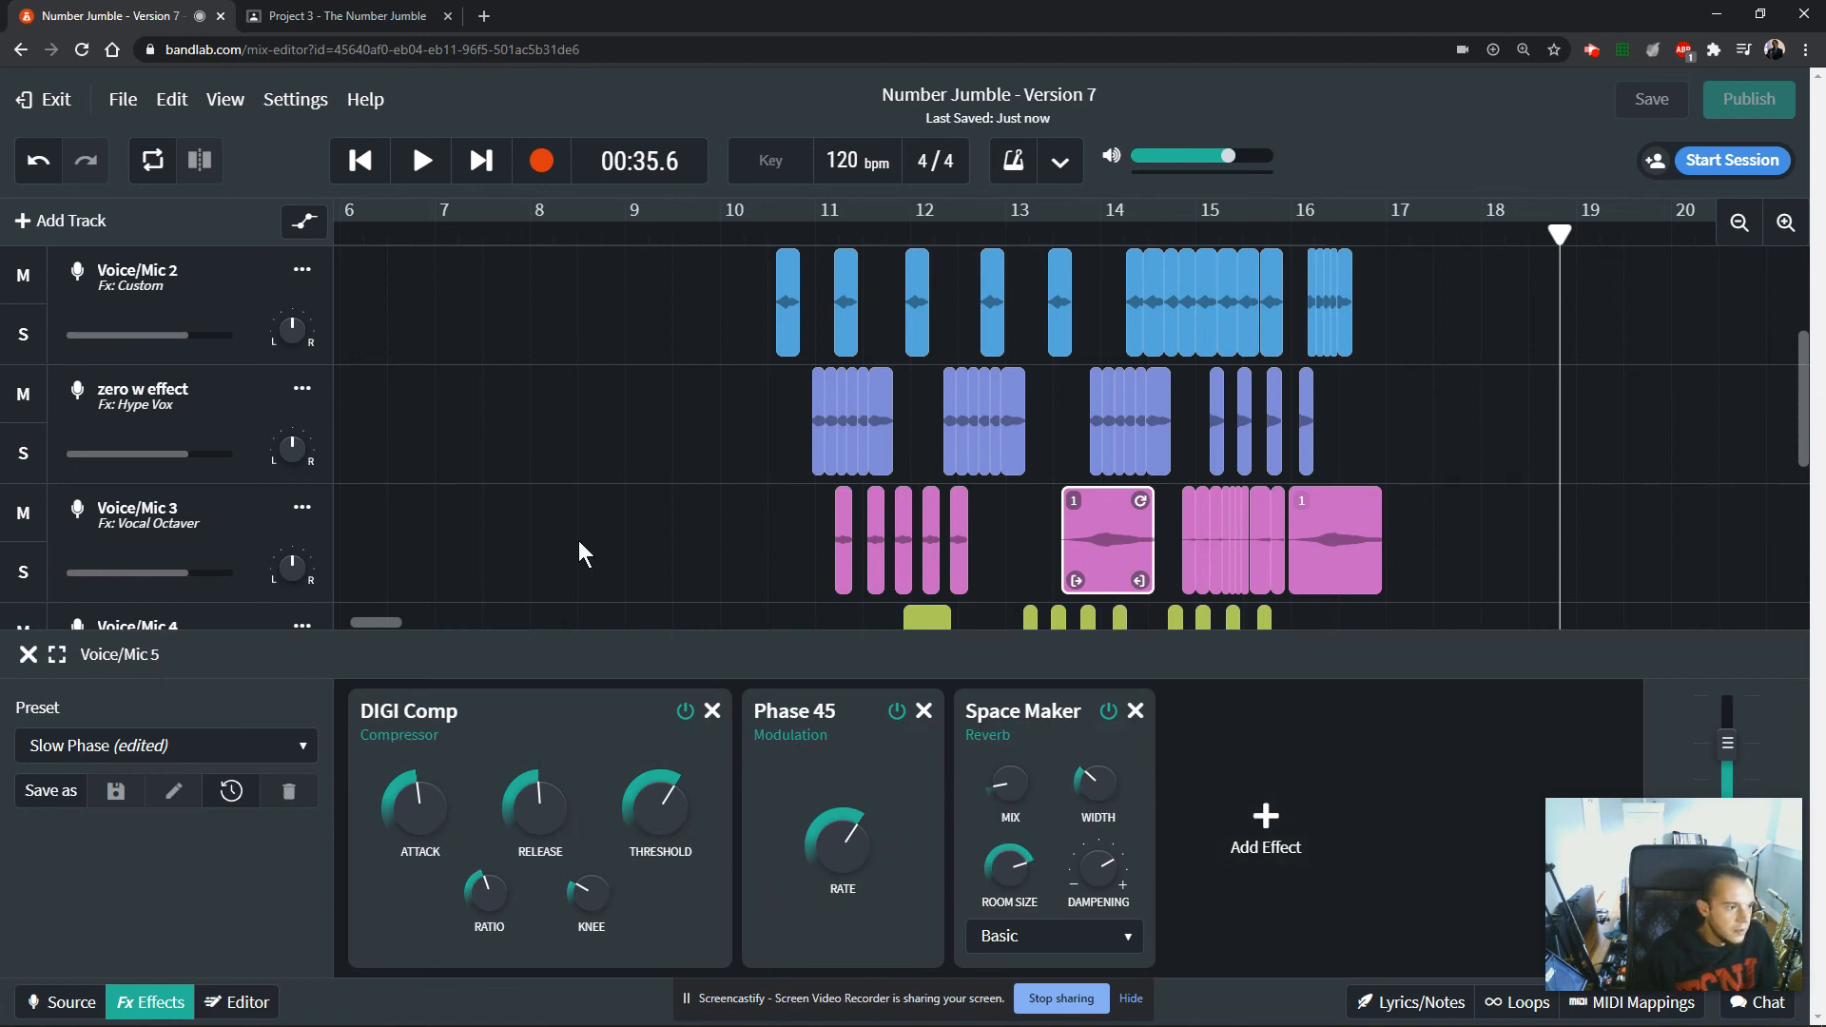
pyautogui.click(27, 655)
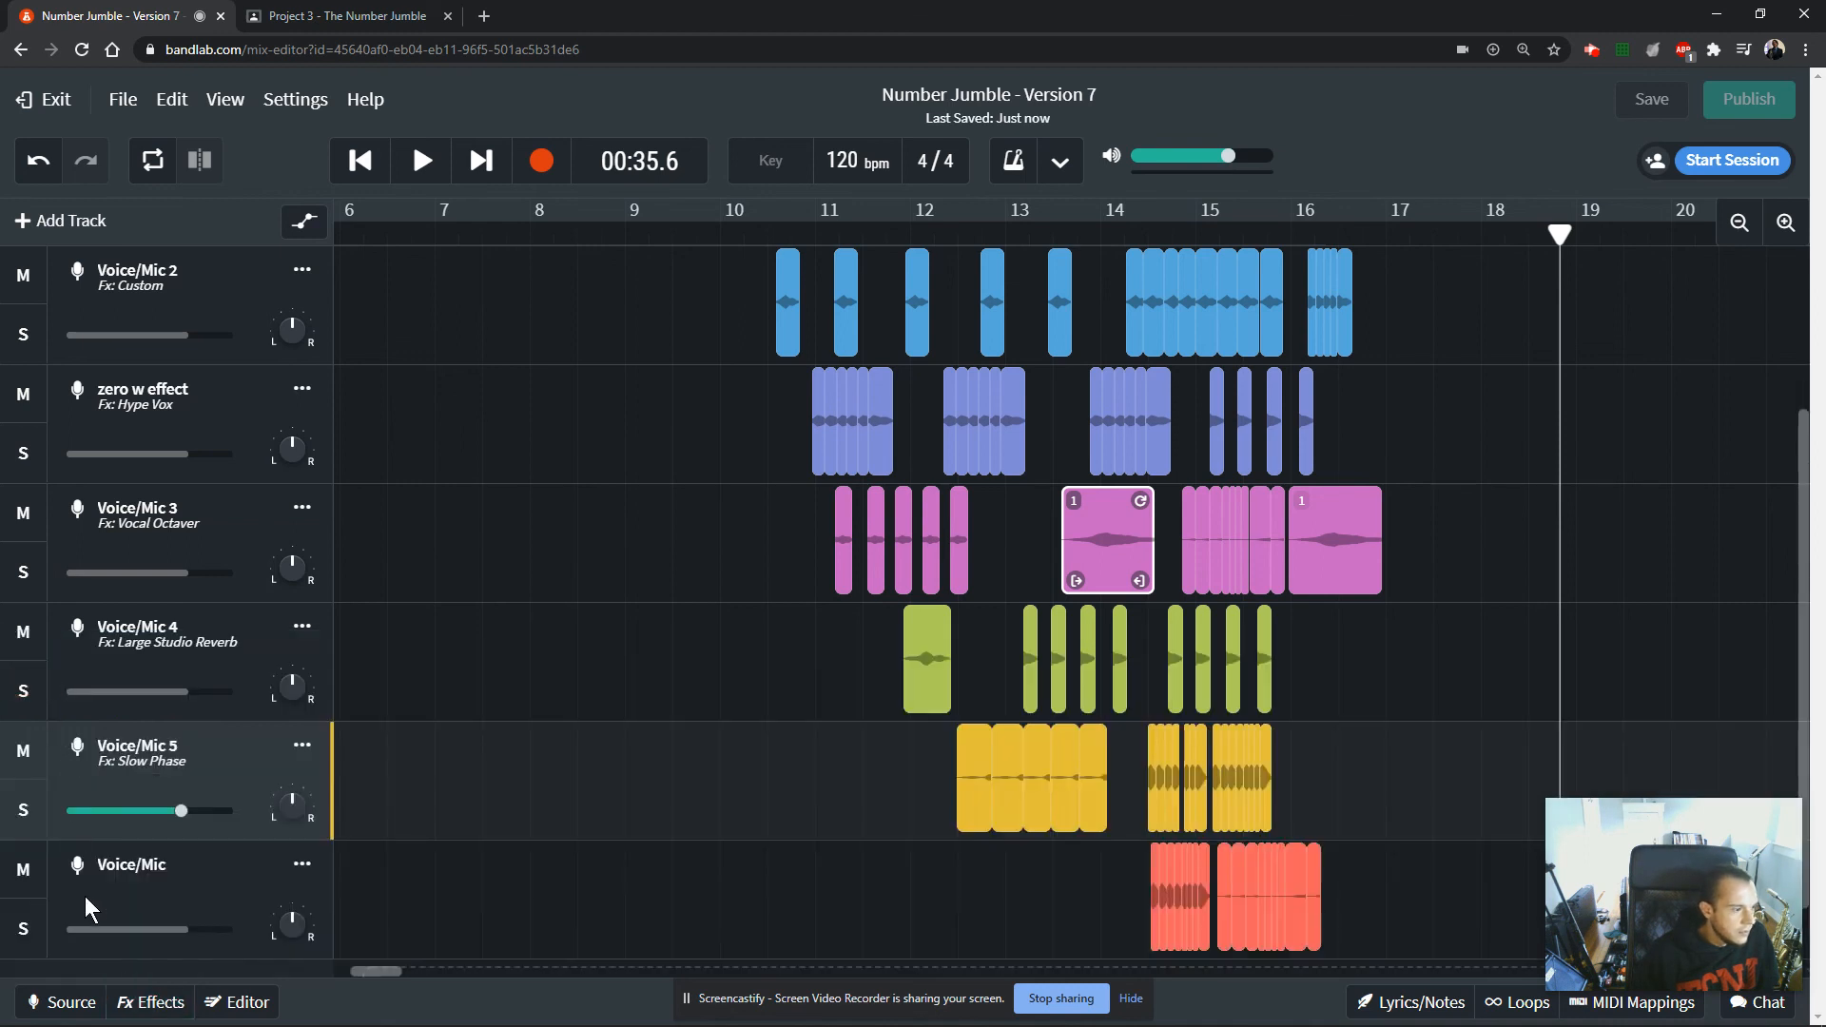
# Check which effects are applied to the last Voice/Mic track.
pyautogui.click(121, 873)
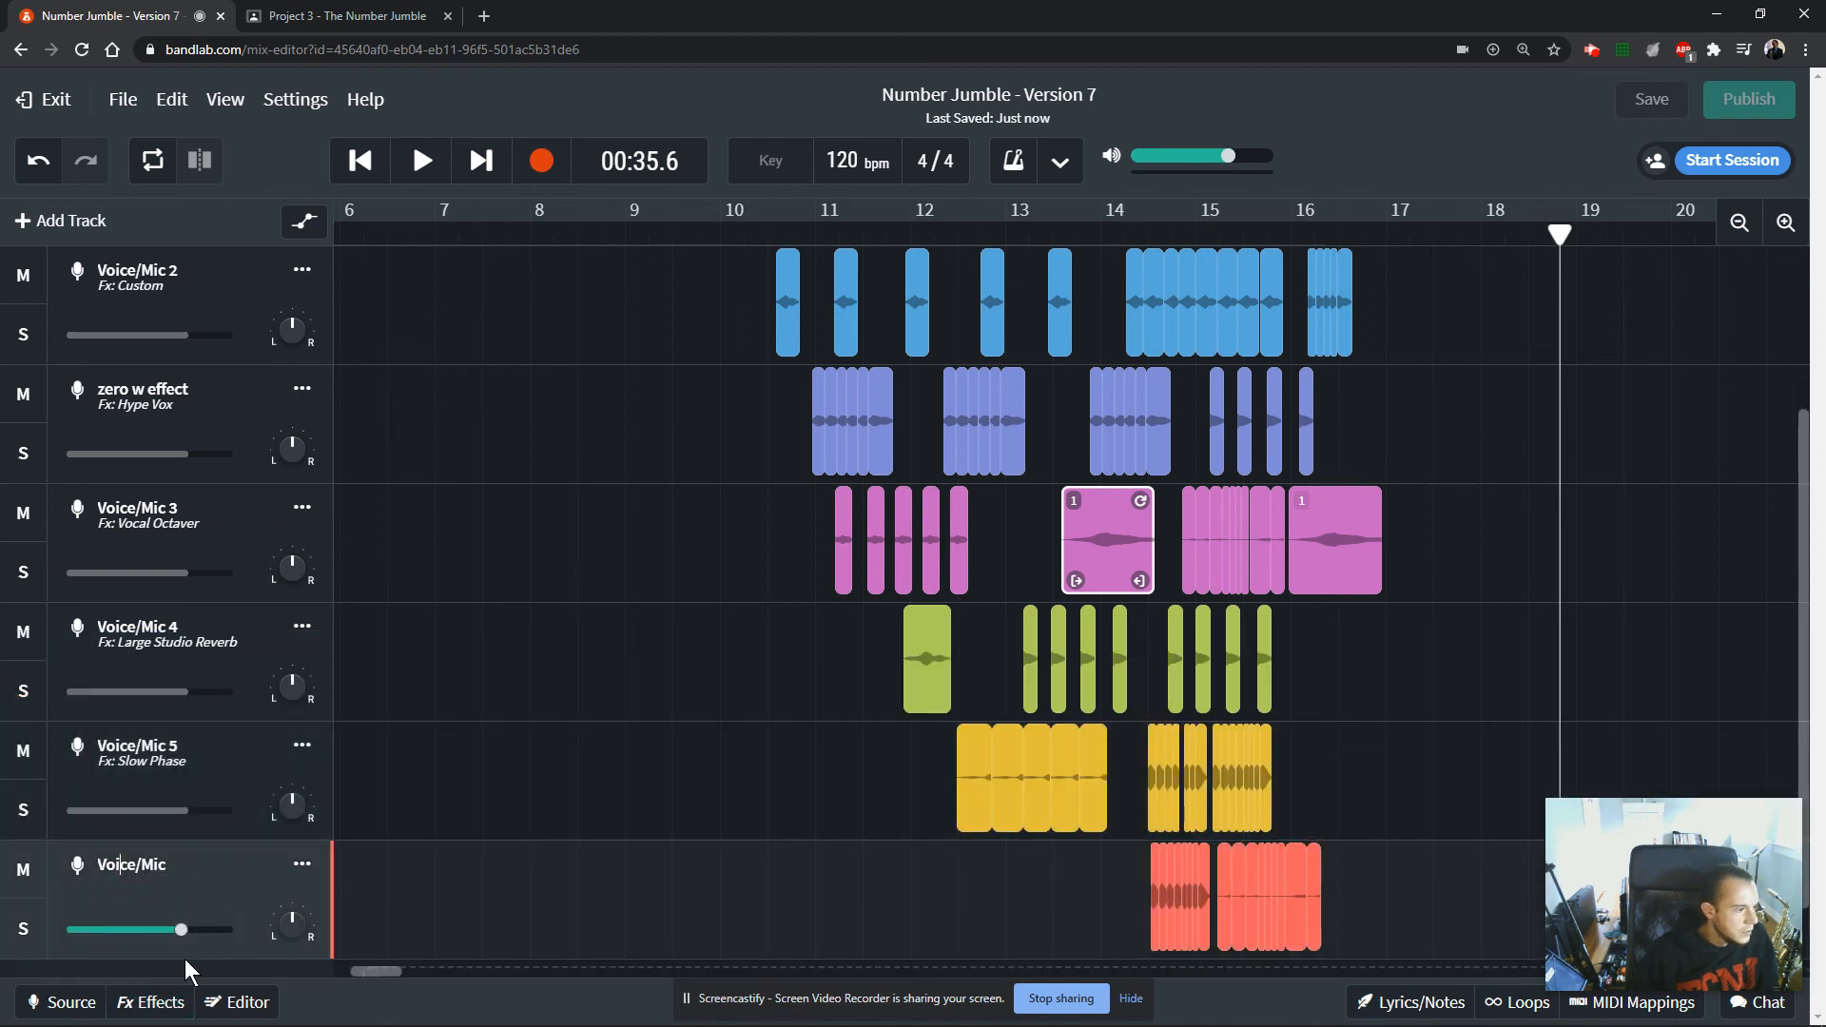
pyautogui.click(155, 1007)
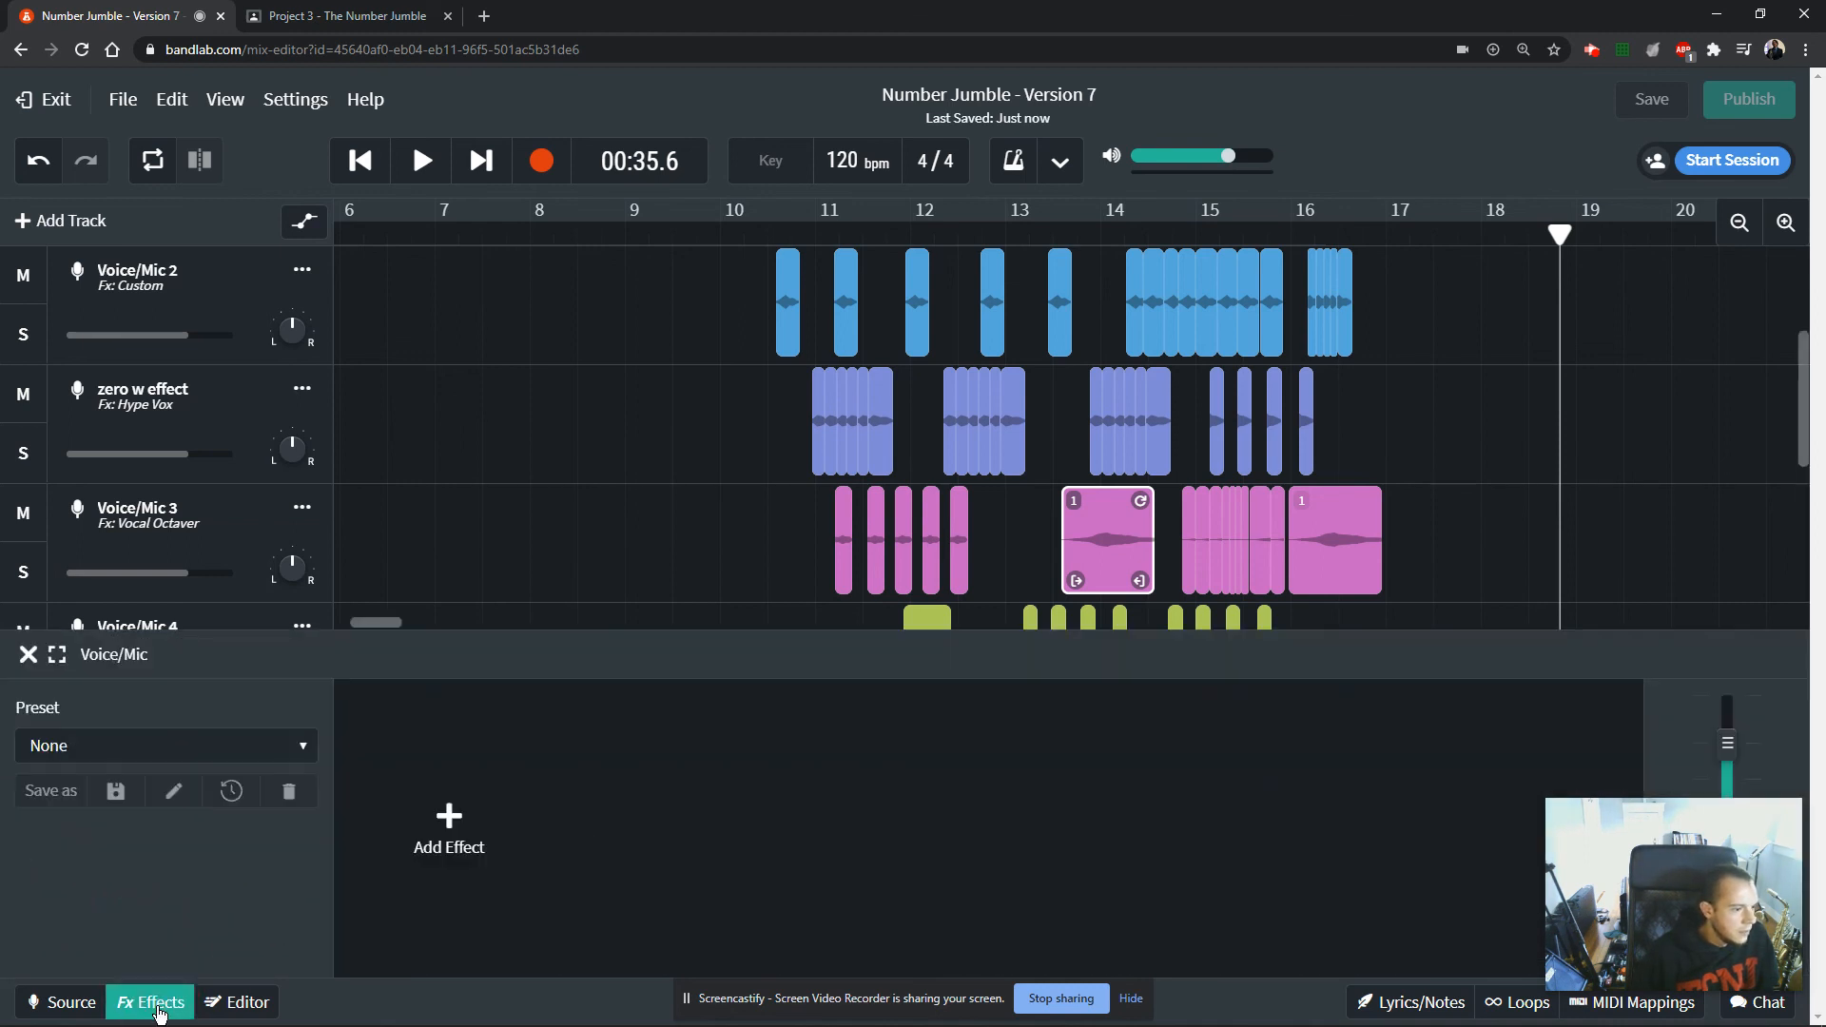
pyautogui.click(27, 655)
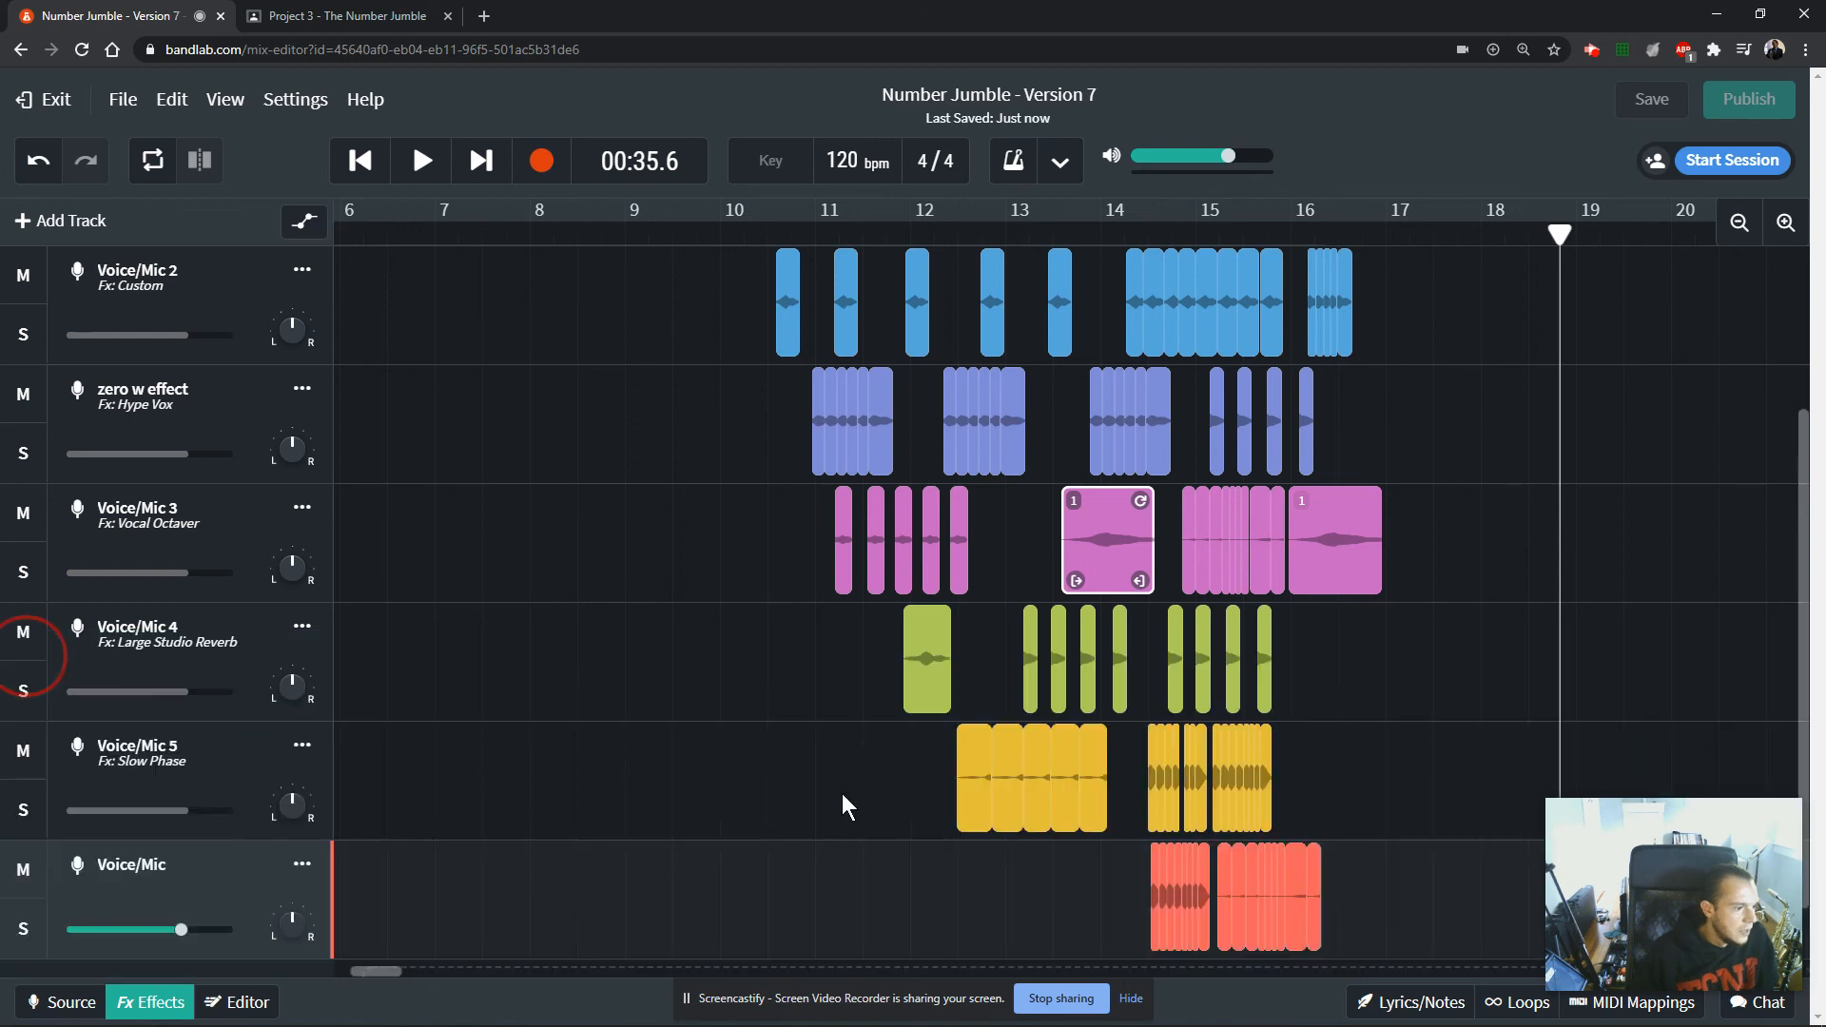
# Select the second group of clips on Voice/Mic 5, lower the track's volume and clear the selection.
pyautogui.click(1137, 757)
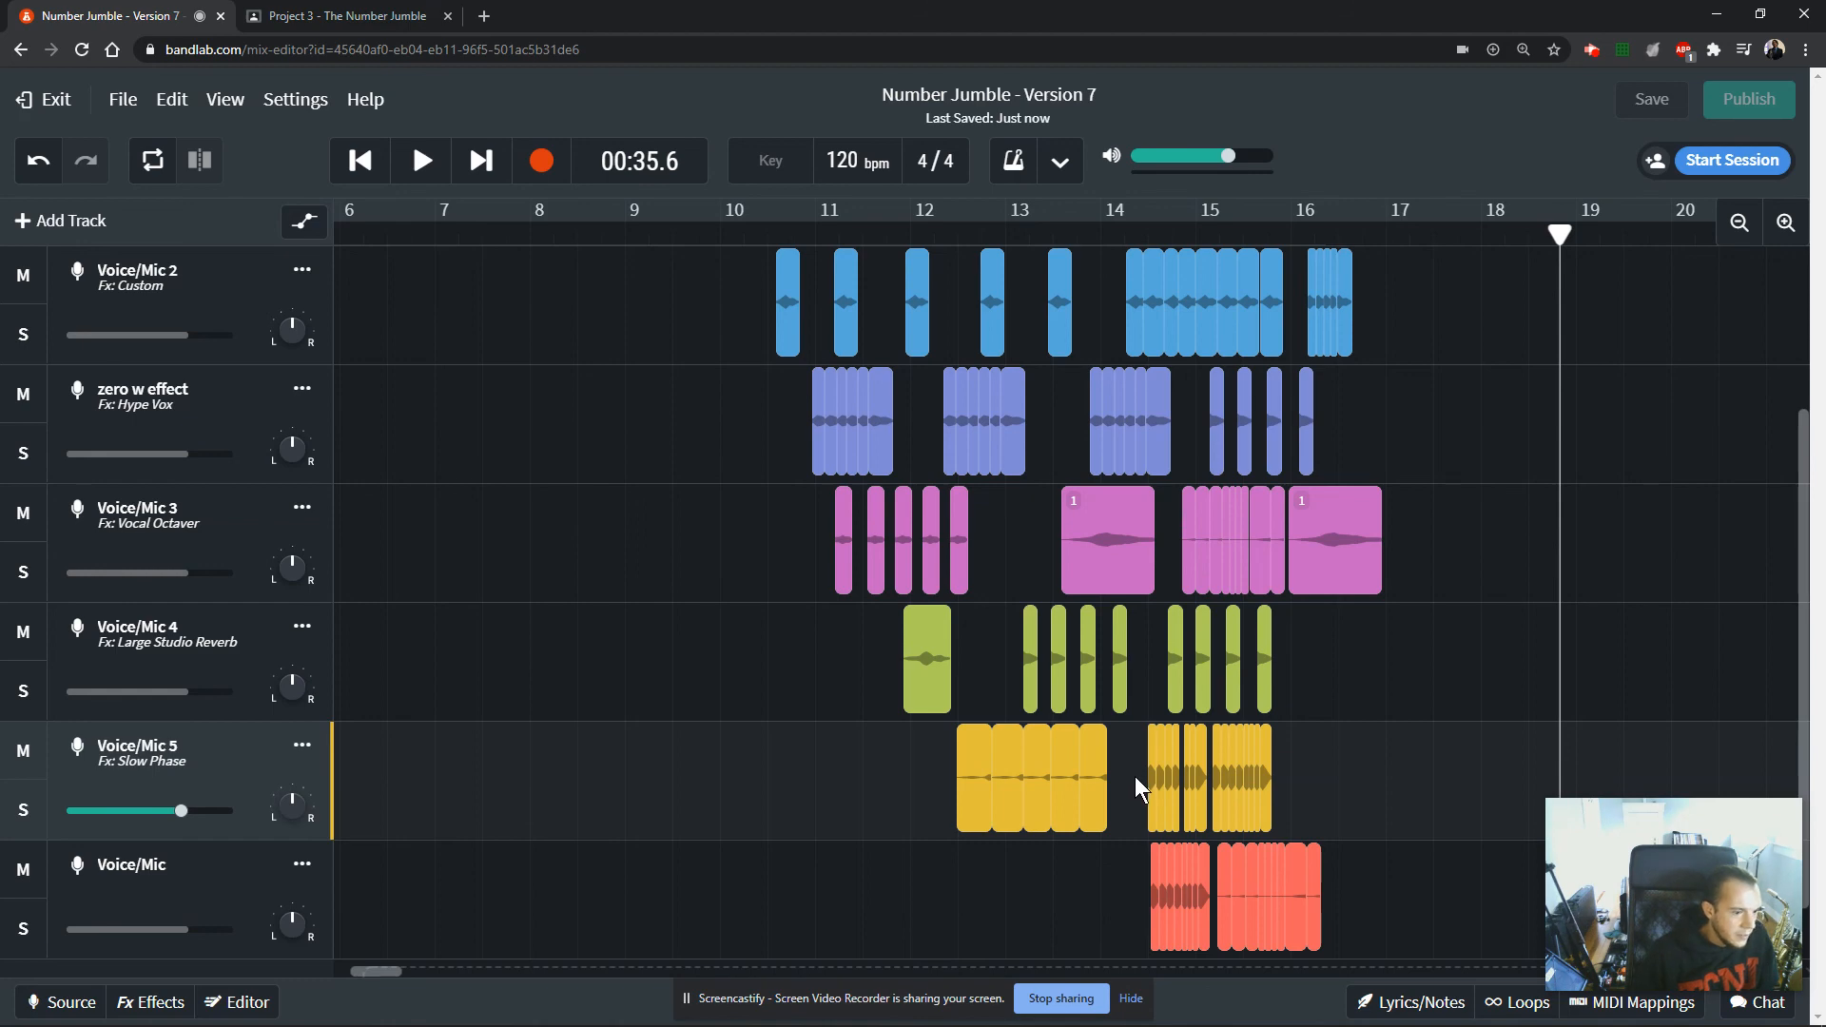
pyautogui.moveTo(1134, 776); pyautogui.dragTo(1303, 786)
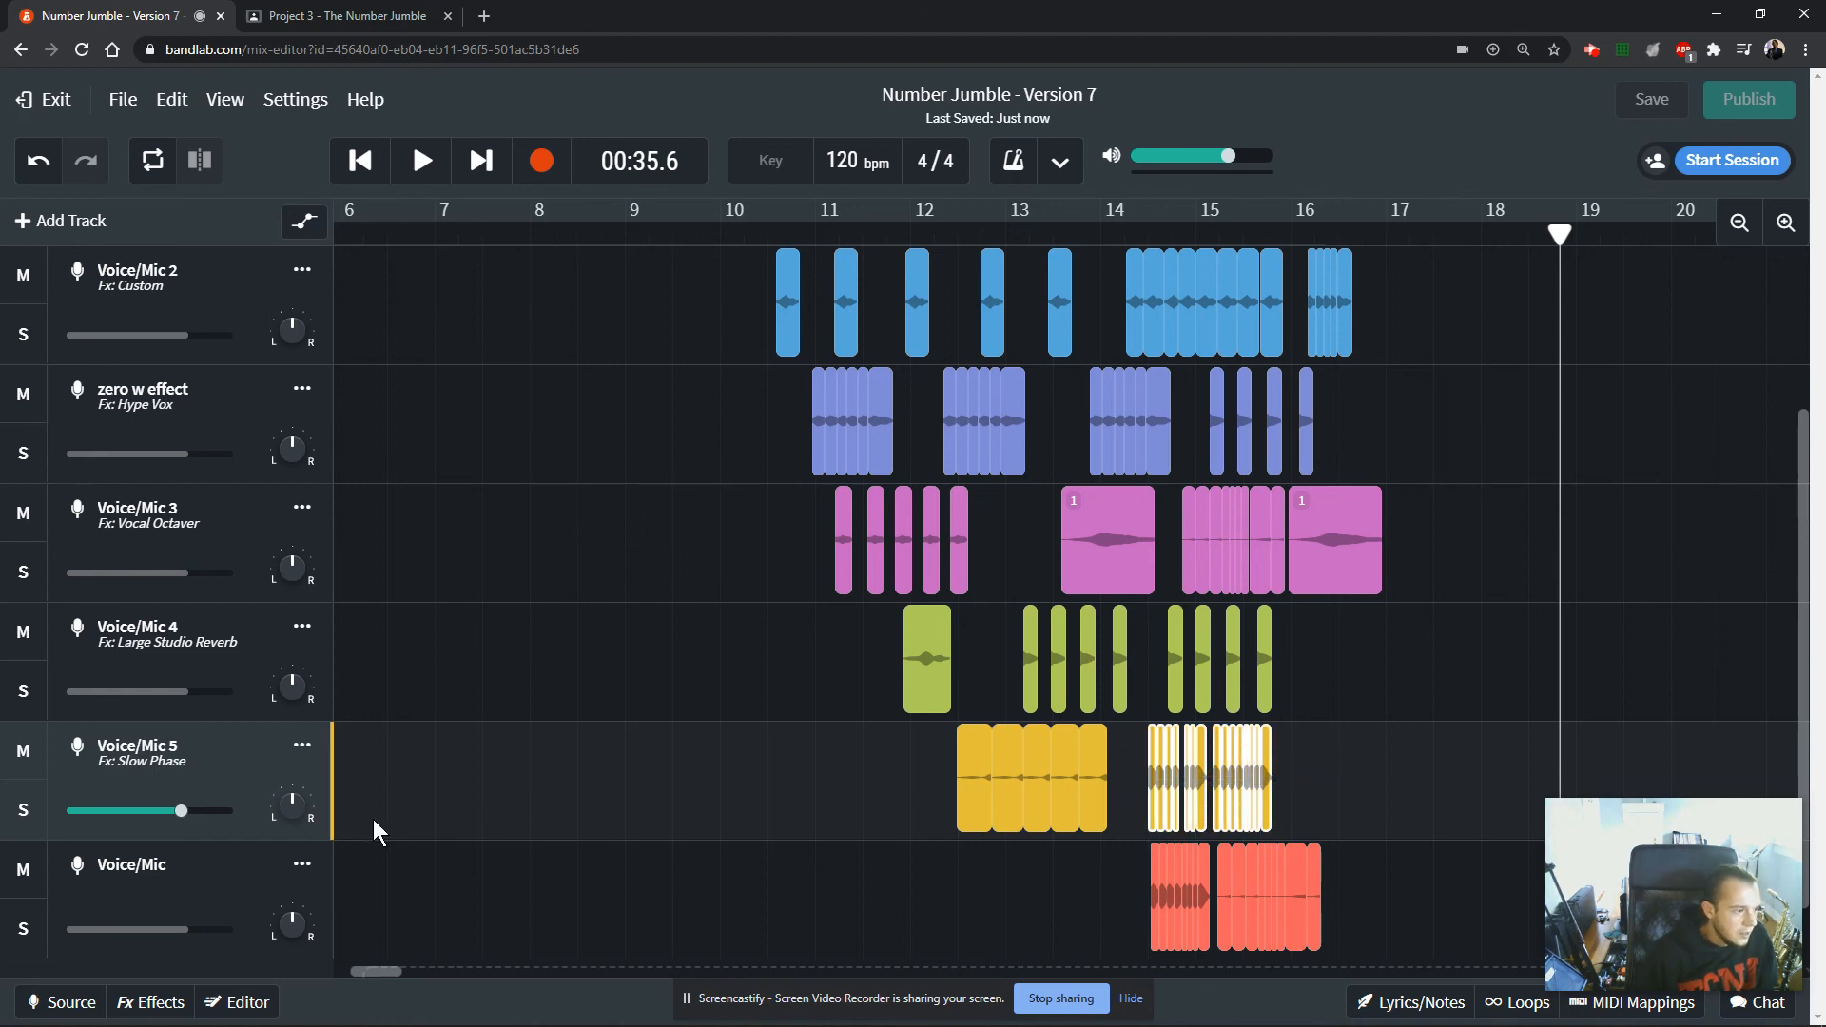
pyautogui.moveTo(182, 814)
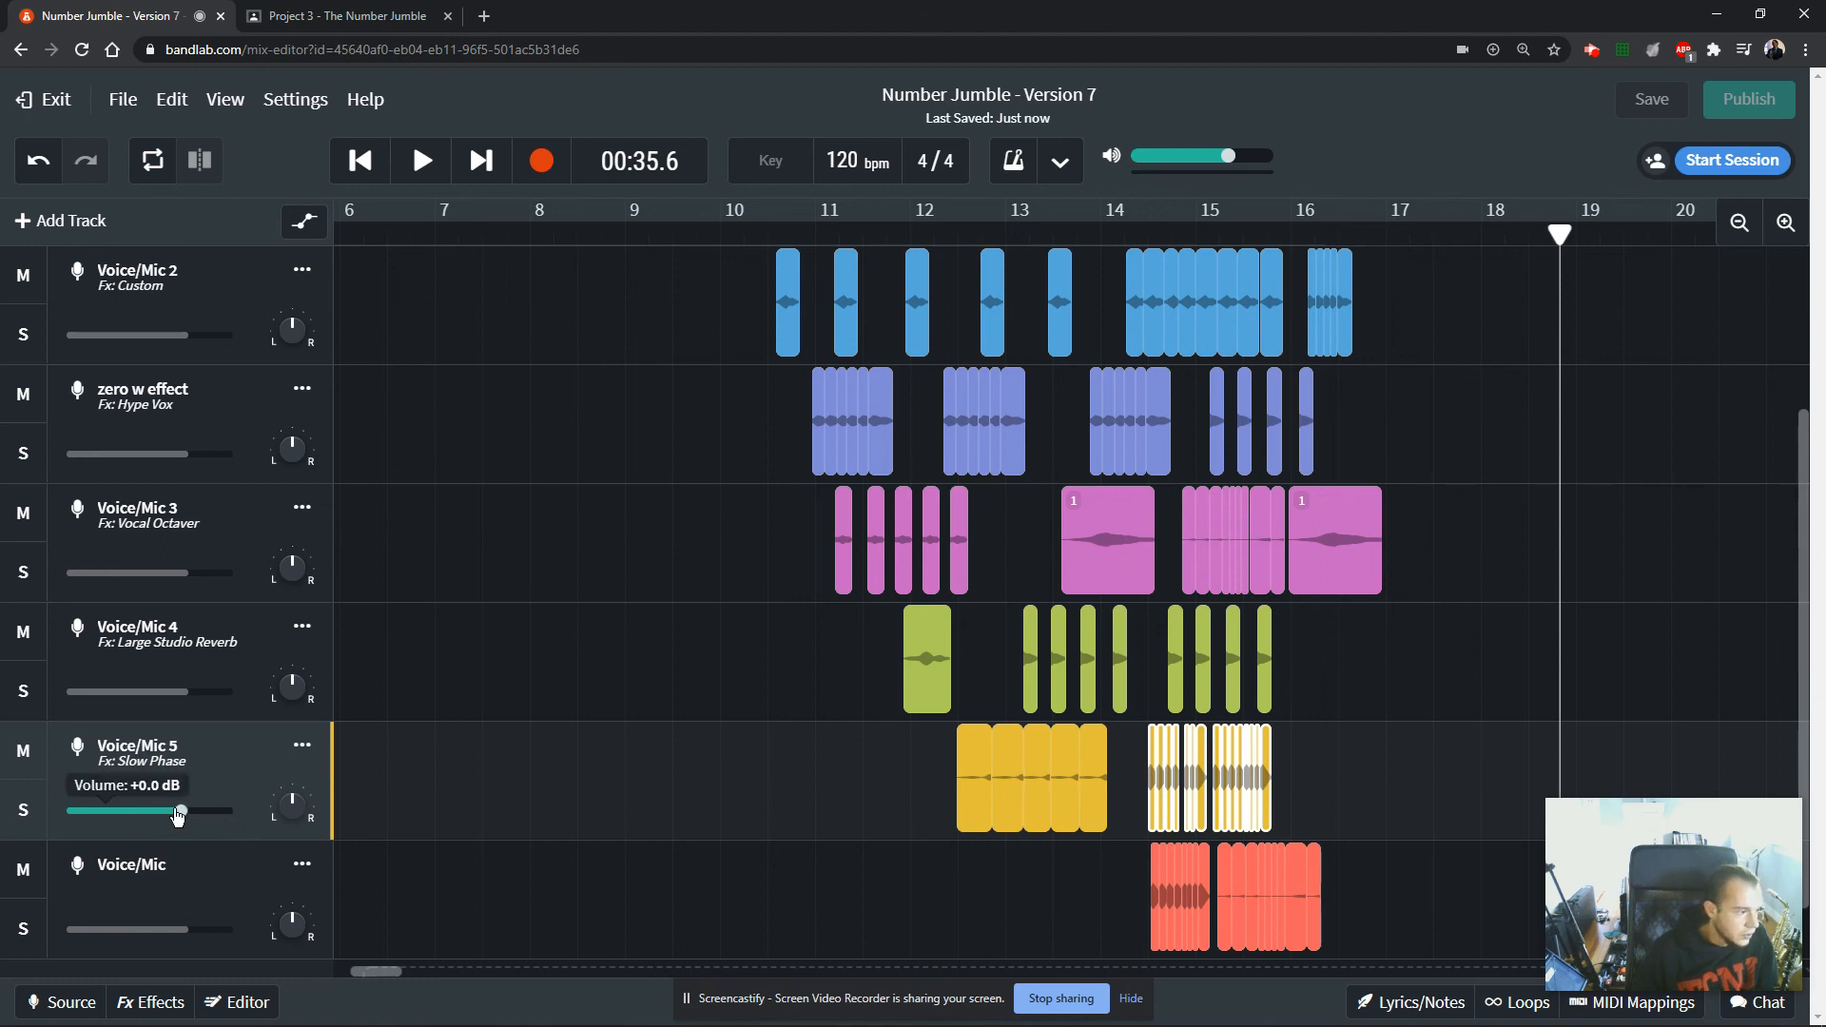
pyautogui.moveTo(182, 815); pyautogui.dragTo(150, 811)
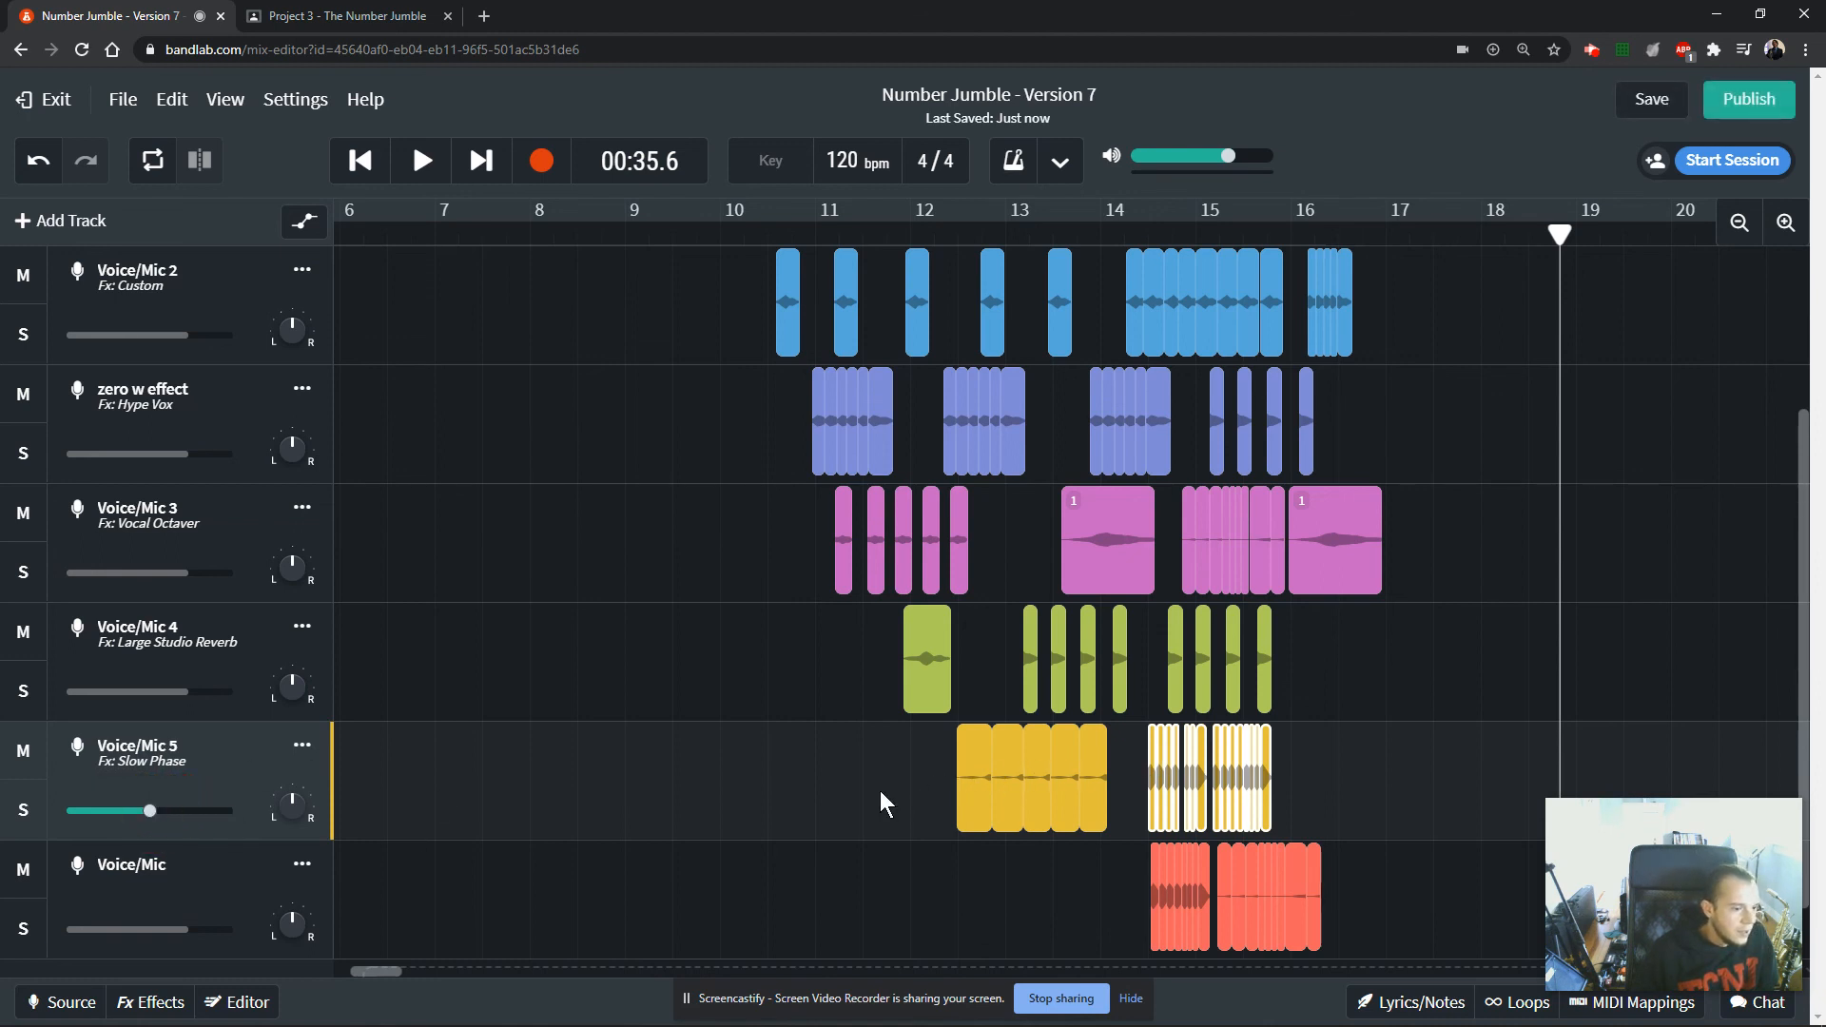
pyautogui.click(944, 772)
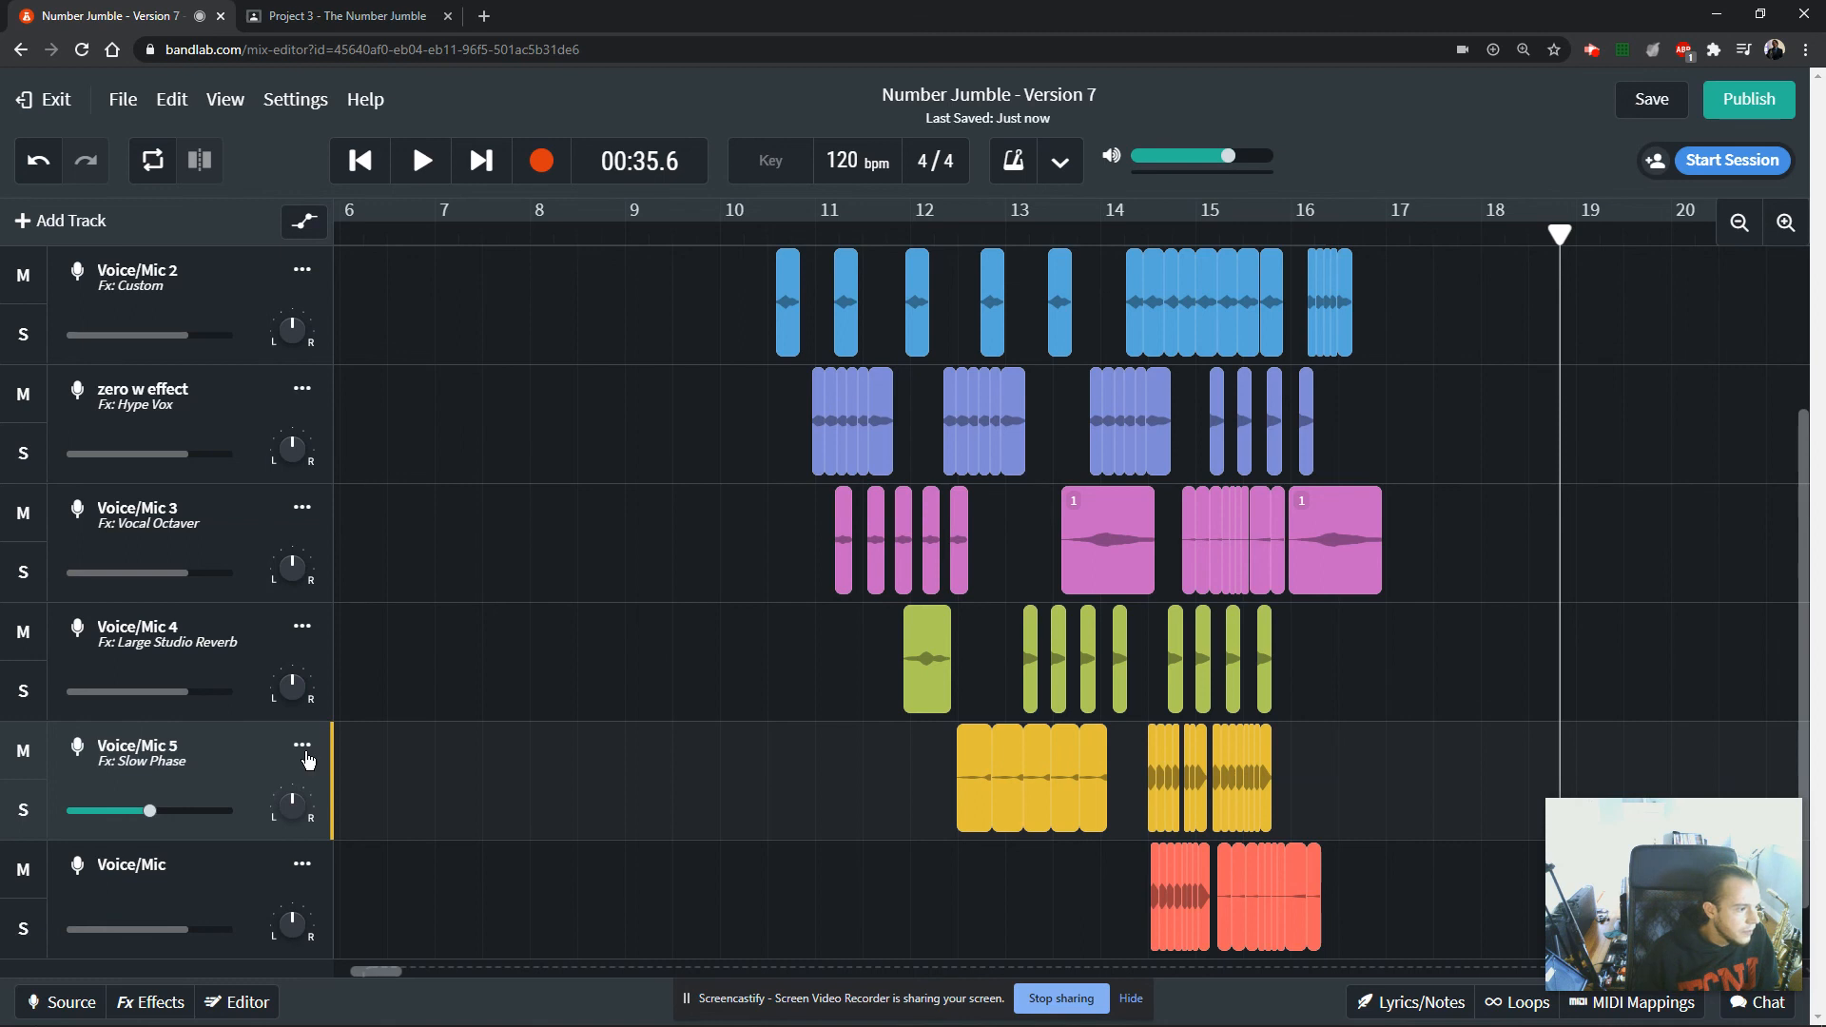
# Inspect the Voice/Mic 5 track's effects chain and the reverb types offered by its Space Maker effect.
pyautogui.click(152, 1004)
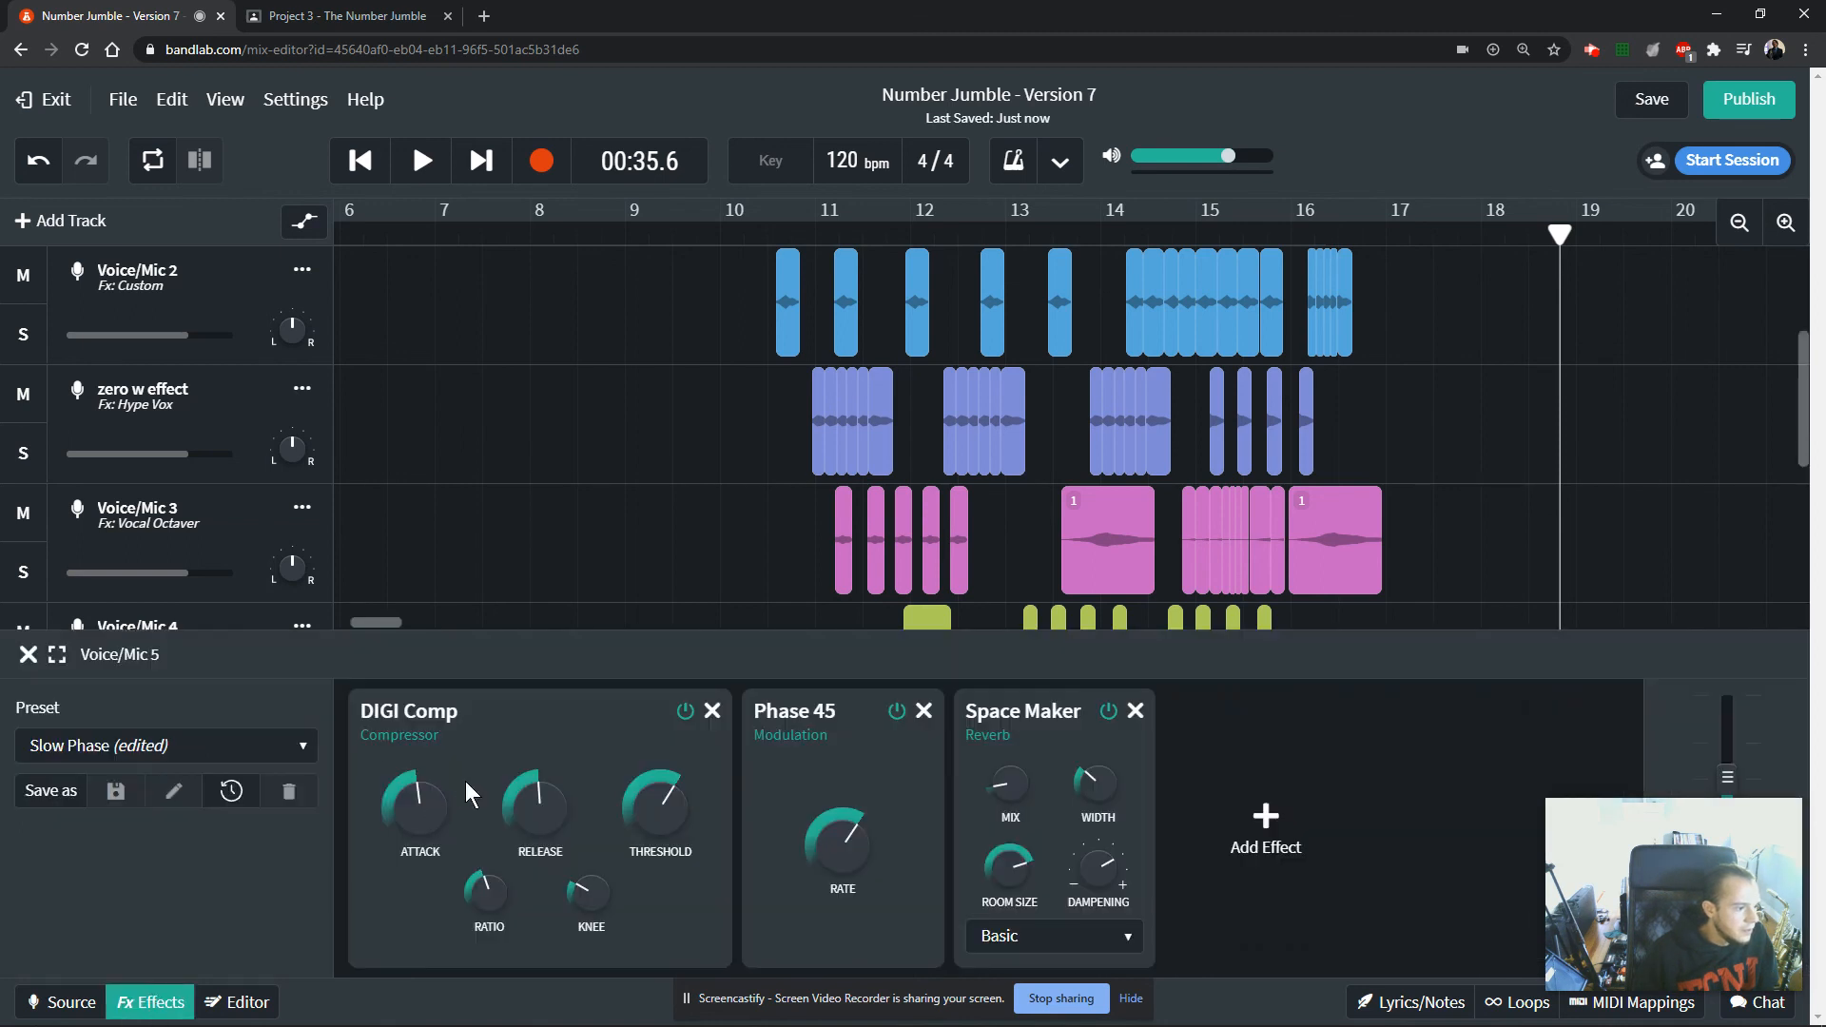
pyautogui.moveTo(440, 834)
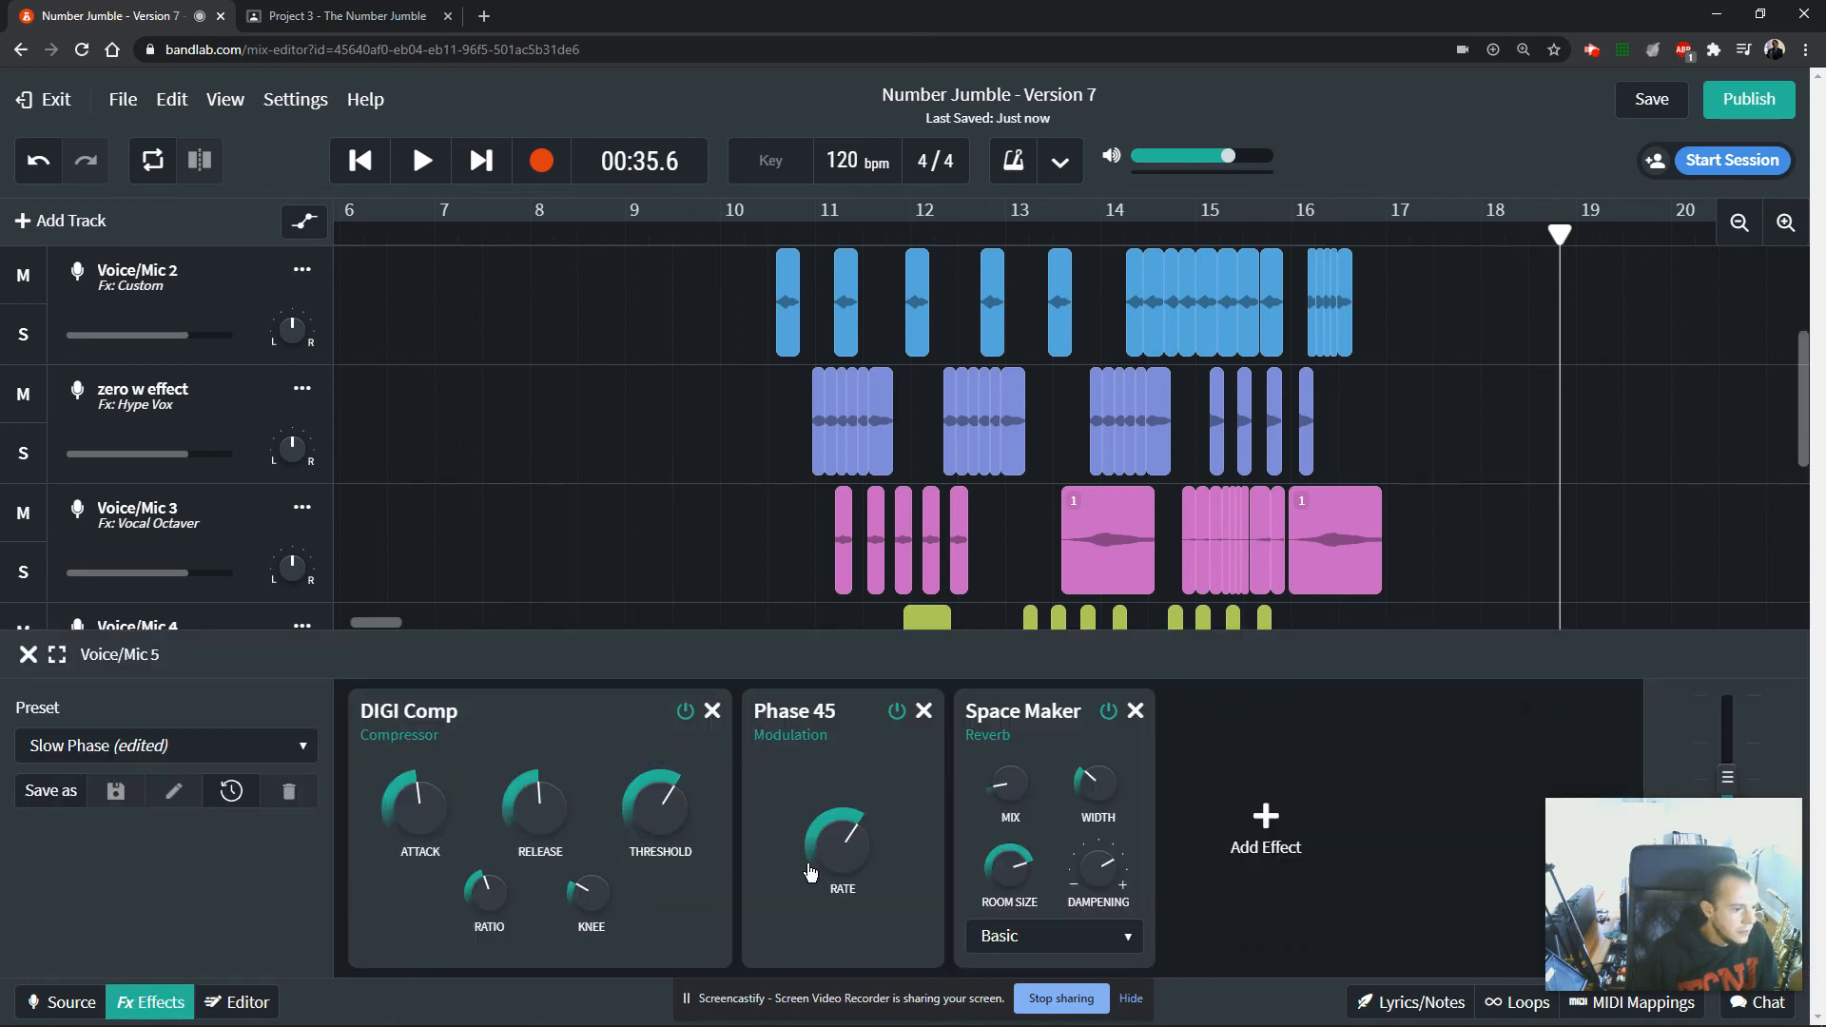
pyautogui.moveTo(1094, 814)
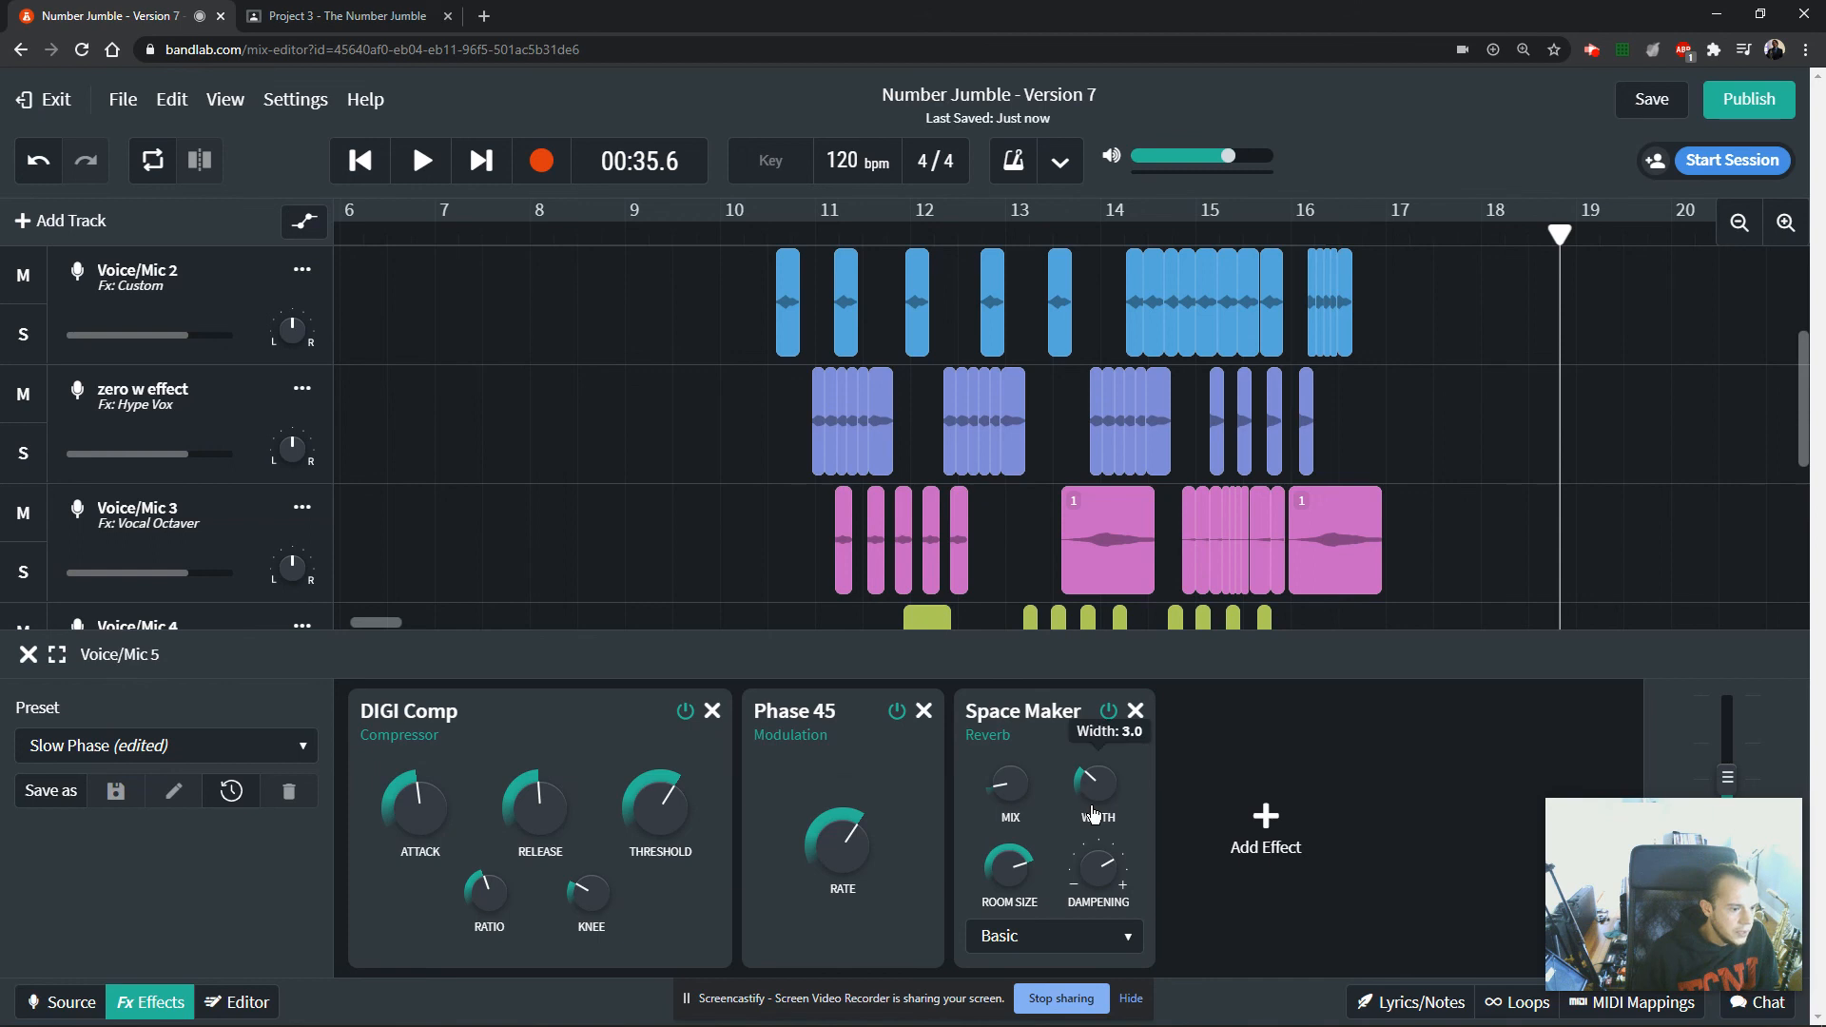
pyautogui.click(1097, 942)
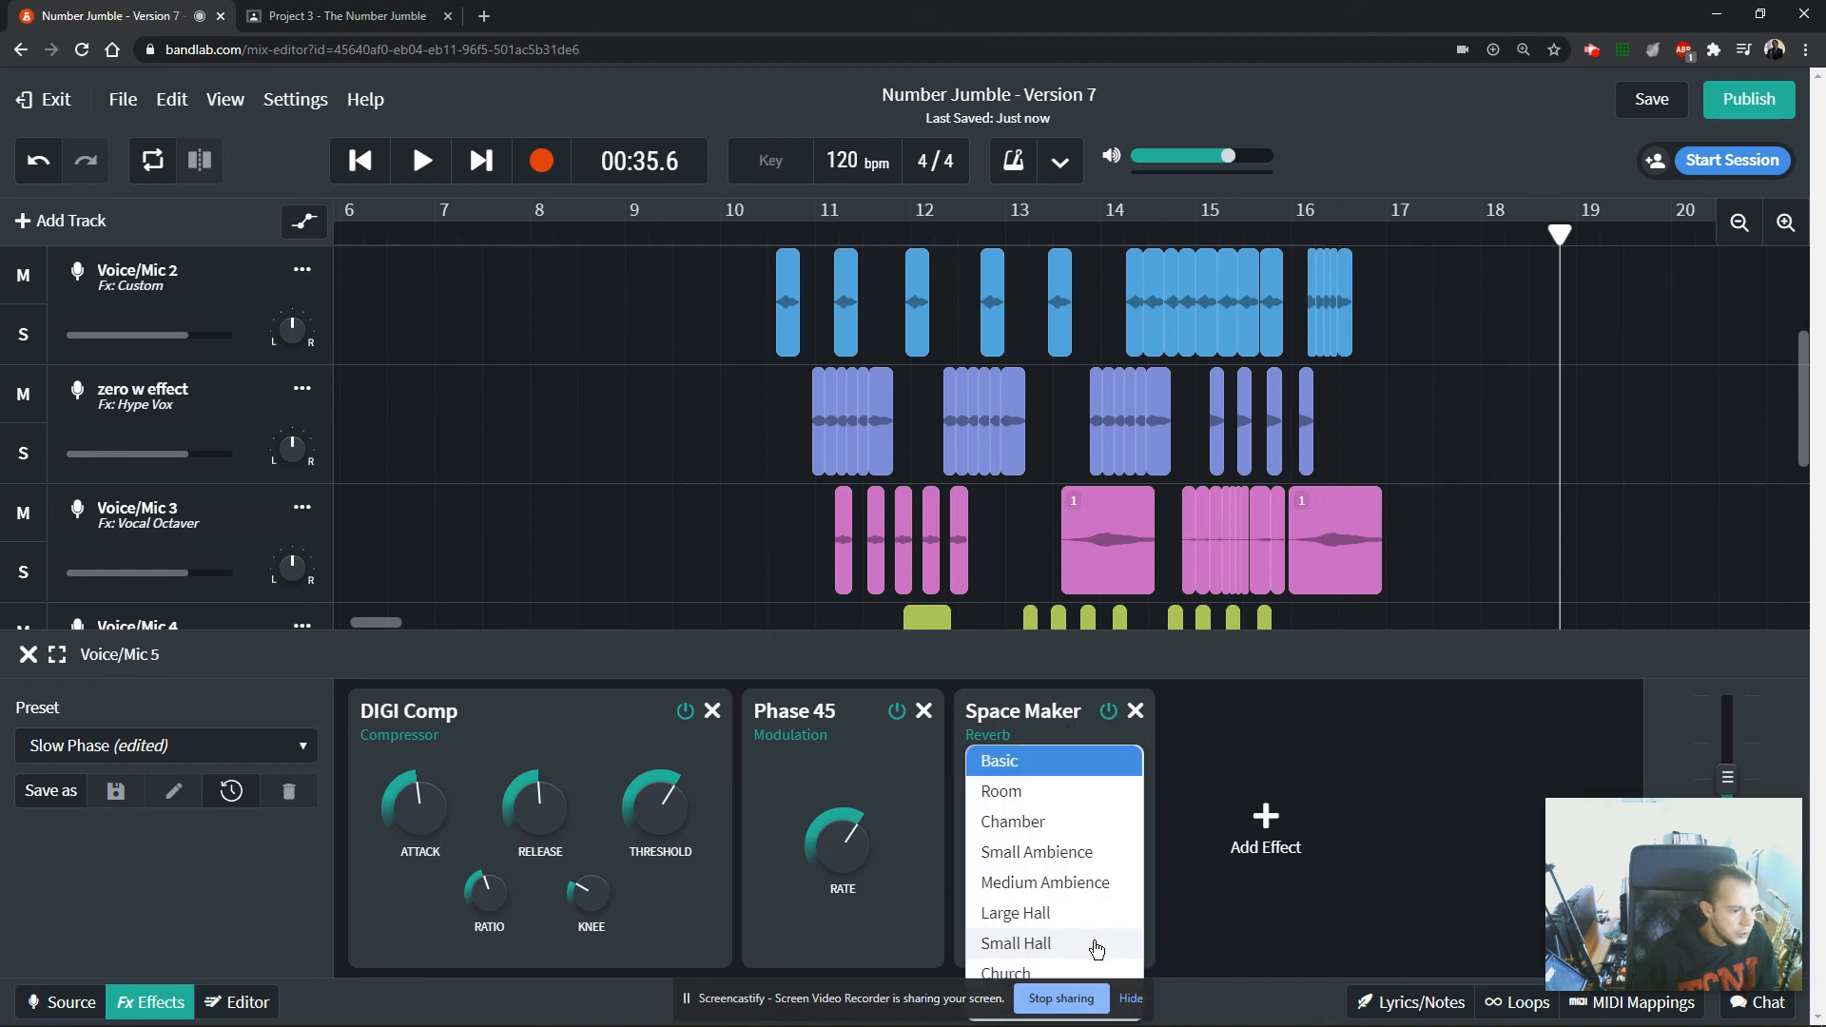
# Try adding an FBK Compressor from the Dynamics effects to Voice/Mic 5, lower its makeup gain, remove it and close the effects chain.
pyautogui.click(1266, 820)
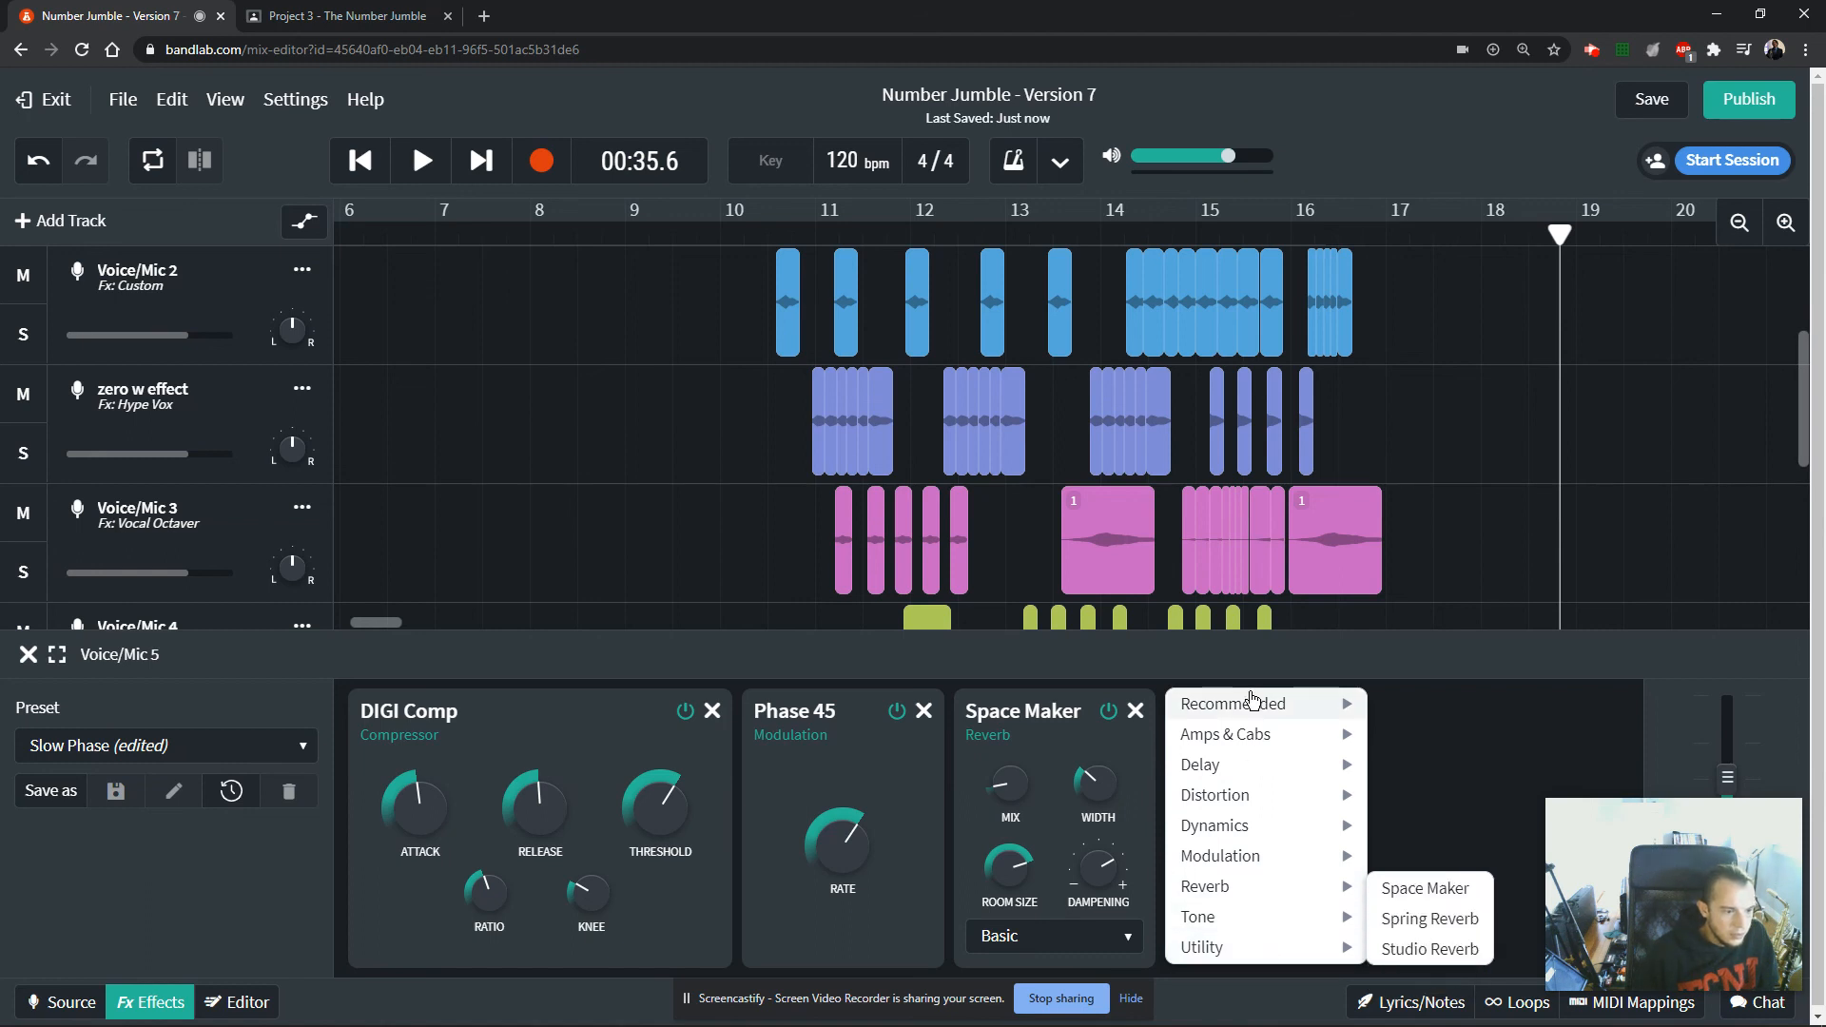
pyautogui.moveTo(1253, 703)
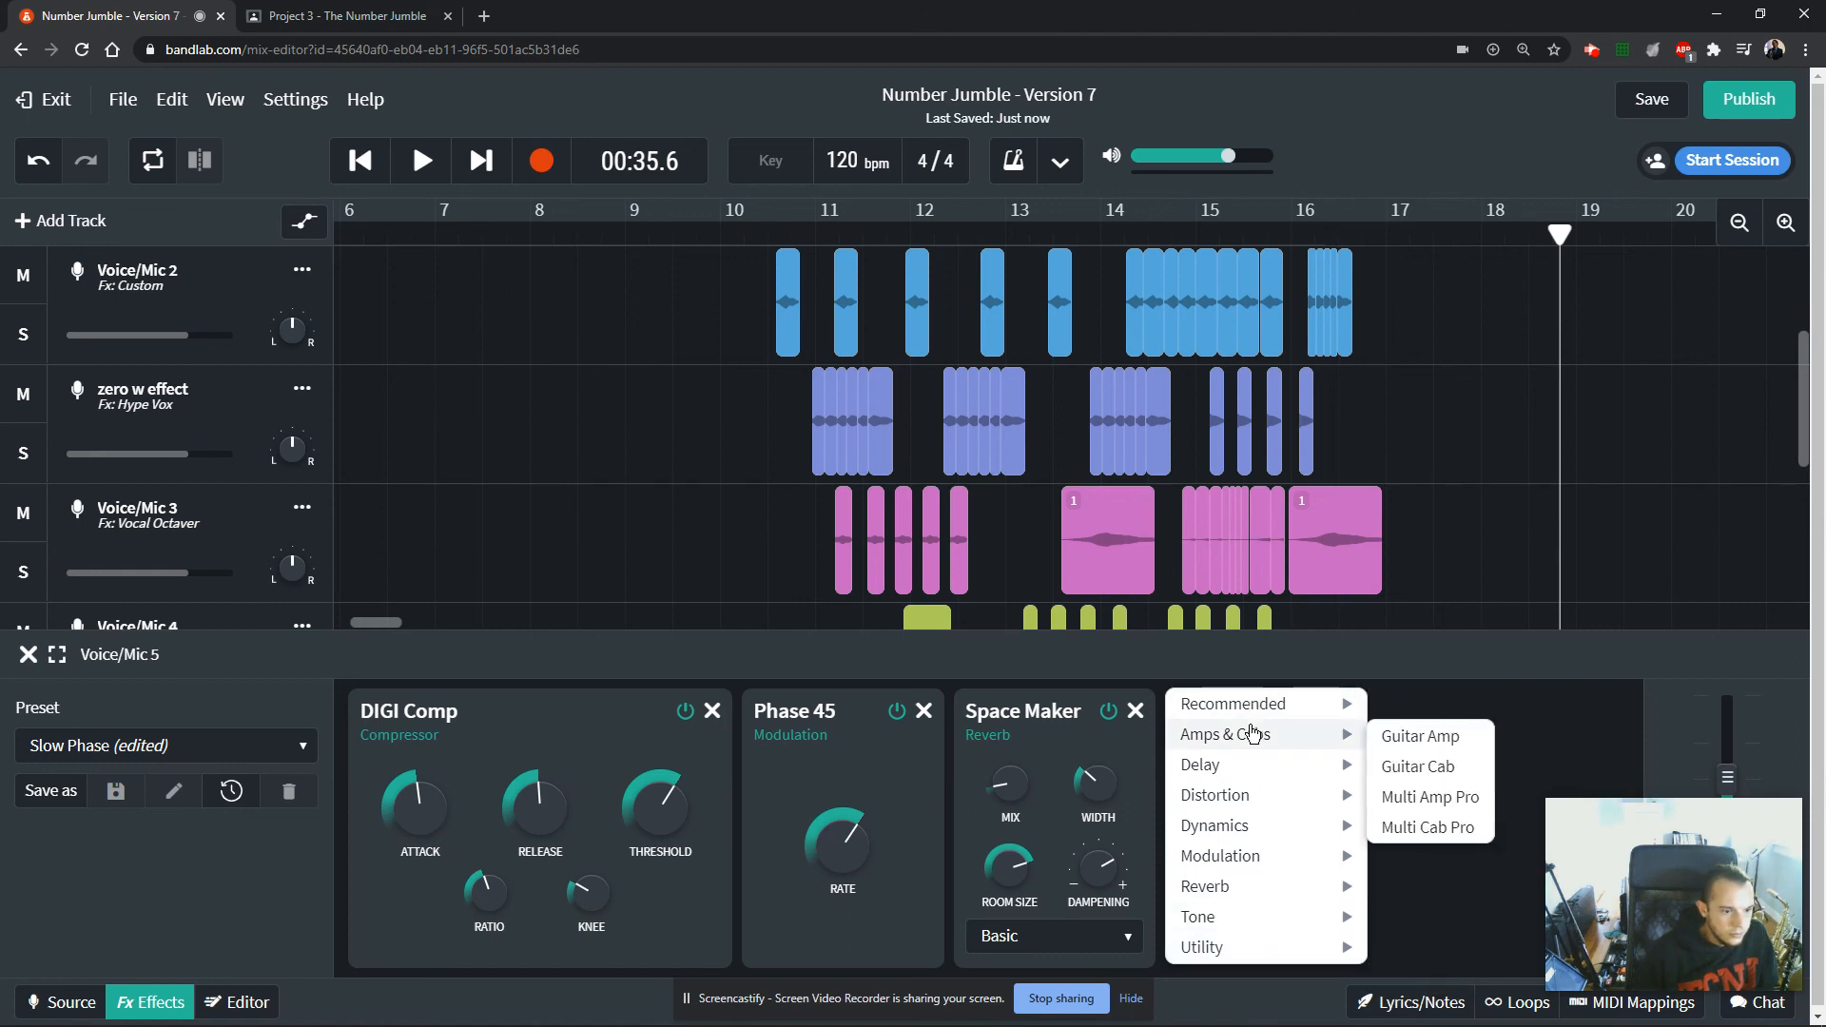
pyautogui.moveTo(1253, 771)
pyautogui.moveTo(1255, 827)
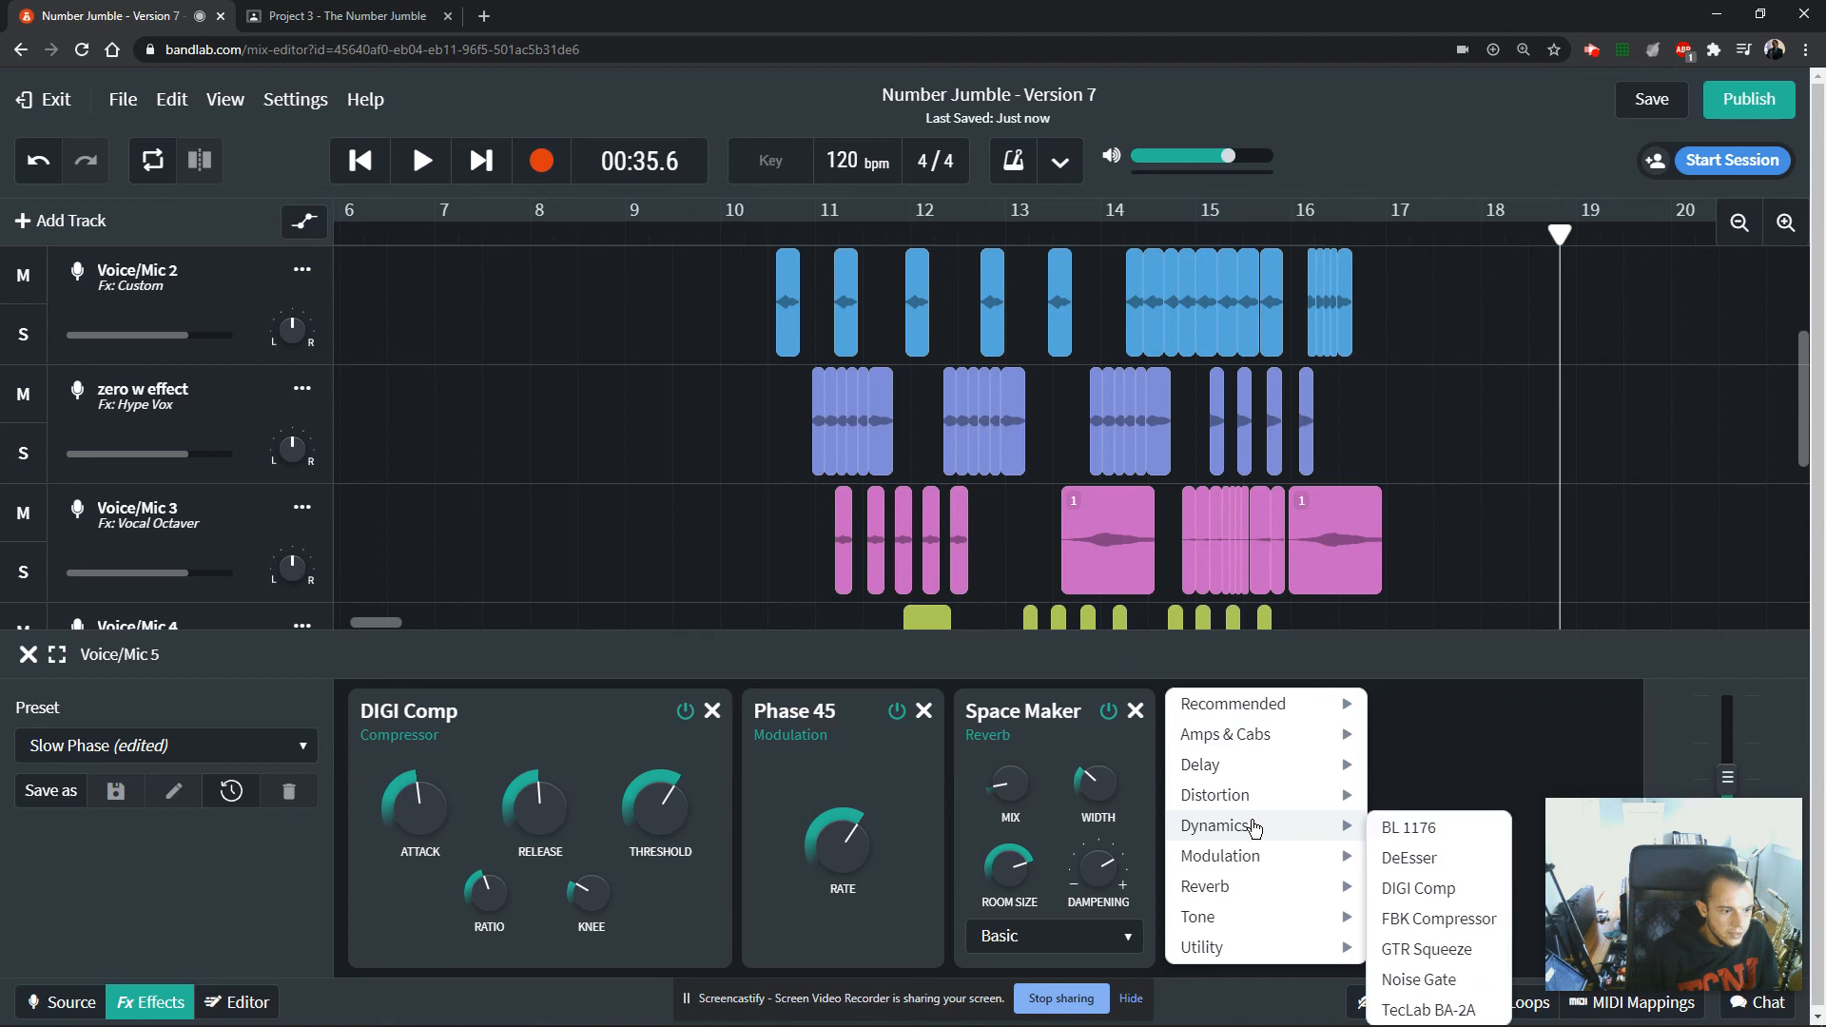
pyautogui.click(1438, 919)
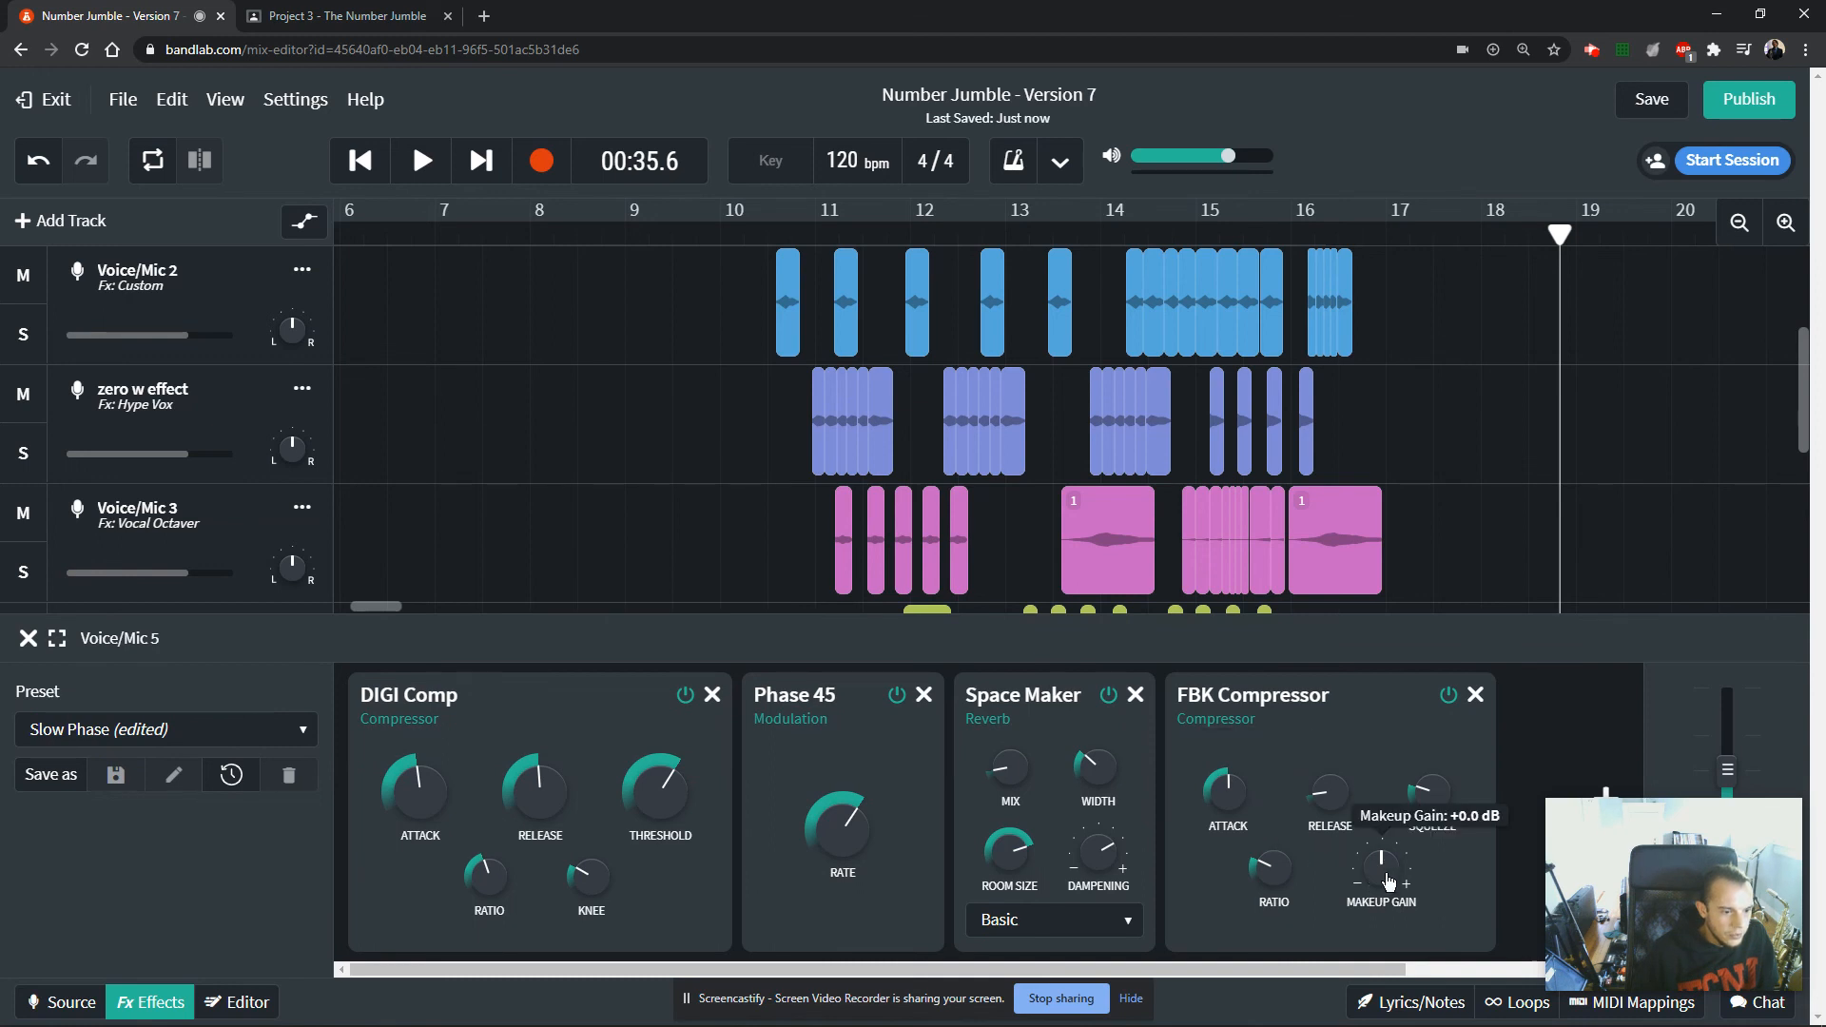
pyautogui.moveTo(1384, 867); pyautogui.dragTo(1384, 968)
pyautogui.click(1474, 697)
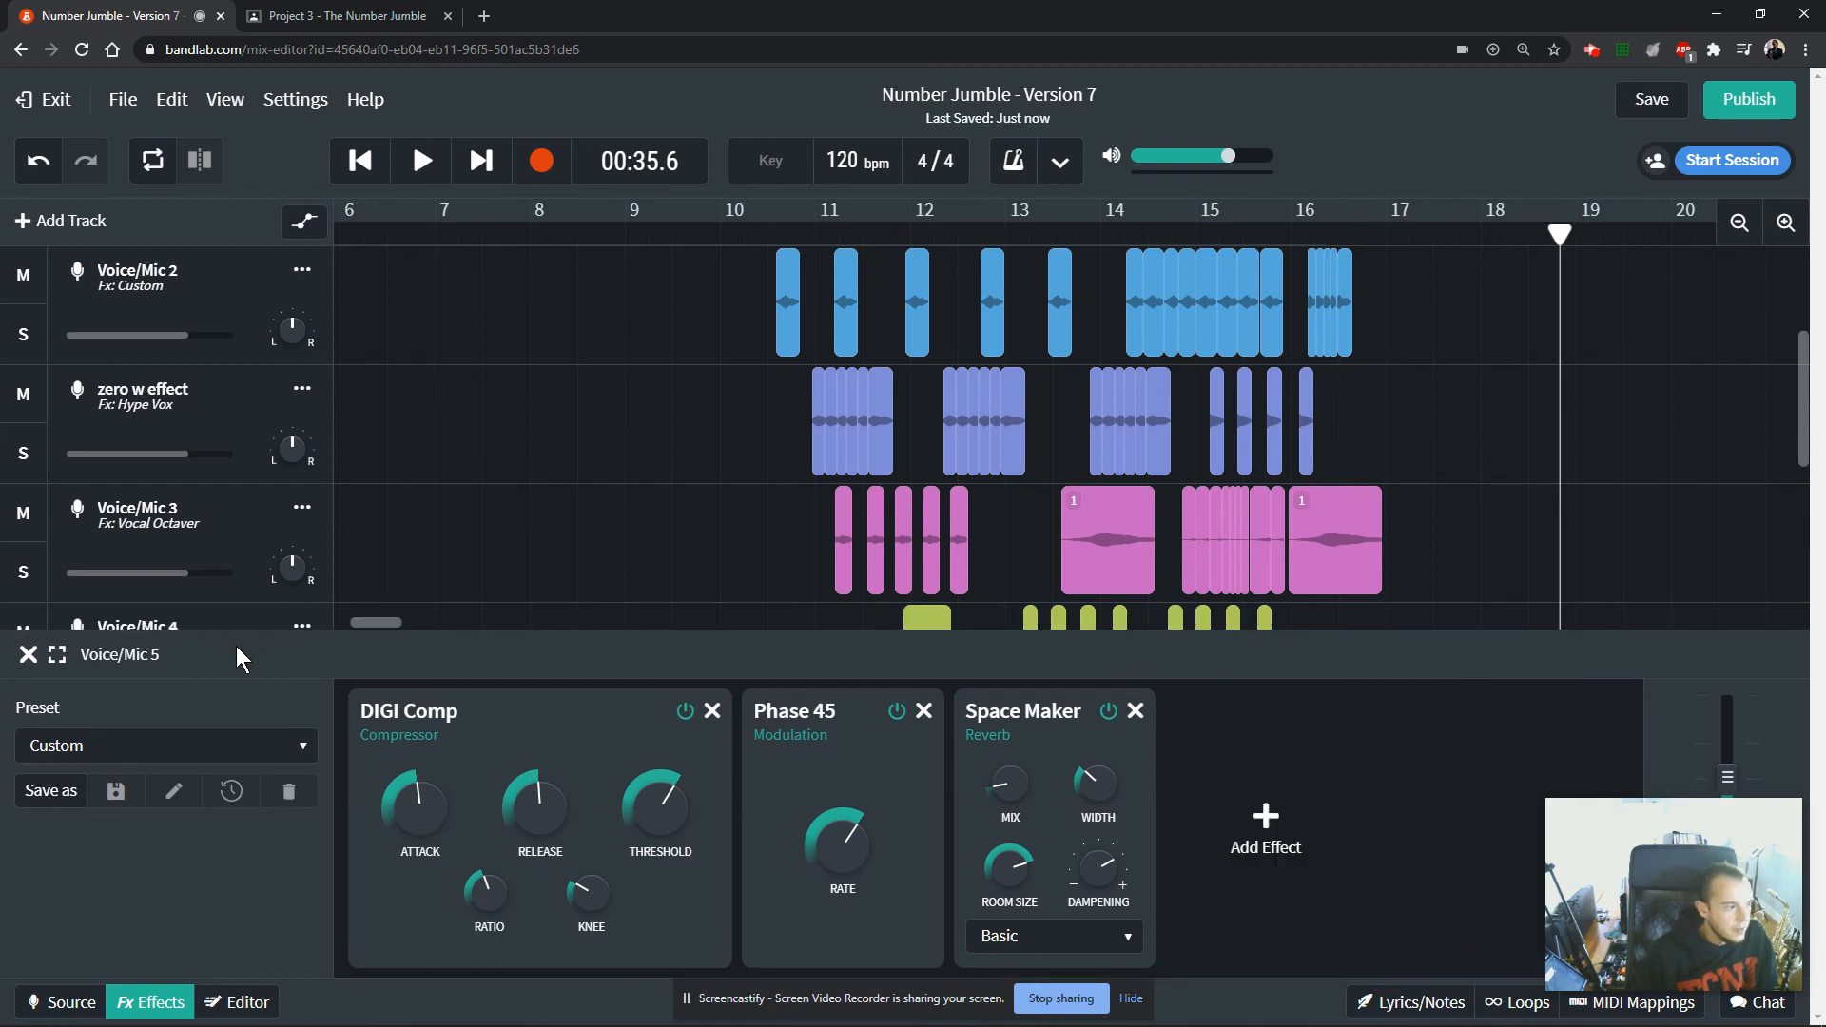
pyautogui.click(29, 637)
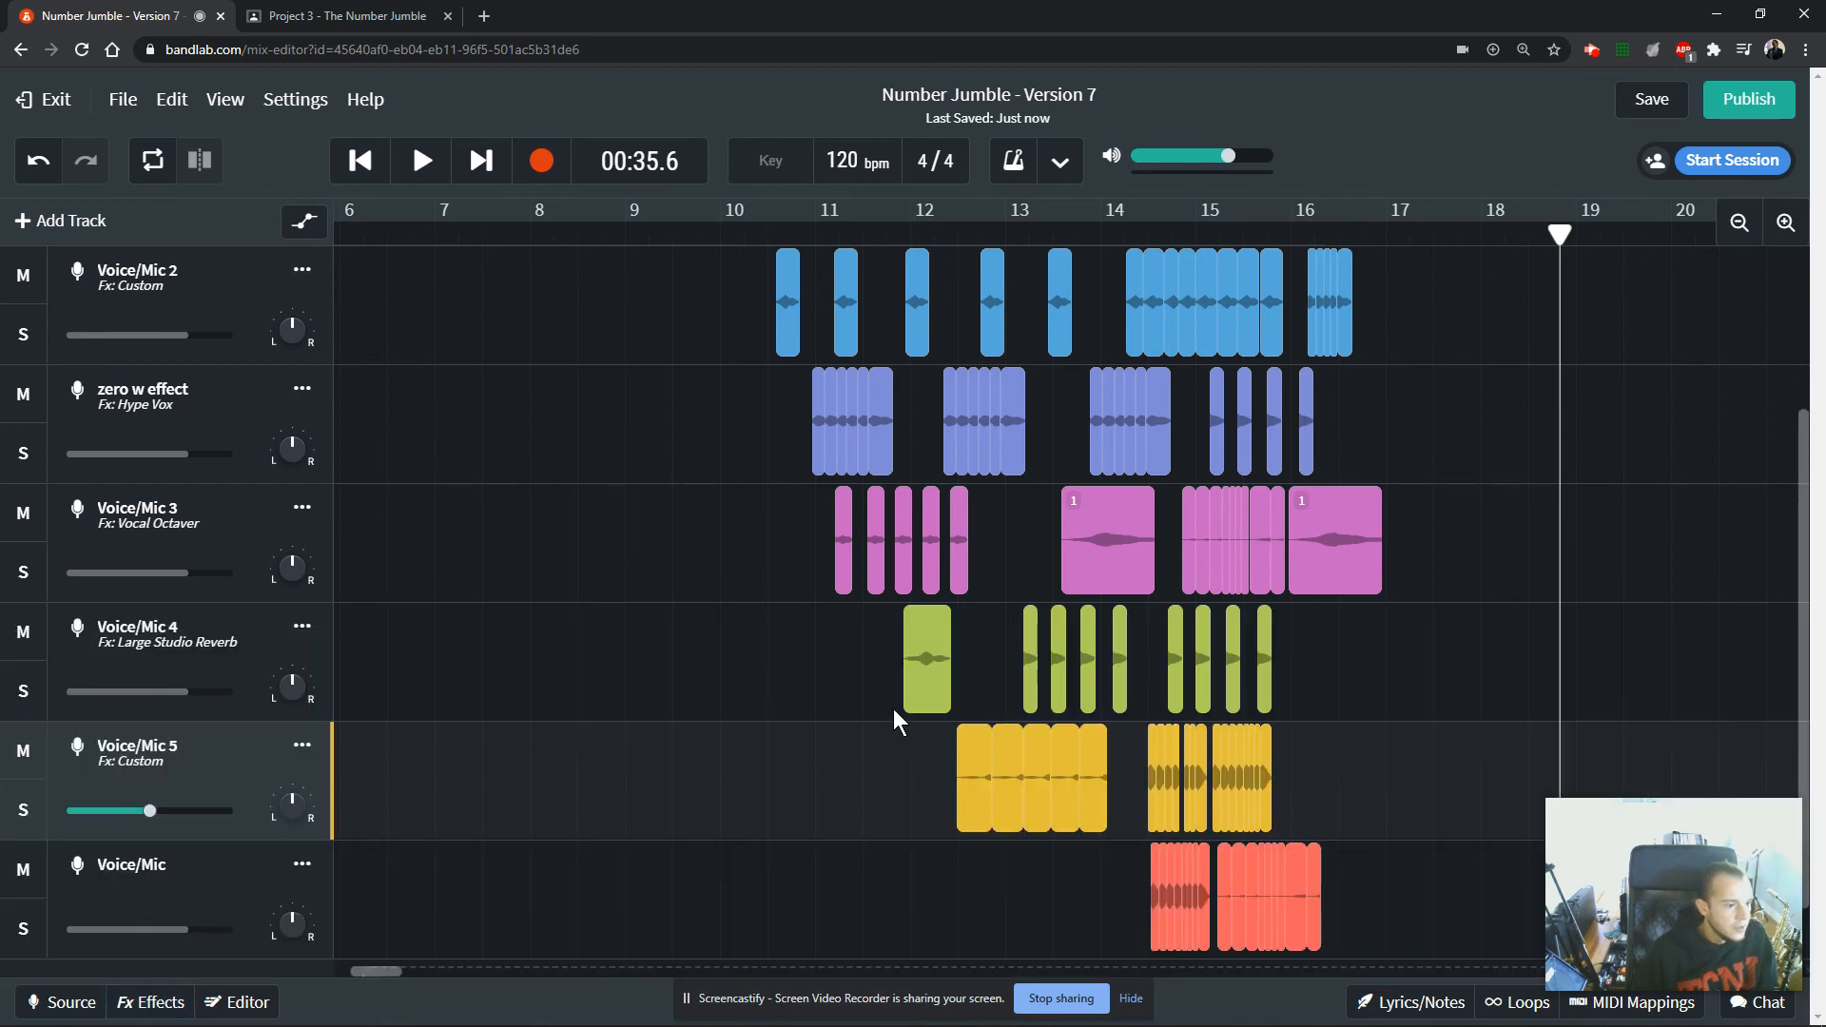
# Play the layered effects section from just before bar 11 and stop playback shortly after bar 16.
pyautogui.click(818, 318)
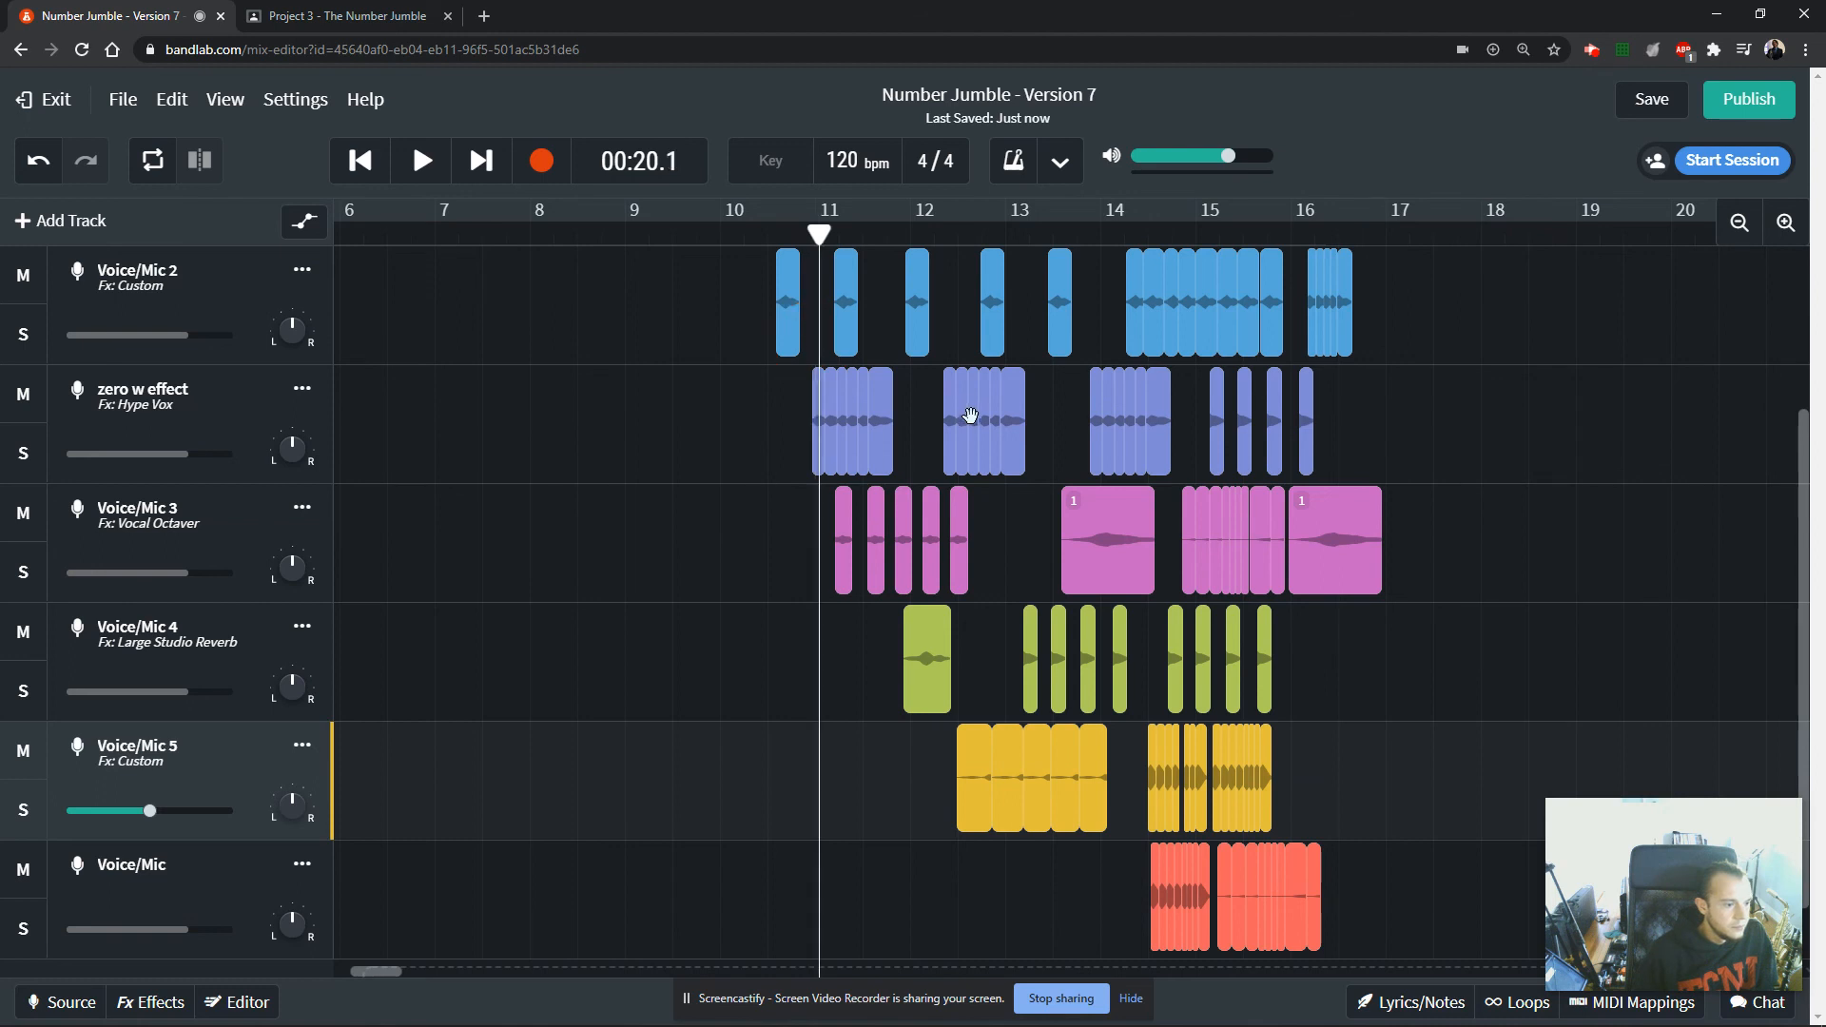
pyautogui.press('space')
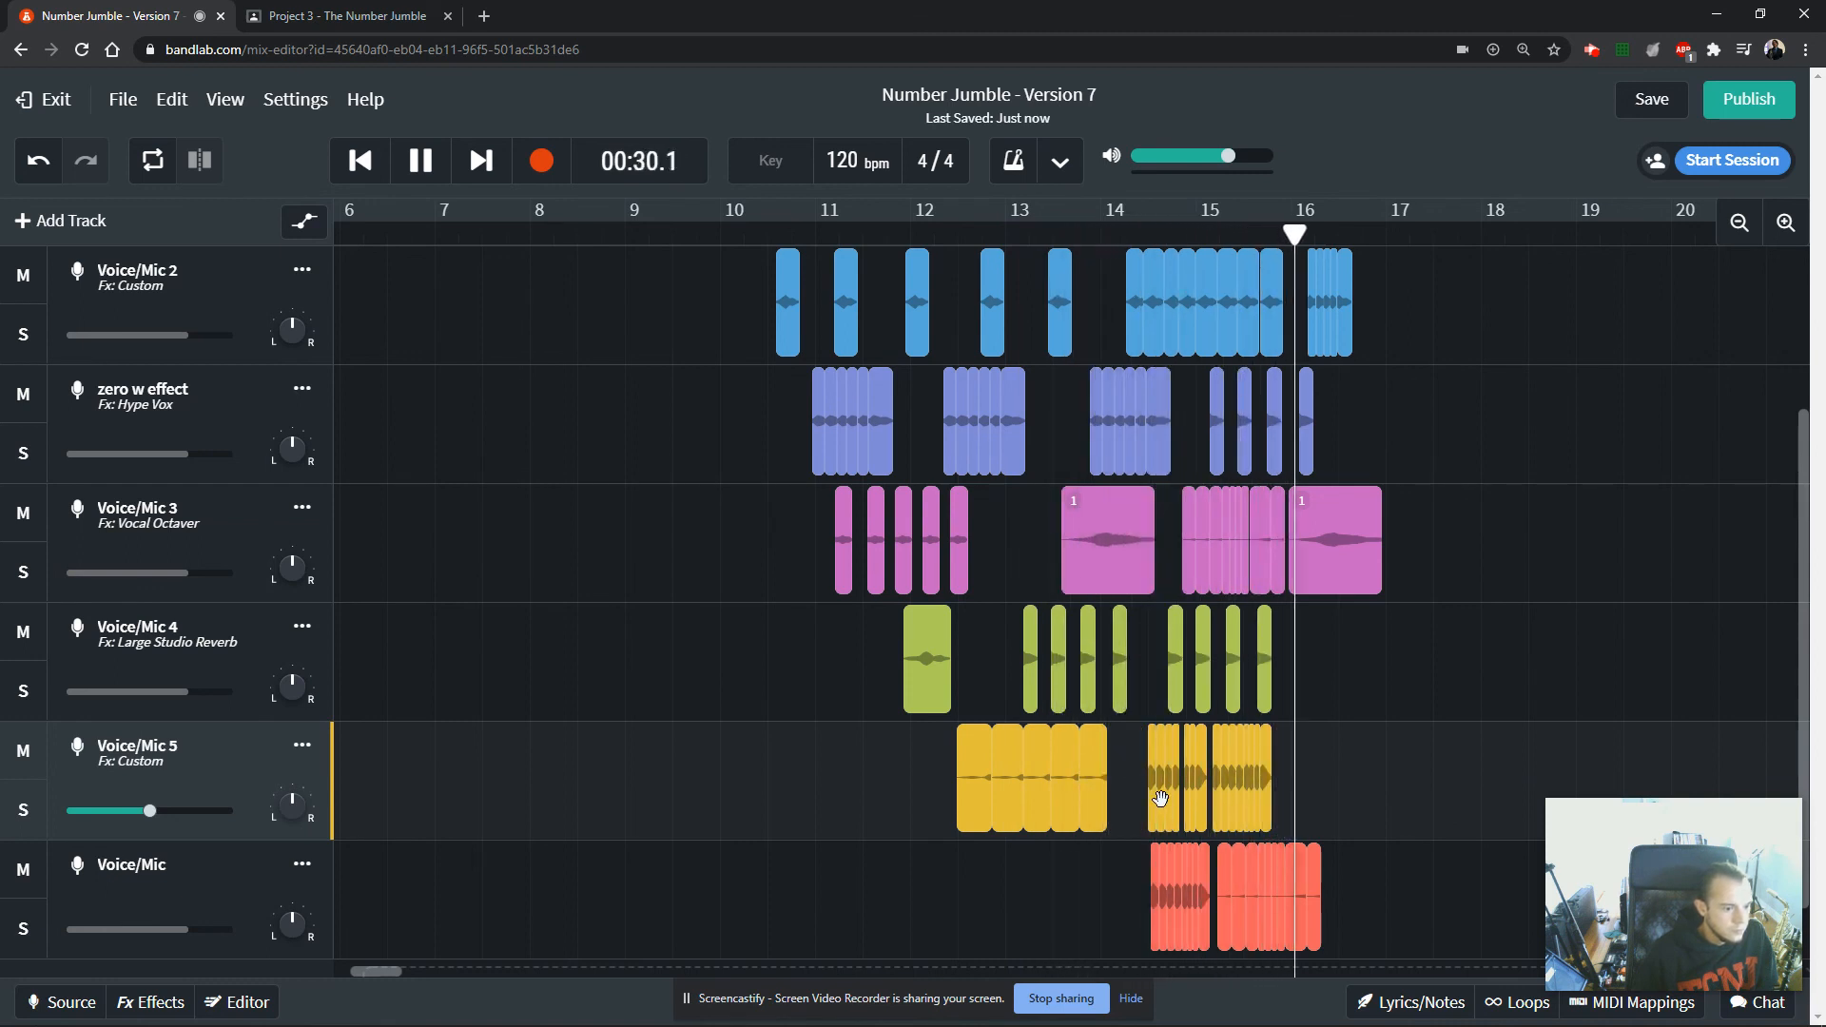
pyautogui.press('space')
# Zoom the timeline out to fit the whole composition from bar 1 and look over the clips on all tracks.
pyautogui.scroll(3, 1274, 456)
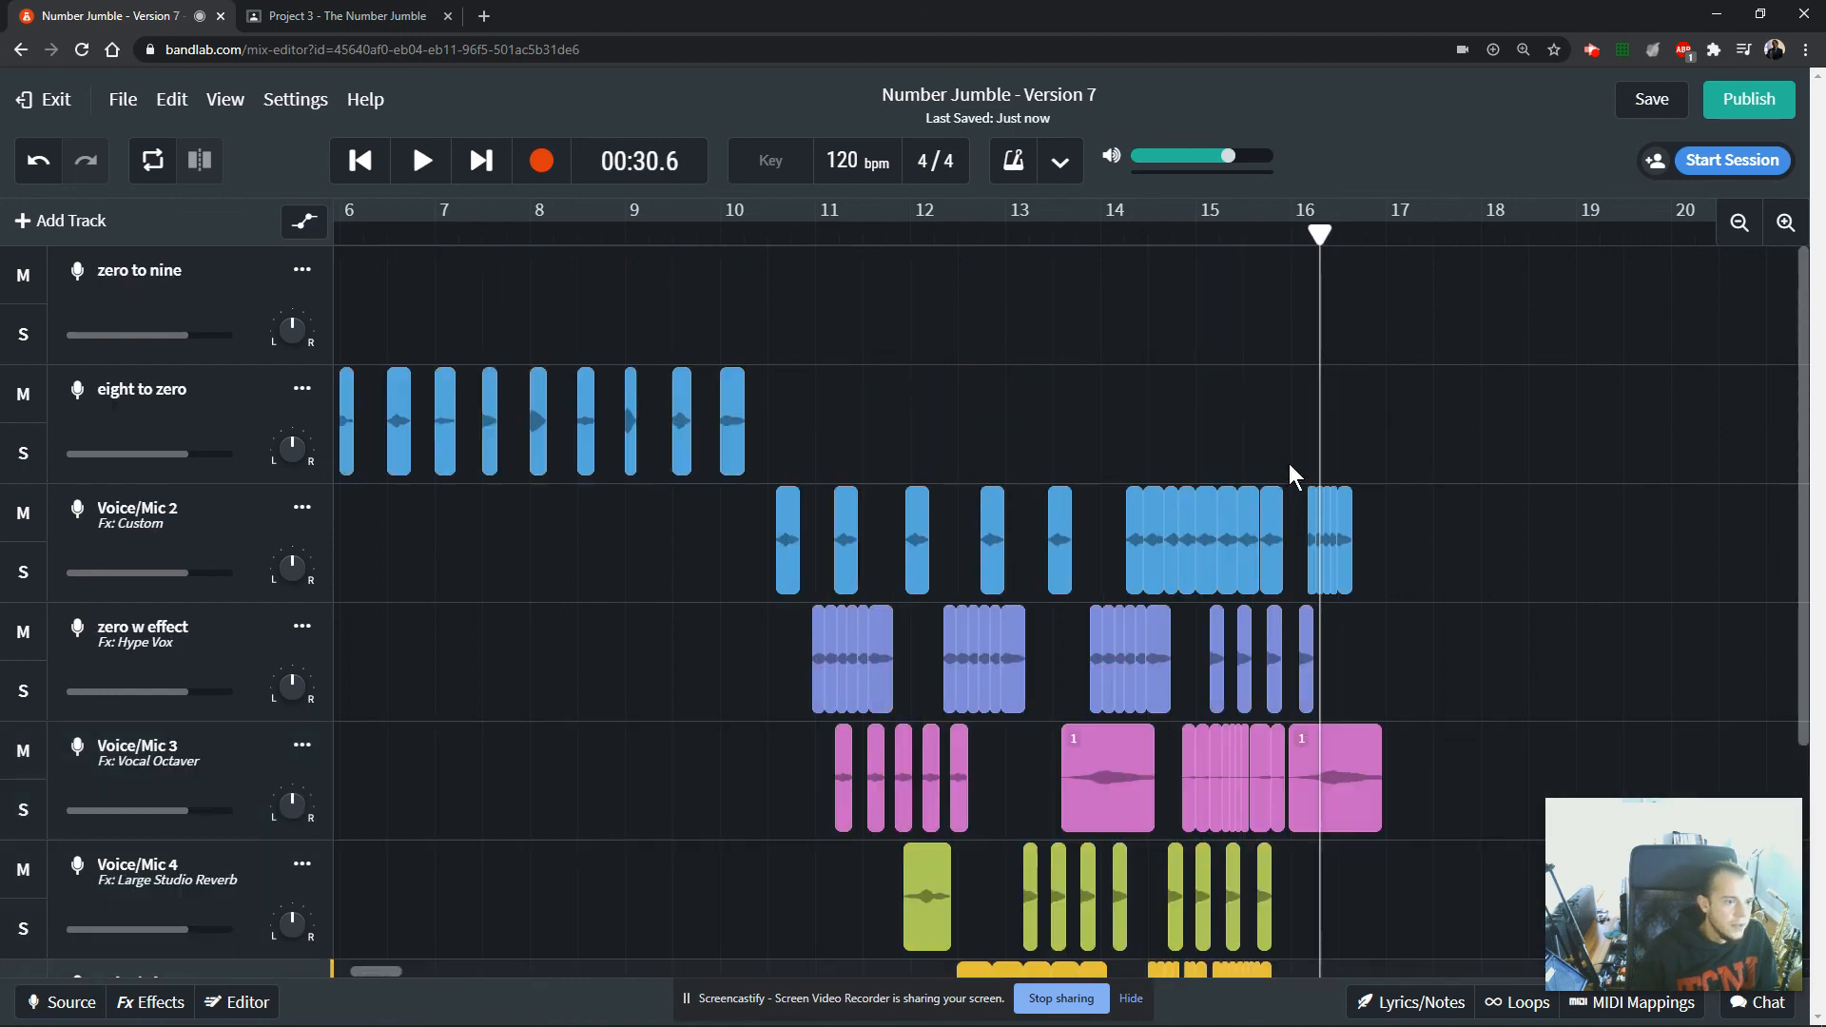
pyautogui.scroll(-4, 1287, 473)
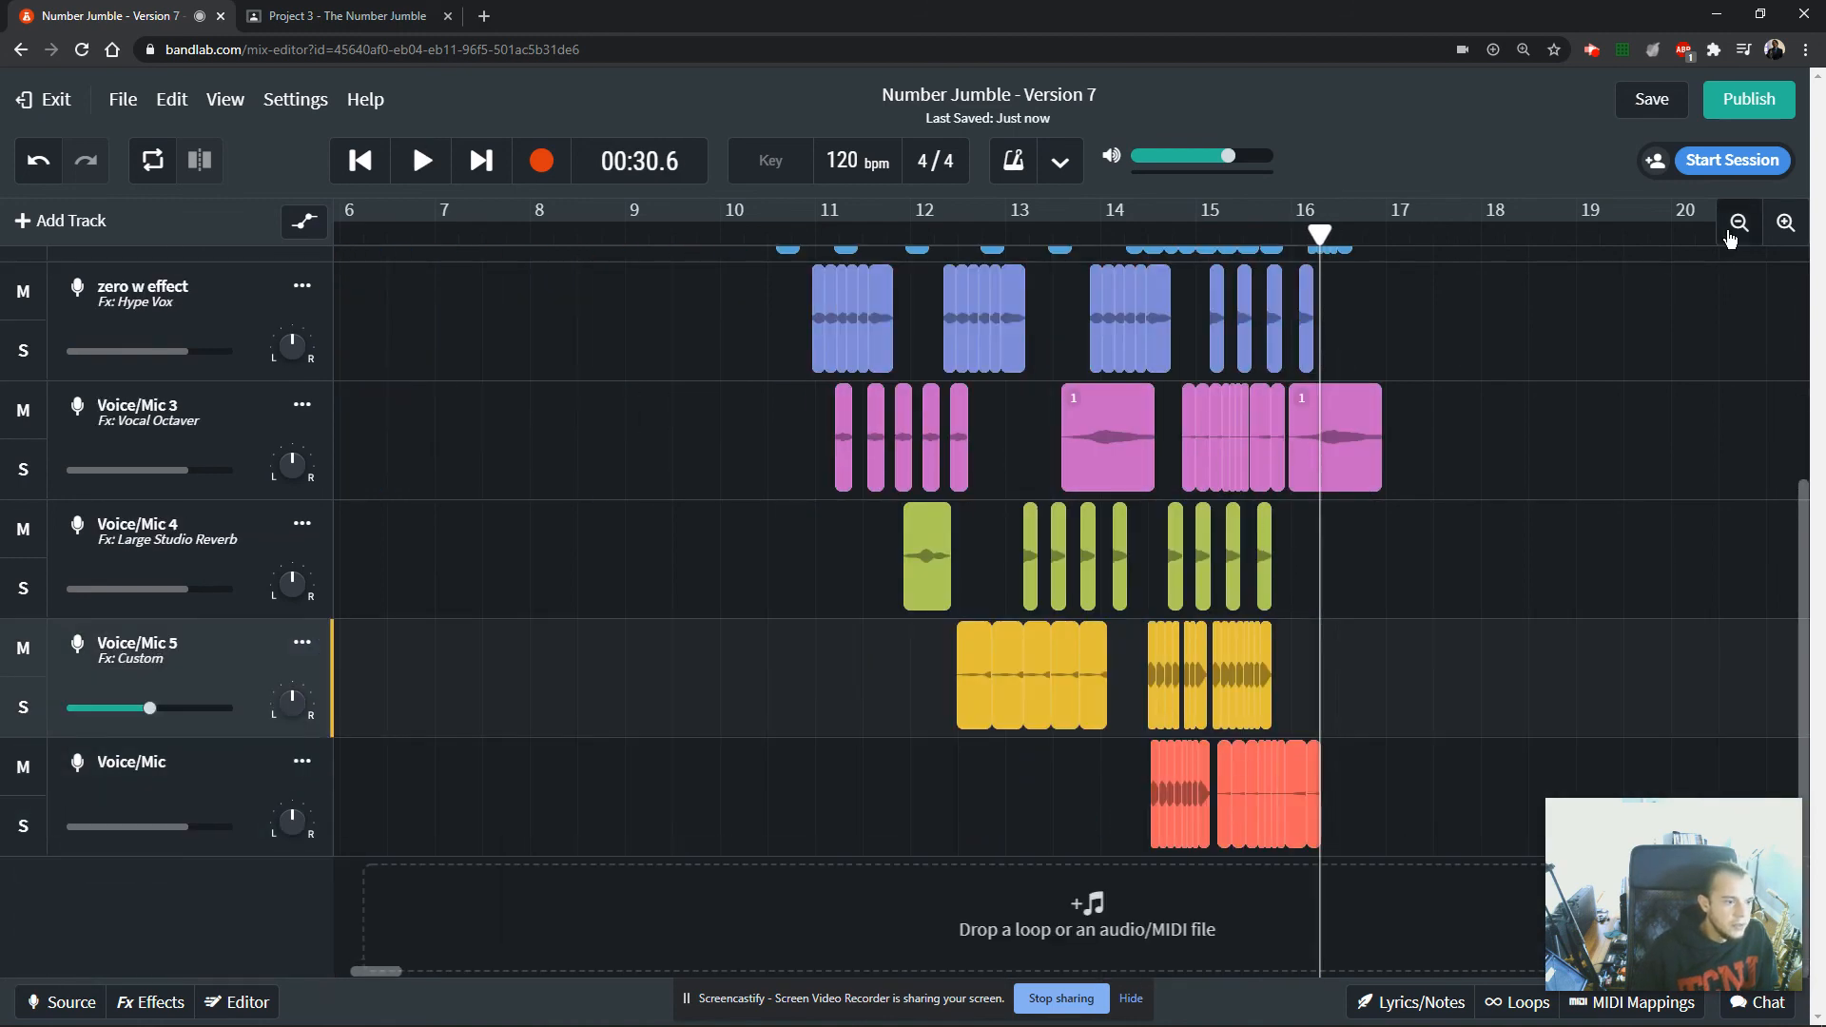
pyautogui.click(1730, 237)
pyautogui.click(1729, 237)
pyautogui.scroll(4, 1297, 567)
pyautogui.scroll(-4, 845, 666)
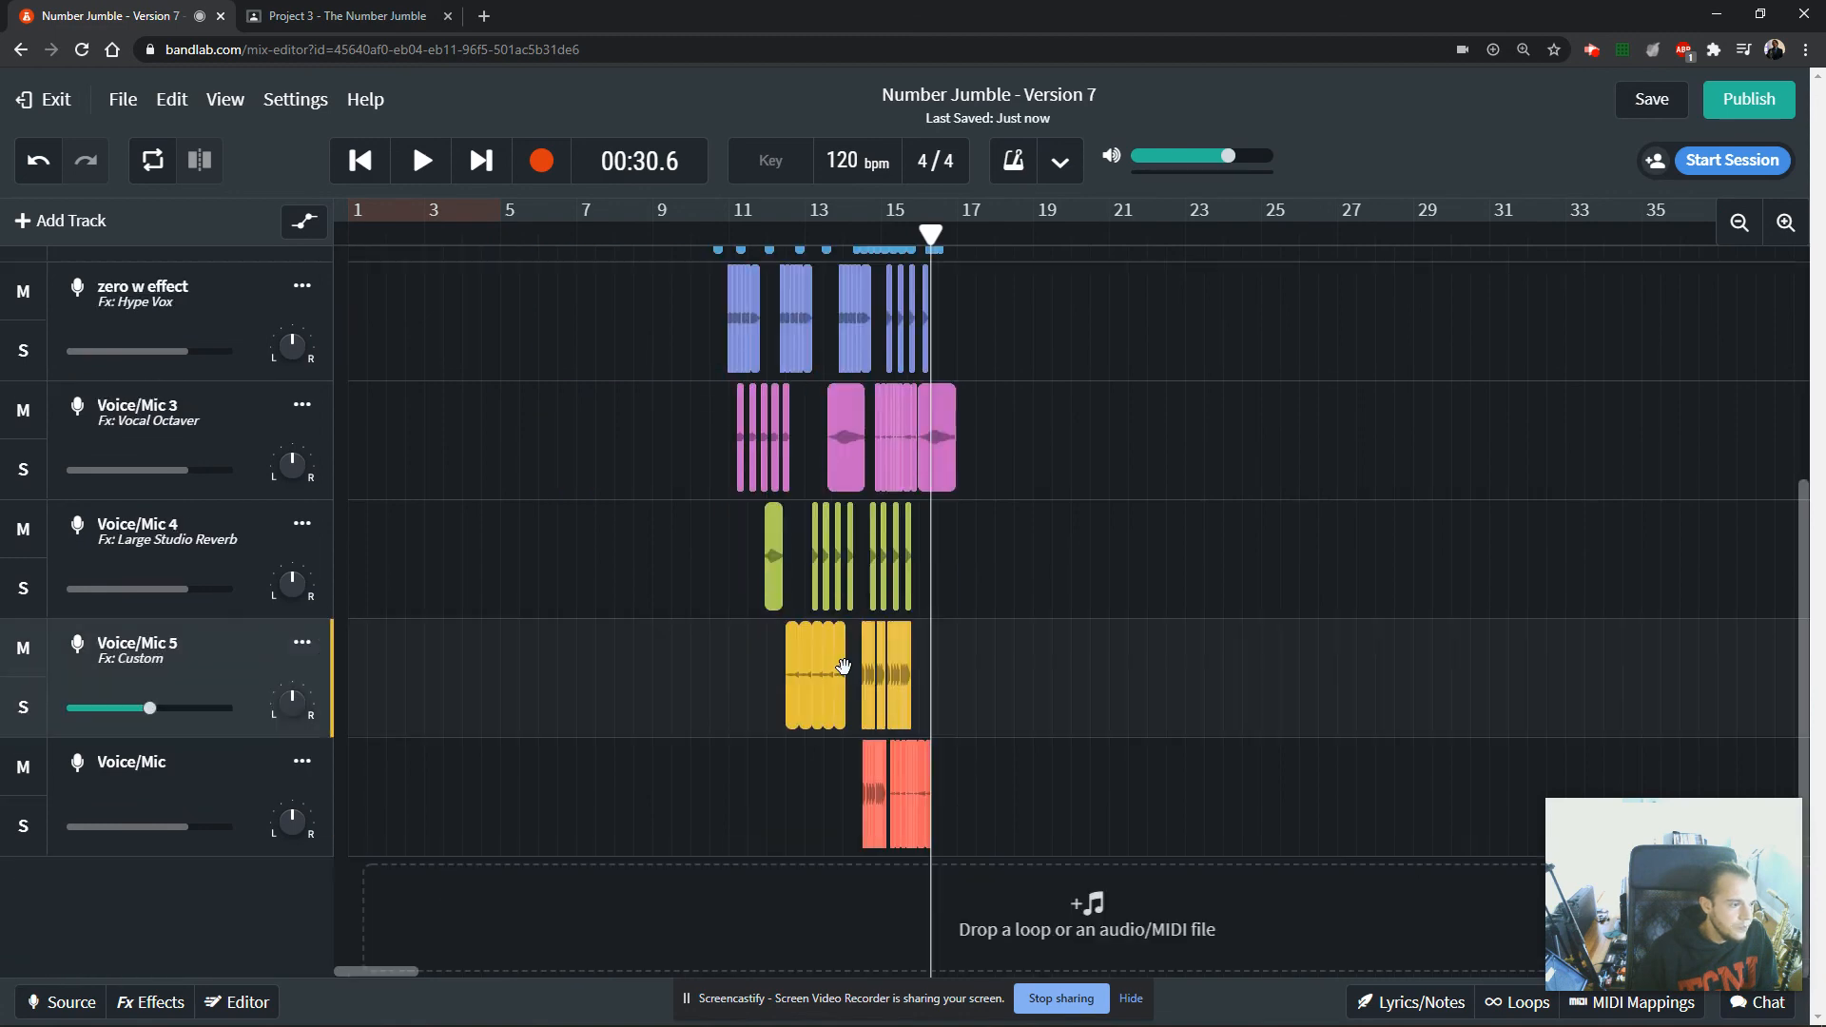
pyautogui.scroll(3, 844, 665)
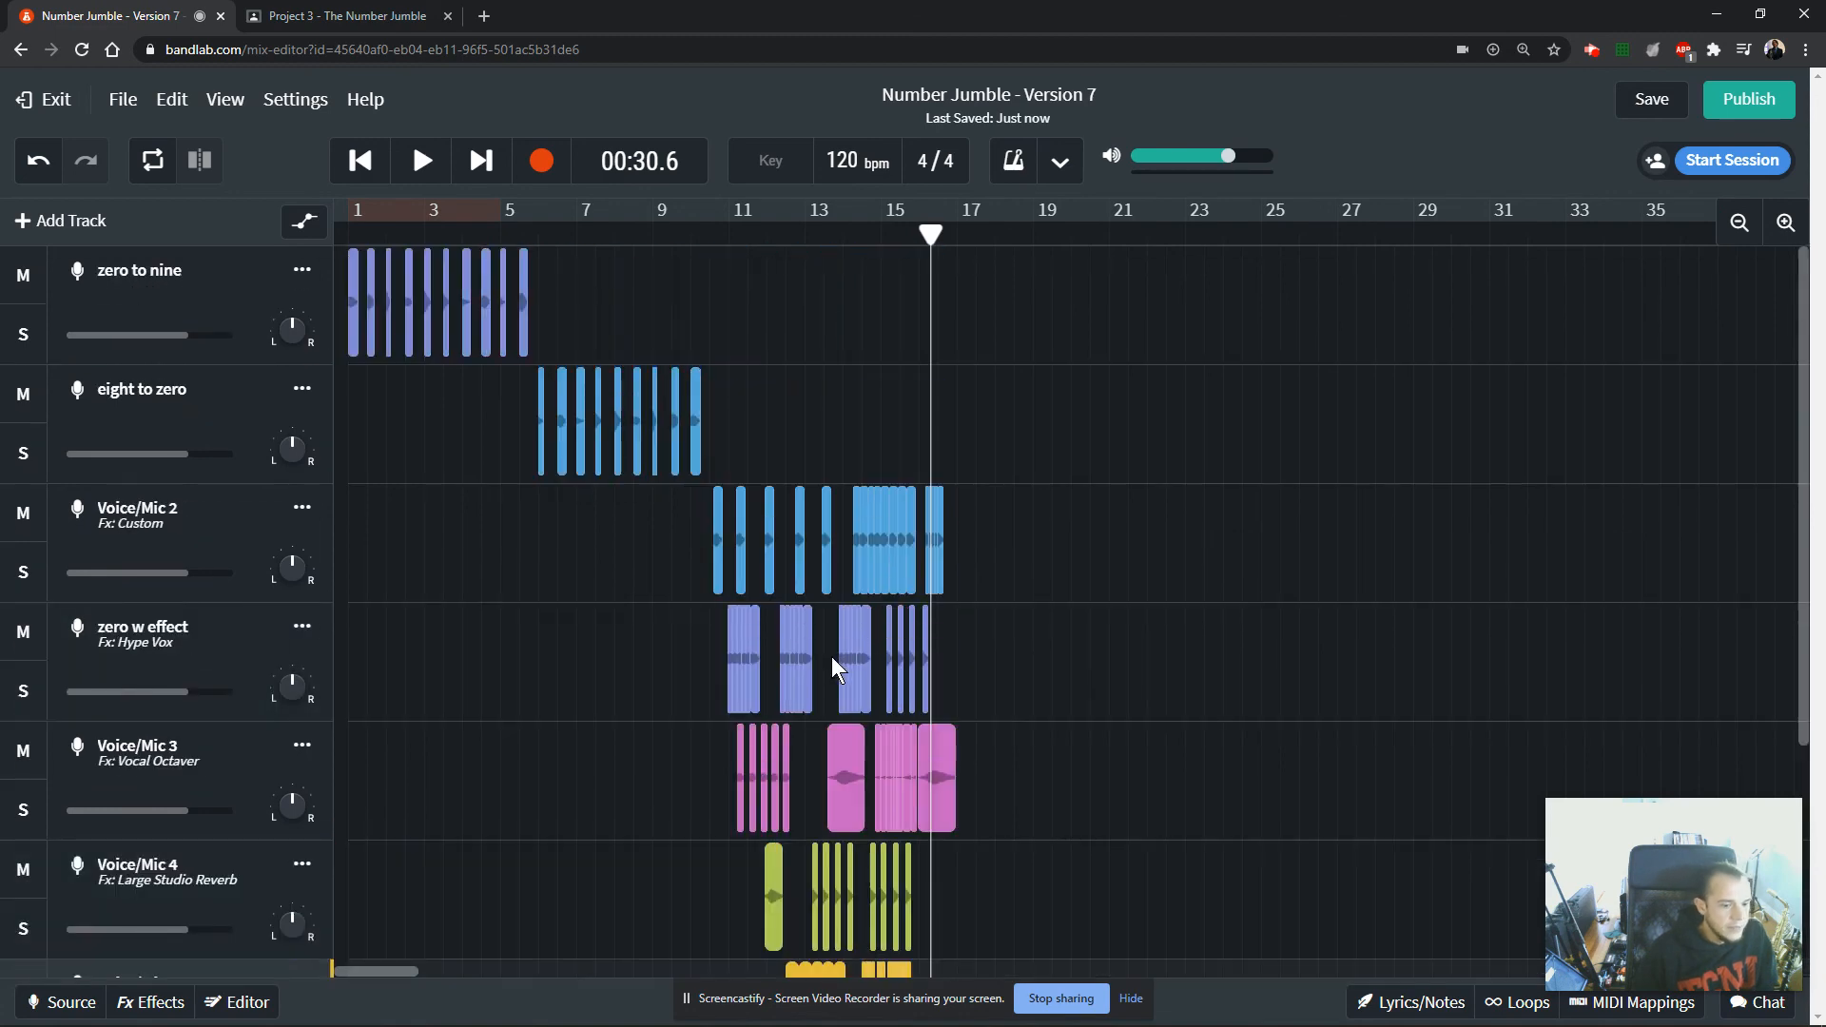